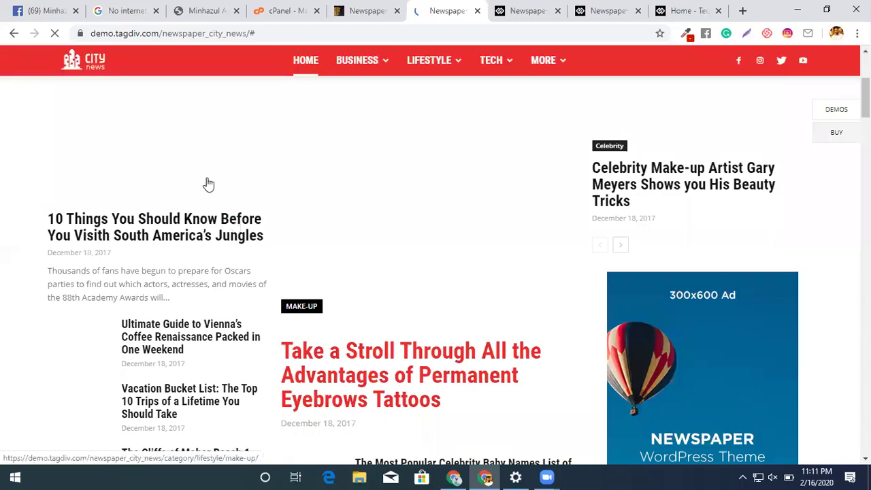
- Glance at the Newspaper theme's sales page, then return to the full Newspaper demo list
{"action": "left_click", "coordinate": [371, 11]}
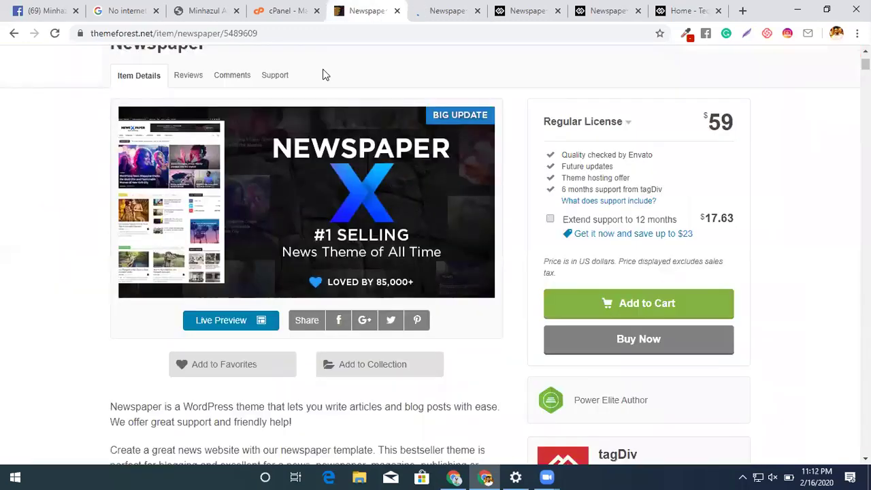
{"action": "key", "text": "ctrl+Tab"}
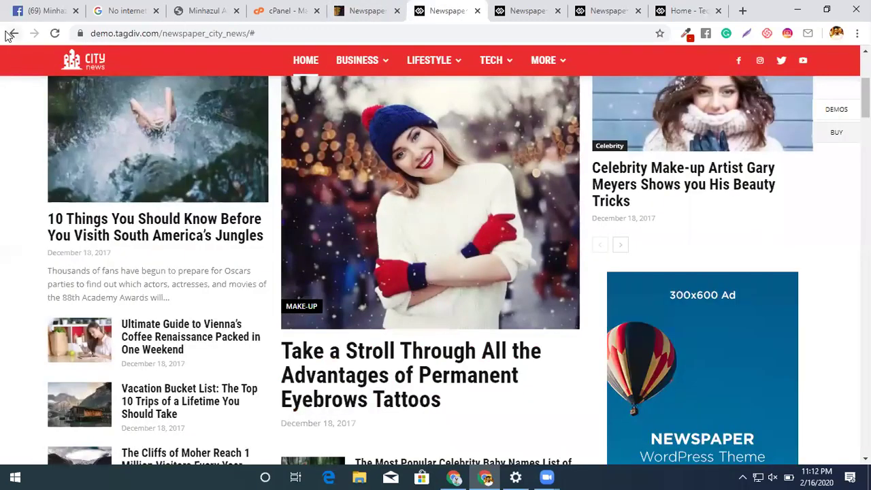
{"action": "left_click", "coordinate": [5, 34]}
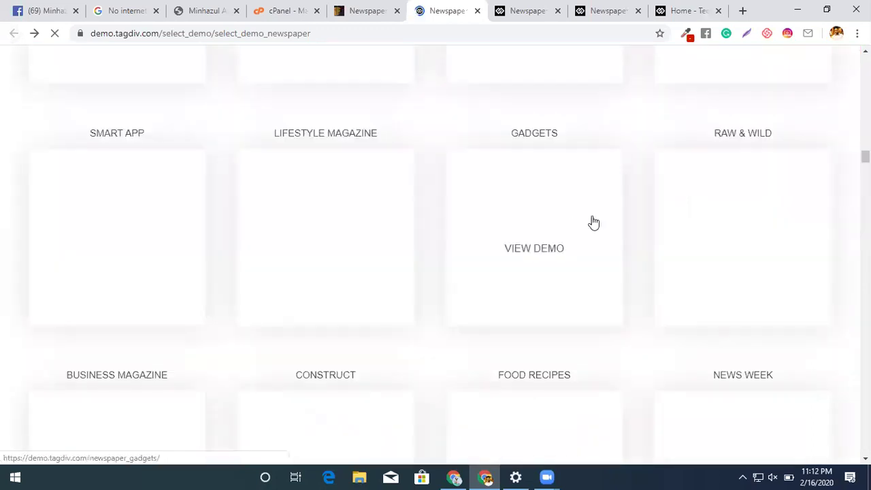
- Browse down the Newspaper demo gallery and open the Old Fashioned demo
{"action": "scroll", "coordinate": [103, 352], "scroll_direction": "down", "scroll_amount": 4}
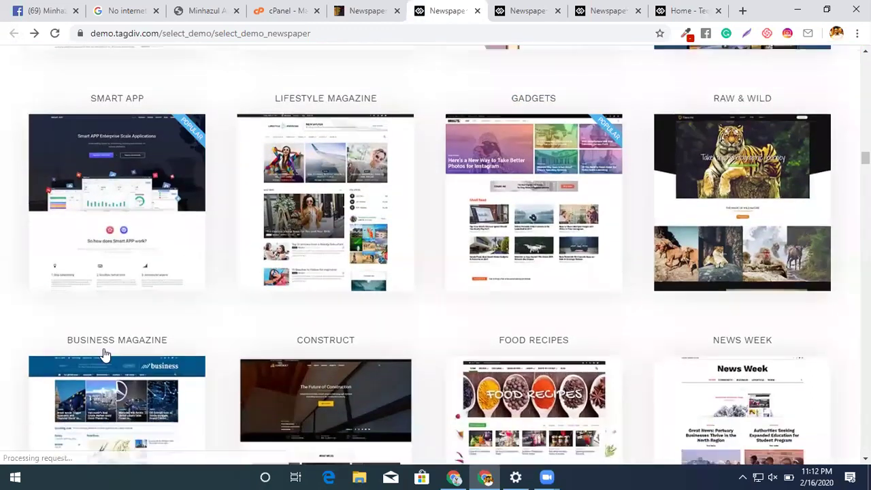
{"action": "scroll", "coordinate": [104, 353], "scroll_direction": "down", "scroll_amount": 5}
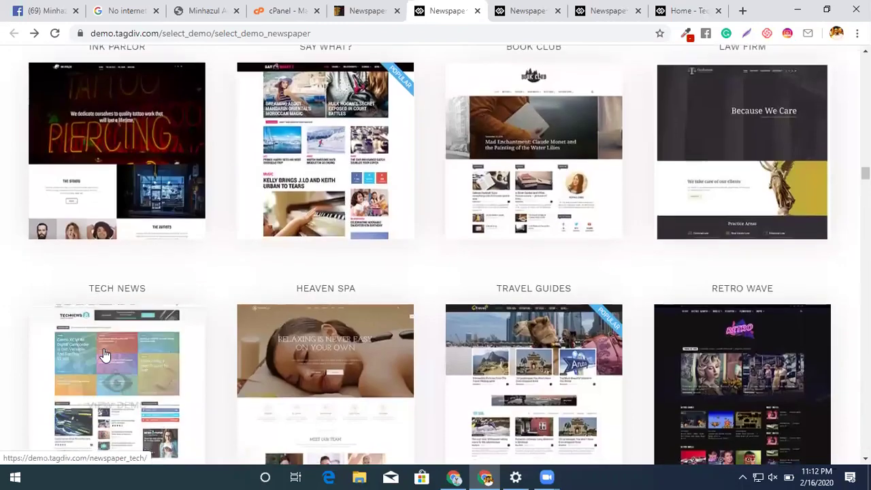
{"action": "scroll", "coordinate": [367, 373], "scroll_direction": "down", "scroll_amount": 5}
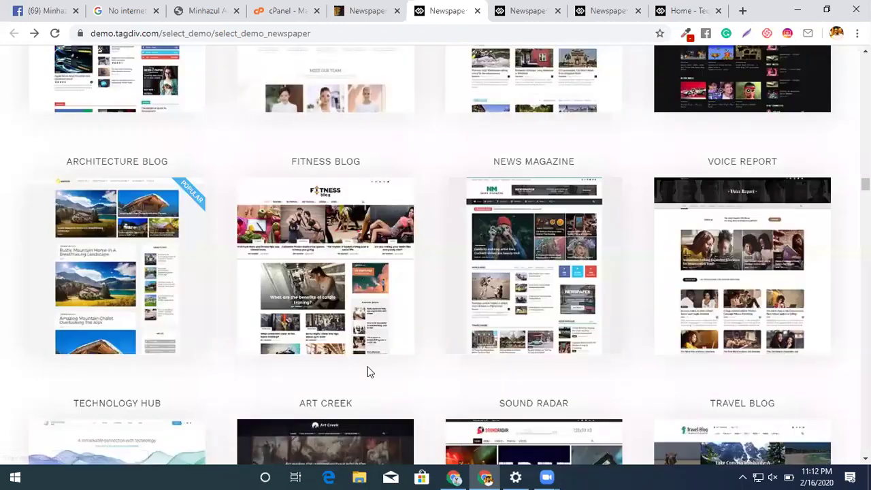
{"action": "scroll", "coordinate": [367, 372], "scroll_direction": "down", "scroll_amount": 3}
{"action": "scroll", "coordinate": [368, 370], "scroll_direction": "down", "scroll_amount": 1}
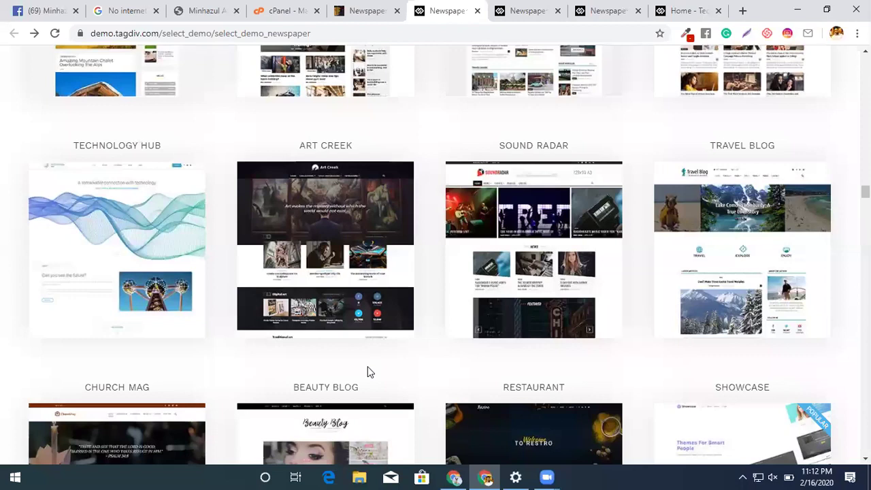
{"action": "scroll", "coordinate": [367, 372], "scroll_direction": "down", "scroll_amount": 3}
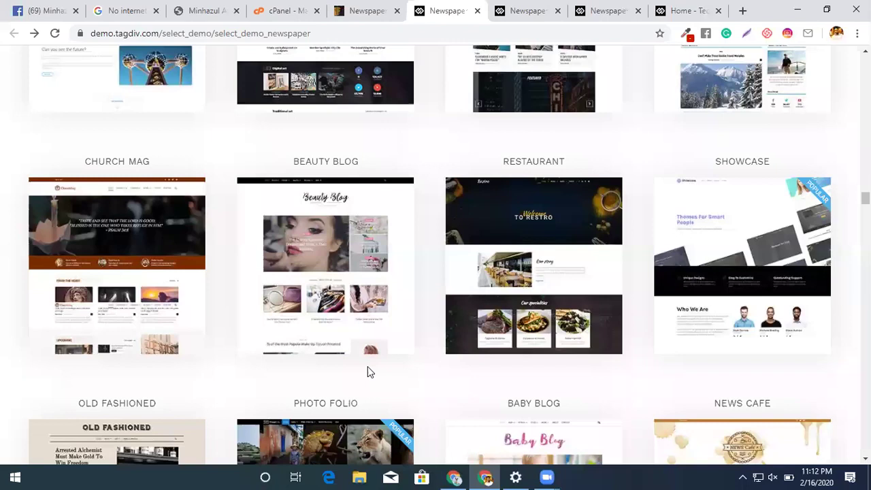
{"action": "scroll", "coordinate": [367, 373], "scroll_direction": "down", "scroll_amount": 2}
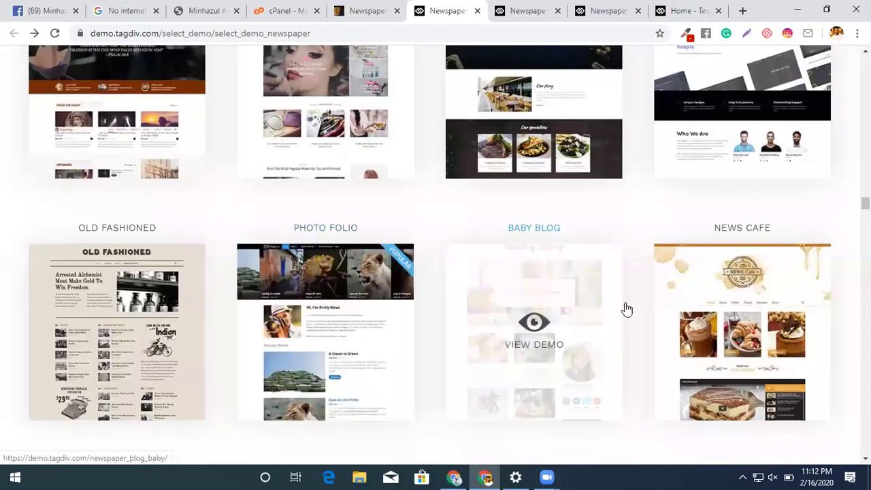
{"action": "scroll", "coordinate": [256, 298], "scroll_direction": "down", "scroll_amount": 3}
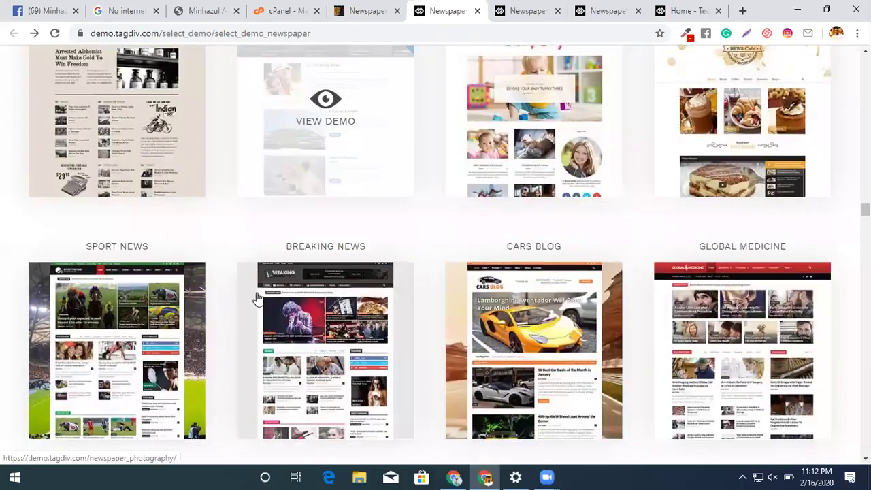
{"action": "left_click", "coordinate": [78, 114]}
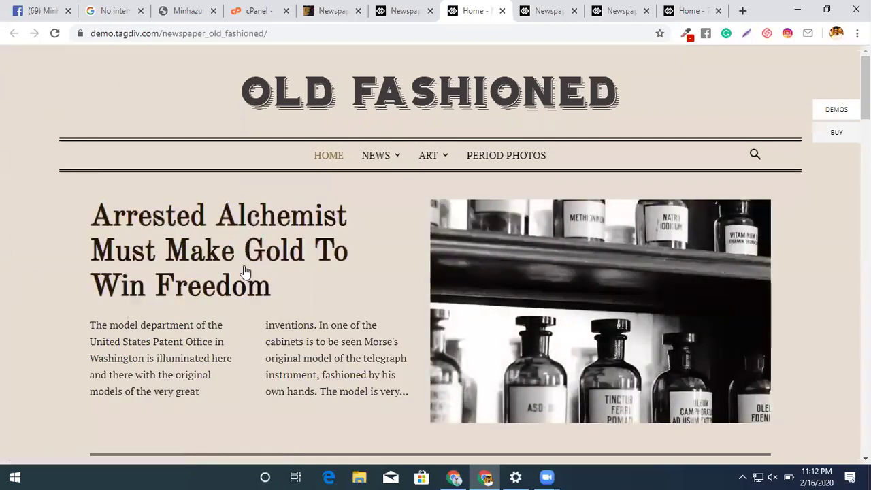
- Scroll the Old Fashioned demo down to Latest Articles, then return to the City News demo
{"action": "scroll", "coordinate": [316, 299], "scroll_direction": "down", "scroll_amount": 6}
{"action": "scroll", "coordinate": [317, 300], "scroll_direction": "down", "scroll_amount": 6}
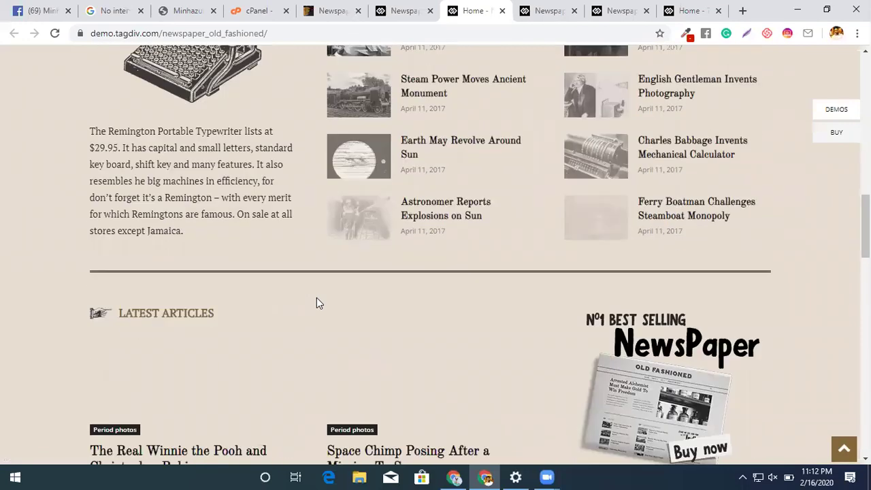
{"action": "scroll", "coordinate": [316, 300], "scroll_direction": "down", "scroll_amount": 3}
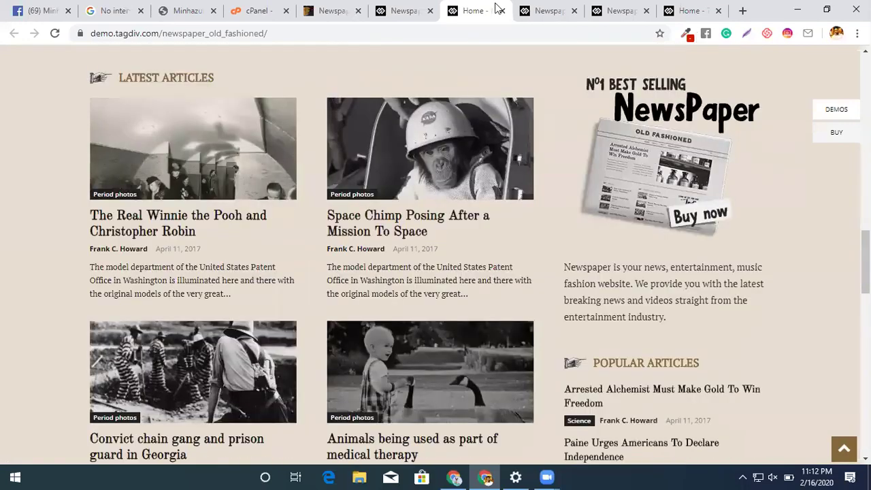
{"action": "left_click", "coordinate": [545, 11]}
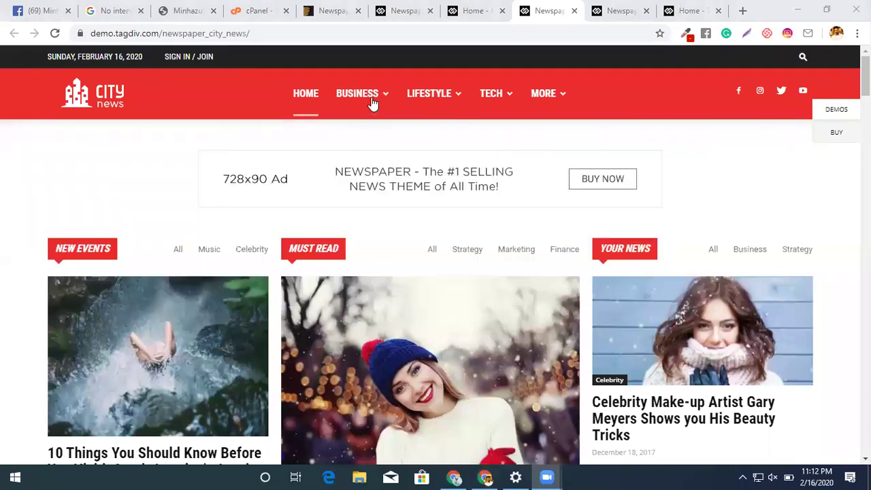
- In cPanel, open Softaculous's WordPress installer showing version 5.3.2
{"action": "mouse_move", "coordinate": [531, 121]}
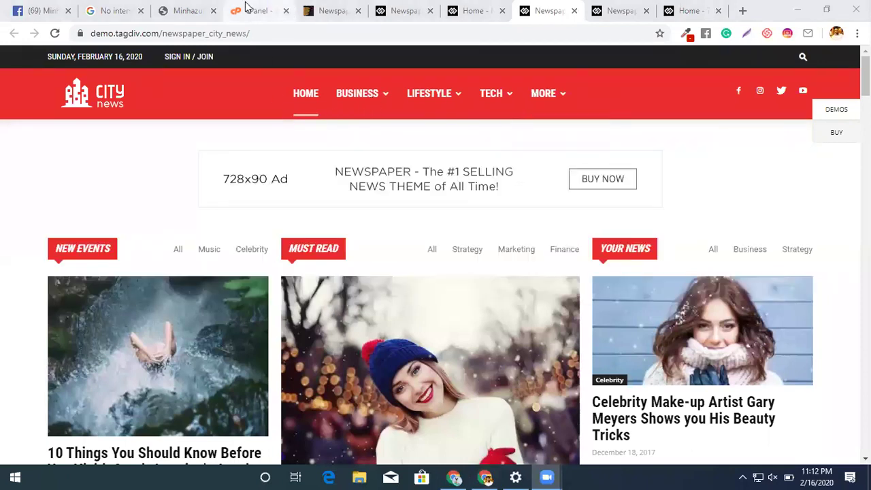
{"action": "left_click", "coordinate": [243, 8]}
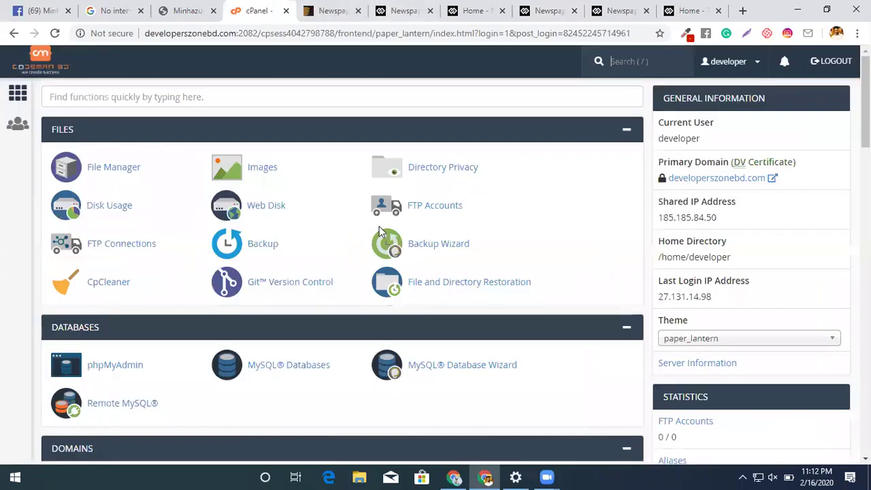
{"action": "scroll", "coordinate": [383, 247], "scroll_direction": "down", "scroll_amount": 7}
{"action": "scroll", "coordinate": [78, 345], "scroll_direction": "down", "scroll_amount": 12}
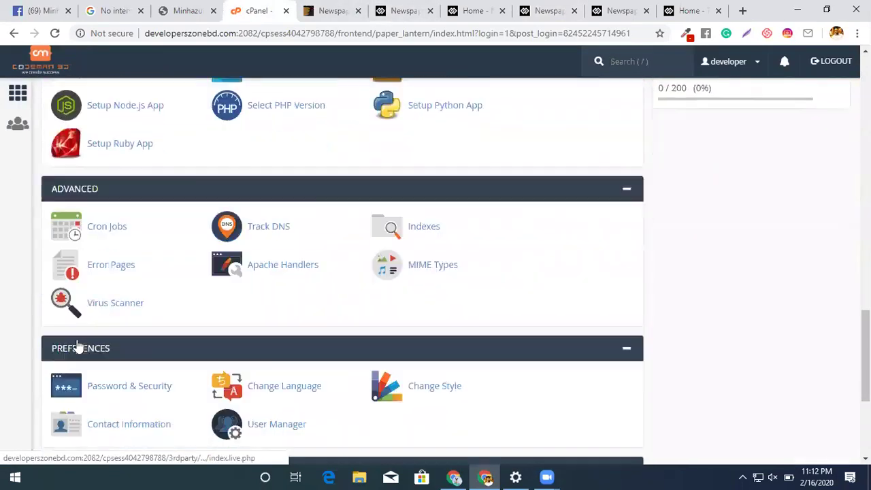
{"action": "left_click", "coordinate": [83, 306]}
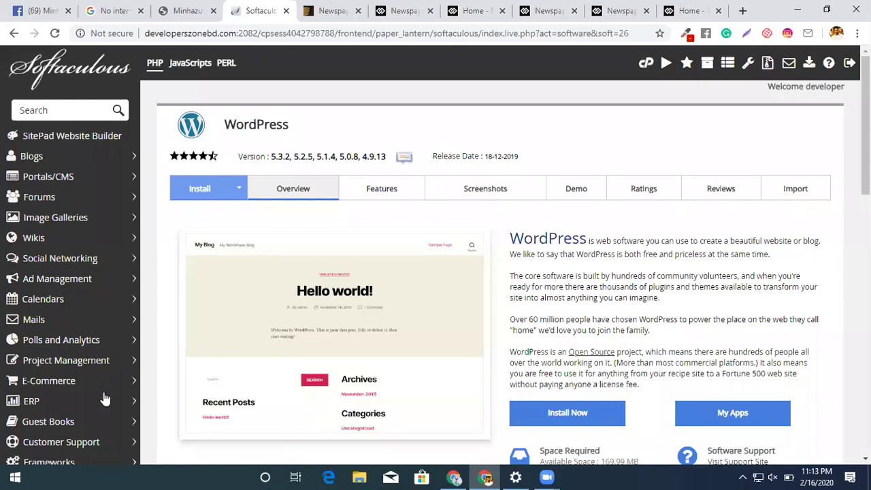
- Install WordPress into the 'news' folder with the Classic Editor plugin included
{"action": "left_click", "coordinate": [583, 412]}
{"action": "scroll", "coordinate": [764, 234], "scroll_direction": "down", "scroll_amount": 2}
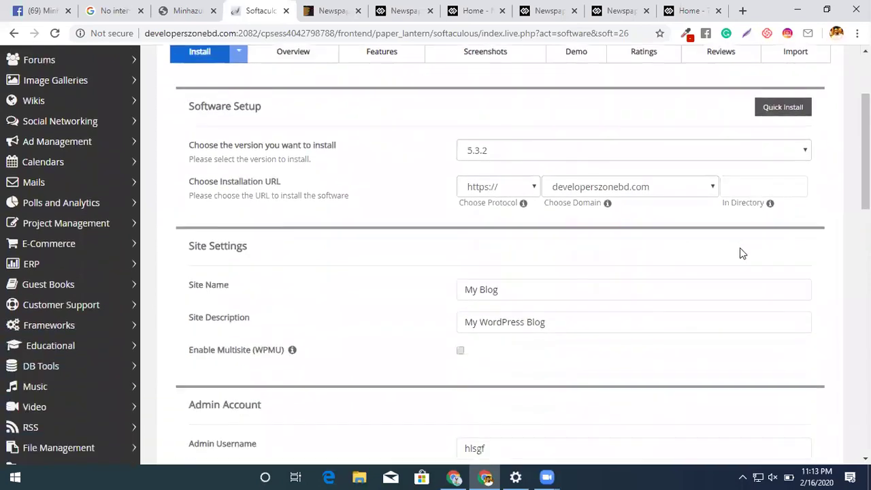
{"action": "left_click", "coordinate": [740, 166]}
{"action": "type", "text": "news"}
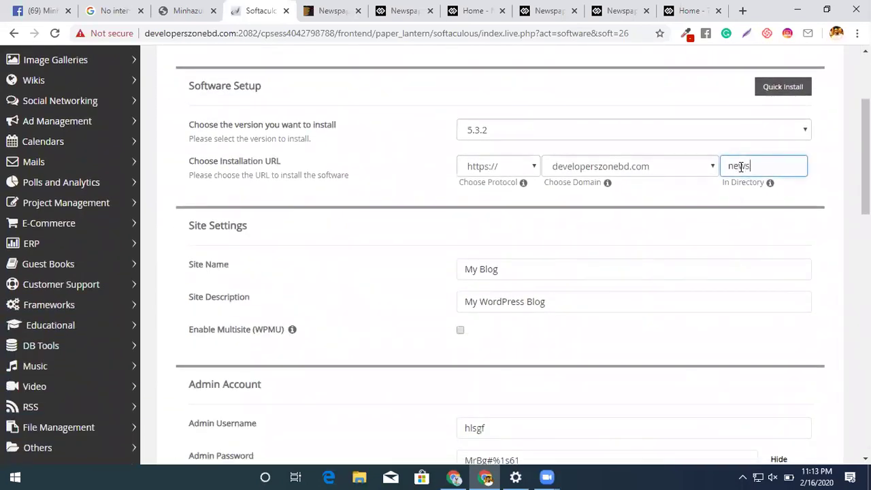
{"action": "scroll", "coordinate": [736, 238], "scroll_direction": "down", "scroll_amount": 12}
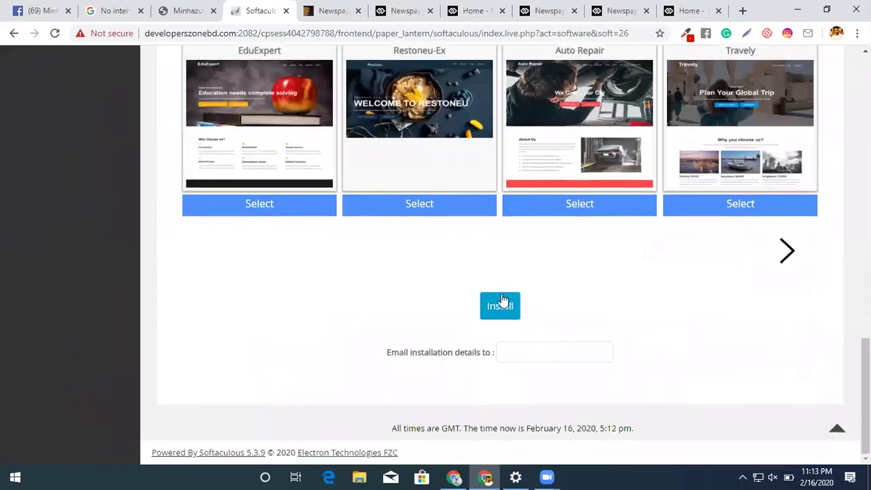
{"action": "scroll", "coordinate": [258, 280], "scroll_direction": "up", "scroll_amount": 1}
{"action": "scroll", "coordinate": [319, 245], "scroll_direction": "up", "scroll_amount": 3}
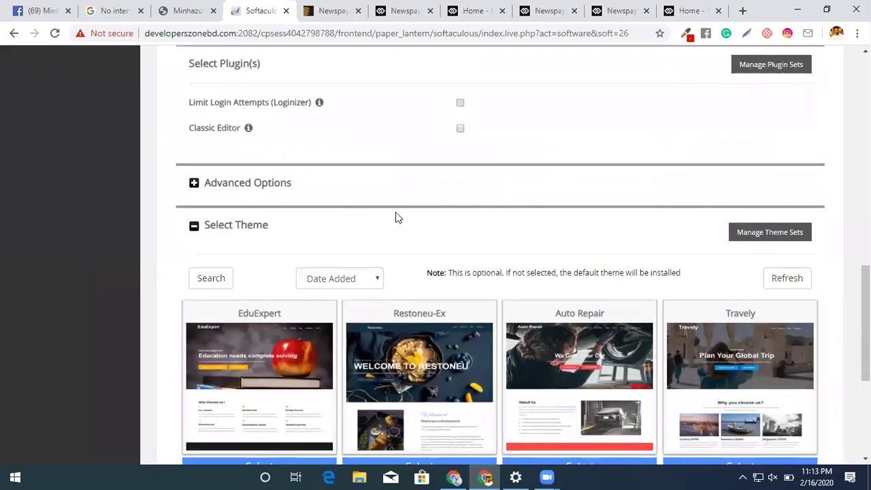
{"action": "scroll", "coordinate": [435, 170], "scroll_direction": "up", "scroll_amount": 1}
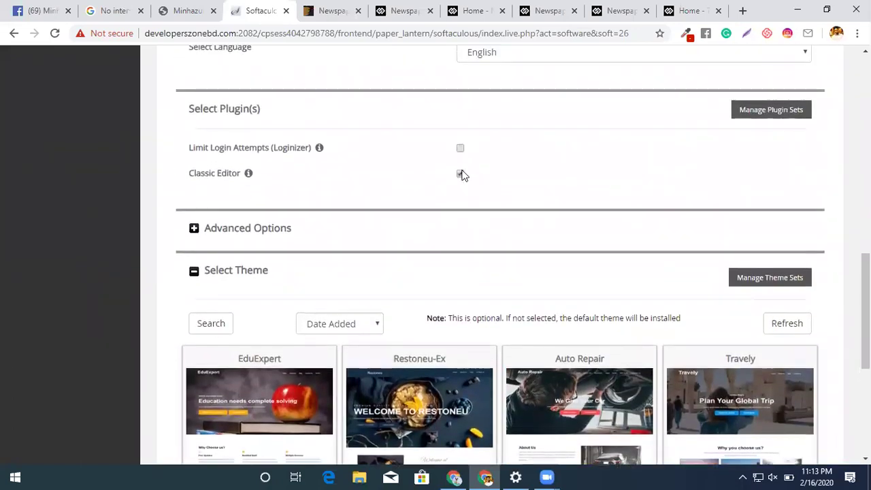
{"action": "left_click", "coordinate": [461, 174]}
{"action": "scroll", "coordinate": [394, 214], "scroll_direction": "down", "scroll_amount": 5}
{"action": "left_click", "coordinate": [506, 320]}
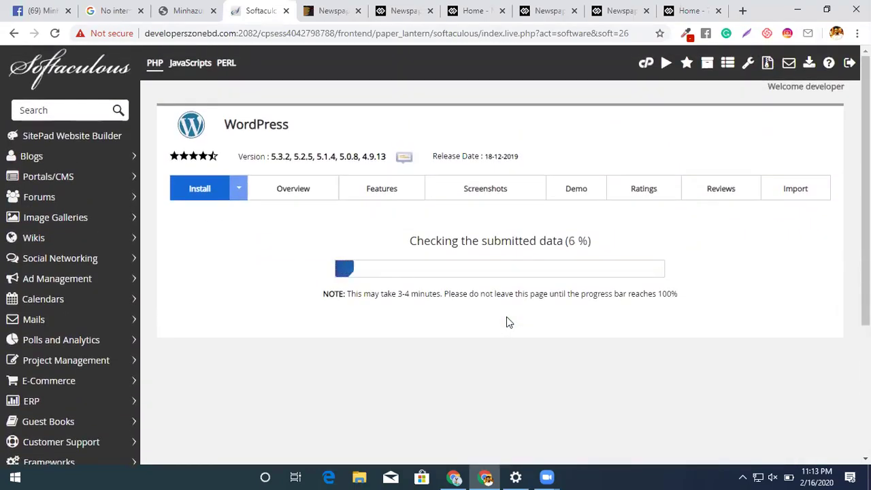
- Open the new site's admin area, then go back to the cPanel home page
{"action": "left_click", "coordinate": [342, 476]}
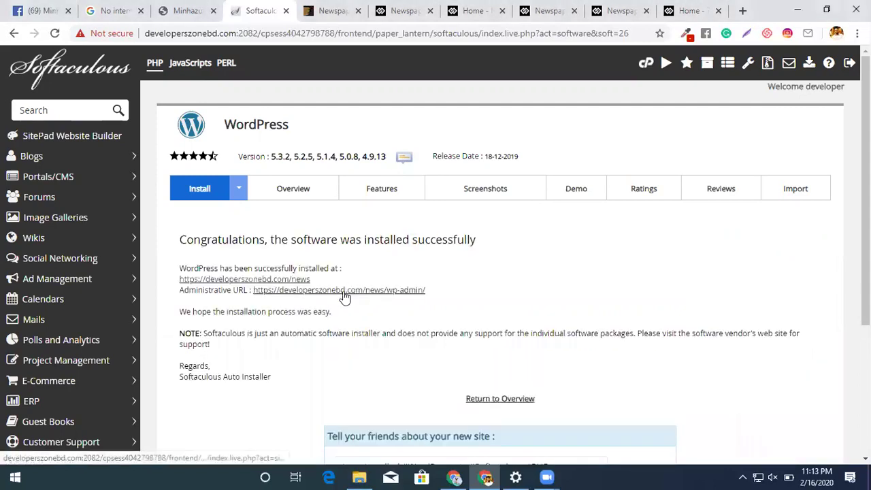
{"action": "left_click", "coordinate": [343, 289]}
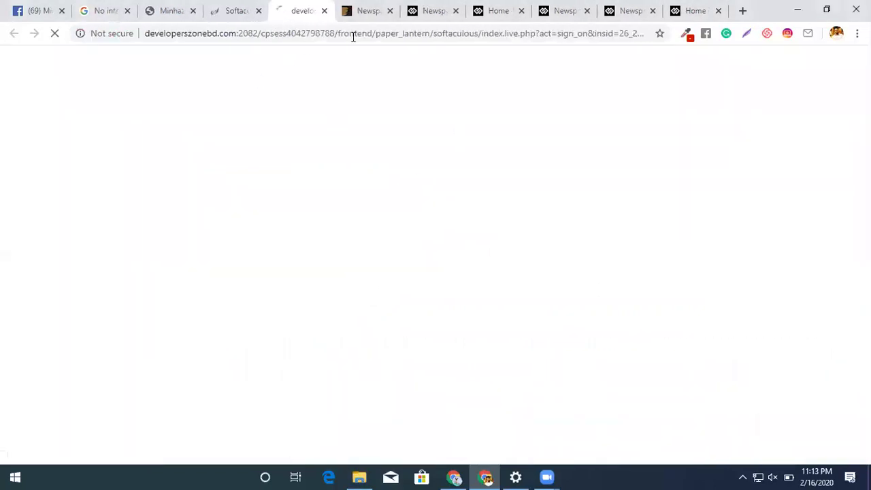
{"action": "left_click", "coordinate": [207, 8]}
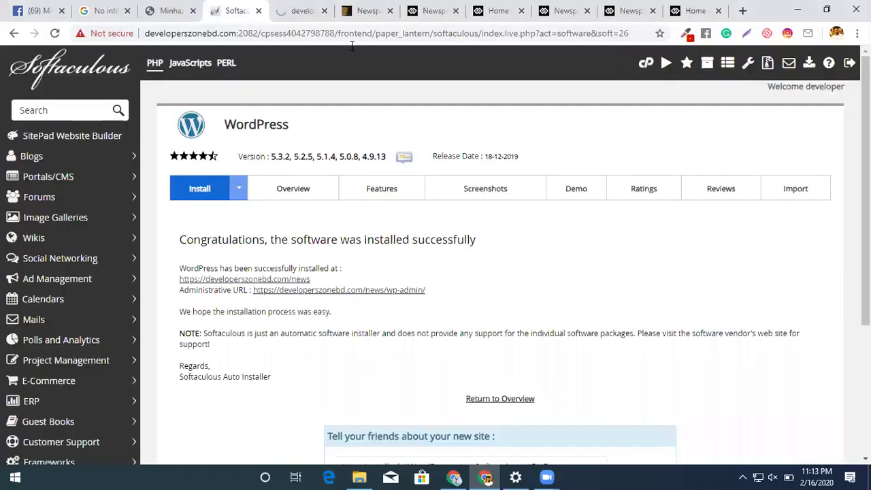
{"action": "left_click", "coordinate": [645, 62]}
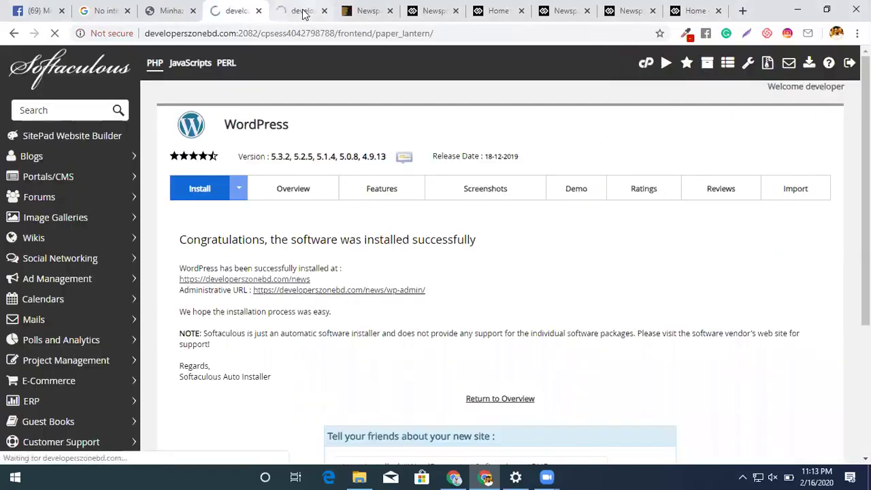
{"action": "left_click", "coordinate": [303, 12]}
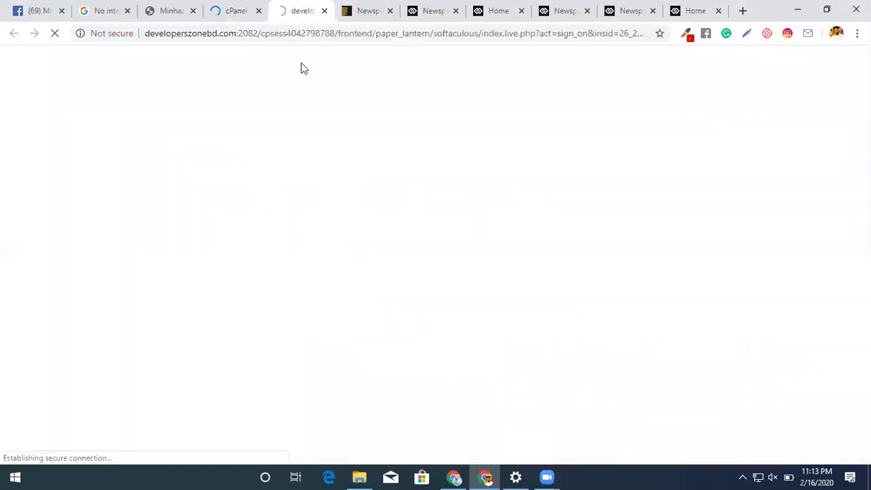
{"action": "left_click", "coordinate": [246, 6]}
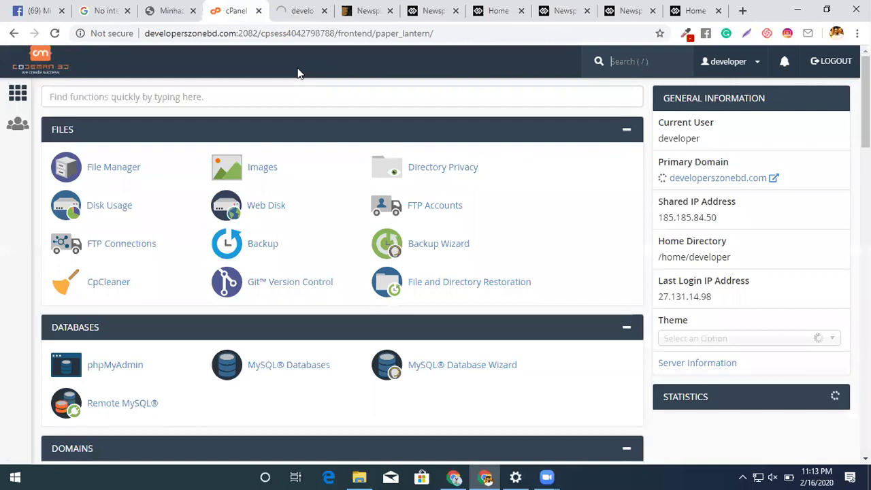
{"action": "left_click", "coordinate": [102, 167]}
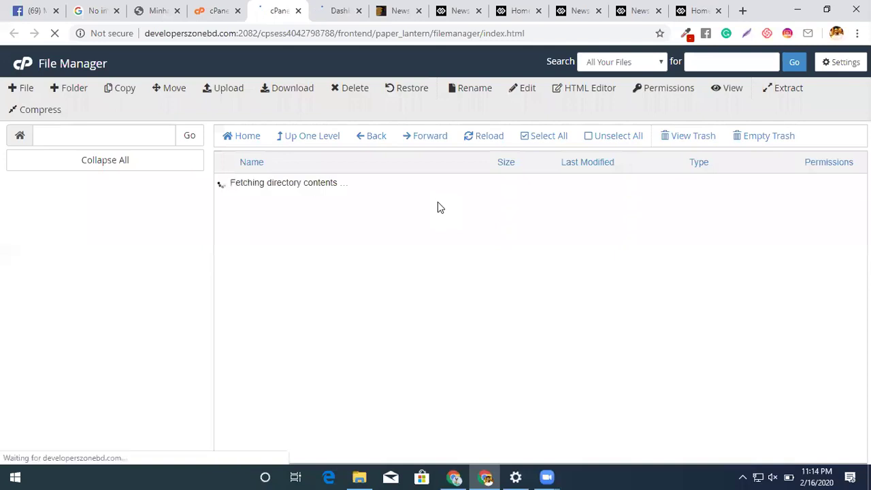
- In File Manager, open public_html and choose Edit on the root site's wp-config.php
{"action": "scroll", "coordinate": [321, 330], "scroll_direction": "down", "scroll_amount": 3}
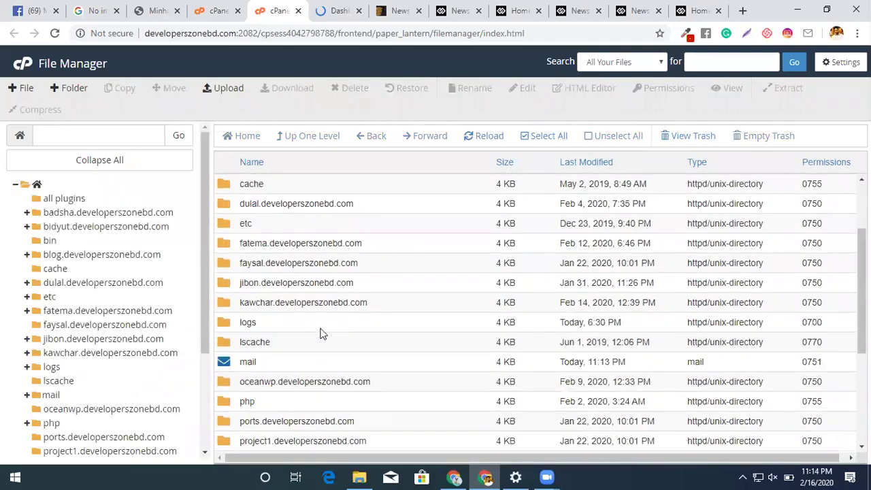
{"action": "double_click", "coordinate": [237, 388]}
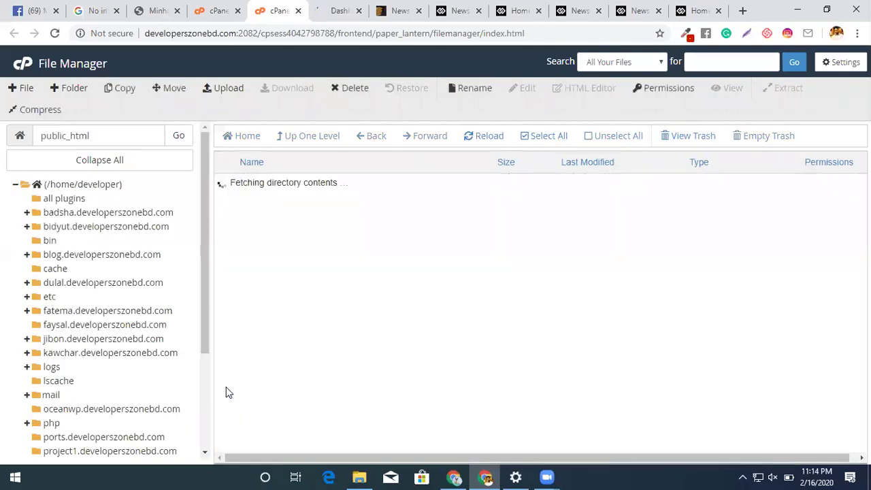
{"action": "scroll", "coordinate": [373, 328], "scroll_direction": "down", "scroll_amount": 2}
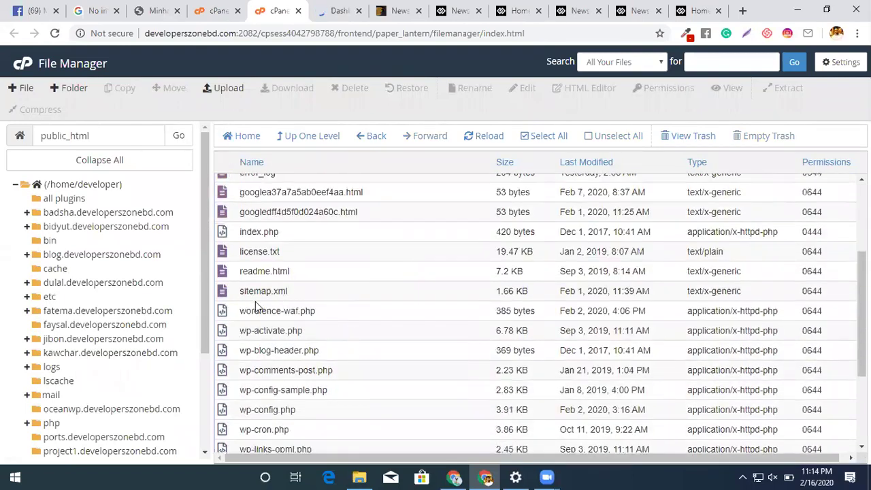
{"action": "right_click", "coordinate": [286, 408]}
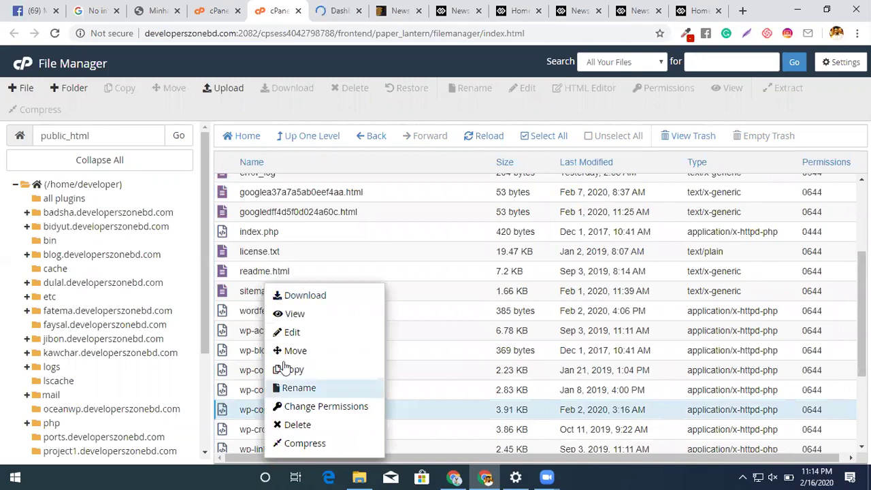
{"action": "left_click", "coordinate": [291, 333]}
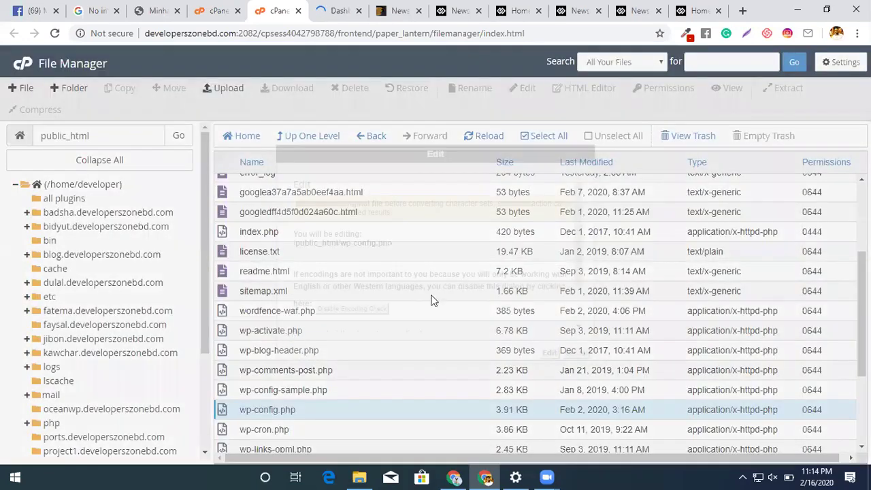
- Copy the custom define and add_filter lines 97–107 from wp-config.php and close the editor
{"action": "left_click", "coordinate": [547, 353]}
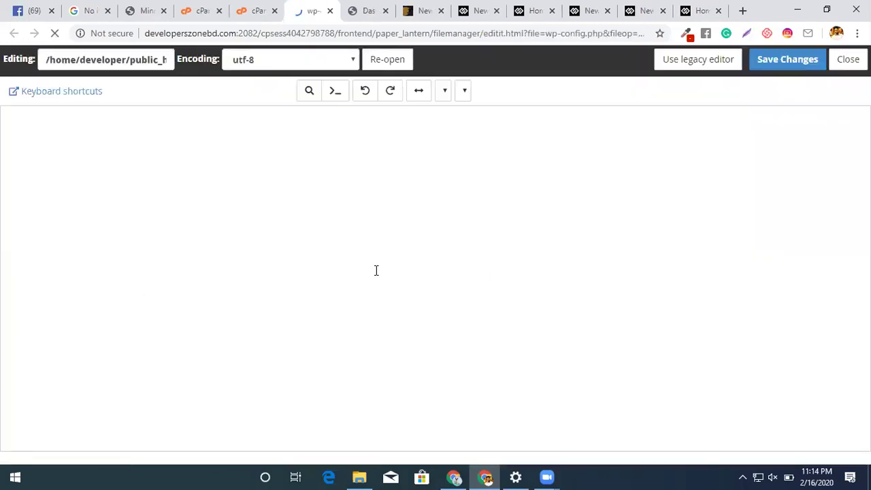
{"action": "scroll", "coordinate": [375, 270], "scroll_direction": "down", "scroll_amount": 3}
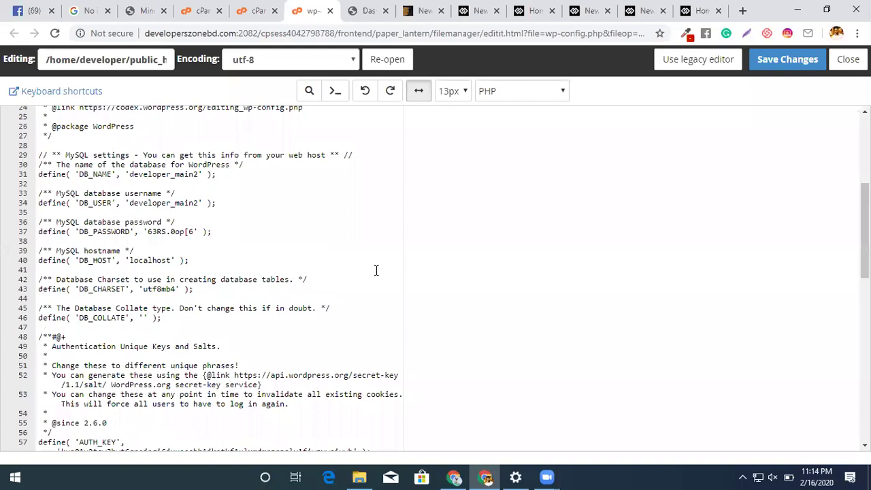
{"action": "scroll", "coordinate": [375, 270], "scroll_direction": "down", "scroll_amount": 7}
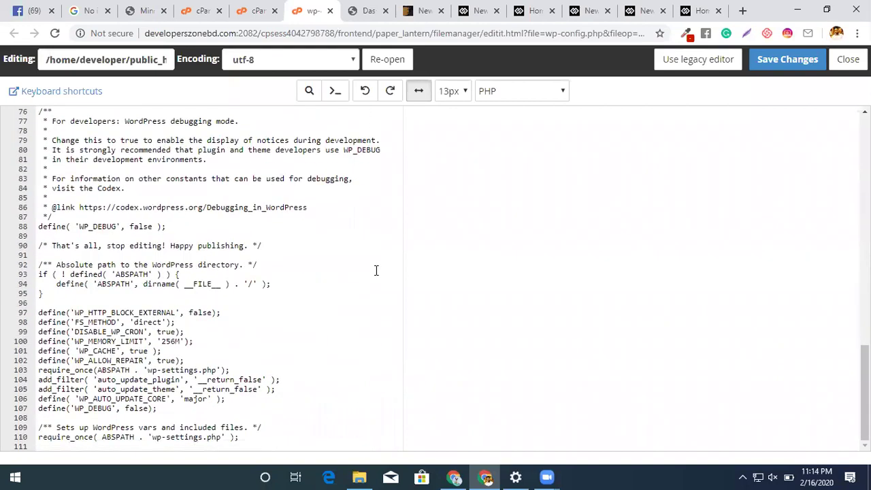
{"action": "left_click_drag", "start_coordinate": [158, 408], "coordinate": [13, 316]}
{"action": "key", "text": "ctrl+c"}
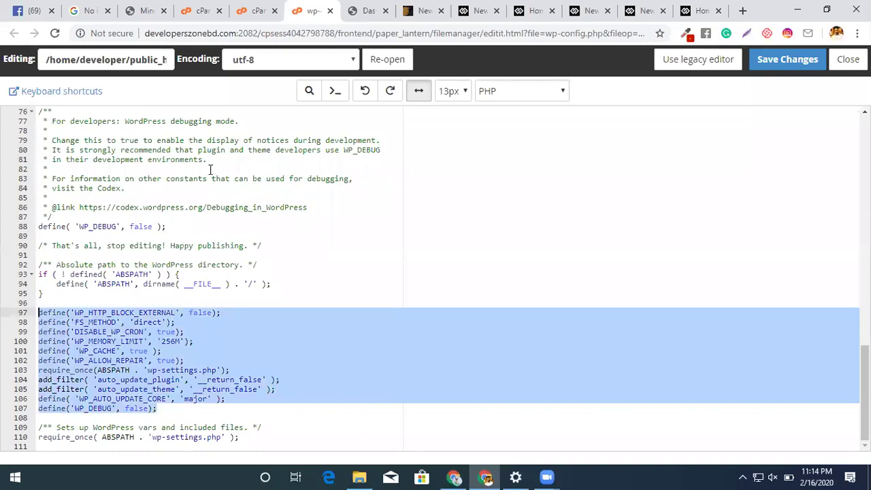
{"action": "left_click", "coordinate": [329, 11]}
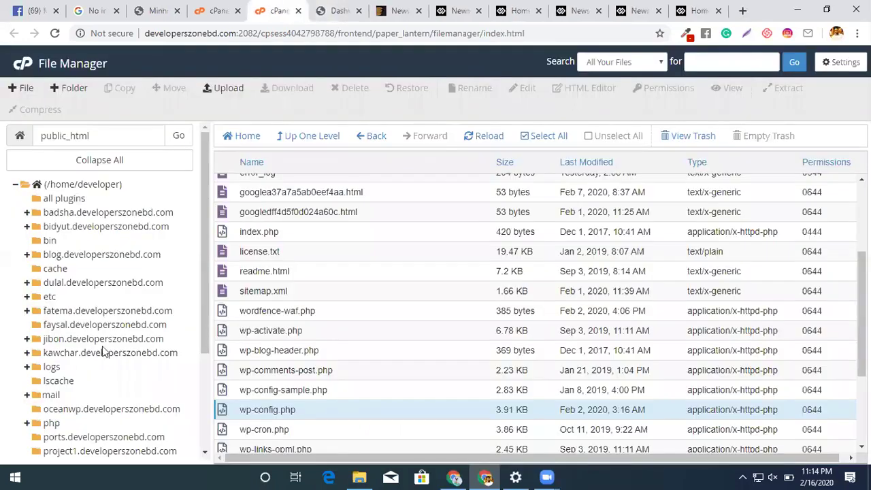
- Open public_html/news and bring up its wp-config.php in the editor
{"action": "scroll", "coordinate": [258, 346], "scroll_direction": "down", "scroll_amount": 3}
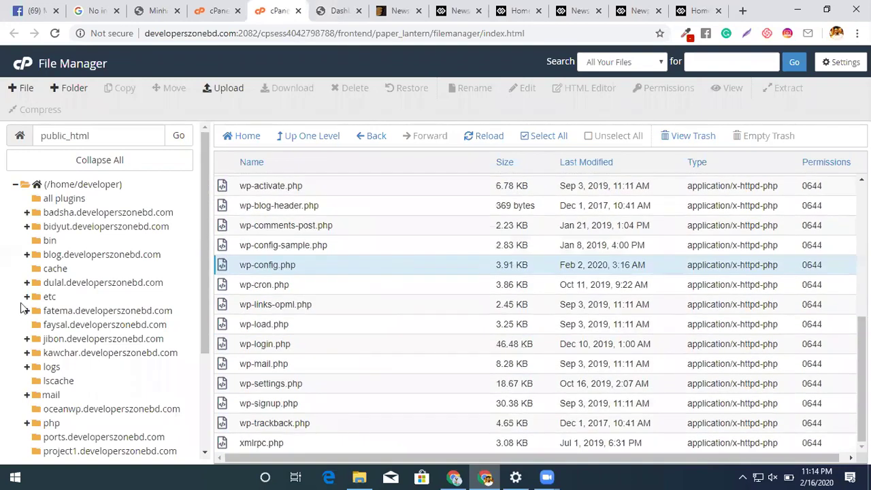
{"action": "scroll", "coordinate": [100, 299], "scroll_direction": "down", "scroll_amount": 2}
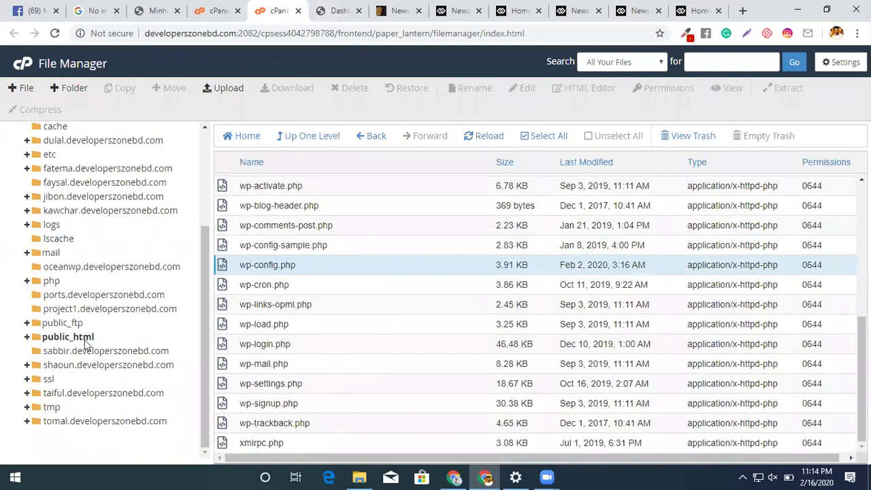
{"action": "left_click", "coordinate": [85, 338]}
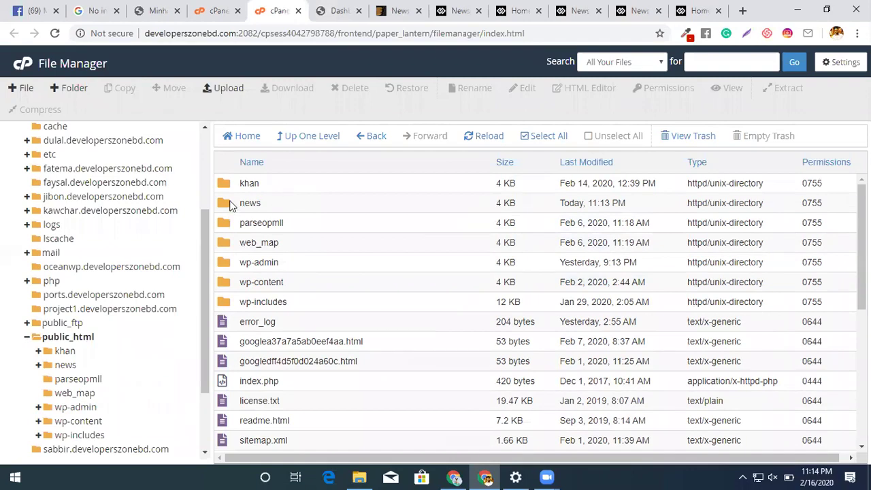
{"action": "double_click", "coordinate": [232, 205]}
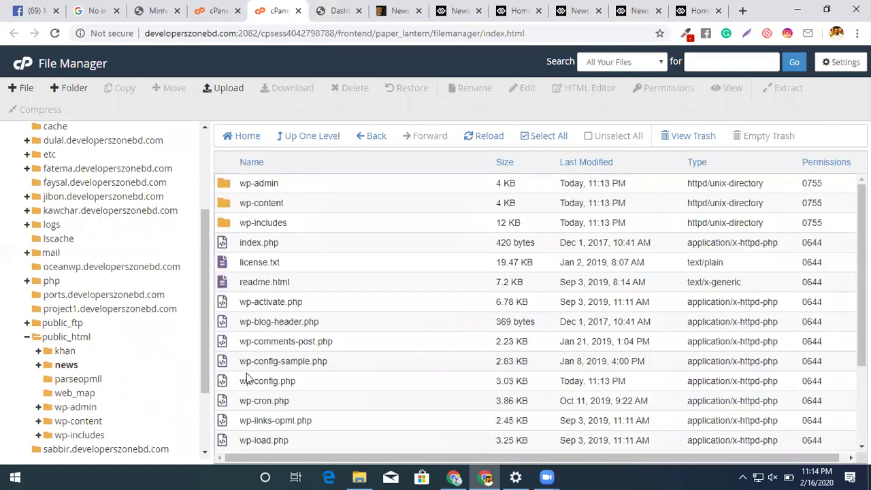
{"action": "right_click", "coordinate": [247, 380]}
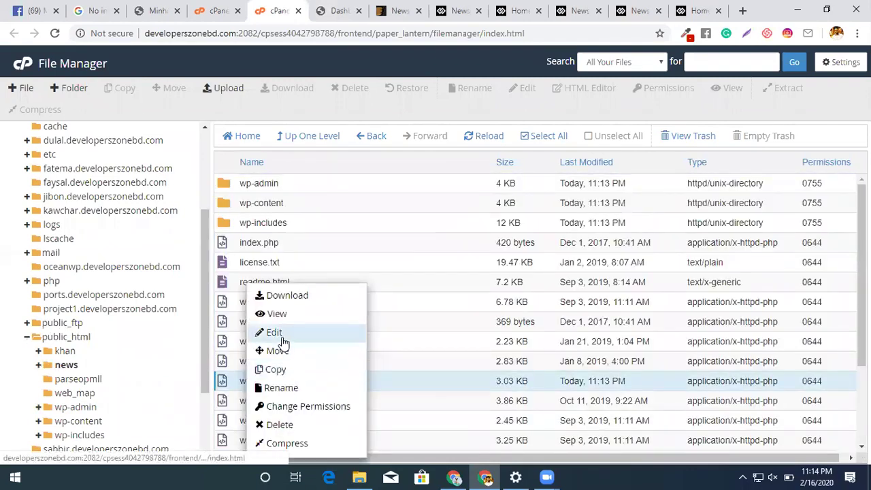
{"action": "left_click", "coordinate": [274, 333]}
{"action": "left_click", "coordinate": [549, 352]}
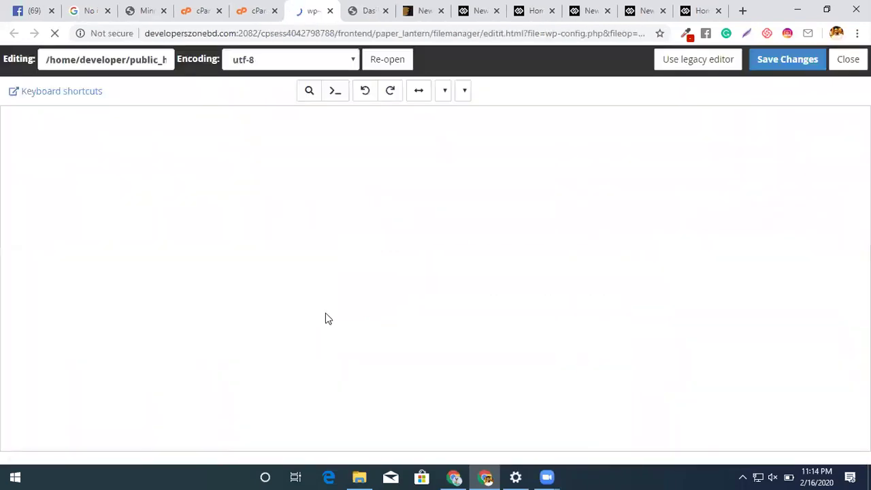
- Paste the copied lines after the ABSPATH block, save, and view the WordPress Dashboard
{"action": "scroll", "coordinate": [422, 307], "scroll_direction": "down", "scroll_amount": 8}
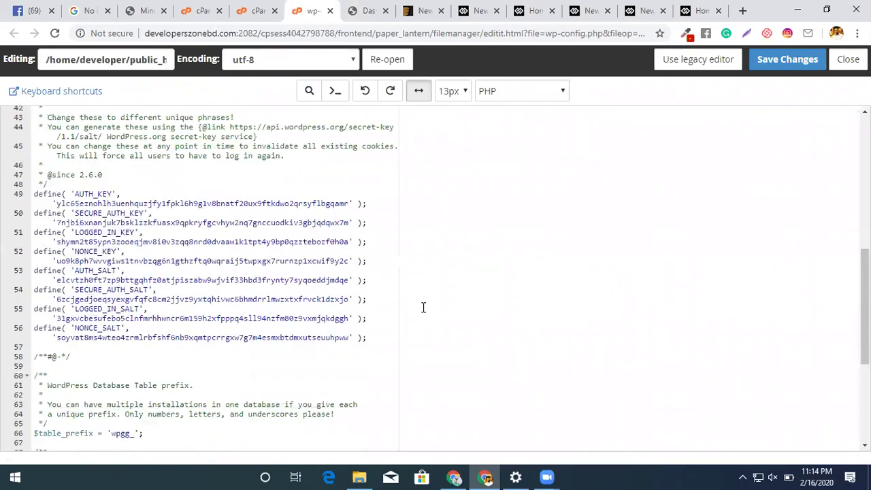
{"action": "scroll", "coordinate": [423, 307], "scroll_direction": "down", "scroll_amount": 3}
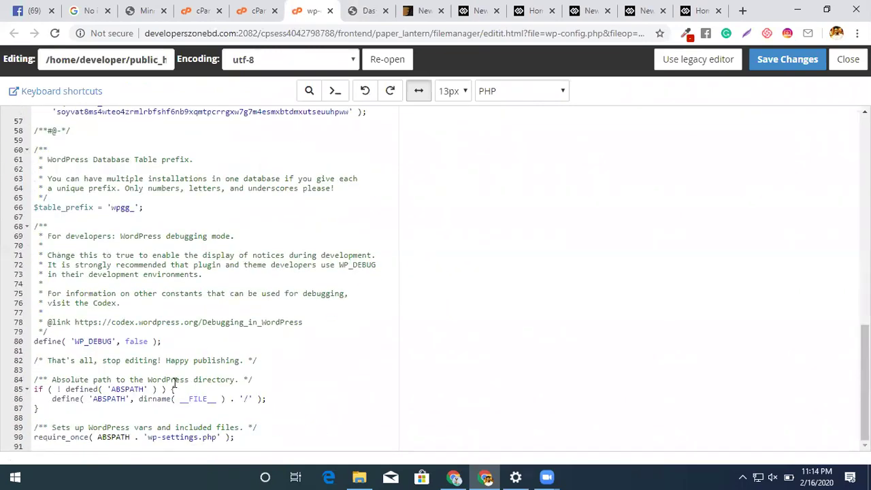
{"action": "left_click", "coordinate": [377, 265]}
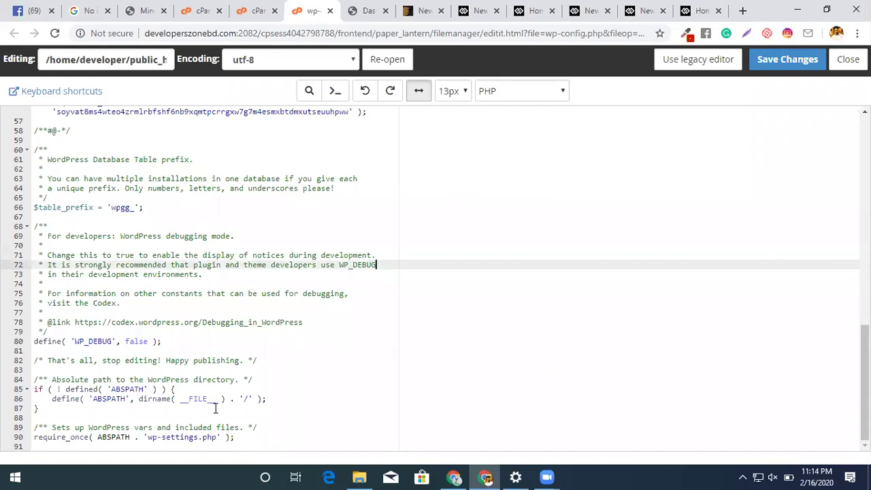
{"action": "left_click_drag", "start_coordinate": [215, 408], "coordinate": [170, 441]}
{"action": "left_click", "coordinate": [129, 410]}
{"action": "key", "text": "Down"}
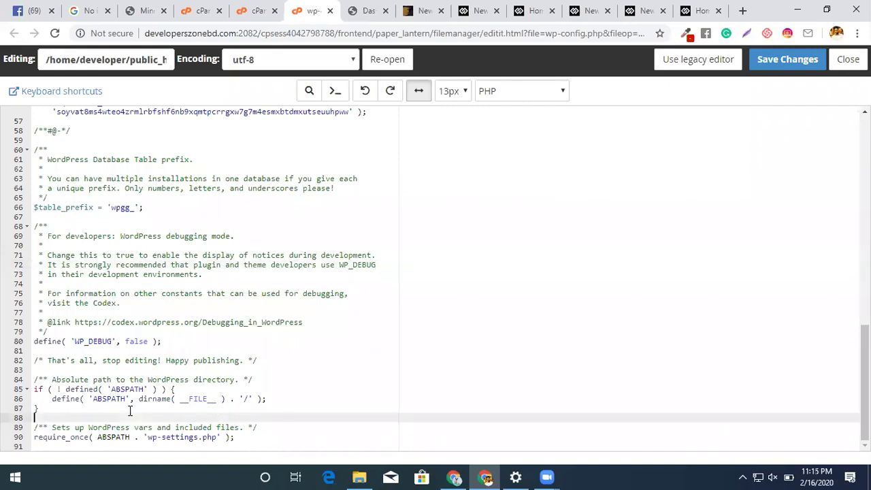
{"action": "key", "text": "ctrl+v"}
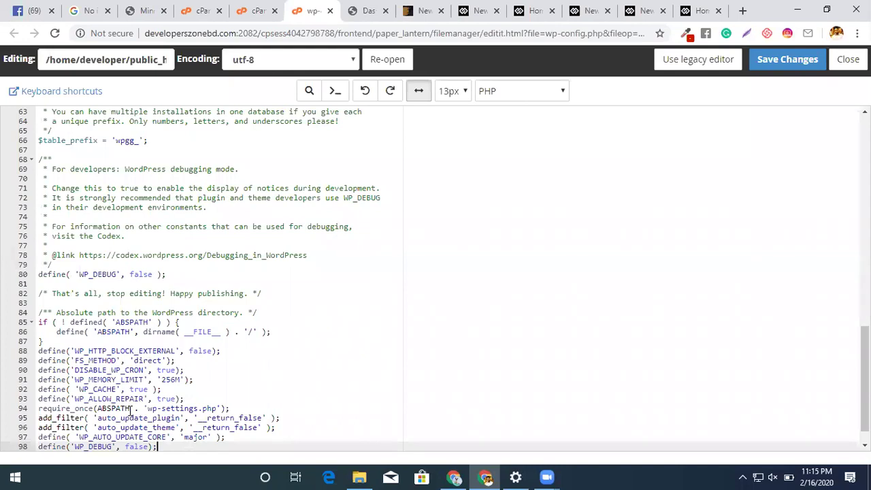
{"action": "left_click", "coordinate": [770, 59]}
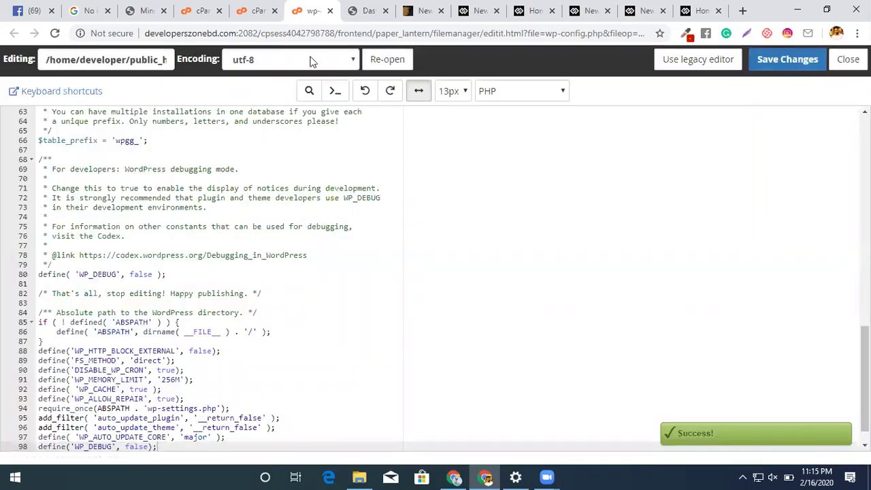
{"action": "left_click", "coordinate": [366, 9]}
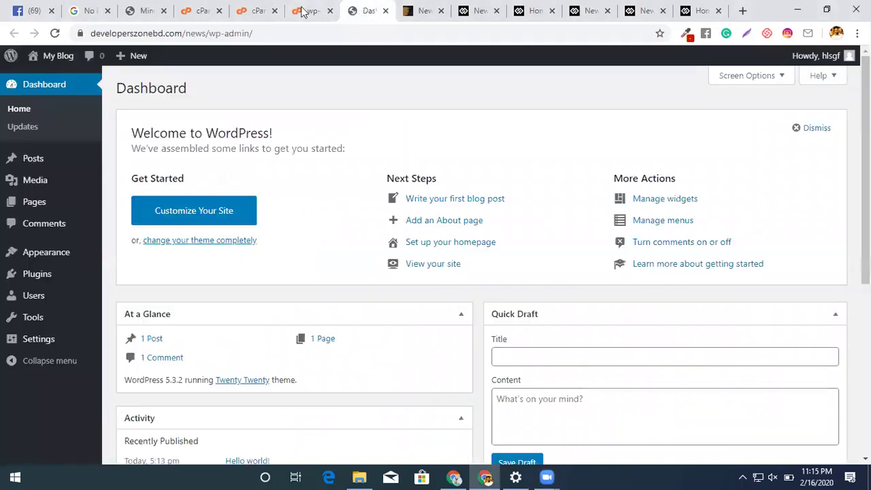
- Return to File Manager and navigate into news/wp-content/themes
{"action": "left_click", "coordinate": [303, 12]}
{"action": "left_click_drag", "start_coordinate": [244, 19], "coordinate": [340, 17]}
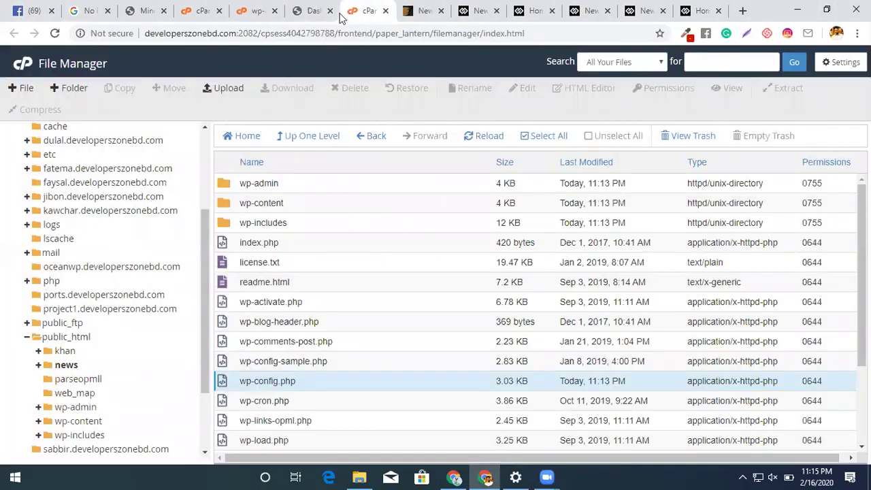
{"action": "double_click", "coordinate": [244, 200]}
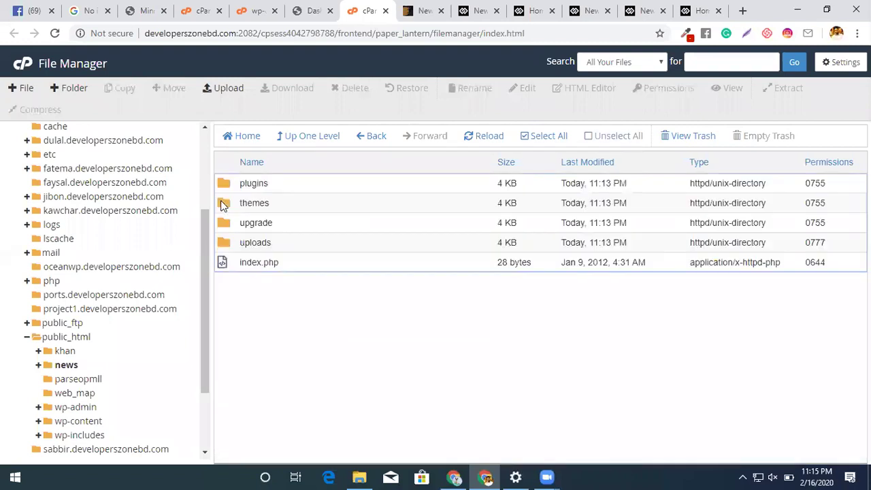
{"action": "left_click", "coordinate": [229, 206]}
{"action": "double_click", "coordinate": [229, 207]}
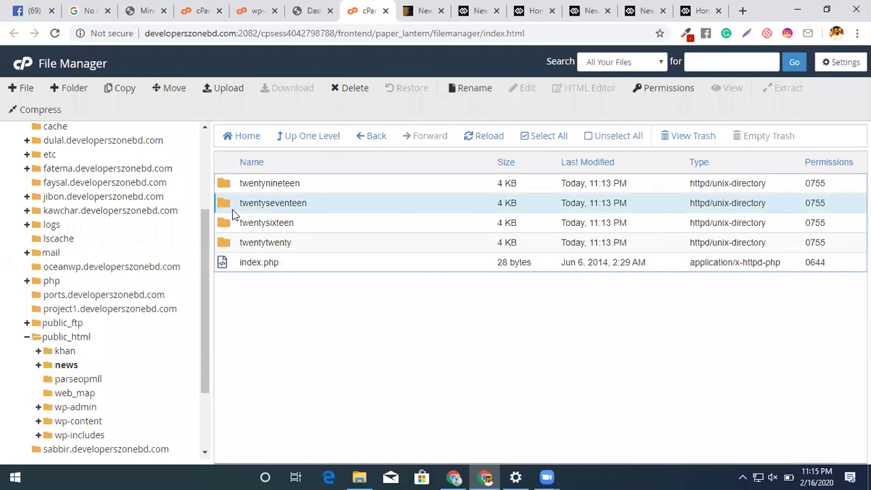
- Trash the twentysixteen, twentyseventeen and twentytwenty theme folders, keeping twentynineteen
{"action": "key", "text": "shift+Down"}
{"action": "key", "text": "shift+Down"}
{"action": "left_click", "coordinate": [260, 219]}
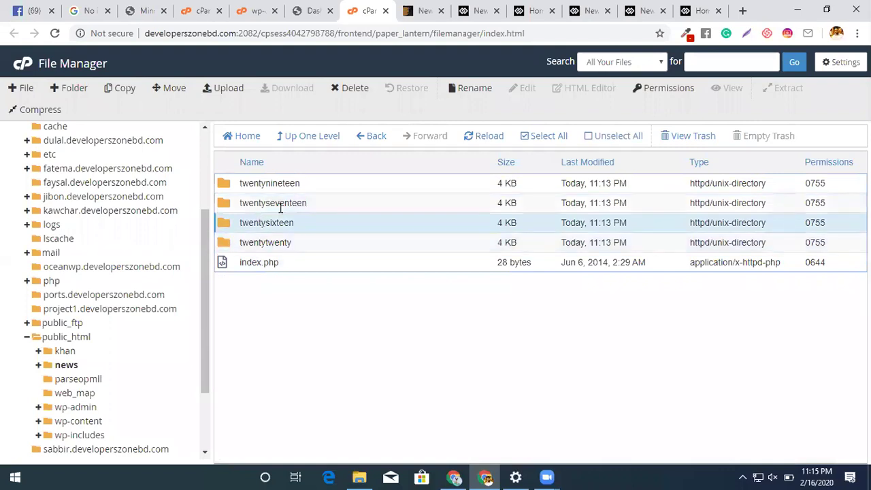
{"action": "left_click", "coordinate": [280, 209]}
{"action": "key", "text": "shift+Down"}
{"action": "key", "text": "shift+Down"}
{"action": "double_click", "coordinate": [279, 204]}
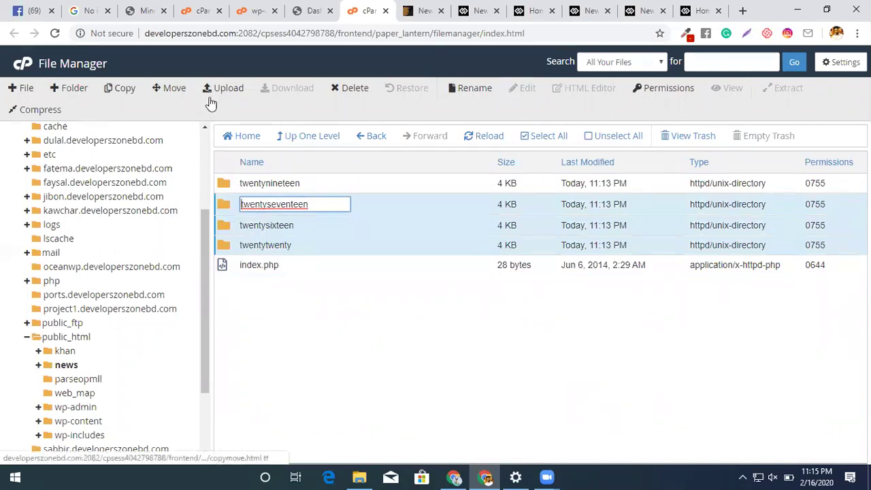
{"action": "left_click", "coordinate": [355, 90]}
{"action": "left_click", "coordinate": [543, 306]}
{"action": "left_click", "coordinate": [537, 304]}
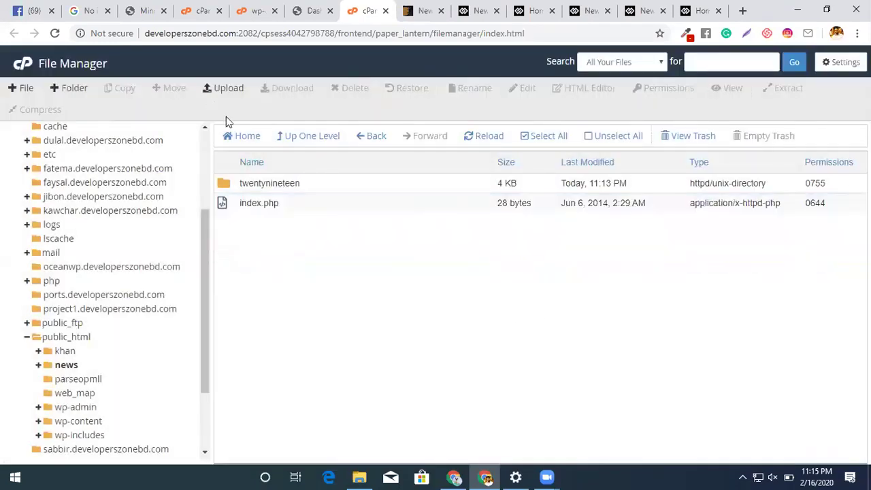
- Open the themes folder's upload page and file picker, browsing to the FREELANCING (D:) drive
{"action": "left_click", "coordinate": [227, 91]}
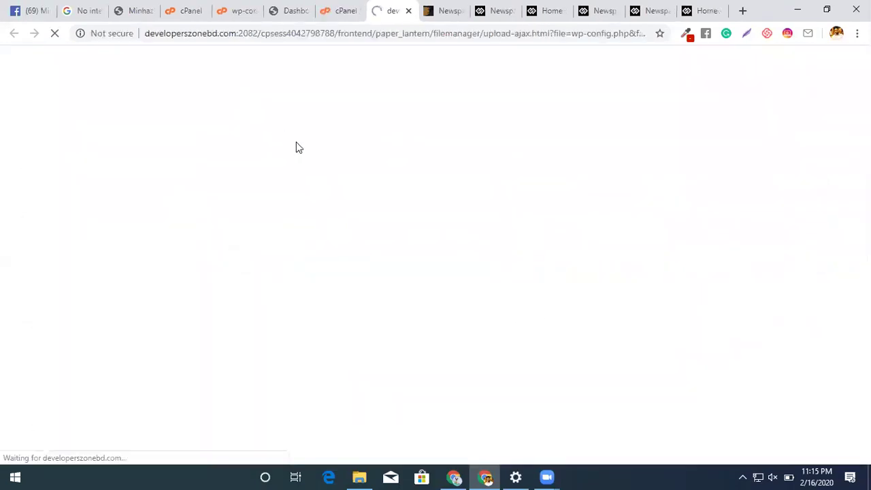
{"action": "left_click", "coordinate": [416, 277]}
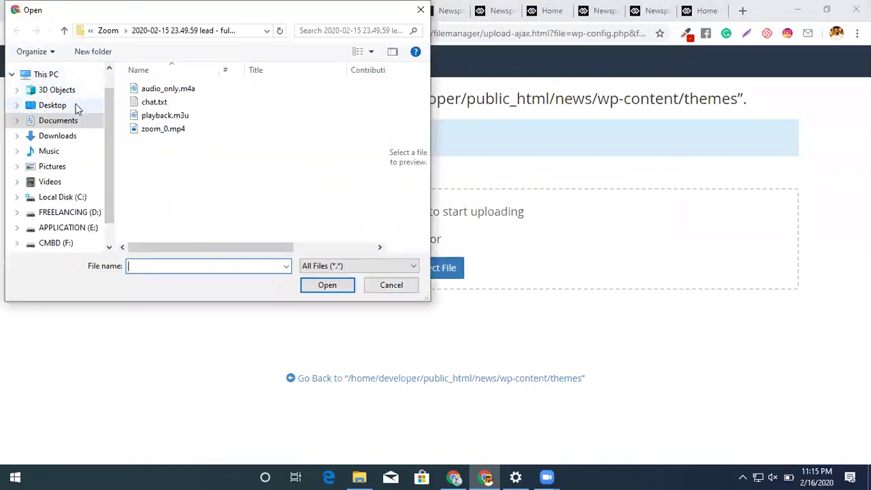
{"action": "left_click", "coordinate": [58, 136]}
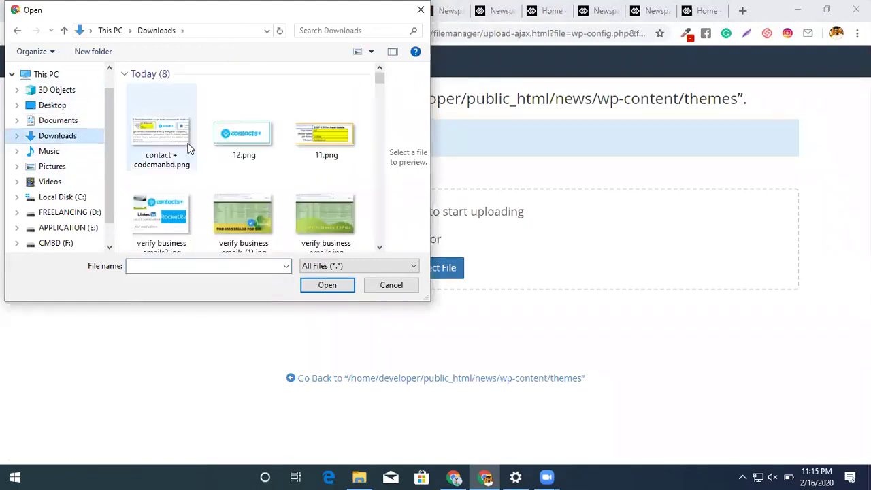
{"action": "left_click", "coordinate": [190, 149]}
{"action": "left_click", "coordinate": [71, 228]}
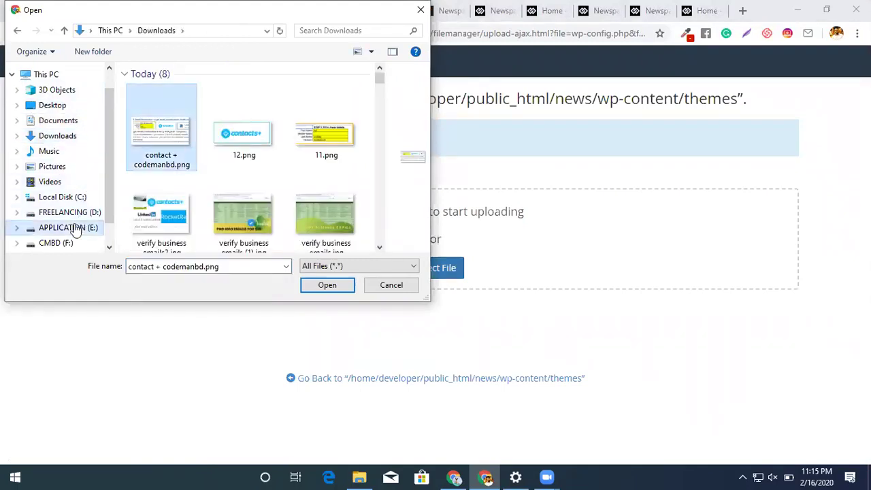
{"action": "left_click", "coordinate": [70, 212]}
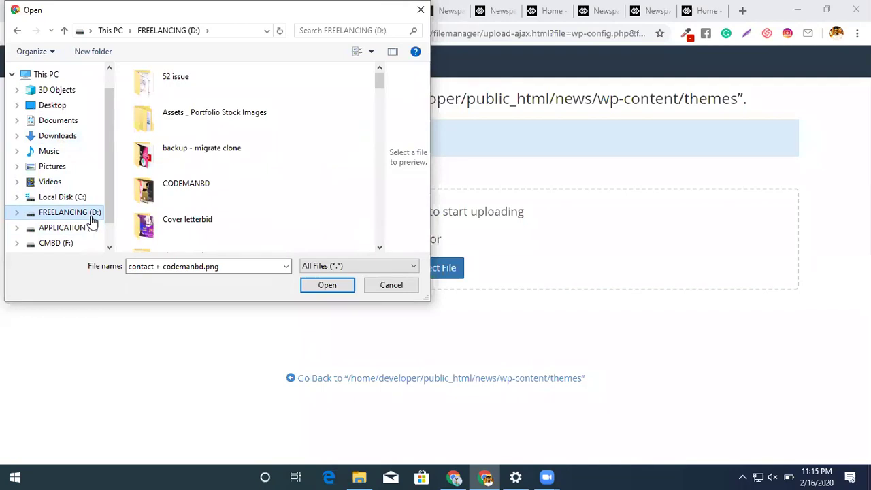
{"action": "scroll", "coordinate": [171, 216], "scroll_direction": "down", "scroll_amount": 10}
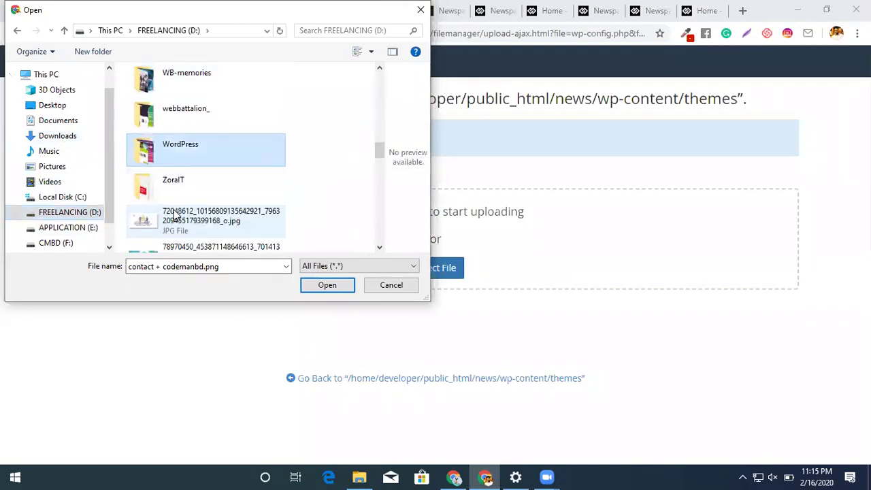
- Navigate to WordPress > Theme > newspaper - 10.2 in the file picker
{"action": "double_click", "coordinate": [174, 148]}
{"action": "double_click", "coordinate": [163, 144]}
{"action": "left_click", "coordinate": [182, 145]}
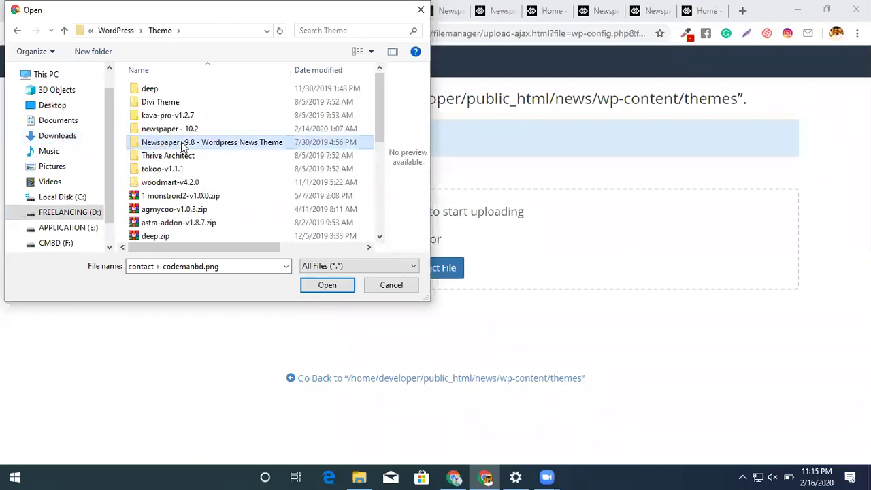
{"action": "left_click", "coordinate": [192, 141]}
{"action": "left_click", "coordinate": [193, 141]}
{"action": "left_click", "coordinate": [171, 130]}
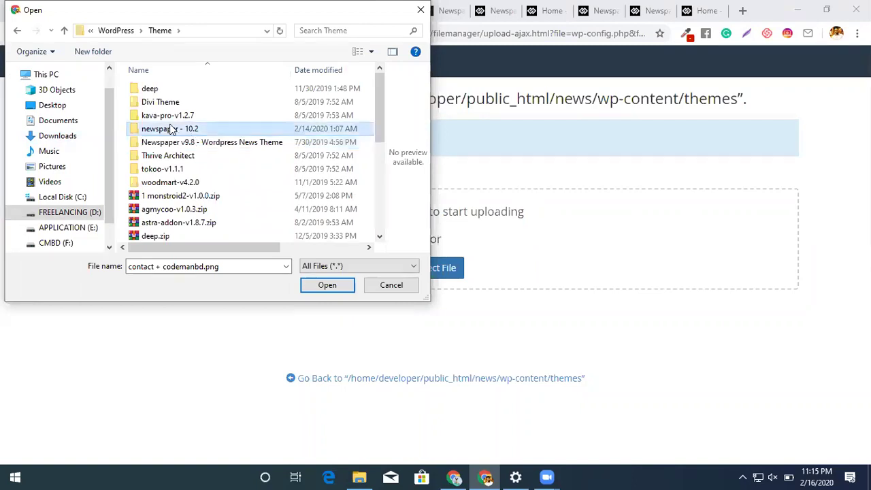
{"action": "double_click", "coordinate": [172, 129]}
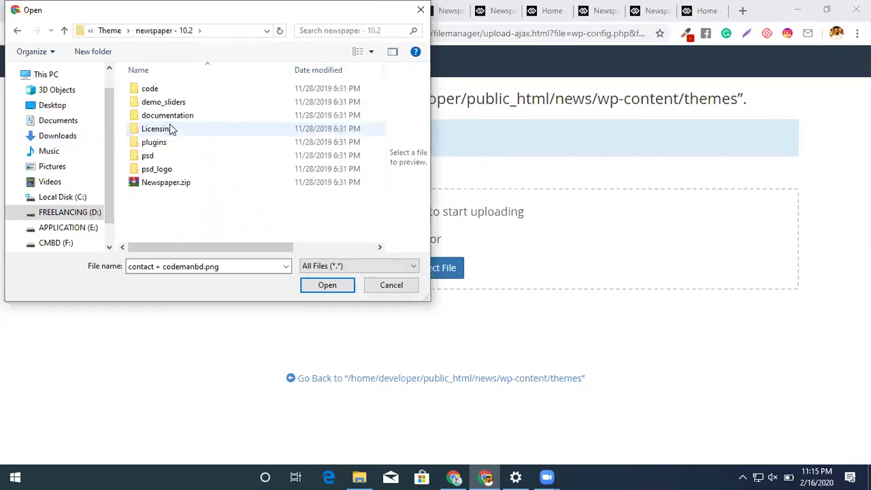
- Extract Newspaper.zip in place, then choose Newspaper.zip for upload
{"action": "left_click", "coordinate": [188, 184]}
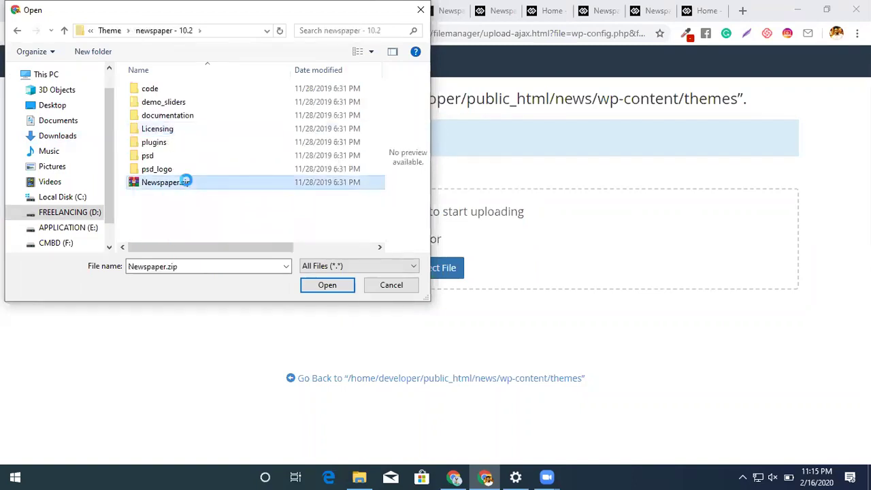
{"action": "right_click", "coordinate": [186, 180]}
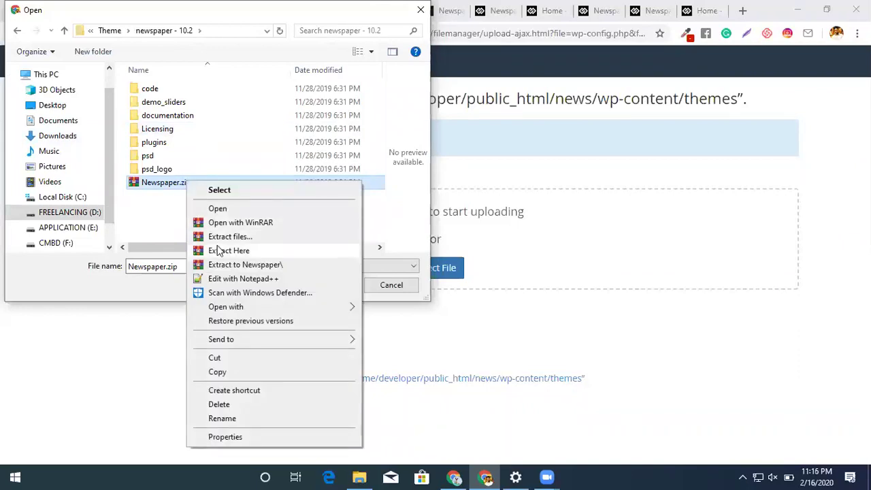
{"action": "left_click", "coordinate": [219, 250]}
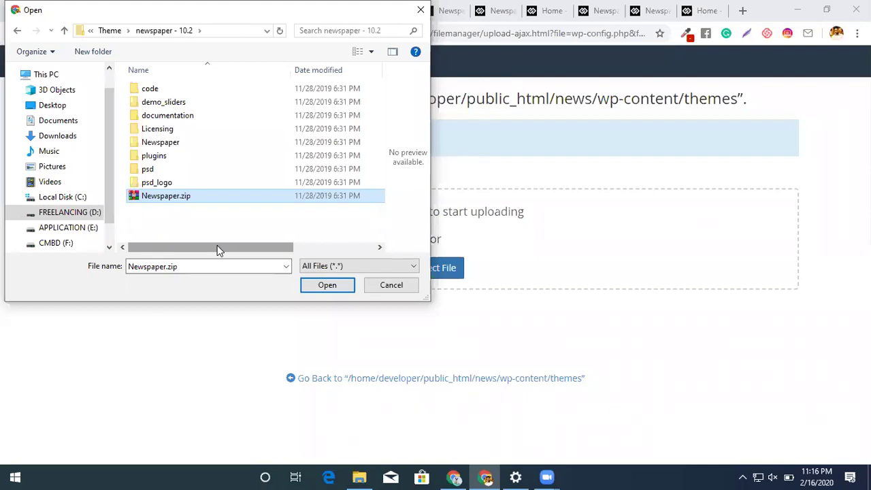
{"action": "double_click", "coordinate": [181, 142]}
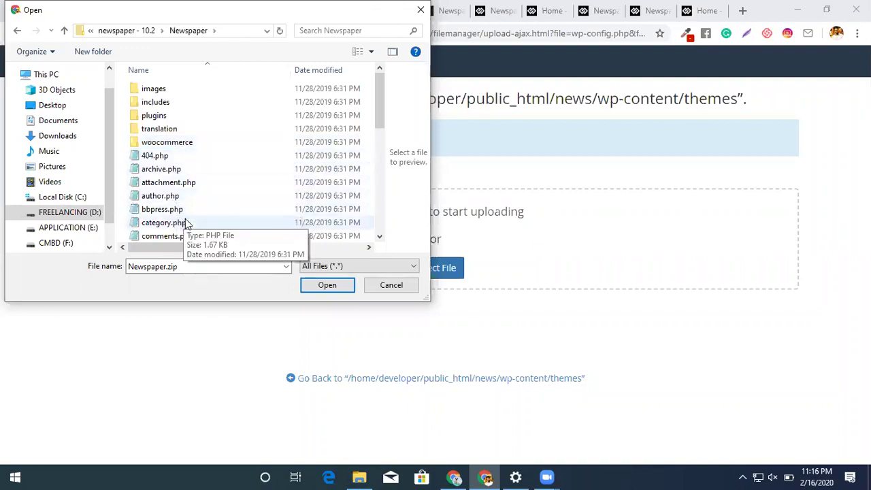
{"action": "left_click", "coordinate": [116, 31]}
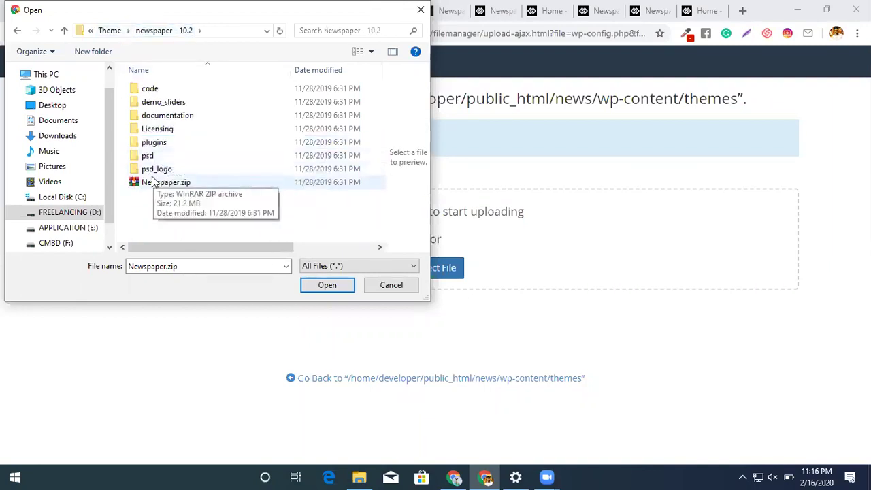
{"action": "double_click", "coordinate": [153, 180]}
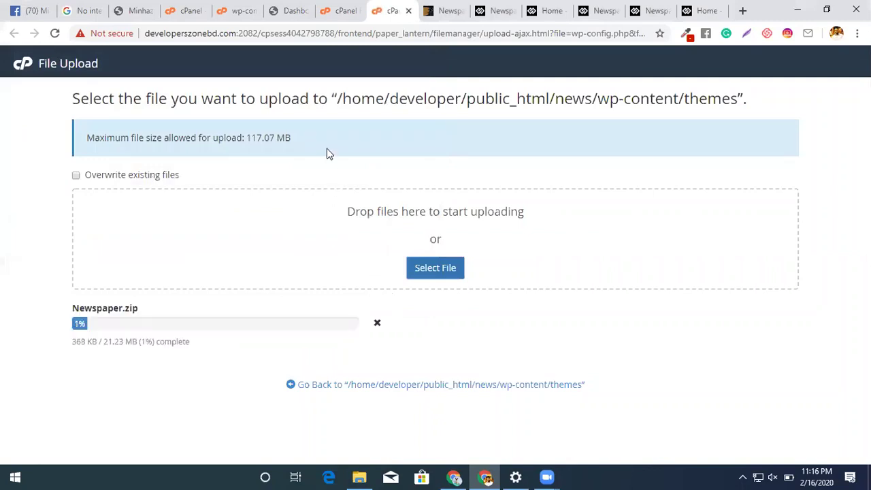
- Check the Newspaper.zip upload progress, then go to WordPress Plugins > Add New
{"action": "left_click", "coordinate": [348, 9]}
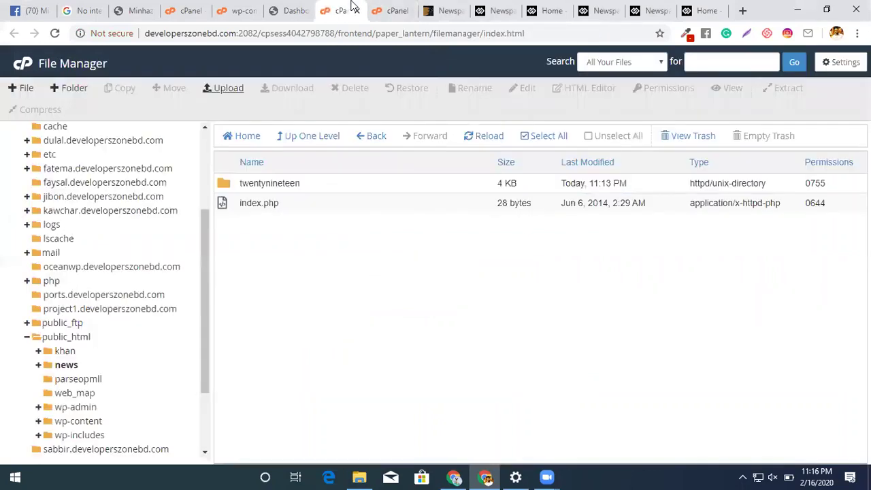
{"action": "left_click", "coordinate": [359, 167]}
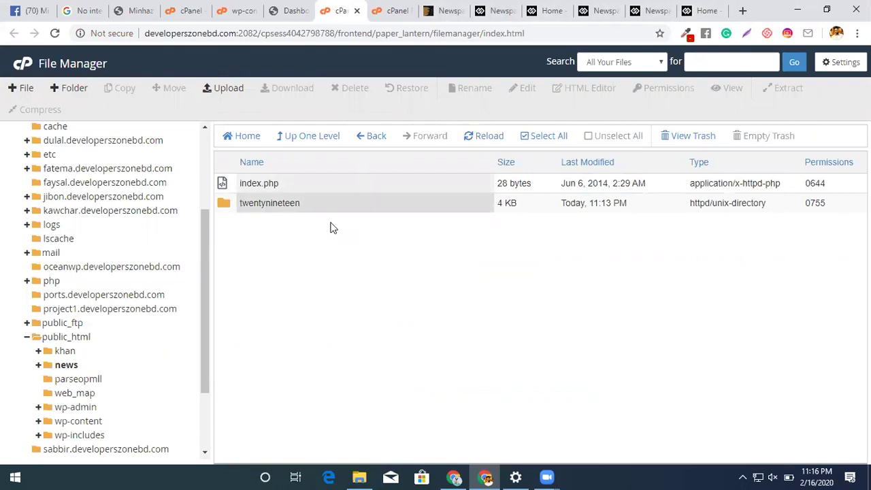
{"action": "left_click", "coordinate": [378, 12]}
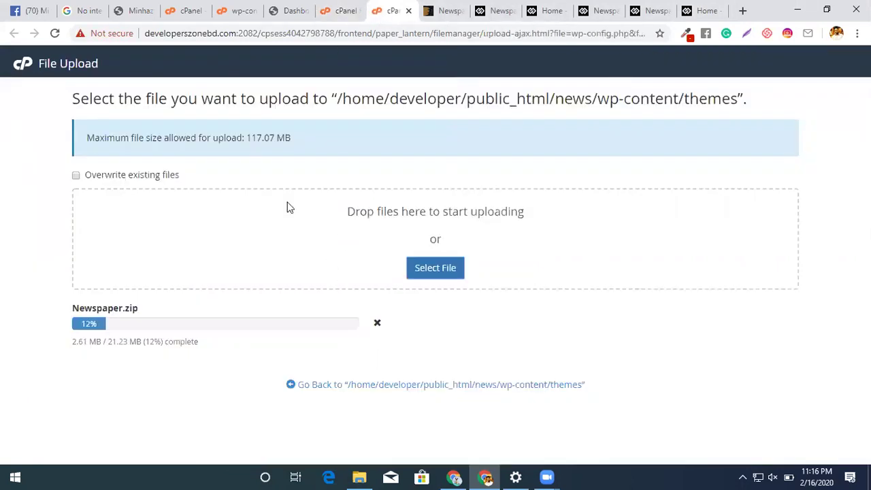
{"action": "left_click", "coordinate": [291, 11]}
{"action": "left_click", "coordinate": [123, 294]}
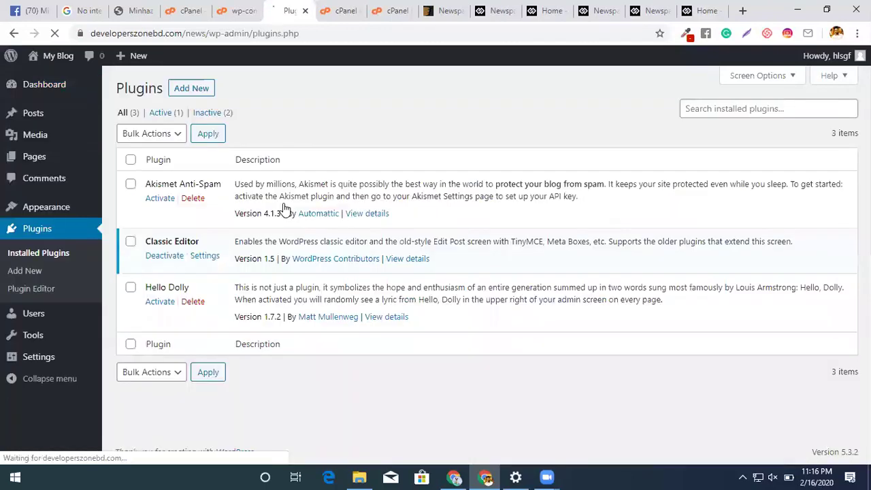
- Search Add Plugins for 'easy update' and open a new browser tab
{"action": "left_click", "coordinate": [190, 90]}
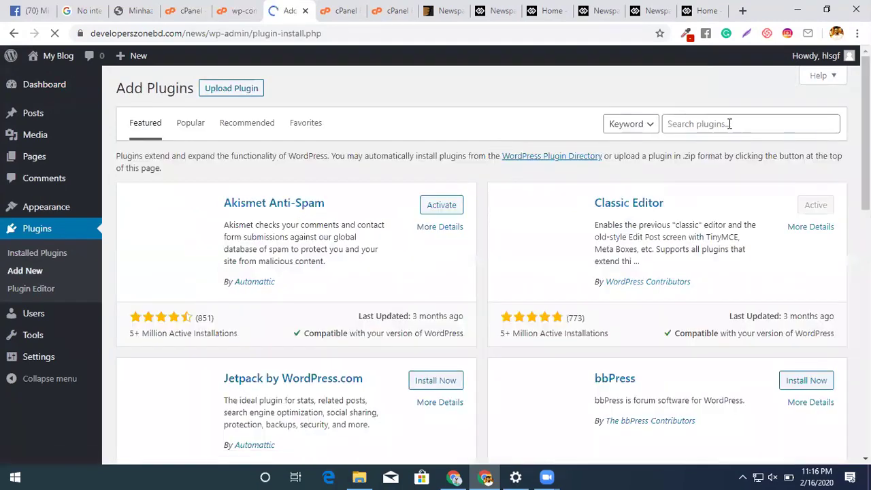
{"action": "left_click", "coordinate": [729, 123]}
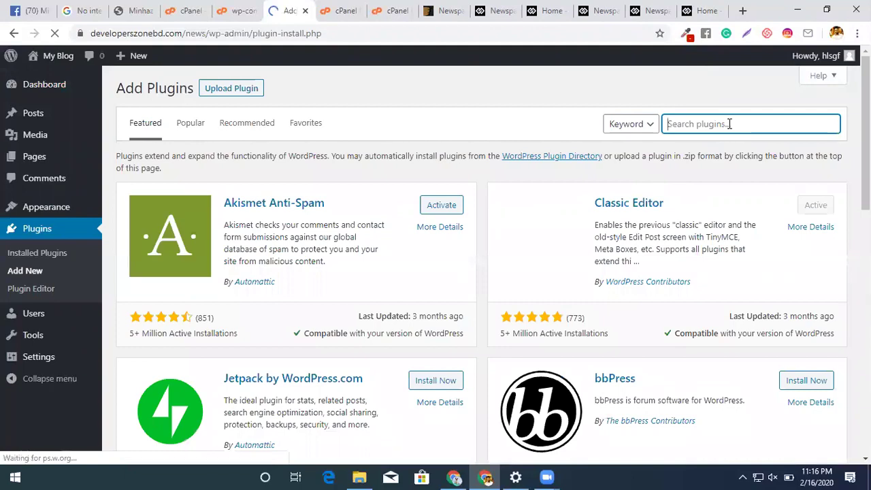
{"action": "type", "text": "easy update"}
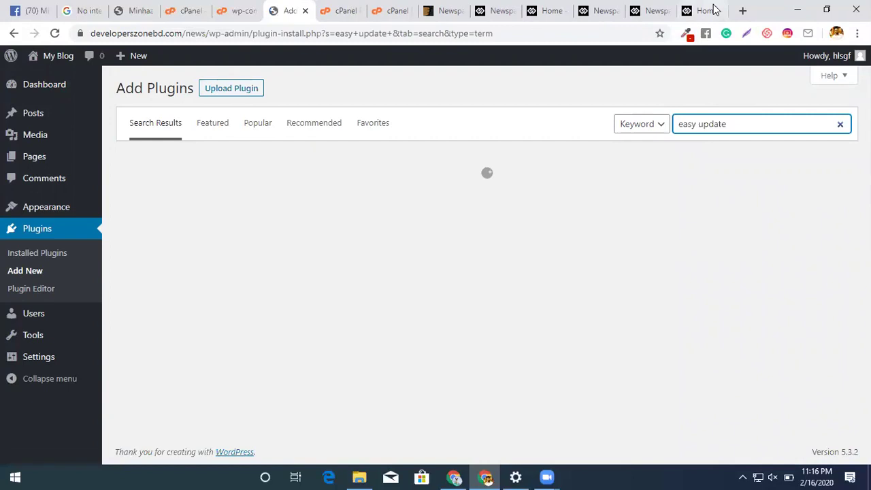
{"action": "left_click", "coordinate": [742, 10]}
- Load wetransfer.com, then start installing Easy Updates Manager in WordPress
{"action": "type", "text": "wetra"}
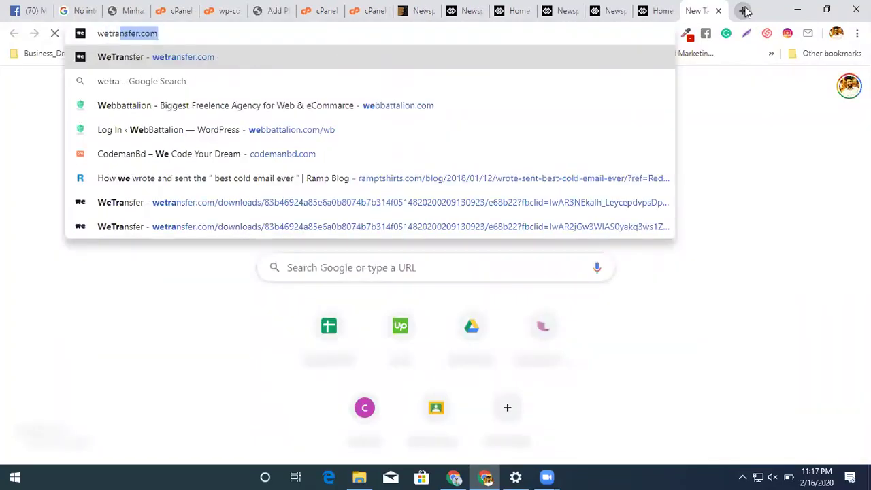
{"action": "key", "text": "Return"}
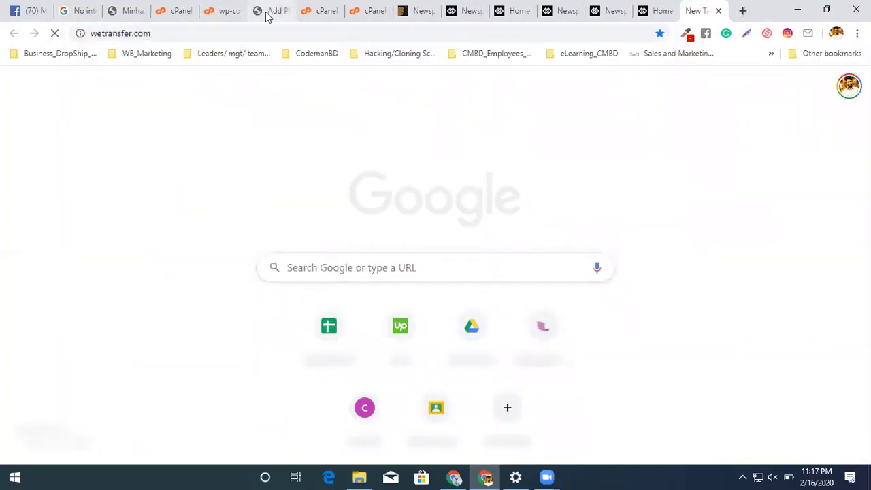
{"action": "left_click", "coordinate": [267, 14]}
{"action": "left_click", "coordinate": [421, 197]}
- Continue on WeTransfer's free plan and add Newspaper.zip to the transfer
{"action": "left_click", "coordinate": [712, 6]}
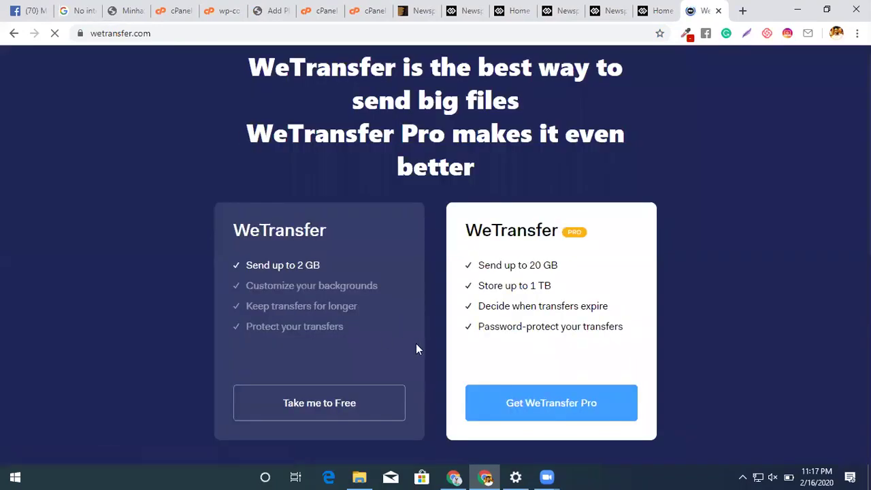
{"action": "left_click", "coordinate": [334, 400]}
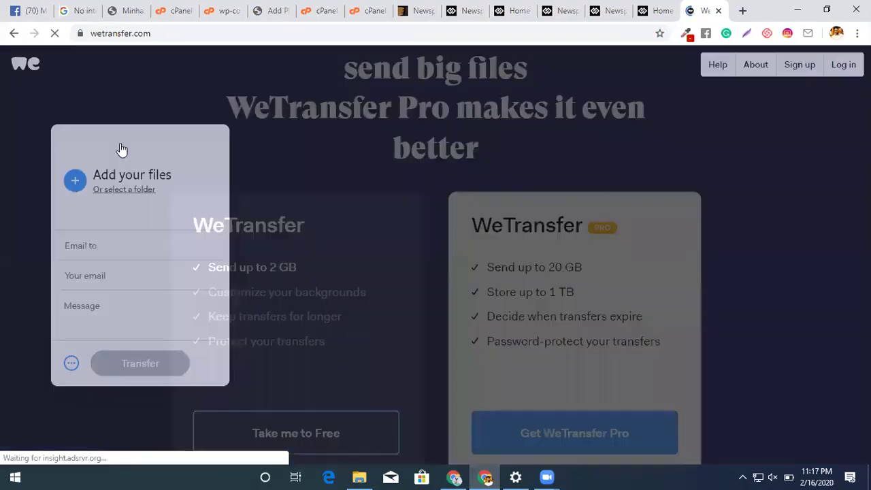
{"action": "left_click", "coordinate": [99, 193]}
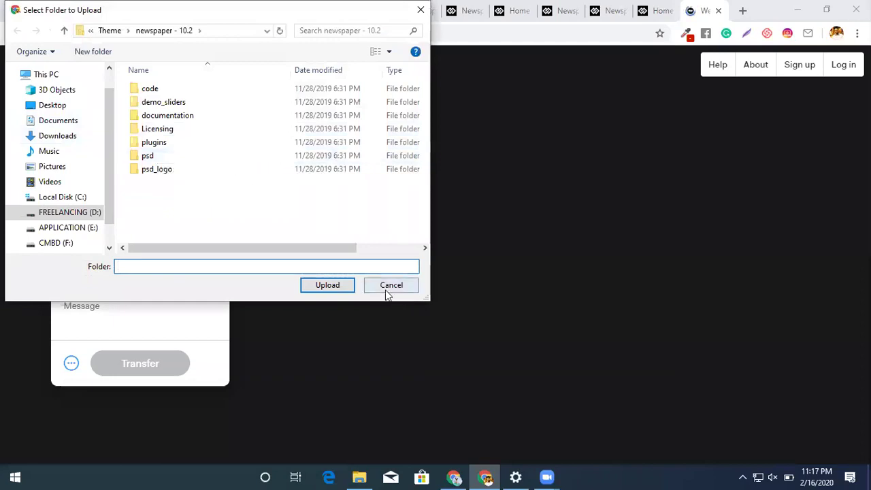
{"action": "left_click", "coordinate": [388, 287]}
{"action": "left_click", "coordinate": [73, 184]}
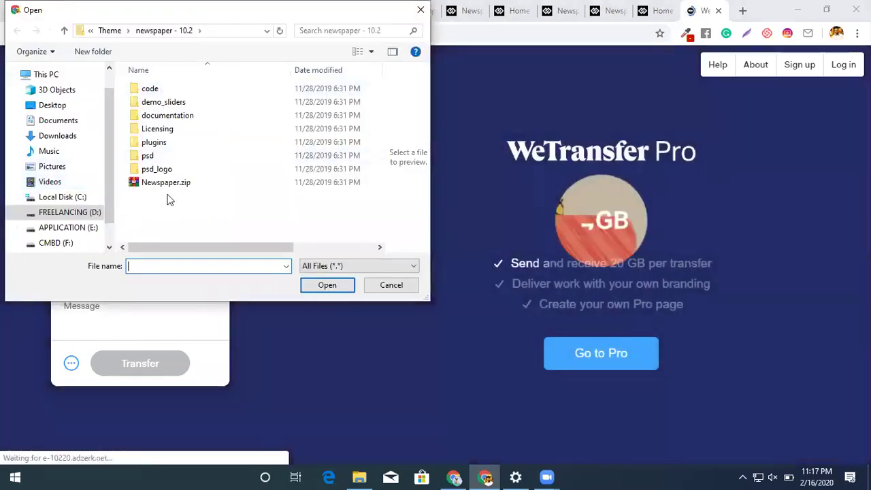
{"action": "key", "text": "Escape"}
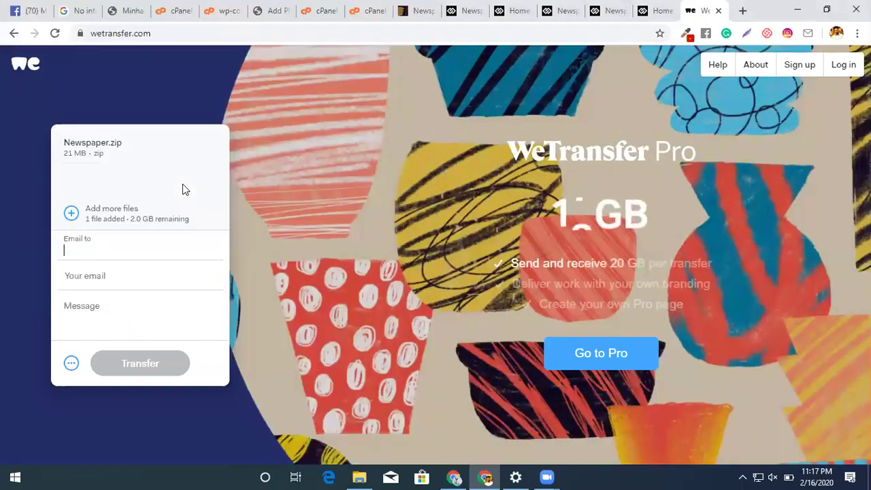
- Switch the transfer to a shareable link and start uploading Newspaper.zip
{"action": "left_click", "coordinate": [71, 363]}
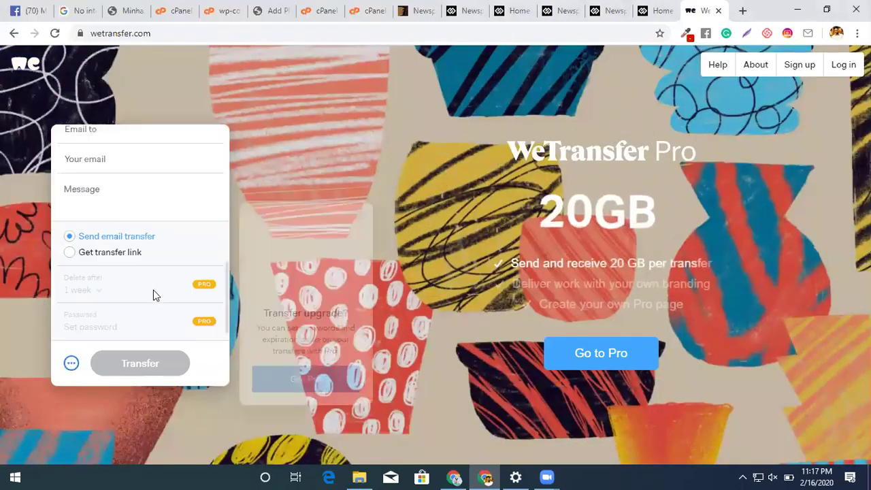
{"action": "left_click", "coordinate": [112, 253]}
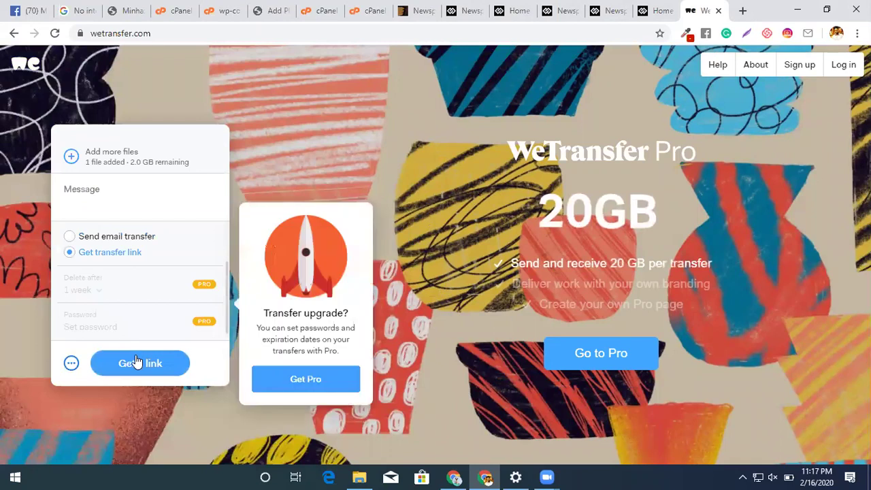
{"action": "left_click", "coordinate": [179, 364]}
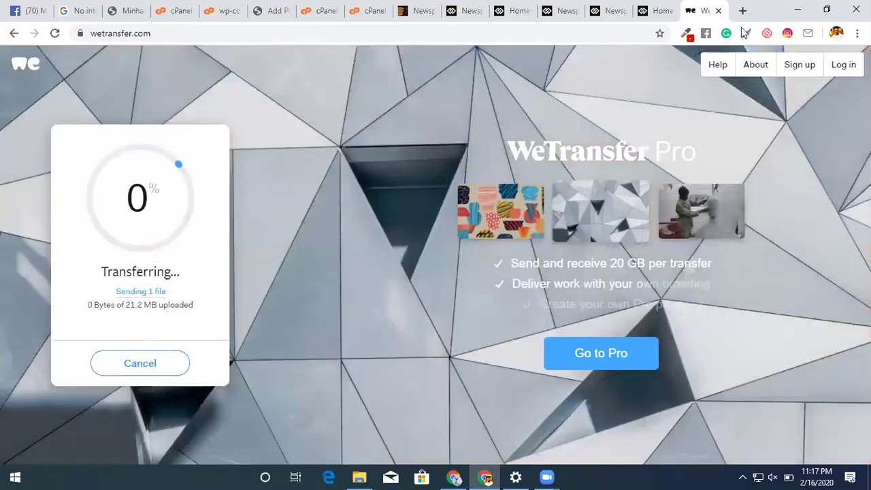
- Load mega.nz in a new tab
{"action": "left_click", "coordinate": [743, 11]}
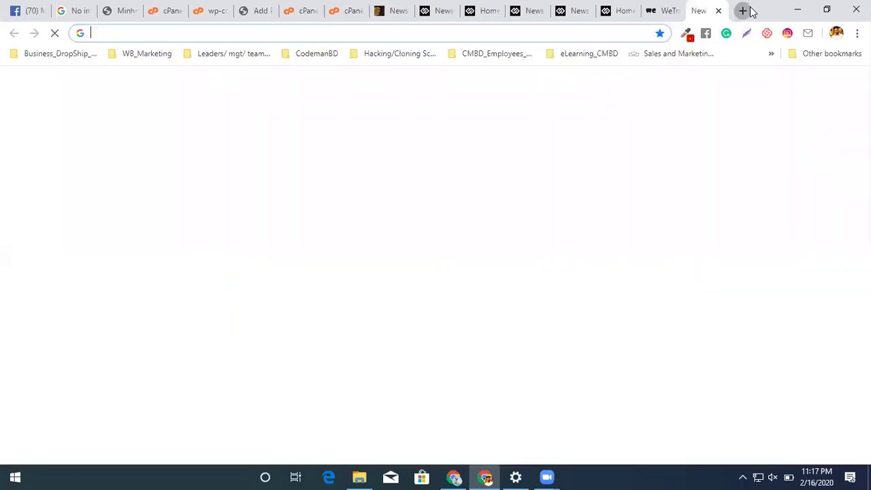
{"action": "type", "text": "mega.nz"}
{"action": "key", "text": "Return"}
- In the WeTransfer tab, go to a notepad.pw note page, dismissing the leave-site warning
{"action": "left_click", "coordinate": [663, 11]}
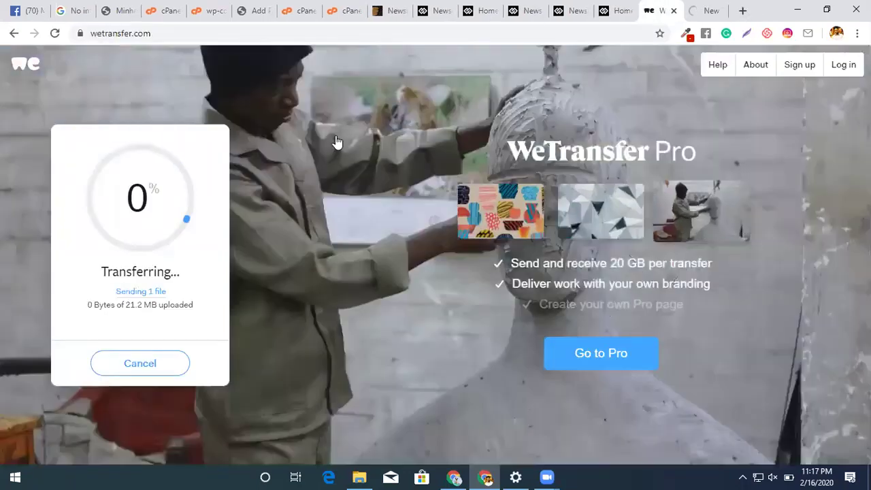
{"action": "left_click", "coordinate": [420, 28]}
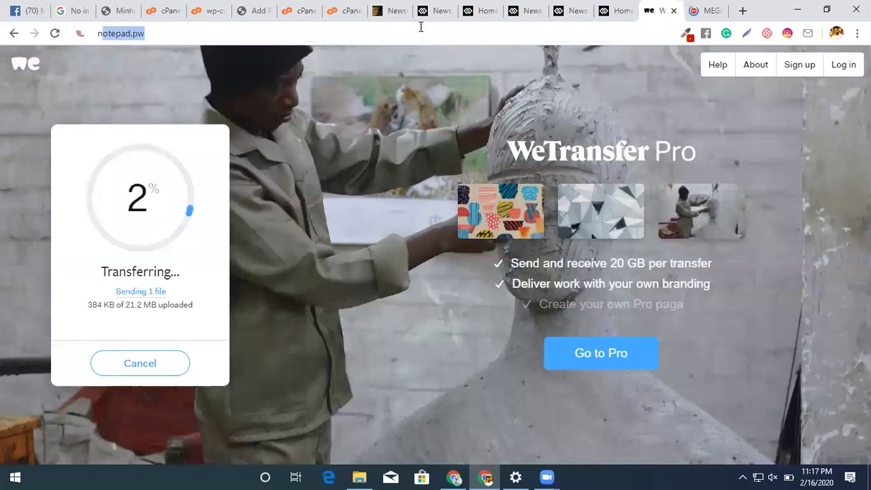
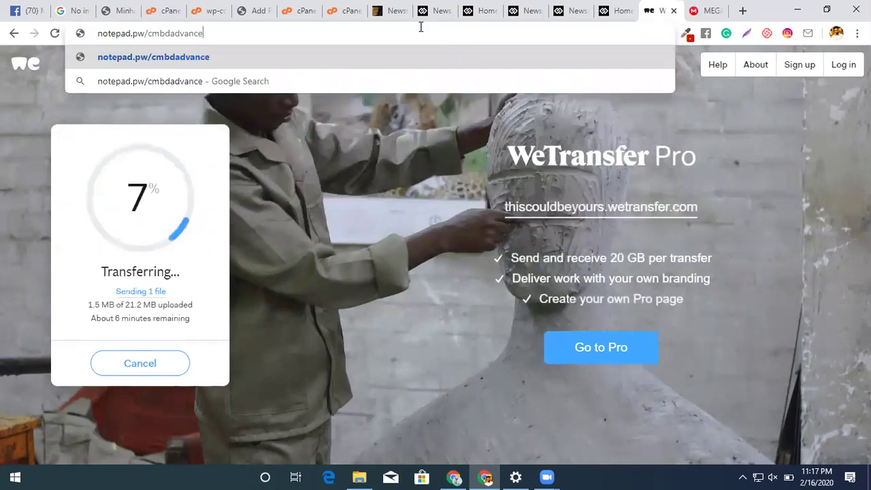
{"action": "key", "text": "Return"}
{"action": "left_click", "coordinate": [485, 108]}
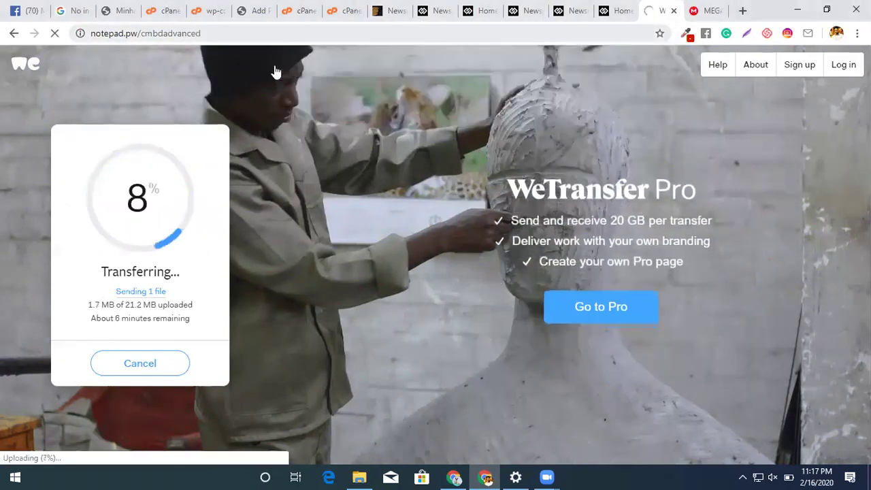
- Close the WeTransfer Pro page and enter notepad.pw/ in the address bar
{"action": "left_click", "coordinate": [170, 32]}
{"action": "double_click", "coordinate": [182, 33]}
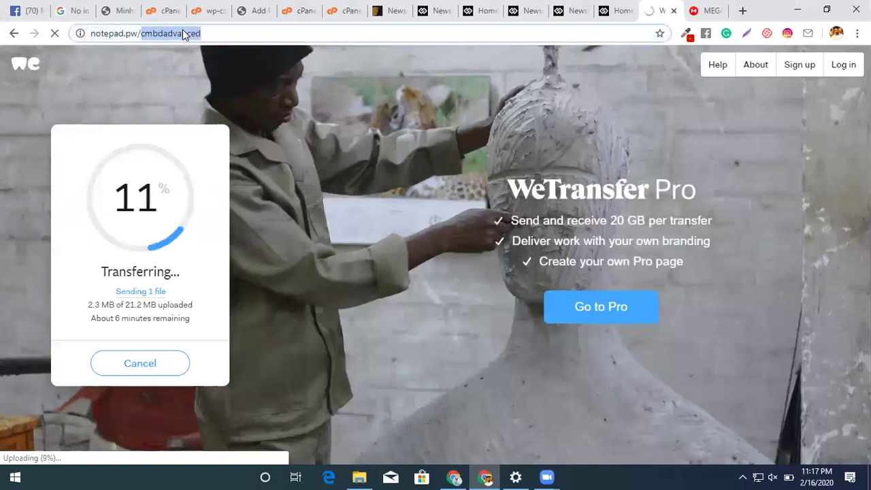
{"action": "left_click", "coordinate": [511, 122]}
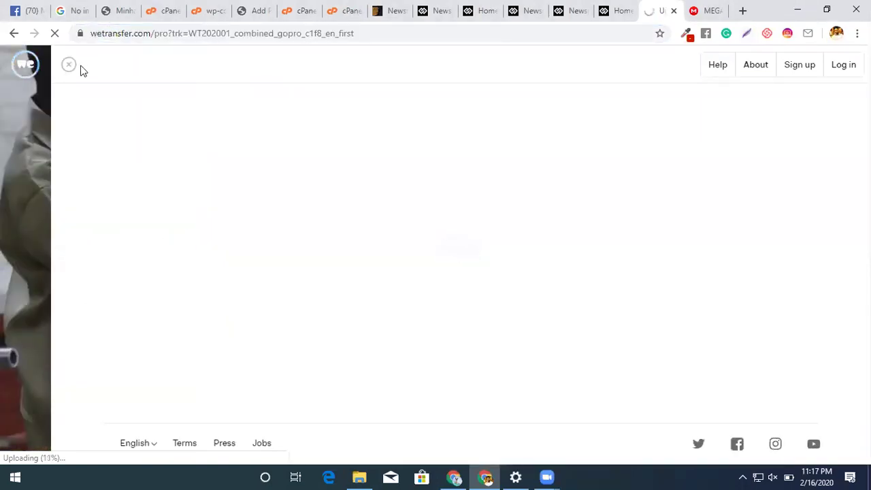
{"action": "left_click", "coordinate": [68, 66]}
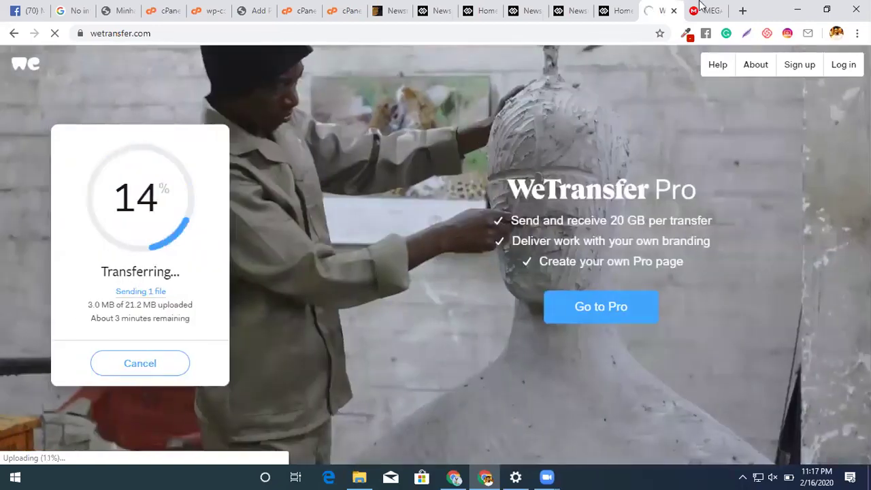
{"action": "left_click", "coordinate": [167, 30]}
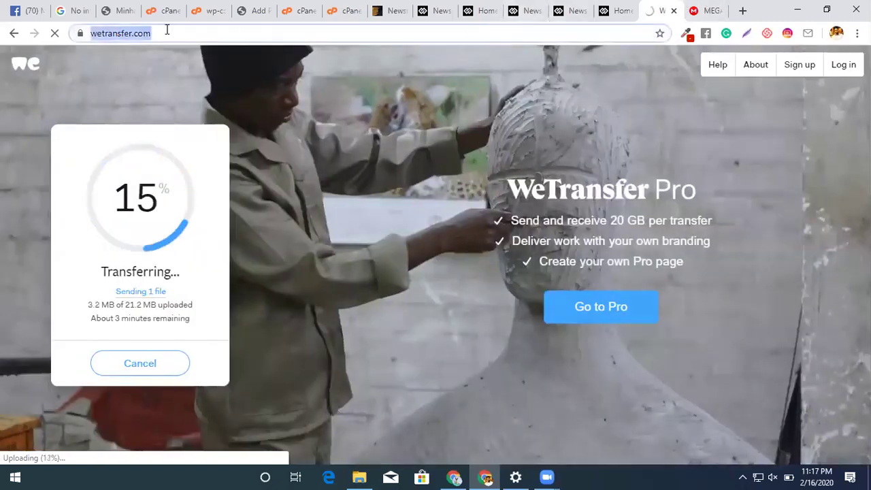
{"action": "type", "text": "note"}
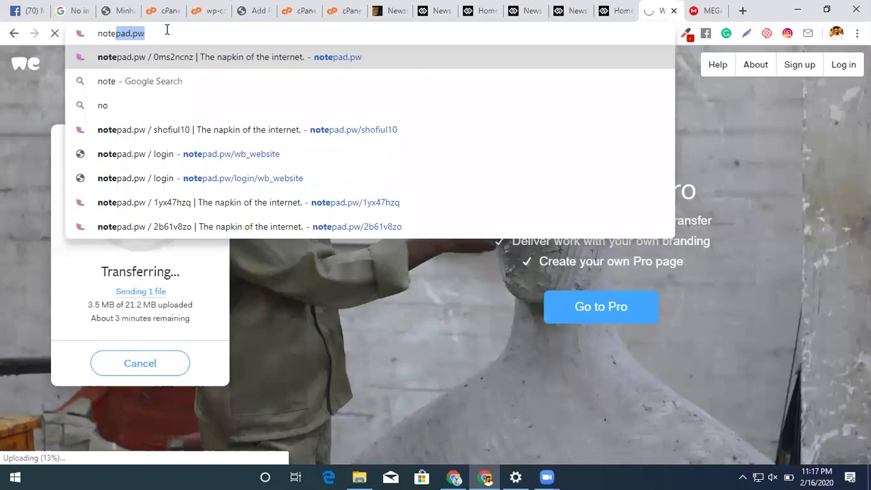
{"action": "type", "text": "pad.pw/"}
- Open notepad.pw and submit the saved note password to unlock the note
{"action": "key", "text": "Return"}
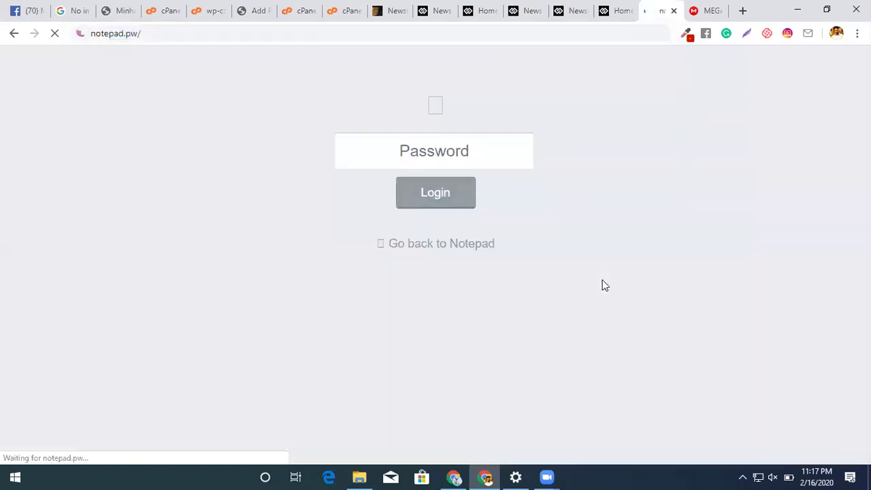
{"action": "left_click", "coordinate": [455, 145]}
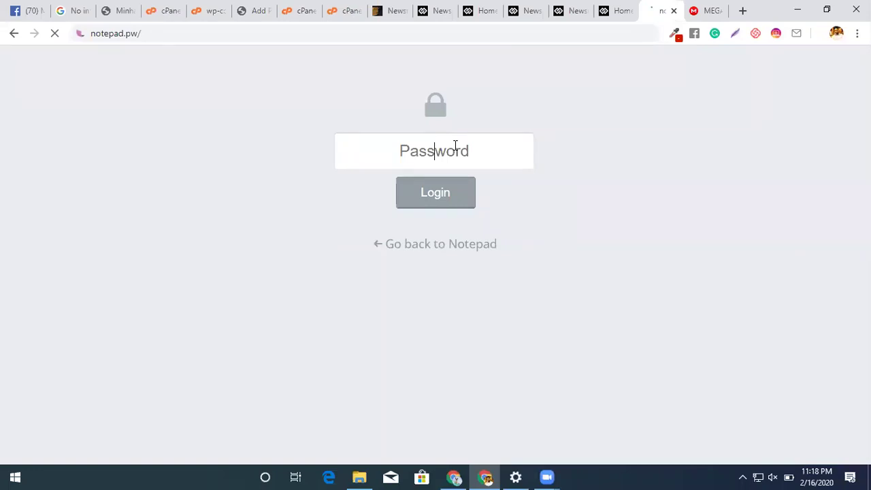
{"action": "key", "text": "ctrl+v"}
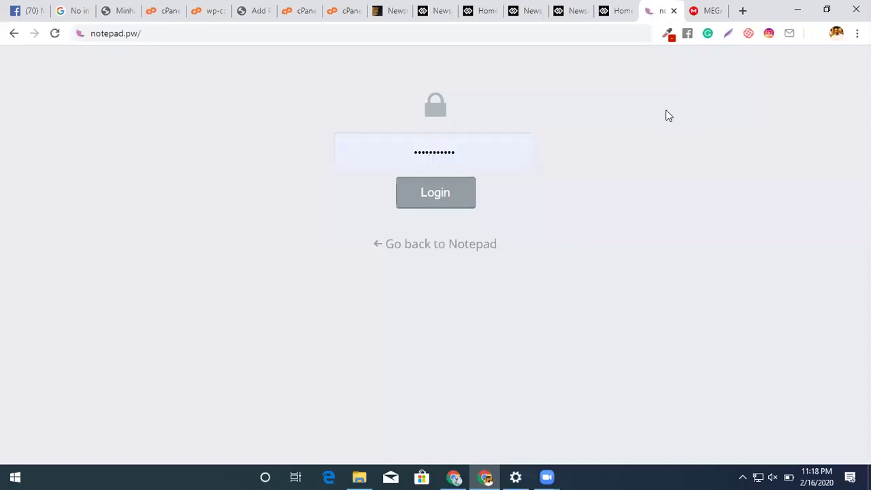
{"action": "left_click", "coordinate": [512, 142]}
{"action": "key", "text": "ctrl+a"}
{"action": "key", "text": "ctrl+v"}
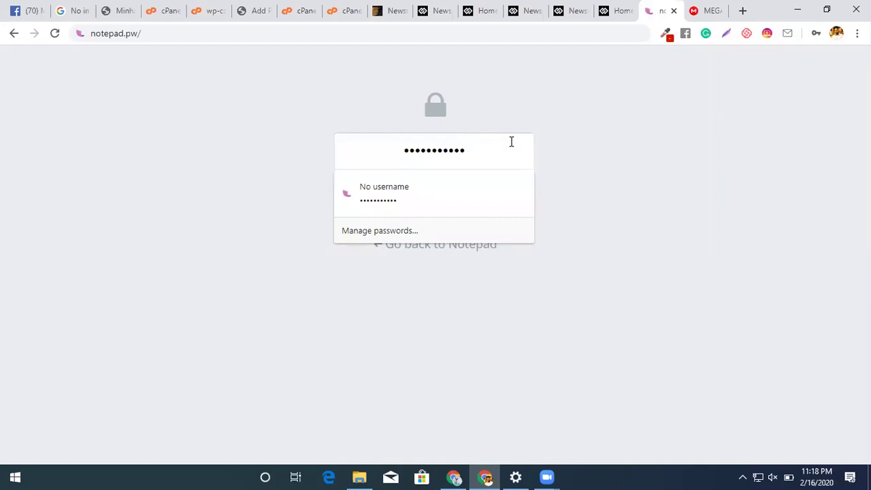
{"action": "key", "text": "Return"}
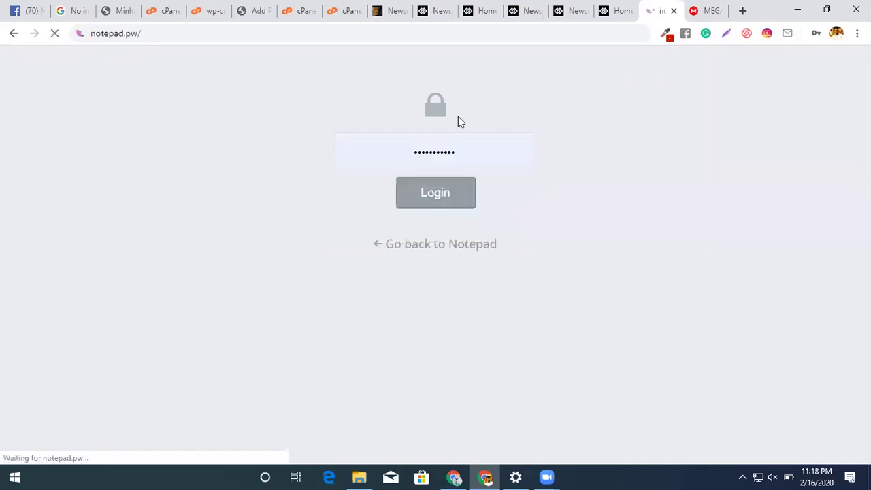
- Re-enter a corrected note password, submit it, and switch to the MEGA tab
{"action": "double_click", "coordinate": [435, 155]}
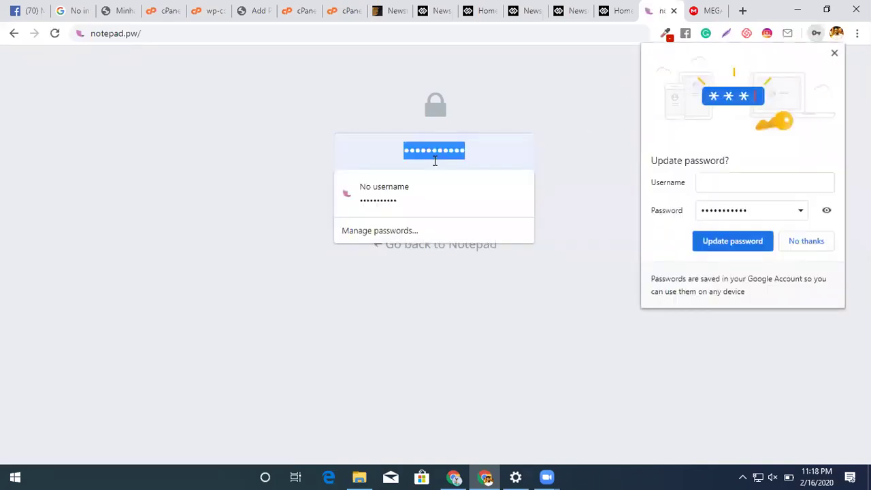
{"action": "key", "text": "ctrl+v"}
{"action": "key", "text": "BackSpace"}
{"action": "key", "text": "BackSpace"}
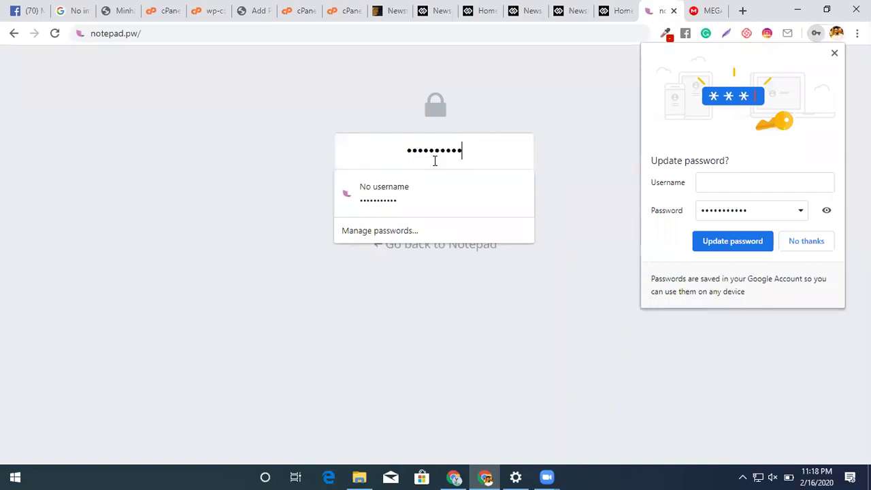
{"action": "key", "text": "Return"}
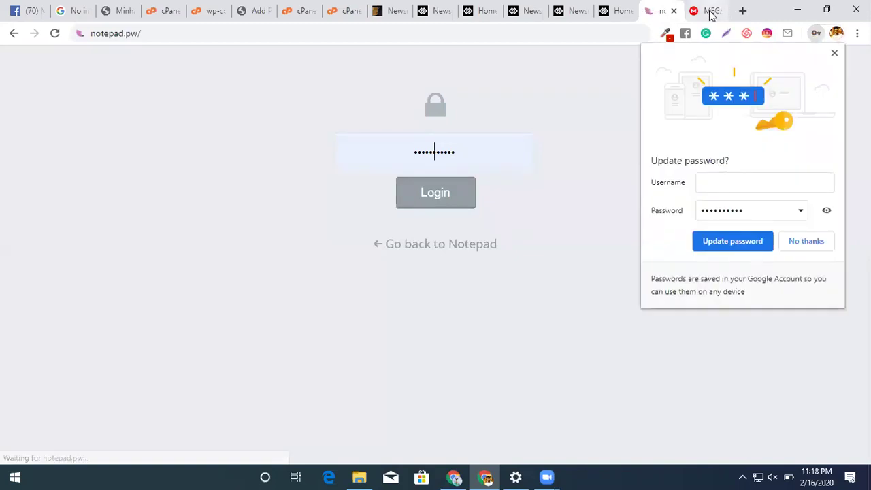
{"action": "left_click", "coordinate": [710, 12]}
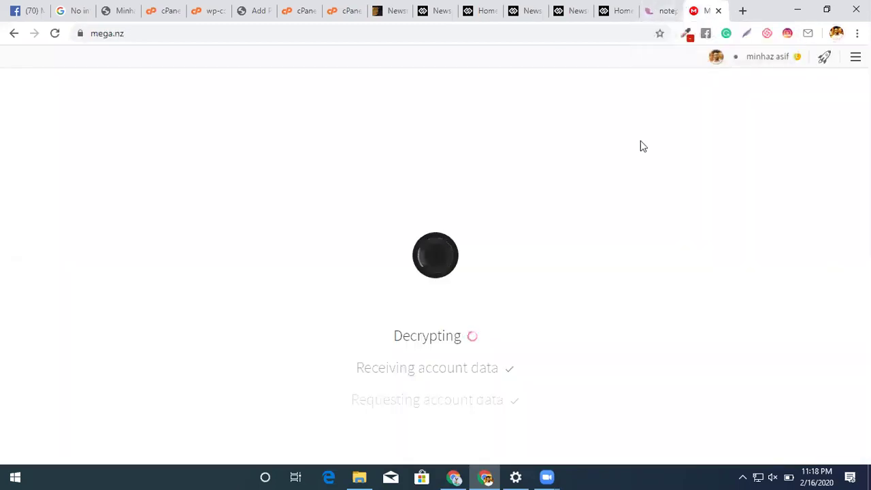
- Close the notepad.pw tab and retry installing Easy Updates Manager in WordPress
{"action": "left_click", "coordinate": [663, 13]}
{"action": "left_click", "coordinate": [673, 11]}
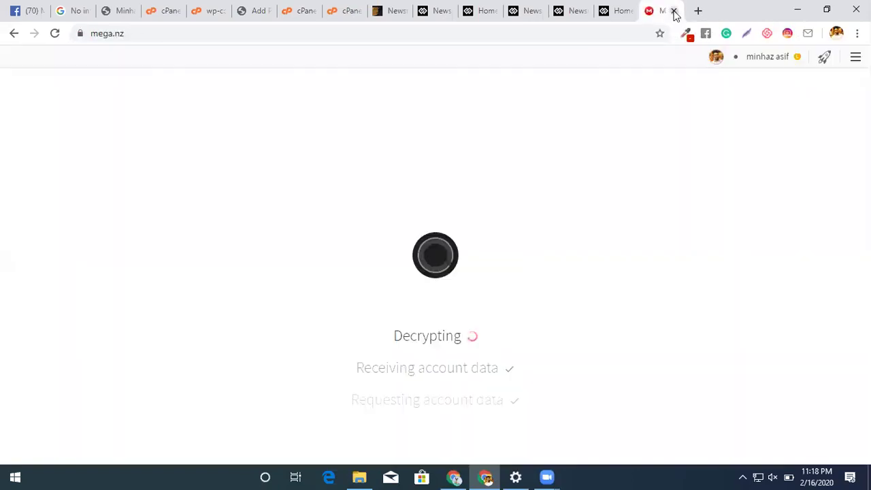
{"action": "left_click", "coordinate": [268, 11]}
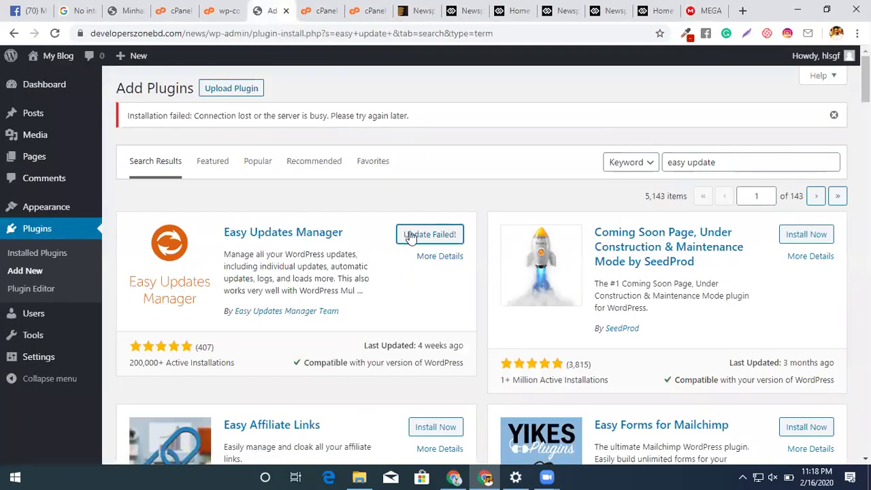
{"action": "left_click", "coordinate": [436, 232]}
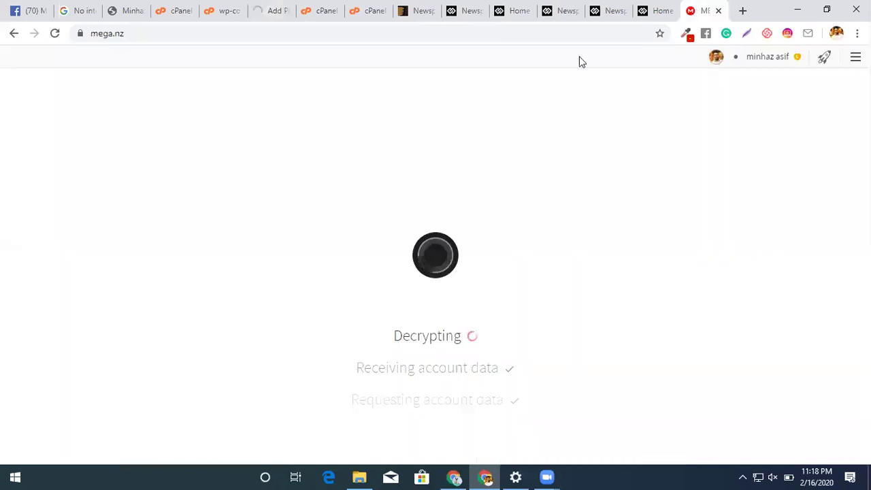
{"action": "left_click", "coordinate": [278, 15]}
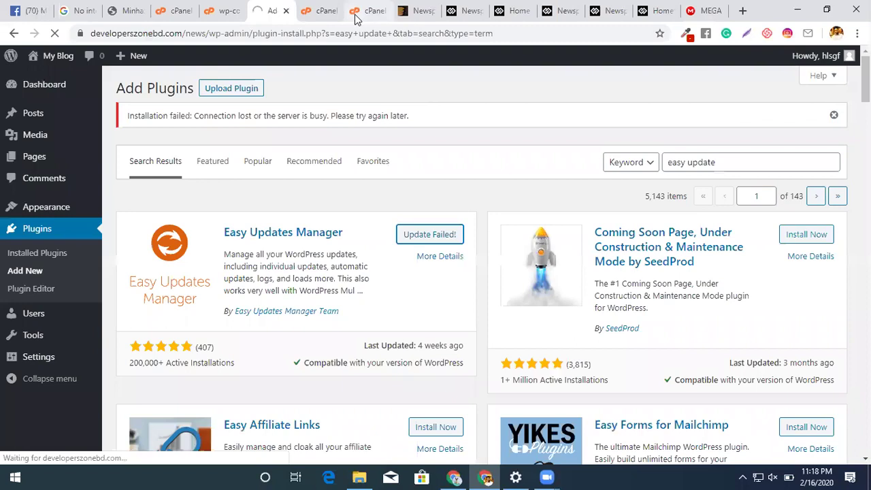
{"action": "left_click", "coordinate": [354, 14]}
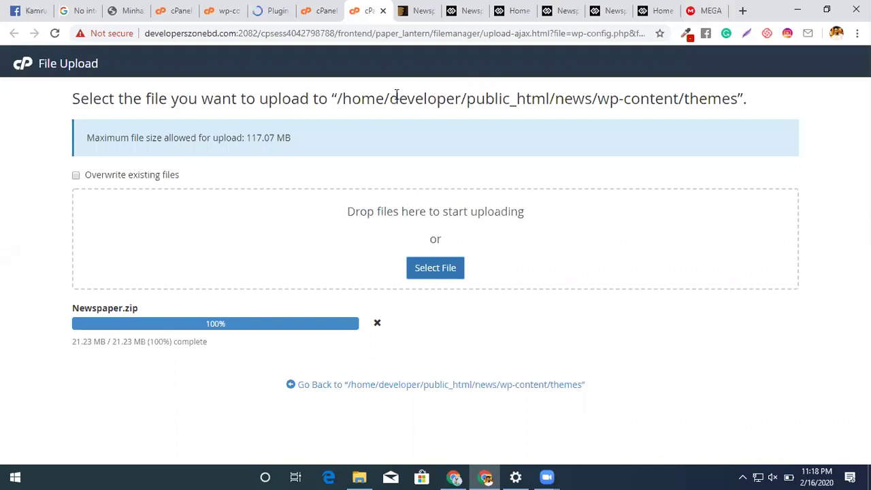
- Check WordPress plugin progress and close the cPanel wp-config.php editor tab
{"action": "left_click", "coordinate": [269, 9]}
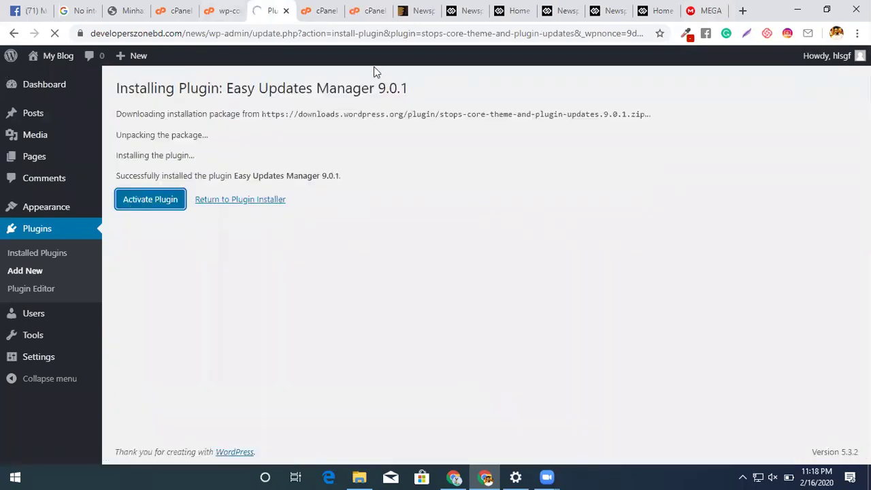
{"action": "left_click", "coordinate": [370, 12]}
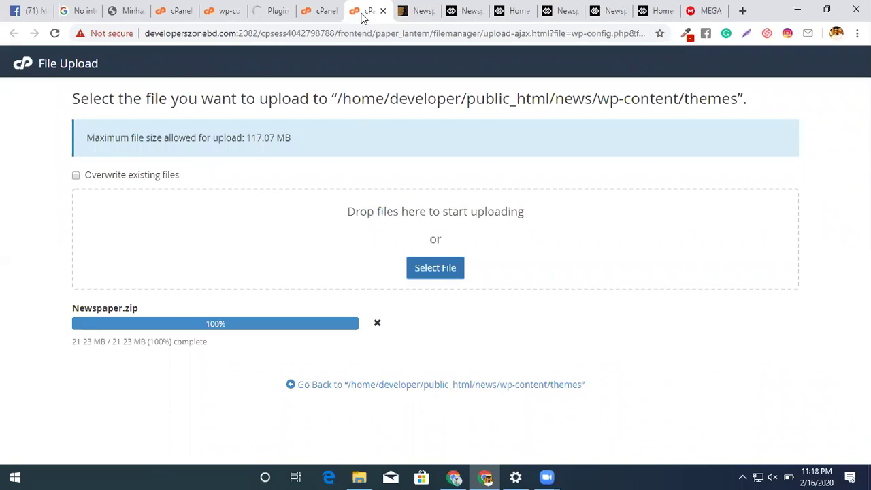
{"action": "left_click", "coordinate": [180, 13]}
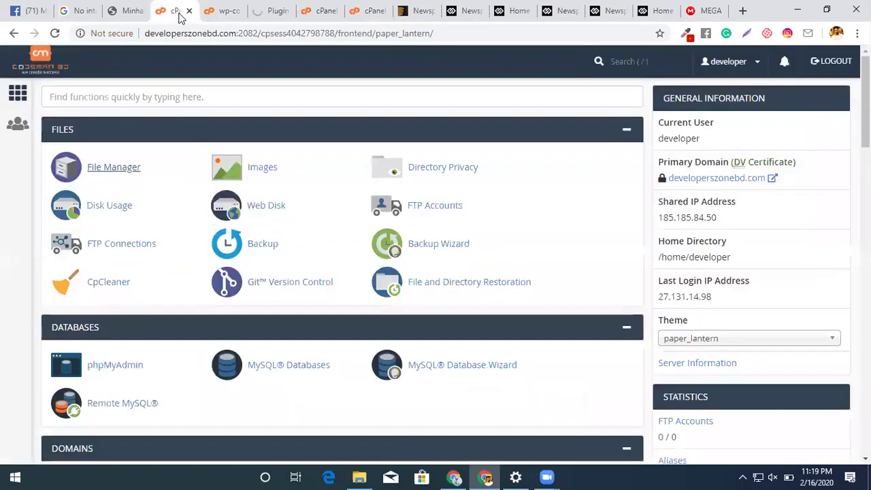
{"action": "left_click", "coordinate": [227, 13]}
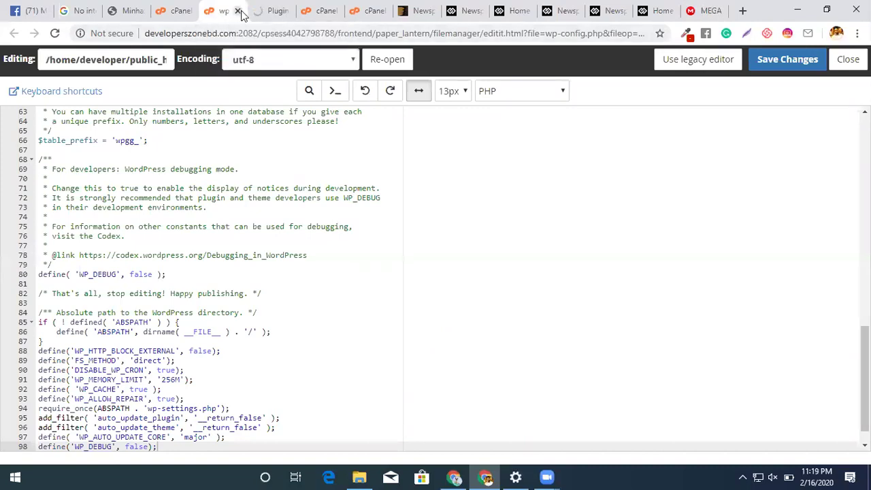
{"action": "left_click", "coordinate": [238, 12]}
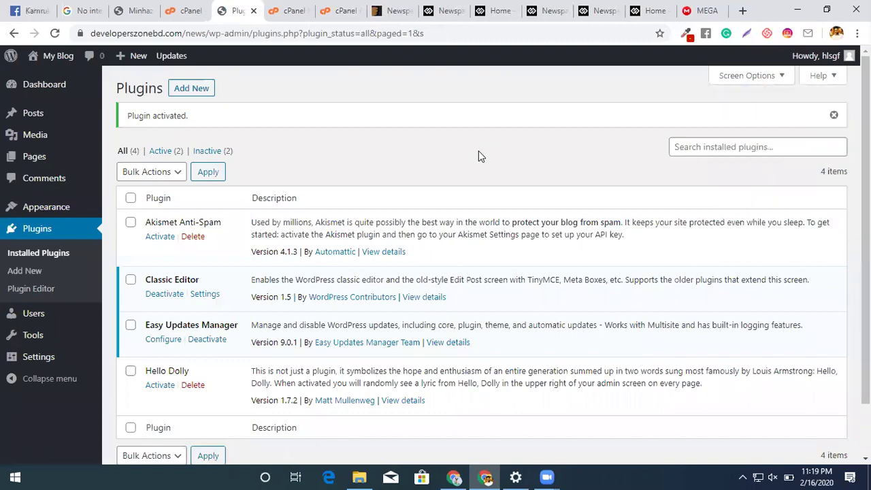
{"action": "left_click", "coordinate": [287, 10]}
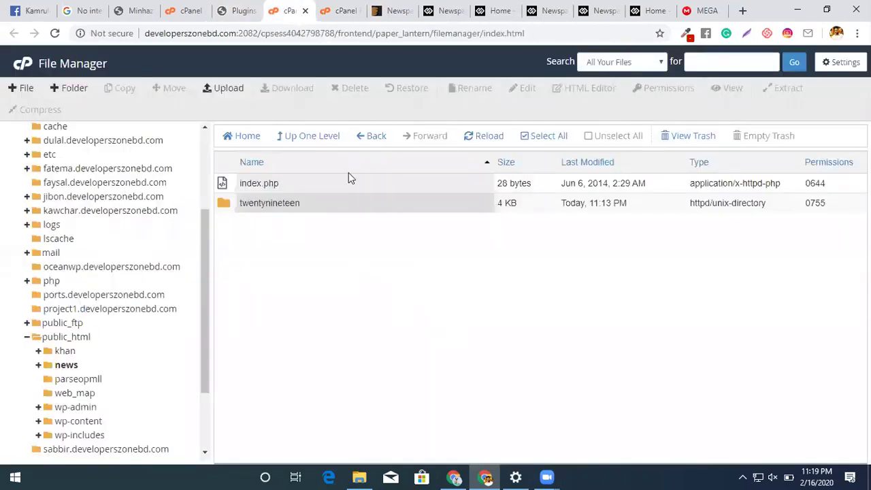
- Reload the themes folder twice and confirm the Newspaper.zip upload reached 100%
{"action": "left_click", "coordinate": [487, 136]}
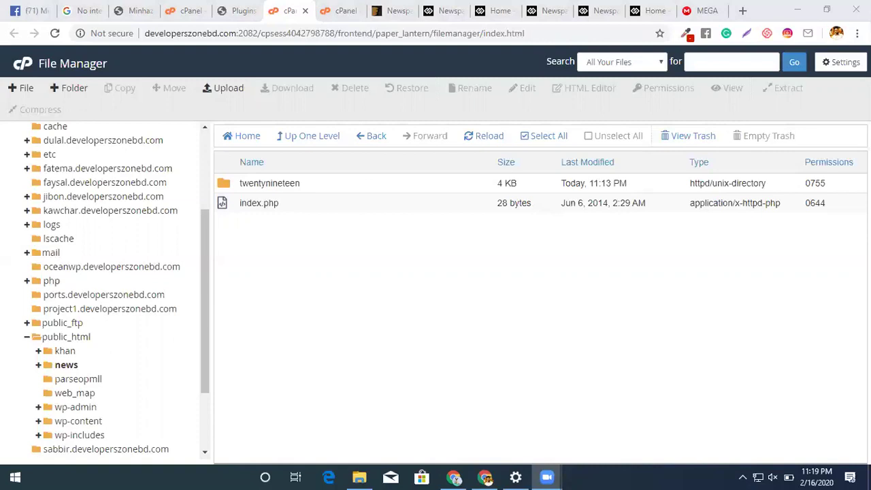
{"action": "left_click", "coordinate": [490, 138]}
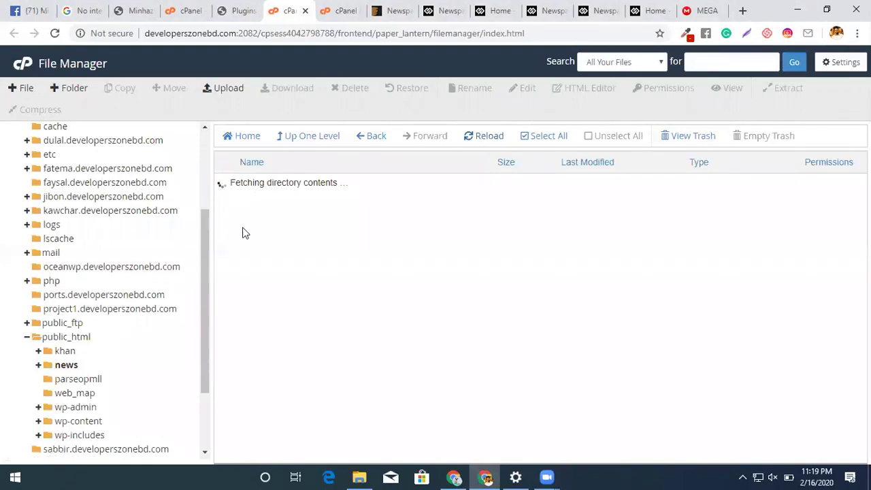
{"action": "left_click", "coordinate": [342, 11]}
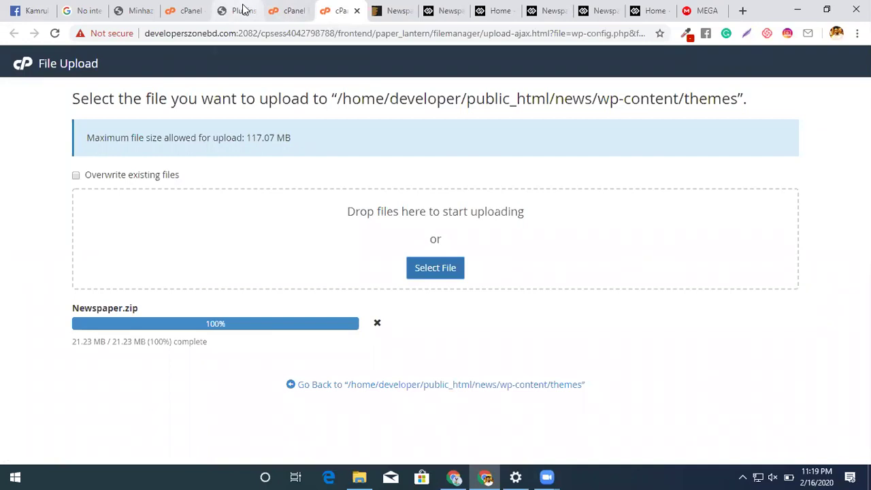
{"action": "left_click", "coordinate": [238, 11]}
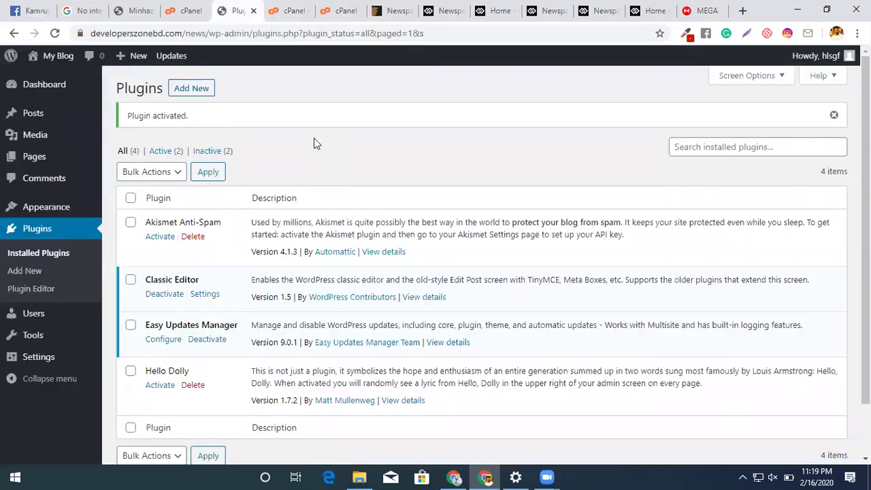
- Activate the Hello Dolly and Akismet Anti-Spam plugins
{"action": "left_click", "coordinate": [157, 386]}
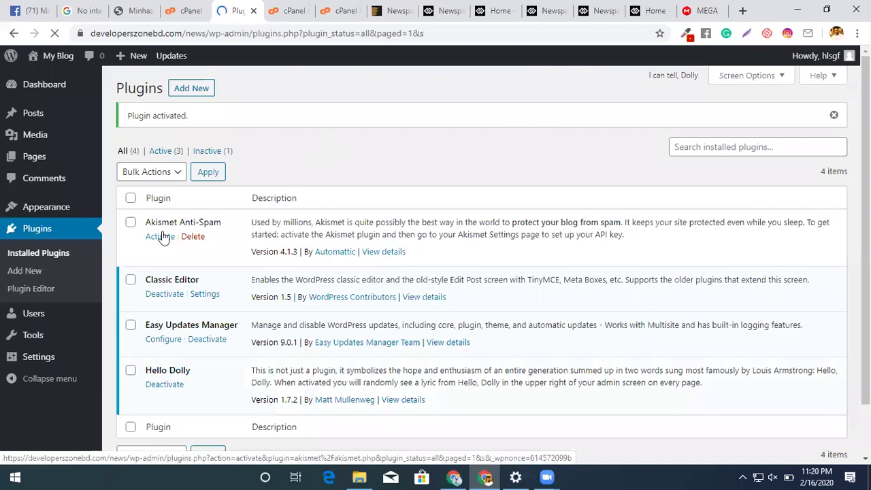
{"action": "left_click", "coordinate": [161, 236]}
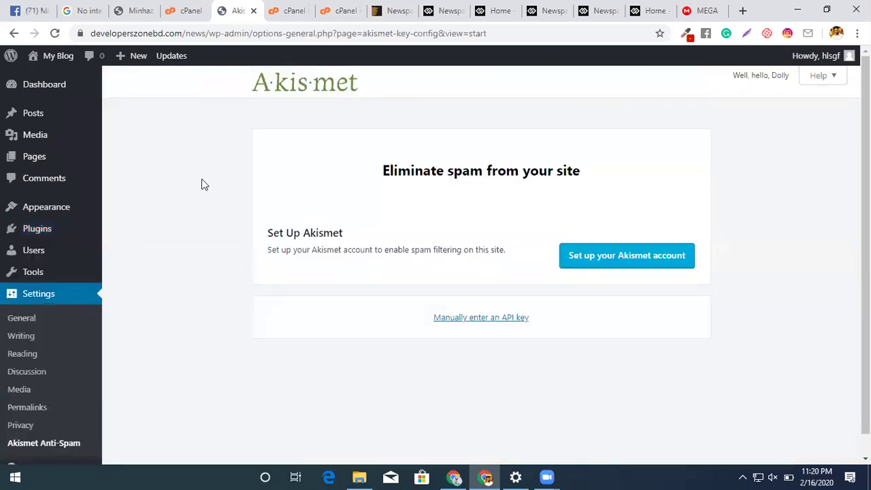
{"action": "mouse_move", "coordinate": [21, 87]}
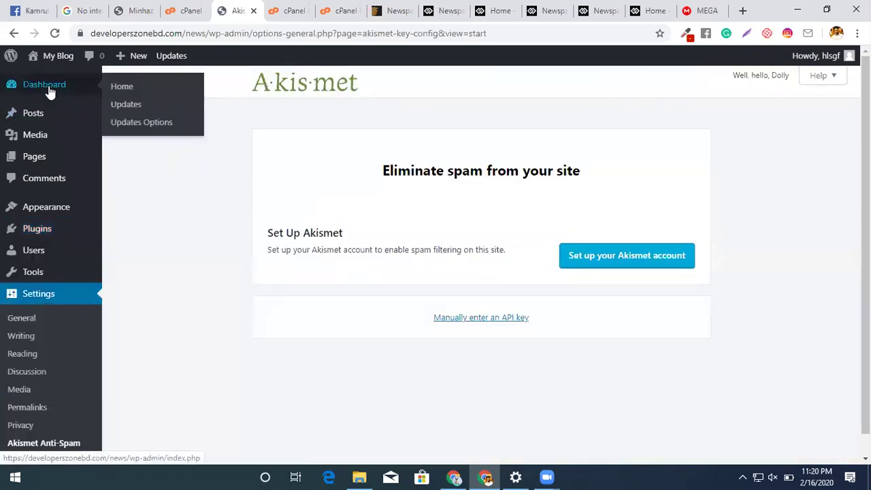
- In Updates Options, choose Custom, auto-update all minor core versions, and disable translation updates
{"action": "left_click", "coordinate": [140, 123]}
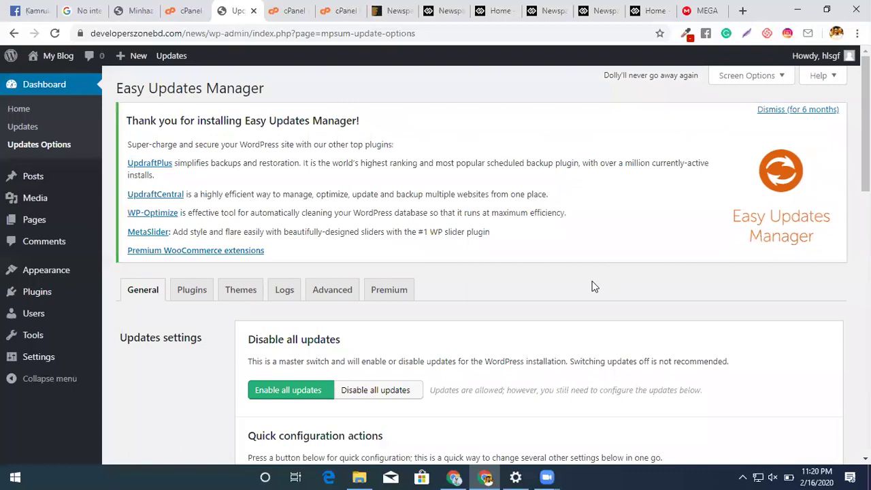
{"action": "scroll", "coordinate": [619, 369], "scroll_direction": "down", "scroll_amount": 3}
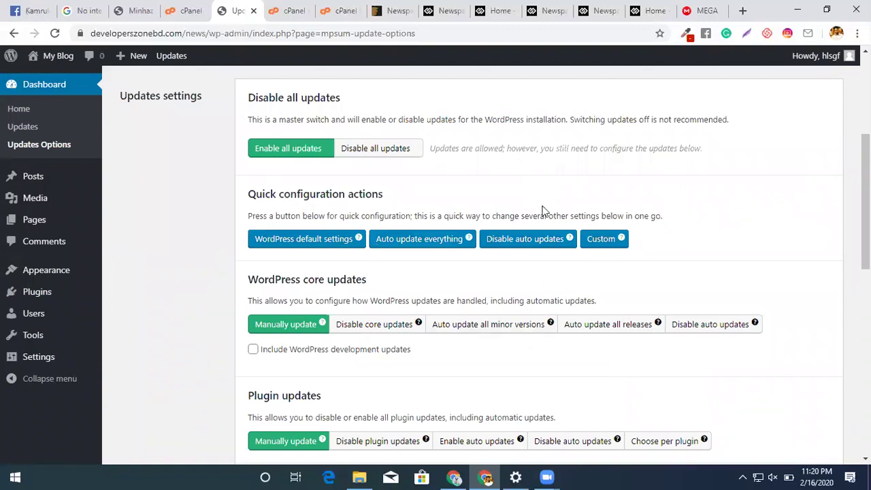
{"action": "left_click", "coordinate": [602, 238]}
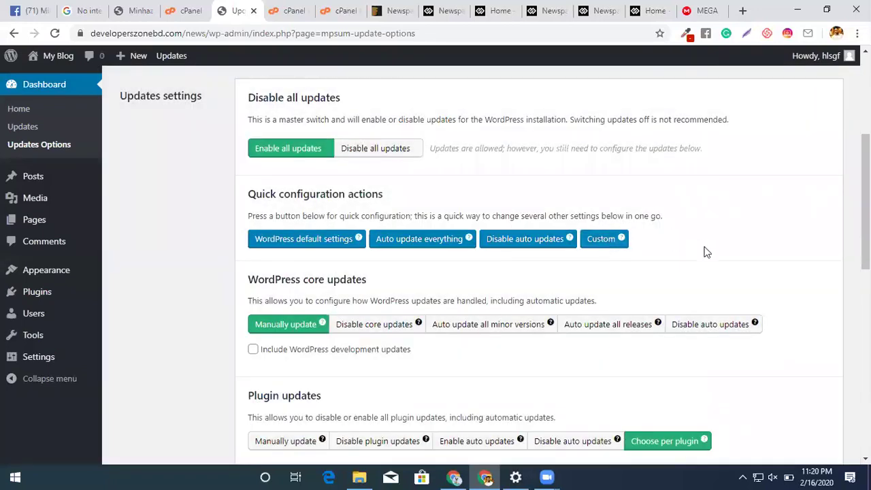
{"action": "scroll", "coordinate": [705, 251], "scroll_direction": "down", "scroll_amount": 2}
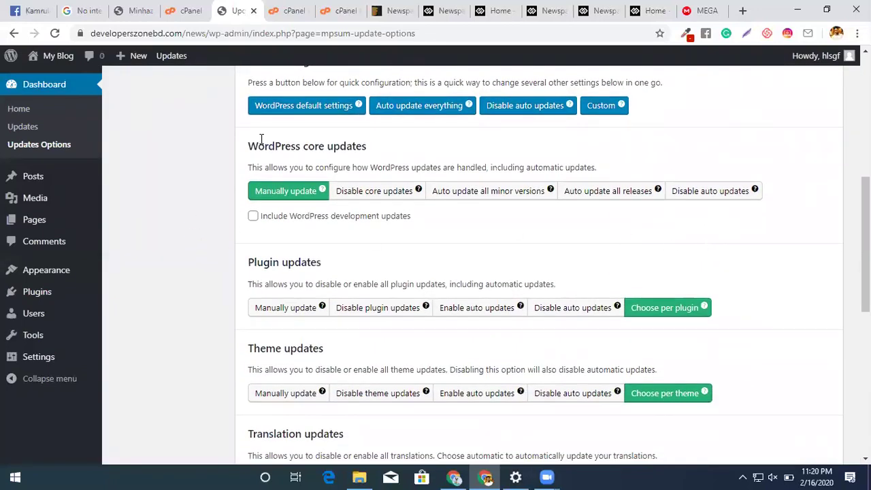
{"action": "left_click", "coordinate": [500, 192]}
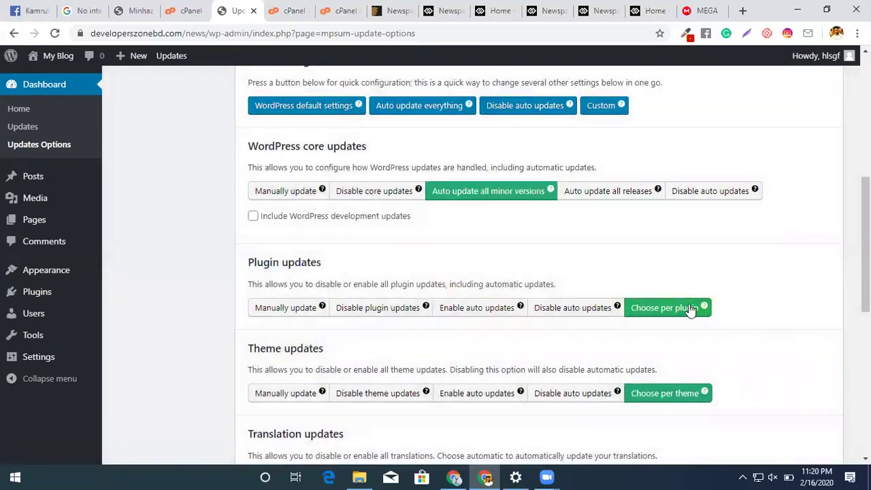
{"action": "scroll", "coordinate": [669, 356], "scroll_direction": "down", "scroll_amount": 4}
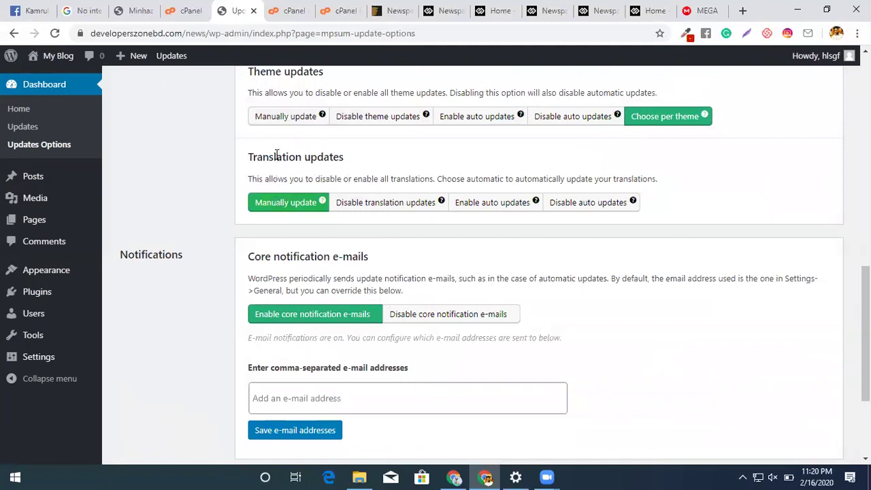
{"action": "left_click", "coordinate": [393, 212]}
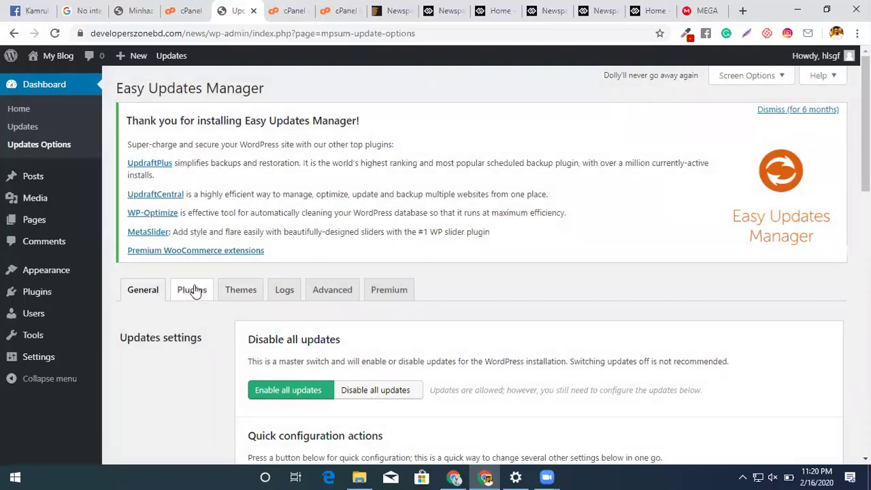
- Bulk-apply Plugin Updates On to all four plugins
{"action": "left_click", "coordinate": [193, 290]}
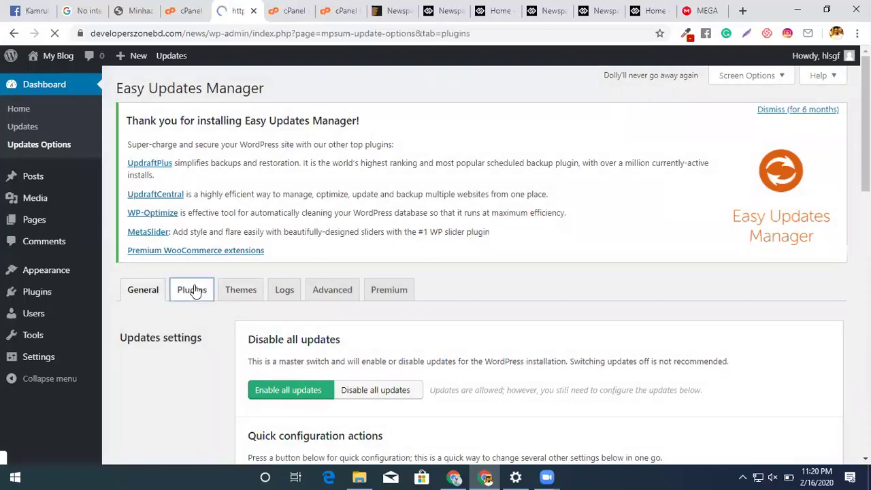
{"action": "scroll", "coordinate": [245, 325], "scroll_direction": "down", "scroll_amount": 3}
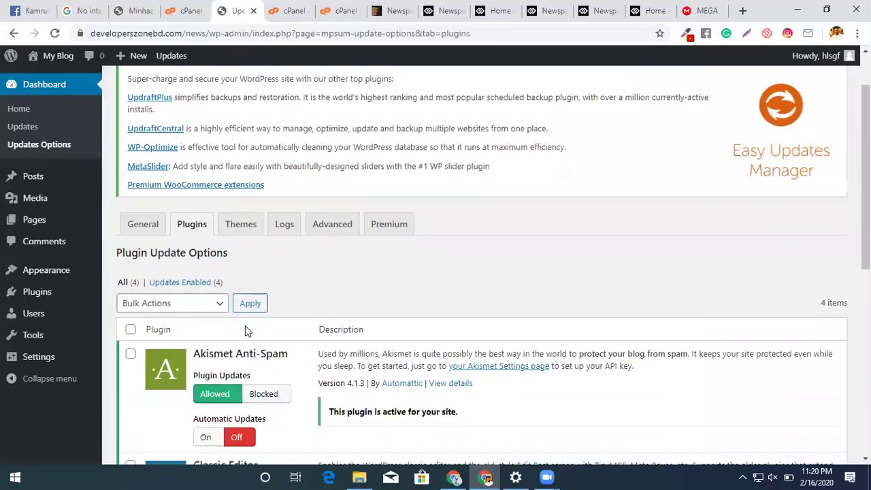
{"action": "left_click", "coordinate": [130, 172]}
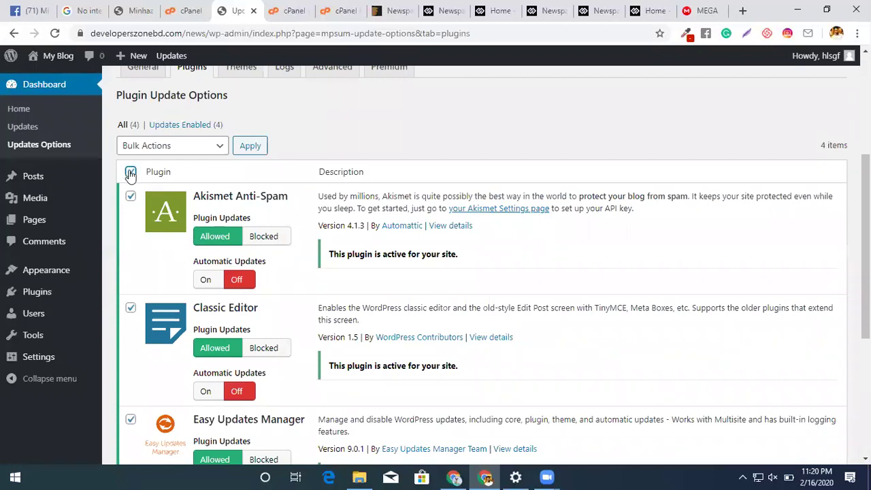
{"action": "left_click", "coordinate": [138, 154]}
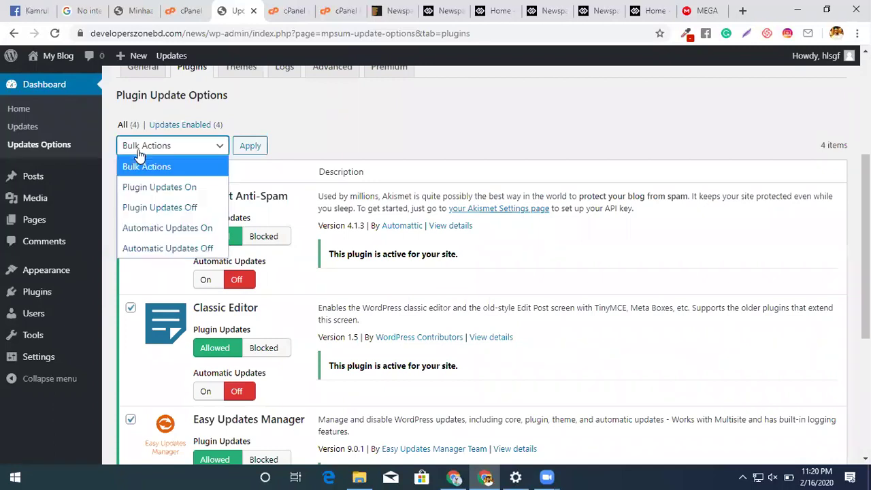
{"action": "left_click", "coordinate": [202, 186]}
{"action": "left_click", "coordinate": [248, 144]}
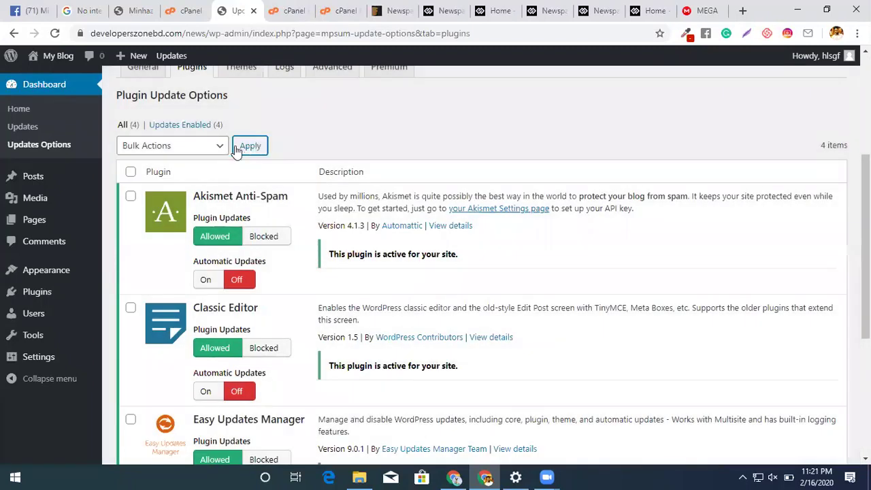
- Bulk-apply Automatic Updates On to all four plugins
{"action": "left_click", "coordinate": [130, 172]}
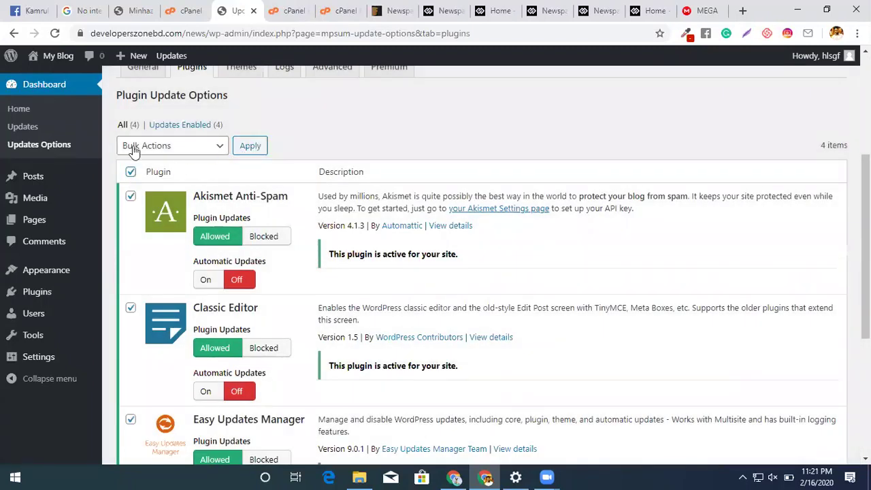
{"action": "left_click", "coordinate": [134, 146]}
{"action": "left_click", "coordinate": [155, 228]}
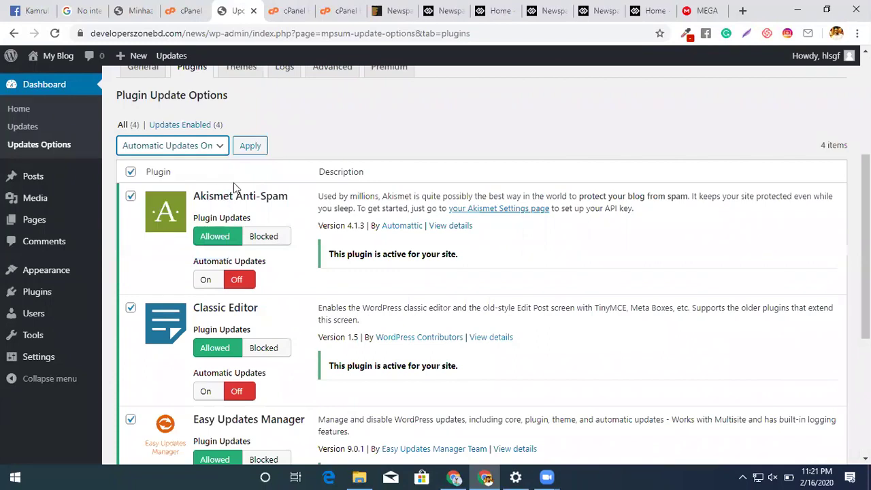
{"action": "left_click", "coordinate": [248, 146]}
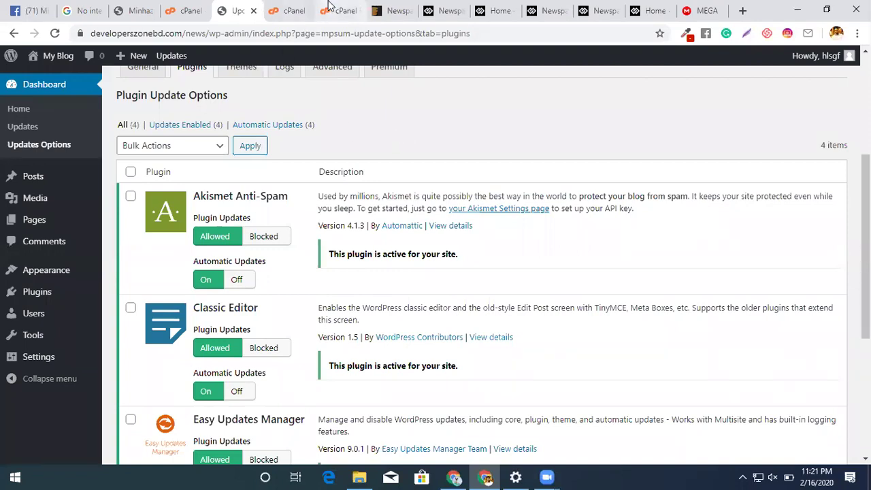
- Extract Newspaper.zip into the site's themes folder in cPanel File Manager
{"action": "key", "text": "ctrl+Tab"}
{"action": "key", "text": "ctrl+Tab"}
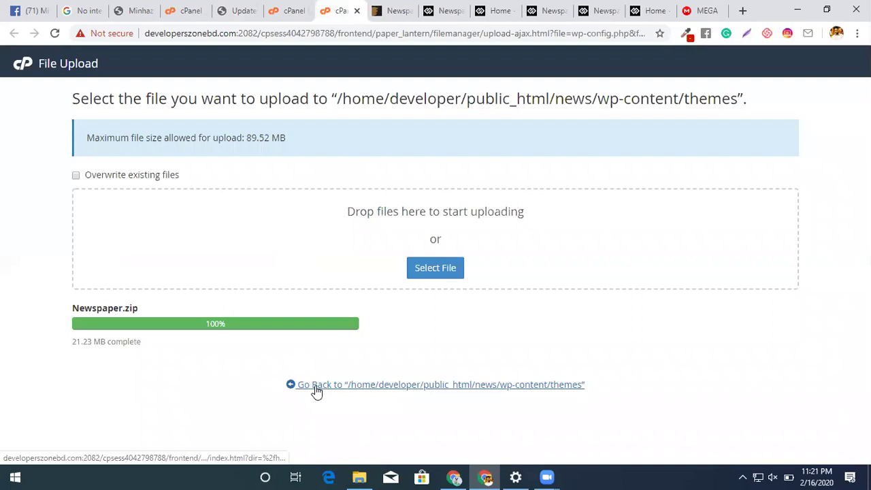
{"action": "key", "text": "ctrl+w"}
{"action": "key", "text": "ctrl+shift+Tab"}
{"action": "key", "text": "ctrl+shift+Tab"}
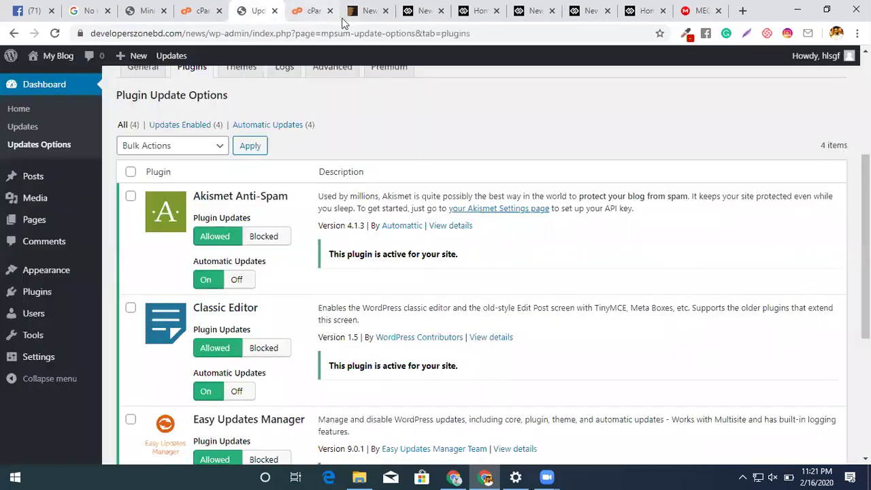
{"action": "left_click", "coordinate": [321, 12]}
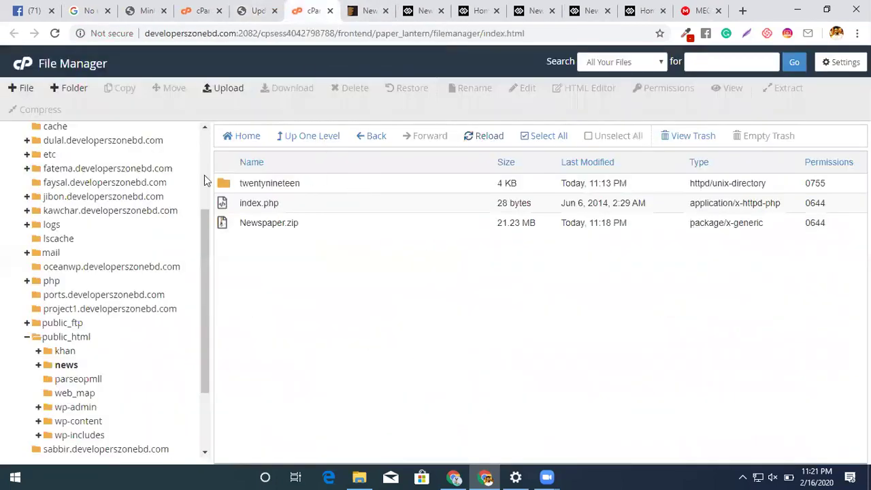
{"action": "left_click", "coordinate": [228, 227]}
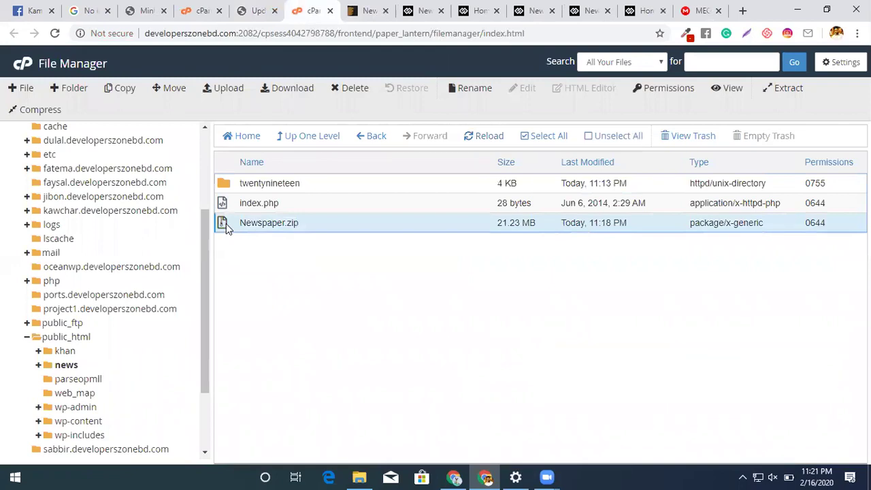
{"action": "right_click", "coordinate": [367, 224]}
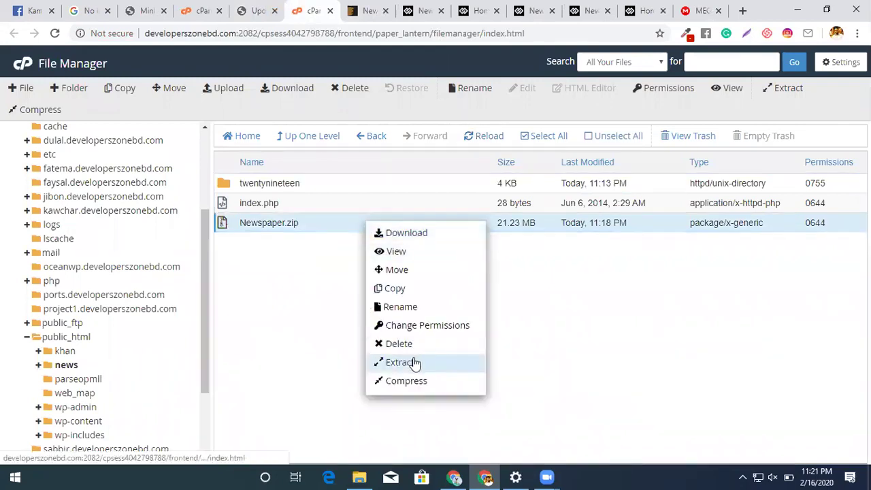
{"action": "left_click", "coordinate": [402, 362]}
{"action": "key", "text": "Return"}
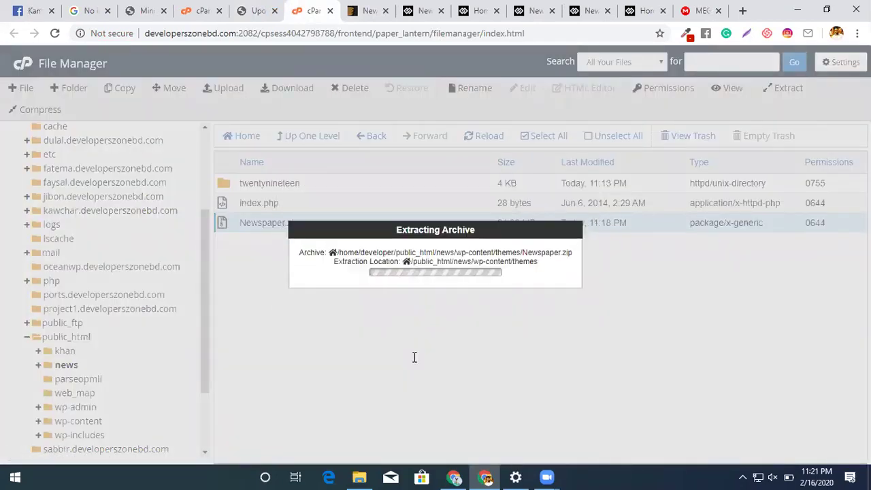
{"action": "key", "text": "Escape"}
- Refresh the listing to show the new Newspaper folder and send Newspaper.zip to trash
{"action": "left_click", "coordinate": [476, 138]}
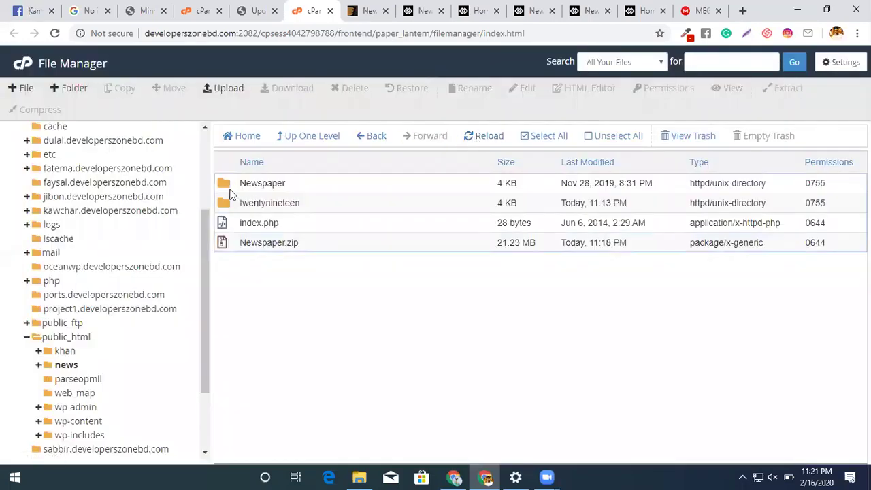
{"action": "left_click", "coordinate": [233, 188]}
{"action": "right_click", "coordinate": [255, 246]}
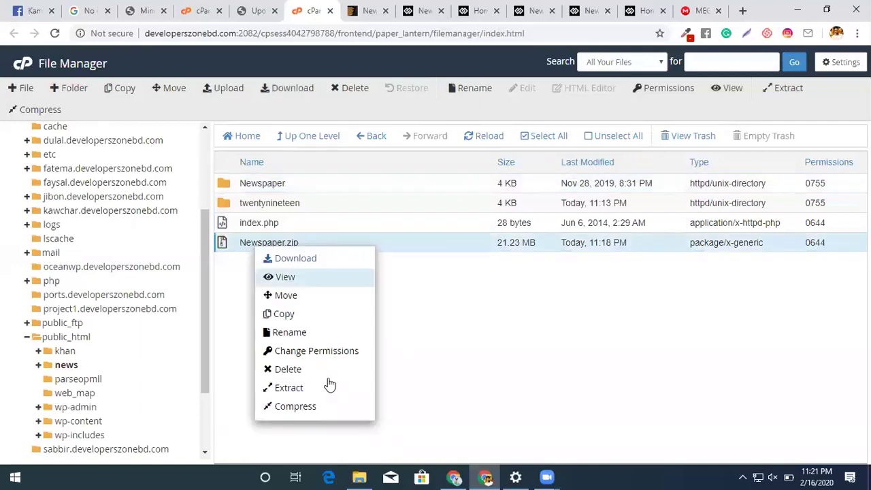
{"action": "left_click", "coordinate": [288, 369]}
{"action": "key", "text": "Return"}
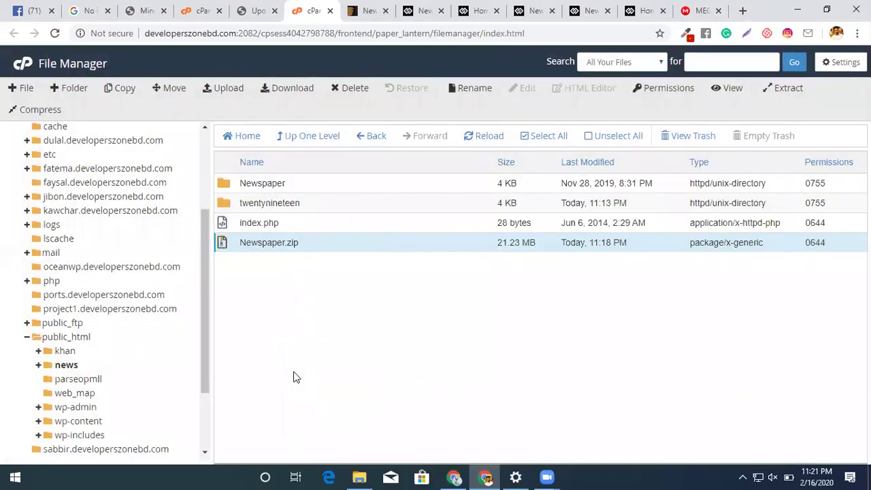
- Reload WordPress admin and activate the Newspaper theme from Appearance > Themes
{"action": "left_click", "coordinate": [253, 10]}
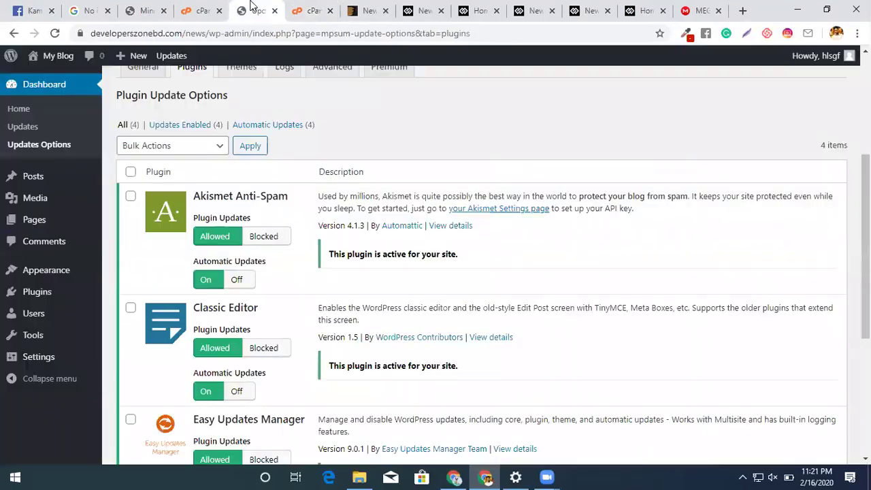
{"action": "left_click", "coordinate": [54, 34]}
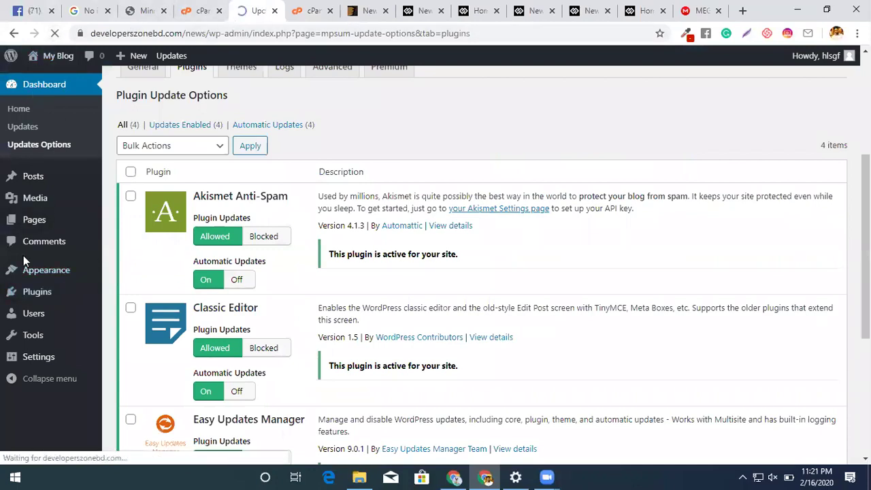
{"action": "mouse_move", "coordinate": [68, 278]}
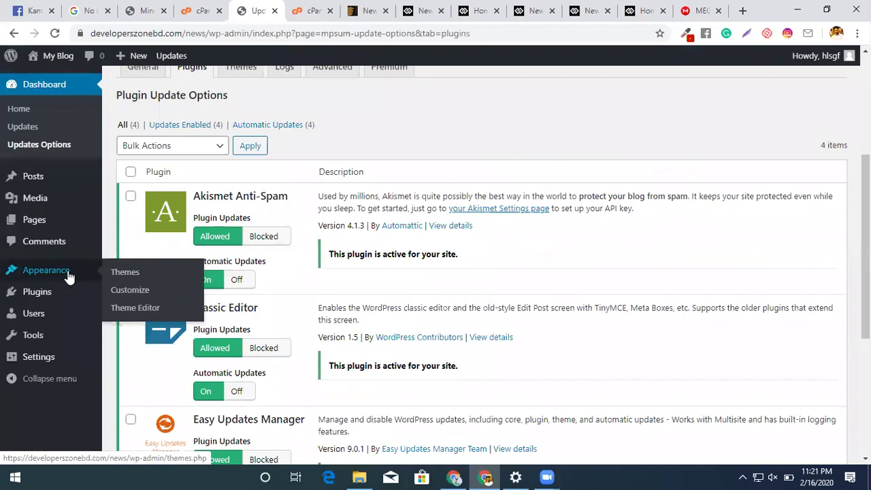
{"action": "left_click", "coordinate": [128, 277]}
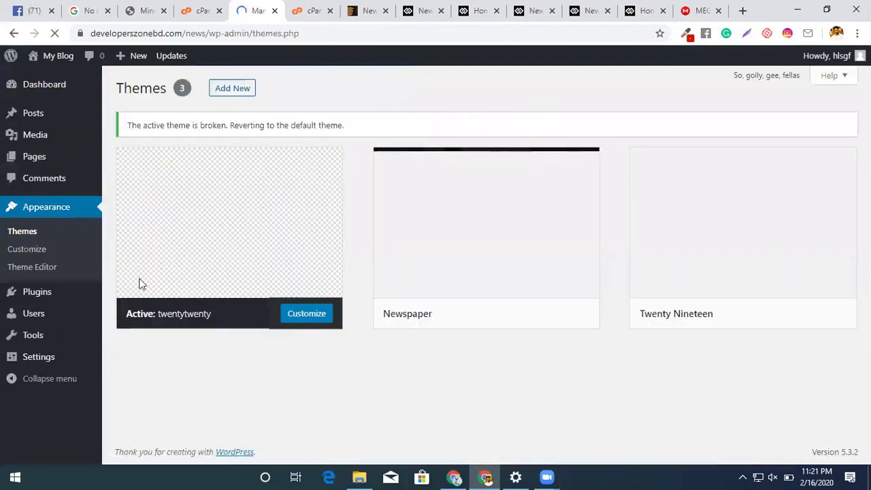
{"action": "mouse_move", "coordinate": [430, 232]}
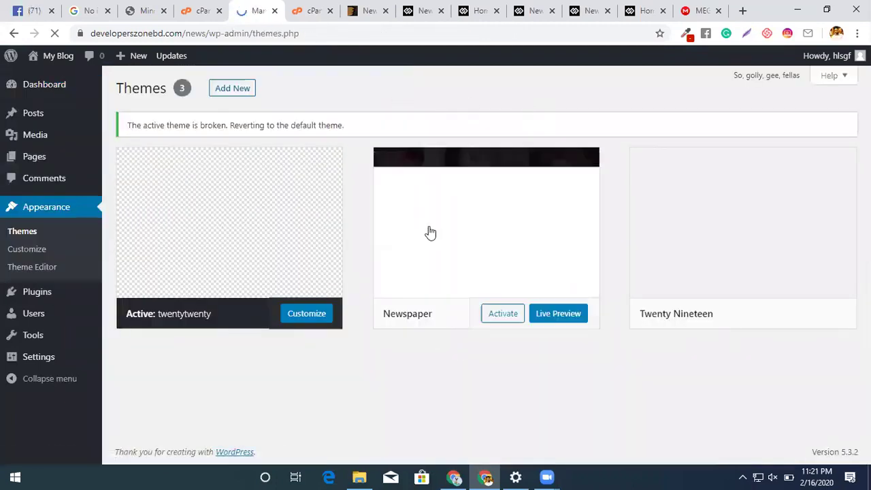
{"action": "left_click", "coordinate": [488, 315]}
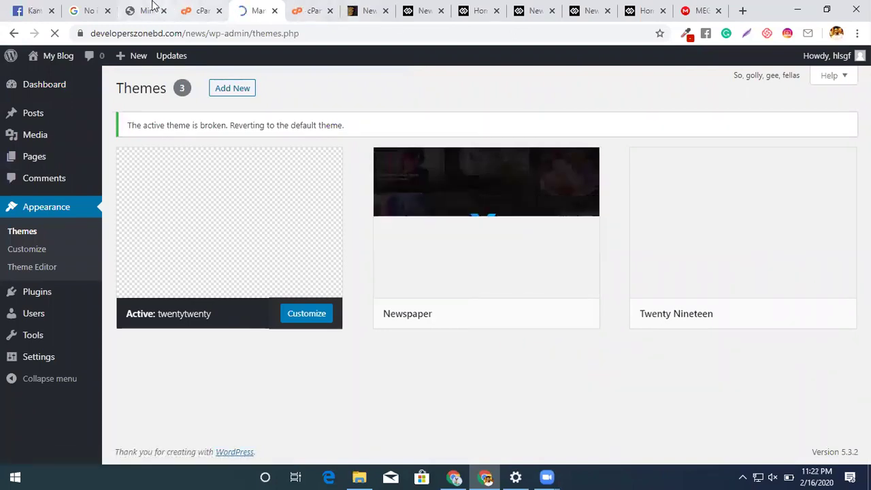
{"action": "left_click", "coordinate": [697, 10]}
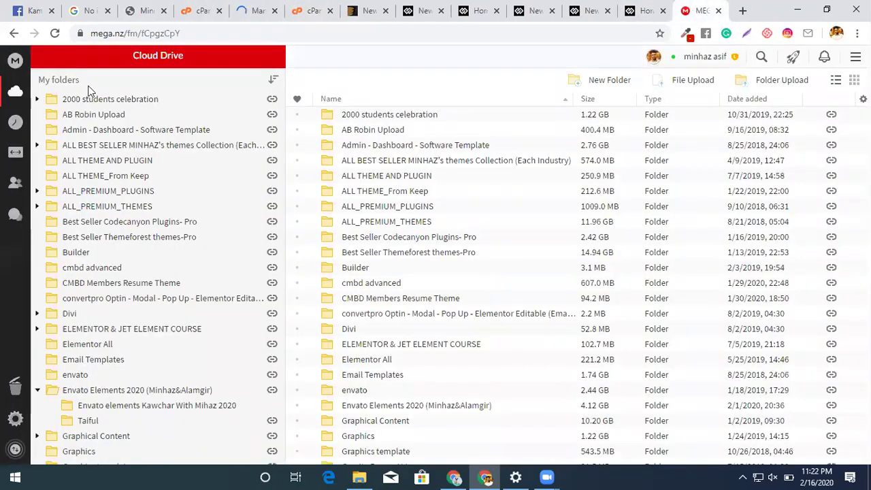
- Search the MEGA cloud drive for "newspaper"
{"action": "left_click", "coordinate": [757, 58]}
{"action": "type", "text": "newspaper"}
{"action": "key", "text": "Return"}
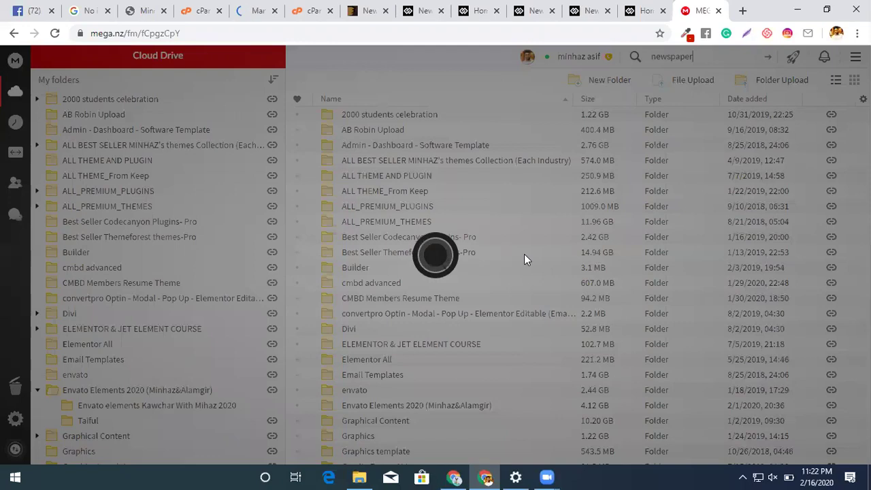
- Load Google Drive in a new browser tab
{"action": "left_click", "coordinate": [744, 11]}
{"action": "type", "text": "be"}
{"action": "key", "text": "ctrl+a"}
{"action": "type", "text": "d"}
{"action": "key", "text": "Return"}
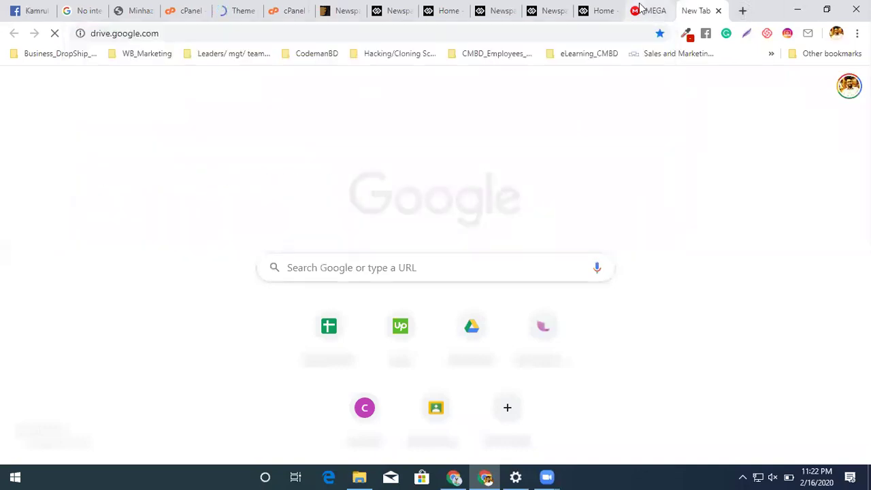
- Copy the MEGA share link for newspaper-v10.2.zip via Manage link
{"action": "left_click", "coordinate": [640, 9]}
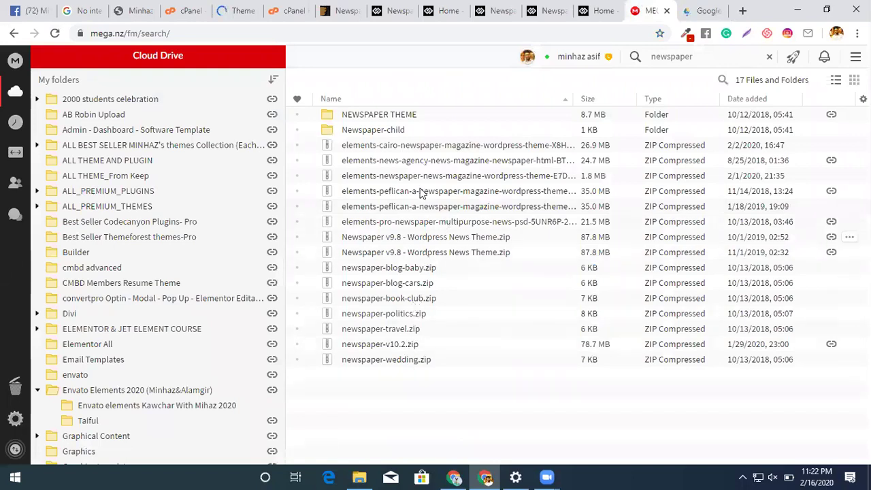
{"action": "left_click", "coordinate": [393, 345]}
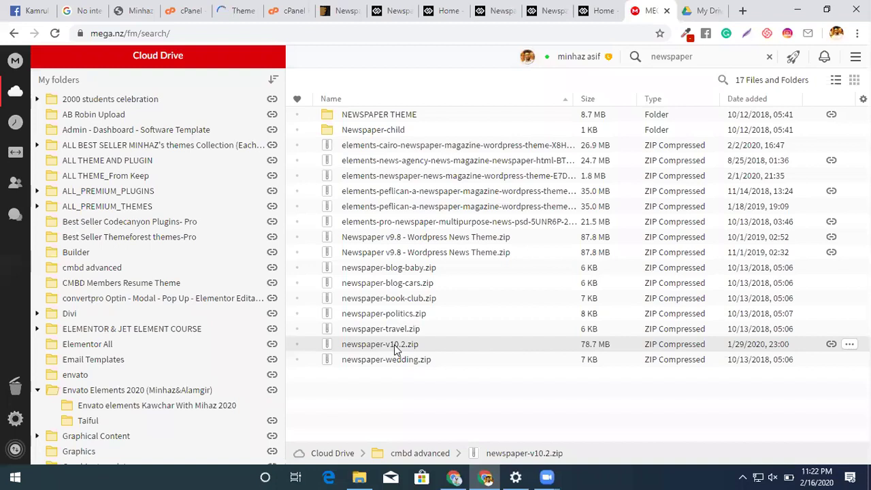
{"action": "right_click", "coordinate": [394, 344]}
{"action": "left_click", "coordinate": [446, 322]}
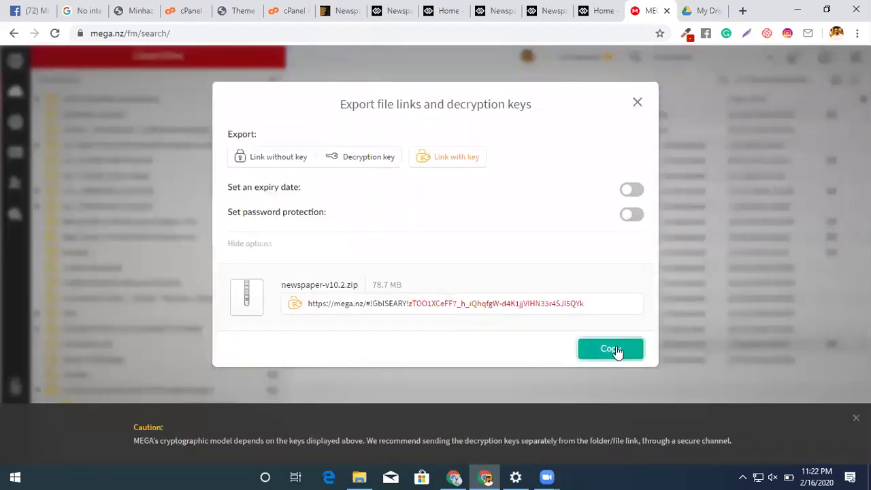
{"action": "left_click", "coordinate": [612, 349]}
{"action": "left_click", "coordinate": [636, 103]}
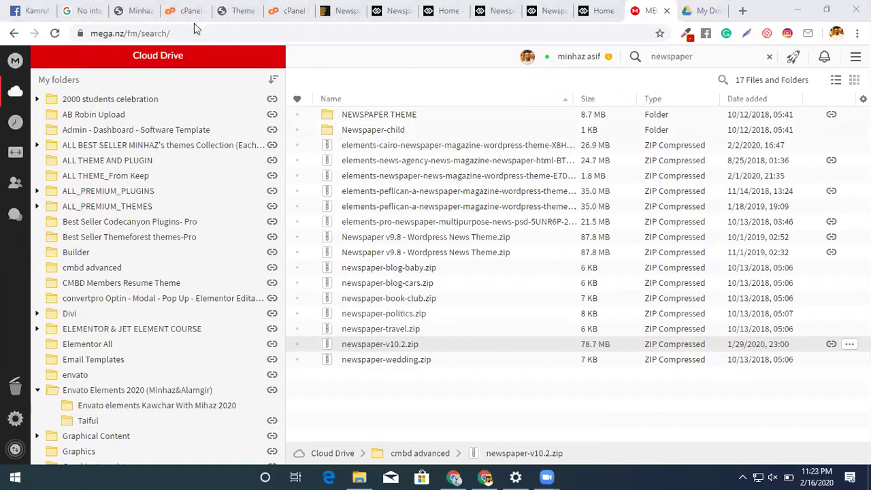
{"action": "left_click", "coordinate": [6, 14]}
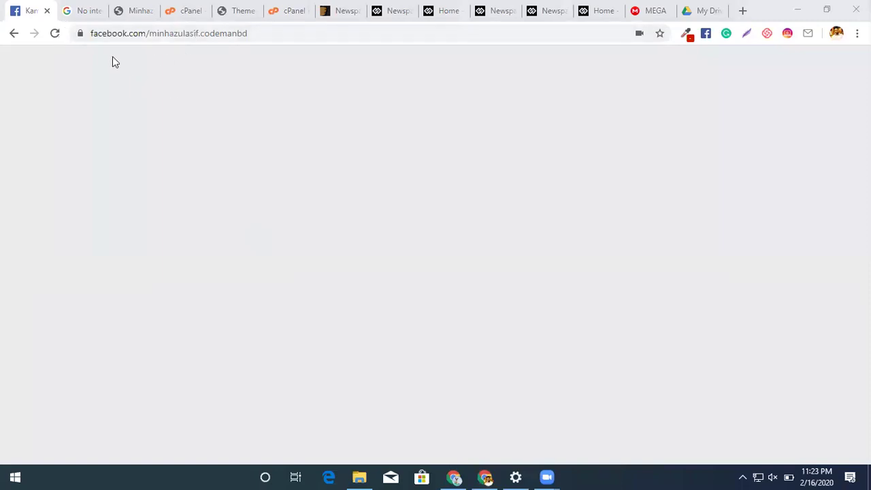
- Close the Google search tab and reload the Facebook profile
{"action": "left_click", "coordinate": [85, 9]}
{"action": "left_click", "coordinate": [98, 11]}
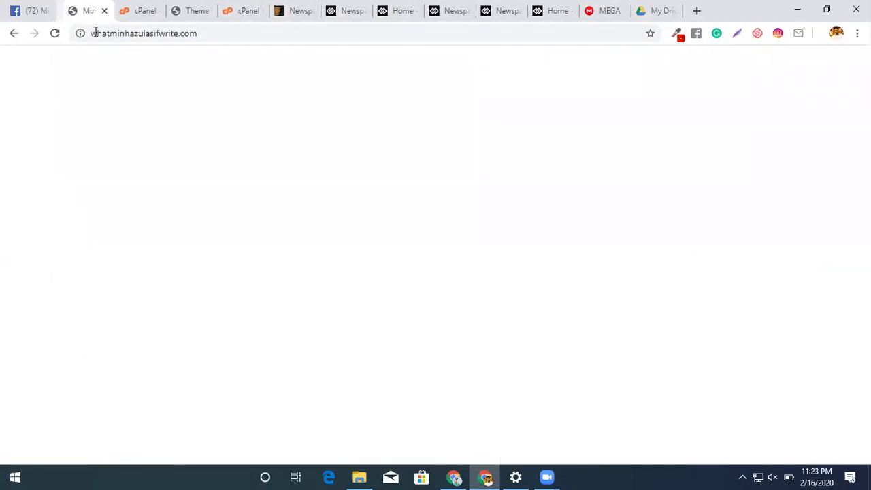
{"action": "left_click", "coordinate": [49, 8]}
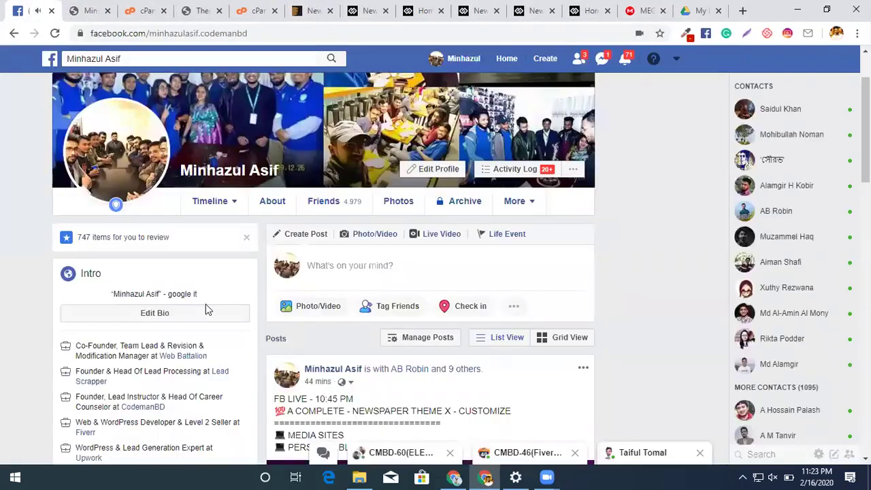
{"action": "scroll", "coordinate": [575, 336], "scroll_direction": "down", "scroll_amount": 4}
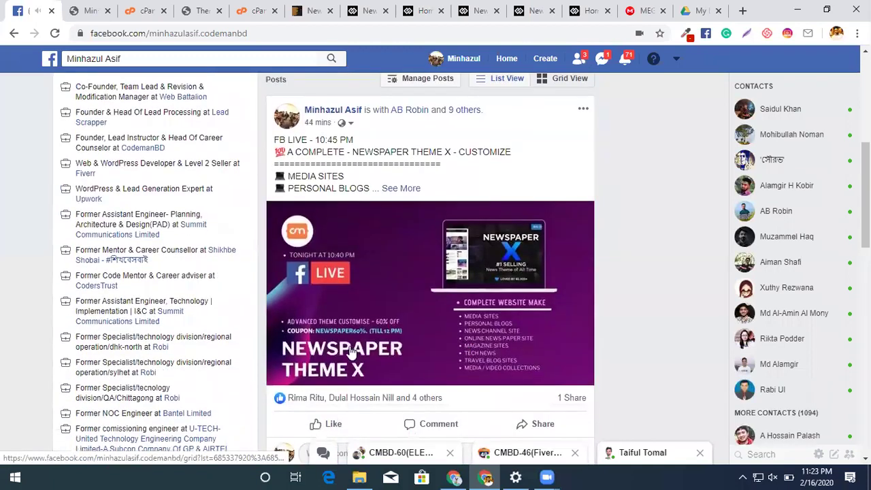
{"action": "left_click", "coordinate": [55, 34]}
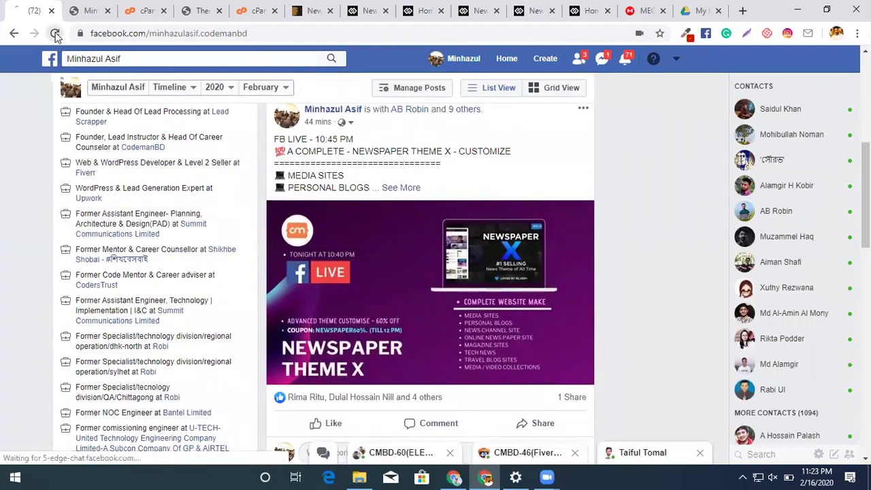
- Close the Newspaper demo and MEGA tabs and scroll to the live video on Facebook
{"action": "left_click", "coordinate": [481, 12]}
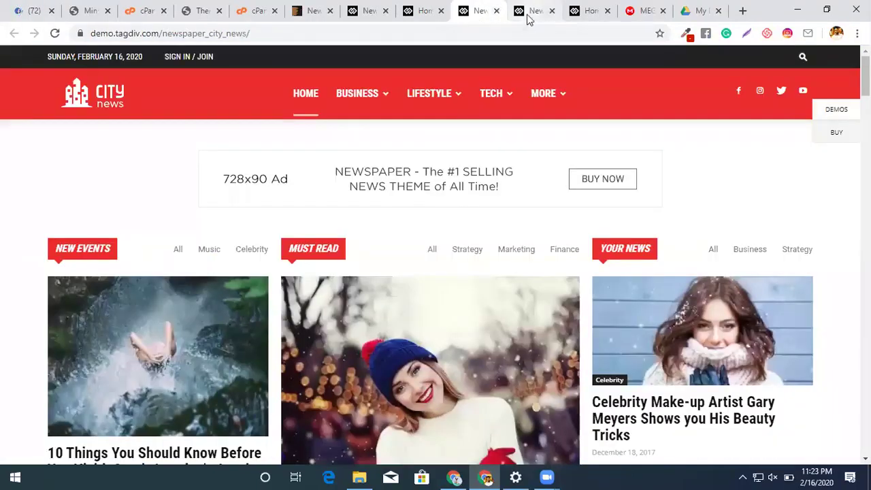
{"action": "left_click", "coordinate": [551, 8]}
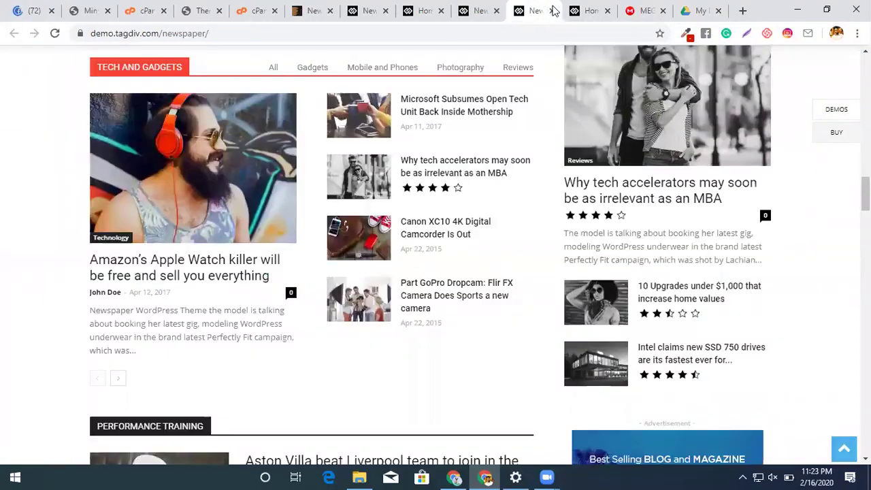
{"action": "left_click", "coordinate": [551, 11]}
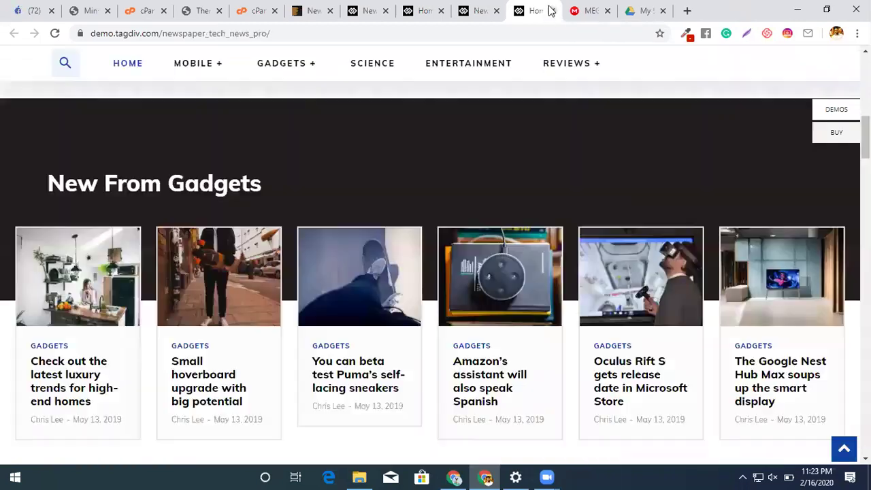
{"action": "left_click", "coordinate": [551, 11]}
{"action": "left_click", "coordinate": [563, 10]}
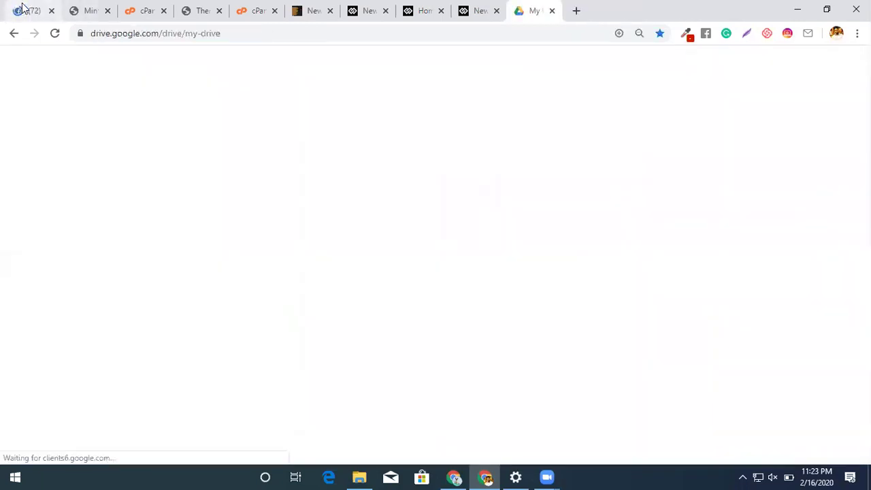
{"action": "left_click", "coordinate": [23, 9]}
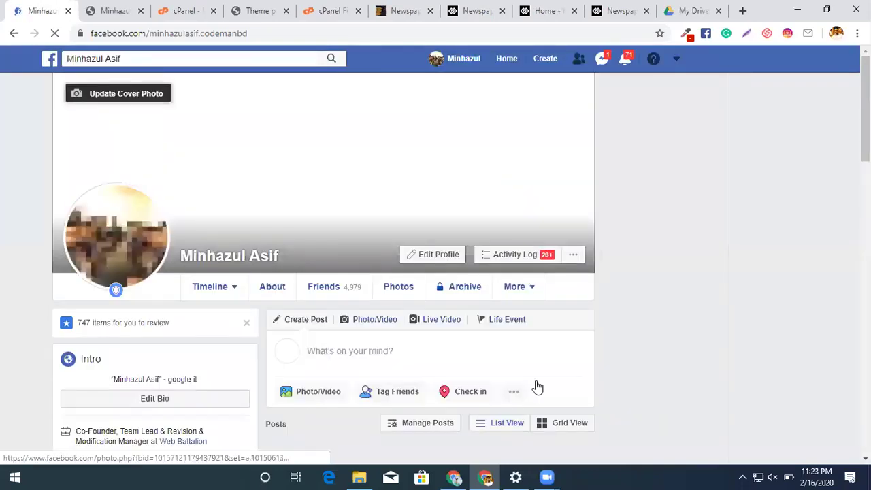
{"action": "scroll", "coordinate": [524, 385], "scroll_direction": "down", "scroll_amount": 3}
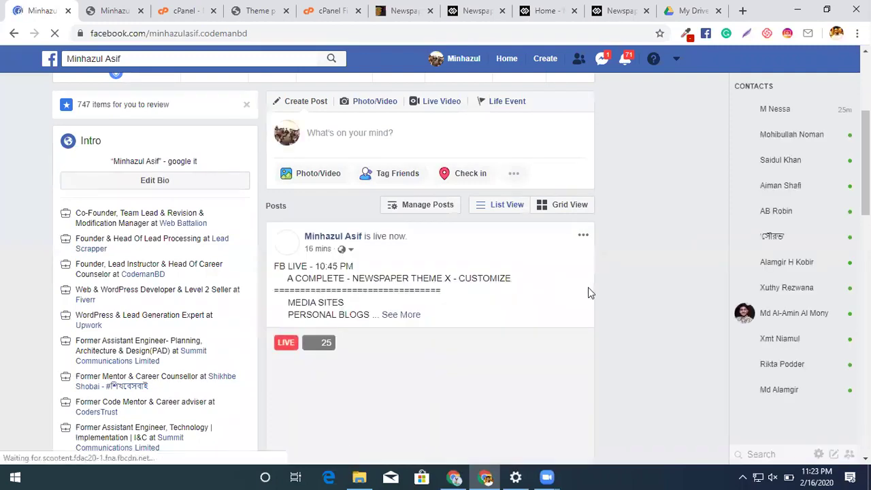
{"action": "scroll", "coordinate": [588, 287], "scroll_direction": "down", "scroll_amount": 3}
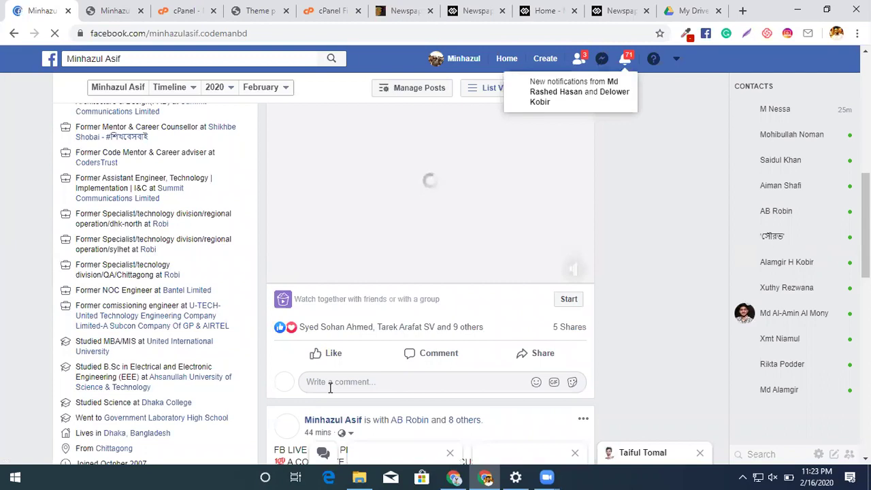
- Post the comment "GET NEWS PAPER LATEST THEME" with the pasted MEGA link on a new line
{"action": "left_click", "coordinate": [330, 384]}
{"action": "type", "text": "GET NEWS PAPER "}
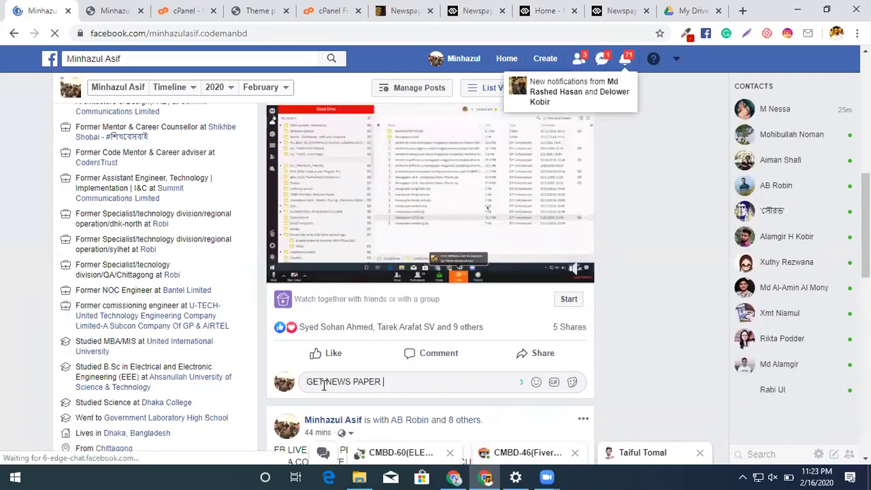
{"action": "type", "text": "LATEST THEME"}
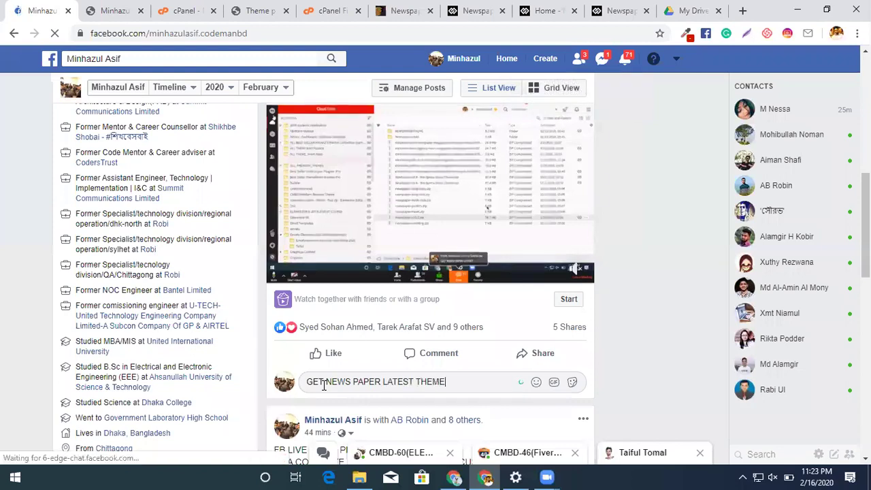
{"action": "key", "text": "shift+Return"}
{"action": "key", "text": "ctrl+v"}
{"action": "key", "text": "Return"}
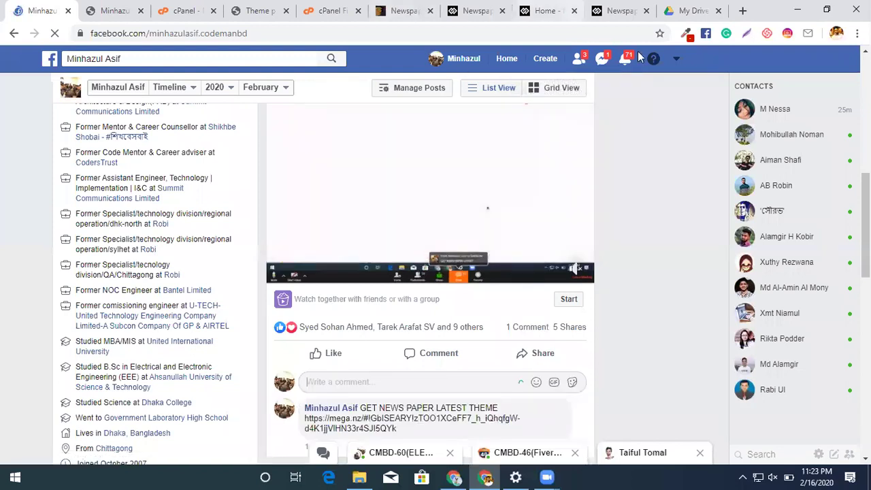
- Search Drive for THEME, open the Be Theme & Bridge spreadsheet, and close Drive
{"action": "left_click", "coordinate": [686, 12]}
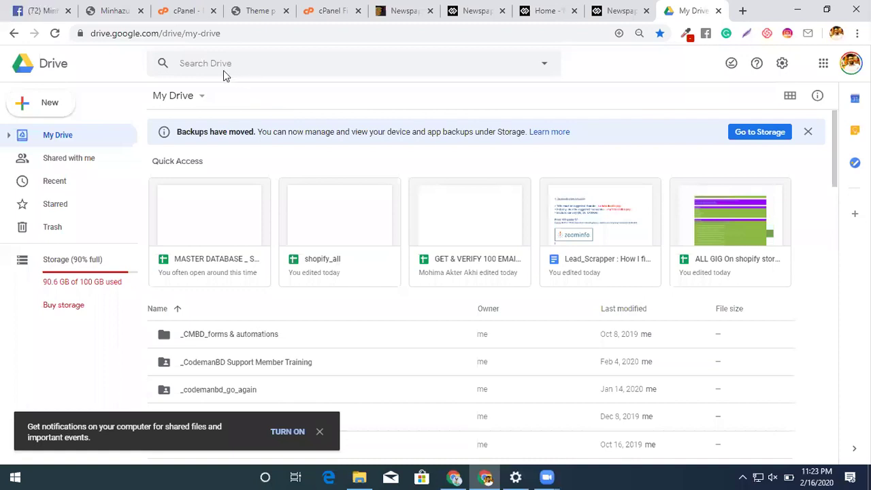
{"action": "left_click", "coordinate": [244, 68]}
{"action": "type", "text": "THEME"}
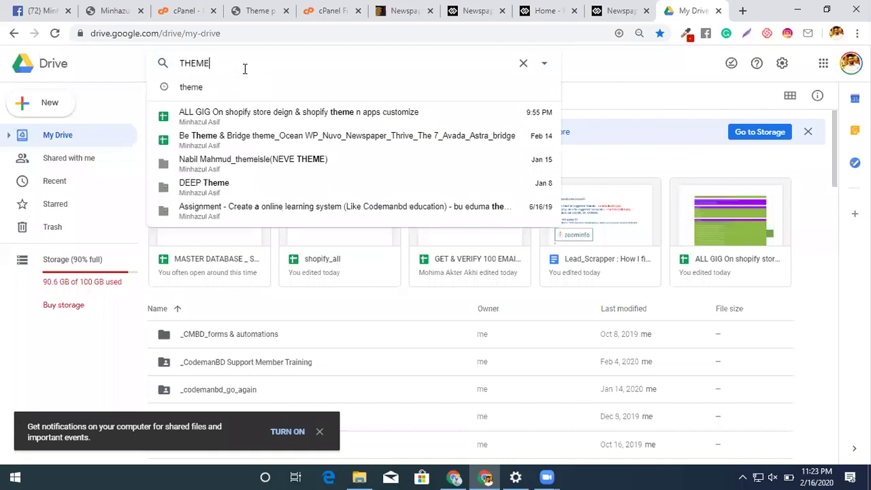
{"action": "left_click", "coordinate": [227, 134]}
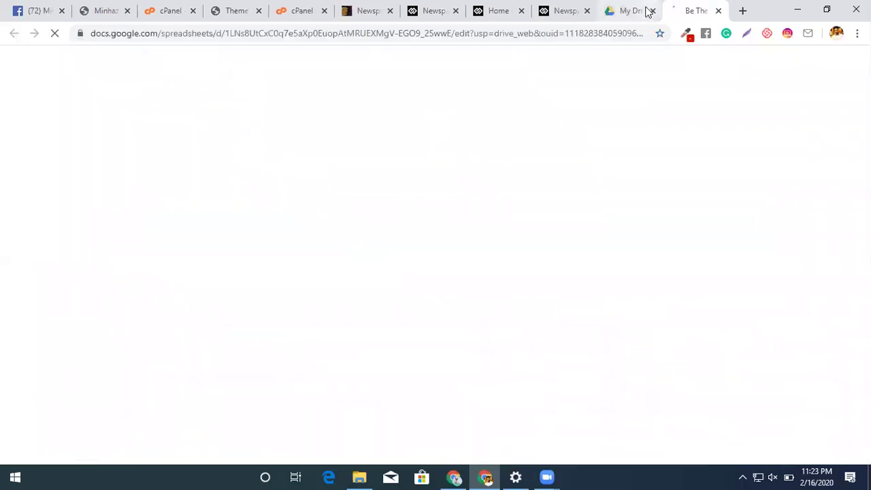
{"action": "left_click", "coordinate": [645, 11]}
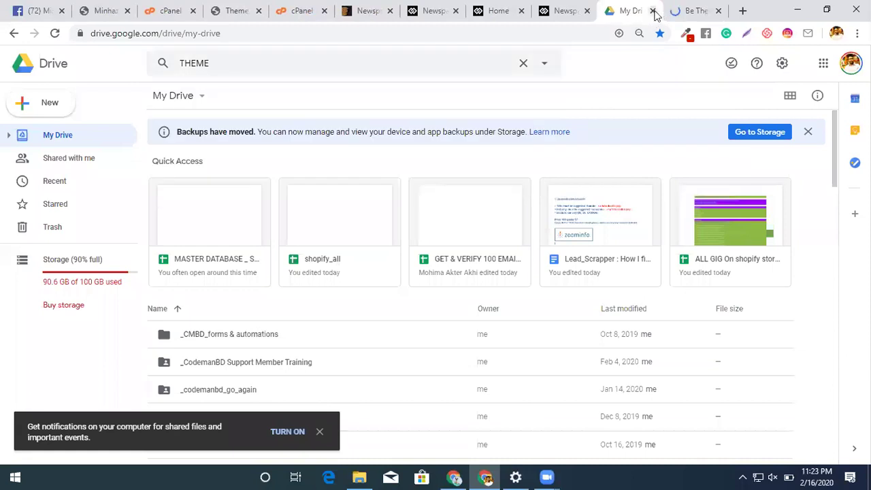
{"action": "left_click", "coordinate": [652, 11]}
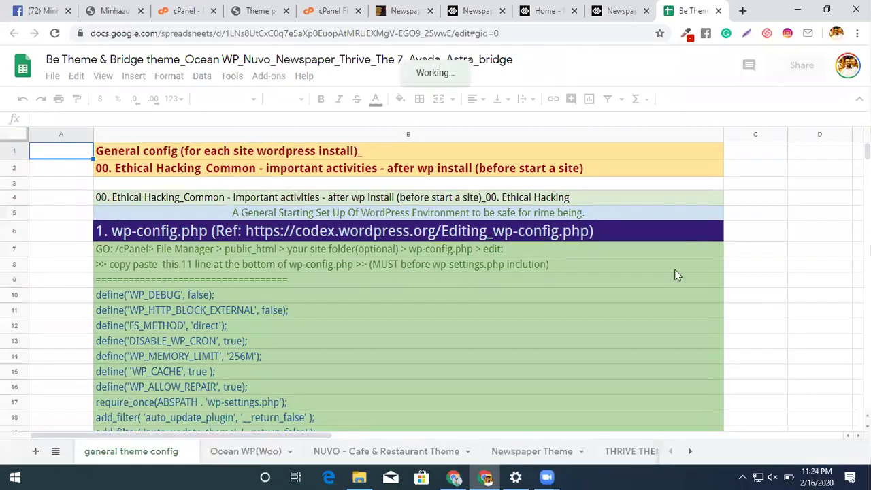
- Switch to the Newspaper Theme sheet, copy its URL, and return to Facebook
{"action": "left_click", "coordinate": [753, 253]}
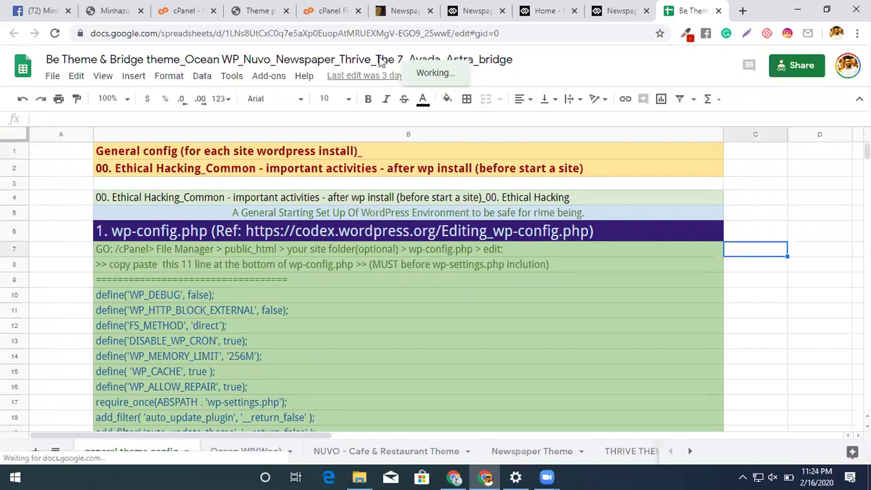
{"action": "left_click", "coordinate": [311, 38]}
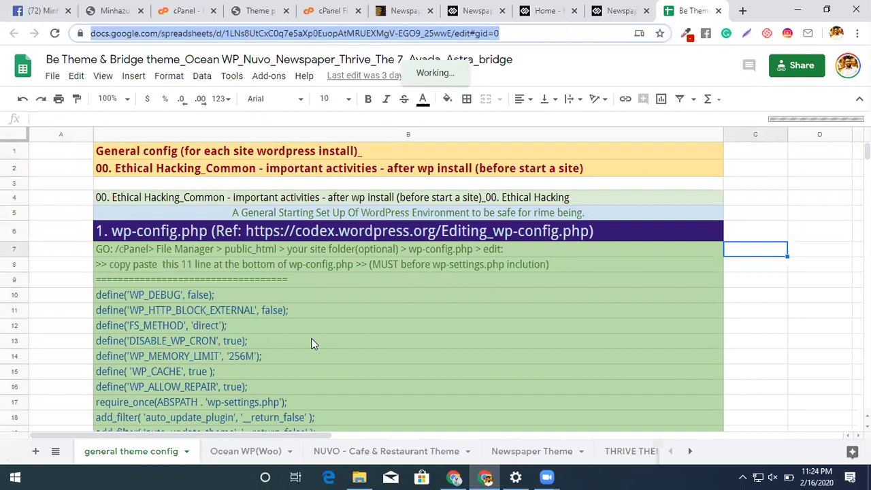
{"action": "key", "text": "ctrl+v"}
{"action": "key", "text": "Return"}
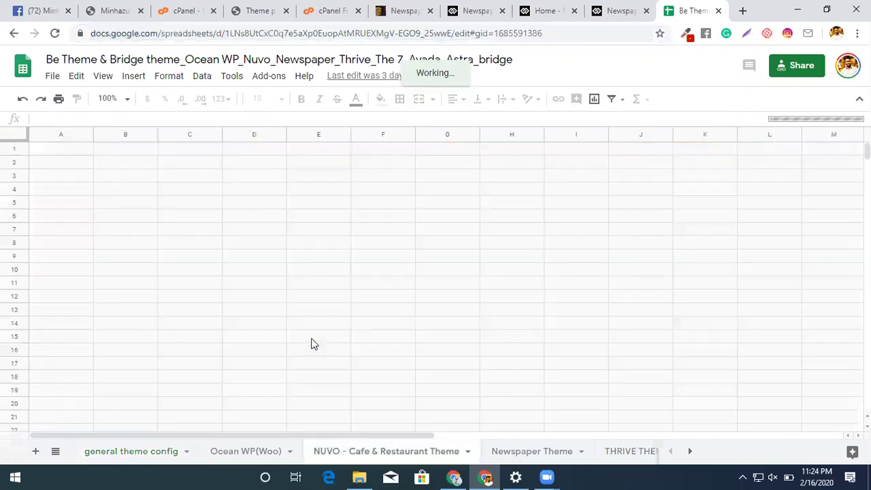
{"action": "left_click", "coordinate": [520, 457]}
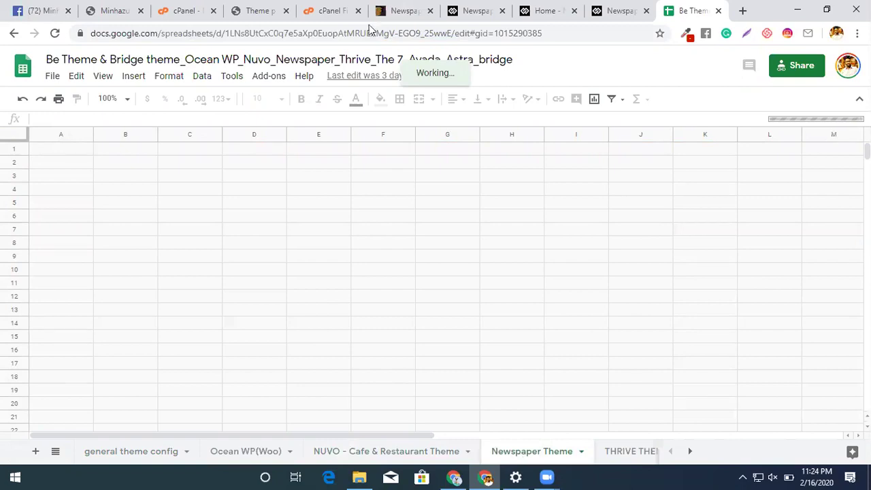
{"action": "left_click", "coordinate": [347, 33]}
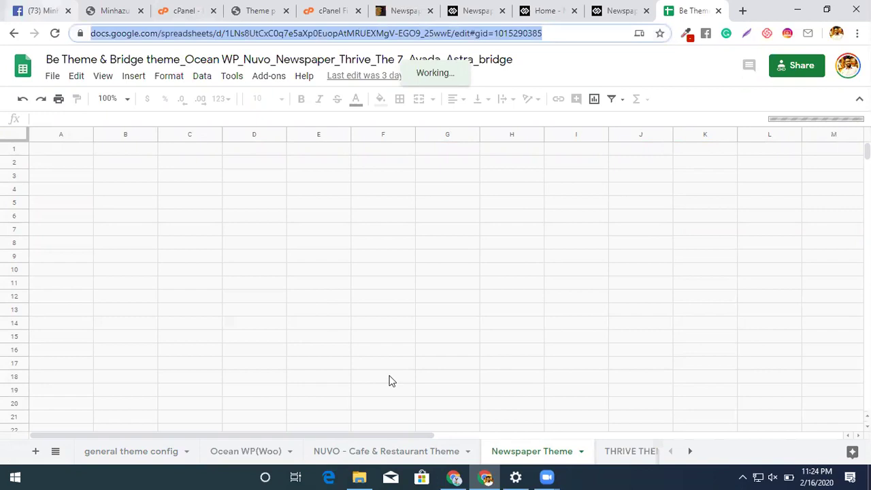
{"action": "key", "text": "ctrl+1"}
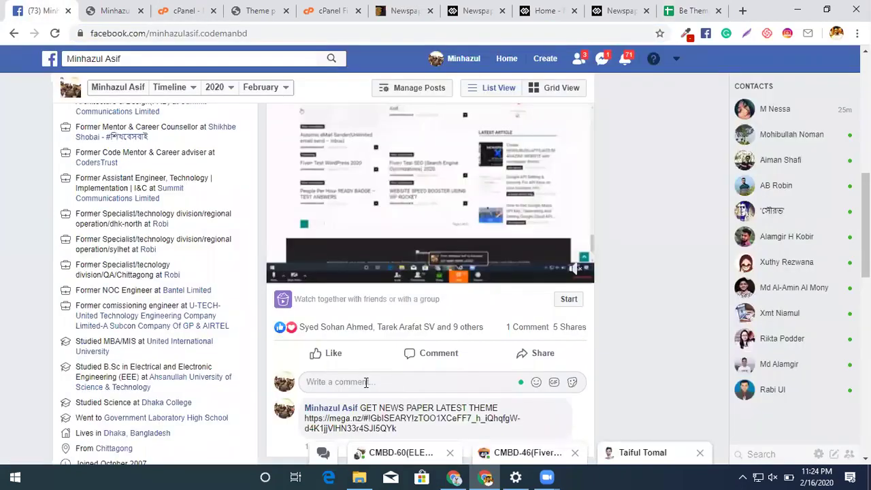
- Post the comment "GET GOOGLE SHEET OF ALL THEME" with the spreadsheet link under the live video
{"action": "left_click", "coordinate": [365, 383]}
{"action": "type", "text": "GET GOOG"}
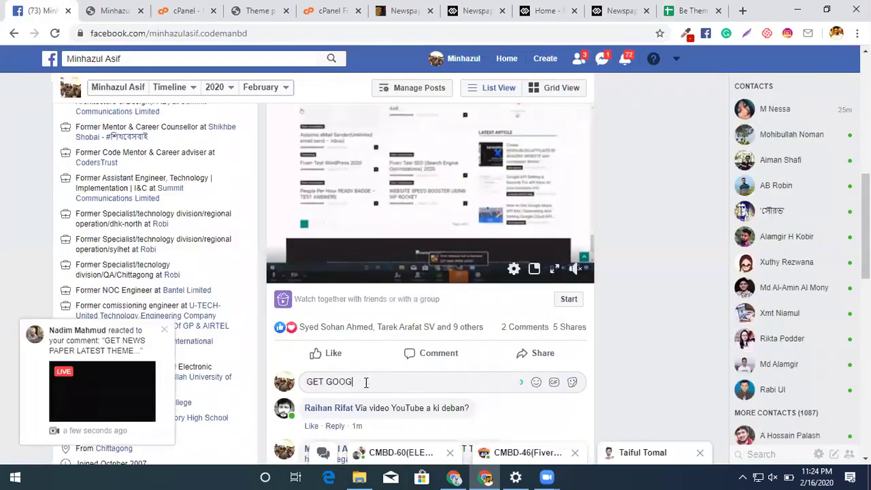
{"action": "type", "text": "LE T"}
{"action": "type", "text": "HEET OG"}
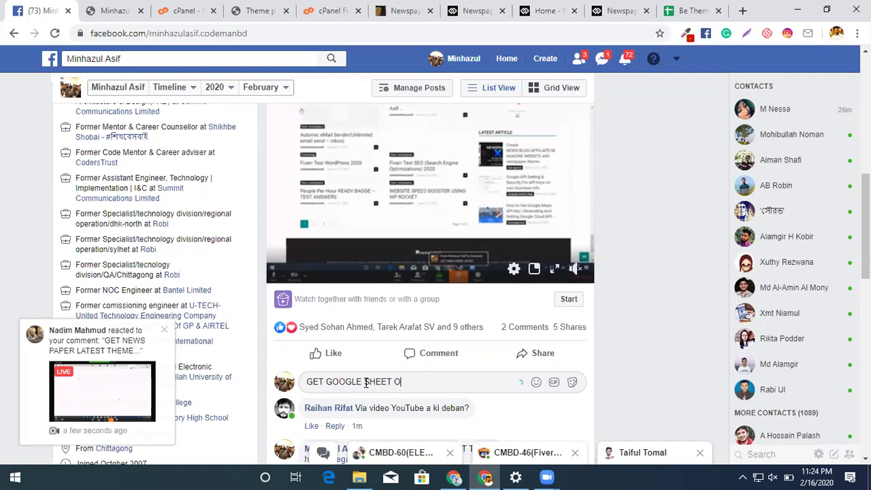
{"action": "type", "text": "F ALL Thrive Themes"}
{"action": "key", "text": "ctrl+v"}
{"action": "double_click", "coordinate": [438, 381]}
{"action": "key", "text": "BackSpace"}
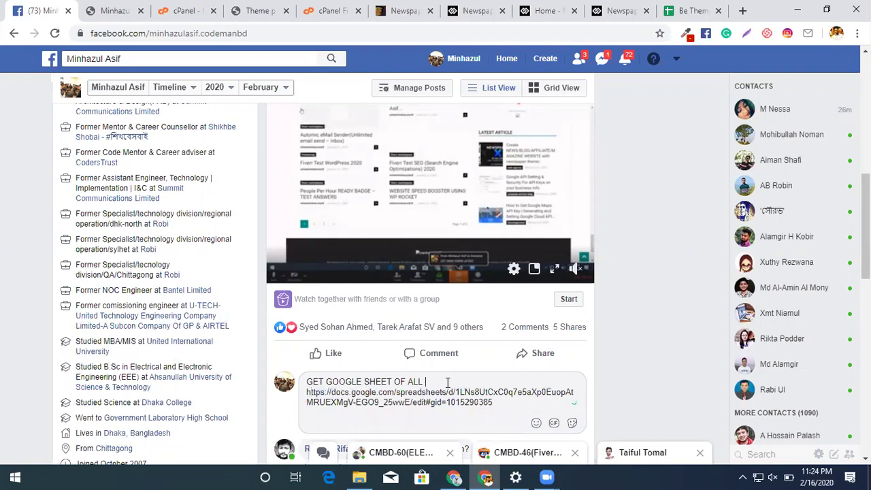
{"action": "type", "text": "THEME"}
{"action": "key", "text": "ctrl+a"}
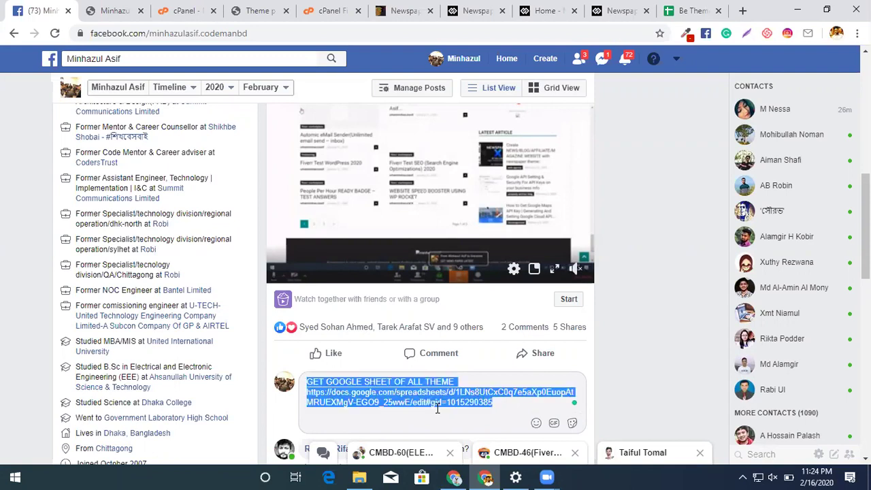
{"action": "key", "text": "Return"}
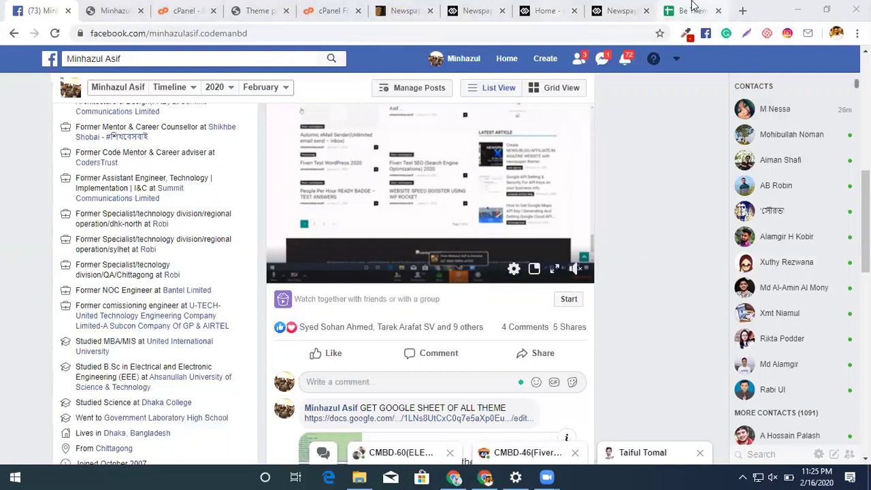
- Load Google Classroom in the Newspaper demo selection tab
{"action": "left_click", "coordinate": [617, 11]}
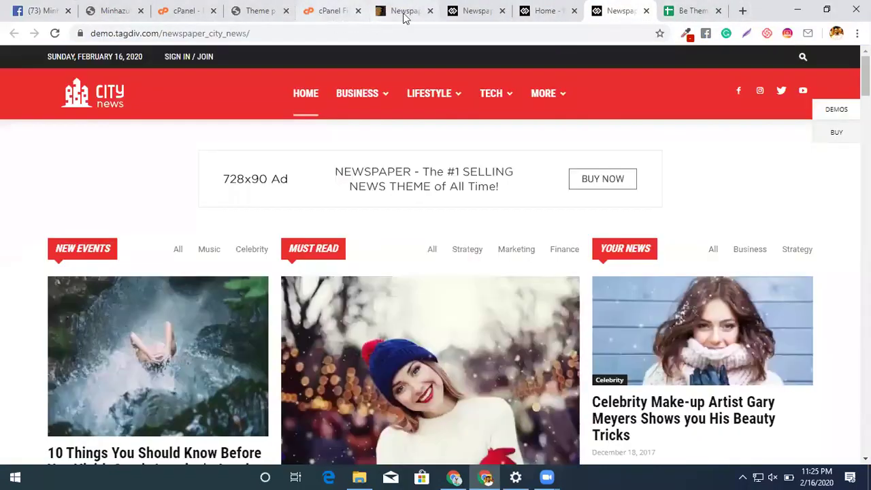
{"action": "left_click", "coordinate": [466, 10]}
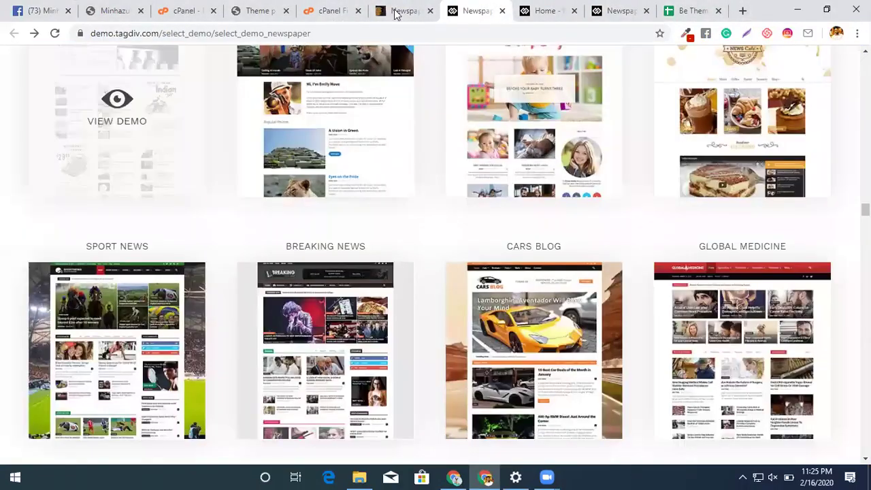
{"action": "left_click", "coordinate": [336, 27]}
{"action": "type", "text": "cla"}
{"action": "key", "text": "Return"}
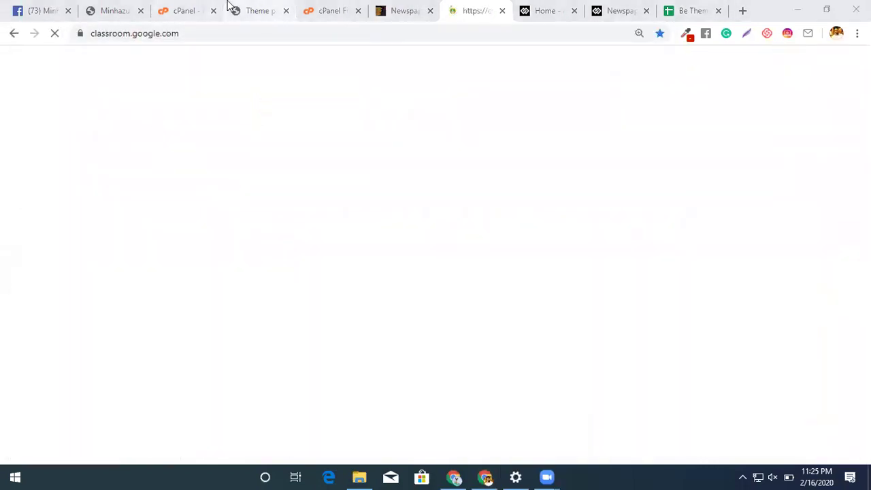
- Browse the whatminhazulasifwrite.com homepage posts down to Sport News, then return to Google Sheets
{"action": "left_click", "coordinate": [116, 9]}
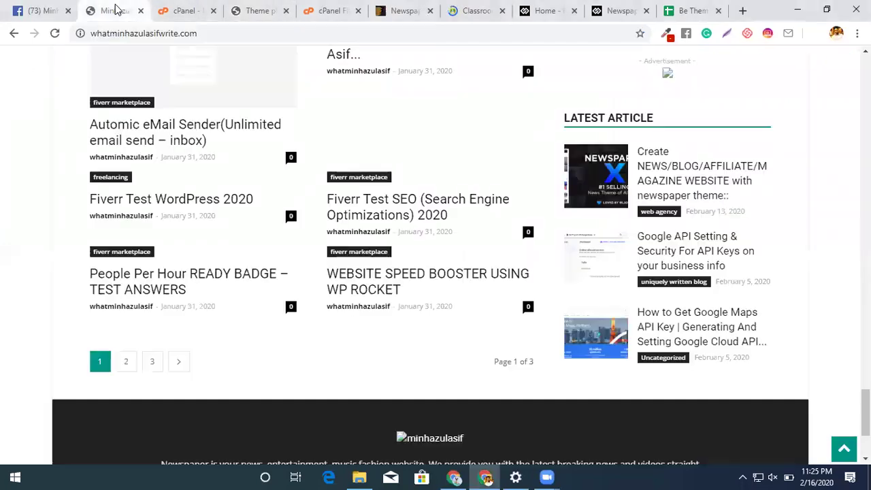
{"action": "scroll", "coordinate": [141, 227], "scroll_direction": "up", "scroll_amount": 6}
{"action": "scroll", "coordinate": [140, 223], "scroll_direction": "up", "scroll_amount": 15}
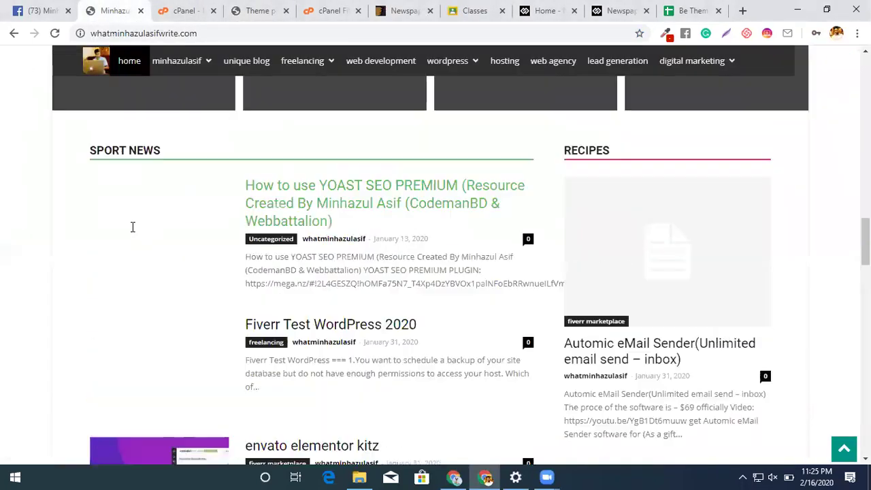
{"action": "scroll", "coordinate": [66, 178], "scroll_direction": "up", "scroll_amount": 5}
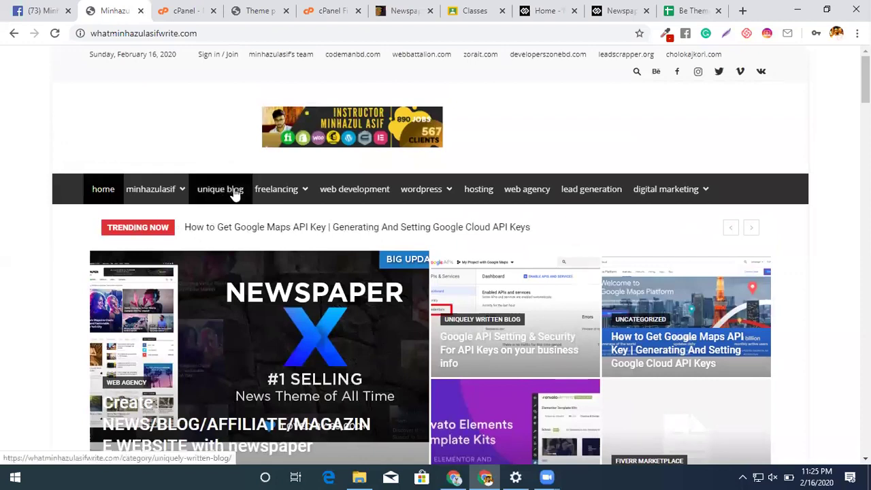
{"action": "mouse_move", "coordinate": [289, 195]}
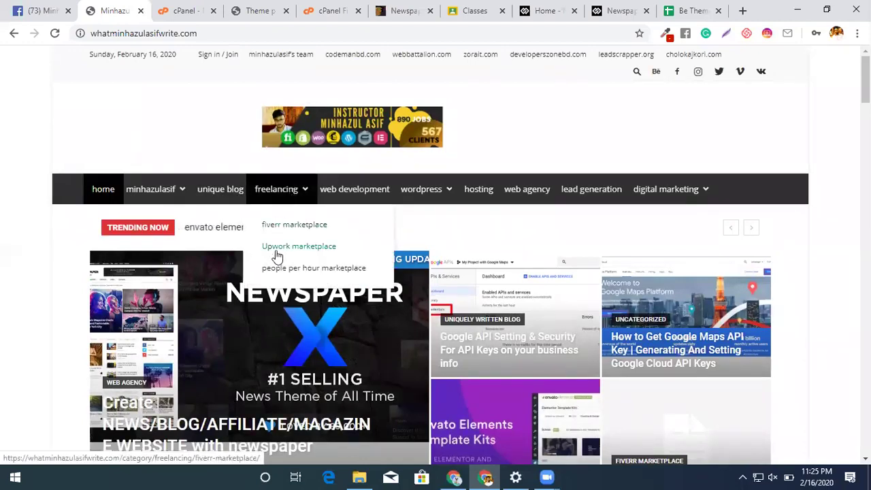
{"action": "mouse_move", "coordinate": [413, 195]}
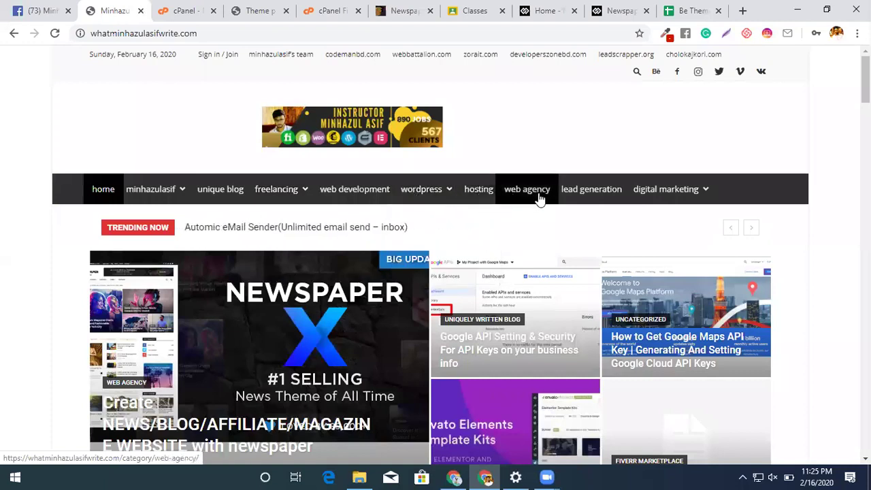
{"action": "mouse_move", "coordinate": [451, 213]}
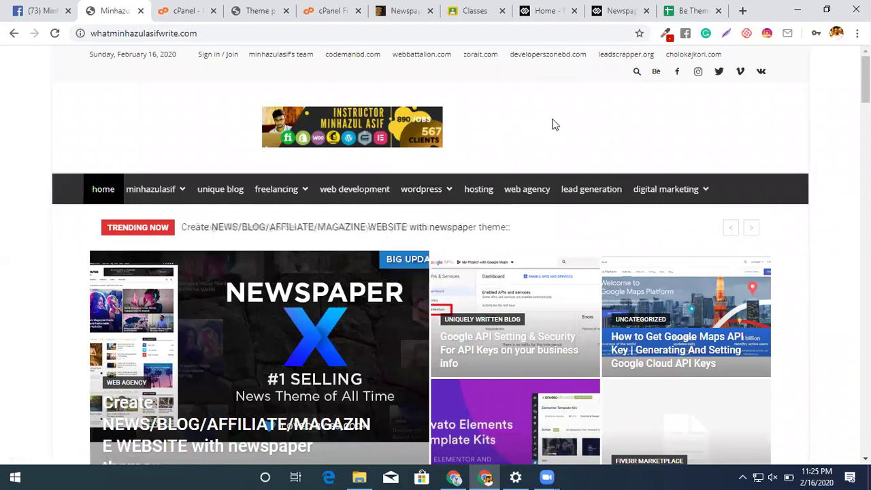
{"action": "scroll", "coordinate": [552, 121], "scroll_direction": "down", "scroll_amount": 3}
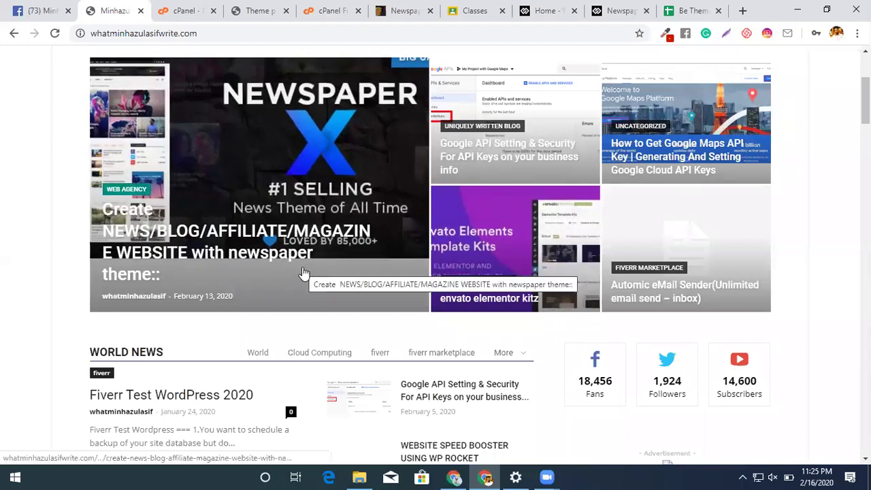
{"action": "scroll", "coordinate": [276, 327], "scroll_direction": "down", "scroll_amount": 3}
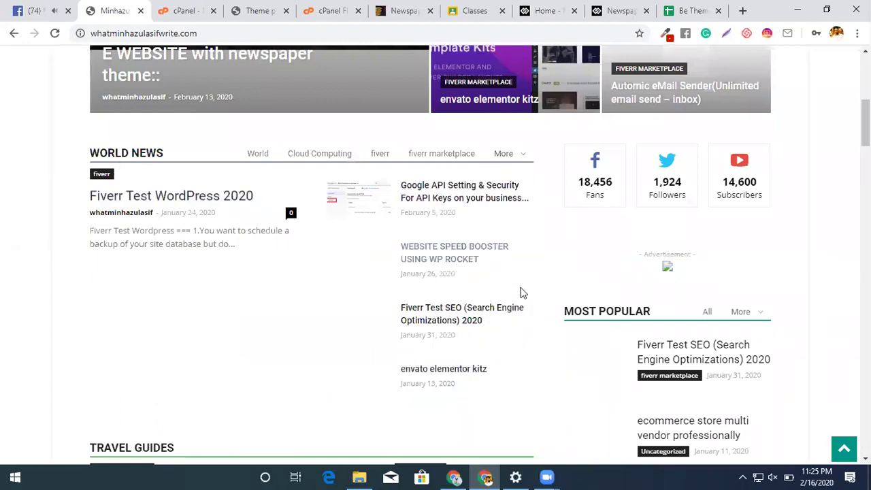
{"action": "scroll", "coordinate": [522, 292], "scroll_direction": "down", "scroll_amount": 5}
{"action": "scroll", "coordinate": [522, 293], "scroll_direction": "down", "scroll_amount": 5}
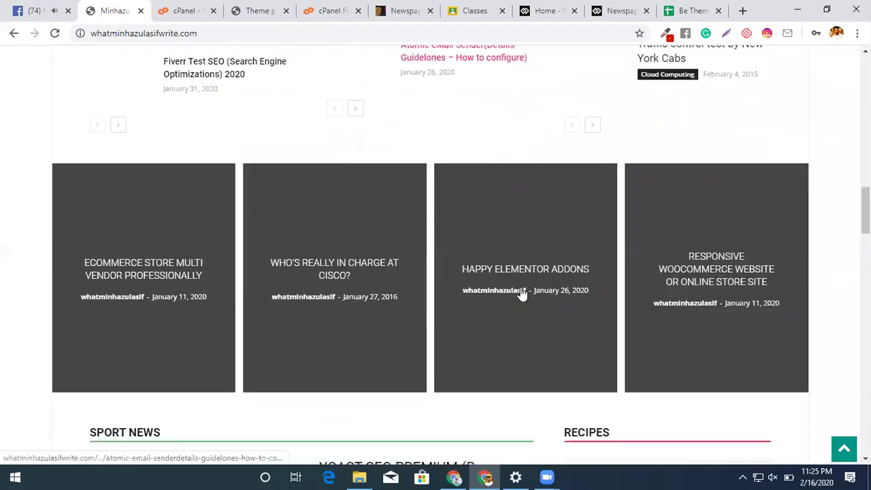
{"action": "scroll", "coordinate": [522, 292], "scroll_direction": "down", "scroll_amount": 3}
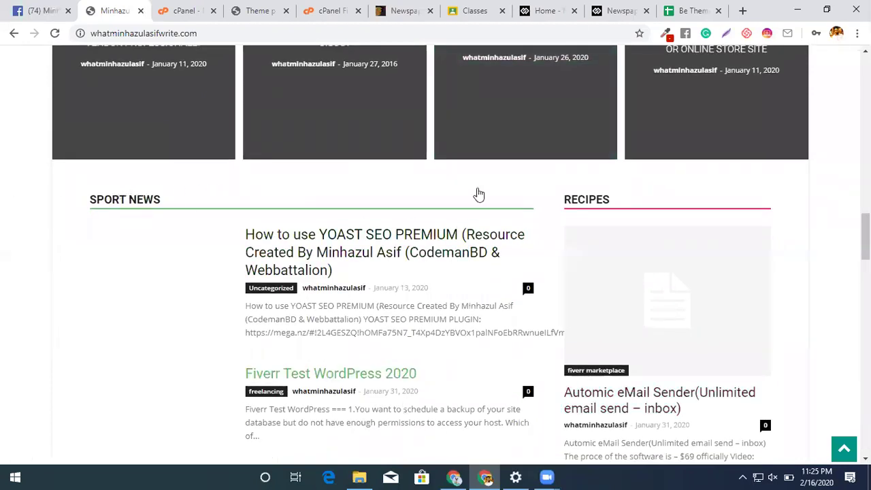
{"action": "left_click", "coordinate": [617, 18]}
- Open the CMBD-55/56 (WordPress & eCommerce) class's Classwork page and its Create menu
{"action": "left_click", "coordinate": [682, 15]}
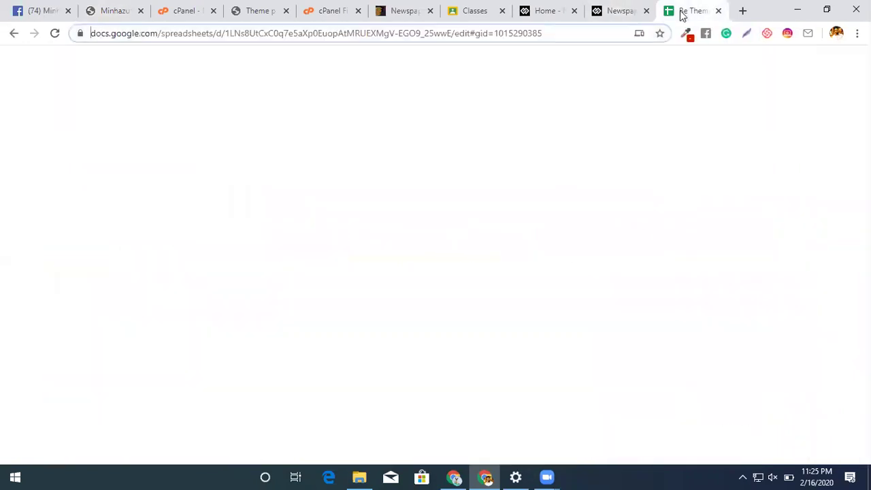
{"action": "left_click", "coordinate": [469, 12]}
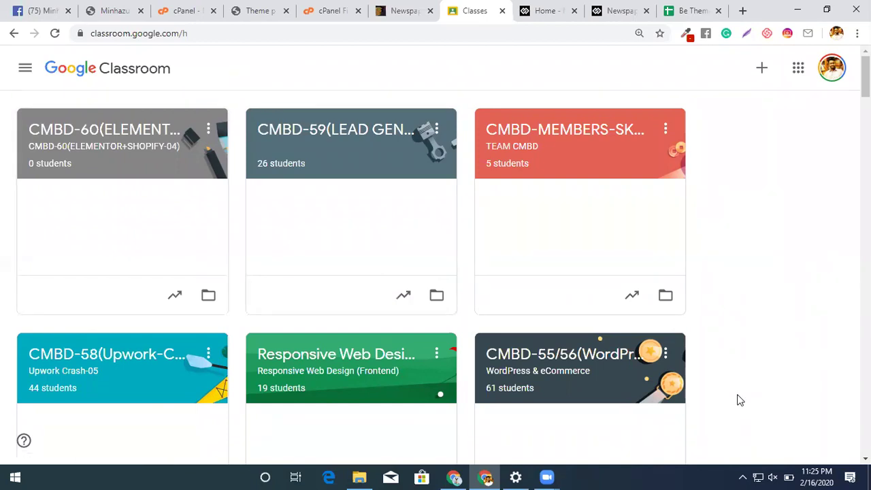
{"action": "scroll", "coordinate": [740, 400], "scroll_direction": "down", "scroll_amount": 3}
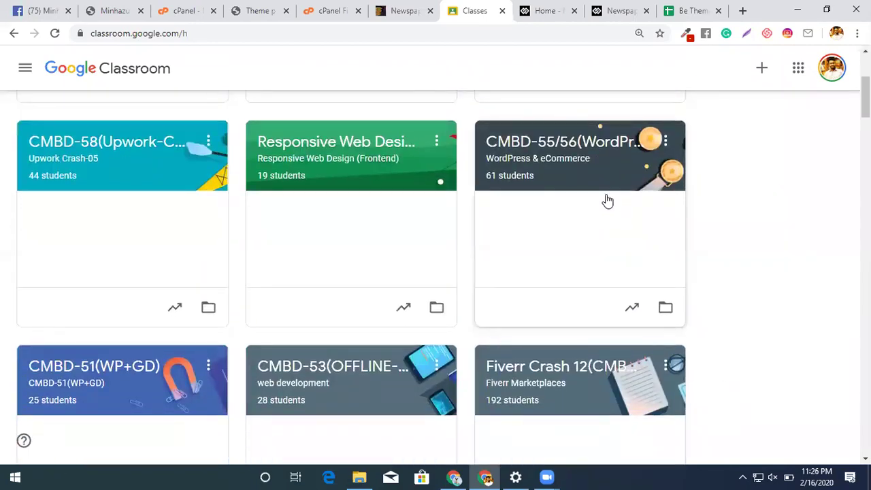
{"action": "left_click", "coordinate": [564, 155]}
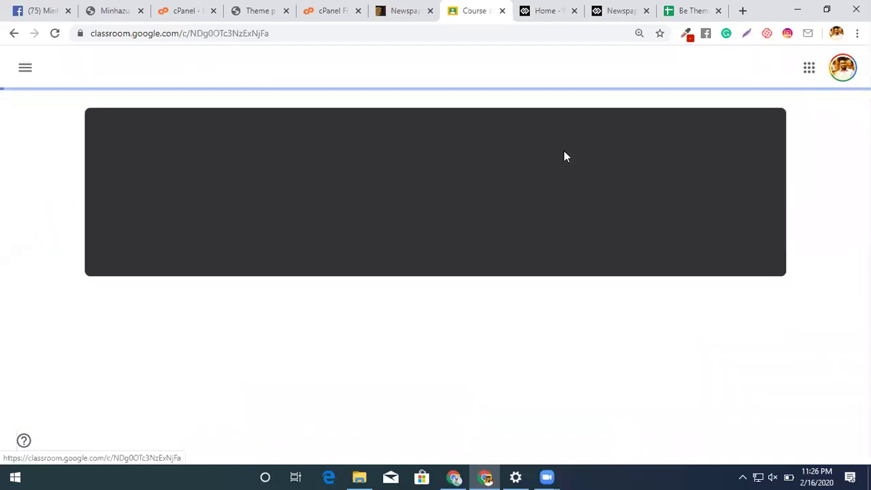
{"action": "left_click", "coordinate": [399, 77]}
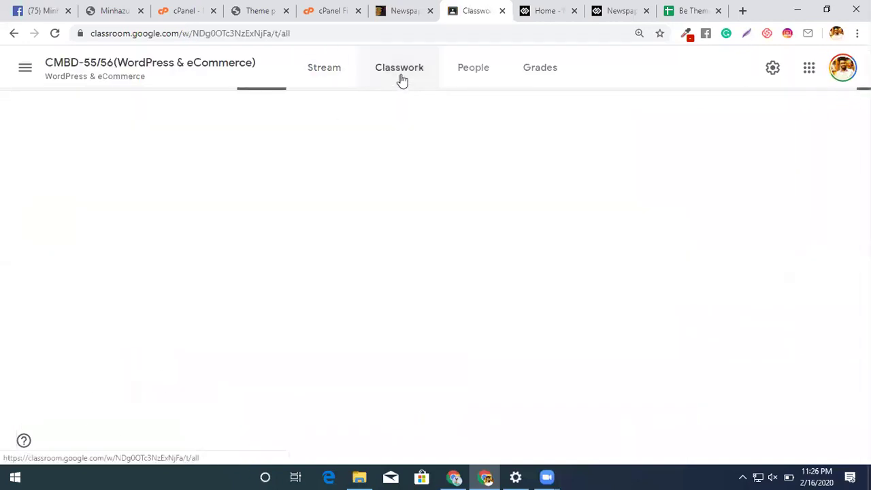
{"action": "left_click", "coordinate": [268, 119]}
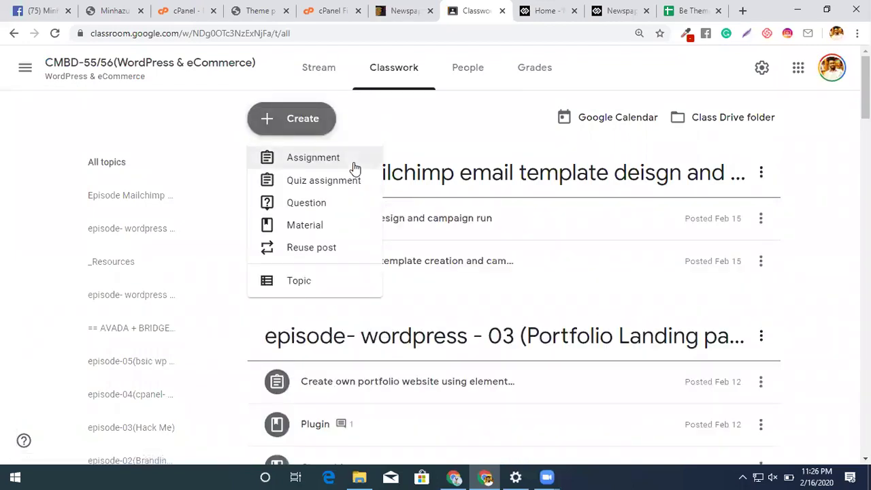
- Add the topic "EPISODE - NEWSPAPER THEME CUSTOMIZE - BLOG / NEWS / CHANNEL WEBSITE"
{"action": "left_click", "coordinate": [315, 281]}
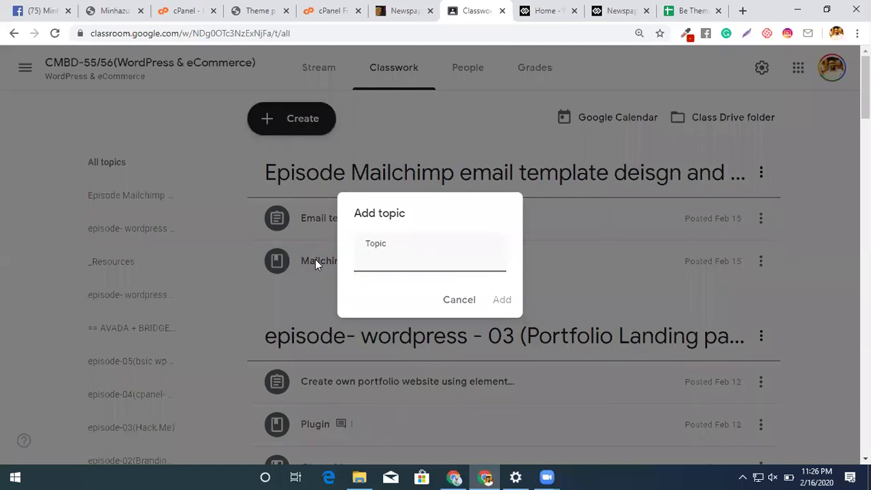
{"action": "type", "text": "EPISODE - NEWS"}
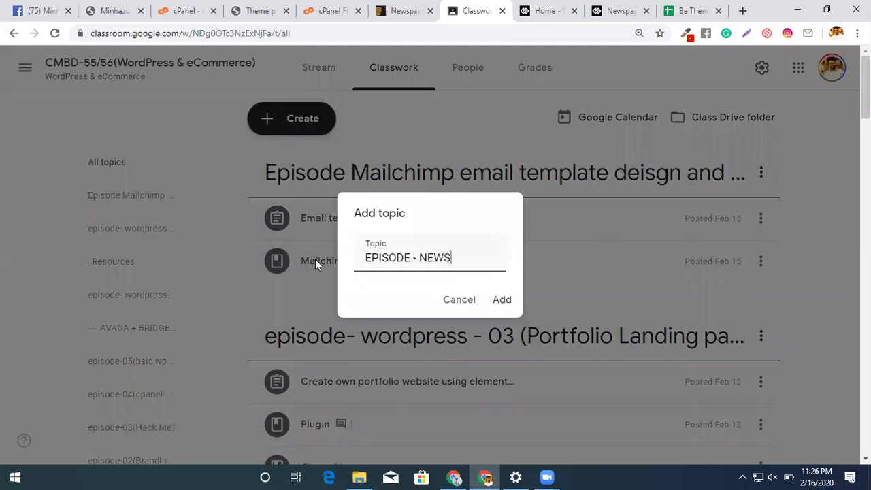
{"action": "type", "text": "PAPER THEME "}
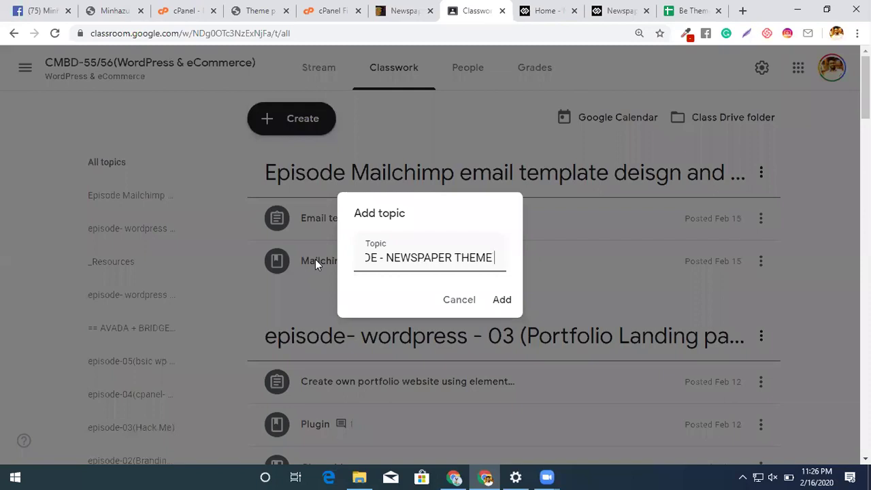
{"action": "type", "text": "CUSTOMIZE "}
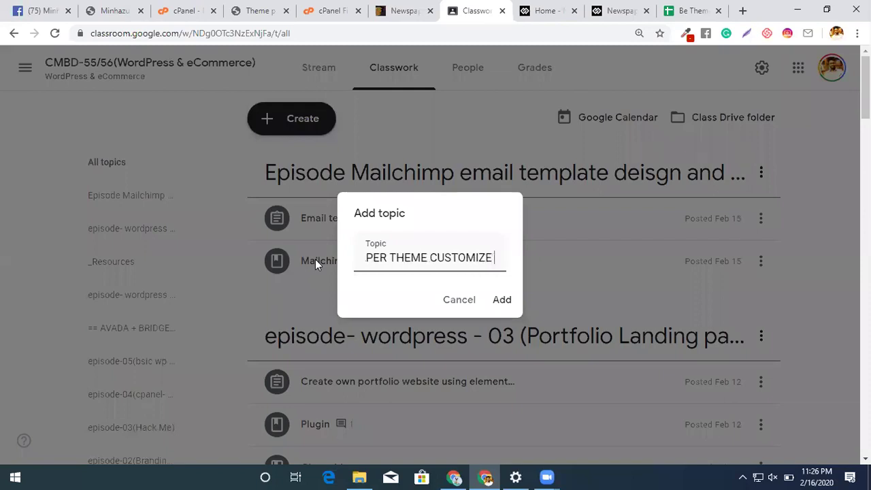
{"action": "type", "text": "- BLOG / NEWS CHAMMEL"}
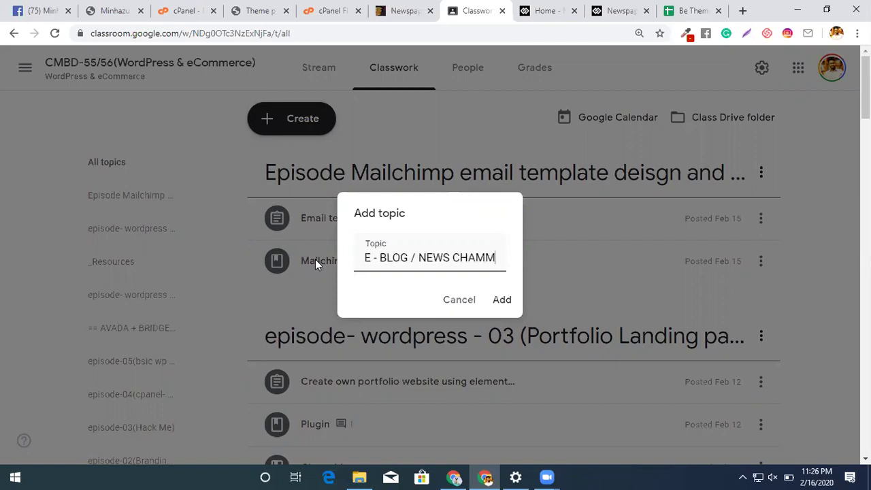
{"action": "key", "text": "BackSpace"}
{"action": "key", "text": "BackSpace"}
{"action": "key", "text": "BackSpace"}
{"action": "key", "text": "BackSpace"}
{"action": "key", "text": "BackSpace"}
{"action": "key", "text": "BackSpace"}
{"action": "key", "text": "BackSpace"}
{"action": "type", "text": "/ CHANNEL WEBSITE"}
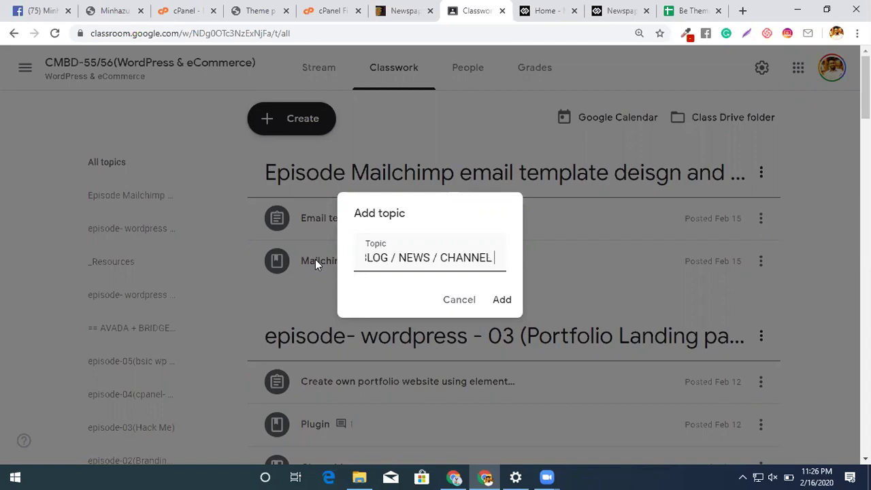
{"action": "key", "text": "Return"}
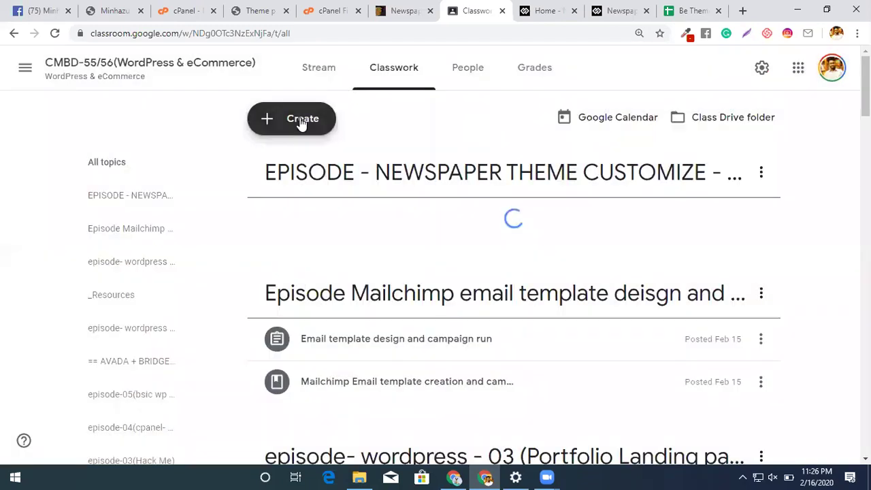
{"action": "left_click", "coordinate": [304, 119]}
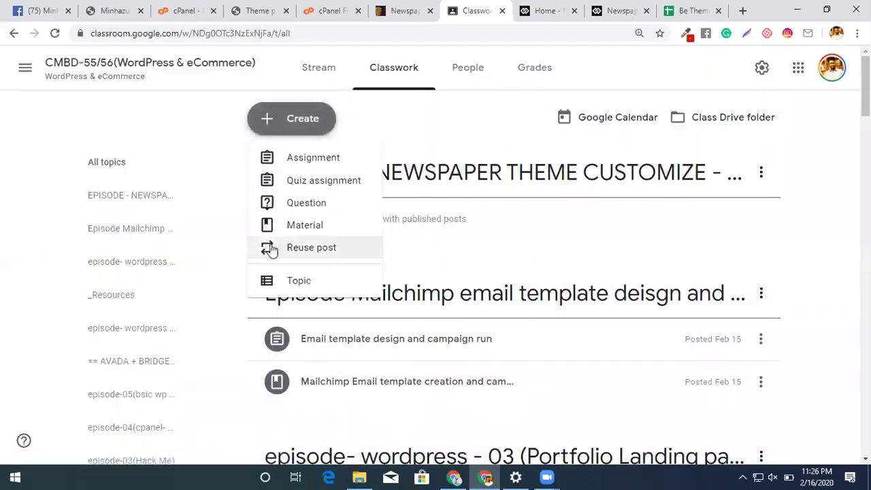
- Create a material titled "GET GOOGLE SHEET OF ALL THEME" with the spreadsheet link attached
{"action": "left_click", "coordinate": [299, 222]}
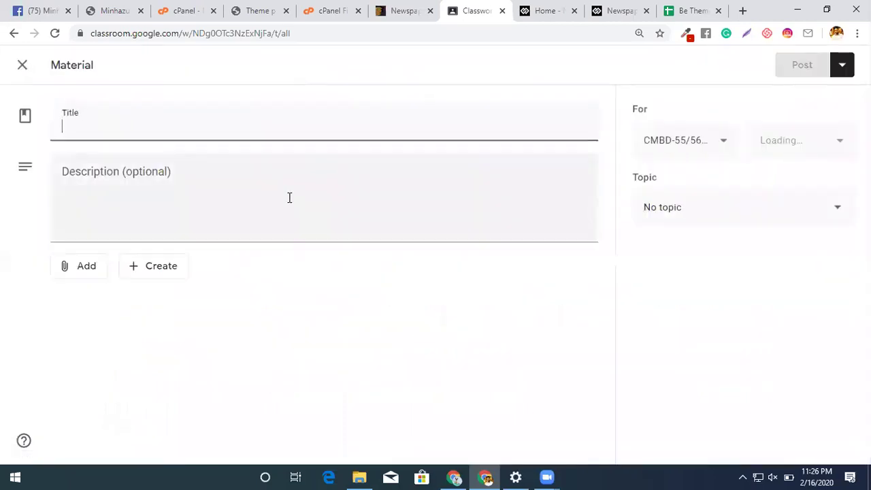
{"action": "key", "text": "ctrl+v"}
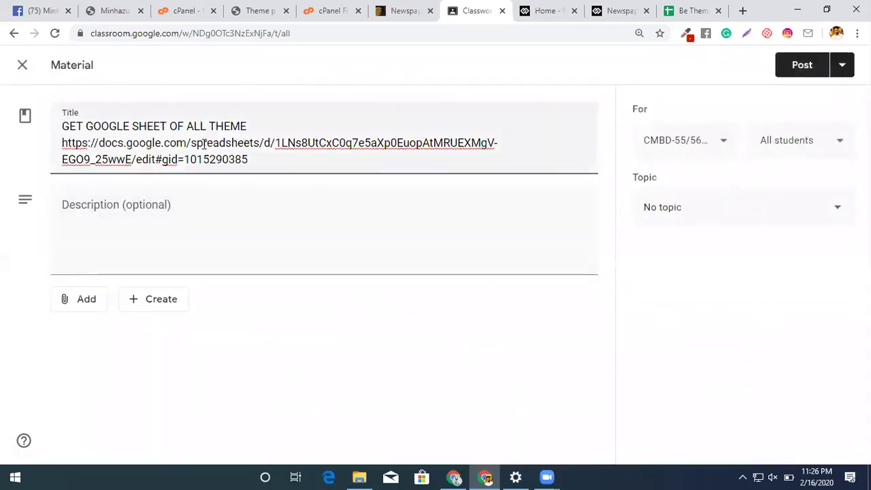
{"action": "left_click_drag", "start_coordinate": [266, 157], "coordinate": [2, 149]}
{"action": "key", "text": "ctrl+x"}
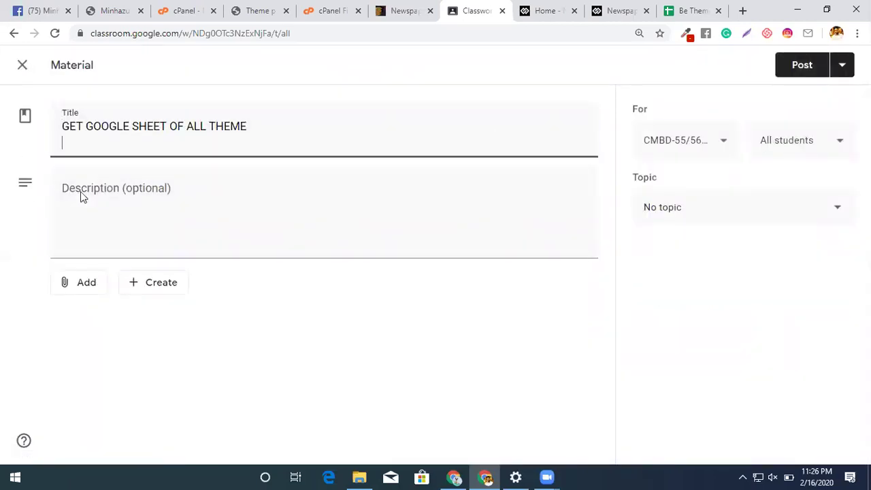
{"action": "left_click", "coordinate": [76, 283]}
{"action": "key", "text": "Down"}
{"action": "key", "text": "Return"}
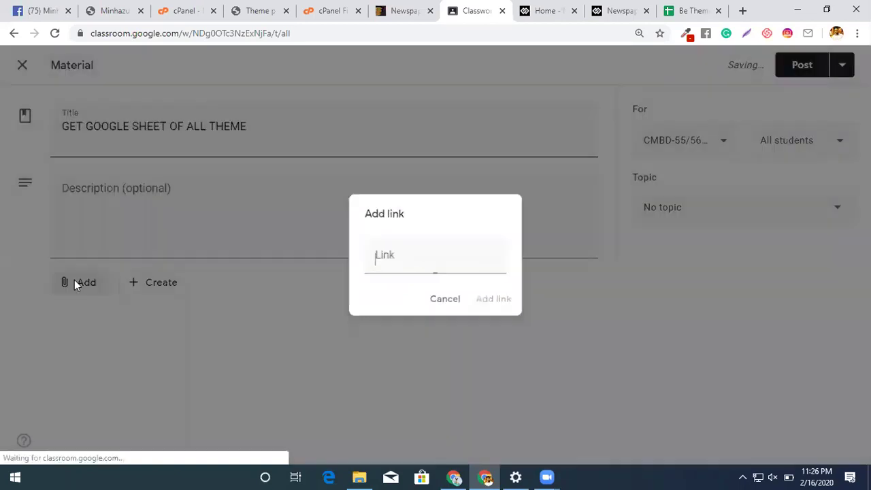
{"action": "key", "text": "ctrl+v"}
{"action": "key", "text": "Return"}
- File the material under the newspaper topic, add class CMBD-51, and post it
{"action": "left_click", "coordinate": [719, 209]}
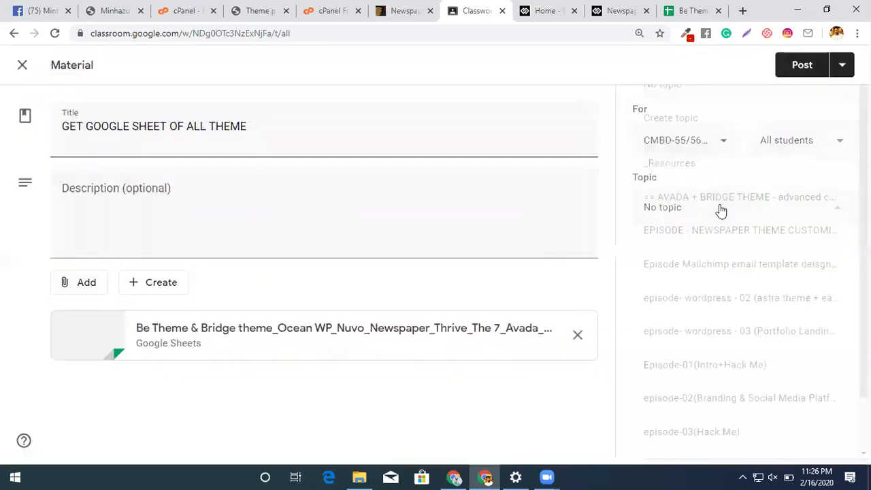
{"action": "scroll", "coordinate": [701, 386], "scroll_direction": "down", "scroll_amount": 2}
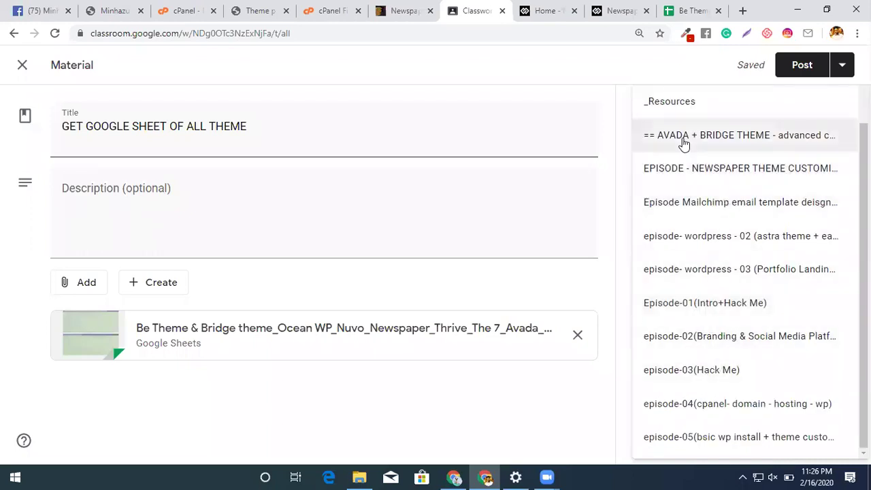
{"action": "scroll", "coordinate": [708, 238], "scroll_direction": "up", "scroll_amount": 2}
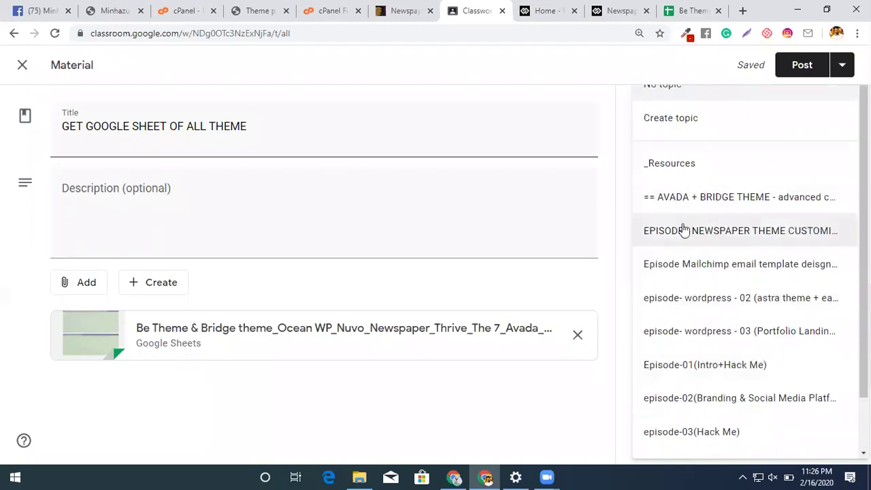
{"action": "left_click", "coordinate": [687, 235]}
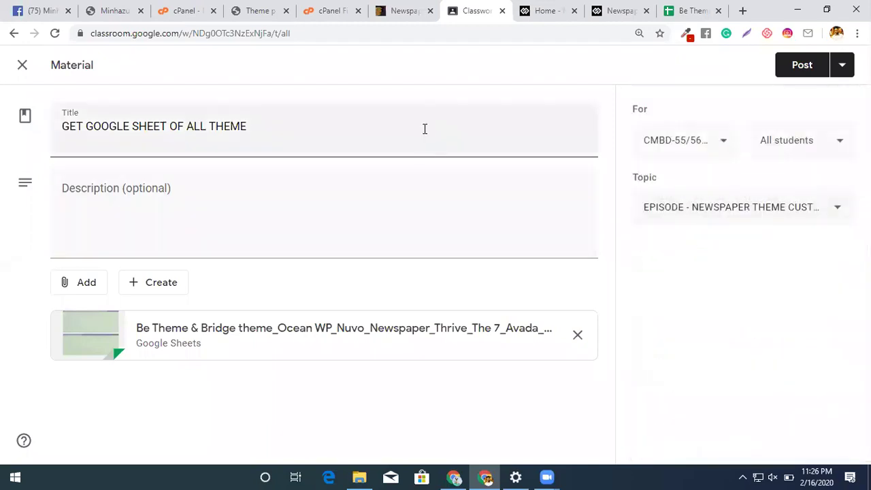
{"action": "left_click", "coordinate": [653, 152]}
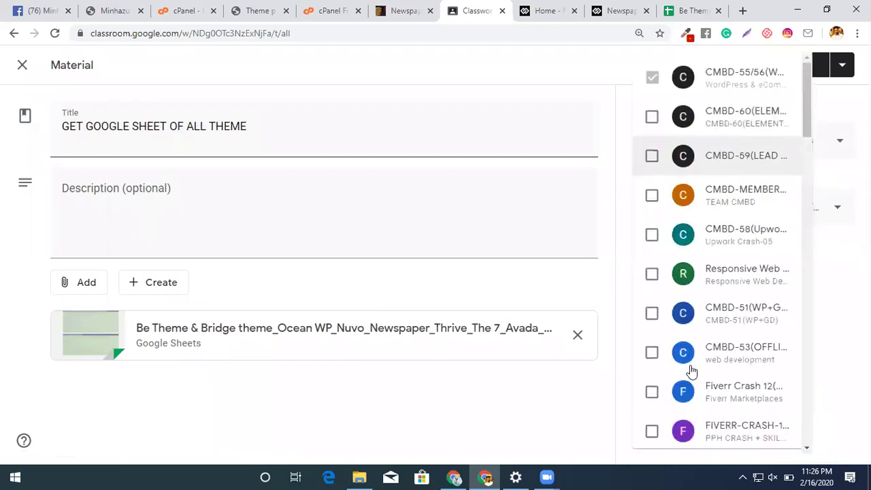
{"action": "scroll", "coordinate": [721, 272], "scroll_direction": "down", "scroll_amount": 3}
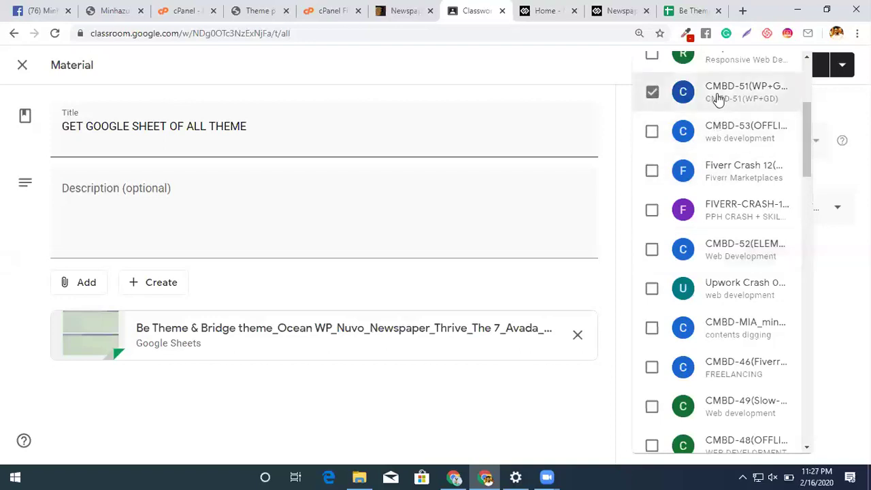
{"action": "left_click", "coordinate": [454, 209]}
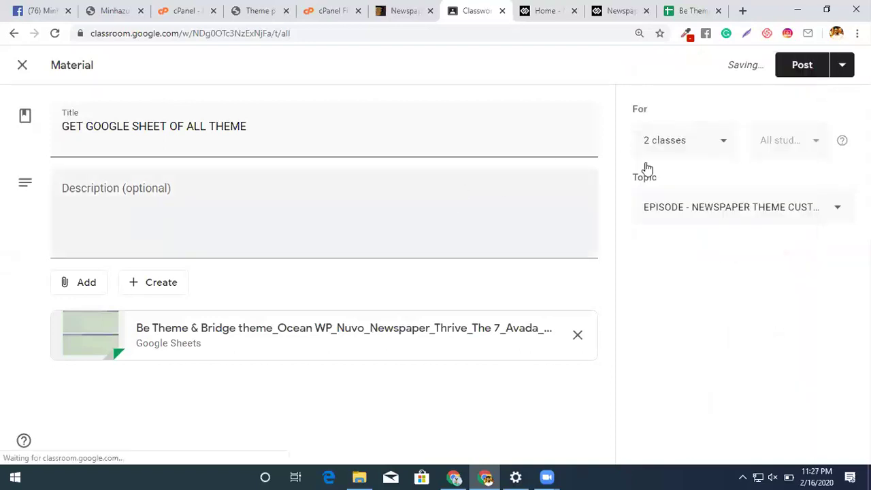
{"action": "left_click", "coordinate": [796, 68]}
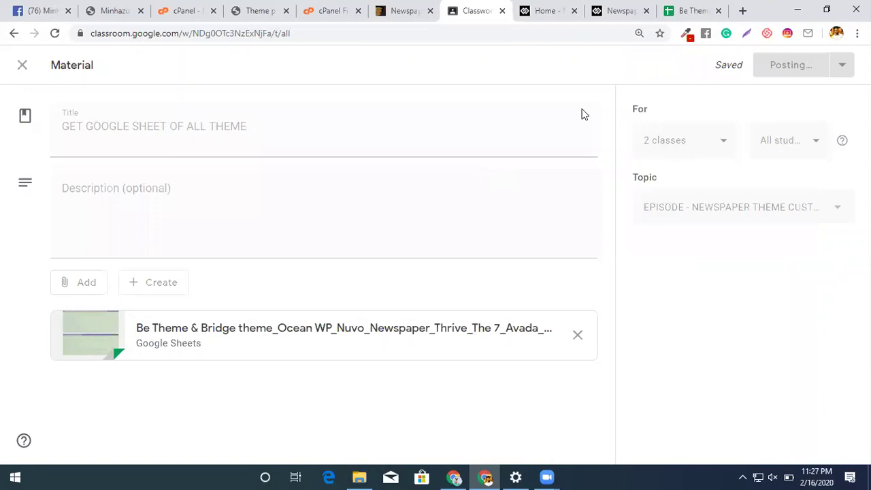
- On the Facebook live video, locate the comment holding the Google Sheet and MEGA links
{"action": "left_click", "coordinate": [60, 8]}
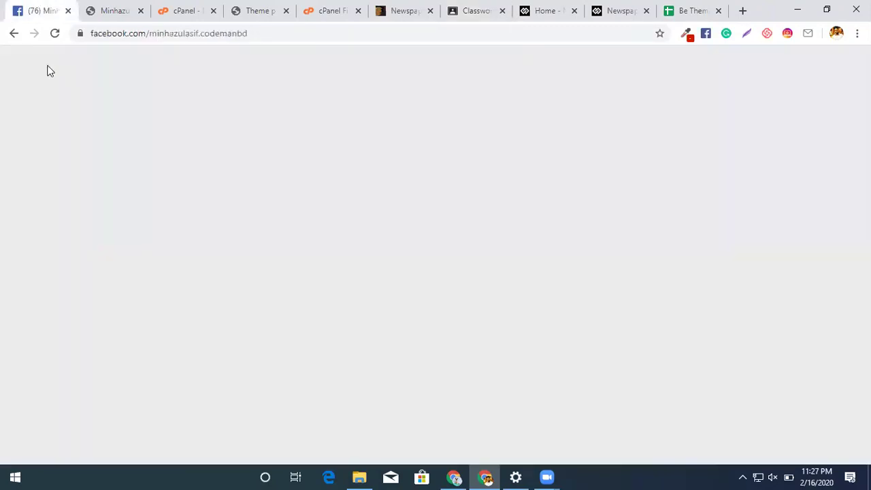
{"action": "scroll", "coordinate": [609, 303], "scroll_direction": "down", "scroll_amount": 4}
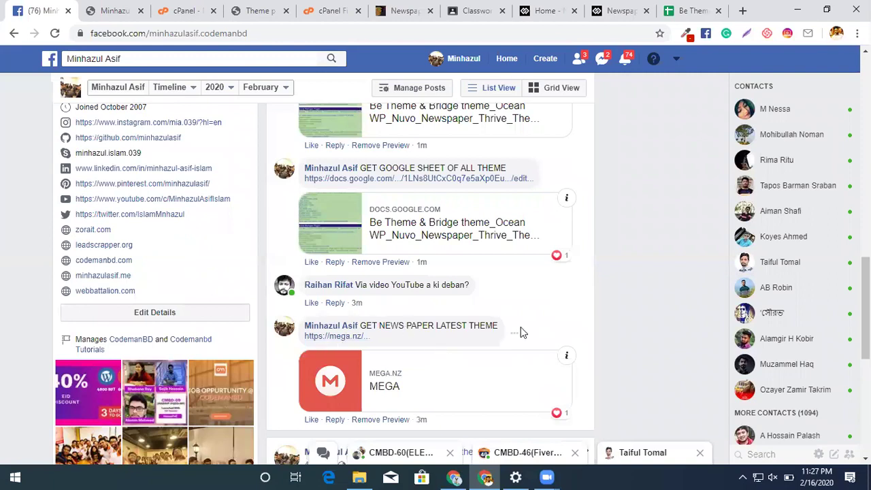
{"action": "scroll", "coordinate": [521, 331], "scroll_direction": "down", "scroll_amount": 1}
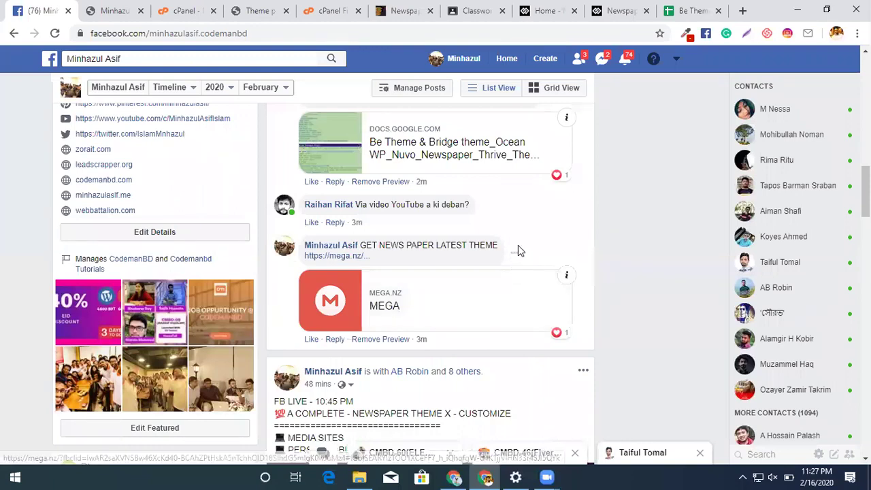
{"action": "left_click", "coordinate": [517, 253]}
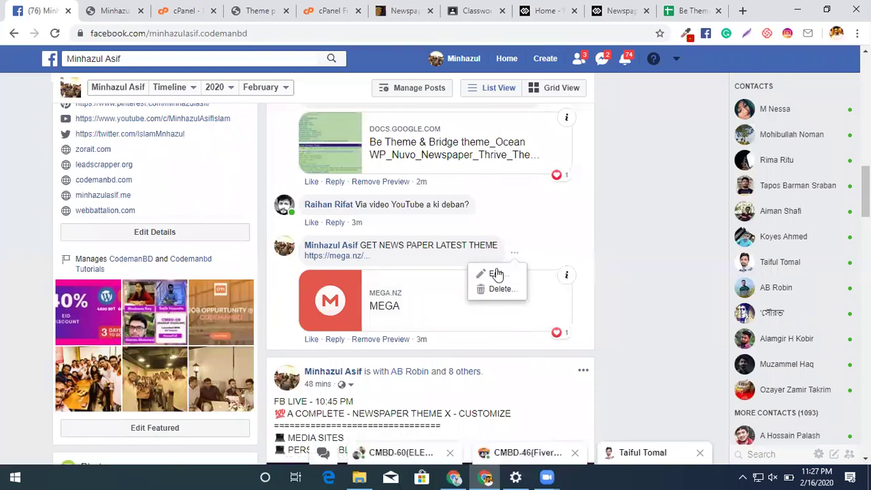
{"action": "scroll", "coordinate": [496, 274], "scroll_direction": "up", "scroll_amount": 1}
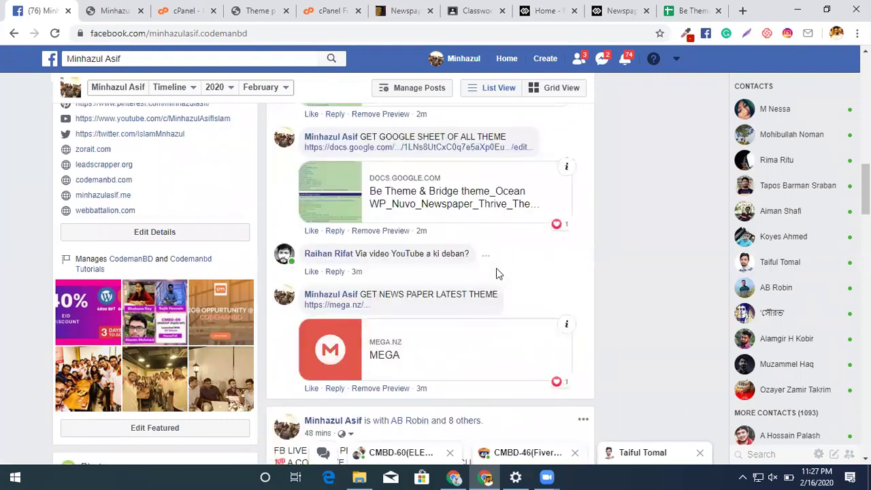
{"action": "right_click", "coordinate": [476, 149]}
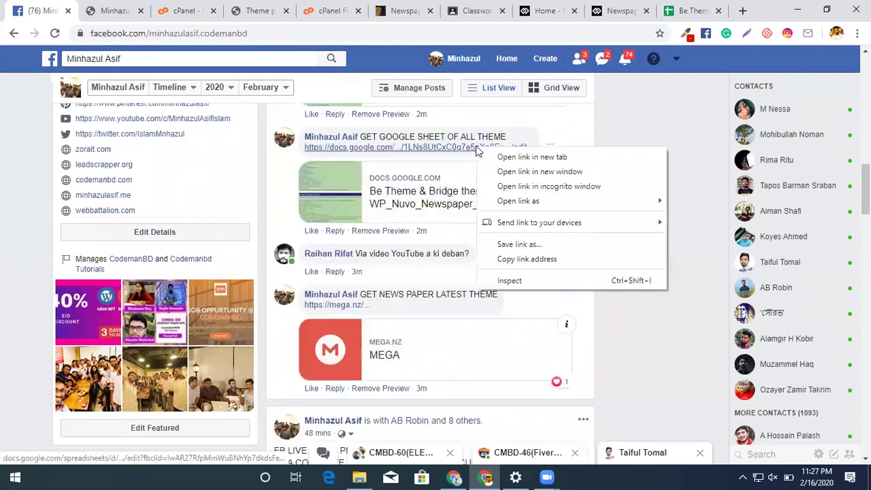
{"action": "left_click", "coordinate": [414, 306]}
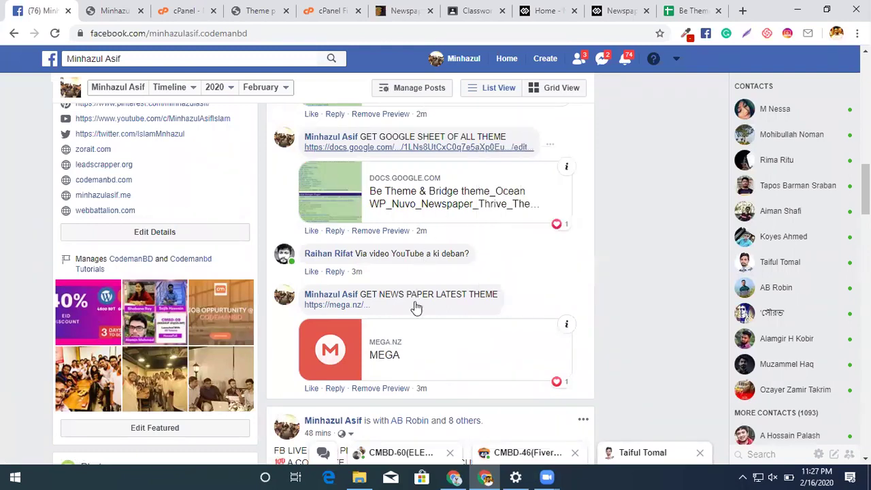
- Open the MEGA download link, copy its page address, close that tab and return to Classroom
{"action": "left_click", "coordinate": [353, 311]}
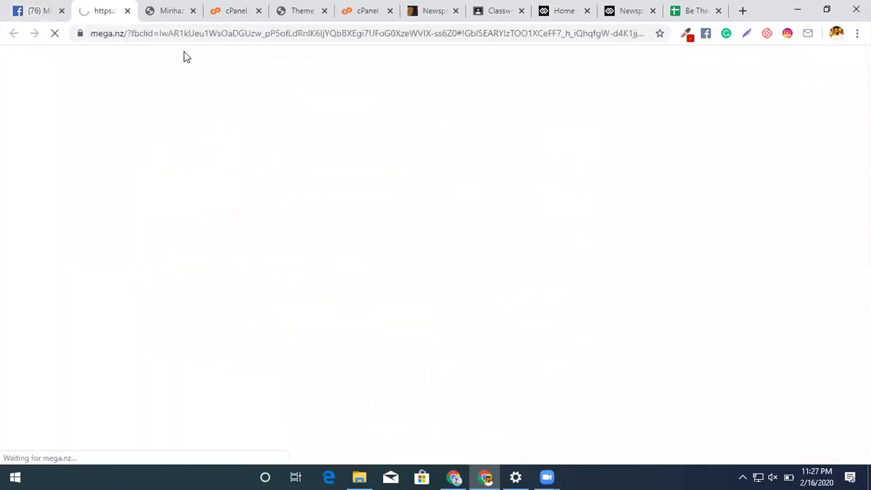
{"action": "left_click", "coordinate": [161, 38]}
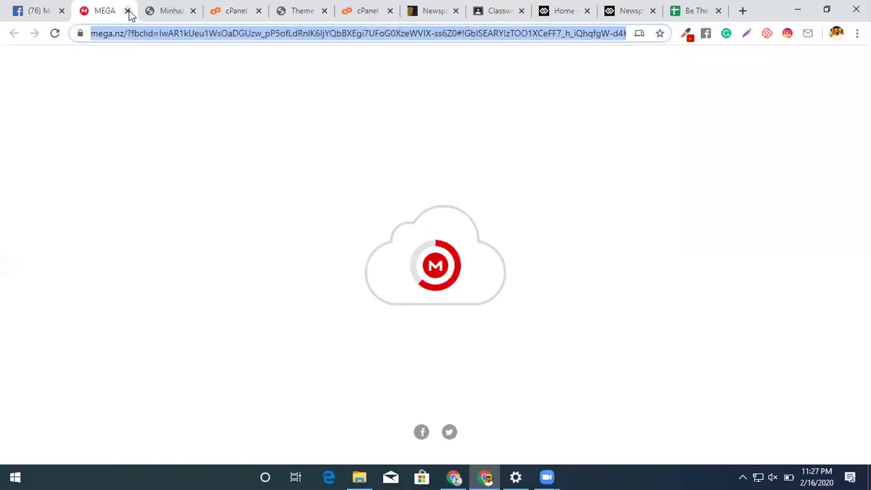
{"action": "left_click", "coordinate": [128, 11]}
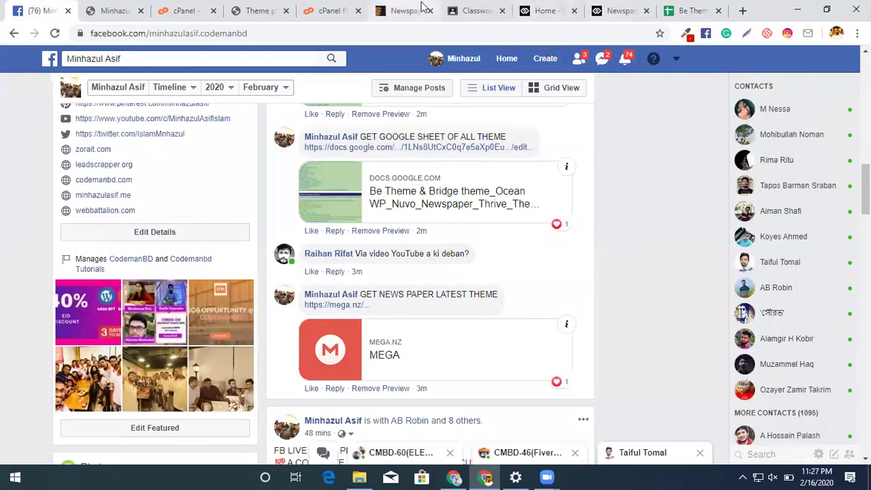
{"action": "left_click", "coordinate": [476, 11]}
- Create a new material titled 'GET LATEST NEWSPAPER - 10.2 THEME' with the copied MEGA link attached
{"action": "left_click", "coordinate": [292, 138]}
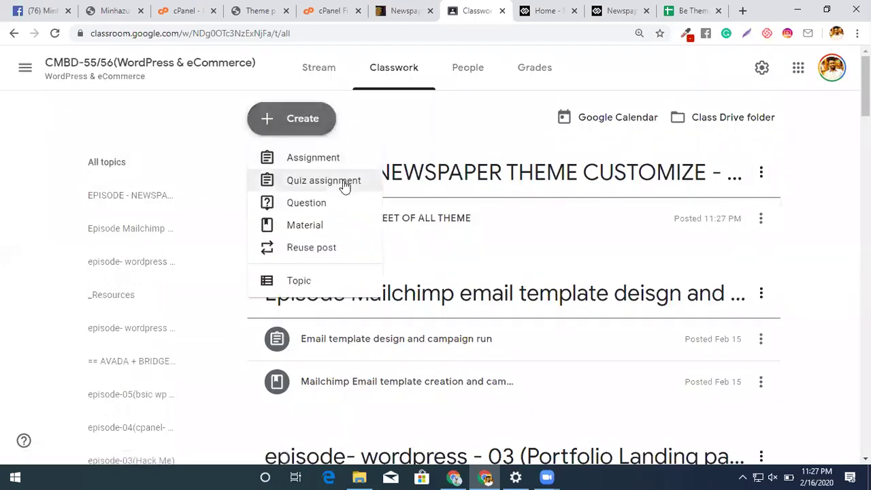
{"action": "left_click", "coordinate": [303, 223]}
{"action": "type", "text": "GET LATEST NEWSPAPER - 10.2 THEME"}
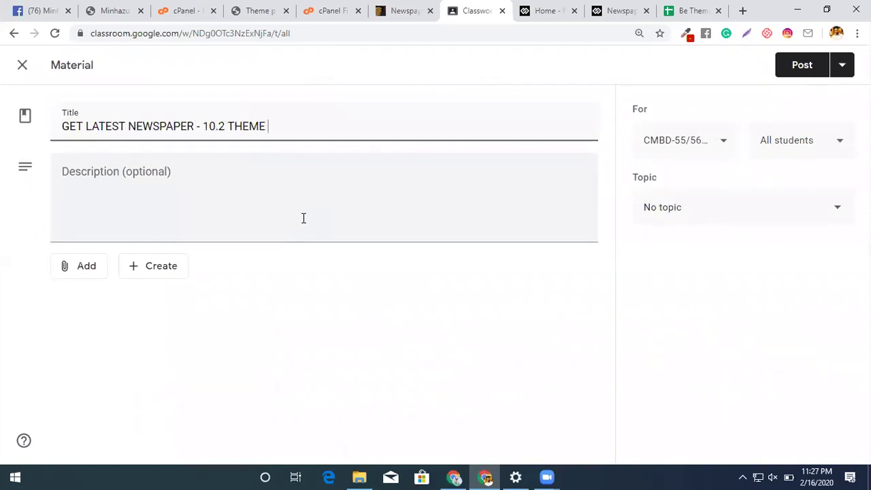
{"action": "left_click", "coordinate": [88, 272]}
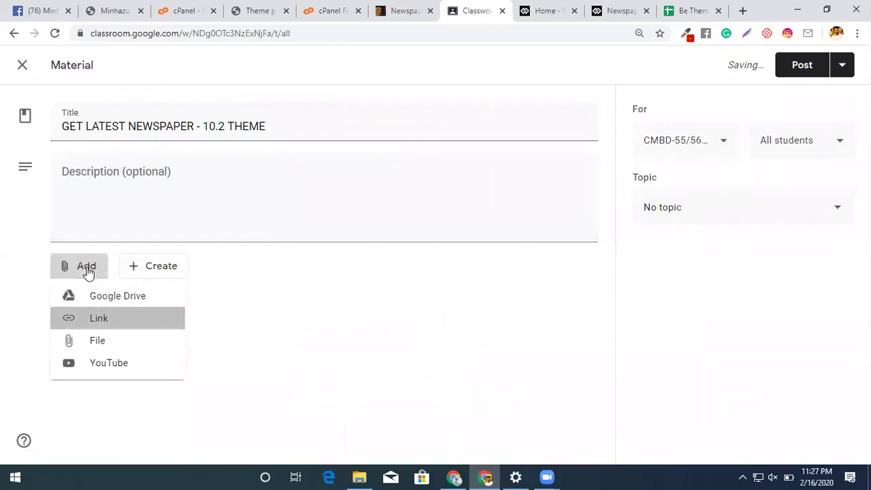
{"action": "key", "text": "Return"}
{"action": "key", "text": "ctrl+v"}
{"action": "key", "text": "Return"}
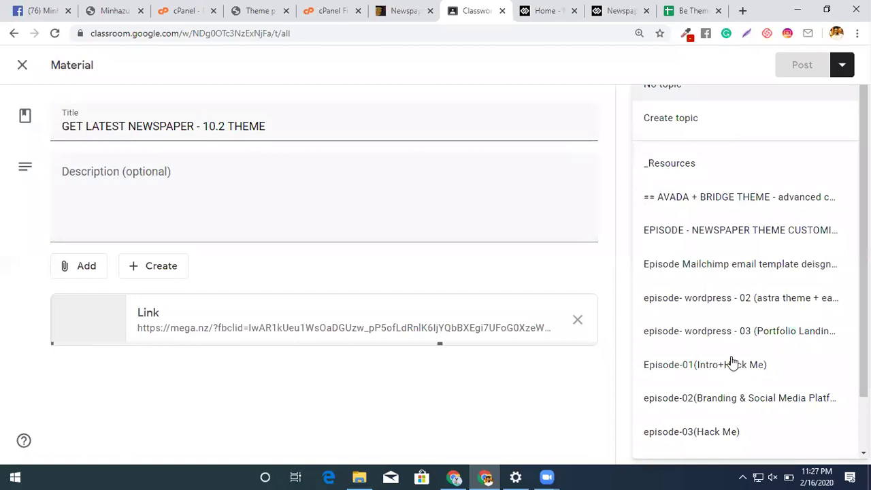
- Select a second class so the material goes to 2 classes, and post it
{"action": "left_click", "coordinate": [655, 140]}
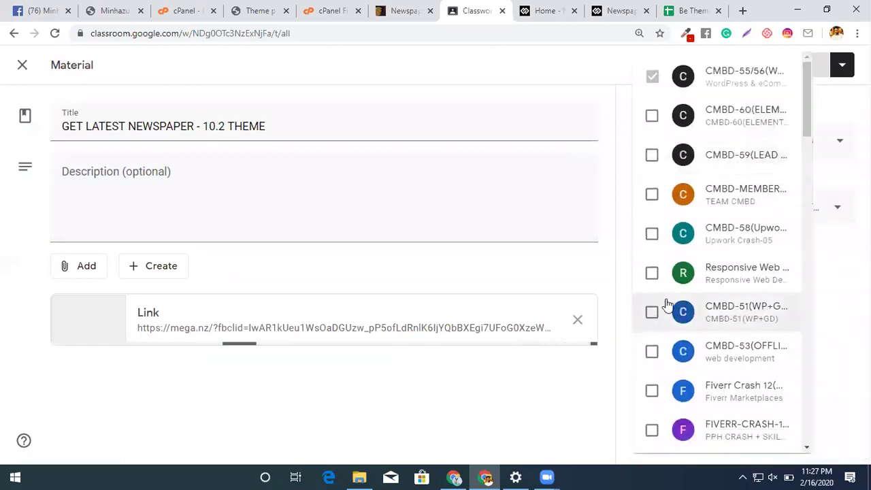
{"action": "scroll", "coordinate": [680, 340], "scroll_direction": "down", "scroll_amount": 3}
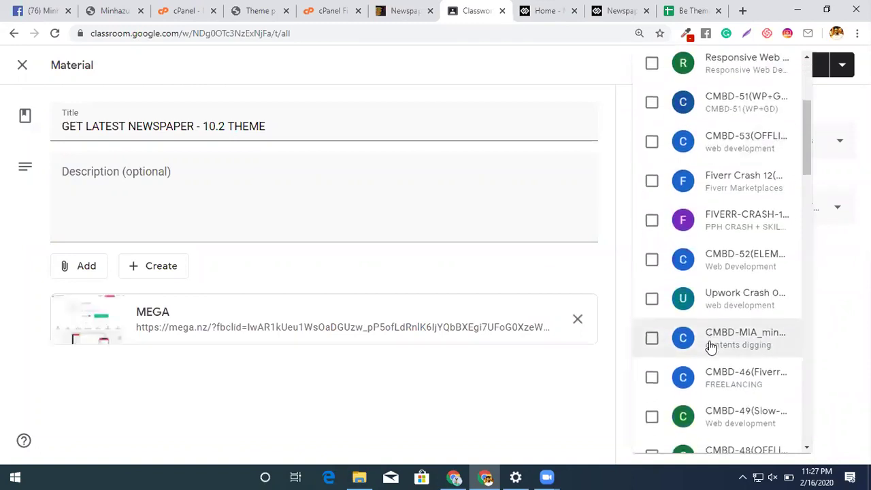
{"action": "scroll", "coordinate": [710, 347], "scroll_direction": "down", "scroll_amount": 2}
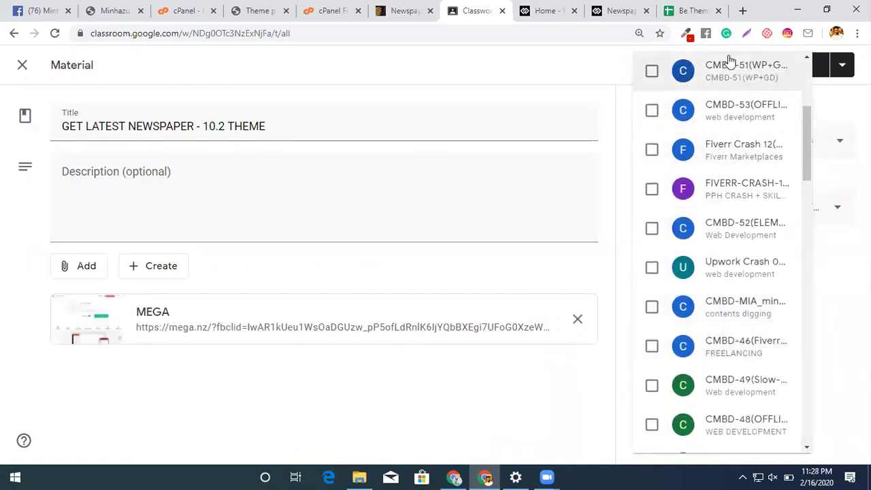
{"action": "left_click", "coordinate": [619, 71]}
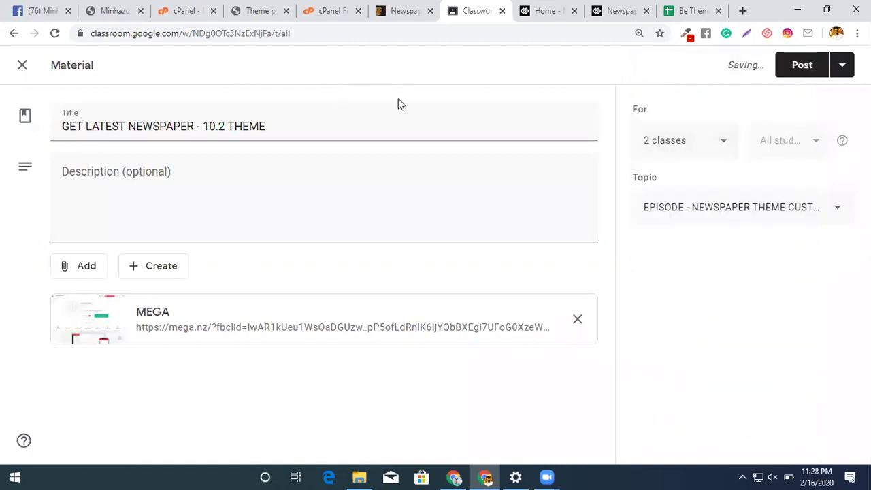
{"action": "left_click", "coordinate": [797, 63]}
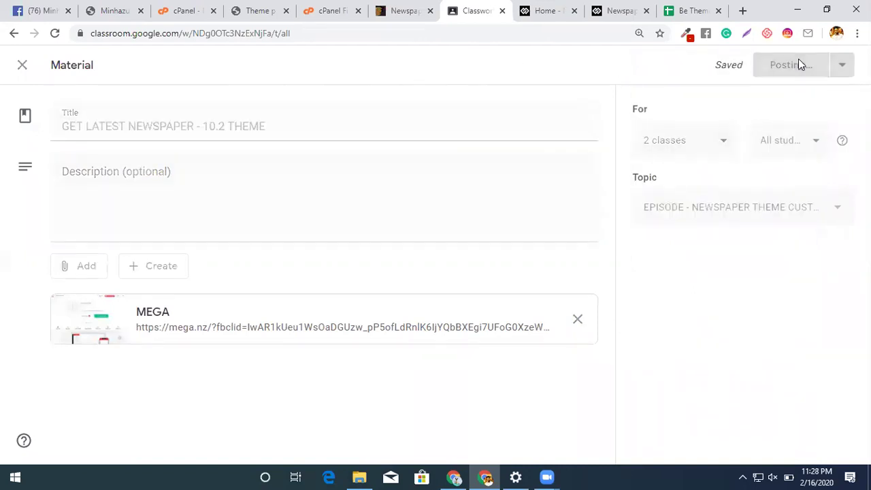
- Review the theme install and plugin install rows (steps 1 and 2) in the Google Sheets guide
{"action": "left_click", "coordinate": [182, 10]}
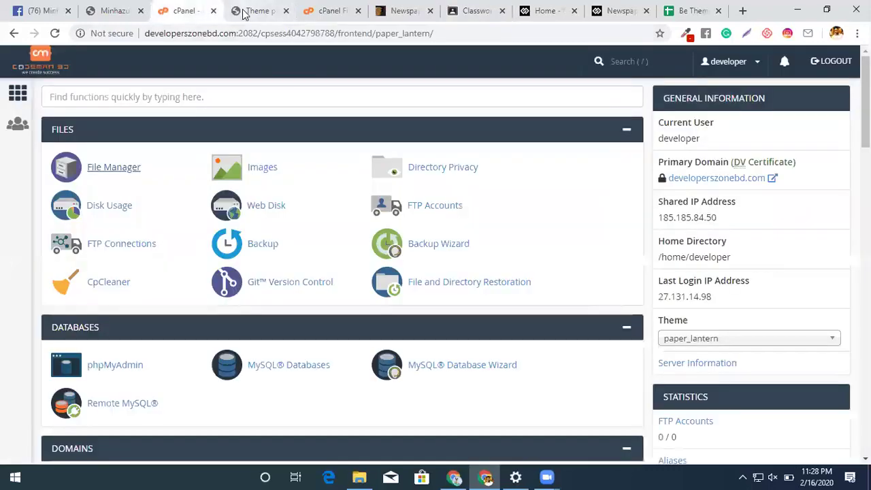
{"action": "left_click", "coordinate": [253, 10]}
{"action": "left_click", "coordinate": [670, 10]}
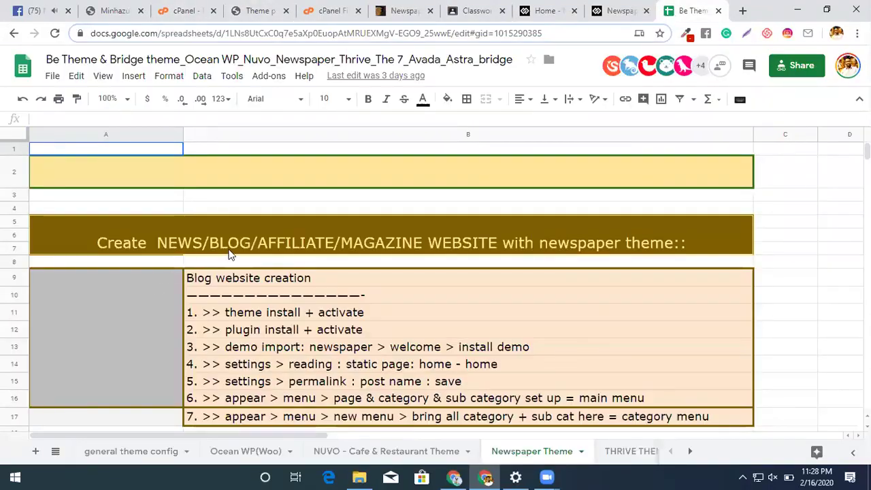
{"action": "left_click", "coordinate": [239, 294]}
{"action": "left_click", "coordinate": [273, 329]}
{"action": "left_click", "coordinate": [279, 317]}
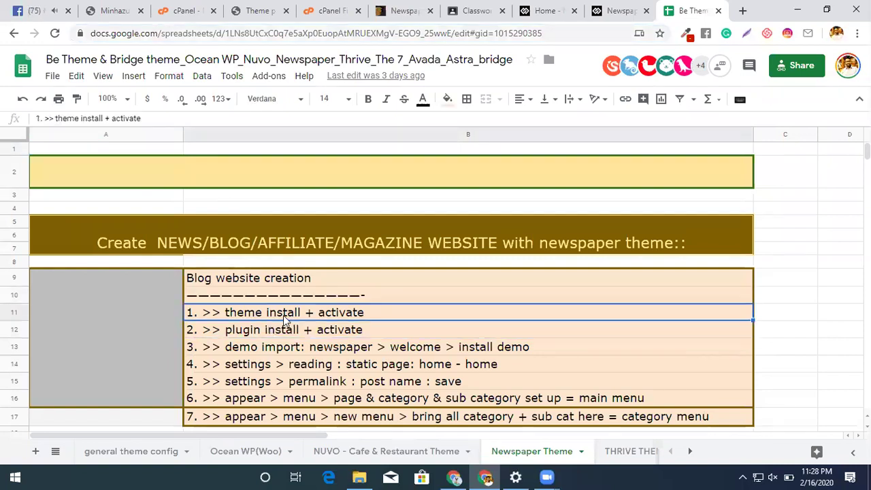
{"action": "left_click", "coordinate": [258, 332]}
- Load the Newspaper theme's premium plugins page in WordPress, then return to the guide
{"action": "left_click", "coordinate": [258, 10]}
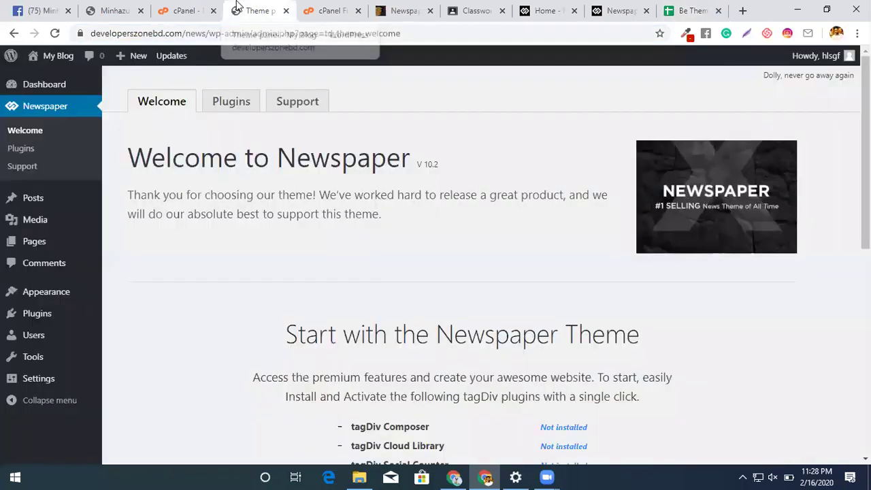
{"action": "left_click", "coordinate": [226, 105]}
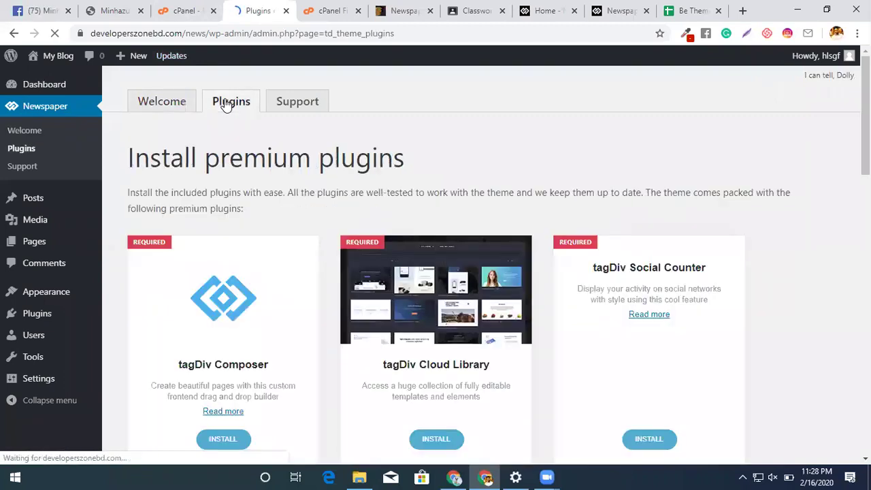
{"action": "left_click", "coordinate": [668, 12]}
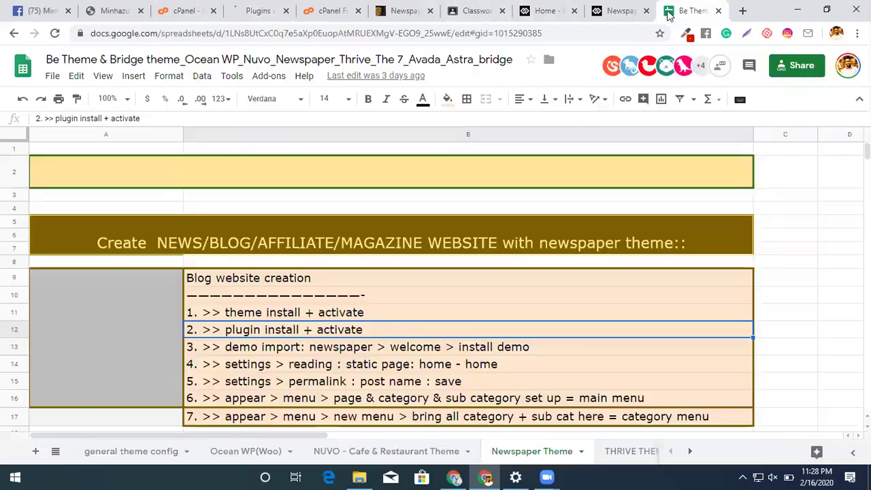
- Insert 'WP DASHBOARD > NEWSPAPER >' before 'plugin' in cell B12
{"action": "double_click", "coordinate": [226, 331]}
{"action": "type", "text": "NEWSPAPER >"}
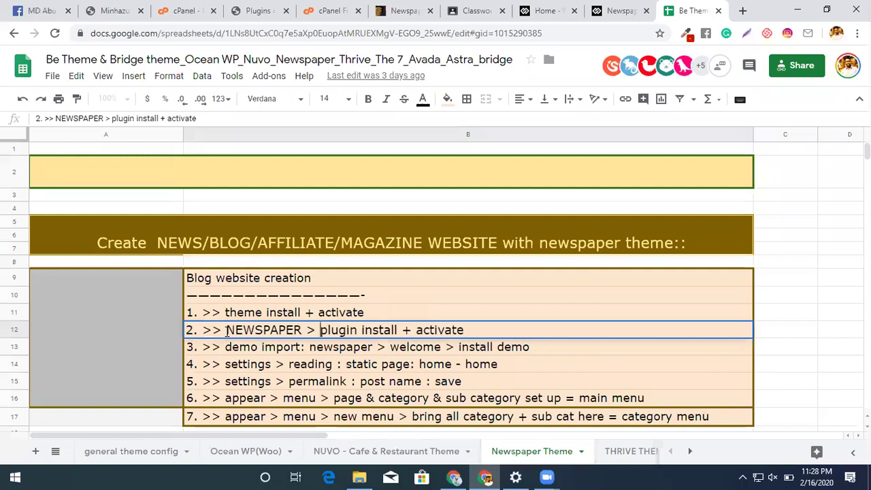
{"action": "left_click", "coordinate": [228, 330]}
{"action": "type", "text": "WP DA"}
{"action": "type", "text": "SHBOARD >"}
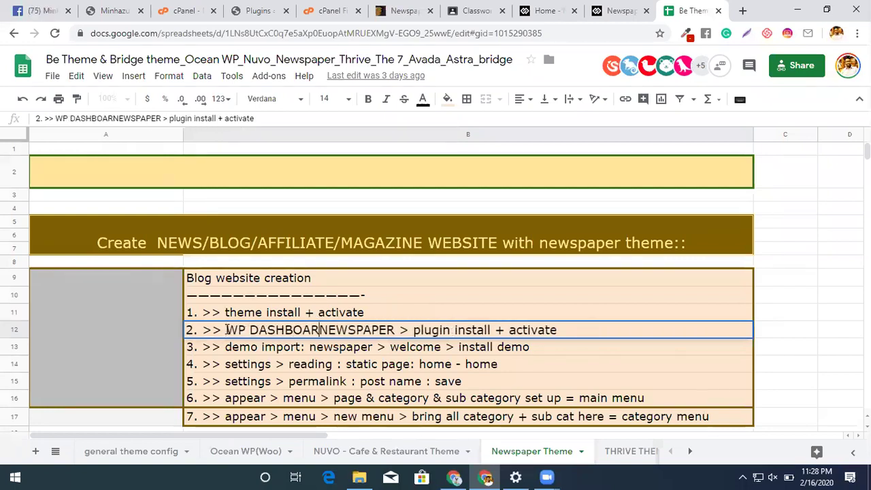
{"action": "left_click", "coordinate": [371, 314]}
- Add 'THEME' after NEWSPAPER and a '>' before 'install' in B12
{"action": "left_click", "coordinate": [398, 330]}
{"action": "double_click", "coordinate": [399, 329]}
{"action": "left_click", "coordinate": [400, 329]}
{"action": "left_click", "coordinate": [421, 329]}
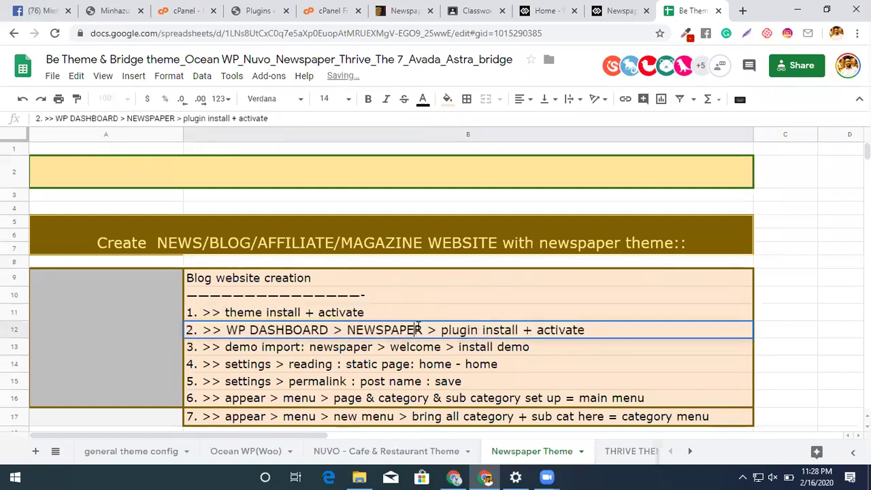
{"action": "type", "text": "THEME PANEL"}
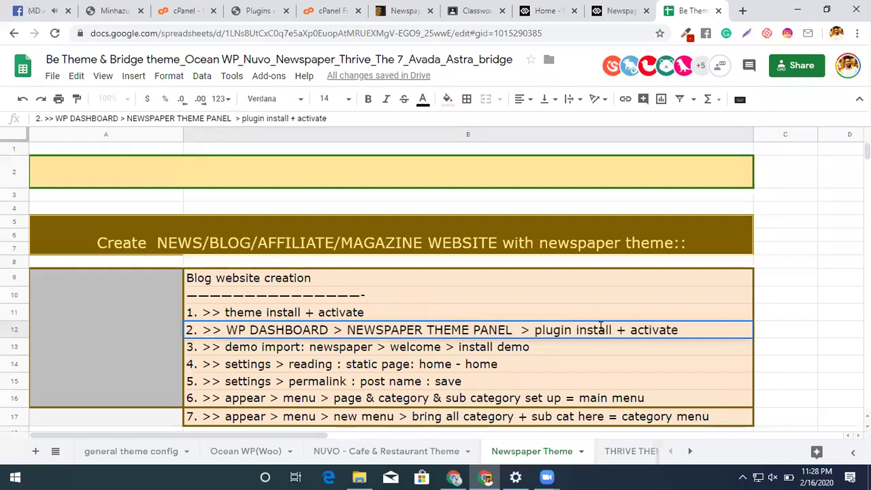
{"action": "double_click", "coordinate": [601, 325]}
{"action": "double_click", "coordinate": [600, 325]}
{"action": "key", "text": "Left"}
{"action": "type", "text": ">"}
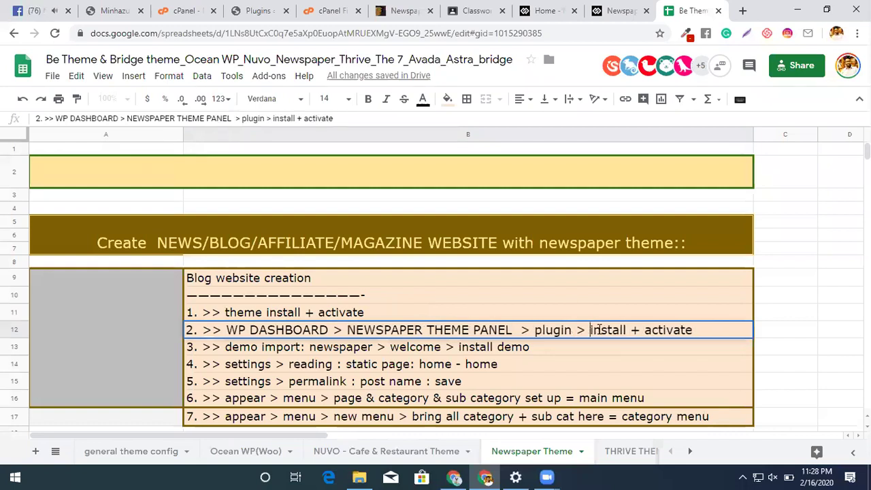
{"action": "left_click", "coordinate": [116, 10]}
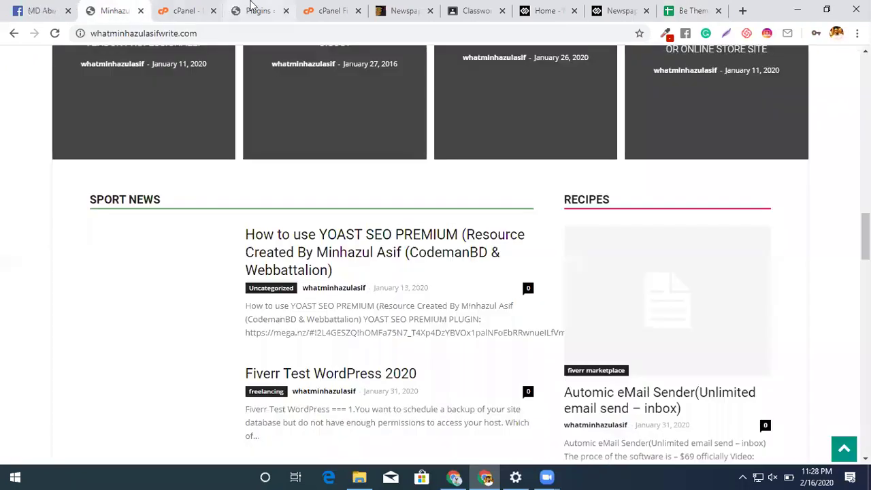
- Install the tagDiv Composer and tagDiv Cloud Library plugins from the Newspaper panel
{"action": "left_click", "coordinate": [250, 11]}
{"action": "scroll", "coordinate": [341, 283], "scroll_direction": "down", "scroll_amount": 2}
{"action": "scroll", "coordinate": [342, 290], "scroll_direction": "down", "scroll_amount": 1}
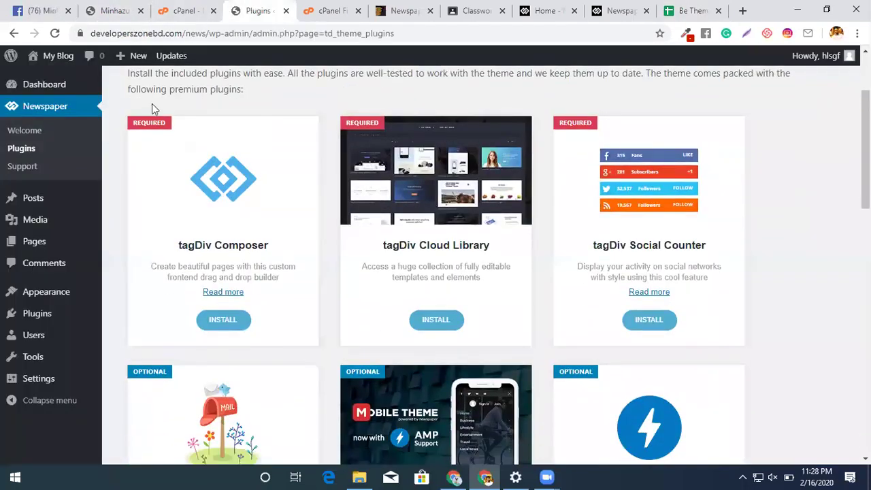
{"action": "left_click", "coordinate": [229, 322]}
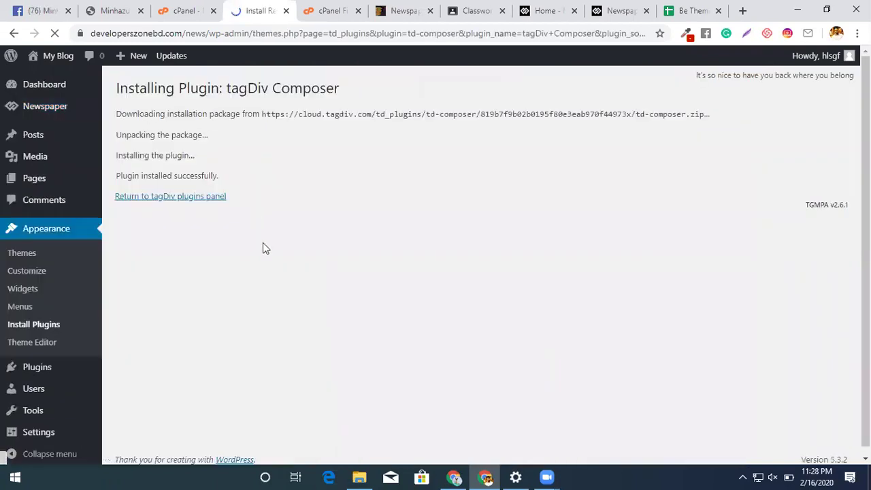
{"action": "left_click", "coordinate": [173, 198]}
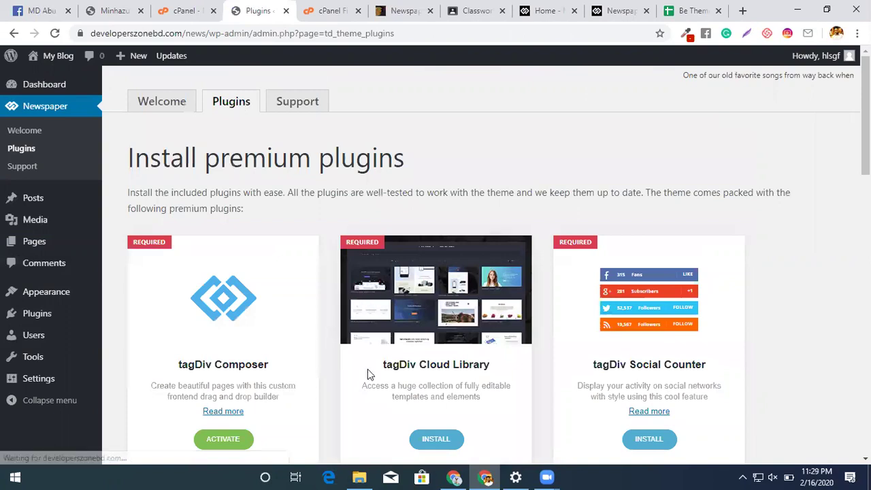
{"action": "scroll", "coordinate": [368, 371], "scroll_direction": "down", "scroll_amount": 2}
{"action": "scroll", "coordinate": [367, 369], "scroll_direction": "down", "scroll_amount": 2}
{"action": "left_click", "coordinate": [429, 242]}
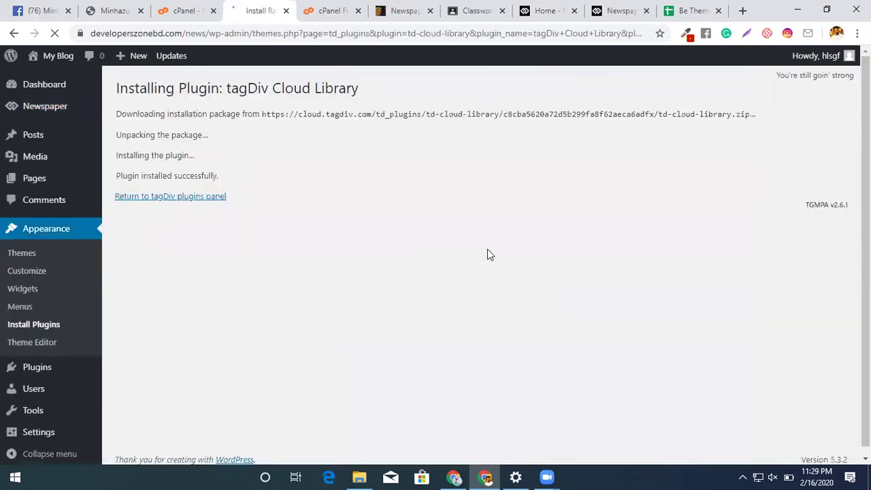
{"action": "left_click", "coordinate": [187, 198]}
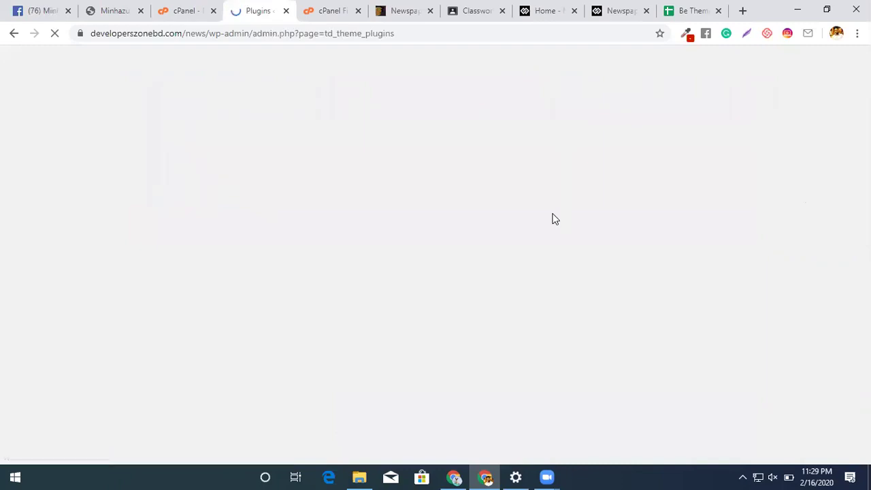
- Install the tagDiv Social Counter plugin and return to the plugins panel
{"action": "scroll", "coordinate": [552, 218], "scroll_direction": "down", "scroll_amount": 2}
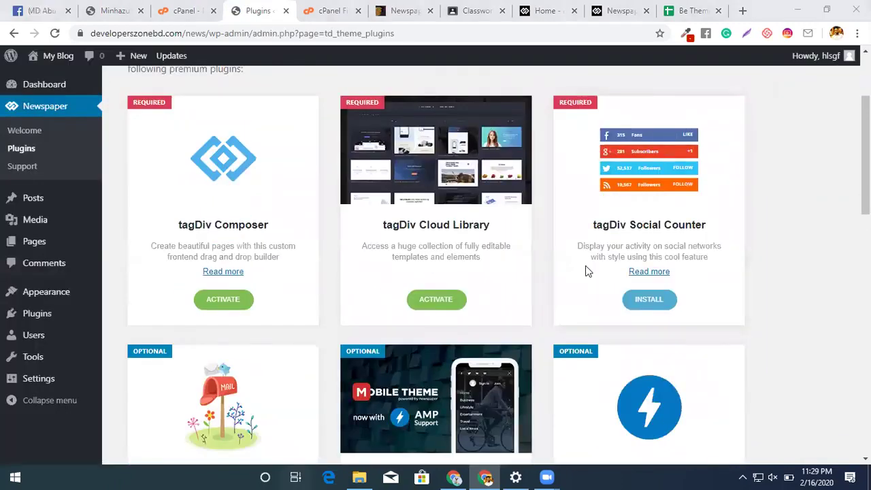
{"action": "key", "text": "super+Tab"}
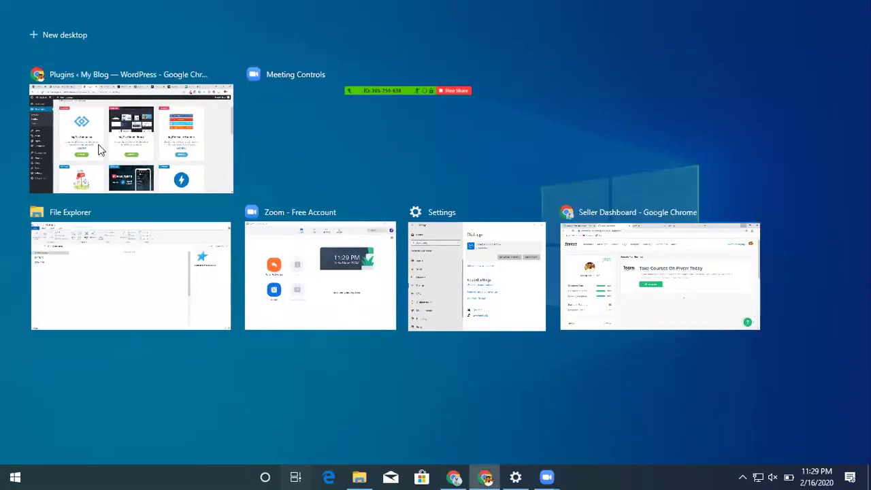
{"action": "left_click", "coordinate": [99, 149]}
{"action": "left_click", "coordinate": [647, 302]}
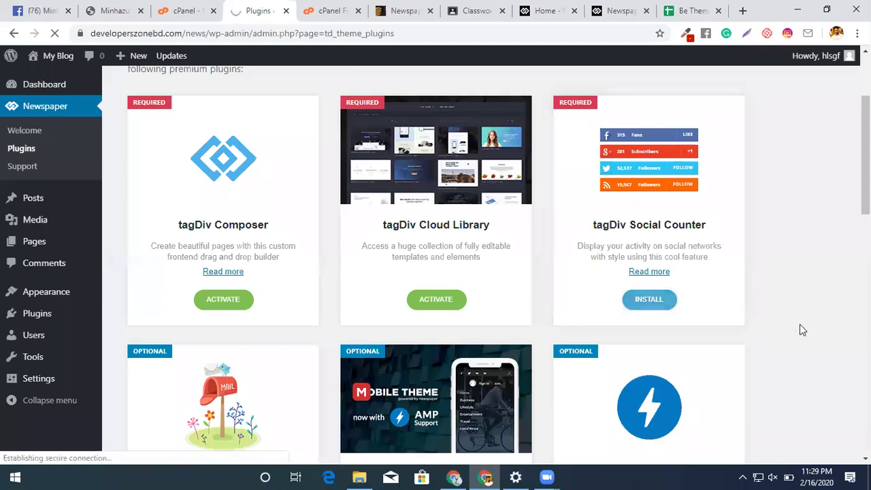
{"action": "scroll", "coordinate": [799, 324], "scroll_direction": "down", "scroll_amount": 1}
{"action": "scroll", "coordinate": [800, 325], "scroll_direction": "down", "scroll_amount": 2}
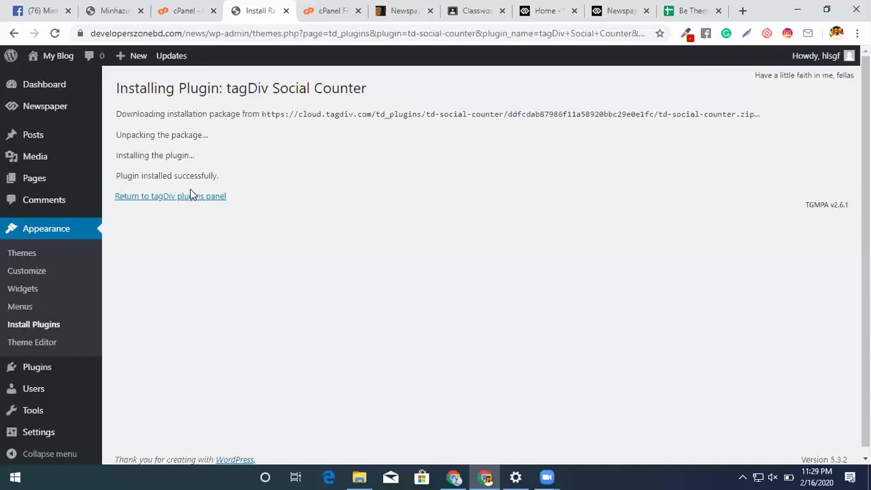
{"action": "left_click", "coordinate": [181, 197]}
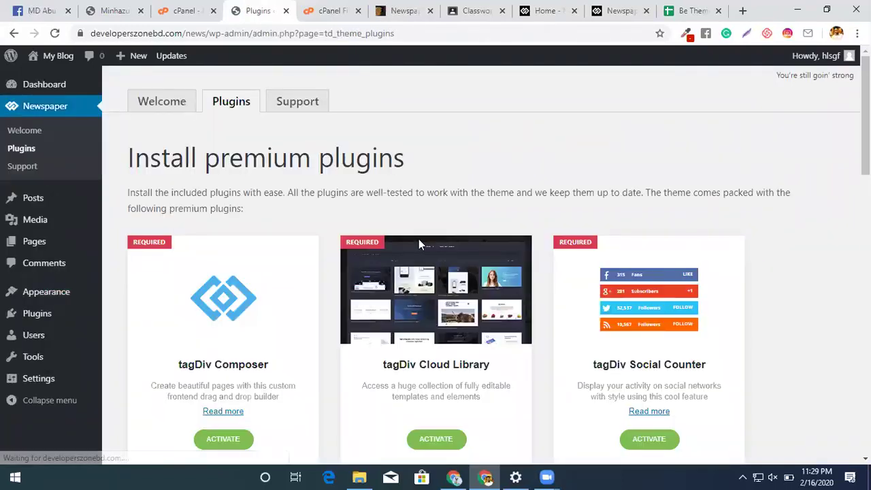
- Install the tagDiv Newsletter and tagDiv Standard Pack plugins
{"action": "scroll", "coordinate": [665, 191], "scroll_direction": "down", "scroll_amount": 5}
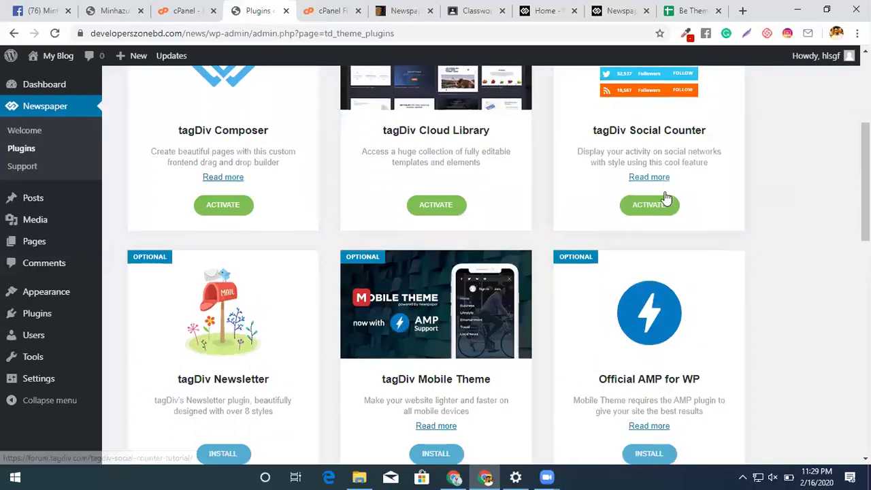
{"action": "left_click", "coordinate": [216, 338]}
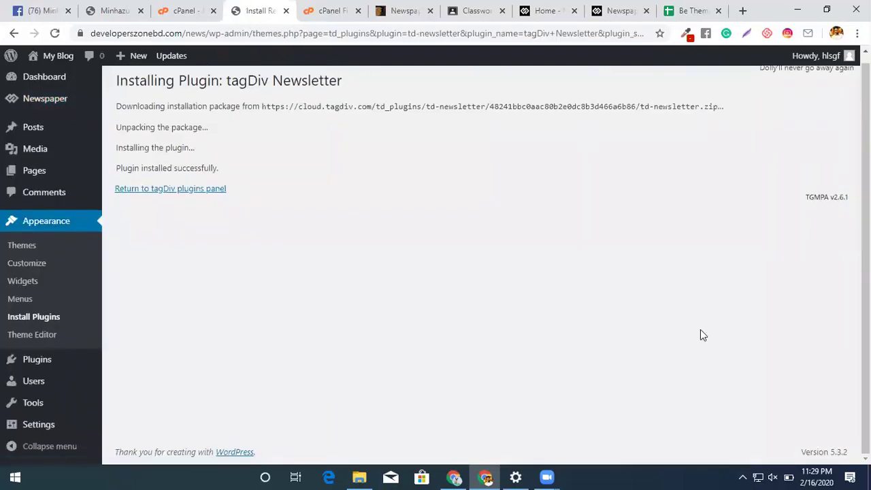
{"action": "left_click", "coordinate": [211, 190]}
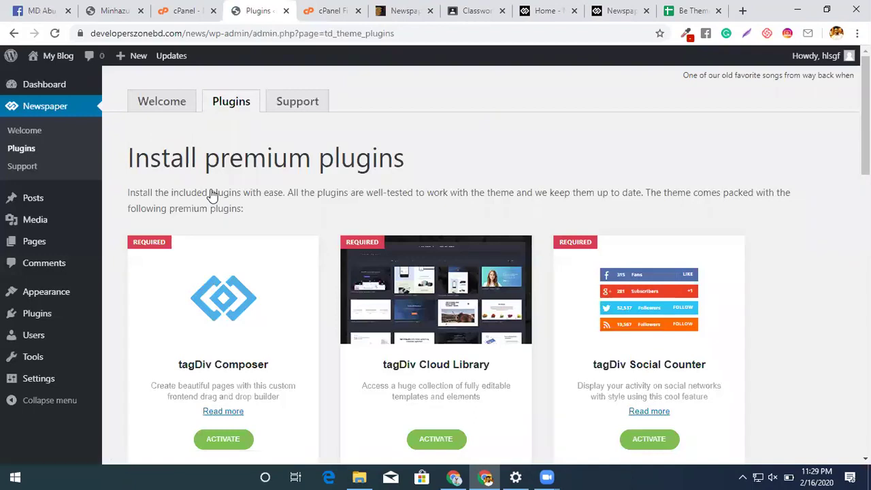
{"action": "scroll", "coordinate": [653, 224], "scroll_direction": "down", "scroll_amount": 5}
{"action": "scroll", "coordinate": [534, 286], "scroll_direction": "down", "scroll_amount": 3}
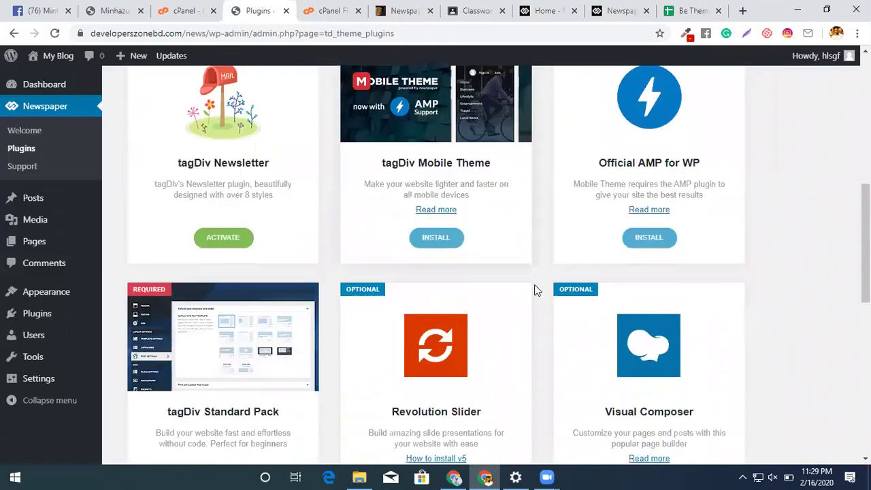
{"action": "scroll", "coordinate": [534, 291], "scroll_direction": "down", "scroll_amount": 3}
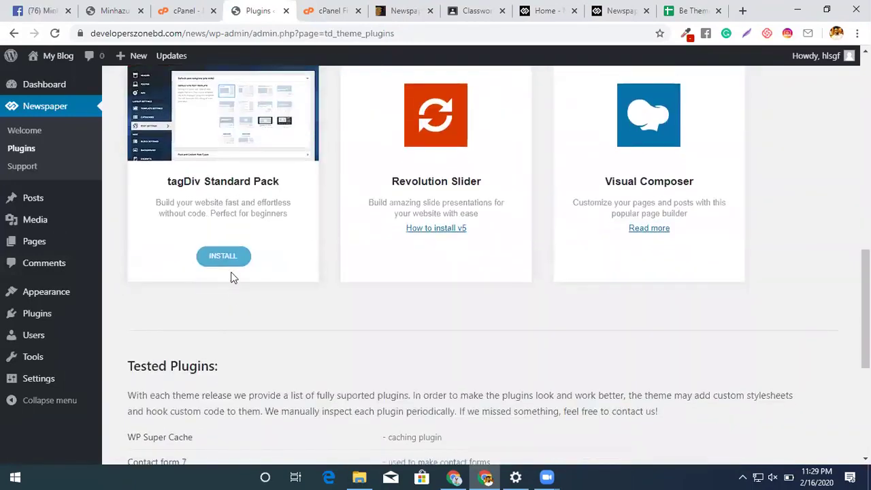
{"action": "left_click", "coordinate": [230, 265]}
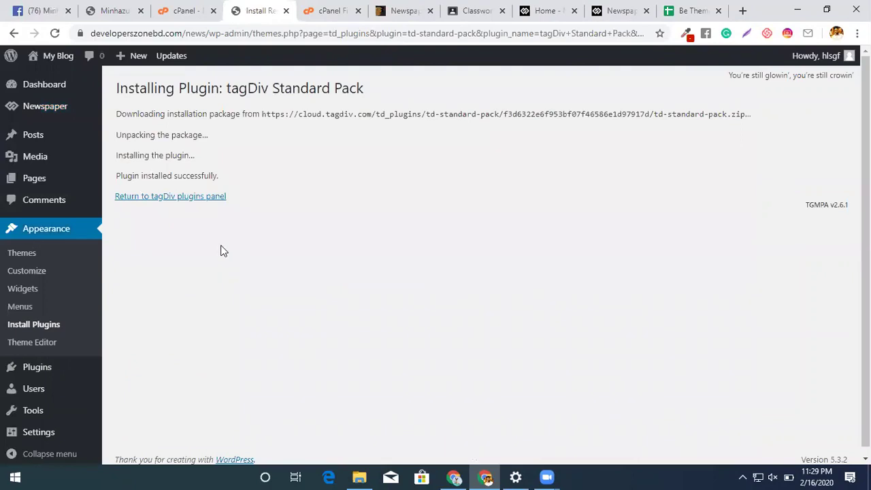
{"action": "scroll", "coordinate": [48, 272], "scroll_direction": "down", "scroll_amount": 1}
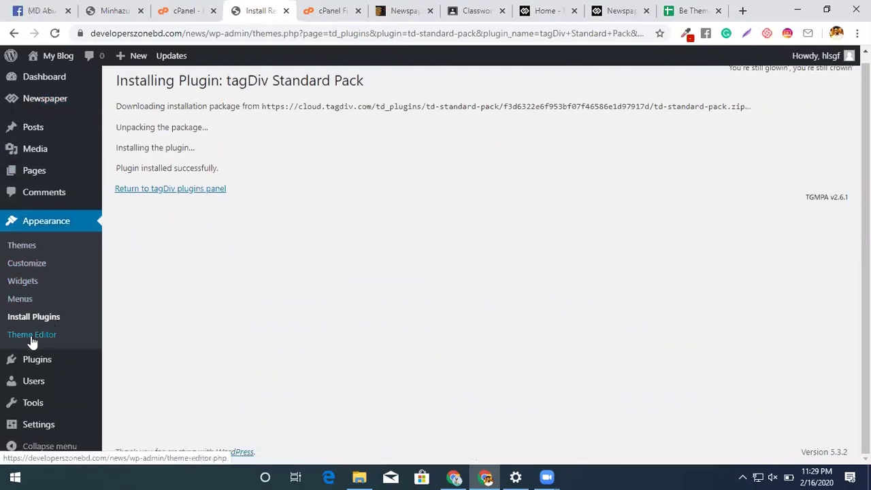
- Filter Installed Plugins to Inactive, select all, and apply the Activate bulk action
{"action": "left_click", "coordinate": [62, 364]}
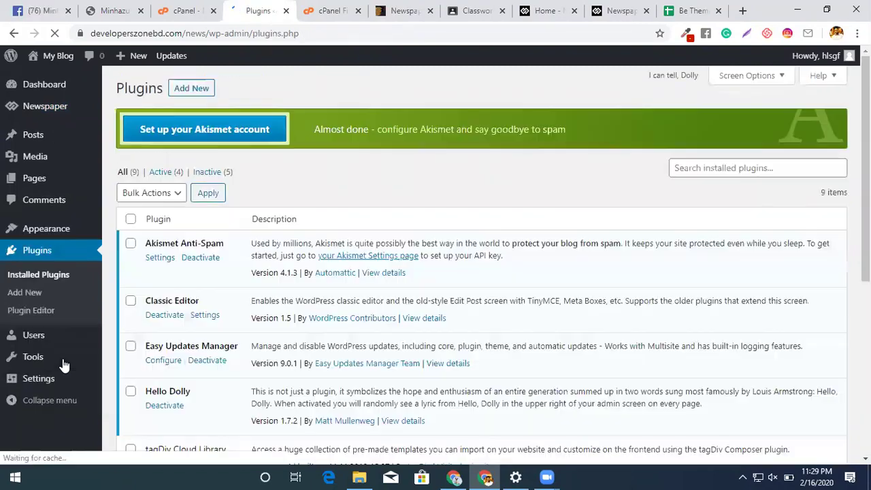
{"action": "left_click", "coordinate": [195, 176]}
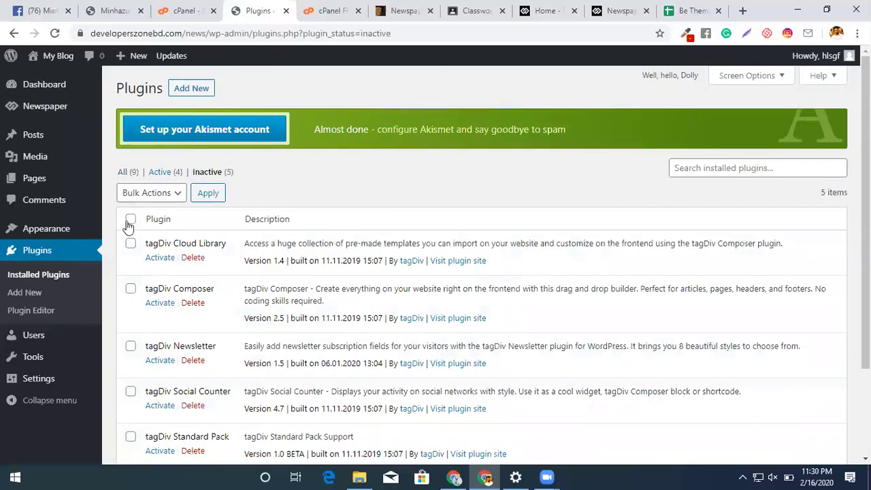
{"action": "left_click", "coordinate": [130, 219]}
{"action": "left_click", "coordinate": [145, 195]}
{"action": "left_click", "coordinate": [172, 234]}
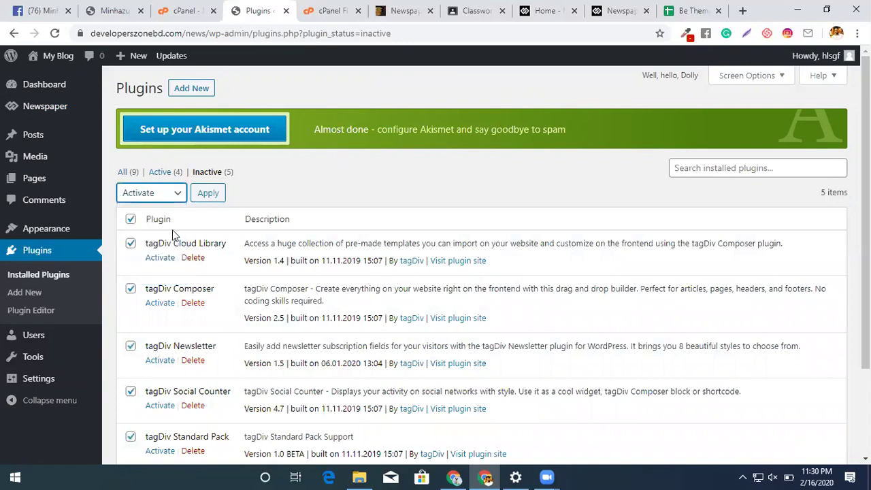
{"action": "left_click", "coordinate": [204, 193]}
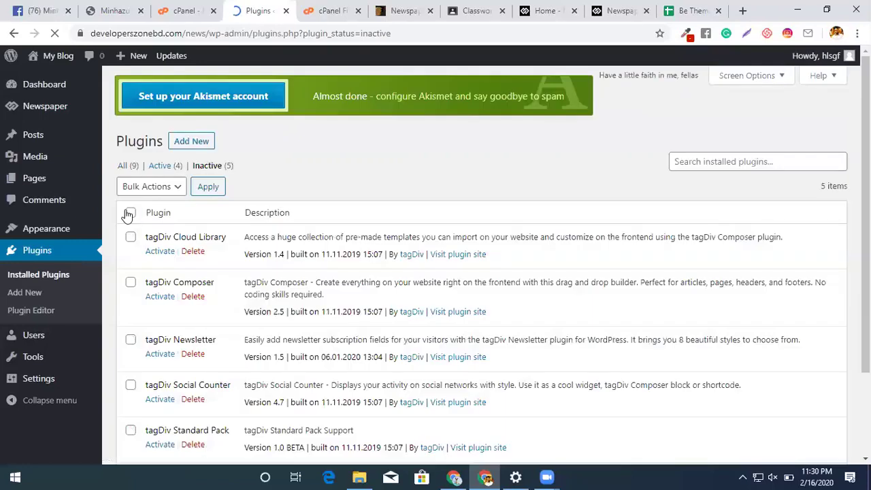
- Reselect all five inactive tagDiv plugins and resubmit Activate as the bulk action
{"action": "left_click", "coordinate": [130, 213]}
{"action": "left_click", "coordinate": [146, 193]}
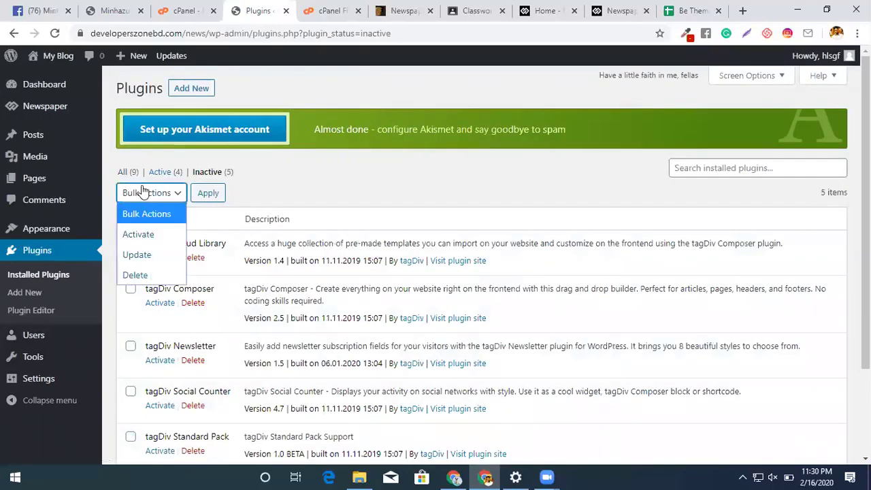
{"action": "left_click", "coordinate": [279, 193]}
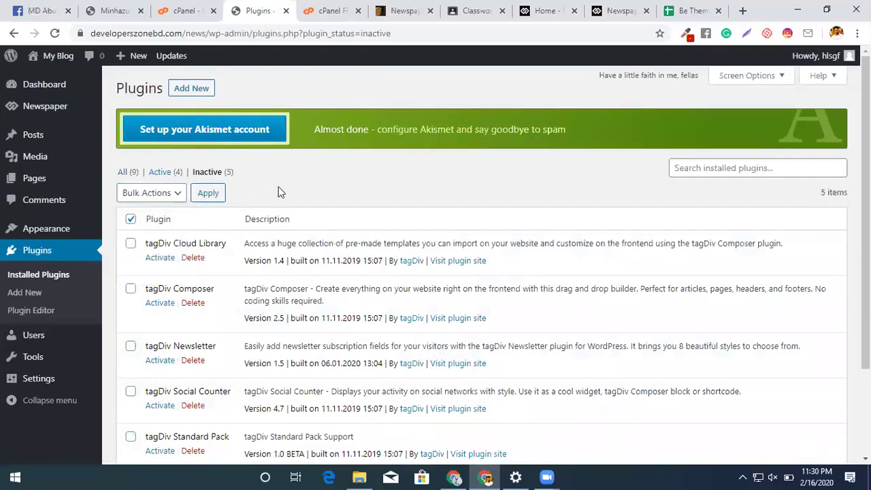
{"action": "left_click", "coordinate": [130, 219]}
{"action": "left_click", "coordinate": [147, 194]}
{"action": "left_click", "coordinate": [136, 232]}
{"action": "left_click", "coordinate": [203, 196]}
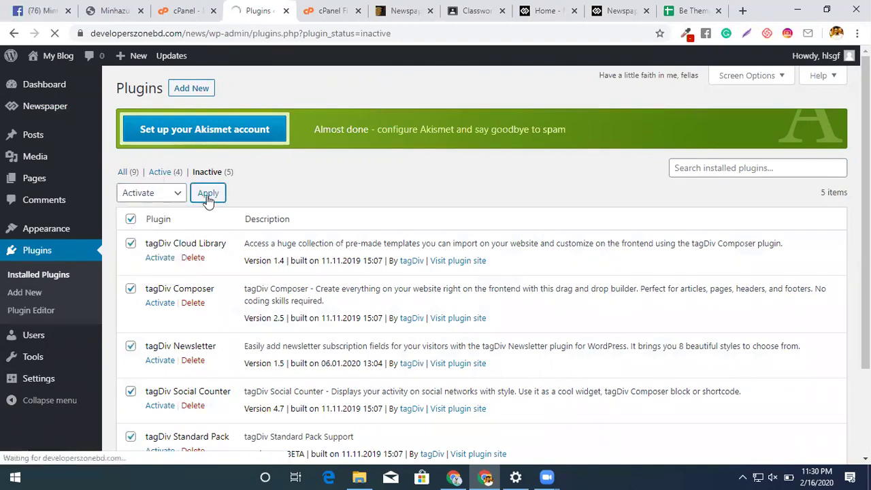
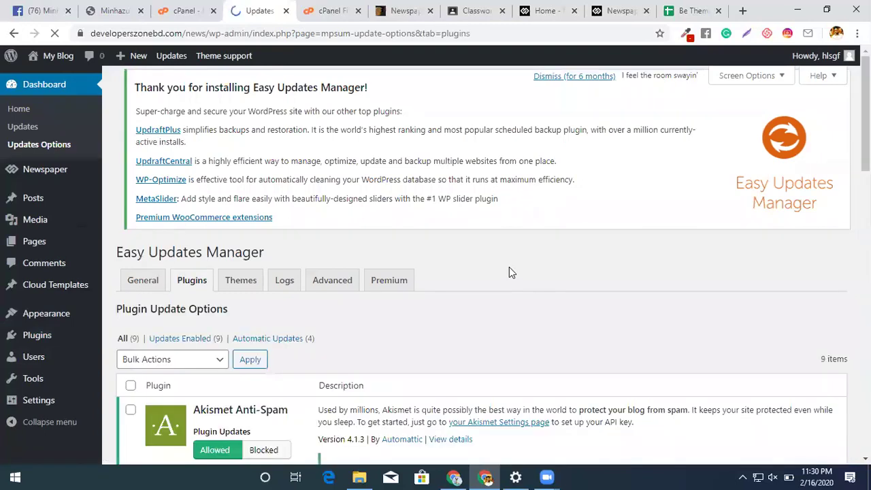
- Select the five tagDiv plugins and apply Bulk Actions 'Plugin Updates Off' to them
{"action": "scroll", "coordinate": [219, 338], "scroll_direction": "down", "scroll_amount": 2}
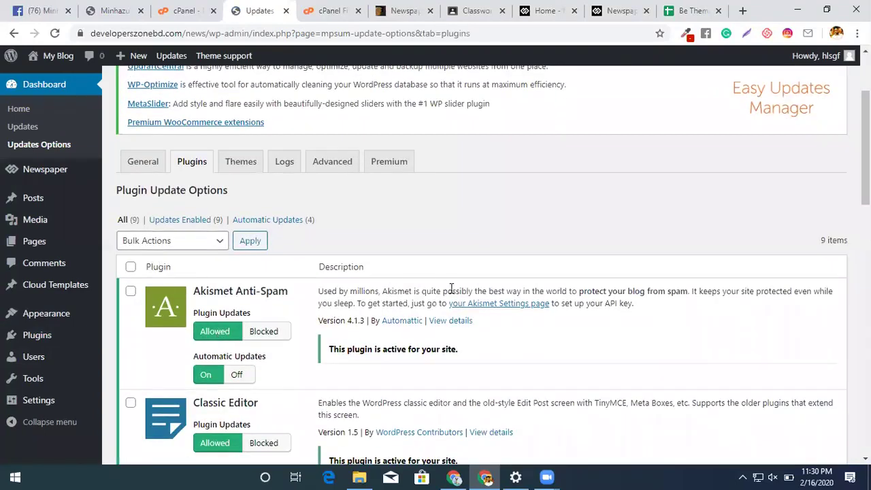
{"action": "scroll", "coordinate": [451, 288], "scroll_direction": "down", "scroll_amount": 10}
{"action": "scroll", "coordinate": [451, 285], "scroll_direction": "up", "scroll_amount": 2}
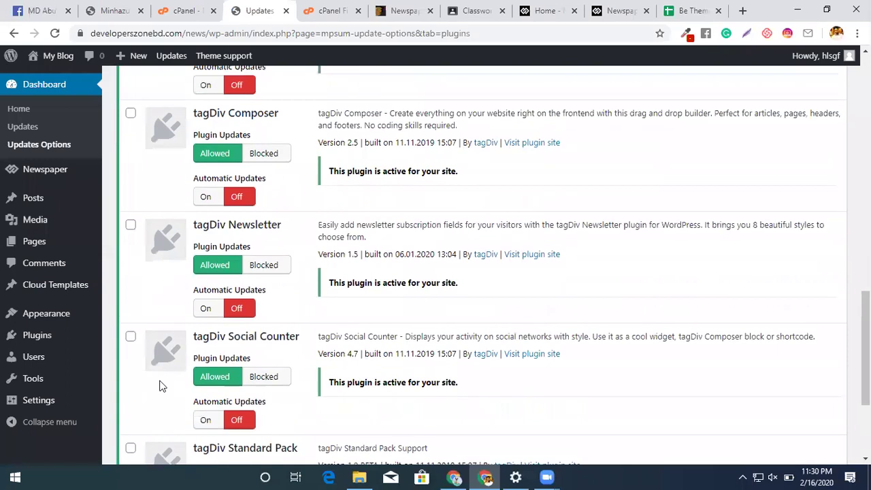
{"action": "left_click", "coordinate": [131, 448]}
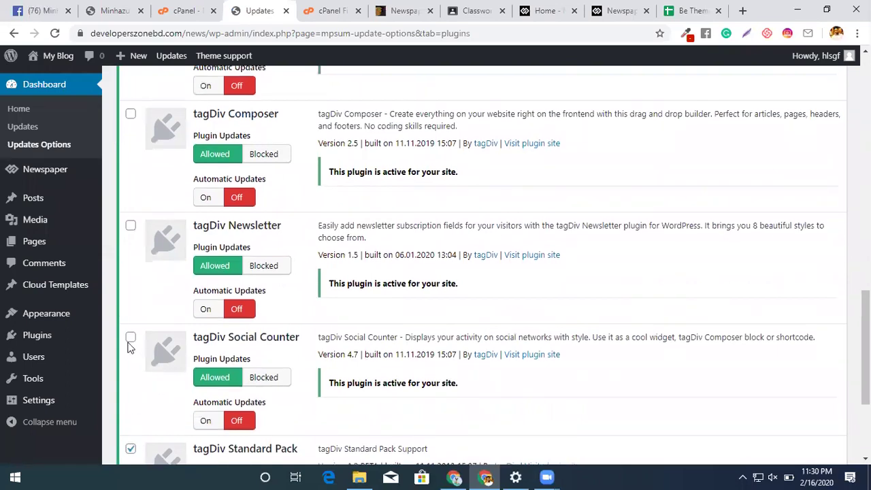
{"action": "left_click", "coordinate": [131, 338]}
{"action": "left_click", "coordinate": [131, 227]}
{"action": "left_click", "coordinate": [130, 114]}
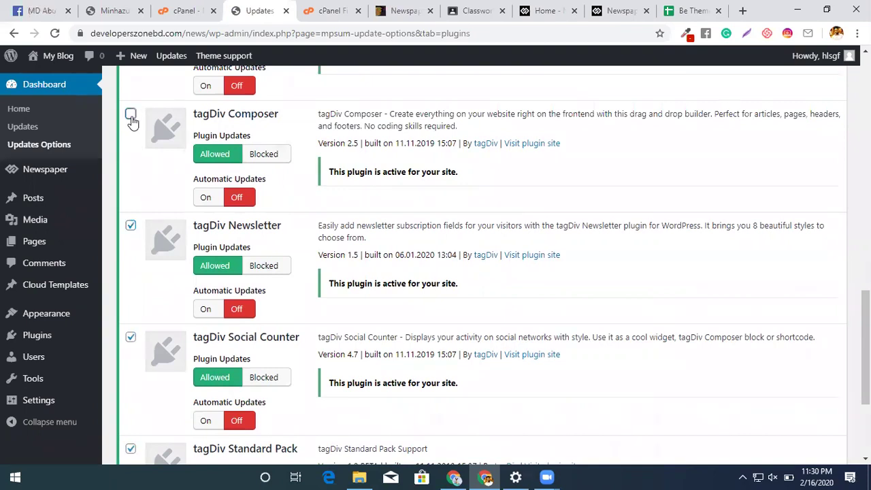
{"action": "scroll", "coordinate": [145, 219], "scroll_direction": "up", "scroll_amount": 2}
{"action": "left_click", "coordinate": [131, 148]}
{"action": "scroll", "coordinate": [192, 147], "scroll_direction": "up", "scroll_amount": 10}
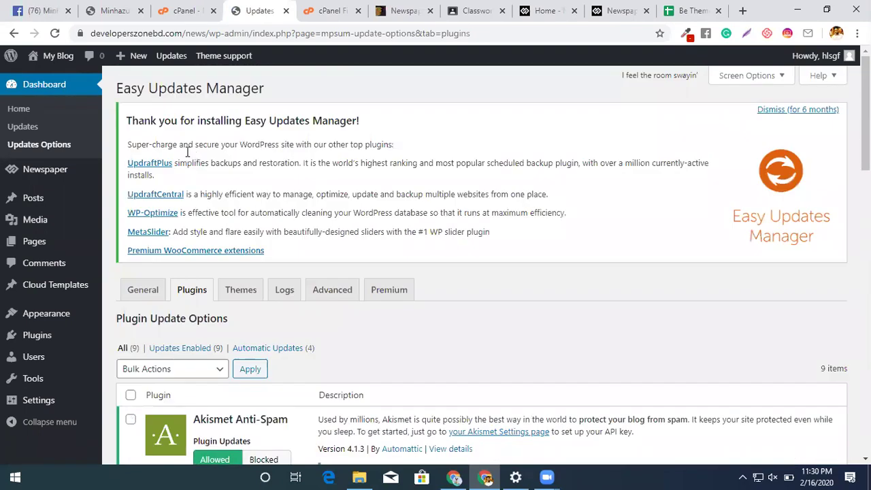
{"action": "left_click", "coordinate": [155, 371]}
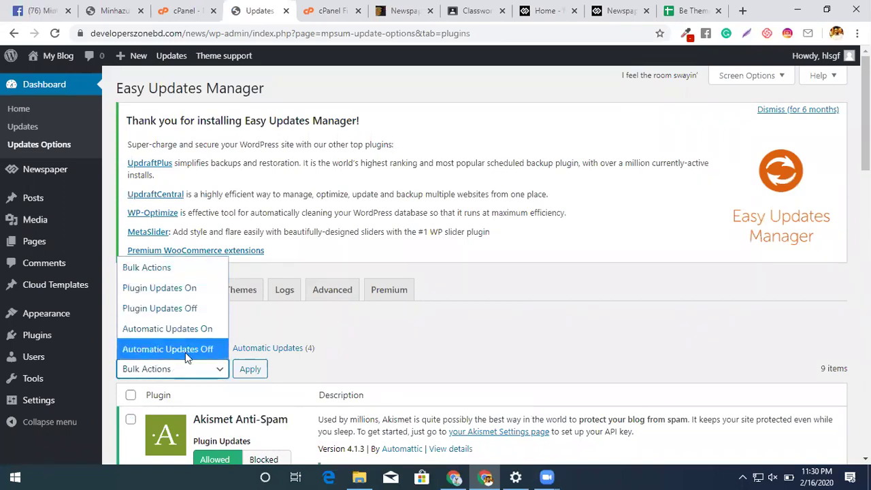
{"action": "left_click", "coordinate": [179, 309]}
{"action": "left_click", "coordinate": [245, 368]}
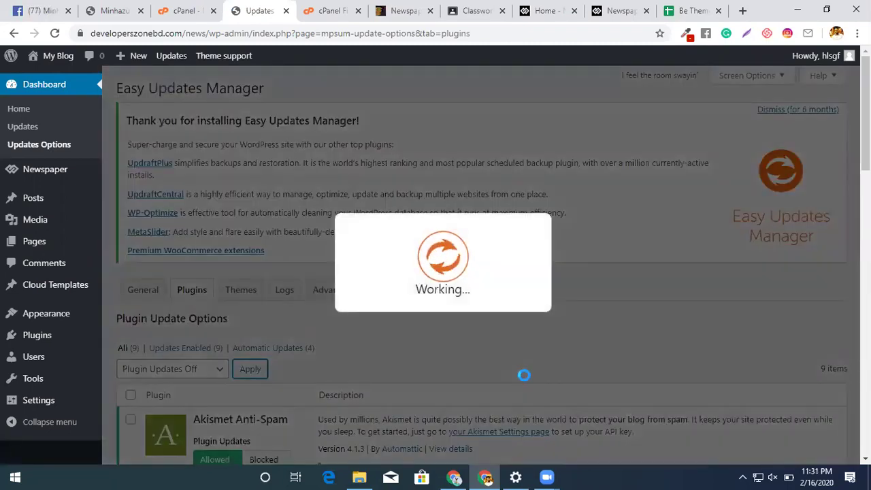
- Reselect the tagDiv plugins and apply 'Automatic Updates Off' to them
{"action": "scroll", "coordinate": [677, 307], "scroll_direction": "down", "scroll_amount": 15}
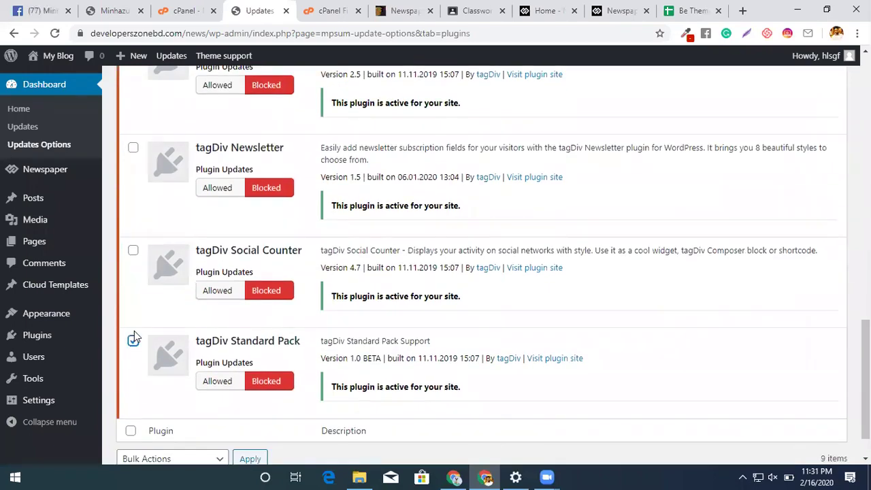
{"action": "left_click", "coordinate": [133, 251]}
{"action": "left_click", "coordinate": [133, 150]}
{"action": "scroll", "coordinate": [174, 102], "scroll_direction": "up", "scroll_amount": 3}
{"action": "left_click", "coordinate": [133, 272]}
{"action": "left_click", "coordinate": [132, 162]}
{"action": "scroll", "coordinate": [189, 340], "scroll_direction": "up", "scroll_amount": 12}
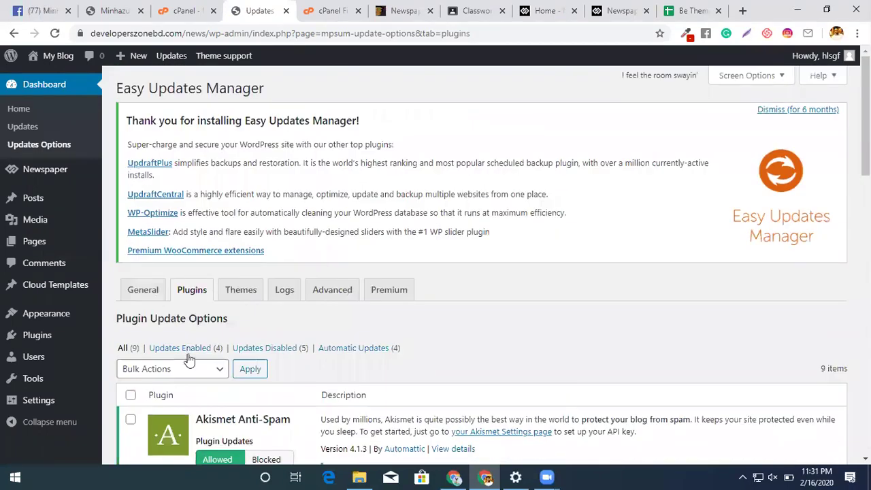
{"action": "left_click", "coordinate": [171, 369]}
{"action": "left_click", "coordinate": [181, 350]}
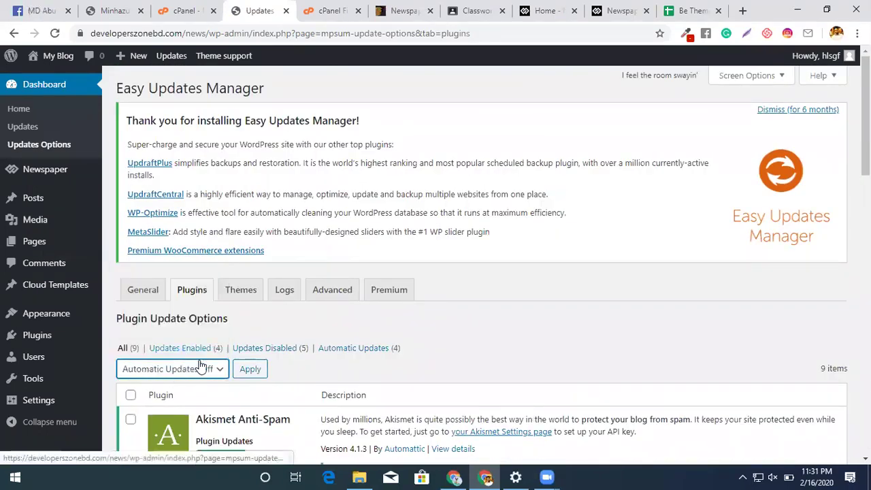
{"action": "left_click", "coordinate": [246, 370]}
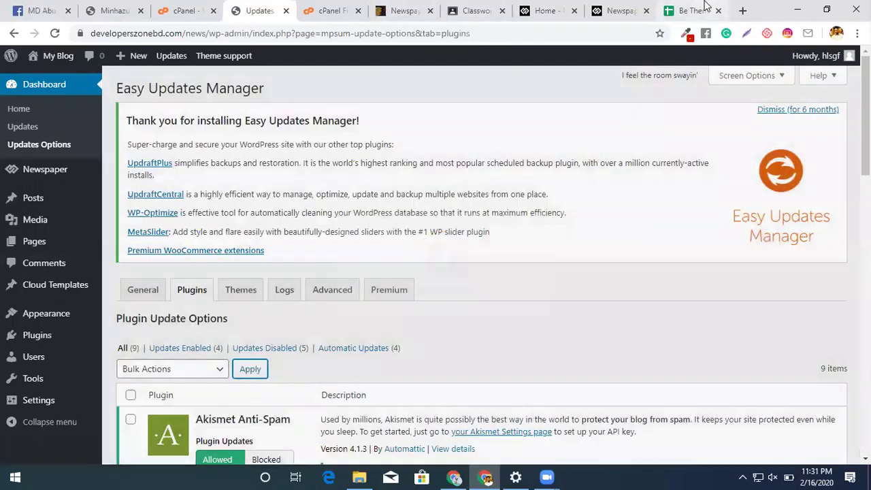
{"action": "left_click", "coordinate": [690, 10]}
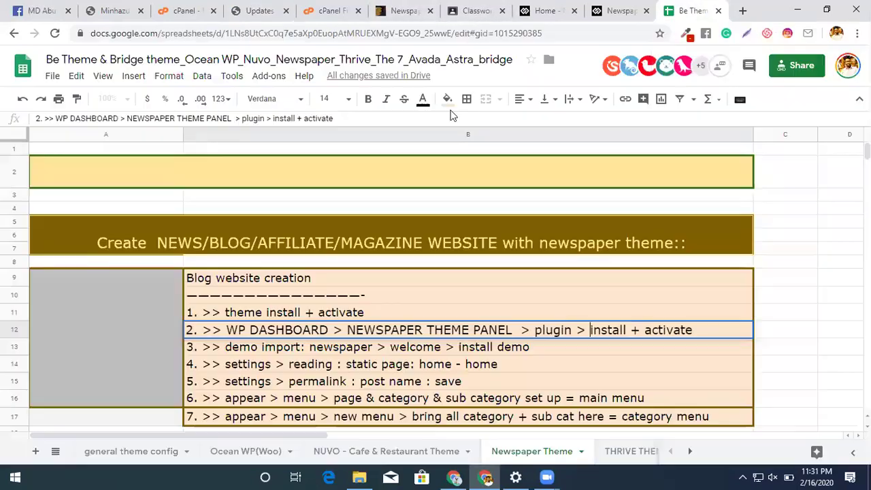
- Insert a row above step 3 and write the '** MUST DISABLE' plugin and theme updates note in B13
{"action": "left_click", "coordinate": [238, 352]}
{"action": "right_click", "coordinate": [10, 347]}
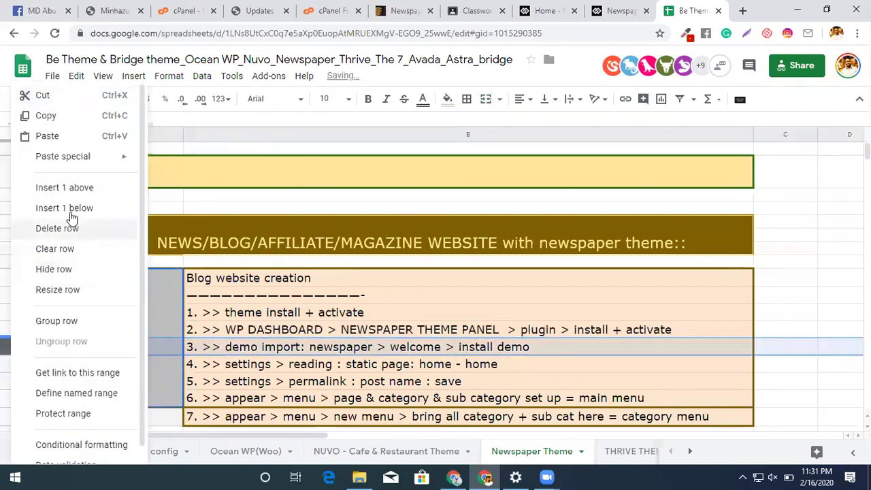
{"action": "left_click", "coordinate": [86, 187]}
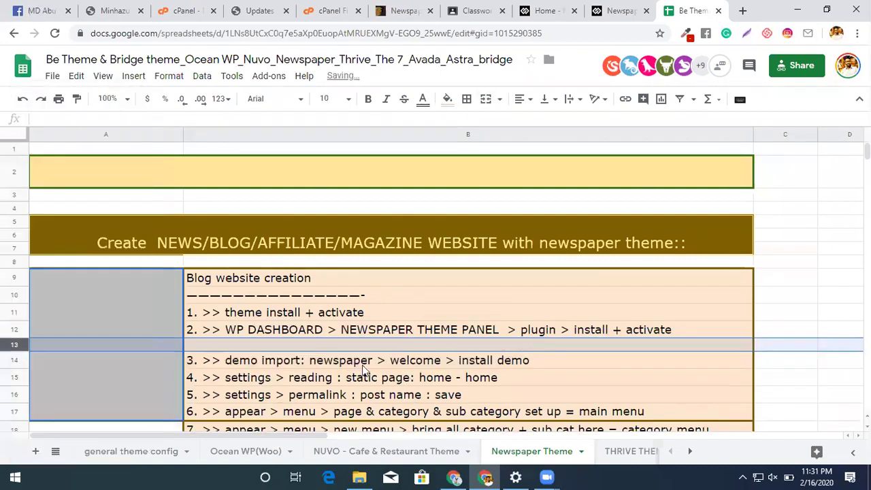
{"action": "left_click", "coordinate": [343, 343]}
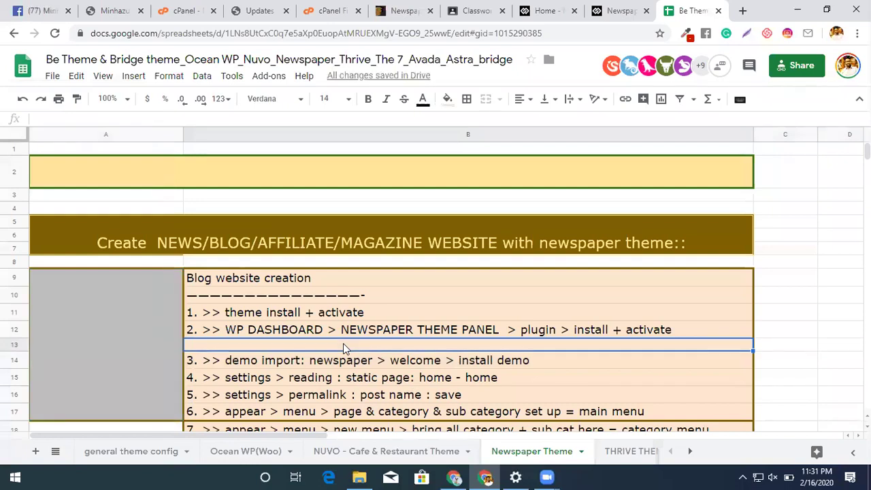
{"action": "type", "text": "** MUST DISABLE - "}
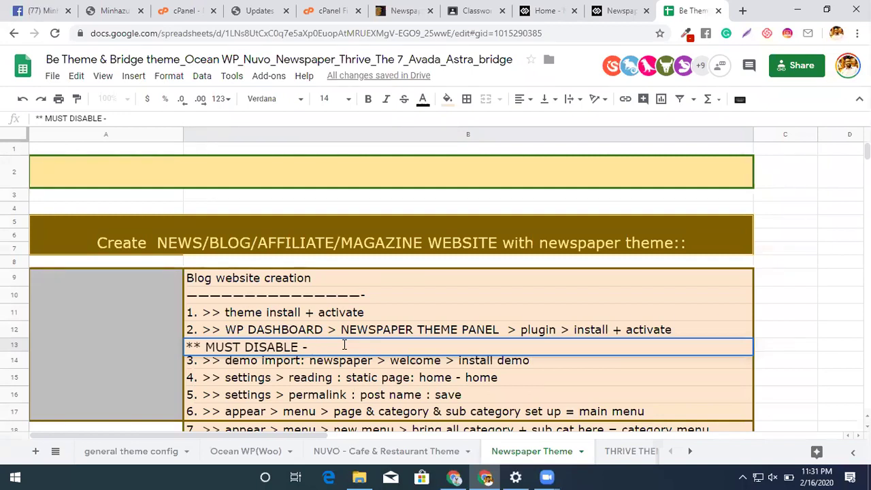
{"action": "type", "text": "UPDA"}
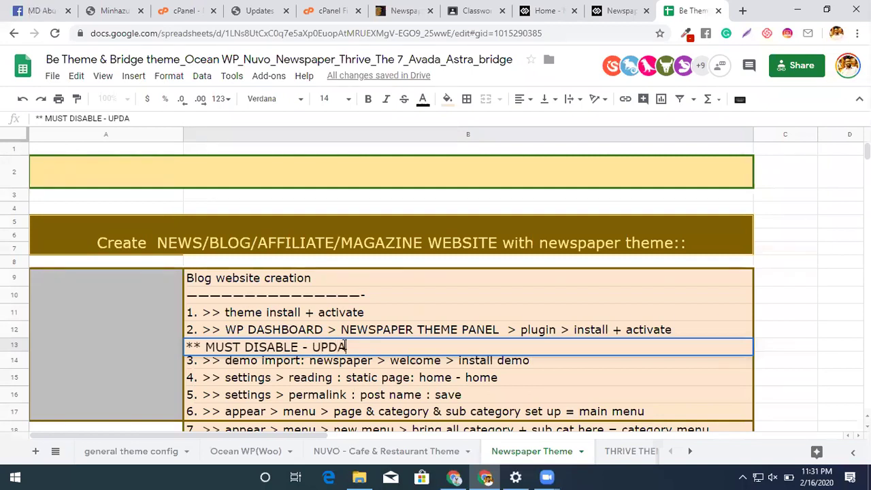
{"action": "type", "text": "TE S & AUTOMATE"}
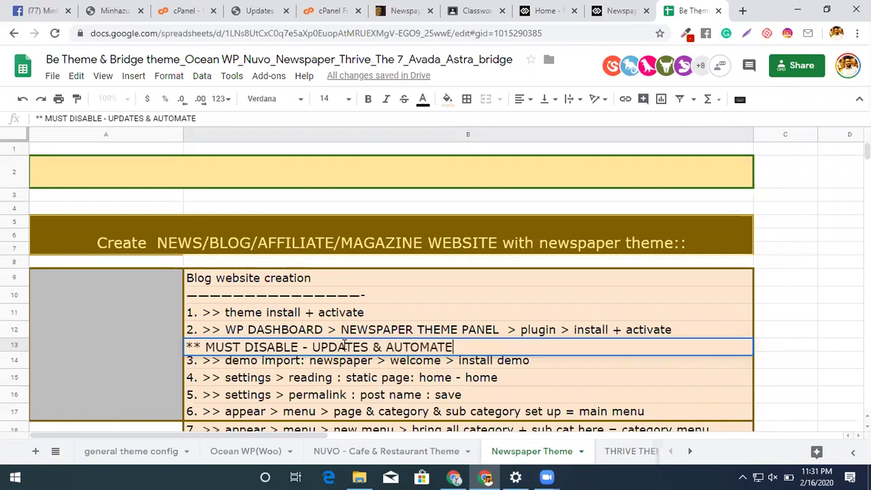
{"action": "type", "text": "D UPDATES OF THE PLUGINS & THE"}
{"action": "key", "text": "BackSpace"}
{"action": "type", "text": "EME "}
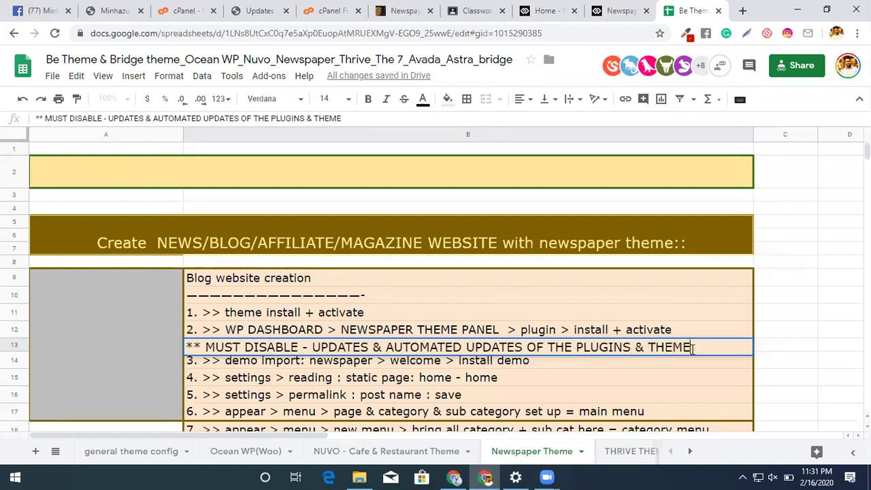
{"action": "type", "text": "(NEWSPAPER RELATED"}
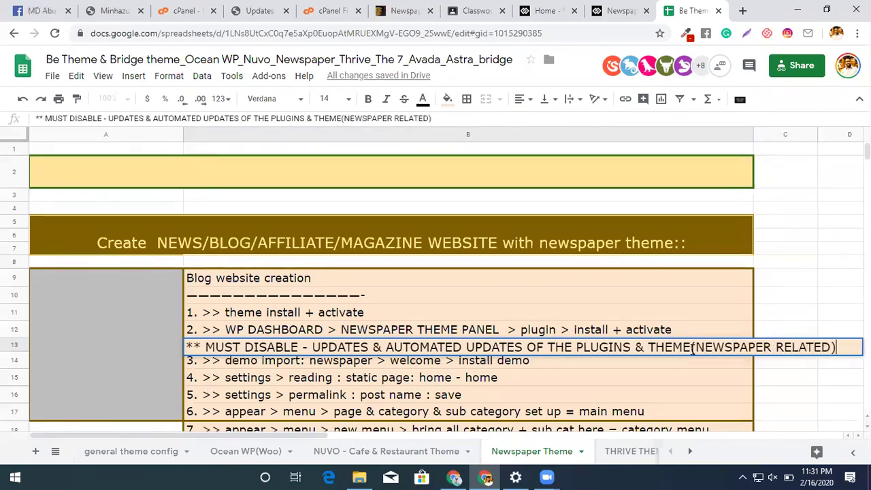
{"action": "left_click", "coordinate": [504, 330]}
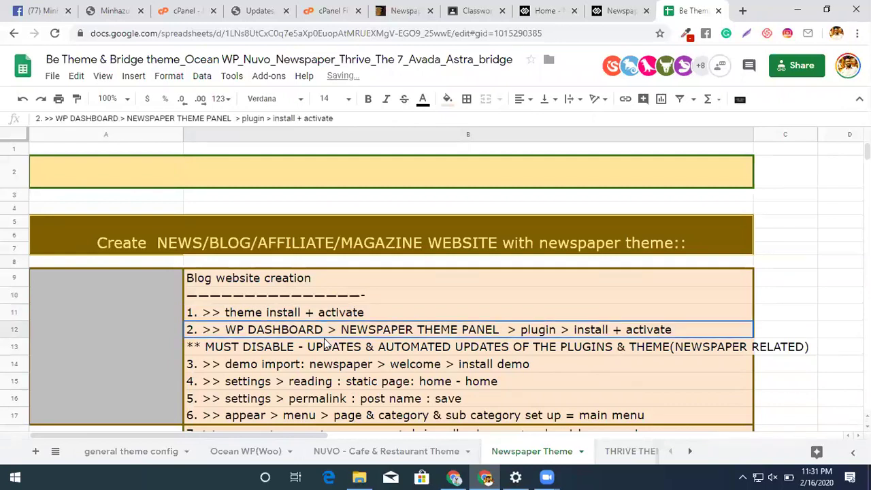
{"action": "left_click", "coordinate": [269, 366]}
- Open the Newspaper theme's demo installation page in WordPress admin
{"action": "left_click", "coordinate": [135, 8]}
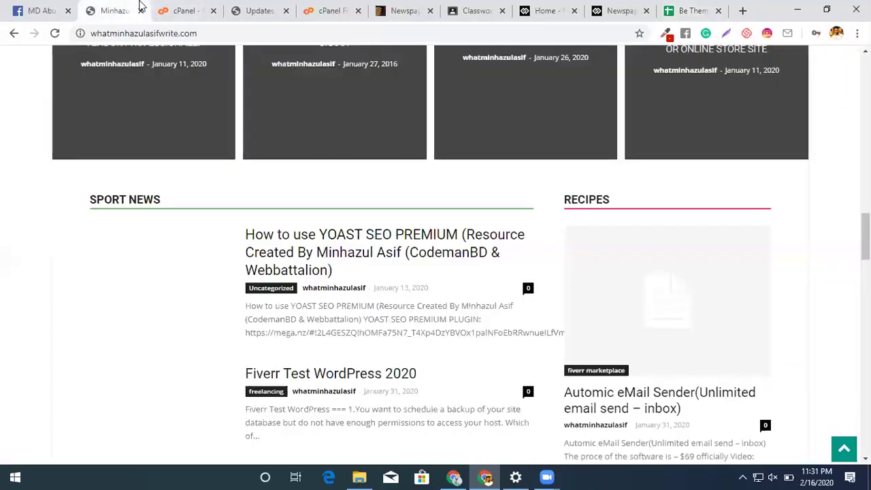
{"action": "left_click", "coordinate": [325, 10]}
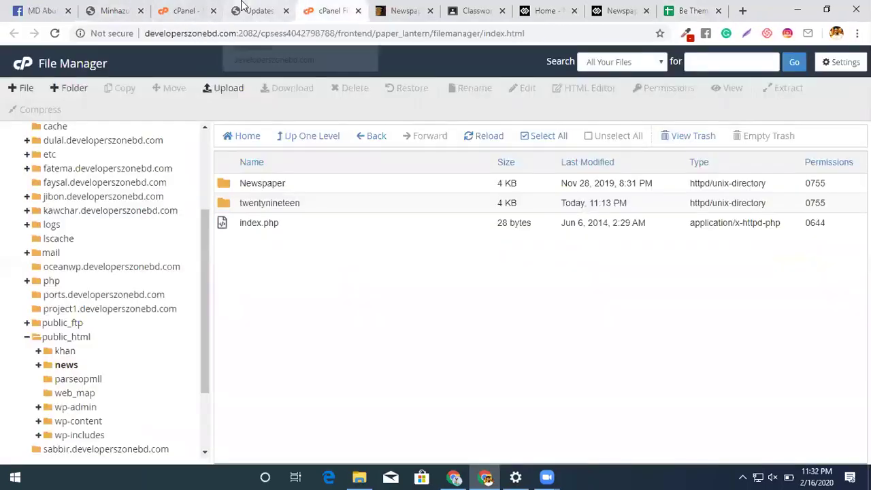
{"action": "left_click", "coordinate": [242, 6]}
{"action": "mouse_move", "coordinate": [44, 182]}
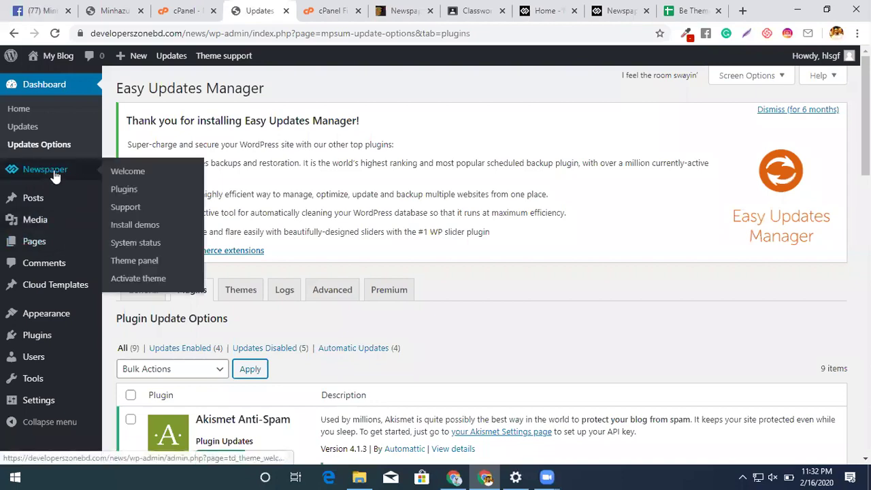
{"action": "left_click", "coordinate": [154, 225]}
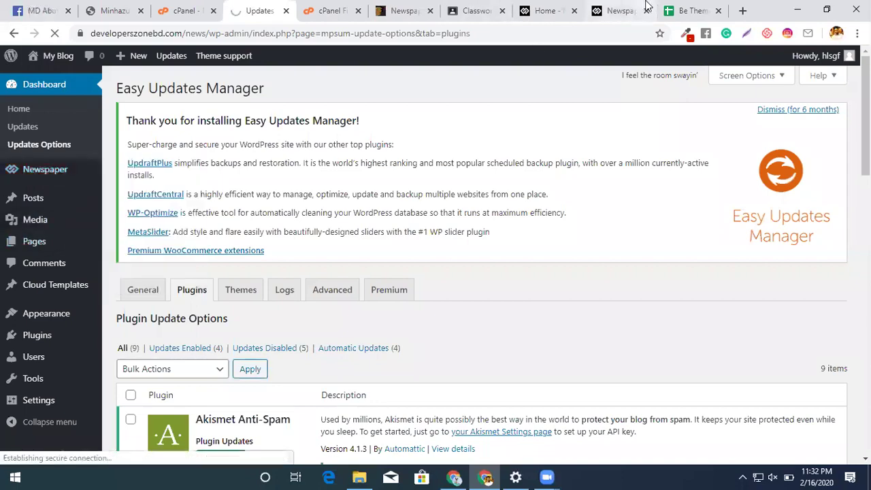
- Edit step 3 in B14 to drop 'welcome' and end with '> NOW CHOOSE ONE - FROM THE DEMO VIEWR'
{"action": "left_click", "coordinate": [688, 11]}
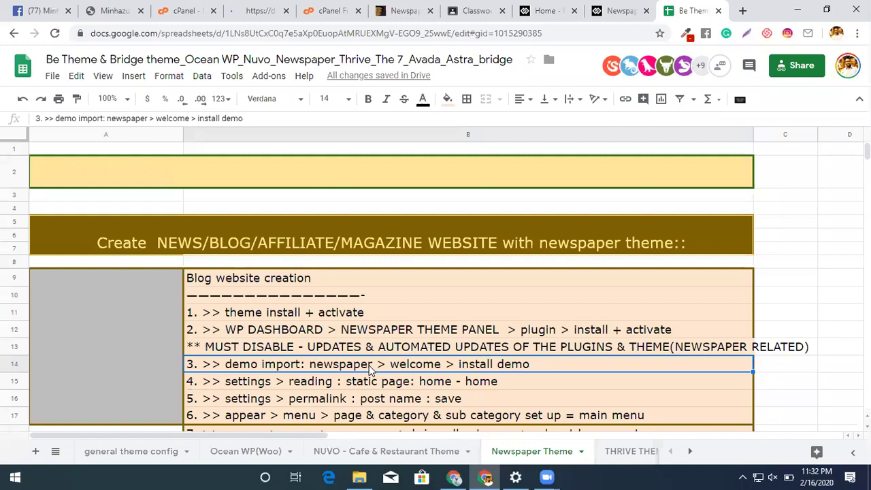
{"action": "triple_click", "coordinate": [416, 366]}
{"action": "double_click", "coordinate": [416, 364]}
{"action": "key", "text": "BackSpace"}
{"action": "key", "text": "Delete"}
{"action": "key", "text": "Delete"}
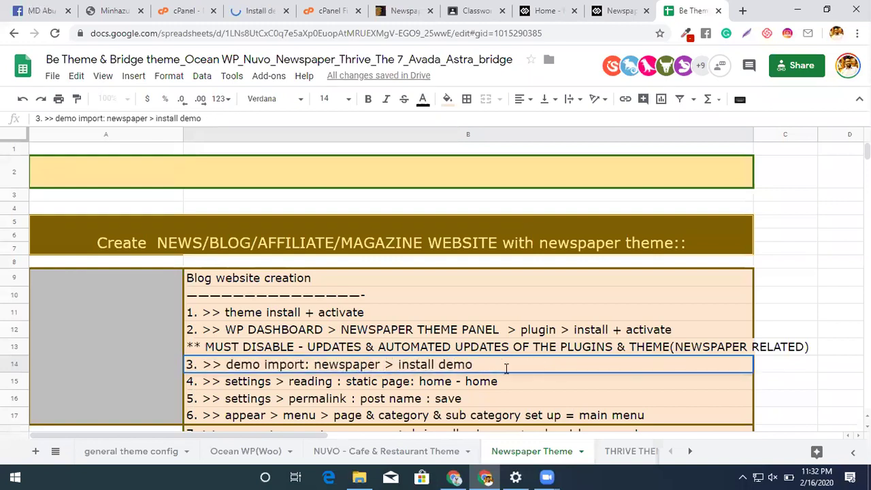
{"action": "type", "text": "> NOW CH"}
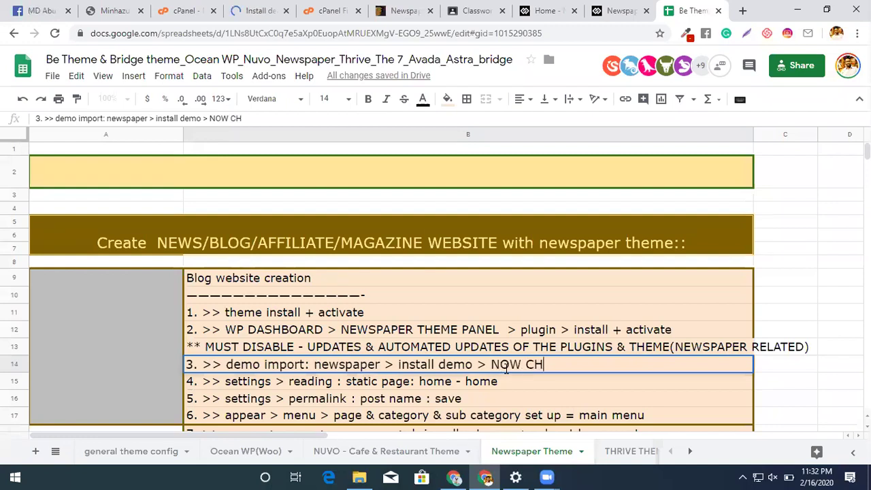
{"action": "type", "text": "OOSE ONE - FROM T"}
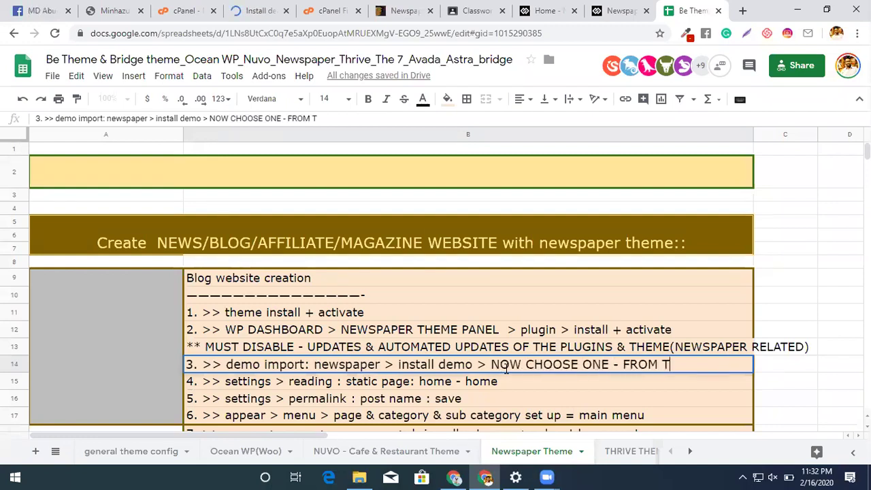
{"action": "type", "text": "HE DEMO VIEWR"}
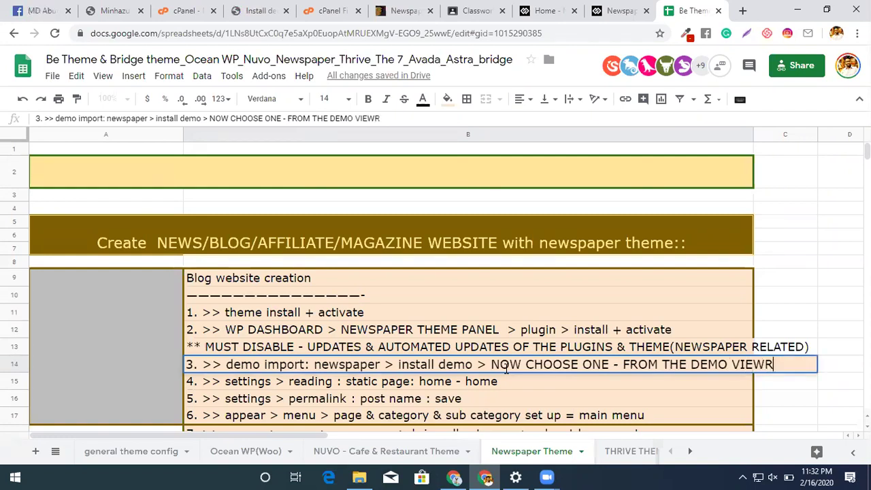
{"action": "key", "text": "Return"}
{"action": "left_click", "coordinate": [260, 11]}
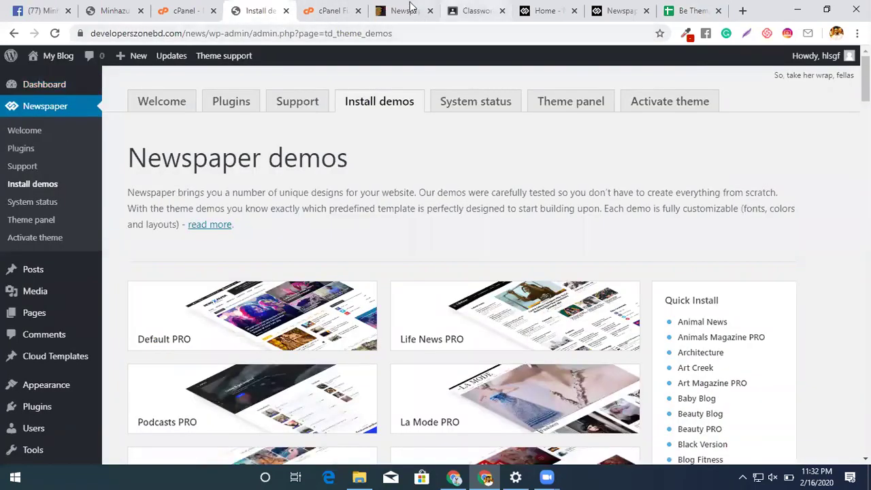
- Open the Newspaper theme's ThemeForest live preview without the marketplace frame
{"action": "left_click", "coordinate": [410, 9]}
{"action": "left_click", "coordinate": [429, 31]}
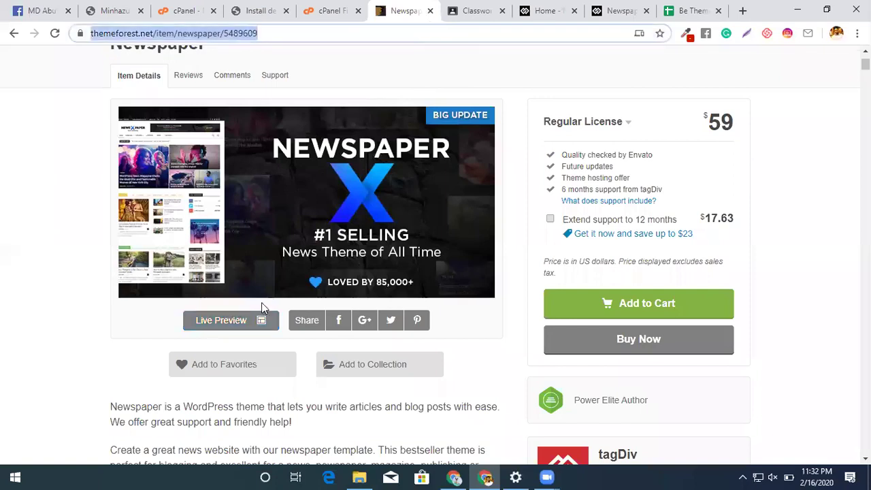
{"action": "left_click", "coordinate": [212, 328]}
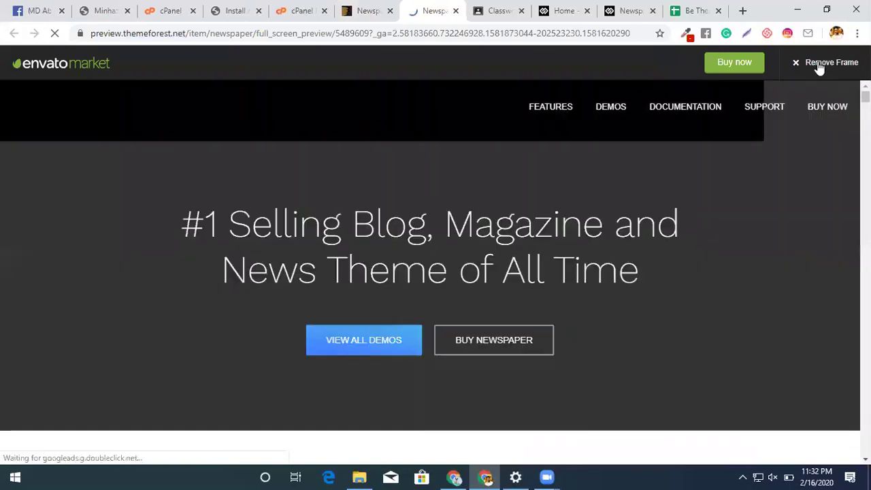
{"action": "left_click", "coordinate": [821, 66]}
- Open the full gallery of Newspaper demos and copy its address
{"action": "left_click", "coordinate": [111, 32]}
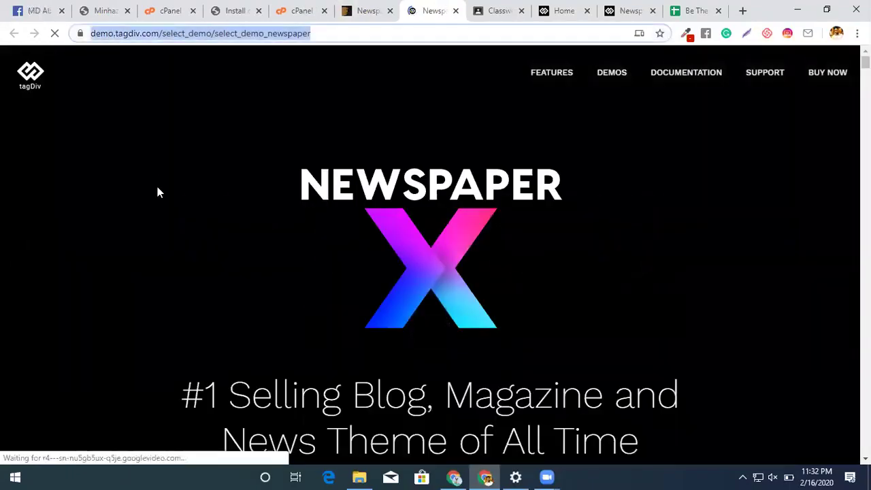
{"action": "left_click", "coordinate": [611, 75]}
{"action": "left_click", "coordinate": [338, 96]}
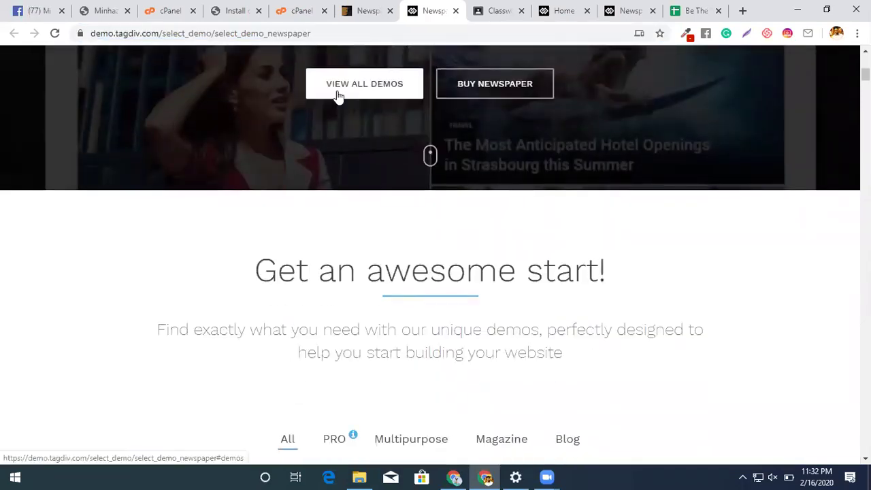
{"action": "right_click", "coordinate": [272, 37]}
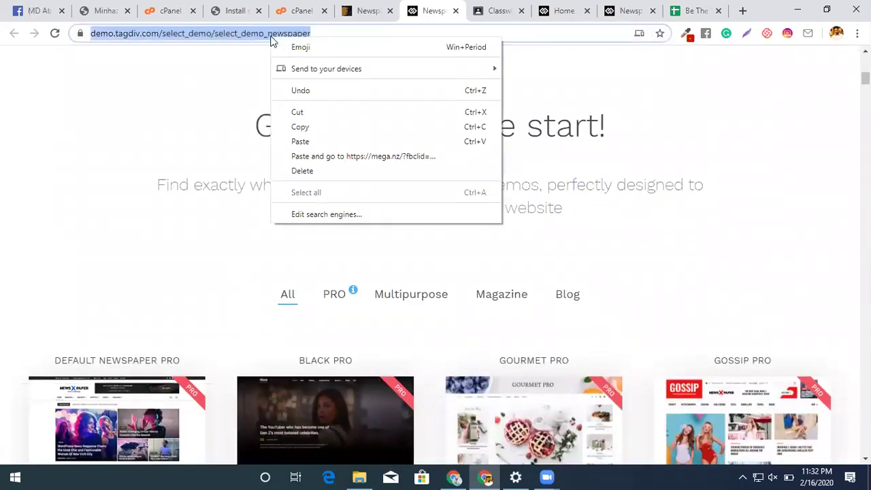
{"action": "left_click", "coordinate": [300, 127]}
{"action": "scroll", "coordinate": [247, 236], "scroll_direction": "down", "scroll_amount": 5}
{"action": "scroll", "coordinate": [247, 235], "scroll_direction": "down", "scroll_amount": 2}
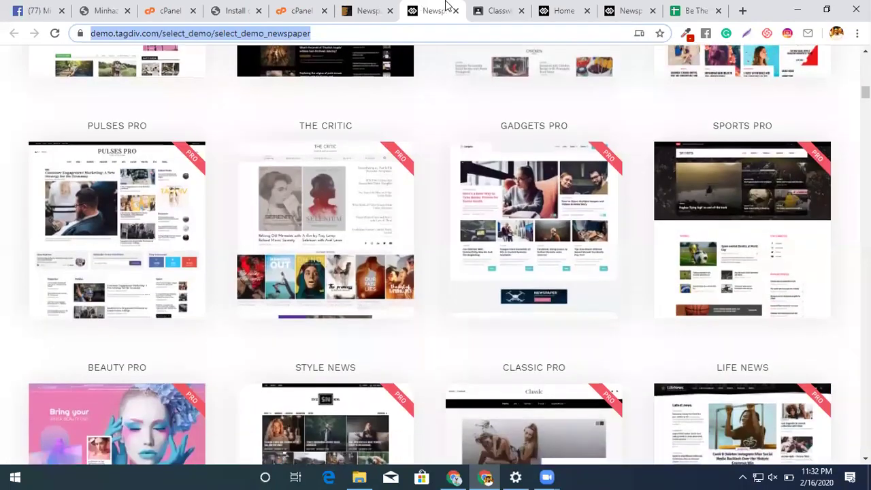
{"action": "left_click", "coordinate": [680, 12]}
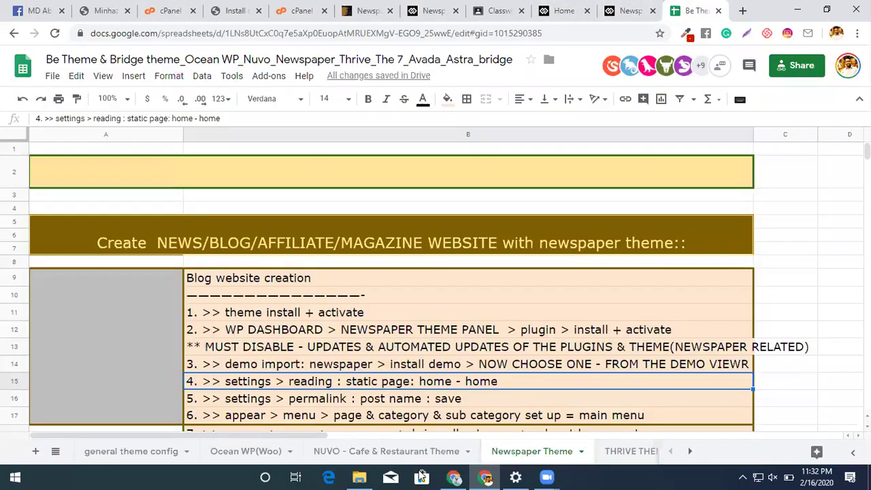
- Correct 'VIEWR' to 'VIEWER' in the step 3 cell
{"action": "double_click", "coordinate": [676, 370]}
{"action": "double_click", "coordinate": [757, 364]}
{"action": "type", "text": "VIEWER"}
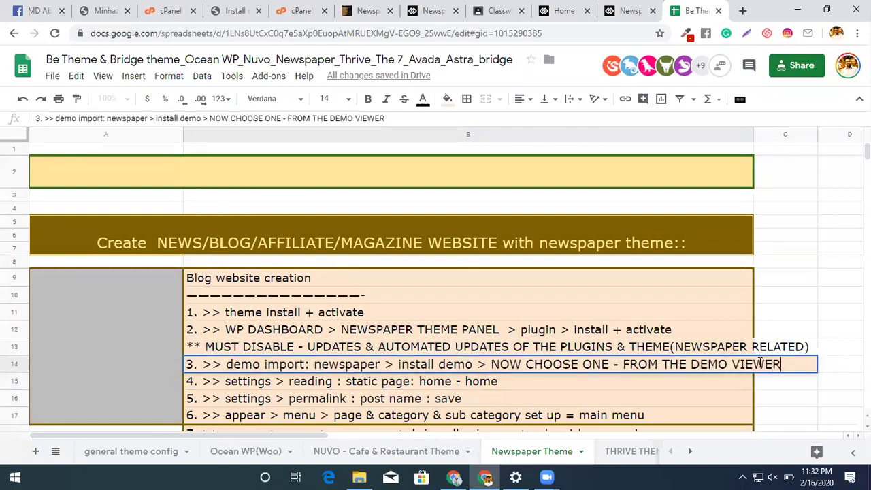
{"action": "left_click", "coordinate": [8, 379]}
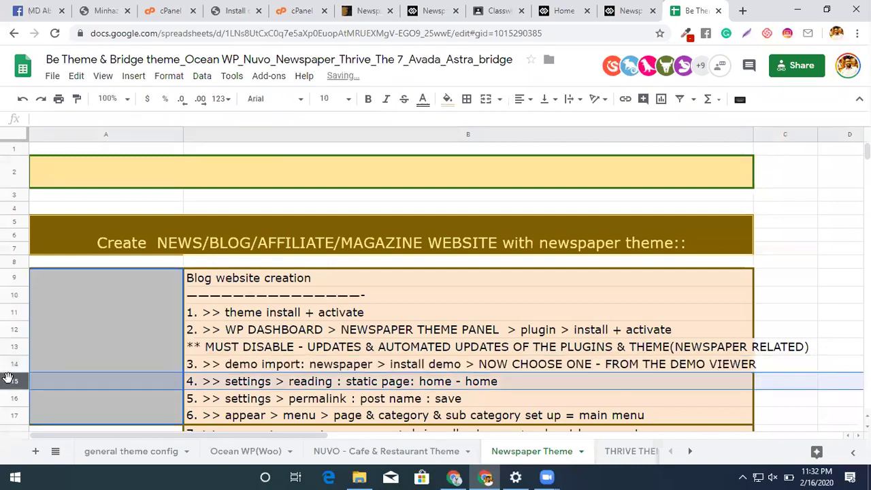
- Insert a new row above step 4 and start B15 with the 'demos:' label
{"action": "right_click", "coordinate": [9, 379]}
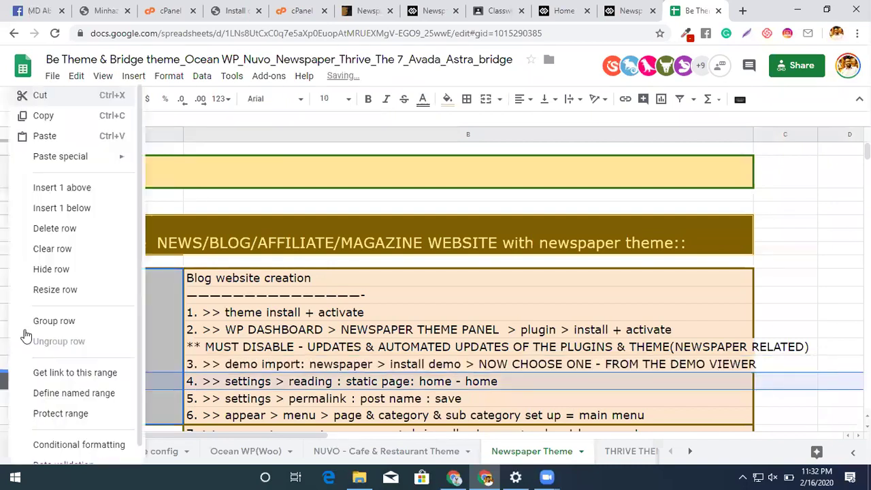
{"action": "left_click", "coordinate": [68, 187]}
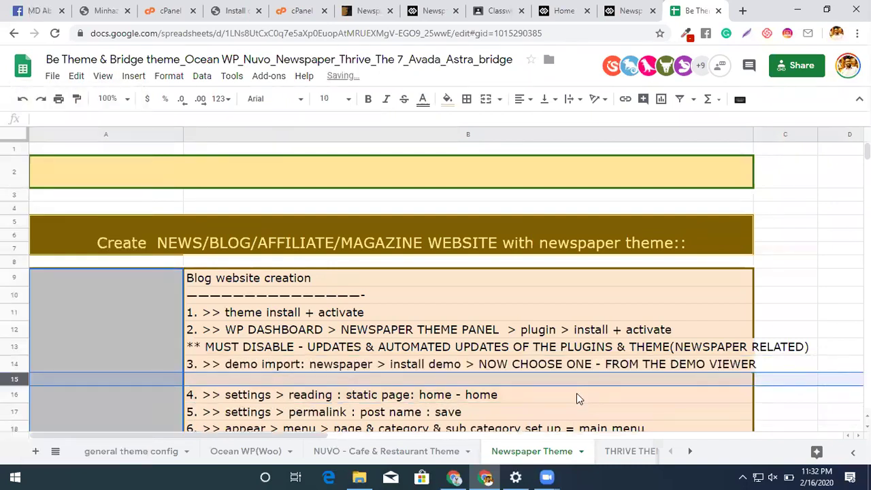
{"action": "left_click", "coordinate": [469, 378]}
{"action": "type", "text": "demo"}
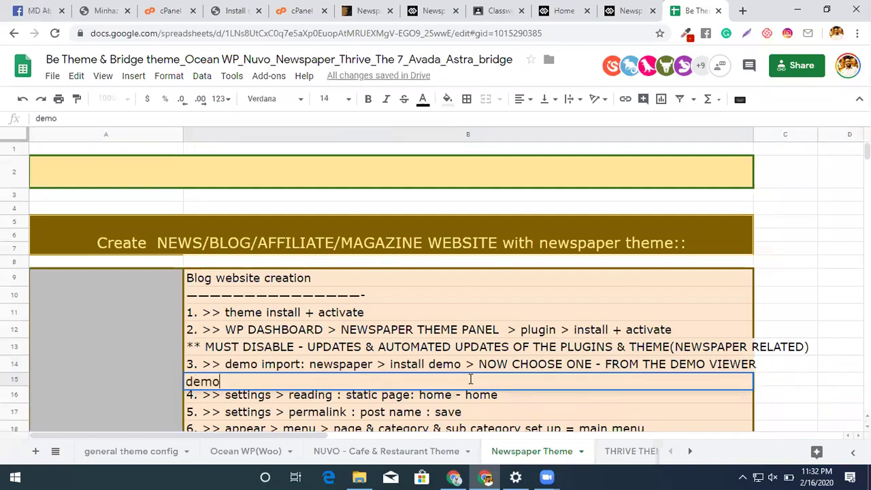
{"action": "key", "text": "alt+v"}
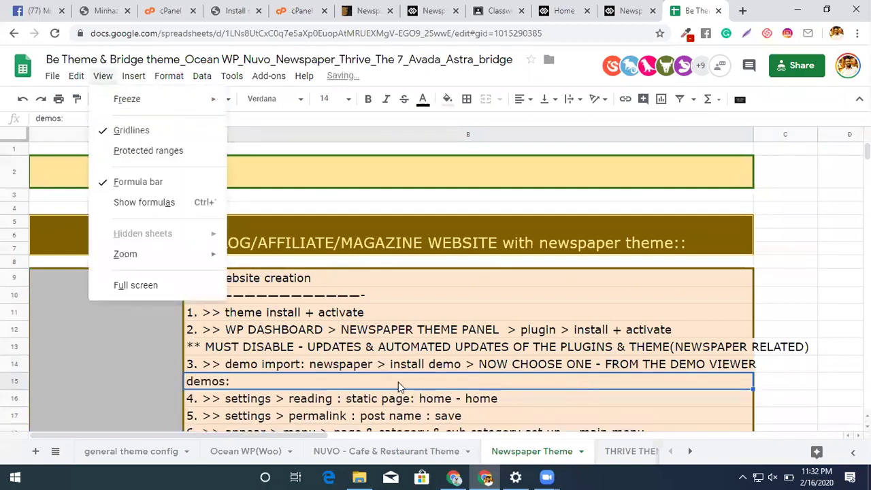
{"action": "key", "text": "Escape"}
{"action": "key", "text": "alt+v"}
{"action": "key", "text": "Escape"}
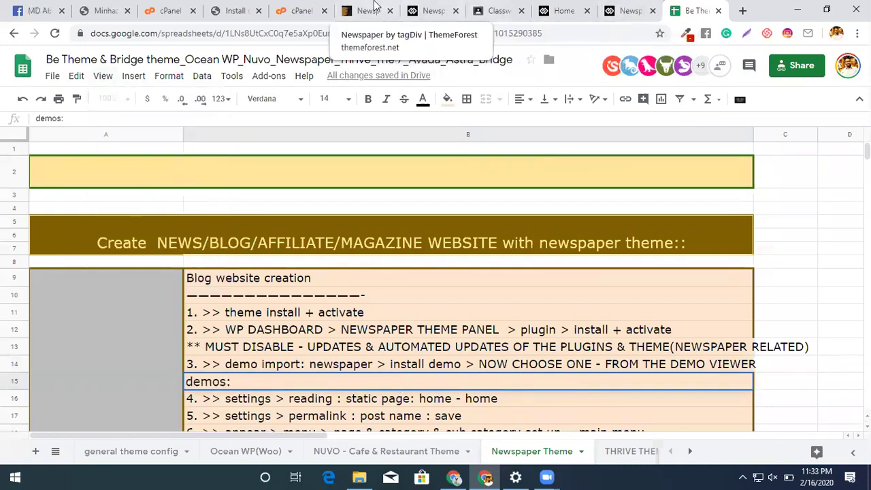
{"action": "left_click", "coordinate": [435, 10]}
{"action": "right_click", "coordinate": [283, 32]}
{"action": "left_click", "coordinate": [311, 120]}
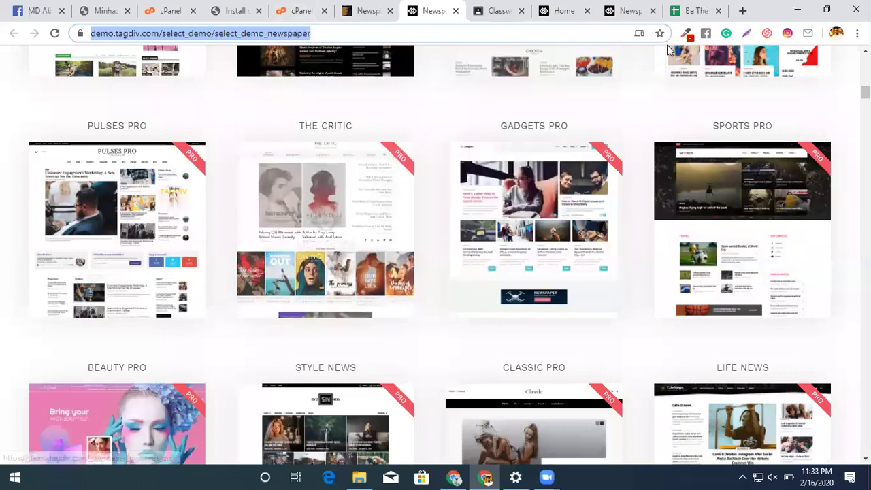
{"action": "left_click", "coordinate": [689, 9]}
{"action": "key", "text": "ctrl+v"}
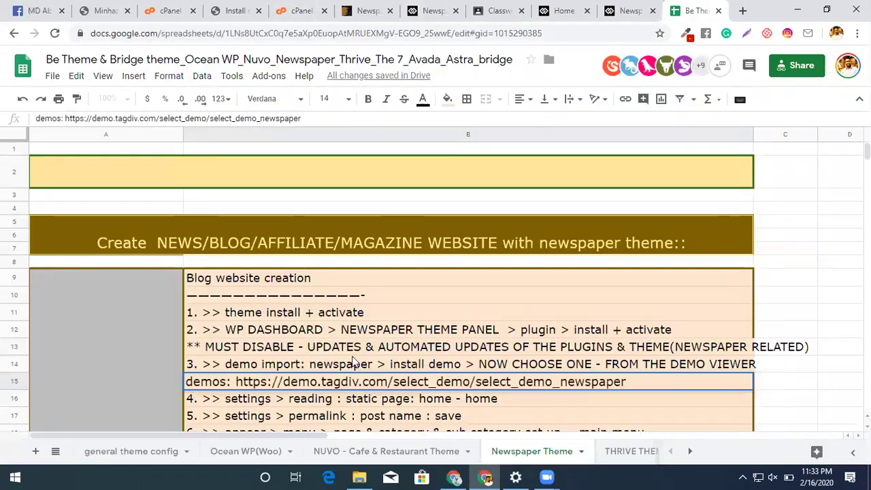
{"action": "left_click", "coordinate": [347, 357]}
- Fill cell B15 with dark yellow
{"action": "left_click", "coordinate": [296, 383]}
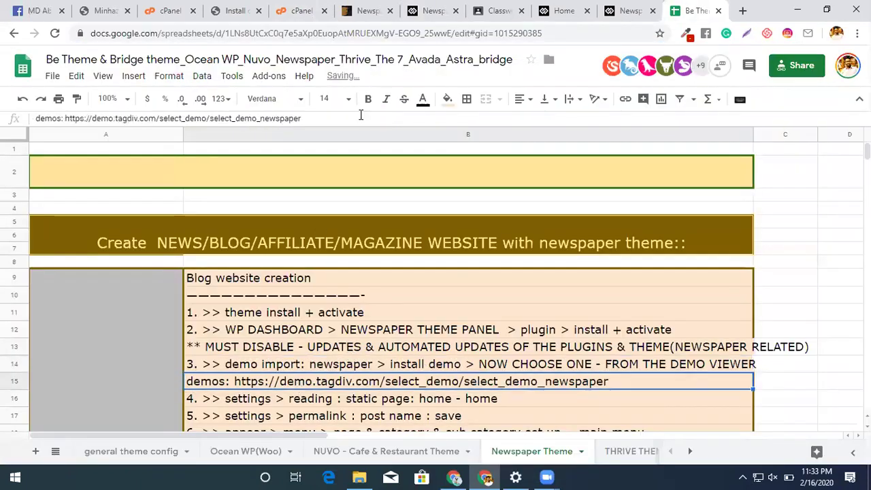
{"action": "left_click", "coordinate": [447, 100]}
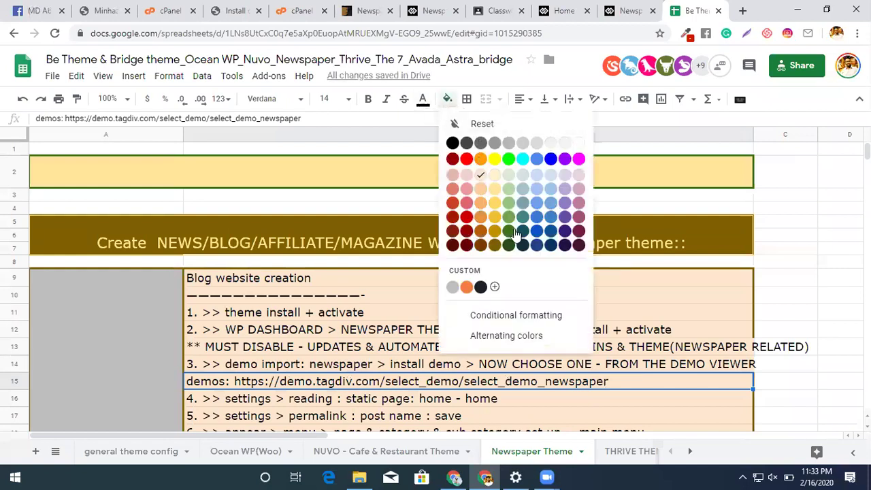
{"action": "left_click", "coordinate": [495, 232]}
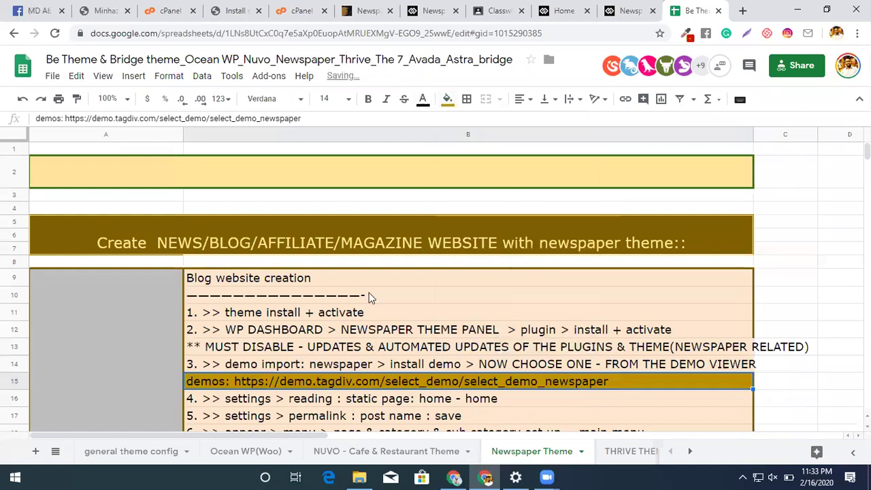
{"action": "left_click_drag", "start_coordinate": [370, 297], "coordinate": [371, 367]}
{"action": "scroll", "coordinate": [381, 340], "scroll_direction": "down", "scroll_amount": 2}
{"action": "left_click", "coordinate": [435, 265]}
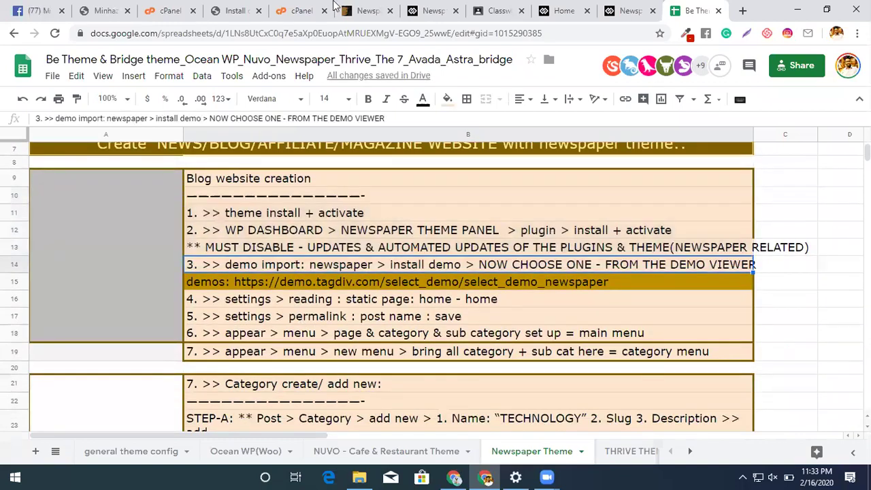
- Browse the old-fashioned newspaper and City News demo tabs
{"action": "left_click", "coordinate": [564, 10]}
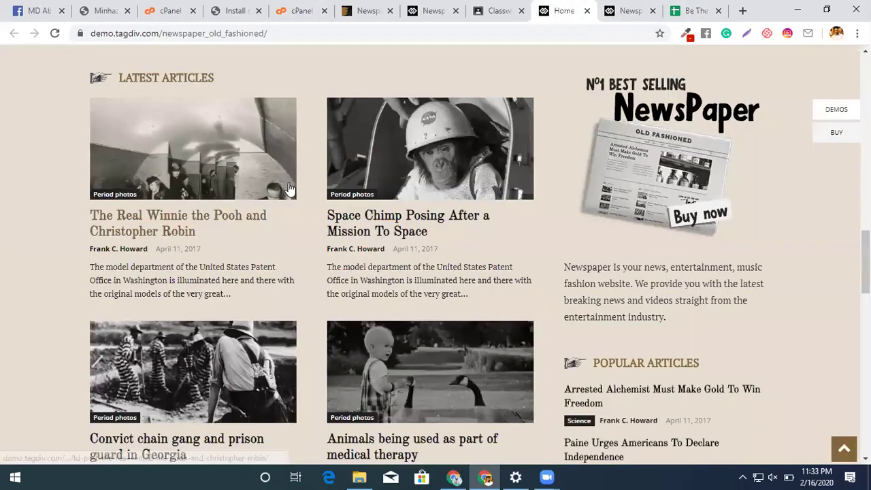
{"action": "scroll", "coordinate": [299, 307], "scroll_direction": "down", "scroll_amount": 10}
{"action": "scroll", "coordinate": [340, 354], "scroll_direction": "up", "scroll_amount": 2}
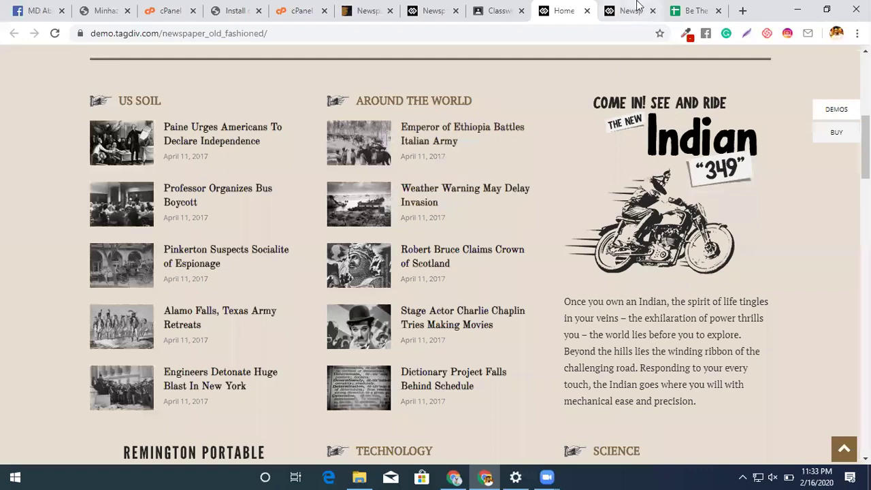
{"action": "left_click", "coordinate": [632, 10]}
{"action": "scroll", "coordinate": [189, 404], "scroll_direction": "down", "scroll_amount": 3}
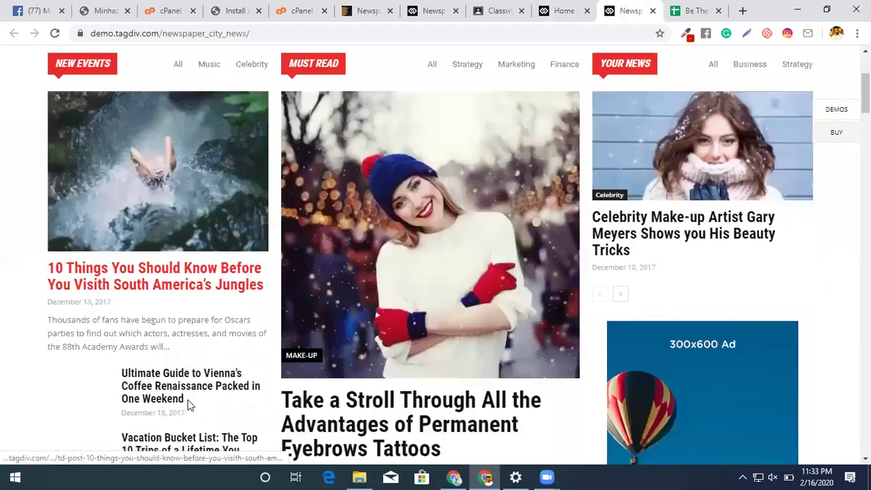
{"action": "scroll", "coordinate": [189, 404], "scroll_direction": "down", "scroll_amount": 8}
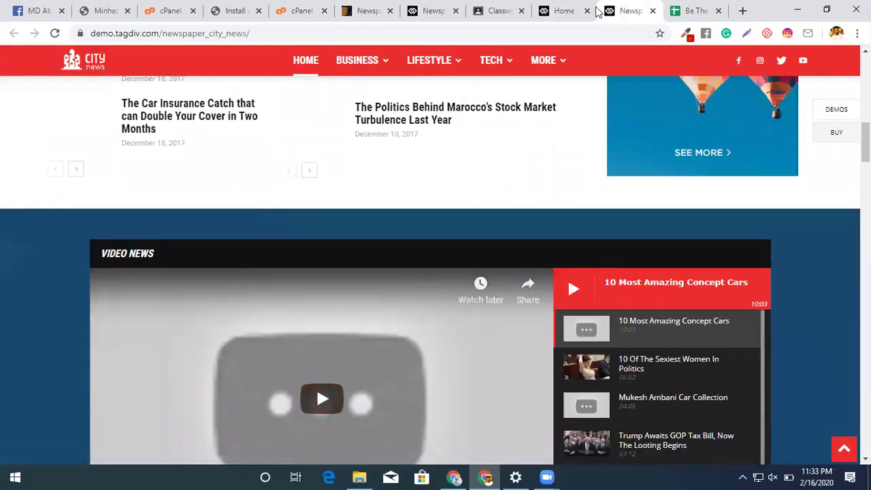
{"action": "left_click", "coordinate": [554, 6]}
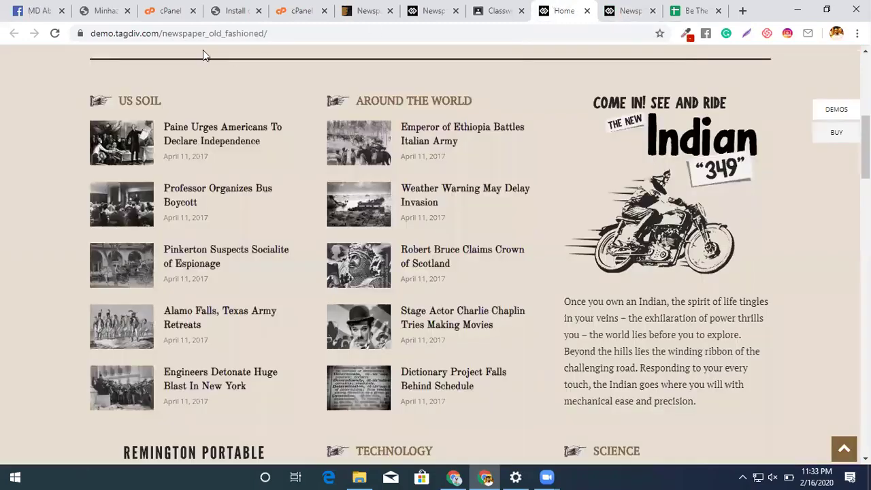
- Preview the Fitness Blog demo from the gallery, then close it
{"action": "left_click", "coordinate": [435, 12]}
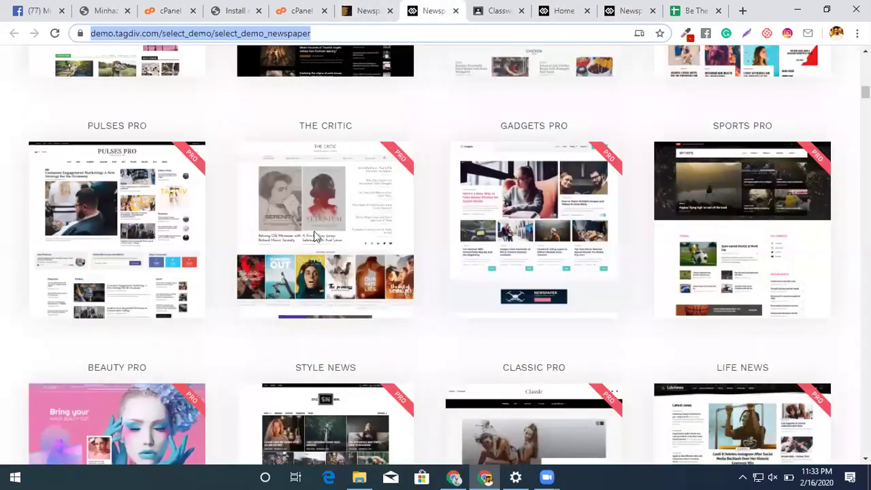
{"action": "scroll", "coordinate": [310, 287], "scroll_direction": "down", "scroll_amount": 6}
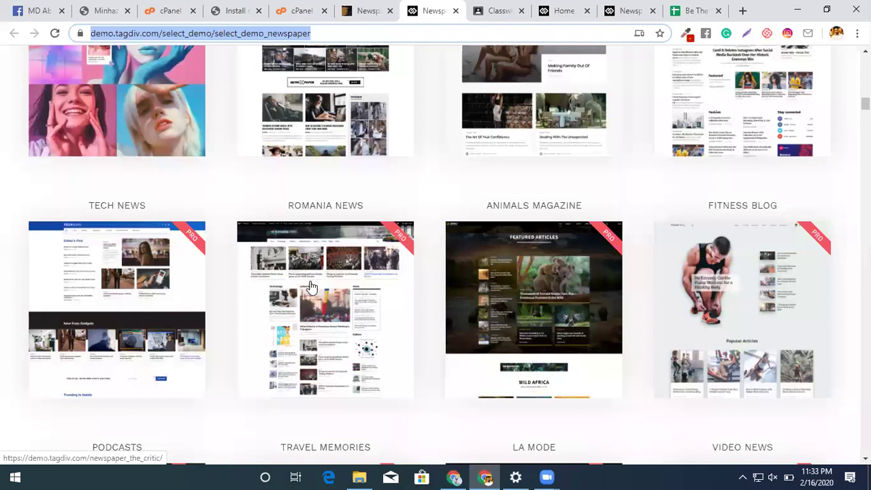
{"action": "scroll", "coordinate": [311, 287], "scroll_direction": "down", "scroll_amount": 3}
{"action": "left_click", "coordinate": [684, 134]}
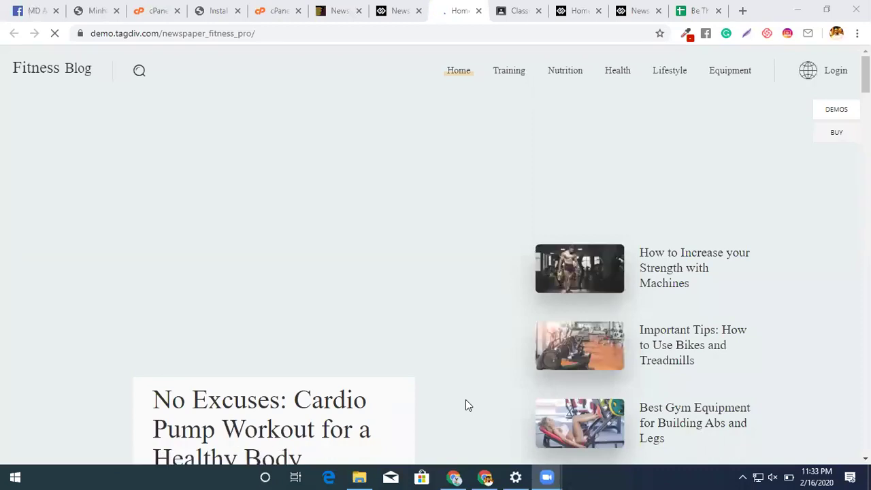
{"action": "scroll", "coordinate": [601, 178], "scroll_direction": "down", "scroll_amount": 2}
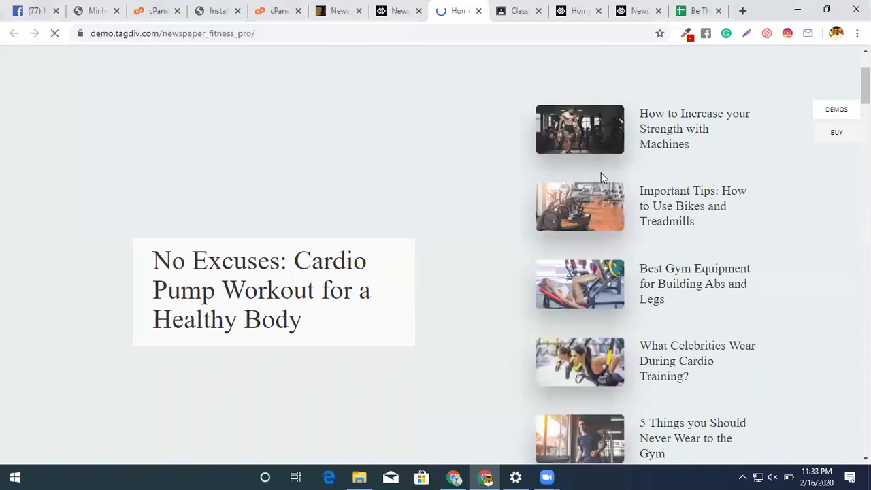
{"action": "scroll", "coordinate": [601, 176], "scroll_direction": "down", "scroll_amount": 6}
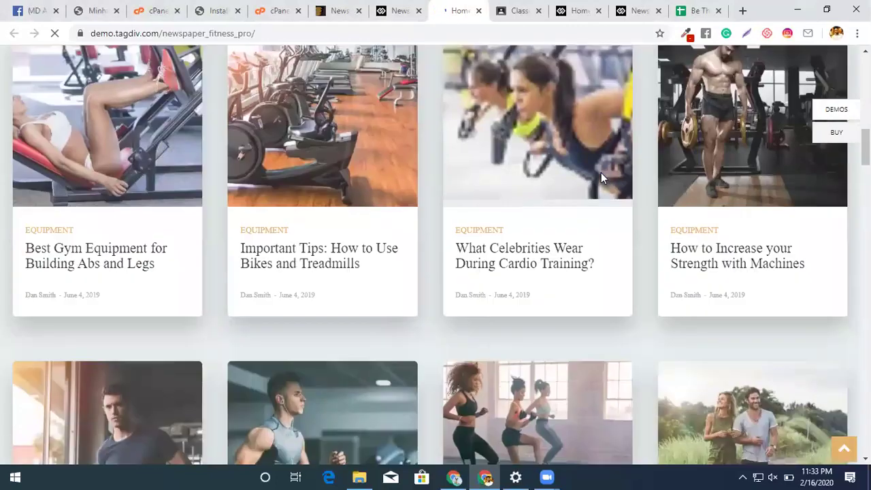
{"action": "scroll", "coordinate": [601, 178], "scroll_direction": "down", "scroll_amount": 10}
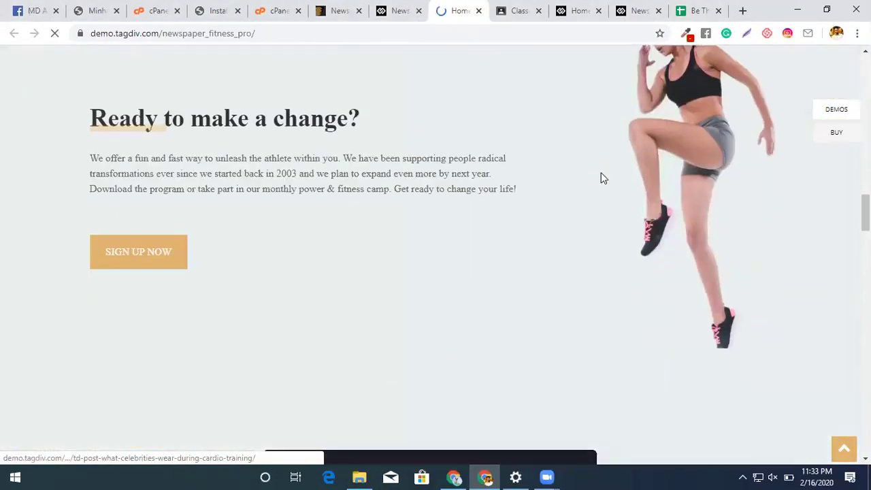
{"action": "scroll", "coordinate": [600, 178], "scroll_direction": "down", "scroll_amount": 3}
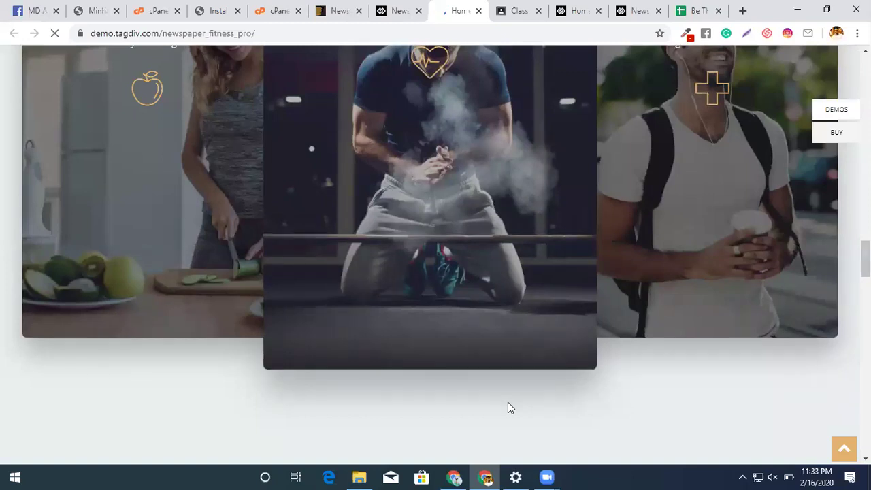
{"action": "left_click", "coordinate": [479, 11]}
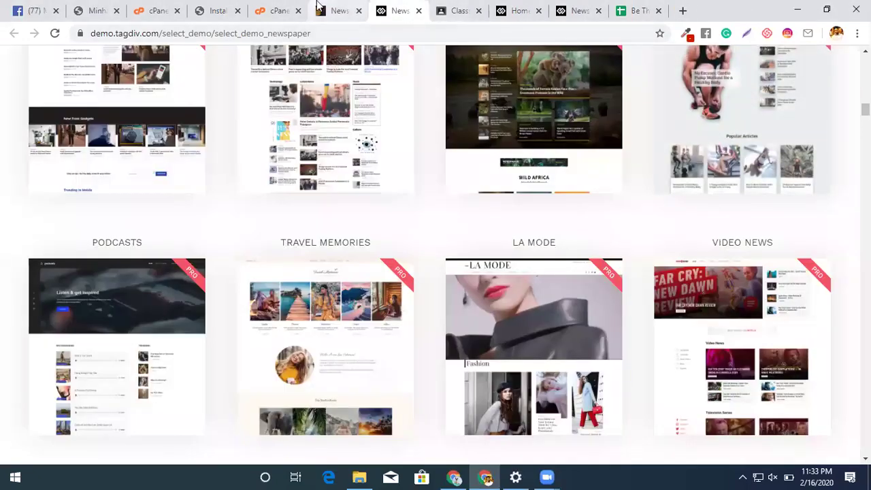
{"action": "left_click", "coordinate": [216, 9]}
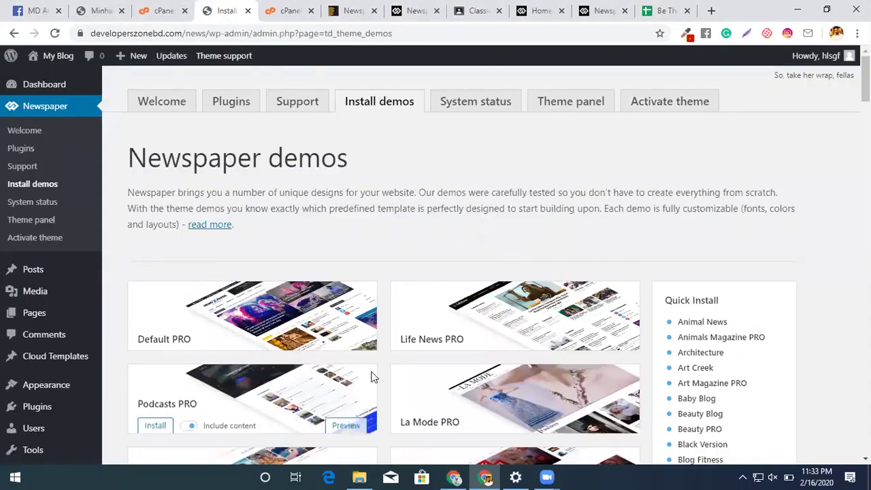
- Find the City News demo and install it in full, confirming the prompt
{"action": "scroll", "coordinate": [369, 379], "scroll_direction": "down", "scroll_amount": 4}
{"action": "key", "text": "ctrl+f"}
{"action": "type", "text": "CITY"}
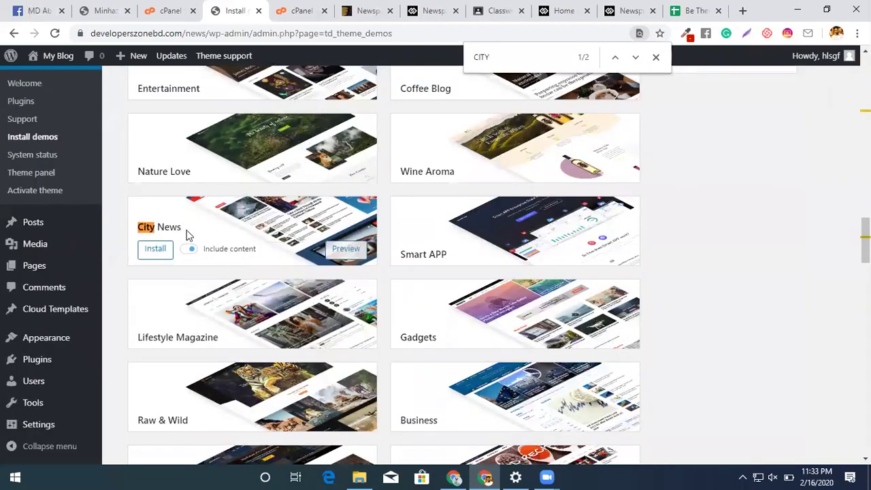
{"action": "left_click", "coordinate": [158, 248]}
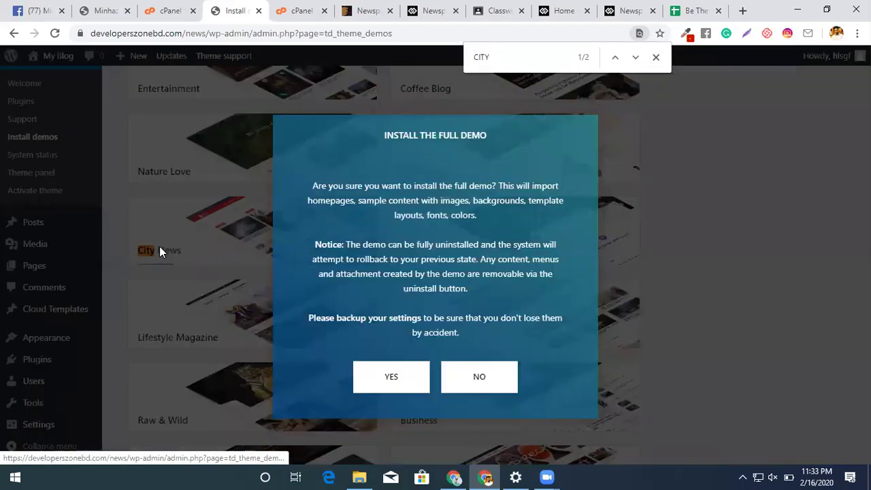
{"action": "left_click", "coordinate": [369, 381]}
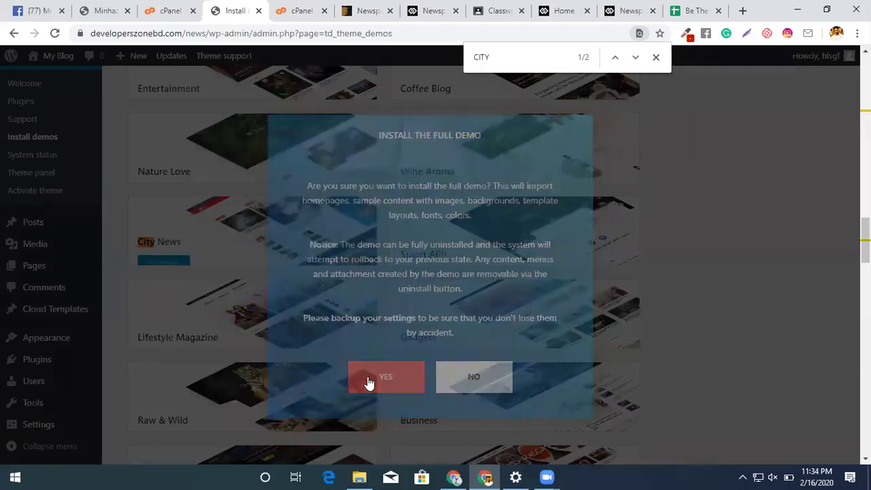
- Open Dashboard > Updates Options in a new tab
{"action": "scroll", "coordinate": [159, 324], "scroll_direction": "up", "scroll_amount": 7}
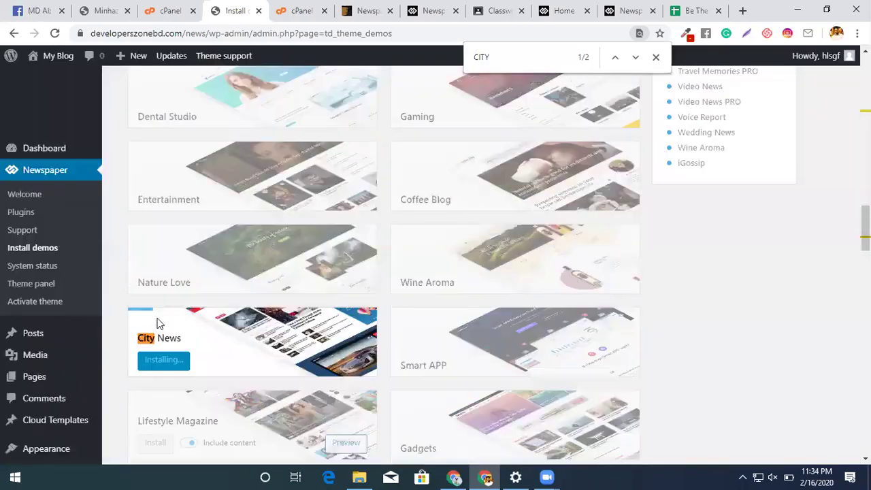
{"action": "mouse_move", "coordinate": [47, 92]}
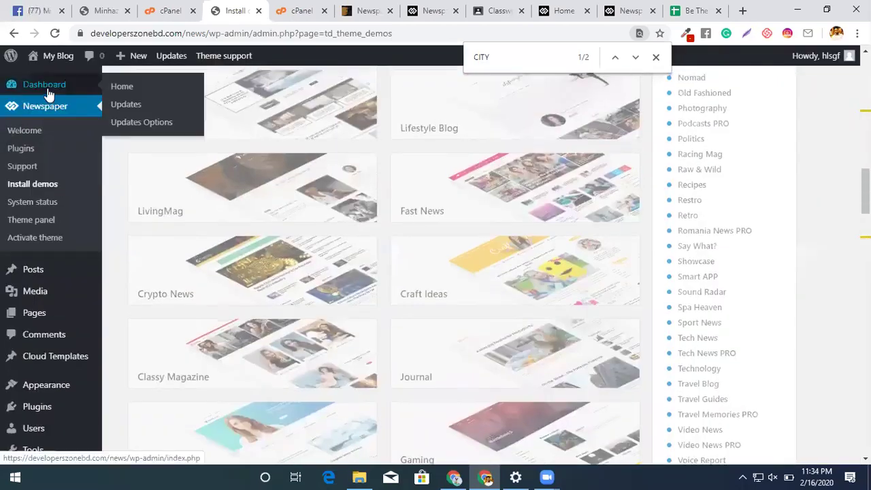
{"action": "right_click", "coordinate": [117, 122]}
{"action": "left_click", "coordinate": [172, 132]}
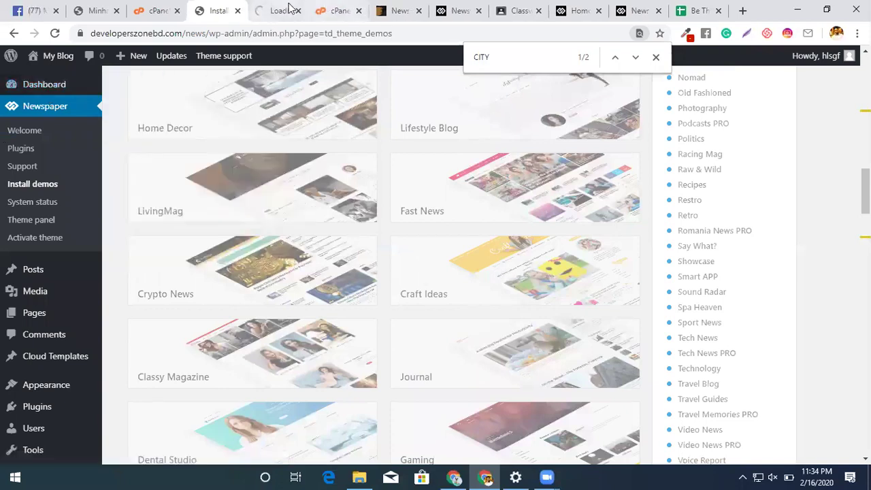
{"action": "left_click", "coordinate": [277, 11]}
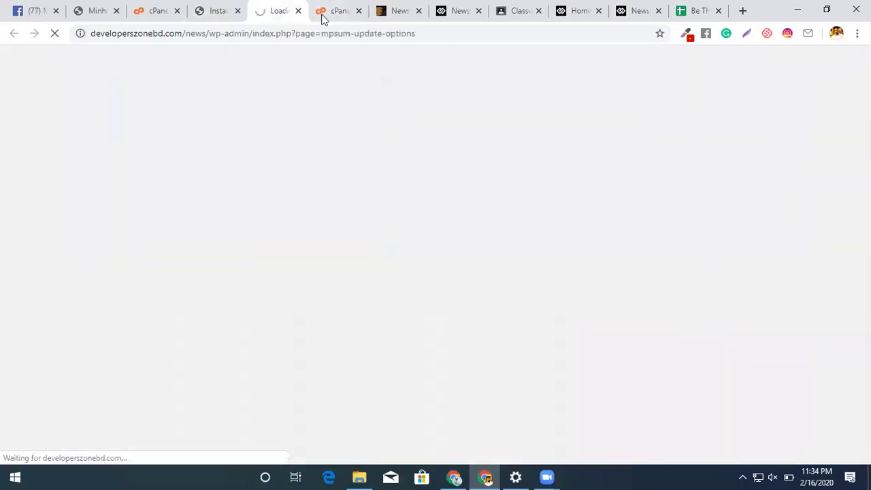
- Close the cPanel File Manager and two unneeded News tabs
{"action": "left_click", "coordinate": [359, 11]}
{"action": "left_click", "coordinate": [359, 11]}
{"action": "left_click", "coordinate": [359, 11]}
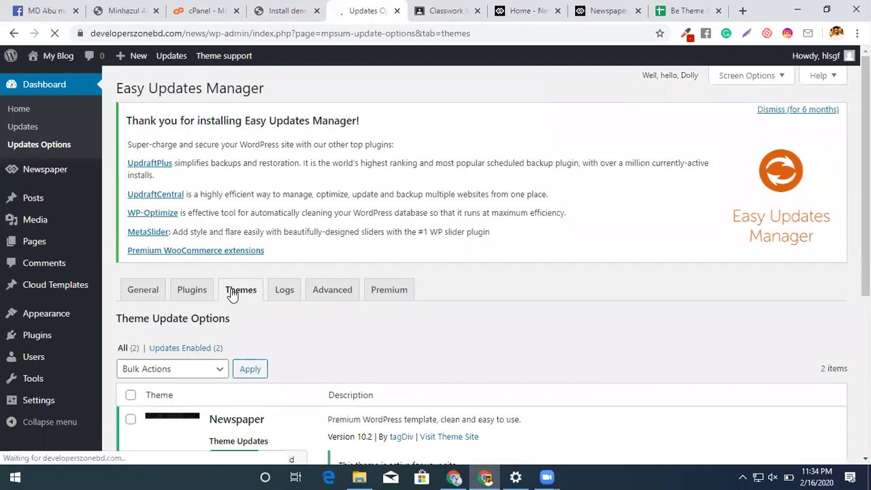
{"action": "scroll", "coordinate": [272, 334], "scroll_direction": "down", "scroll_amount": 3}
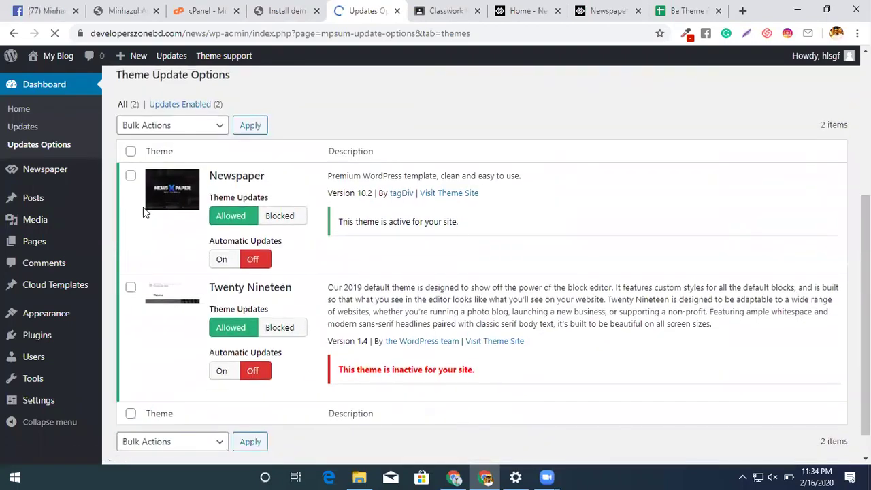
- Turn off theme updates and automatic updates for the Newspaper theme
{"action": "left_click", "coordinate": [131, 178]}
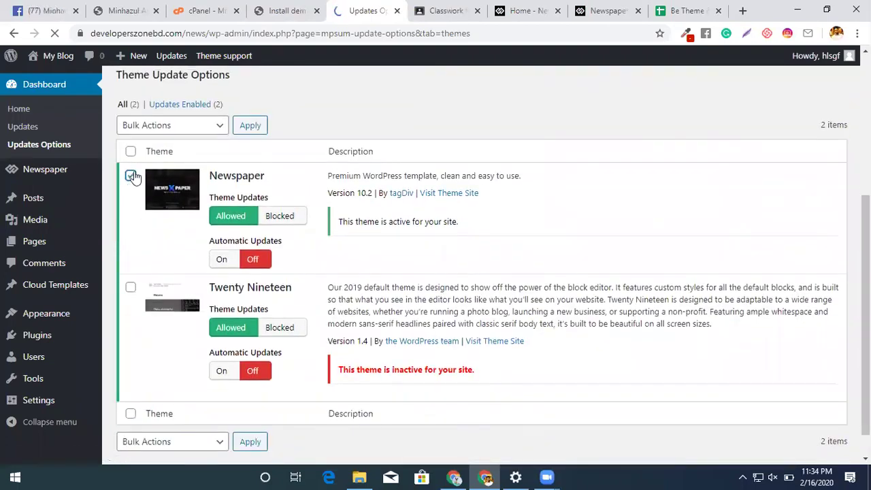
{"action": "left_click", "coordinate": [155, 127]}
{"action": "left_click", "coordinate": [188, 187]}
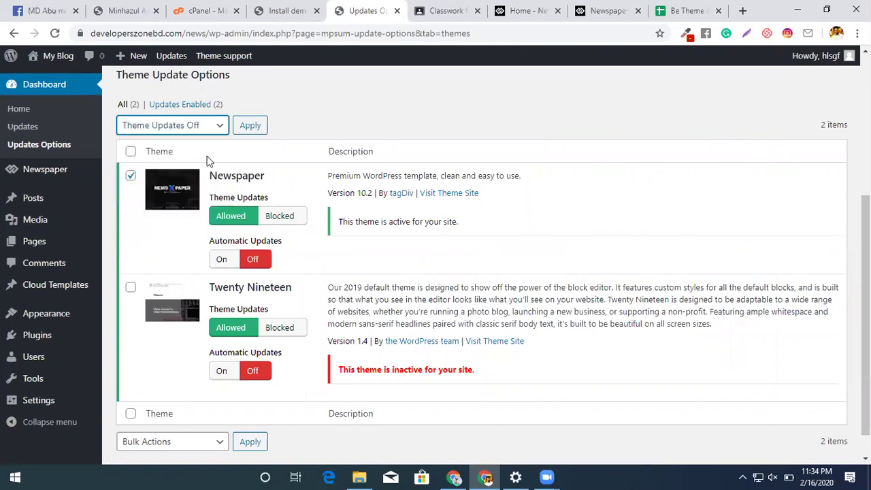
{"action": "left_click", "coordinate": [249, 126]}
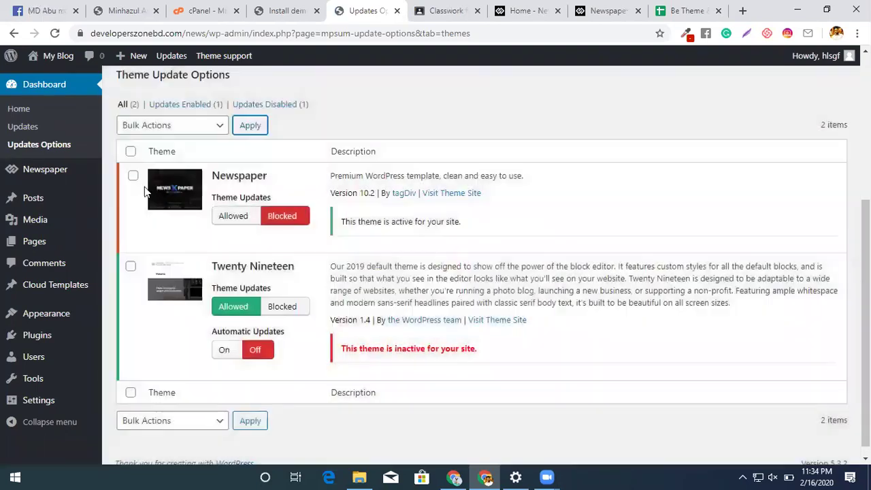
{"action": "left_click", "coordinate": [133, 176]}
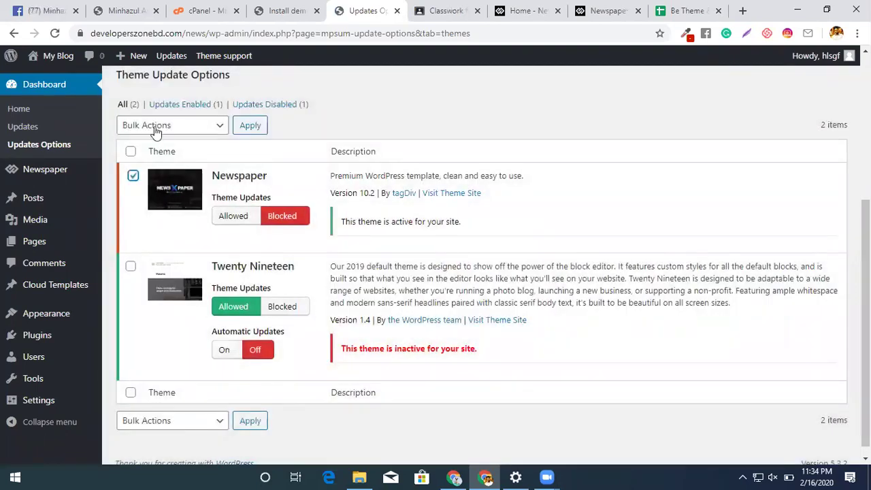
{"action": "left_click", "coordinate": [155, 128]}
{"action": "left_click", "coordinate": [189, 230]}
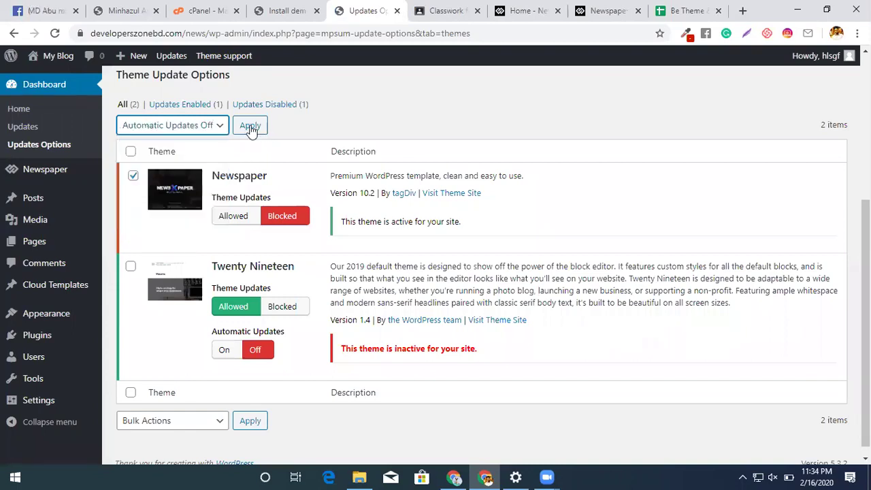
{"action": "left_click", "coordinate": [250, 128]}
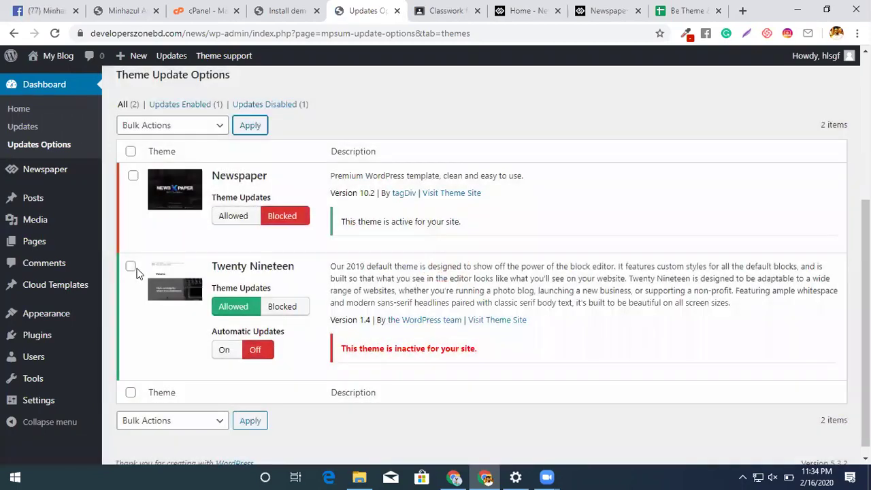
- Turn on theme updates and automatic updates for Twenty Nineteen
{"action": "left_click", "coordinate": [131, 267]}
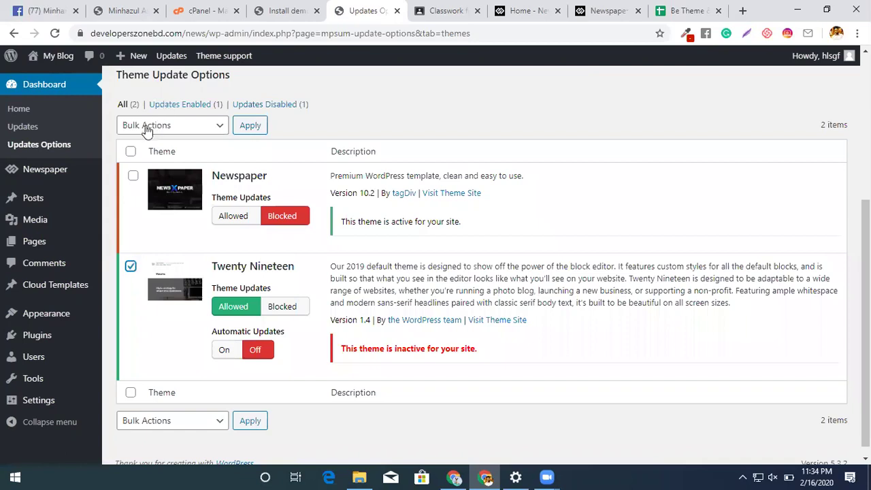
{"action": "left_click", "coordinate": [146, 127]}
{"action": "left_click", "coordinate": [234, 159]}
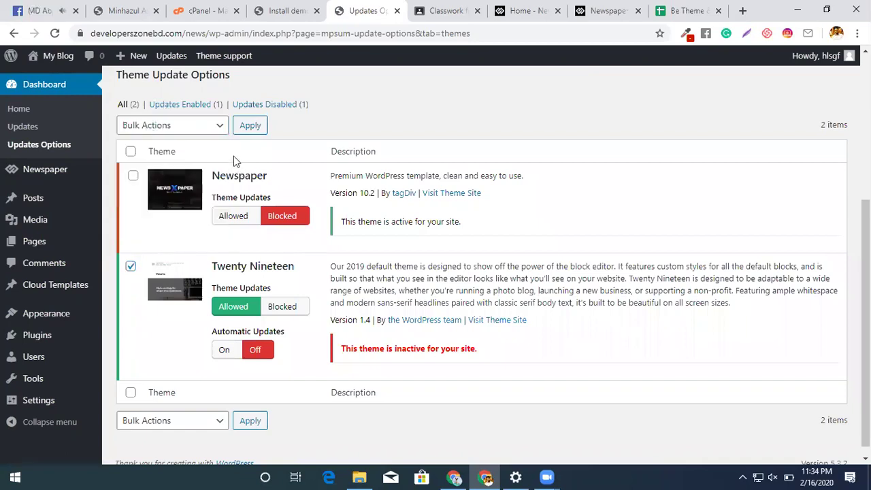
{"action": "left_click", "coordinate": [194, 132]}
{"action": "left_click", "coordinate": [171, 165]}
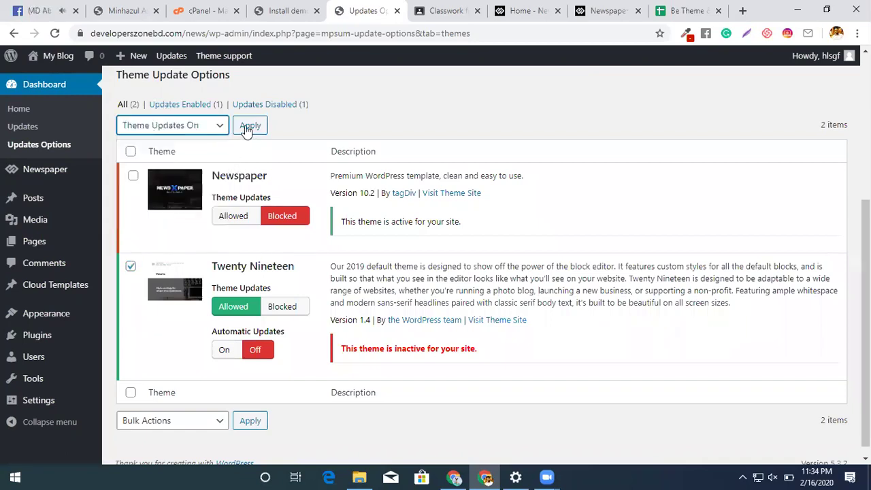
{"action": "left_click", "coordinate": [249, 126]}
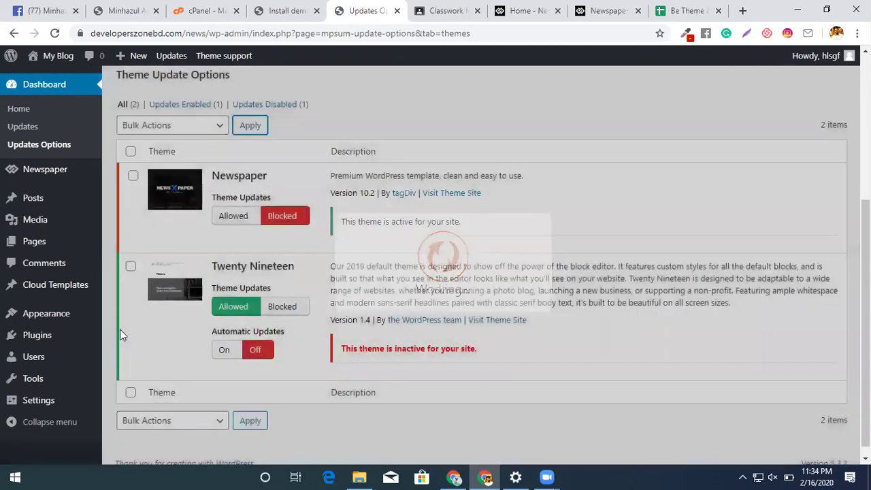
{"action": "left_click", "coordinate": [130, 267]}
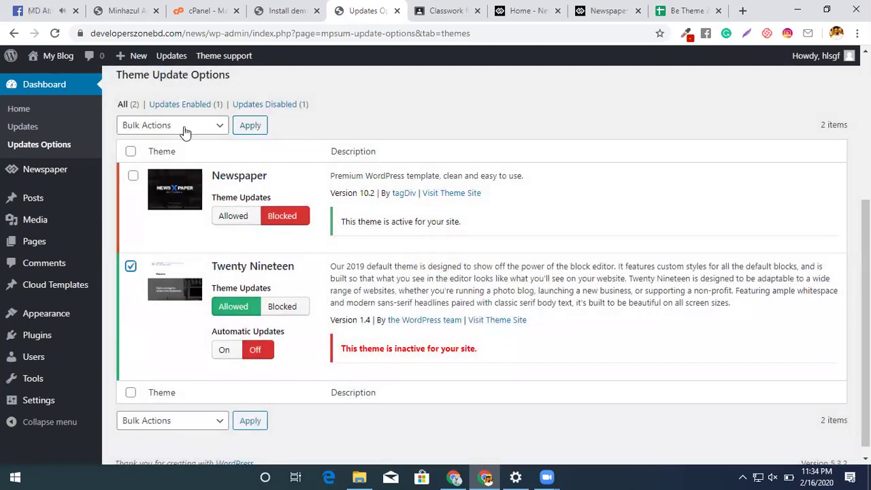
{"action": "left_click", "coordinate": [185, 131]}
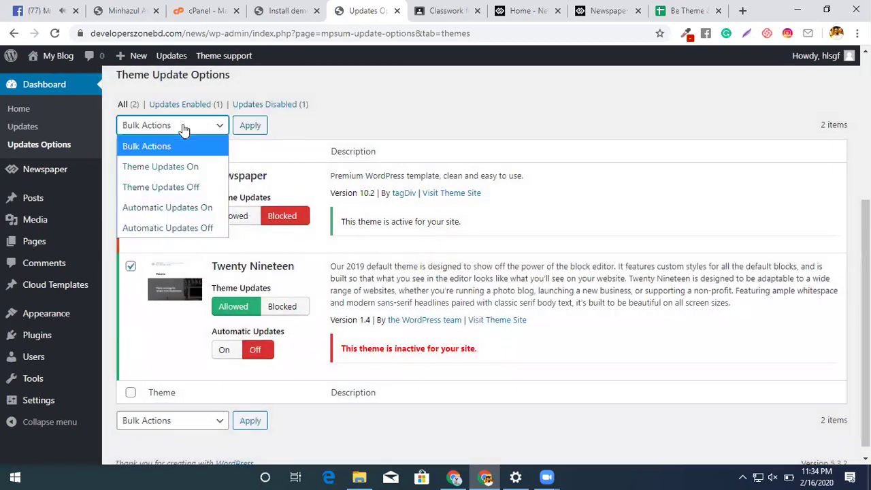
{"action": "left_click", "coordinate": [171, 213]}
{"action": "left_click", "coordinate": [247, 126]}
{"action": "left_click", "coordinate": [289, 10]}
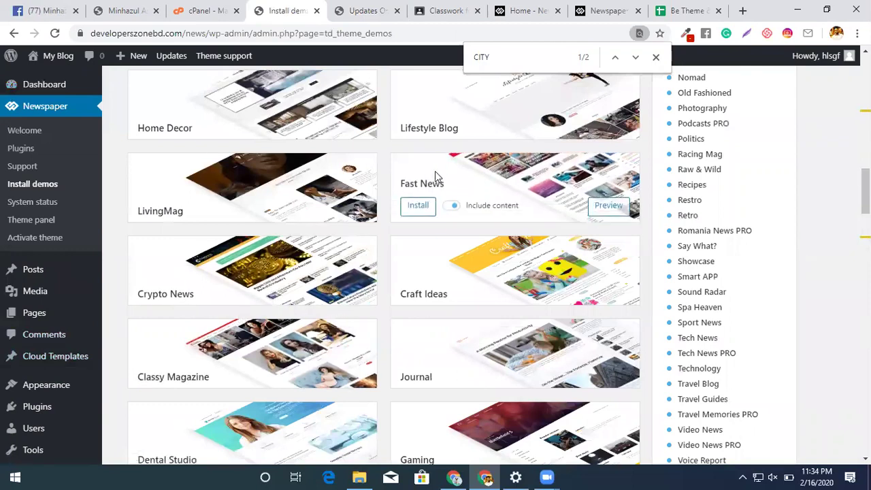
- Check City News on the demos page, then open the live blog via Visit Site in a new tab
{"action": "key", "text": "ctrl+f"}
{"action": "type", "text": "CITY"}
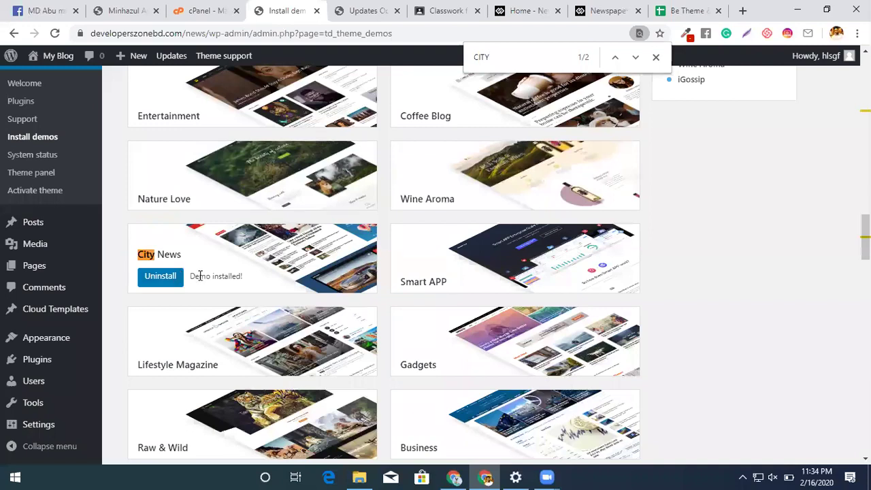
{"action": "mouse_move", "coordinate": [54, 60]}
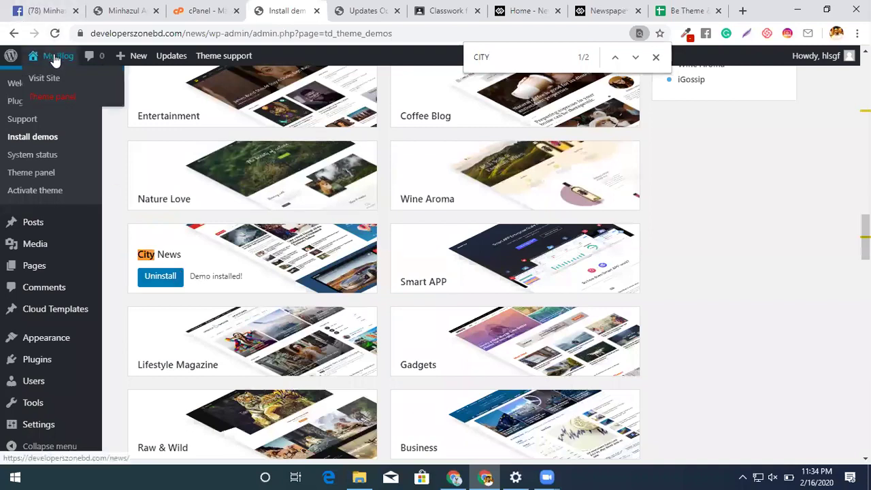
{"action": "right_click", "coordinate": [51, 78]}
{"action": "left_click", "coordinate": [79, 81]}
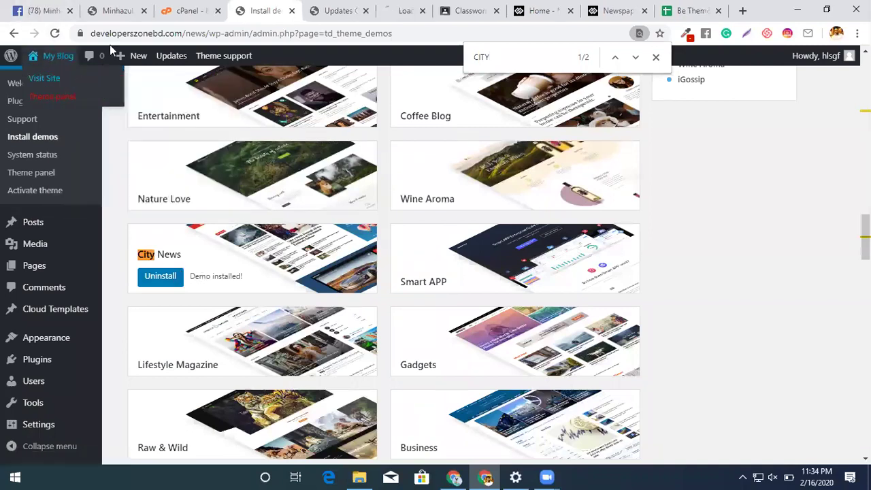
- Review the City News demo homepage on the My Blog tab, including its video and Business Today posts
{"action": "left_click", "coordinate": [392, 7]}
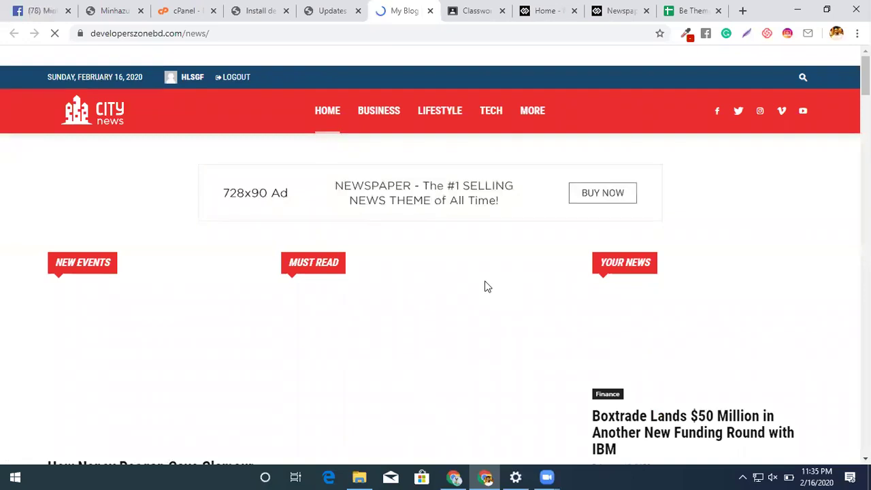
{"action": "scroll", "coordinate": [655, 285], "scroll_direction": "down", "scroll_amount": 3}
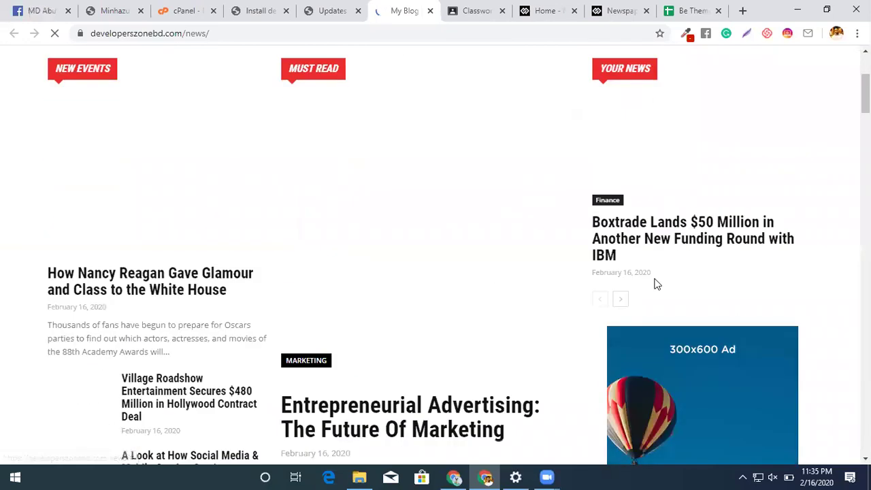
{"action": "scroll", "coordinate": [654, 284], "scroll_direction": "down", "scroll_amount": 4}
{"action": "scroll", "coordinate": [604, 369], "scroll_direction": "down", "scroll_amount": 9}
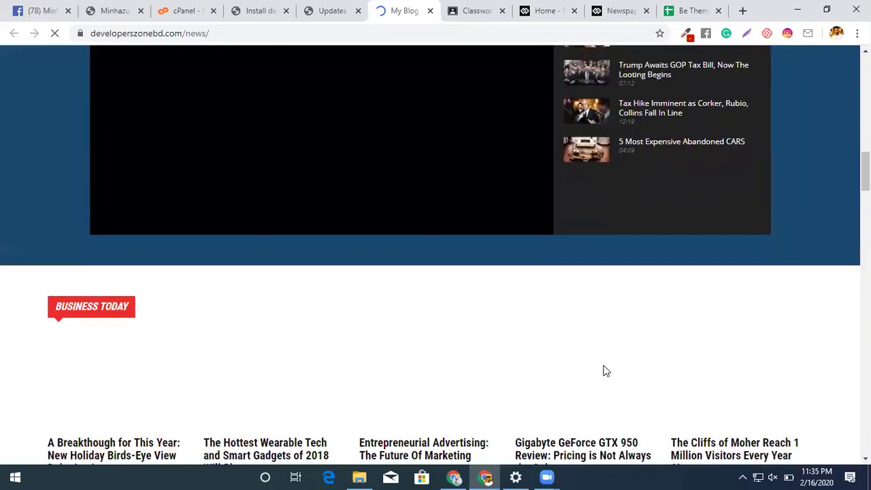
{"action": "scroll", "coordinate": [605, 370], "scroll_direction": "down", "scroll_amount": 7}
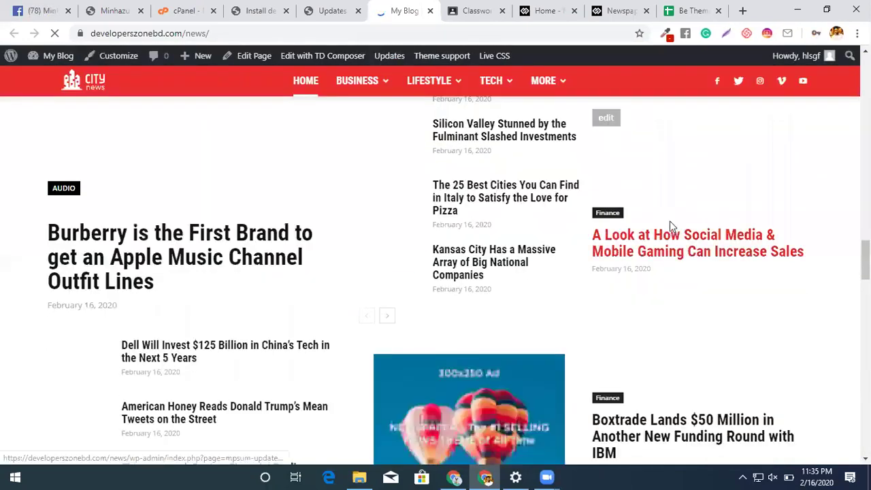
{"action": "scroll", "coordinate": [670, 220], "scroll_direction": "down", "scroll_amount": 5}
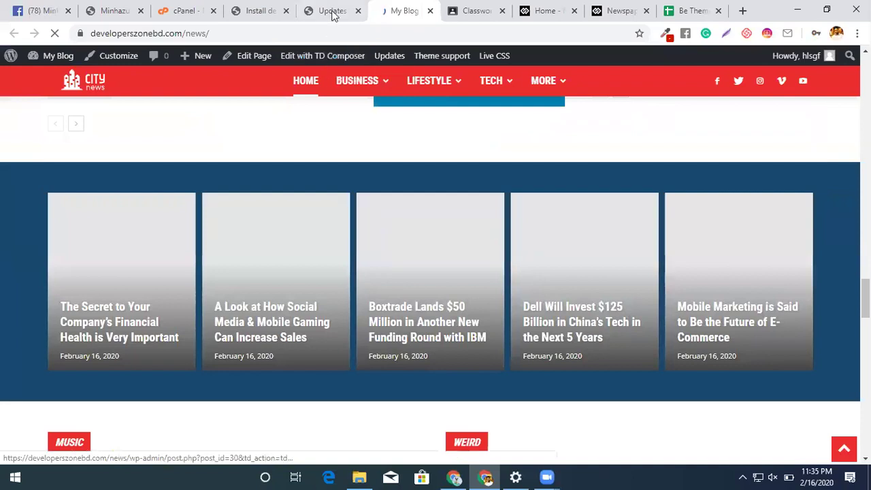
{"action": "scroll", "coordinate": [288, 279], "scroll_direction": "up", "scroll_amount": 8}
{"action": "scroll", "coordinate": [288, 279], "scroll_direction": "up", "scroll_amount": 10}
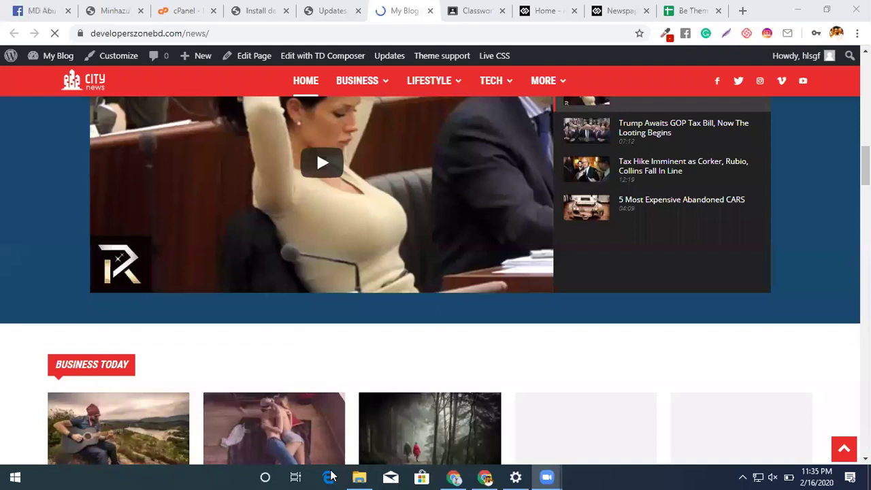
- Bring up the Facebook profile timeline with the live 'A COMPLETE - NEWSPAPER THEME X - CUSTOMIZE' post
{"action": "left_click", "coordinate": [18, 12]}
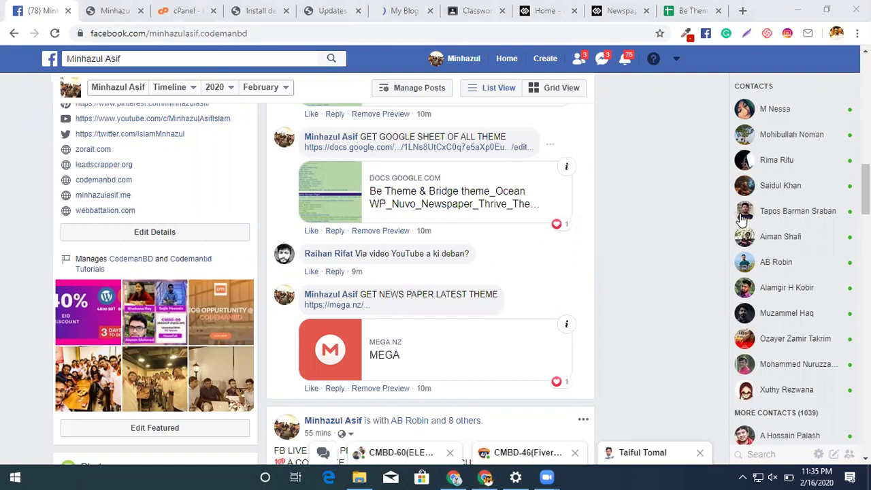
{"action": "scroll", "coordinate": [663, 208], "scroll_direction": "up", "scroll_amount": 10}
{"action": "scroll", "coordinate": [665, 209], "scroll_direction": "down", "scroll_amount": 2}
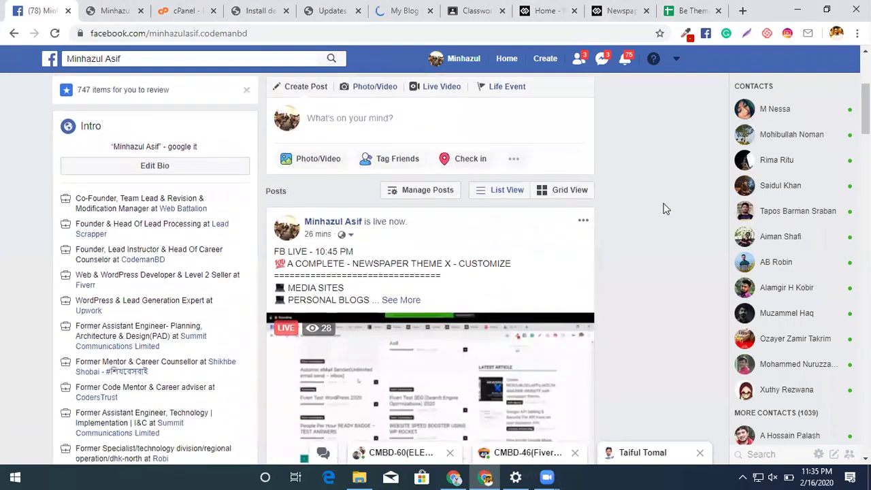
- Check the blog front page and its Business mega-menu, then return to the Newspaper Theme checklist
{"action": "left_click", "coordinate": [386, 9]}
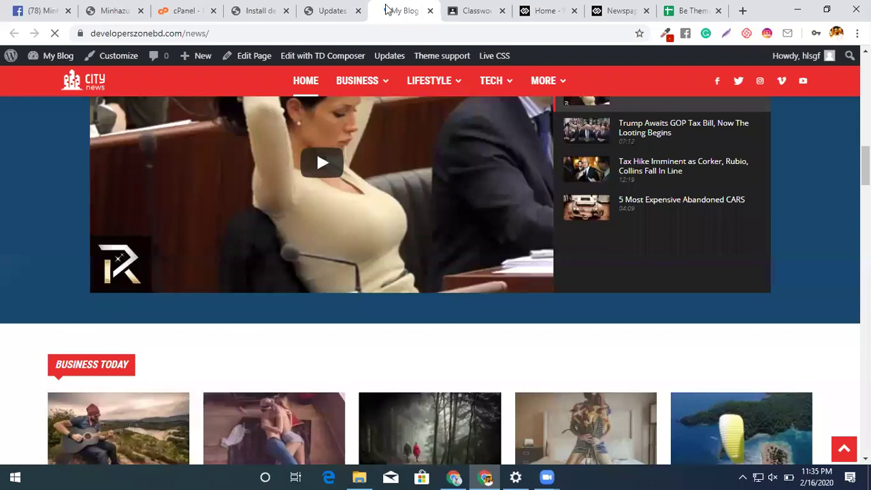
{"action": "scroll", "coordinate": [279, 230], "scroll_direction": "down", "scroll_amount": 8}
{"action": "scroll", "coordinate": [279, 230], "scroll_direction": "up", "scroll_amount": 2}
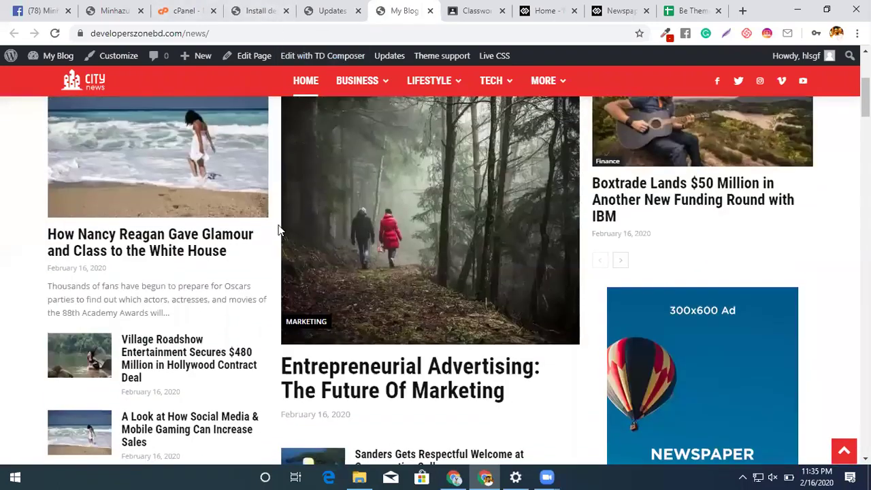
{"action": "mouse_move", "coordinate": [356, 80]}
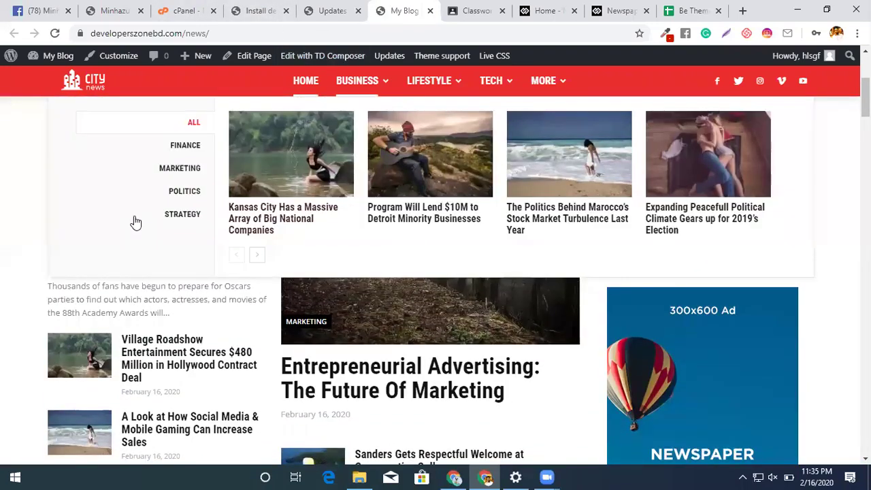
{"action": "scroll", "coordinate": [136, 223], "scroll_direction": "up", "scroll_amount": 5}
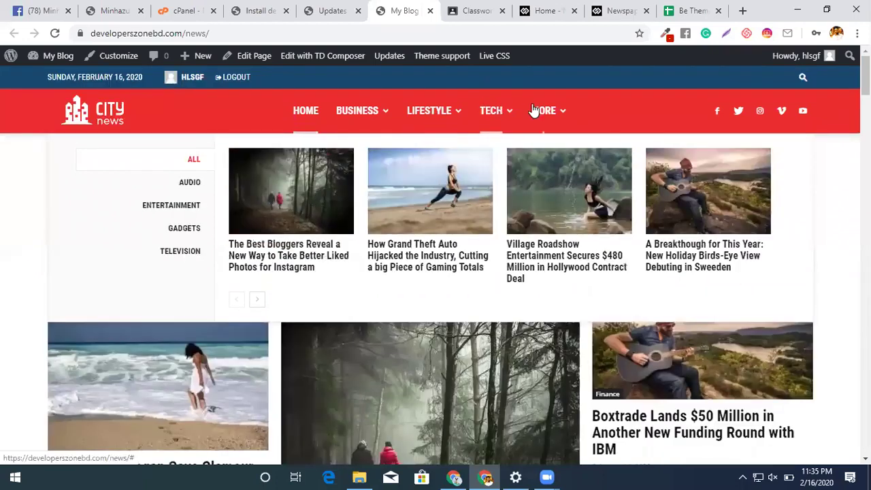
{"action": "mouse_move", "coordinate": [536, 110]}
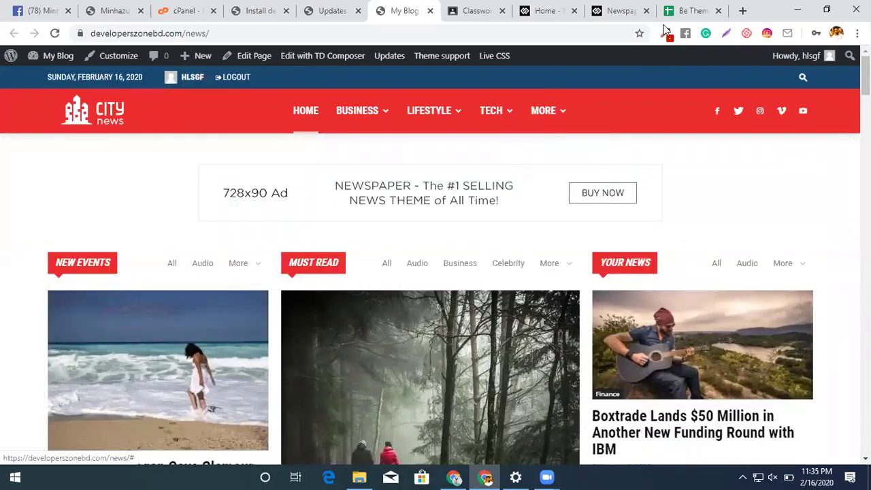
{"action": "left_click", "coordinate": [690, 10]}
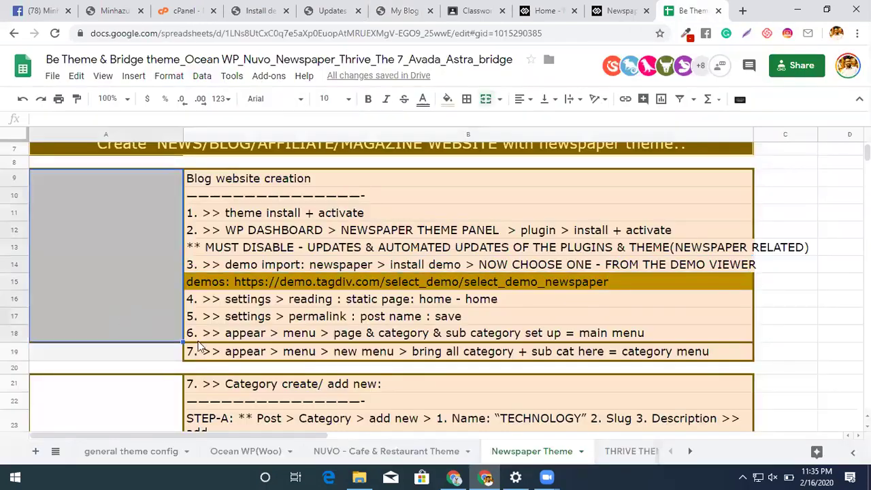
- Enter DESHI NEWS in the notes cell beside the category-creation step
{"action": "scroll", "coordinate": [272, 315], "scroll_direction": "down", "scroll_amount": 3}
{"action": "scroll", "coordinate": [272, 315], "scroll_direction": "down", "scroll_amount": 3}
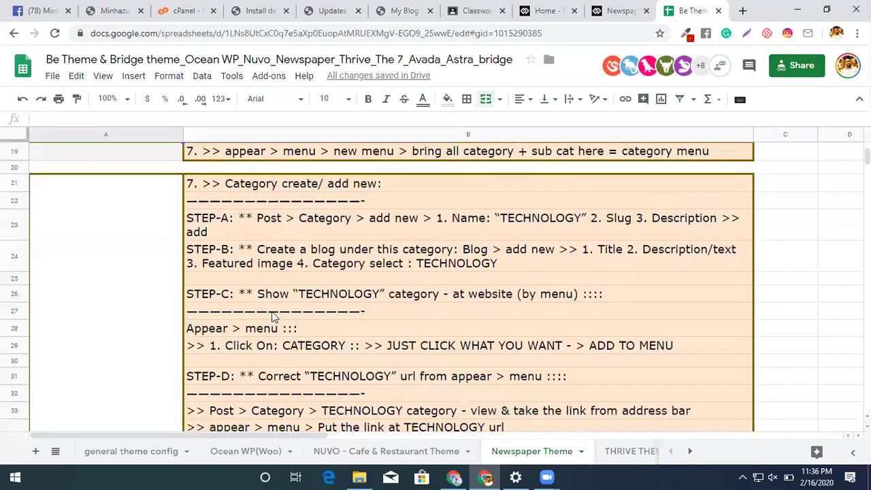
{"action": "left_click", "coordinate": [117, 291]}
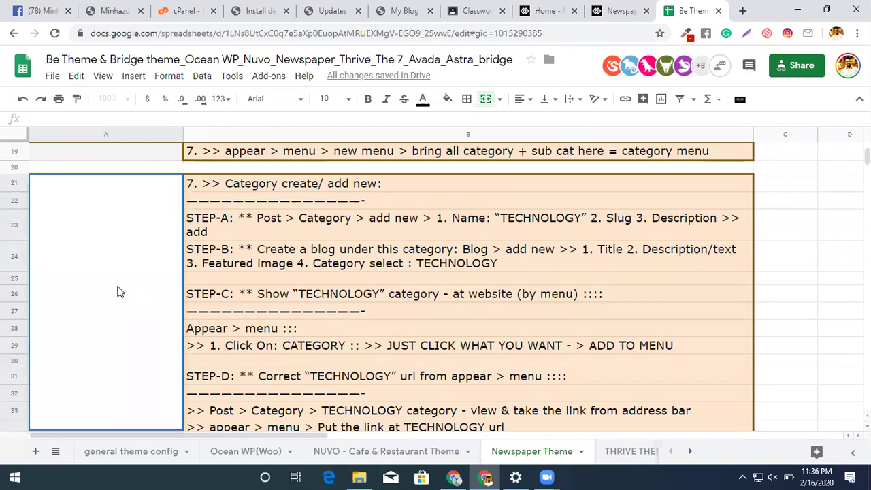
{"action": "type", "text": "DESHI NEWS"}
{"action": "key", "text": "Return"}
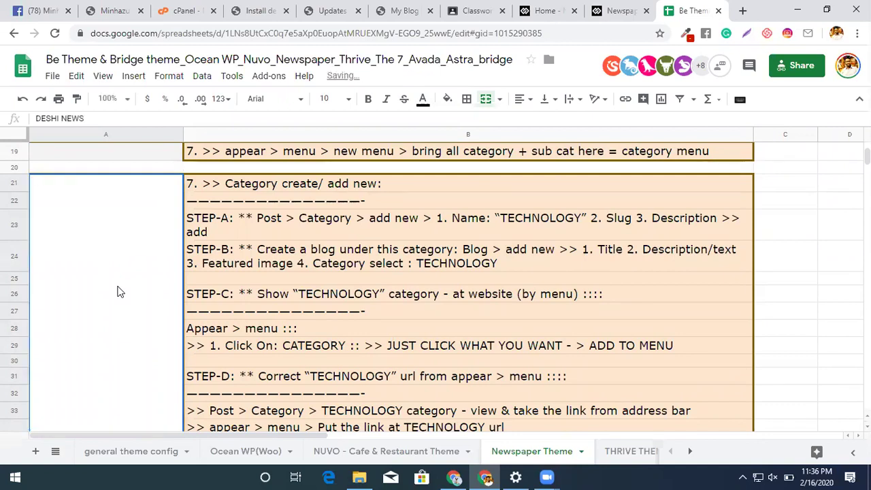
{"action": "left_click", "coordinate": [200, 285]}
- Append '/ BEDISHE NEWS / SPORTS NEWS' to the DESHI NEWS note, then open a new browser tab
{"action": "scroll", "coordinate": [132, 329], "scroll_direction": "down", "scroll_amount": 2}
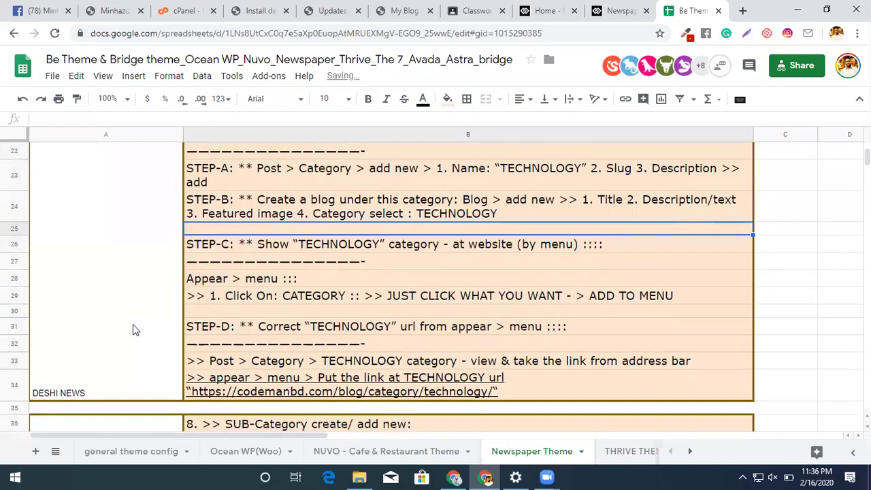
{"action": "left_click", "coordinate": [105, 368]}
{"action": "scroll", "coordinate": [105, 367], "scroll_direction": "up", "scroll_amount": 1}
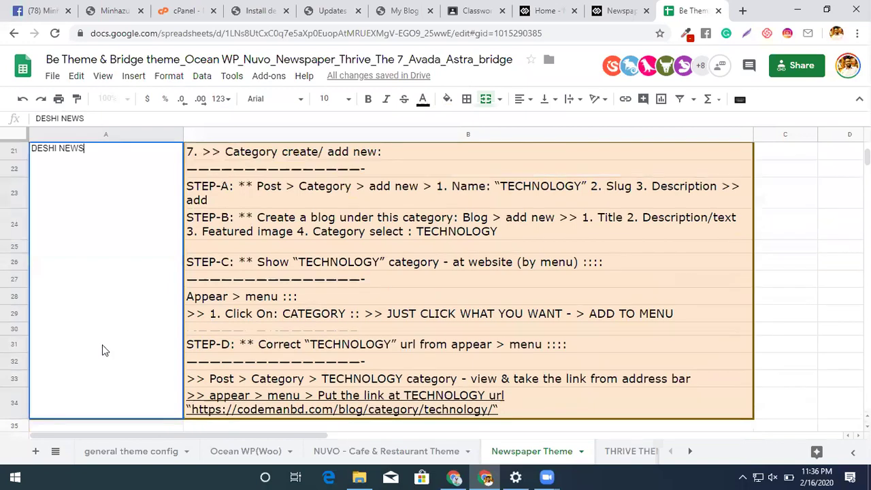
{"action": "double_click", "coordinate": [138, 172]}
{"action": "type", "text": "/ BEDISHE NEWS /"}
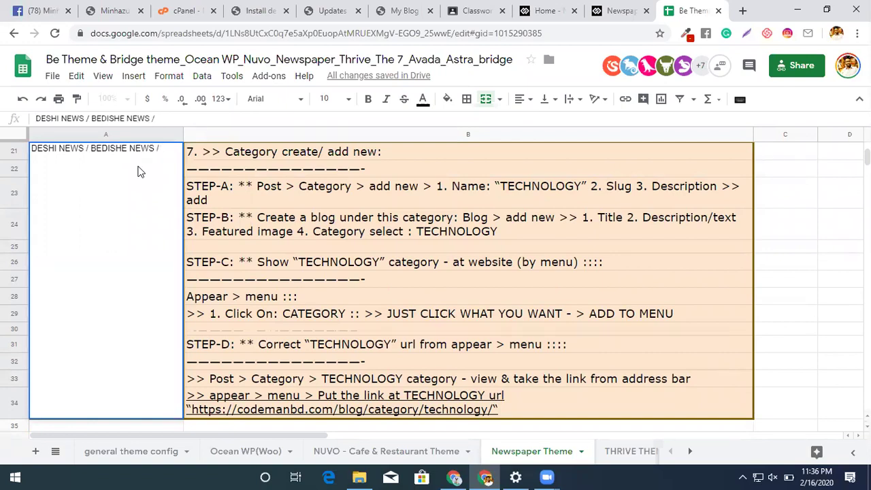
{"action": "type", "text": " SPORTS NEWS"}
{"action": "key", "text": "BackSpace"}
{"action": "key", "text": "BackSpace"}
{"action": "key", "text": "BackSpace"}
{"action": "key", "text": "BackSpace"}
{"action": "key", "text": "BackSpace"}
{"action": "key", "text": "BackSpace"}
{"action": "key", "text": "BackSpace"}
{"action": "key", "text": "BackSpace"}
{"action": "key", "text": "BackSpace"}
{"action": "left_click", "coordinate": [742, 10]}
- Open Google Translate and set Bengali as the source language, translating into English
{"action": "type", "text": "t"}
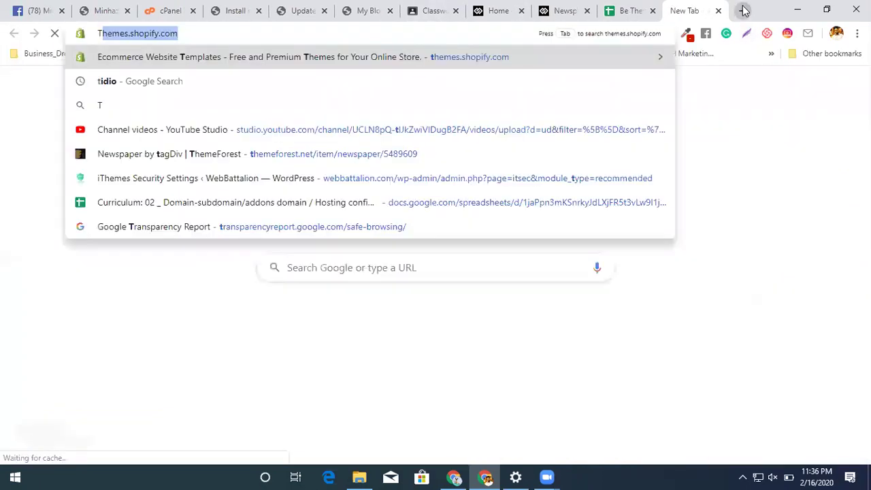
{"action": "type", "text": "RA"}
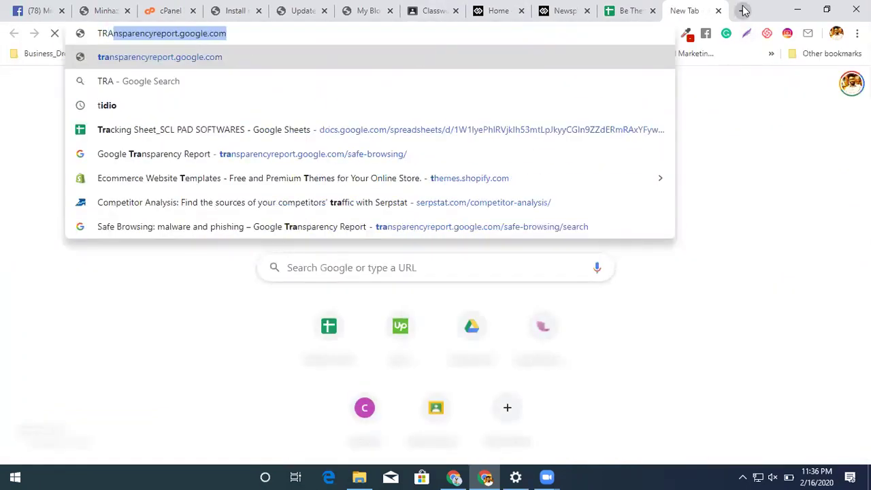
{"action": "type", "text": "NSLATE.GOO"}
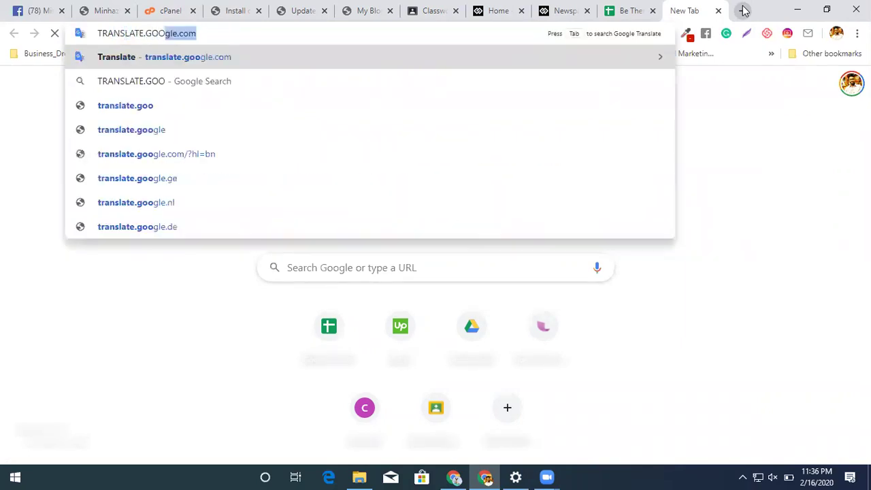
{"action": "key", "text": "Return"}
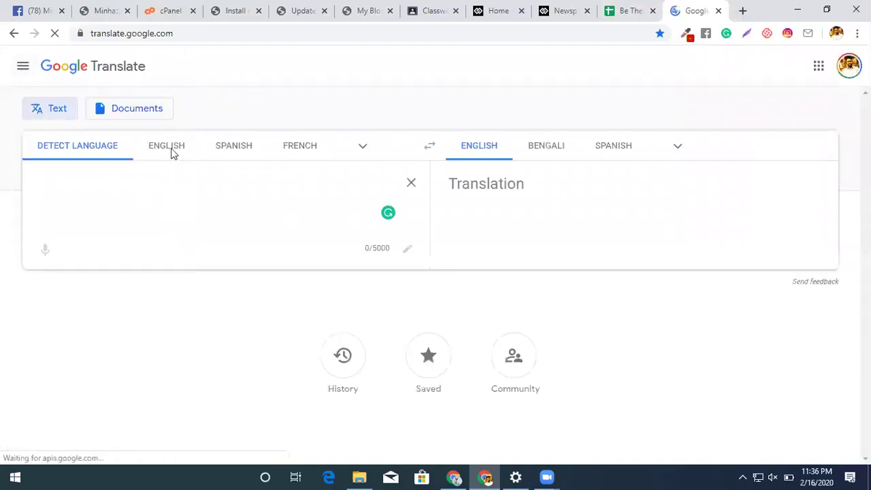
{"action": "left_click", "coordinate": [361, 146]}
{"action": "type", "text": "BEN"}
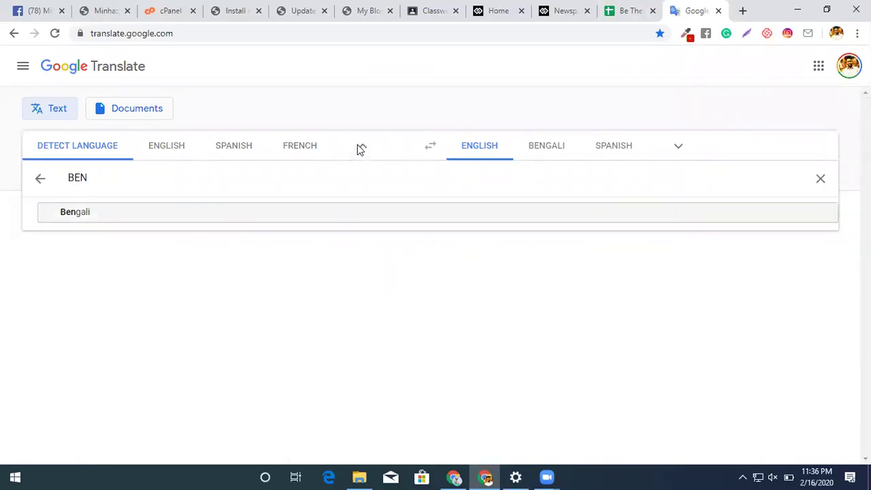
{"action": "key", "text": "Return"}
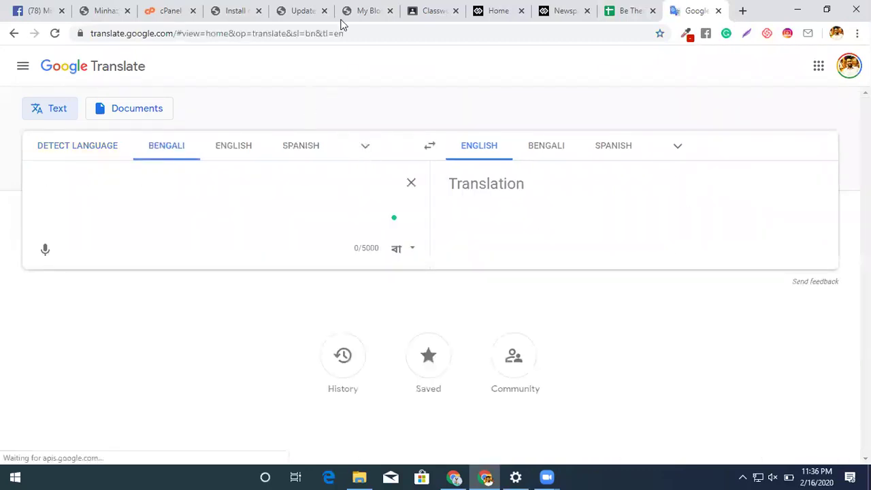
{"action": "left_click", "coordinate": [229, 11]}
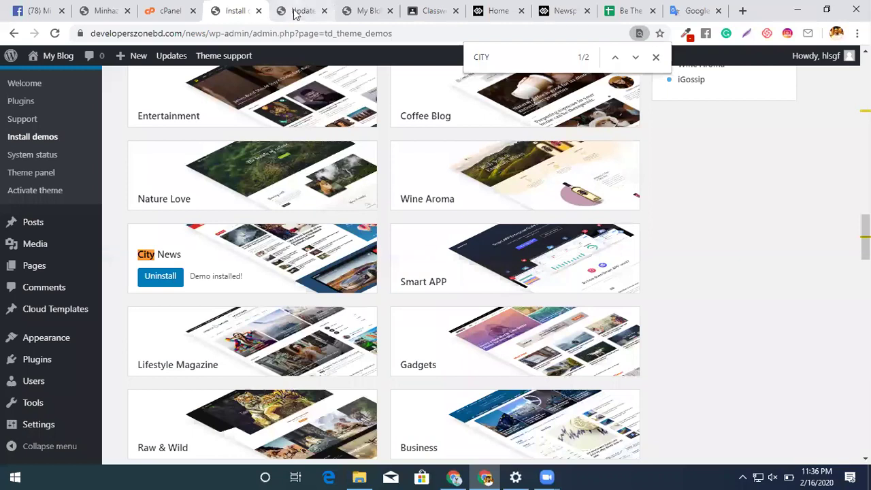
- Open the Posts › Categories page listing the 19 existing categories
{"action": "scroll", "coordinate": [28, 127], "scroll_direction": "up", "scroll_amount": 5}
{"action": "scroll", "coordinate": [28, 128], "scroll_direction": "up", "scroll_amount": 5}
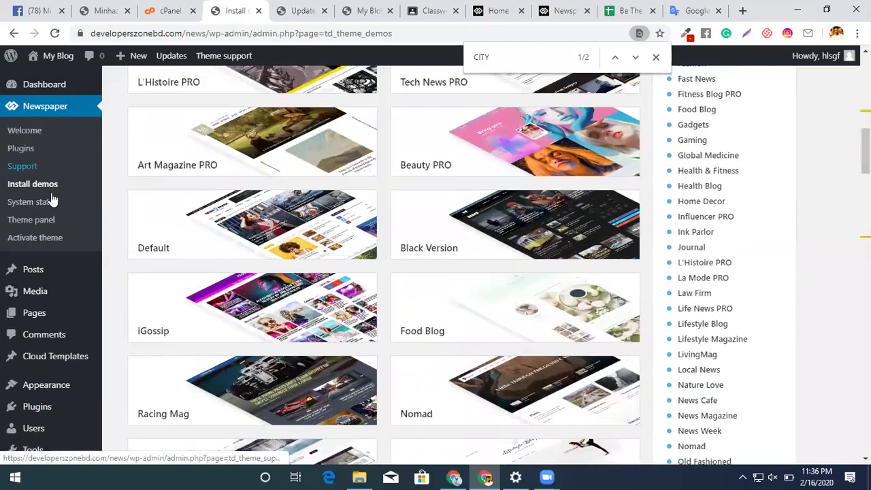
{"action": "mouse_move", "coordinate": [35, 275]}
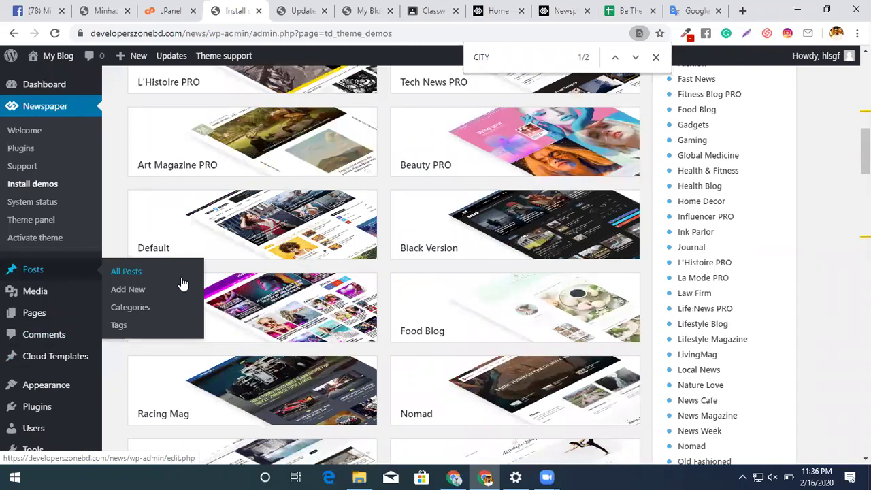
{"action": "left_click", "coordinate": [138, 307]}
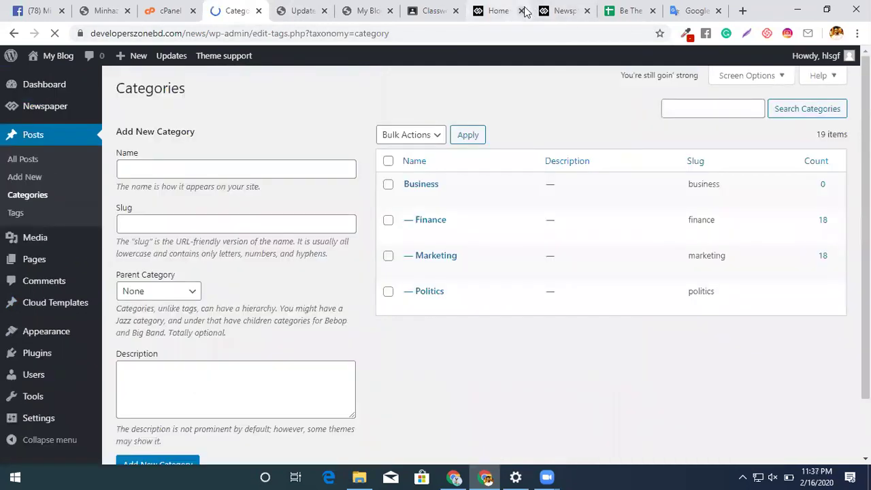
- Close the two extra demo site tabs and bring up the setup notes spreadsheet
{"action": "left_click", "coordinate": [586, 11]}
{"action": "left_click", "coordinate": [521, 11]}
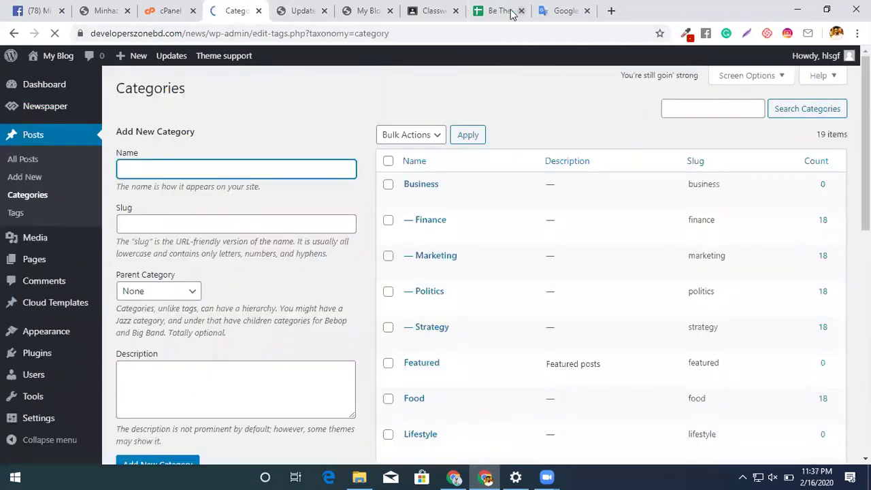
{"action": "left_click", "coordinate": [491, 12]}
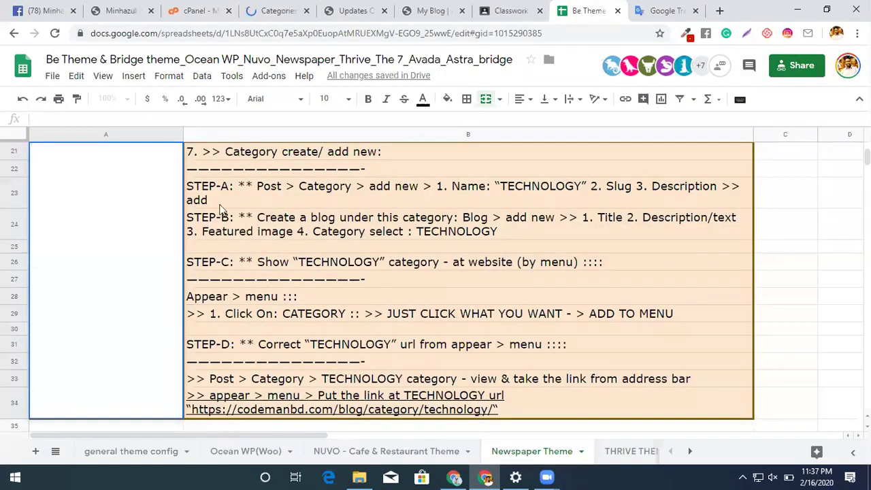
- Look over the step 6 and step 7 notes in the checklist rows 18–23
{"action": "left_click", "coordinate": [302, 191]}
{"action": "scroll", "coordinate": [302, 191], "scroll_direction": "up", "scroll_amount": 1}
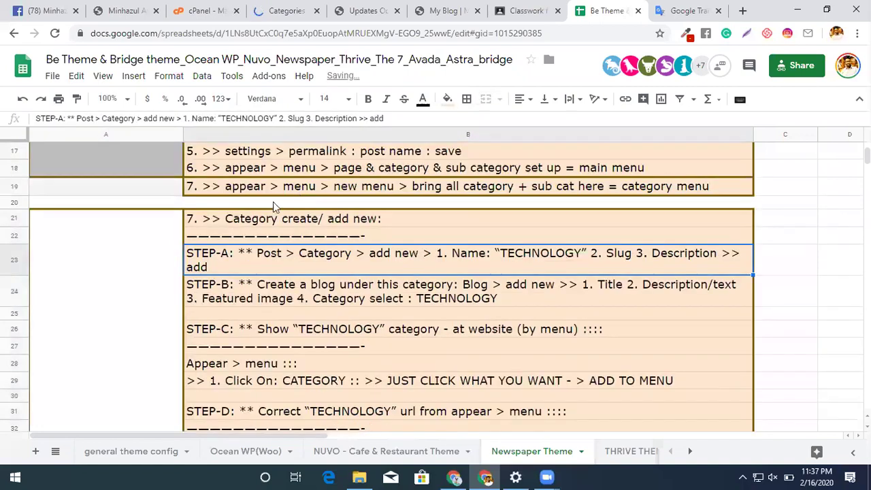
{"action": "left_click", "coordinate": [254, 223]}
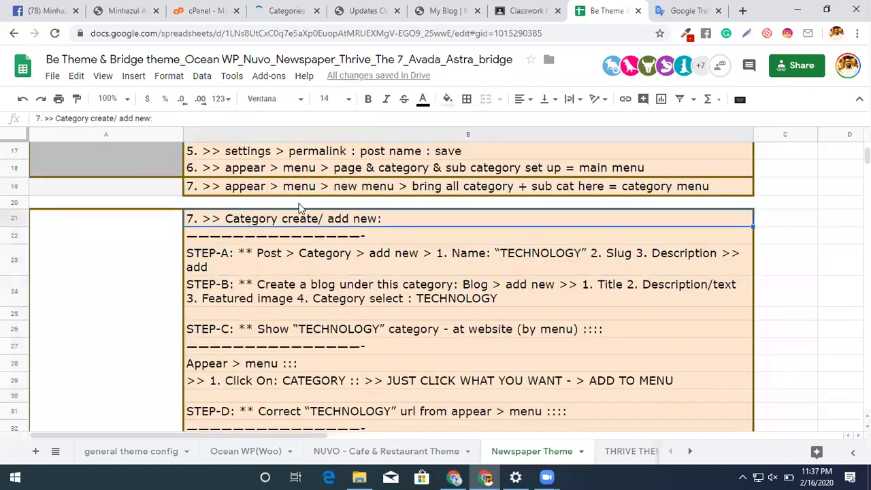
{"action": "left_click", "coordinate": [272, 168]}
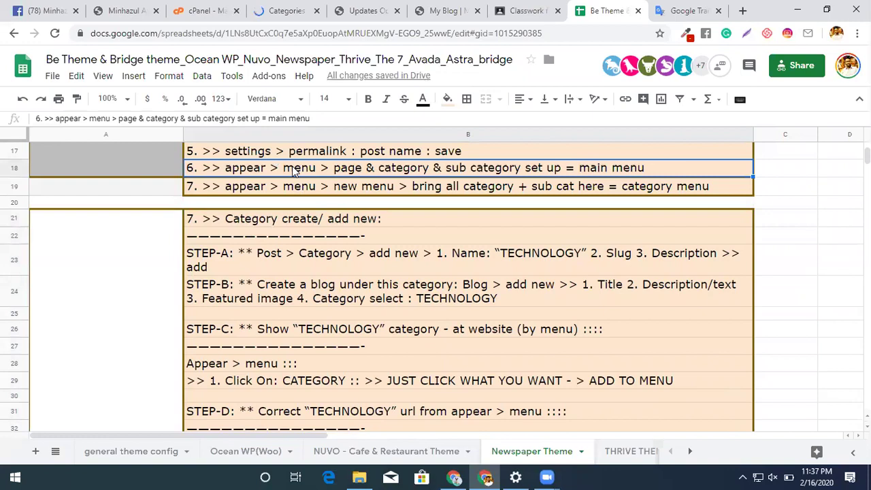
{"action": "left_click", "coordinate": [274, 189]}
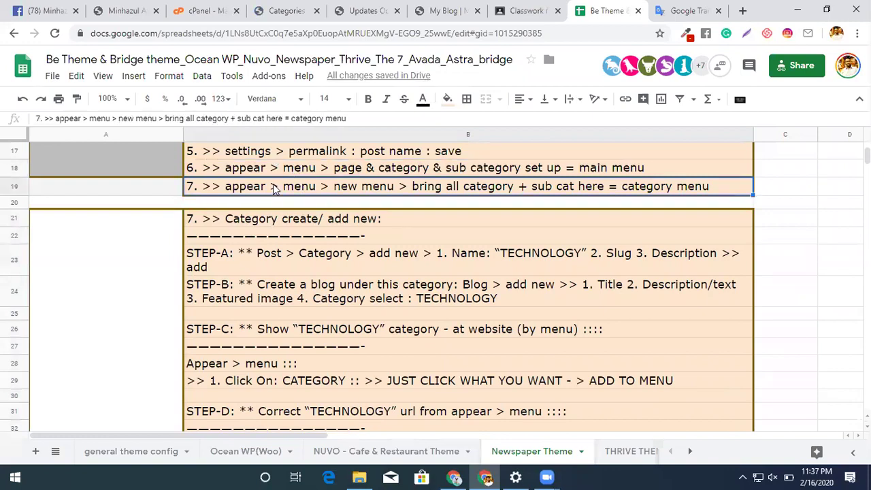
{"action": "left_click", "coordinate": [484, 477]}
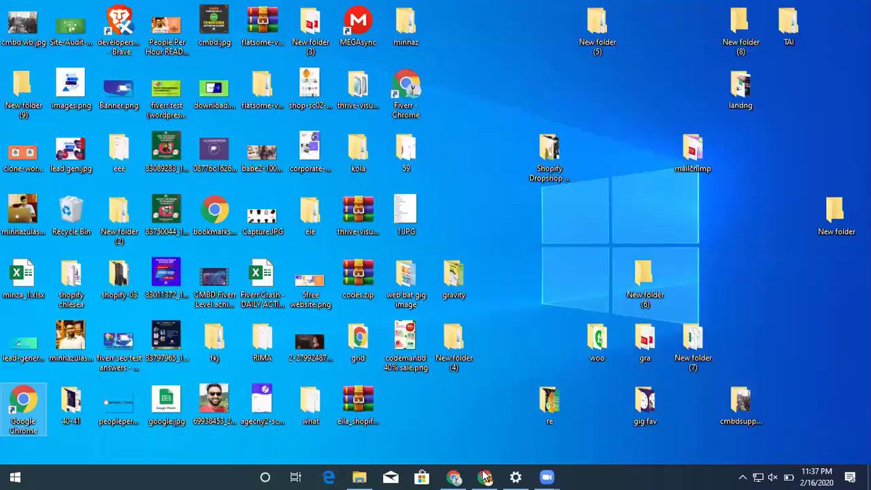
{"action": "left_click", "coordinate": [484, 477]}
{"action": "left_click", "coordinate": [291, 229]}
- Rewrite the step 7 heading in B21 as 'POST > Category DELETE ALL CATEGORY & SUB CATEGORY'
{"action": "double_click", "coordinate": [294, 225]}
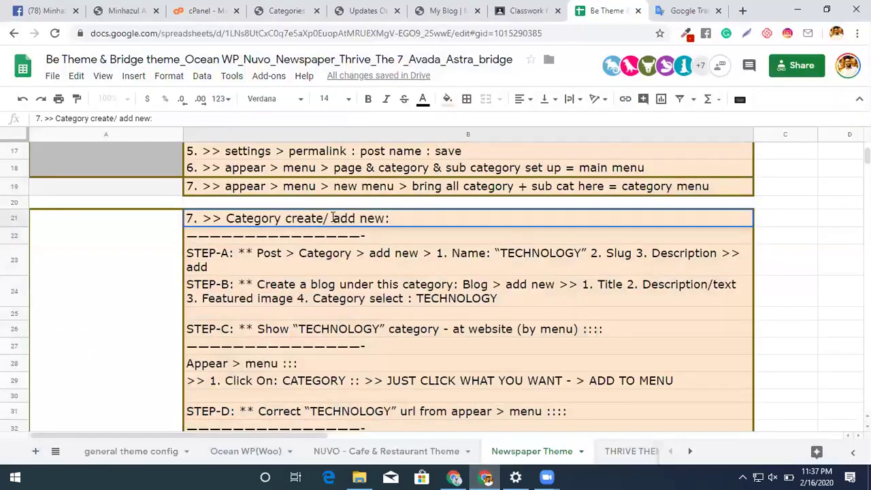
{"action": "left_click_drag", "start_coordinate": [303, 218], "coordinate": [285, 218]}
{"action": "left_click", "coordinate": [277, 218]}
{"action": "left_click", "coordinate": [224, 219]}
{"action": "type", "text": "POST >"}
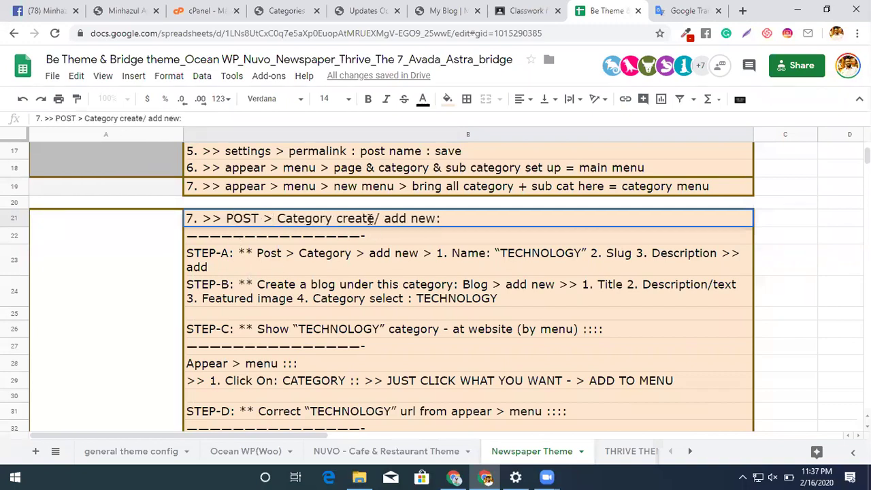
{"action": "left_click_drag", "start_coordinate": [336, 219], "coordinate": [523, 211]}
{"action": "type", "text": "DELE"}
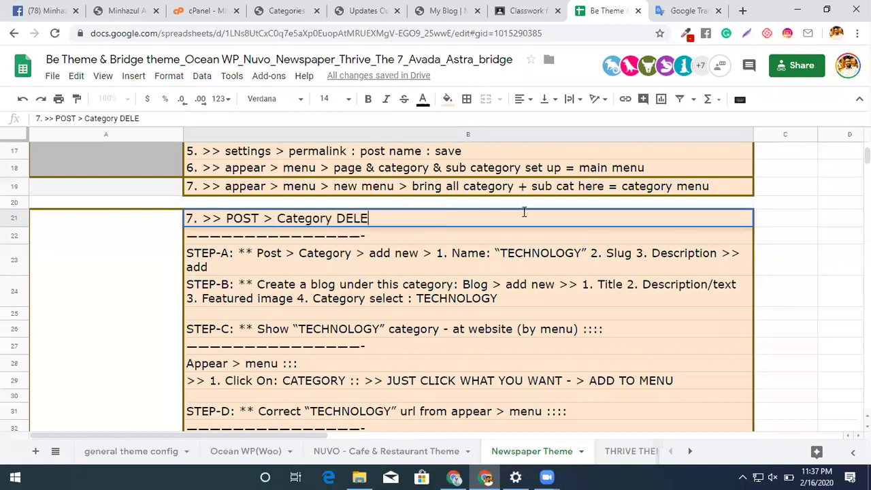
{"action": "type", "text": "TE ALL CATEGO"}
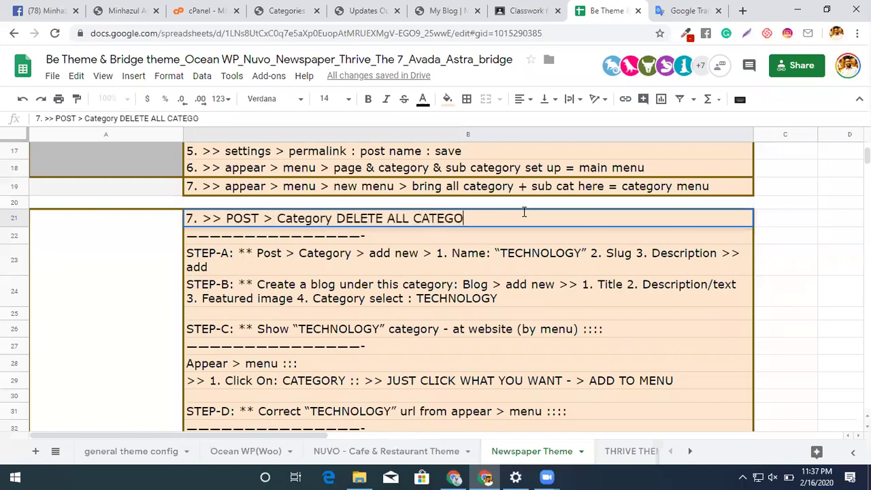
{"action": "type", "text": "RY & S"}
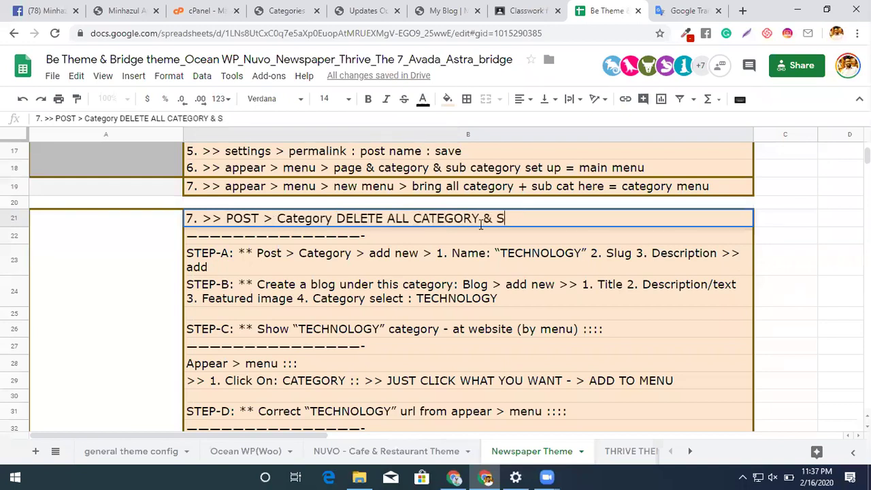
{"action": "type", "text": "UB CATEGORY"}
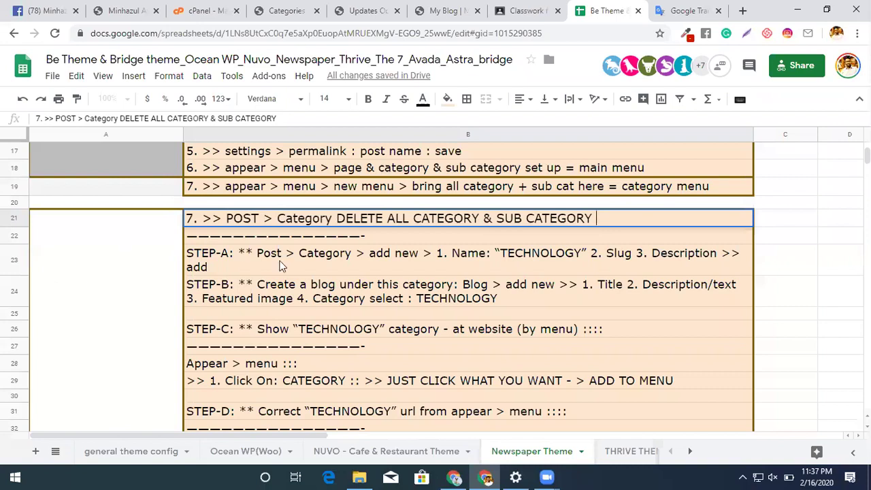
{"action": "left_click", "coordinate": [295, 266]}
- Insert a row above row 22 and add step 8 'POST > CAT > ADD NEW > ONE BY ONE ADD CLIENTS/WANTED CATEGORY'
{"action": "left_click", "coordinate": [10, 236]}
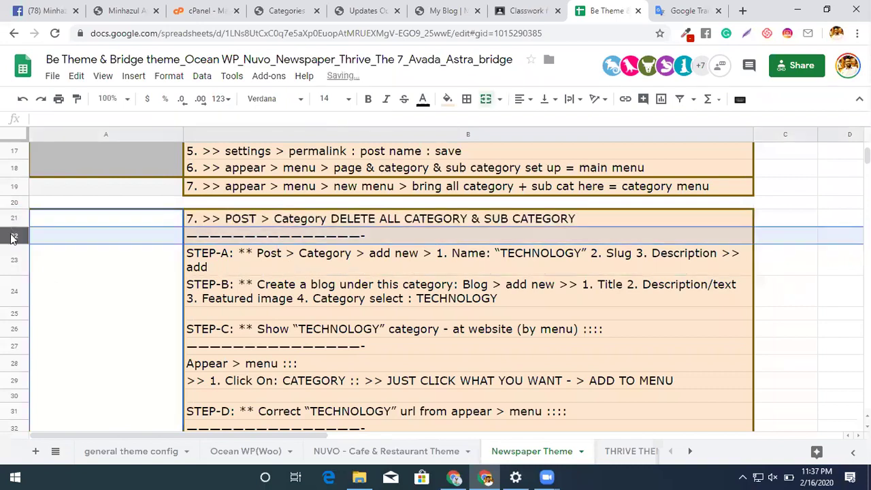
{"action": "right_click", "coordinate": [11, 236]}
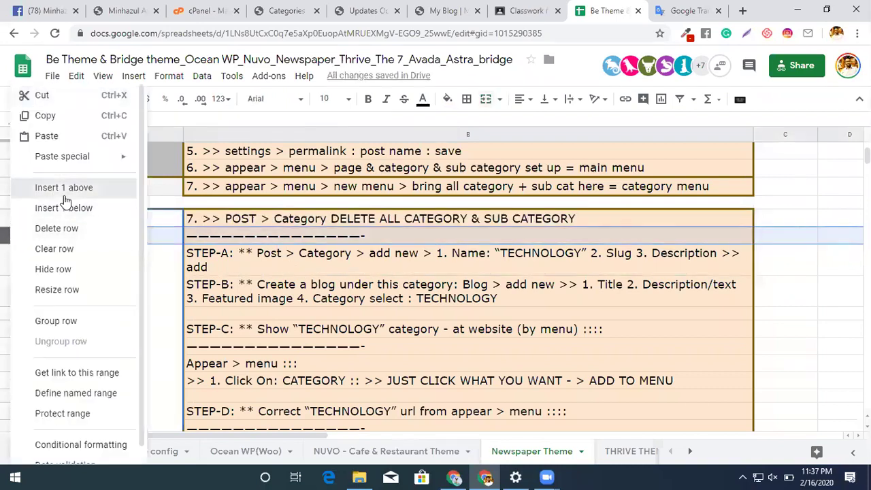
{"action": "left_click", "coordinate": [64, 194]}
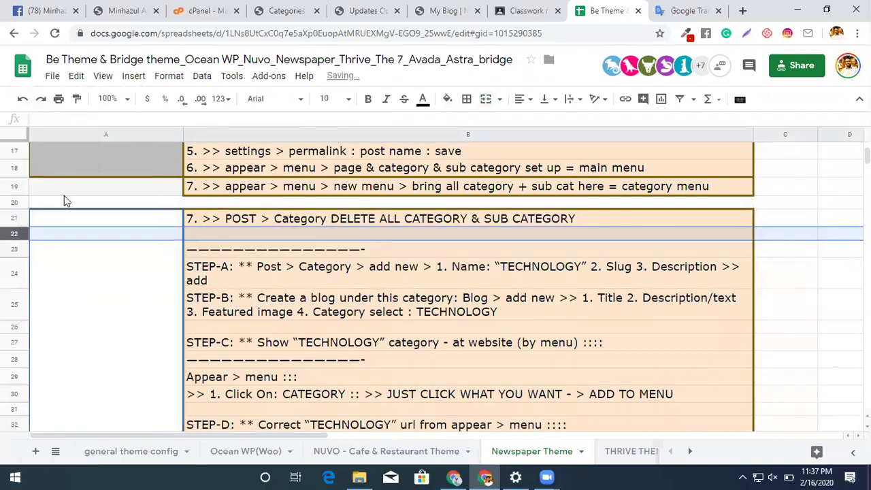
{"action": "left_click", "coordinate": [284, 239]}
{"action": "type", "text": "8."}
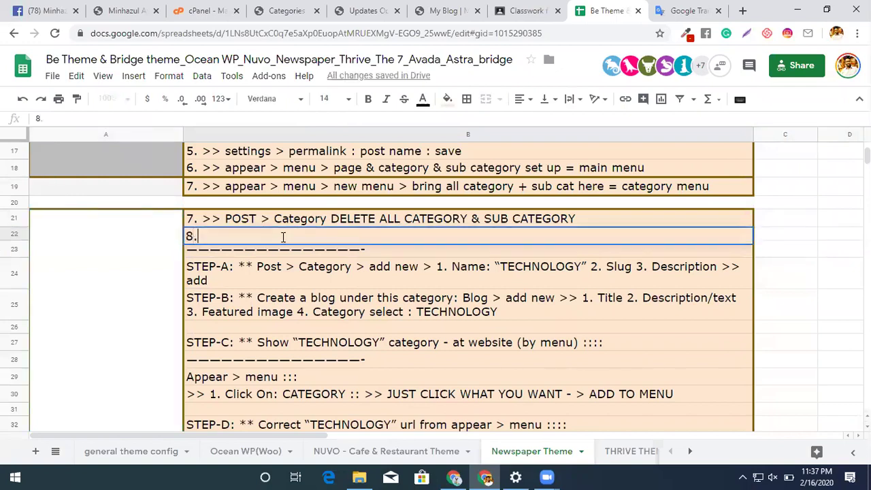
{"action": "type", "text": " >> POST > CAT > ADD NEW > ONE B"}
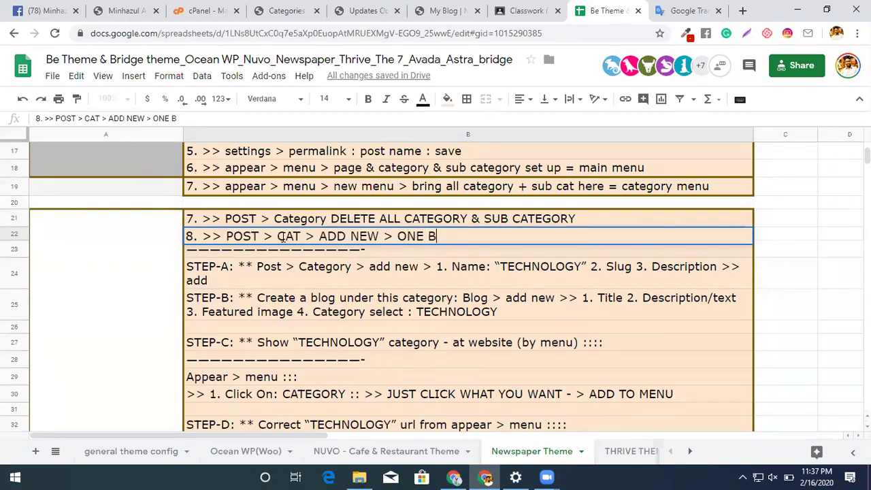
{"action": "type", "text": "Y ONE ADD CLIEN"}
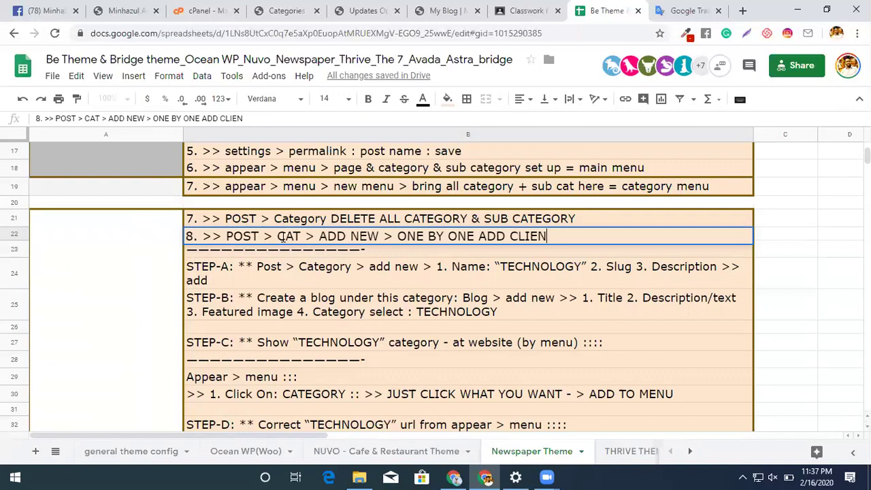
{"action": "type", "text": "TS/WAN"}
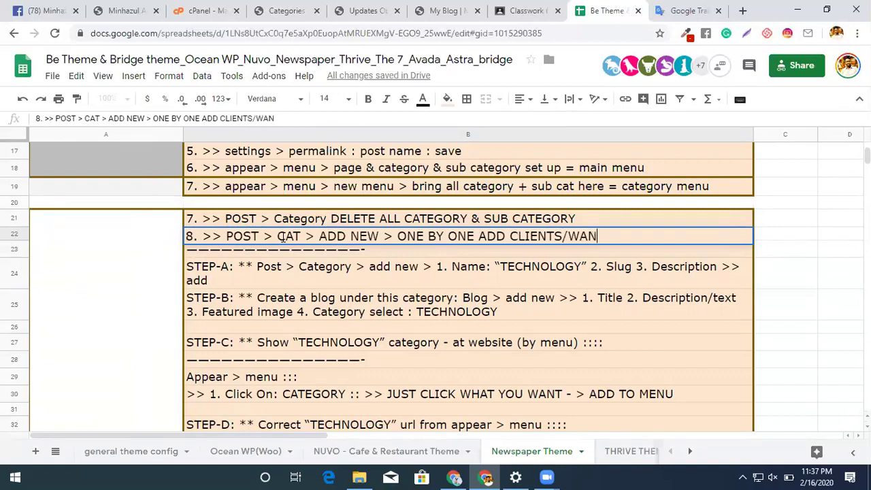
{"action": "type", "text": "TED CATEGORY"}
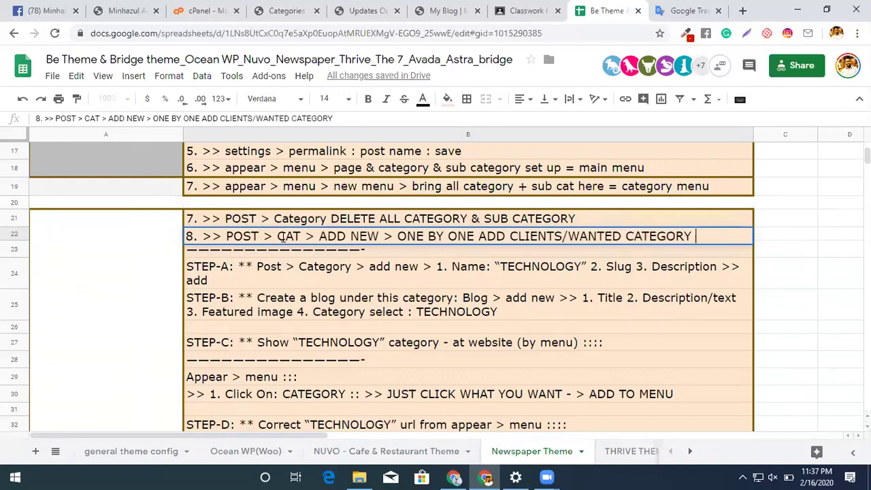
{"action": "key", "text": "Return"}
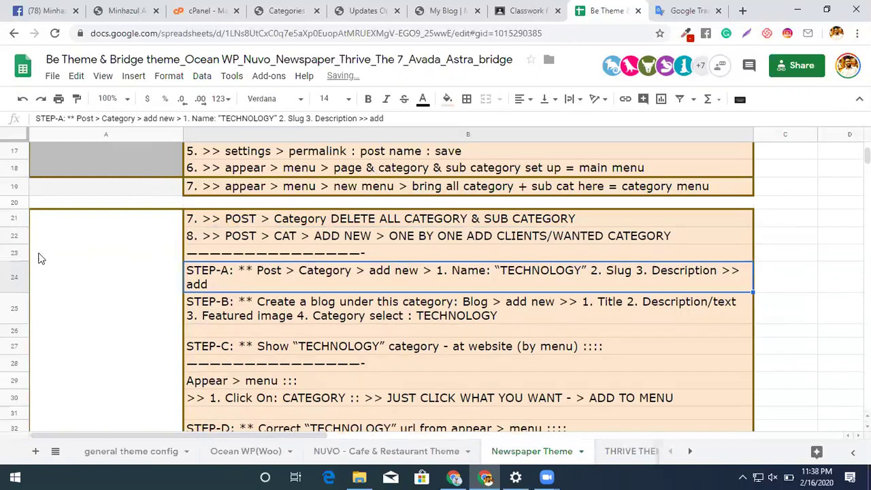
- Insert blank rows below step 8 and move the two appear > menu steps from B18:B19 into B23:B24
{"action": "right_click", "coordinate": [24, 236]}
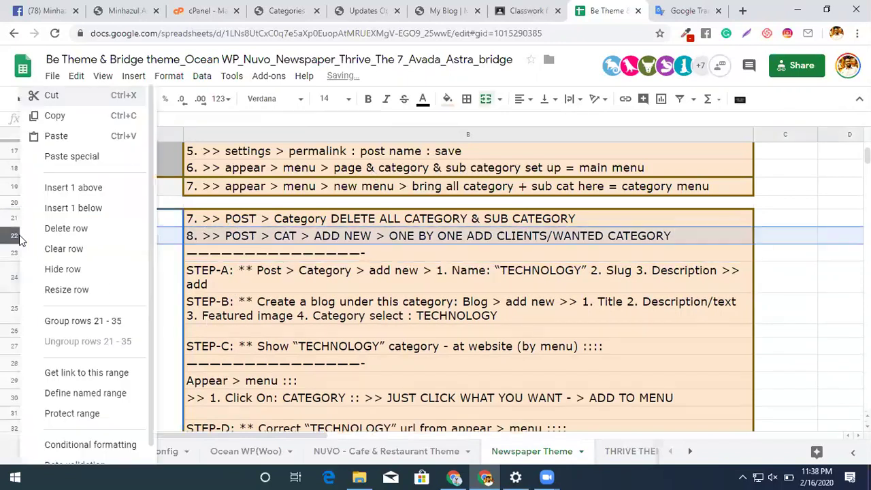
{"action": "left_click", "coordinate": [102, 208]}
{"action": "left_click", "coordinate": [322, 169]}
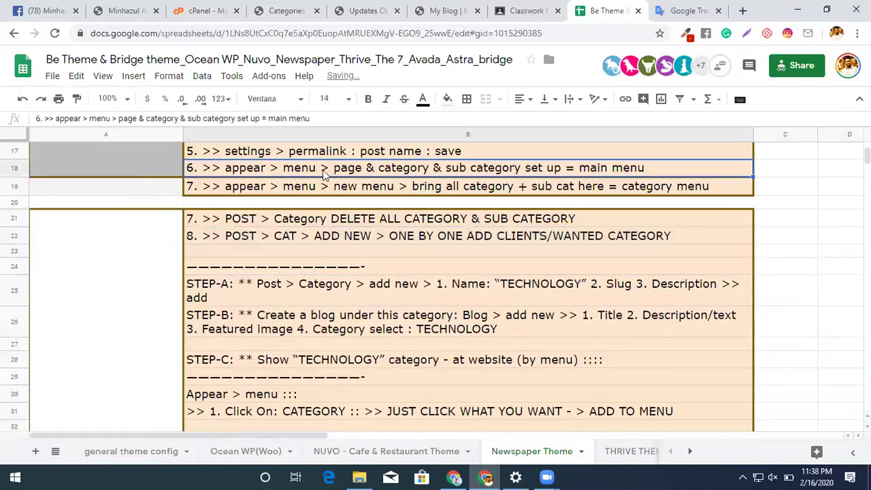
{"action": "key", "text": "shift+Down"}
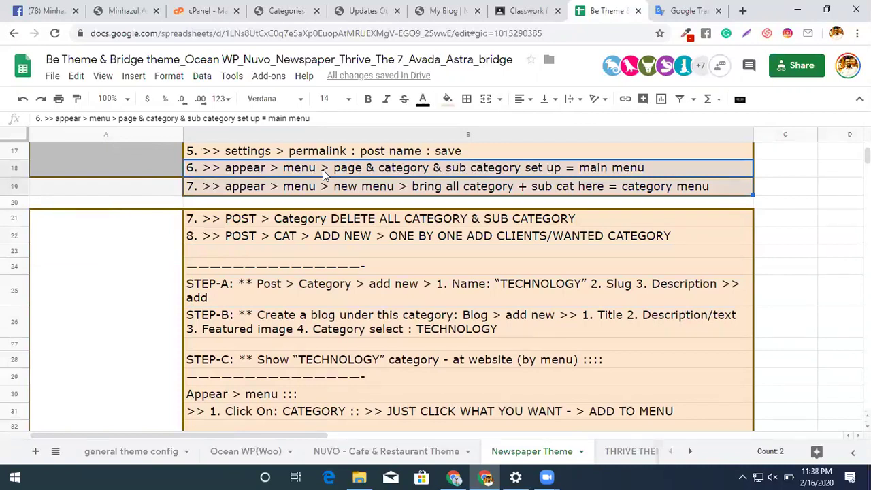
{"action": "key", "text": "ctrl+c"}
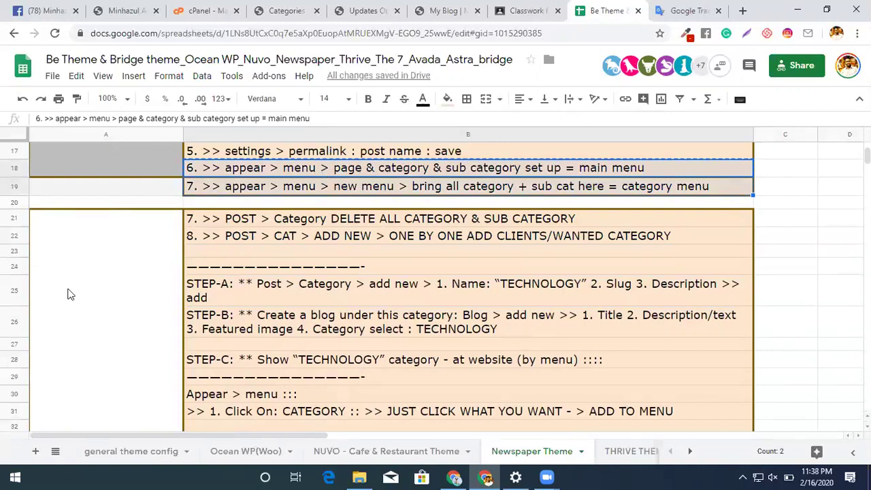
{"action": "right_click", "coordinate": [13, 249]}
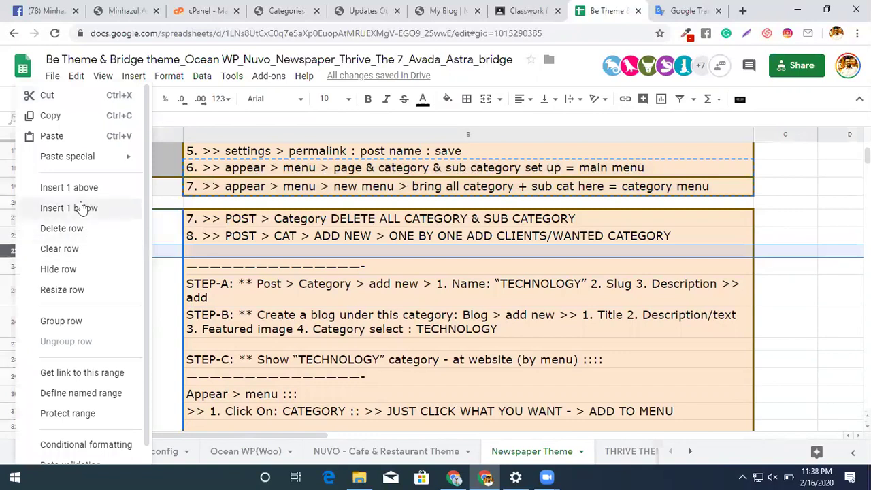
{"action": "left_click", "coordinate": [80, 208]}
{"action": "left_click", "coordinate": [272, 172]}
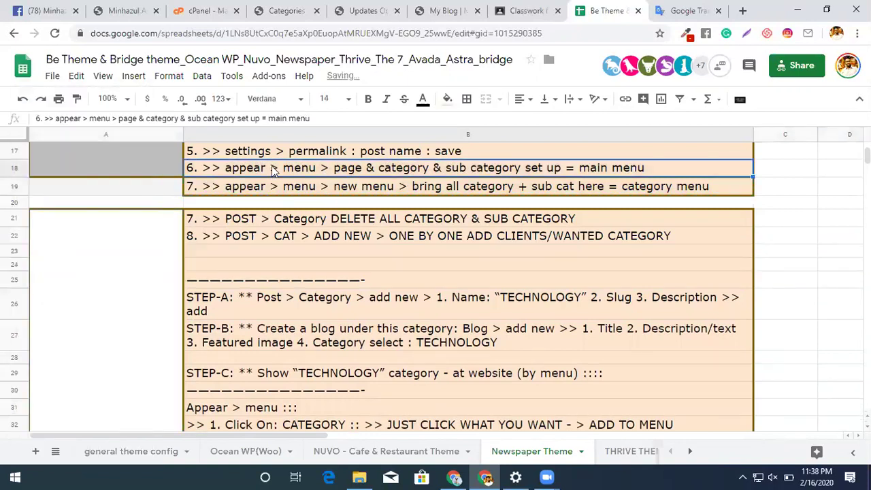
{"action": "key", "text": "shift+Down"}
{"action": "key", "text": "ctrl+c"}
{"action": "left_click", "coordinate": [253, 251]}
{"action": "key", "text": "ctrl+v"}
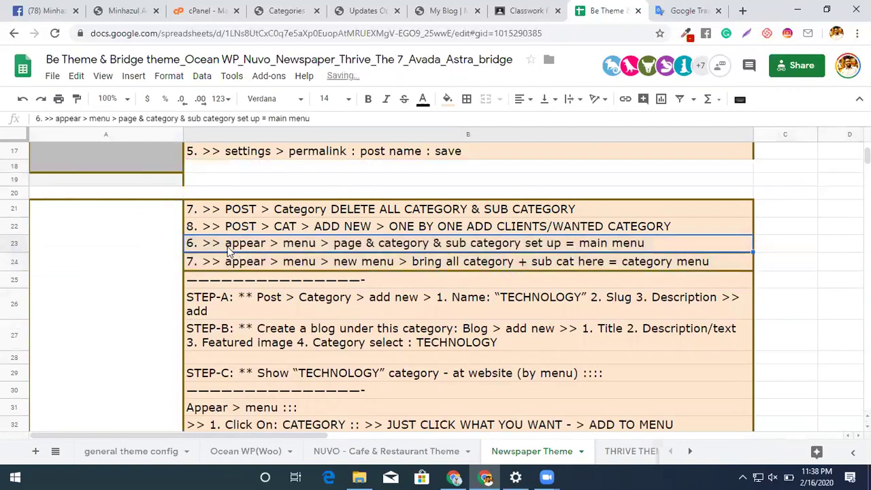
- Renumber the moved menu steps from 6 and 7 to 9 and 10
{"action": "double_click", "coordinate": [191, 244]}
{"action": "left_click", "coordinate": [191, 244]}
{"action": "key", "text": "BackSpace"}
{"action": "type", "text": "9"}
{"action": "double_click", "coordinate": [198, 261]}
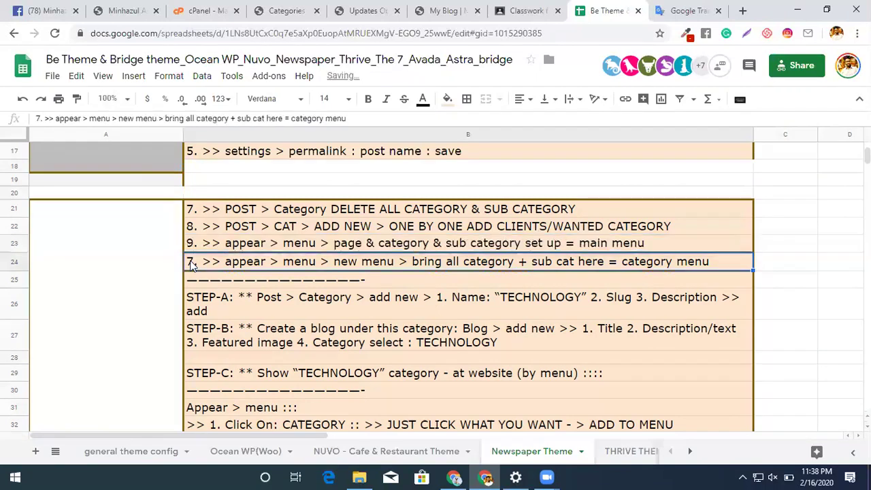
{"action": "double_click", "coordinate": [190, 261]}
{"action": "type", "text": "10"}
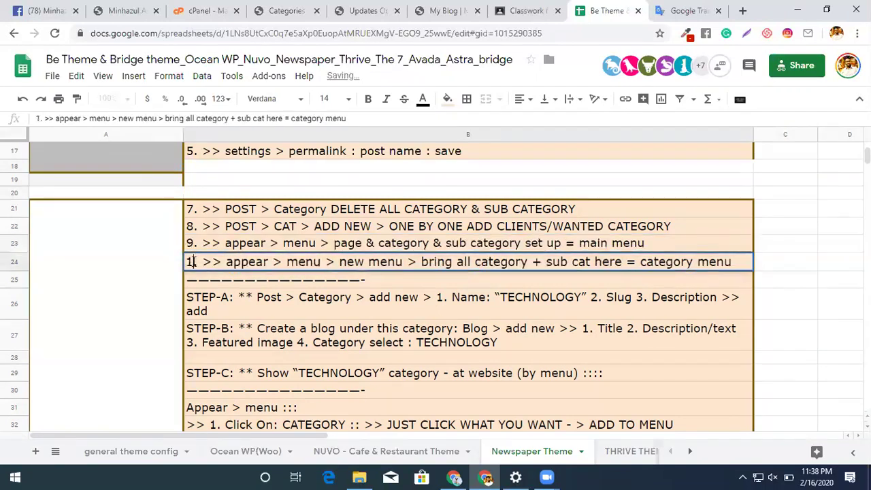
{"action": "left_click_drag", "start_coordinate": [218, 168], "coordinate": [214, 186]}
{"action": "scroll", "coordinate": [214, 186], "scroll_direction": "up", "scroll_amount": 1}
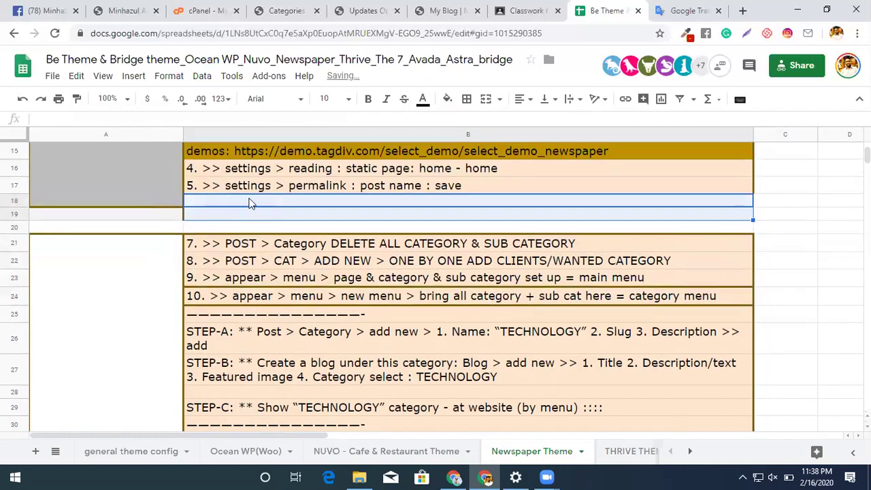
{"action": "left_click", "coordinate": [302, 175]}
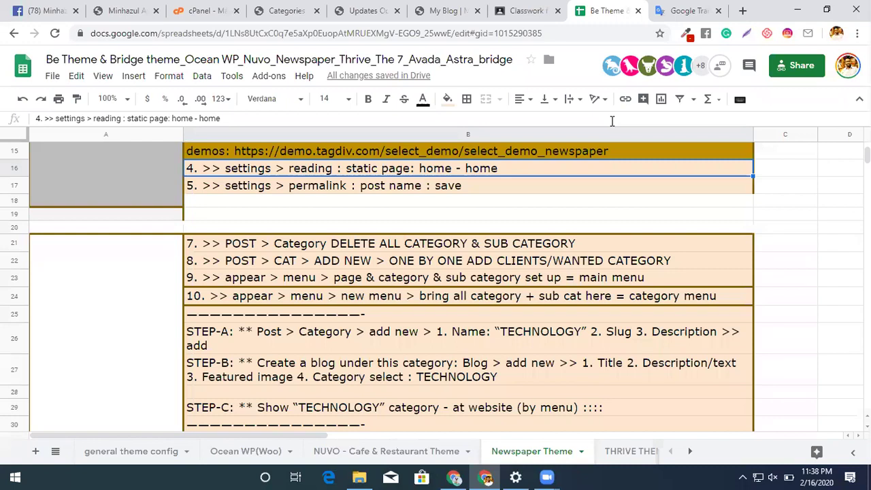
{"action": "left_click", "coordinate": [445, 11]}
- Bulk-delete every category in the Posts › Categories list
{"action": "left_click", "coordinate": [288, 8]}
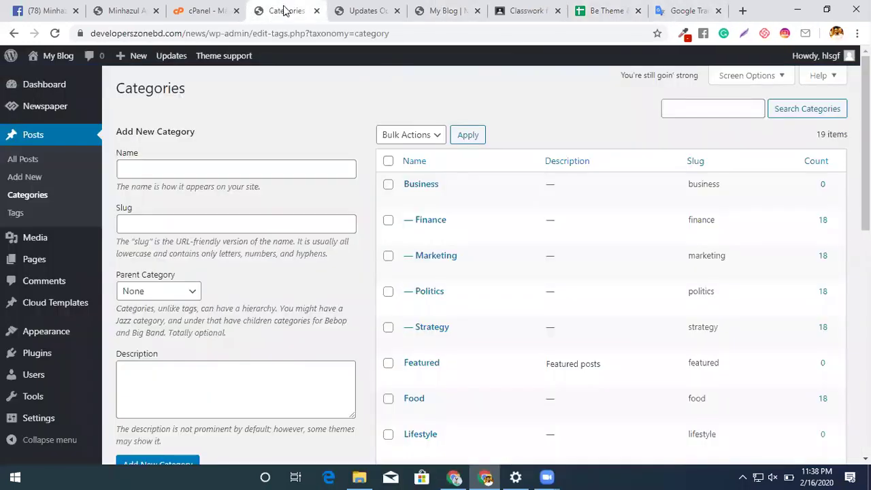
{"action": "left_click", "coordinate": [388, 160]}
{"action": "left_click", "coordinate": [395, 136]}
{"action": "left_click", "coordinate": [395, 175]}
{"action": "left_click", "coordinate": [465, 144]}
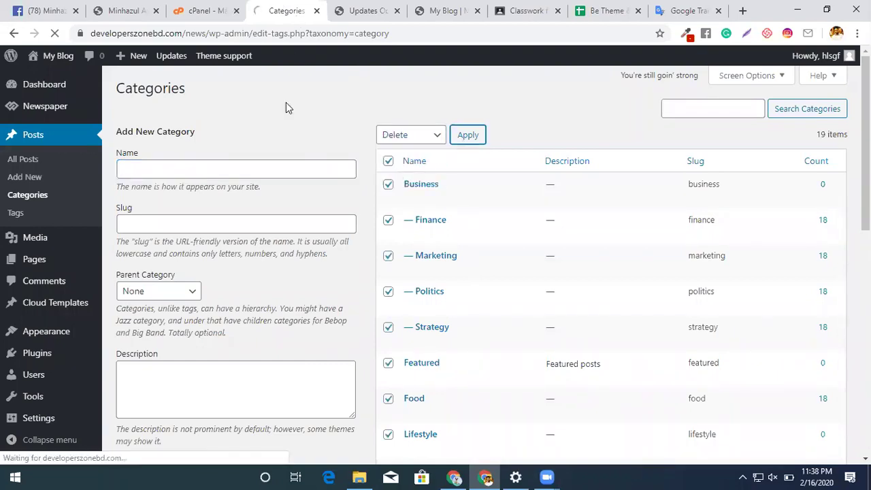
- Open Settings › Reading to check the static Home homepage with no posts page
{"action": "left_click", "coordinate": [354, 12]}
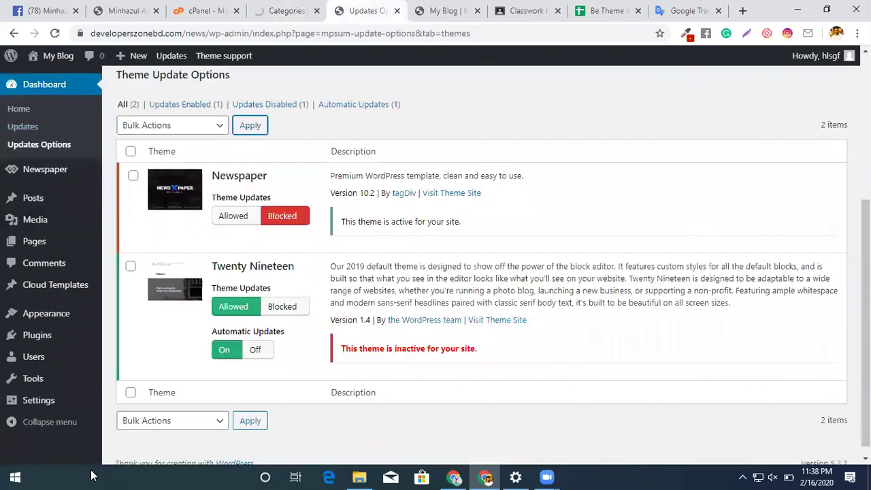
{"action": "scroll", "coordinate": [68, 348], "scroll_direction": "down", "scroll_amount": 1}
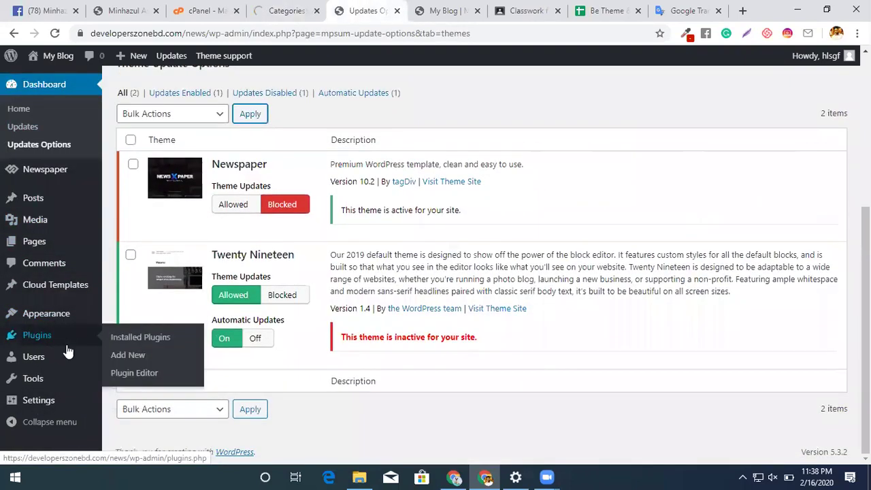
{"action": "mouse_move", "coordinate": [56, 407]}
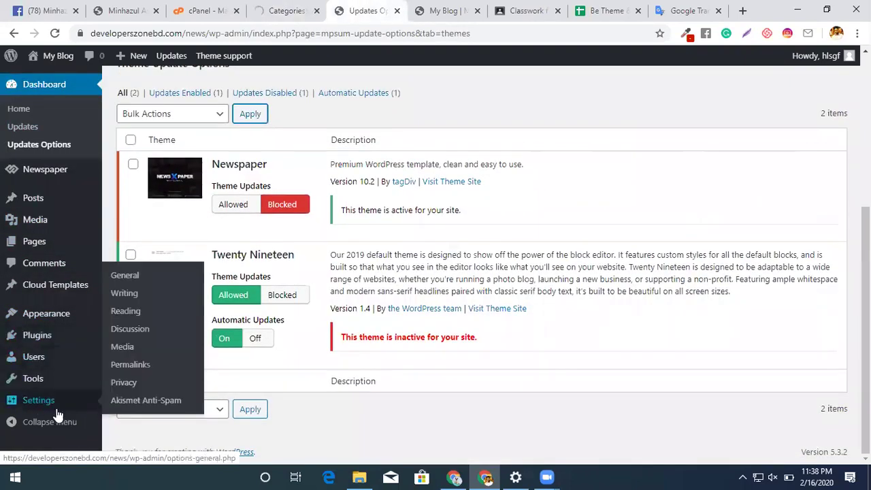
{"action": "left_click", "coordinate": [127, 311]}
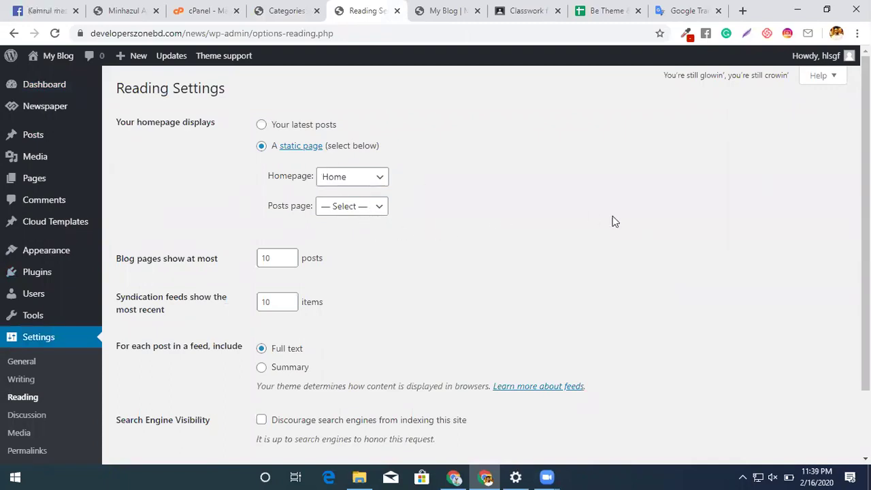
{"action": "left_click_drag", "start_coordinate": [408, 229], "coordinate": [592, 51]}
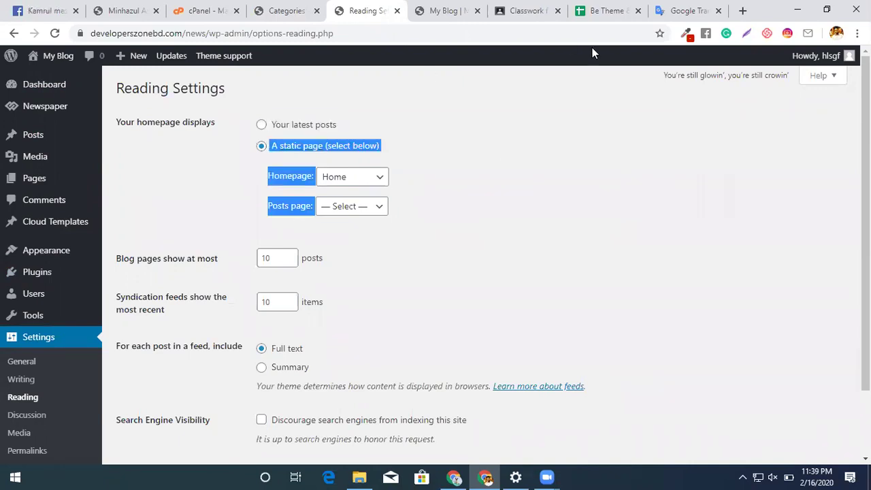
{"action": "left_click", "coordinate": [602, 10]}
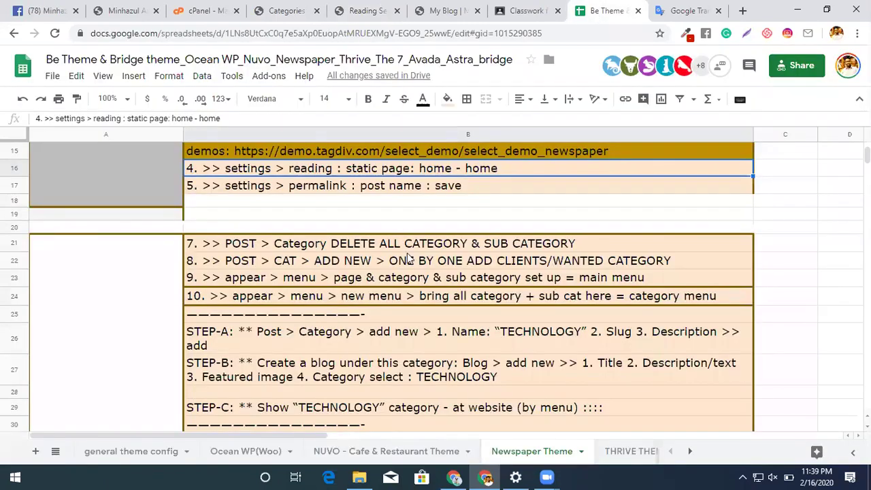
- Edit the reading note in B16, inserting 'PAGE - home // POST : NOTHING SELECTED' after the first home
{"action": "double_click", "coordinate": [400, 168]}
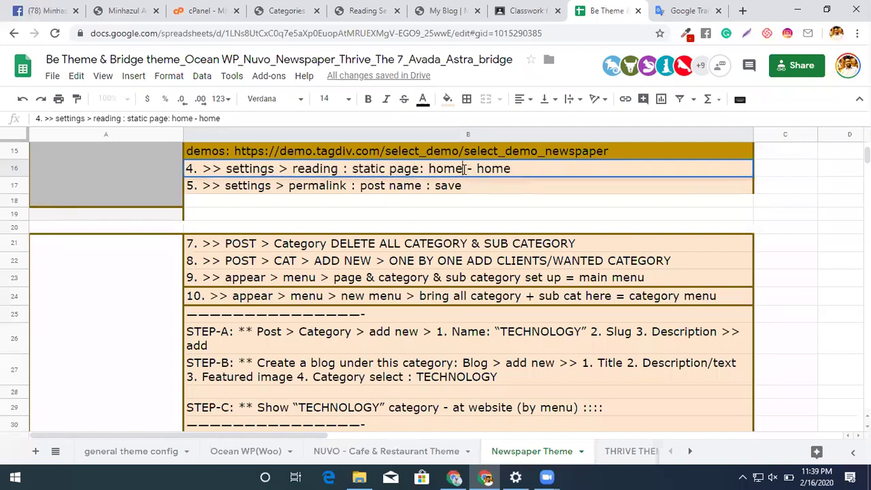
{"action": "double_click", "coordinate": [494, 169]}
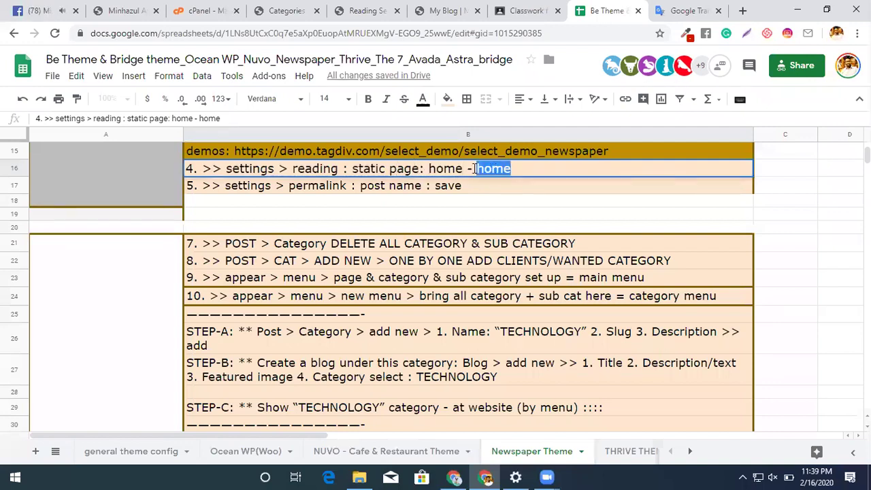
{"action": "left_click", "coordinate": [474, 168]}
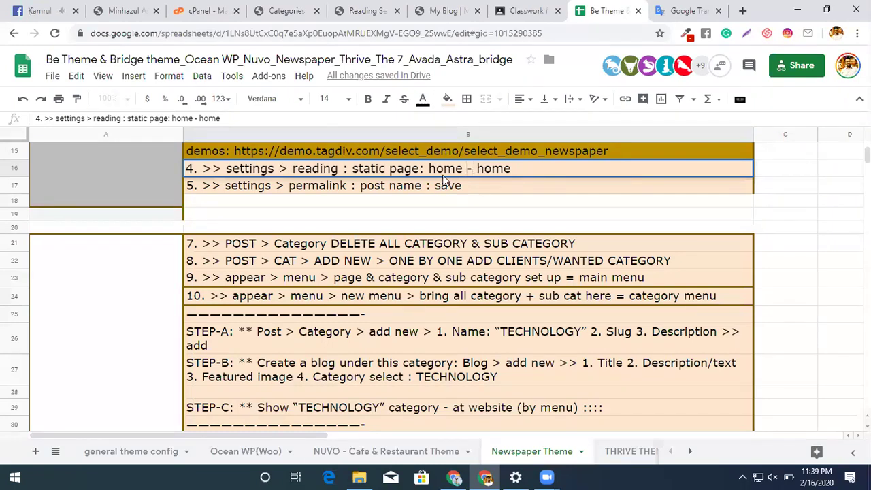
{"action": "type", "text": "PAGE - home // "}
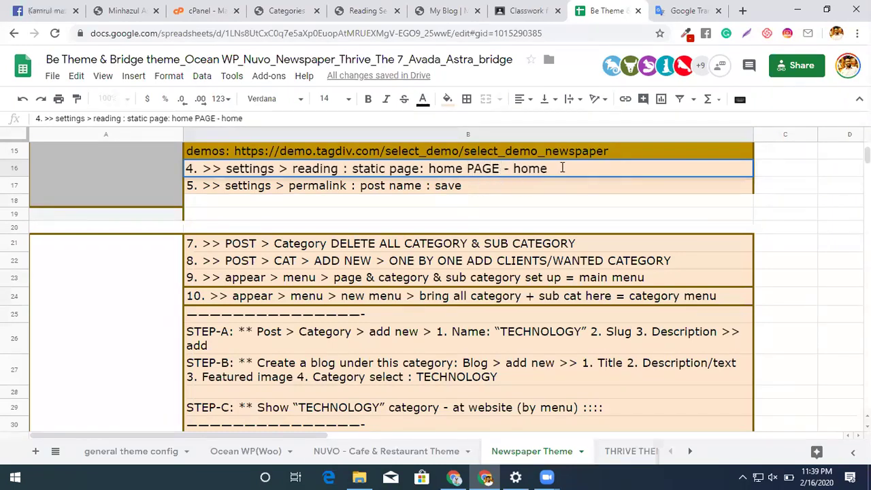
{"action": "type", "text": "POST : NOTHI"}
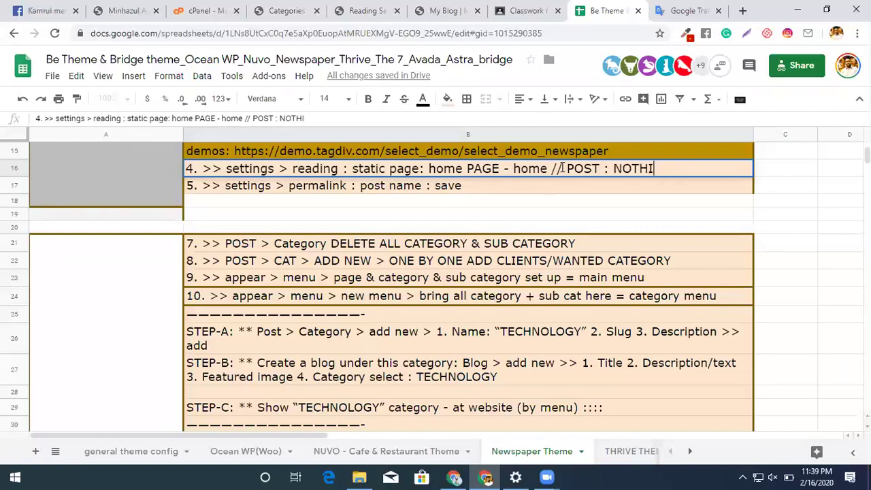
{"action": "type", "text": "NG SELECTED"}
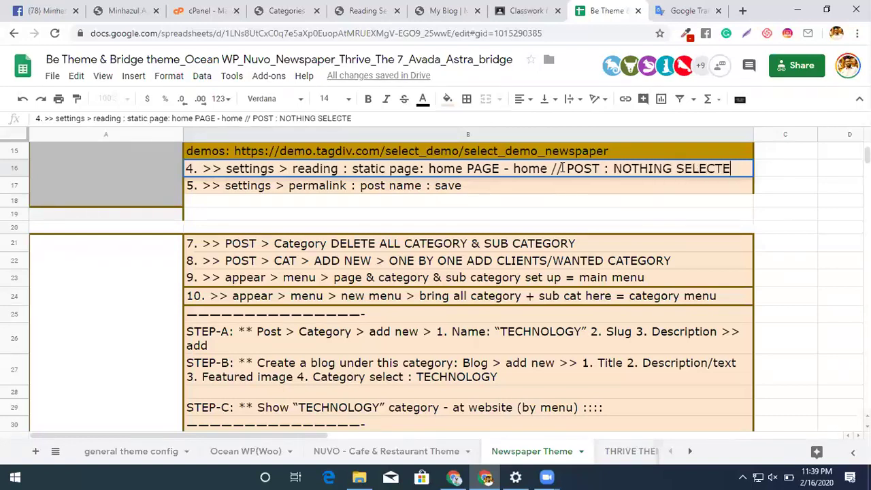
{"action": "key", "text": "Return"}
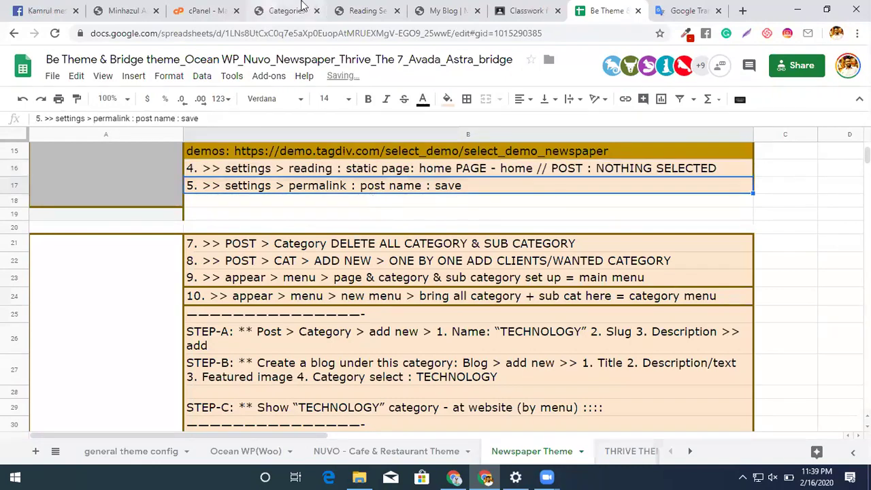
{"action": "left_click", "coordinate": [364, 11]}
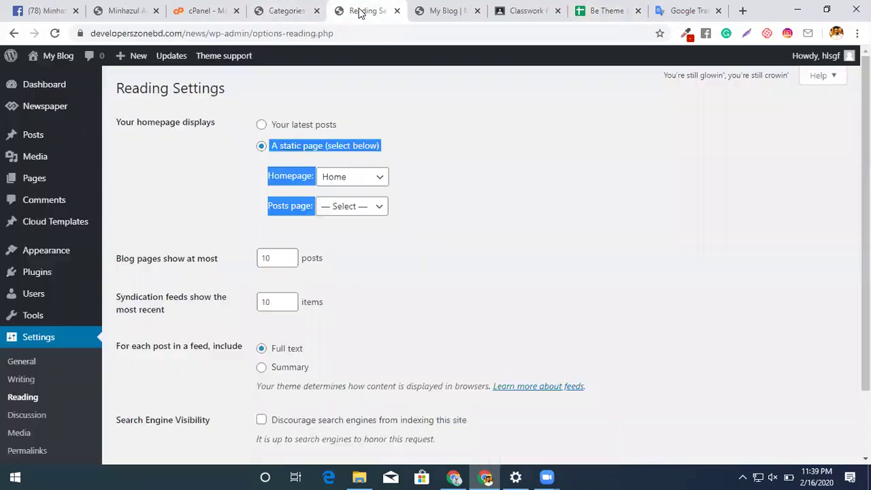
- Switch WordPress permalinks to the Post name structure (/%postname%/) and save the change
{"action": "left_click", "coordinate": [19, 443]}
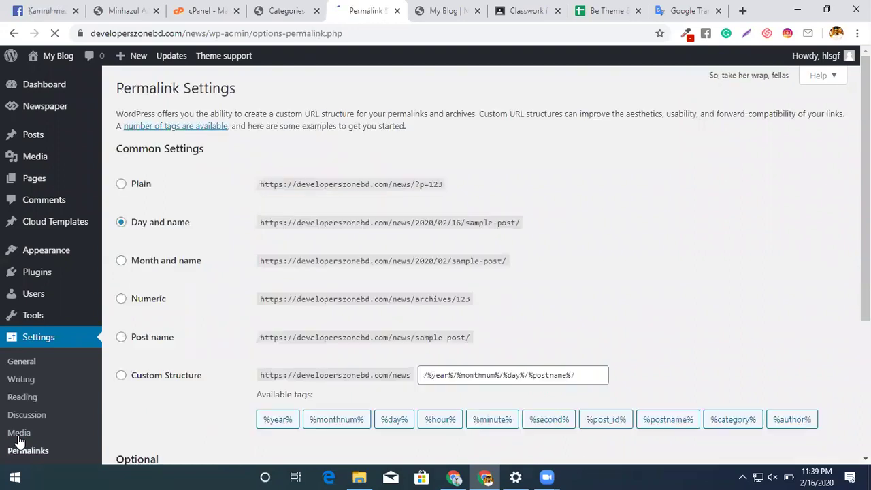
{"action": "left_click", "coordinate": [144, 339]}
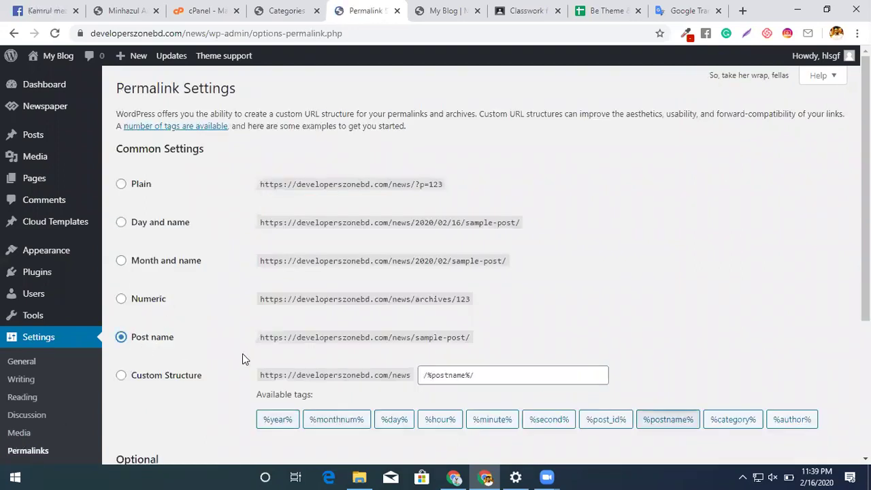
{"action": "scroll", "coordinate": [242, 355], "scroll_direction": "down", "scroll_amount": 3}
{"action": "left_click", "coordinate": [165, 398]}
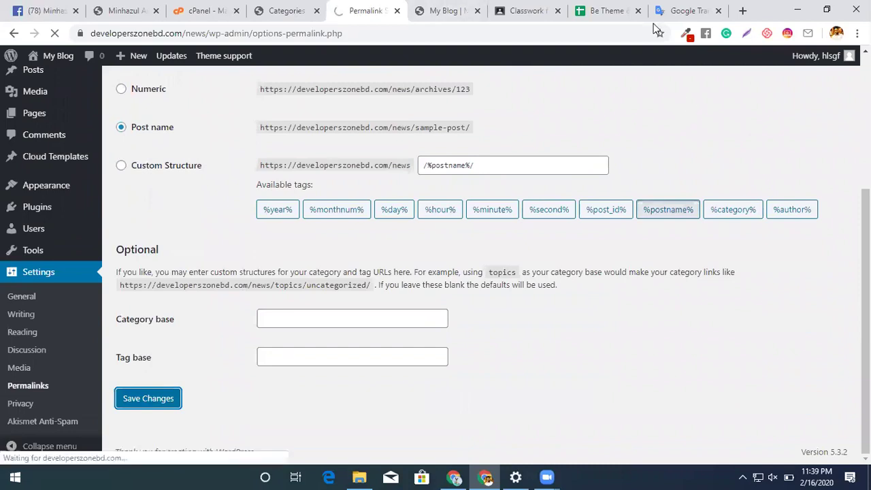
{"action": "left_click", "coordinate": [602, 11]}
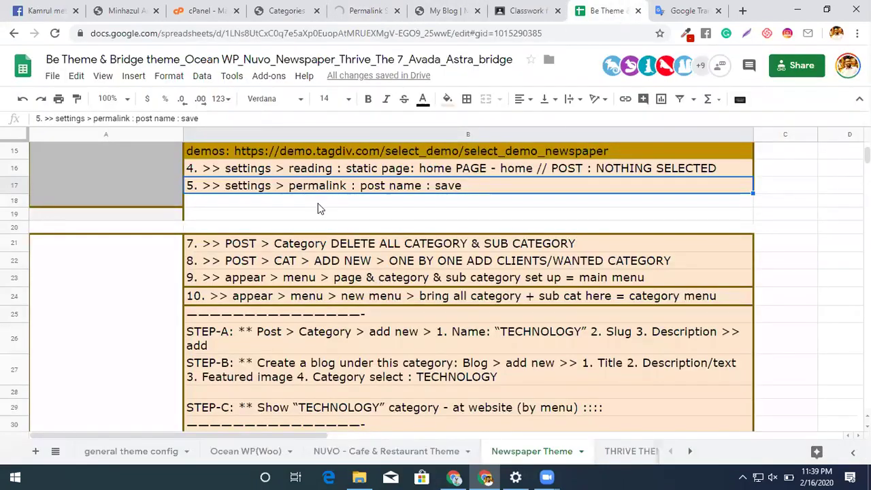
- Delete the blank row 18 twice so the checklist's step 7 follows step 5 directly
{"action": "left_click", "coordinate": [20, 201]}
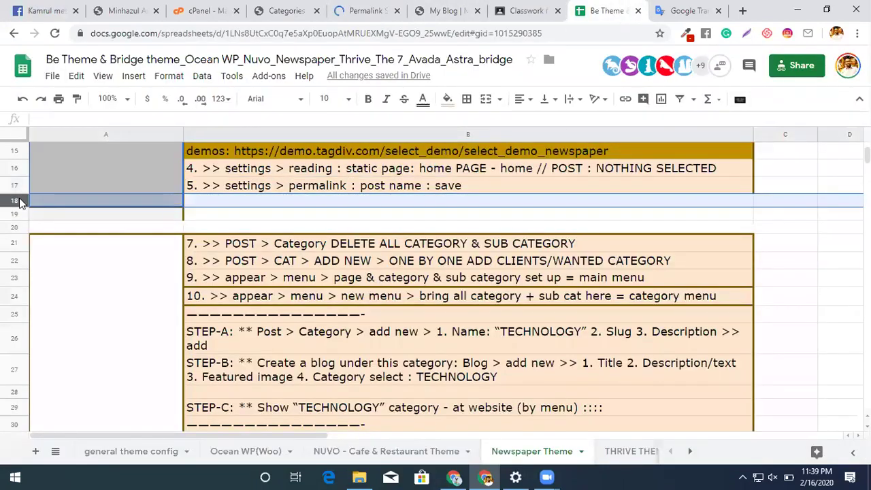
{"action": "right_click", "coordinate": [20, 201]}
{"action": "left_click", "coordinate": [87, 232]}
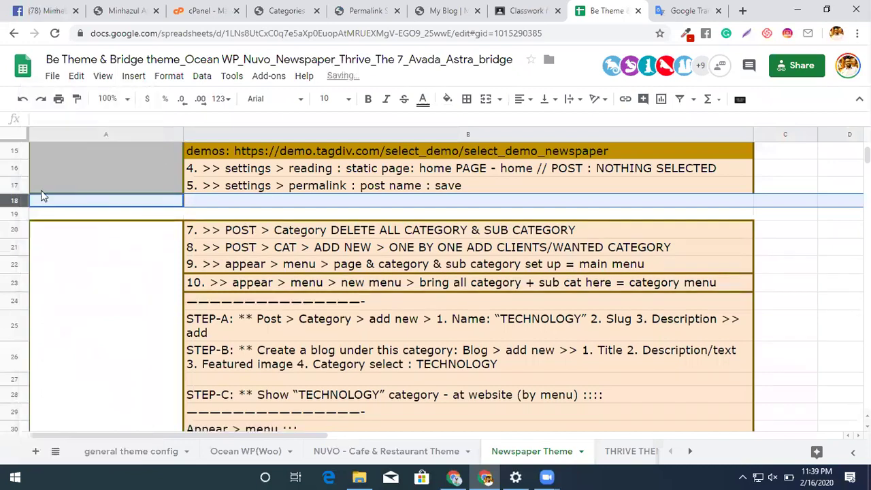
{"action": "right_click", "coordinate": [18, 201]}
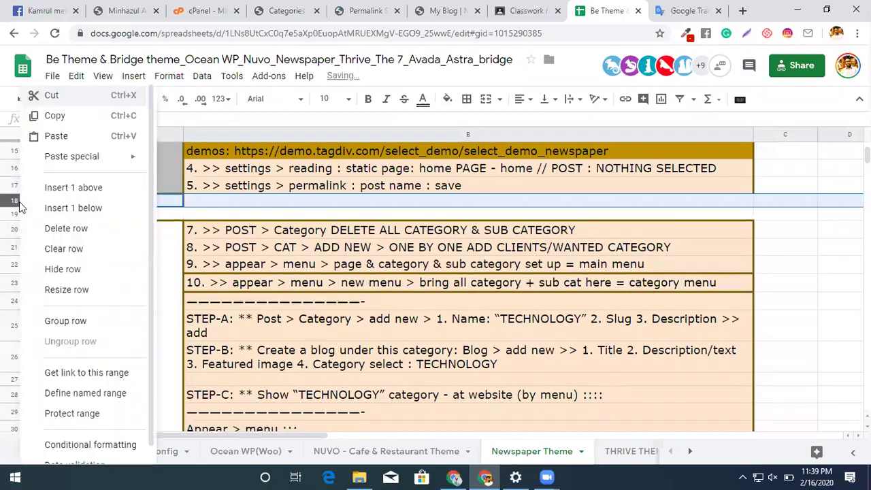
{"action": "left_click", "coordinate": [65, 229]}
{"action": "left_click", "coordinate": [277, 217]}
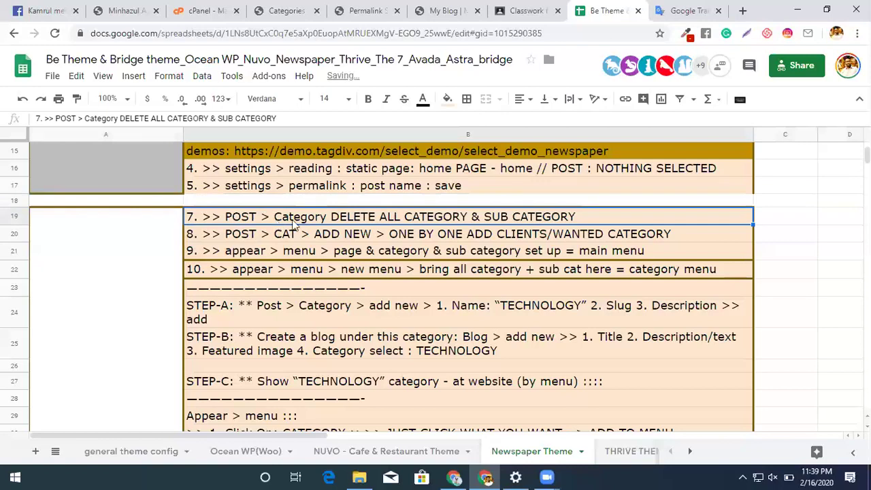
{"action": "left_click", "coordinate": [304, 238]}
{"action": "left_click", "coordinate": [658, 9]}
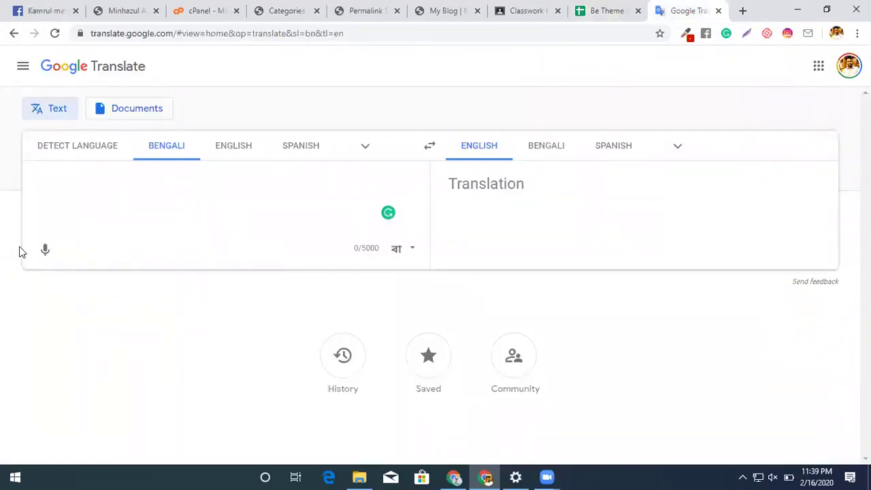
- Leave Google Translate by entering DOC in the address bar and opening the saved Google Docs document
{"action": "left_click", "coordinate": [45, 250]}
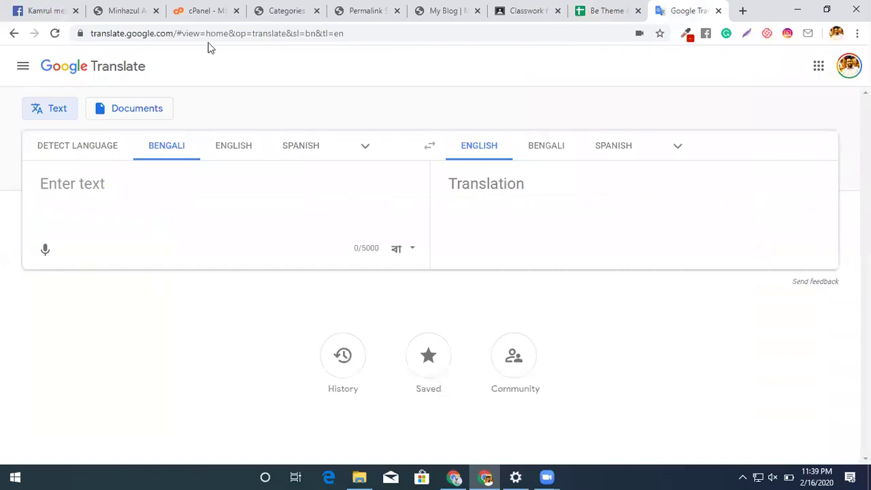
{"action": "left_click", "coordinate": [184, 33]}
{"action": "type", "text": "WORD"}
{"action": "key", "text": "ctrl+a"}
{"action": "type", "text": "D"}
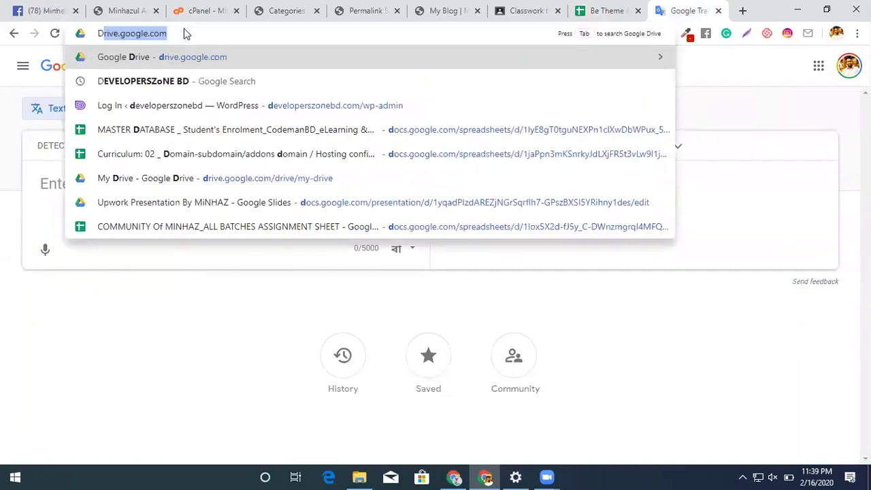
{"action": "type", "text": "OC"}
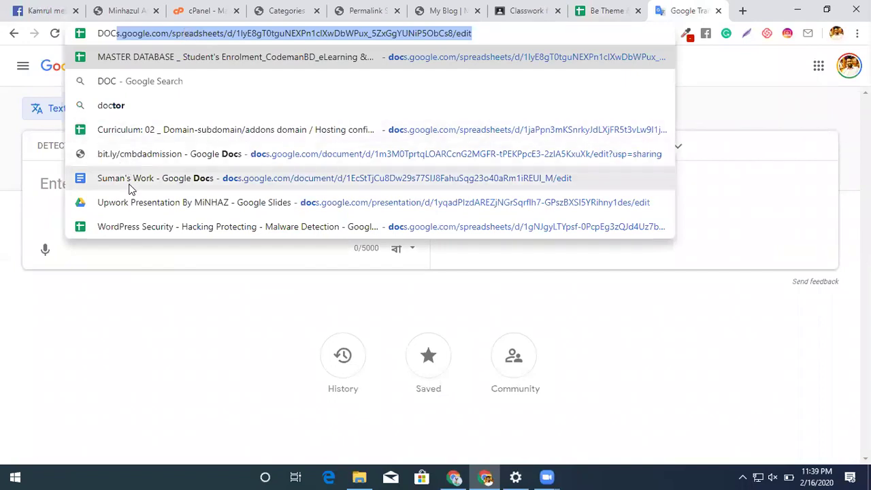
{"action": "left_click", "coordinate": [130, 183]}
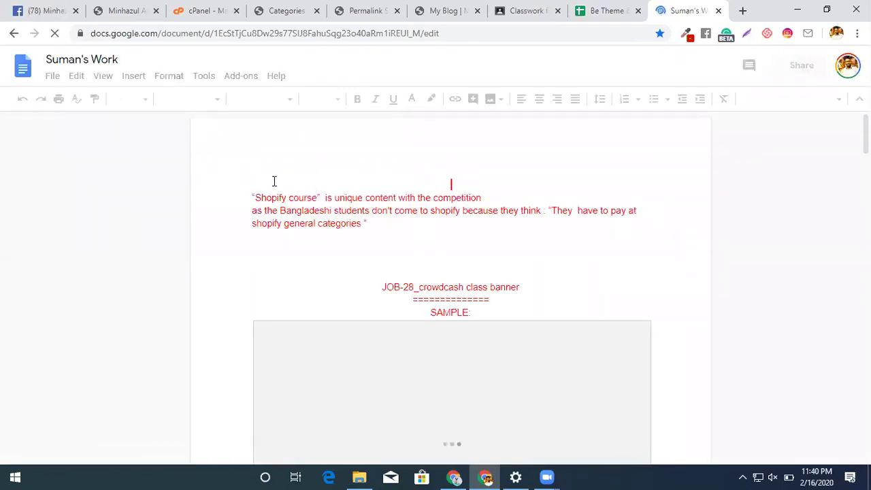
- Turn on Docs voice typing in বাংলা (Bengali), start the mic, and open the Check microphone help
{"action": "left_click", "coordinate": [208, 79]}
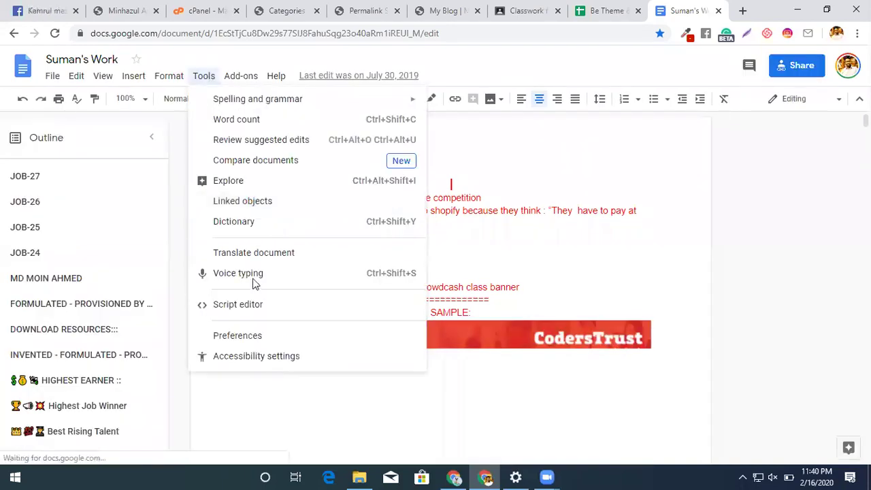
{"action": "left_click", "coordinate": [253, 281]}
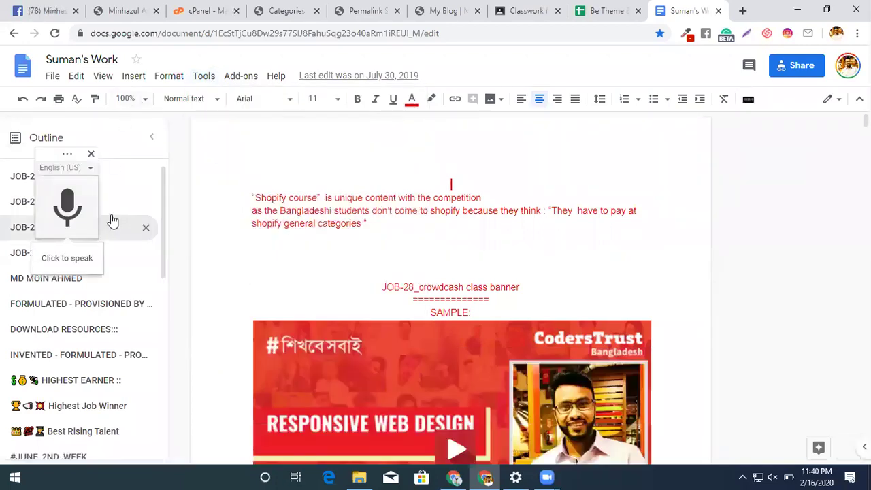
{"action": "left_click", "coordinate": [87, 169]}
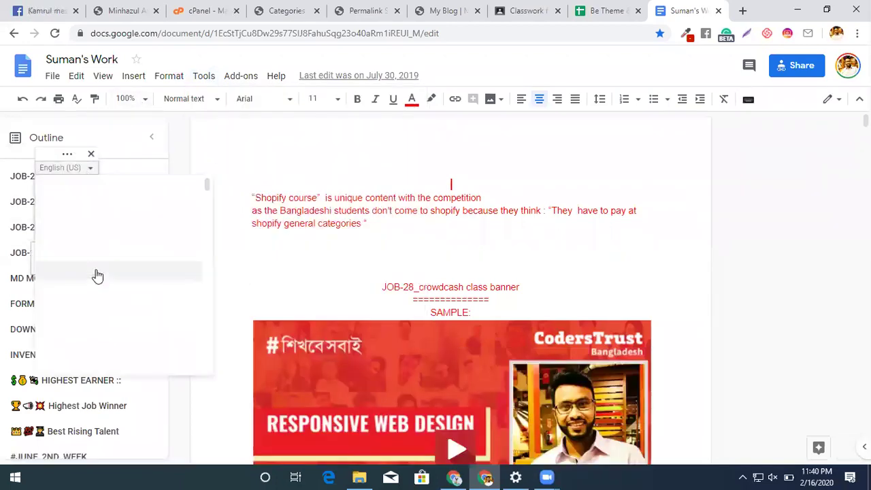
{"action": "scroll", "coordinate": [97, 275], "scroll_direction": "down", "scroll_amount": 10}
{"action": "scroll", "coordinate": [163, 262], "scroll_direction": "down", "scroll_amount": 4}
{"action": "scroll", "coordinate": [91, 331], "scroll_direction": "up", "scroll_amount": 5}
{"action": "scroll", "coordinate": [93, 330], "scroll_direction": "down", "scroll_amount": 10}
{"action": "scroll", "coordinate": [93, 330], "scroll_direction": "down", "scroll_amount": 6}
{"action": "scroll", "coordinate": [93, 331], "scroll_direction": "up", "scroll_amount": 5}
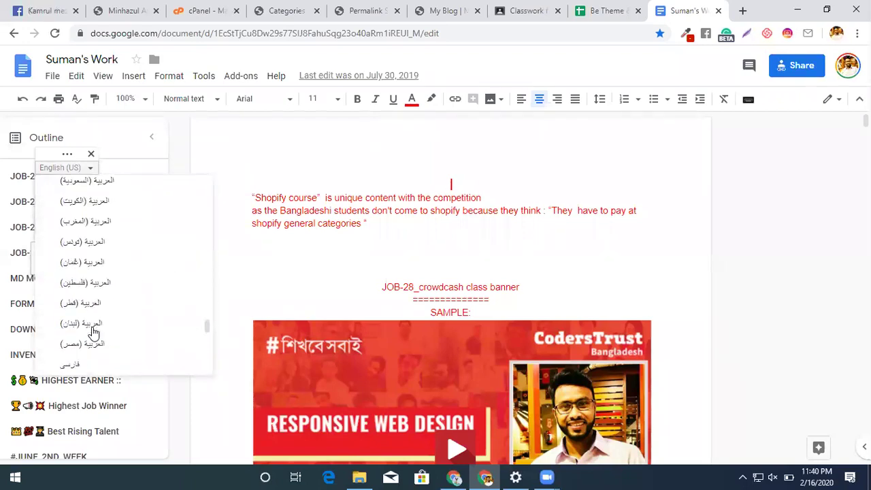
{"action": "scroll", "coordinate": [93, 331], "scroll_direction": "down", "scroll_amount": 3}
{"action": "left_click", "coordinate": [95, 354]}
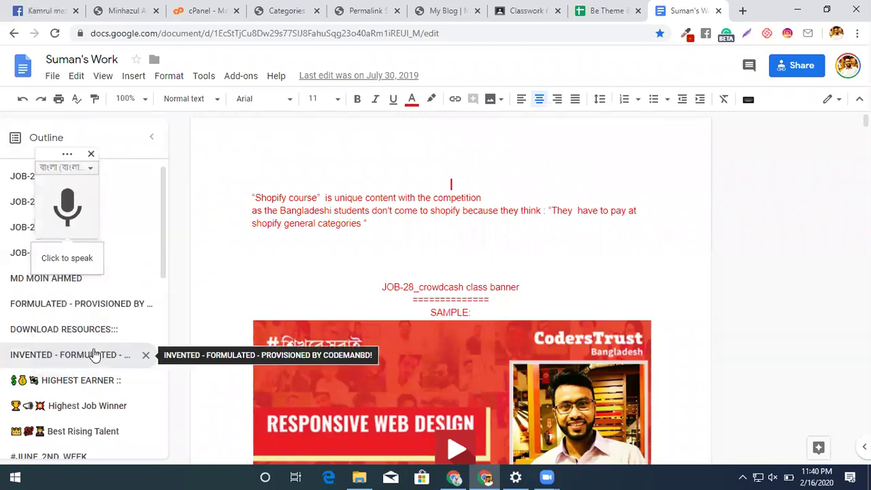
{"action": "left_click", "coordinate": [68, 200]}
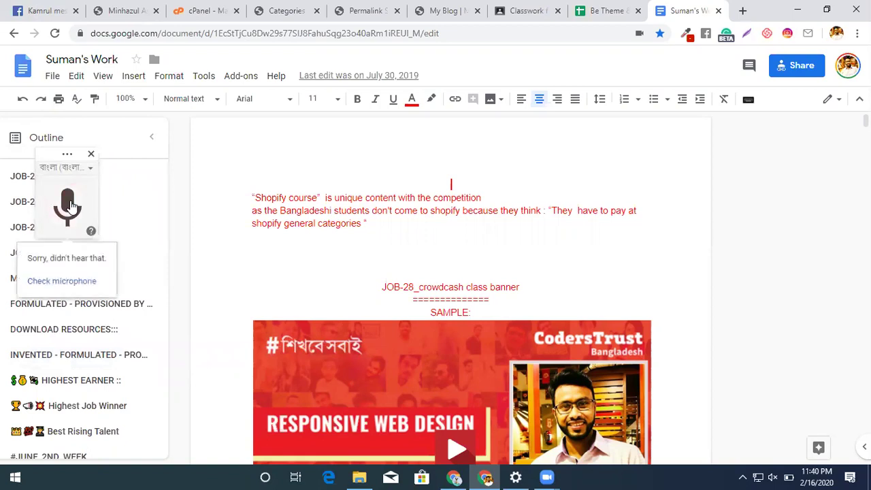
{"action": "left_click", "coordinate": [63, 281]}
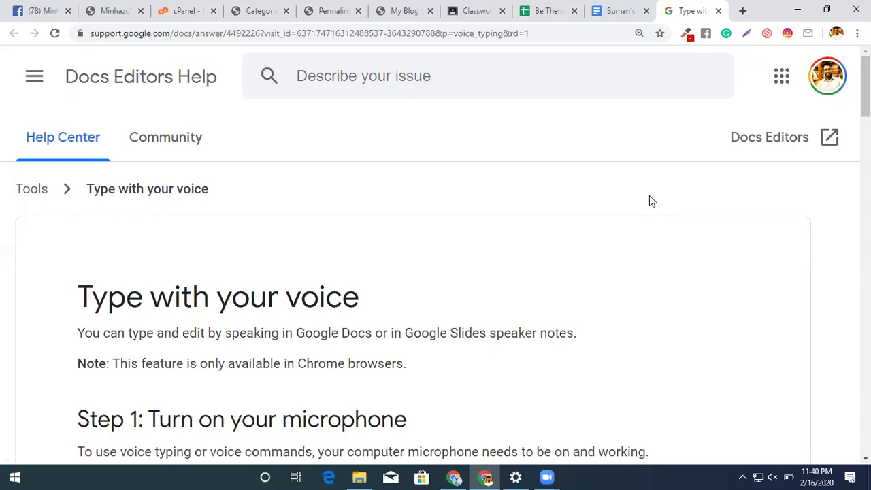
- Close the 'Type with your voice' help tab to return to the Google Docs document
{"action": "left_click", "coordinate": [718, 10]}
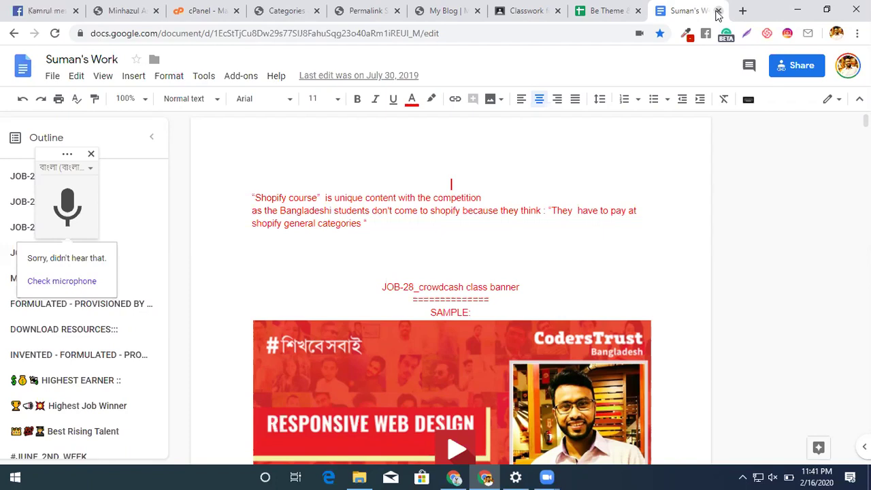
- Open translate.google.com in a new tab, close the Docs tab, and set Bengali as source
{"action": "left_click", "coordinate": [743, 11]}
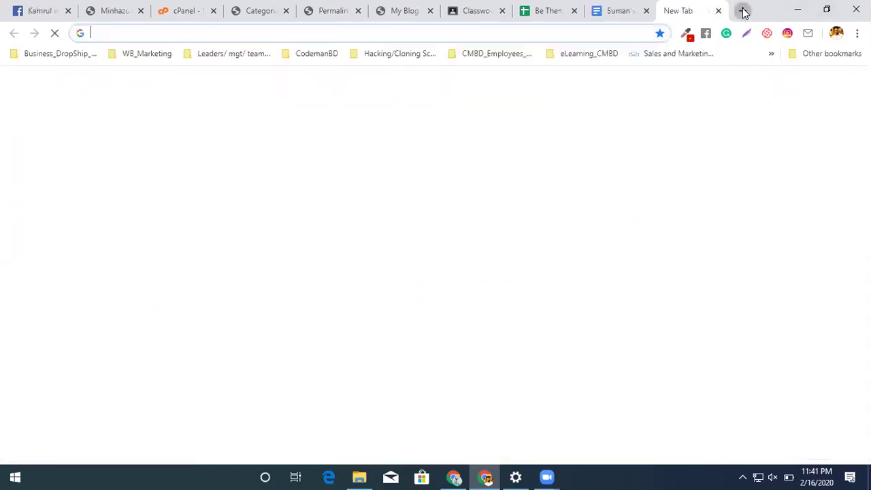
{"action": "type", "text": "translate.google.com"}
{"action": "key", "text": "Return"}
{"action": "left_click", "coordinate": [645, 11]}
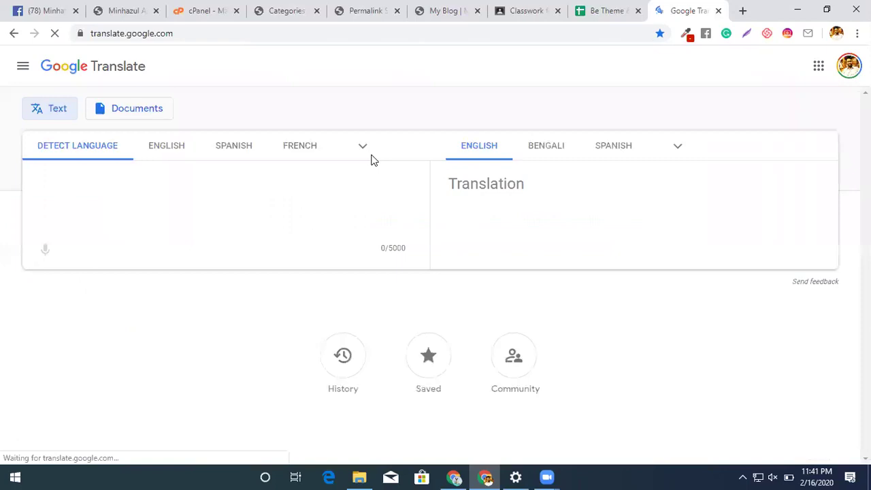
{"action": "left_click", "coordinate": [171, 151]}
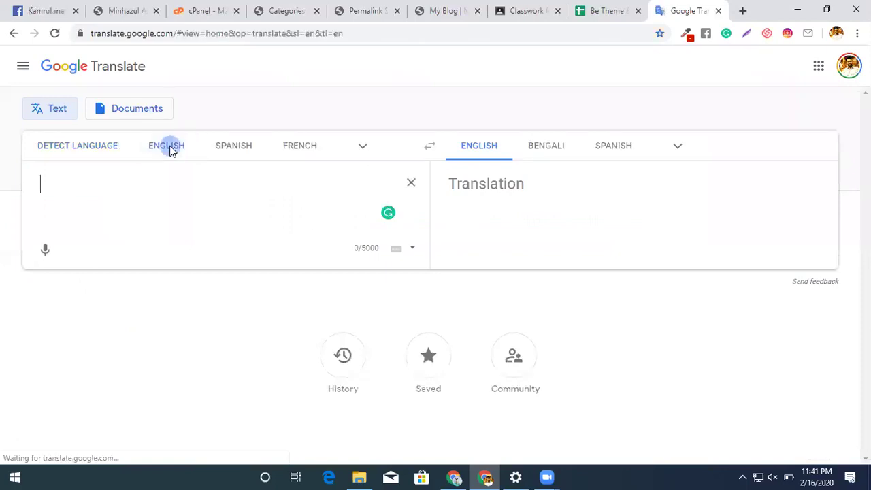
{"action": "left_click", "coordinate": [362, 147]}
{"action": "type", "text": "BEN"}
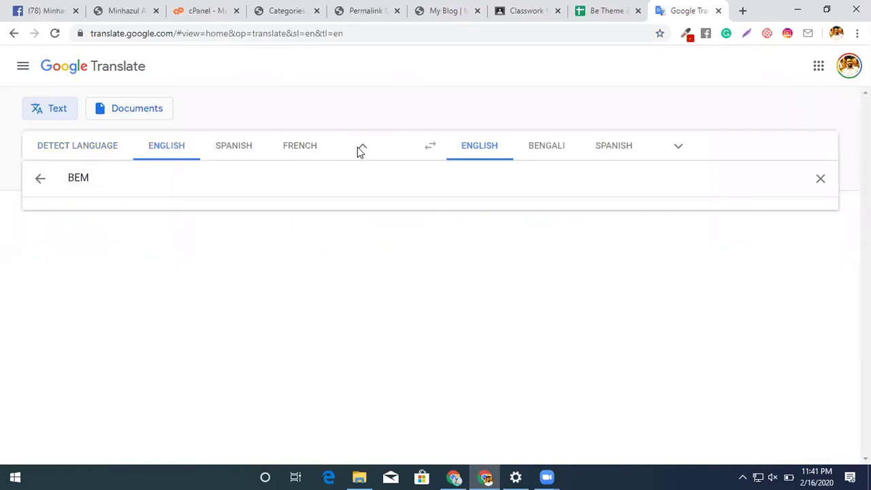
{"action": "key", "text": "Return"}
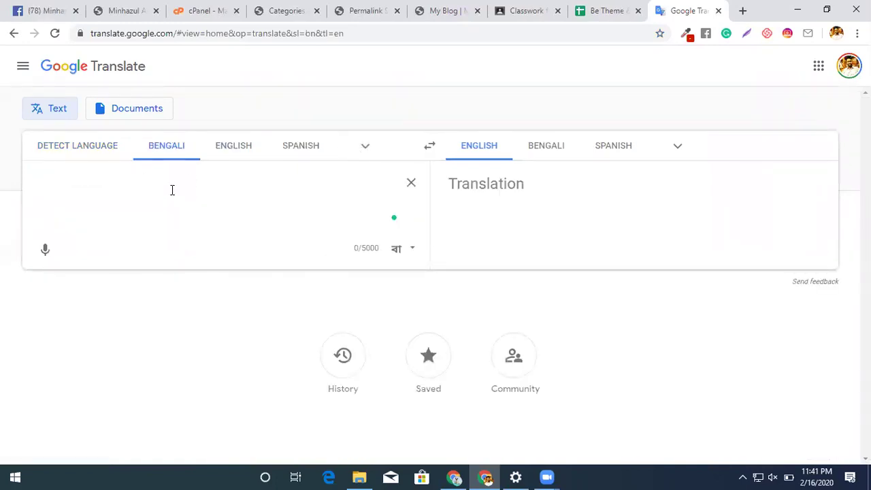
- Type the Bengali lines দেশি নিউস and বেদিশী নিউস phonetically, each on its own line
{"action": "type", "text": "desi news"}
{"action": "key", "text": "Return"}
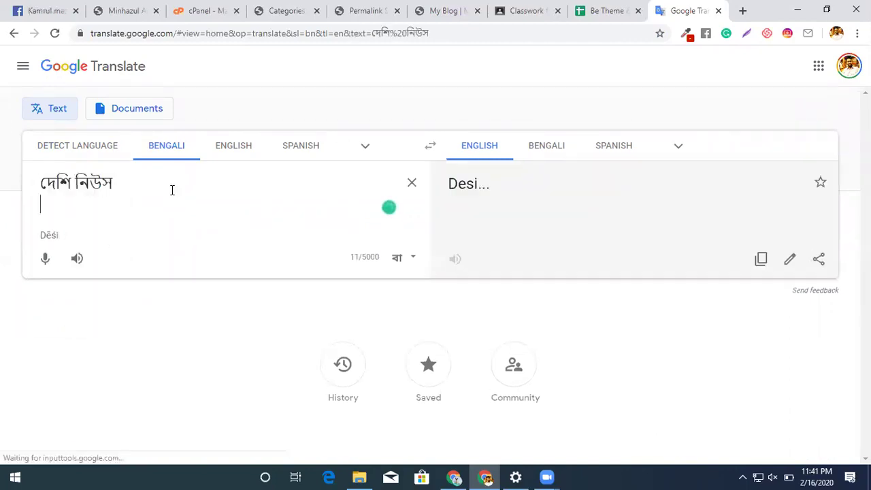
{"action": "type", "text": "bedisha"}
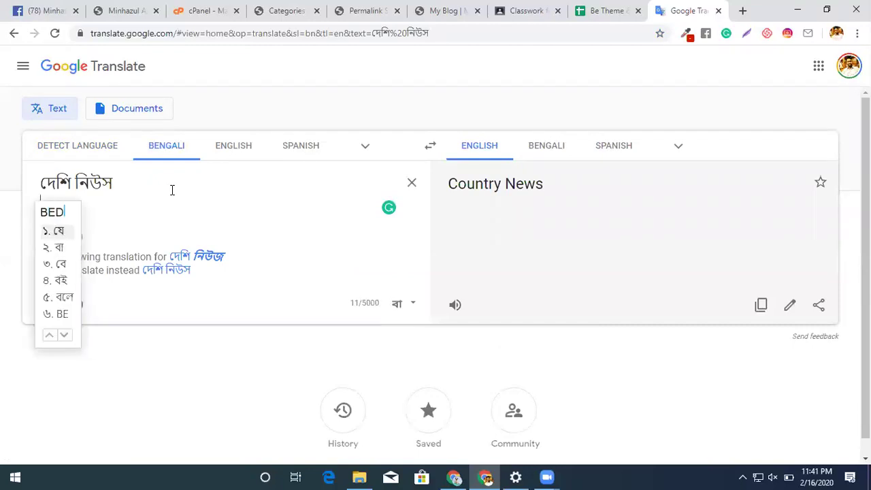
{"action": "key", "text": "BackSpace"}
{"action": "key", "text": "BackSpace"}
{"action": "key", "text": "BackSpace"}
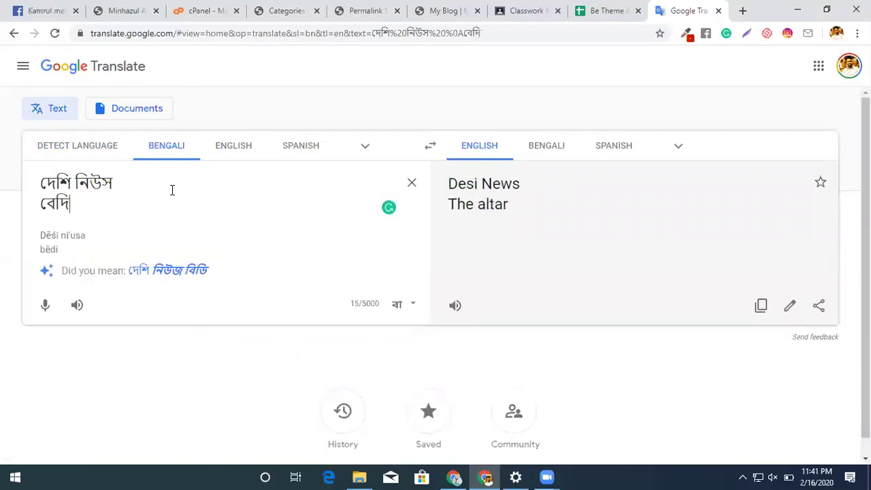
{"action": "type", "text": "si"}
{"action": "key", "text": "Down"}
{"action": "key", "text": "Down"}
{"action": "key", "text": "Down"}
{"action": "key", "text": "Down"}
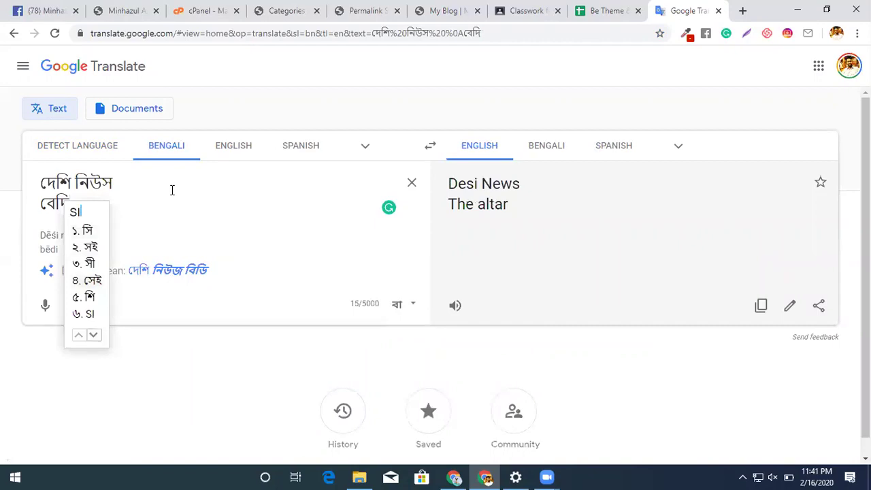
{"action": "key", "text": "space"}
{"action": "key", "text": "BackSpace"}
{"action": "key", "text": "BackSpace"}
{"action": "key", "text": "BackSpace"}
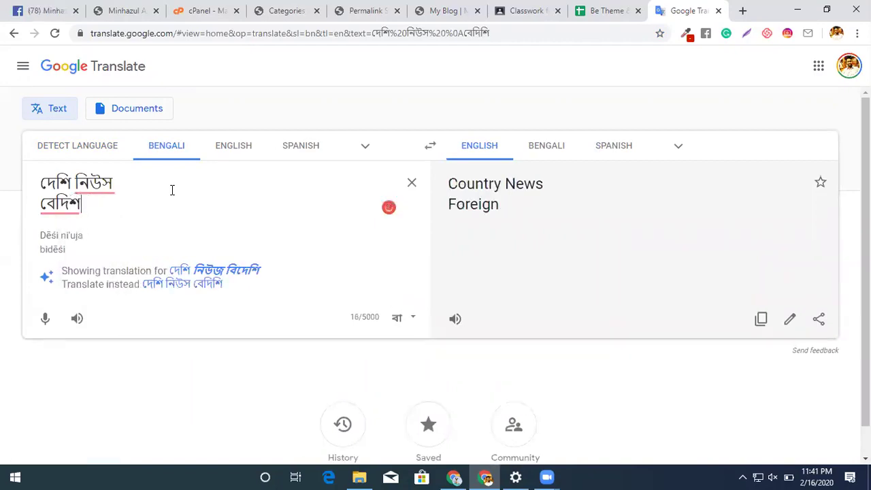
{"action": "type", "text": "SHI"}
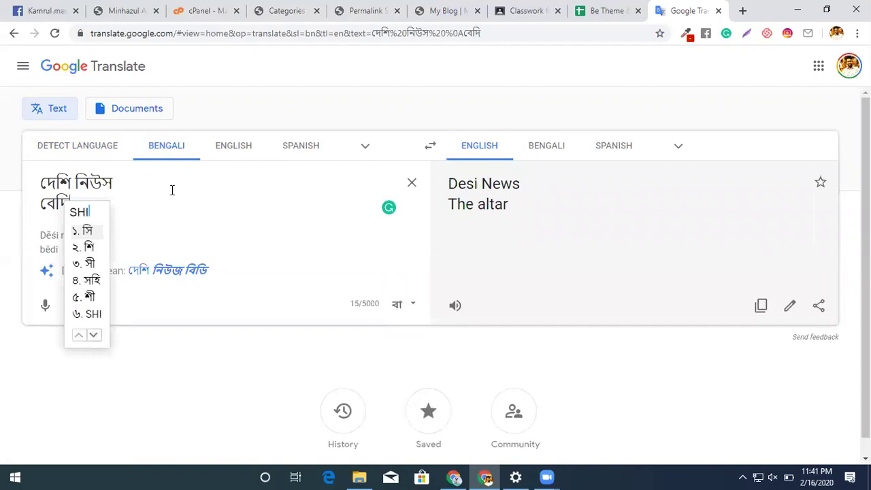
{"action": "type", "text": "5"}
{"action": "key", "text": "space"}
{"action": "type", "text": "NEWS"}
{"action": "key", "text": "space"}
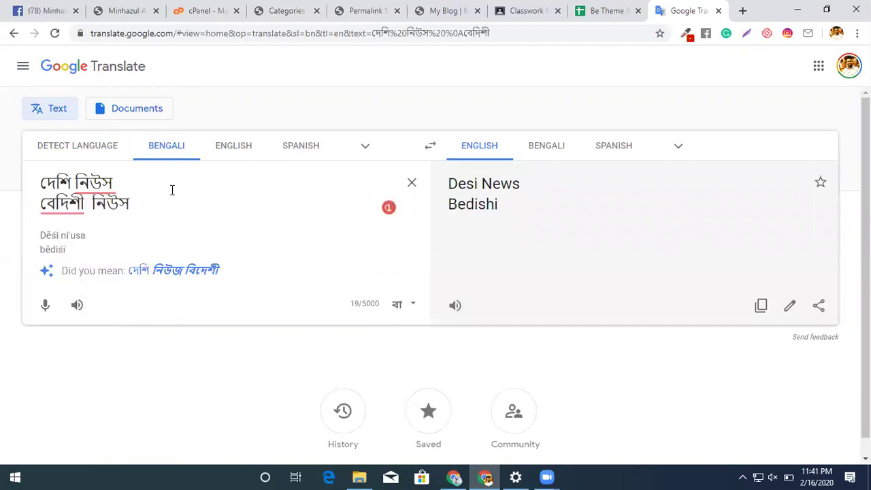
{"action": "key", "text": "Return"}
- Add খেলাধুলা and সংস্কৃতি as the third and fourth lines
{"action": "type", "text": "KHELADHUKA"}
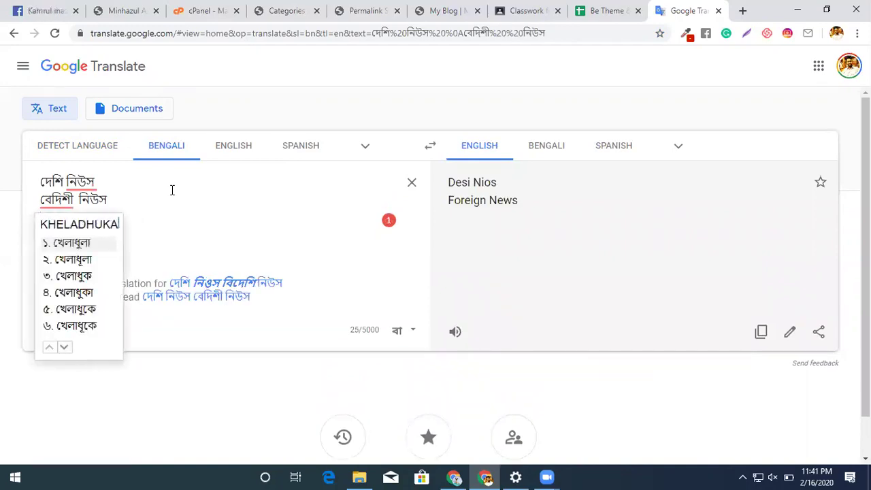
{"action": "key", "text": "space"}
{"action": "key", "text": "Return"}
{"action": "type", "text": "shongris"}
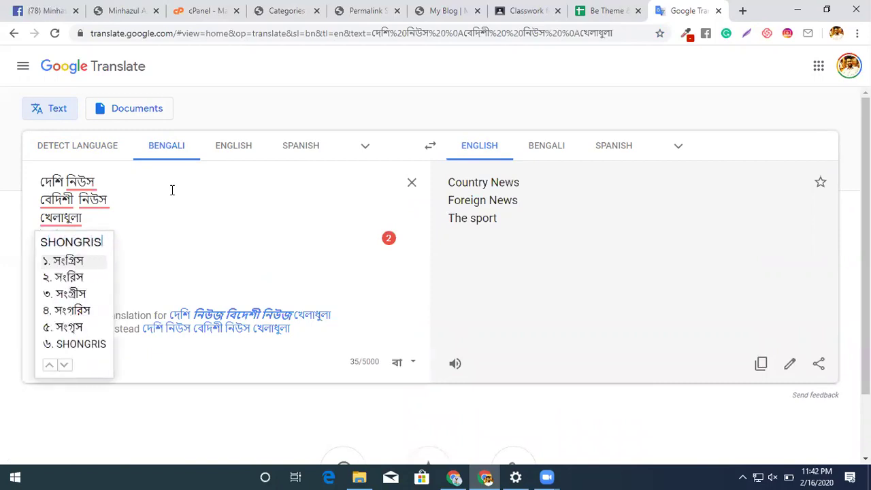
{"action": "key", "text": "BackSpace"}
{"action": "key", "text": "BackSpace"}
{"action": "key", "text": "BackSpace"}
{"action": "key", "text": "BackSpace"}
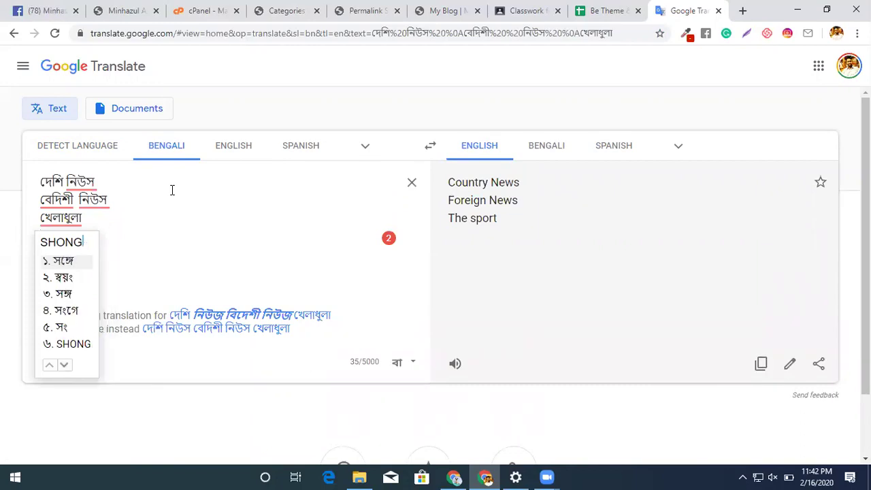
{"action": "type", "text": "skriti"}
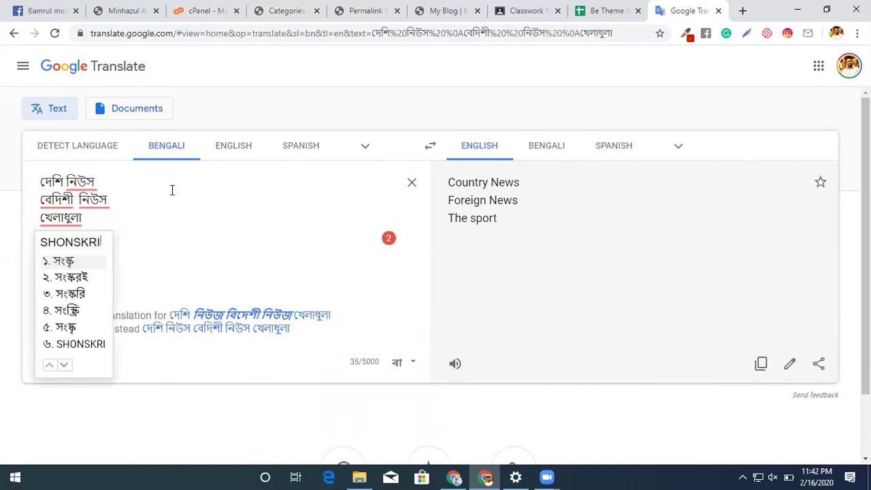
{"action": "key", "text": "Return"}
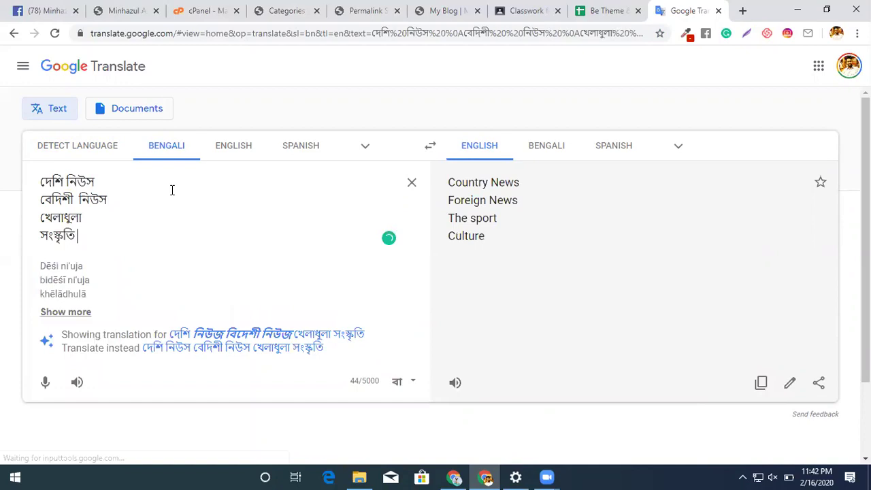
- Extend the culture line with খবর and add the line বিনোদন বাংলা (Entertainment)
{"action": "type", "text": "khobor"}
{"action": "key", "text": "Return"}
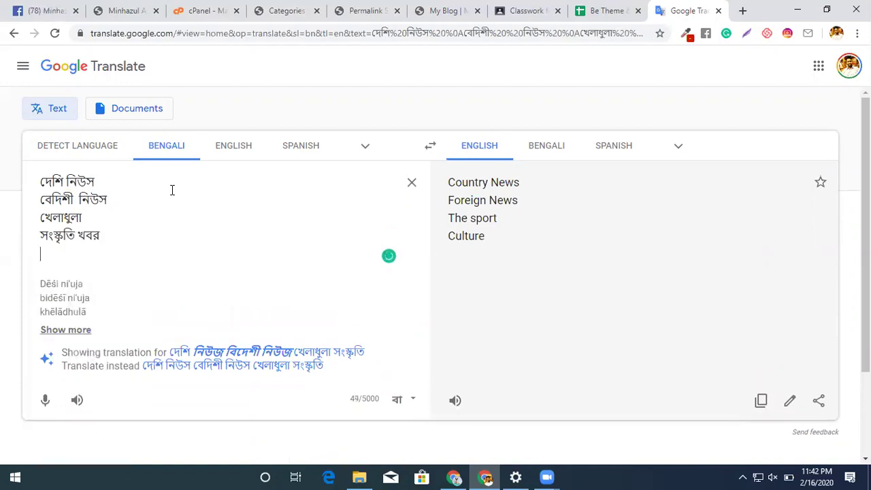
{"action": "key", "text": "Return"}
{"action": "type", "text": "binodon "}
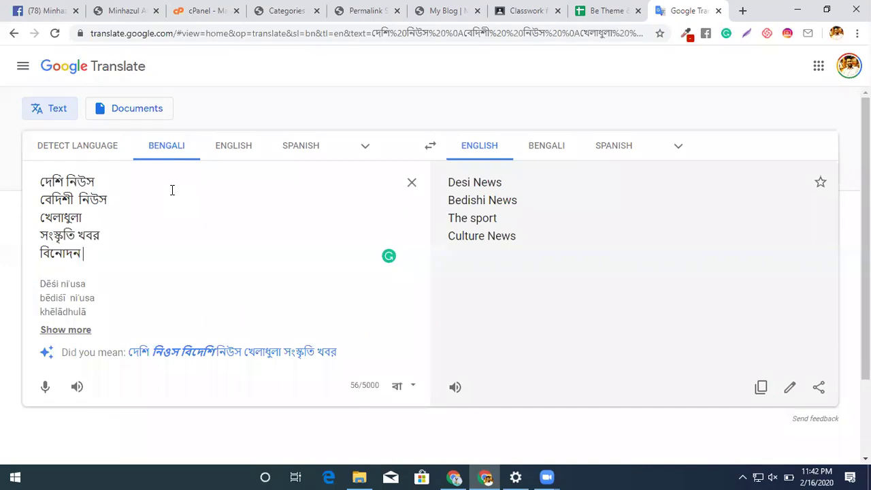
{"action": "type", "text": " bangla"}
{"action": "key", "text": "Return"}
{"action": "key", "text": "Return"}
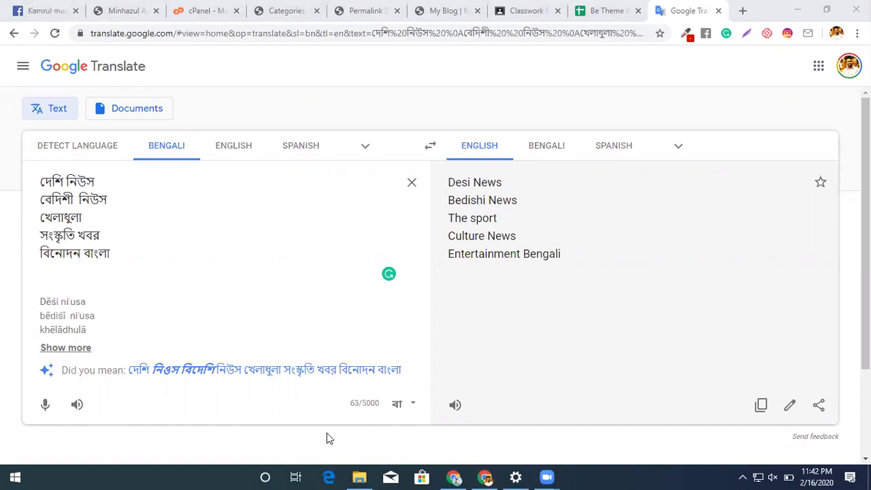
{"action": "left_click", "coordinate": [181, 247]}
{"action": "key", "text": "Return"}
- Add অর্থনীতি, রাজনীতি and আবহাওয়া (weather) as new lines in the source list
{"action": "type", "text": "অর্থনীতি"}
{"action": "key", "text": "Return"}
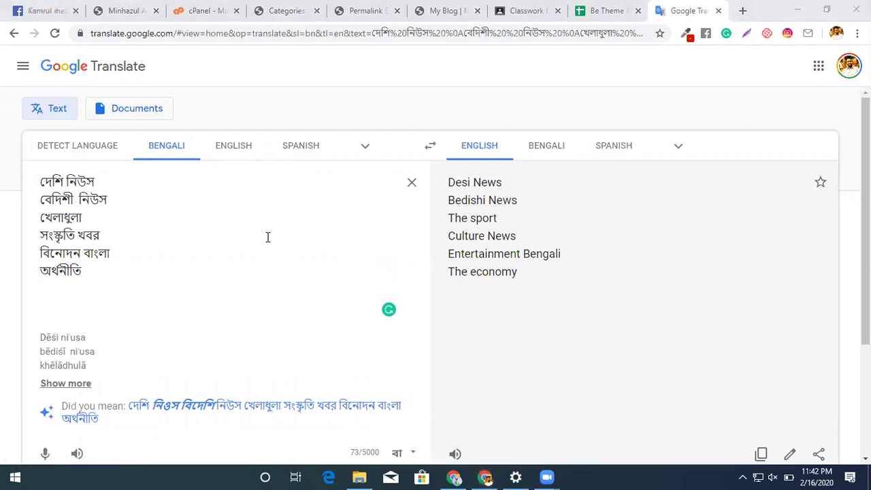
{"action": "left_click", "coordinate": [117, 278]}
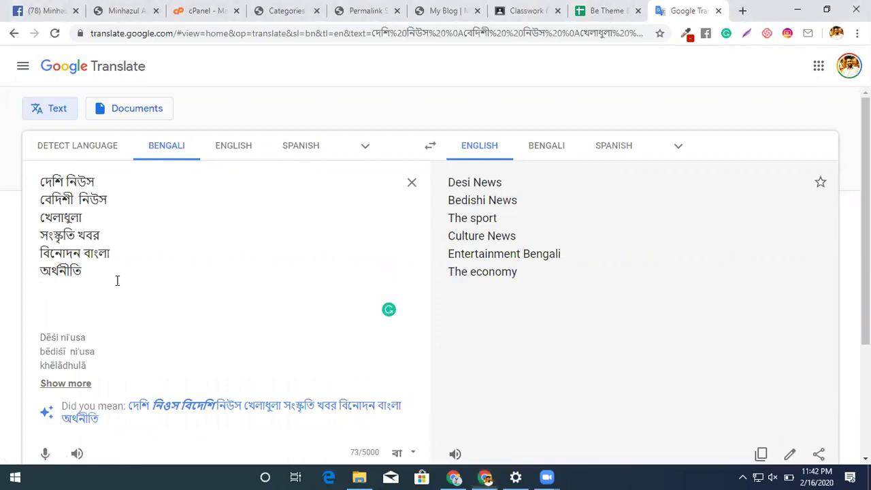
{"action": "type", "text": "রাজনীতি"}
{"action": "key", "text": "Return"}
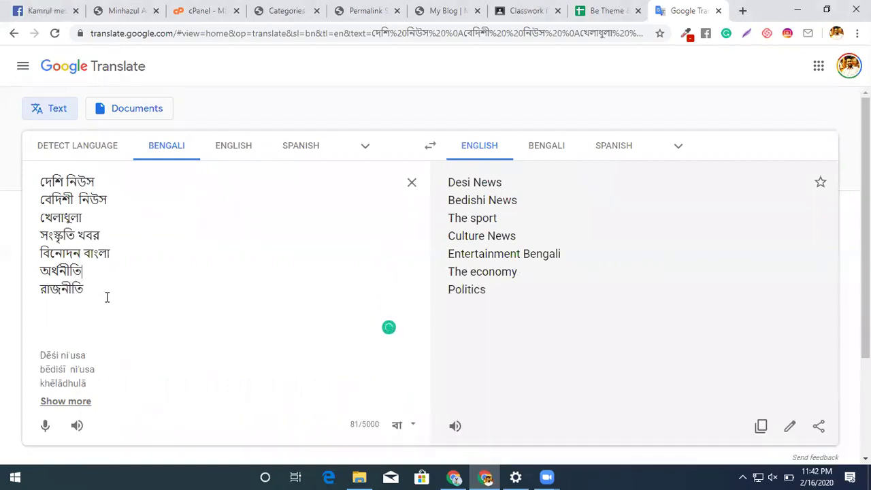
{"action": "left_click_drag", "start_coordinate": [106, 298], "coordinate": [2, 150]}
{"action": "left_click", "coordinate": [69, 204]}
{"action": "left_click", "coordinate": [160, 289]}
{"action": "key", "text": "Return"}
{"action": "type", "text": "আবহাওয়া"}
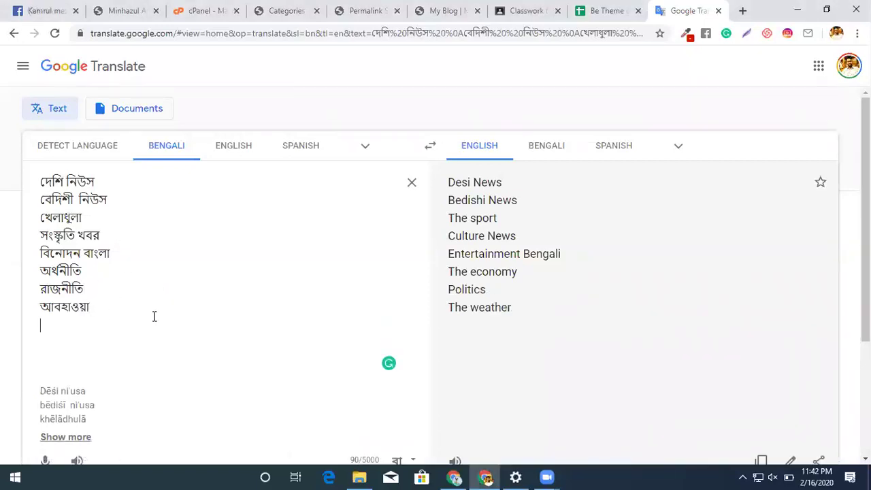
- Join রাজনীতি onto the অর্থনীতি line with a slash, giving Economy / Politics
{"action": "left_click", "coordinate": [86, 267]}
{"action": "double_click", "coordinate": [66, 288]}
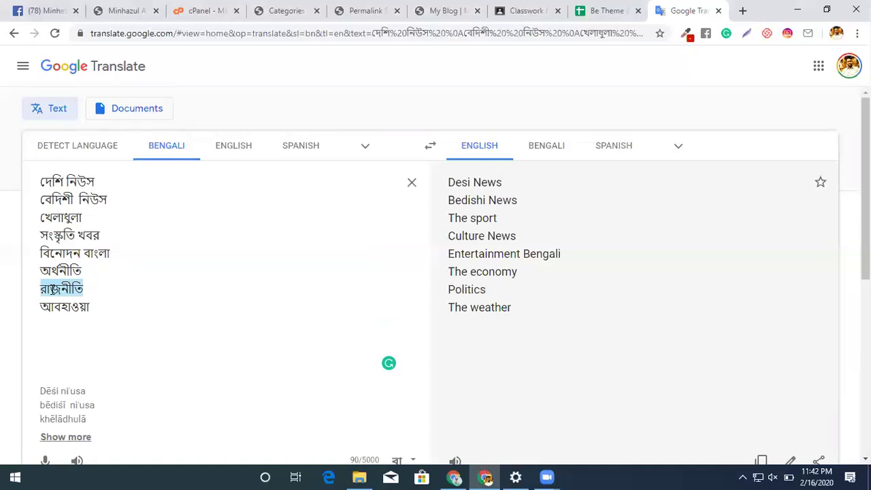
{"action": "left_click", "coordinate": [38, 290]}
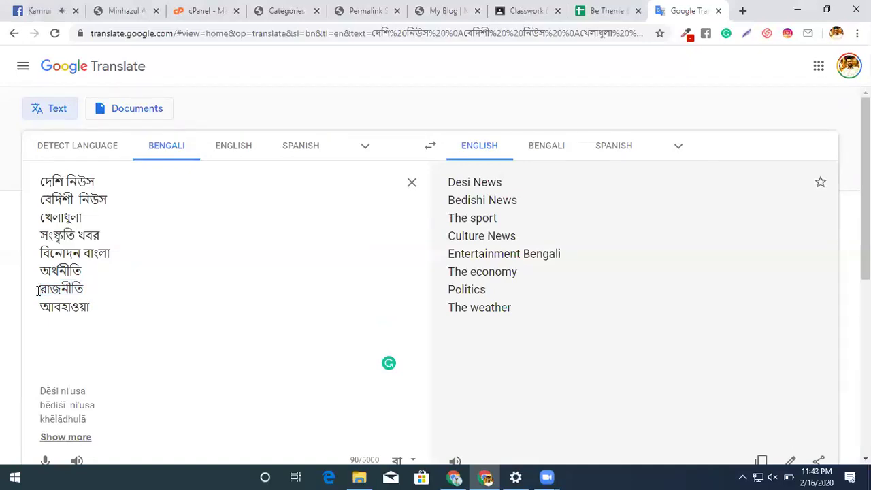
{"action": "key", "text": "BackSpace"}
{"action": "type", "text": "/ রাজনীতি"}
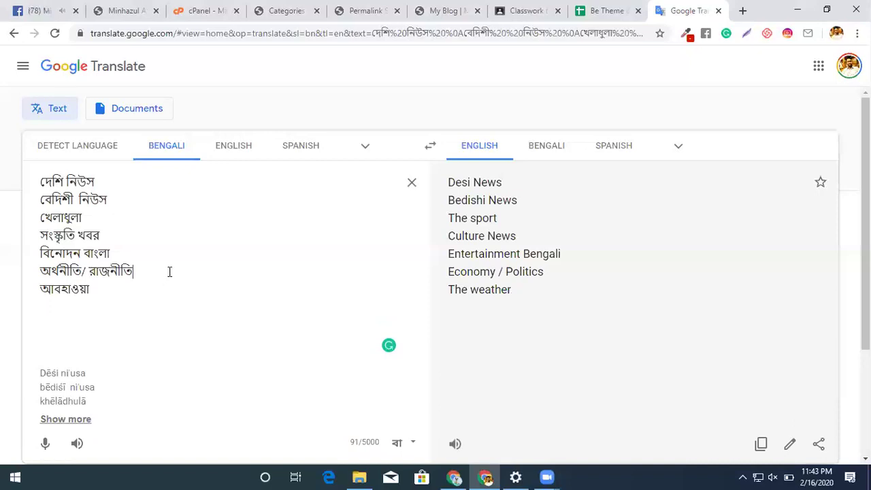
{"action": "key", "text": "Return"}
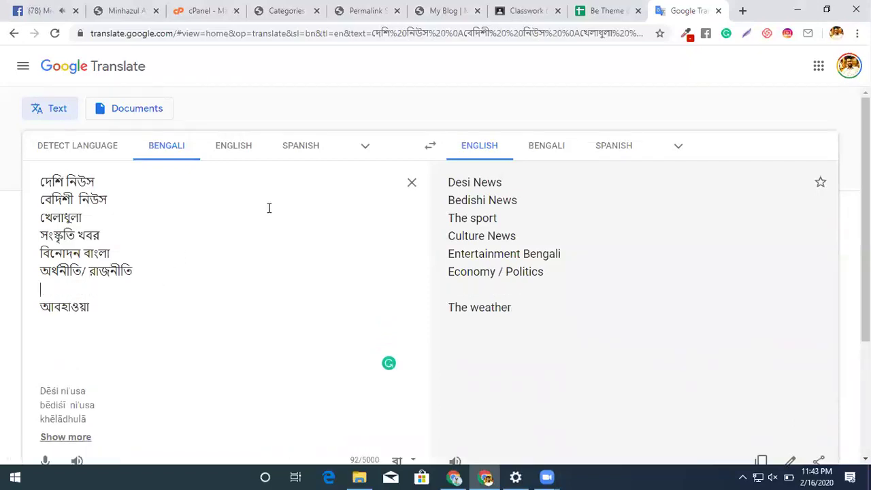
- Add the line প্রযুক্তি ও বিজ্ঞান (Technology and science) and select the first line দেশি নিউস
{"action": "left_click", "coordinate": [145, 279]}
{"action": "type", "text": "প্রযুক্তি"}
{"action": "key", "text": "BackSpace"}
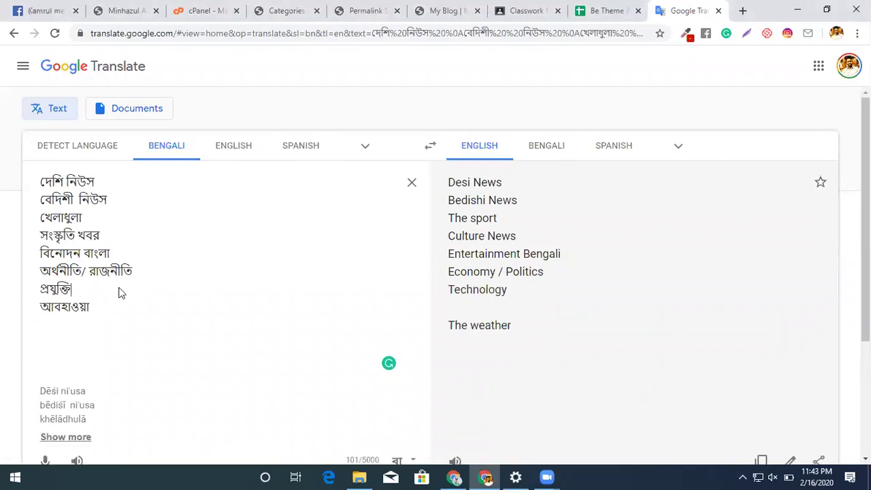
{"action": "type", "text": "o biggan"}
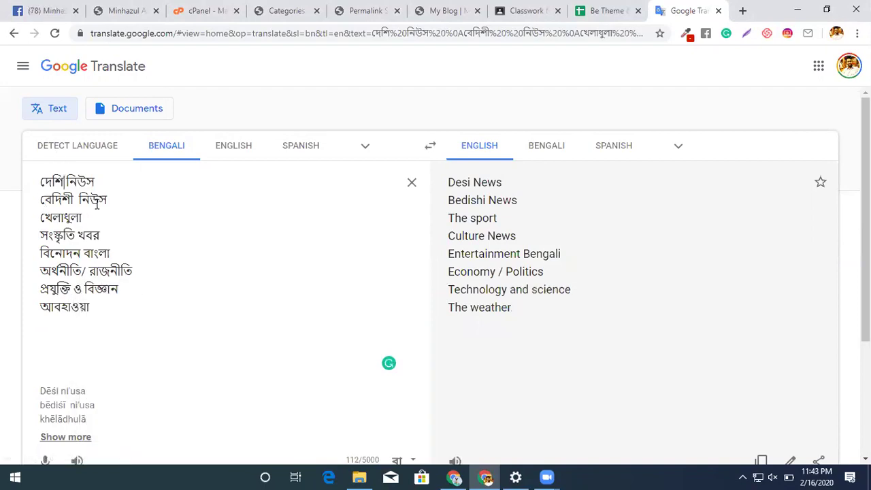
{"action": "left_click_drag", "start_coordinate": [102, 182], "coordinate": [2, 175]}
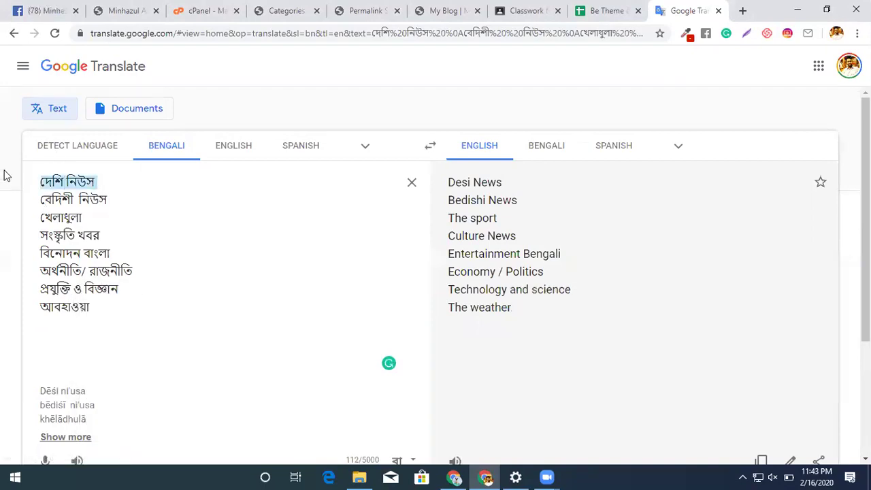
{"action": "left_click", "coordinate": [457, 7]}
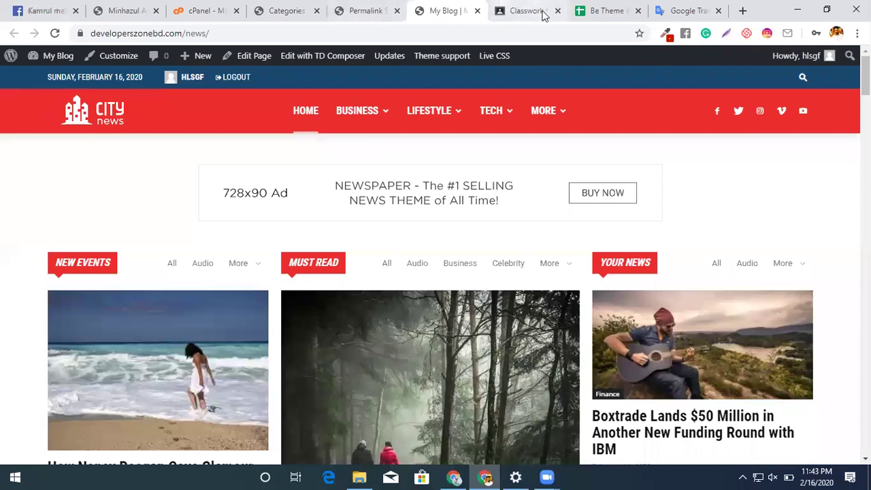
- Create the WordPress category দেশি নিউস on the Posts → Categories page
{"action": "left_click", "coordinate": [355, 15]}
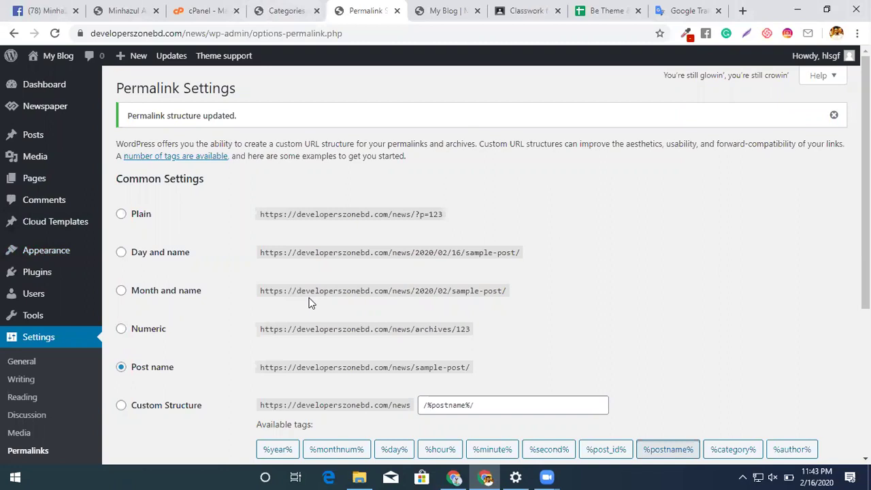
{"action": "mouse_move", "coordinate": [47, 178]}
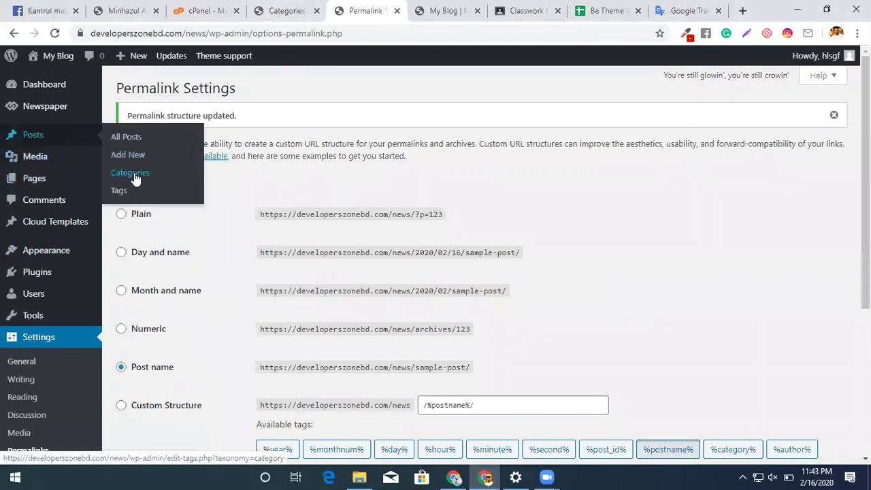
{"action": "left_click", "coordinate": [260, 10]}
{"action": "type", "text": "দেশি নিউস"}
{"action": "scroll", "coordinate": [258, 321], "scroll_direction": "down", "scroll_amount": 2}
{"action": "left_click", "coordinate": [146, 401]}
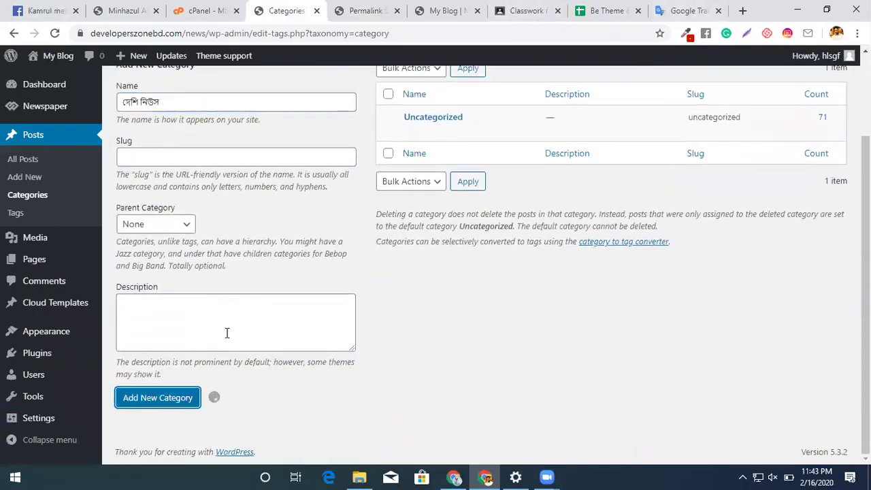
{"action": "left_click", "coordinate": [672, 8]}
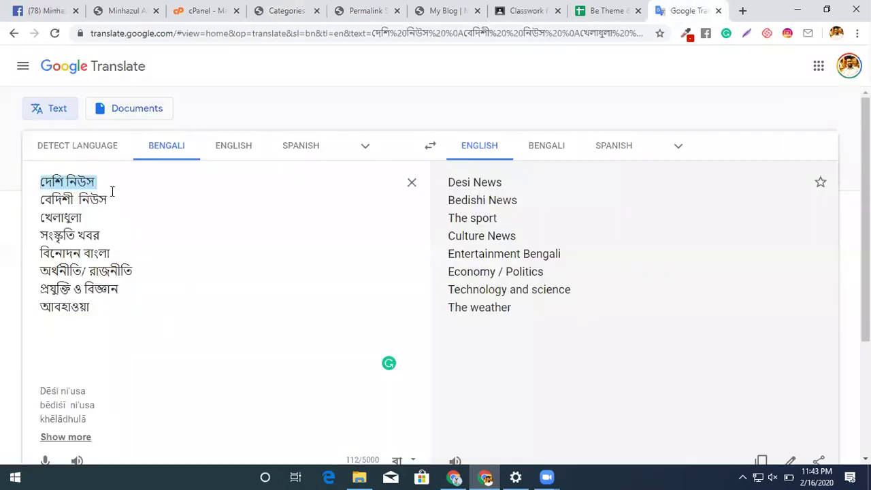
- Respell নিউস as নিউজ on the first two Bengali lines and select the line দেশি নিউজ
{"action": "left_click_drag", "start_coordinate": [125, 196], "coordinate": [0, 189]}
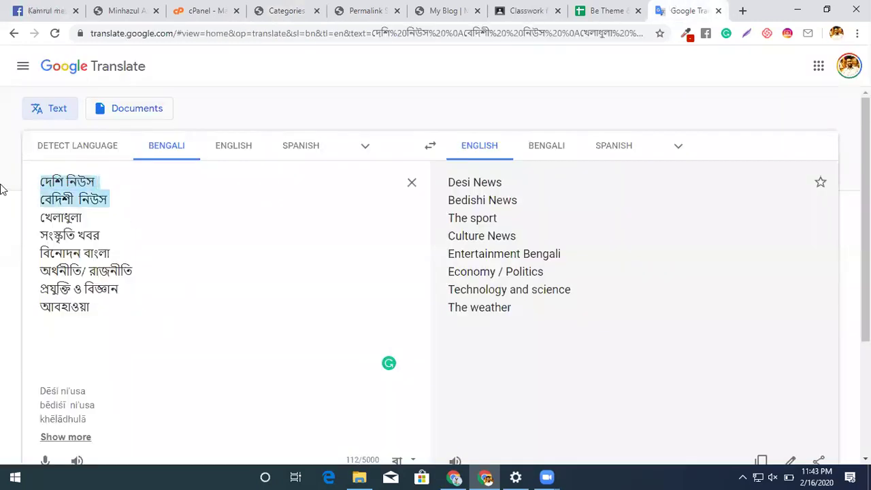
{"action": "left_click", "coordinate": [130, 186]}
{"action": "key", "text": "BackSpace"}
{"action": "key", "text": "BackSpace"}
{"action": "key", "text": "BackSpace"}
{"action": "key", "text": "BackSpace"}
{"action": "key", "text": "BackSpace"}
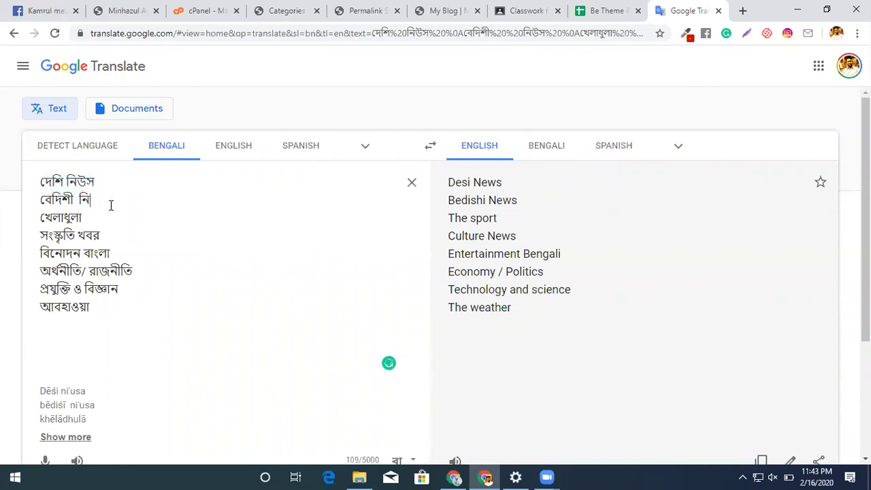
{"action": "type", "text": "news"}
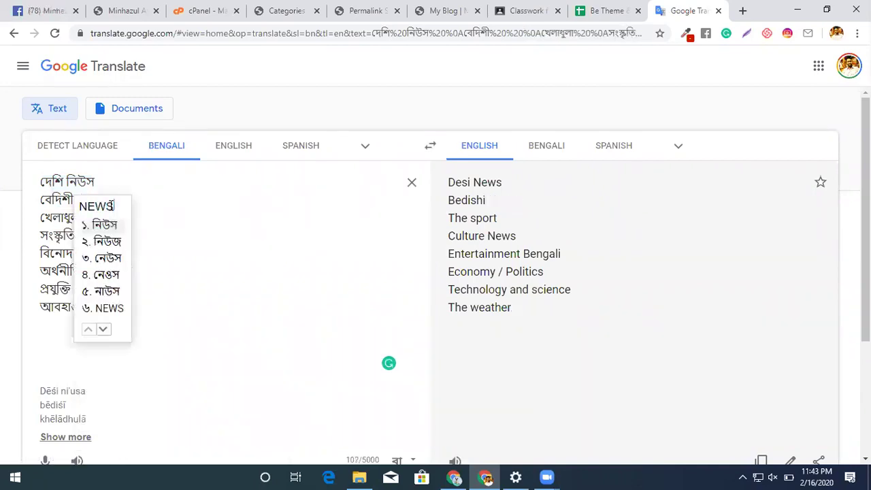
{"action": "key", "text": "Return"}
{"action": "double_click", "coordinate": [112, 201]}
{"action": "key", "text": "ctrl+c"}
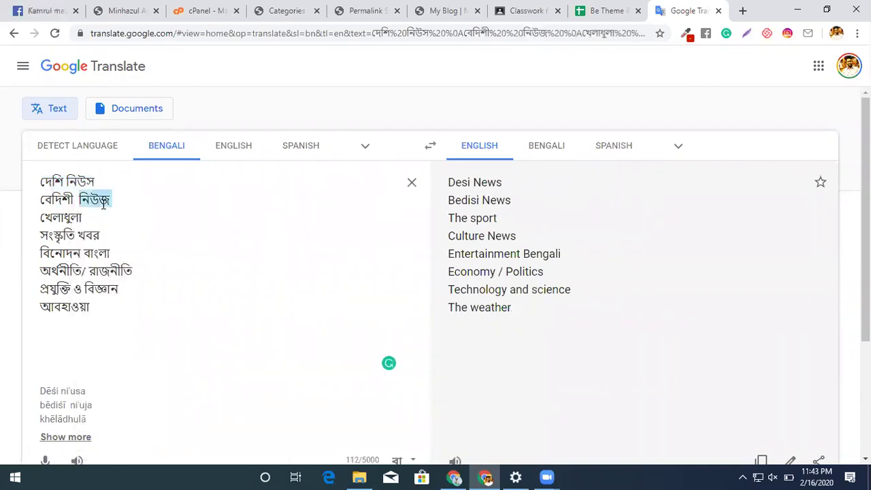
{"action": "double_click", "coordinate": [83, 183]}
{"action": "key", "text": "ctrl+v"}
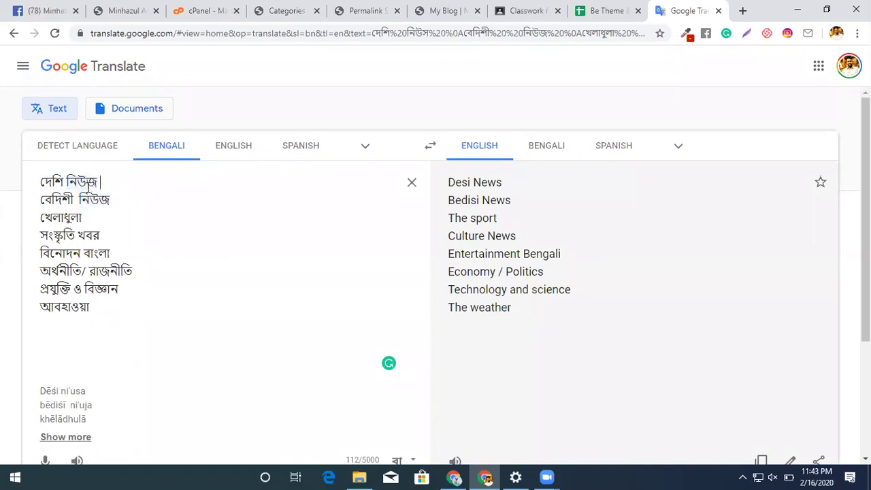
{"action": "triple_click", "coordinate": [83, 183]}
{"action": "key", "text": "ctrl+c"}
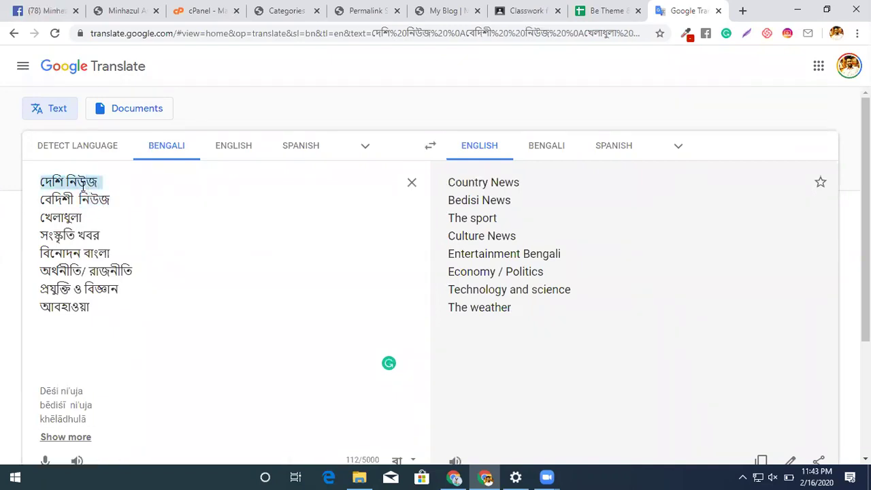
- Rename the দেশি নিউস category to দেশি নিউজ, with a matching slug, and update it
{"action": "left_click", "coordinate": [258, 8]}
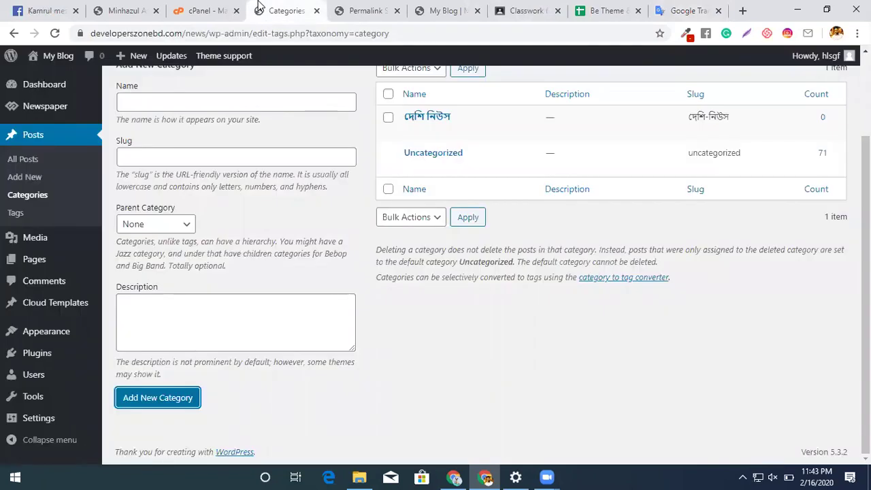
{"action": "left_click", "coordinate": [414, 130]}
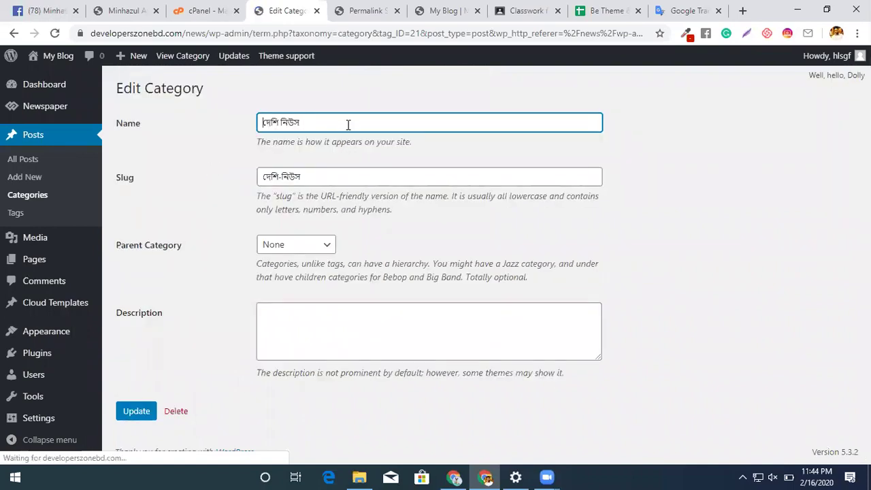
{"action": "left_click", "coordinate": [348, 125]}
{"action": "key", "text": "BackSpace"}
{"action": "type", "text": "জ"}
{"action": "left_click", "coordinate": [318, 186]}
{"action": "key", "text": "ctrl+a"}
{"action": "key", "text": "ctrl+v"}
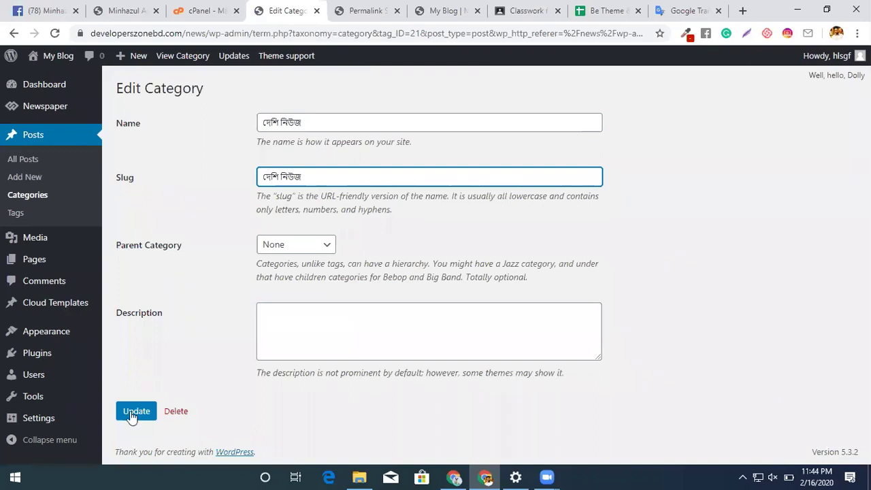
{"action": "left_click", "coordinate": [131, 416]}
- Correct the second Translate line to বিদেশী খবর (Foreign News) and select it
{"action": "left_click", "coordinate": [708, 10]}
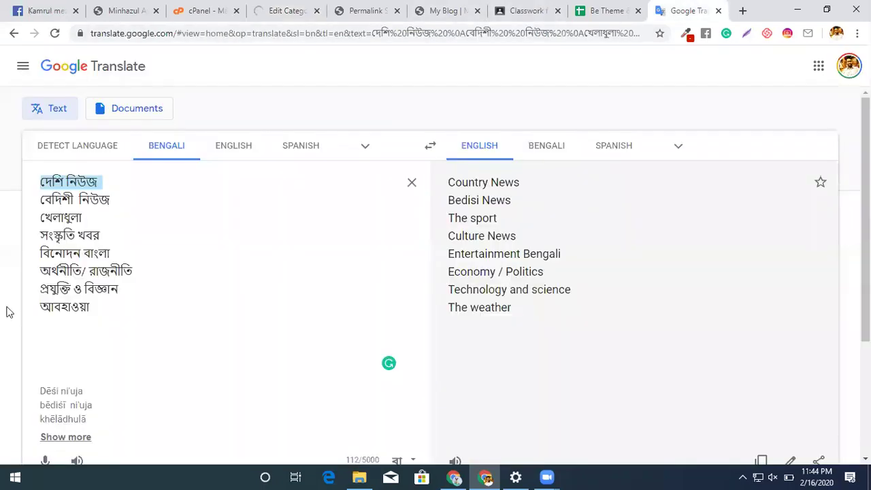
{"action": "left_click_drag", "start_coordinate": [149, 200], "coordinate": [22, 202]}
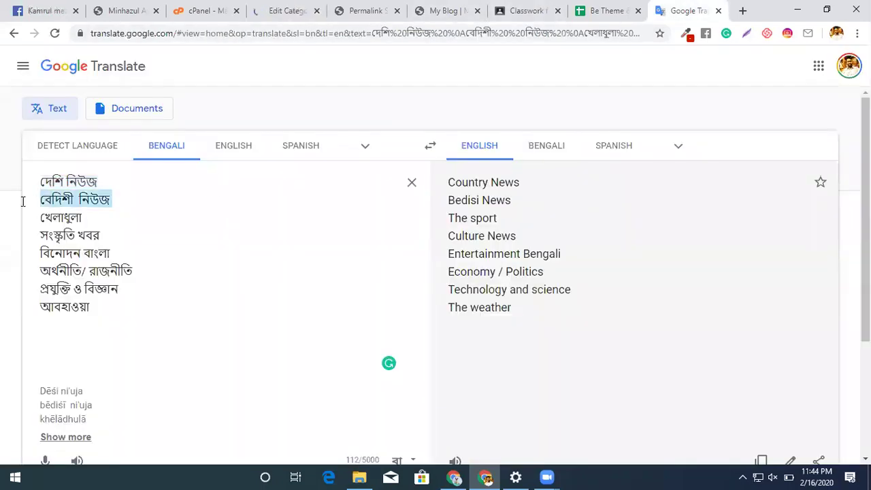
{"action": "double_click", "coordinate": [51, 199]}
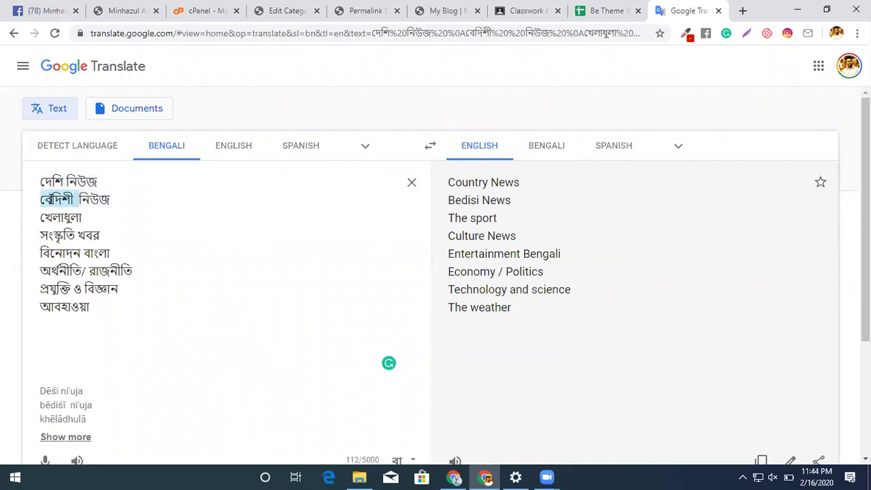
{"action": "type", "text": "bideshi"}
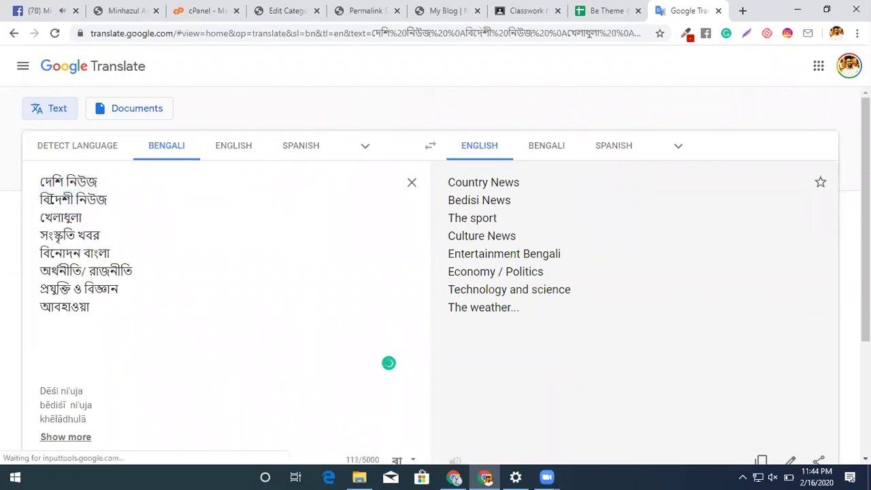
{"action": "triple_click", "coordinate": [66, 199]}
{"action": "double_click", "coordinate": [92, 198]}
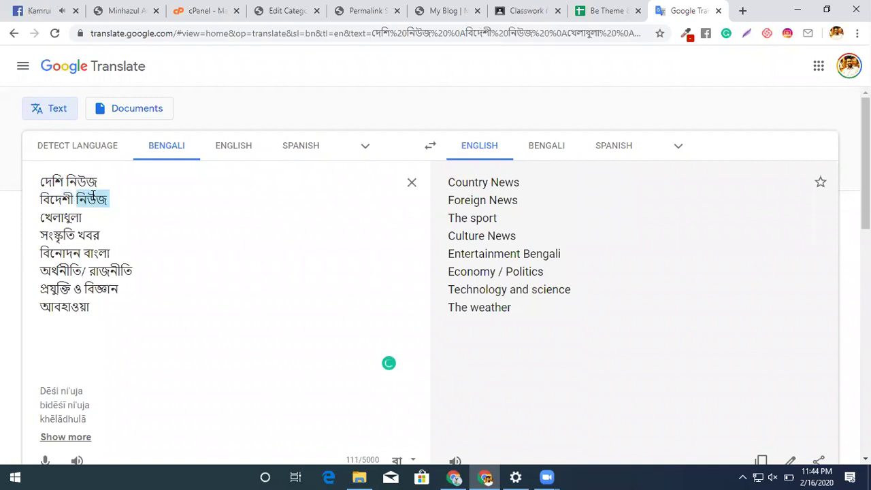
{"action": "type", "text": "khobor"}
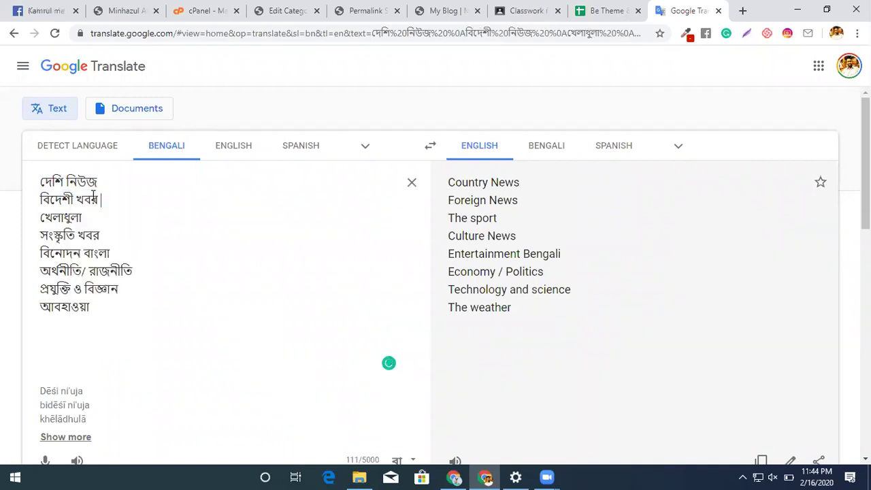
{"action": "triple_click", "coordinate": [93, 197]}
{"action": "key", "text": "ctrl+c"}
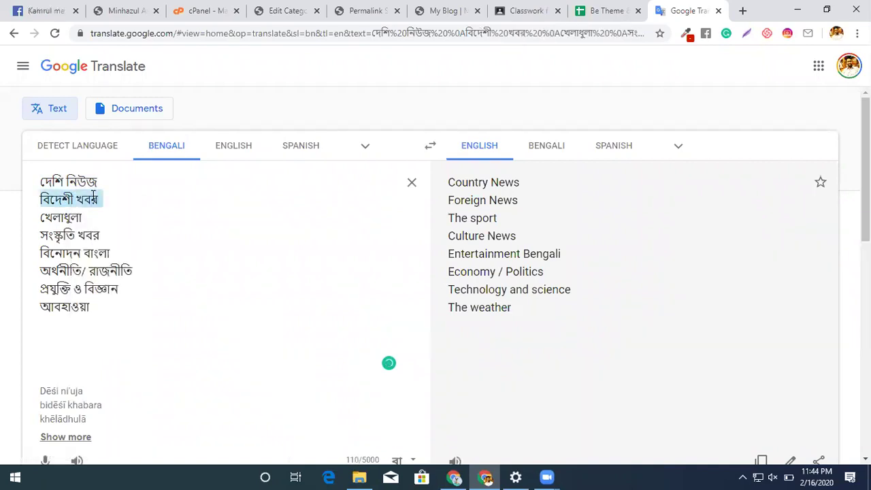
- Add বিদেশী খবর as a new WordPress category
{"action": "left_click", "coordinate": [287, 10]}
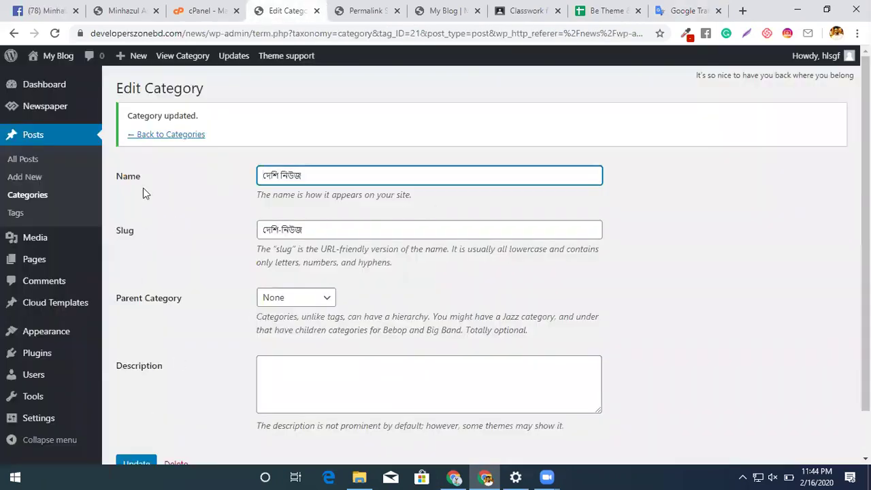
{"action": "left_click", "coordinate": [165, 138]}
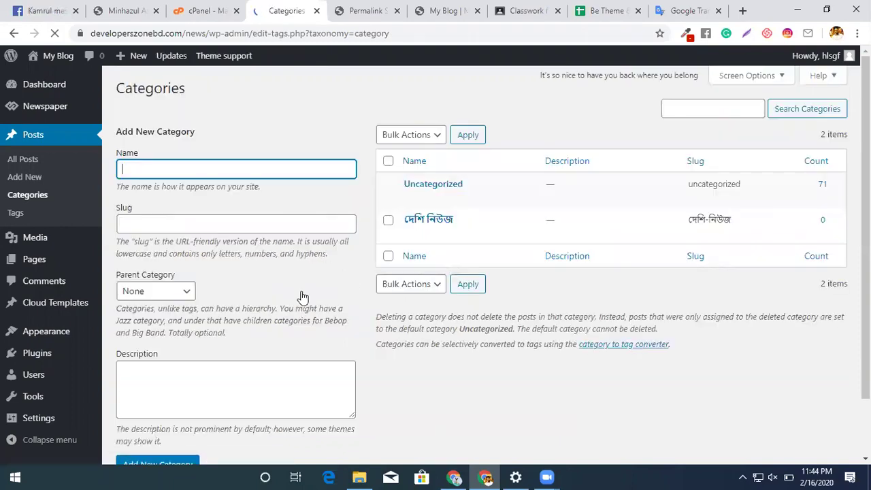
{"action": "key", "text": "ctrl+v"}
{"action": "scroll", "coordinate": [268, 220], "scroll_direction": "down", "scroll_amount": 2}
{"action": "left_click", "coordinate": [180, 398]}
- Copy খেলাধুলা from the translation page and add it as a new category
{"action": "left_click", "coordinate": [688, 11]}
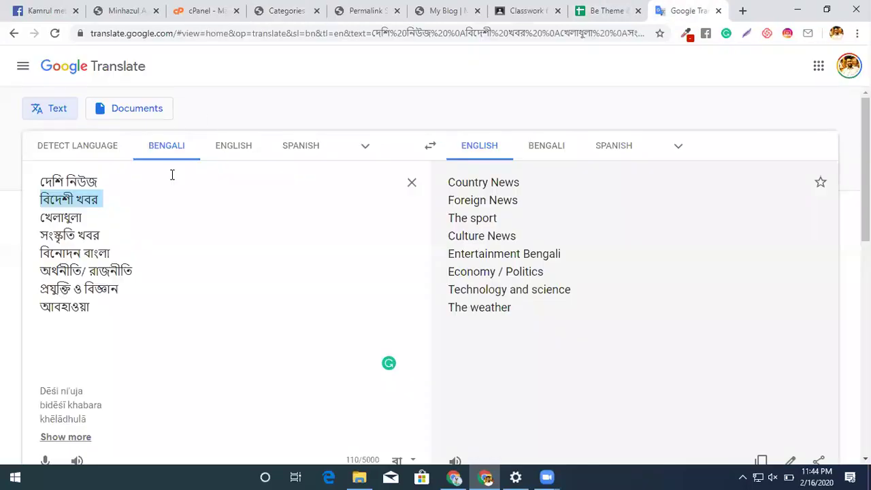
{"action": "double_click", "coordinate": [68, 216]}
{"action": "key", "text": "ctrl+c"}
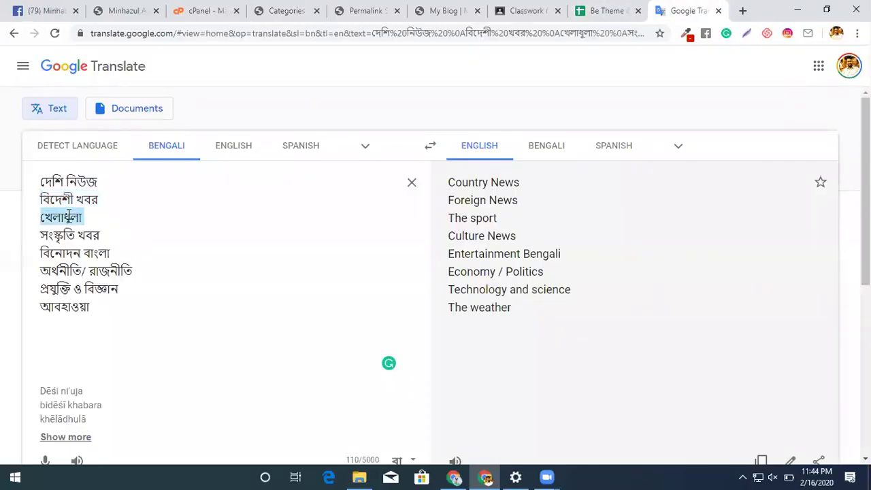
{"action": "left_click", "coordinate": [286, 11]}
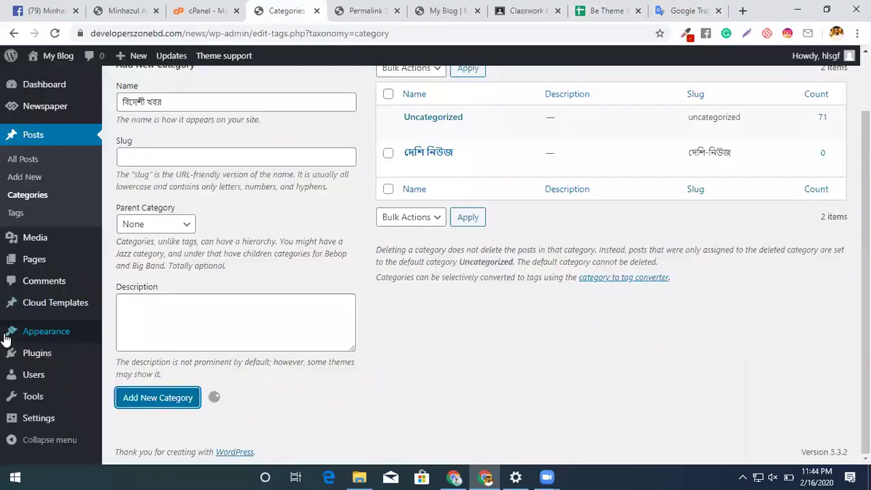
{"action": "scroll", "coordinate": [507, 377], "scroll_direction": "up", "scroll_amount": 2}
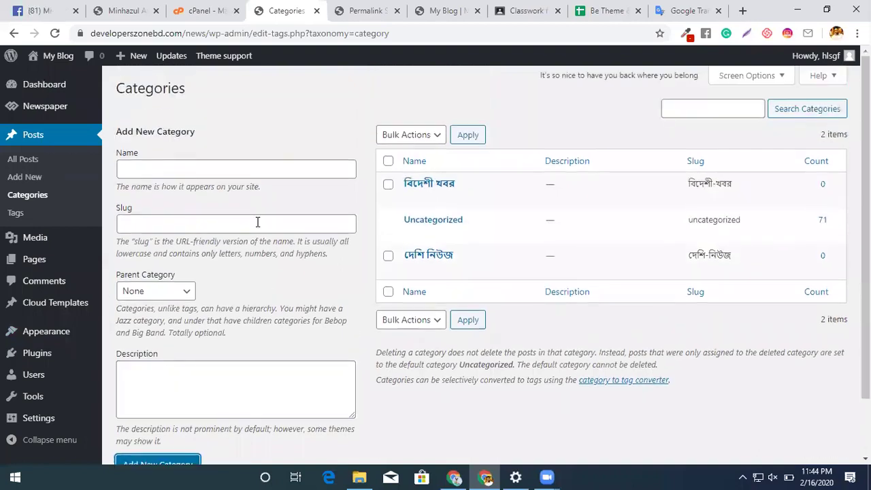
{"action": "left_click", "coordinate": [155, 170]}
{"action": "key", "text": "ctrl+v"}
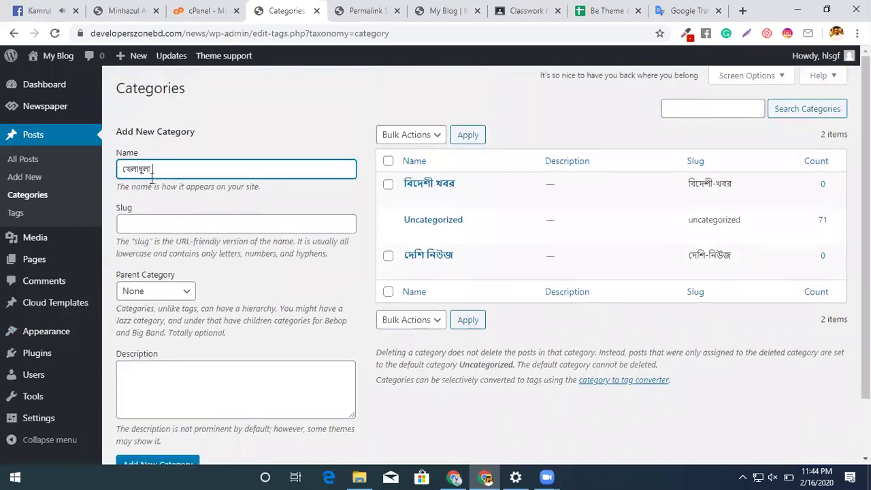
{"action": "scroll", "coordinate": [165, 278], "scroll_direction": "down", "scroll_amount": 2}
{"action": "left_click", "coordinate": [162, 398]}
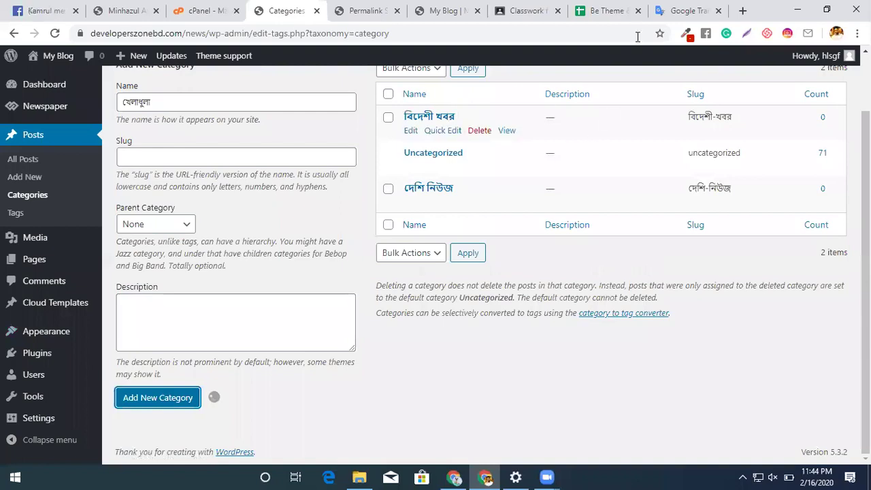
- On the translation page, extend the line with '- ক্রিকেট - ফুটবল -hadudu'
{"action": "left_click", "coordinate": [687, 11]}
{"action": "left_click", "coordinate": [183, 215]}
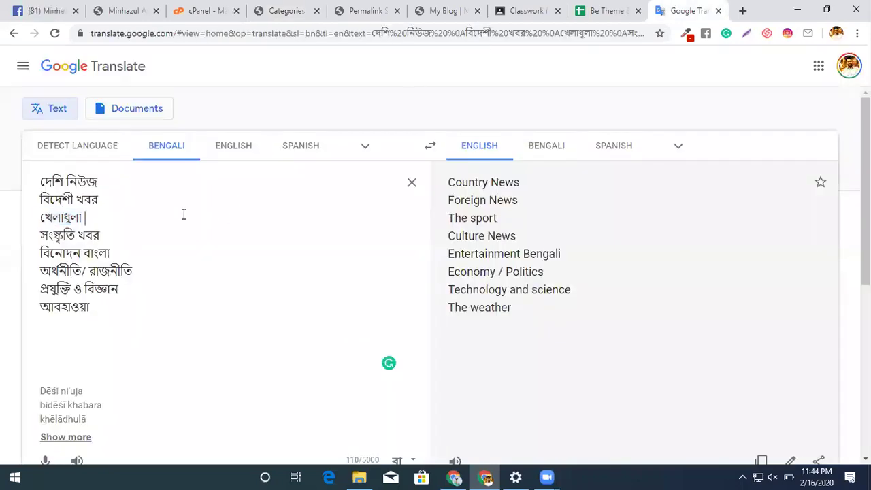
{"action": "type", "text": "- ক্রিকেট"}
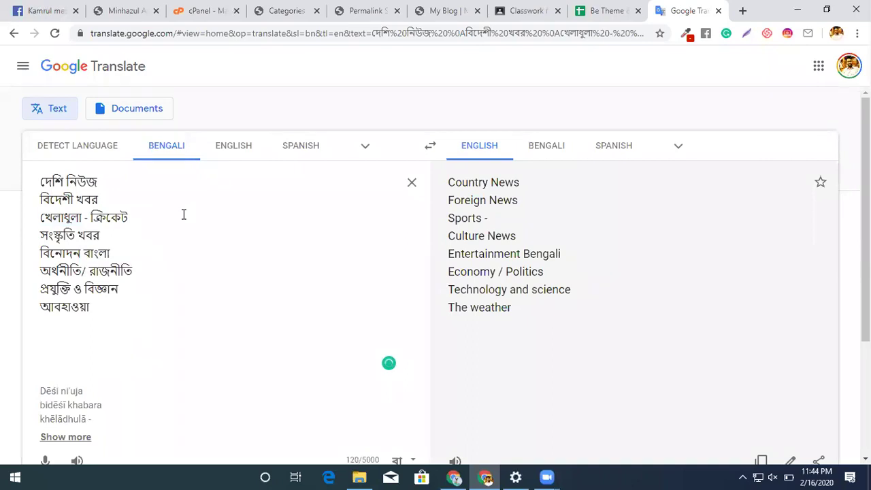
{"action": "type", "text": " - ফুটবল -"}
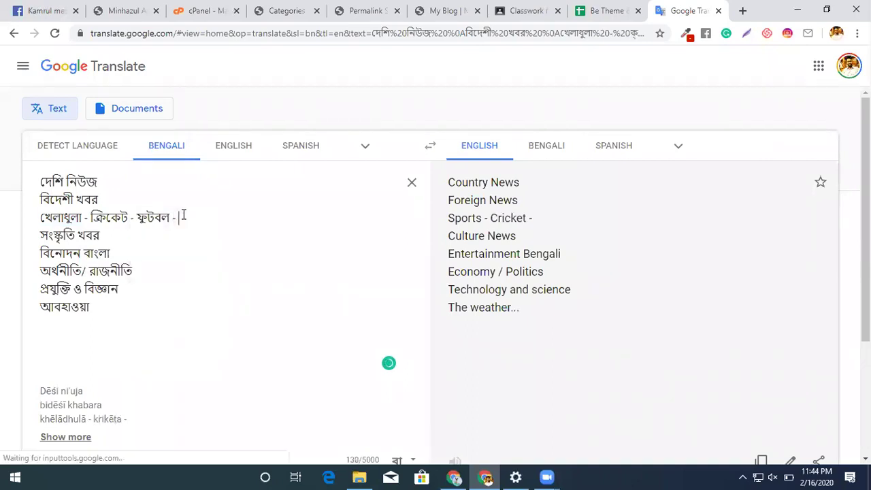
{"action": "type", "text": "hadudu"}
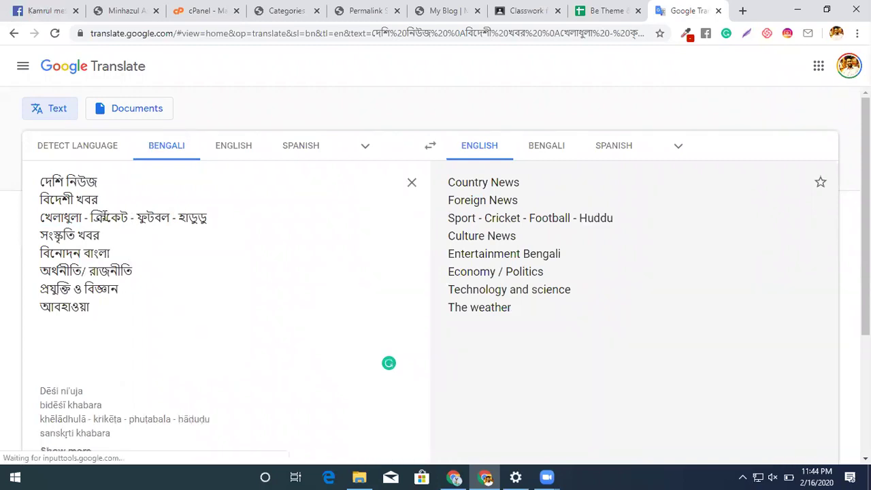
- Add ক্রিকেট as a new category with খেলাধুলা as its parent
{"action": "left_click", "coordinate": [286, 10]}
{"action": "left_click", "coordinate": [250, 103]}
{"action": "type", "text": "ক্রিকেট"}
{"action": "left_click", "coordinate": [136, 224]}
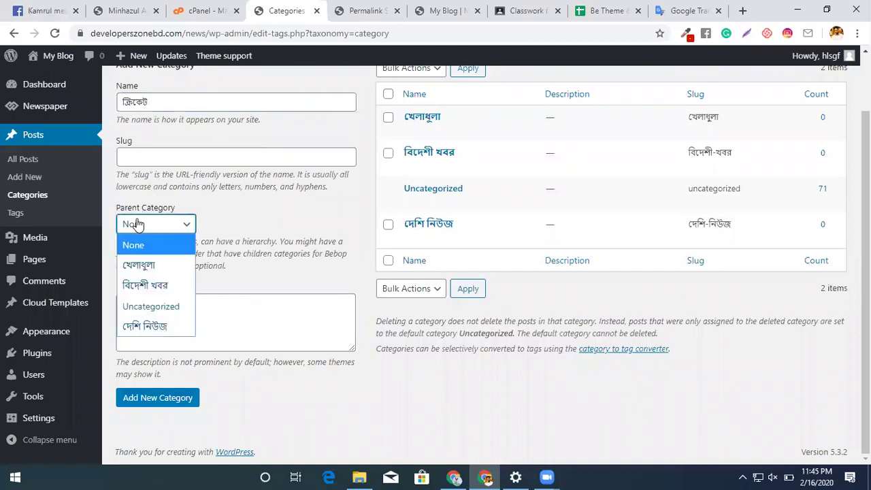
{"action": "left_click", "coordinate": [168, 267]}
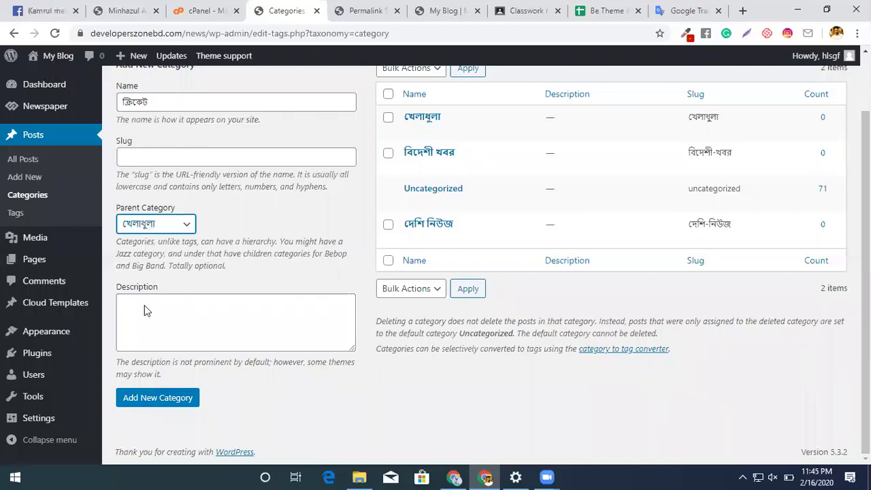
{"action": "left_click", "coordinate": [153, 400]}
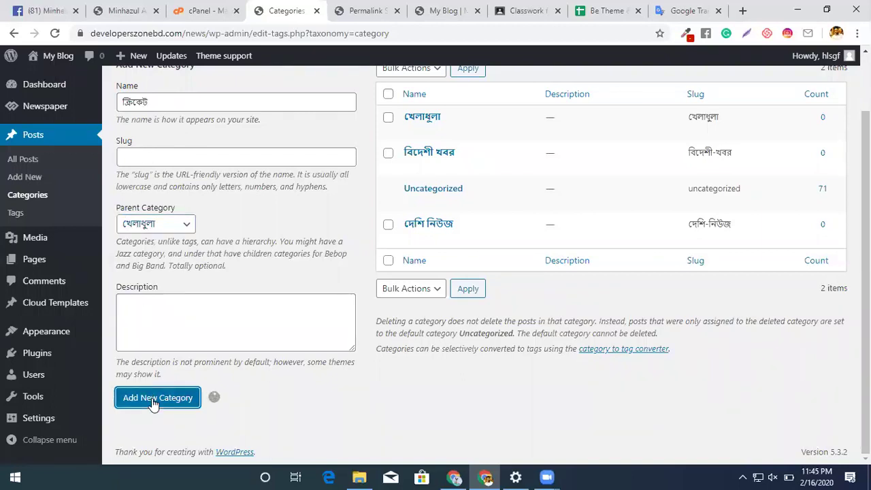
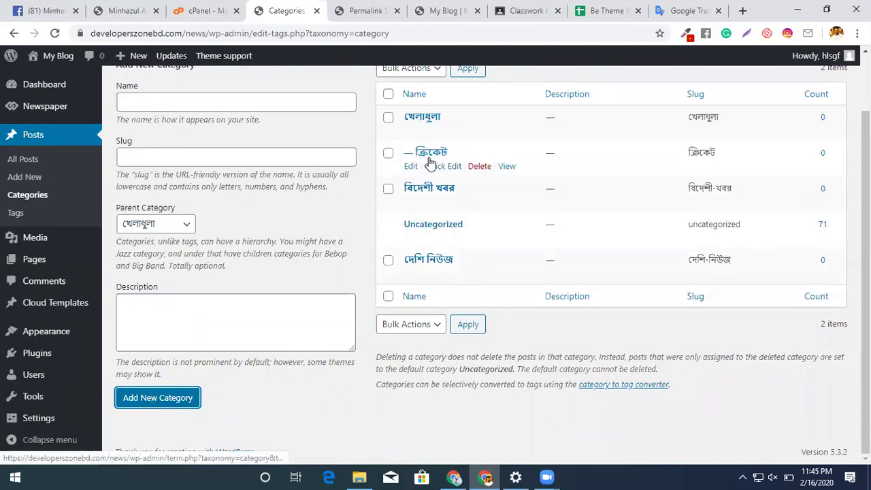
- Copy ফুটবল from Google Translate and add it as a subcategory of খেলাধুলা
{"action": "left_click", "coordinate": [668, 9]}
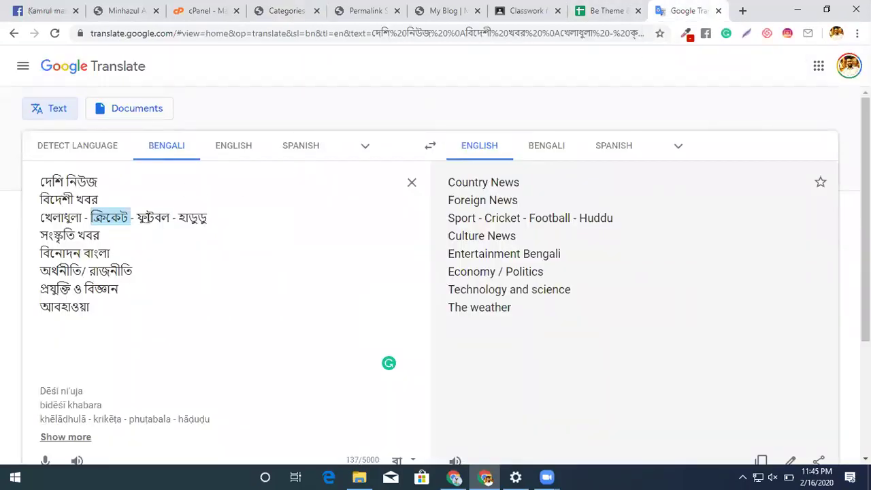
{"action": "double_click", "coordinate": [147, 218]}
{"action": "key", "text": "ctrl+c"}
{"action": "left_click", "coordinate": [296, 11]}
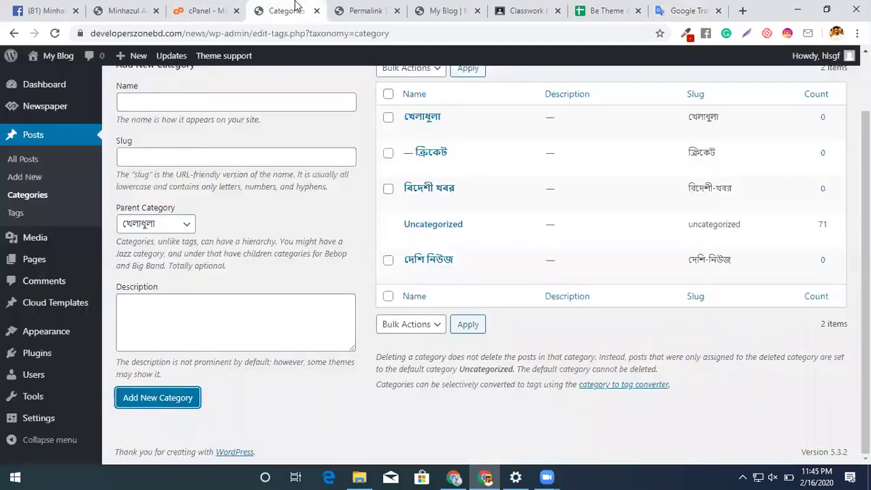
{"action": "left_click", "coordinate": [188, 103]}
{"action": "key", "text": "ctrl+v"}
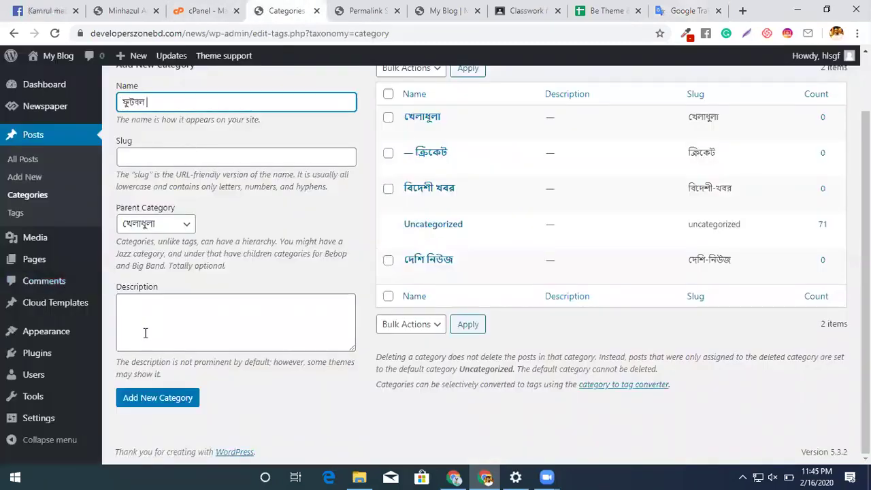
{"action": "right_click", "coordinate": [148, 396]}
{"action": "left_click", "coordinate": [128, 406]}
{"action": "left_click", "coordinate": [130, 403]}
- Copy হাডুডু from Google Translate and add it as a subcategory of খেলাধুলা
{"action": "left_click", "coordinate": [660, 10]}
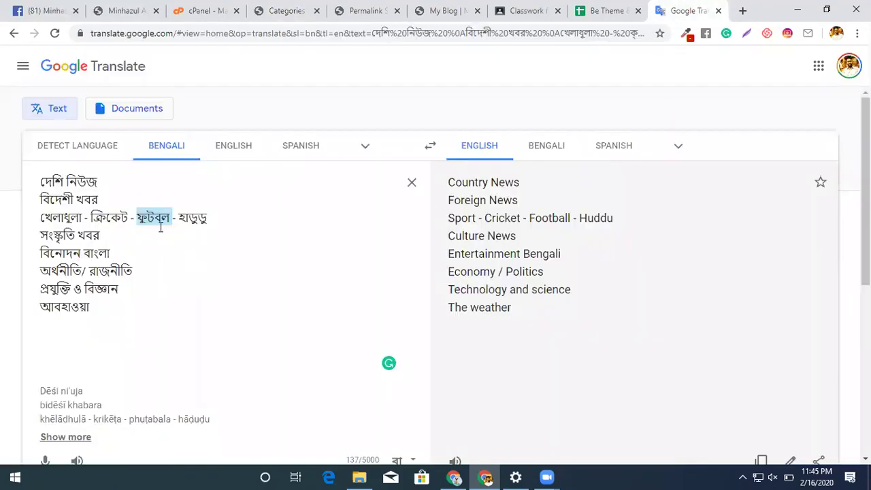
{"action": "double_click", "coordinate": [200, 216]}
{"action": "key", "text": "ctrl+c"}
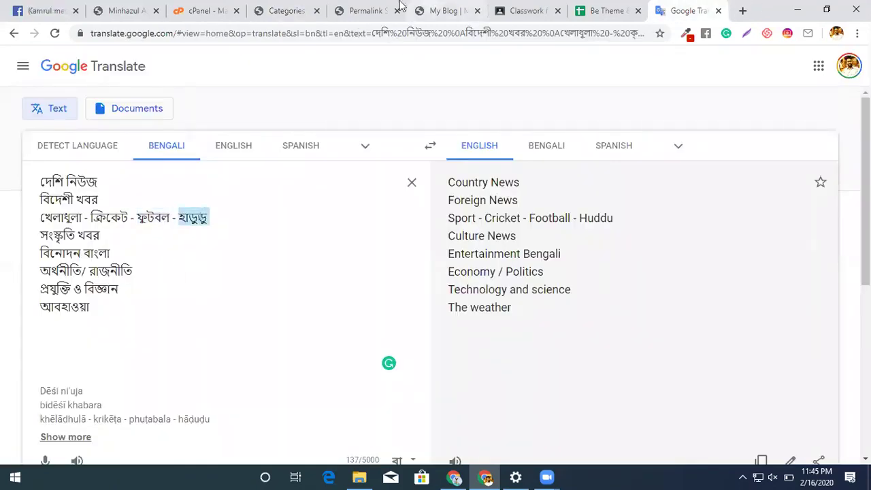
{"action": "left_click", "coordinate": [275, 9]}
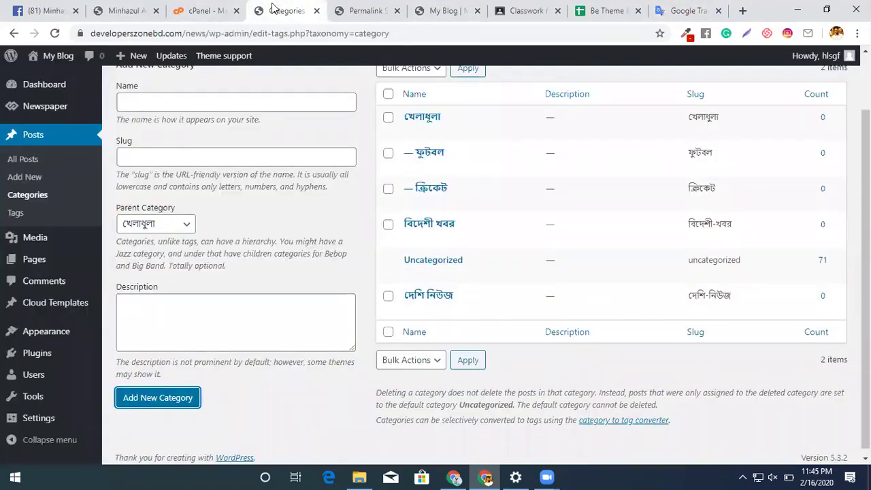
{"action": "left_click", "coordinate": [154, 103]}
{"action": "key", "text": "ctrl+v"}
{"action": "left_click", "coordinate": [157, 397]}
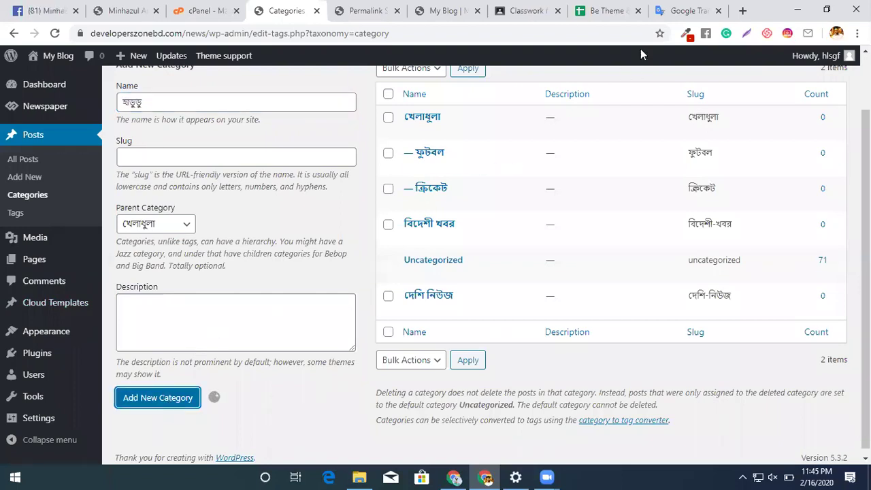
- Copy the line সংস্কৃতি খবর from the Google Translate list
{"action": "left_click", "coordinate": [668, 11]}
{"action": "left_click_drag", "start_coordinate": [130, 242], "coordinate": [0, 239]}
{"action": "key", "text": "ctrl+c"}
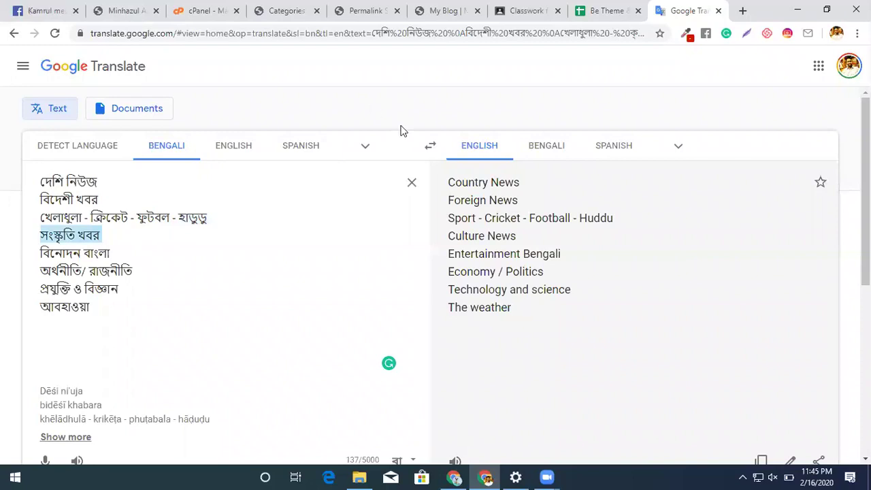
{"action": "left_click", "coordinate": [284, 11]}
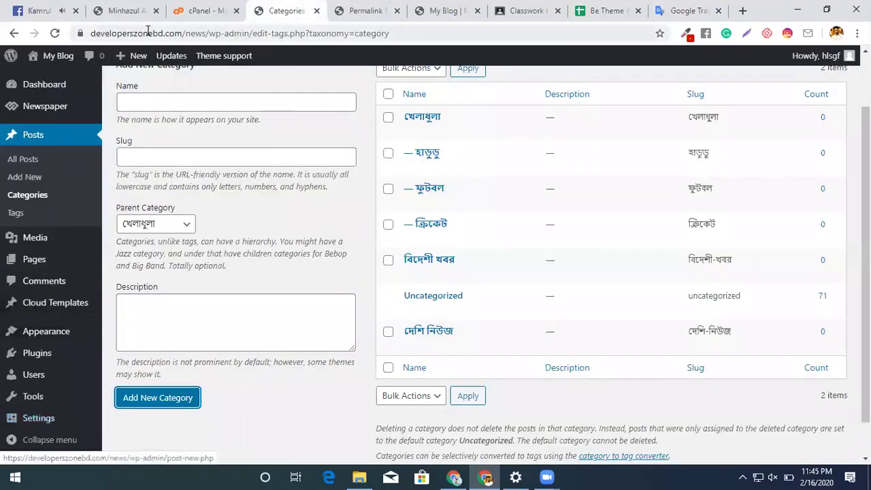
- Add top-level categories সংস্কৃতি খবর and বিনোদন বাংলা with Parent Category set to None
{"action": "left_click", "coordinate": [151, 234]}
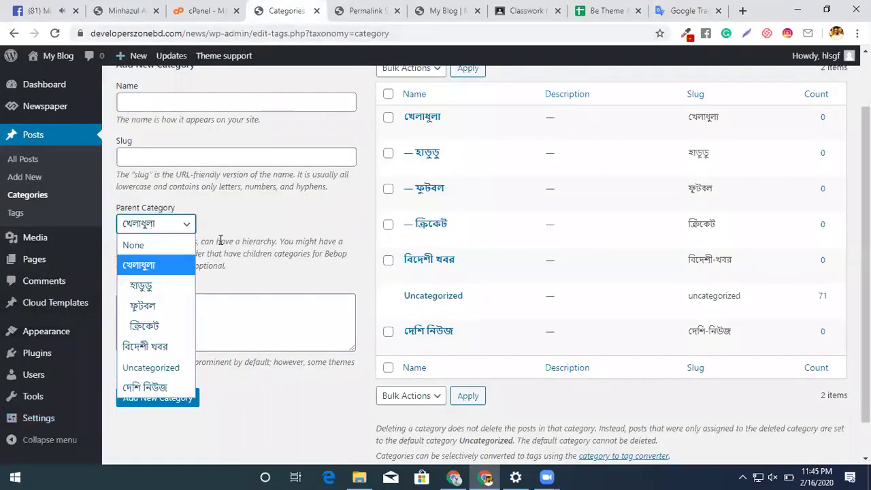
{"action": "left_click", "coordinate": [185, 245]}
{"action": "left_click", "coordinate": [227, 100]}
{"action": "key", "text": "ctrl+v"}
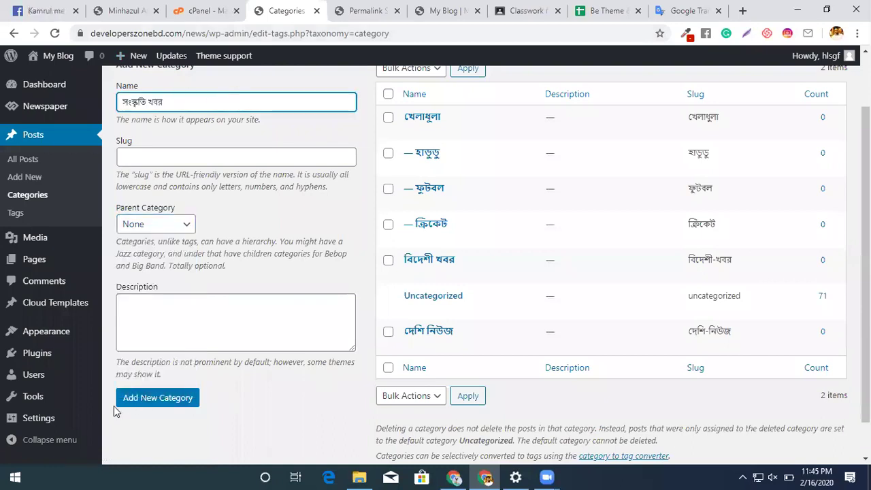
{"action": "left_click", "coordinate": [129, 414]}
{"action": "left_click", "coordinate": [137, 398]}
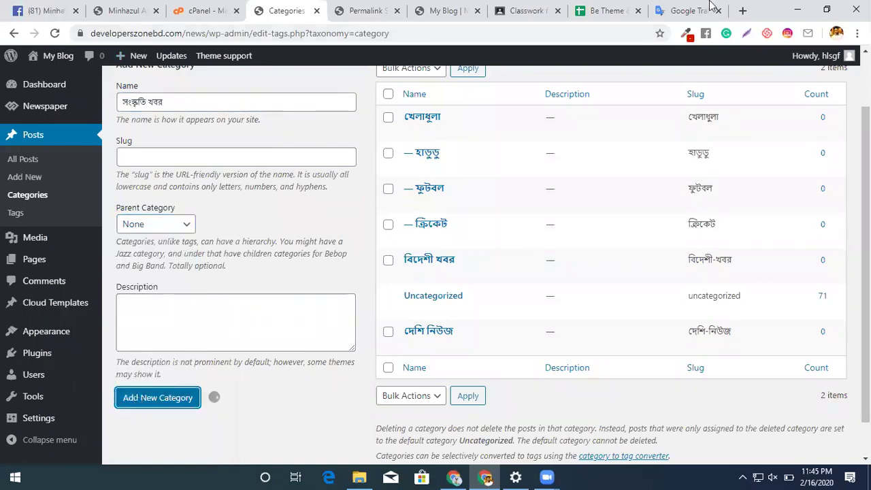
{"action": "left_click", "coordinate": [690, 8]}
{"action": "left_click_drag", "start_coordinate": [114, 253], "coordinate": [15, 251]}
{"action": "key", "text": "ctrl+c"}
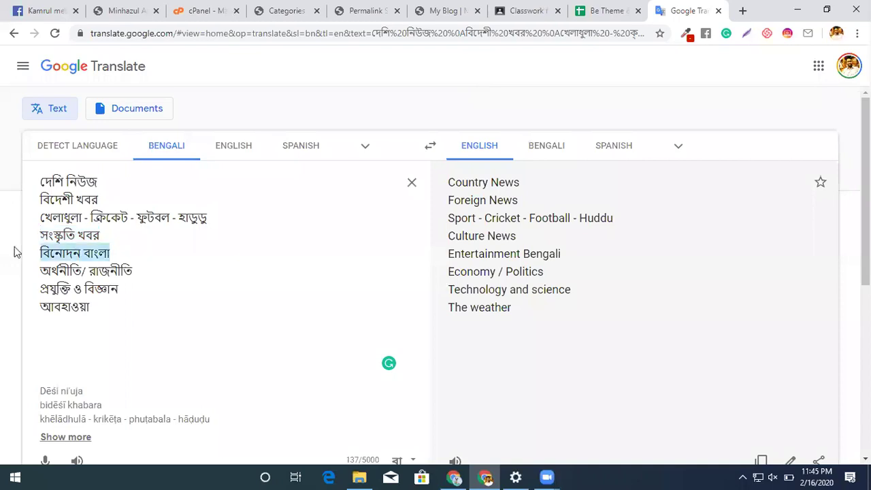
{"action": "left_click", "coordinate": [272, 10]}
{"action": "left_click", "coordinate": [157, 103]}
{"action": "key", "text": "ctrl+v"}
{"action": "left_click", "coordinate": [158, 403]}
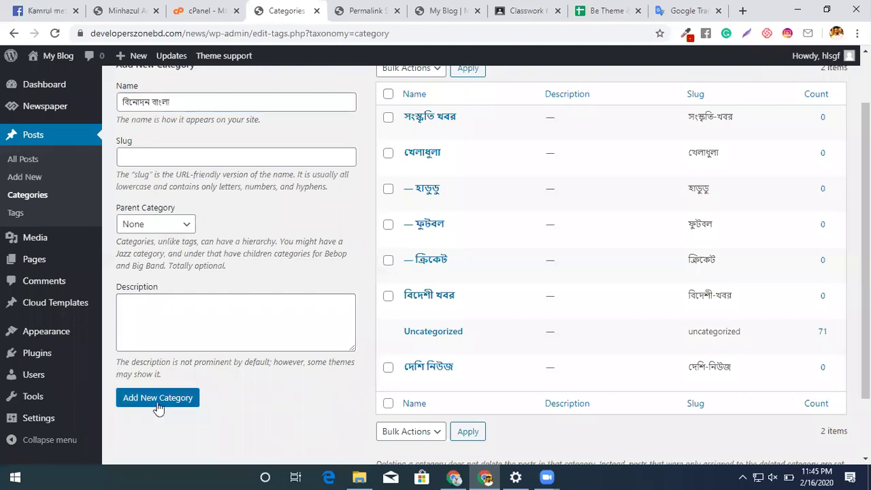
- Add top-level categories অর্থনীতি/ রাজনীতি and প্রযুক্তি ও বিজ্ঞান from the translated list
{"action": "left_click", "coordinate": [683, 11]}
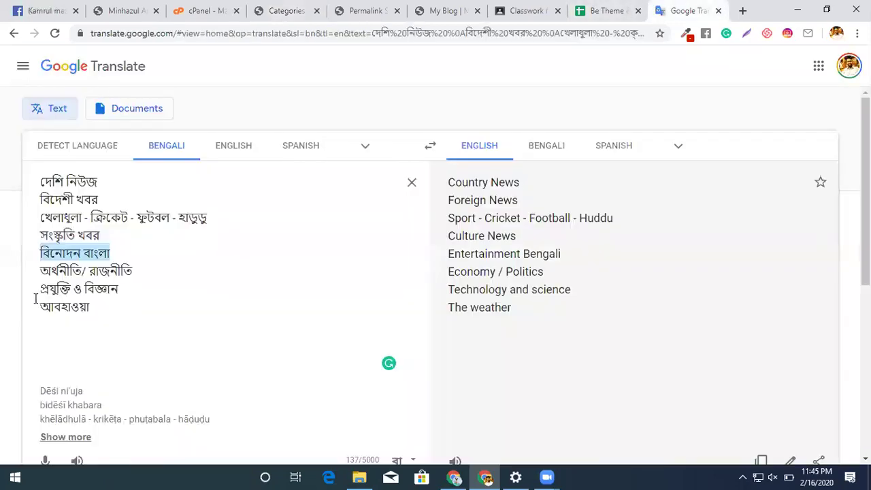
{"action": "left_click_drag", "start_coordinate": [132, 271], "coordinate": [19, 266]}
{"action": "key", "text": "ctrl+c"}
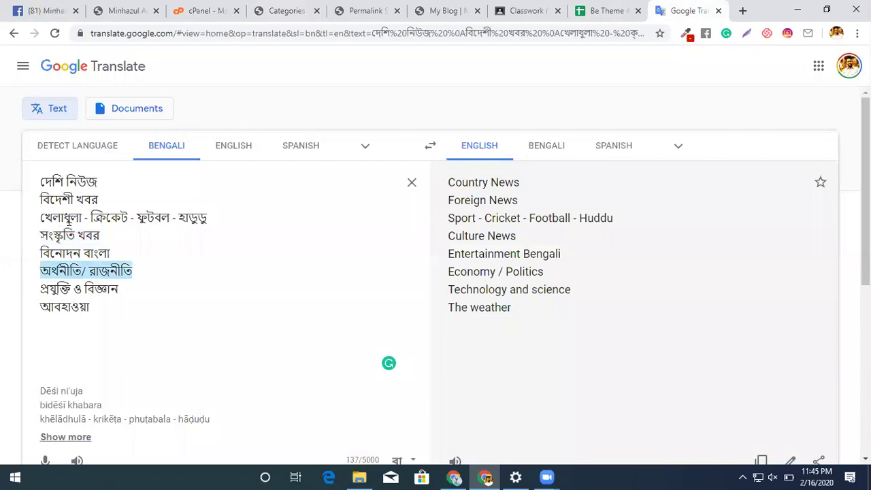
{"action": "left_click", "coordinate": [283, 11]}
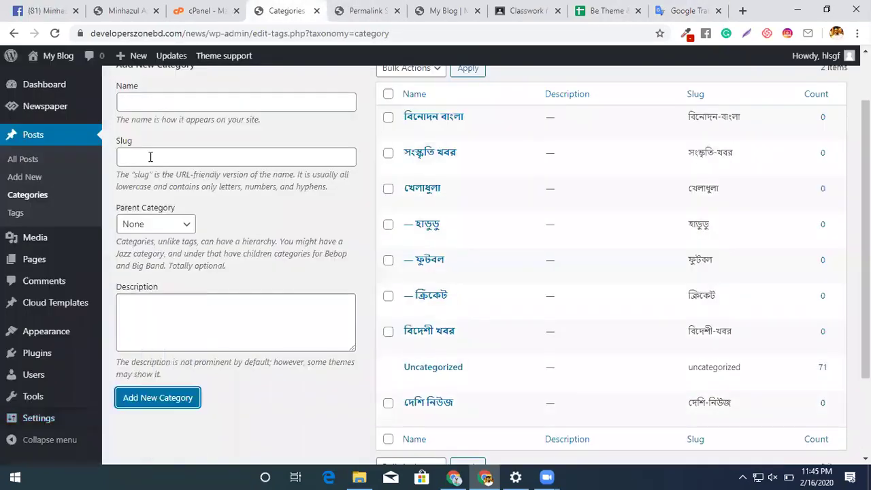
{"action": "left_click", "coordinate": [209, 103]}
{"action": "key", "text": "ctrl+v"}
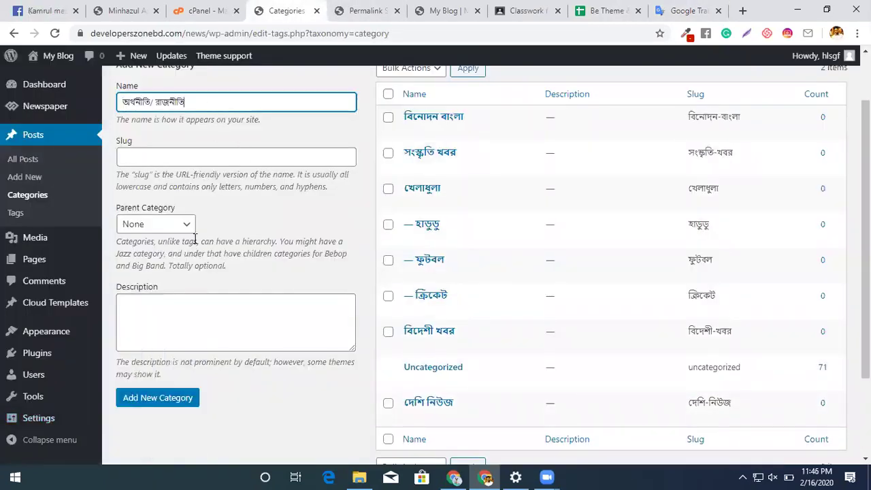
{"action": "left_click", "coordinate": [144, 398]}
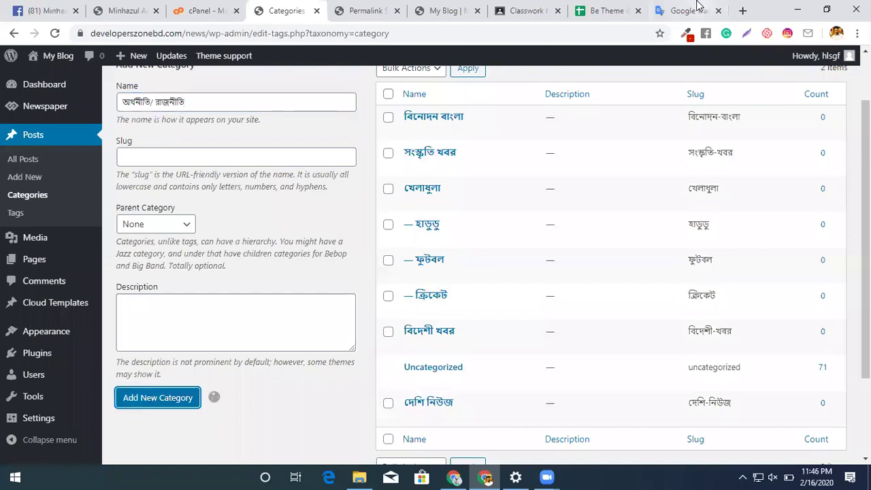
{"action": "left_click", "coordinate": [698, 7]}
{"action": "left_click_drag", "start_coordinate": [132, 288], "coordinate": [2, 287]}
{"action": "key", "text": "ctrl+c"}
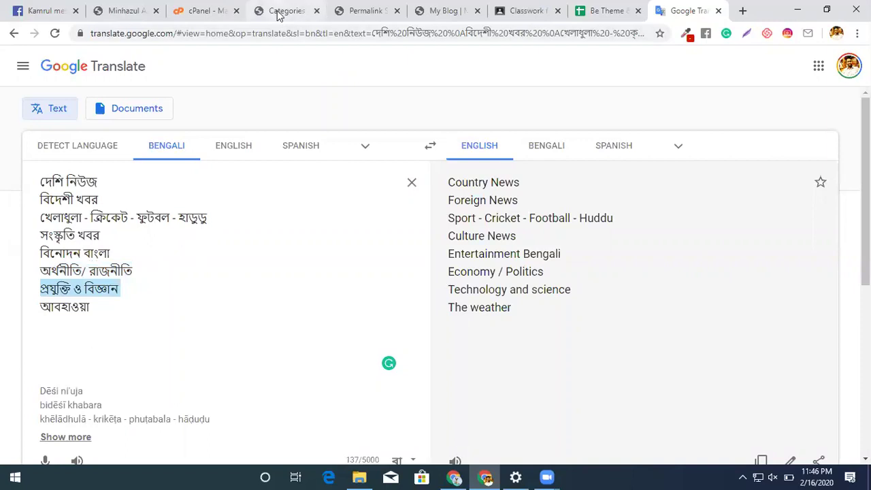
{"action": "left_click", "coordinate": [279, 11]}
{"action": "left_click", "coordinate": [165, 101]}
{"action": "key", "text": "ctrl+v"}
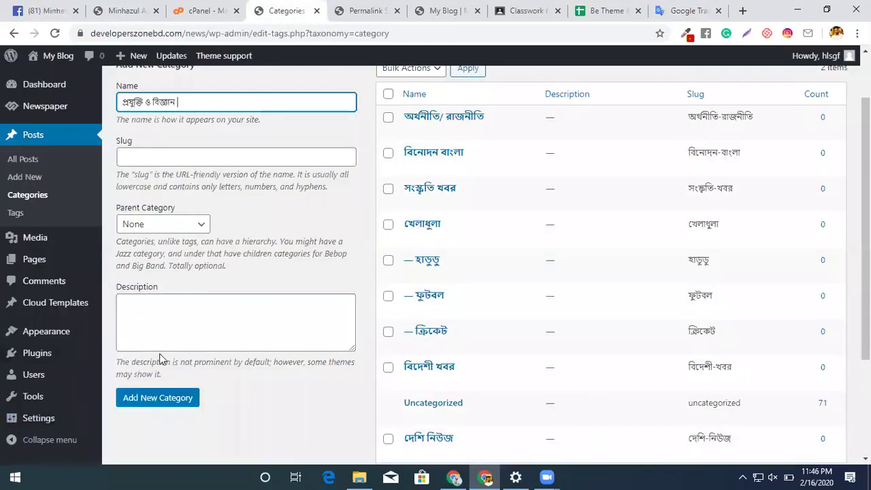
{"action": "left_click", "coordinate": [126, 400]}
- Add the top-level category আবহাওয়া, then bring up the Newspaper Theme notes spreadsheet
{"action": "left_click", "coordinate": [695, 10]}
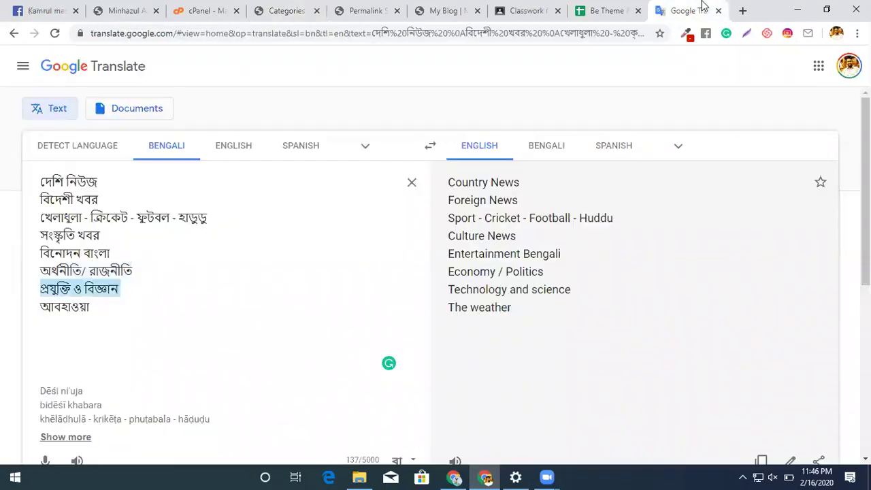
{"action": "double_click", "coordinate": [66, 304]}
{"action": "key", "text": "ctrl+c"}
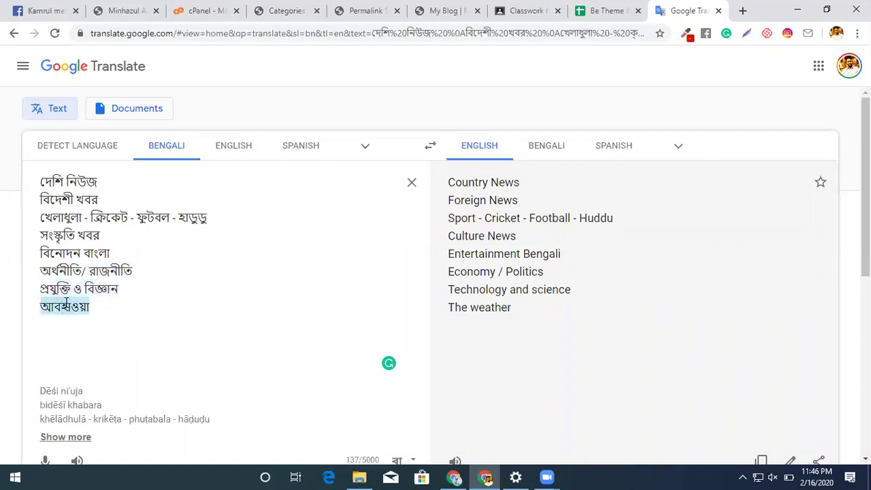
{"action": "left_click", "coordinate": [287, 10]}
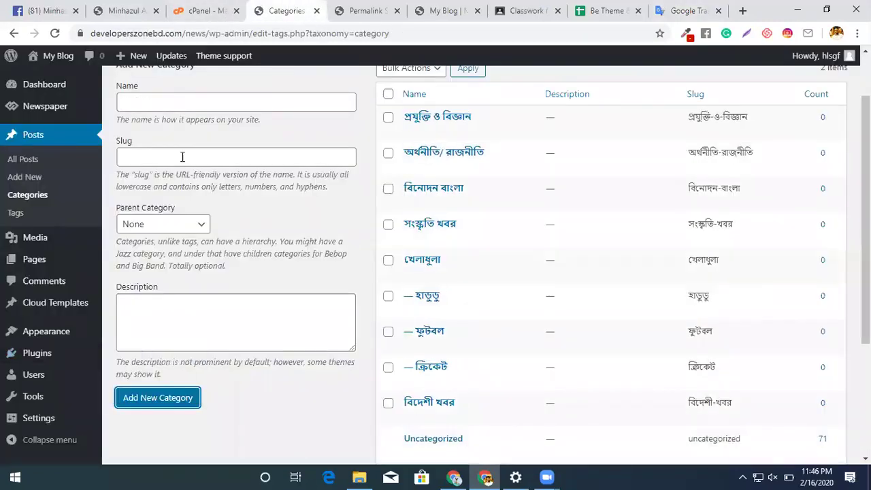
{"action": "left_click", "coordinate": [229, 95]}
{"action": "key", "text": "ctrl+v"}
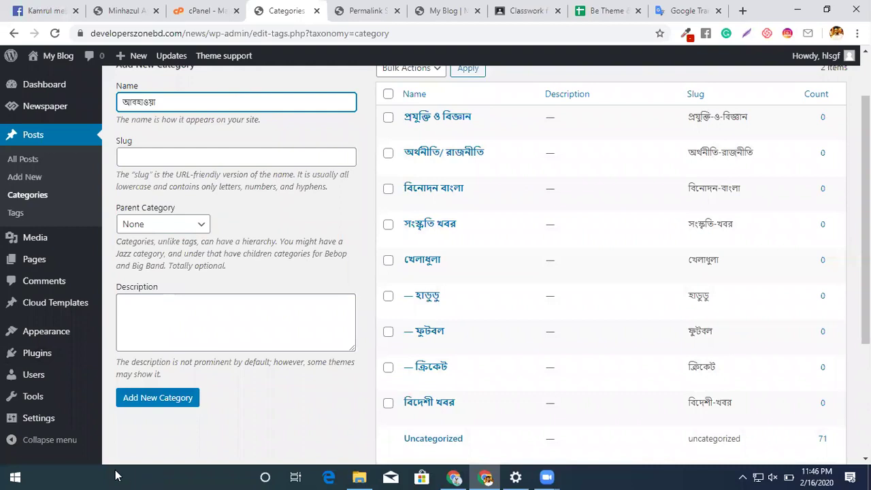
{"action": "left_click", "coordinate": [152, 400]}
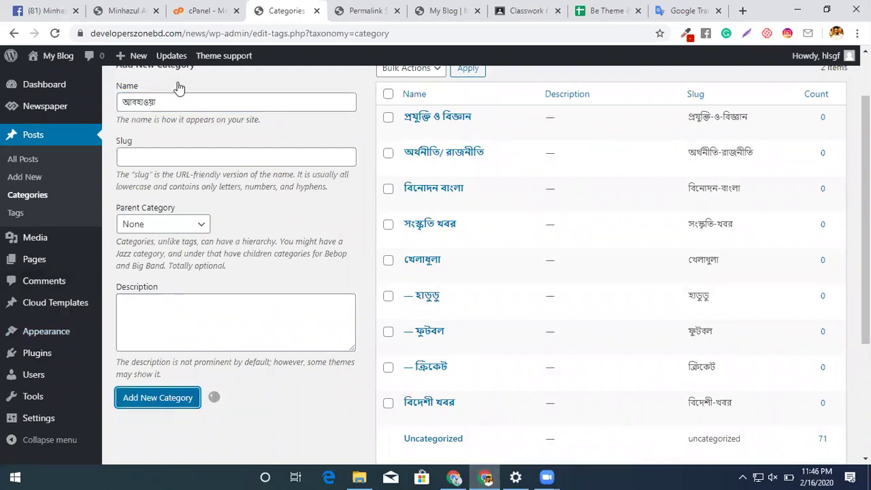
{"action": "left_click", "coordinate": [602, 11]}
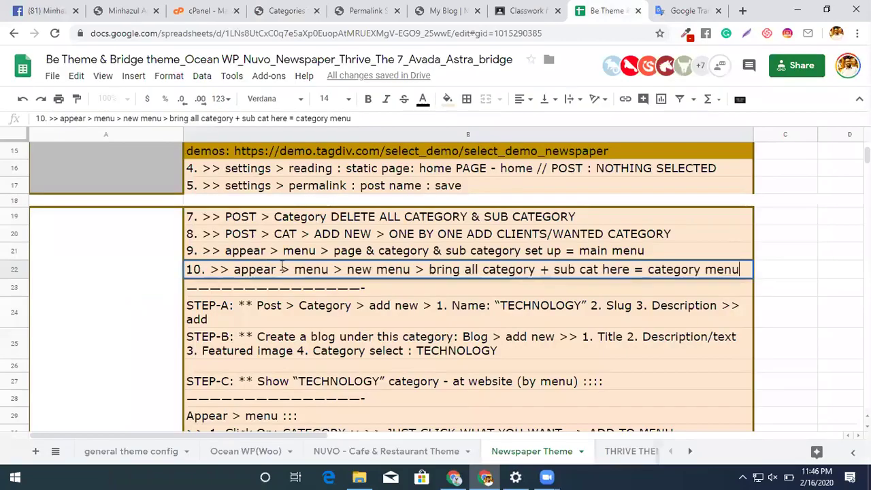
- Delete the step-10 category-menu note from cell B22, leaving row 22 empty
{"action": "left_click", "coordinate": [333, 257]}
{"action": "double_click", "coordinate": [384, 257]}
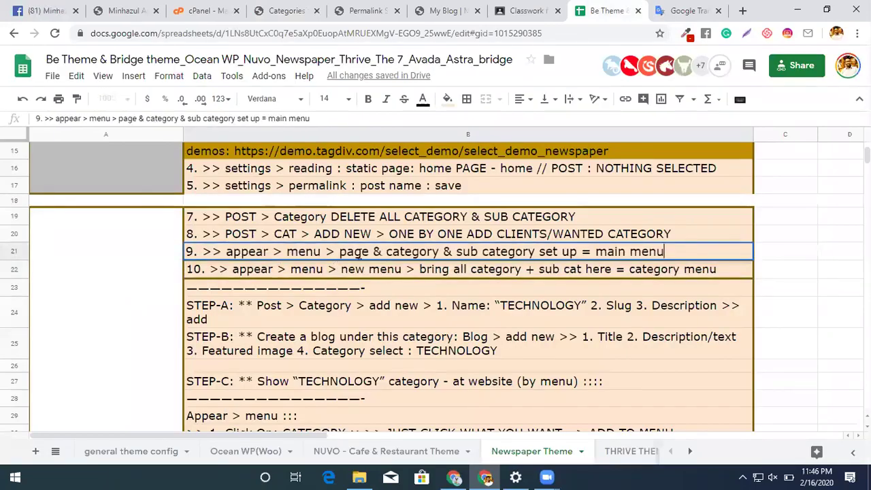
{"action": "triple_click", "coordinate": [349, 251]}
{"action": "left_click", "coordinate": [371, 251]}
{"action": "left_click", "coordinate": [408, 276]}
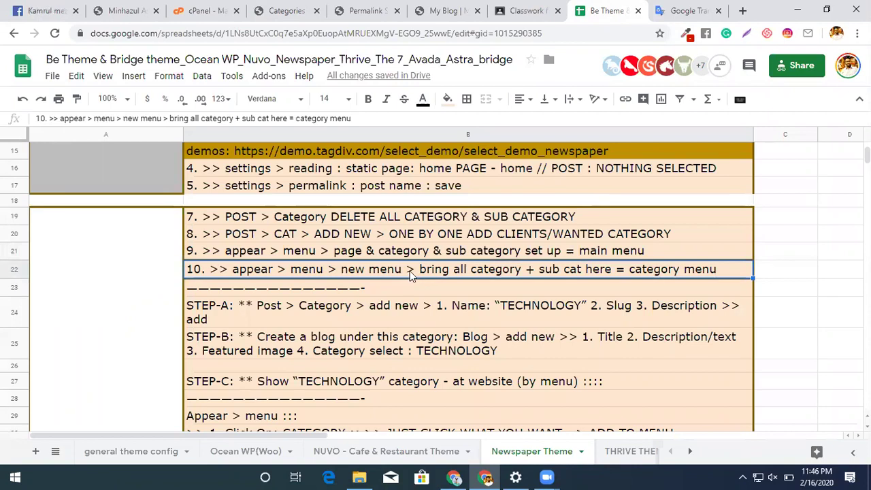
{"action": "key", "text": "Delete"}
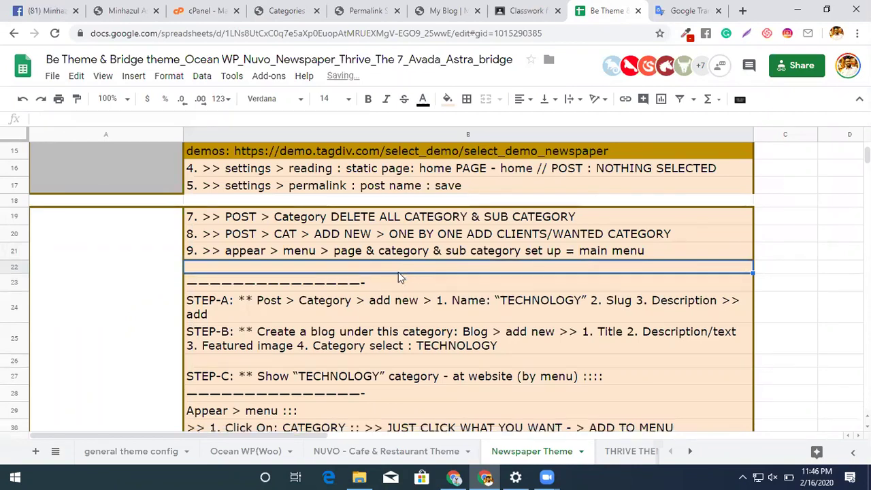
{"action": "left_click", "coordinate": [283, 10]}
- From Appearance > Menus, create a new menu named MAIN MENU
{"action": "scroll", "coordinate": [20, 208], "scroll_direction": "up", "scroll_amount": 1}
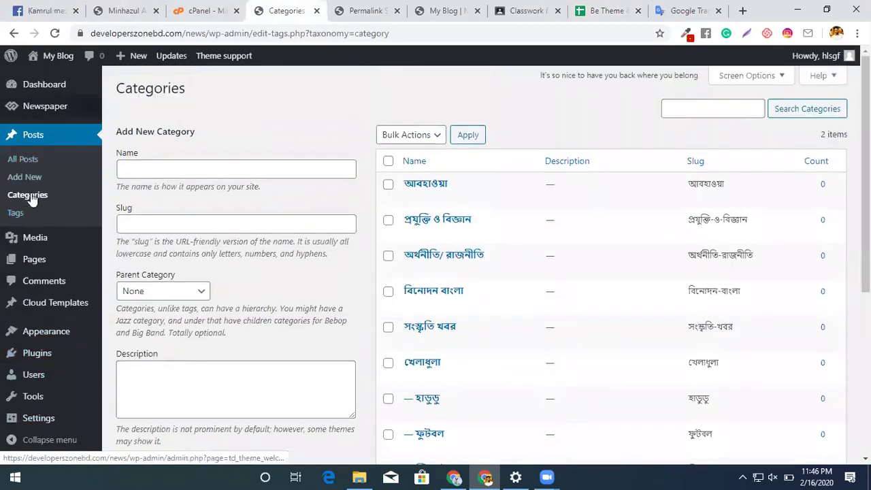
{"action": "left_click", "coordinate": [75, 338]}
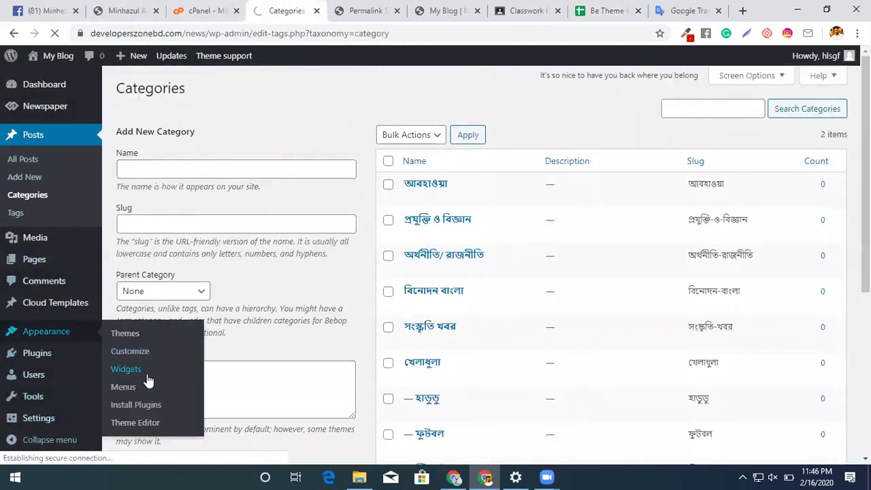
{"action": "left_click", "coordinate": [449, 10]}
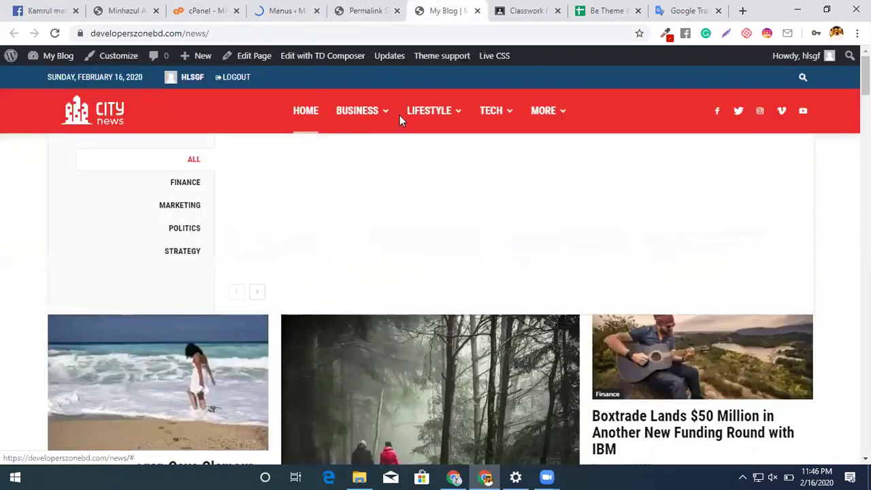
{"action": "left_click", "coordinate": [291, 10]}
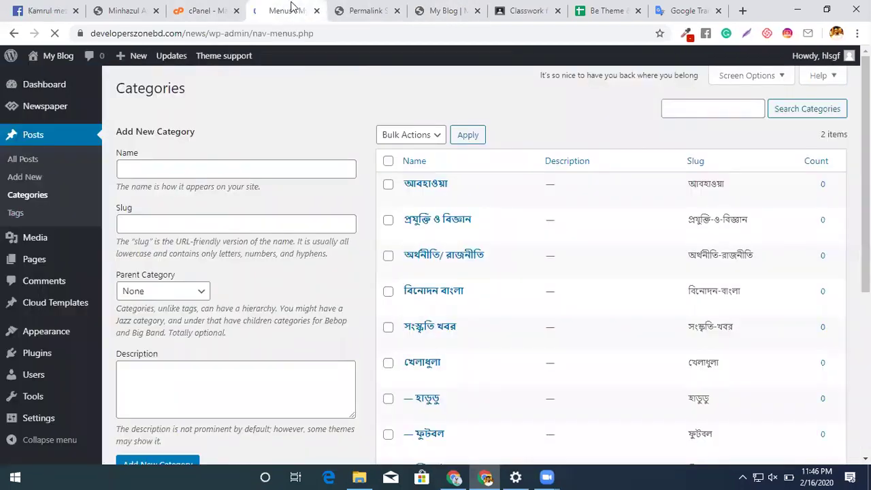
{"action": "scroll", "coordinate": [545, 393], "scroll_direction": "down", "scroll_amount": 3}
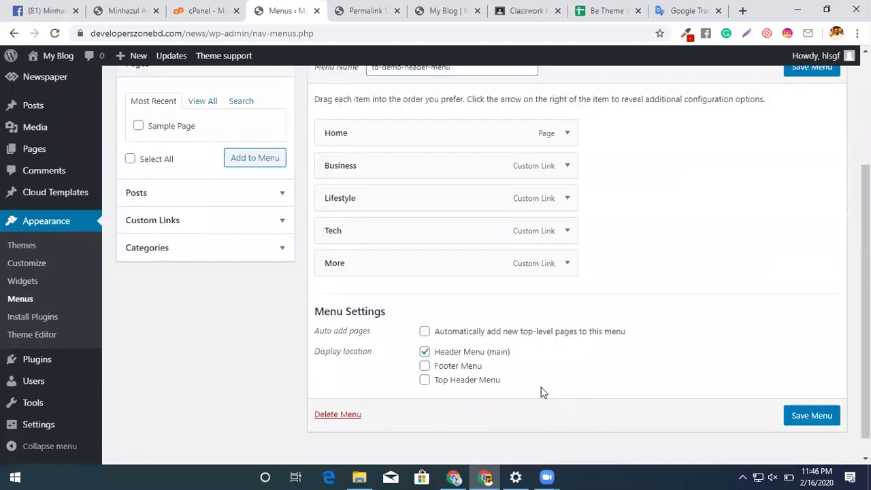
{"action": "scroll", "coordinate": [464, 291], "scroll_direction": "up", "scroll_amount": 1}
{"action": "scroll", "coordinate": [464, 291], "scroll_direction": "up", "scroll_amount": 2}
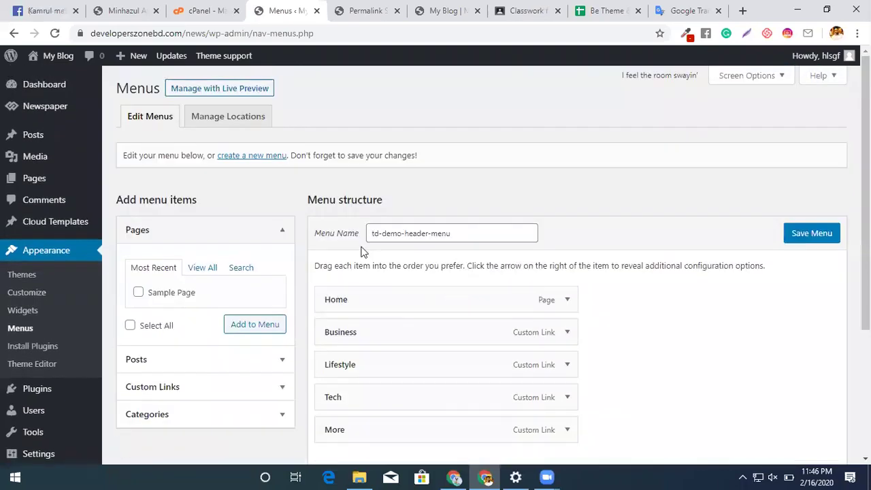
{"action": "left_click", "coordinate": [265, 157]}
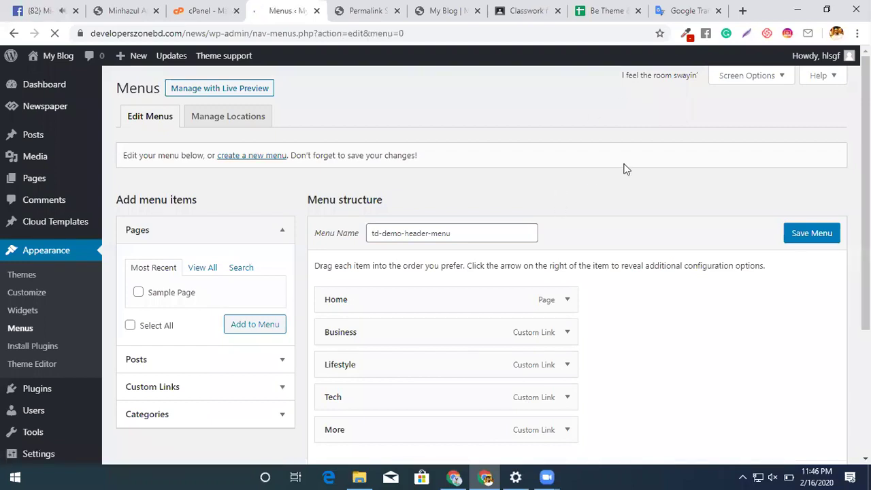
{"action": "left_click", "coordinate": [475, 231]}
{"action": "type", "text": "NA"}
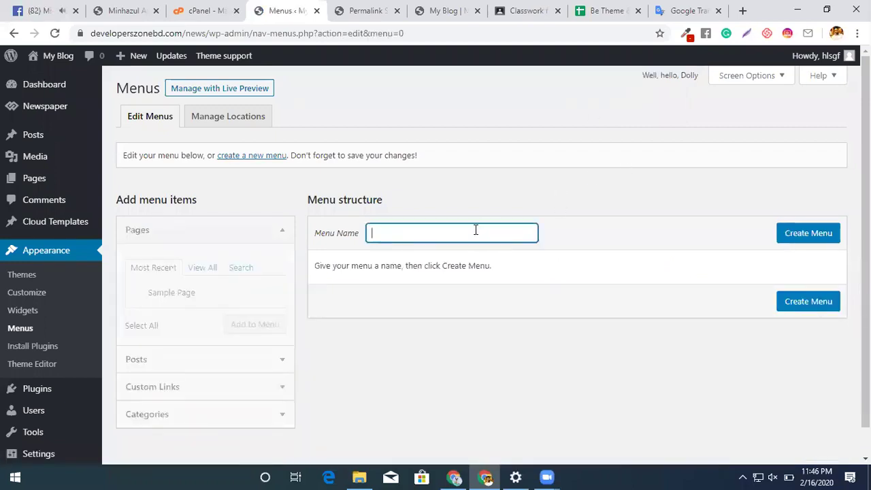
{"action": "type", "text": "IN NEW"}
{"action": "left_click", "coordinate": [802, 237]}
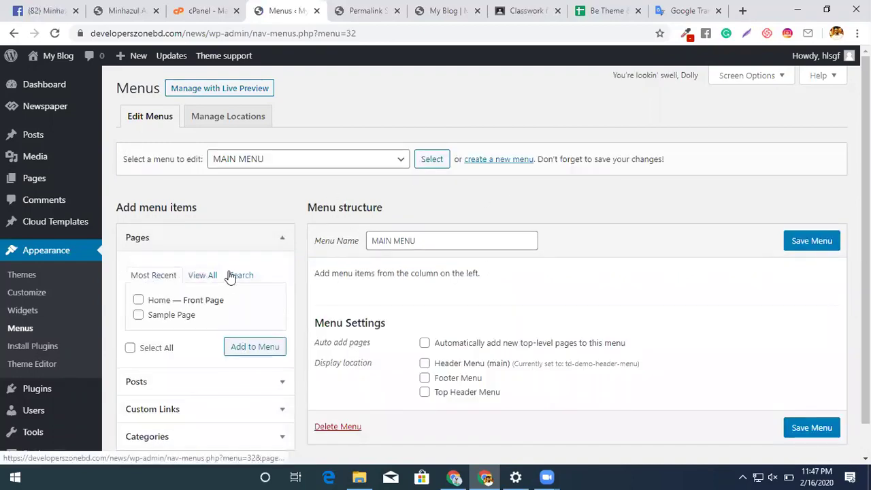
- Add the Home page and categories দেশি নিউজ and প্রযুক্তি ও বিজ্ঞান to MAIN MENU
{"action": "left_click", "coordinate": [197, 300]}
{"action": "left_click", "coordinate": [254, 345]}
{"action": "scroll", "coordinate": [490, 329], "scroll_direction": "down", "scroll_amount": 2}
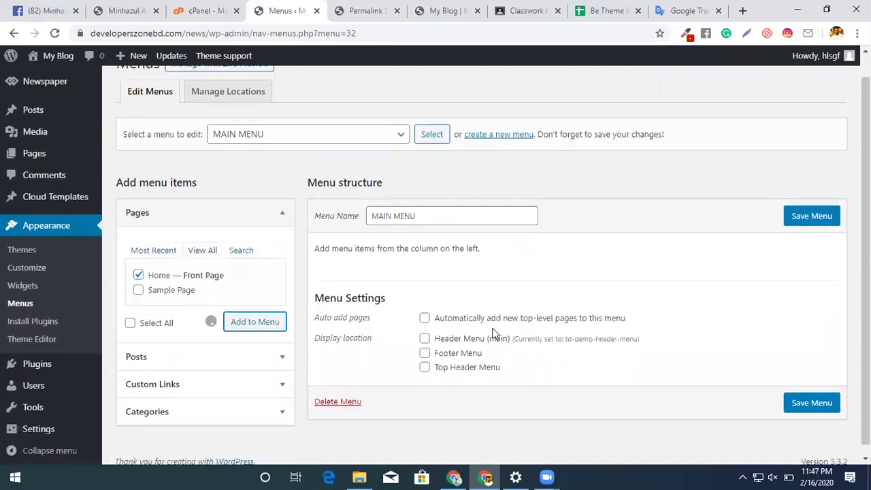
{"action": "left_click", "coordinate": [195, 407]}
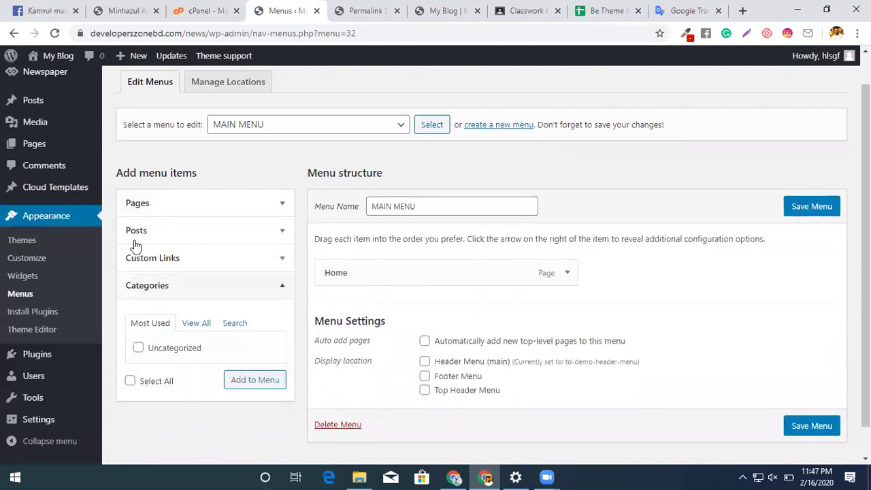
{"action": "left_click", "coordinate": [195, 327]}
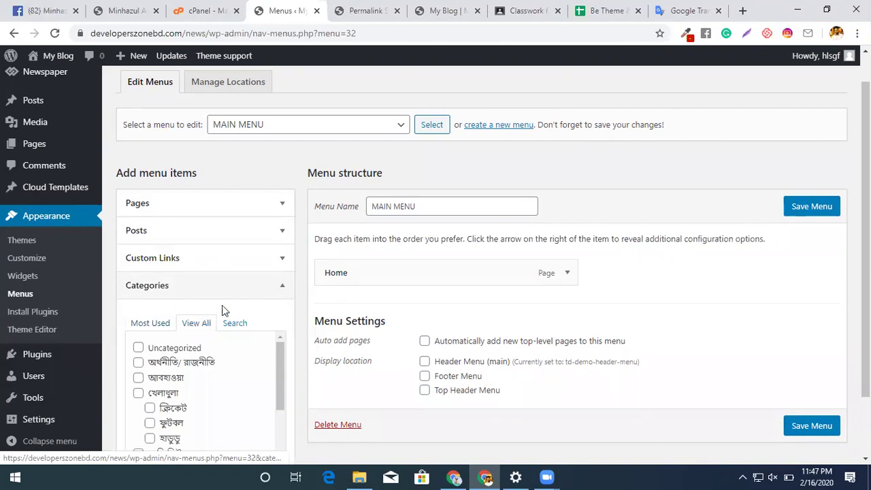
{"action": "scroll", "coordinate": [259, 303], "scroll_direction": "down", "scroll_amount": 2}
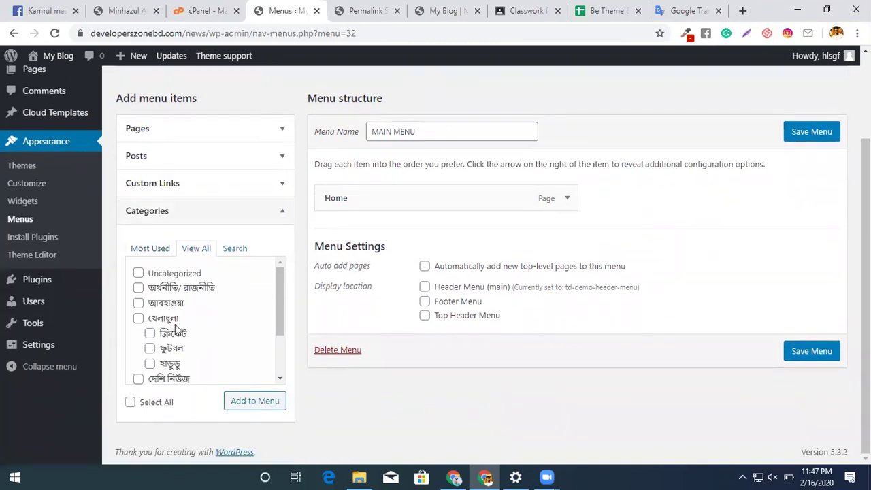
{"action": "scroll", "coordinate": [229, 315], "scroll_direction": "down", "scroll_amount": 1}
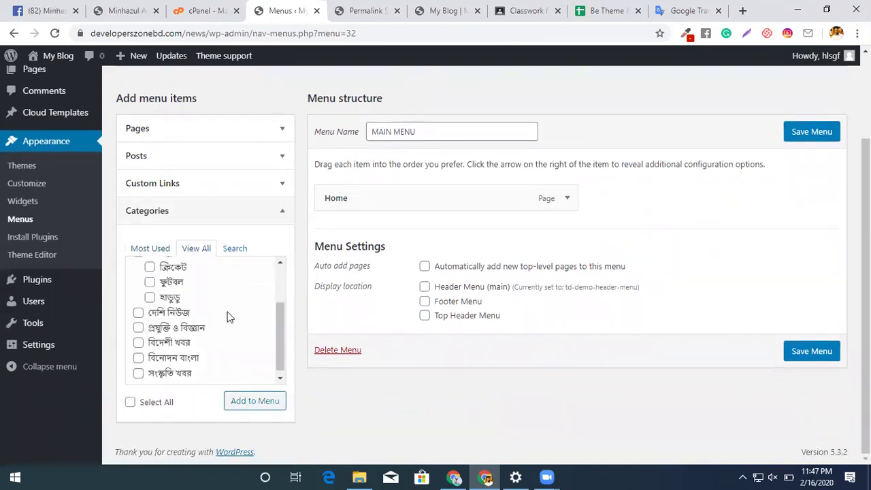
{"action": "left_click", "coordinate": [151, 310]}
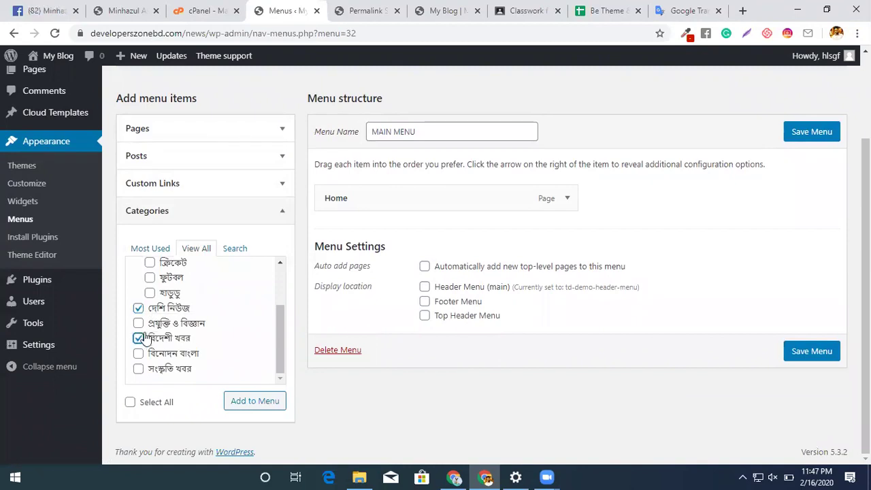
{"action": "left_click", "coordinate": [139, 323]}
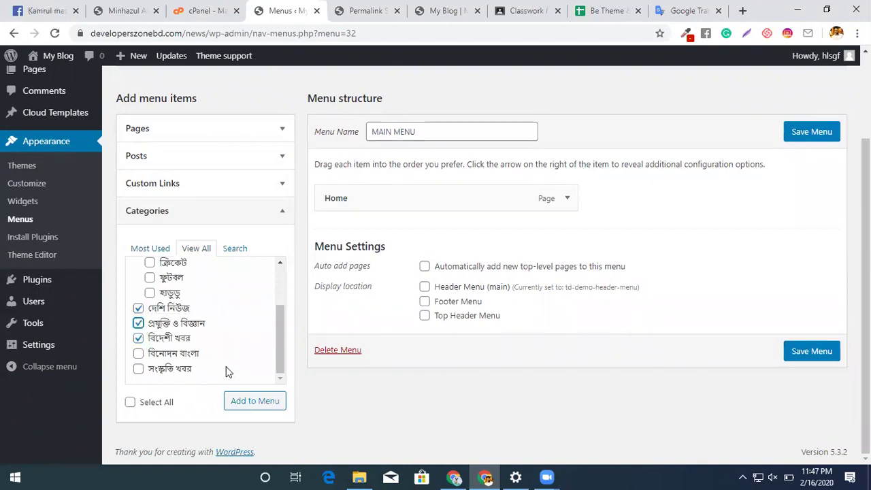
{"action": "left_click", "coordinate": [235, 403]}
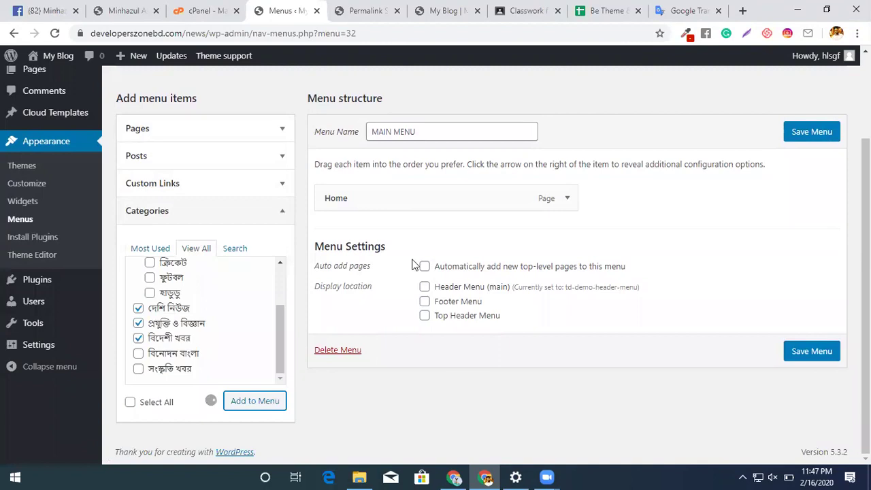
- Add খেলাধুলা with ক্রিকেট, ফুটবল, হাডুডু, nesting the sports subcategories beneath it
{"action": "scroll", "coordinate": [160, 320], "scroll_direction": "up", "scroll_amount": 1}
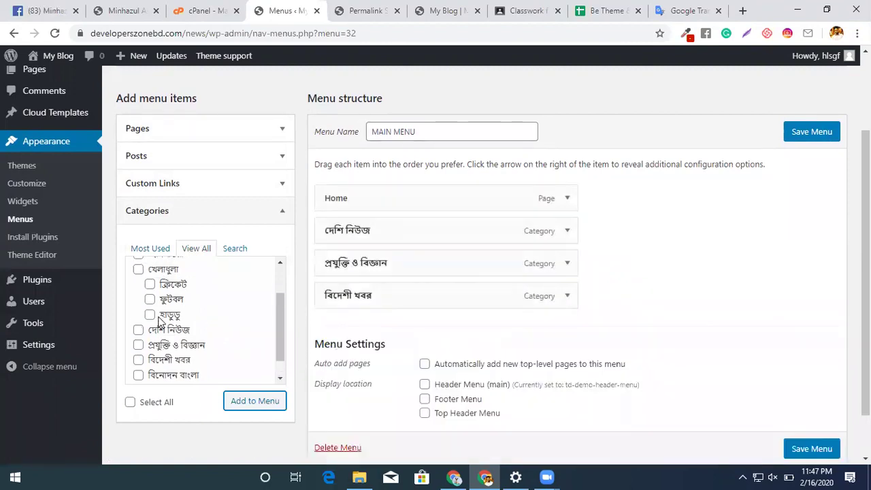
{"action": "scroll", "coordinate": [161, 322], "scroll_direction": "up", "scroll_amount": 1}
{"action": "left_click", "coordinate": [138, 301]}
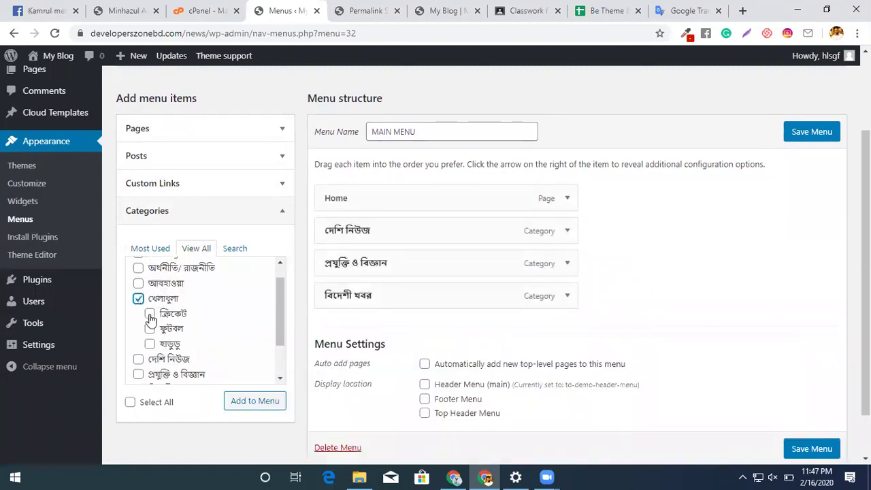
{"action": "left_click", "coordinate": [151, 315]}
{"action": "left_click", "coordinate": [150, 328]}
{"action": "left_click", "coordinate": [149, 344]}
{"action": "left_click", "coordinate": [234, 400]}
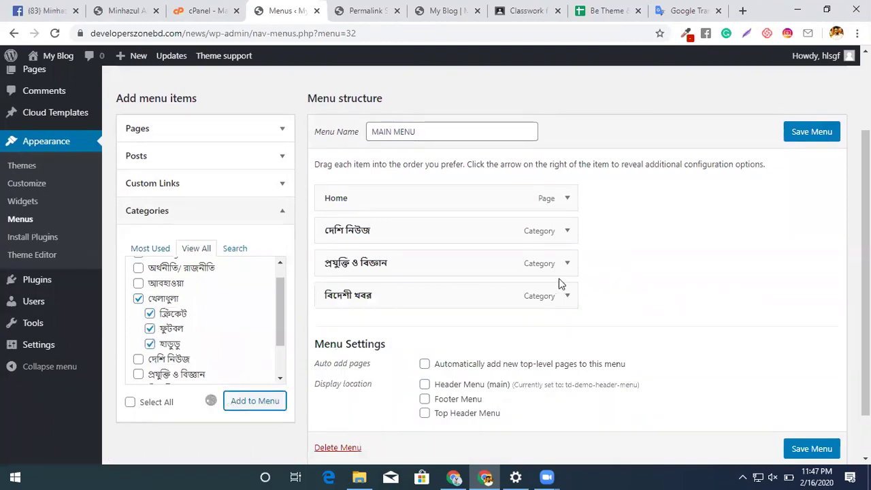
{"action": "scroll", "coordinate": [545, 307], "scroll_direction": "down", "scroll_amount": 1}
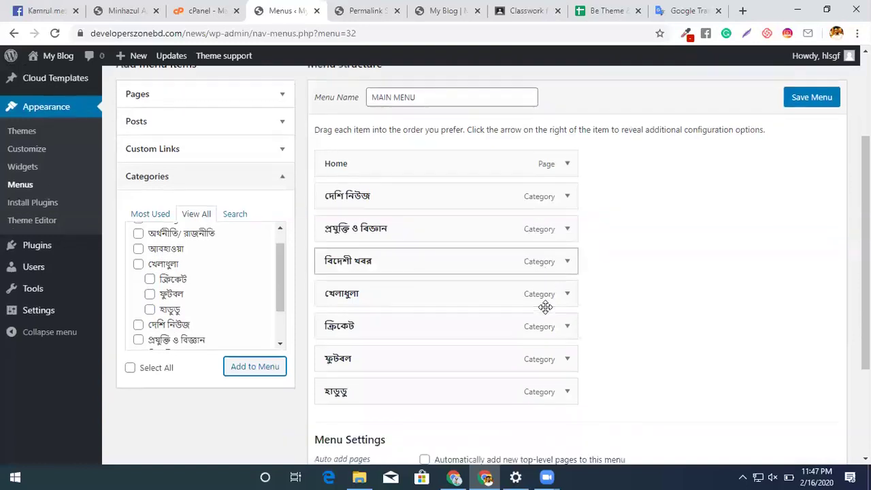
{"action": "scroll", "coordinate": [545, 306], "scroll_direction": "down", "scroll_amount": 1}
{"action": "left_click_drag", "start_coordinate": [480, 299], "coordinate": [502, 297]}
{"action": "left_click_drag", "start_coordinate": [453, 329], "coordinate": [453, 356]}
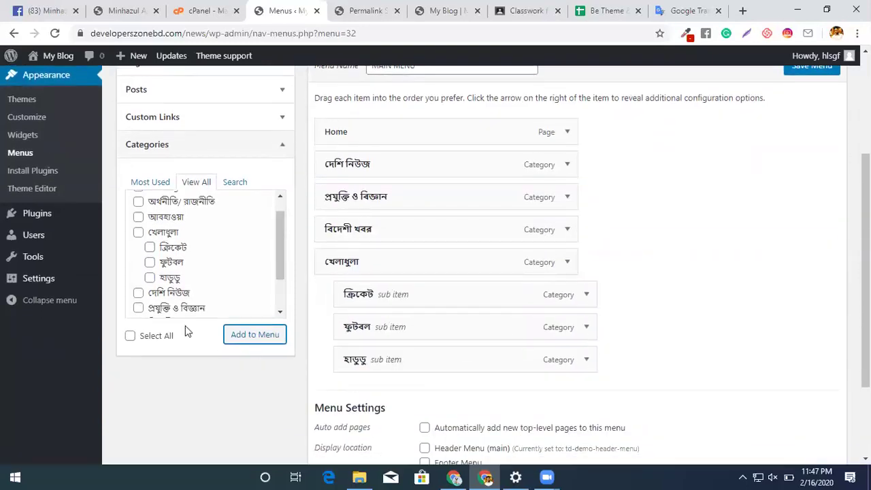
- Add categories অর্থনীতি/ রাজনীতি, আবহাওয়া and সংস্কৃতি খবর to MAIN MENU
{"action": "scroll", "coordinate": [166, 232], "scroll_direction": "up", "scroll_amount": 1}
{"action": "left_click", "coordinate": [162, 223]}
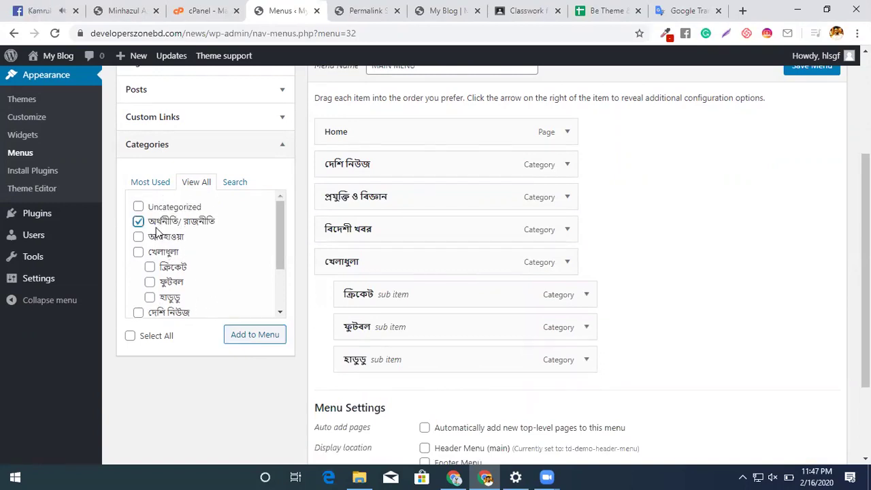
{"action": "left_click", "coordinate": [155, 238]}
{"action": "scroll", "coordinate": [204, 274], "scroll_direction": "down", "scroll_amount": 2}
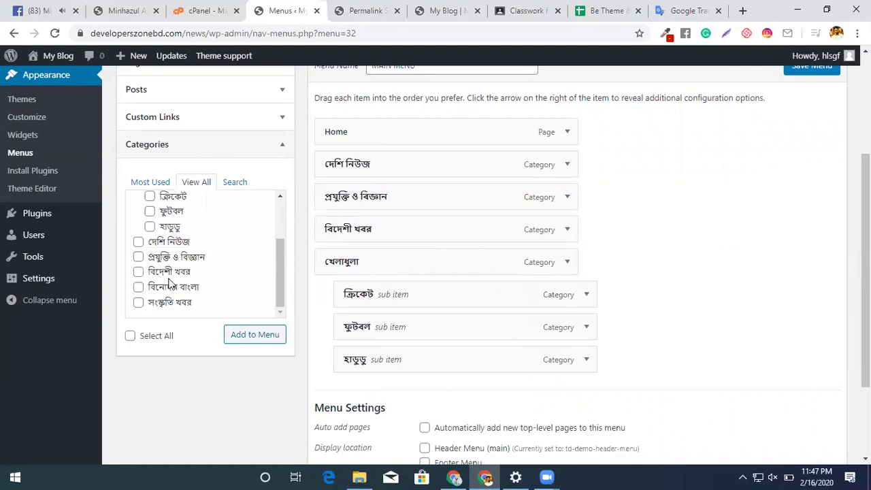
{"action": "left_click", "coordinate": [176, 304]}
{"action": "double_click", "coordinate": [178, 304]}
{"action": "left_click", "coordinate": [257, 344]}
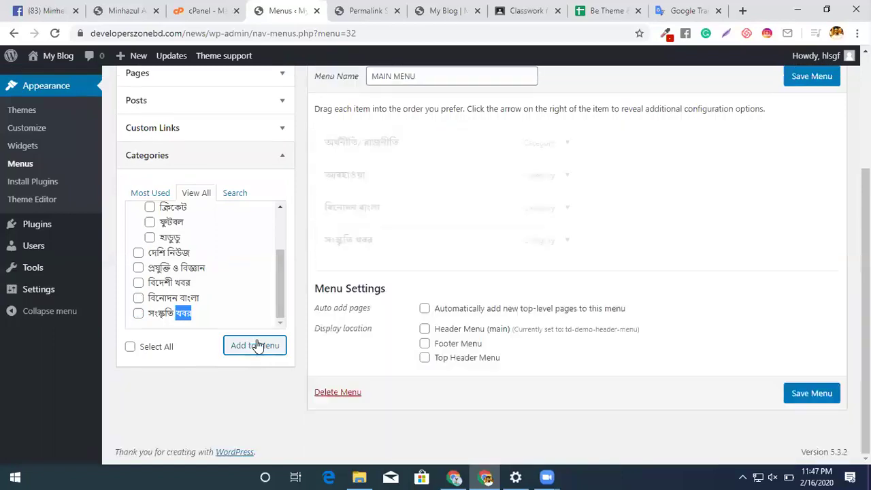
- Remove duplicate menu items অর্থনীতি/ রাজনীতি, আবহাওয়া, বিনোদন বাংলা and সংস্কৃতি খবর
{"action": "scroll", "coordinate": [732, 306], "scroll_direction": "down", "scroll_amount": 3}
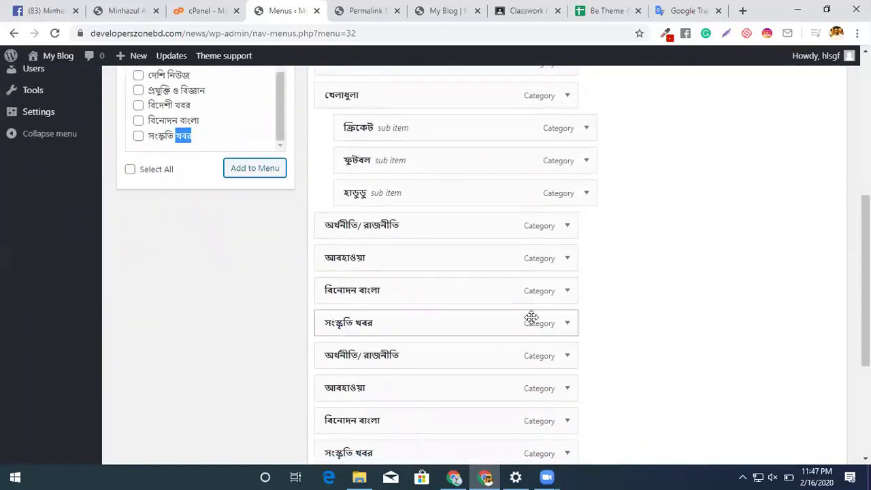
{"action": "left_click", "coordinate": [458, 342]}
{"action": "scroll", "coordinate": [659, 356], "scroll_direction": "down", "scroll_amount": 4}
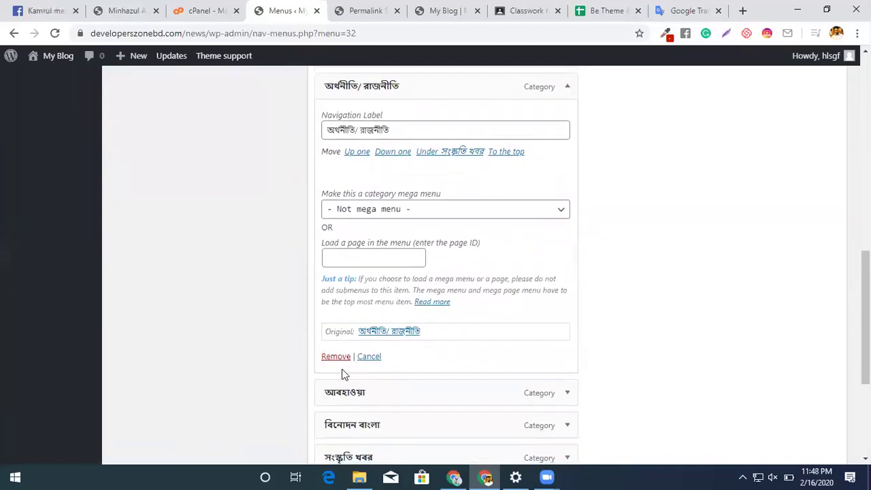
{"action": "left_click", "coordinate": [336, 358]}
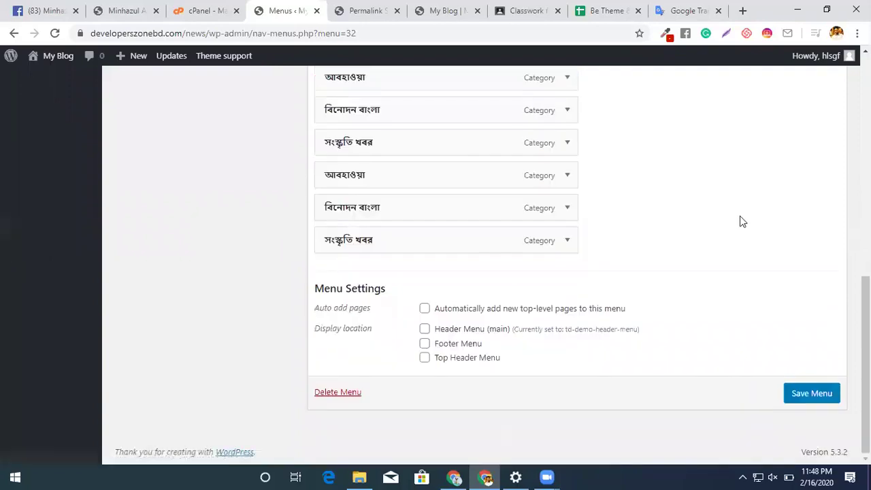
{"action": "left_click", "coordinate": [568, 176]}
{"action": "scroll", "coordinate": [373, 278], "scroll_direction": "down", "scroll_amount": 1}
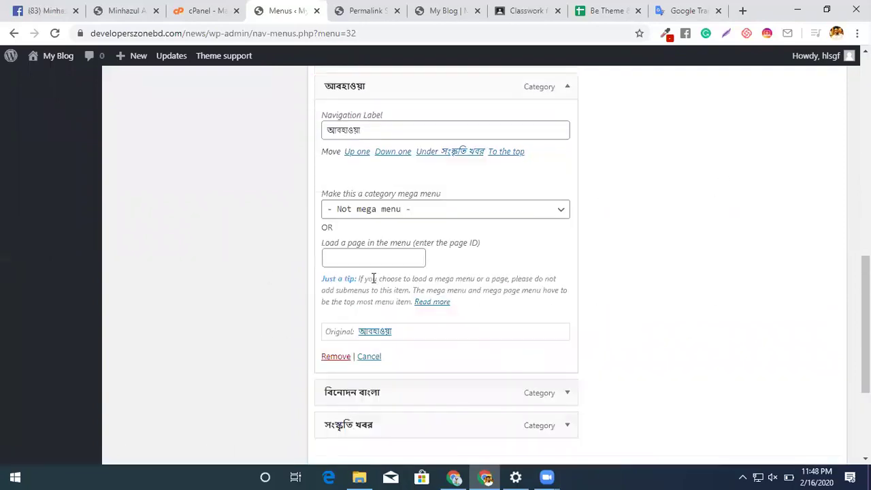
{"action": "left_click", "coordinate": [335, 359]}
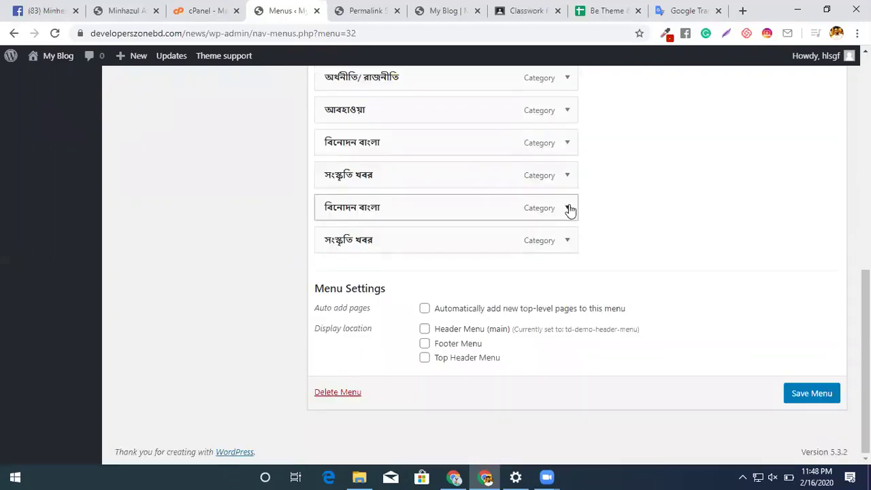
{"action": "left_click", "coordinate": [568, 208]}
{"action": "scroll", "coordinate": [554, 208], "scroll_direction": "down", "scroll_amount": 1}
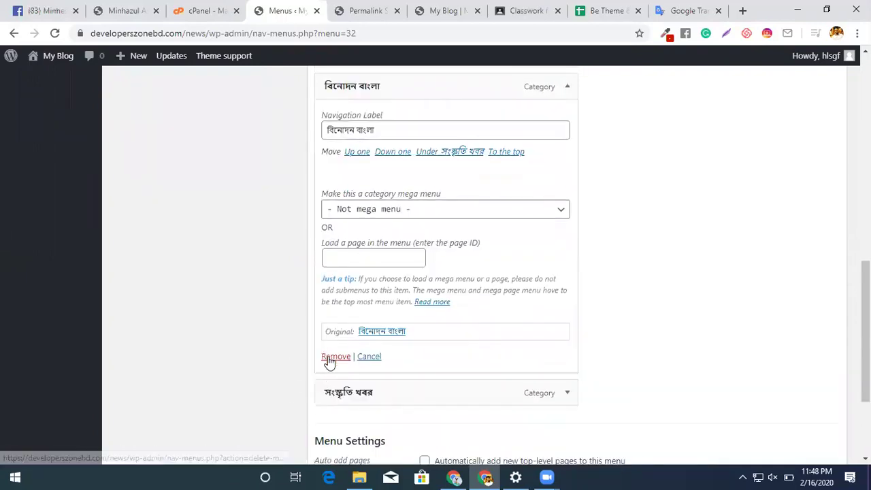
{"action": "left_click", "coordinate": [326, 355]}
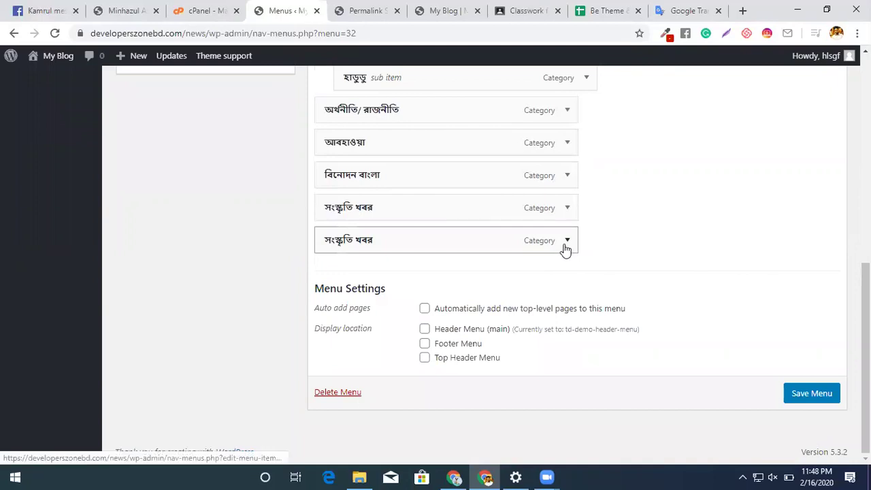
{"action": "left_click", "coordinate": [567, 241]}
{"action": "scroll", "coordinate": [476, 248], "scroll_direction": "down", "scroll_amount": 2}
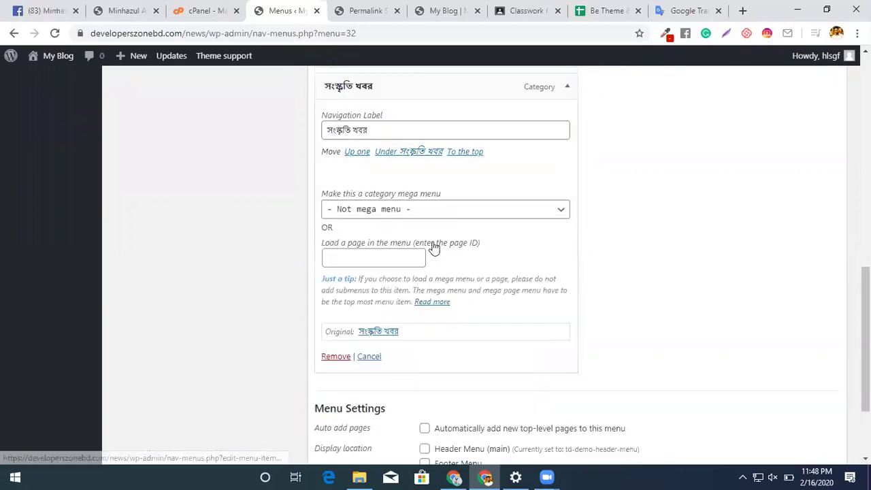
{"action": "left_click", "coordinate": [336, 356]}
- Save MAIN MENU with the Header Menu (main) location checked
{"action": "scroll", "coordinate": [692, 158], "scroll_direction": "up", "scroll_amount": 3}
{"action": "scroll", "coordinate": [693, 156], "scroll_direction": "down", "scroll_amount": 3}
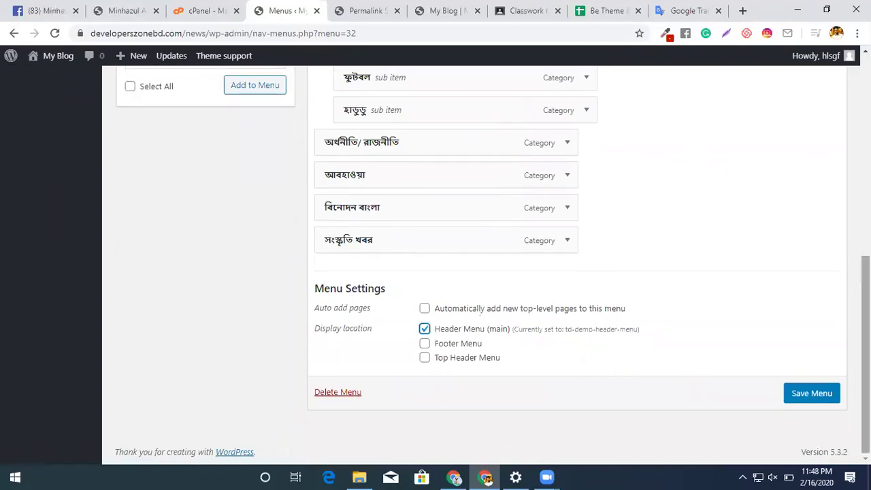
{"action": "left_click", "coordinate": [810, 395]}
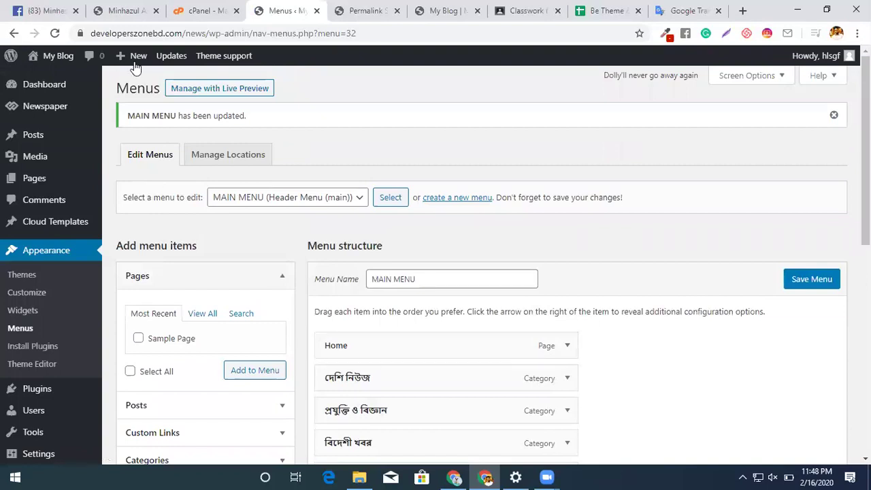
- Type 'khobor bangla' in Google Translate to get খবর বাংলা and select it for copying
{"action": "left_click", "coordinate": [680, 10]}
{"action": "left_click", "coordinate": [154, 289]}
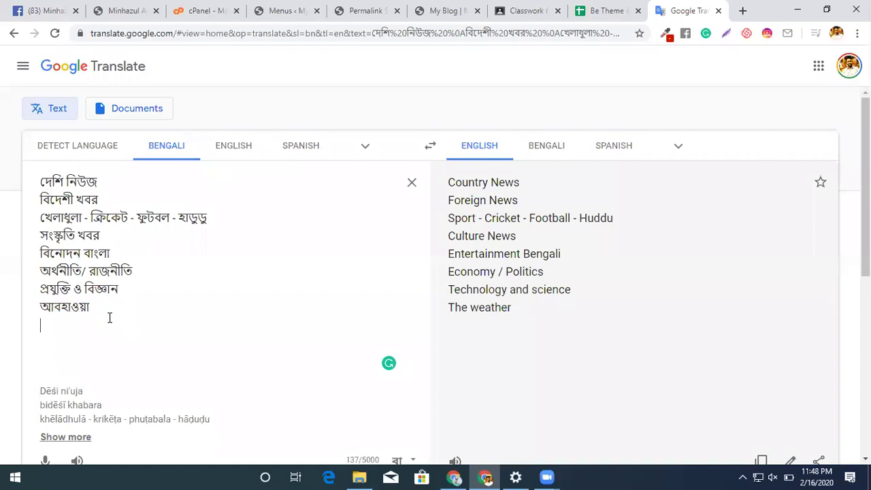
{"action": "key", "text": "Return"}
{"action": "type", "text": "khobor"}
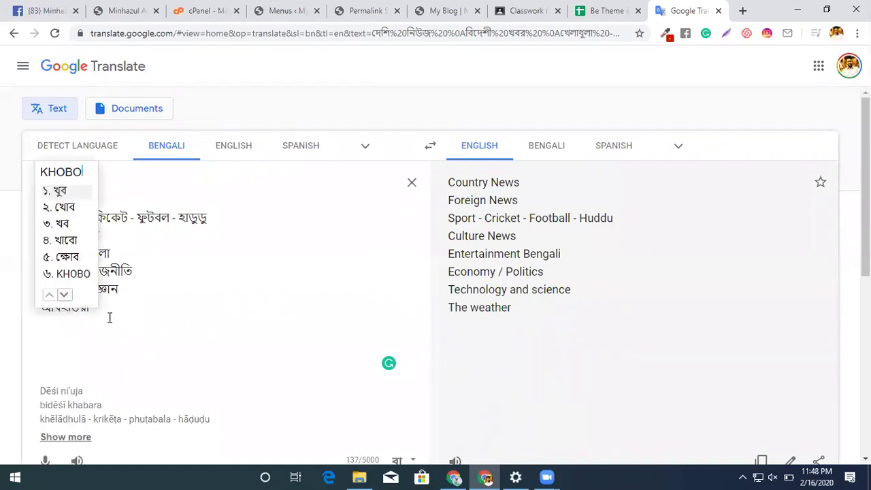
{"action": "type", "text": "bangla"}
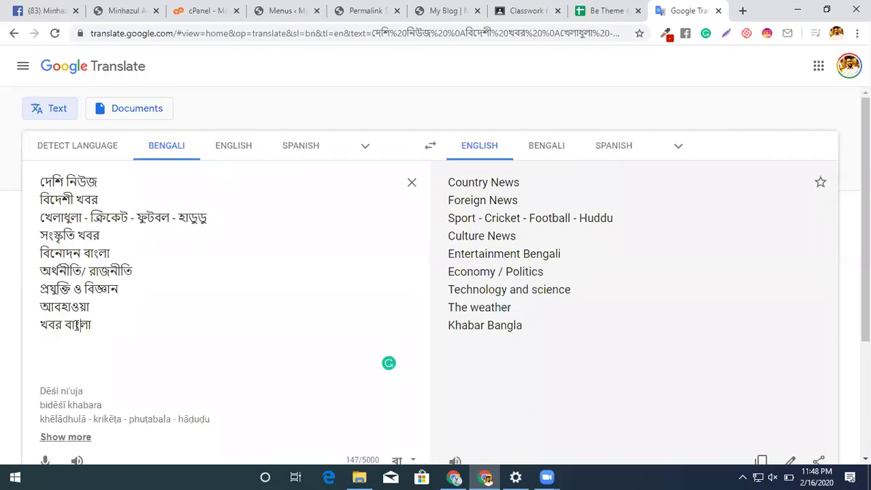
{"action": "triple_click", "coordinate": [81, 324]}
{"action": "key", "text": "ctrl+c"}
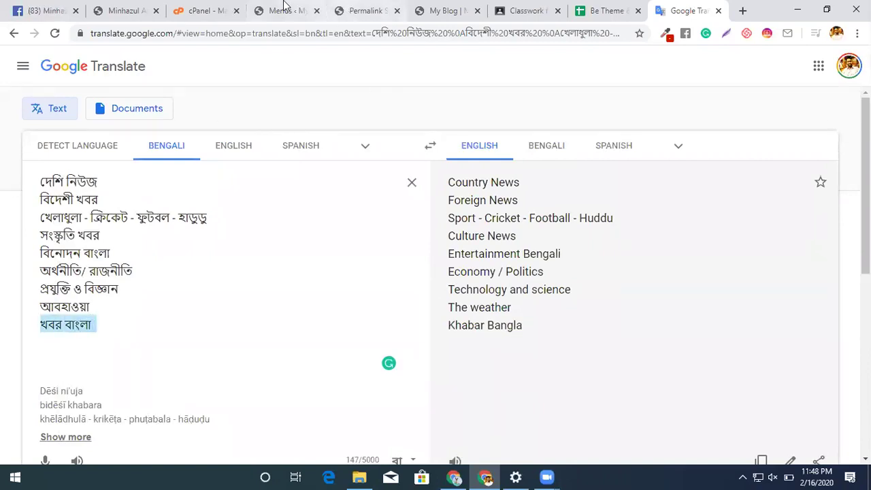
{"action": "left_click", "coordinate": [286, 10]}
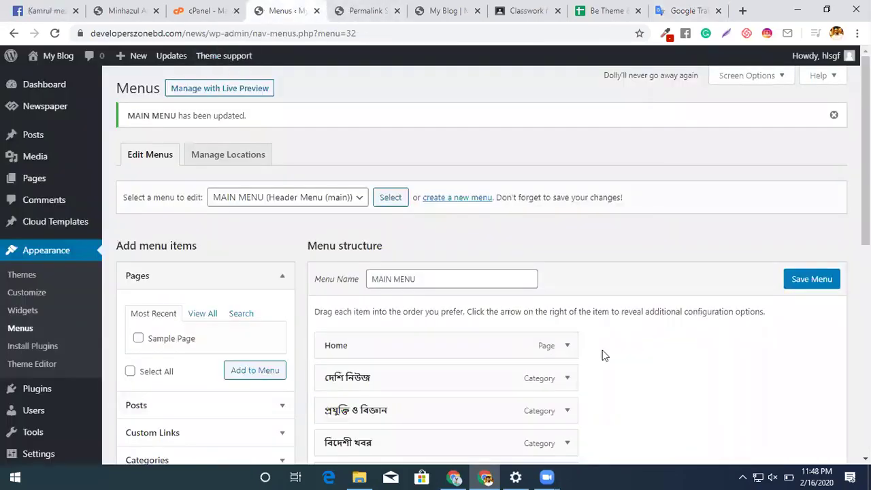
- Relabel MAIN MENU's Home item to খবর বাংলা and save the menu
{"action": "left_click", "coordinate": [567, 346]}
{"action": "scroll", "coordinate": [514, 369], "scroll_direction": "down", "scroll_amount": 2}
{"action": "double_click", "coordinate": [473, 285]}
{"action": "key", "text": "ctrl+v"}
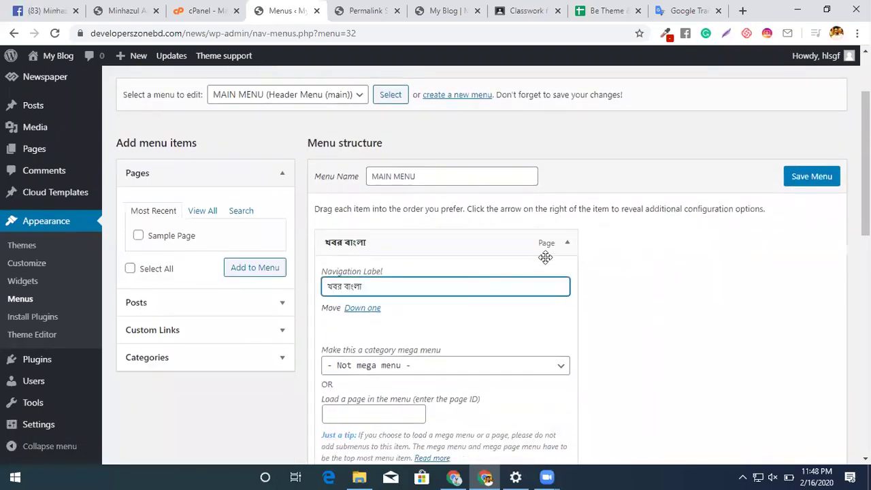
{"action": "left_click", "coordinate": [568, 245]}
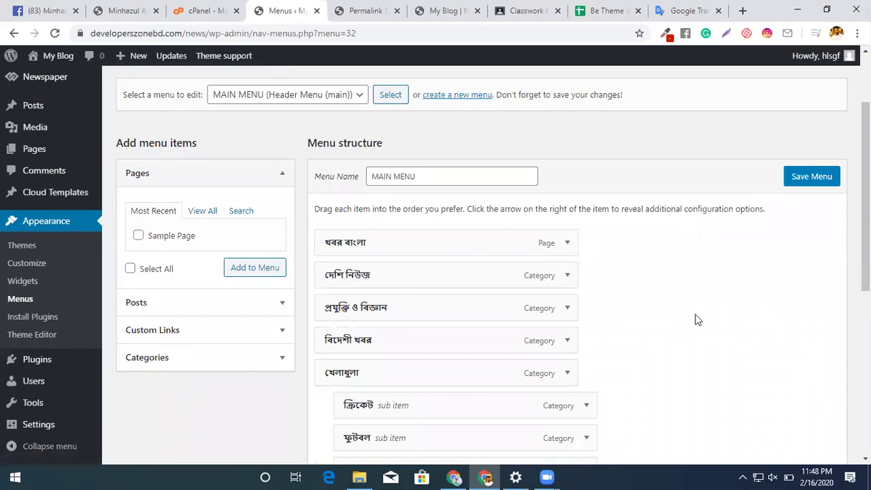
{"action": "key", "text": "Return"}
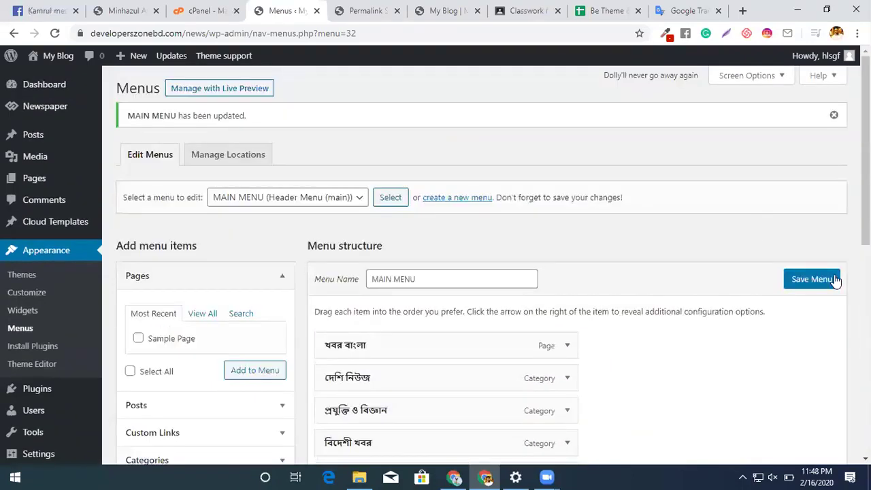
{"action": "left_click", "coordinate": [835, 280]}
{"action": "scroll", "coordinate": [704, 350], "scroll_direction": "down", "scroll_amount": 6}
{"action": "scroll", "coordinate": [646, 251], "scroll_direction": "up", "scroll_amount": 1}
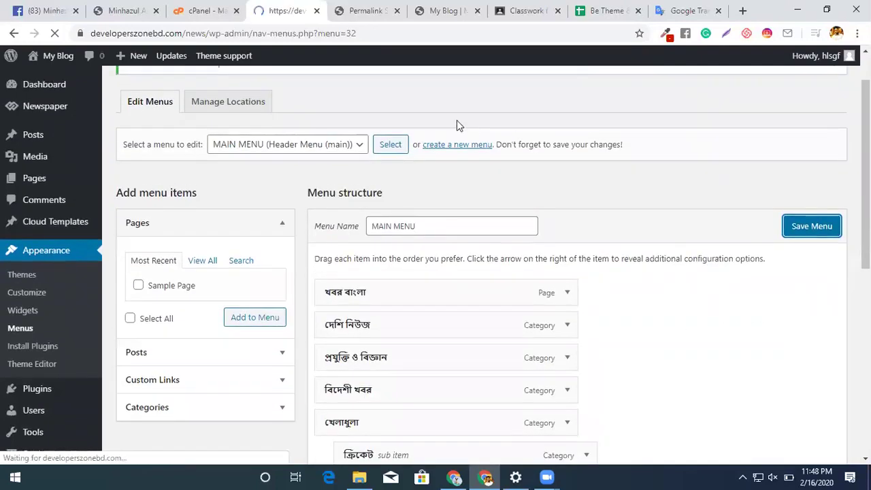
- Permanently delete the td-demo-header-menu menu
{"action": "left_click", "coordinate": [288, 197]}
{"action": "left_click", "coordinate": [251, 233]}
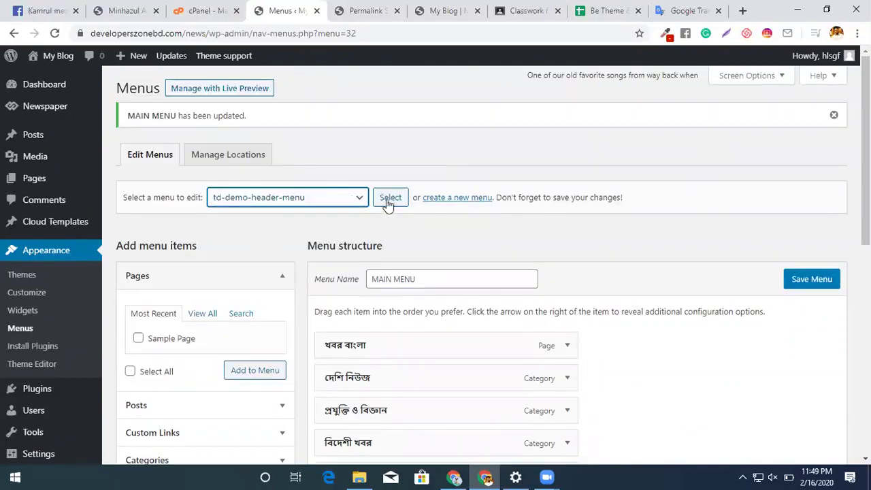
{"action": "left_click", "coordinate": [387, 202]}
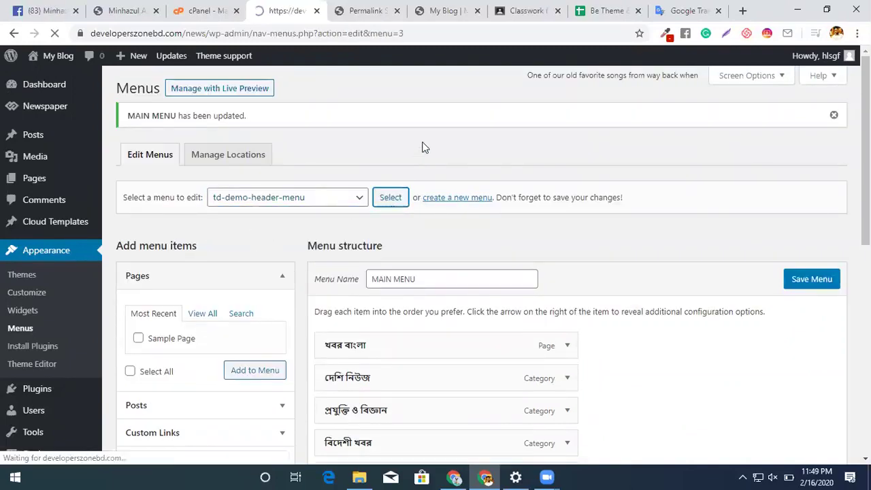
{"action": "scroll", "coordinate": [511, 207], "scroll_direction": "down", "scroll_amount": 3}
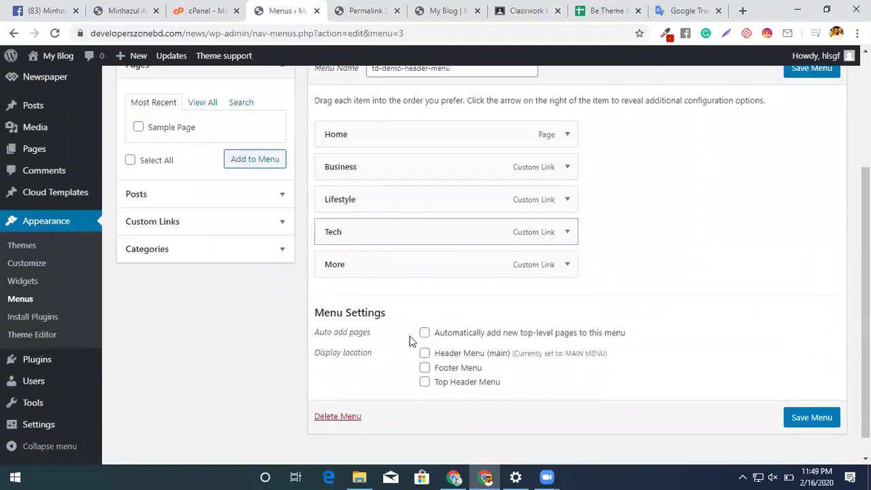
{"action": "left_click", "coordinate": [338, 418]}
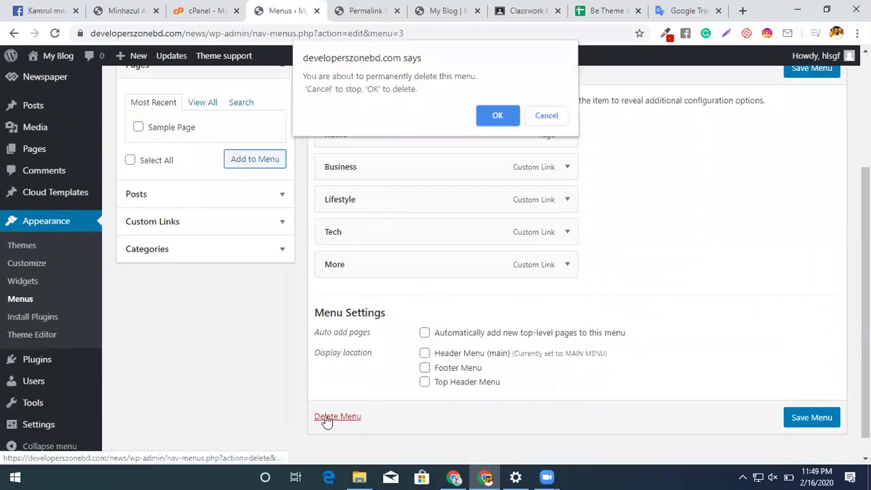
{"action": "left_click", "coordinate": [492, 116]}
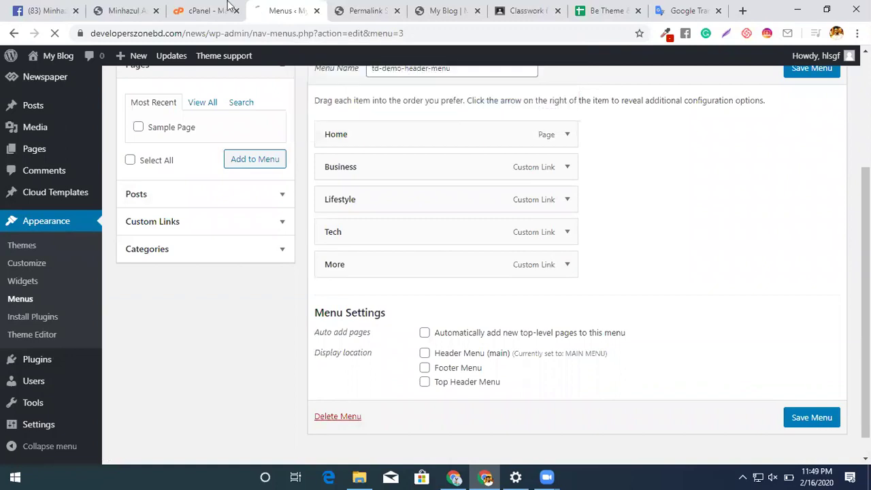
{"action": "left_click", "coordinate": [602, 8]}
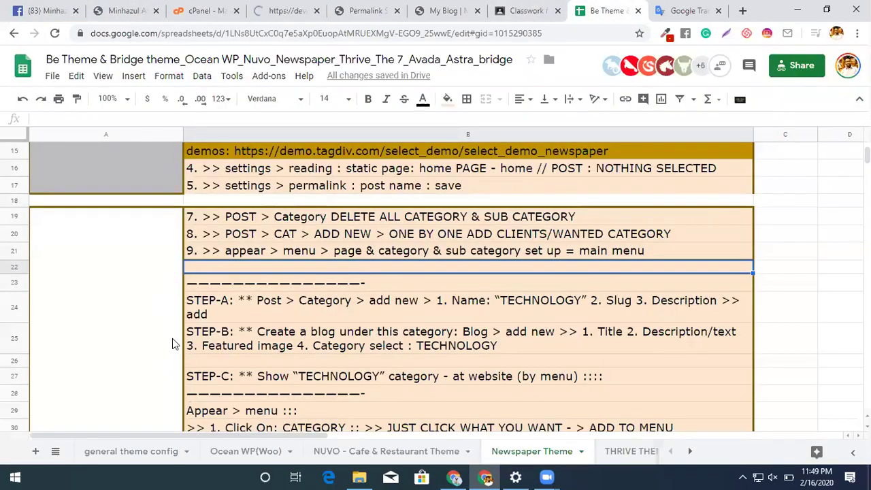
- Read the STEP-A note in cell B24 without editing it, then return to WordPress Menus
{"action": "left_click", "coordinate": [279, 295]}
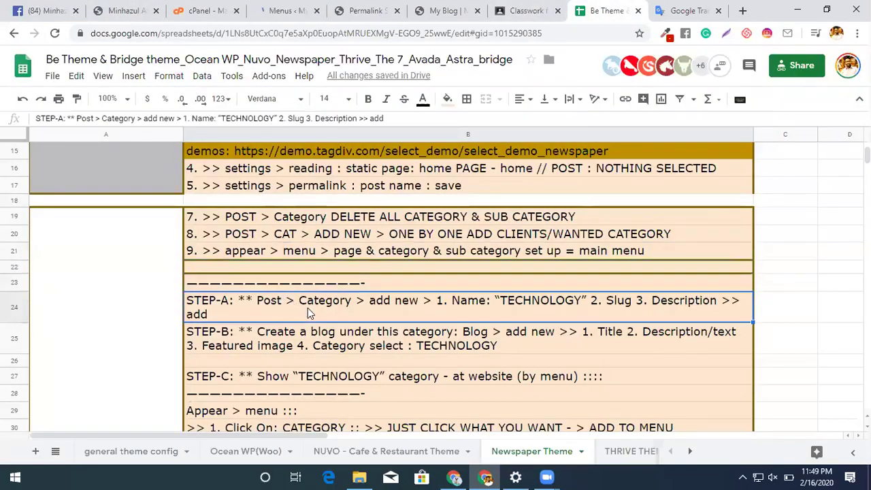
{"action": "left_click", "coordinate": [433, 290]}
{"action": "left_click", "coordinate": [404, 301]}
{"action": "triple_click", "coordinate": [401, 300]}
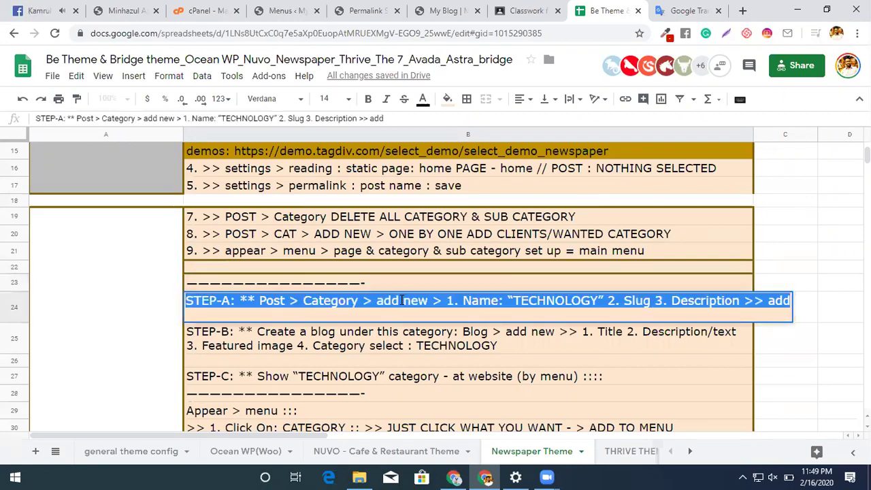
{"action": "key", "text": "Escape"}
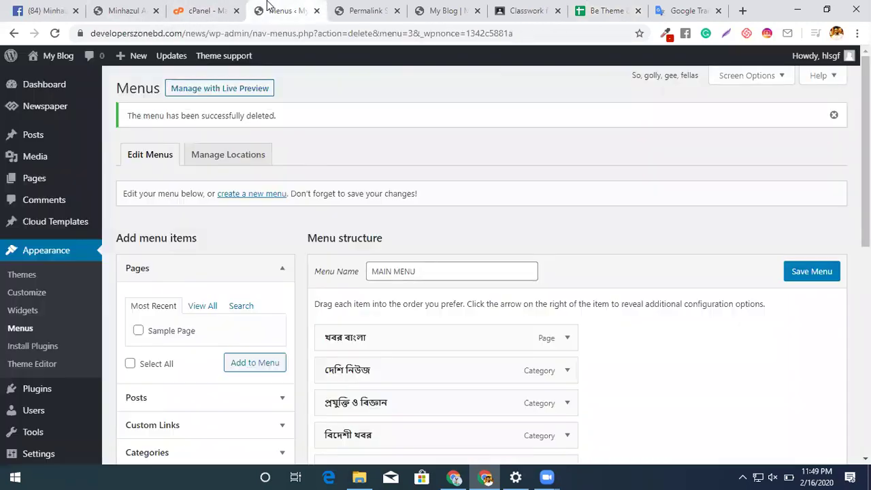
{"action": "left_click", "coordinate": [285, 10]}
- Start a new post from Posts > Add New and open a blank browser tab
{"action": "mouse_move", "coordinate": [27, 143]}
{"action": "left_click", "coordinate": [153, 156]}
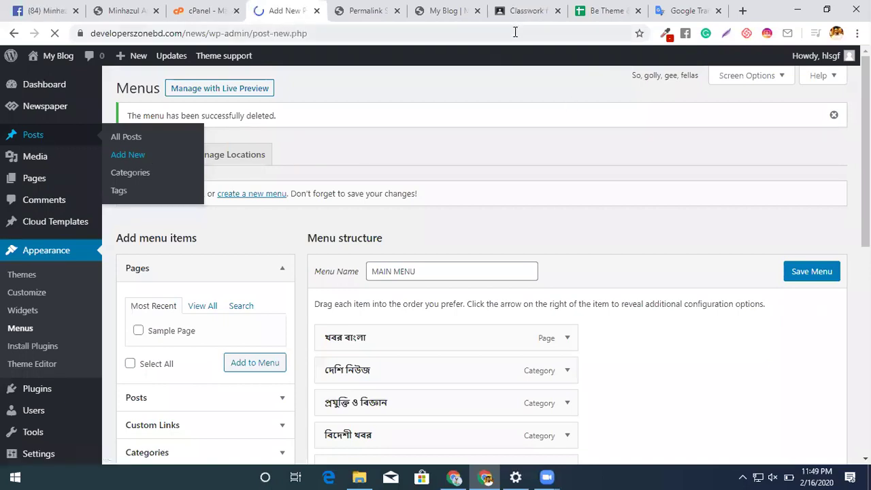
{"action": "left_click", "coordinate": [740, 12]}
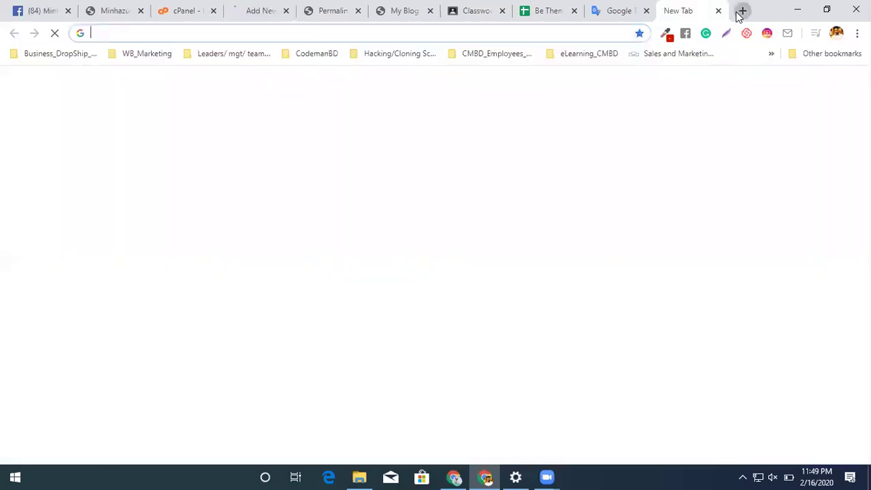
- Search the web for ETTIFAQ and open The Daily Ittefaq website
{"action": "left_click", "coordinate": [741, 11]}
{"action": "type", "text": "E"}
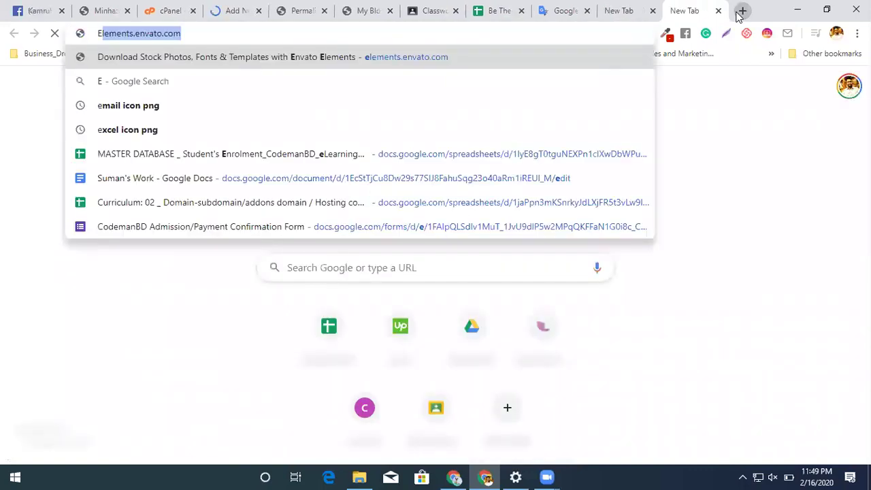
{"action": "type", "text": "TTIFAQ"}
{"action": "key", "text": "Return"}
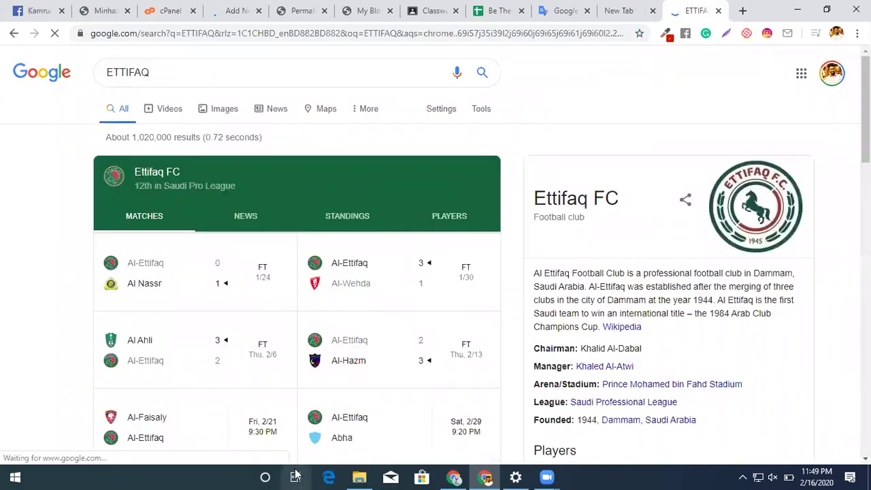
{"action": "scroll", "coordinate": [618, 278], "scroll_direction": "down", "scroll_amount": 7}
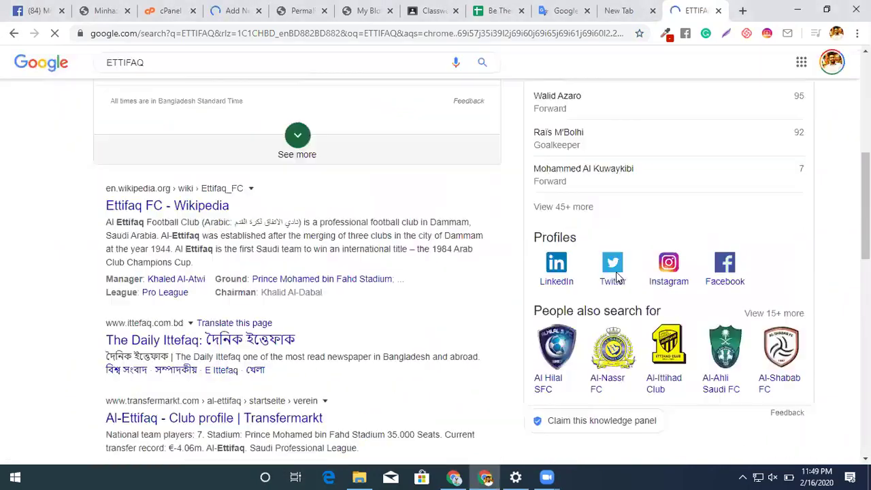
{"action": "left_click", "coordinate": [191, 342]}
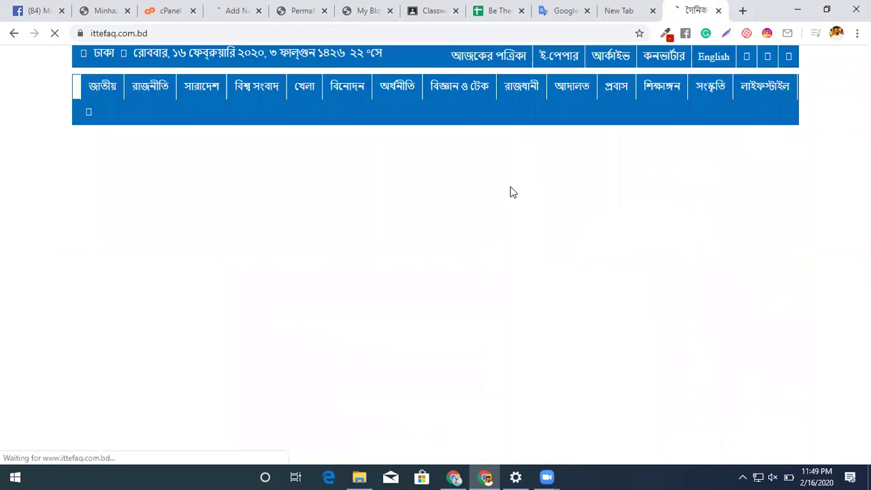
- Go to Ittefaq's জাতীয় national section and open one of its articles
{"action": "scroll", "coordinate": [428, 279], "scroll_direction": "down", "scroll_amount": 4}
{"action": "scroll", "coordinate": [272, 170], "scroll_direction": "up", "scroll_amount": 5}
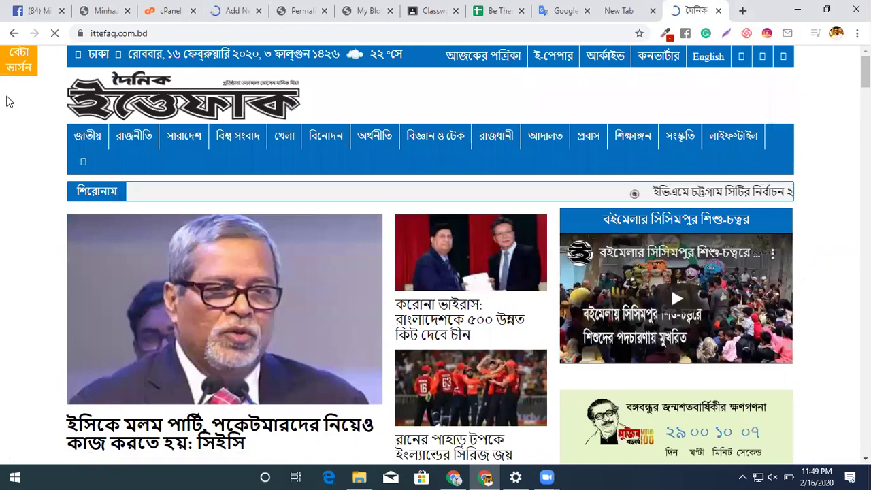
{"action": "left_click", "coordinate": [79, 139]}
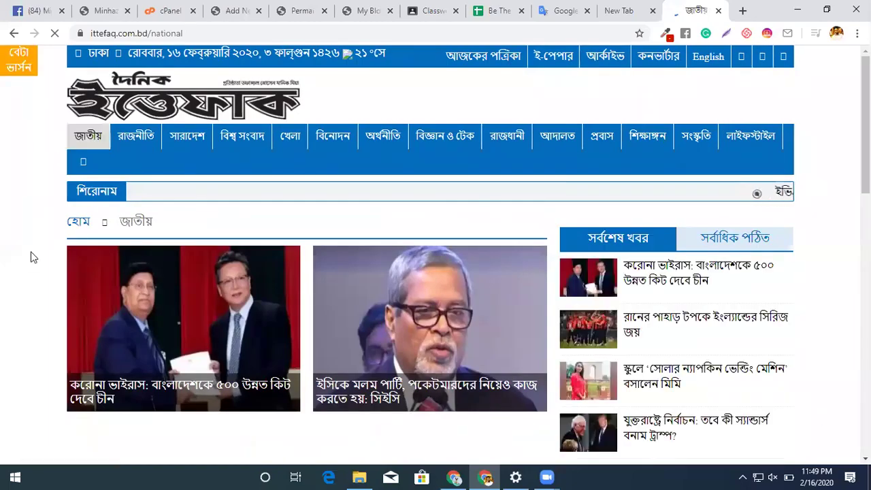
{"action": "scroll", "coordinate": [31, 258], "scroll_direction": "down", "scroll_amount": 15}
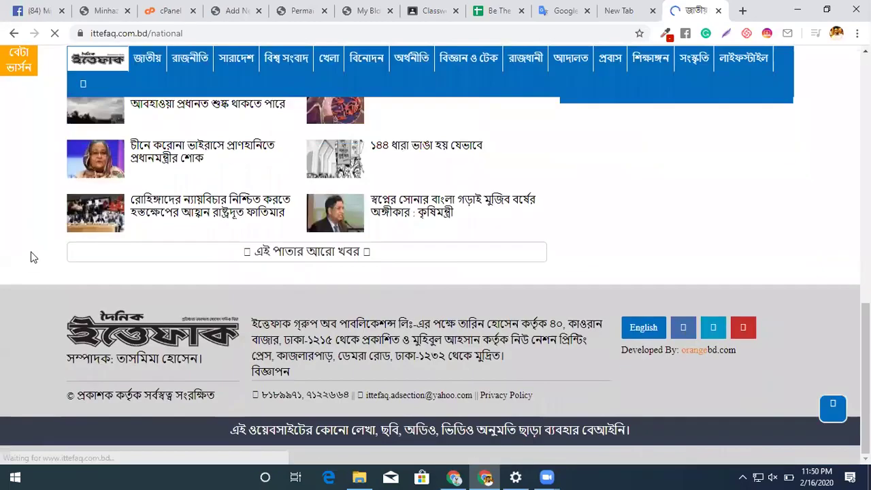
{"action": "scroll", "coordinate": [31, 257], "scroll_direction": "up", "scroll_amount": 15}
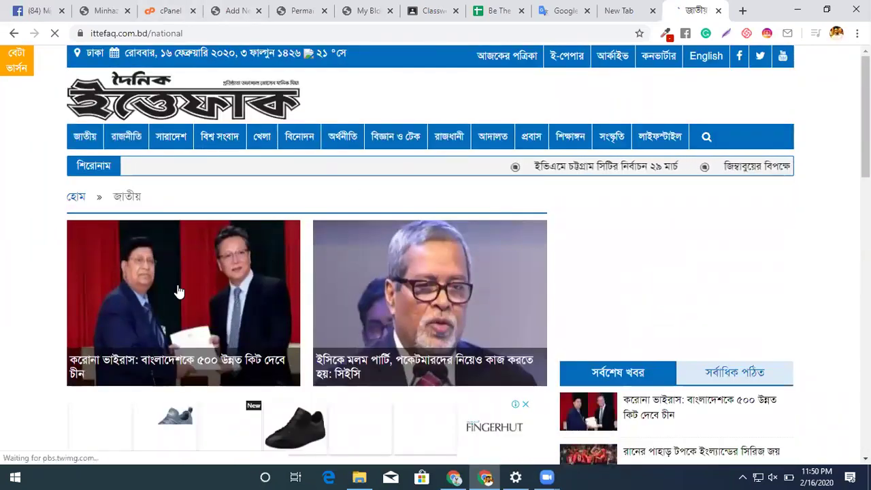
{"action": "scroll", "coordinate": [326, 322], "scroll_direction": "down", "scroll_amount": 4}
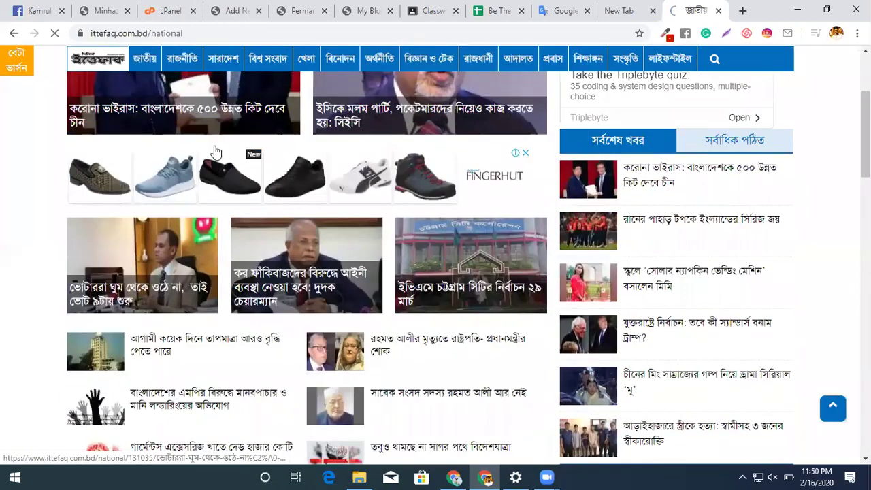
{"action": "left_click", "coordinate": [140, 275]}
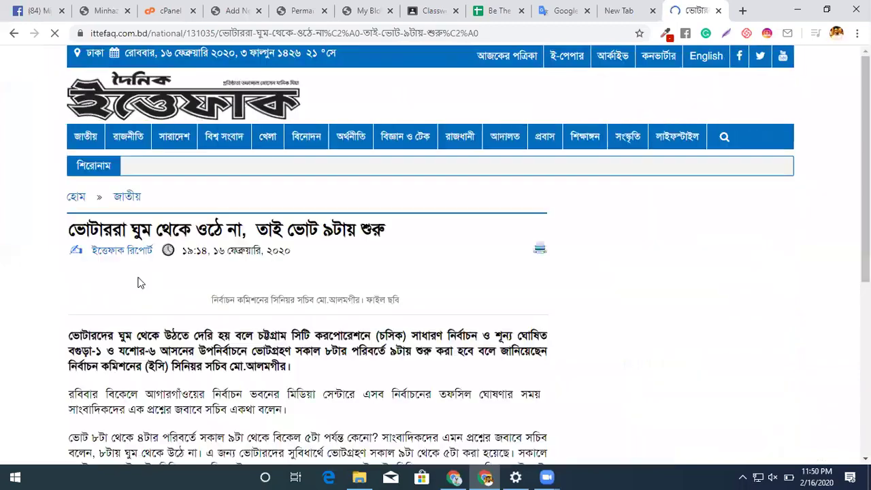
- Copy the Ittefaq article headline into the new WordPress post's title
{"action": "scroll", "coordinate": [458, 329], "scroll_direction": "down", "scroll_amount": 3}
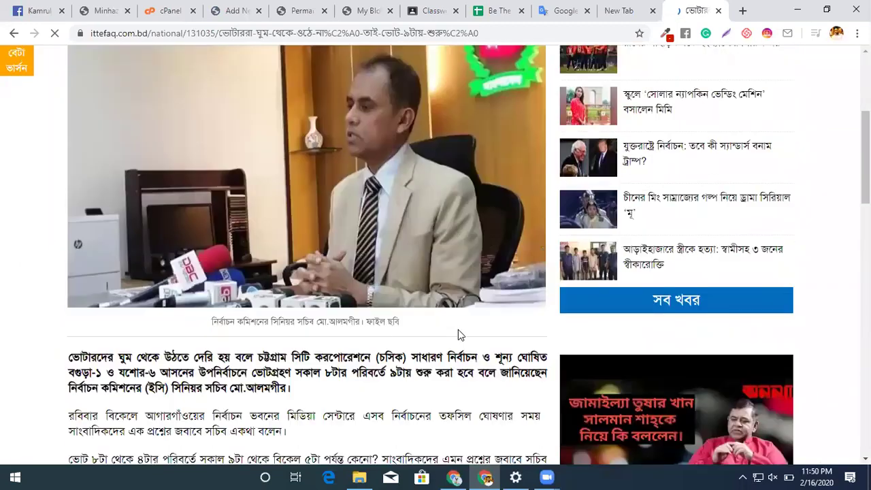
{"action": "scroll", "coordinate": [458, 334], "scroll_direction": "down", "scroll_amount": 2}
{"action": "scroll", "coordinate": [181, 178], "scroll_direction": "down", "scroll_amount": 5}
{"action": "scroll", "coordinate": [181, 179], "scroll_direction": "up", "scroll_amount": 10}
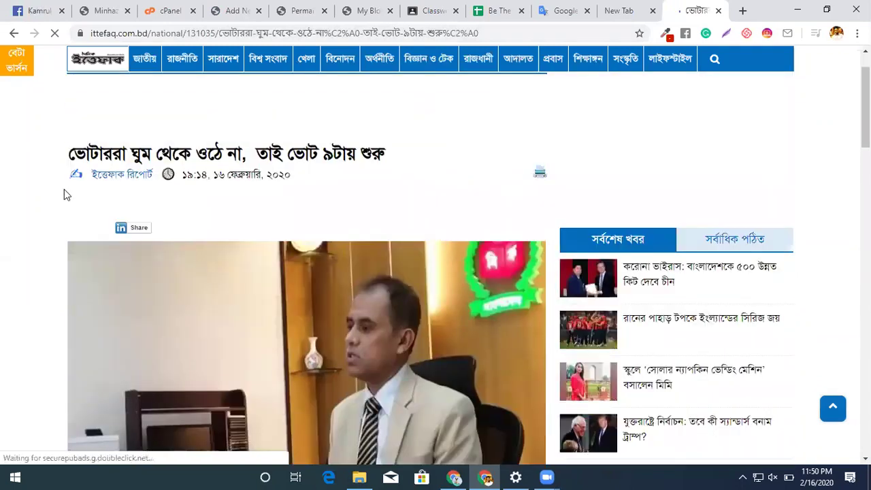
{"action": "triple_click", "coordinate": [155, 152]}
{"action": "key", "text": "ctrl+c"}
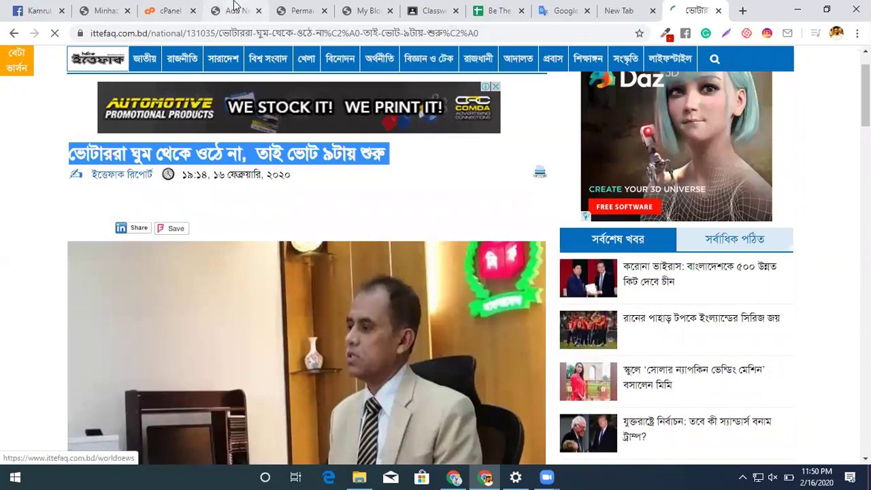
{"action": "left_click", "coordinate": [234, 10]}
{"action": "key", "text": "ctrl+v"}
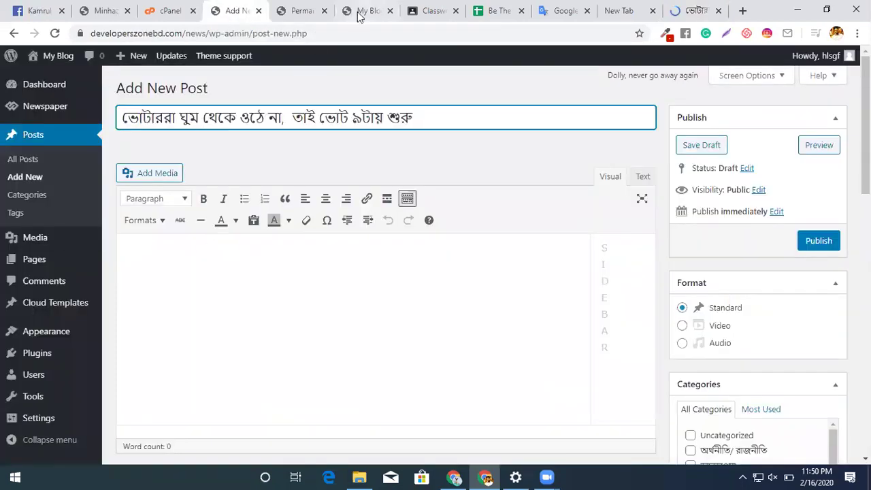
- Save the article's lead photo to the computer as a JPG
{"action": "left_click", "coordinate": [702, 8]}
{"action": "scroll", "coordinate": [243, 307], "scroll_direction": "down", "scroll_amount": 5}
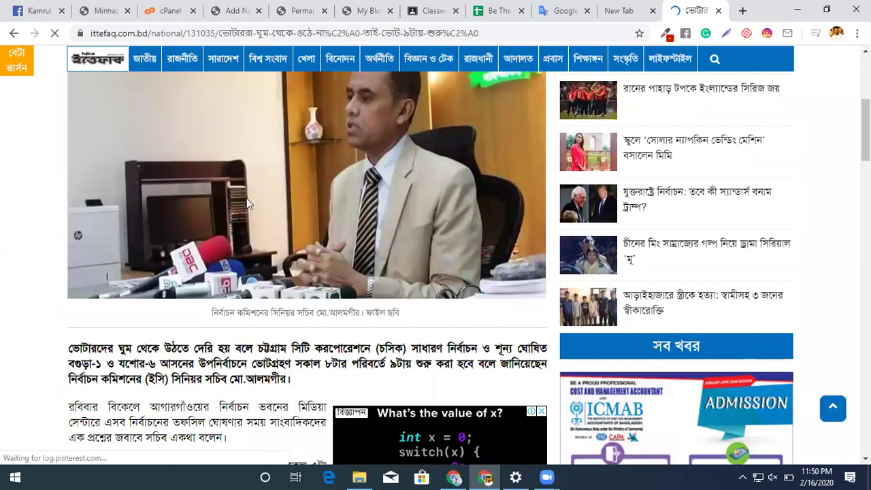
{"action": "right_click", "coordinate": [266, 238]}
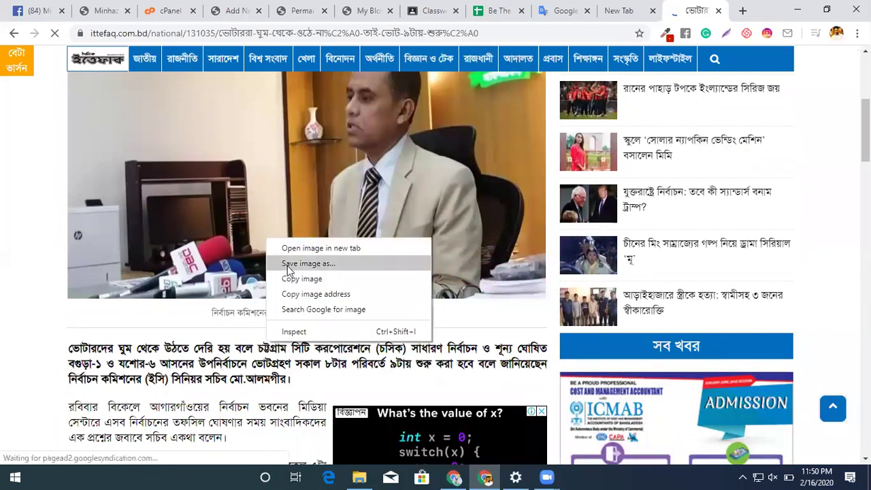
{"action": "left_click", "coordinate": [287, 263]}
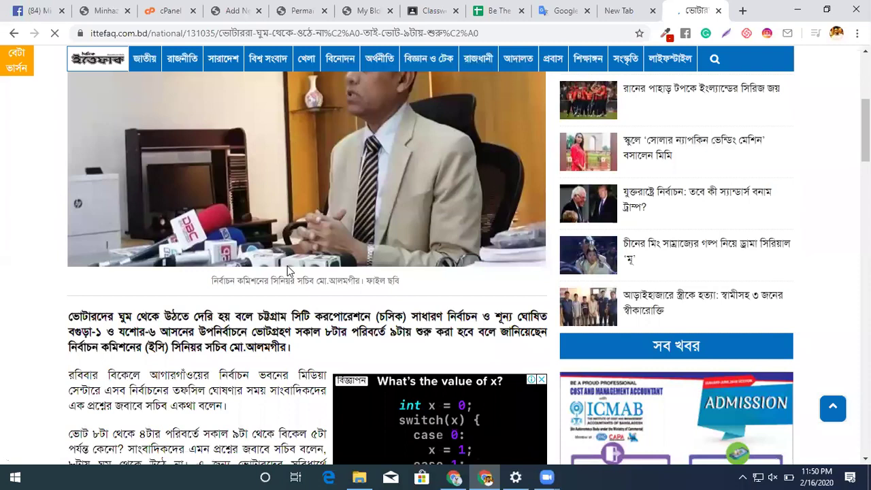
{"action": "key", "text": "Return"}
{"action": "left_click", "coordinate": [296, 12]}
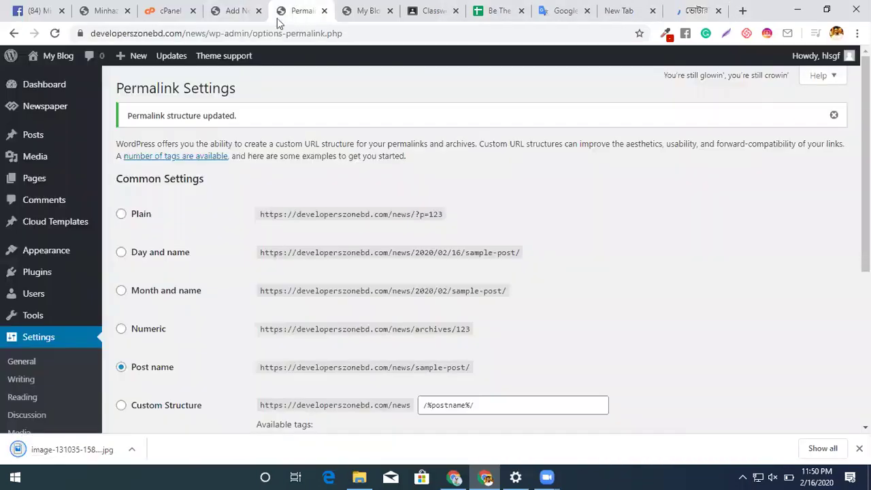
- Set the downloaded photo image-131035-1581859628.jpg as the post's featured image
{"action": "left_click", "coordinate": [235, 11]}
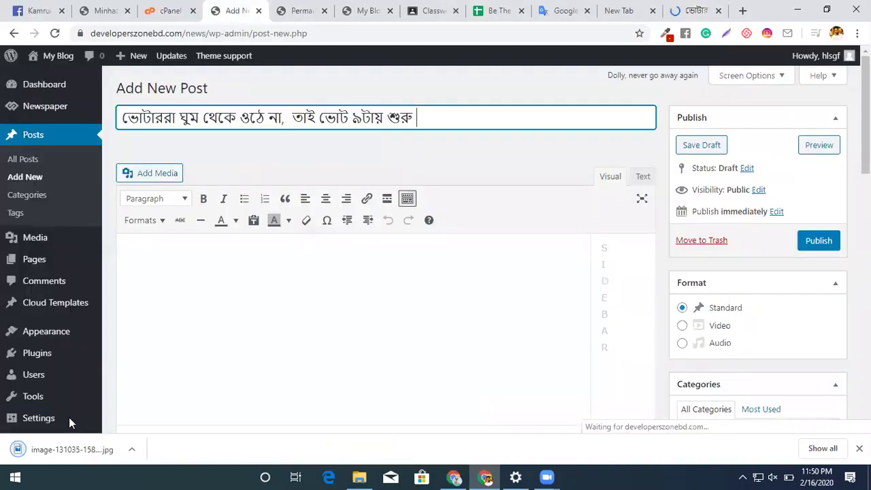
{"action": "scroll", "coordinate": [707, 308], "scroll_direction": "down", "scroll_amount": 15}
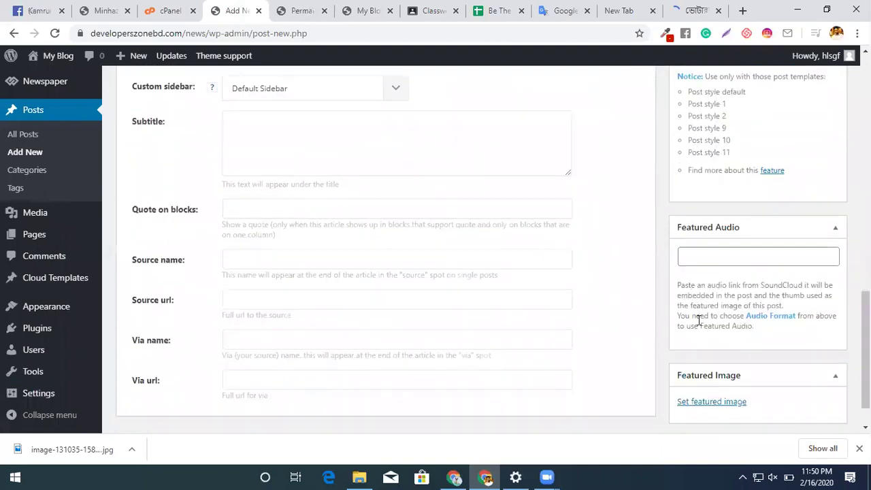
{"action": "left_click", "coordinate": [719, 400]}
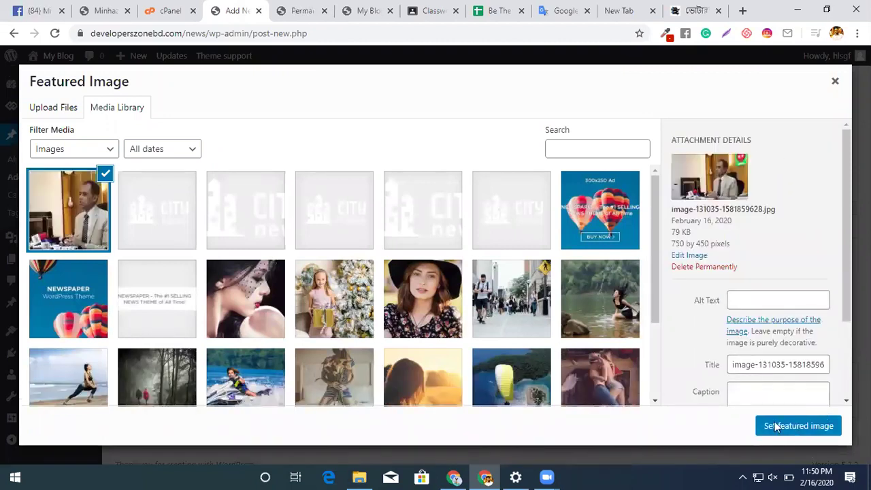
{"action": "key", "text": "Escape"}
{"action": "left_click", "coordinate": [690, 10]}
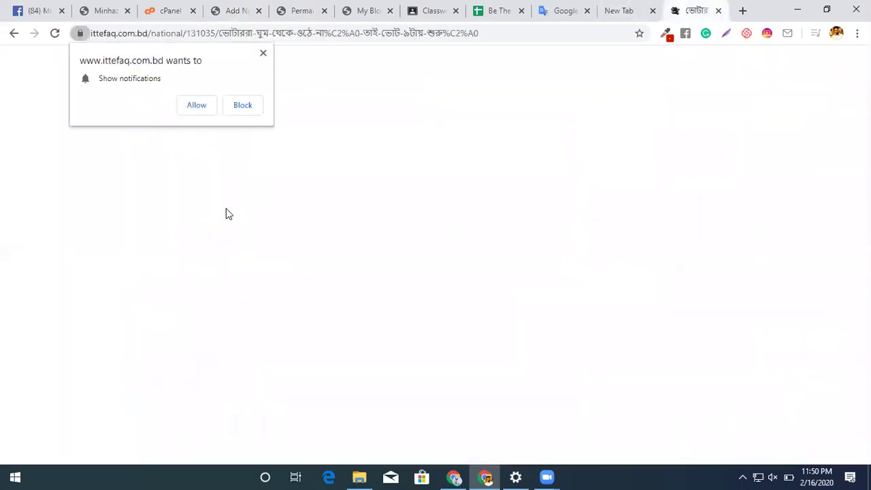
- Dismiss the notification prompt and copy the Ittefaq article body, leaving out the byline
{"action": "left_click", "coordinate": [263, 54]}
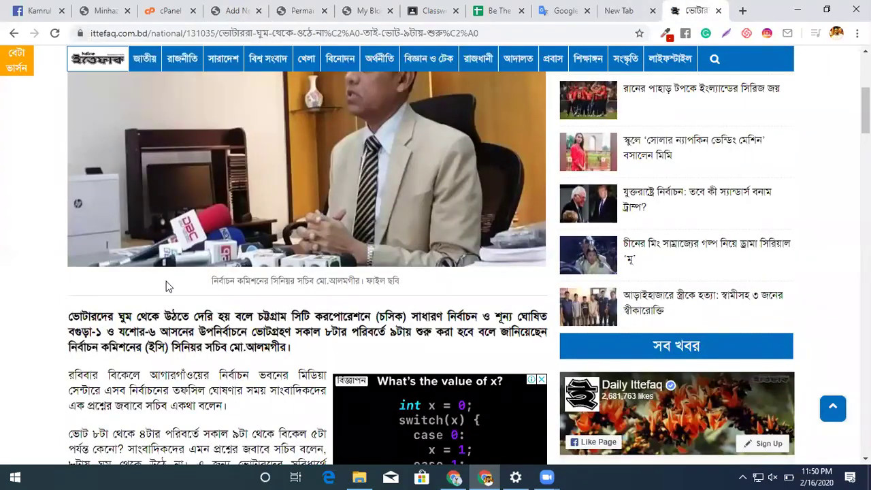
{"action": "scroll", "coordinate": [168, 287], "scroll_direction": "down", "scroll_amount": 2}
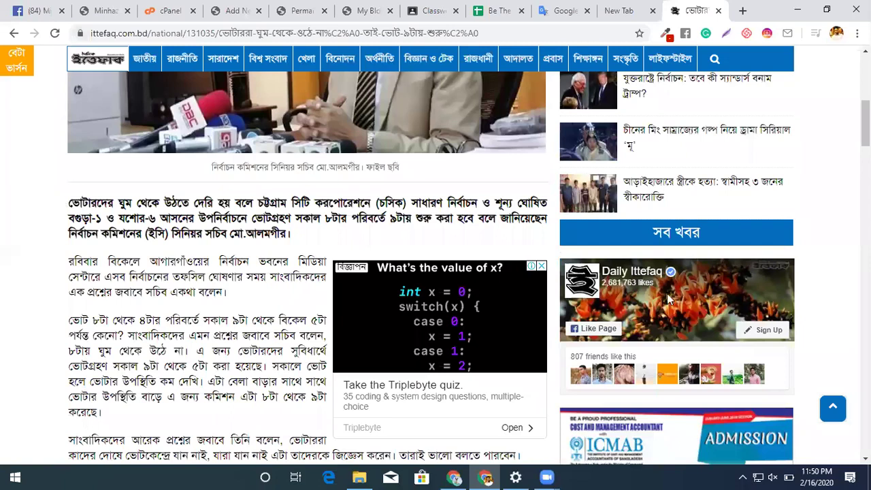
{"action": "double_click", "coordinate": [95, 196]}
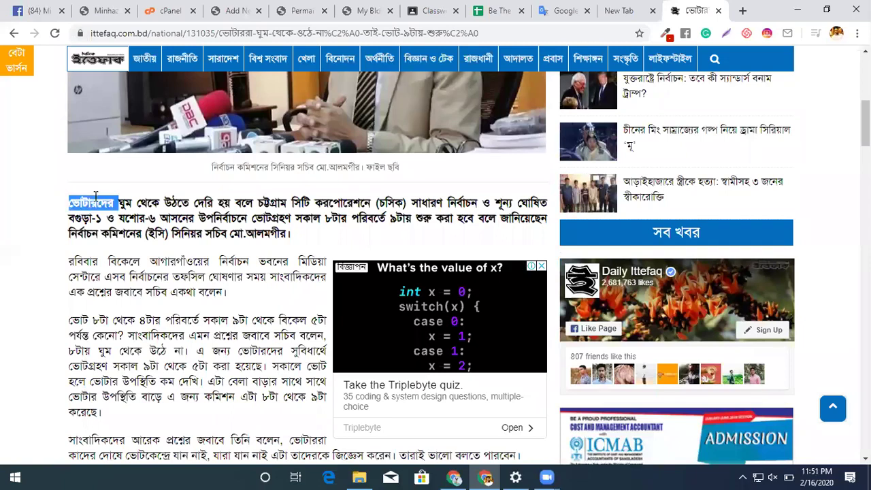
{"action": "key", "text": "shift+Down"}
{"action": "key", "text": "shift+Down"}
{"action": "key", "text": "shift+Down"}
{"action": "key", "text": "shift+Down"}
{"action": "key", "text": "shift+Down"}
{"action": "key", "text": "shift+Down"}
{"action": "key", "text": "shift+Down"}
{"action": "key", "text": "shift+Down"}
{"action": "key", "text": "shift+Down"}
{"action": "key", "text": "shift+Down"}
{"action": "key", "text": "shift+Down"}
{"action": "key", "text": "shift+Down"}
{"action": "key", "text": "shift+Down"}
{"action": "key", "text": "shift+Down"}
{"action": "key", "text": "shift+Down"}
{"action": "key", "text": "shift+Down"}
{"action": "key", "text": "shift+Down"}
{"action": "key", "text": "shift+Down"}
{"action": "key", "text": "shift+Down"}
{"action": "key", "text": "shift+Down"}
{"action": "key", "text": "shift+Down"}
{"action": "key", "text": "shift+Down"}
{"action": "key", "text": "shift+Down"}
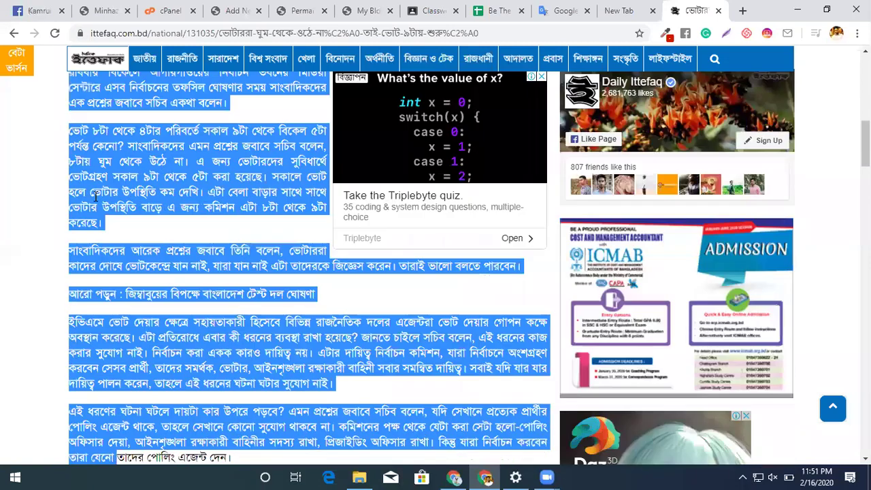
{"action": "key", "text": "shift+Down"}
{"action": "key", "text": "shift+Down"}
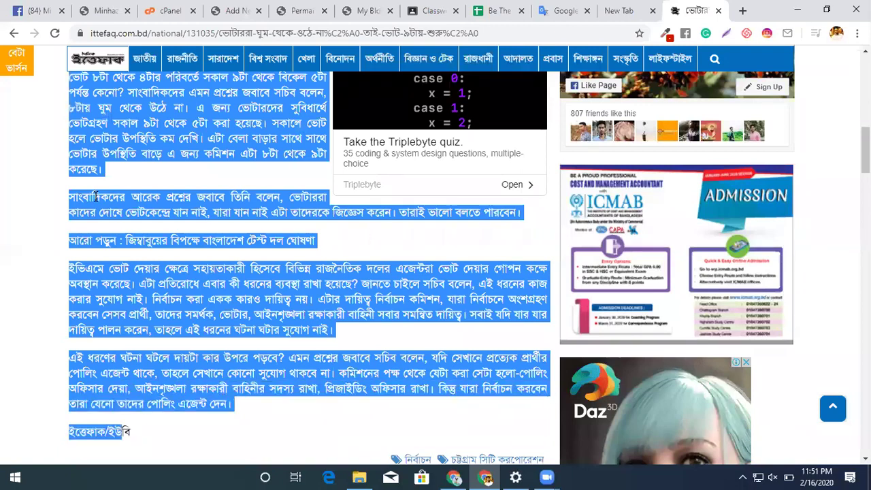
{"action": "key", "text": "shift+Left"}
{"action": "key", "text": "shift+Left"}
{"action": "key", "text": "shift+Left"}
{"action": "key", "text": "shift+Left"}
{"action": "key", "text": "shift+Left"}
{"action": "key", "text": "shift+Left"}
{"action": "key", "text": "shift+Left"}
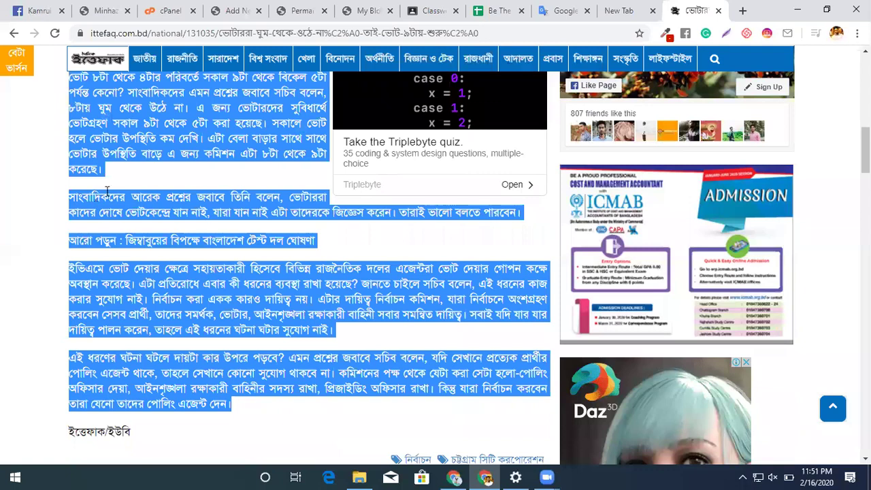
{"action": "scroll", "coordinate": [153, 176], "scroll_direction": "up", "scroll_amount": 4}
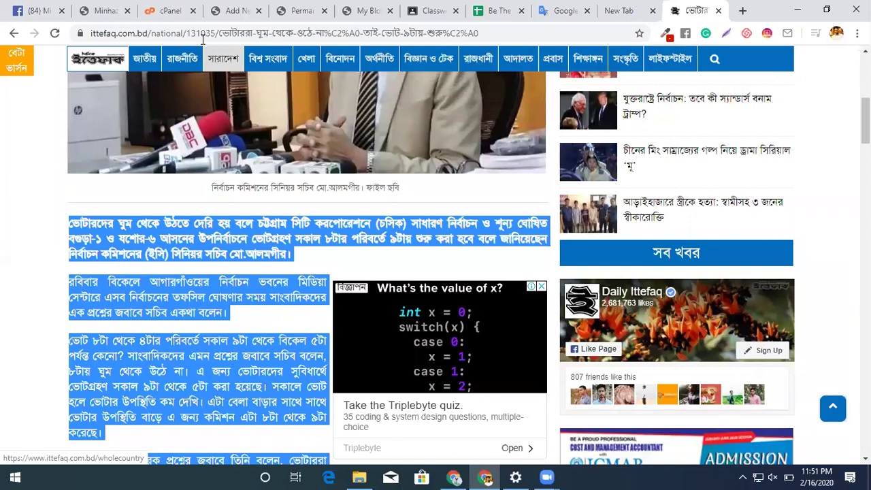
{"action": "left_click", "coordinate": [236, 9]}
- Paste the article body into the post, publish it, and delete the empty embed box
{"action": "scroll", "coordinate": [552, 231], "scroll_direction": "up", "scroll_amount": 15}
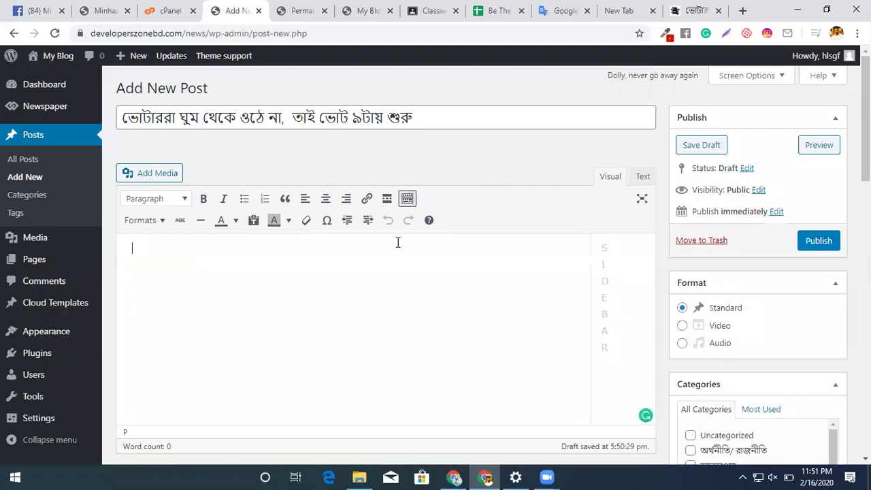
{"action": "key", "text": "ctrl+v"}
{"action": "scroll", "coordinate": [493, 226], "scroll_direction": "up", "scroll_amount": 10}
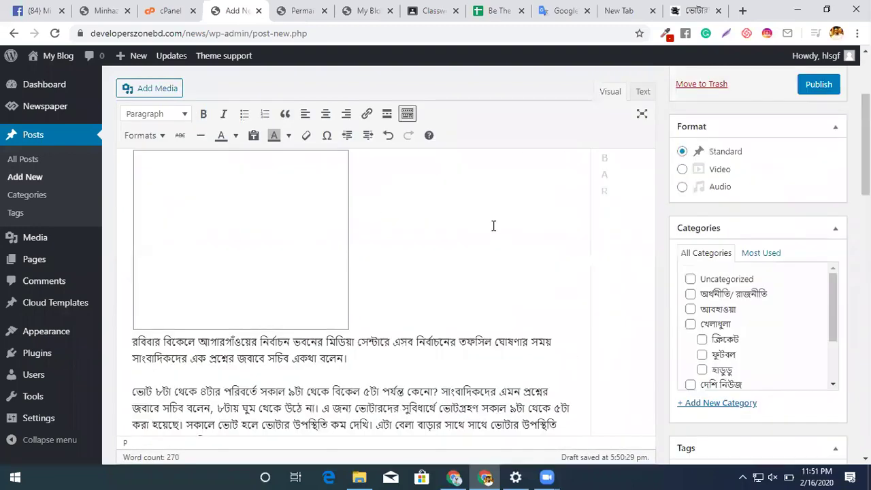
{"action": "left_click", "coordinate": [820, 241]}
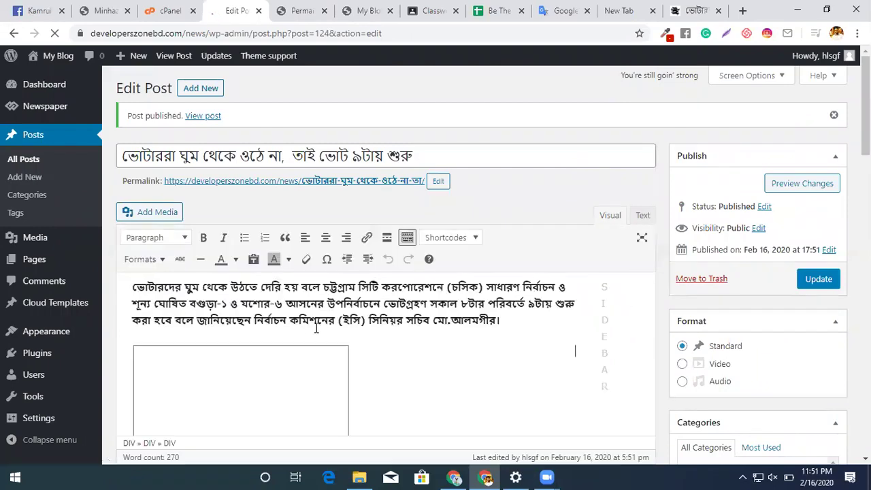
{"action": "key", "text": "BackSpace"}
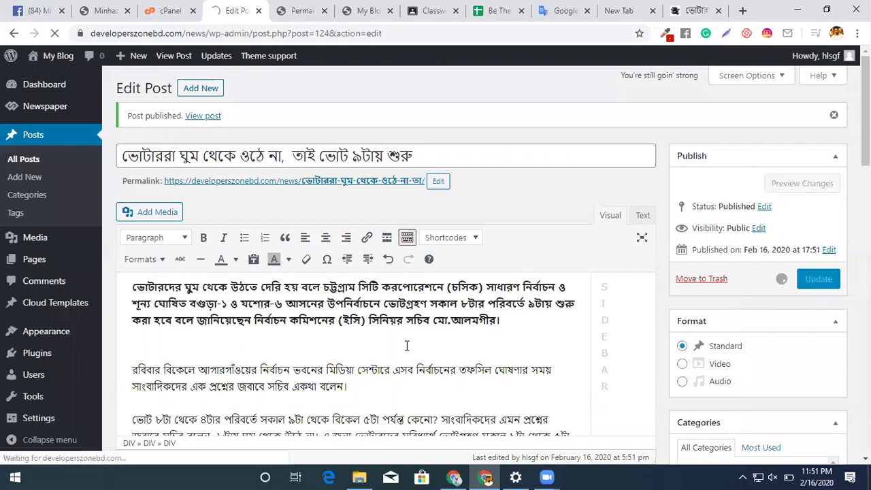
{"action": "scroll", "coordinate": [406, 346], "scroll_direction": "down", "scroll_amount": 1}
{"action": "scroll", "coordinate": [407, 346], "scroll_direction": "down", "scroll_amount": 3}
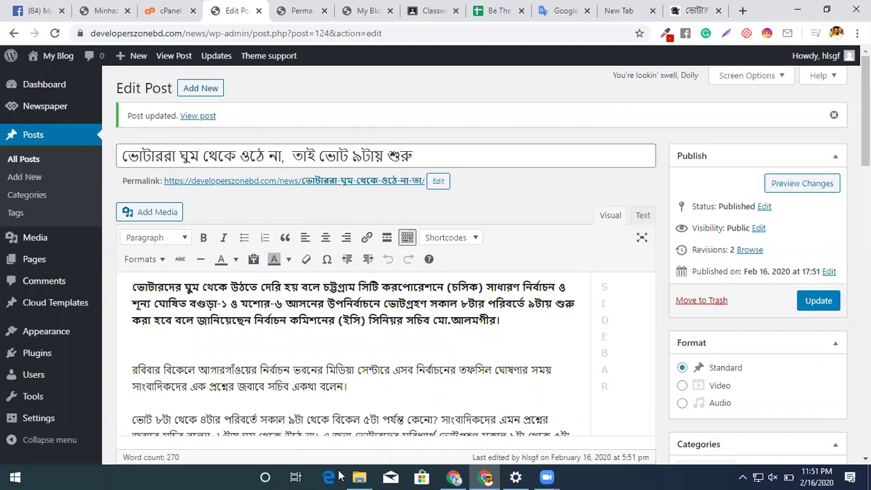
- Check the site's front page, then select all the Bengali source text on the translation page
{"action": "left_click", "coordinate": [308, 8]}
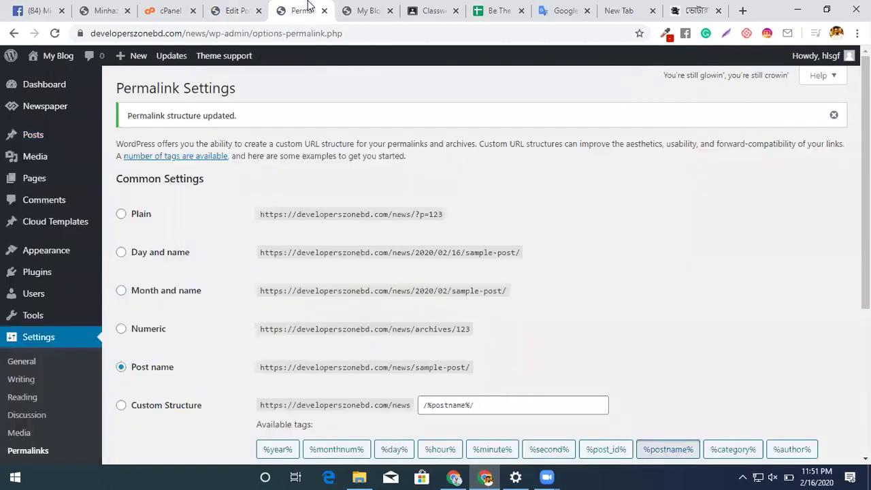
{"action": "left_click", "coordinate": [372, 8]}
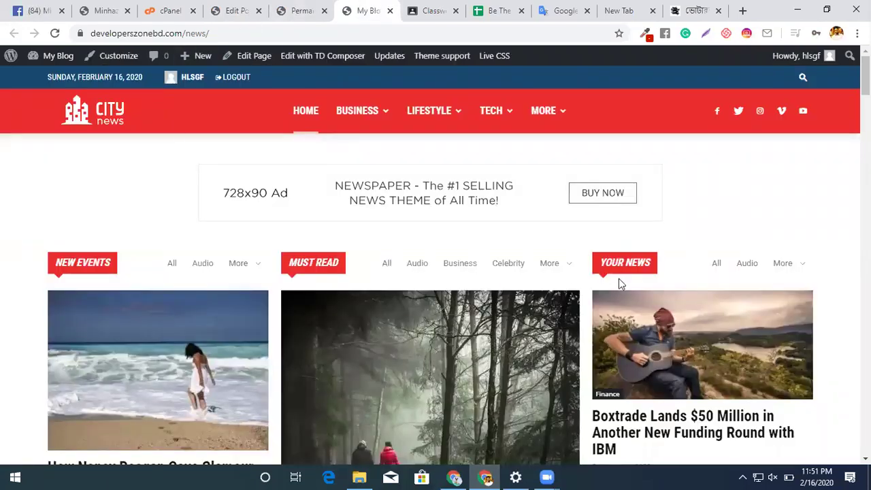
{"action": "left_click", "coordinate": [559, 18]}
{"action": "left_click", "coordinate": [195, 243]}
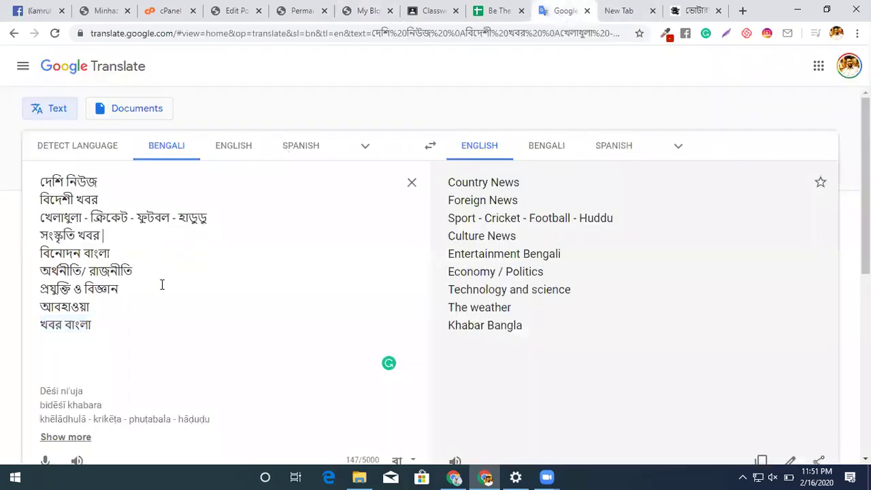
{"action": "right_click", "coordinate": [116, 326]}
{"action": "left_click", "coordinate": [40, 175]}
{"action": "left_click_drag", "start_coordinate": [40, 175], "coordinate": [177, 476]}
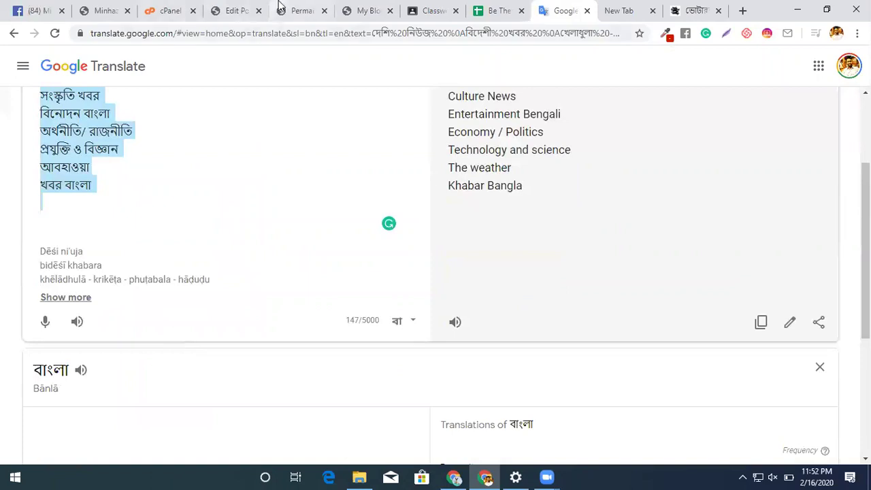
- Return to the post editor, then reload the live City News front page
{"action": "left_click", "coordinate": [293, 10]}
{"action": "left_click", "coordinate": [218, 13]}
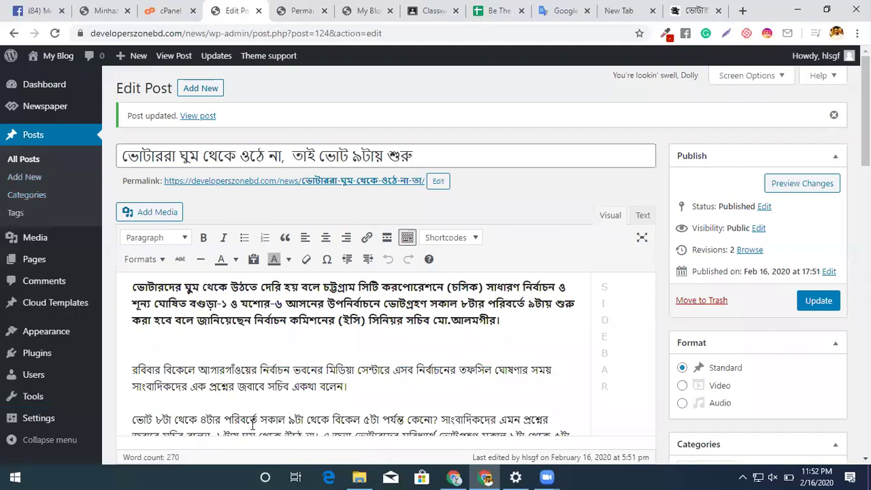
{"action": "mouse_move", "coordinate": [82, 332]}
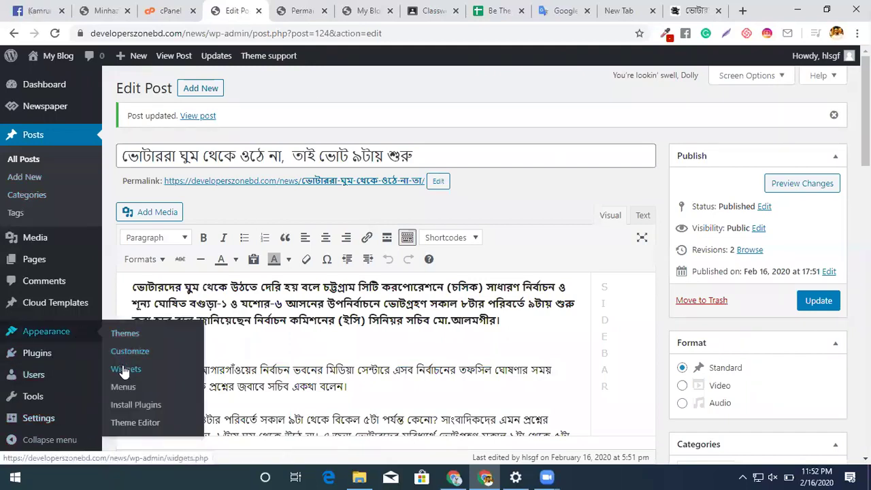
{"action": "left_click", "coordinate": [367, 10]}
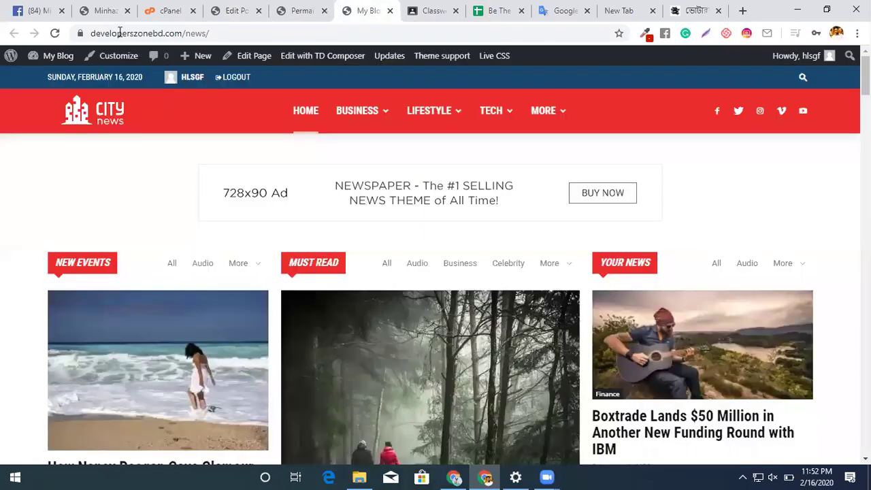
{"action": "left_click", "coordinate": [55, 33]}
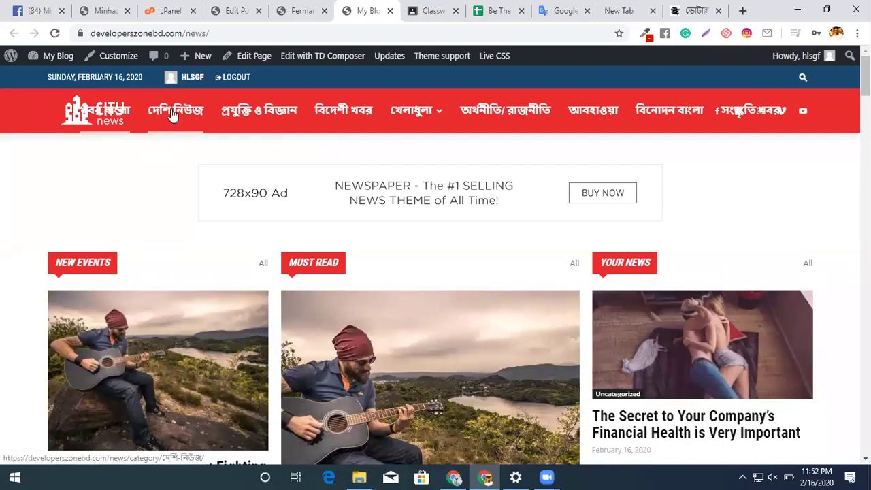
- File the voters post under the দেশি নিউজ category
{"action": "left_click", "coordinate": [236, 11]}
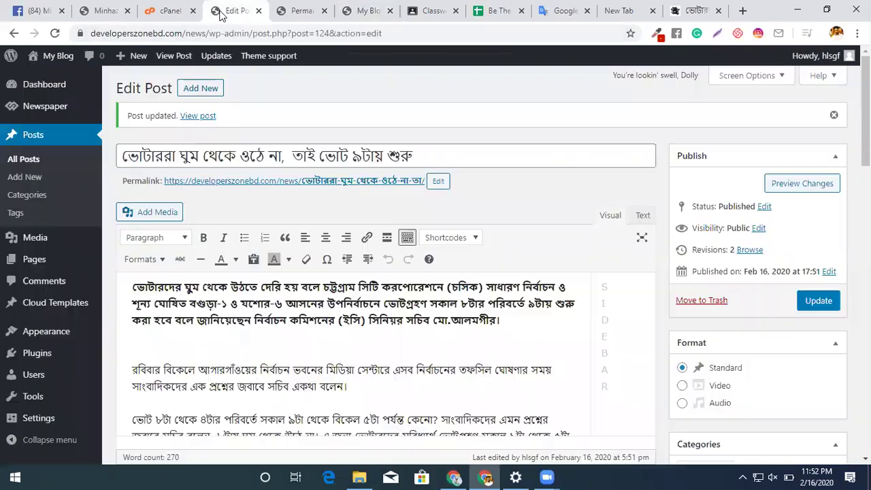
{"action": "left_click", "coordinate": [176, 156]}
{"action": "scroll", "coordinate": [790, 264], "scroll_direction": "down", "scroll_amount": 15}
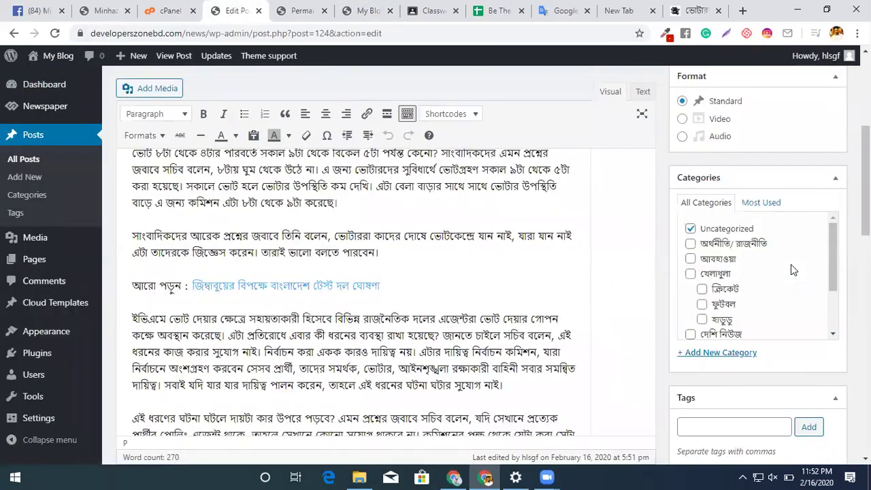
{"action": "scroll", "coordinate": [781, 348], "scroll_direction": "down", "scroll_amount": 3}
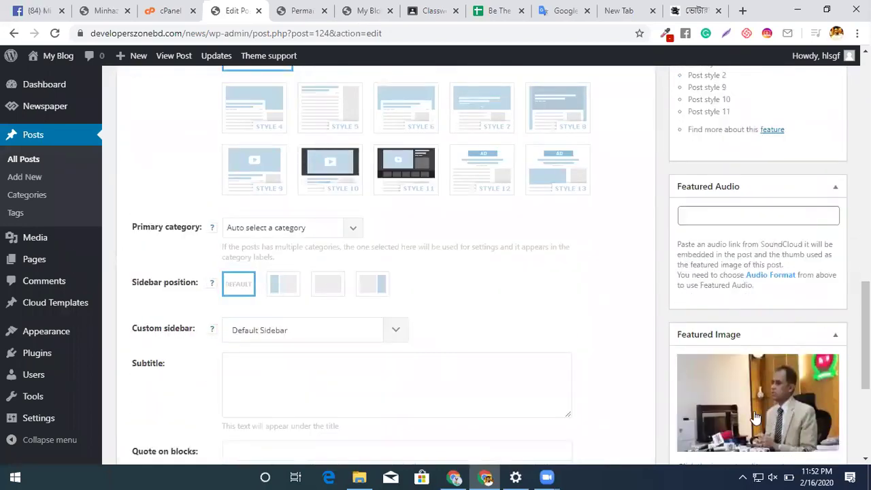
{"action": "scroll", "coordinate": [572, 337], "scroll_direction": "up", "scroll_amount": 10}
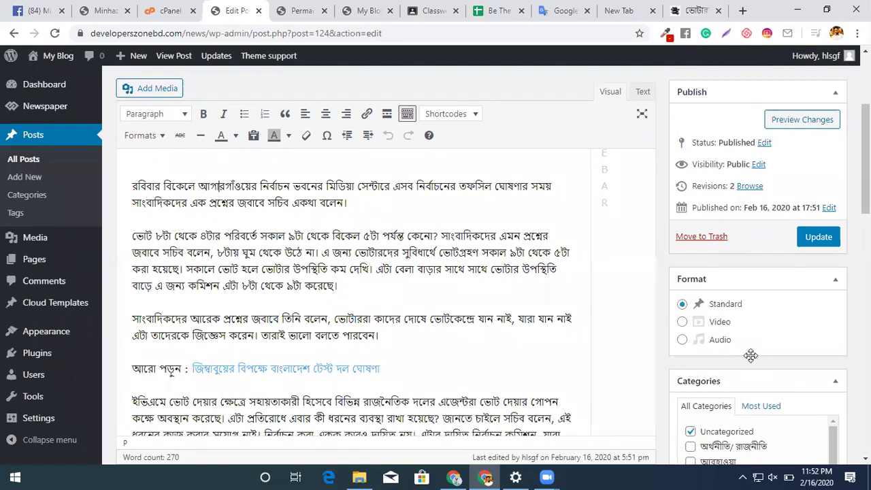
{"action": "scroll", "coordinate": [748, 327], "scroll_direction": "down", "scroll_amount": 3}
{"action": "scroll", "coordinate": [735, 332], "scroll_direction": "down", "scroll_amount": 2}
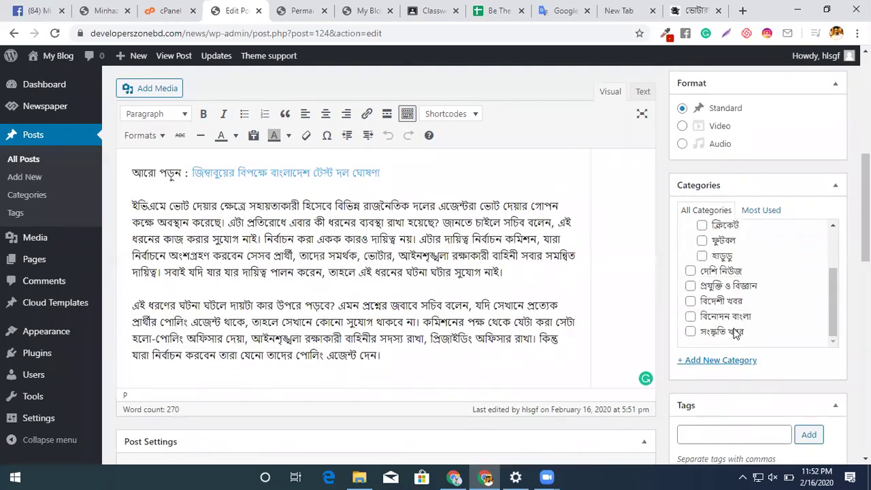
{"action": "left_click", "coordinate": [692, 270]}
- Also tick অর্থনীতি/ রাজনীতি and update the post
{"action": "scroll", "coordinate": [697, 272], "scroll_direction": "up", "scroll_amount": 3}
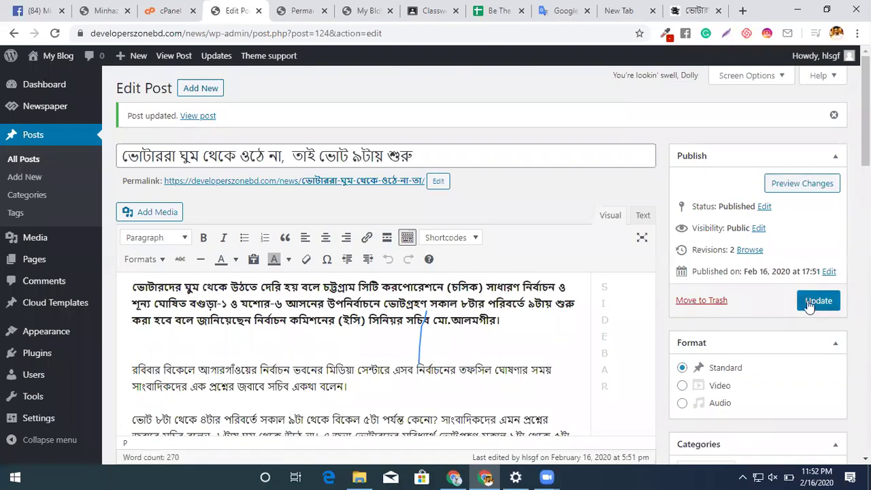
{"action": "scroll", "coordinate": [475, 391], "scroll_direction": "down", "scroll_amount": 5}
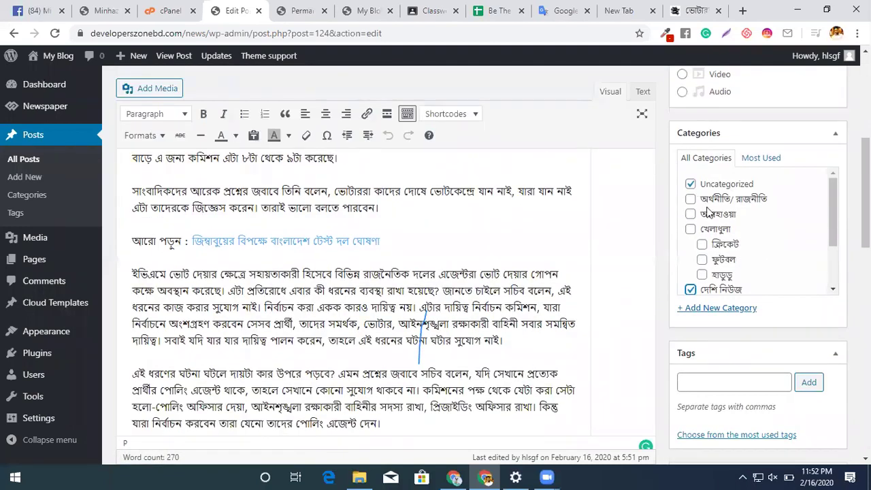
{"action": "left_click", "coordinate": [690, 199]}
{"action": "scroll", "coordinate": [593, 247], "scroll_direction": "up", "scroll_amount": 5}
{"action": "left_click", "coordinate": [817, 315]}
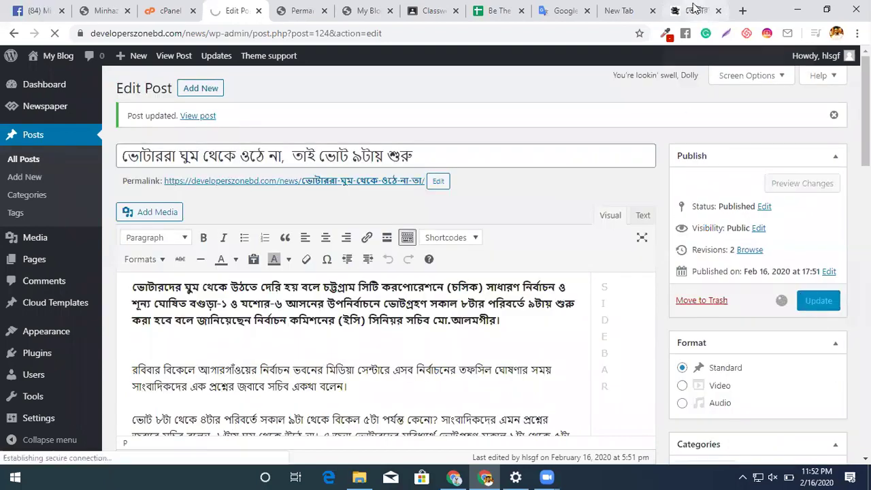
{"action": "left_click", "coordinate": [694, 8]}
{"action": "scroll", "coordinate": [702, 281], "scroll_direction": "up", "scroll_amount": 5}
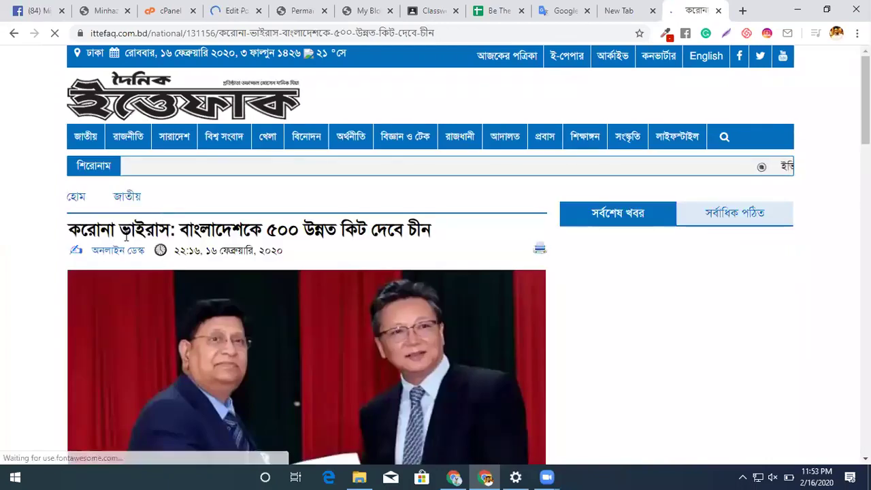
- Paste the headline করোনা ভাইরাস: বাংলাদেশকে ৫০০ উন্নত কিট দেবে চীন as the new post's title
{"action": "triple_click", "coordinate": [79, 290]}
{"action": "key", "text": "ctrl+c"}
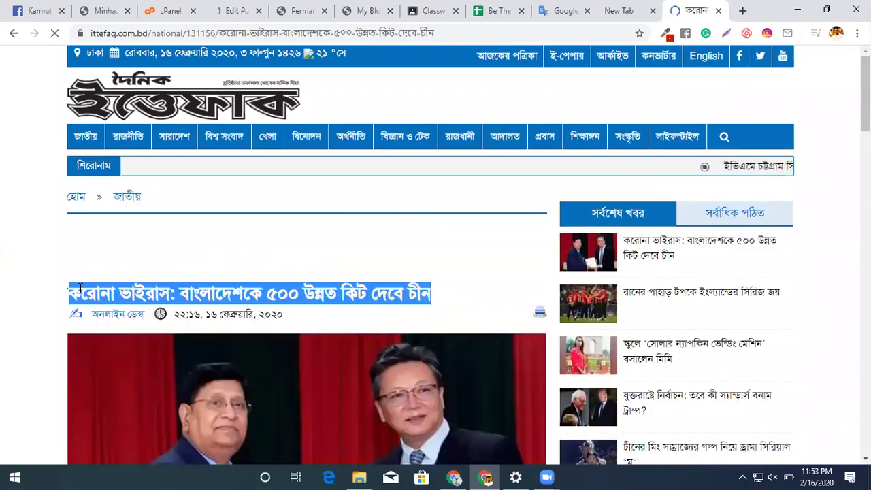
{"action": "left_click", "coordinate": [250, 10]}
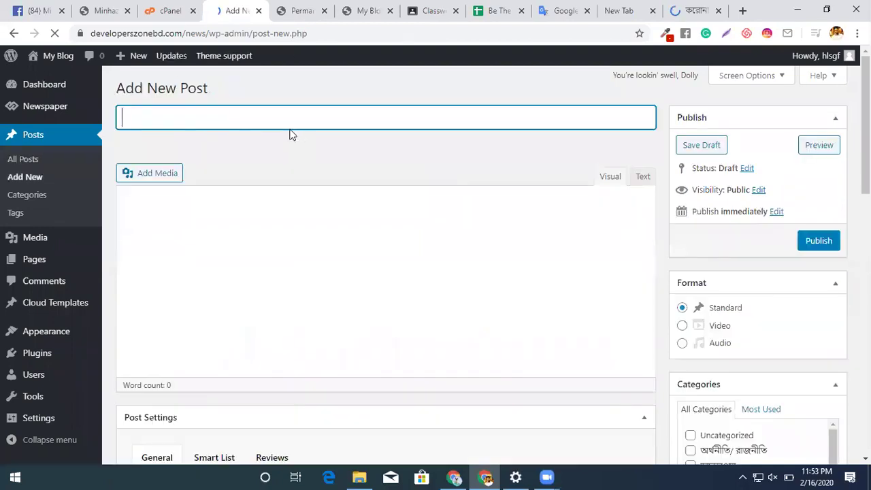
{"action": "key", "text": "ctrl+v"}
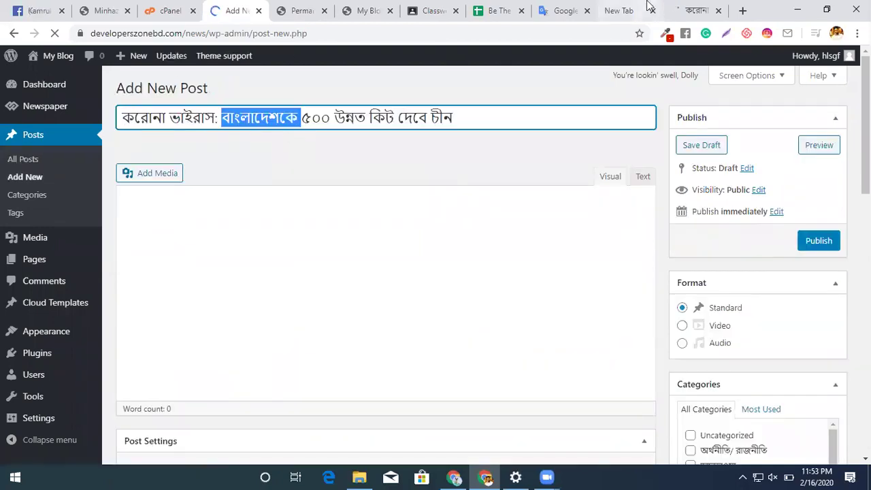
- Save the Ittefaq article's photo to disk as a JPG
{"action": "left_click", "coordinate": [636, 10]}
{"action": "left_click", "coordinate": [686, 5]}
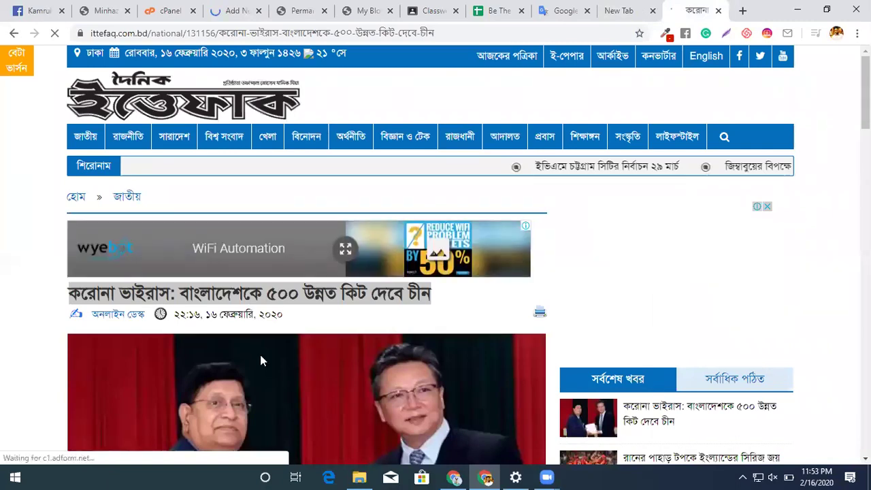
{"action": "scroll", "coordinate": [260, 354], "scroll_direction": "down", "scroll_amount": 10}
{"action": "scroll", "coordinate": [202, 232], "scroll_direction": "up", "scroll_amount": 6}
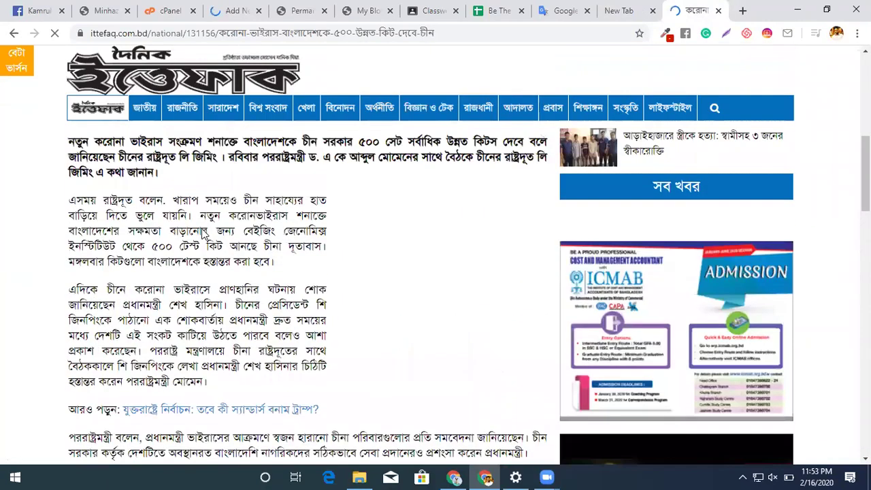
{"action": "scroll", "coordinate": [203, 229], "scroll_direction": "up", "scroll_amount": 2}
{"action": "right_click", "coordinate": [214, 300]}
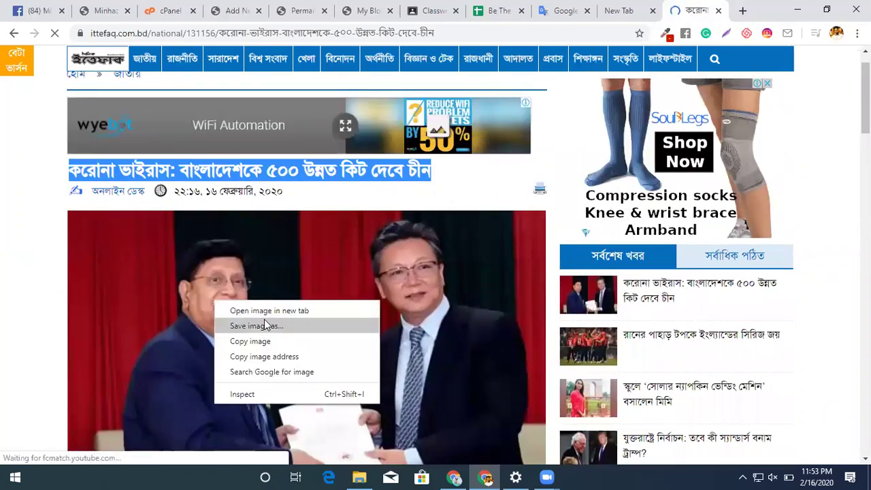
{"action": "left_click", "coordinate": [265, 325]}
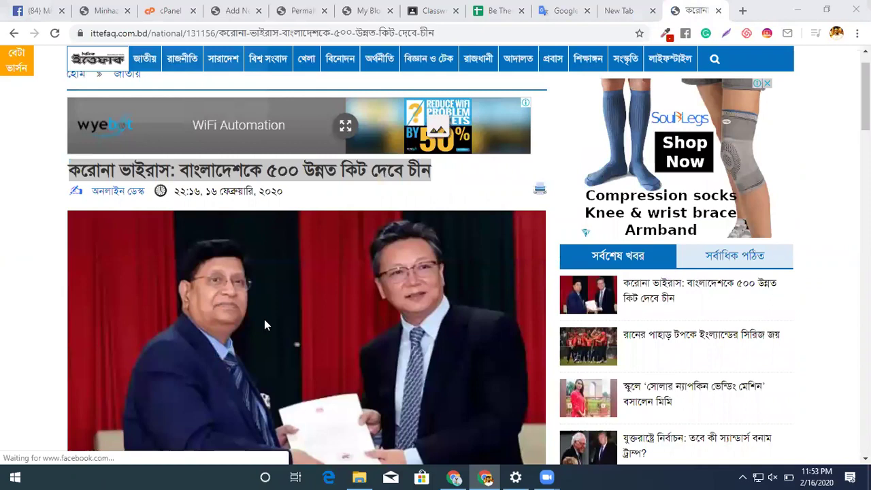
{"action": "key", "text": "Return"}
{"action": "left_click", "coordinate": [299, 10]}
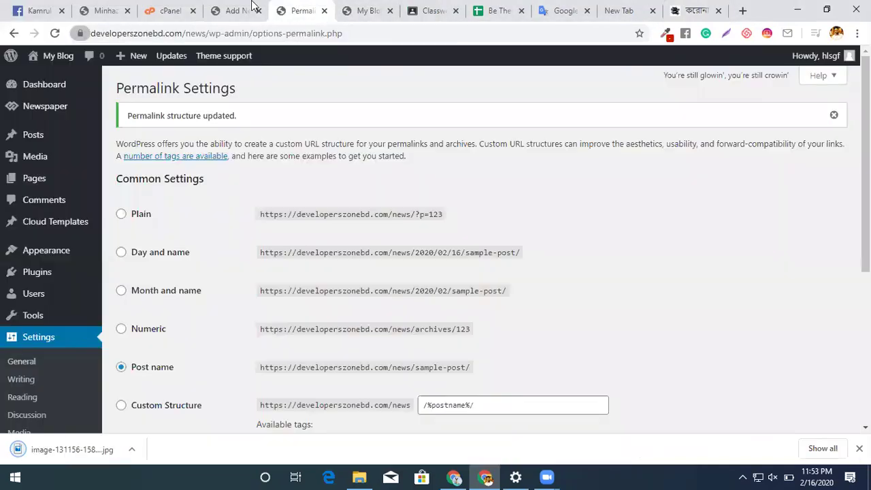
{"action": "left_click", "coordinate": [242, 11]}
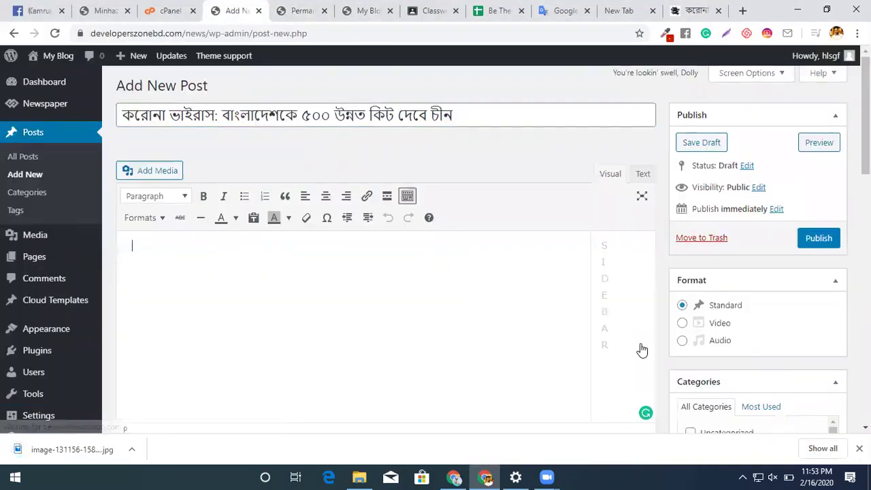
- Upload the downloaded photo as the featured image and select the Ittefaq article text
{"action": "scroll", "coordinate": [641, 349], "scroll_direction": "down", "scroll_amount": 10}
{"action": "left_click", "coordinate": [695, 363]}
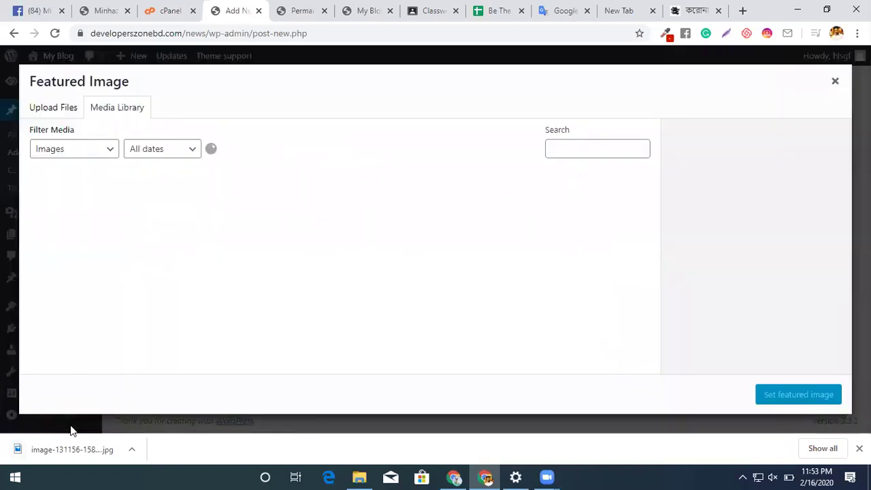
{"action": "left_click_drag", "start_coordinate": [68, 449], "coordinate": [233, 234]}
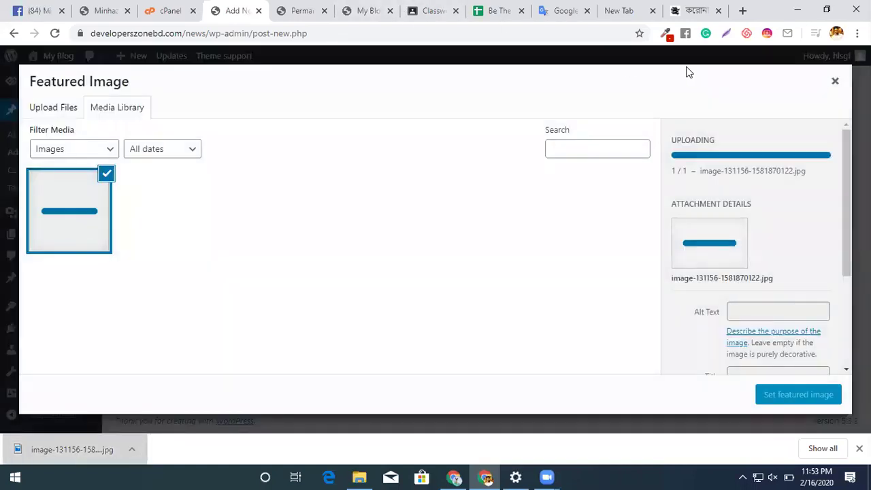
{"action": "left_click", "coordinate": [696, 11]}
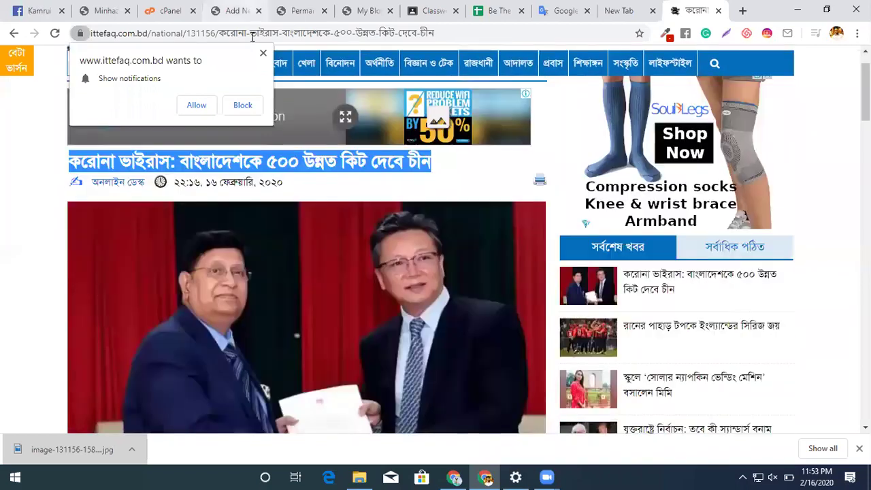
{"action": "left_click", "coordinate": [263, 53]}
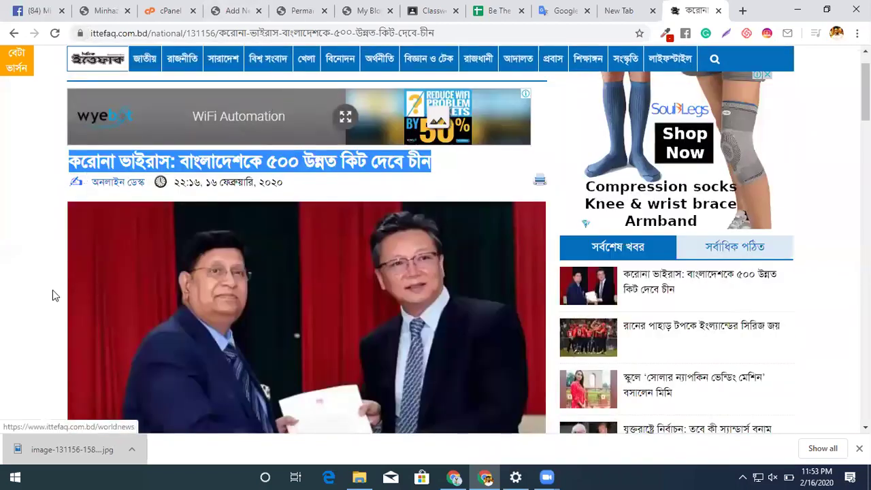
{"action": "scroll", "coordinate": [53, 289], "scroll_direction": "down", "scroll_amount": 5}
{"action": "left_click_drag", "start_coordinate": [69, 201], "coordinate": [272, 159]}
{"action": "scroll", "coordinate": [271, 277], "scroll_direction": "down", "scroll_amount": 10}
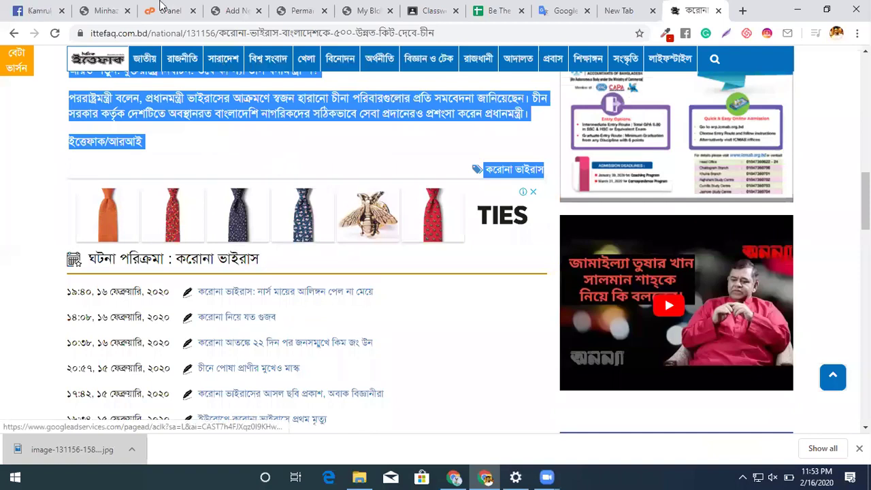
{"action": "left_click", "coordinate": [246, 9]}
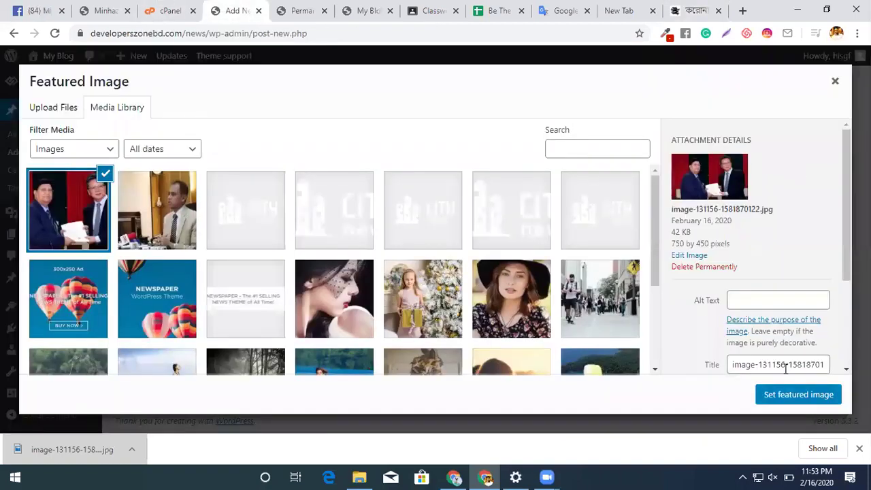
{"action": "left_click", "coordinate": [783, 395]}
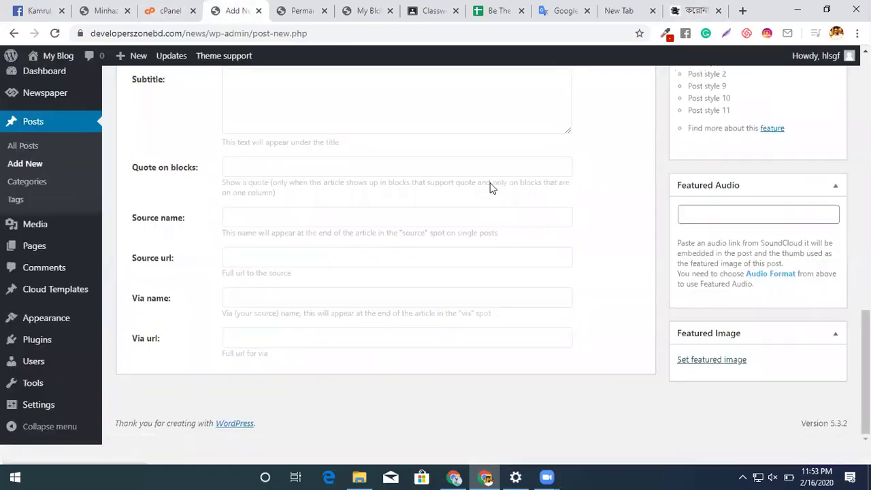
- Paste the copied Ittefaq article text into the post body
{"action": "scroll", "coordinate": [490, 187], "scroll_direction": "up", "scroll_amount": 10}
{"action": "key", "text": "ctrl+v"}
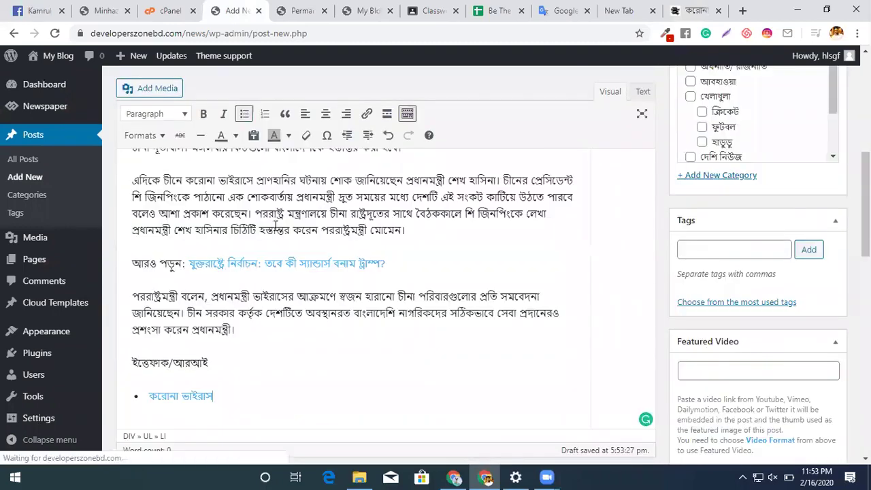
{"action": "scroll", "coordinate": [247, 362], "scroll_direction": "up", "scroll_amount": 8}
{"action": "scroll", "coordinate": [249, 358], "scroll_direction": "down", "scroll_amount": 5}
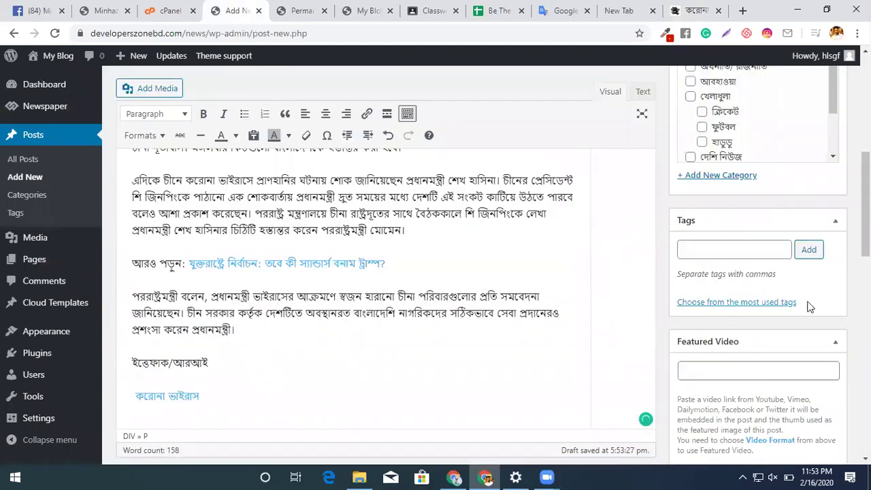
{"action": "scroll", "coordinate": [760, 234], "scroll_direction": "up", "scroll_amount": 3}
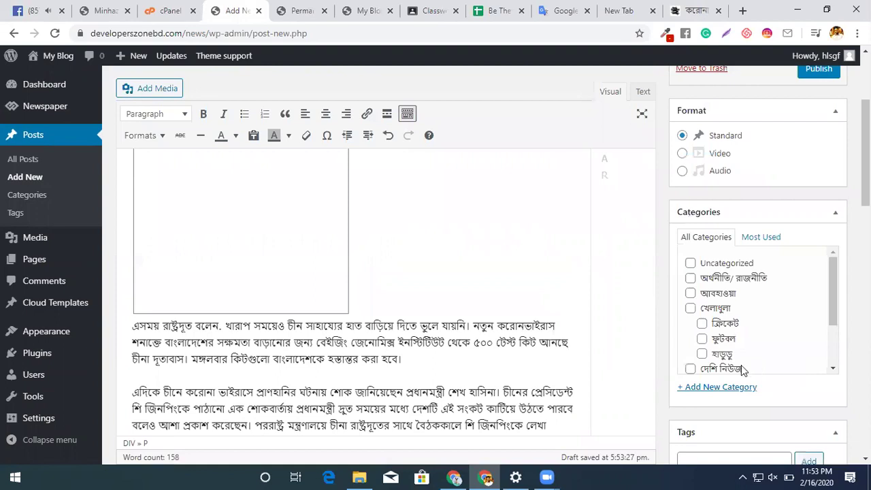
- File the post under দেশি নিউজ, বিদেশী খবর, আবহাওয়া and অর্থনীতি/ রাজনীতি
{"action": "left_click", "coordinate": [719, 371]}
{"action": "scroll", "coordinate": [717, 327], "scroll_direction": "down", "scroll_amount": 2}
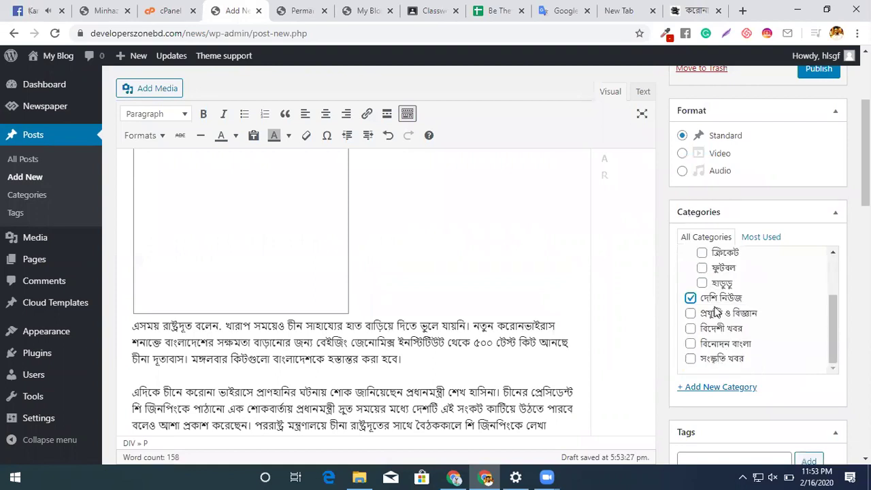
{"action": "left_click", "coordinate": [690, 328]}
{"action": "scroll", "coordinate": [697, 307], "scroll_direction": "up", "scroll_amount": 2}
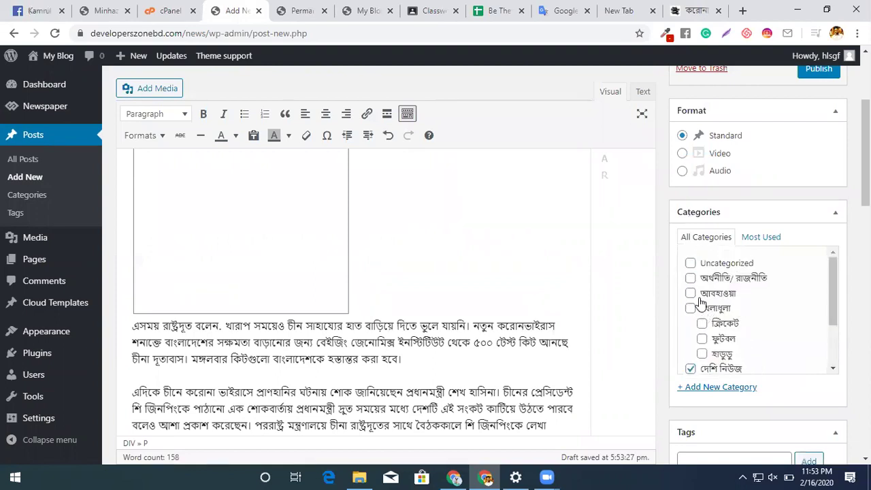
{"action": "left_click", "coordinate": [690, 292]}
{"action": "left_click", "coordinate": [690, 279]}
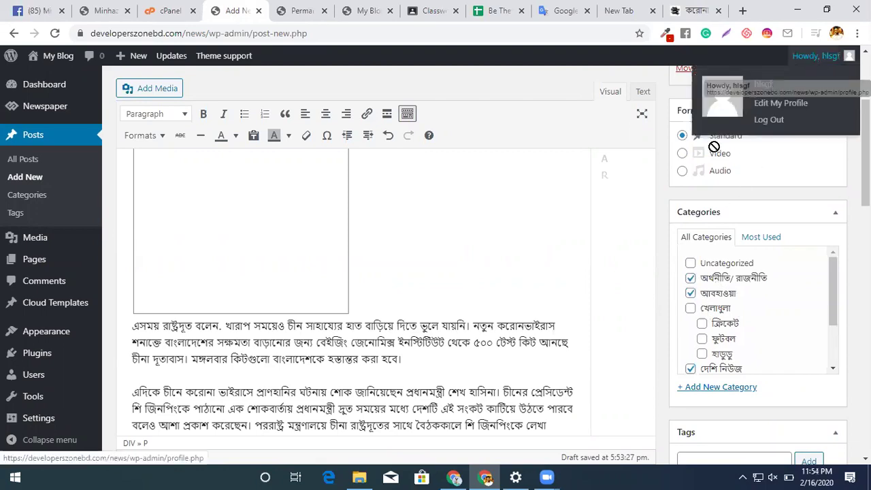
{"action": "scroll", "coordinate": [817, 258], "scroll_direction": "up", "scroll_amount": 3}
- Publish the coronavirus kit news post
{"action": "left_click", "coordinate": [802, 252]}
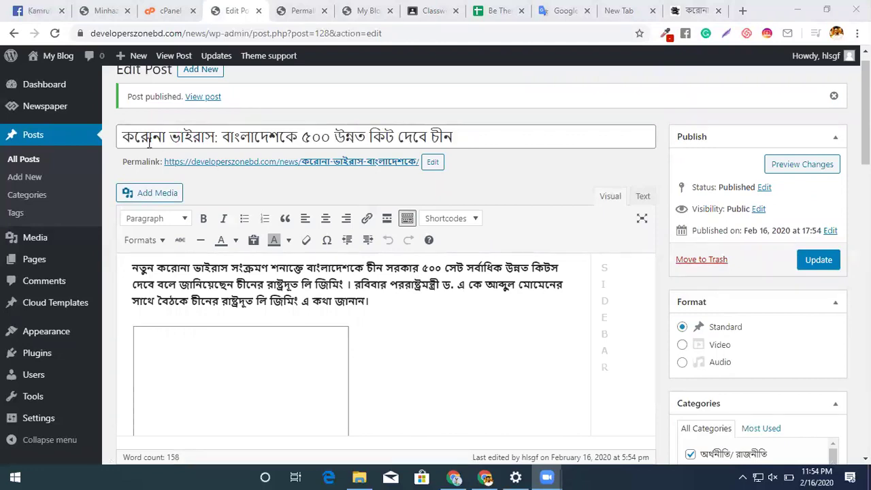
{"action": "scroll", "coordinate": [255, 167], "scroll_direction": "up", "scroll_amount": 1}
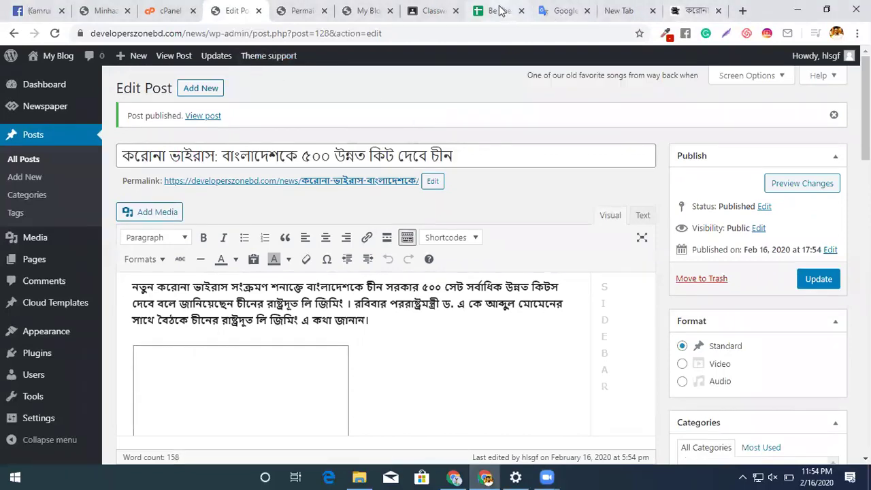
{"action": "left_click", "coordinate": [500, 11]}
- Look over the STEP-A to STEP-D category menu notes in rows 24–30
{"action": "scroll", "coordinate": [243, 377], "scroll_direction": "down", "scroll_amount": 2}
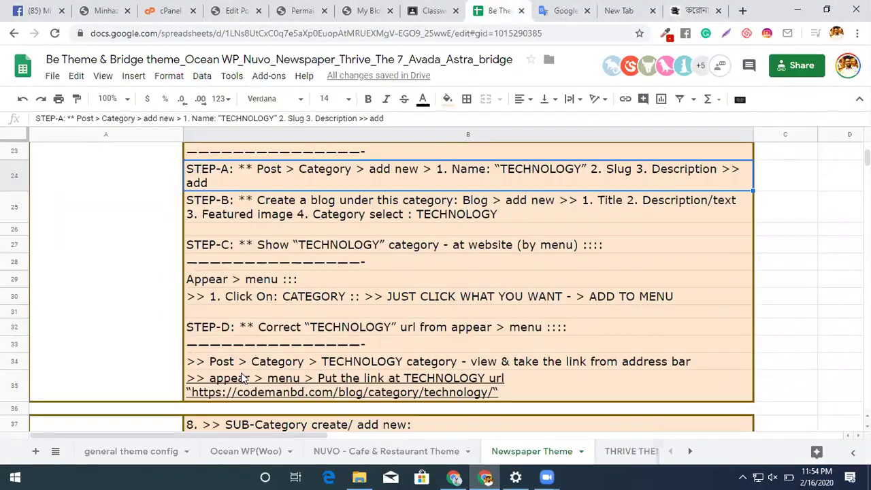
{"action": "left_click", "coordinate": [301, 285]}
{"action": "left_click", "coordinate": [287, 302]}
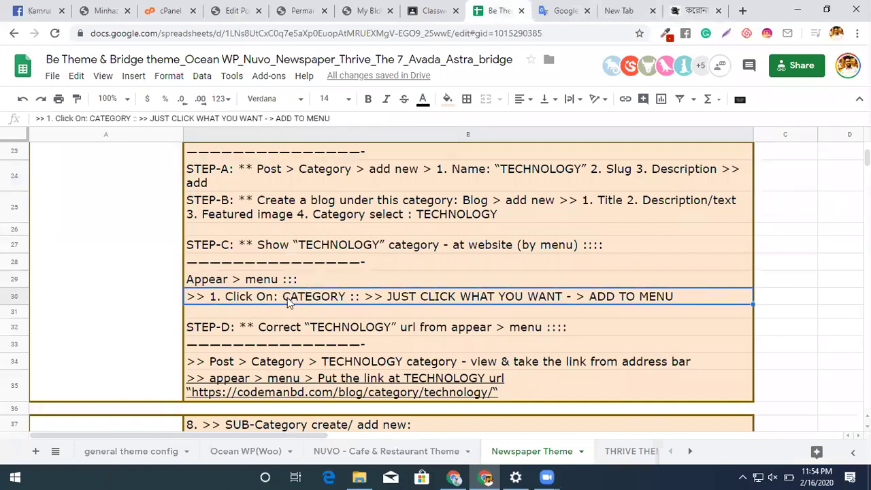
{"action": "double_click", "coordinate": [289, 246]}
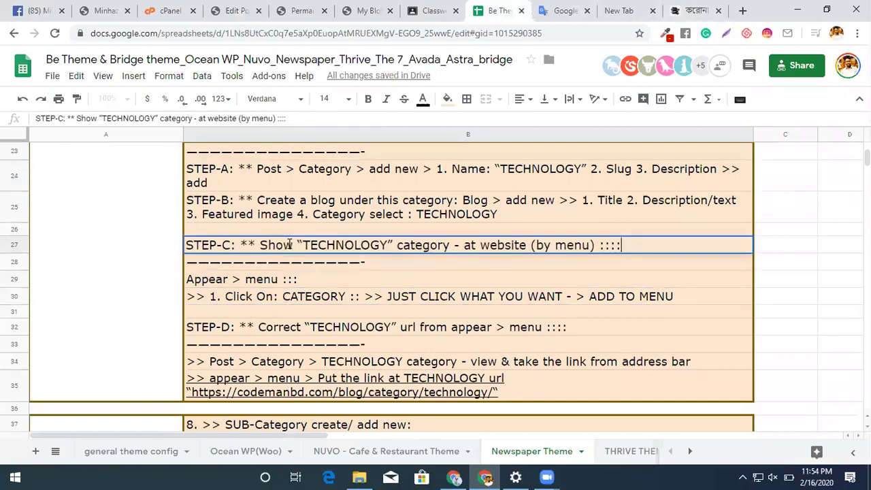
{"action": "left_click", "coordinate": [326, 204]}
{"action": "scroll", "coordinate": [326, 269], "scroll_direction": "up", "scroll_amount": 1}
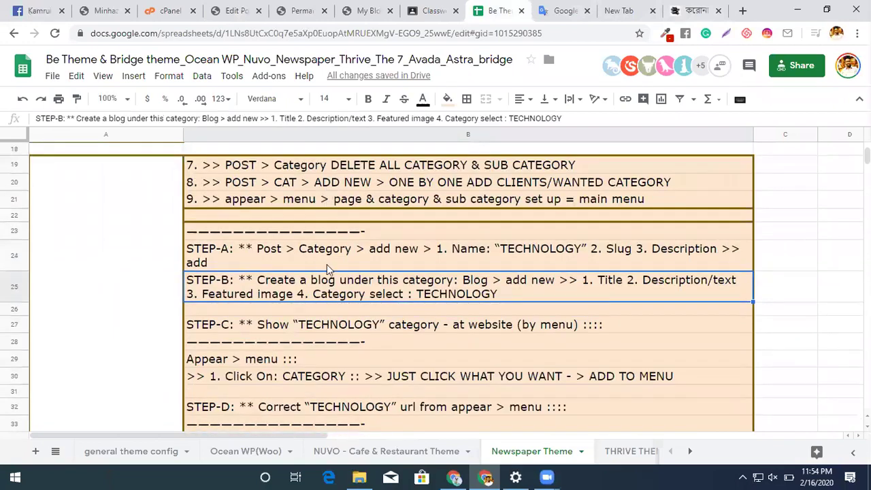
{"action": "left_click", "coordinate": [269, 255]}
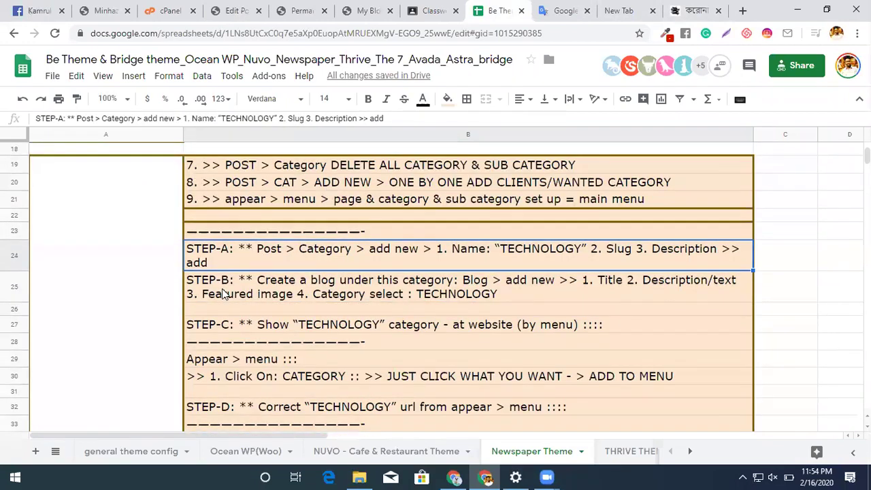
{"action": "key", "text": "shift+Down"}
{"action": "key", "text": "shift+Down"}
{"action": "key", "text": "shift+Down"}
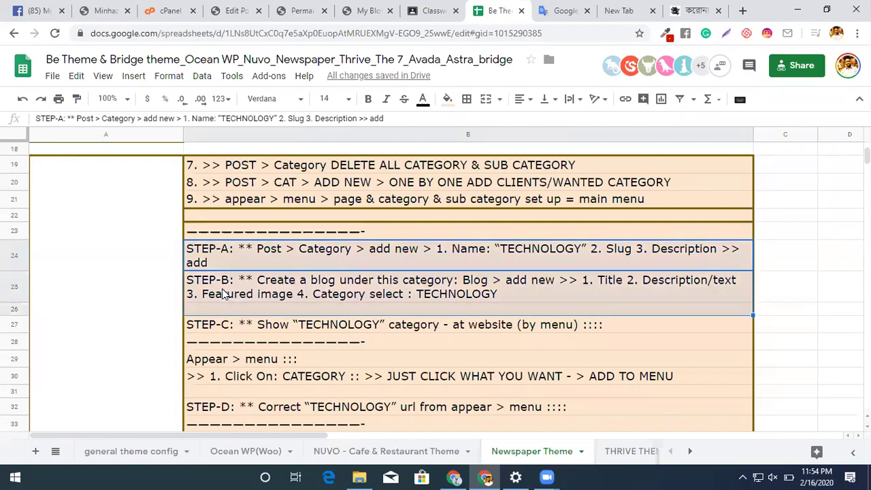
- Review the main menu setup notes from row 21 down, then go back to the Edit Post tab
{"action": "left_click", "coordinate": [349, 205]}
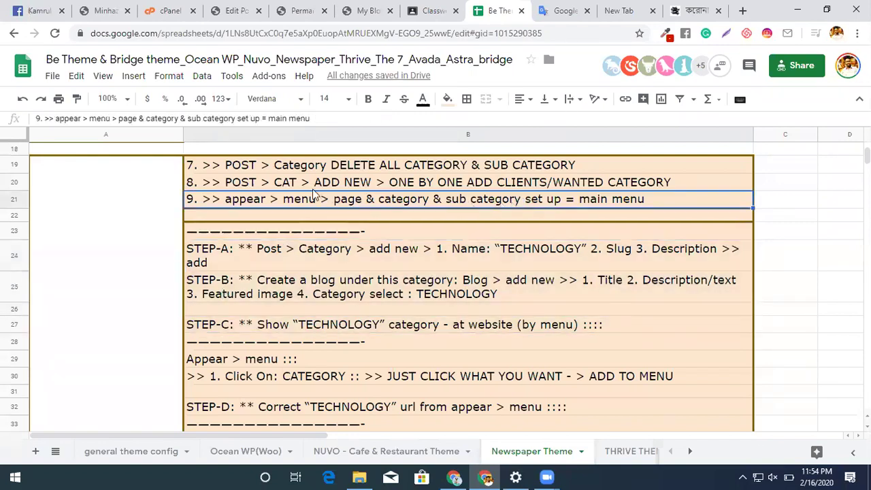
{"action": "left_click", "coordinate": [251, 235]}
{"action": "left_click", "coordinate": [242, 264]}
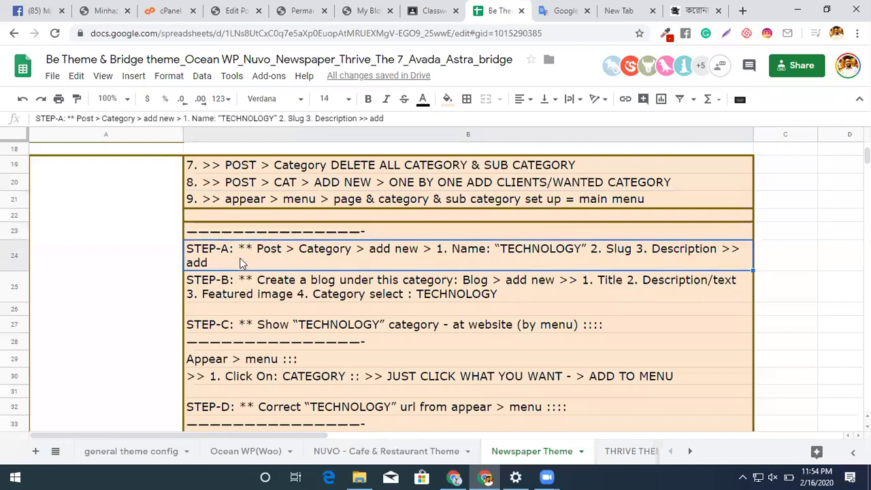
{"action": "key", "text": "shift+Down"}
{"action": "key", "text": "shift+Down"}
{"action": "key", "text": "shift+Down"}
{"action": "key", "text": "shift+Down"}
{"action": "key", "text": "shift+Down"}
{"action": "key", "text": "shift+Down"}
{"action": "key", "text": "shift+Down"}
{"action": "key", "text": "shift+Down"}
{"action": "key", "text": "shift+Down"}
{"action": "key", "text": "shift+Down"}
{"action": "key", "text": "shift+Down"}
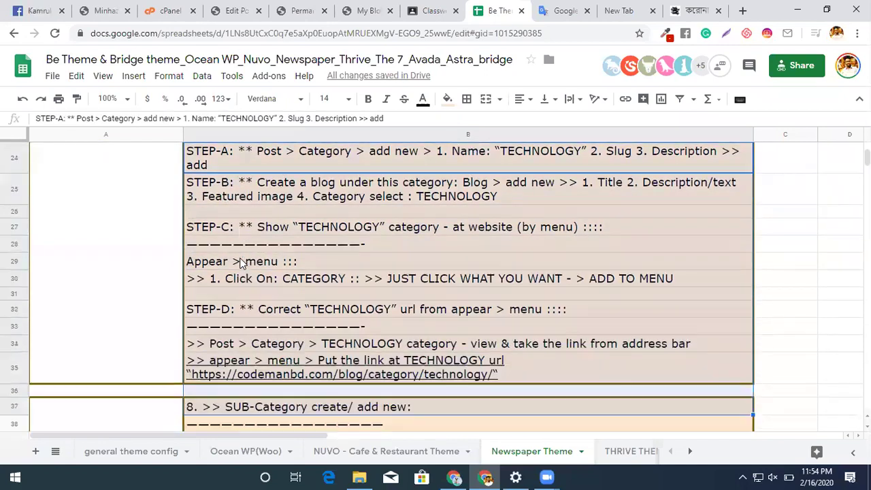
{"action": "left_click", "coordinate": [309, 165]}
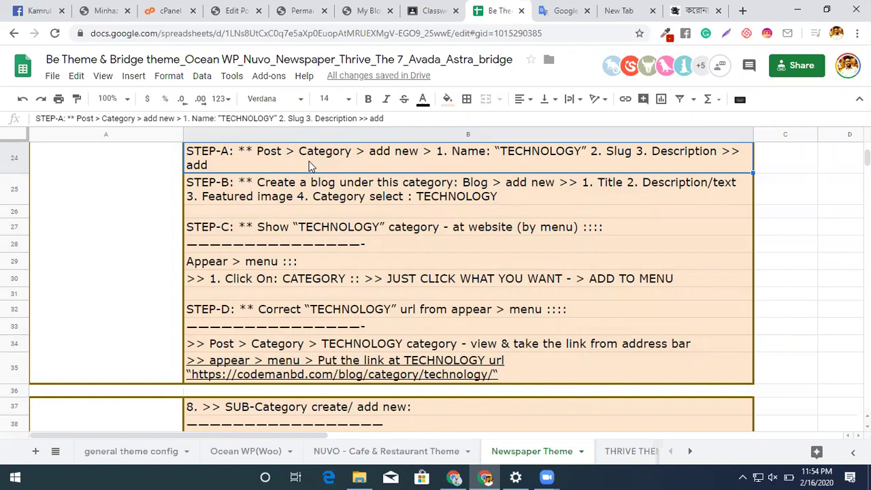
{"action": "left_click", "coordinate": [235, 11]}
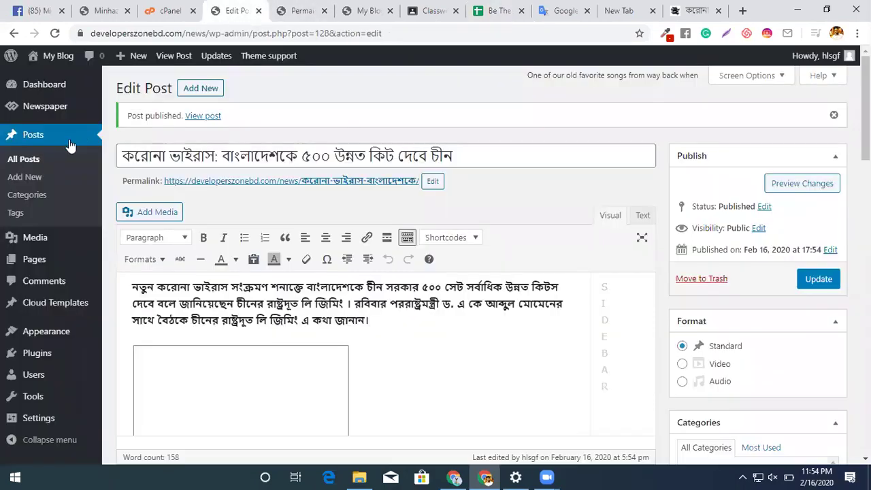
- In All Posts, quick-edit the Boxtrade post to add the আবহাওয়া and দেশি নিউজ categories
{"action": "left_click", "coordinate": [34, 158]}
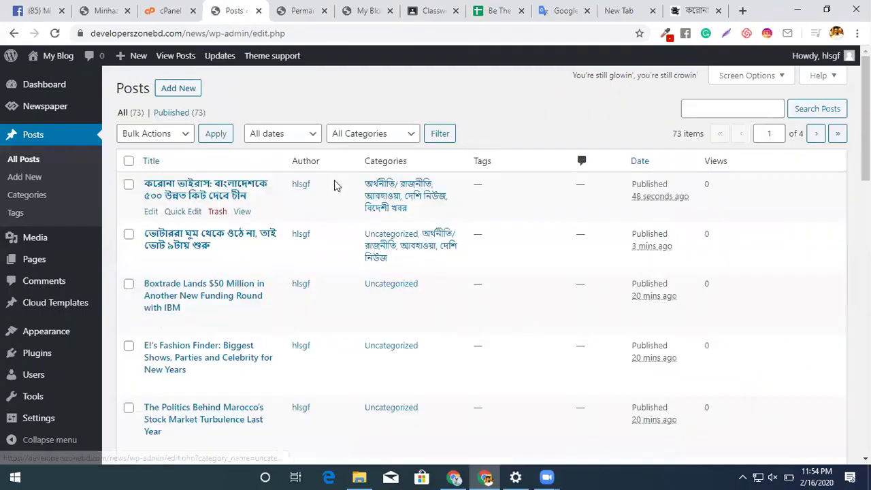
{"action": "left_click", "coordinate": [181, 318]}
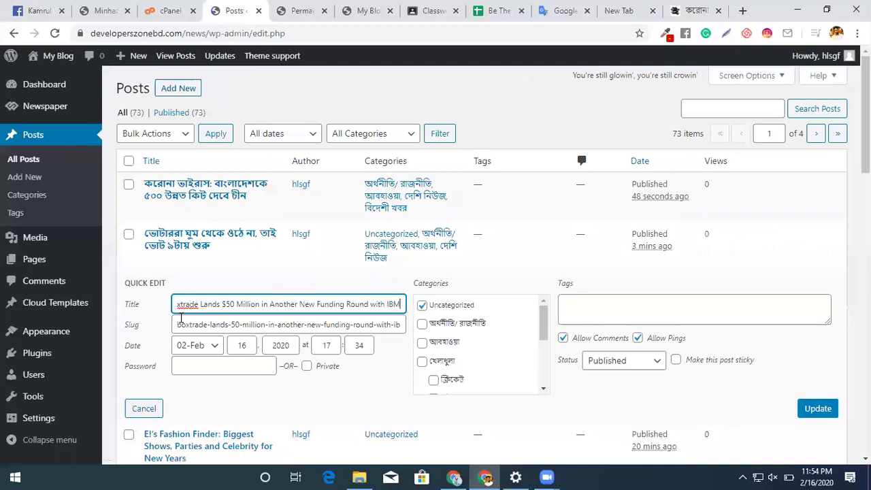
{"action": "left_click_drag", "start_coordinate": [466, 324], "coordinate": [449, 345]}
{"action": "left_click", "coordinate": [449, 346]}
{"action": "scroll", "coordinate": [432, 367], "scroll_direction": "down", "scroll_amount": 5}
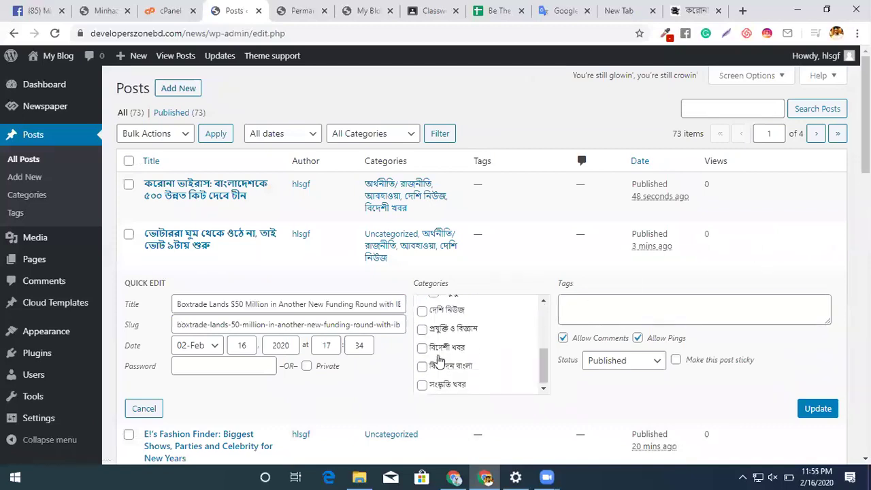
{"action": "left_click", "coordinate": [441, 309]}
{"action": "left_click", "coordinate": [831, 412]}
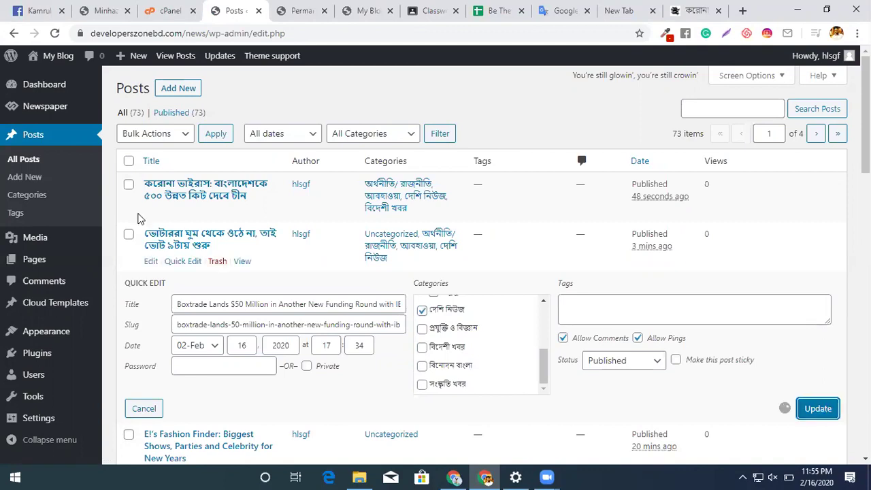
- Tick আবহাওয়া and দেশি নিউজ for the E!'s Fashion Finder post
{"action": "scroll", "coordinate": [408, 360], "scroll_direction": "down", "scroll_amount": 3}
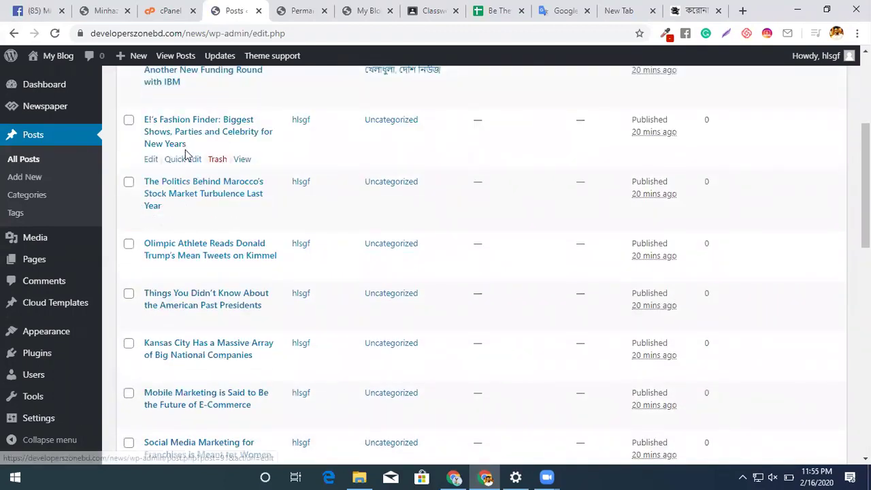
{"action": "left_click", "coordinate": [182, 158]}
{"action": "left_click", "coordinate": [422, 178]}
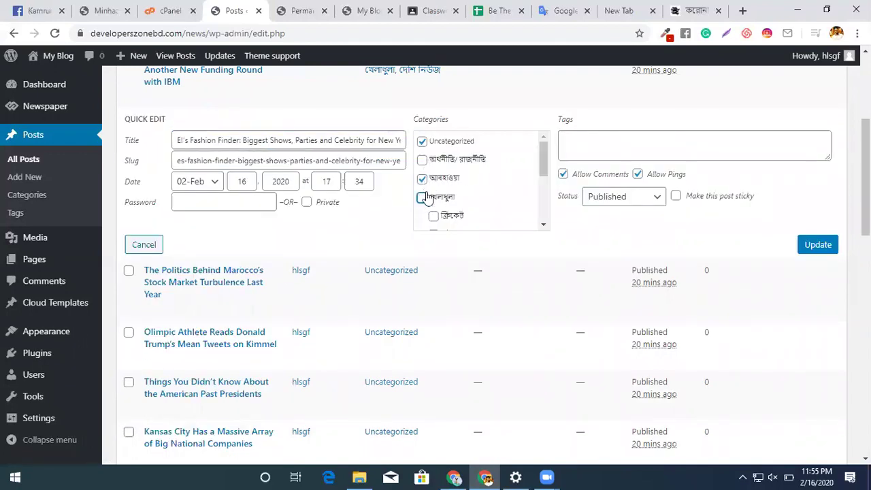
{"action": "scroll", "coordinate": [478, 185], "scroll_direction": "down", "scroll_amount": 2}
{"action": "left_click", "coordinate": [427, 193]}
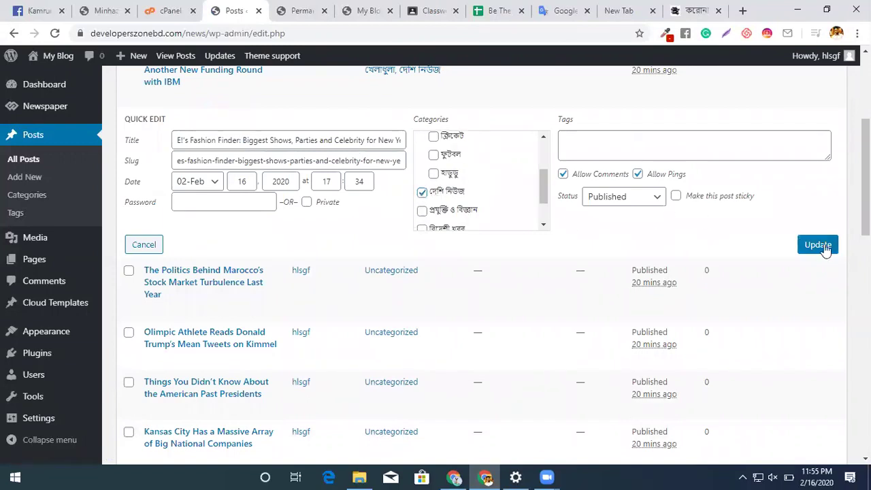
{"action": "scroll", "coordinate": [454, 178], "scroll_direction": "up", "scroll_amount": 3}
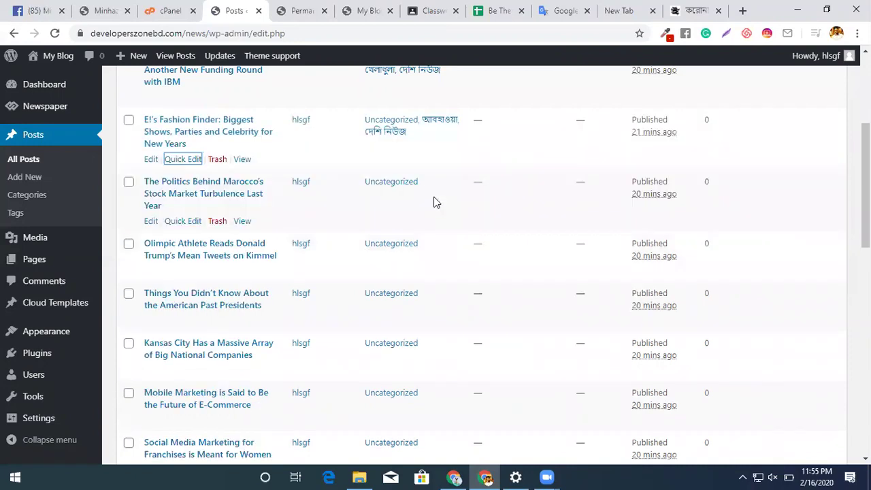
{"action": "scroll", "coordinate": [435, 203], "scroll_direction": "down", "scroll_amount": 3}
{"action": "scroll", "coordinate": [225, 141], "scroll_direction": "up", "scroll_amount": 1}
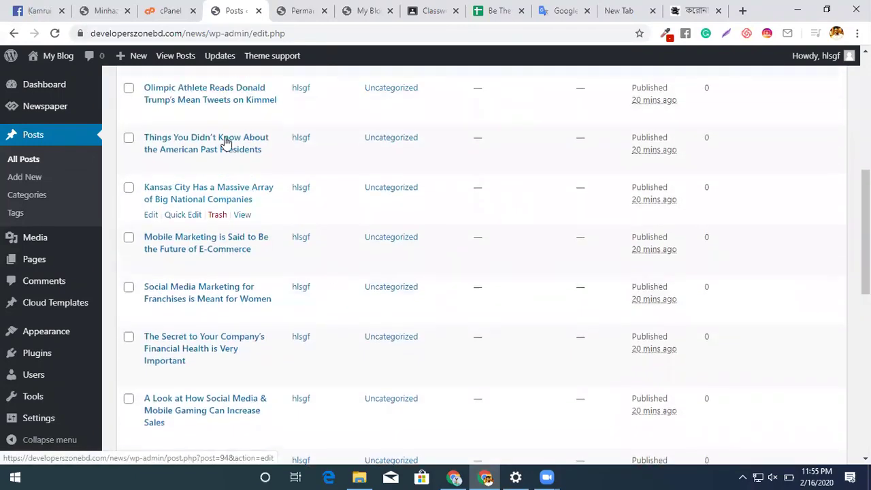
{"action": "scroll", "coordinate": [226, 141], "scroll_direction": "up", "scroll_amount": 1}
- Add আবহাওয়া and দেশি নিউজ to the American presidents post and update it
{"action": "left_click", "coordinate": [197, 228]}
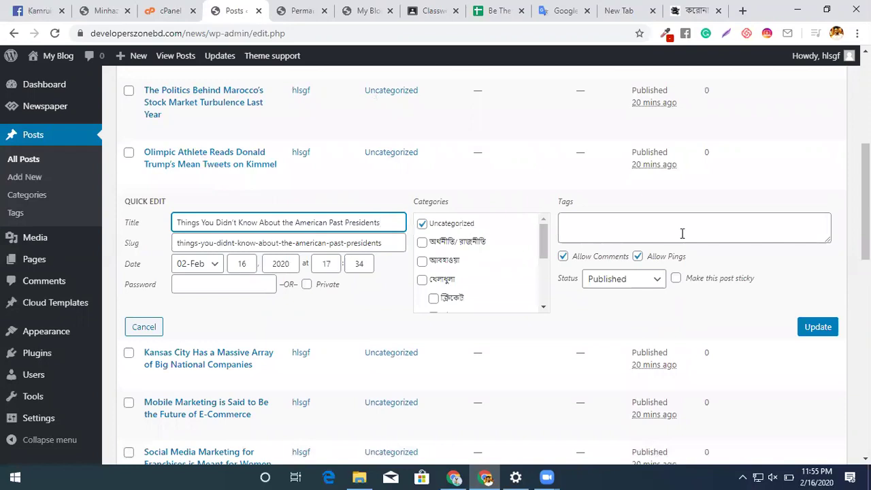
{"action": "left_click", "coordinate": [443, 260]}
{"action": "scroll", "coordinate": [433, 292], "scroll_direction": "down", "scroll_amount": 5}
{"action": "left_click", "coordinate": [440, 229]}
{"action": "left_click", "coordinate": [819, 330]}
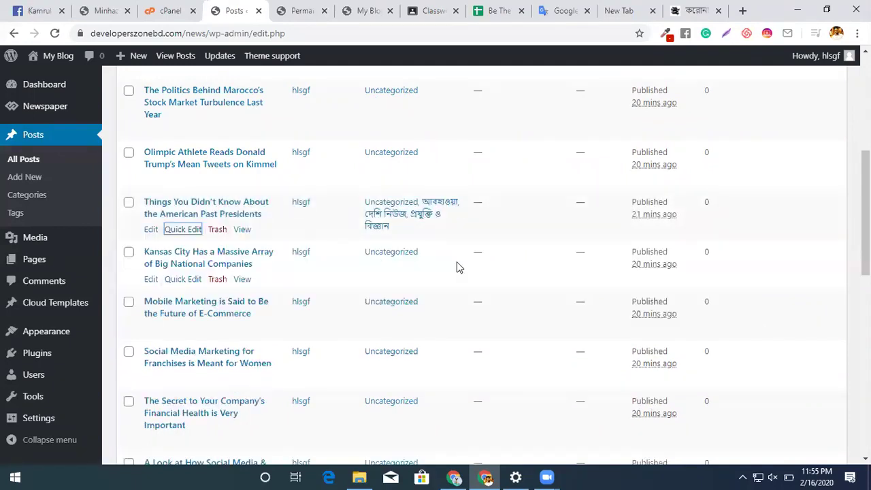
- Check the site's front page, then return to the setup notes spreadsheet
{"action": "scroll", "coordinate": [408, 238], "scroll_direction": "up", "scroll_amount": 5}
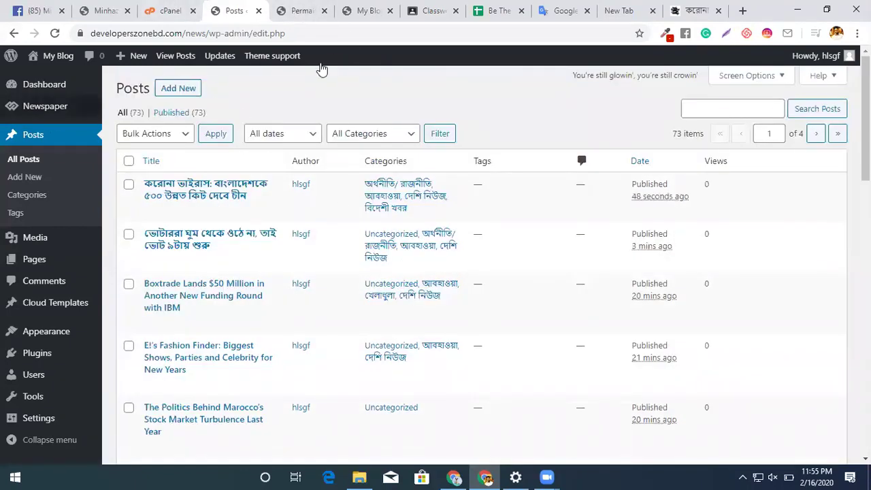
{"action": "left_click", "coordinate": [367, 10]}
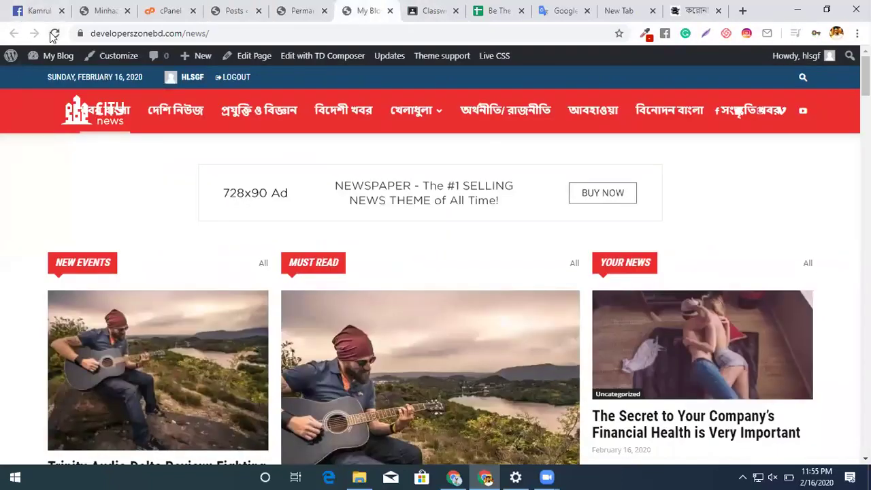
{"action": "left_click", "coordinate": [502, 10]}
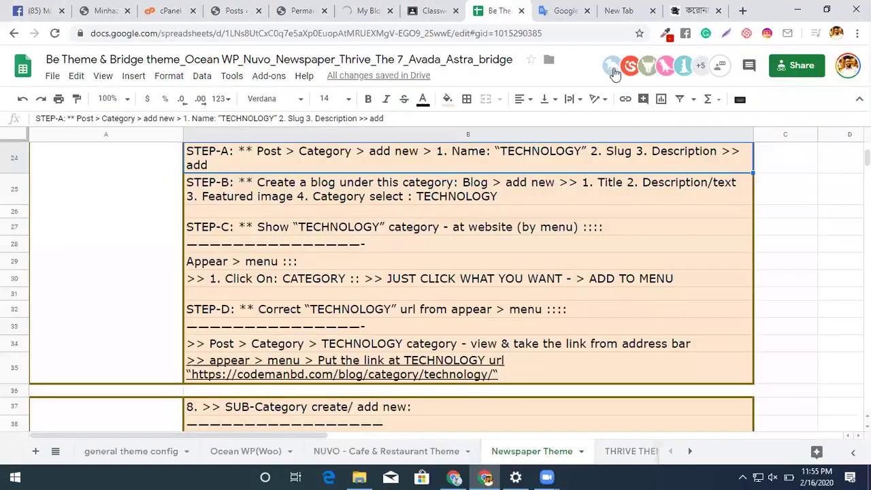
- Scroll through the notes sheet from the STEP-C note down to the header and ads notes
{"action": "left_click", "coordinate": [438, 217]}
{"action": "left_click", "coordinate": [347, 325]}
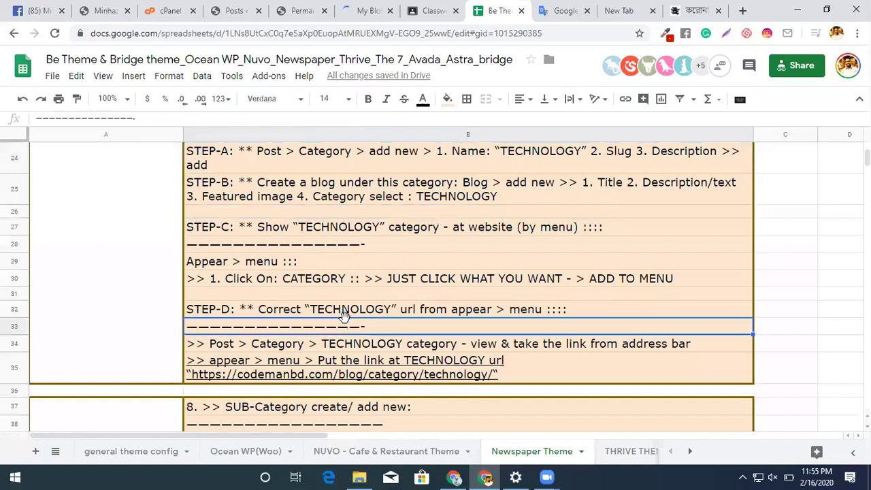
{"action": "scroll", "coordinate": [347, 325], "scroll_direction": "down", "scroll_amount": 3}
{"action": "left_click", "coordinate": [303, 241]}
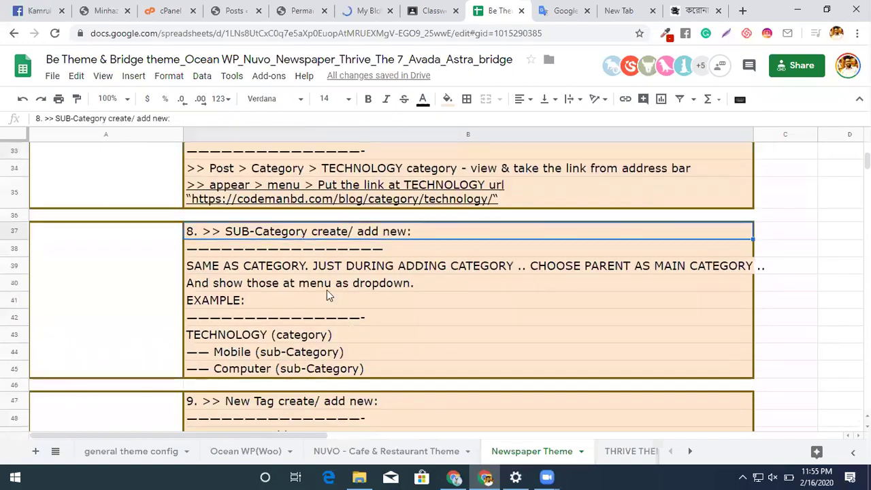
{"action": "scroll", "coordinate": [327, 292], "scroll_direction": "down", "scroll_amount": 2}
{"action": "left_click", "coordinate": [296, 273]}
{"action": "scroll", "coordinate": [239, 342], "scroll_direction": "down", "scroll_amount": 3}
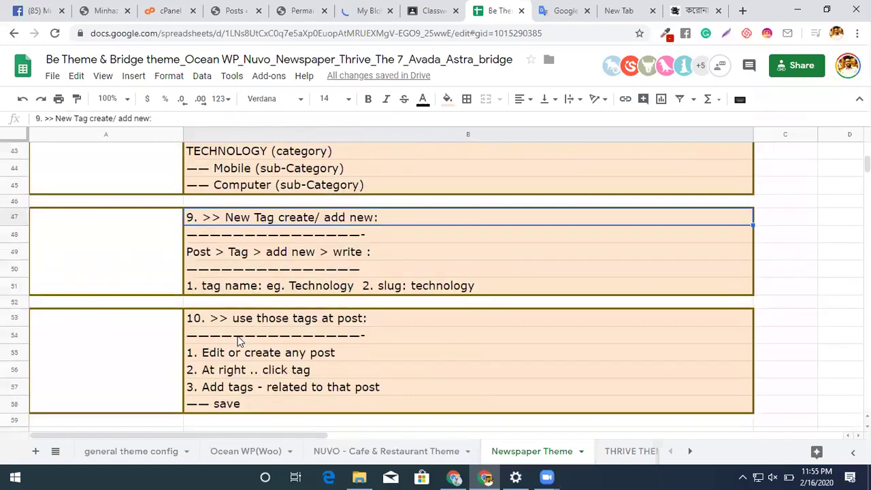
{"action": "scroll", "coordinate": [362, 254], "scroll_direction": "down", "scroll_amount": 3}
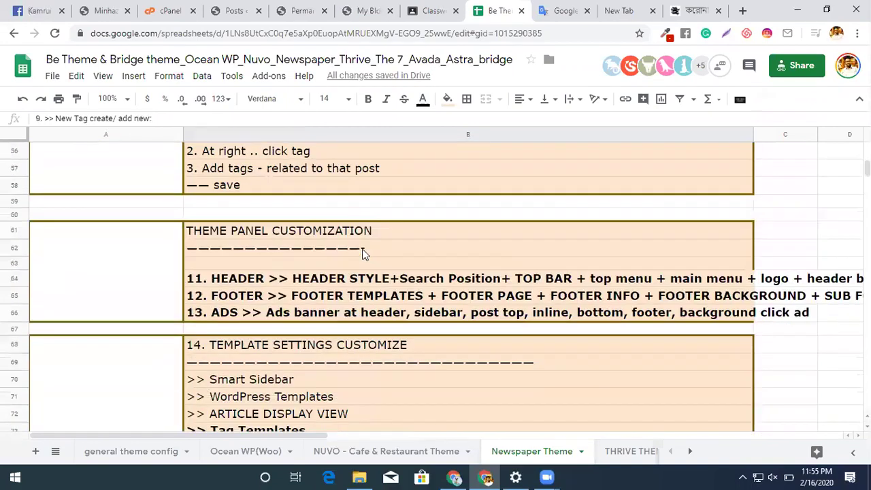
{"action": "left_click", "coordinate": [265, 299]}
{"action": "left_click", "coordinate": [259, 279]}
- Extend the B61 heading to read THEME PANEL CUSTOMIZATION(WP DASHBOARD > NEWSPAPER > THEME PANEL)
{"action": "left_click", "coordinate": [288, 235]}
{"action": "double_click", "coordinate": [352, 228]}
{"action": "left_click", "coordinate": [418, 216]}
{"action": "left_click", "coordinate": [397, 229]}
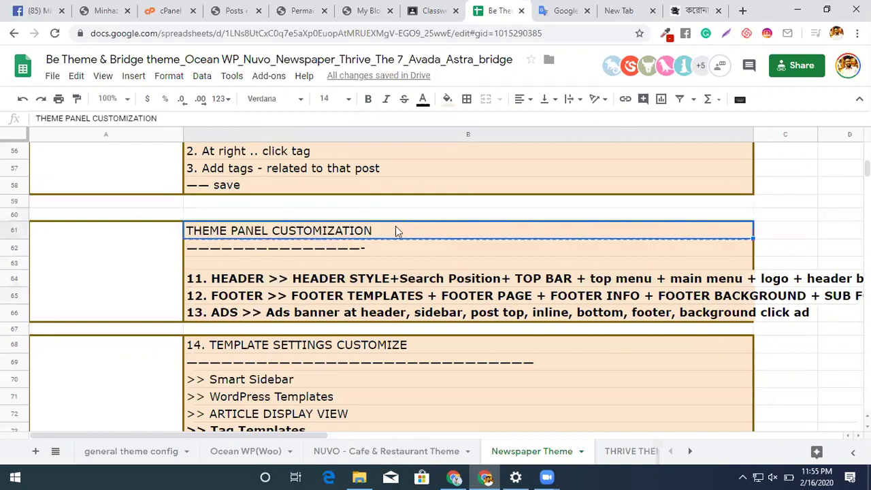
{"action": "double_click", "coordinate": [383, 230]}
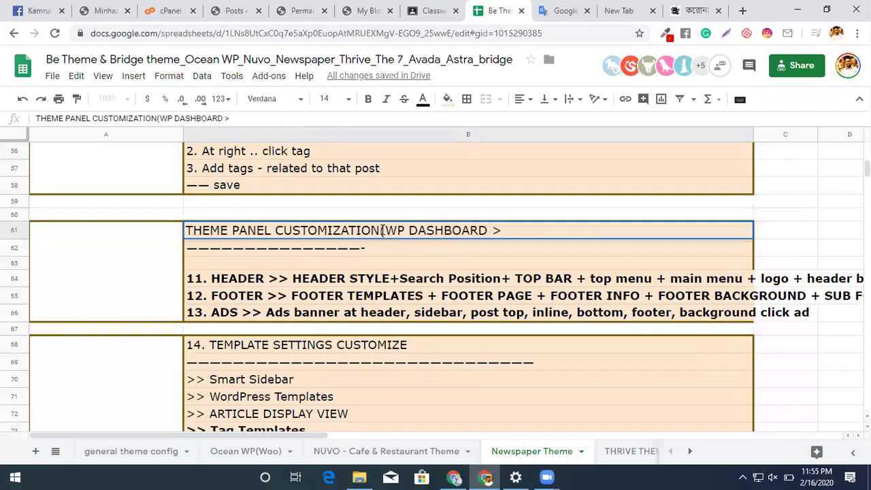
{"action": "type", "text": "NEWSPAPER > THEME PANEL"}
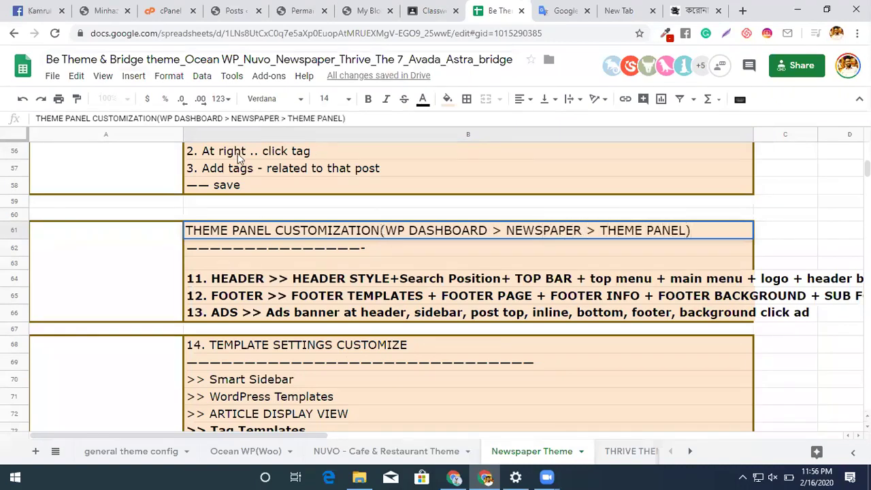
{"action": "left_click", "coordinate": [96, 9]}
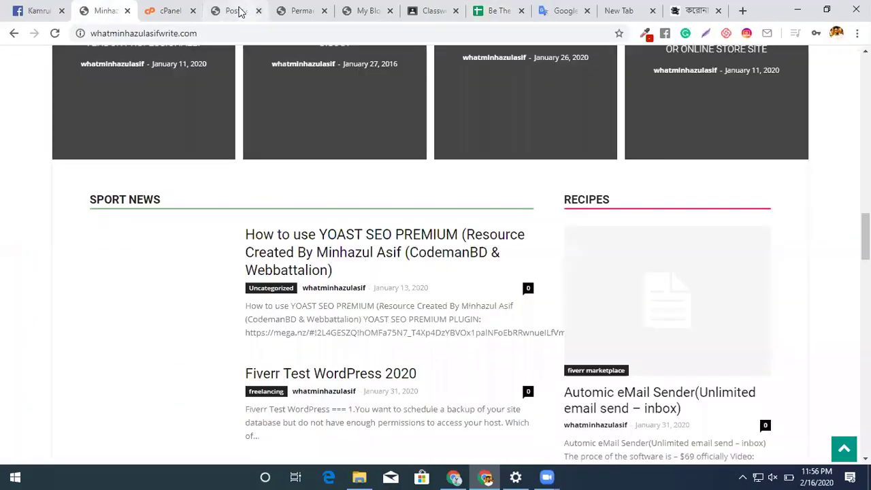
{"action": "left_click", "coordinate": [238, 12]}
- Open the Newspaper Theme panel from the admin sidebar
{"action": "mouse_move", "coordinate": [58, 109]}
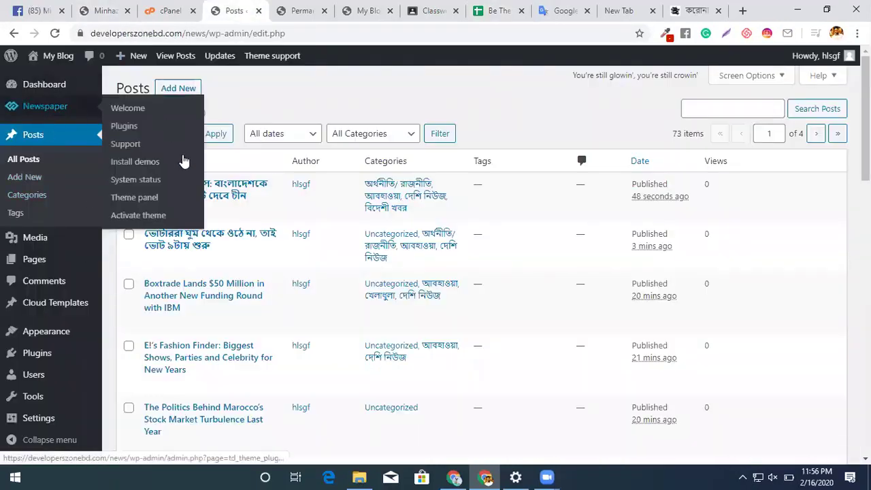
{"action": "left_click", "coordinate": [162, 206]}
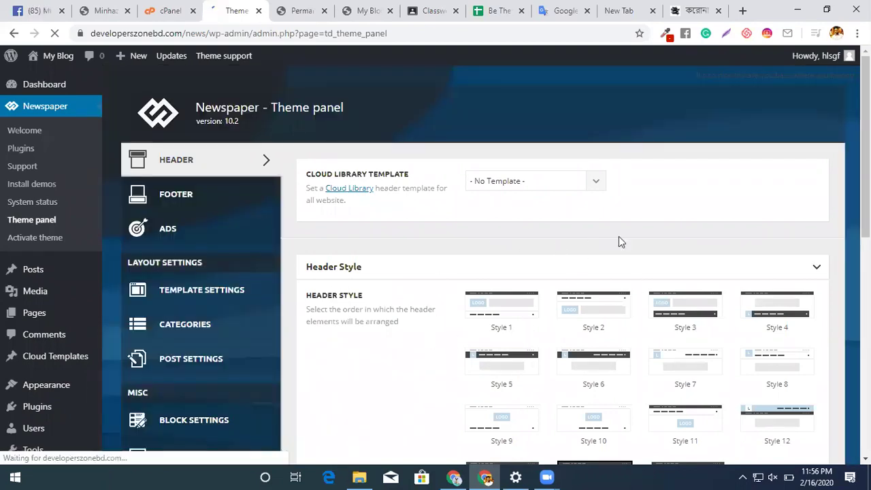
{"action": "scroll", "coordinate": [618, 236], "scroll_direction": "down", "scroll_amount": 2}
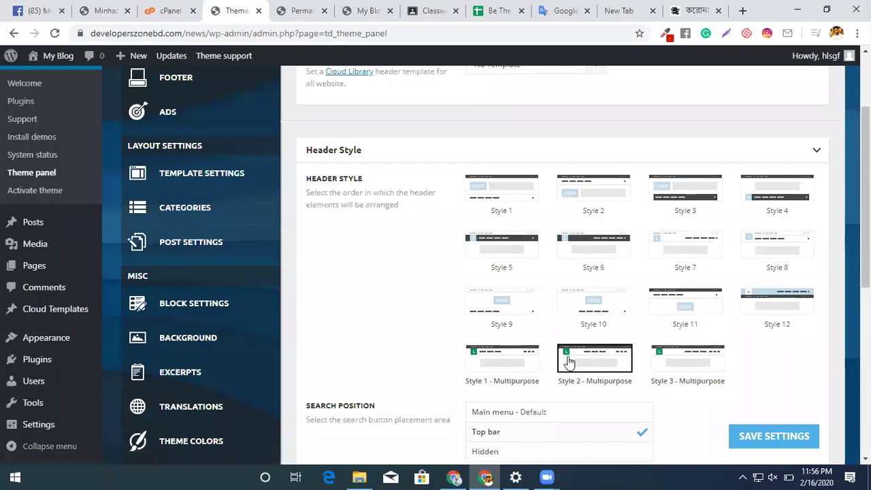
- Compare the theme panel with the live front page, close the Permalinks tab, and reach Top Bar
{"action": "left_click", "coordinate": [374, 12]}
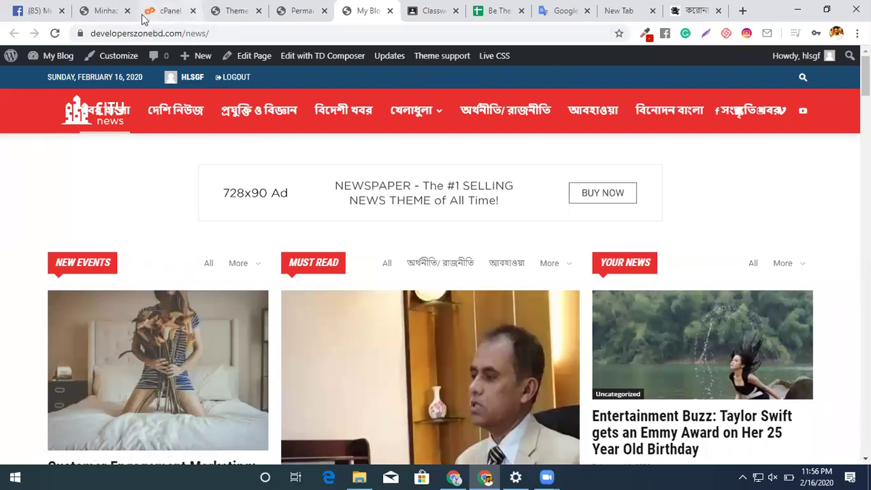
{"action": "left_click", "coordinate": [324, 12]}
{"action": "left_click", "coordinate": [234, 11]}
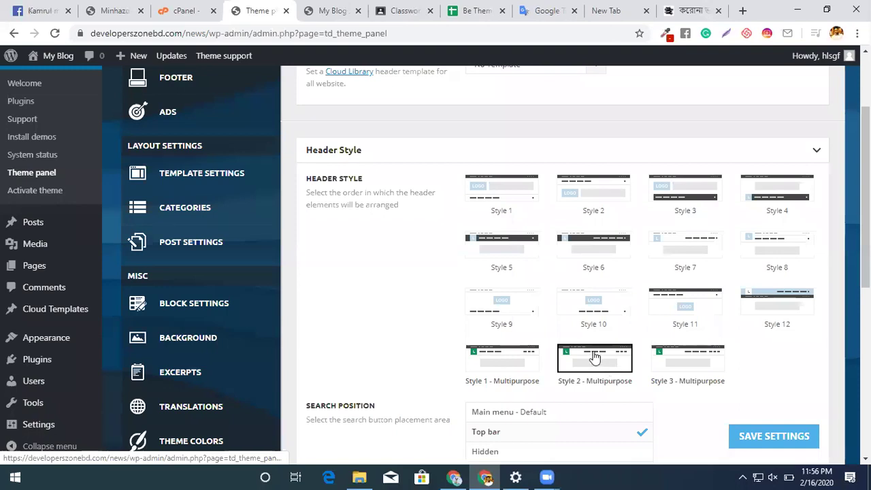
{"action": "left_click", "coordinate": [325, 7]}
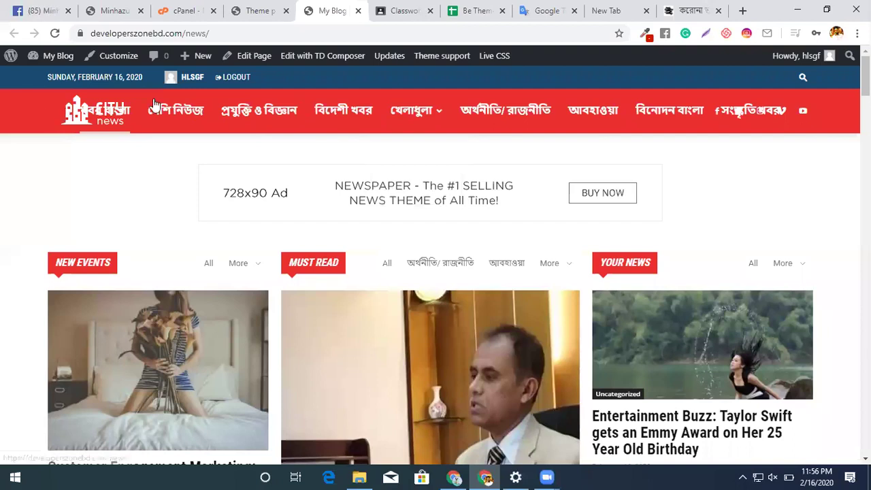
{"action": "left_click", "coordinate": [256, 5]}
{"action": "scroll", "coordinate": [507, 253], "scroll_direction": "down", "scroll_amount": 3}
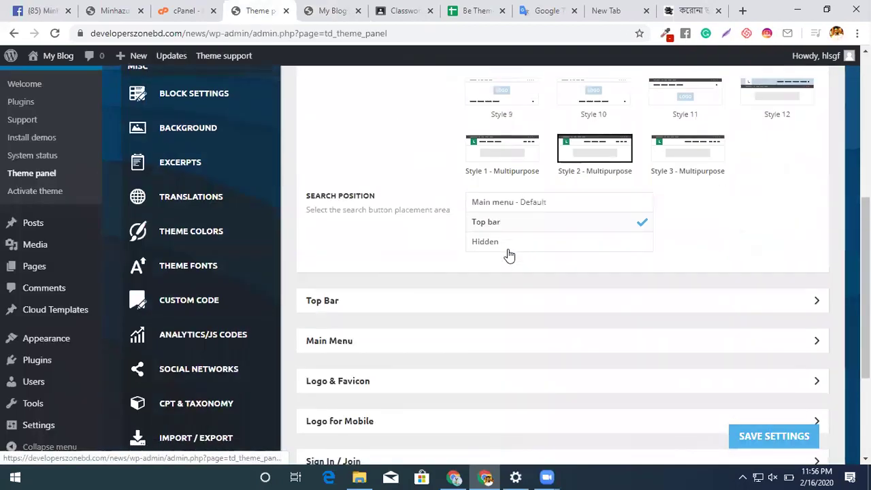
{"action": "left_click", "coordinate": [344, 8]}
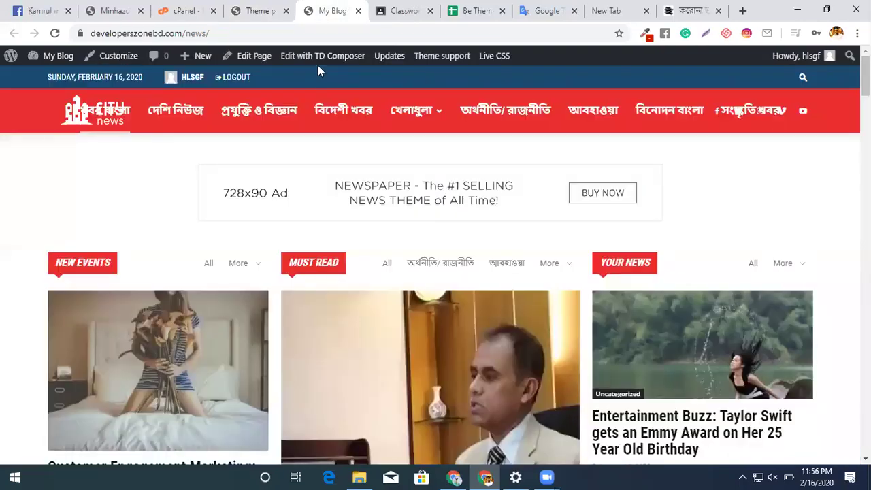
{"action": "left_click", "coordinate": [260, 16]}
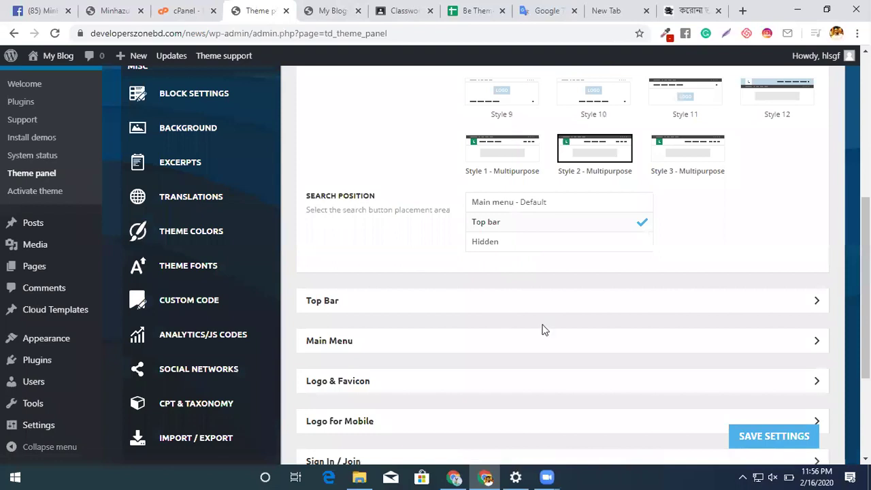
{"action": "scroll", "coordinate": [540, 279], "scroll_direction": "down", "scroll_amount": 1}
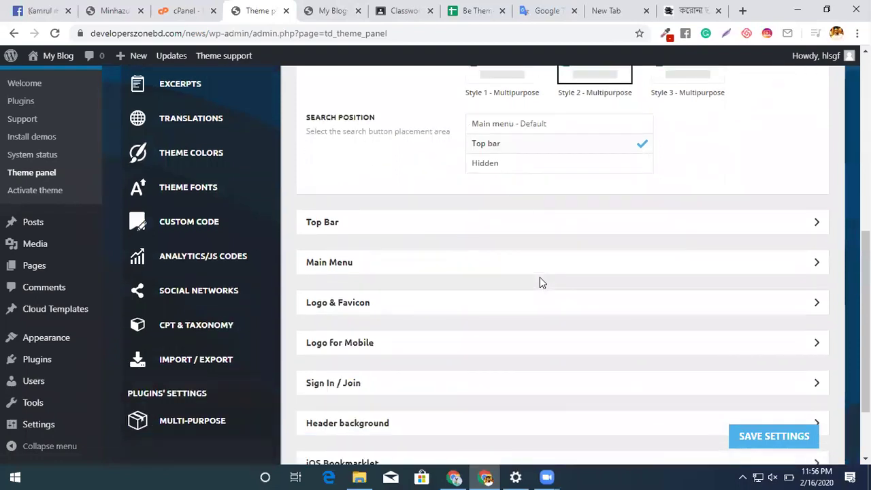
- Enable Show Social Icons under Top Bar and save the theme panel settings
{"action": "left_click", "coordinate": [472, 223]}
{"action": "scroll", "coordinate": [523, 321], "scroll_direction": "down", "scroll_amount": 2}
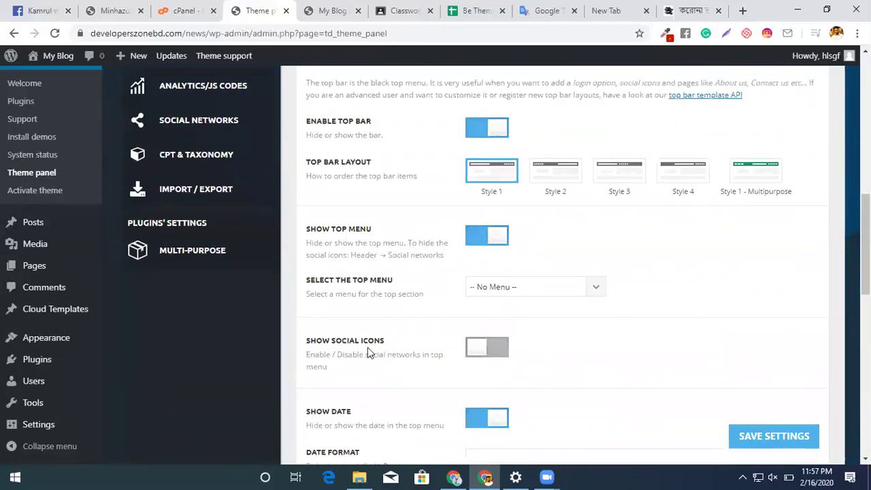
{"action": "left_click", "coordinate": [483, 352]}
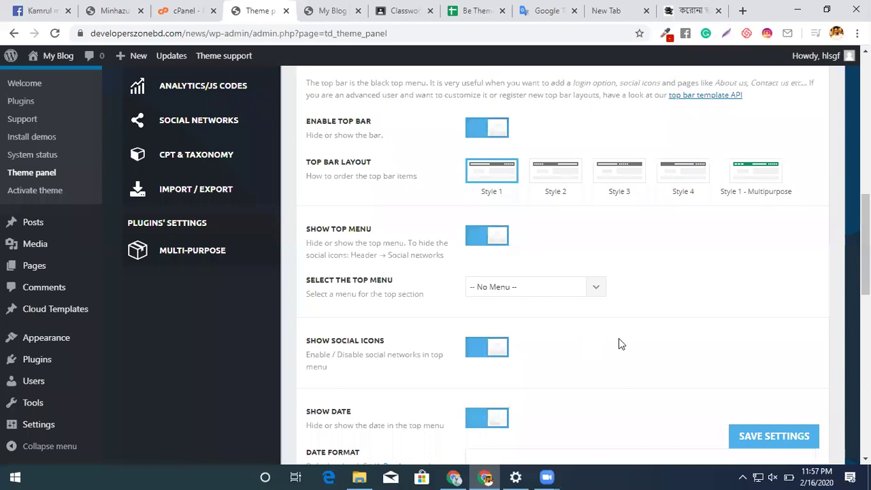
{"action": "scroll", "coordinate": [619, 343], "scroll_direction": "down", "scroll_amount": 1}
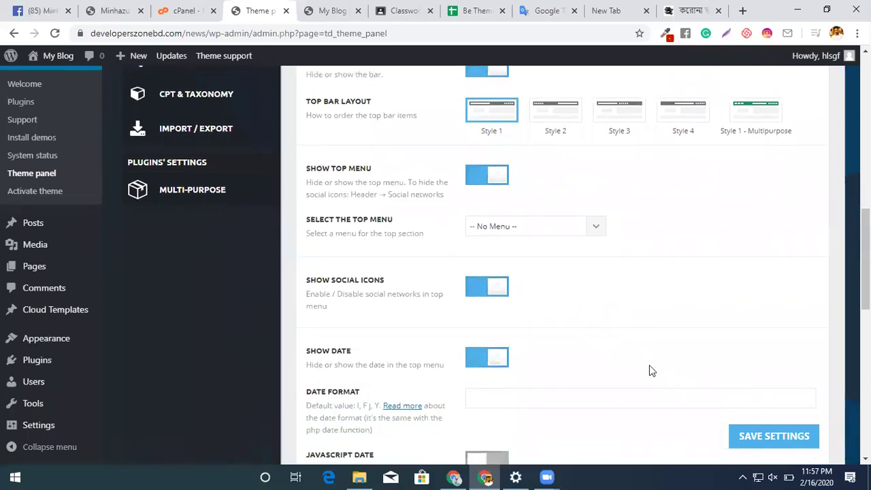
{"action": "left_click", "coordinate": [776, 442]}
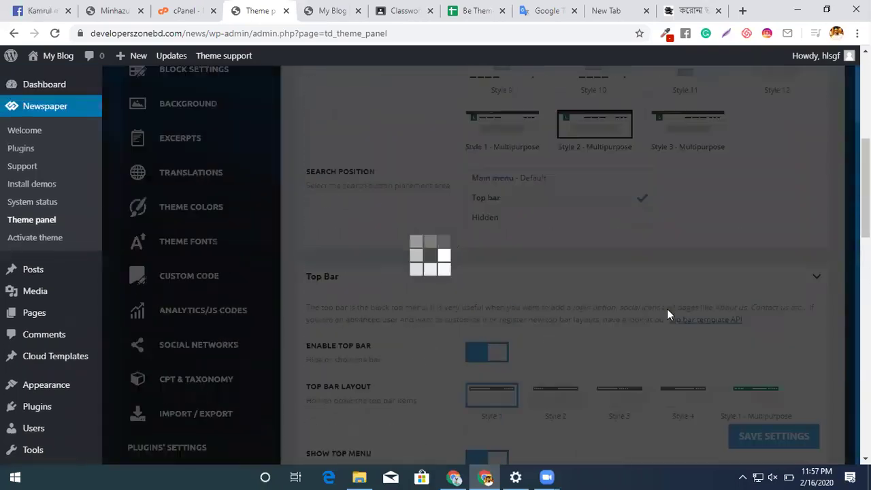
{"action": "scroll", "coordinate": [493, 352], "scroll_direction": "down", "scroll_amount": 4}
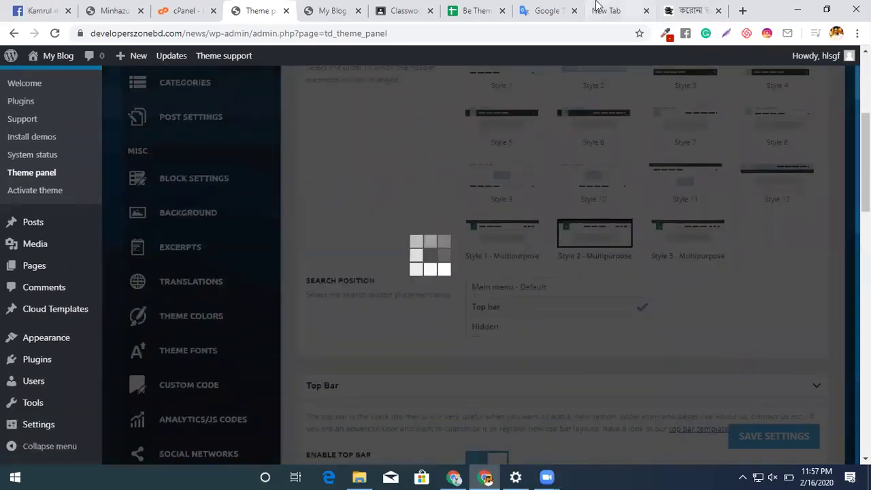
{"action": "left_click", "coordinate": [386, 7]}
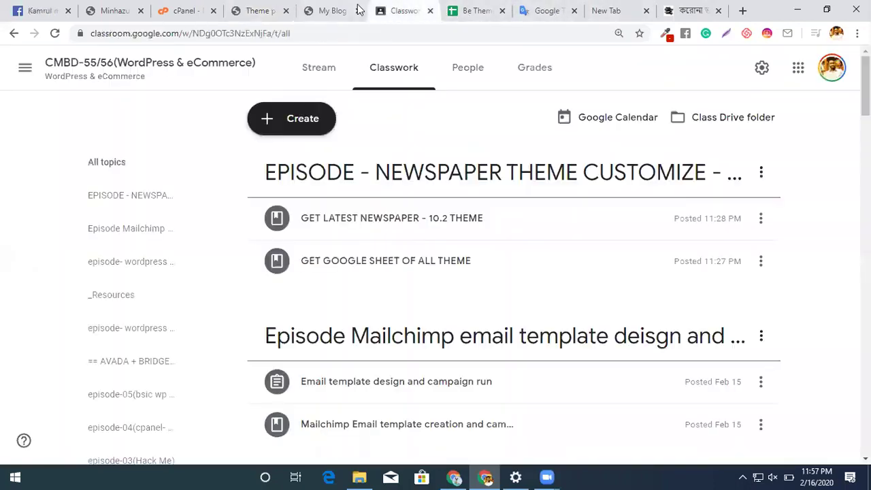
{"action": "left_click", "coordinate": [332, 11]}
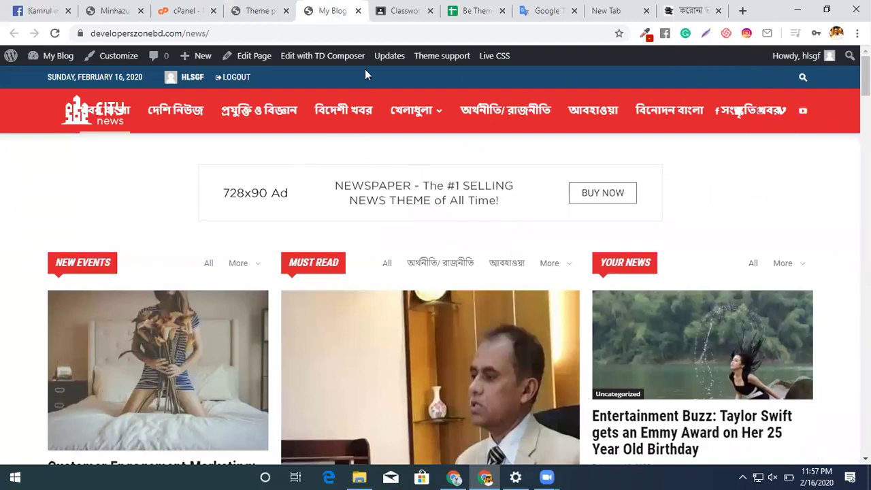
{"action": "left_click", "coordinate": [55, 33]}
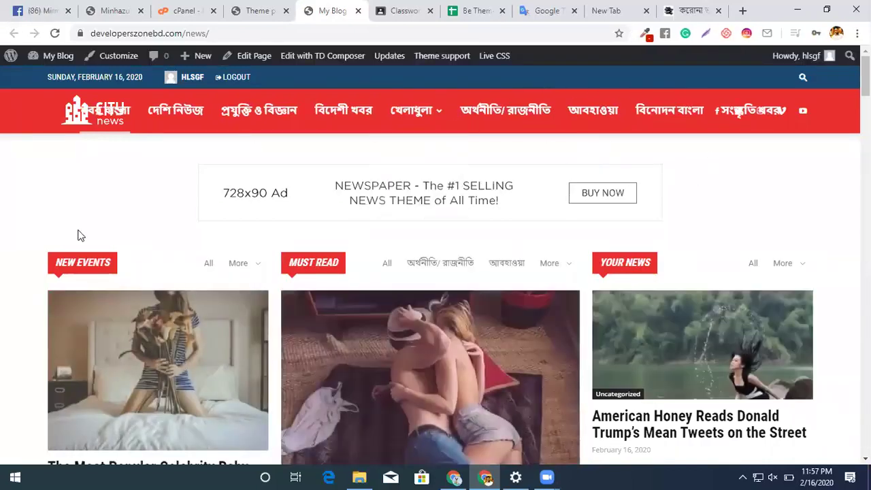
{"action": "left_click", "coordinate": [57, 55]}
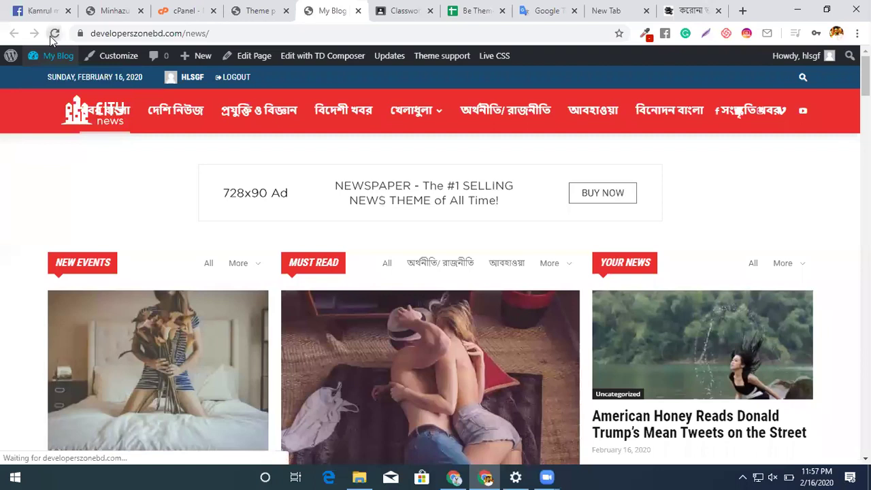
{"action": "left_click", "coordinate": [238, 11]}
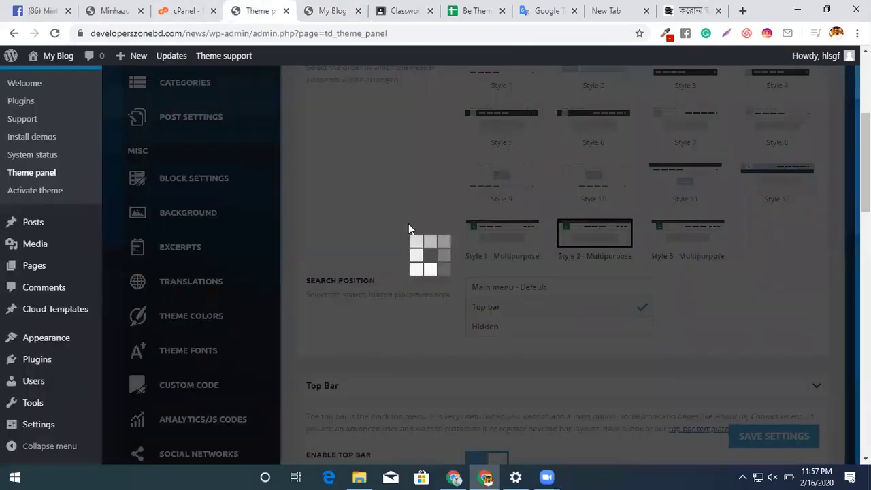
- Reload the Theme panel and scroll to the header sections, Top Bar through iOS Bookmarklet
{"action": "scroll", "coordinate": [417, 332], "scroll_direction": "down", "scroll_amount": 4}
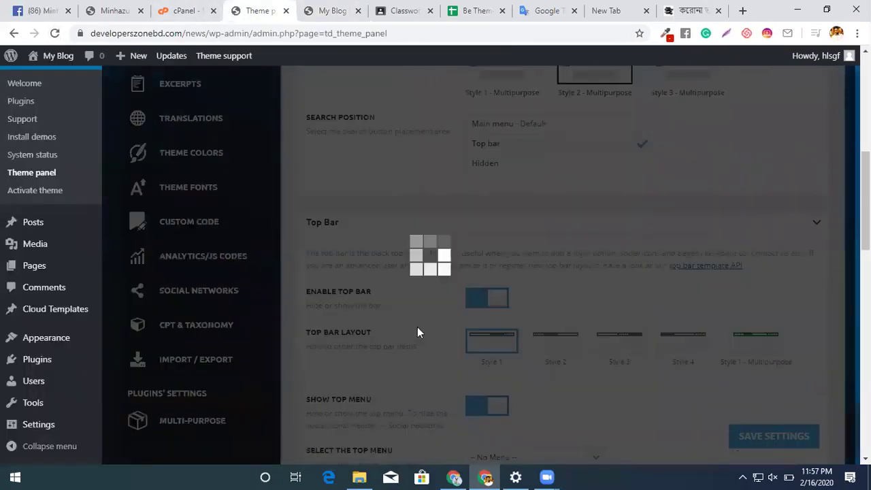
{"action": "scroll", "coordinate": [596, 400], "scroll_direction": "down", "scroll_amount": 4}
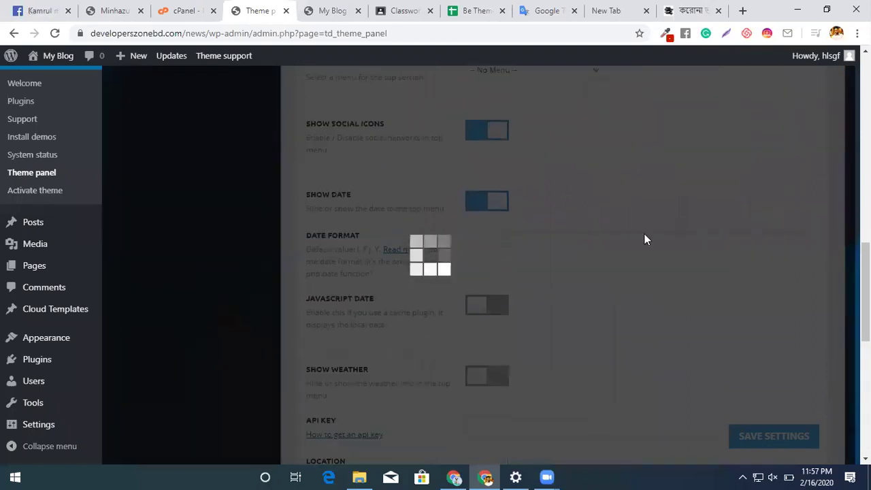
{"action": "scroll", "coordinate": [644, 233], "scroll_direction": "up", "scroll_amount": 3}
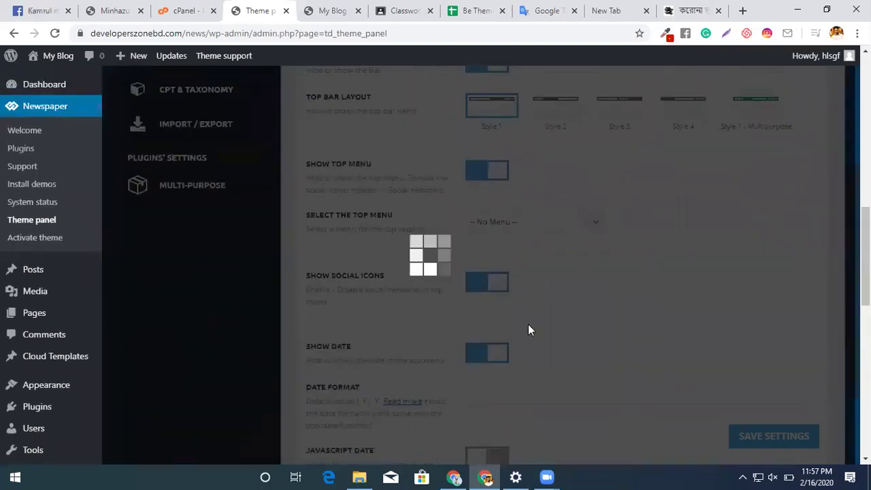
{"action": "scroll", "coordinate": [572, 400], "scroll_direction": "down", "scroll_amount": 2}
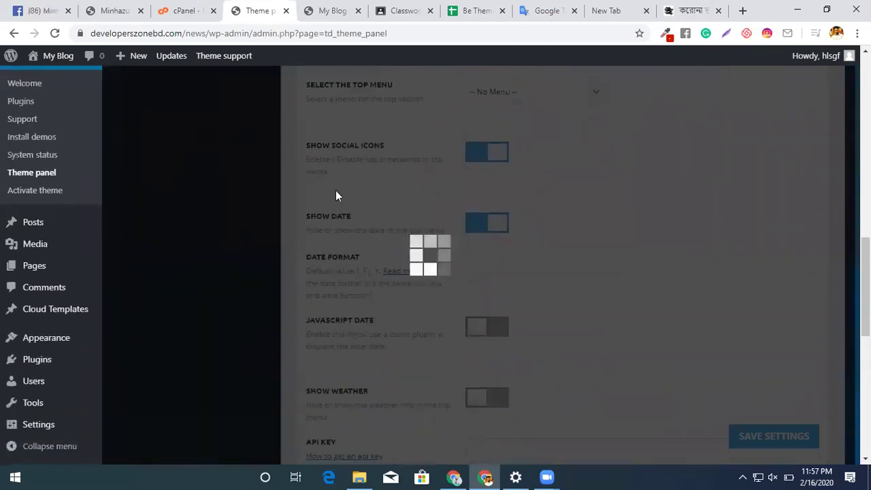
{"action": "left_click", "coordinate": [55, 34]}
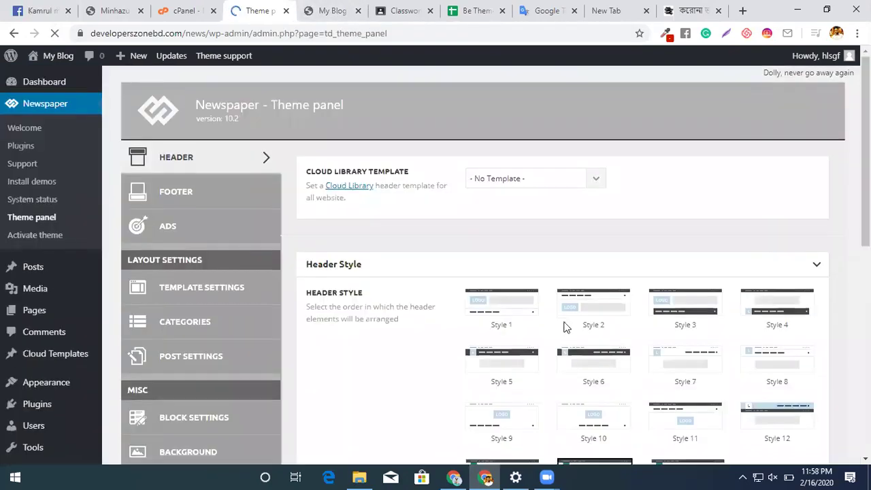
{"action": "scroll", "coordinate": [429, 380], "scroll_direction": "down", "scroll_amount": 1}
{"action": "scroll", "coordinate": [428, 380], "scroll_direction": "down", "scroll_amount": 10}
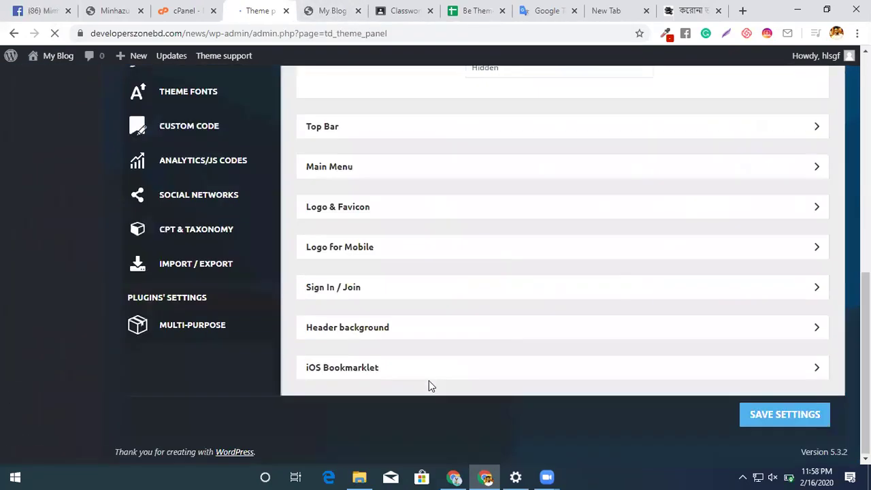
- Save the Ittefaq masthead logo from the news article as E.png
{"action": "left_click", "coordinate": [388, 213]}
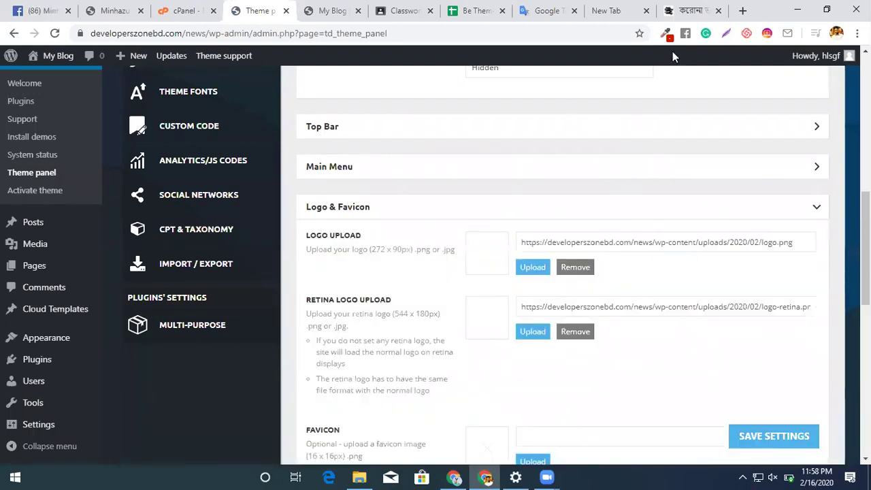
{"action": "left_click", "coordinate": [704, 11]}
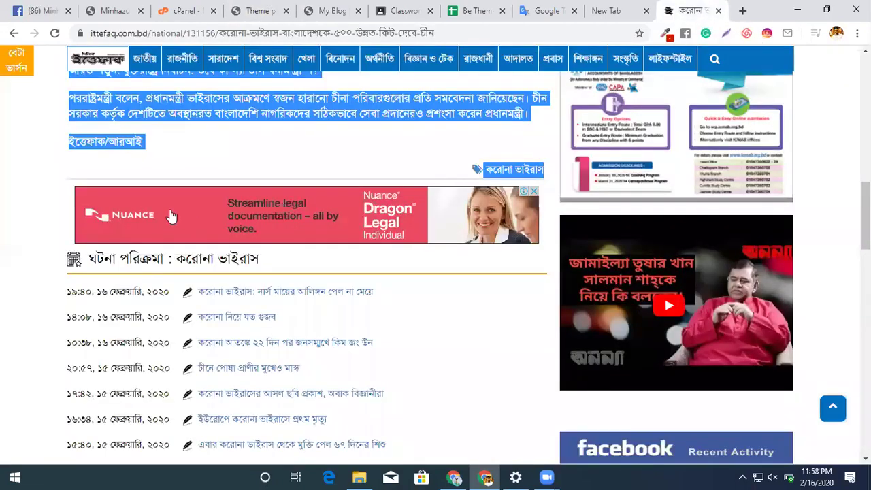
{"action": "scroll", "coordinate": [171, 215], "scroll_direction": "up", "scroll_amount": 15}
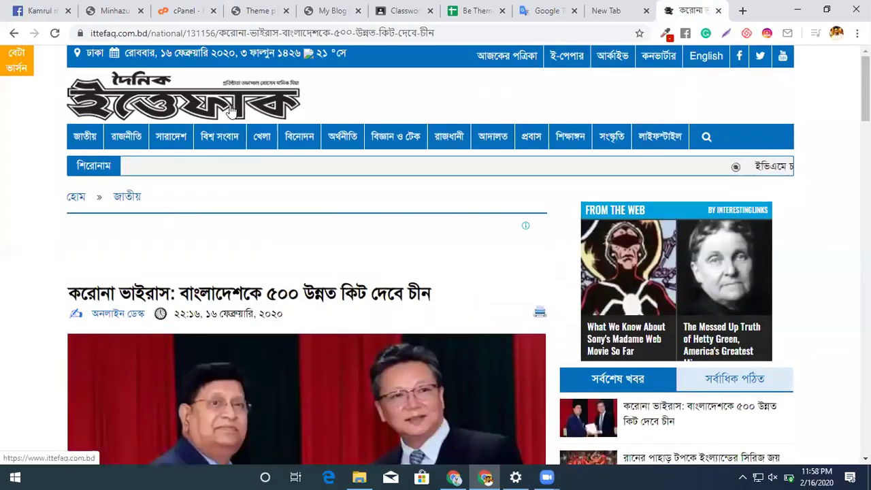
{"action": "right_click", "coordinate": [231, 110]}
{"action": "left_click", "coordinate": [261, 253]}
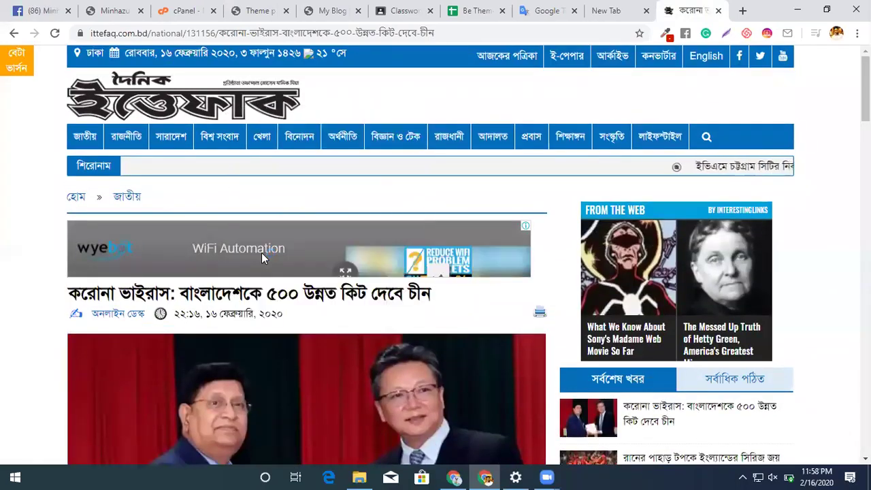
{"action": "type", "text": "E"}
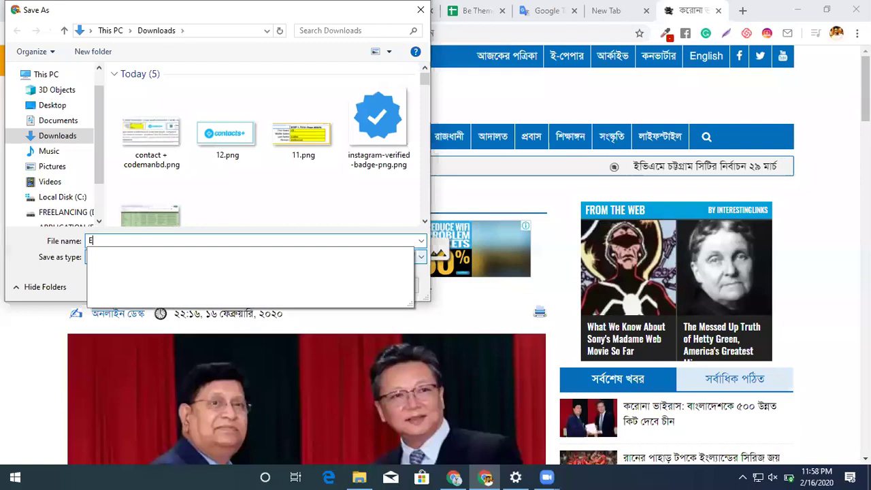
{"action": "key", "text": "Escape"}
{"action": "key", "text": "Return"}
- Upload E.png and set it as the theme's main Logo
{"action": "left_click", "coordinate": [333, 11]}
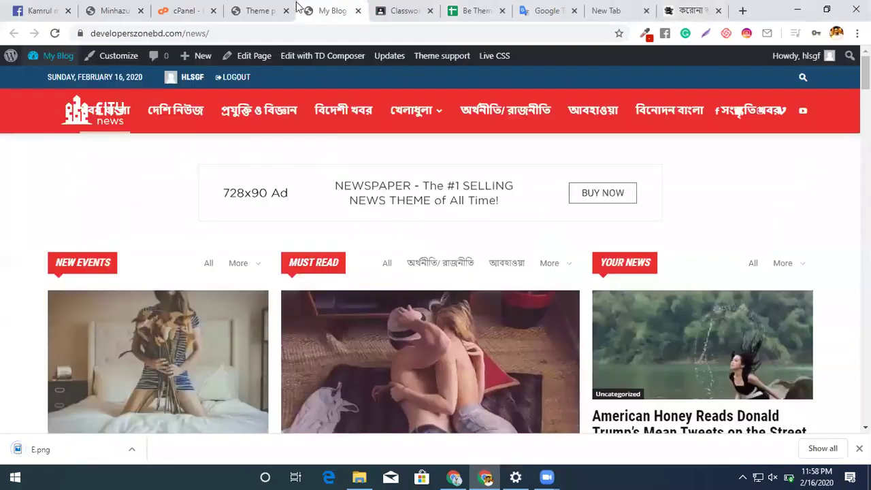
{"action": "left_click", "coordinate": [253, 10]}
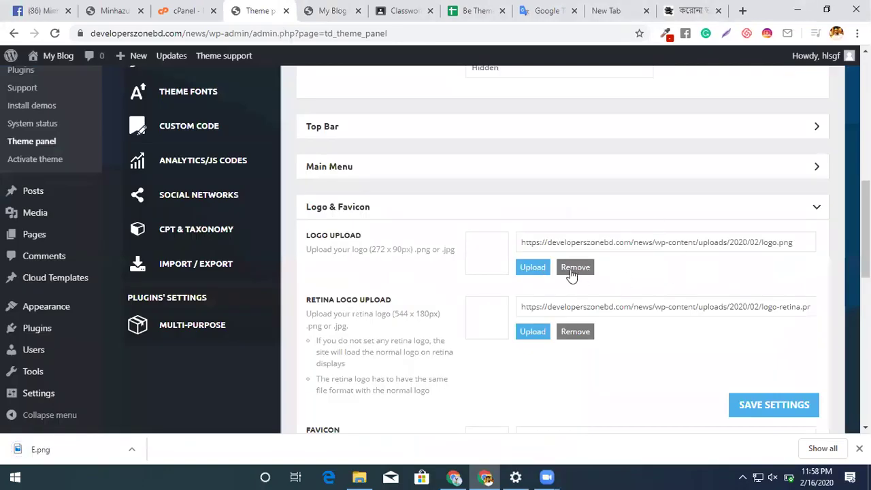
{"action": "left_click", "coordinate": [533, 268]}
{"action": "left_click_drag", "start_coordinate": [41, 449], "coordinate": [264, 242]}
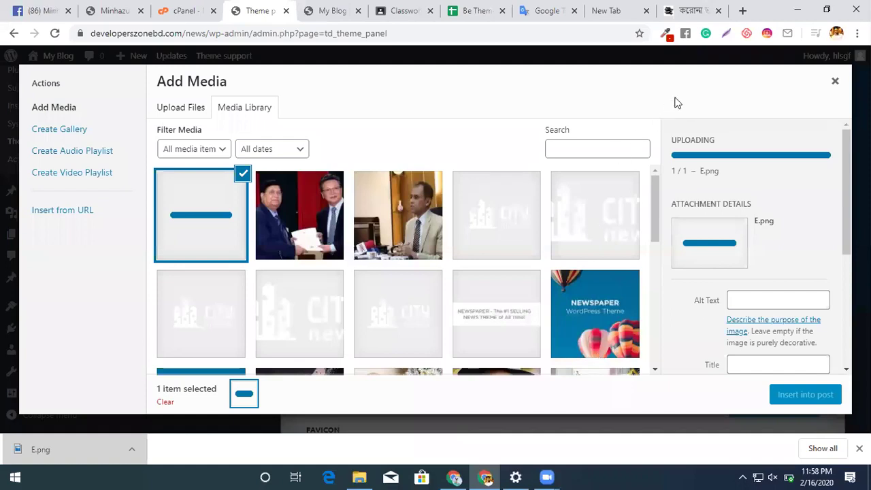
{"action": "left_click", "coordinate": [788, 393]}
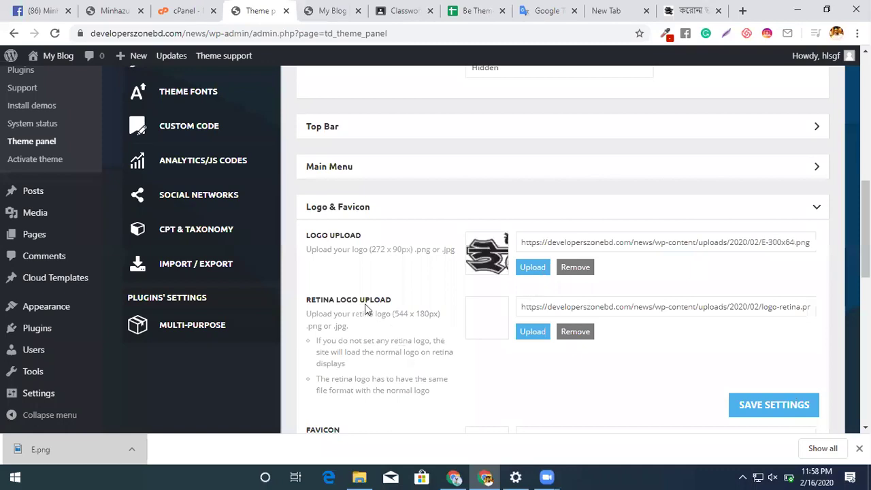
- Set E.png as the Retina Logo too
{"action": "left_click", "coordinate": [616, 11]}
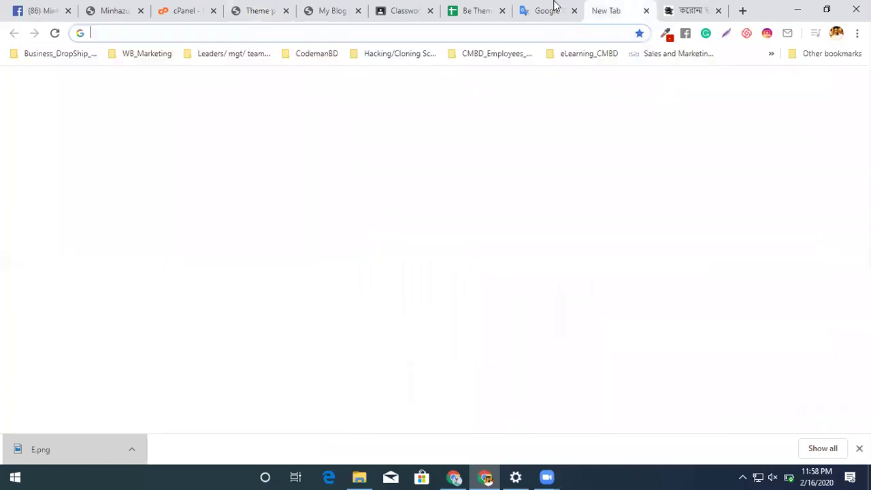
{"action": "scroll", "coordinate": [209, 306], "scroll_direction": "down", "scroll_amount": 10}
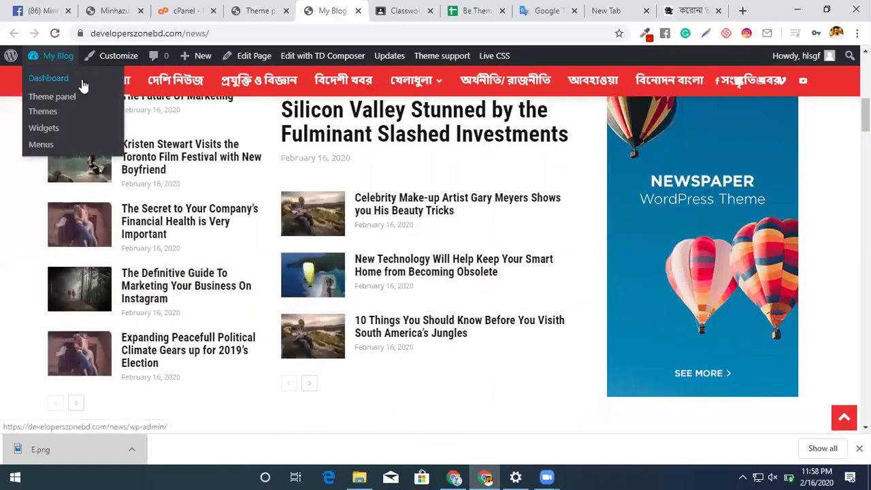
{"action": "left_click", "coordinate": [257, 11]}
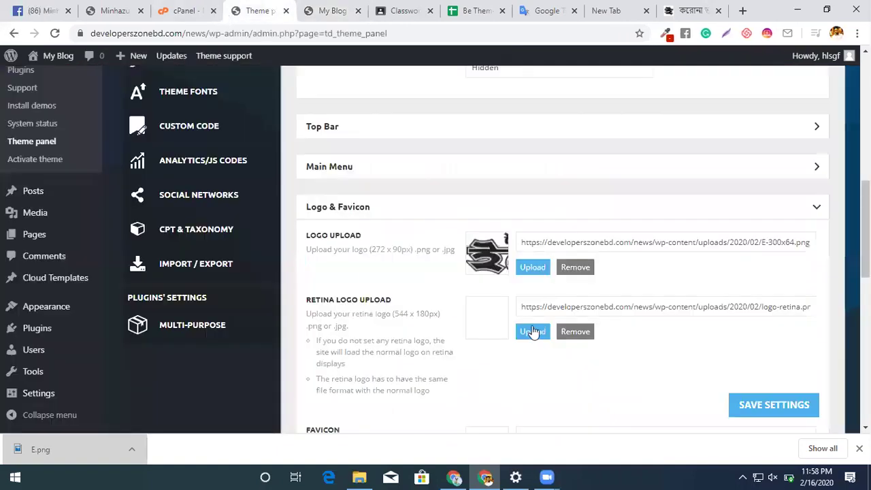
{"action": "left_click", "coordinate": [533, 332]}
{"action": "left_click", "coordinate": [238, 208]}
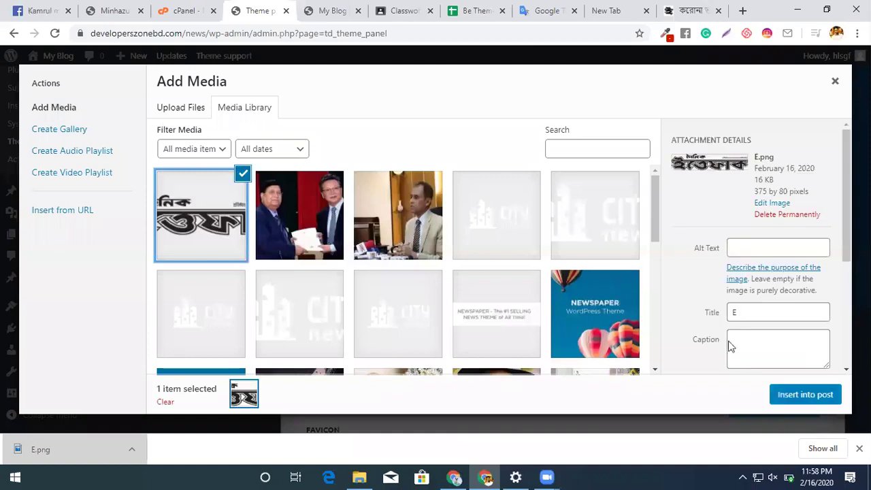
{"action": "left_click", "coordinate": [797, 395]}
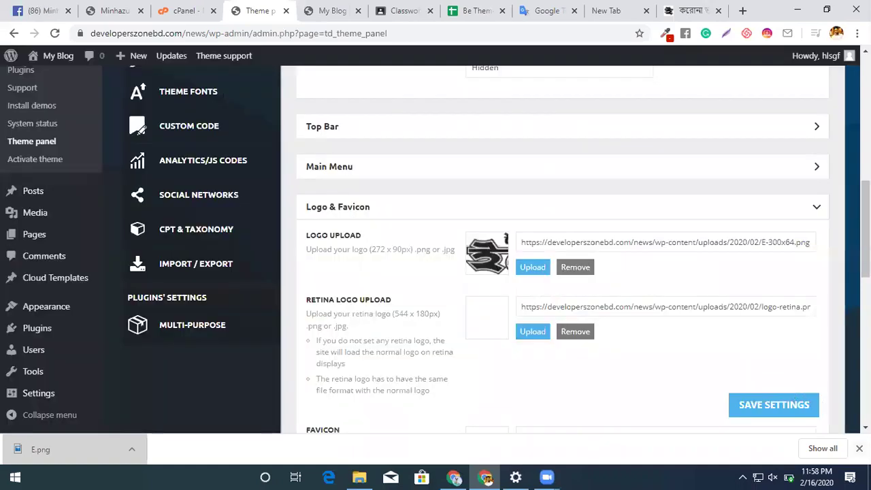
{"action": "scroll", "coordinate": [559, 346], "scroll_direction": "down", "scroll_amount": 4}
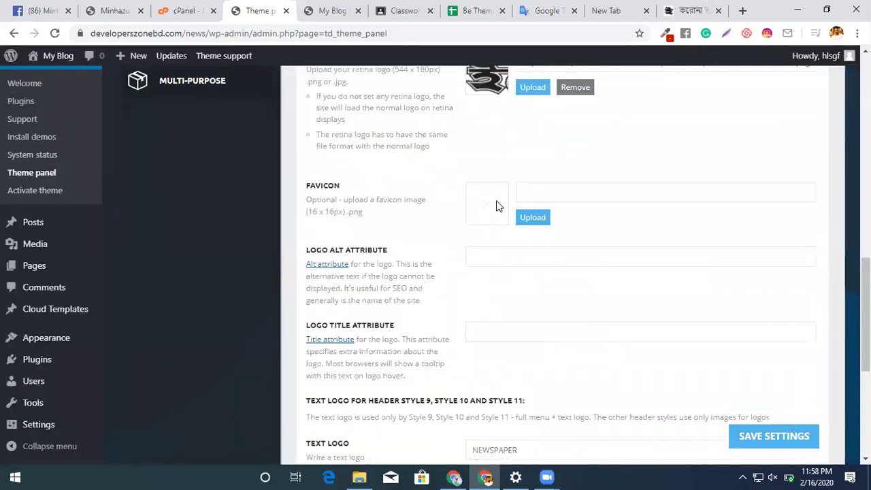
{"action": "left_click", "coordinate": [692, 8]}
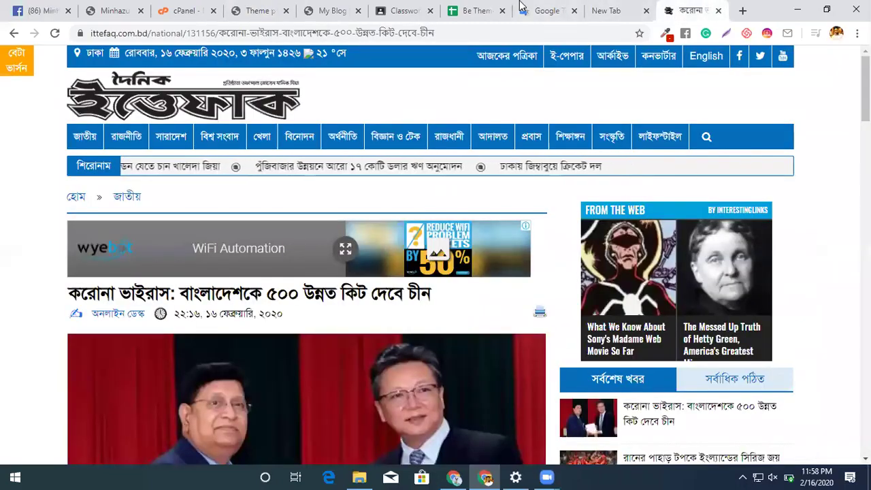
- Capture the Ittefaq emblem from the article with Lightshot and save it as E2.png
{"action": "left_click", "coordinate": [41, 10]}
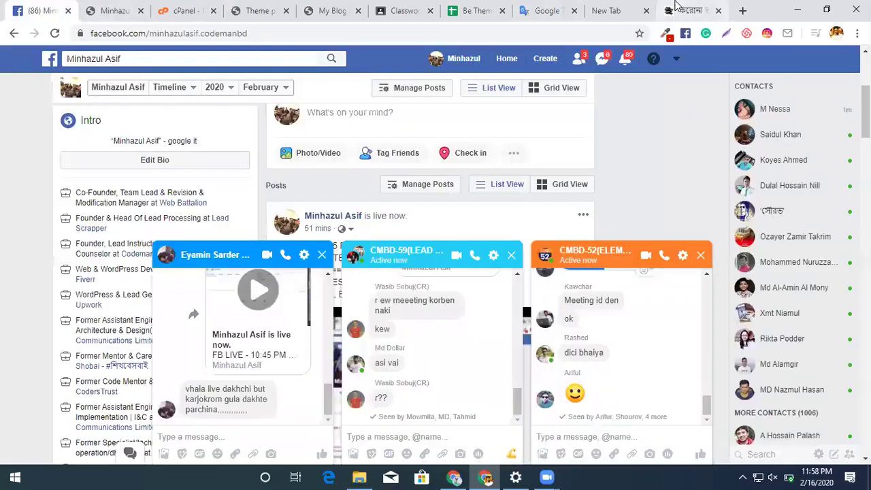
{"action": "left_click", "coordinate": [676, 8]}
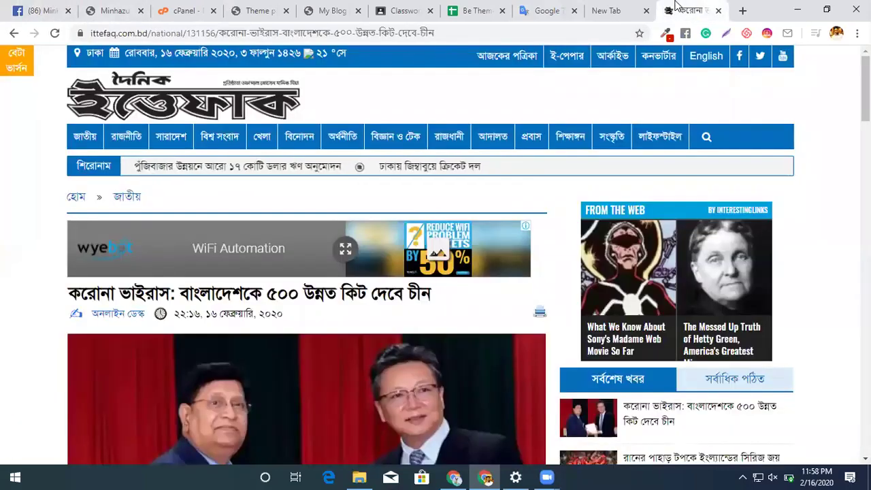
{"action": "left_click", "coordinate": [726, 33]}
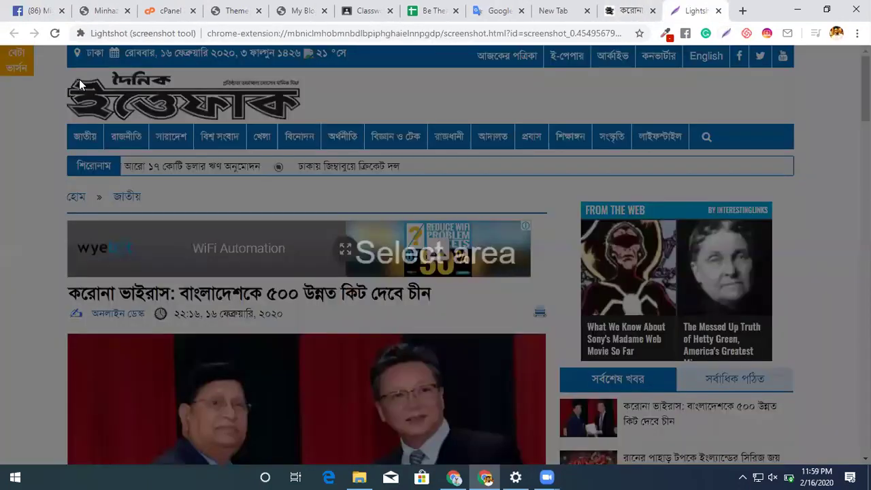
{"action": "left_click_drag", "start_coordinate": [62, 72], "coordinate": [113, 121]}
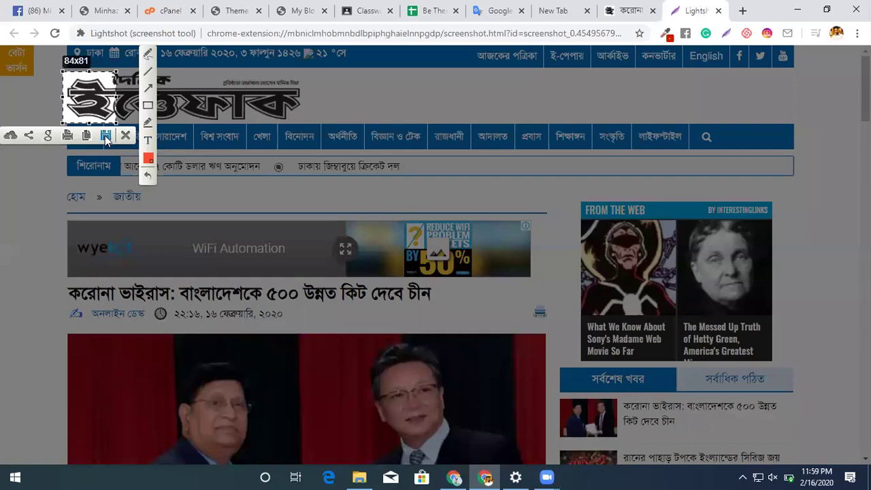
{"action": "left_click", "coordinate": [105, 136]}
{"action": "type", "text": "ittefaq"}
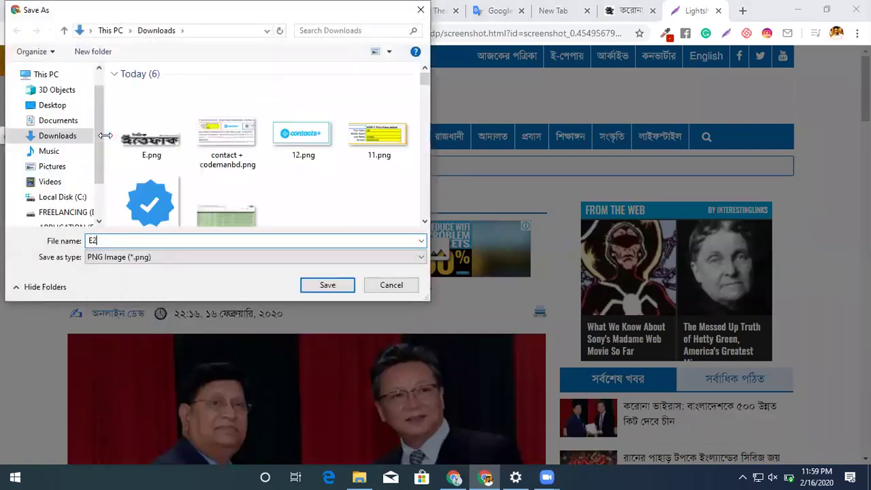
{"action": "key", "text": "Return"}
{"action": "key", "text": "ctrl+w"}
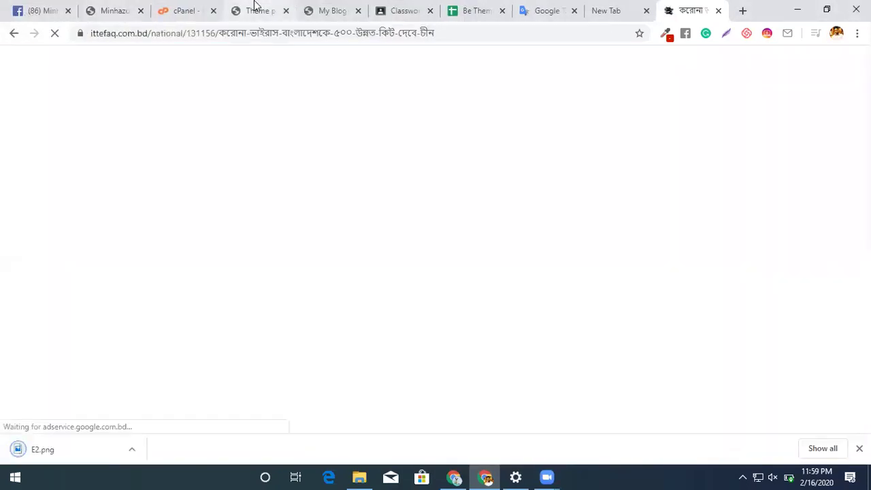
- Upload E2.png as the site Favicon and save the theme settings
{"action": "left_click", "coordinate": [255, 10]}
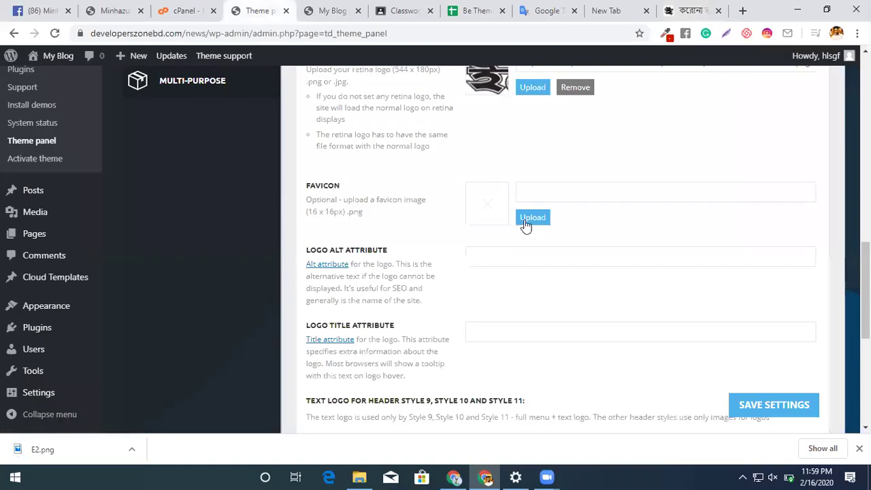
{"action": "left_click", "coordinate": [531, 218]}
{"action": "left_click_drag", "start_coordinate": [77, 440], "coordinate": [467, 232]}
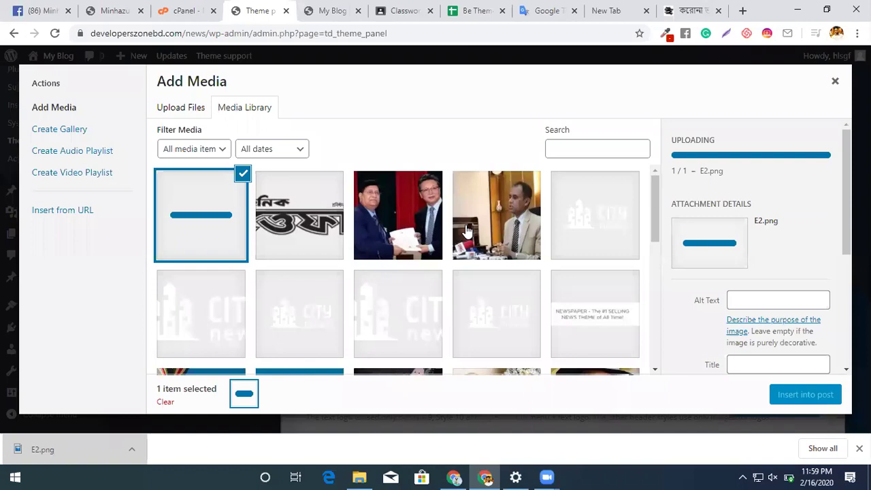
{"action": "left_click", "coordinate": [858, 448]}
{"action": "left_click", "coordinate": [824, 426]}
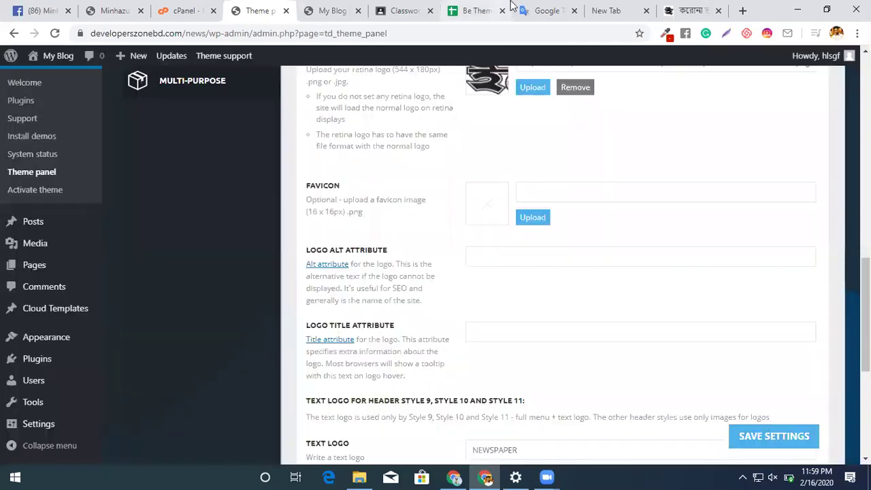
{"action": "scroll", "coordinate": [619, 311], "scroll_direction": "down", "scroll_amount": 3}
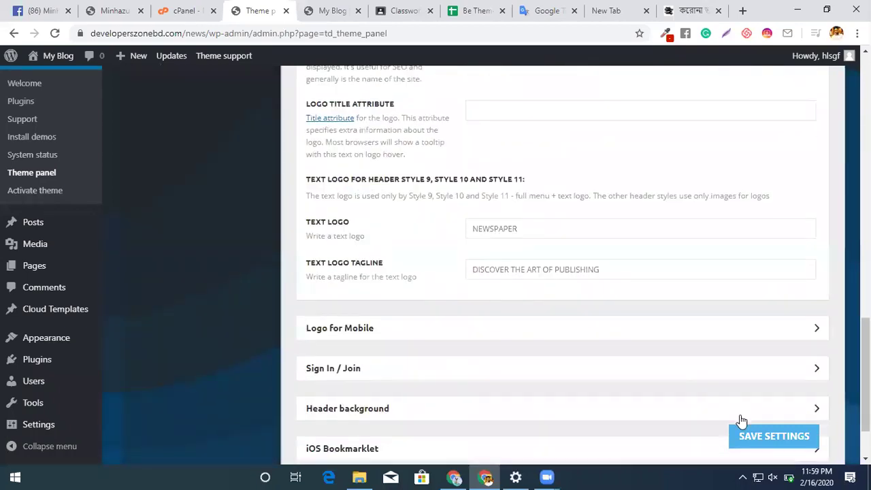
{"action": "left_click", "coordinate": [769, 446]}
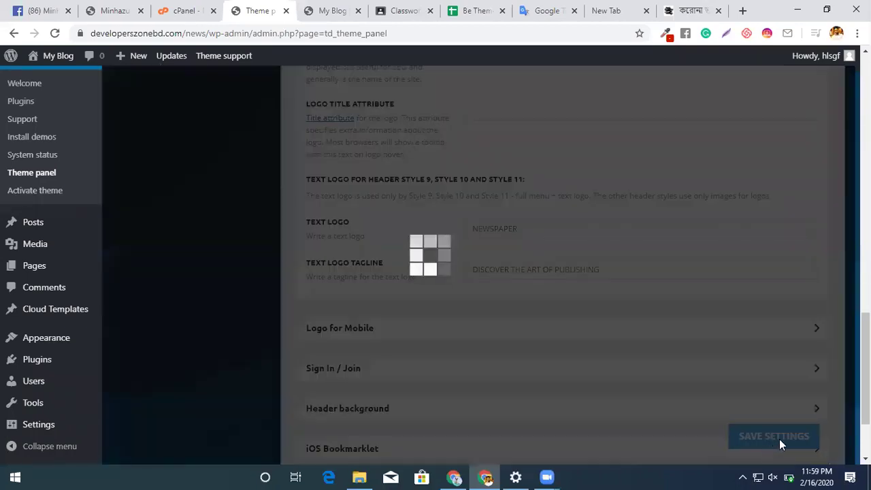
- Open the blog address developerszonebd.com/news/ in an incognito window
{"action": "left_click", "coordinate": [317, 13]}
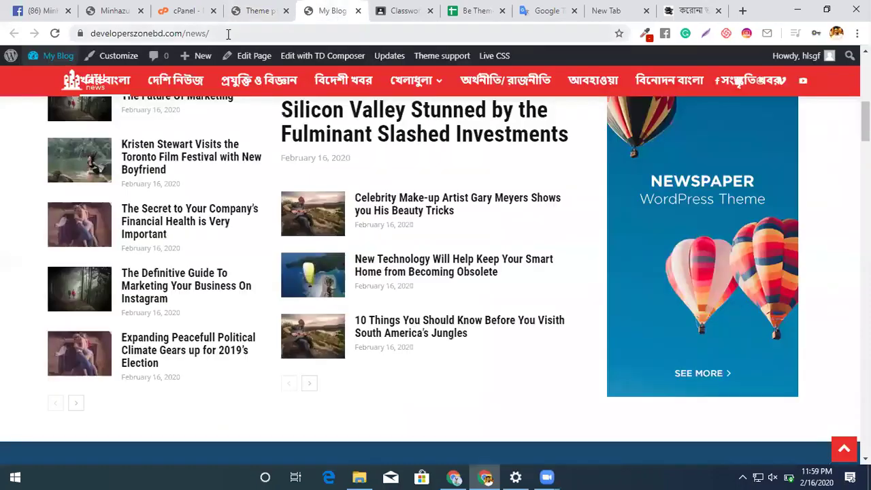
{"action": "left_click", "coordinate": [228, 33]}
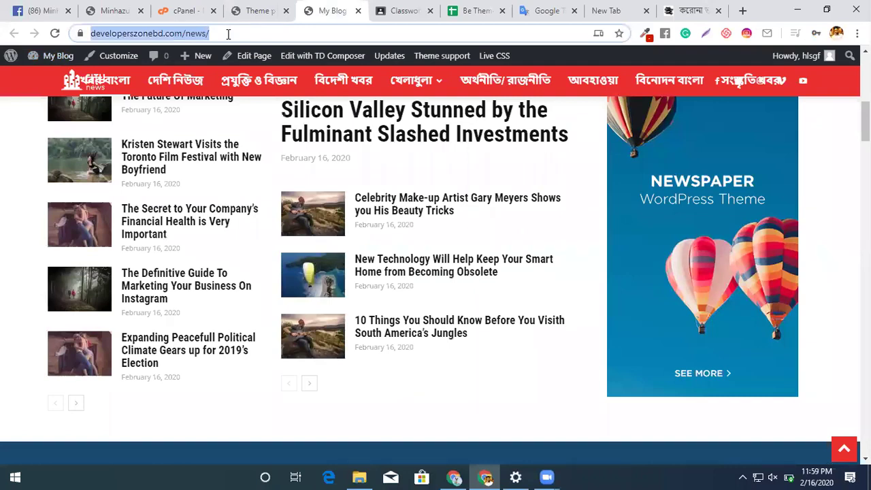
{"action": "key", "text": "End"}
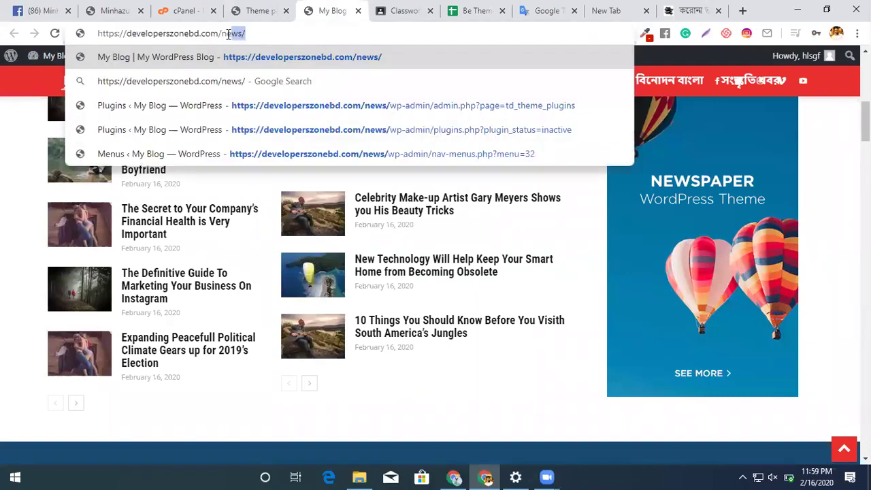
{"action": "key", "text": "ctrl+a"}
{"action": "key", "text": "ctrl+c"}
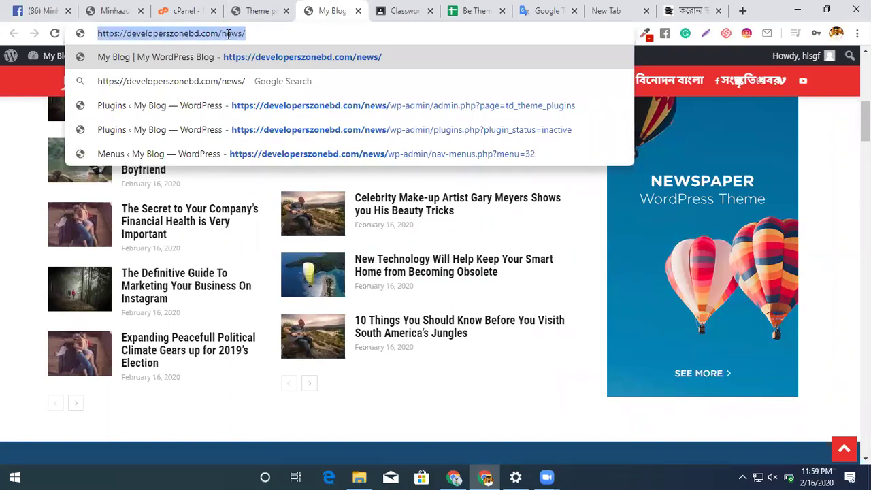
{"action": "key", "text": "ctrl+shift+n"}
{"action": "key", "text": "ctrl+v"}
{"action": "key", "text": "Return"}
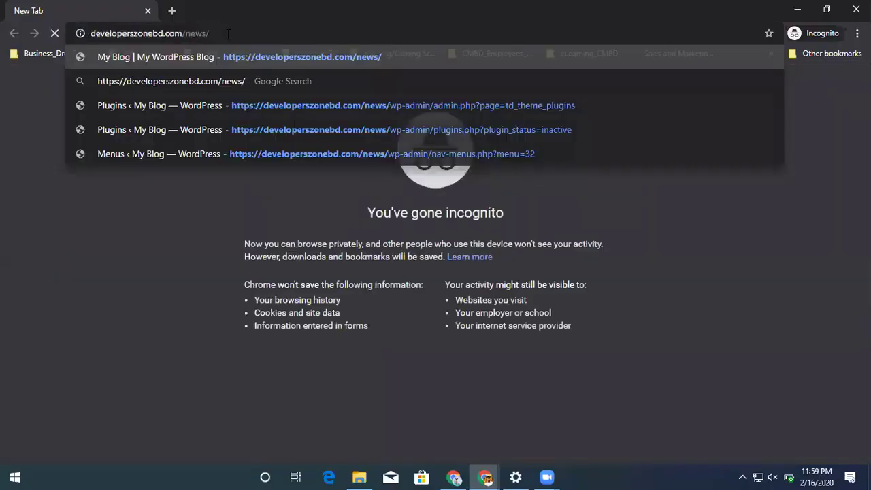
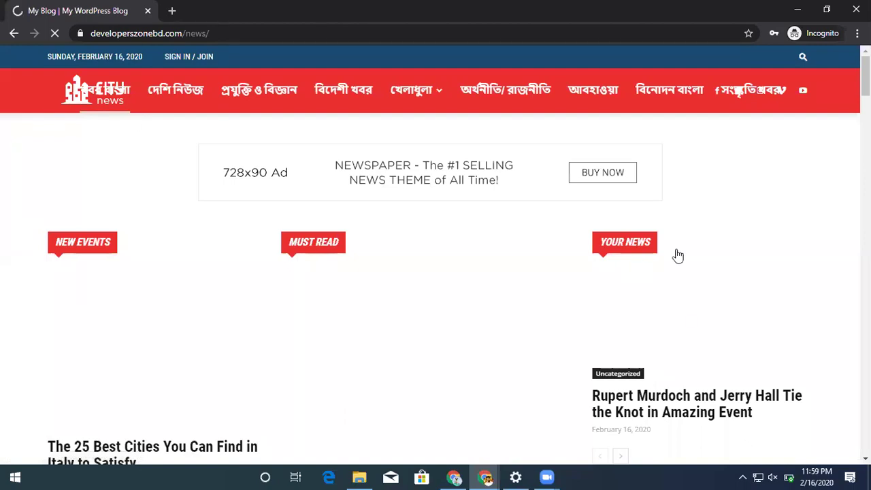
- Hide the incognito preview and bring up the Newspaper theme panel's header section list
{"action": "left_click", "coordinate": [802, 10]}
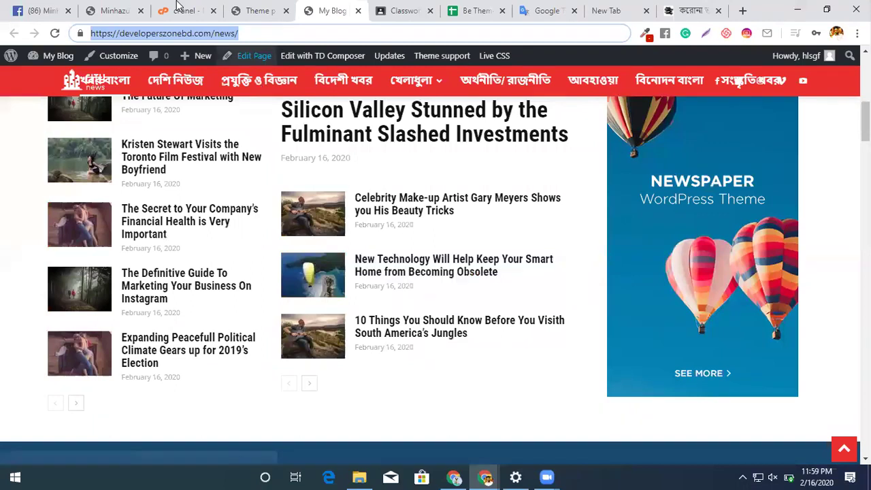
{"action": "left_click", "coordinate": [253, 10]}
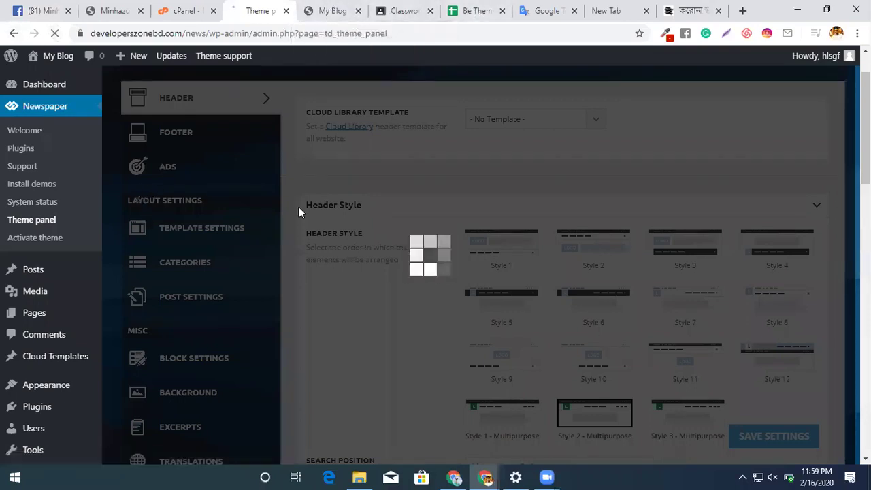
{"action": "scroll", "coordinate": [377, 315], "scroll_direction": "down", "scroll_amount": 6}
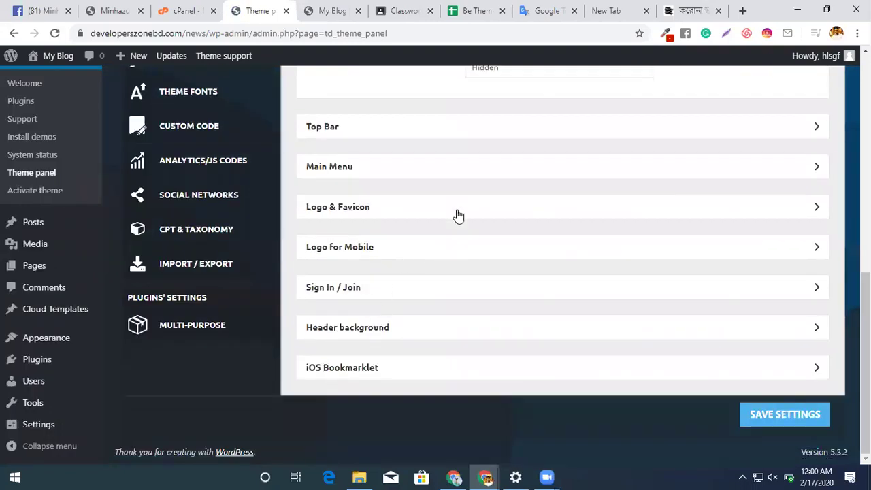
- Set the favicon to the E2.png library image, save the theme settings, then view the blog's front page
{"action": "left_click", "coordinate": [458, 215]}
{"action": "scroll", "coordinate": [589, 370], "scroll_direction": "down", "scroll_amount": 3}
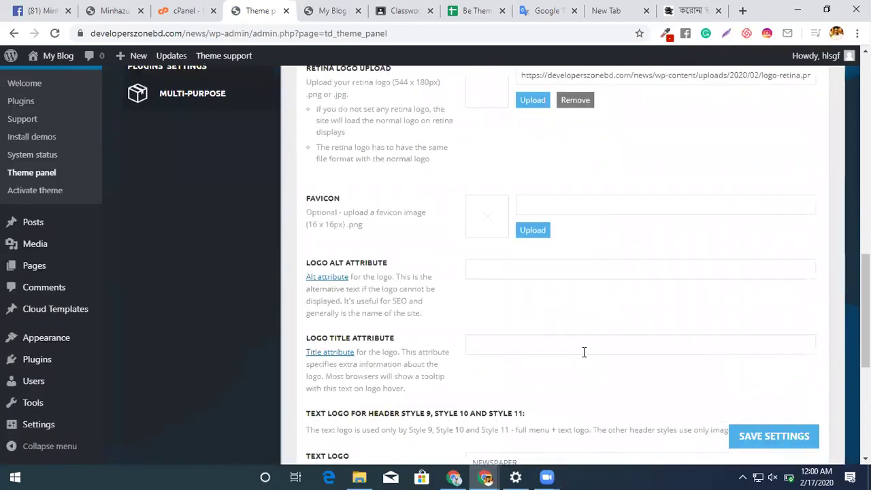
{"action": "left_click", "coordinate": [533, 232]}
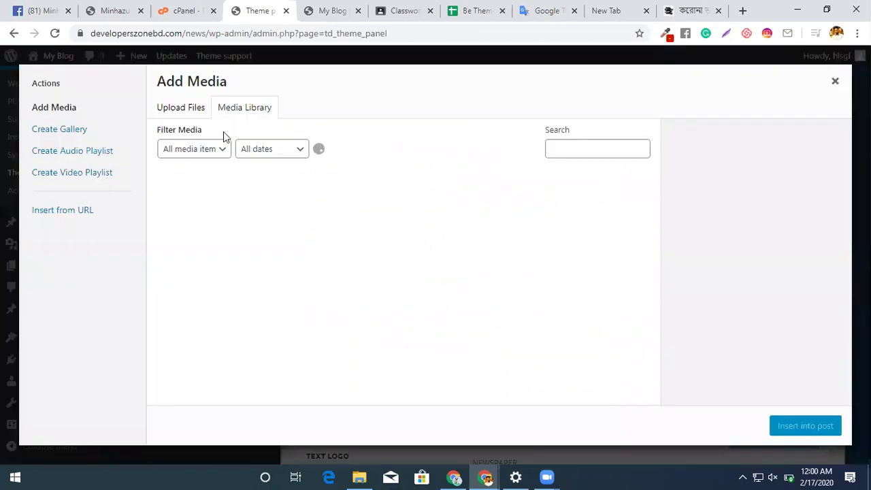
{"action": "left_click", "coordinate": [195, 114]}
{"action": "left_click", "coordinate": [263, 108]}
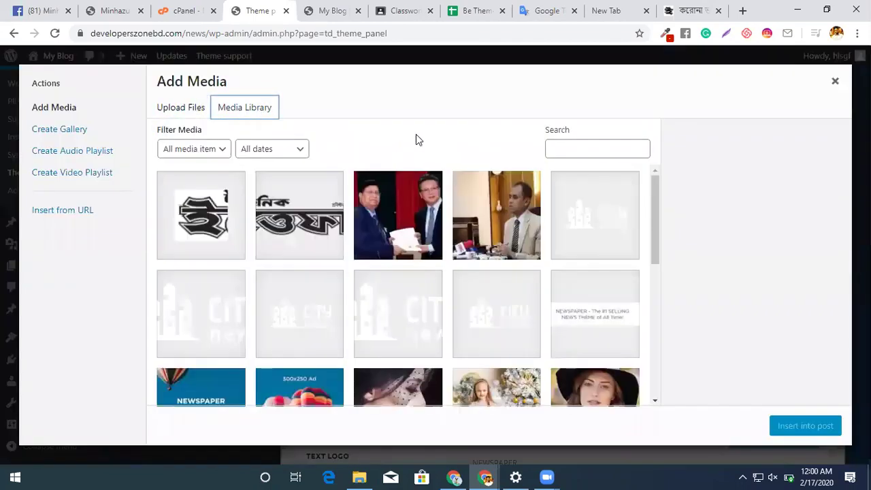
{"action": "left_click", "coordinate": [201, 215]}
{"action": "left_click", "coordinate": [799, 422]}
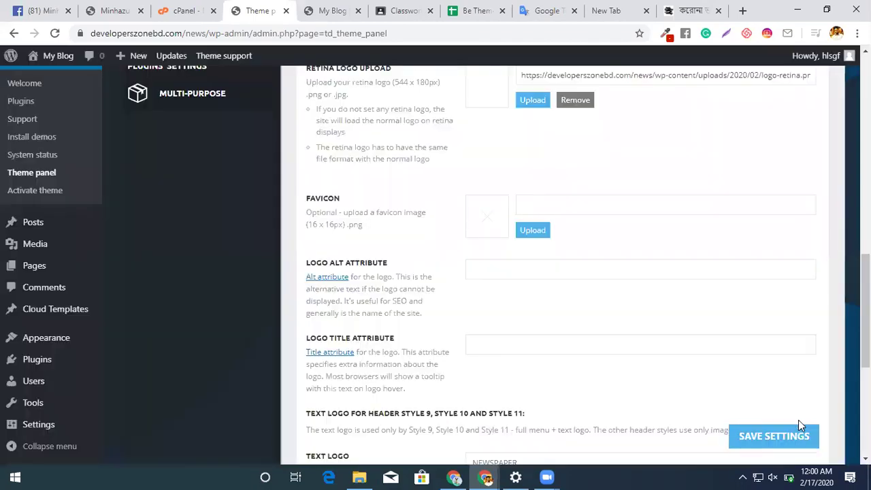
{"action": "left_click", "coordinate": [775, 438]}
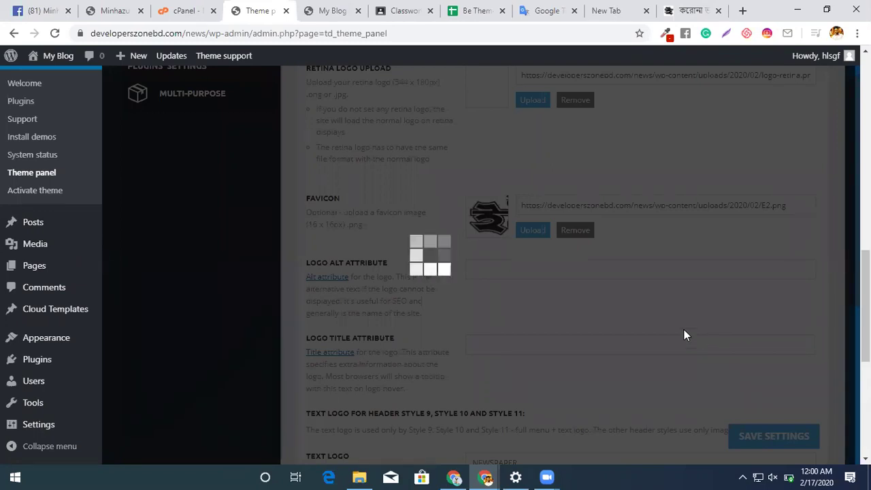
{"action": "left_click", "coordinate": [334, 12]}
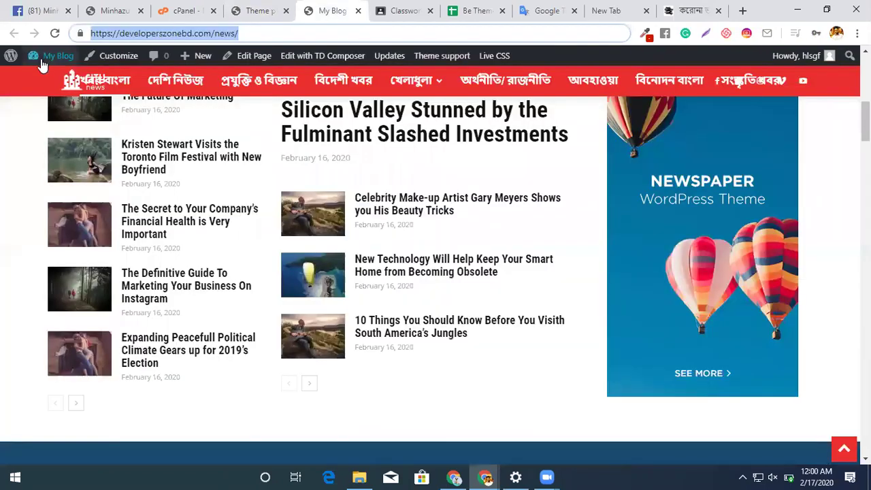
- Open the Theme panel from the My Blog admin-bar menu and scroll to the header sections
{"action": "mouse_move", "coordinate": [37, 60]}
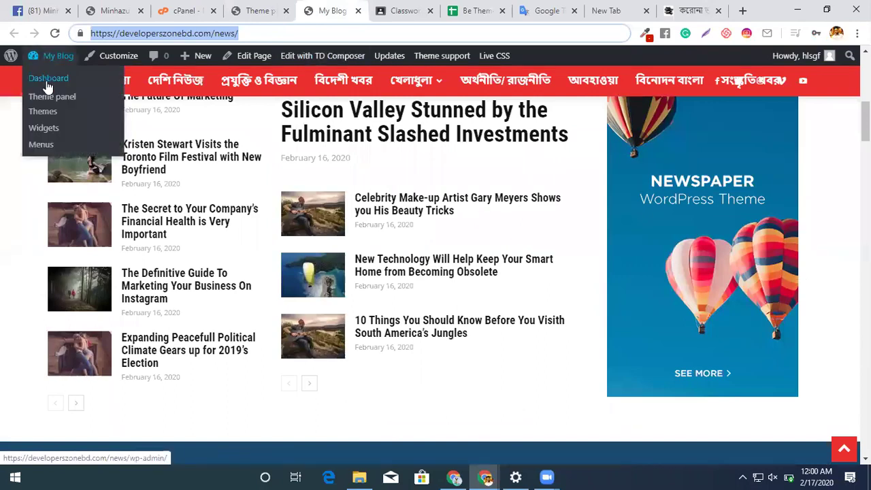
{"action": "left_click", "coordinate": [46, 97]}
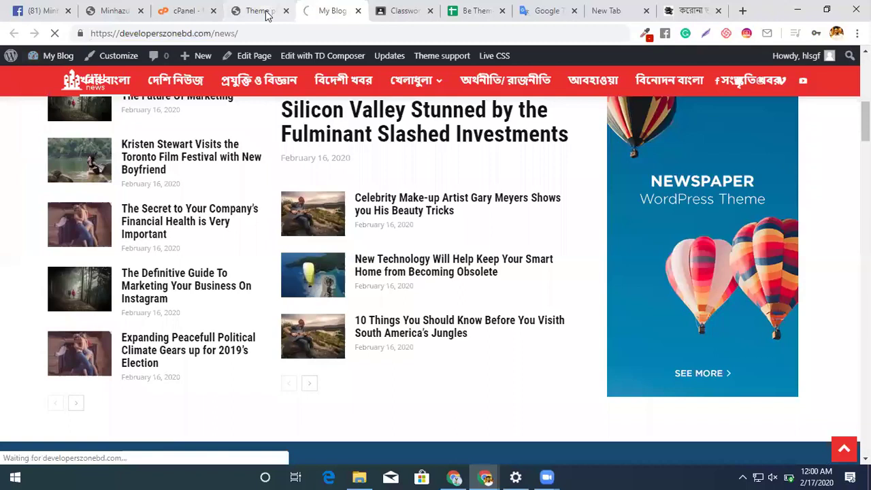
{"action": "left_click", "coordinate": [266, 15]}
{"action": "left_click", "coordinate": [332, 11]}
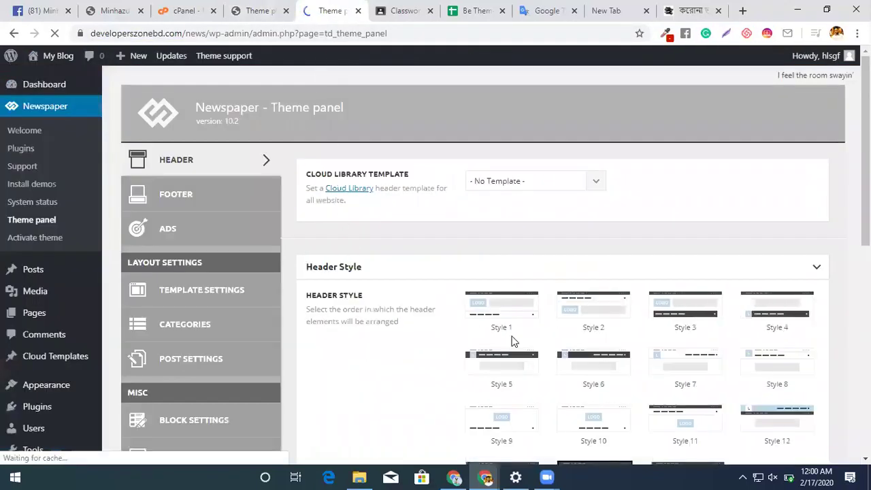
{"action": "scroll", "coordinate": [363, 353], "scroll_direction": "down", "scroll_amount": 3}
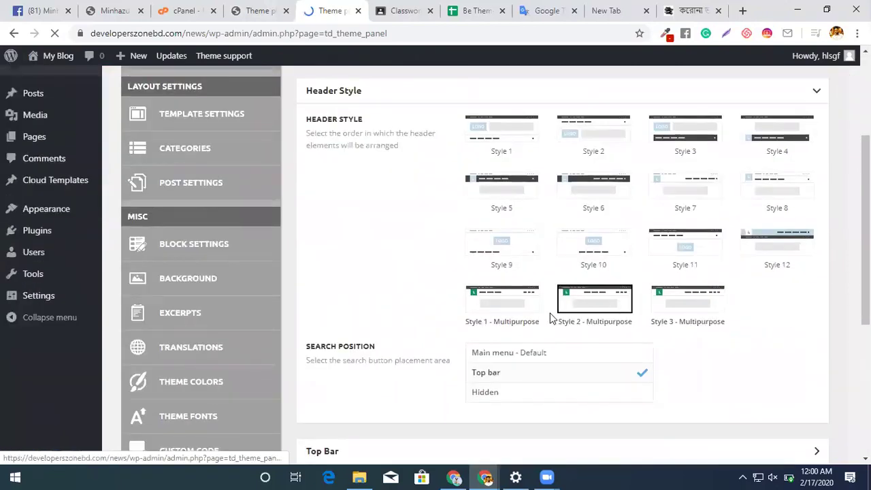
{"action": "scroll", "coordinate": [550, 318], "scroll_direction": "down", "scroll_amount": 5}
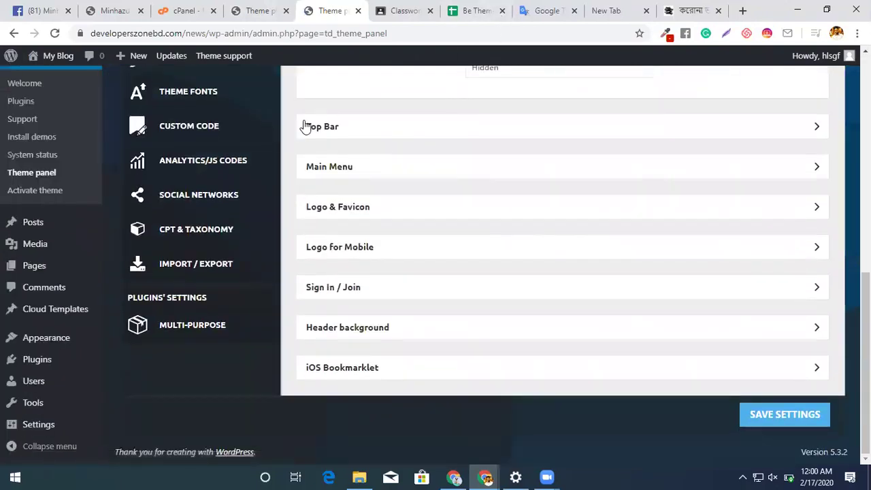
- Turn on Show Social Icons in the Newspaper Top Bar settings
{"action": "left_click", "coordinate": [408, 129]}
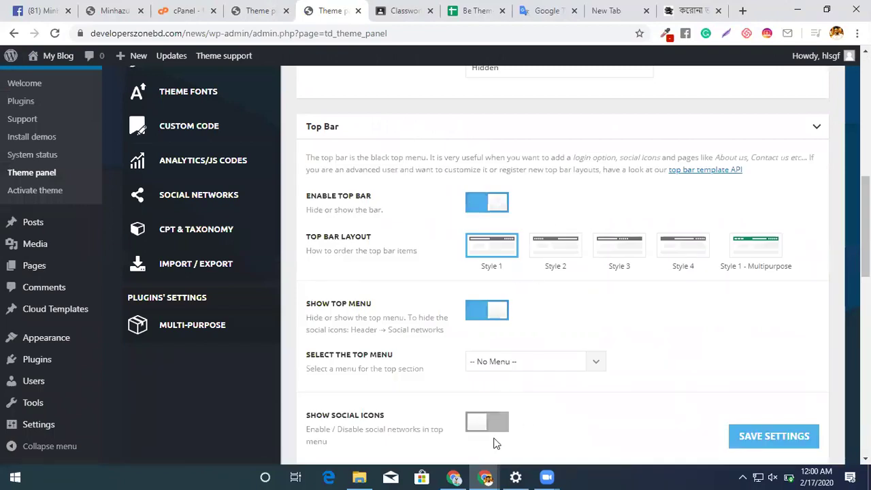
{"action": "left_click", "coordinate": [480, 427]}
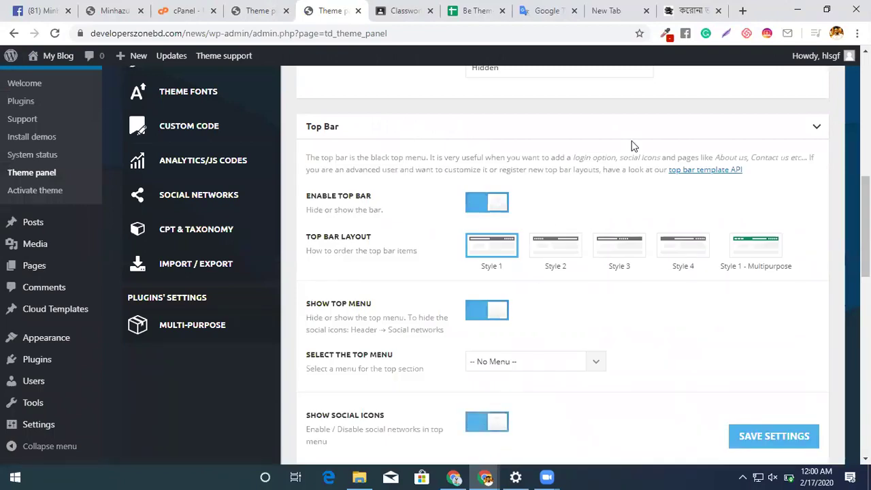
{"action": "left_click", "coordinate": [570, 126]}
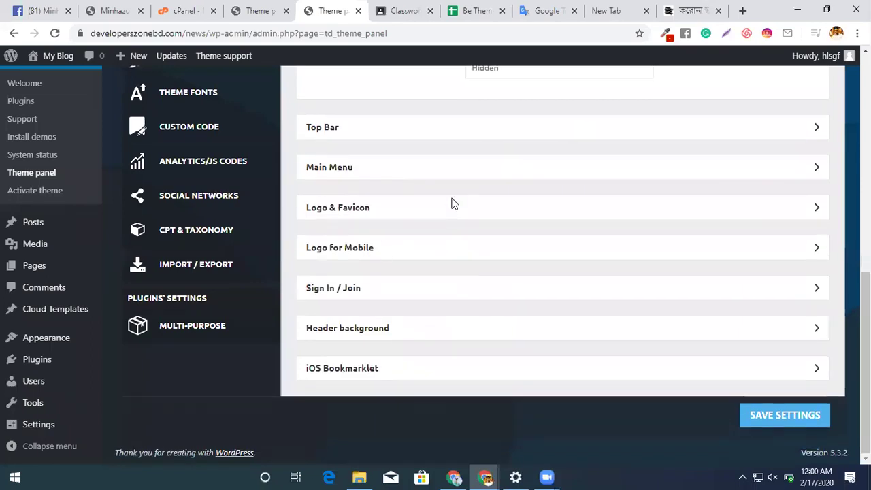
{"action": "scroll", "coordinate": [451, 202], "scroll_direction": "up", "scroll_amount": 3}
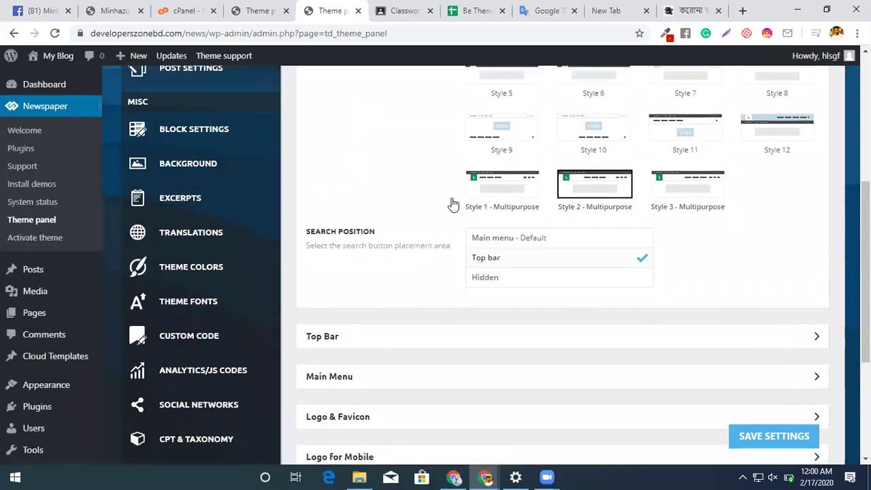
- Turn off Show Social Icons in the Main Menu settings and save the header settings
{"action": "left_click", "coordinate": [517, 379]}
{"action": "scroll", "coordinate": [521, 325], "scroll_direction": "down", "scroll_amount": 3}
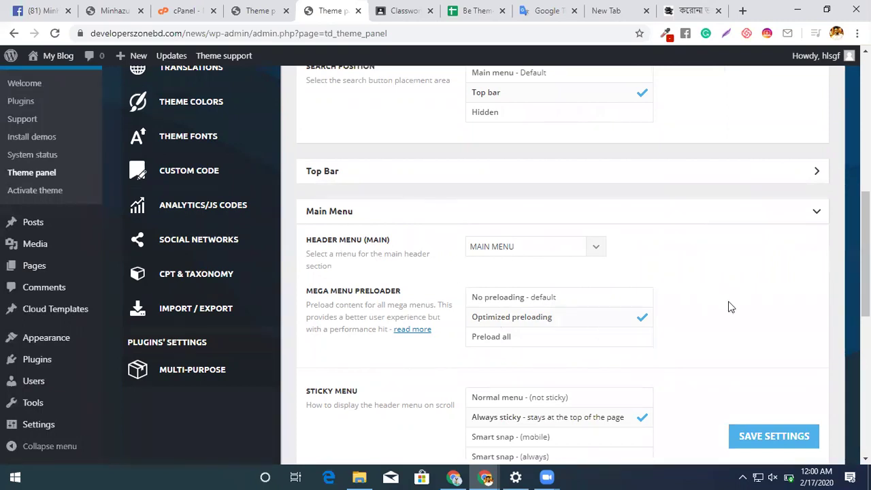
{"action": "scroll", "coordinate": [744, 324], "scroll_direction": "down", "scroll_amount": 3}
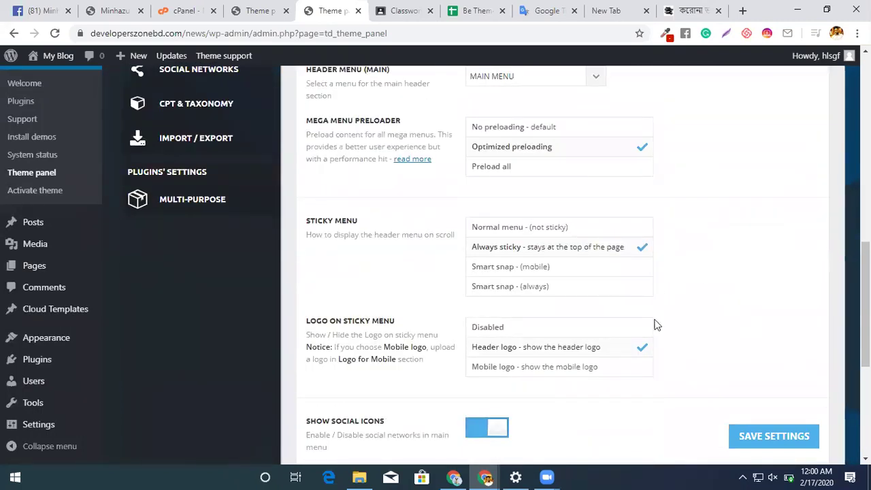
{"action": "scroll", "coordinate": [657, 324], "scroll_direction": "down", "scroll_amount": 3}
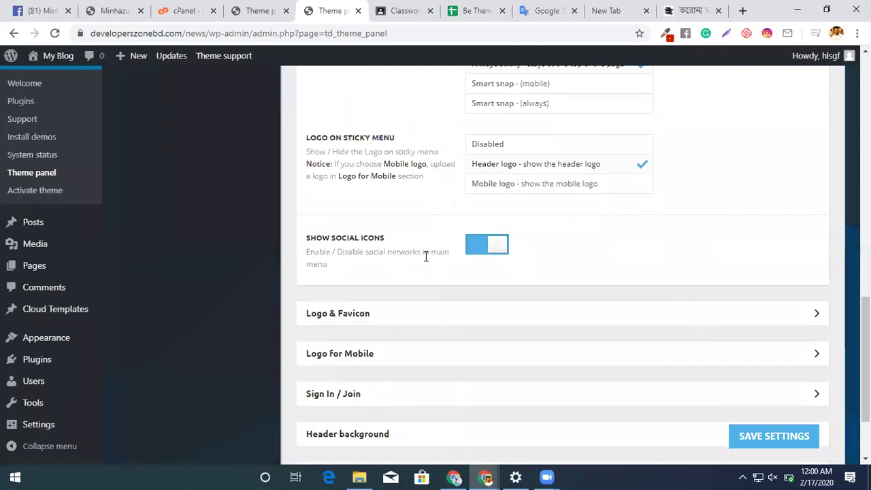
{"action": "left_click", "coordinate": [486, 245]}
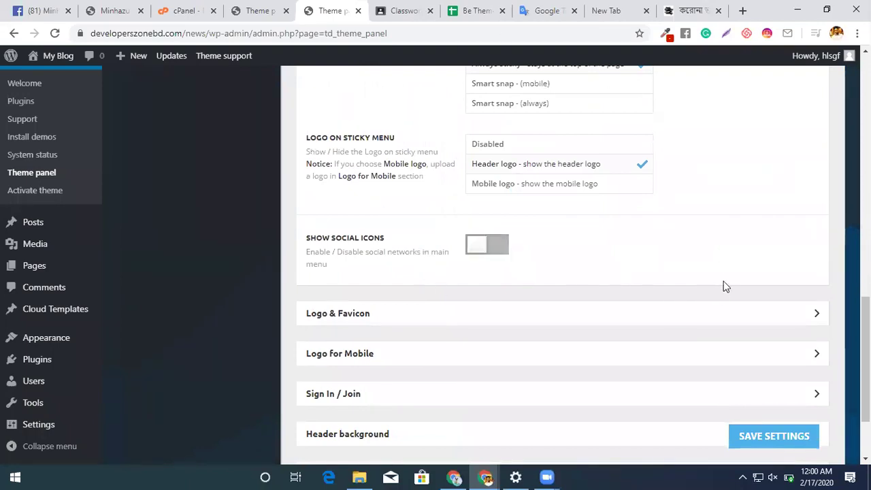
{"action": "left_click", "coordinate": [774, 437]}
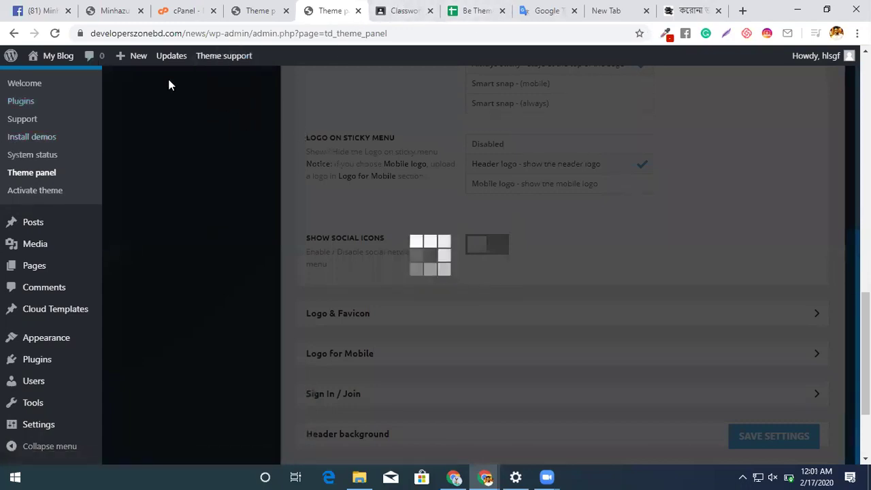
- Open the live My Blog news site in a new tab and bring it forward
{"action": "left_click", "coordinate": [248, 12]}
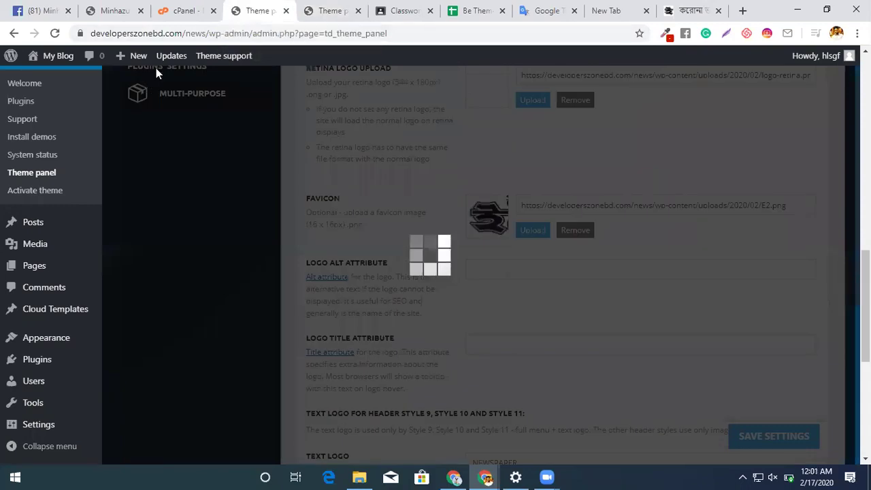
{"action": "left_click", "coordinate": [321, 12]}
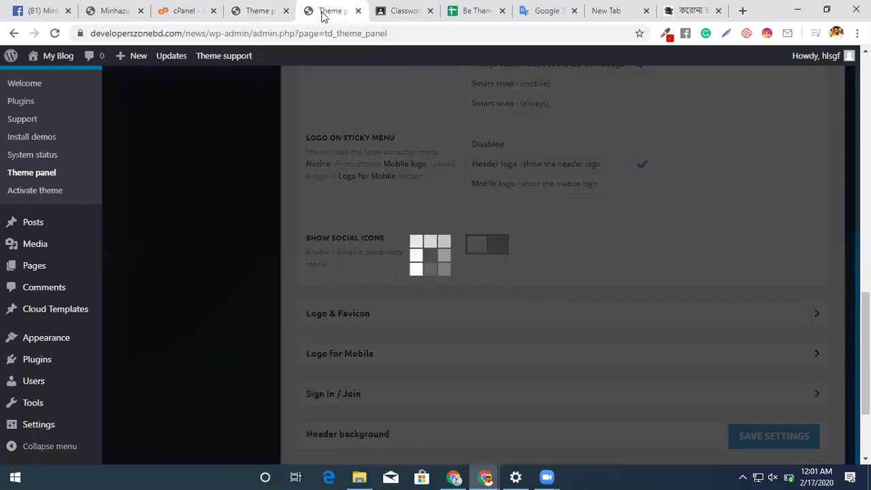
{"action": "left_click", "coordinate": [262, 6]}
{"action": "mouse_move", "coordinate": [54, 56]}
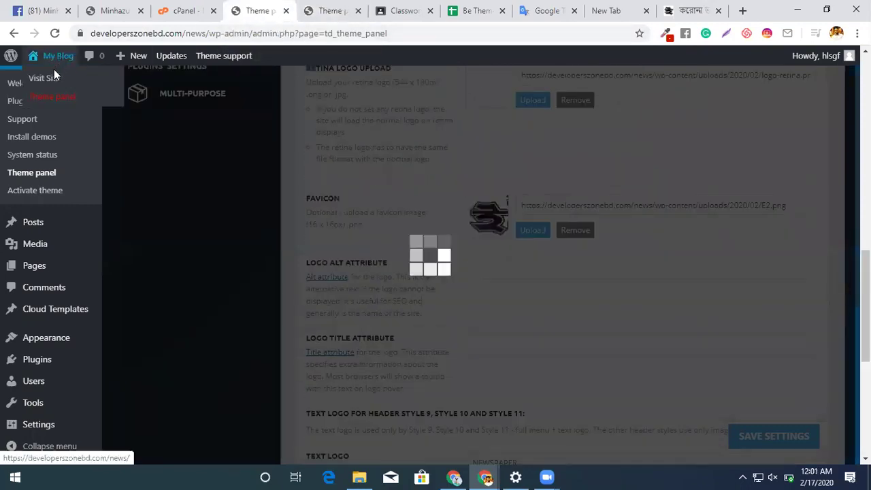
{"action": "right_click", "coordinate": [37, 78]}
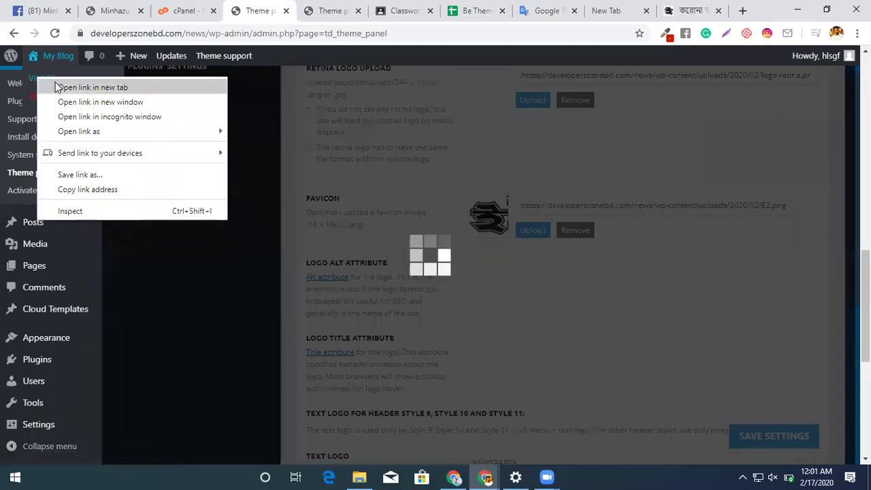
{"action": "left_click", "coordinate": [64, 89]}
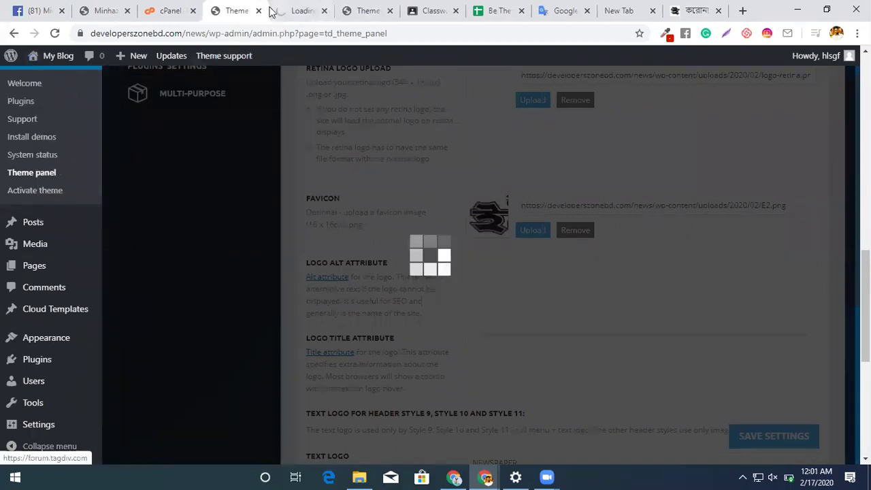
{"action": "key", "text": "ctrl+Tab"}
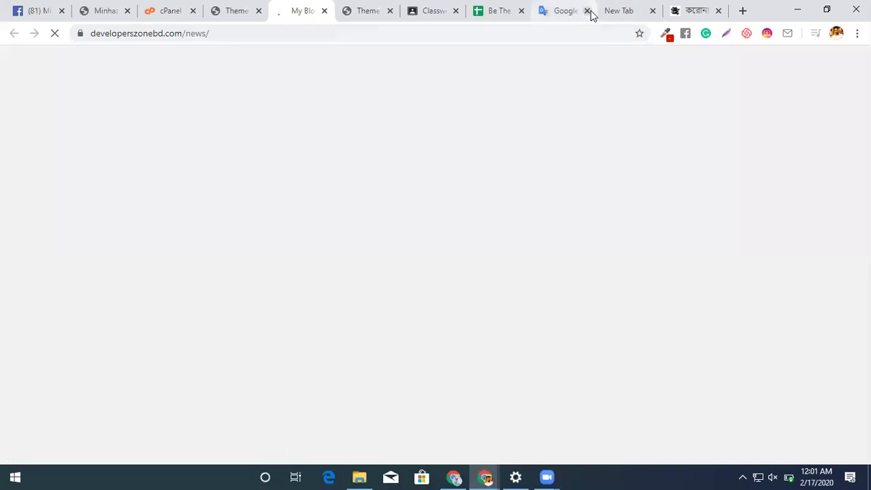
- Close the leftover Google and empty tabs and open a fresh browser tab
{"action": "left_click", "coordinate": [587, 10]}
{"action": "left_click", "coordinate": [587, 11]}
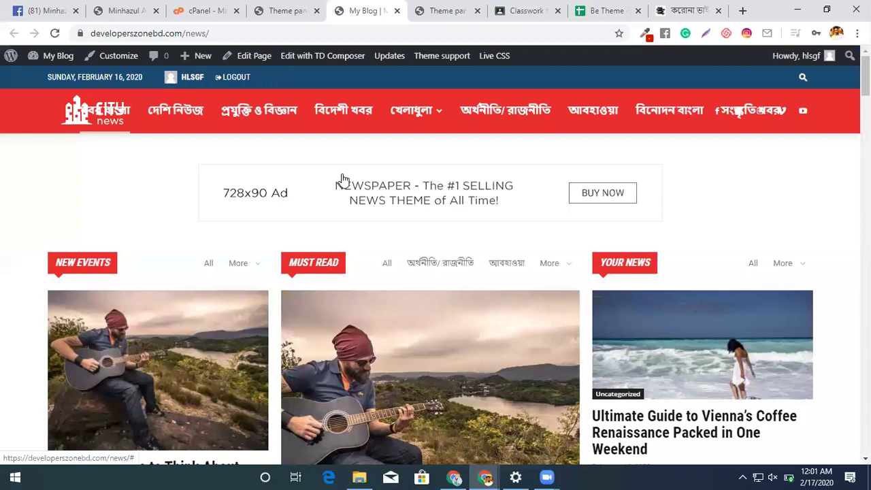
{"action": "left_click", "coordinate": [742, 13]}
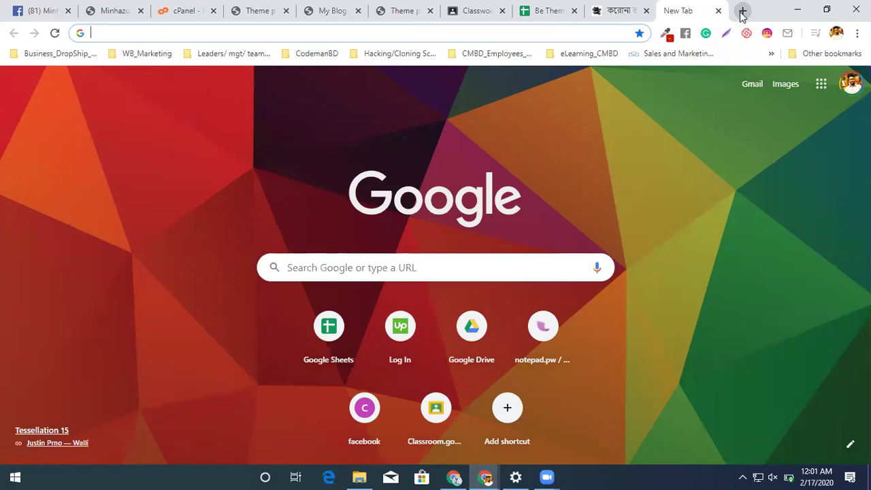
- Search Google Images for 'BANNER IMAGE'
{"action": "type", "text": "BANNEL"}
{"action": "key", "text": "BackSpace"}
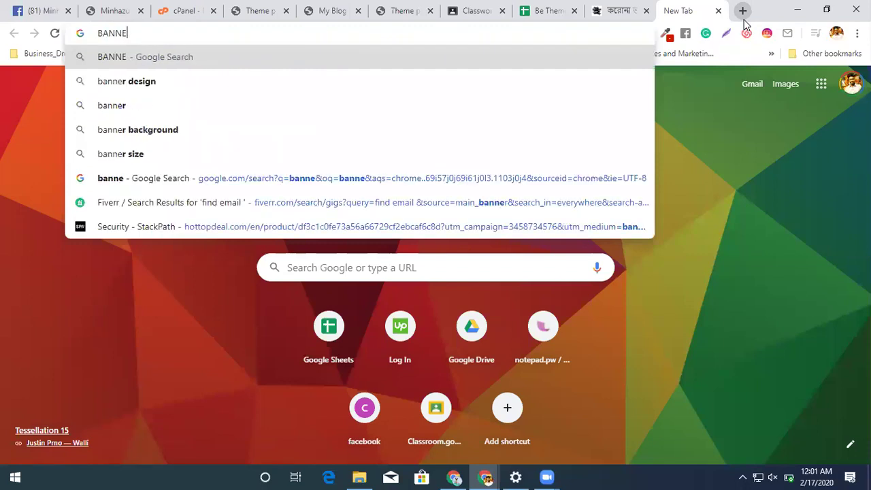
{"action": "type", "text": "R IMAGE"}
{"action": "key", "text": "Return"}
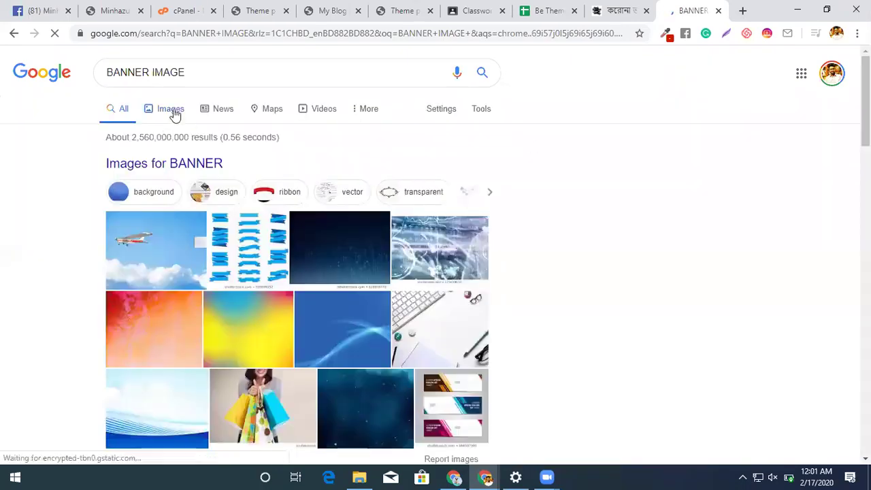
- Preview the 123RF Happy Valentine's Day banner and copy its image address
{"action": "scroll", "coordinate": [443, 116], "scroll_direction": "down", "scroll_amount": 3}
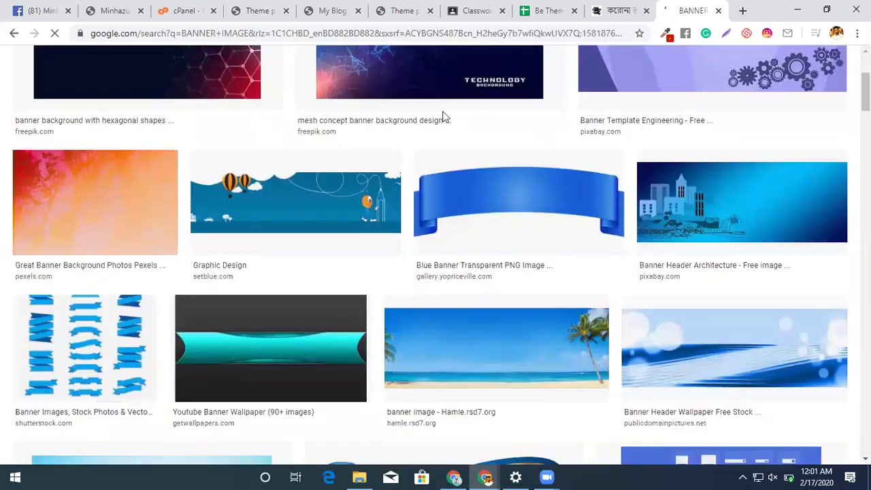
{"action": "scroll", "coordinate": [245, 344], "scroll_direction": "down", "scroll_amount": 7}
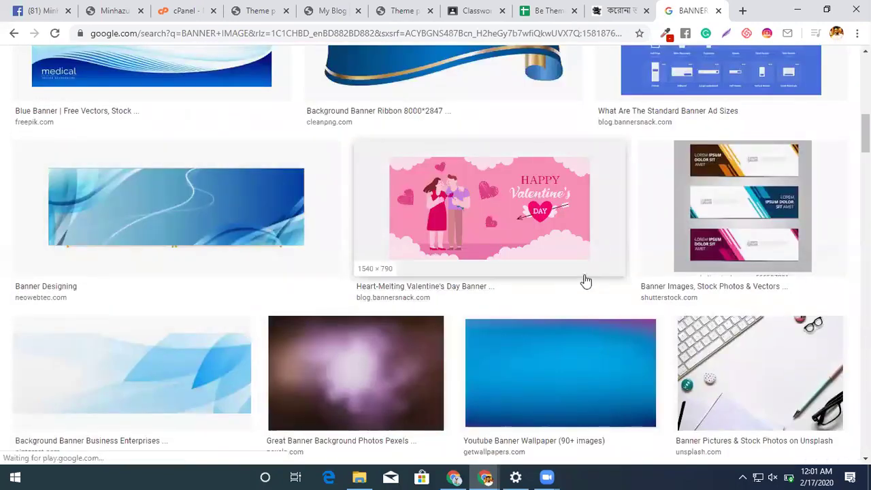
{"action": "left_click", "coordinate": [512, 246]}
{"action": "scroll", "coordinate": [777, 224], "scroll_direction": "down", "scroll_amount": 3}
{"action": "scroll", "coordinate": [563, 164], "scroll_direction": "up", "scroll_amount": 3}
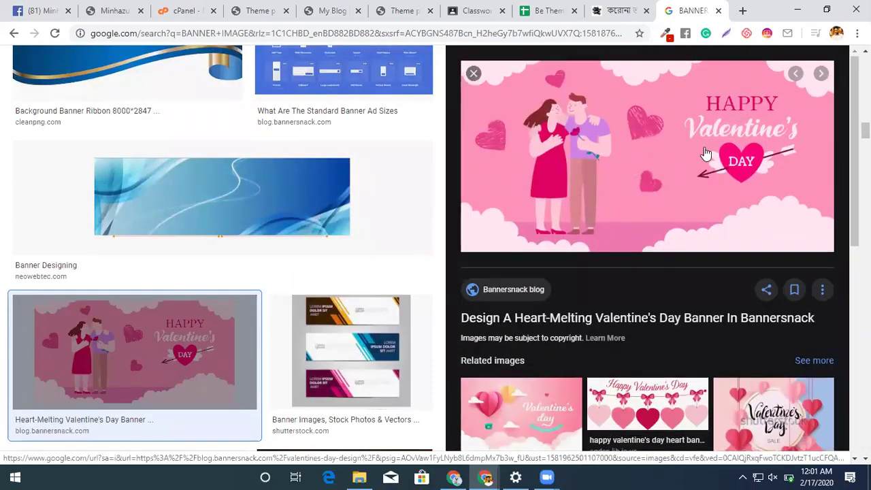
{"action": "scroll", "coordinate": [513, 206], "scroll_direction": "down", "scroll_amount": 1}
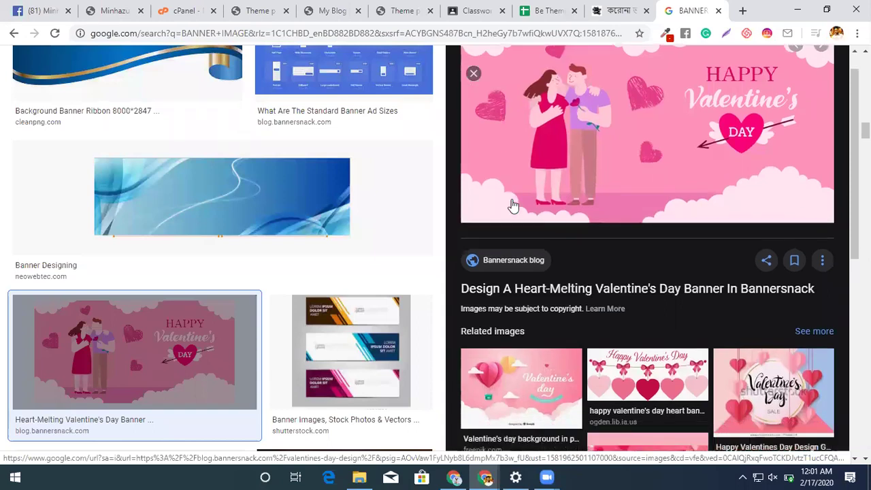
{"action": "key", "text": "Right"}
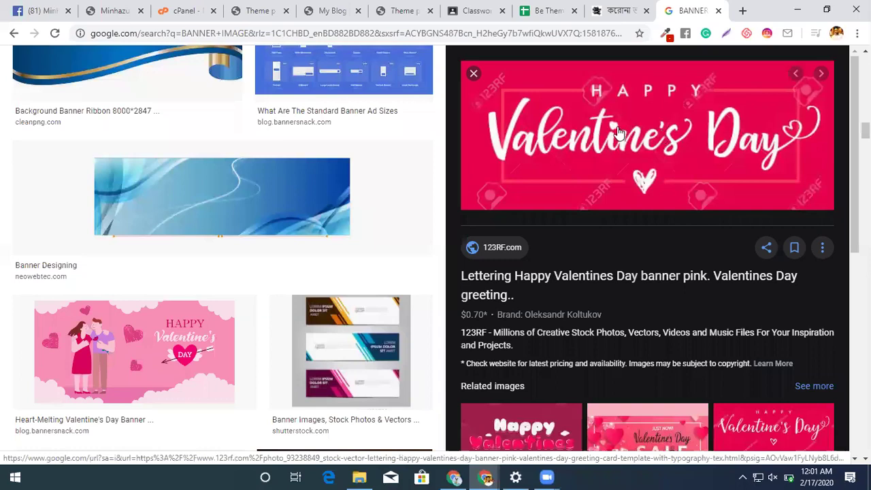
{"action": "right_click", "coordinate": [657, 123]}
{"action": "left_click", "coordinate": [684, 297]}
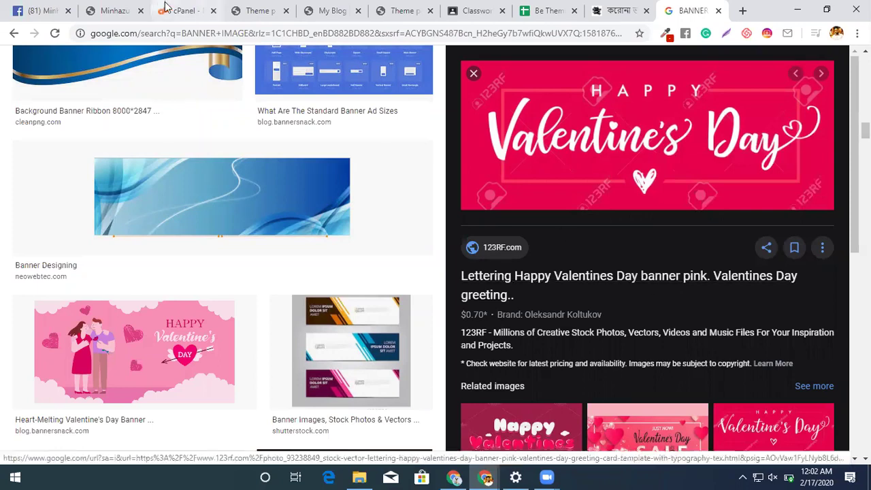
- Reload the Newspaper theme panel and open its Ads section
{"action": "left_click", "coordinate": [257, 11]}
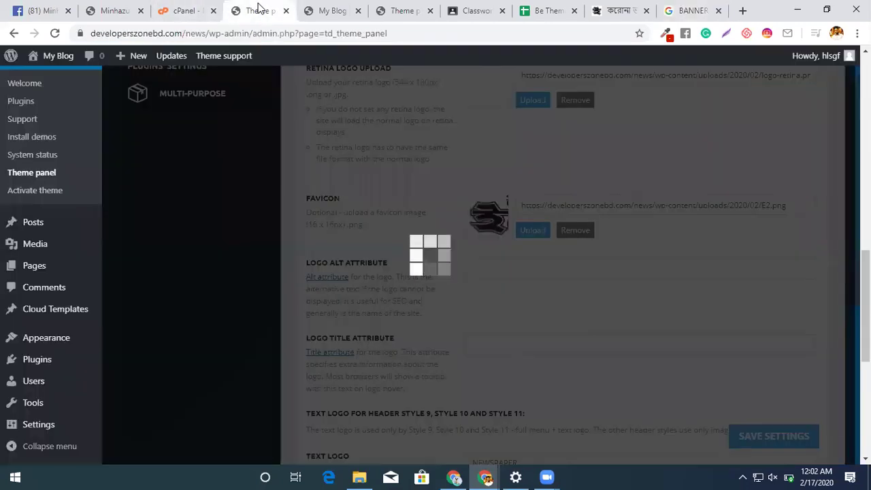
{"action": "left_click", "coordinate": [321, 12]}
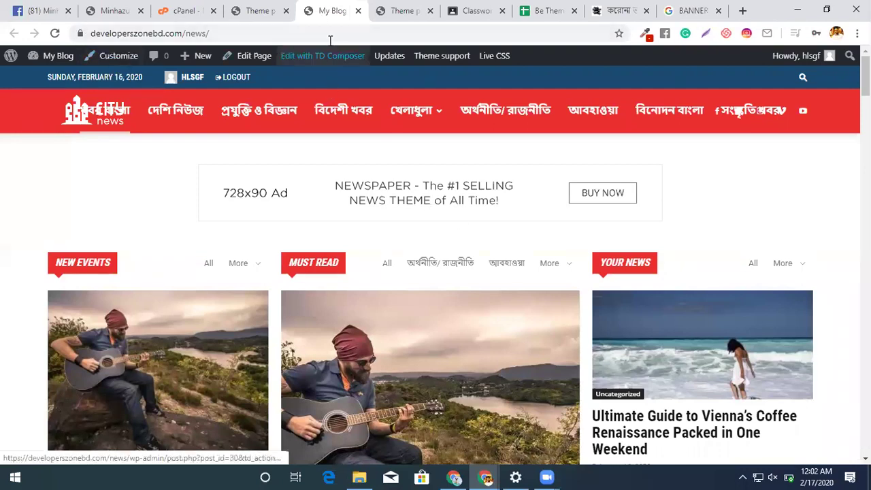
{"action": "left_click", "coordinate": [404, 12]}
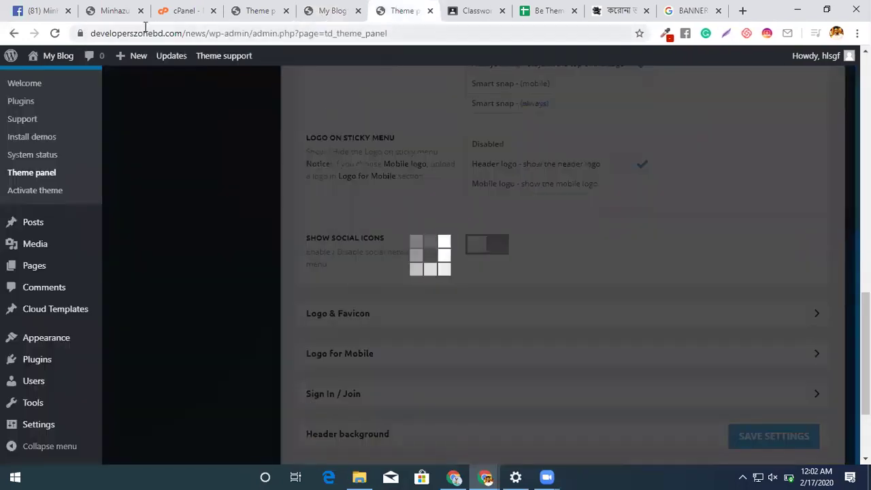
{"action": "left_click", "coordinate": [254, 12]}
{"action": "left_click", "coordinate": [55, 34]}
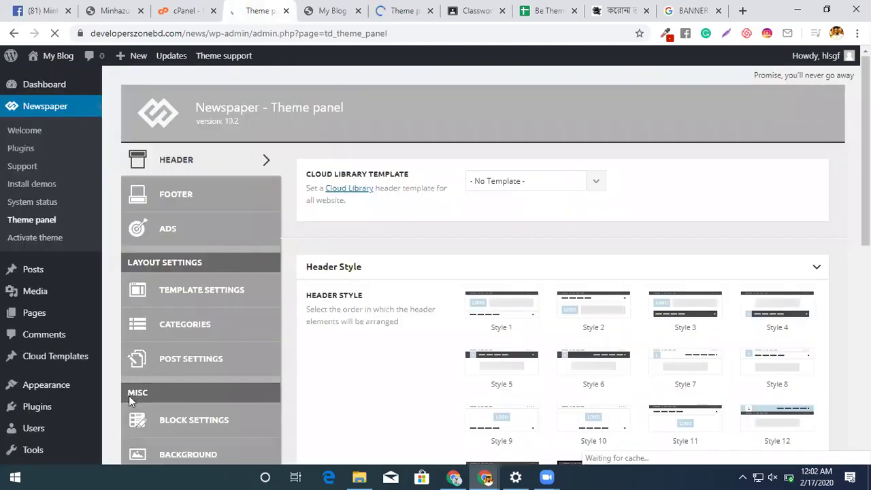
{"action": "scroll", "coordinate": [283, 289], "scroll_direction": "down", "scroll_amount": 5}
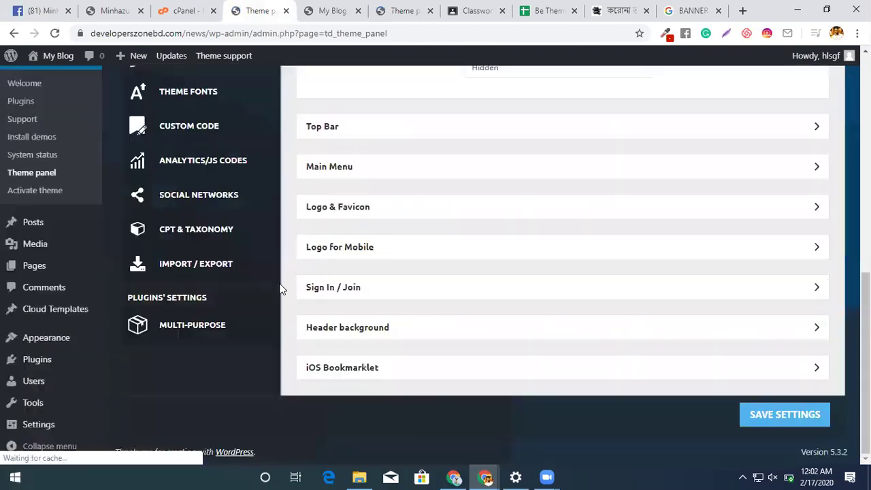
{"action": "scroll", "coordinate": [301, 244], "scroll_direction": "up", "scroll_amount": 10}
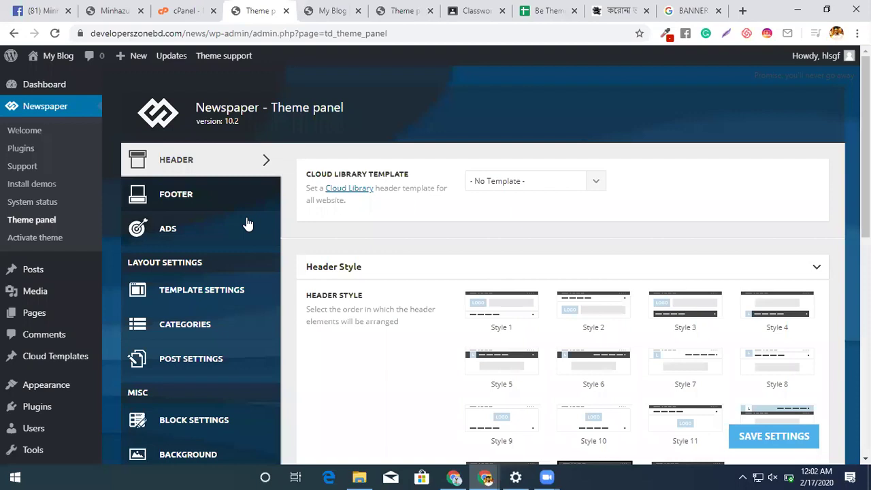
{"action": "left_click", "coordinate": [248, 226]}
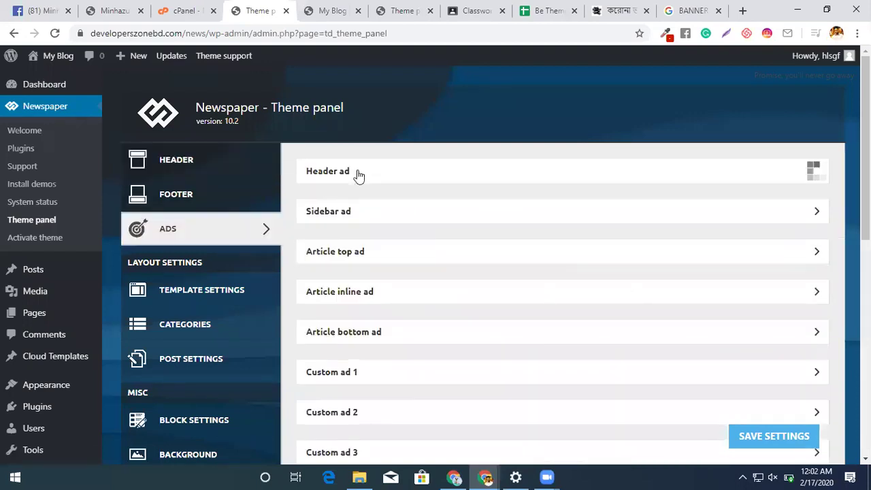
- Replace the Header ad code with an <img> tag using the copied Valentine's banner URL, and save
{"action": "left_click", "coordinate": [533, 238]}
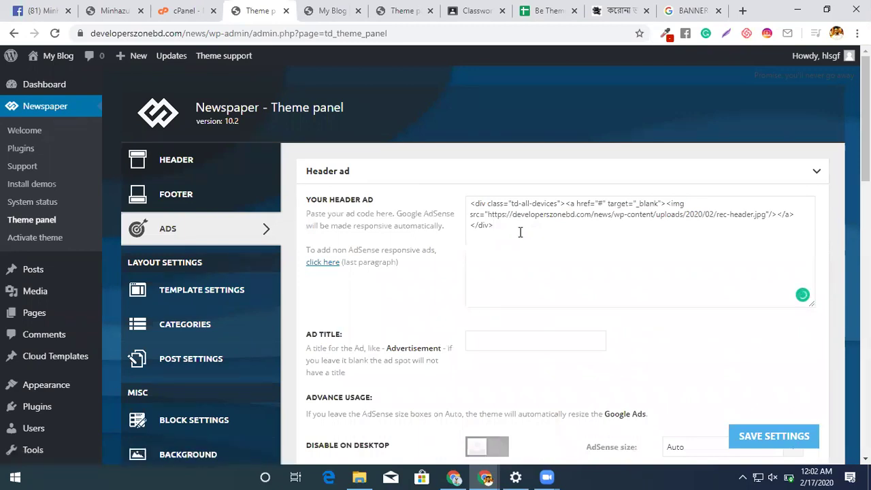
{"action": "key", "text": "ctrl+a"}
{"action": "key", "text": "ctrl+plus"}
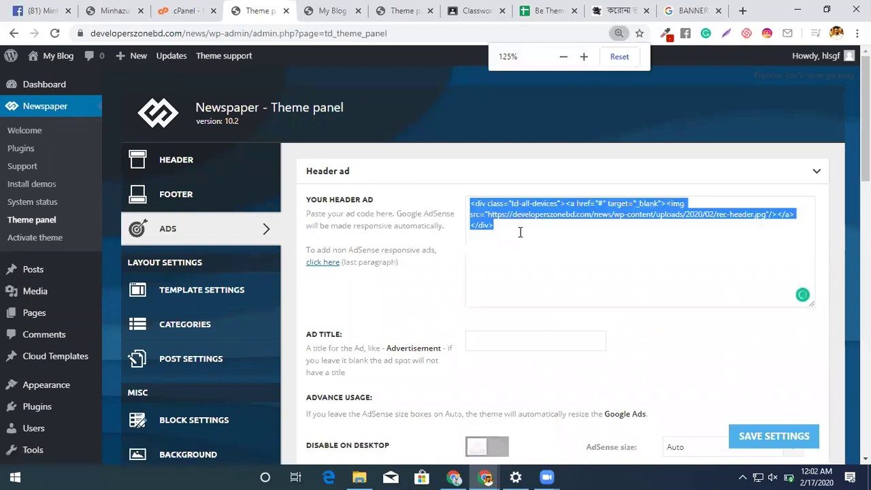
{"action": "scroll", "coordinate": [645, 272], "scroll_direction": "right", "scroll_amount": 3}
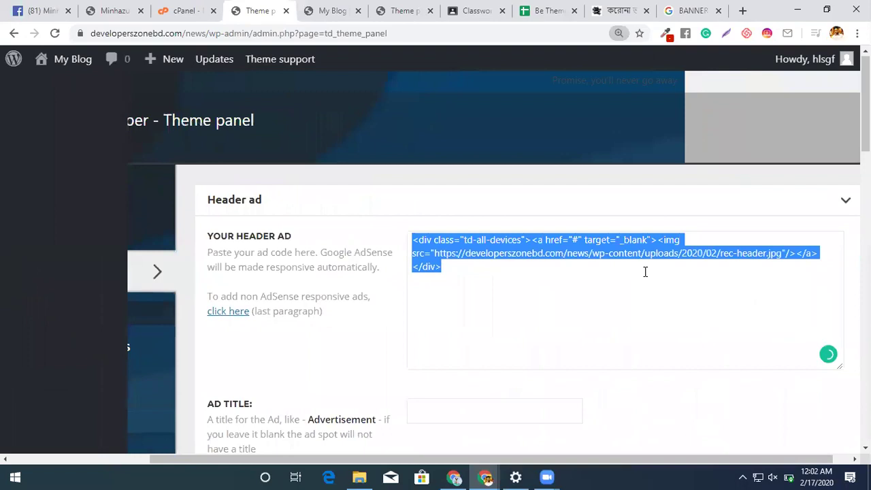
{"action": "type", "text": "<IMG"}
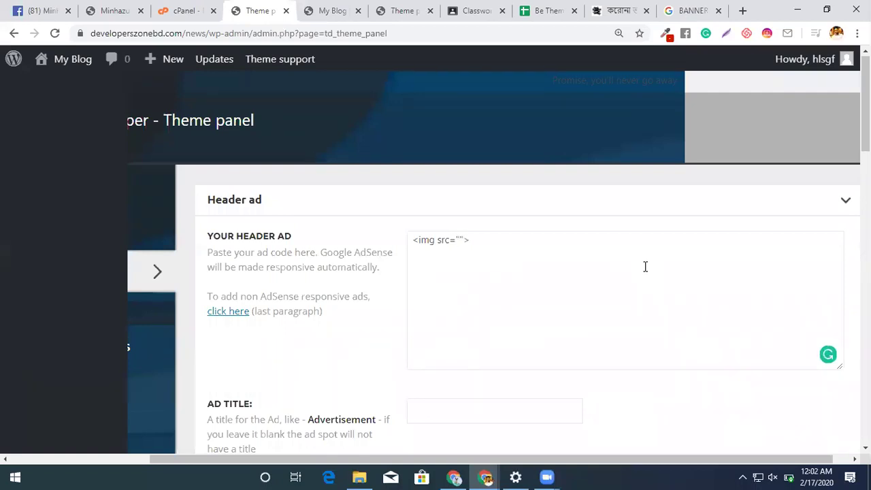
{"action": "type", "text": "https://previews.123rf.com/images/koltukovalek/koltukovalek1801/koltukovalek180100048/93238849-lettering-happy-valentines-day-banner-pink-valentines-day-greeting-card-template-with-typography-tex.jpg"}
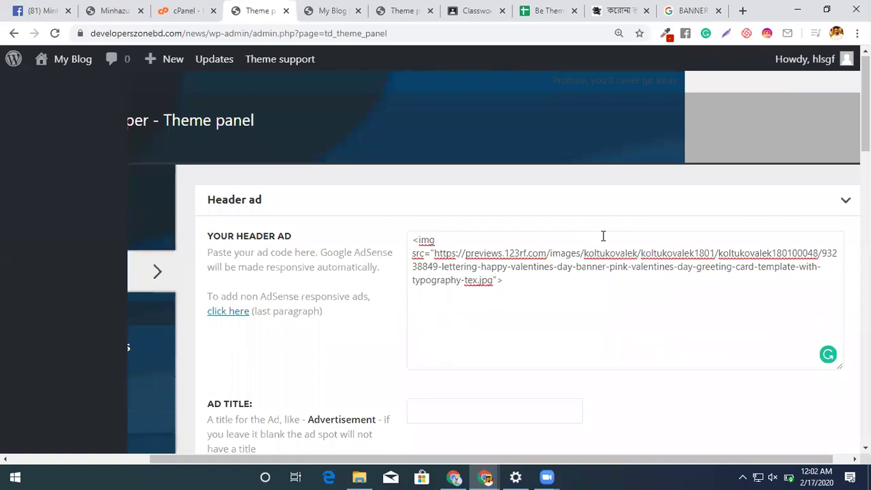
{"action": "key", "text": "ctrl+0"}
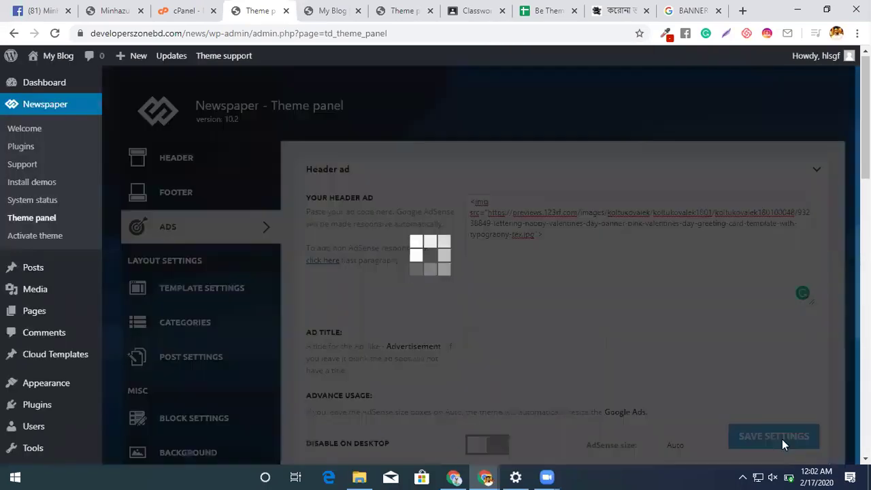
{"action": "left_click", "coordinate": [773, 436]}
- Reload the news front page to check the new header ad banner
{"action": "left_click", "coordinate": [333, 9]}
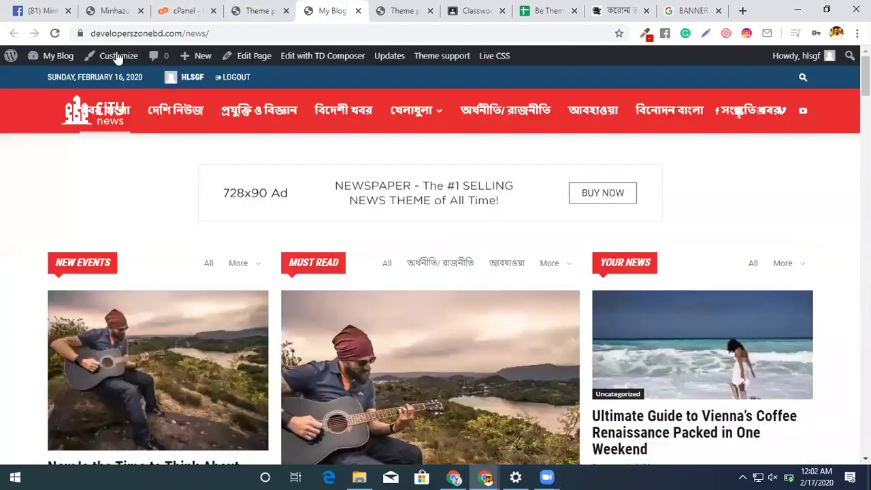
{"action": "left_click", "coordinate": [55, 34]}
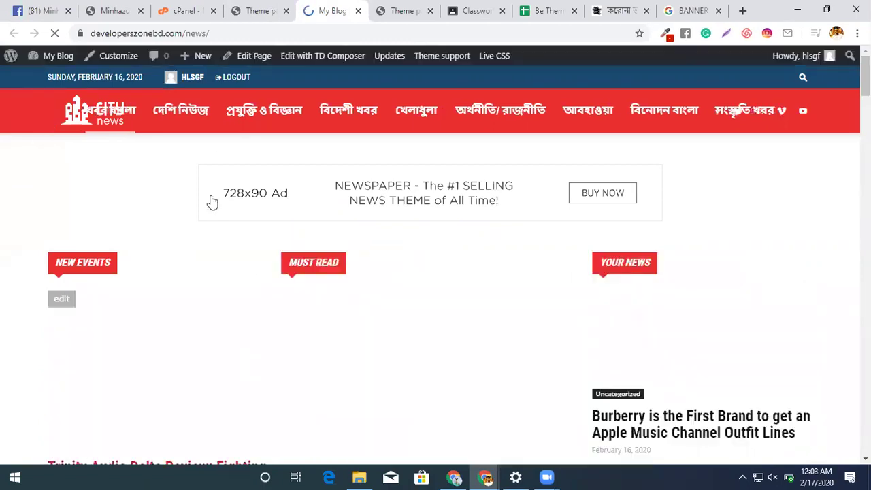
{"action": "left_click", "coordinate": [271, 8]}
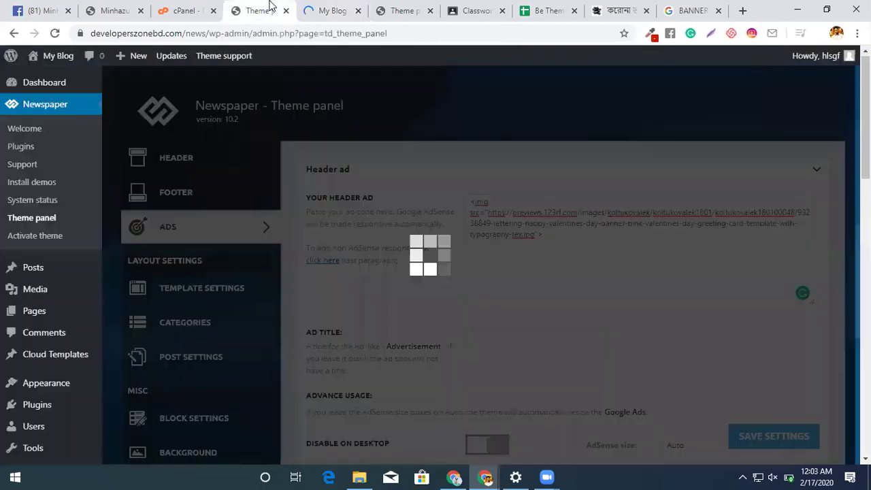
{"action": "left_click", "coordinate": [326, 10]}
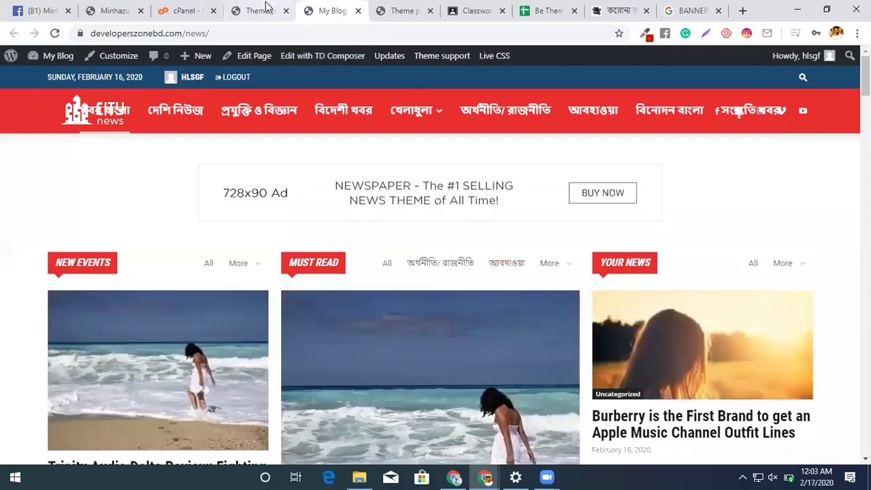
- Return to the Newspaper theme panel and scroll up to the Header Style options
{"action": "left_click", "coordinate": [271, 8]}
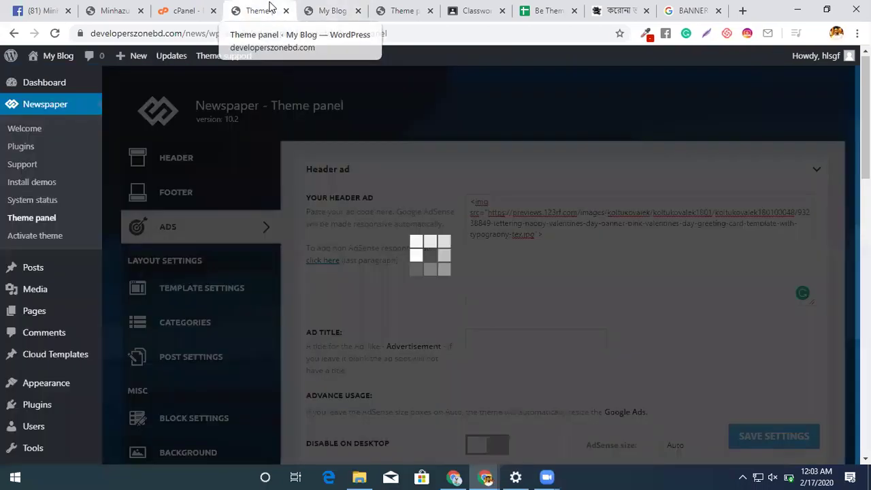
{"action": "left_click", "coordinate": [391, 11]}
{"action": "scroll", "coordinate": [179, 113], "scroll_direction": "up", "scroll_amount": 5}
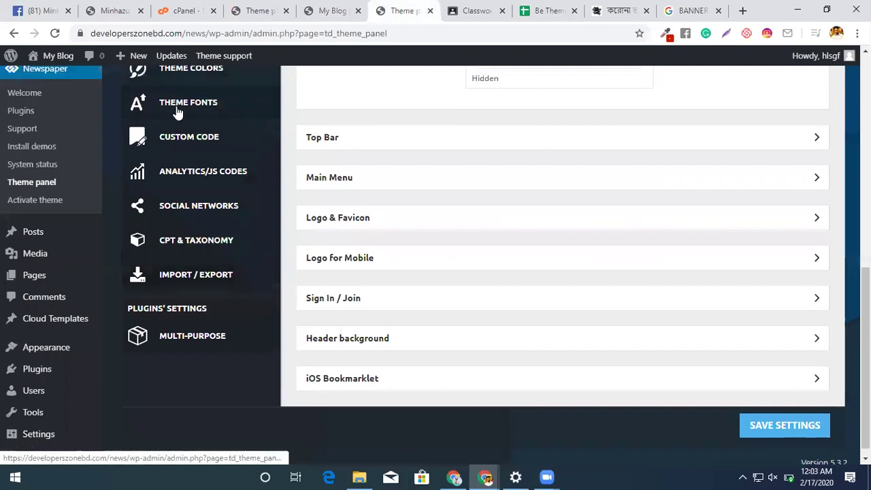
{"action": "scroll", "coordinate": [677, 247], "scroll_direction": "up", "scroll_amount": 1}
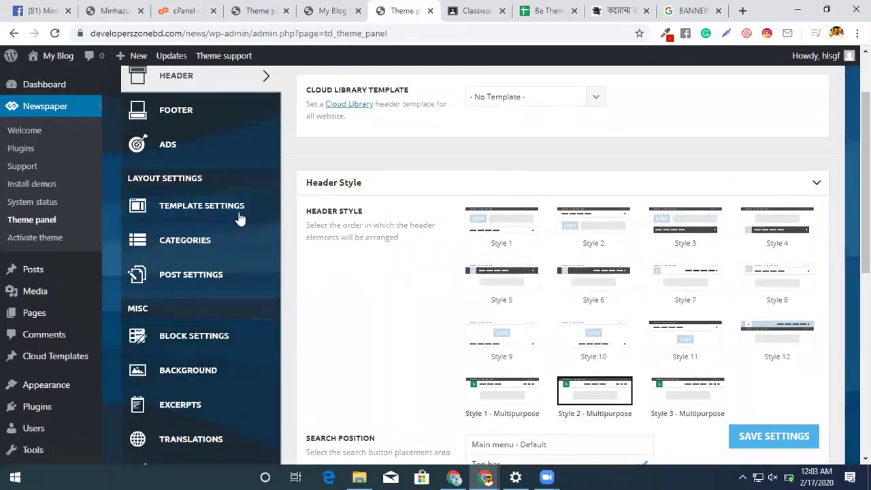
- Browse the দেশি নিউজ category page on the live site, then return to the theme panel
{"action": "left_click", "coordinate": [238, 218]}
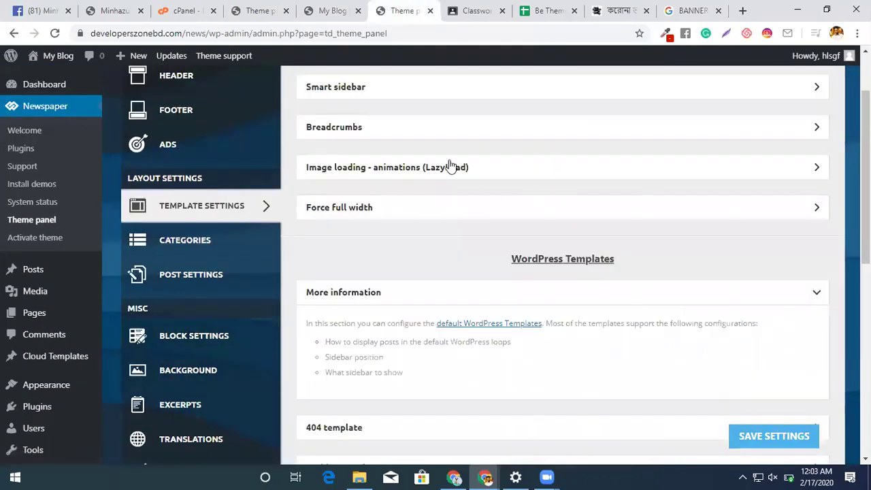
{"action": "scroll", "coordinate": [450, 166], "scroll_direction": "up", "scroll_amount": 2}
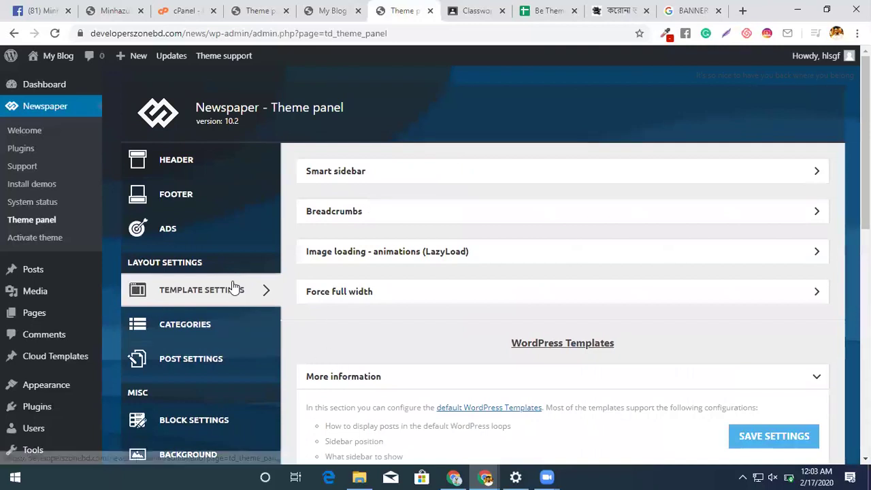
{"action": "key", "text": "ctrl+shift+Tab"}
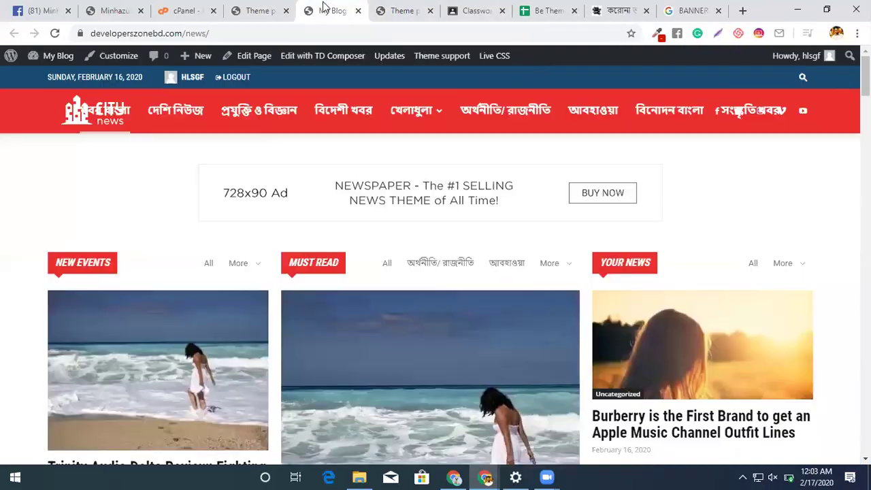
{"action": "left_click", "coordinate": [174, 122]}
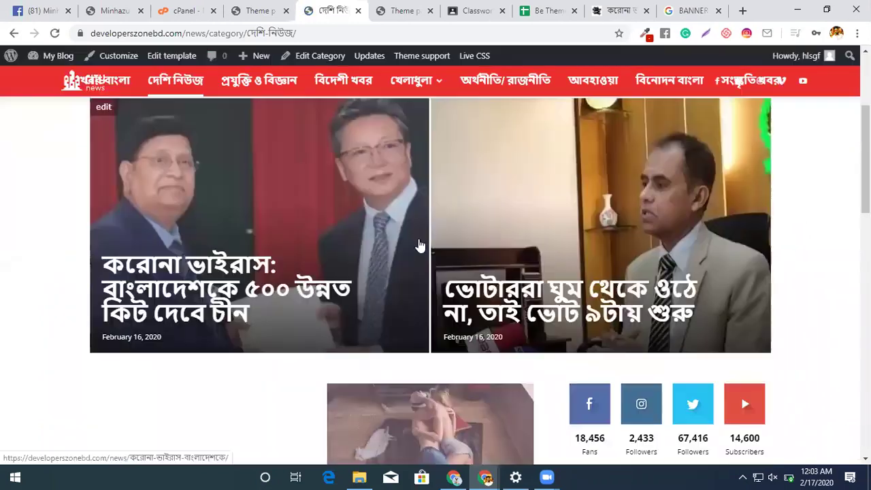
{"action": "scroll", "coordinate": [408, 245], "scroll_direction": "down", "scroll_amount": 5}
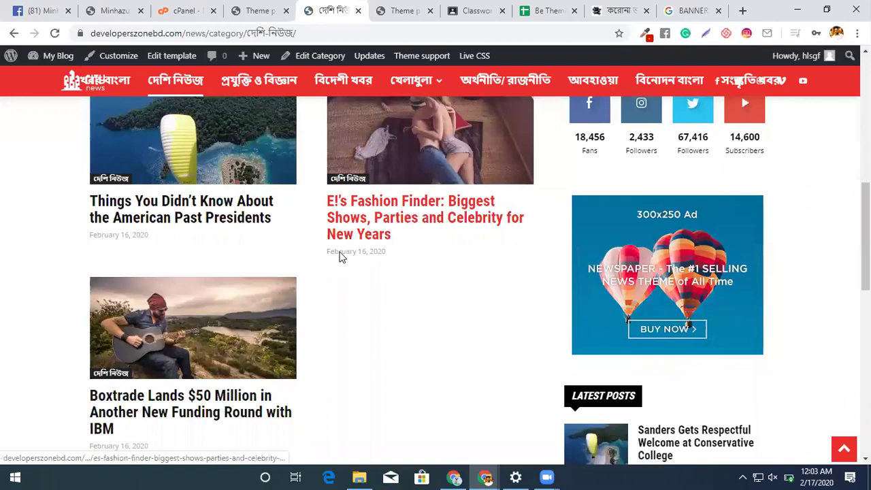
{"action": "scroll", "coordinate": [376, 344], "scroll_direction": "down", "scroll_amount": 5}
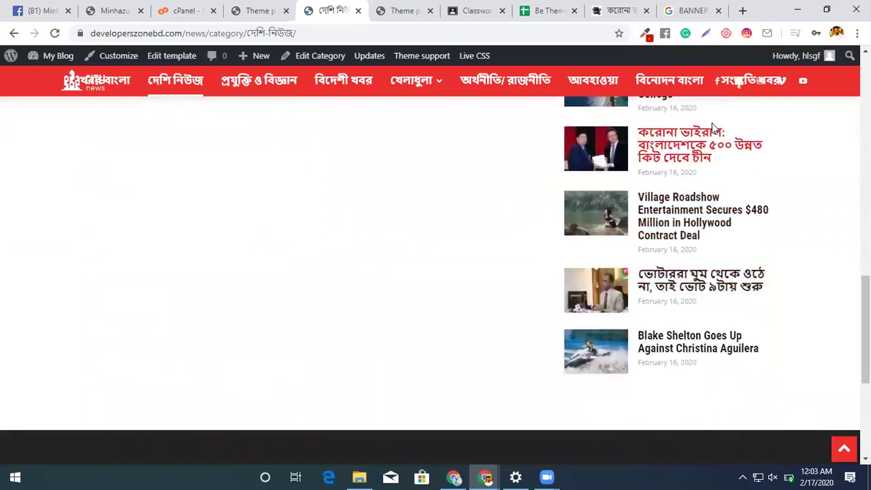
{"action": "left_click", "coordinate": [245, 8]}
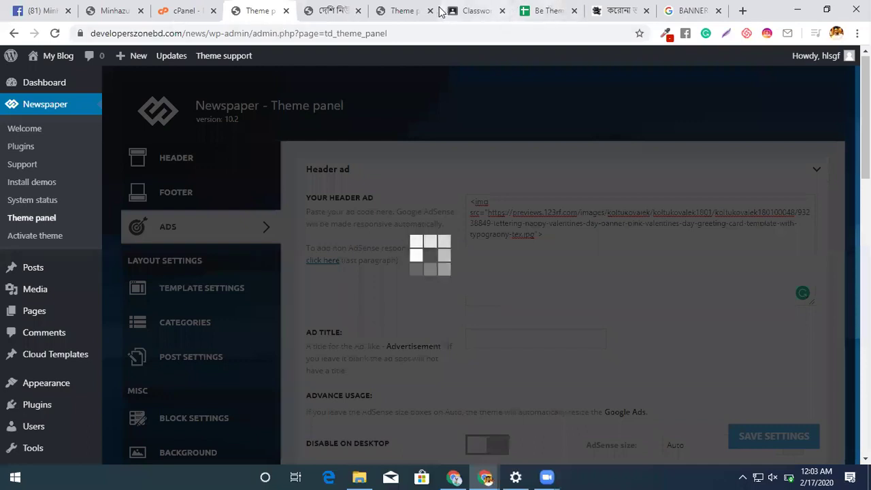
- Set the Archive template to article display module M10 and save the theme settings
{"action": "left_click", "coordinate": [413, 13]}
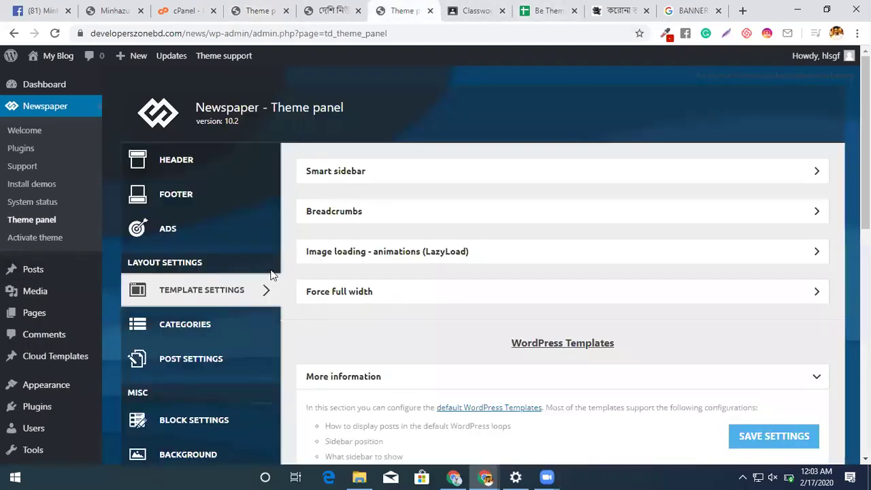
{"action": "scroll", "coordinate": [451, 245], "scroll_direction": "down", "scroll_amount": 3}
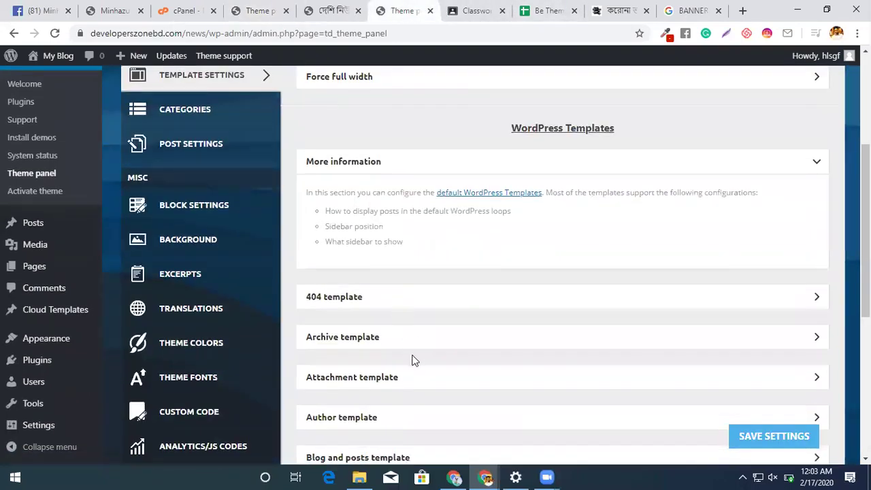
{"action": "left_click", "coordinate": [421, 345]}
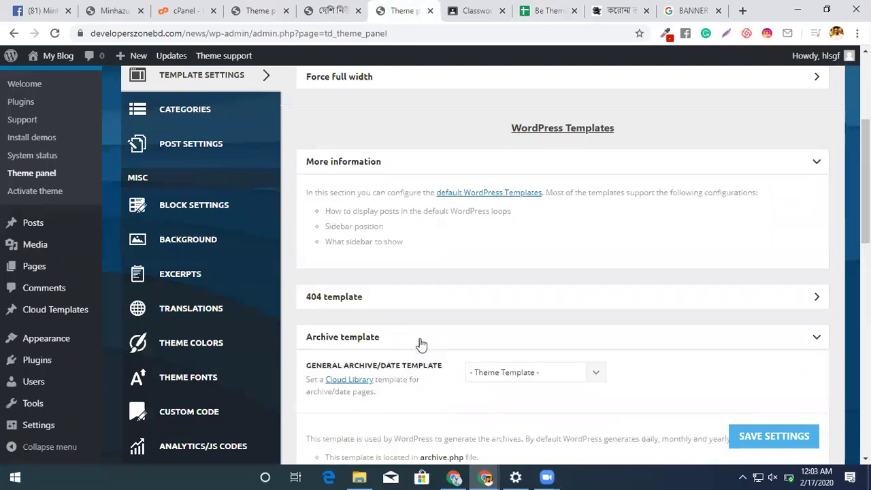
{"action": "scroll", "coordinate": [568, 313], "scroll_direction": "down", "scroll_amount": 3}
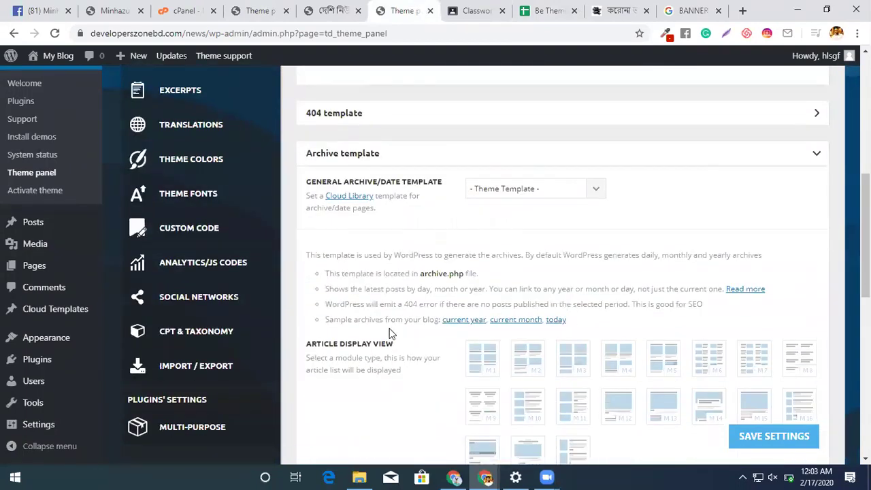
{"action": "scroll", "coordinate": [391, 333], "scroll_direction": "down", "scroll_amount": 3}
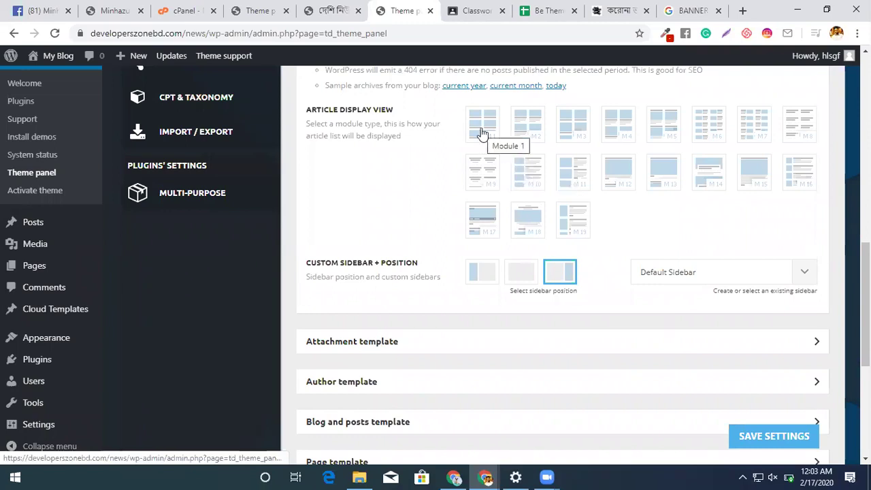
{"action": "left_click", "coordinate": [524, 177]}
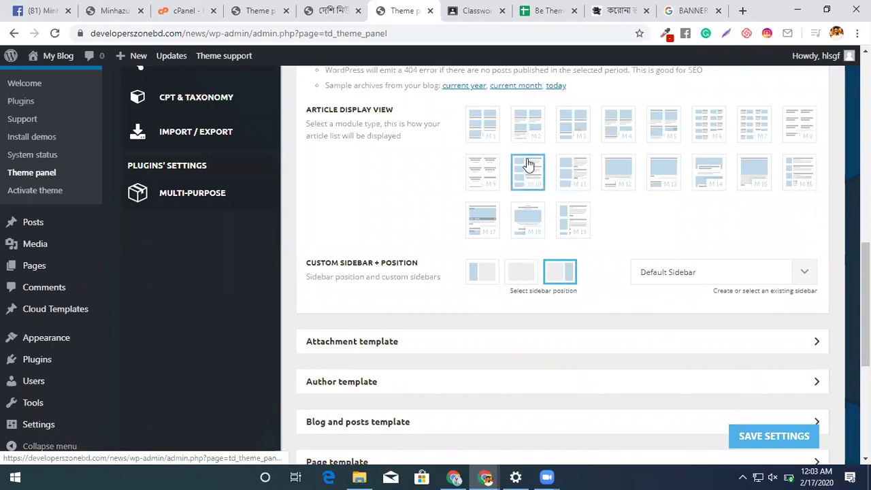
{"action": "left_click", "coordinate": [740, 436]}
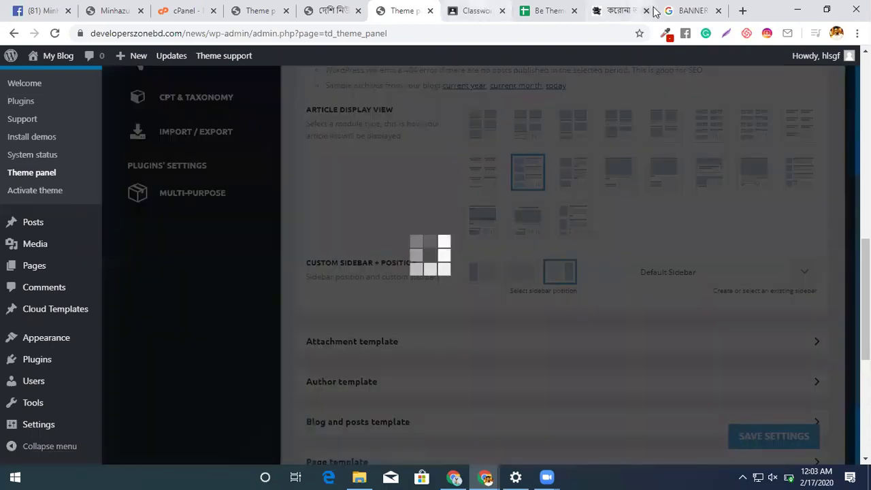
- Check the দেশি নিউজ category page, then reload the theme panel pages
{"action": "left_click", "coordinate": [334, 11]}
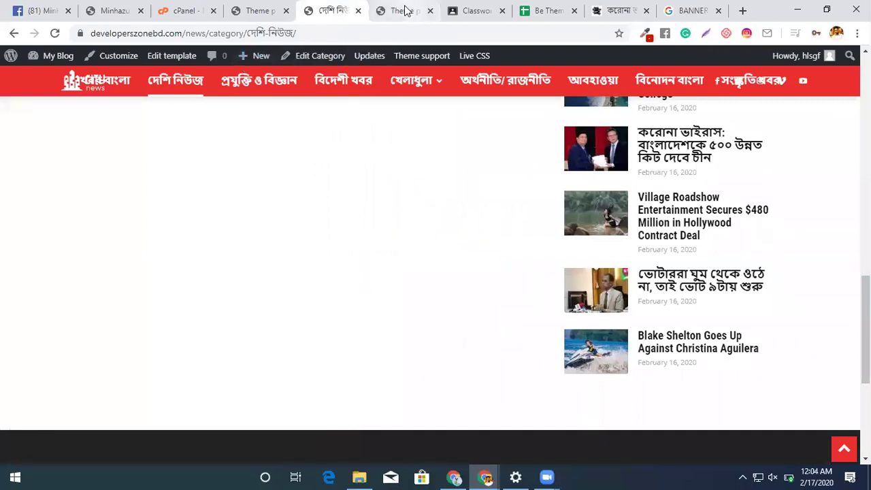
{"action": "left_click", "coordinate": [405, 11]}
{"action": "left_click", "coordinate": [261, 13]}
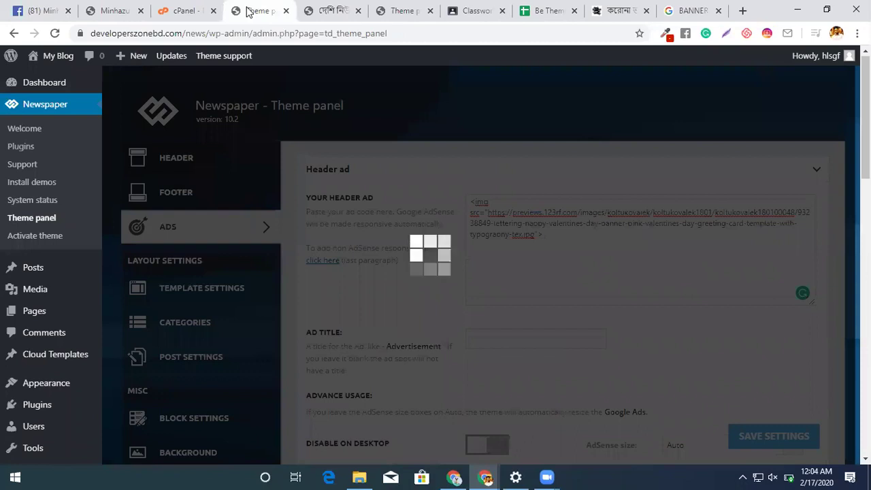
{"action": "left_click", "coordinate": [49, 58]}
{"action": "left_click", "coordinate": [409, 5]}
{"action": "left_click", "coordinate": [238, 6]}
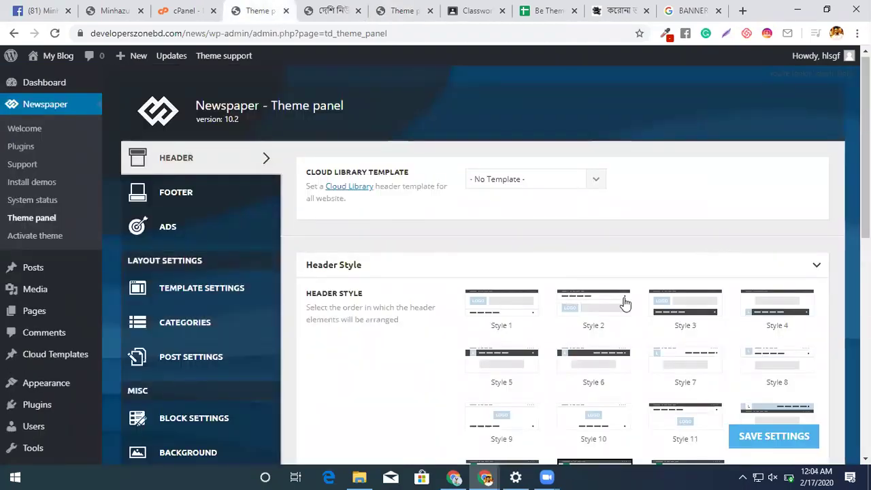
{"action": "scroll", "coordinate": [623, 304], "scroll_direction": "down", "scroll_amount": 4}
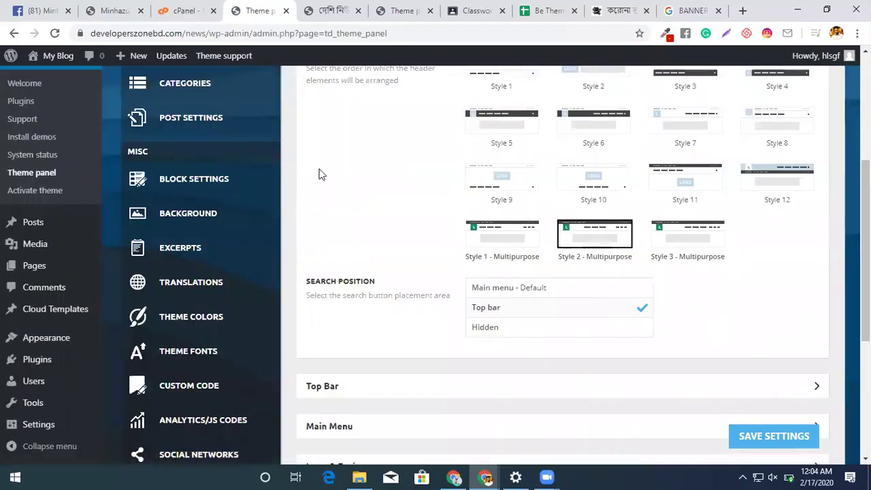
{"action": "left_click", "coordinate": [400, 11]}
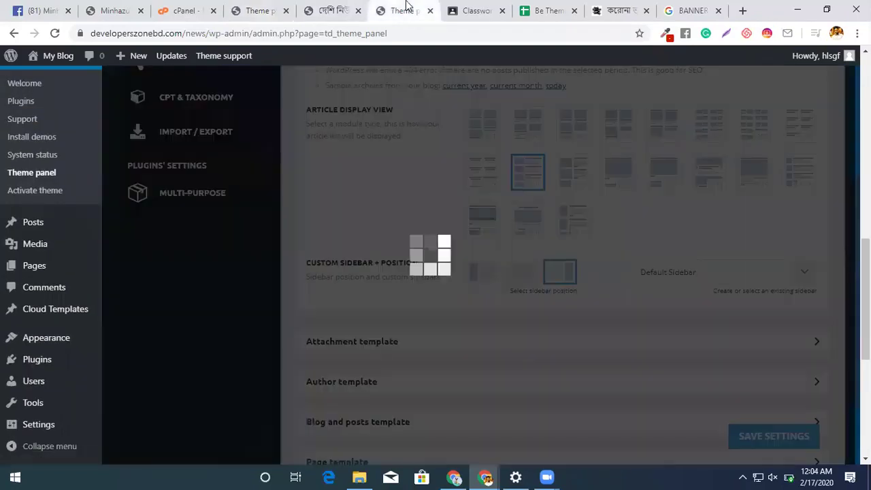
{"action": "left_click", "coordinate": [245, 56]}
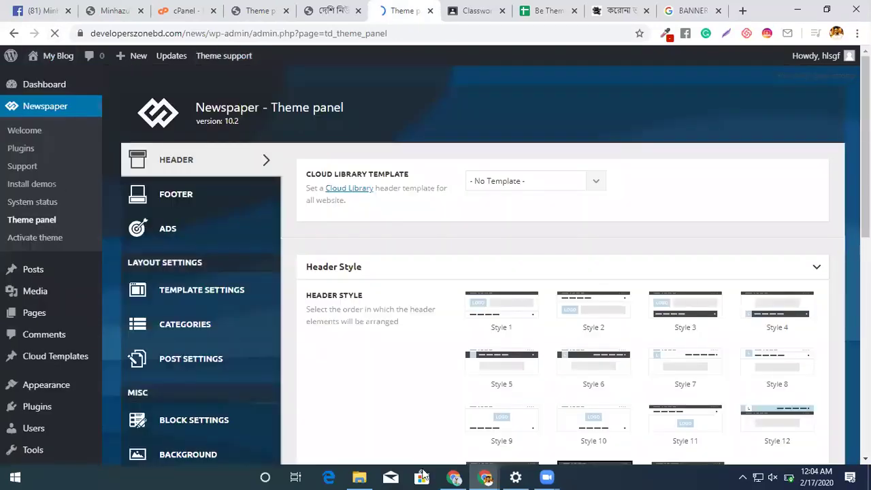
- Show the theme's ADS placements and expand the Header ad settings
{"action": "scroll", "coordinate": [258, 210], "scroll_direction": "down", "scroll_amount": 10}
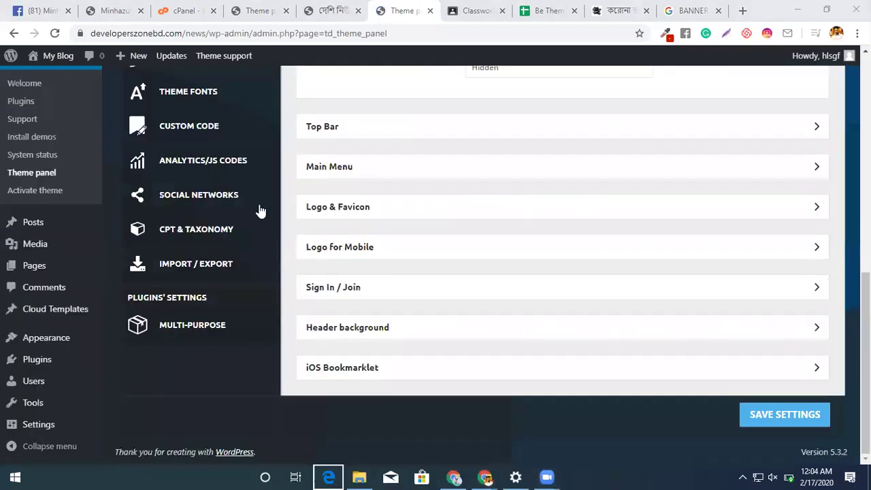
{"action": "scroll", "coordinate": [227, 171], "scroll_direction": "up", "scroll_amount": 8}
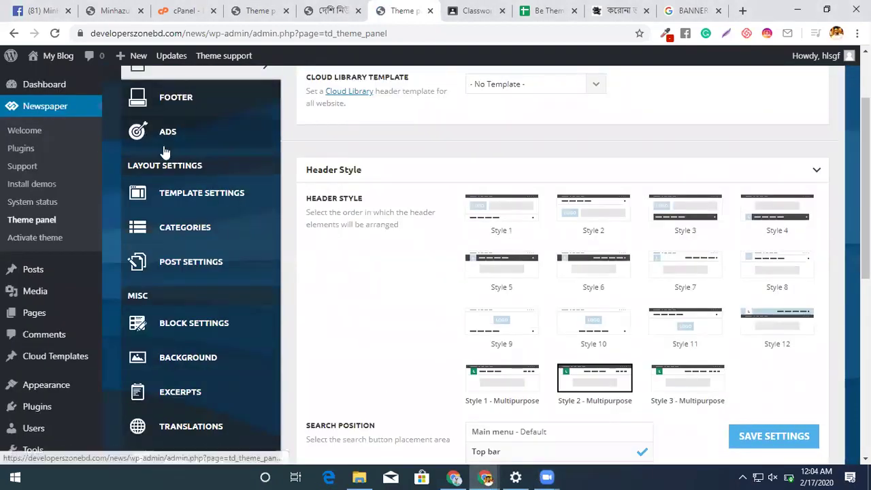
{"action": "left_click", "coordinate": [164, 145]}
{"action": "scroll", "coordinate": [578, 198], "scroll_direction": "up", "scroll_amount": 3}
{"action": "left_click", "coordinate": [493, 182]}
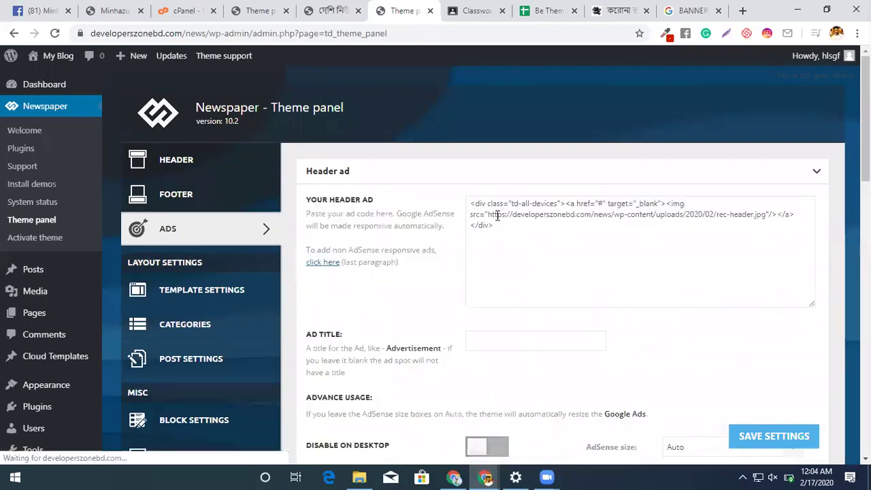
- Replace the image URL in the header ad code with the banner link and save
{"action": "left_click", "coordinate": [497, 214]}
{"action": "key", "text": "ctrl+a"}
{"action": "left_click", "coordinate": [508, 215]}
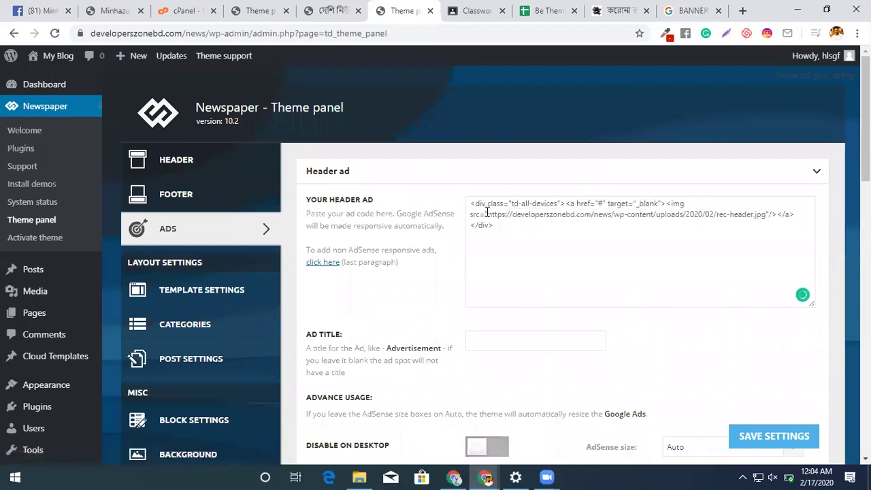
{"action": "left_click_drag", "start_coordinate": [788, 212], "coordinate": [767, 212]}
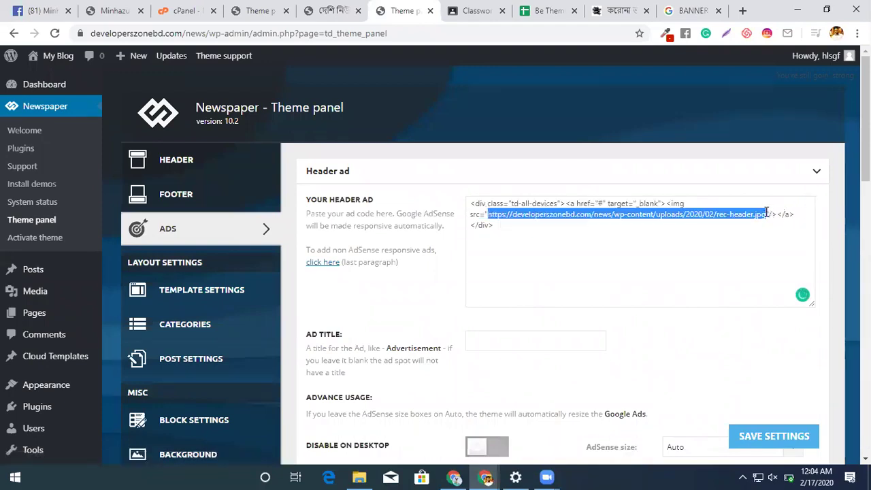
{"action": "type", "text": "https://previews.123rf.com/images/koltukovalek/koltukovalek1801/koltukovalek180100048/93238849-lettering-happy-valentines-day-banner-pink-valentines-day-greeting-card-template-with-typography-tex.jpg"}
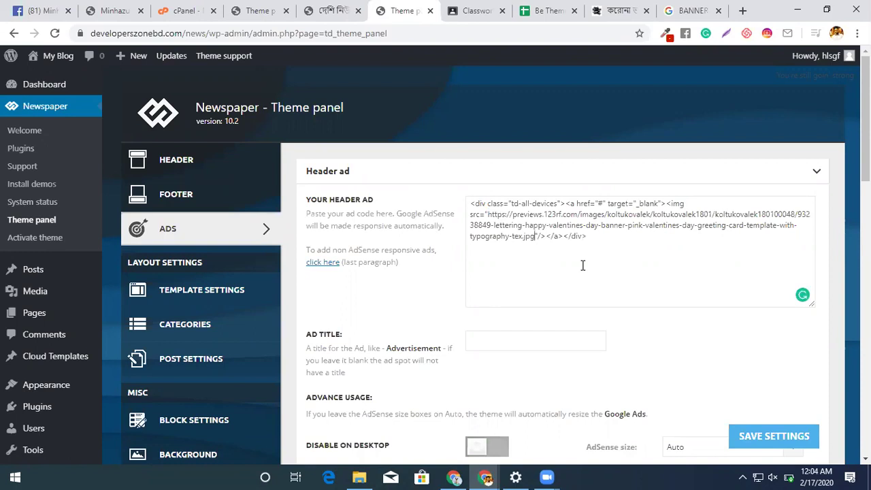
{"action": "left_click", "coordinate": [773, 436]}
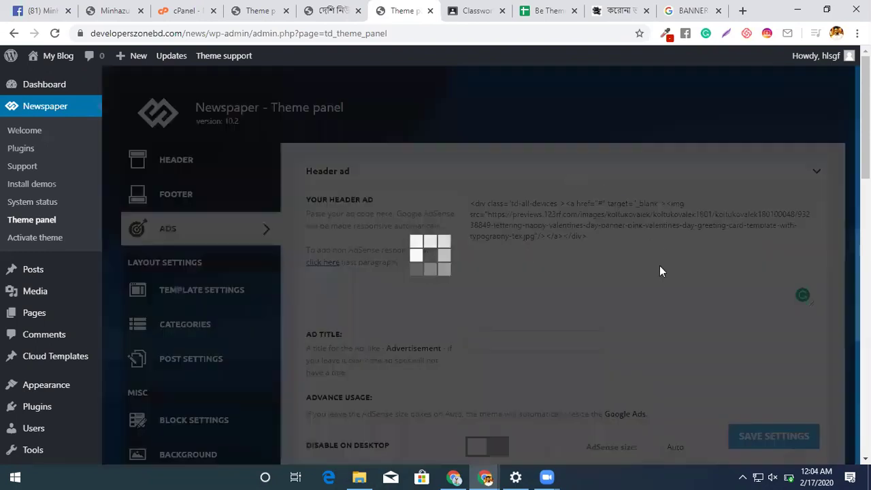
- Log out of the WordPress dashboard from the Howdy menu
{"action": "left_click", "coordinate": [258, 10]}
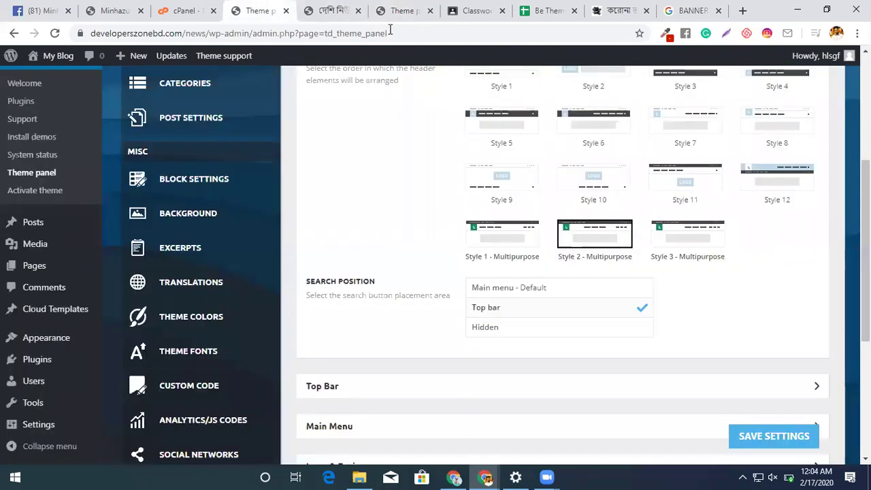
{"action": "left_click", "coordinate": [401, 12]}
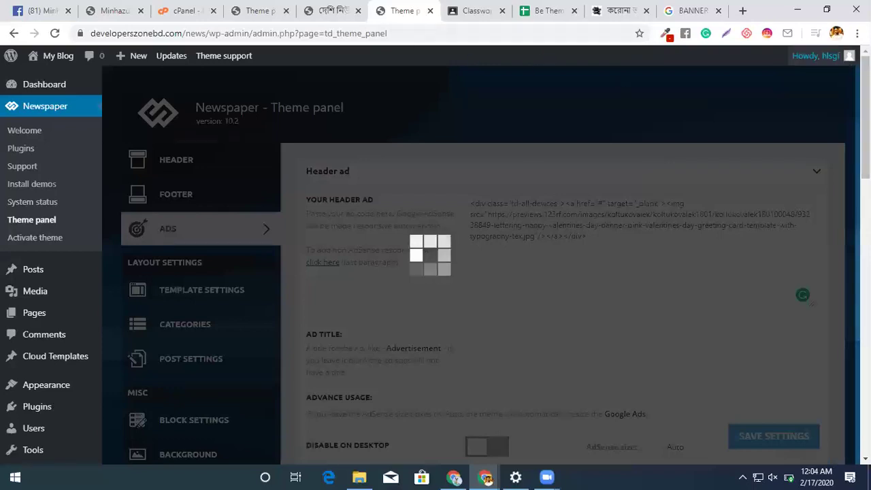
{"action": "mouse_move", "coordinate": [823, 58]}
{"action": "left_click", "coordinate": [769, 119]}
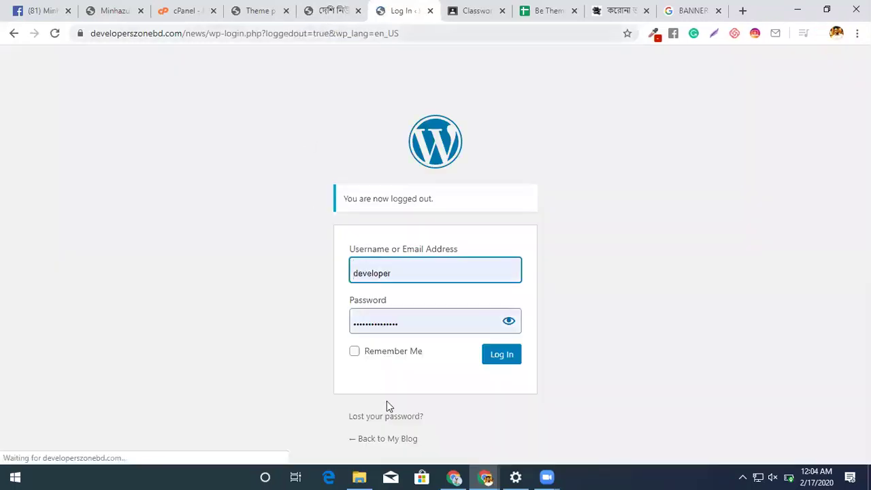
- Attempt login with the saved credentials, then close the unneeded browser tabs
{"action": "left_click", "coordinate": [504, 357]}
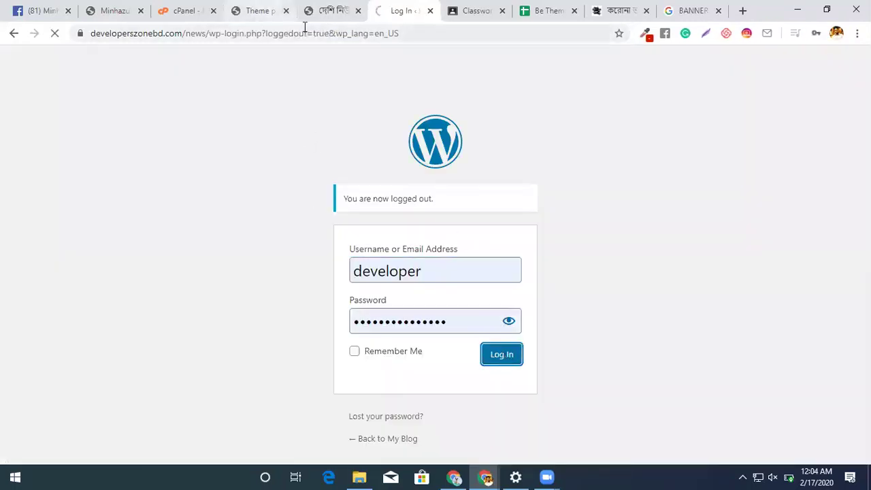
{"action": "left_click", "coordinate": [286, 11]}
{"action": "left_click", "coordinate": [288, 11]}
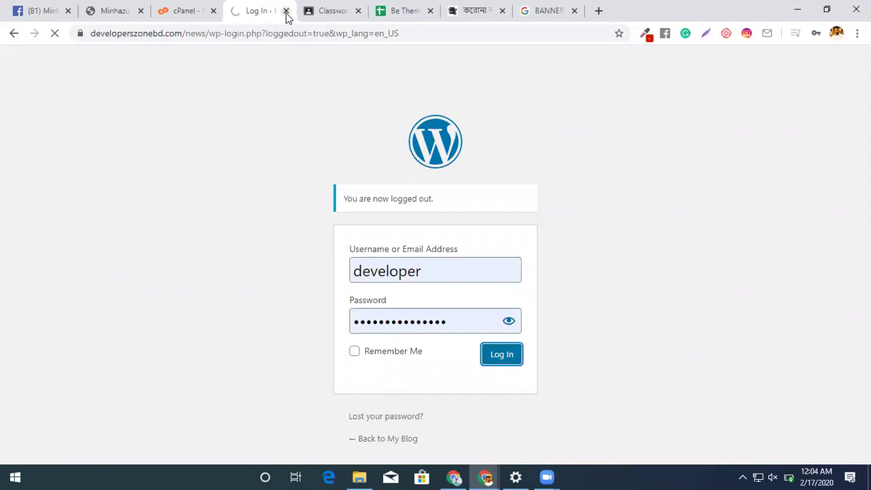
{"action": "left_click", "coordinate": [357, 11]}
{"action": "left_click", "coordinate": [357, 11]}
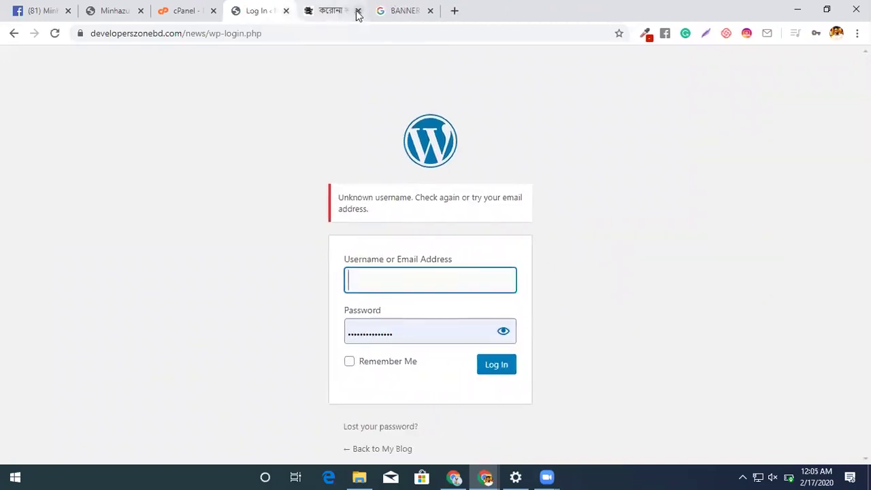
{"action": "key", "text": "ctrl+shift+t"}
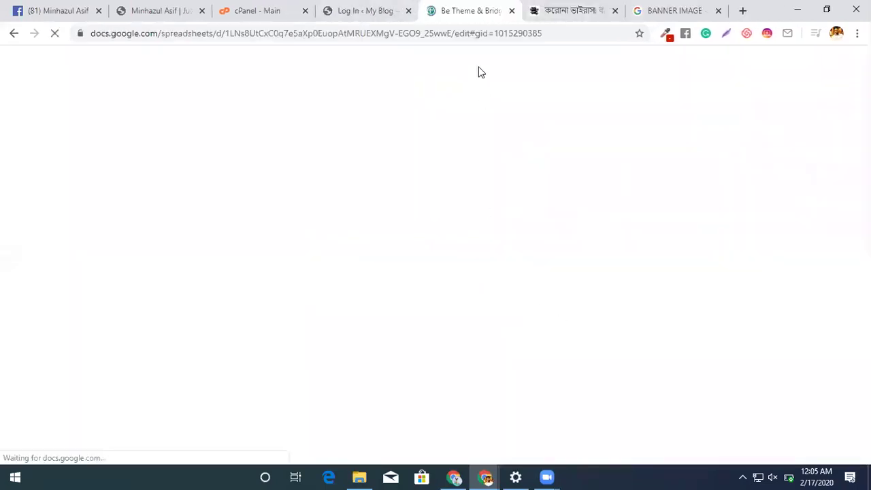
- Check the saved usernames on the login page, then switch to cPanel home
{"action": "left_click", "coordinate": [342, 10]}
{"action": "left_click", "coordinate": [474, 285]}
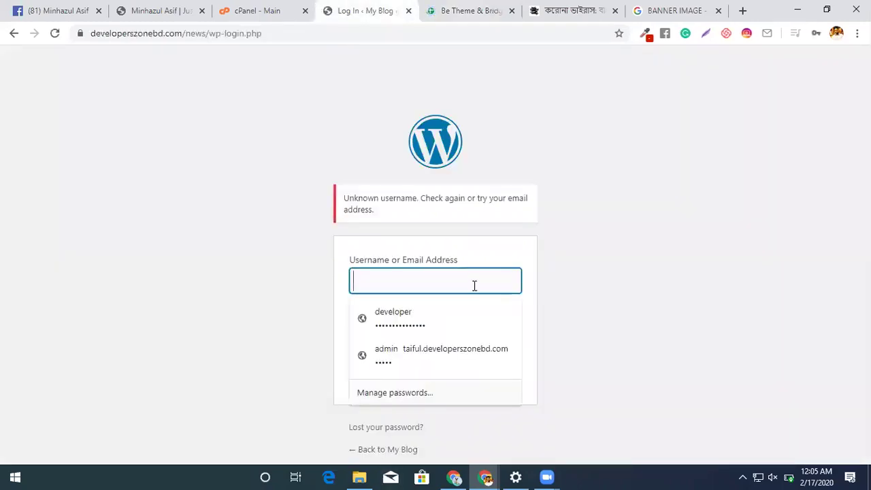
{"action": "left_click", "coordinate": [216, 13]}
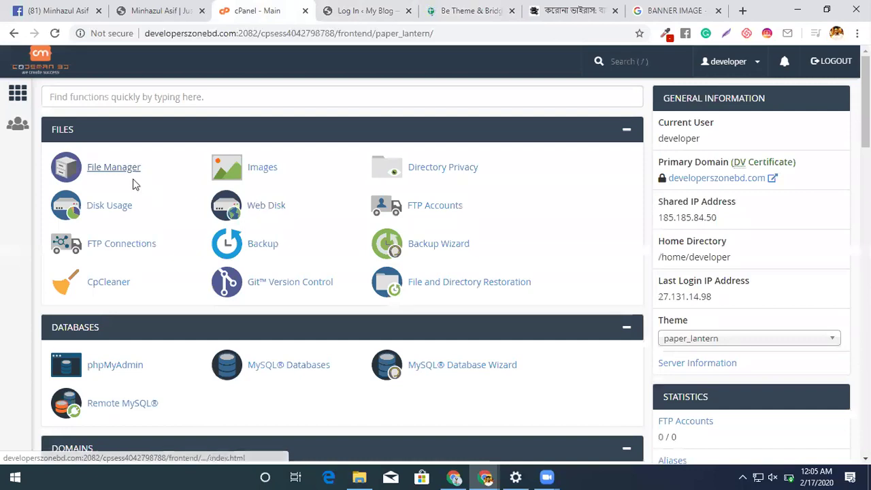
- View wp-config.php in public_html/news through the cPanel File Manager
{"action": "left_click", "coordinate": [121, 170]}
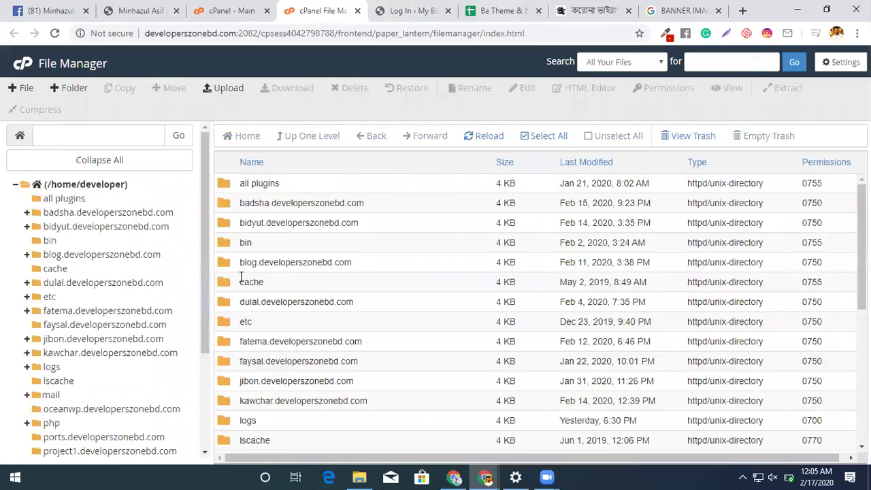
{"action": "left_click", "coordinate": [234, 262]}
{"action": "scroll", "coordinate": [310, 347], "scroll_direction": "down", "scroll_amount": 5}
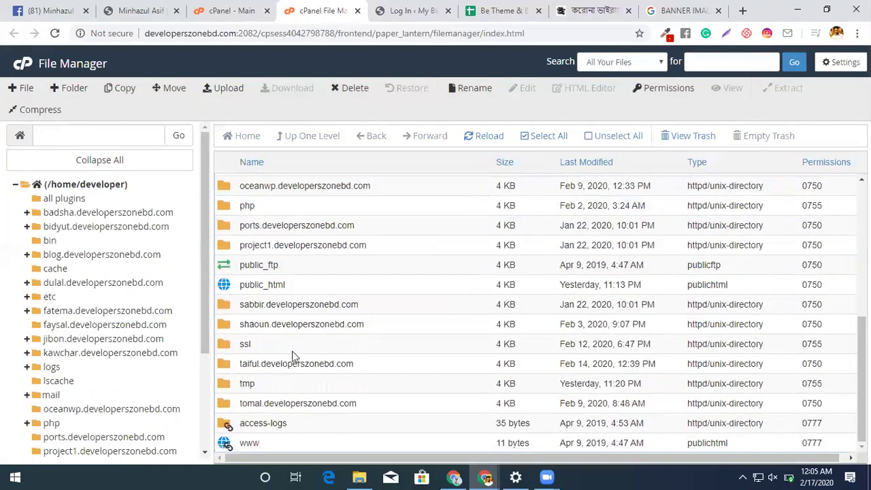
{"action": "double_click", "coordinate": [243, 286]}
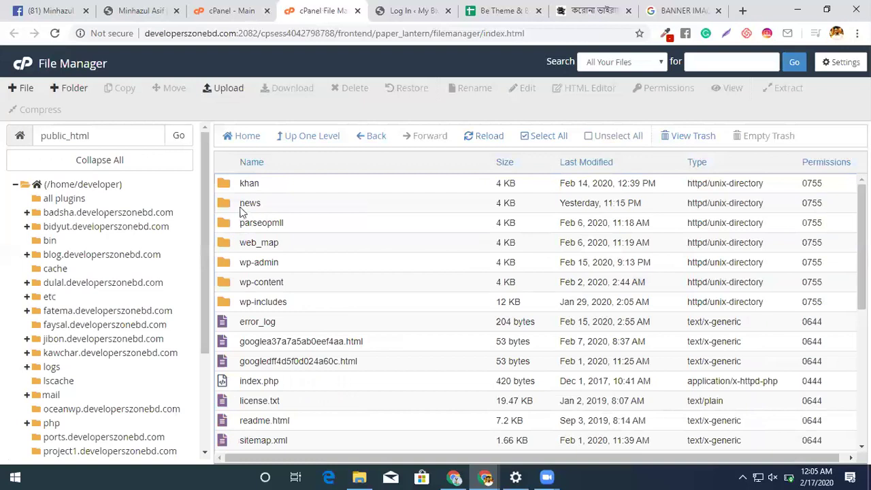
{"action": "double_click", "coordinate": [235, 202]}
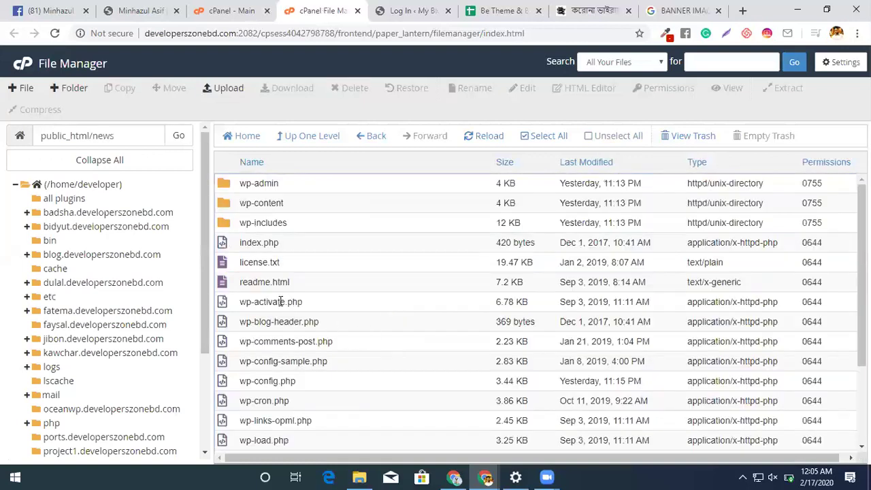
{"action": "right_click", "coordinate": [262, 398]}
{"action": "right_click", "coordinate": [242, 382]}
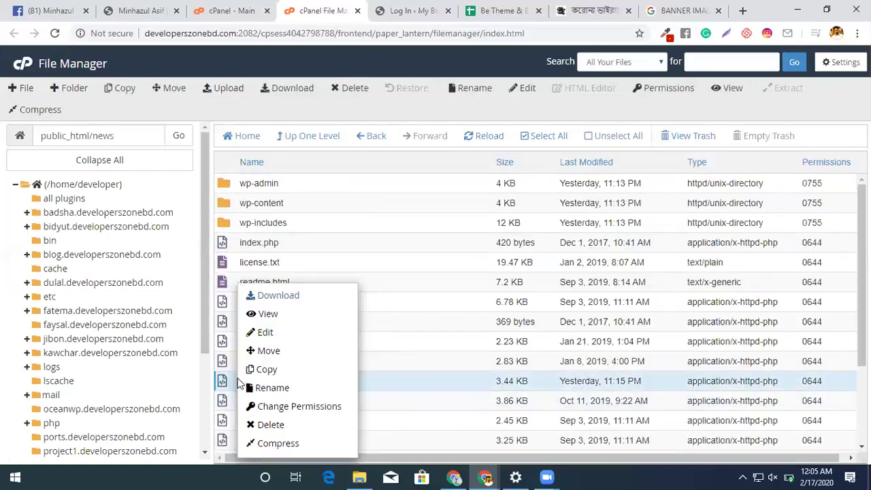
{"action": "left_click", "coordinate": [311, 317]}
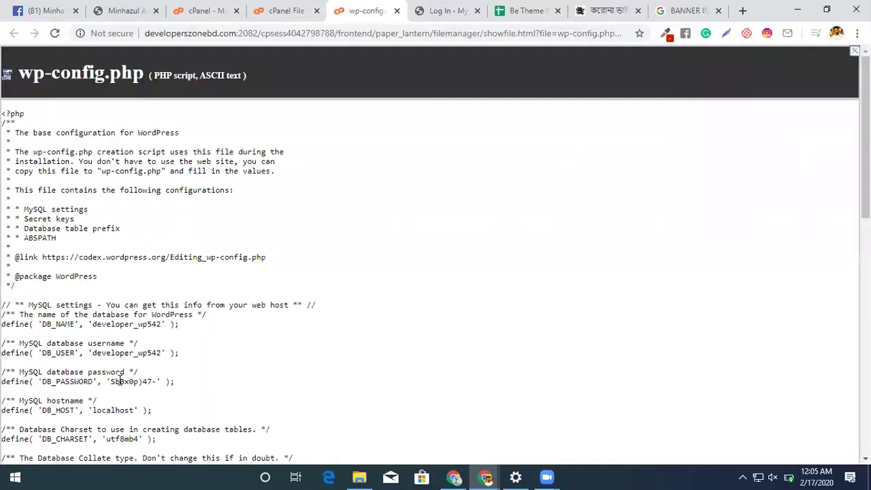
- Select the database name developer_wp542, then launch phpMyAdmin from cPanel
{"action": "left_click_drag", "start_coordinate": [32, 324], "coordinate": [190, 330]}
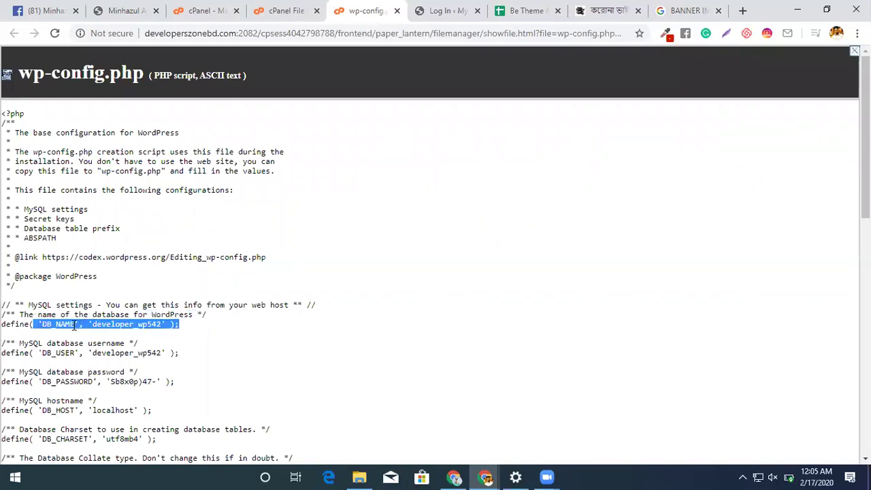
{"action": "double_click", "coordinate": [155, 323]}
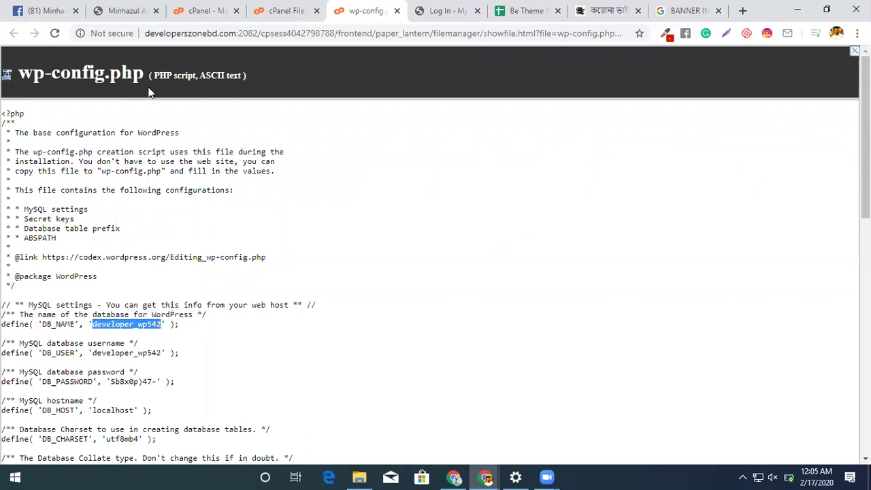
{"action": "left_click", "coordinate": [169, 7]}
{"action": "scroll", "coordinate": [192, 359], "scroll_direction": "down", "scroll_amount": 3}
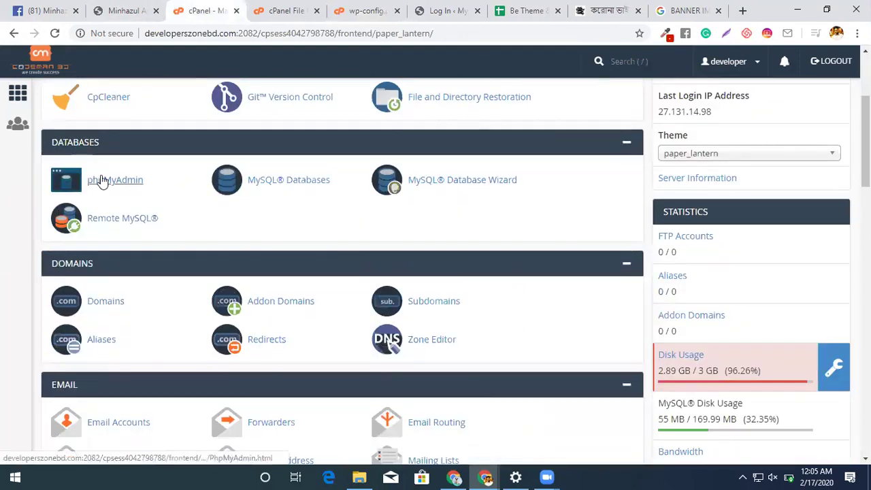
{"action": "left_click", "coordinate": [101, 181]}
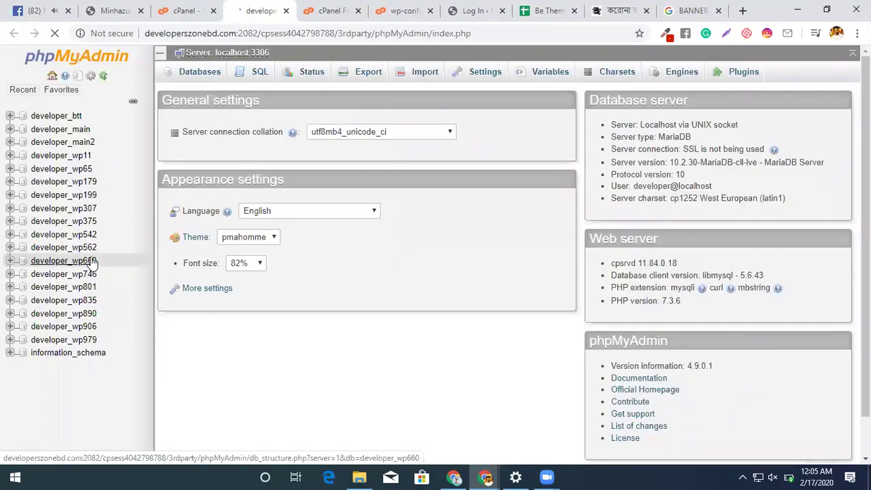
- Open the developer_wp542 database, browse wpgg_users, and edit its only row
{"action": "left_click", "coordinate": [94, 235]}
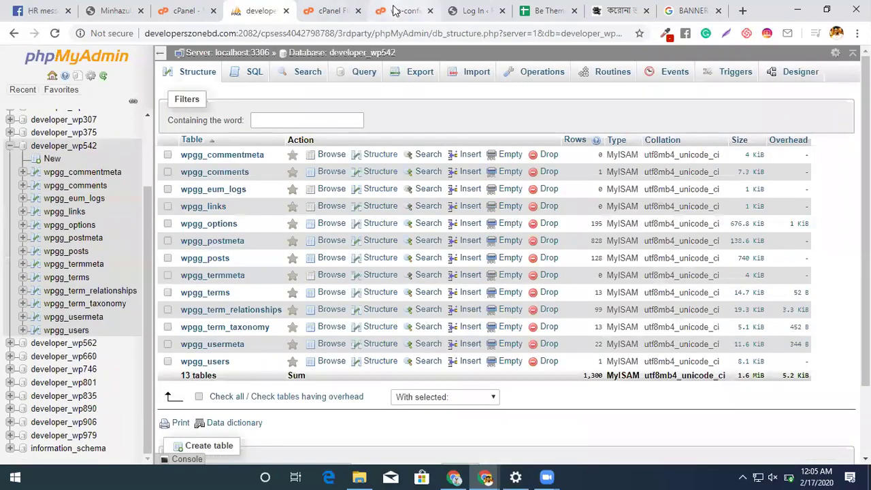
{"action": "left_click", "coordinate": [398, 11]}
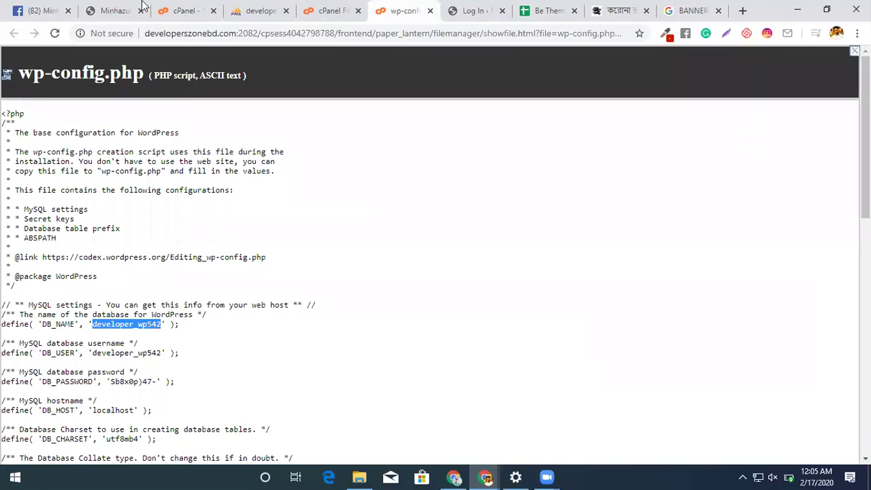
{"action": "left_click", "coordinate": [181, 11]}
{"action": "left_click", "coordinate": [242, 8]}
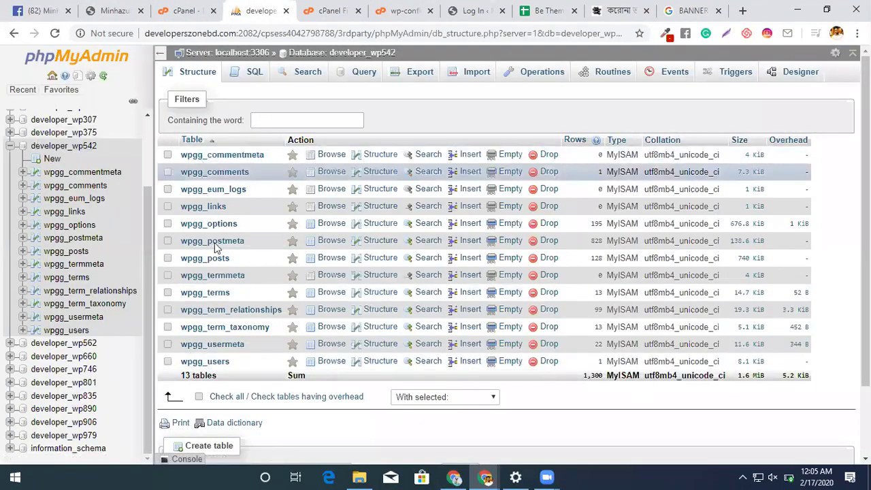
{"action": "scroll", "coordinate": [204, 344], "scroll_direction": "down", "scroll_amount": 2}
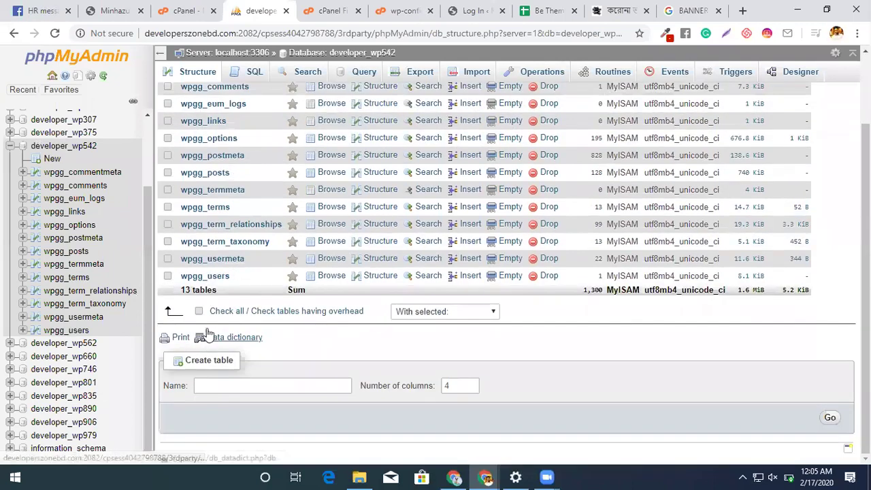
{"action": "left_click", "coordinate": [206, 277]}
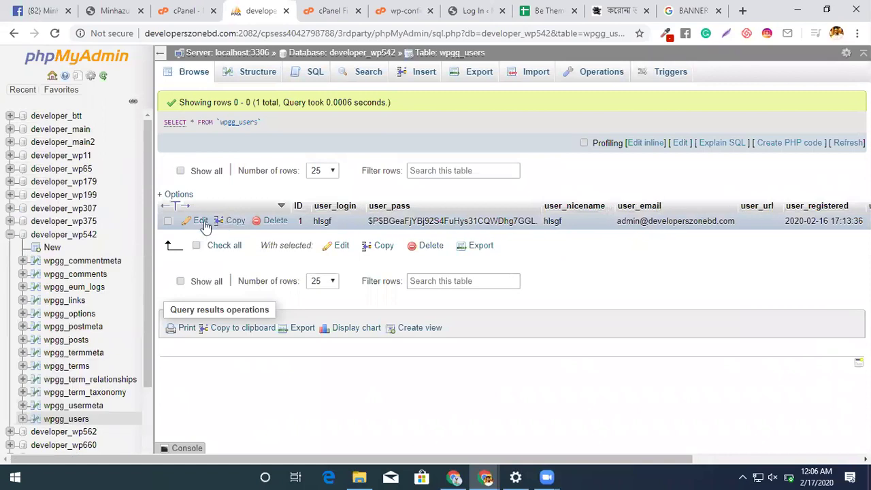
{"action": "left_click", "coordinate": [201, 221]}
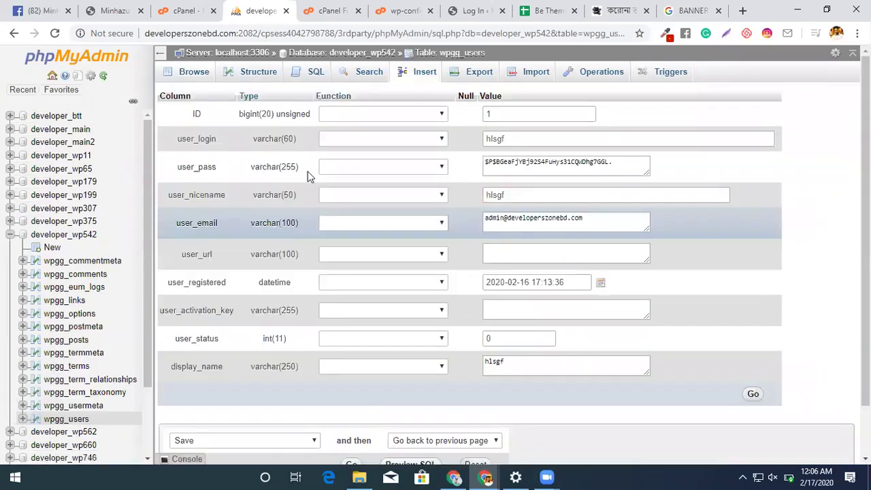
- Change the row's user_login value to admin
{"action": "left_click", "coordinate": [517, 136]}
{"action": "type", "text": "admin"}
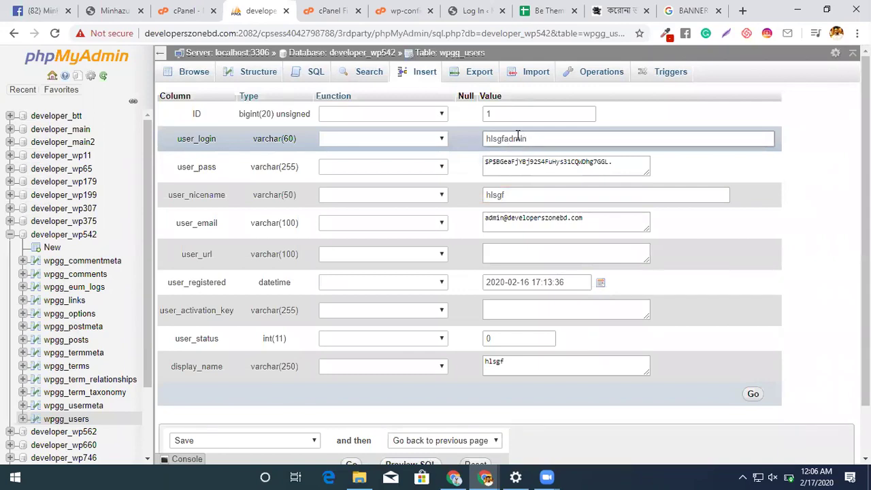
{"action": "key", "text": "shift+Home"}
{"action": "key", "text": "BackSpace"}
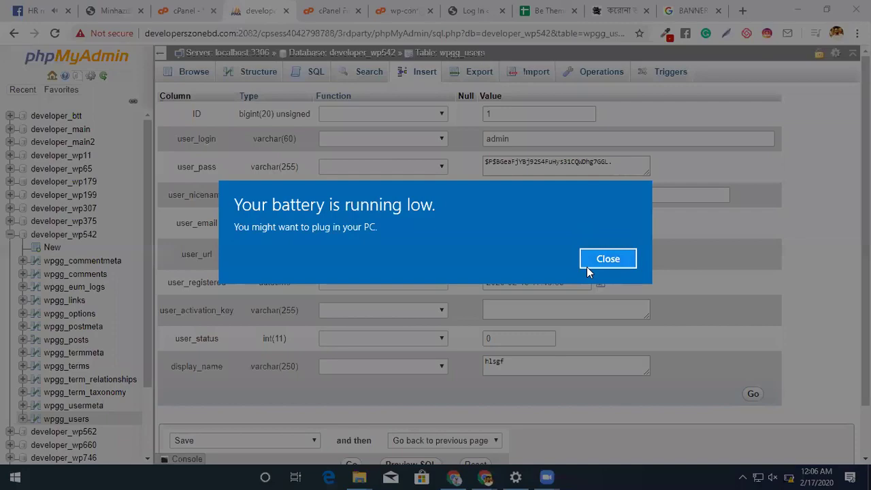
{"action": "left_click", "coordinate": [595, 260]}
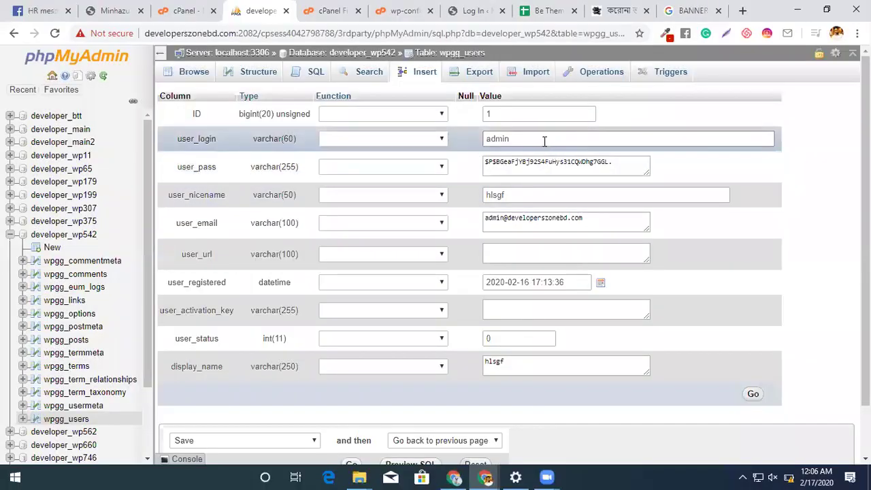
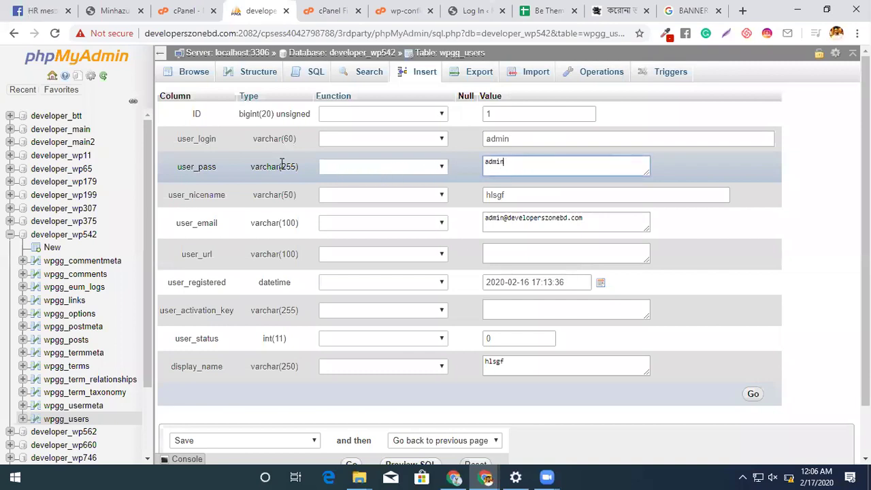
- Browse the list of functions available for the user_pass field
{"action": "left_click", "coordinate": [331, 168]}
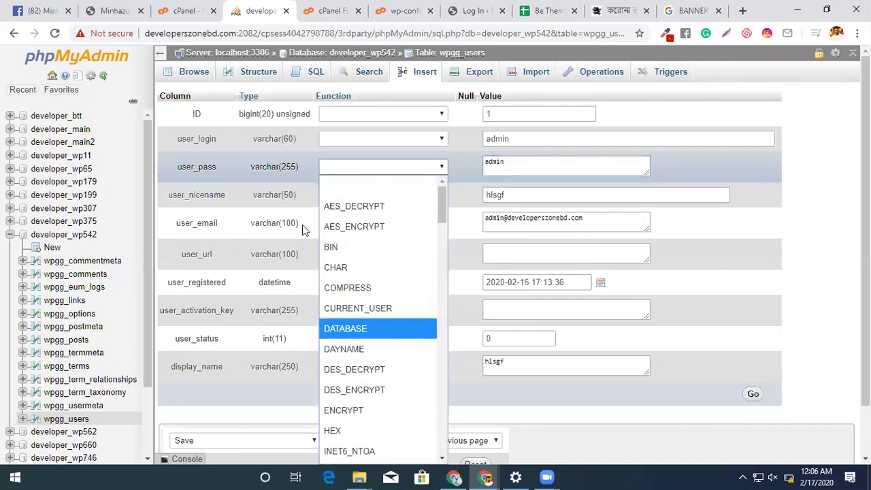
{"action": "scroll", "coordinate": [404, 295], "scroll_direction": "down", "scroll_amount": 1}
{"action": "scroll", "coordinate": [398, 256], "scroll_direction": "up", "scroll_amount": 1}
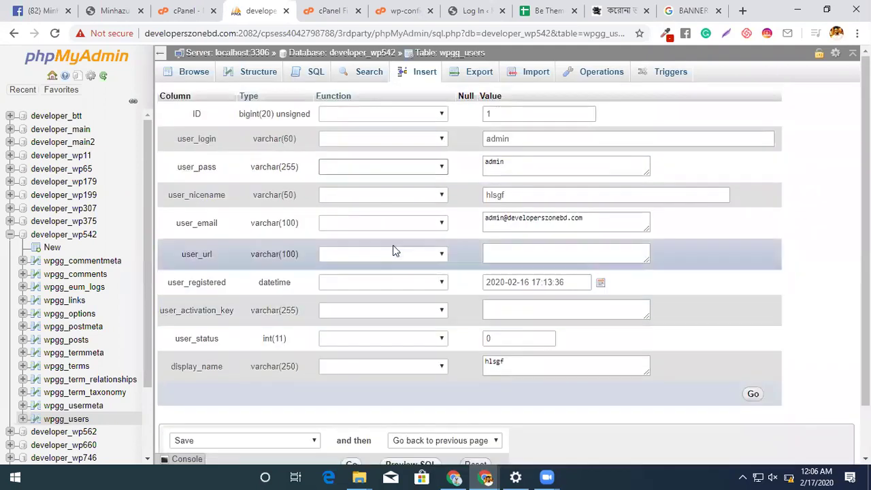
{"action": "left_click", "coordinate": [383, 169]}
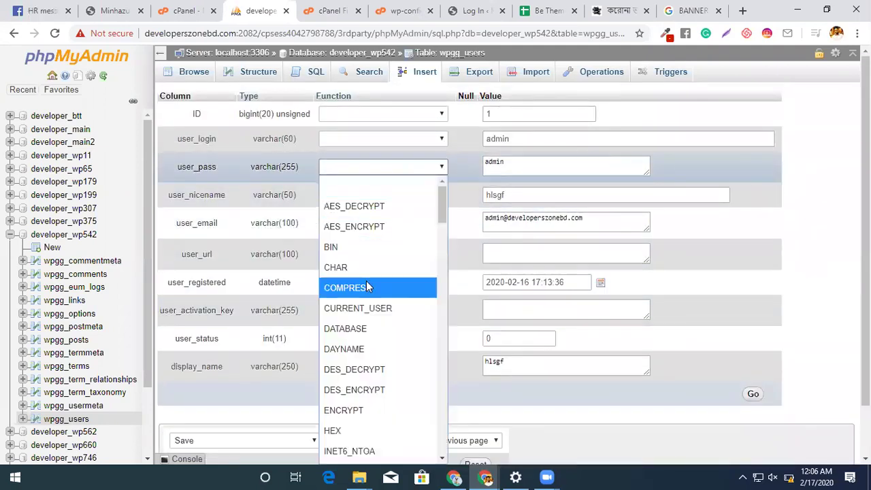
{"action": "scroll", "coordinate": [367, 286], "scroll_direction": "down", "scroll_amount": 1}
{"action": "scroll", "coordinate": [366, 281], "scroll_direction": "up", "scroll_amount": 1}
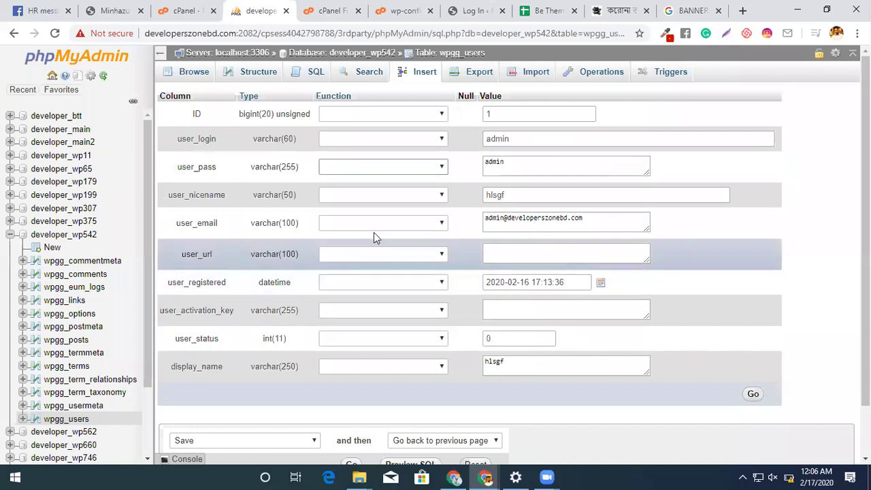
{"action": "left_click", "coordinate": [383, 167]}
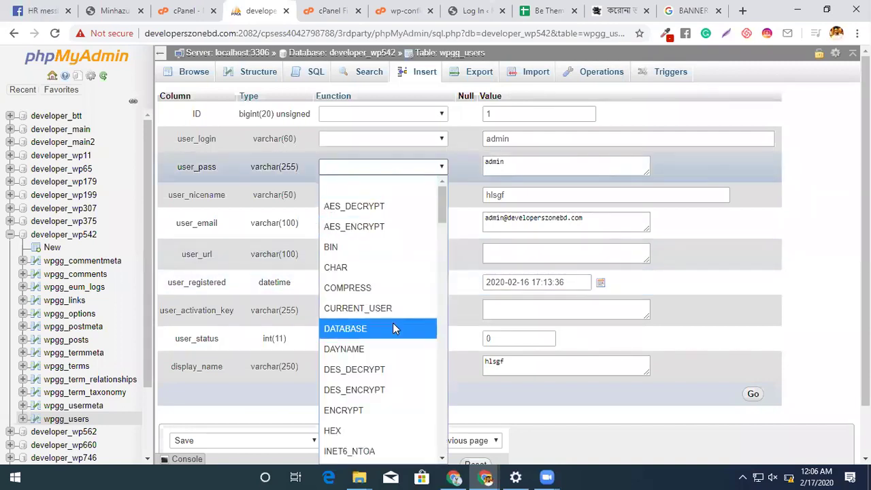
{"action": "scroll", "coordinate": [394, 320], "scroll_direction": "down", "scroll_amount": 1}
{"action": "scroll", "coordinate": [395, 320], "scroll_direction": "up", "scroll_amount": 1}
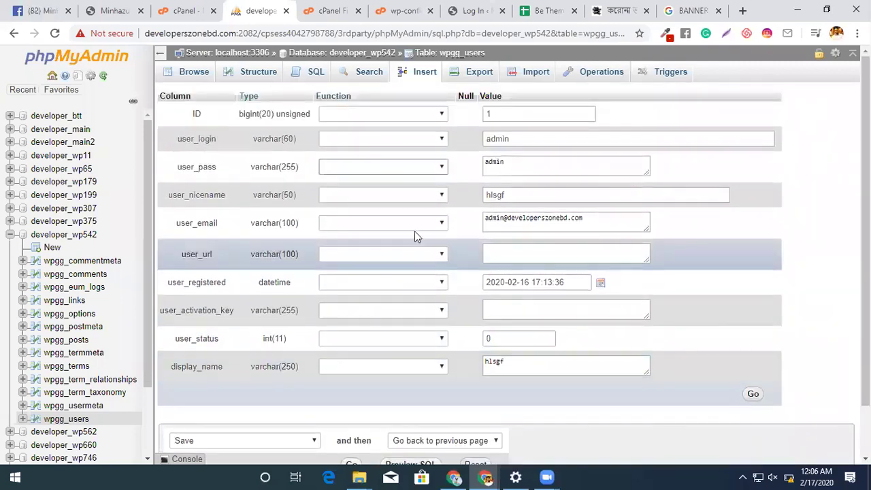
- Apply DES_DECRYPT to user_pass, then reopen the function list to replace it
{"action": "left_click", "coordinate": [425, 167]}
{"action": "left_click", "coordinate": [367, 369]}
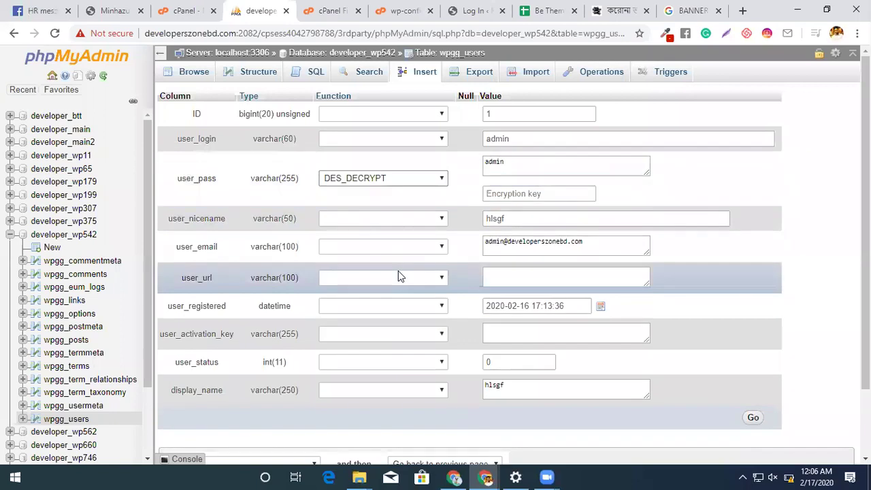
{"action": "left_click", "coordinate": [419, 179]}
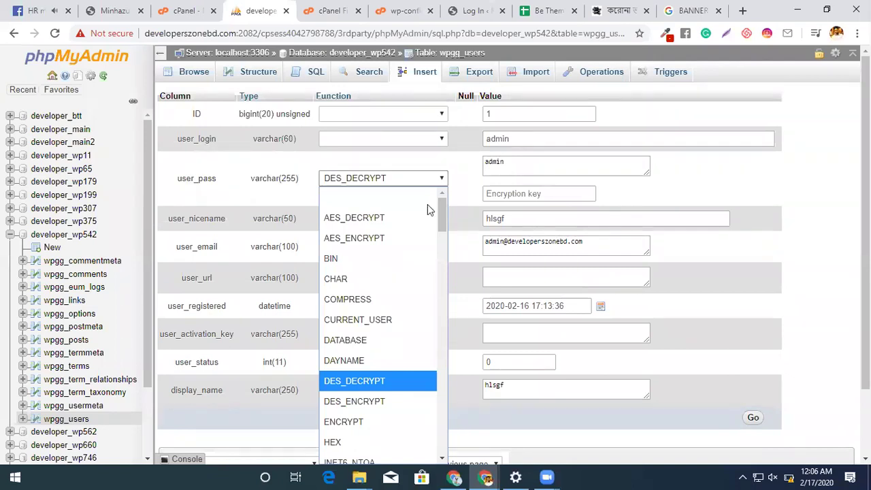
{"action": "left_click", "coordinate": [428, 180]}
{"action": "left_click", "coordinate": [429, 180]}
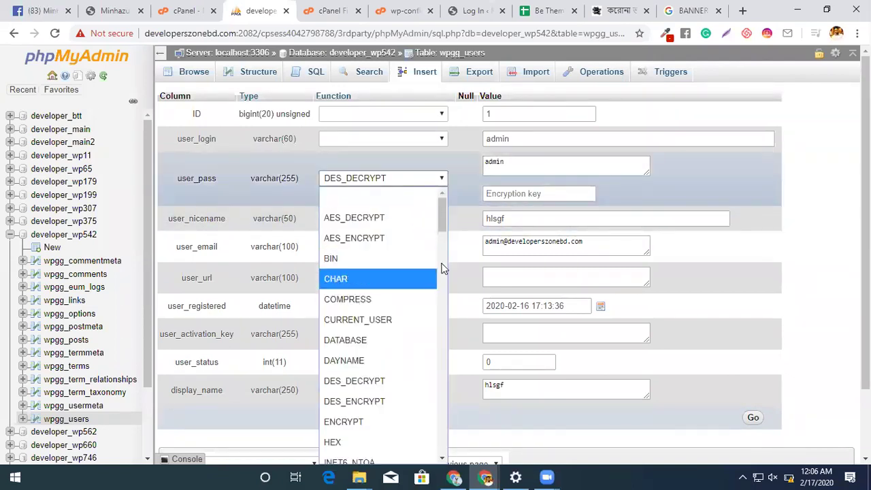
{"action": "left_click_drag", "start_coordinate": [443, 217], "coordinate": [458, 374]}
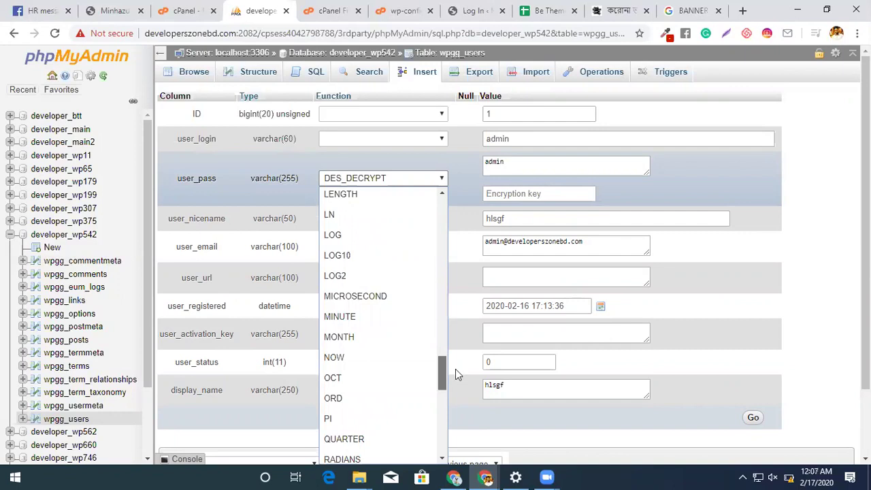
{"action": "scroll", "coordinate": [453, 369], "scroll_direction": "up", "scroll_amount": 1}
- Hash user_pass with MD5, change user_nicename to 'MINHA', save the row, and return to WordPress login
{"action": "type", "text": "md5"}
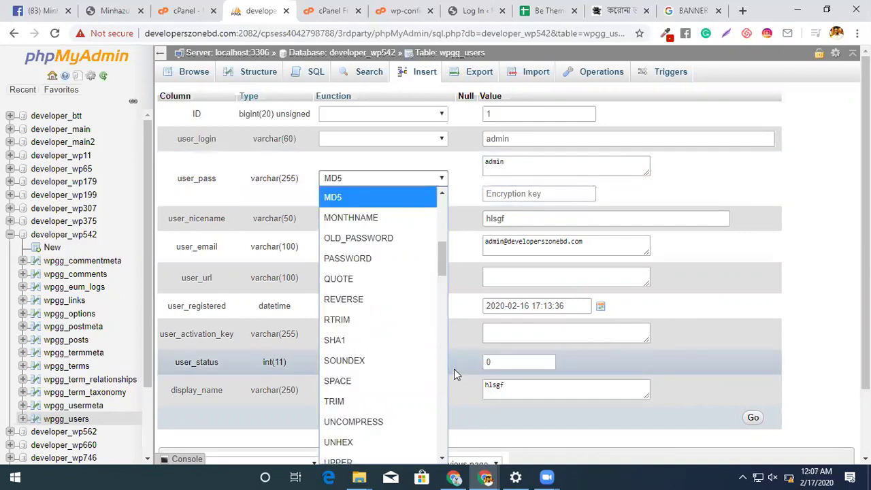
{"action": "left_click", "coordinate": [526, 192]}
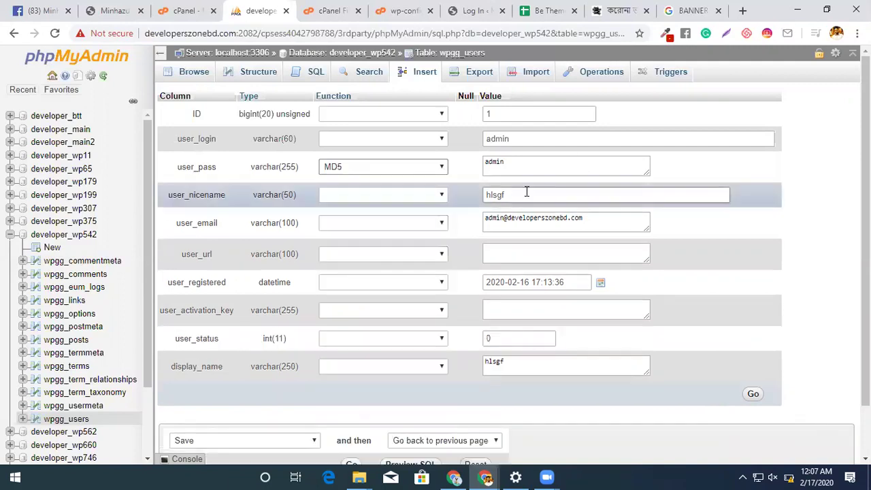
{"action": "left_click", "coordinate": [526, 191]}
{"action": "double_click", "coordinate": [526, 194]}
{"action": "type", "text": "MINHAZ"}
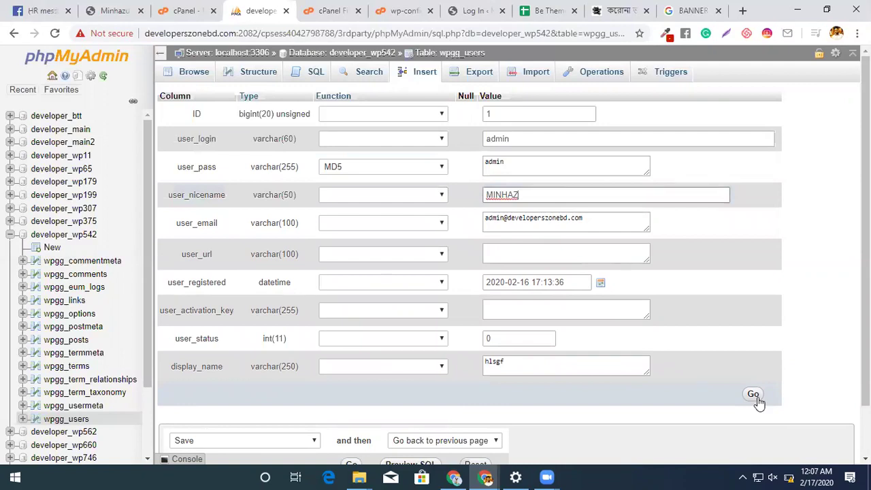
{"action": "left_click", "coordinate": [753, 394]}
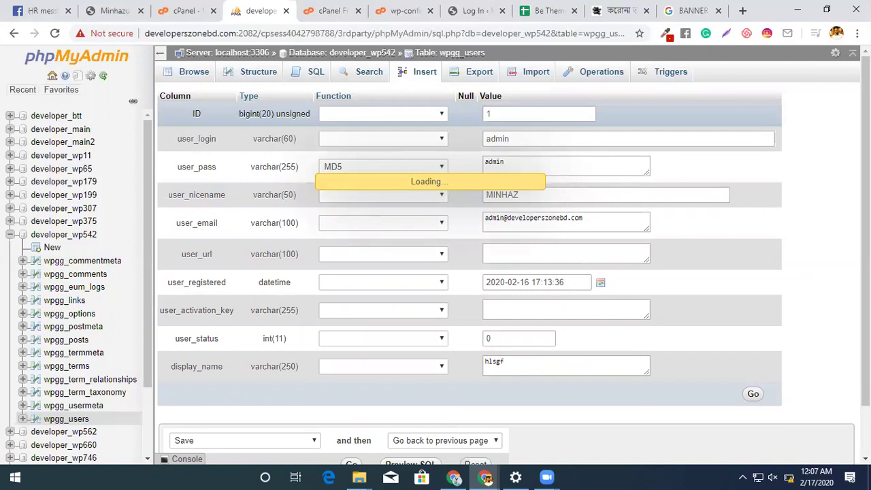
{"action": "key", "text": "ctrl+7"}
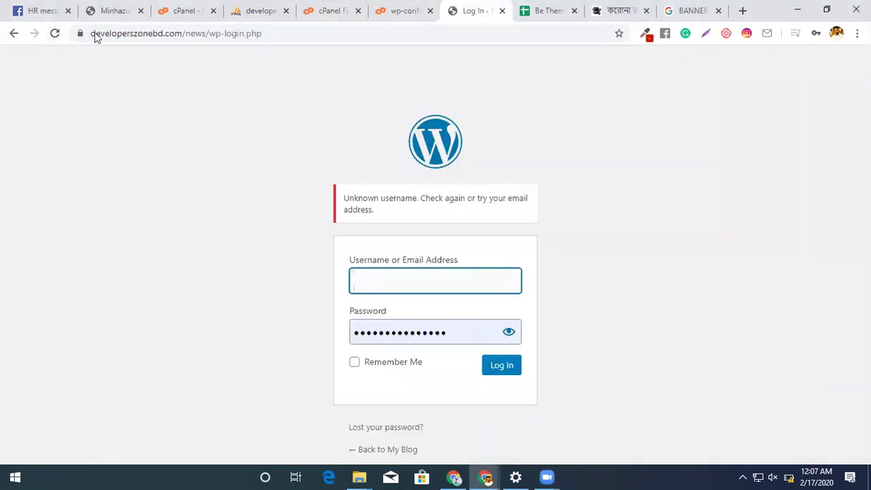
- Reload the WordPress login page and sign in as admin with the new password
{"action": "key", "text": "F5"}
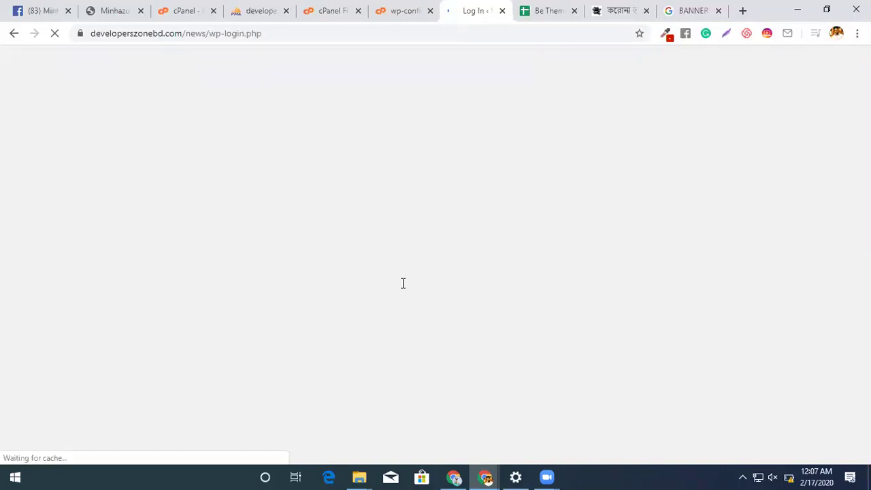
{"action": "key", "text": "BackSpace"}
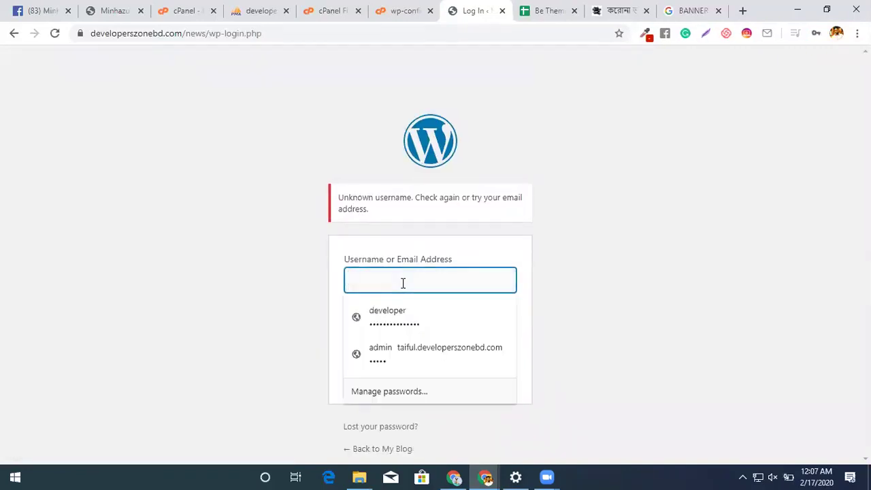
{"action": "type", "text": "ADM"}
{"action": "key", "text": "BackSpace"}
{"action": "key", "text": "BackSpace"}
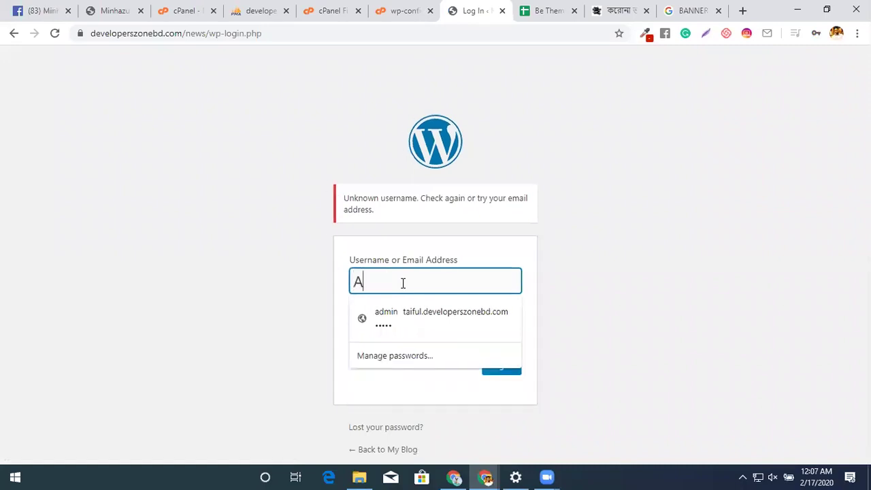
{"action": "key", "text": "Down"}
{"action": "key", "text": "Return"}
{"action": "key", "text": "Tab"}
{"action": "key", "text": "Return"}
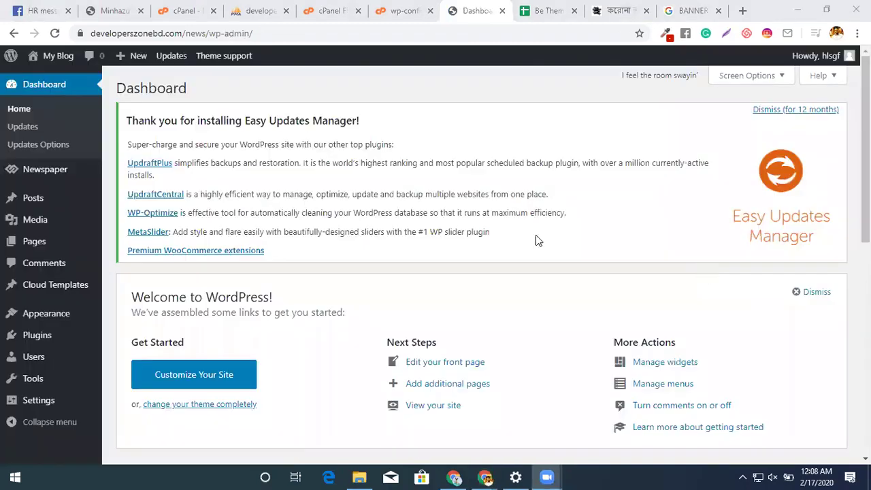
- Open the Newspaper theme panel's Template Settings and expand the Archive template
{"action": "mouse_move", "coordinate": [66, 173]}
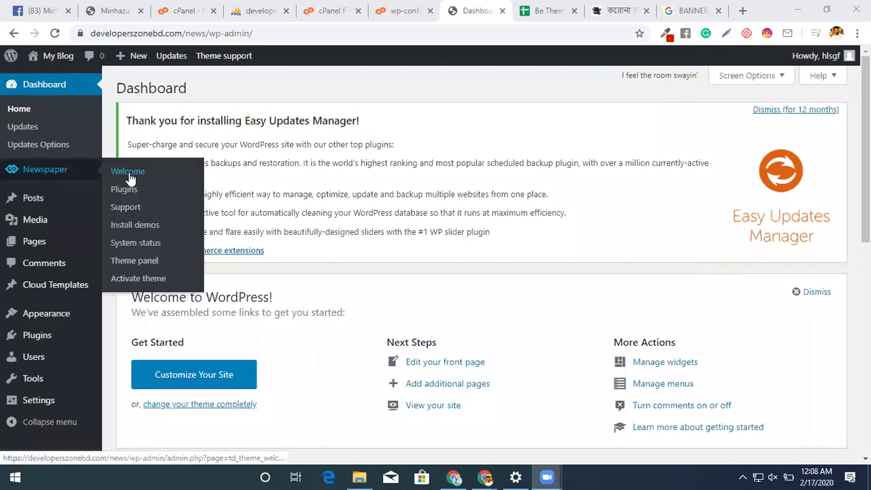
{"action": "left_click", "coordinate": [153, 264]}
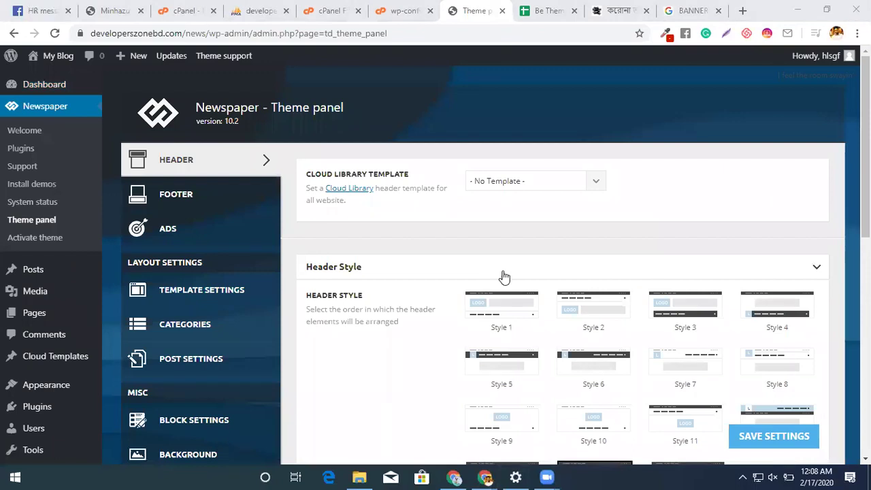
{"action": "scroll", "coordinate": [495, 402], "scroll_direction": "down", "scroll_amount": 2}
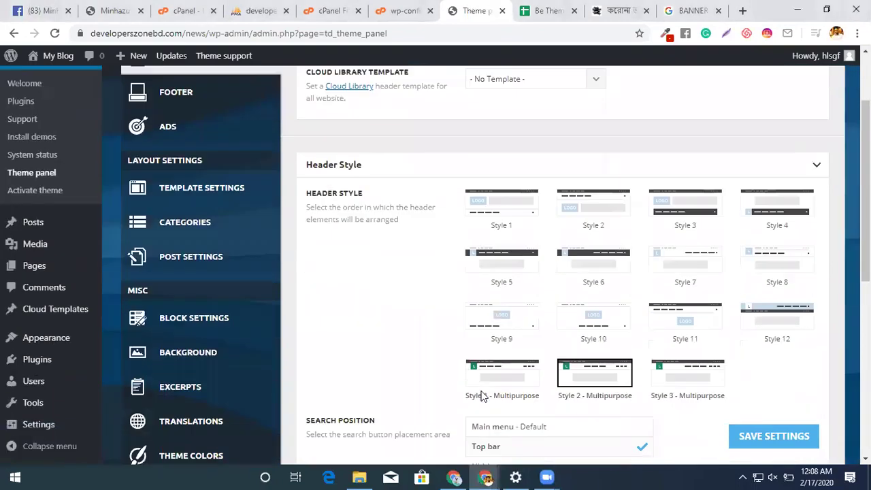
{"action": "left_click", "coordinate": [226, 175]}
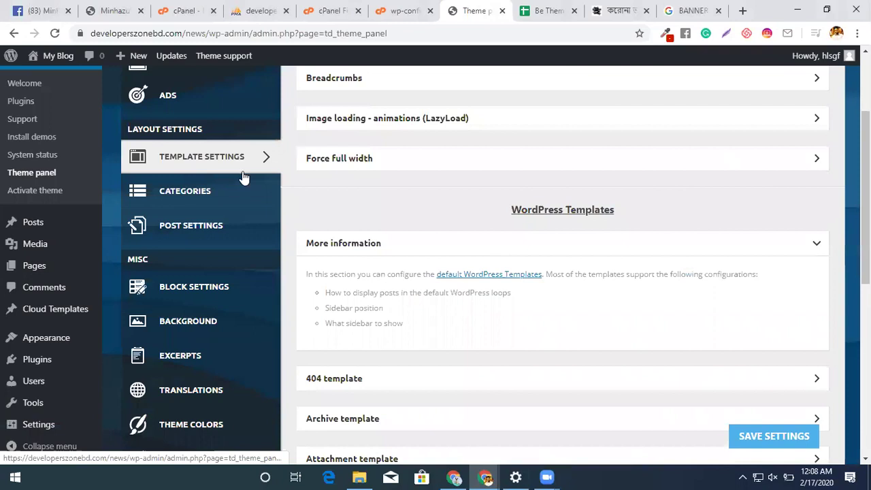
{"action": "scroll", "coordinate": [363, 305], "scroll_direction": "down", "scroll_amount": 2}
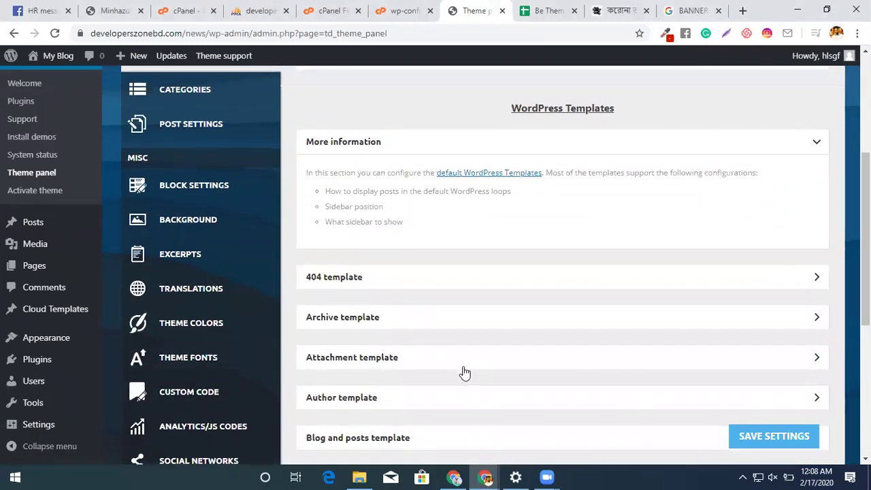
{"action": "scroll", "coordinate": [463, 371], "scroll_direction": "down", "scroll_amount": 5}
{"action": "scroll", "coordinate": [423, 217], "scroll_direction": "up", "scroll_amount": 1}
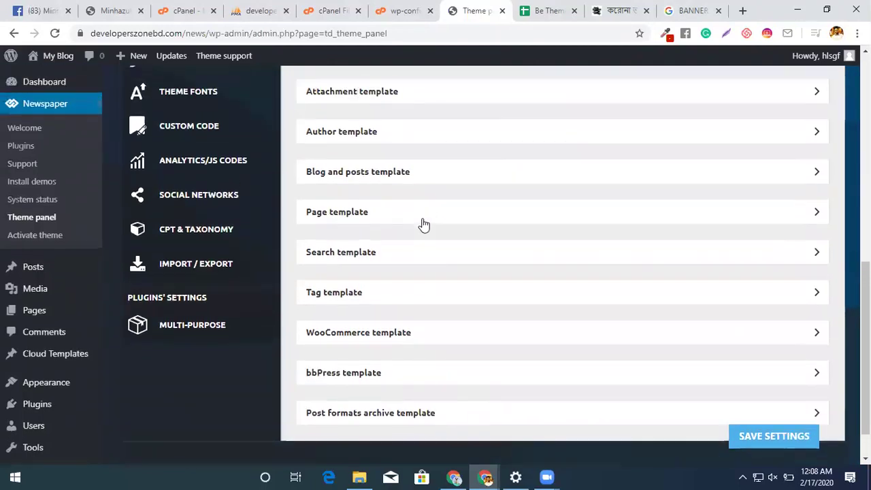
{"action": "scroll", "coordinate": [404, 343], "scroll_direction": "up", "scroll_amount": 2}
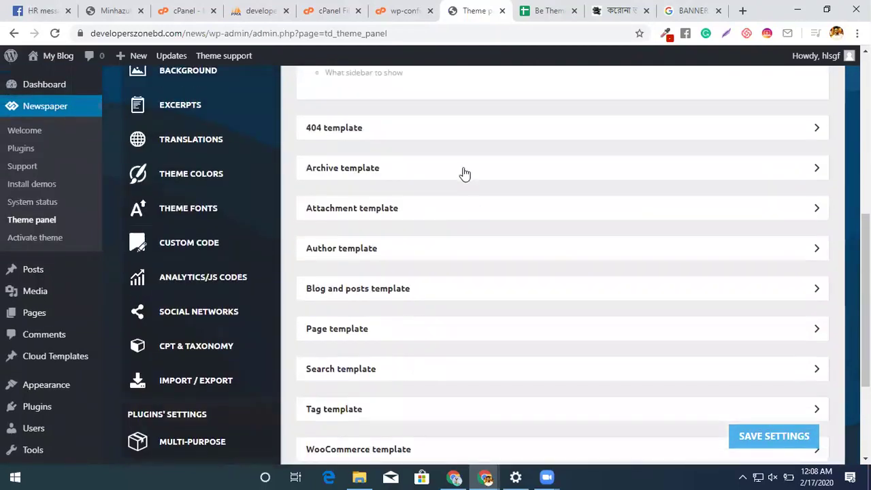
{"action": "left_click", "coordinate": [462, 171]}
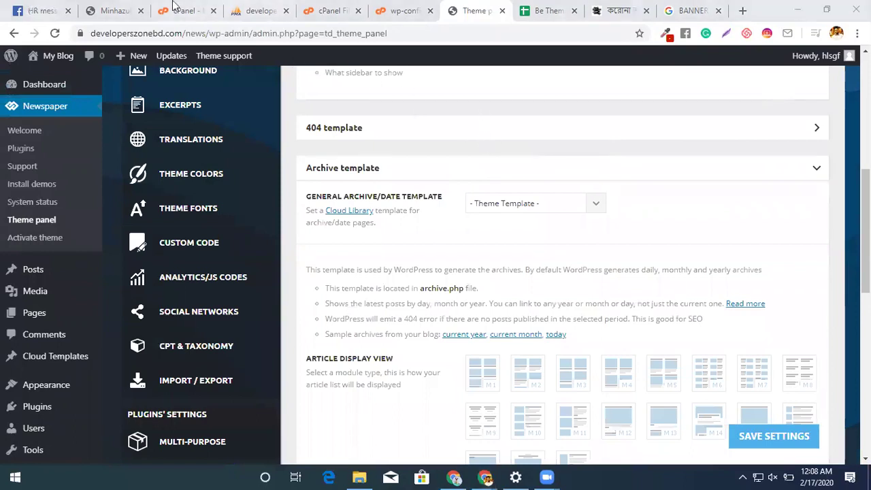
- Switch to the cPanel home page and scroll back to its top
{"action": "double_click", "coordinate": [225, 32]}
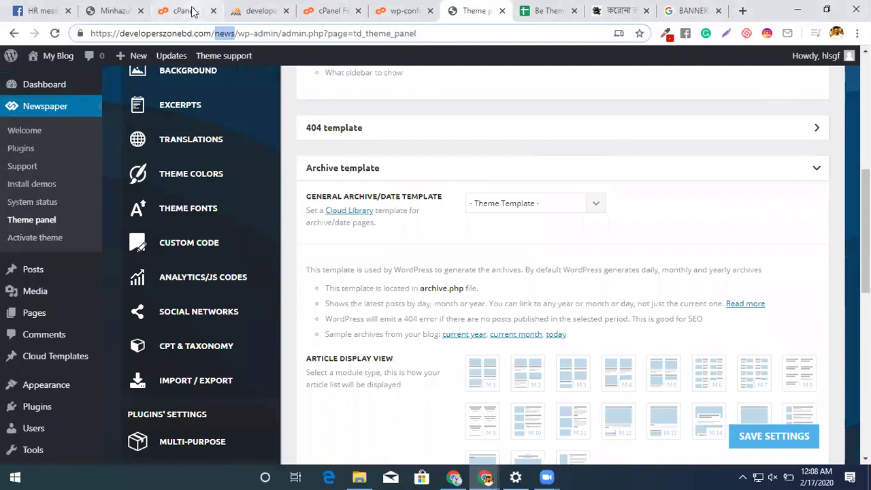
{"action": "left_click", "coordinate": [185, 11]}
{"action": "scroll", "coordinate": [119, 120], "scroll_direction": "up", "scroll_amount": 3}
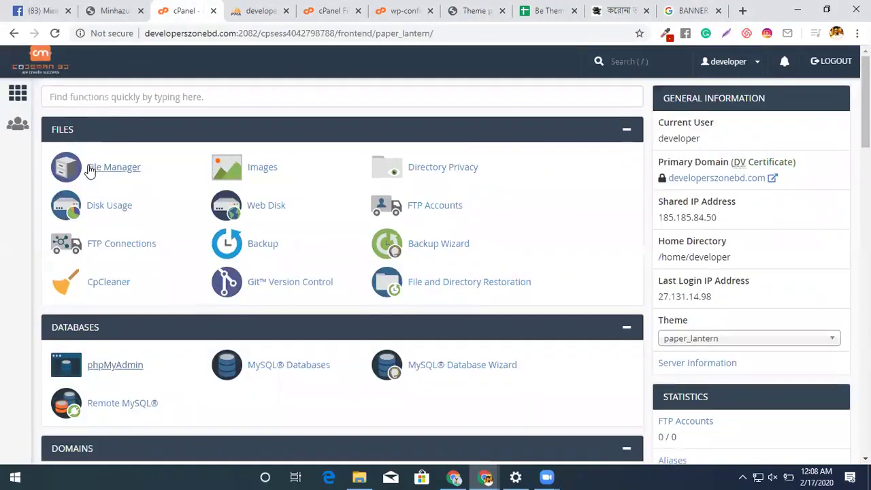
- In File Manager, go to public_html/news and view wp-config.php
{"action": "left_click", "coordinate": [98, 167]}
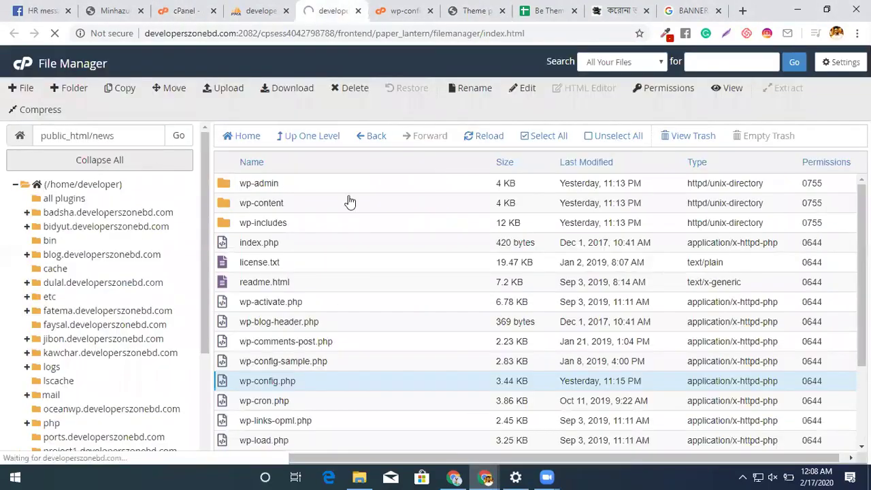
{"action": "scroll", "coordinate": [312, 335], "scroll_direction": "down", "scroll_amount": 4}
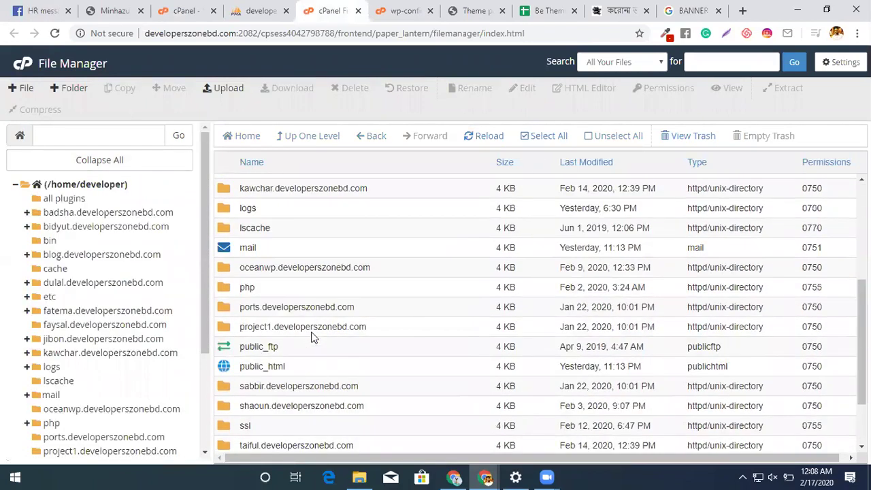
{"action": "double_click", "coordinate": [225, 365]}
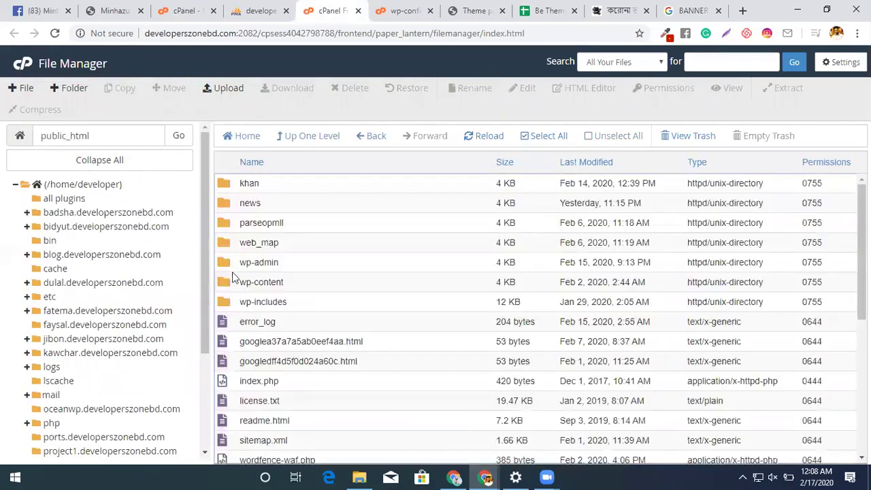
{"action": "double_click", "coordinate": [228, 203]}
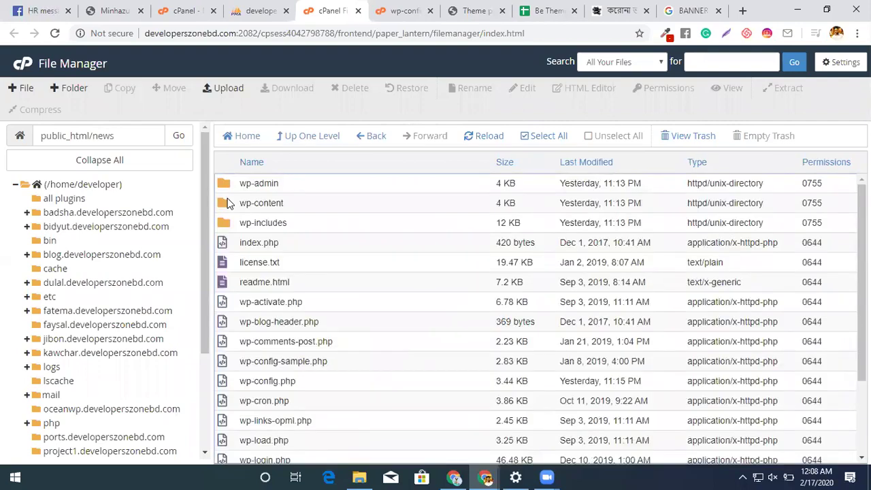
{"action": "left_click", "coordinate": [278, 380]}
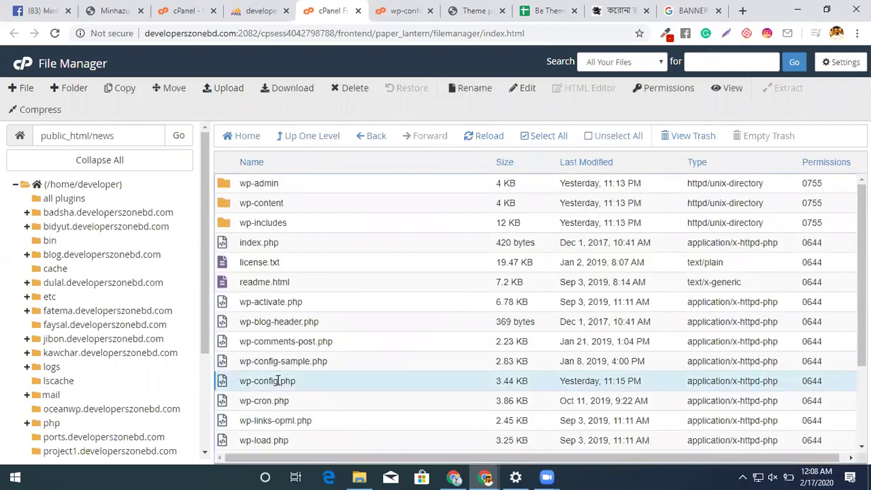
{"action": "right_click", "coordinate": [278, 379]}
{"action": "left_click", "coordinate": [328, 318]}
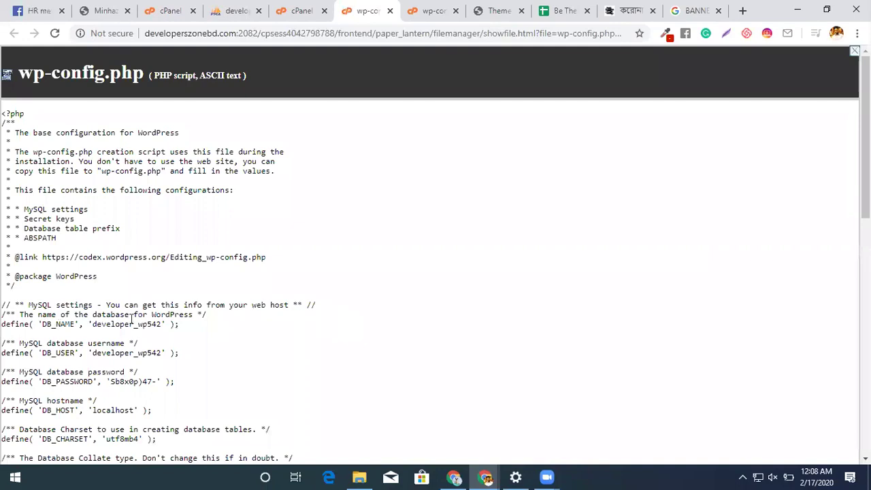
- Highlight the DB_NAME line showing developer_wp542, then go back to phpMyAdmin
{"action": "left_click_drag", "start_coordinate": [147, 324], "coordinate": [162, 324]}
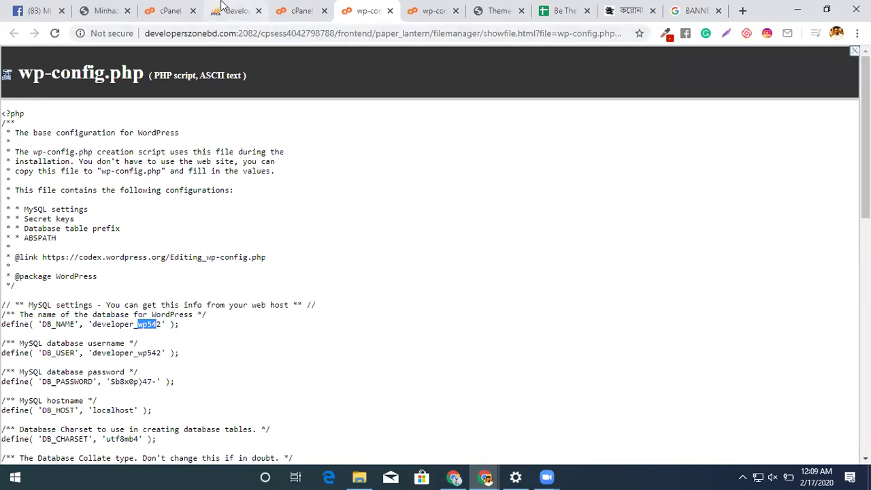
{"action": "left_click", "coordinate": [184, 293]}
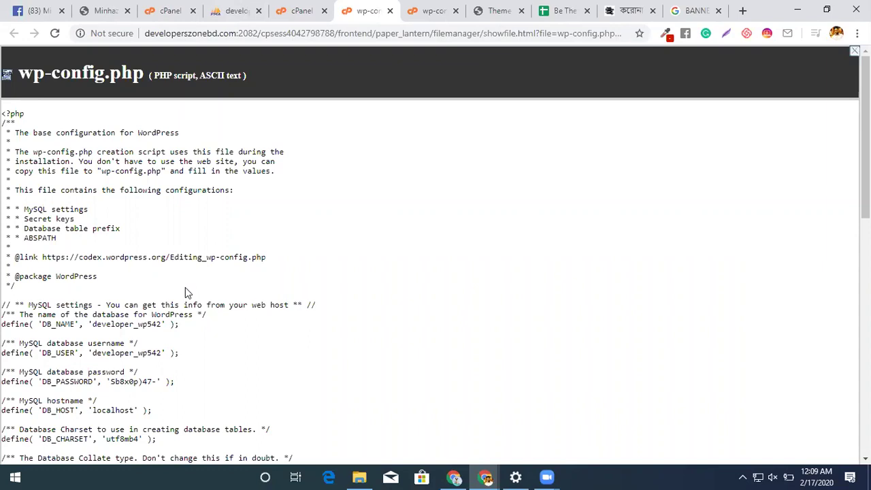
{"action": "triple_click", "coordinate": [158, 325]}
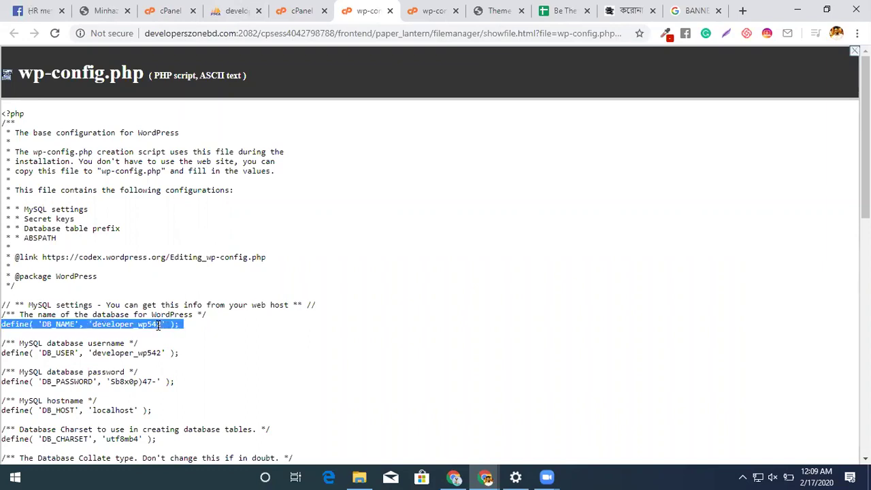
{"action": "left_click", "coordinate": [221, 11]}
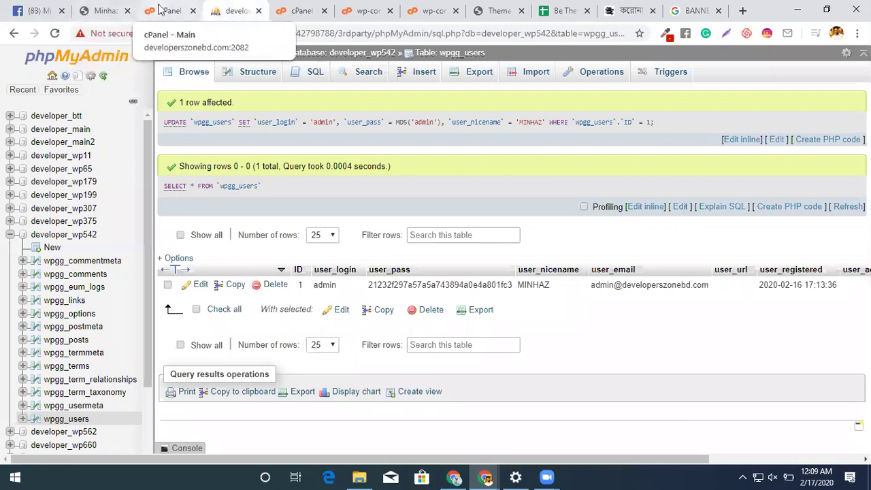
- Reload developer_wp542's tables, browse wpgg_users, and open the admin row for editing
{"action": "left_click", "coordinate": [162, 10]}
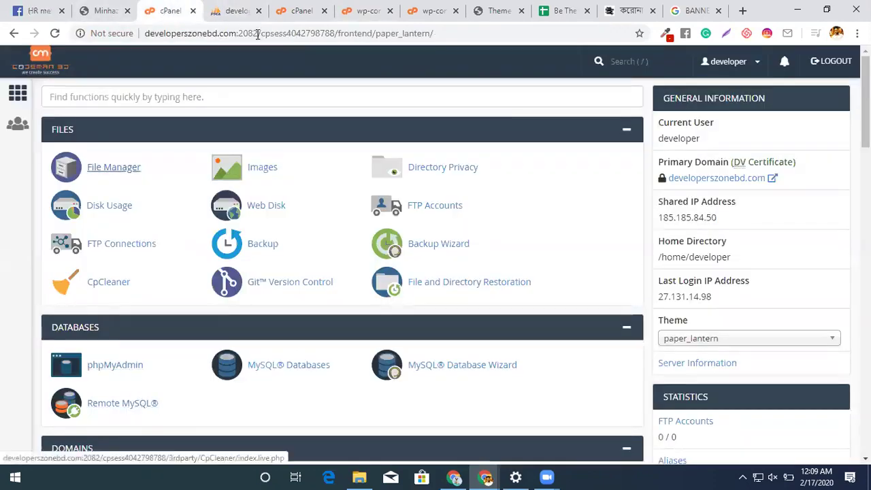
{"action": "left_click", "coordinate": [238, 10]}
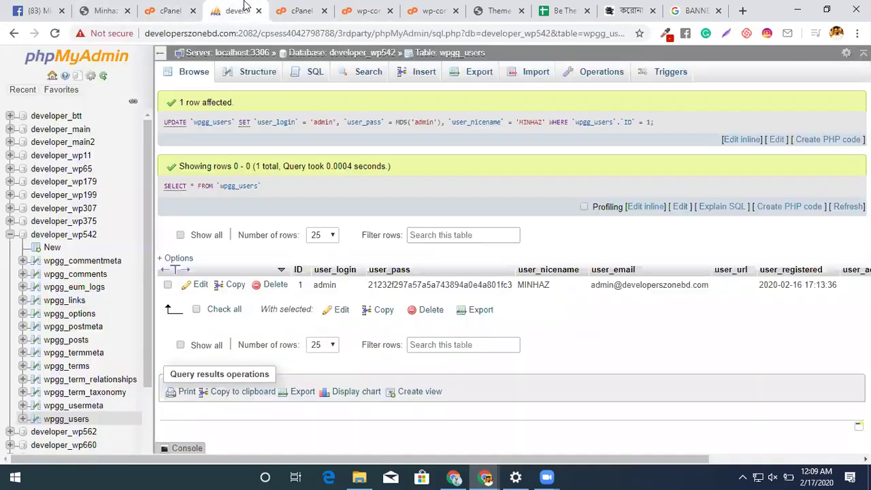
{"action": "left_click", "coordinate": [87, 237]}
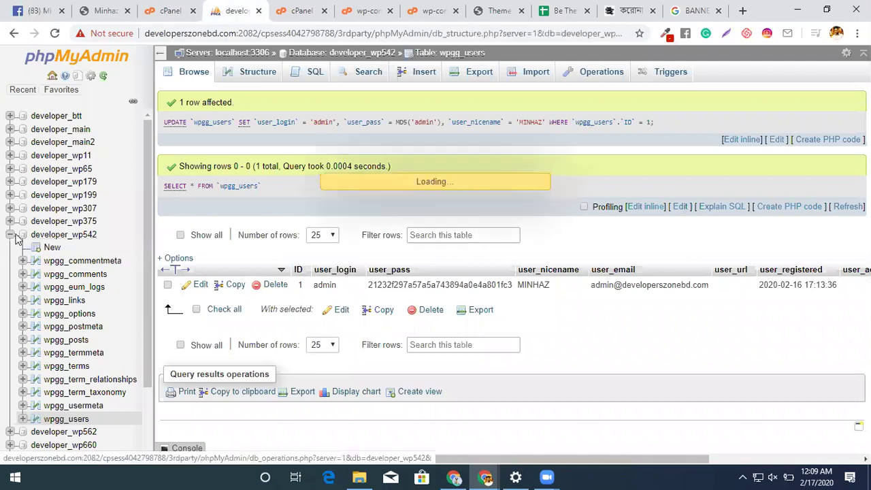
{"action": "left_click", "coordinate": [11, 146]}
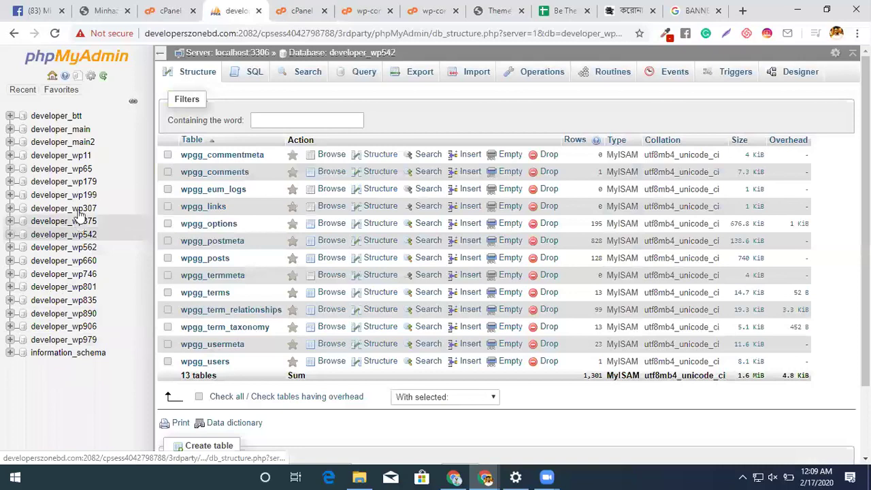
{"action": "left_click", "coordinate": [92, 236]}
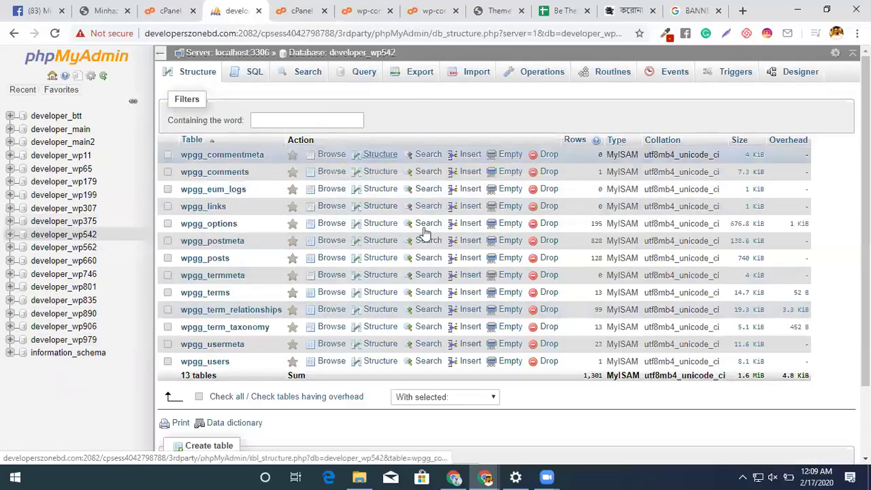
{"action": "left_click", "coordinate": [199, 362]}
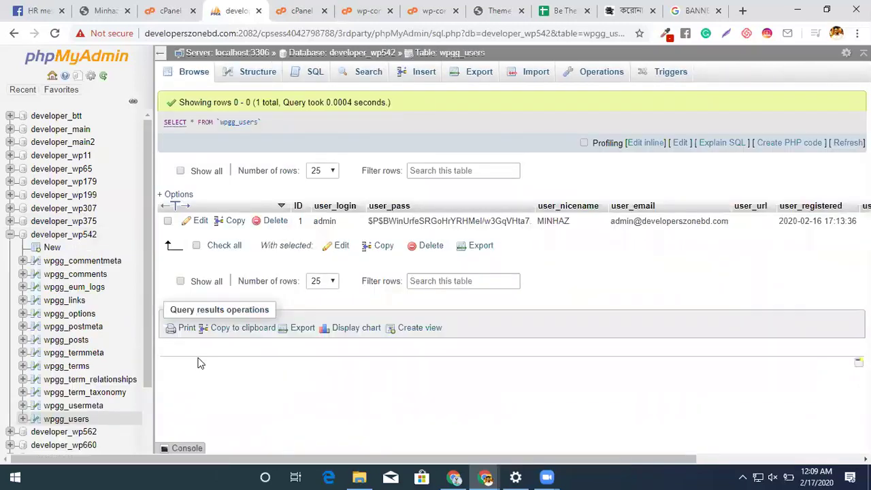
{"action": "left_click", "coordinate": [199, 221]}
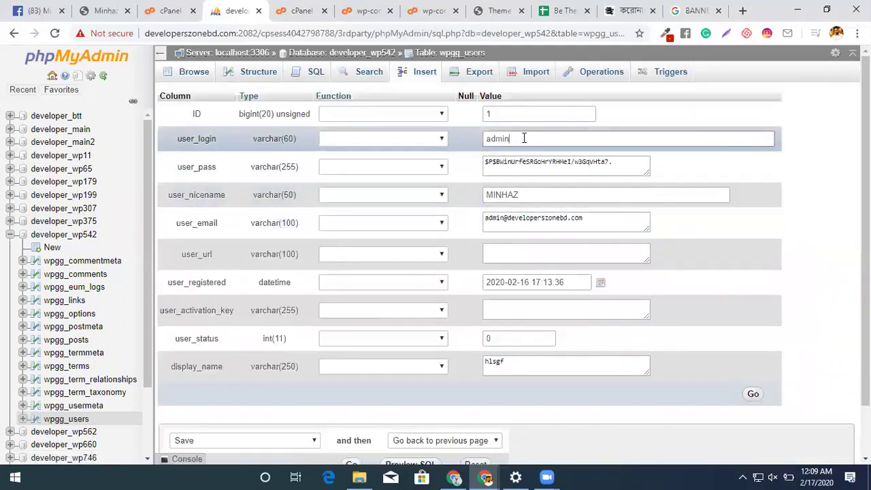
- Choose MD5 as the function for the admin row's user_pass value
{"action": "left_click", "coordinate": [506, 160]}
{"action": "left_click", "coordinate": [409, 167]}
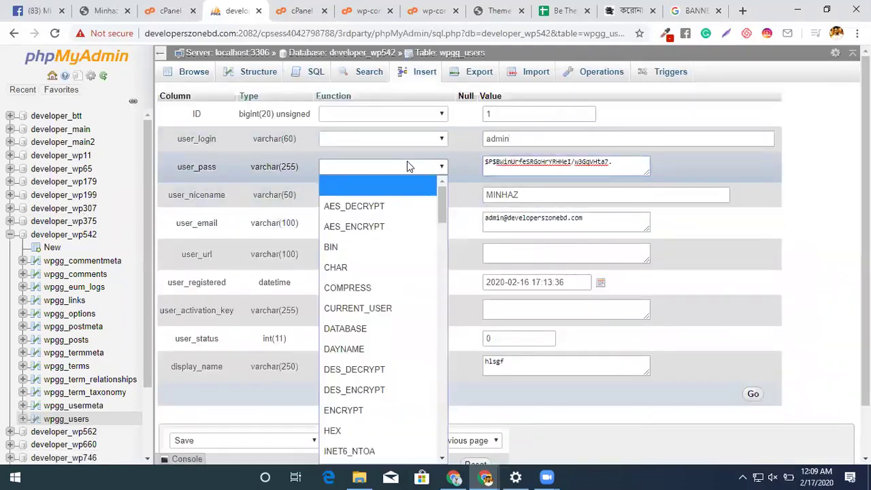
{"action": "key", "text": "m"}
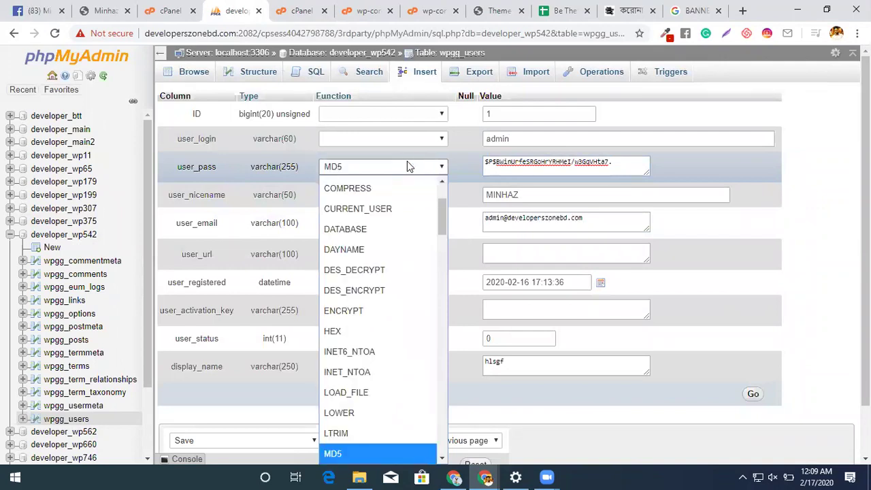
- Abandon the unsaved edit and return to the wpgg_users browse listing showing the admin row
{"action": "left_click", "coordinate": [77, 419]}
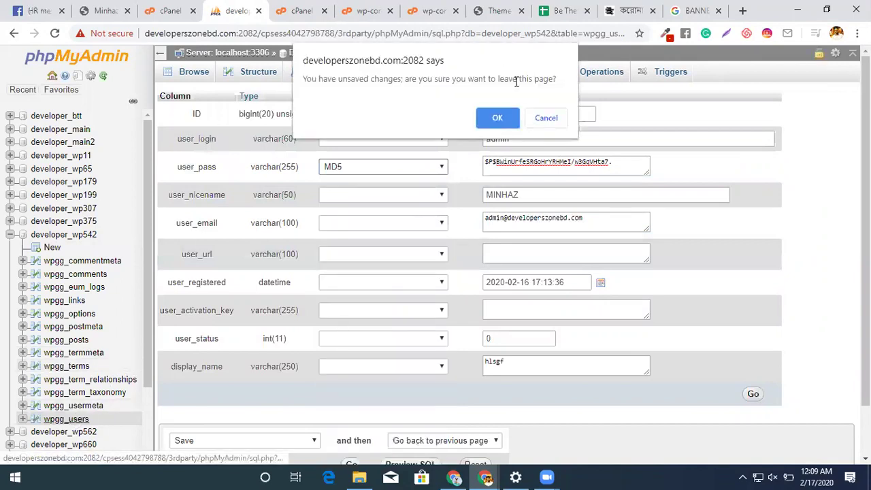
{"action": "left_click", "coordinate": [496, 118]}
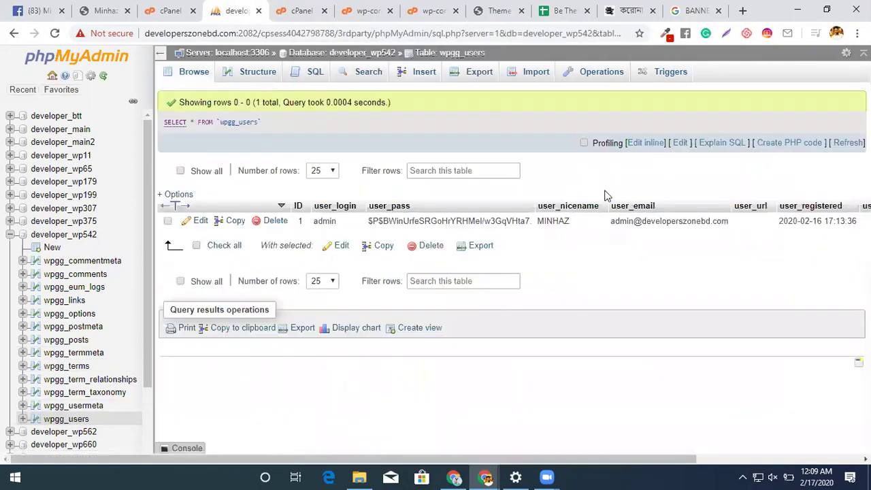
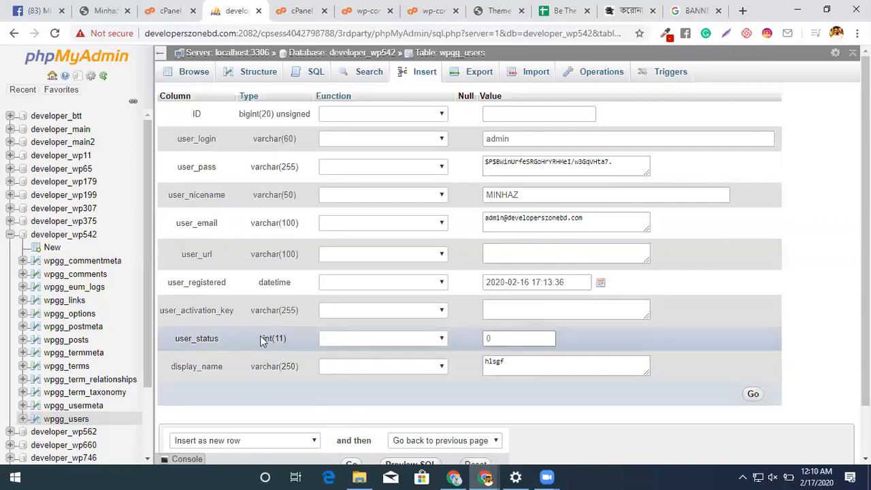
- Enter ID 2 and a new login name in the wpgg_users Insert form
{"action": "left_click", "coordinate": [513, 113]}
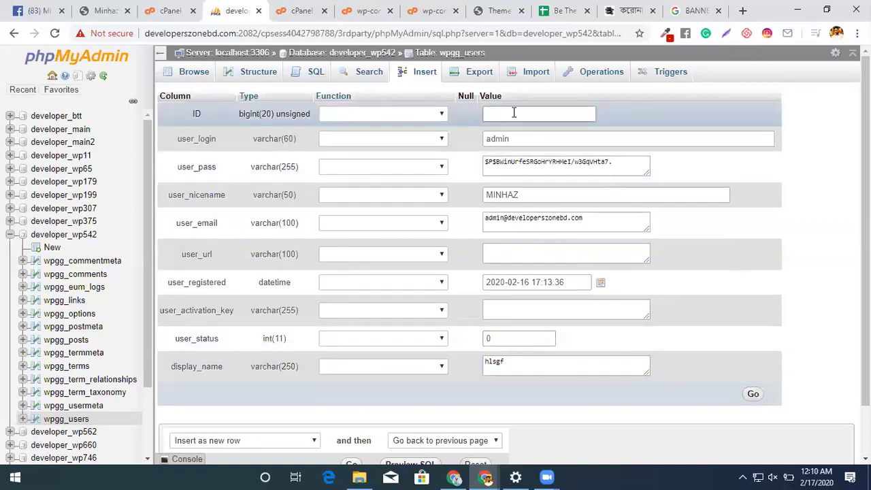
{"action": "left_click", "coordinate": [583, 133]}
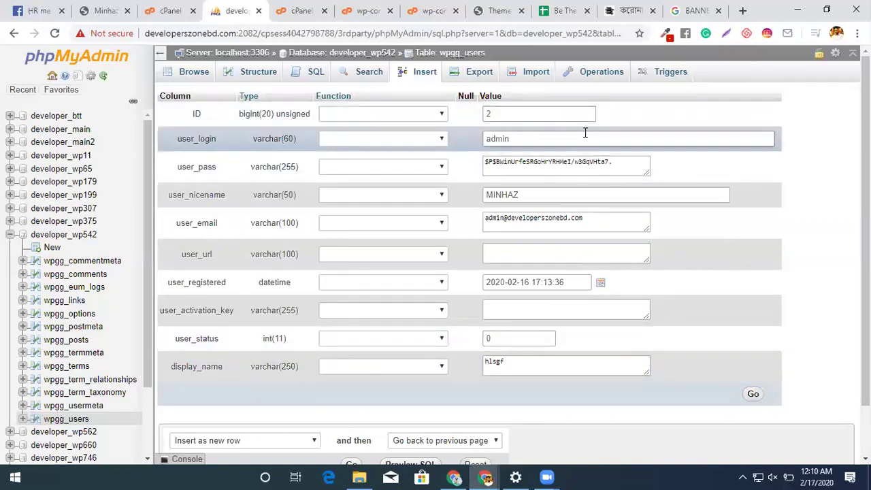
{"action": "key", "text": "ctrl+a"}
{"action": "type", "text": "m"}
- Replace the copied password hash with new text and review the password Function choices
{"action": "double_click", "coordinate": [568, 159]}
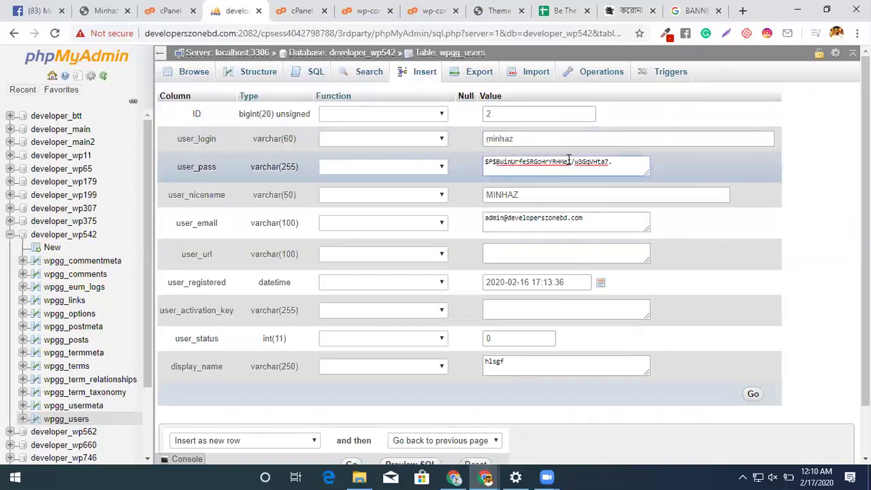
{"action": "key", "text": "ctrl+a"}
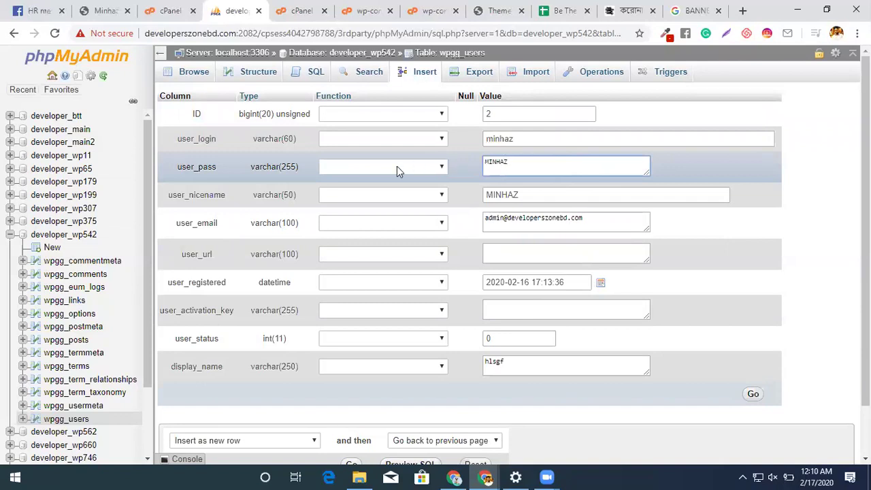
{"action": "left_click", "coordinate": [413, 168]}
{"action": "left_click", "coordinate": [517, 168]}
{"action": "left_click", "coordinate": [551, 138]}
{"action": "key", "text": "ctrl+a"}
{"action": "key", "text": "ctrl+c"}
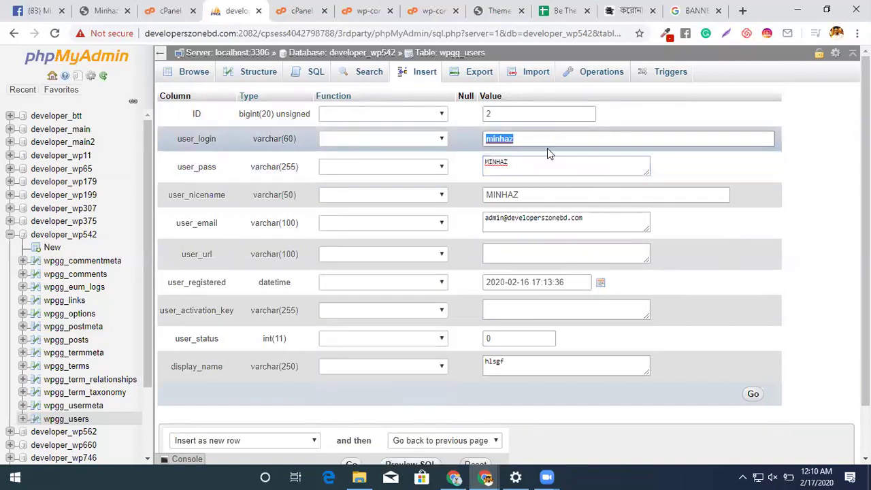
{"action": "left_click", "coordinate": [567, 161]}
{"action": "key", "text": "ctrl+a"}
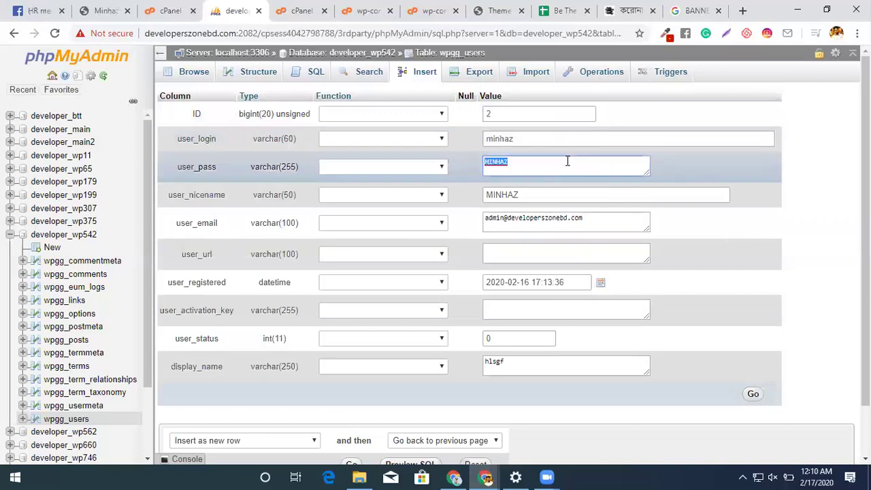
{"action": "key", "text": "ctrl+v"}
{"action": "left_click", "coordinate": [563, 192]}
{"action": "key", "text": "ctrl+a"}
{"action": "key", "text": "ctrl+v"}
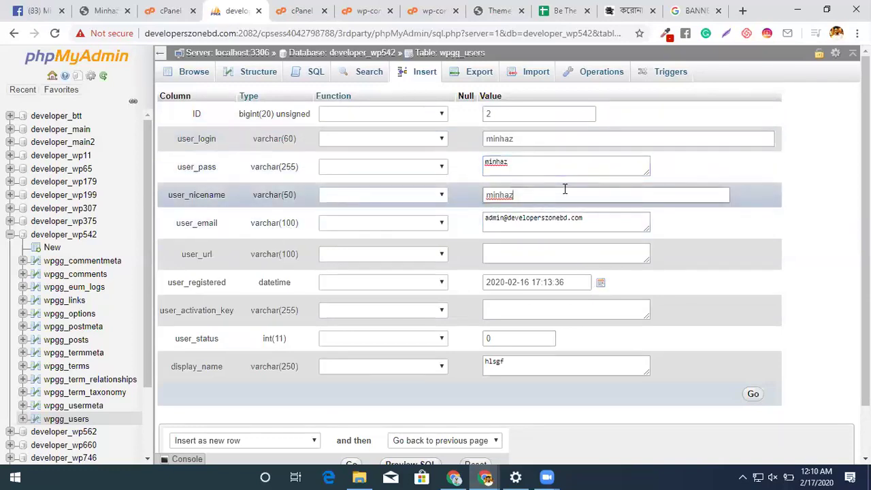
- Change the e-mail's local part and set display_name to the login name
{"action": "double_click", "coordinate": [504, 216]}
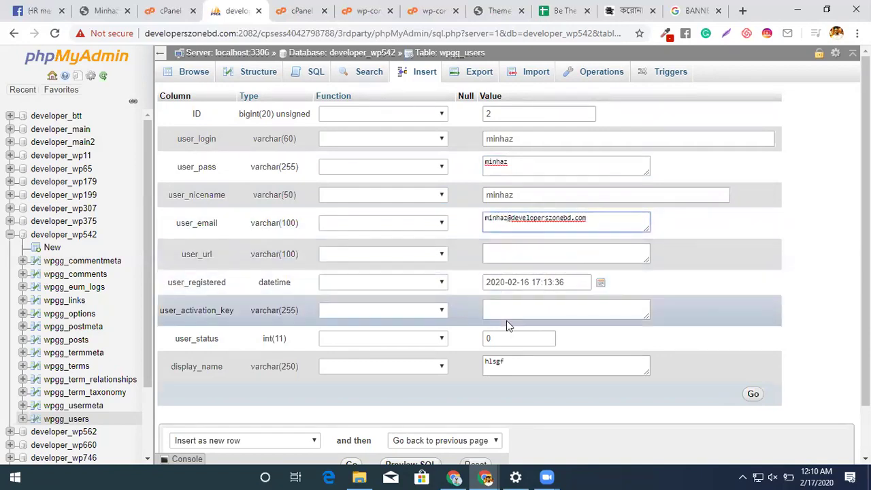
{"action": "left_click", "coordinate": [521, 363]}
{"action": "key", "text": "ctrl+a"}
{"action": "key", "text": "ctrl+v"}
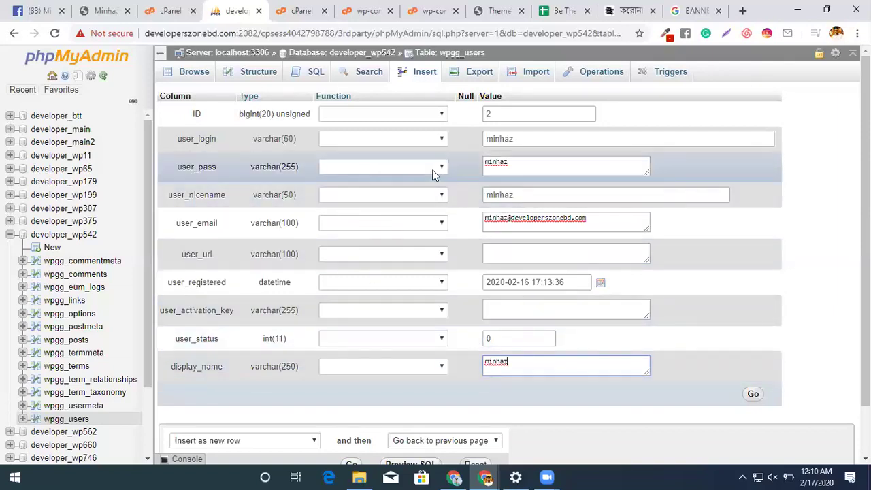
- Apply the MD5 function to user_pass, insert the row, and return to File Manager
{"action": "left_click", "coordinate": [351, 169]}
{"action": "key", "text": "m"}
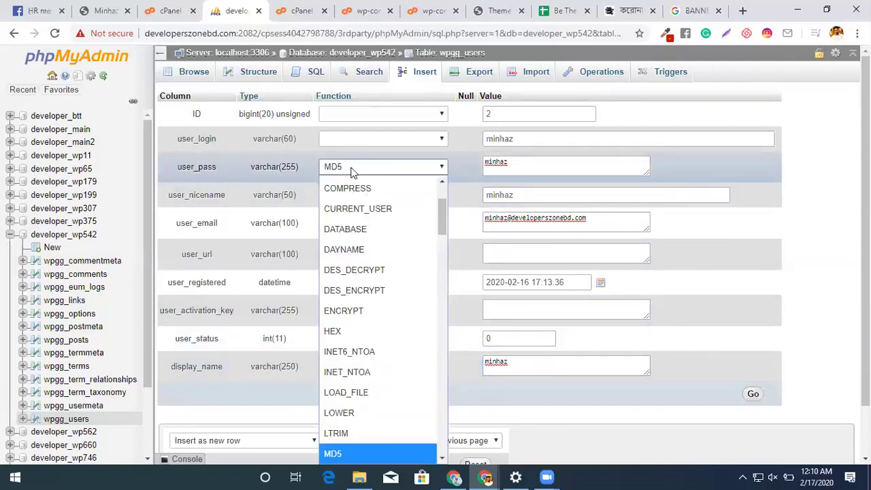
{"action": "key", "text": "Return"}
{"action": "left_click", "coordinate": [756, 400]}
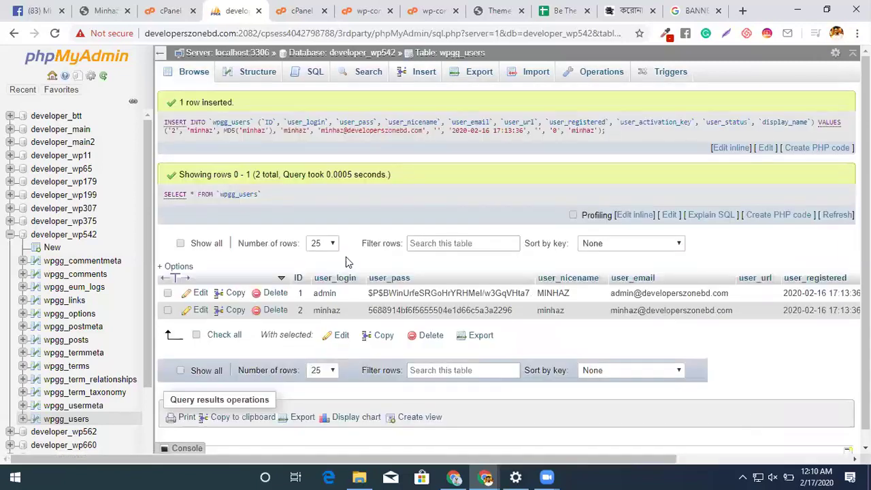
{"action": "left_click", "coordinate": [225, 311]}
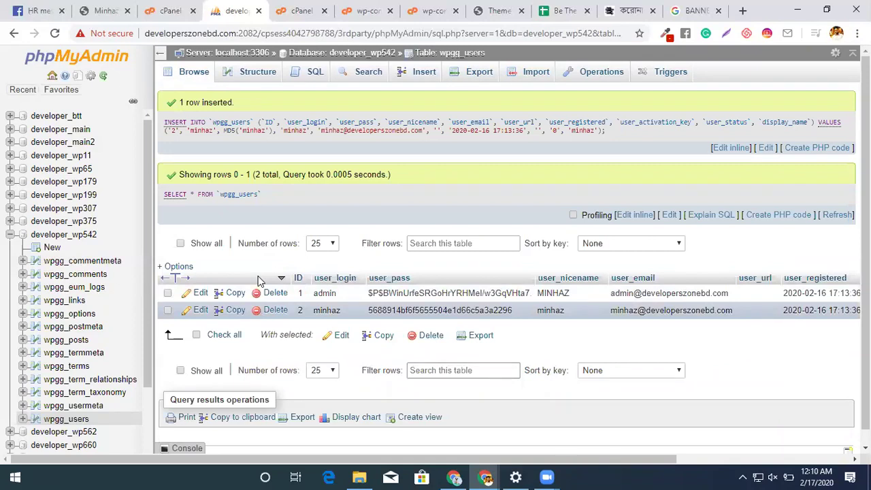
{"action": "left_click", "coordinate": [284, 8]}
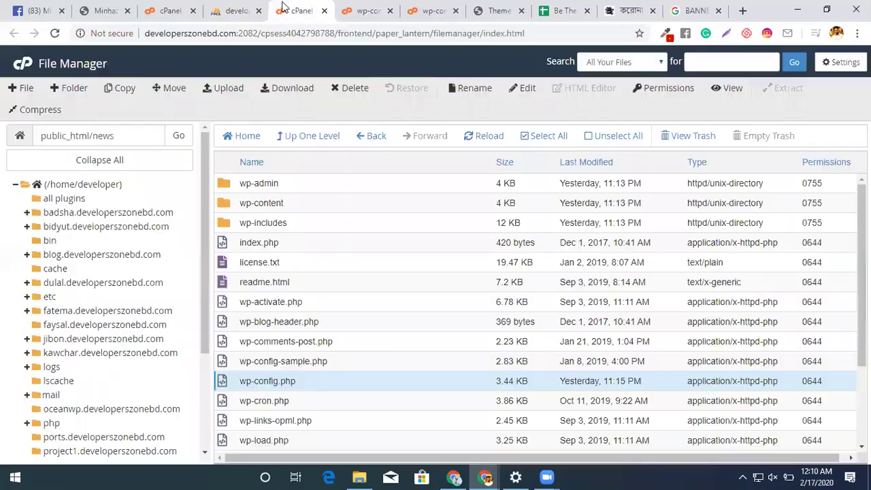
- Save the Newspaper theme panel settings with the archive view set to M10
{"action": "left_click", "coordinate": [494, 11]}
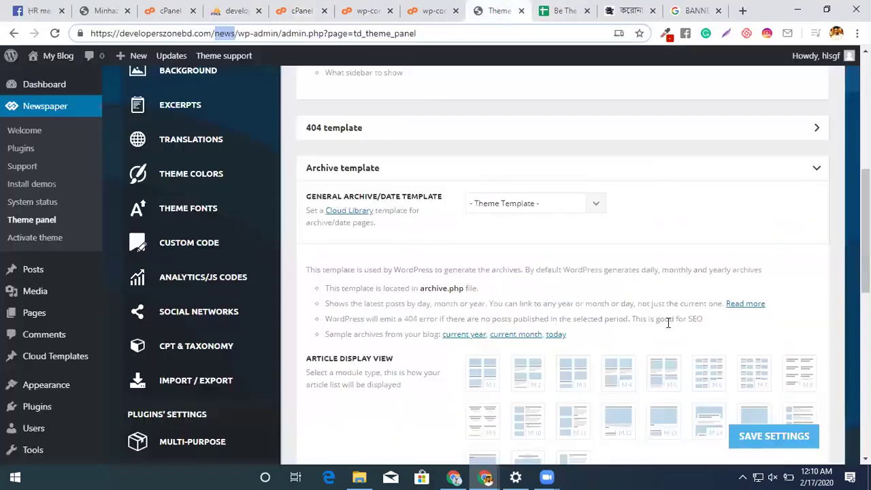
{"action": "scroll", "coordinate": [499, 229], "scroll_direction": "down", "scroll_amount": 4}
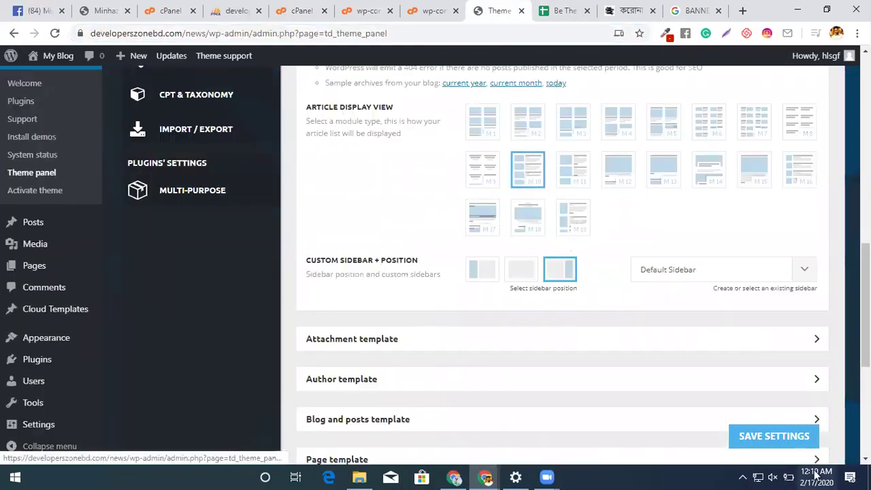
{"action": "left_click", "coordinate": [786, 437]}
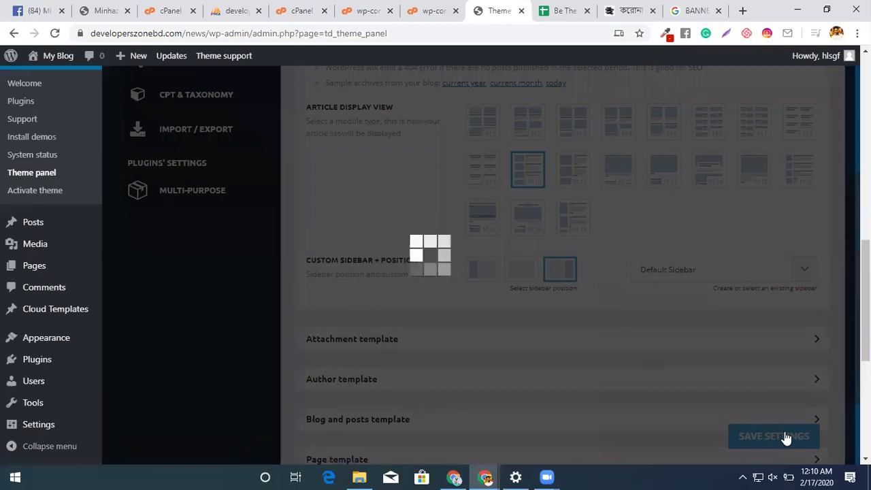
{"action": "scroll", "coordinate": [131, 192], "scroll_direction": "up", "scroll_amount": 6}
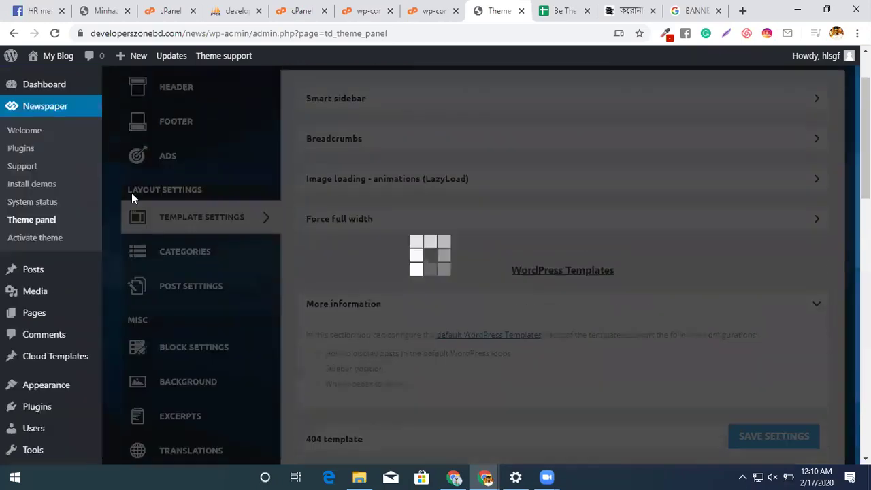
{"action": "left_click", "coordinate": [297, 10]}
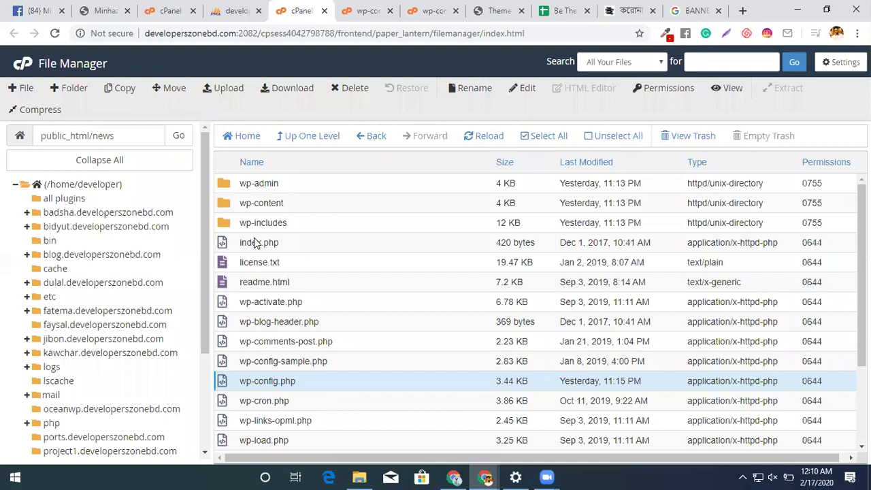
- Open wp-content and then themes, listing Newspaper, twentynineteen and index.php
{"action": "double_click", "coordinate": [223, 204]}
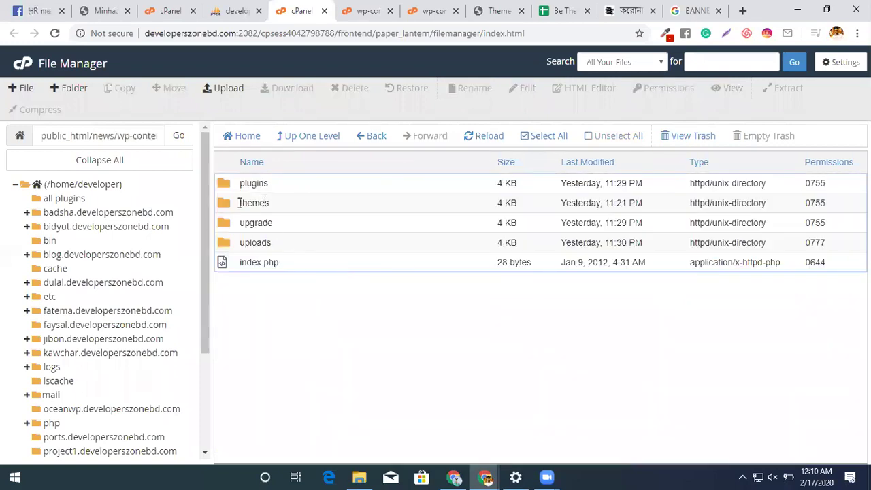
{"action": "double_click", "coordinate": [232, 202]}
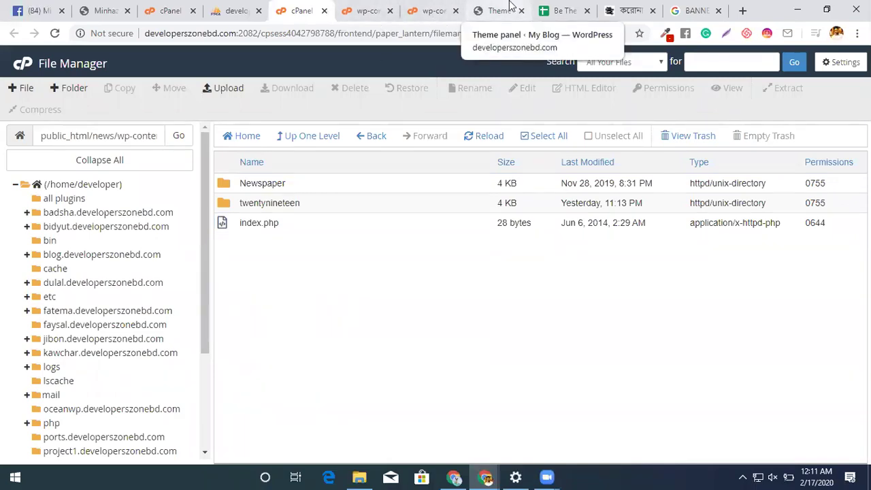
{"action": "left_click", "coordinate": [511, 5]}
- Export all WordPress content as myblog.WordPress.2020-02-16.xml into Downloads
{"action": "scroll", "coordinate": [38, 347], "scroll_direction": "down", "scroll_amount": 2}
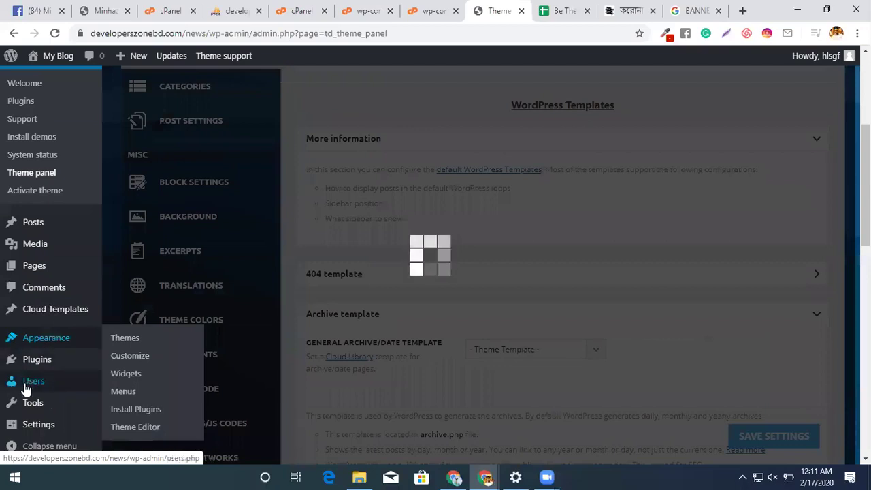
{"action": "mouse_move", "coordinate": [48, 409]}
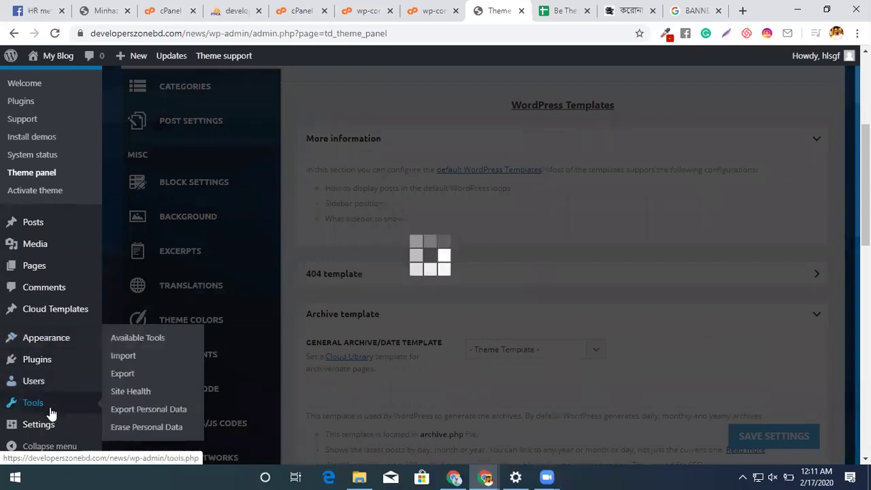
{"action": "left_click", "coordinate": [121, 375]}
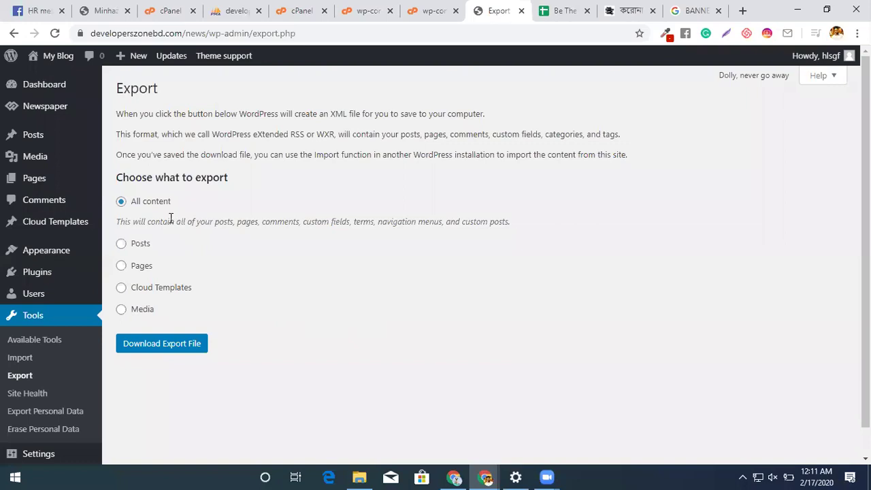
{"action": "left_click", "coordinate": [156, 343]}
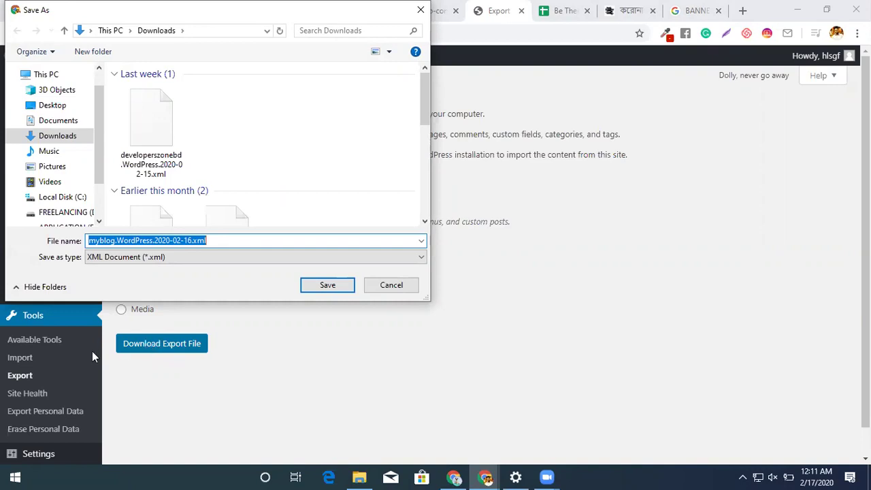
{"action": "left_click", "coordinate": [107, 240]}
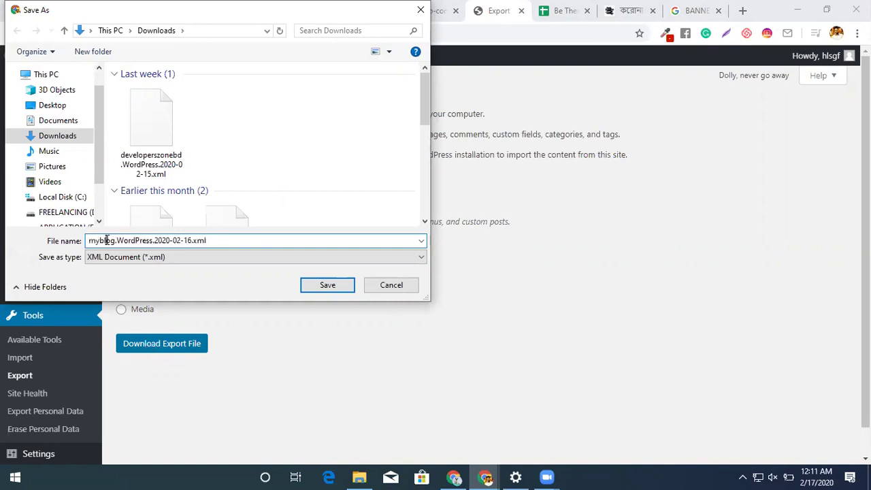
{"action": "key", "text": "Return"}
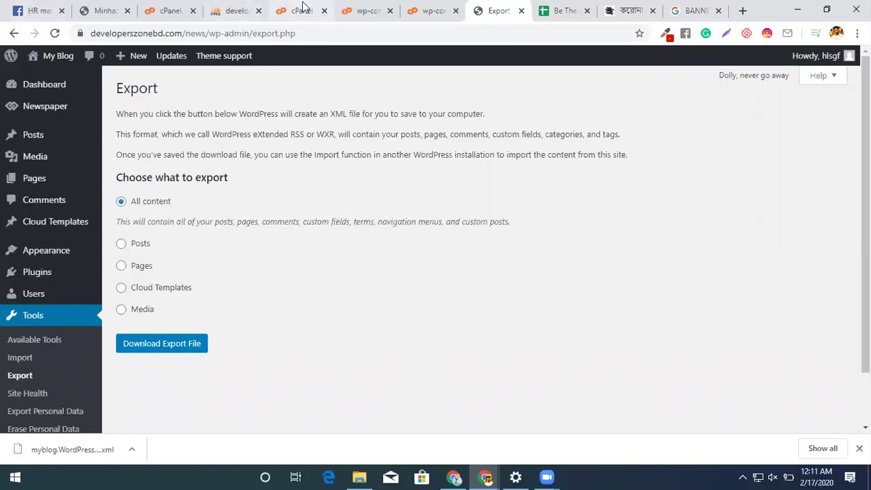
{"action": "left_click", "coordinate": [301, 11]}
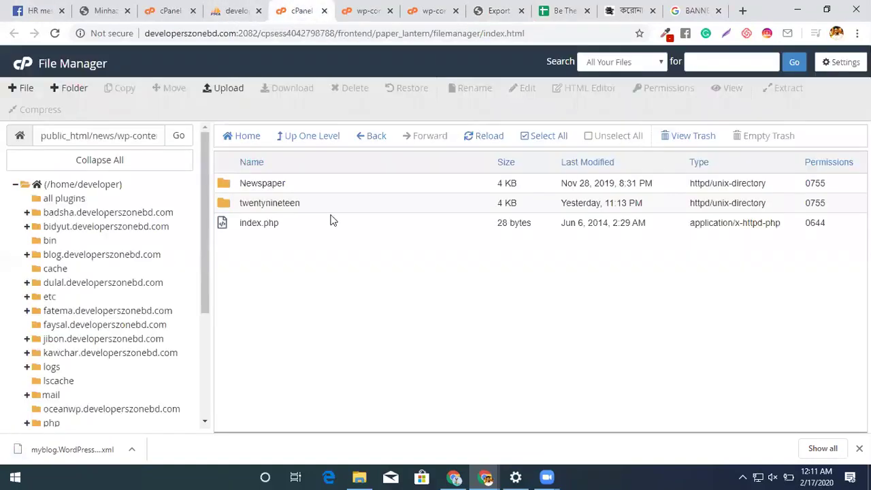
- Delete the old Newspaper folder from the themes directory
{"action": "left_click", "coordinate": [266, 187]}
{"action": "right_click", "coordinate": [266, 187]}
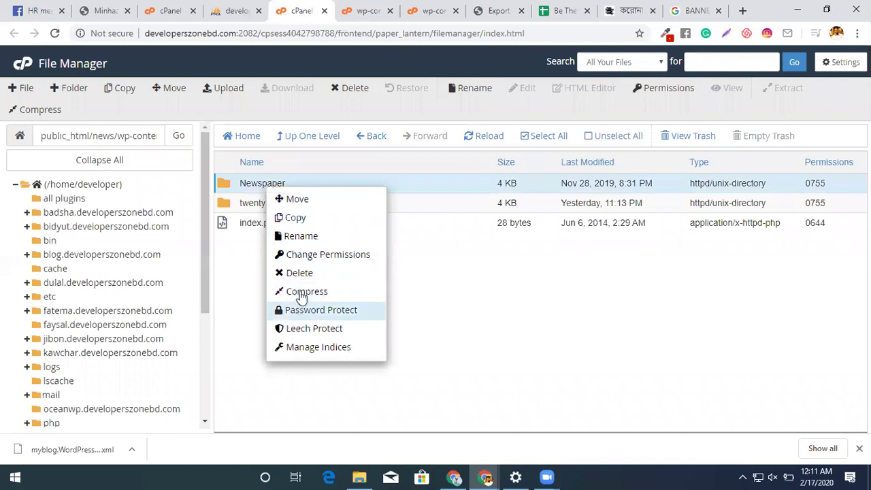
{"action": "left_click", "coordinate": [293, 272]}
{"action": "key", "text": "Return"}
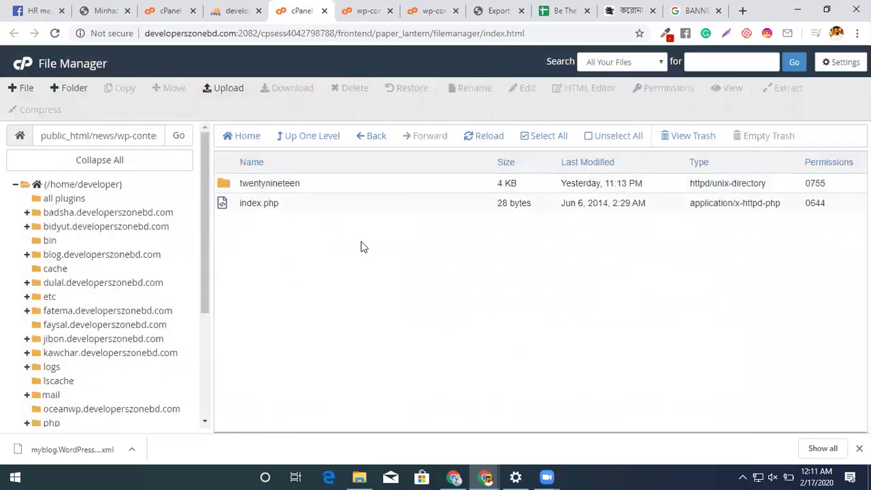
- Upload Newspaper.zip into the themes folder
{"action": "left_click", "coordinate": [224, 87]}
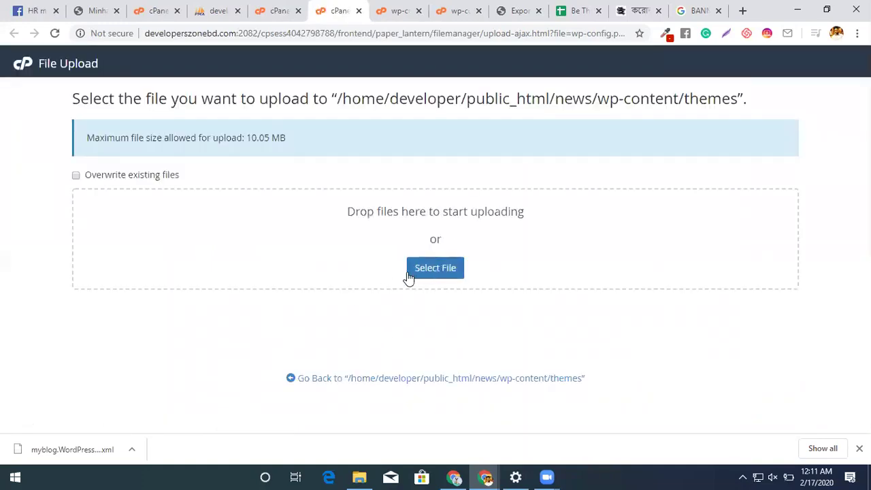
{"action": "left_click", "coordinate": [431, 275]}
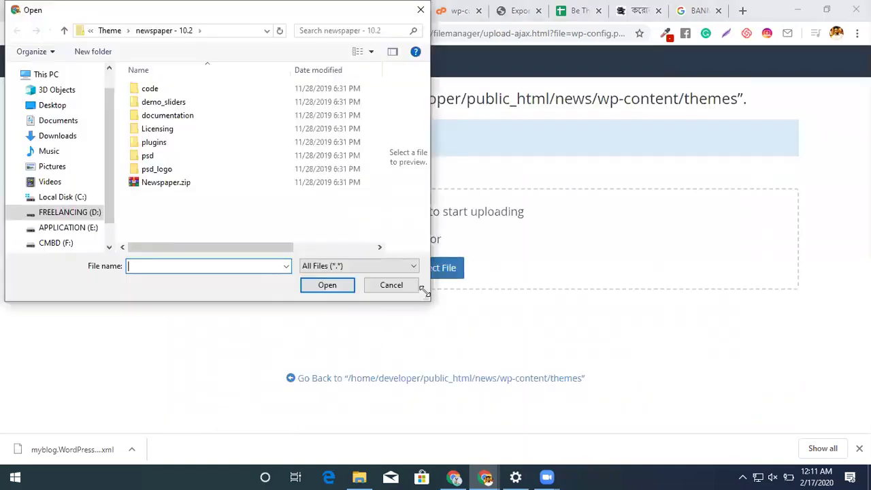
{"action": "left_click", "coordinate": [214, 183]}
{"action": "double_click", "coordinate": [214, 182]}
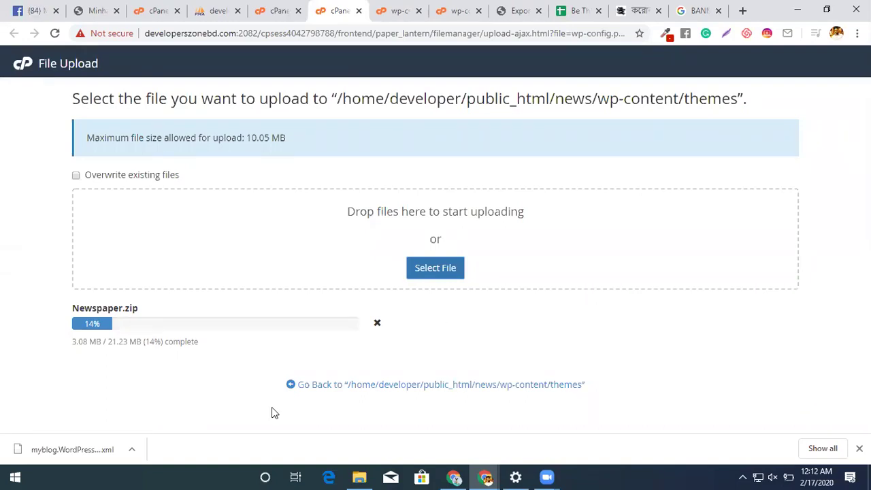
{"action": "double_click", "coordinate": [60, 243]}
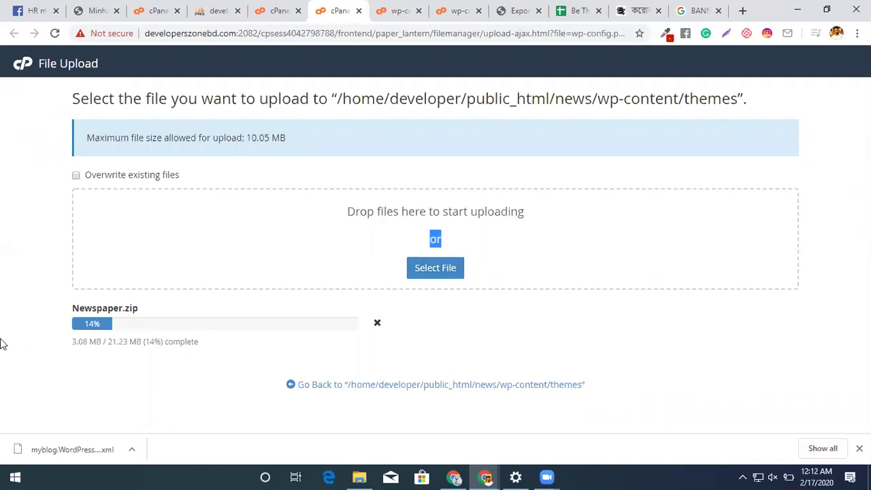
- Close both wp-config.php tabs and go back to File Manager
{"action": "left_click", "coordinate": [400, 11]}
{"action": "left_click", "coordinate": [418, 11]}
{"action": "left_click", "coordinate": [418, 11]}
{"action": "left_click", "coordinate": [257, 17]}
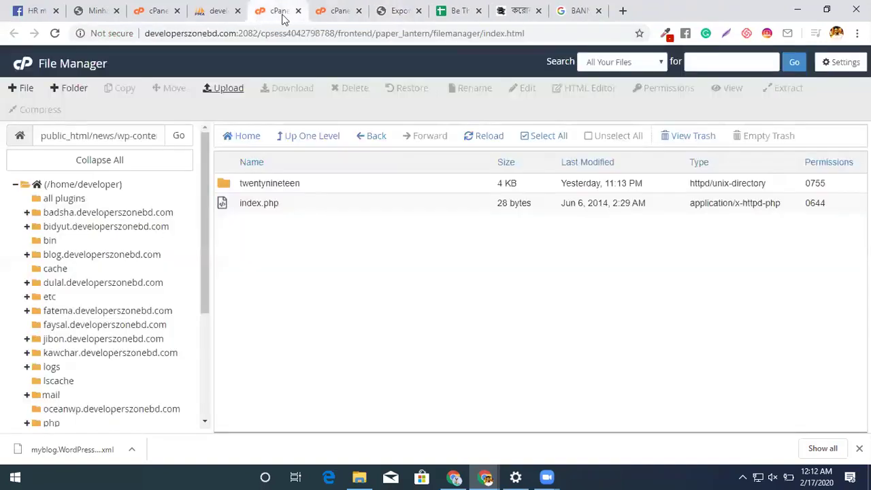
- Check the upload, cPanel, and the Newspaper Theme notes sheet, then view the live blog homepage
{"action": "left_click", "coordinate": [398, 9]}
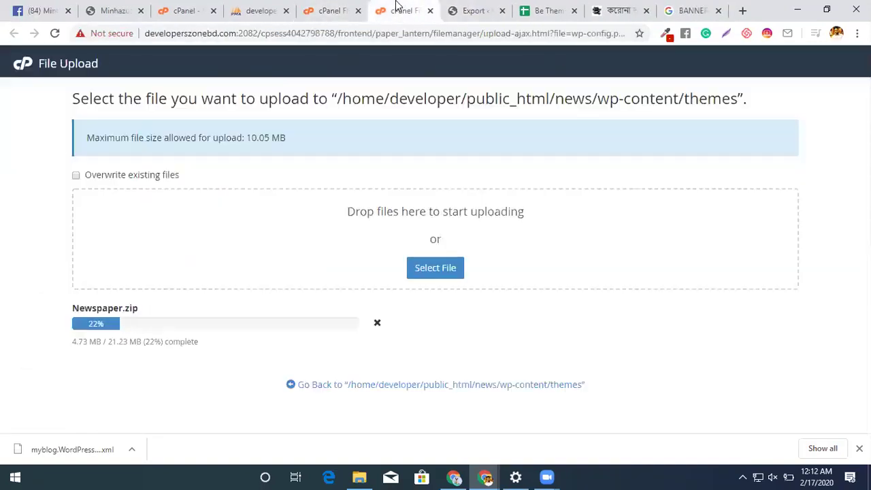
{"action": "left_click", "coordinate": [182, 10]}
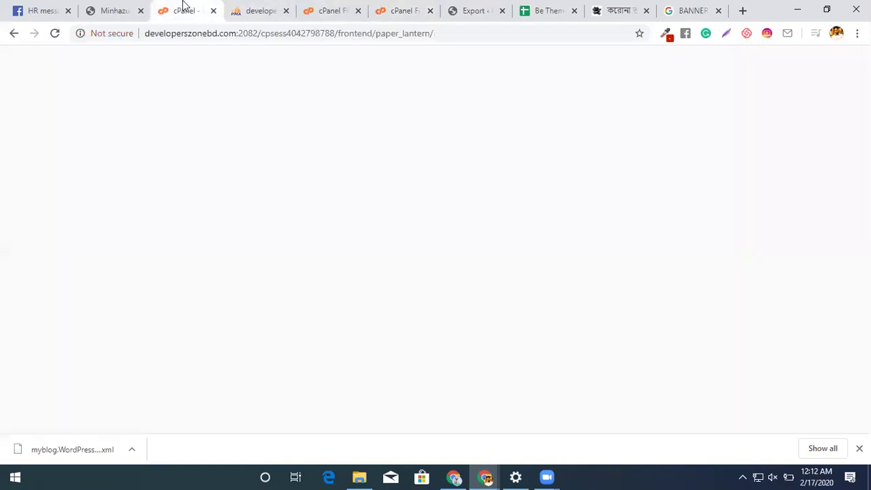
{"action": "left_click", "coordinate": [552, 10]}
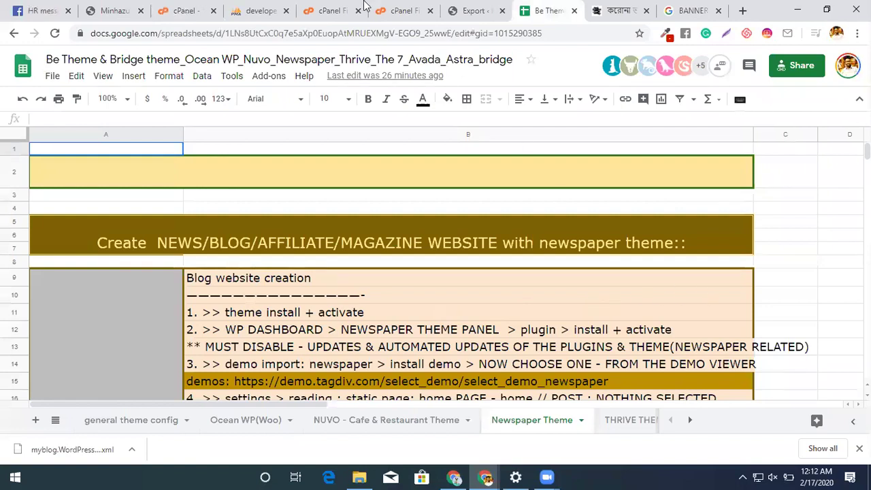
{"action": "left_click", "coordinate": [102, 10]}
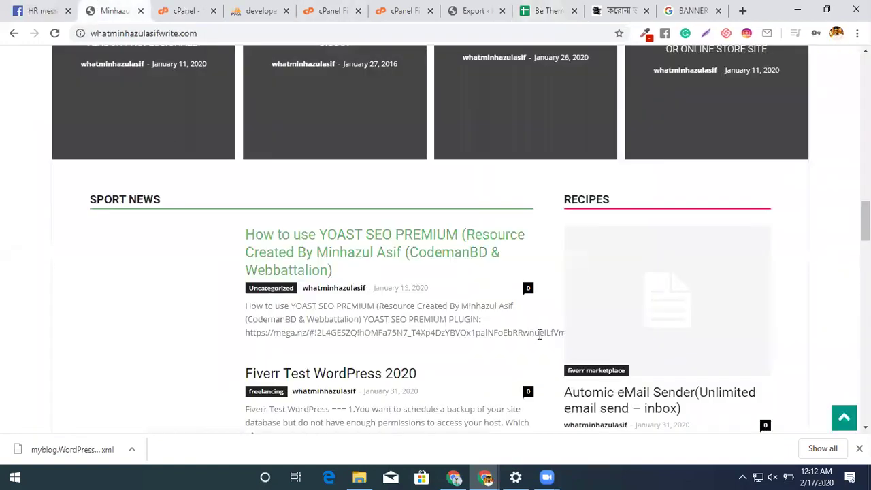
- Open the Fiverr Test WordPress 2020 post on the live site
{"action": "scroll", "coordinate": [218, 242], "scroll_direction": "up", "scroll_amount": 10}
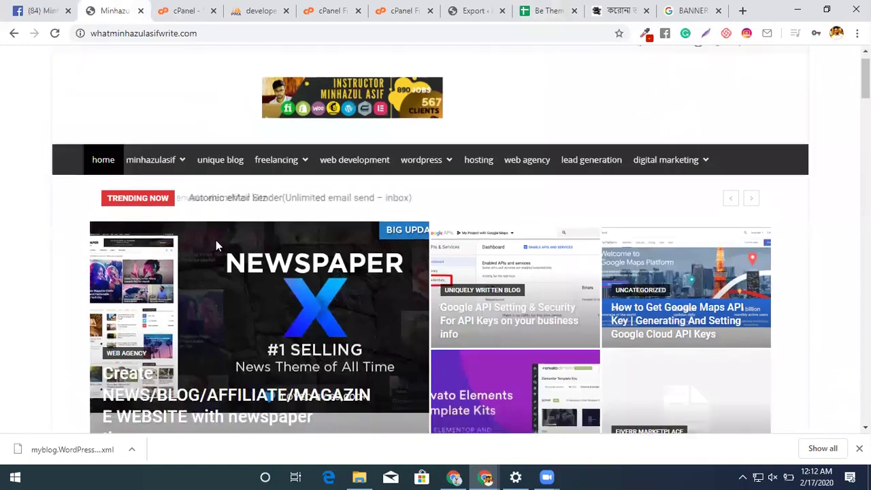
{"action": "scroll", "coordinate": [247, 249], "scroll_direction": "down", "scroll_amount": 5}
{"action": "scroll", "coordinate": [374, 311], "scroll_direction": "down", "scroll_amount": 2}
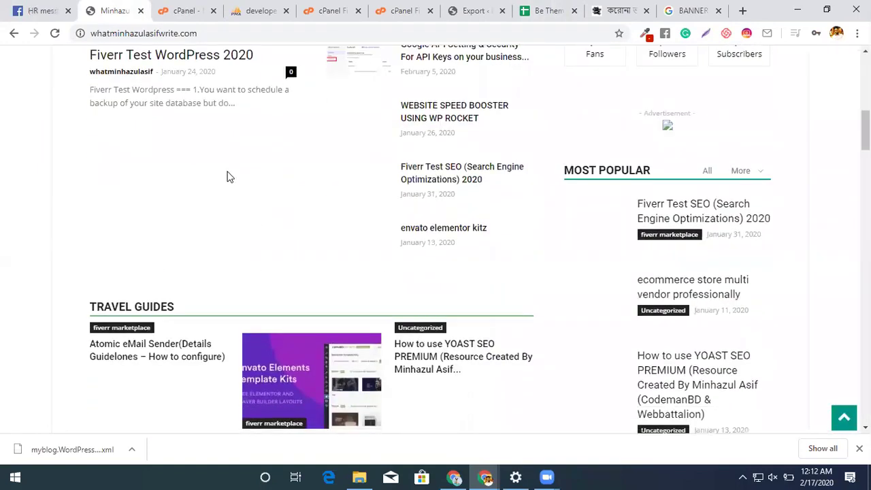
{"action": "left_click", "coordinate": [172, 54]}
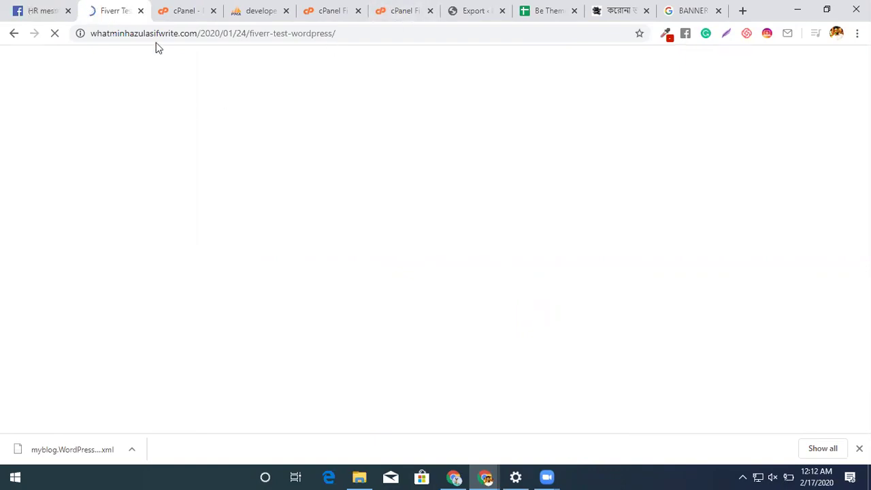
- Load the site's address in a new tab and browse the homepage
{"action": "left_click_drag", "start_coordinate": [199, 25], "coordinate": [2, 48]}
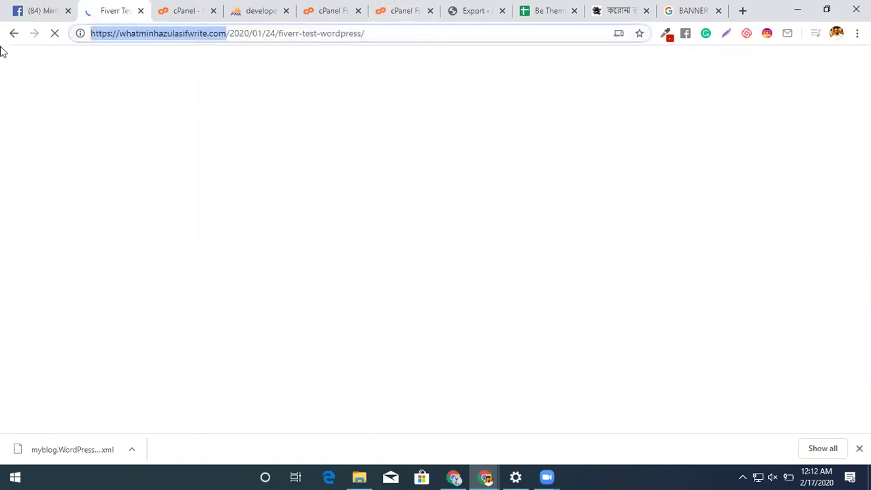
{"action": "key", "text": "ctrl+c"}
{"action": "key", "text": "ctrl+t"}
{"action": "key", "text": "ctrl+v"}
{"action": "key", "text": "Return"}
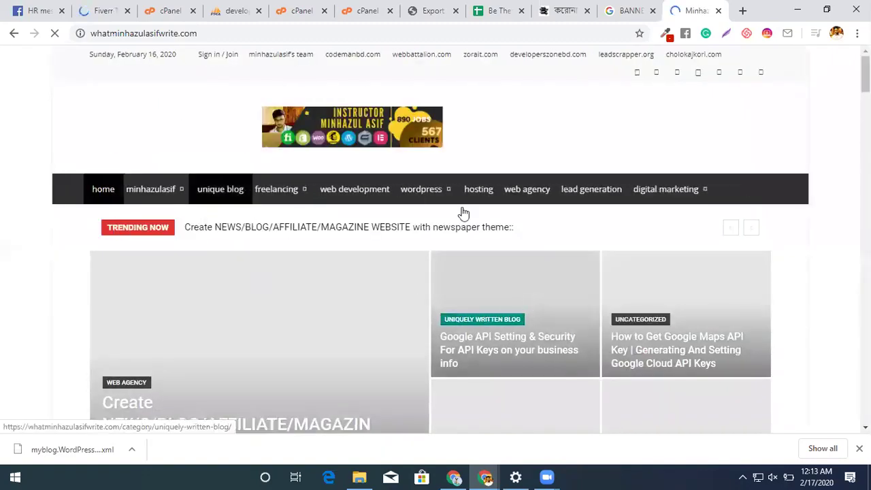
{"action": "mouse_move", "coordinate": [411, 196]}
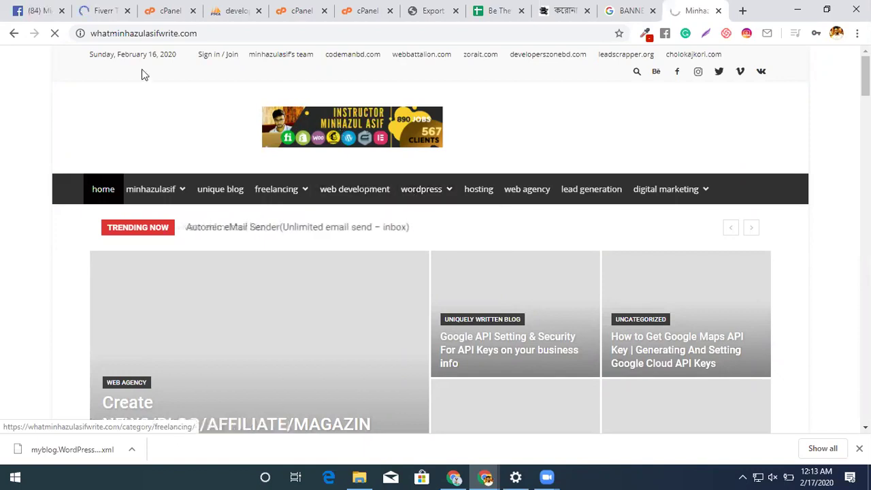
{"action": "scroll", "coordinate": [127, 260], "scroll_direction": "down", "scroll_amount": 3}
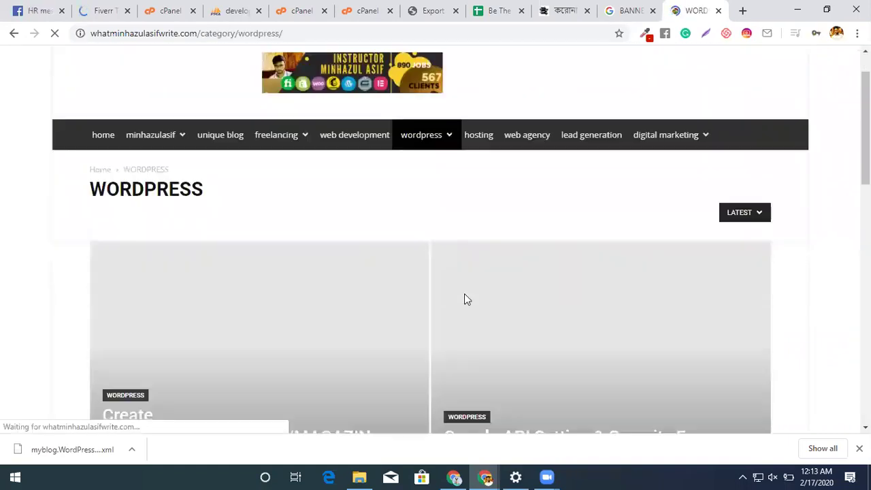
{"action": "scroll", "coordinate": [464, 294], "scroll_direction": "down", "scroll_amount": 2}
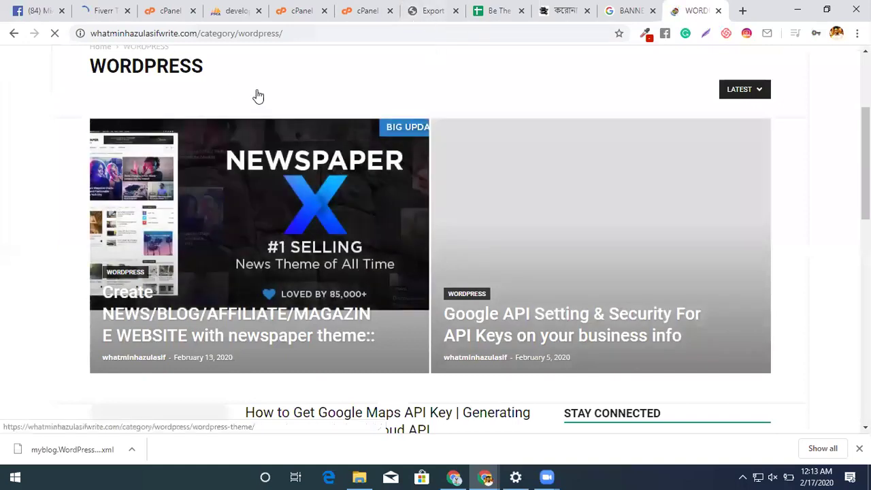
- Return to the post and select its title, Fiverr Test WordPress 2020
{"action": "left_click", "coordinate": [362, 8]}
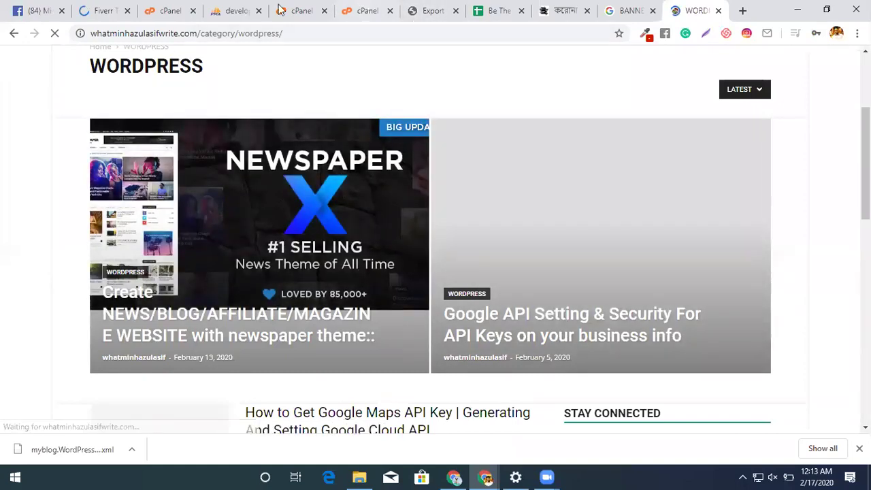
{"action": "left_click", "coordinate": [107, 6]}
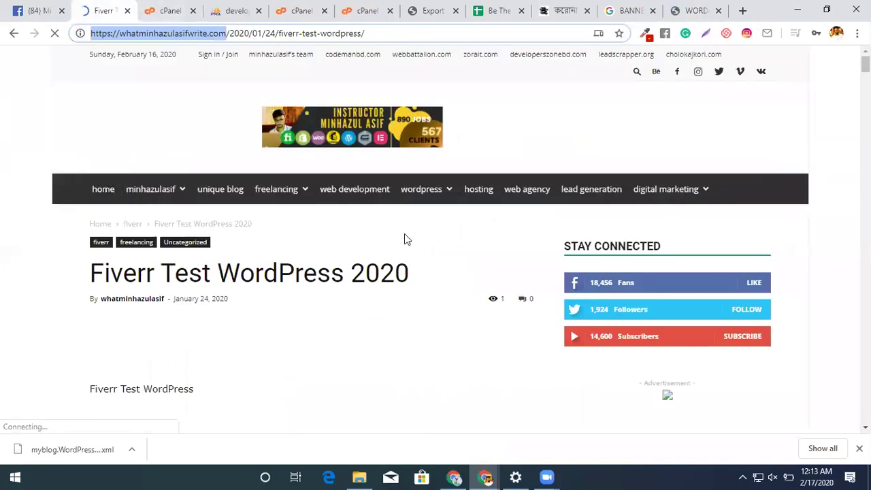
{"action": "scroll", "coordinate": [404, 234], "scroll_direction": "down", "scroll_amount": 3}
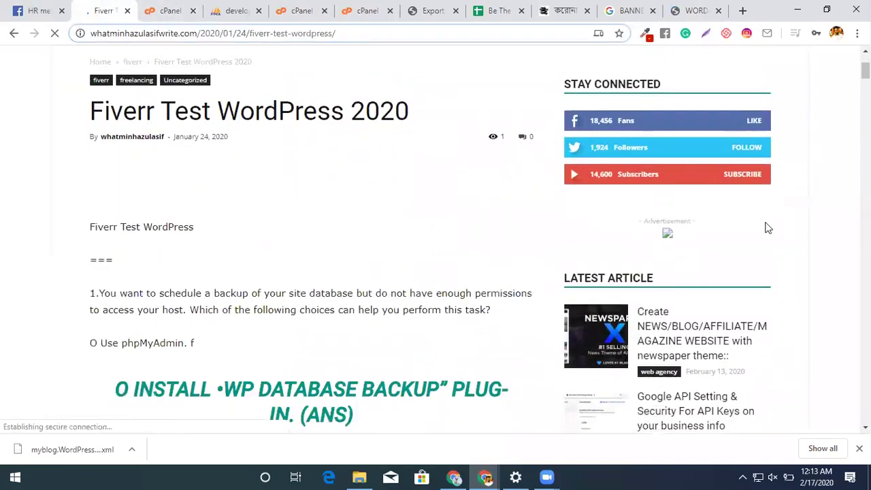
{"action": "triple_click", "coordinate": [175, 121]}
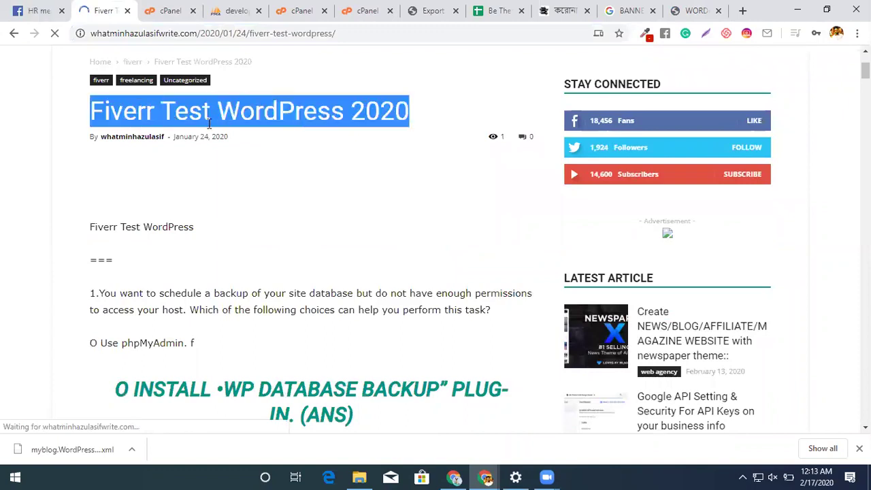
{"action": "scroll", "coordinate": [175, 243], "scroll_direction": "down", "scroll_amount": 2}
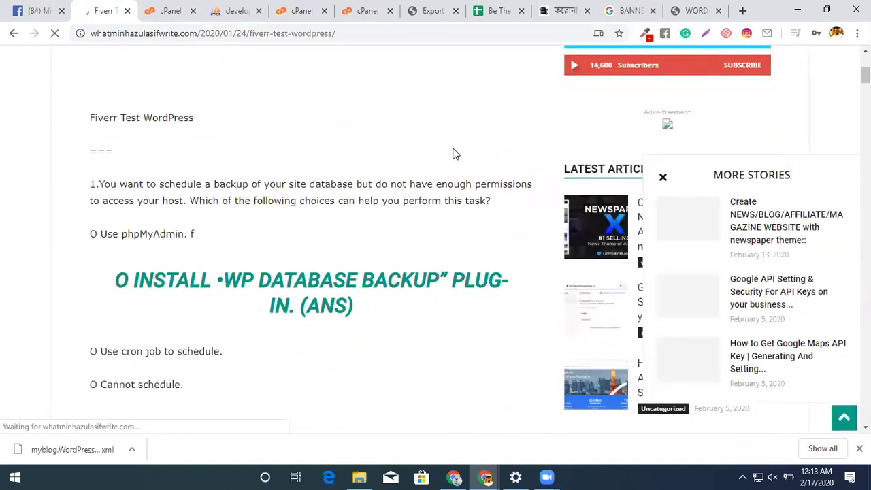
{"action": "scroll", "coordinate": [545, 136], "scroll_direction": "up", "scroll_amount": 5}
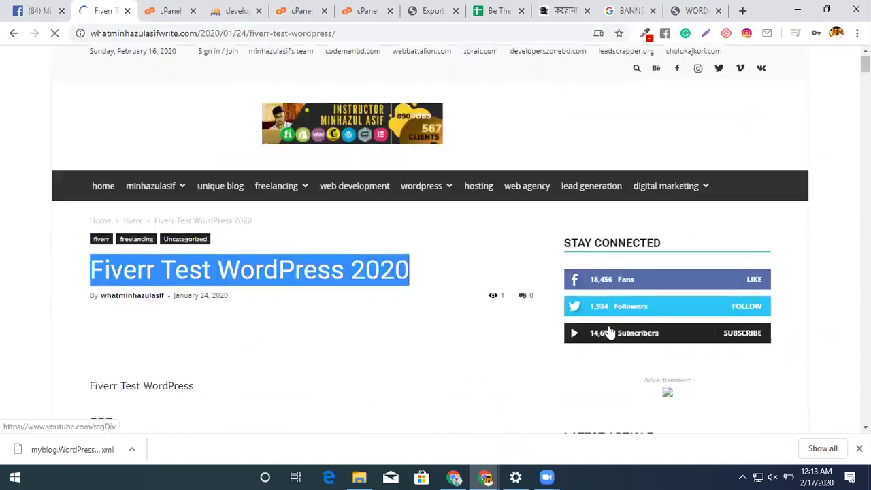
{"action": "scroll", "coordinate": [608, 332], "scroll_direction": "down", "scroll_amount": 5}
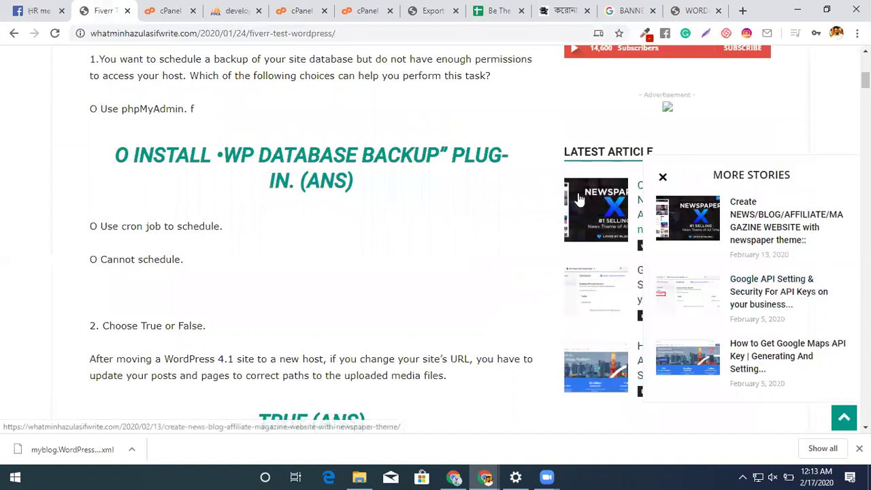
{"action": "scroll", "coordinate": [687, 217], "scroll_direction": "up", "scroll_amount": 7}
- Bring Chrome back to front and scroll through the post's quiz questions
{"action": "key", "text": "super+Tab"}
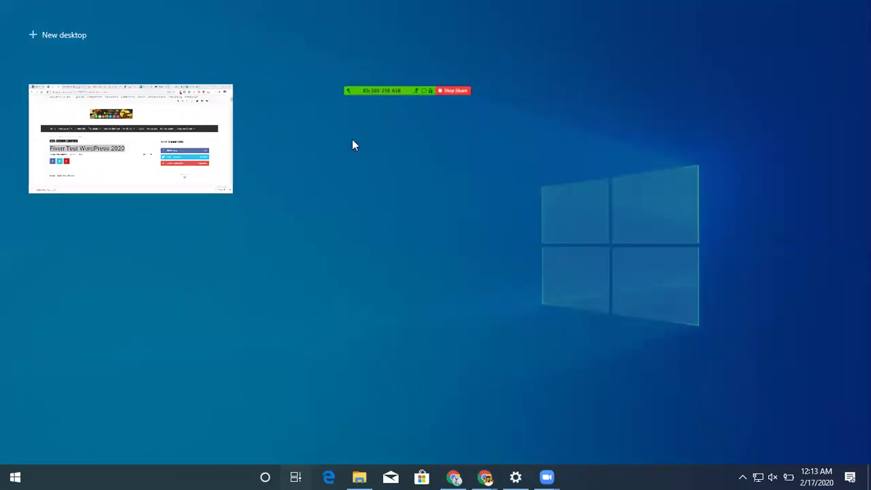
{"action": "left_click", "coordinate": [113, 107]}
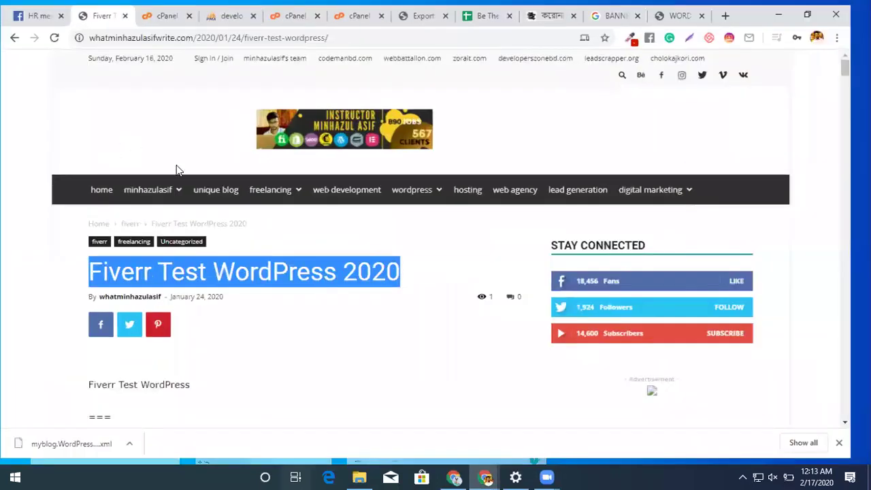
{"action": "scroll", "coordinate": [325, 287], "scroll_direction": "down", "scroll_amount": 13}
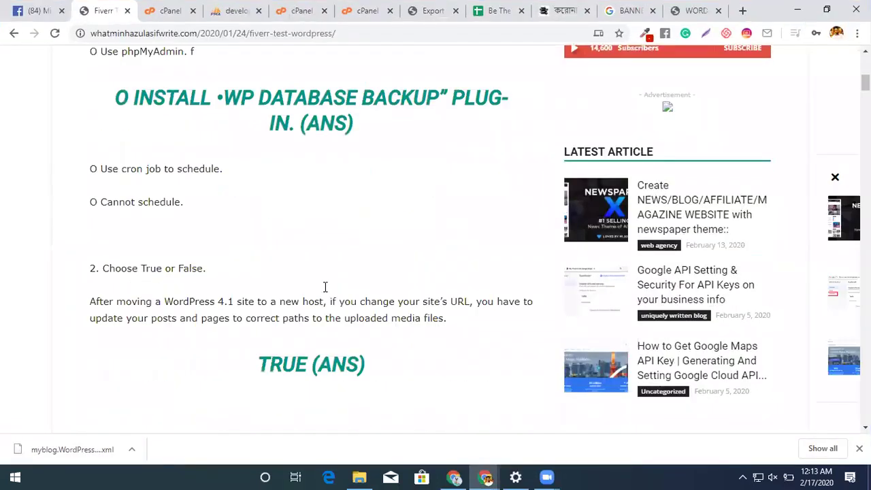
{"action": "scroll", "coordinate": [325, 287], "scroll_direction": "down", "scroll_amount": 2}
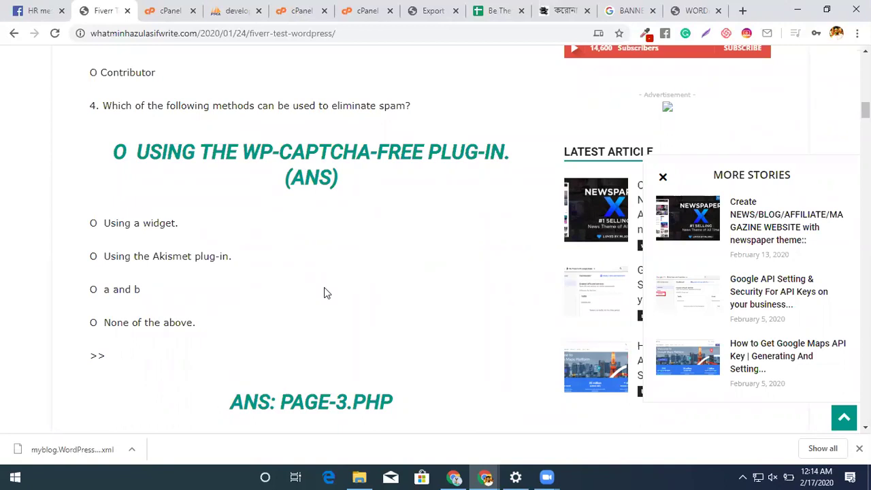
{"action": "left_click", "coordinate": [175, 8]}
- Close the finished Newspaper.zip upload tab and go to the cPanel dashboard
{"action": "left_click", "coordinate": [358, 14]}
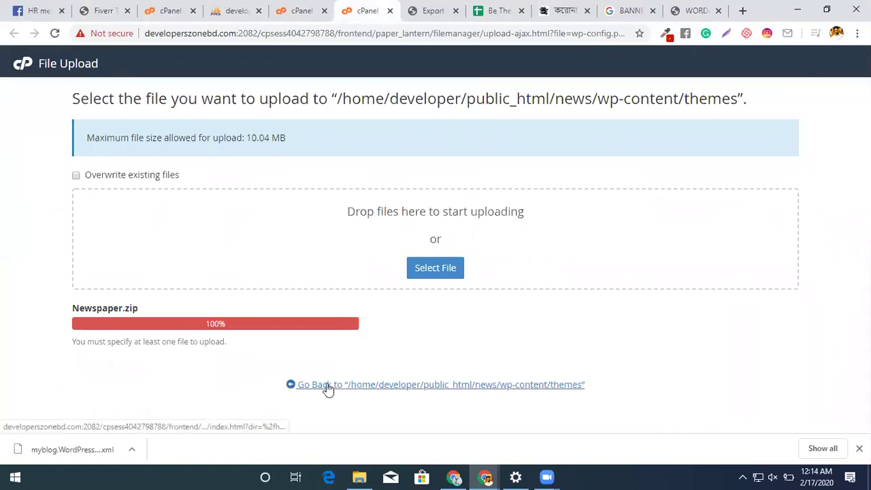
{"action": "key", "text": "ctrl+w"}
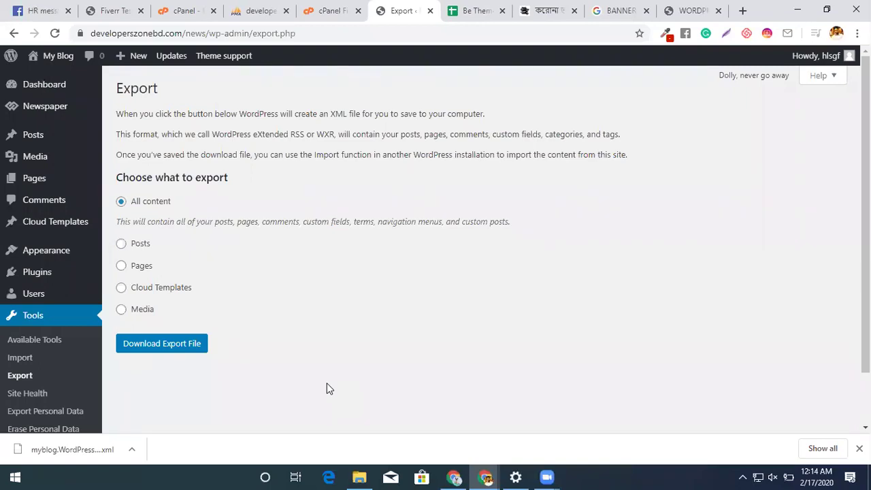
{"action": "left_click", "coordinate": [243, 10]}
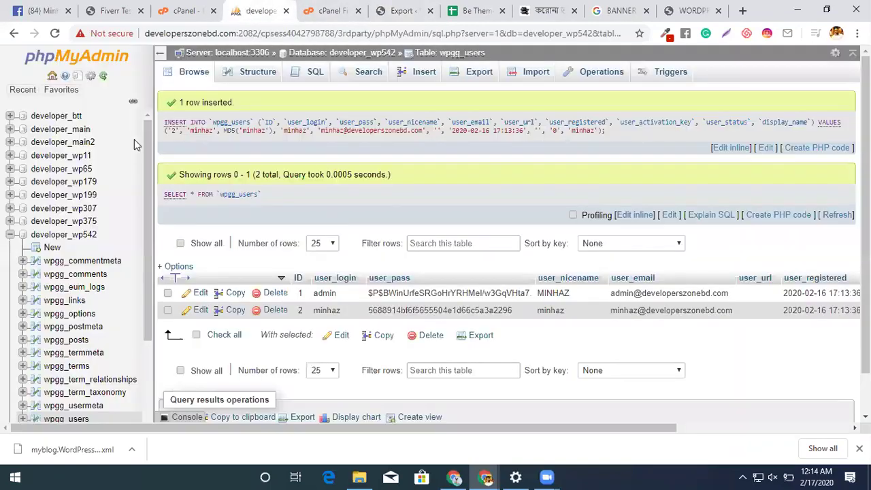
{"action": "left_click", "coordinate": [189, 11]}
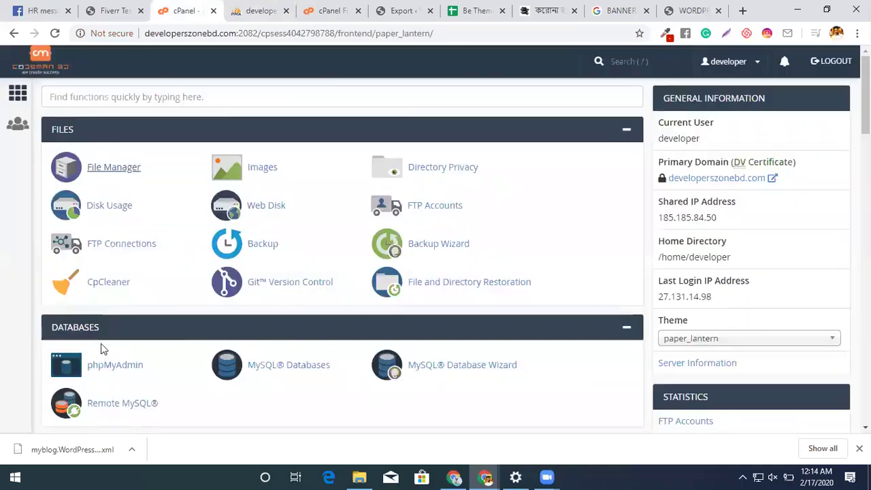
- Remove the oceanwp WordPress installation in Softaculous, confirming with OK
{"action": "scroll", "coordinate": [101, 349], "scroll_direction": "down", "scroll_amount": 20}
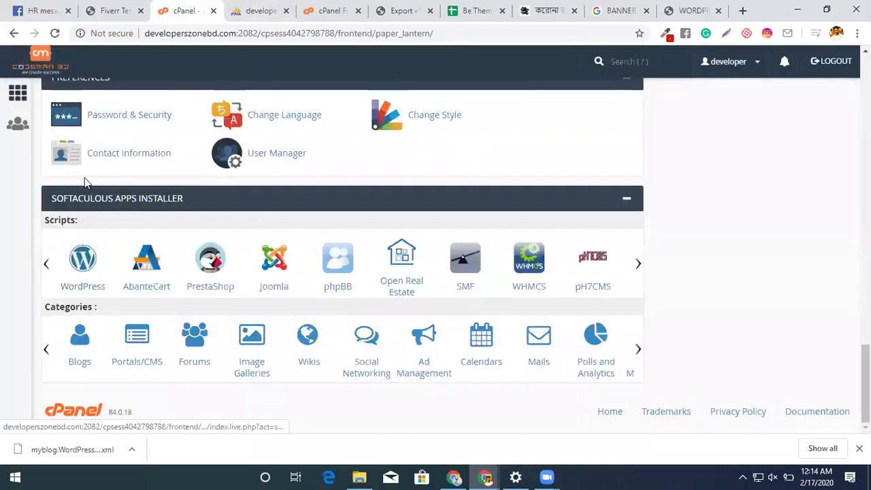
{"action": "left_click", "coordinate": [80, 271]}
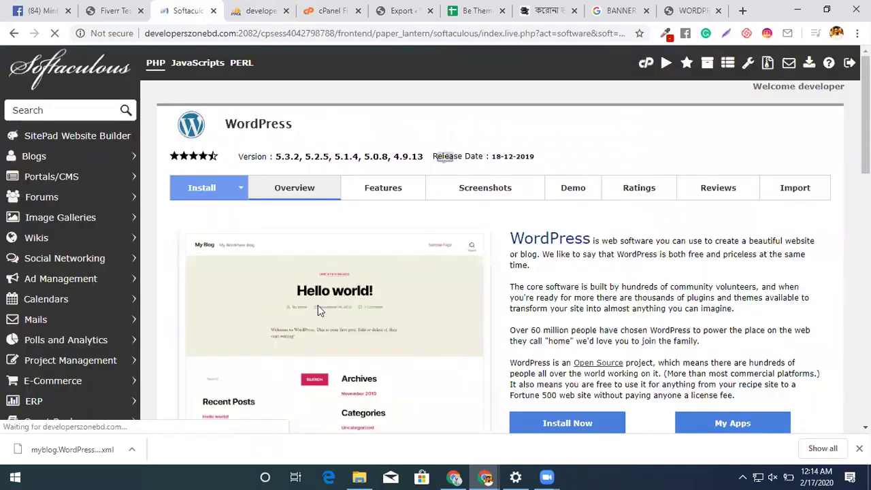
{"action": "scroll", "coordinate": [318, 305], "scroll_direction": "down", "scroll_amount": 5}
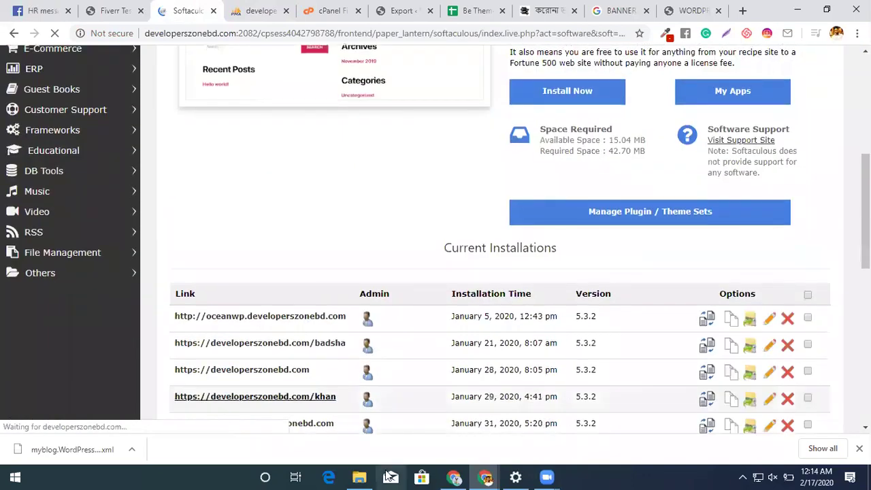
{"action": "scroll", "coordinate": [547, 156], "scroll_direction": "down", "scroll_amount": 3}
{"action": "left_click", "coordinate": [787, 95]}
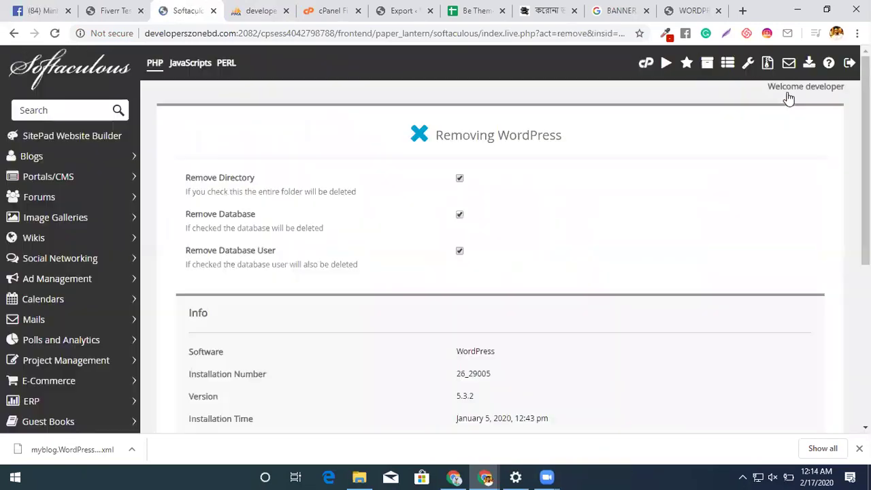
{"action": "scroll", "coordinate": [562, 320], "scroll_direction": "down", "scroll_amount": 4}
{"action": "left_click", "coordinate": [500, 297]}
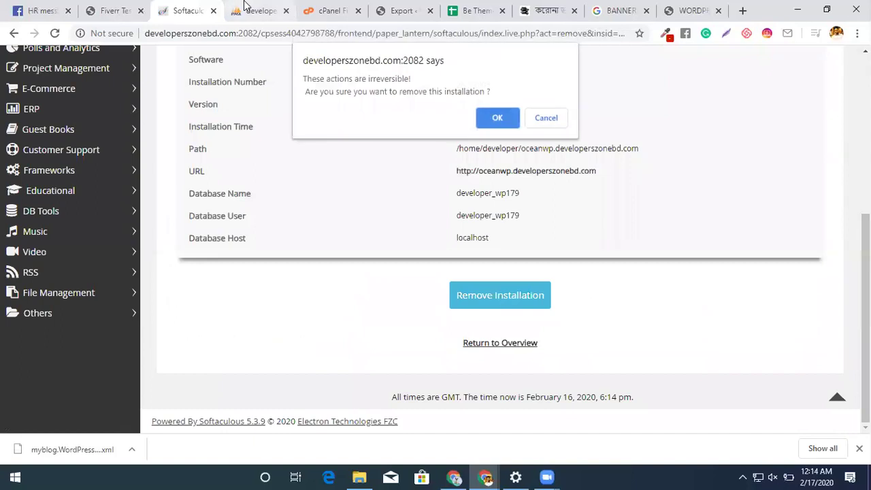
{"action": "left_click", "coordinate": [479, 114]}
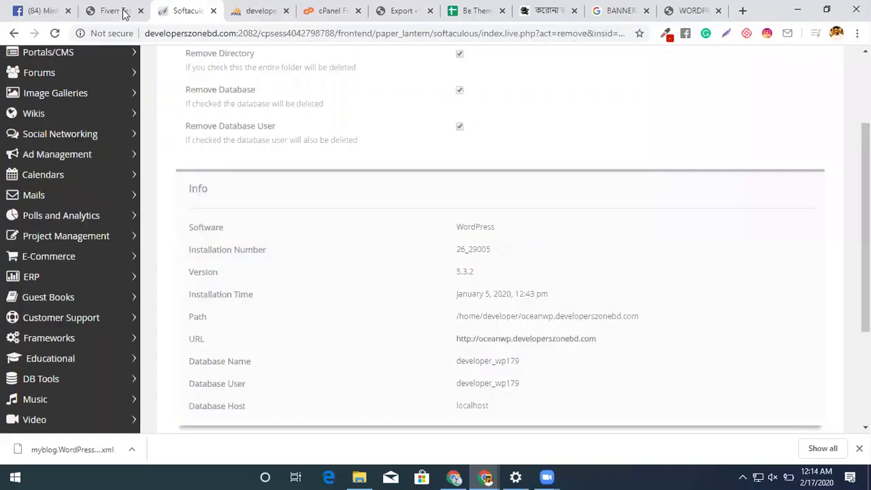
- Go to Appearance > Themes in WordPress admin
{"action": "left_click", "coordinate": [125, 14]}
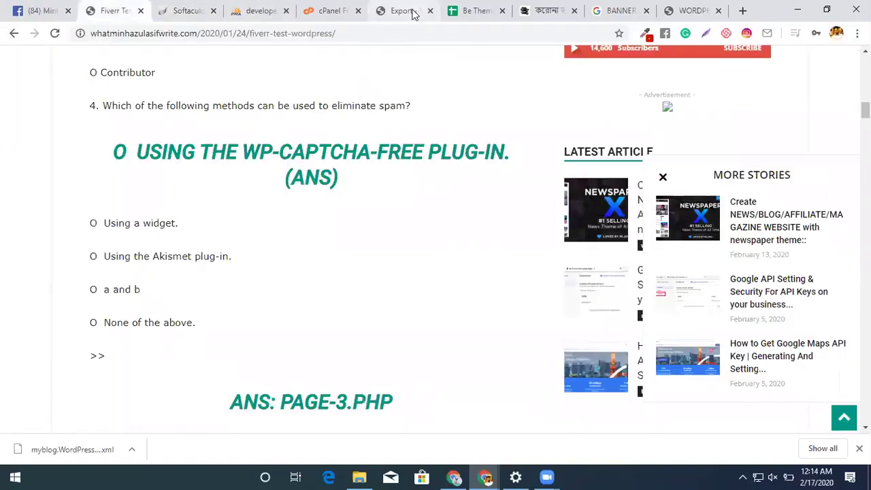
{"action": "left_click", "coordinate": [412, 14]}
{"action": "left_click", "coordinate": [121, 252]}
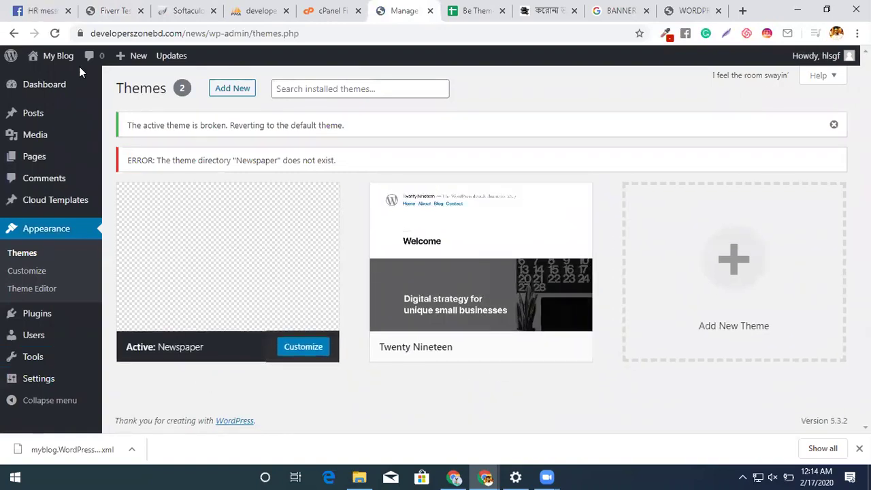
- Upload Newspaper.zip through Add Themes > Upload Theme and start installing it
{"action": "left_click", "coordinate": [51, 38]}
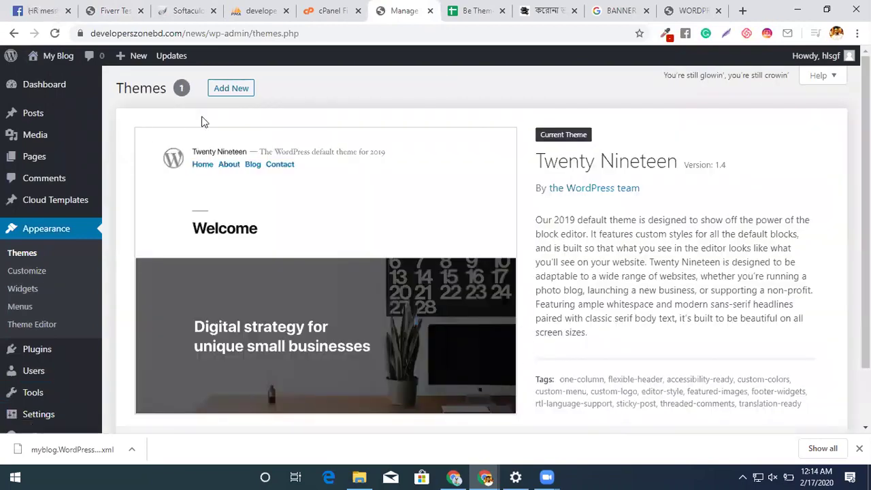
{"action": "left_click", "coordinate": [231, 89]}
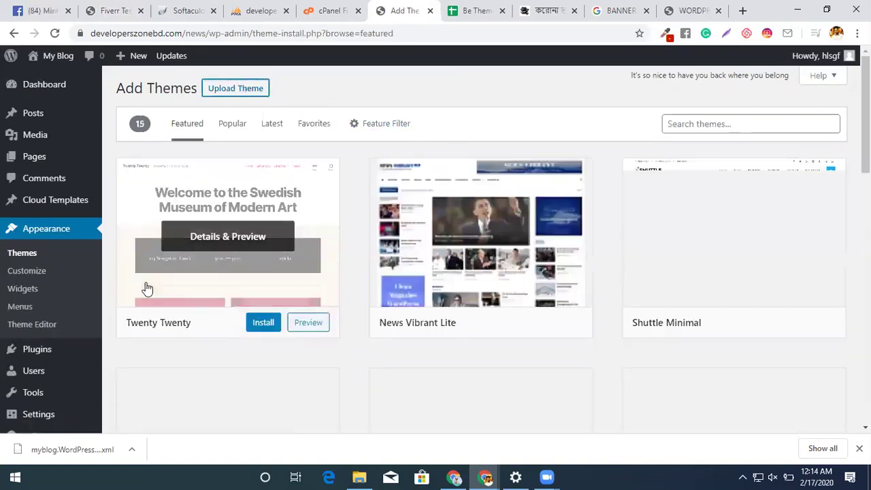
{"action": "left_click", "coordinate": [247, 88]}
{"action": "left_click", "coordinate": [400, 202]}
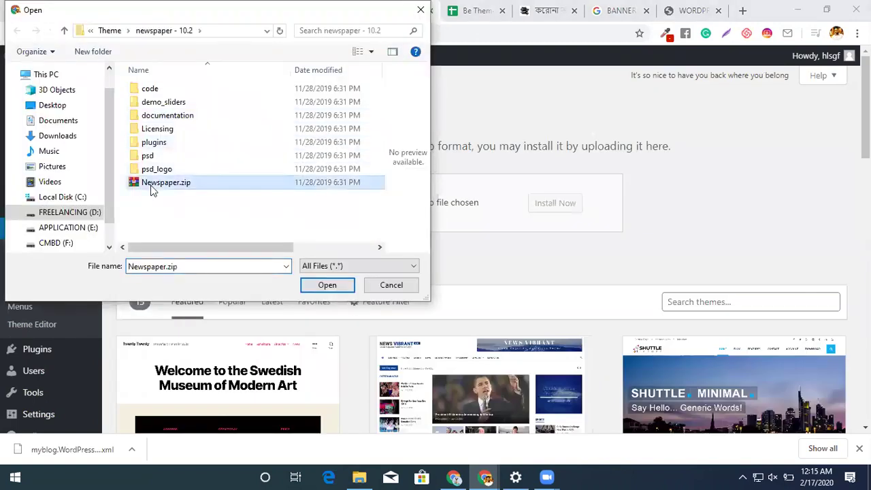
{"action": "double_click", "coordinate": [153, 183]}
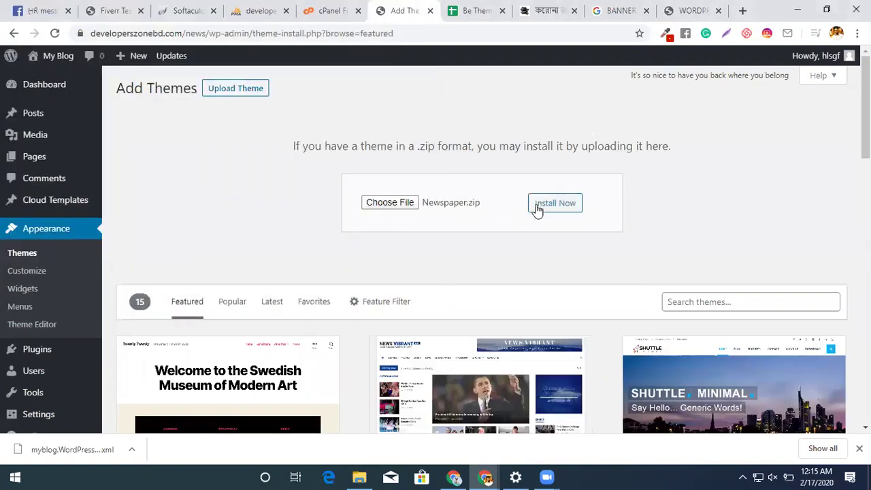
{"action": "left_click", "coordinate": [537, 210]}
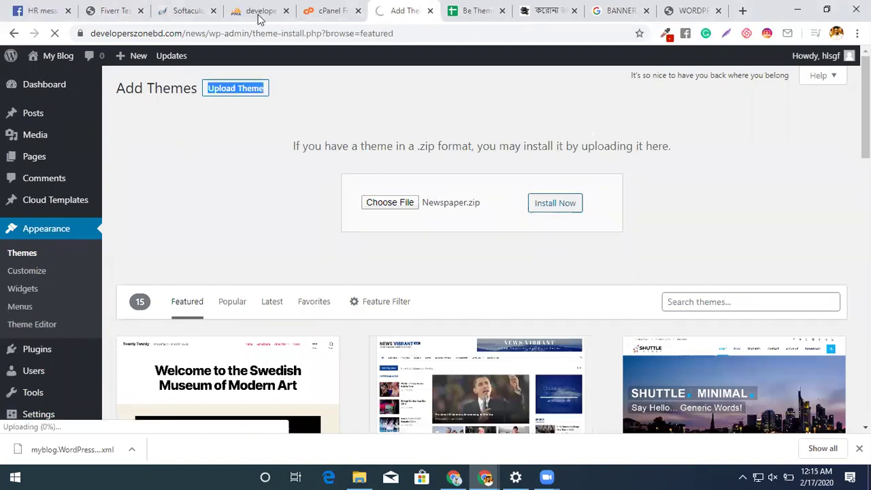
{"action": "left_click", "coordinate": [285, 11]}
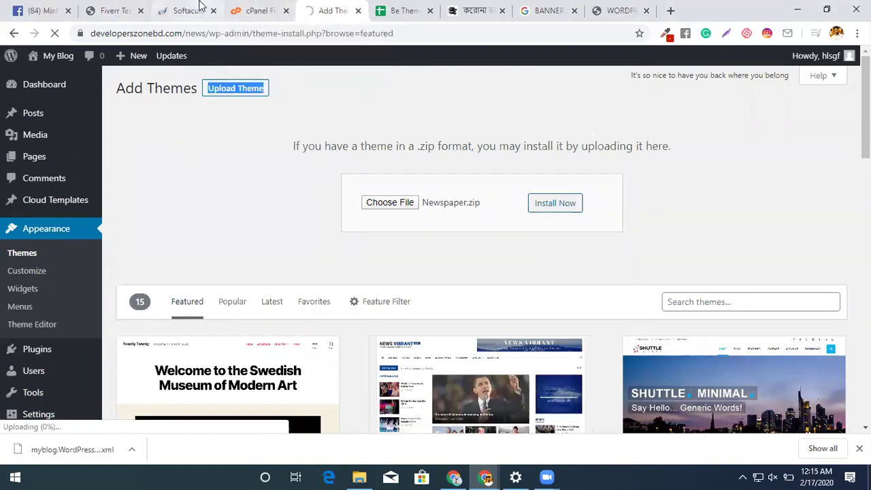
{"action": "left_click", "coordinate": [199, 10]}
- Remove another WordPress installation in Softaculous and confirm the removal
{"action": "left_click", "coordinate": [493, 192]}
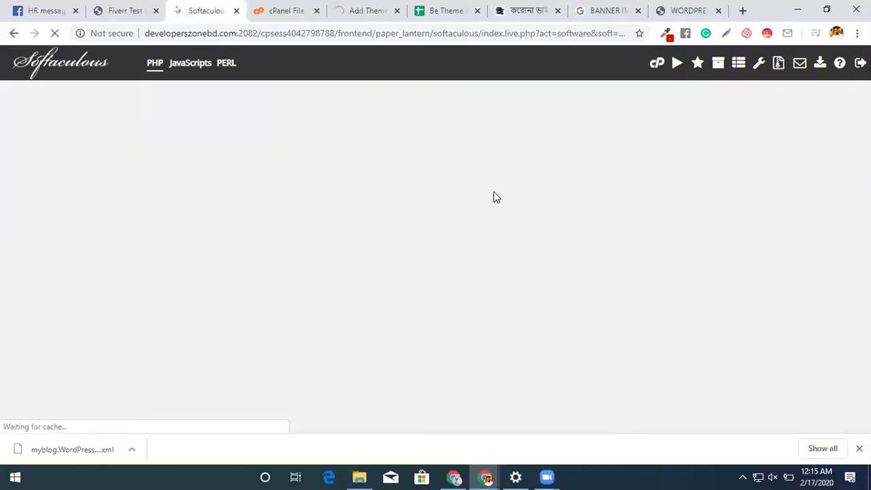
{"action": "scroll", "coordinate": [484, 243], "scroll_direction": "down", "scroll_amount": 7}
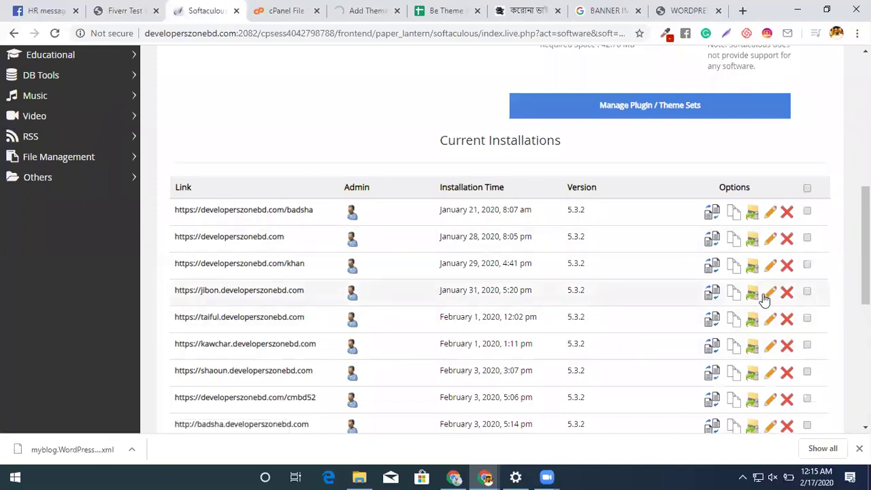
{"action": "left_click", "coordinate": [787, 294]}
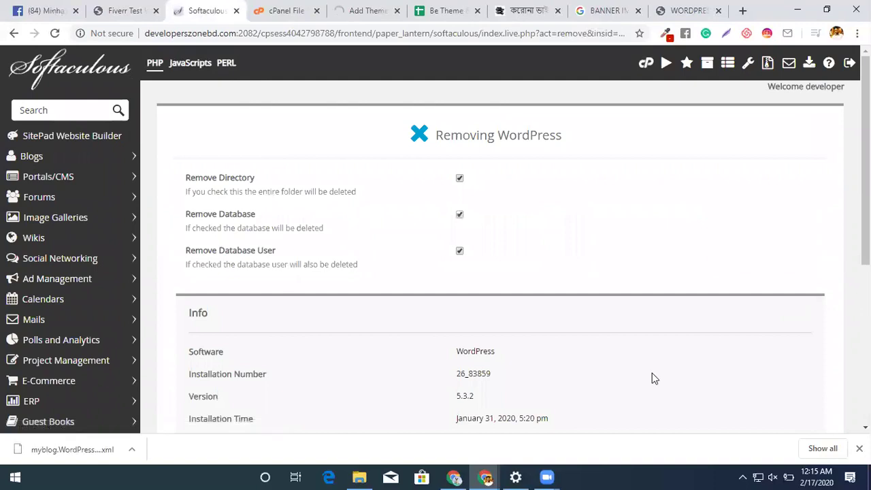
{"action": "scroll", "coordinate": [649, 381], "scroll_direction": "down", "scroll_amount": 1}
{"action": "scroll", "coordinate": [646, 389], "scroll_direction": "down", "scroll_amount": 4}
{"action": "left_click", "coordinate": [521, 297]}
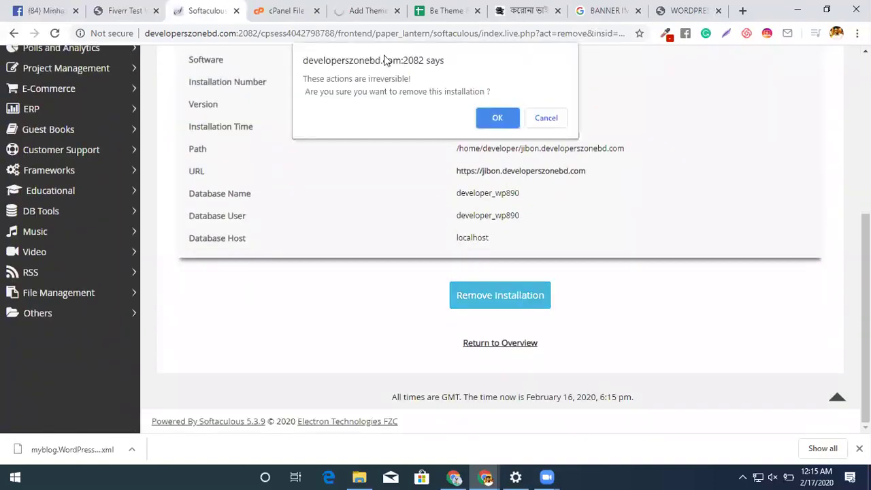
{"action": "left_click", "coordinate": [497, 118]}
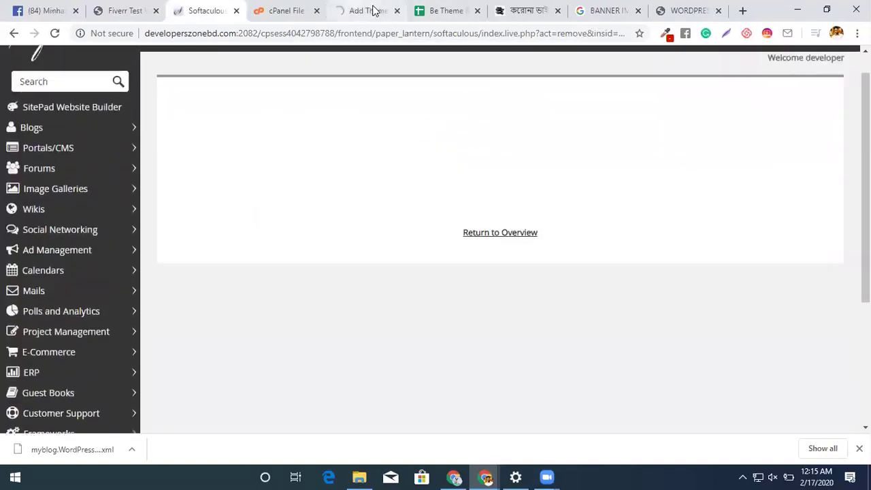
- Check the theme upload, then return to the WordPress overview's Current Installations
{"action": "left_click", "coordinate": [370, 10]}
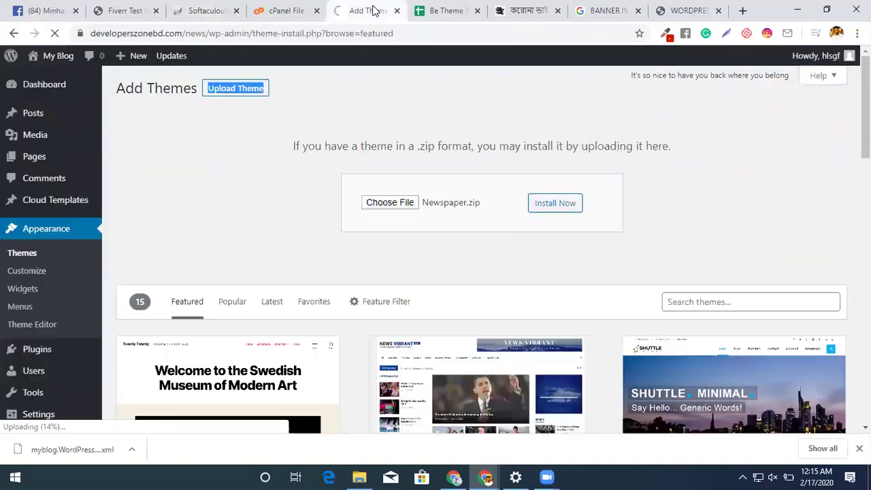
{"action": "left_click", "coordinate": [195, 5]}
{"action": "left_click", "coordinate": [125, 10]}
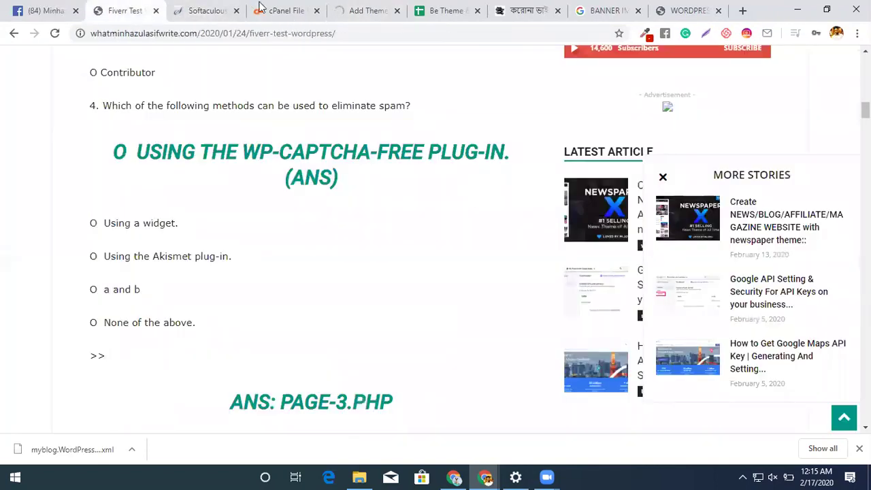
{"action": "left_click", "coordinate": [207, 10]}
{"action": "left_click", "coordinate": [467, 191]}
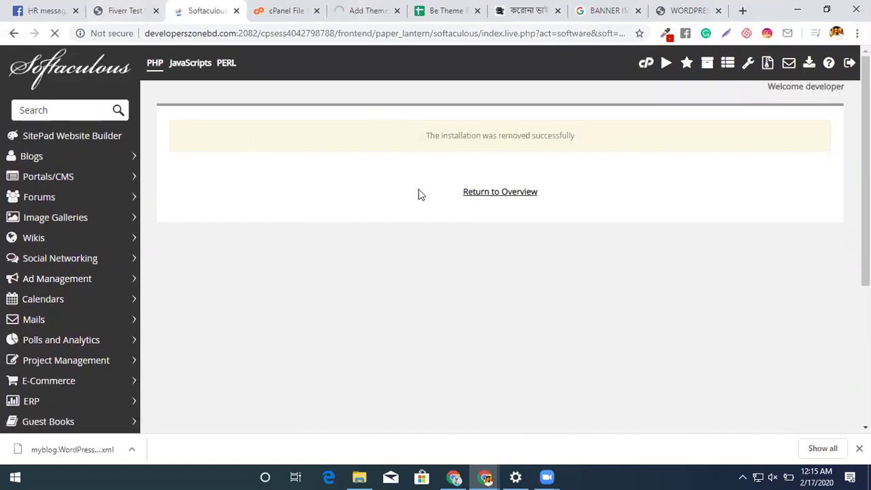
{"action": "scroll", "coordinate": [497, 317], "scroll_direction": "down", "scroll_amount": 2}
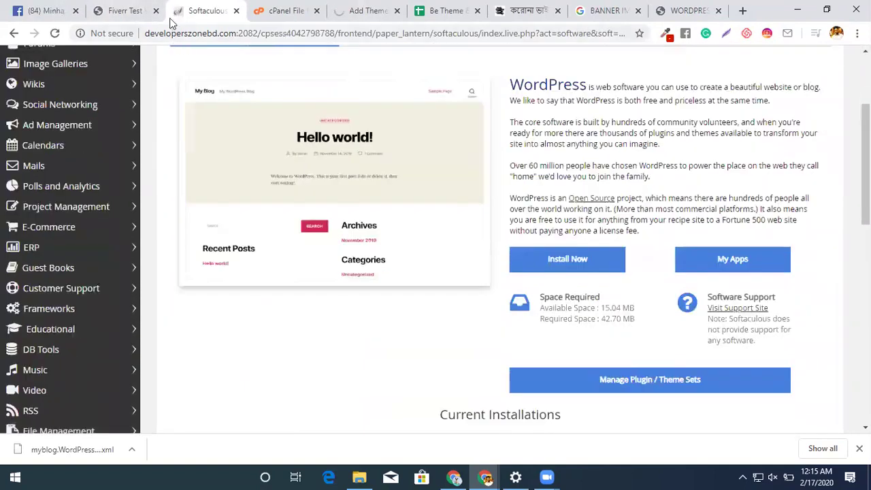
- On the live blog tab, replace the article path in the address and load it
{"action": "left_click", "coordinate": [124, 10]}
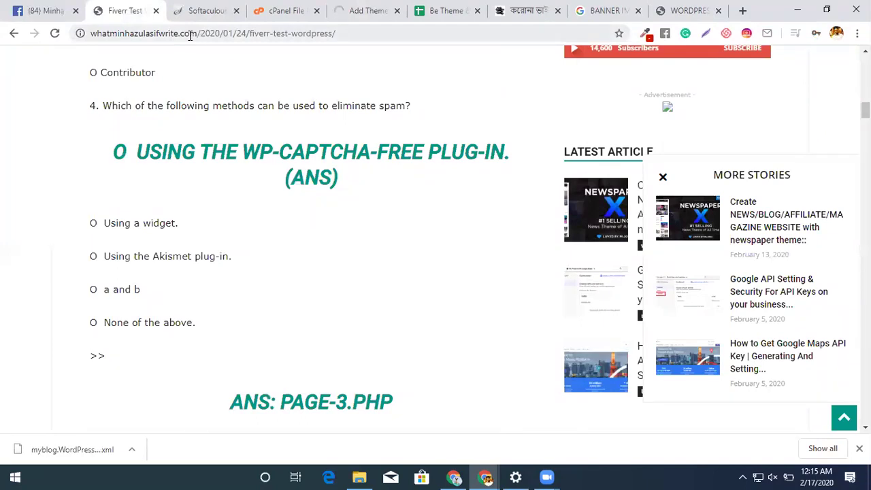
{"action": "left_click_drag", "start_coordinate": [207, 33], "coordinate": [607, 79]}
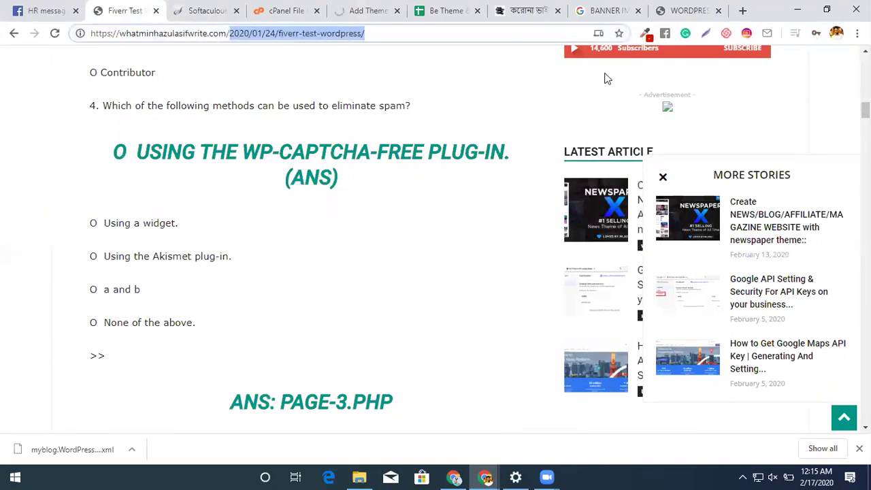
{"action": "type", "text": "minhaz"}
{"action": "key", "text": "Return"}
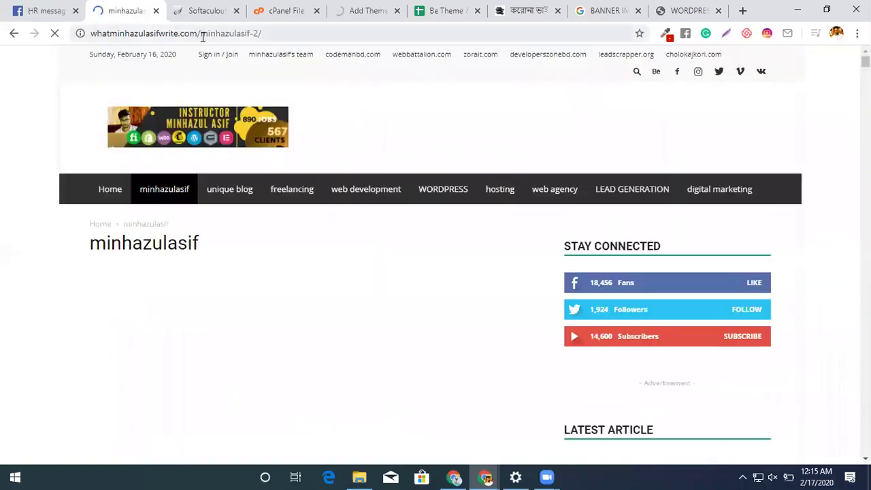
- Load the site's wp-admin address, then bring up Softaculous's Current Installations list
{"action": "left_click_drag", "start_coordinate": [291, 34], "coordinate": [229, 33]}
{"action": "type", "text": "wp-admin"}
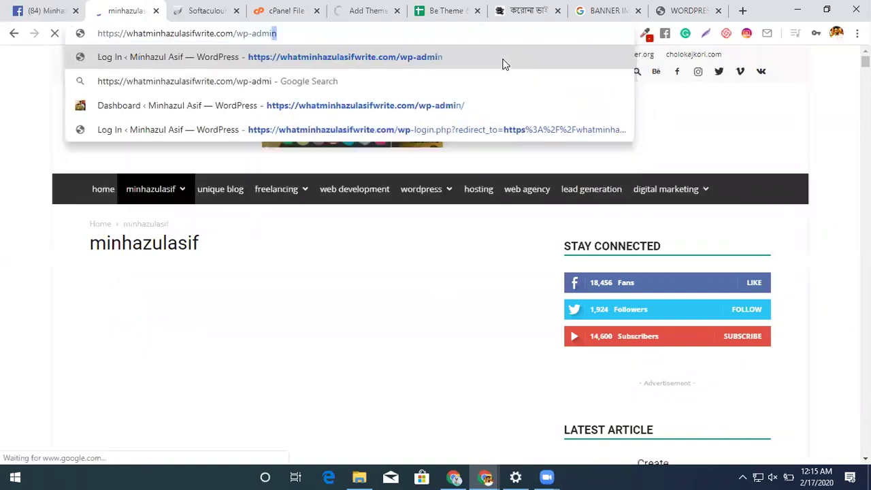
{"action": "key", "text": "Return"}
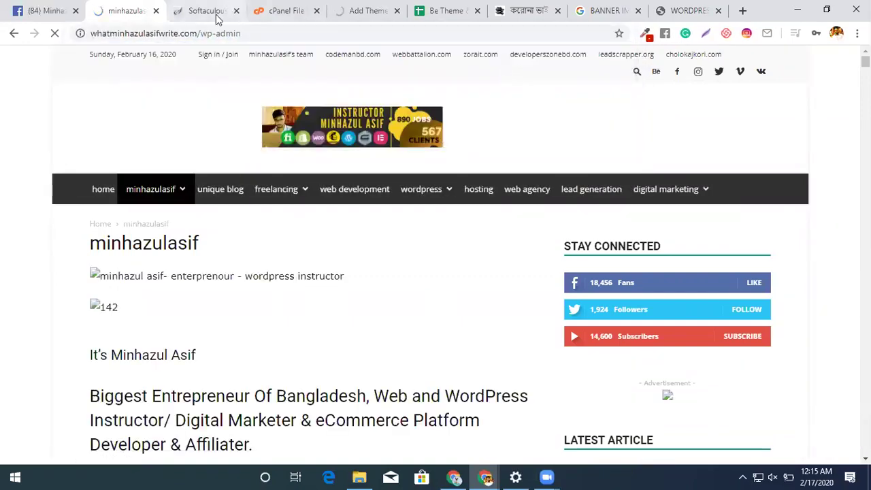
{"action": "left_click", "coordinate": [212, 13]}
{"action": "scroll", "coordinate": [462, 339], "scroll_direction": "down", "scroll_amount": 8}
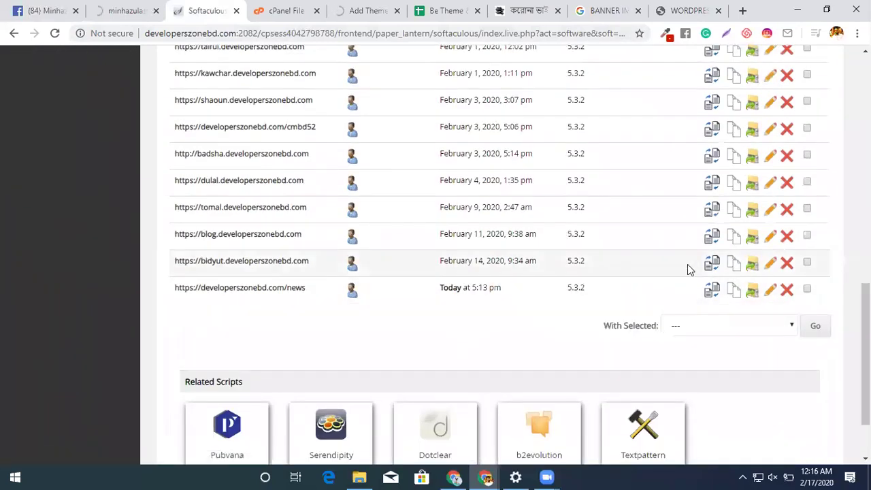
- Remove the February 14, blog and cmbd52 installations completely, then go to the WordPress login tab
{"action": "left_click", "coordinate": [806, 264]}
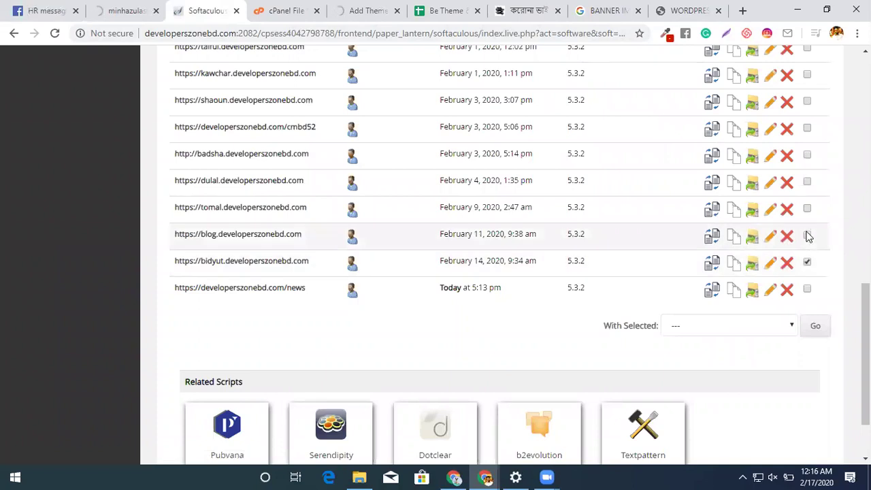
{"action": "left_click", "coordinate": [807, 236]}
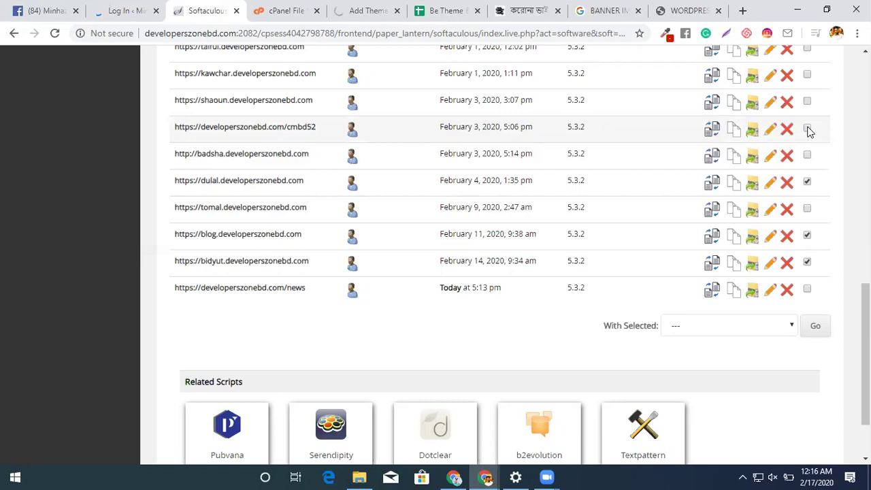
{"action": "left_click", "coordinate": [807, 128]}
{"action": "left_click", "coordinate": [692, 328]}
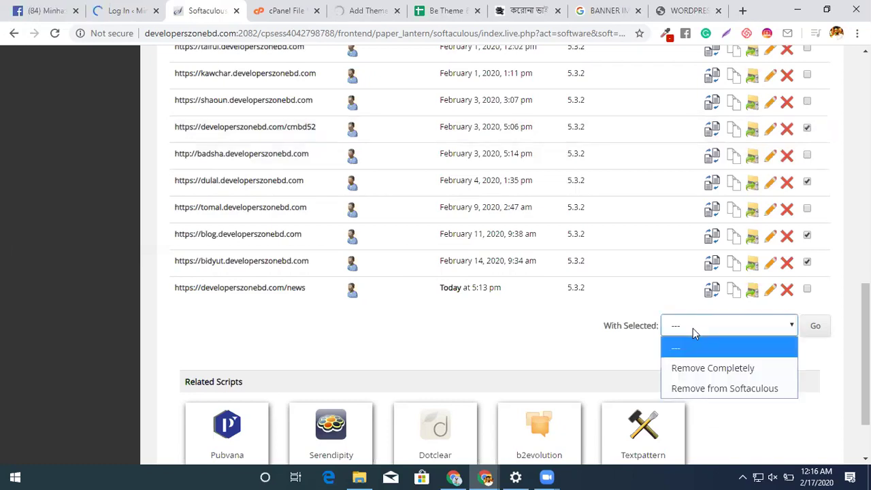
{"action": "left_click", "coordinate": [707, 368]}
{"action": "left_click", "coordinate": [819, 331]}
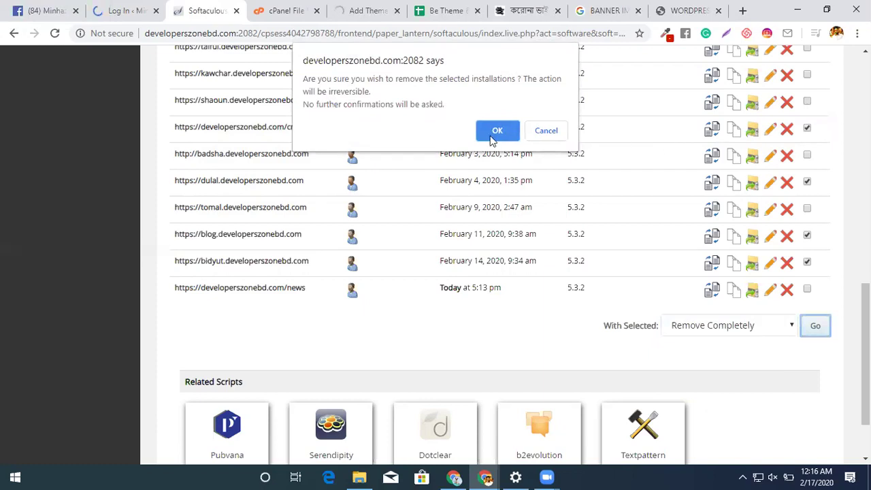
{"action": "left_click", "coordinate": [496, 130]}
{"action": "left_click", "coordinate": [127, 10]}
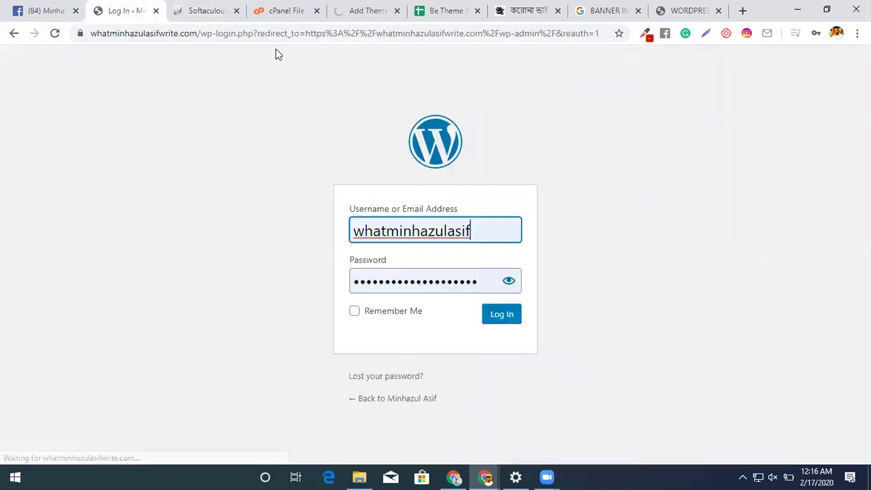
- Log in and open the Newspaper Theme panel's Template Settings > Categories section
{"action": "left_click", "coordinate": [503, 315]}
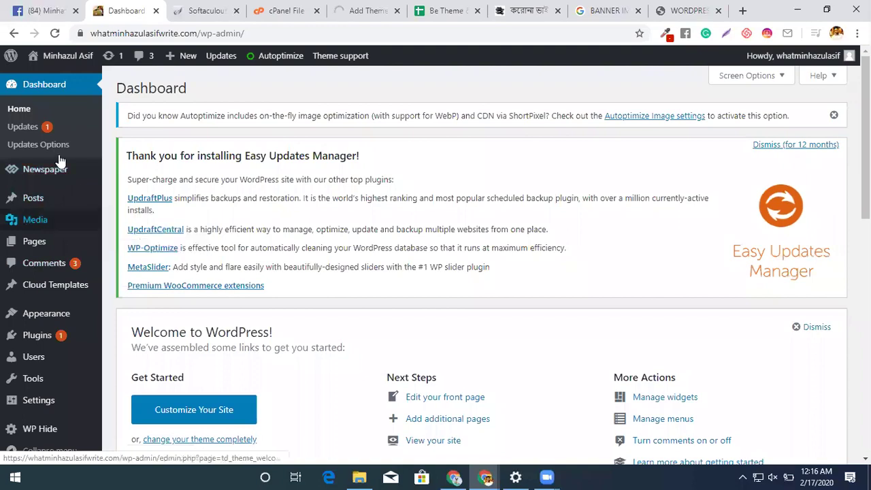
{"action": "mouse_move", "coordinate": [51, 169]}
{"action": "left_click", "coordinate": [134, 262]}
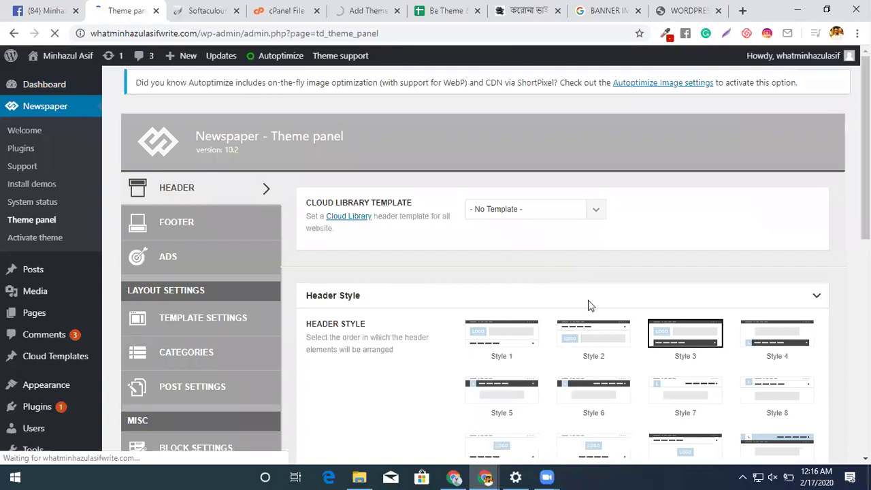
{"action": "scroll", "coordinate": [589, 303], "scroll_direction": "down", "scroll_amount": 3}
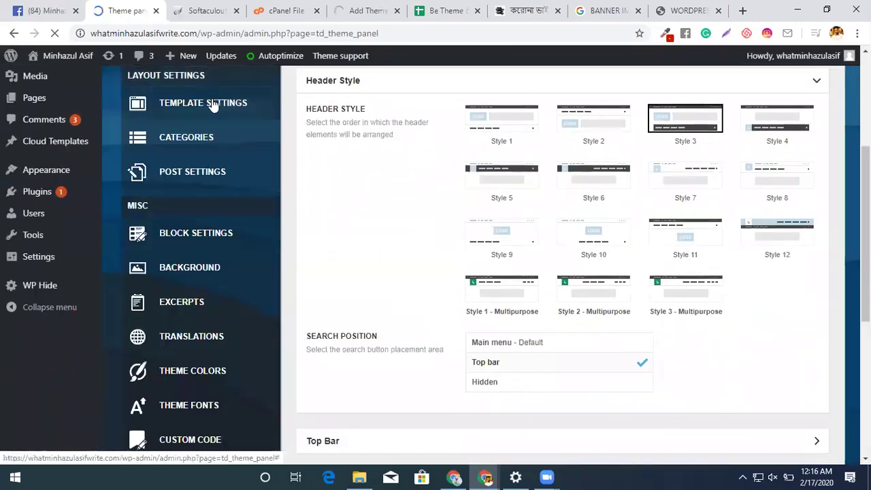
{"action": "left_click", "coordinate": [213, 104]}
{"action": "scroll", "coordinate": [612, 183], "scroll_direction": "down", "scroll_amount": 3}
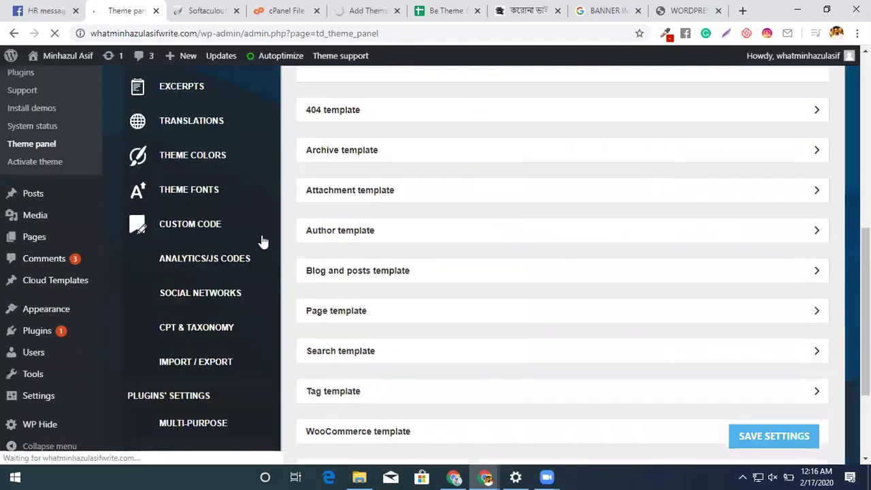
{"action": "scroll", "coordinate": [232, 180], "scroll_direction": "up", "scroll_amount": 4}
{"action": "left_click", "coordinate": [174, 200]}
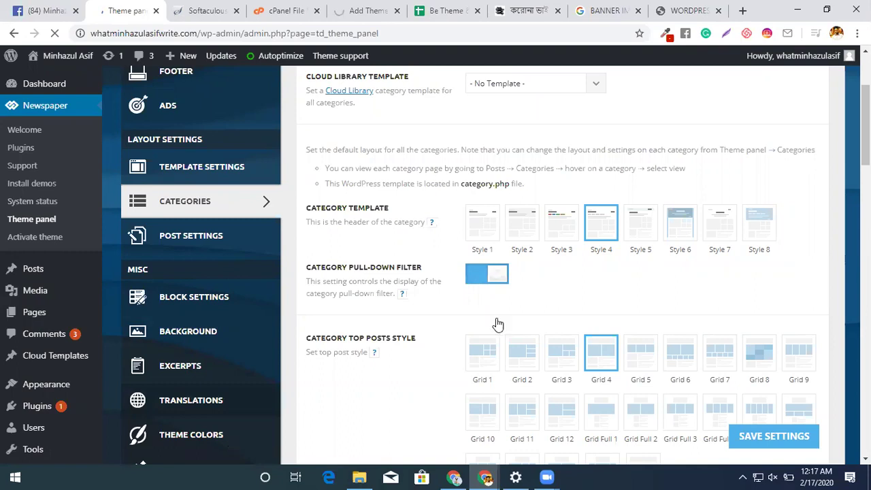
- Open the live site in a new tab and save Category Top Posts Style as Grid 9
{"action": "left_click", "coordinate": [203, 34]}
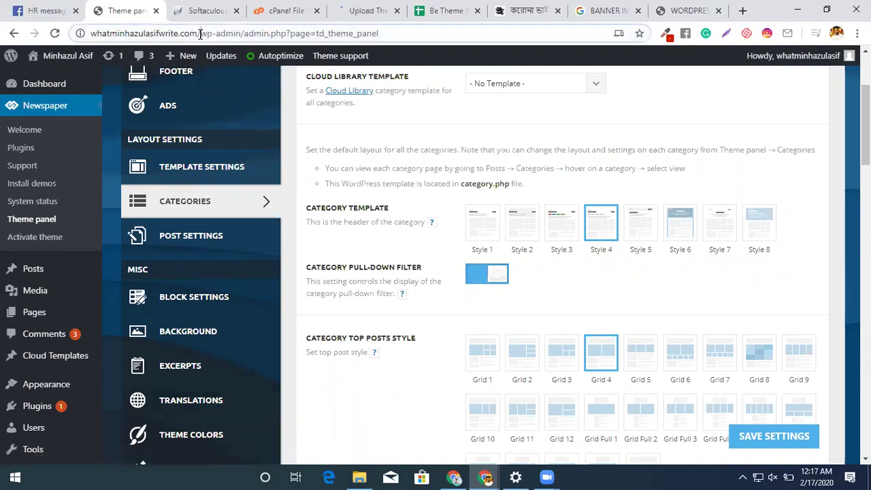
{"action": "right_click", "coordinate": [57, 65]}
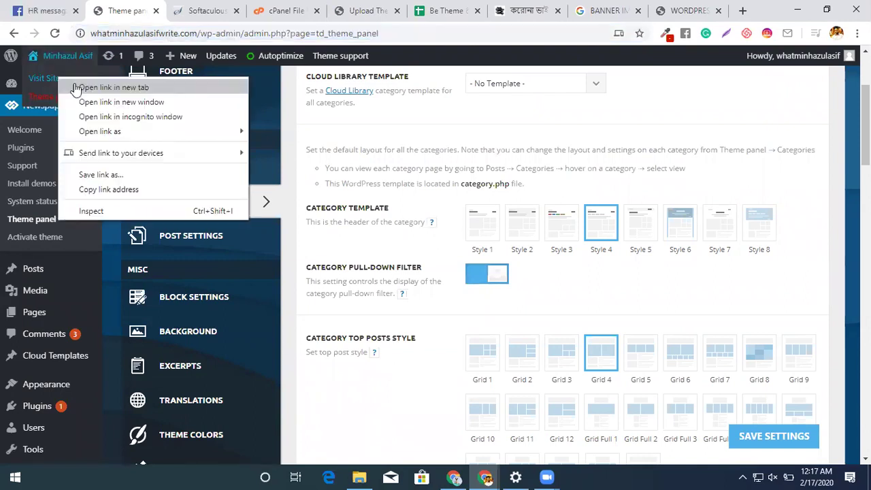
{"action": "left_click", "coordinate": [75, 86]}
{"action": "scroll", "coordinate": [538, 292], "scroll_direction": "down", "scroll_amount": 3}
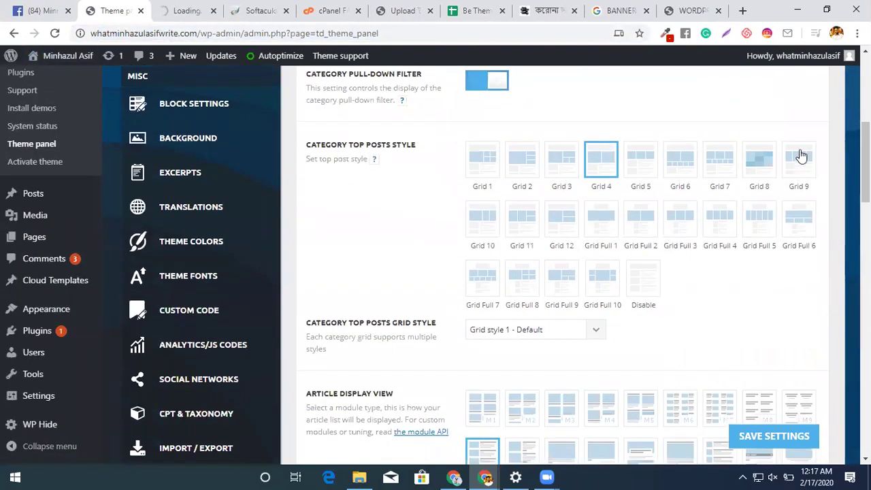
{"action": "left_click", "coordinate": [800, 155]}
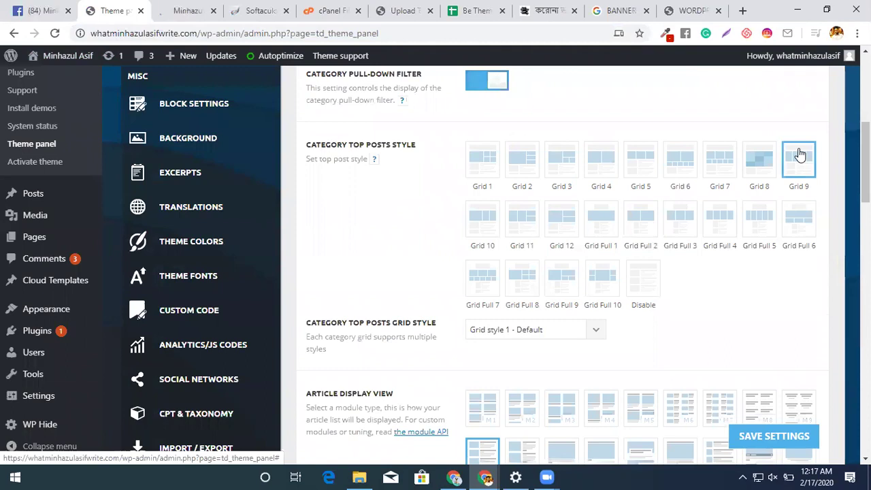
{"action": "left_click", "coordinate": [754, 436]}
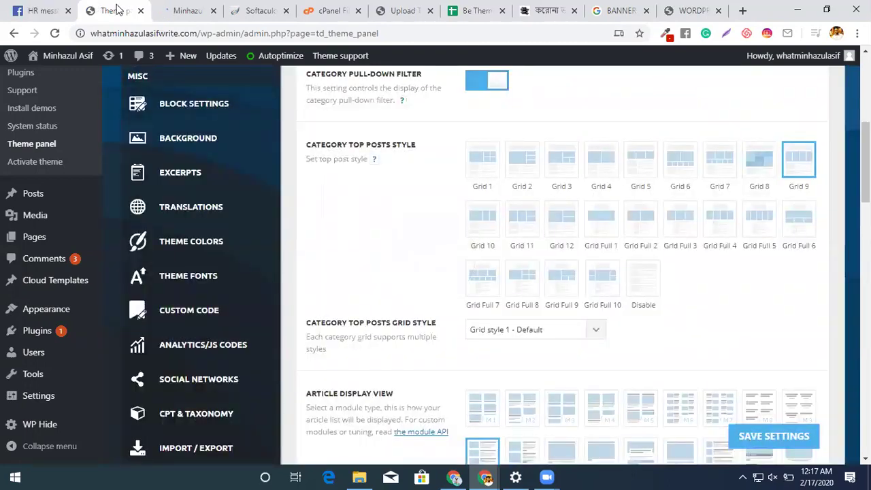
- View the live Freelancing category page and its Latest posts grid
{"action": "left_click", "coordinate": [178, 11]}
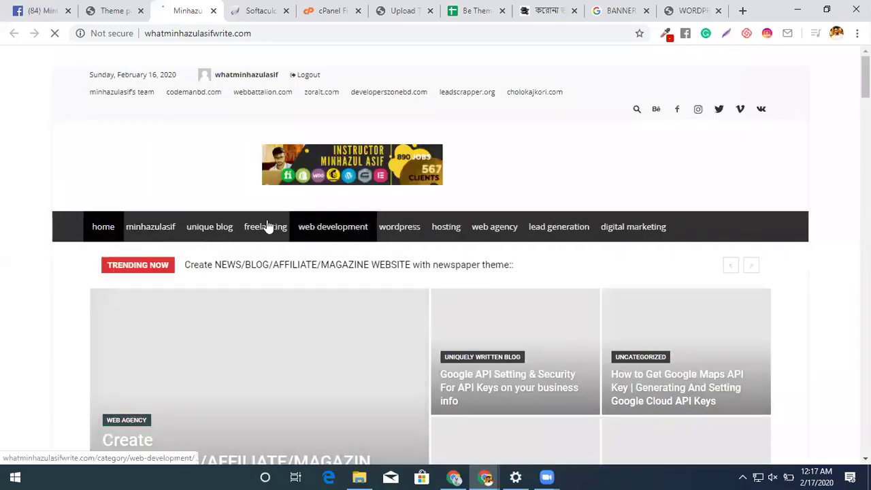
{"action": "mouse_move", "coordinate": [265, 227]}
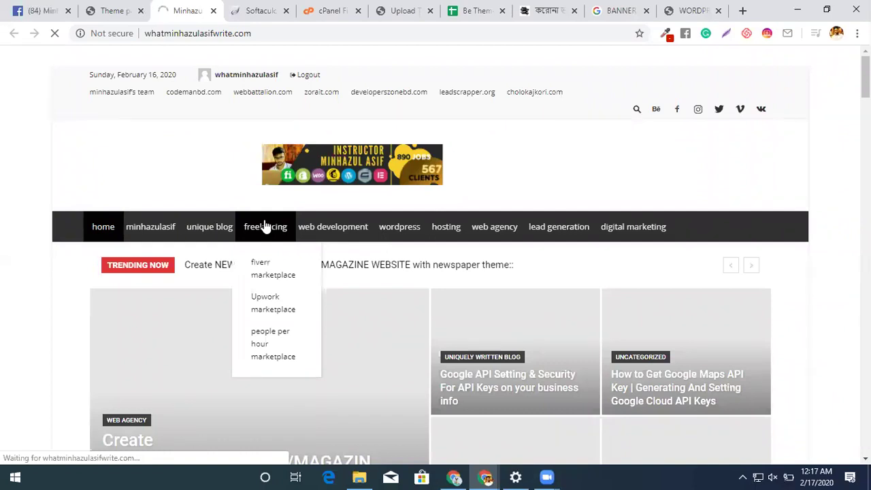
{"action": "left_click", "coordinate": [265, 227]}
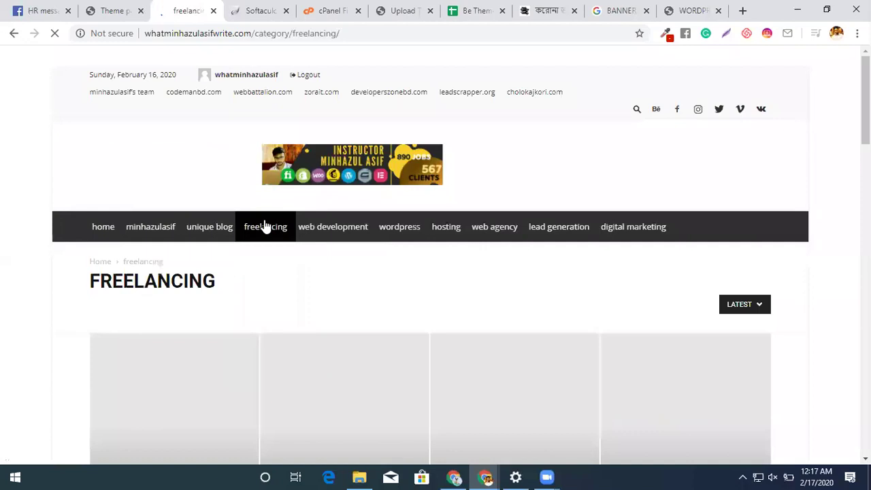
{"action": "scroll", "coordinate": [319, 249], "scroll_direction": "down", "scroll_amount": 3}
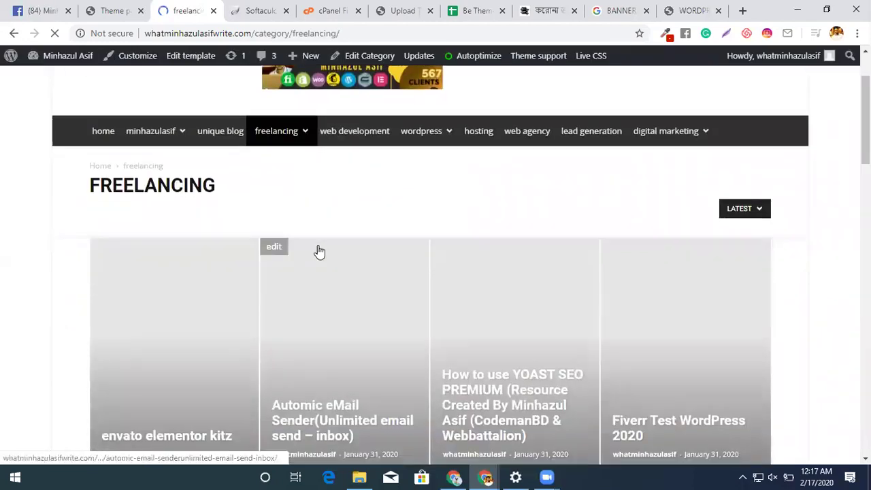
{"action": "left_click", "coordinate": [101, 12]}
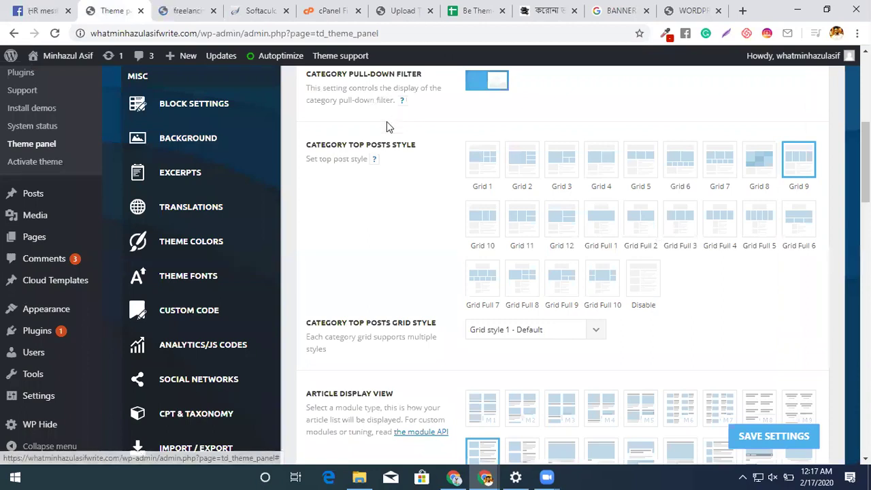
- Review the Freelancing category page, then save the category article display view as M6
{"action": "scroll", "coordinate": [367, 295], "scroll_direction": "down", "scroll_amount": 2}
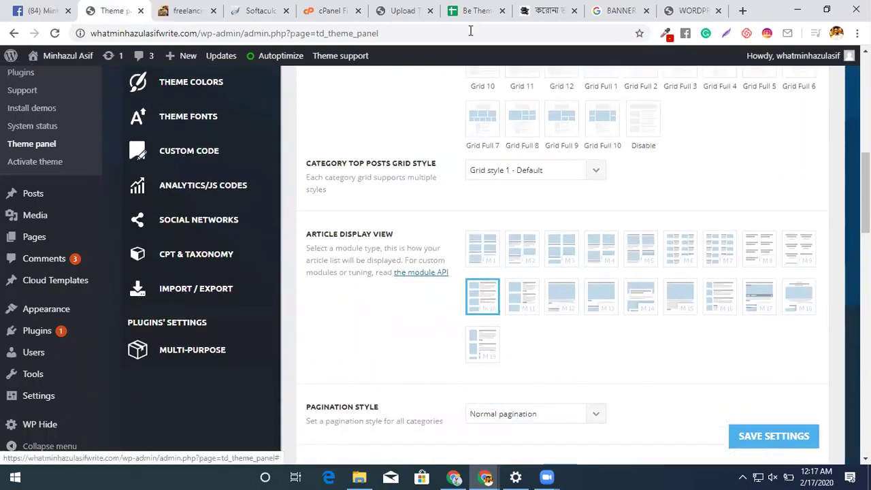
{"action": "left_click", "coordinate": [187, 14]}
{"action": "scroll", "coordinate": [228, 170], "scroll_direction": "down", "scroll_amount": 3}
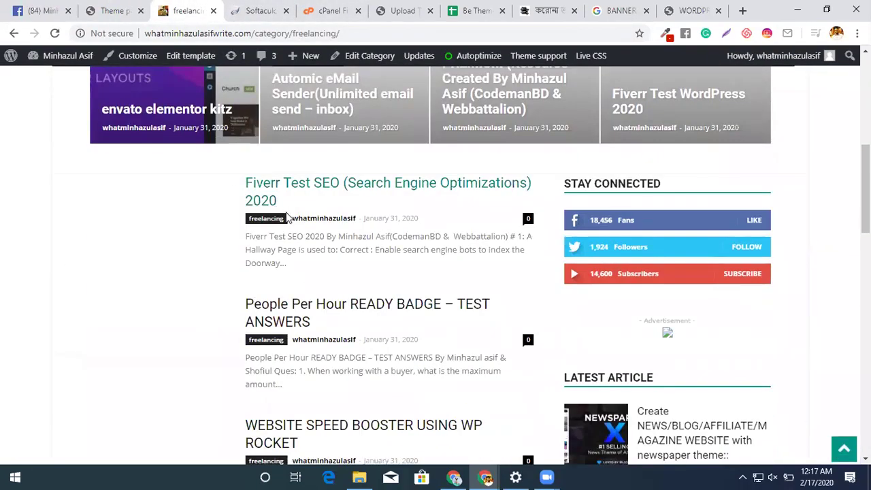
{"action": "left_click", "coordinate": [112, 8]}
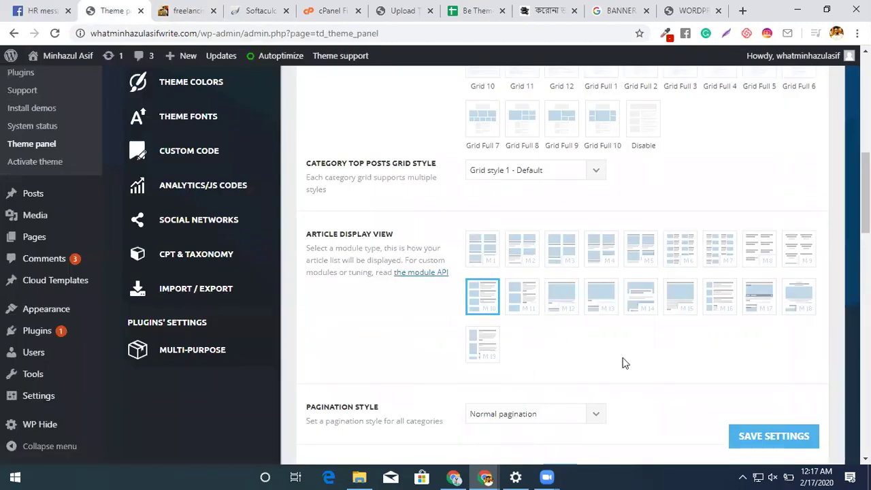
{"action": "left_click", "coordinate": [672, 264]}
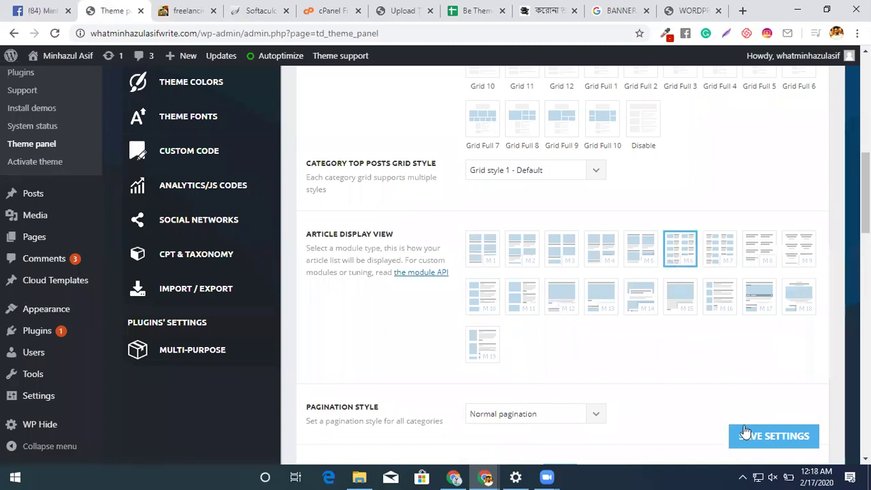
{"action": "left_click", "coordinate": [745, 432]}
- Reload the Freelancing category page to review the new layout, then return to the theme panel
{"action": "left_click", "coordinate": [247, 8]}
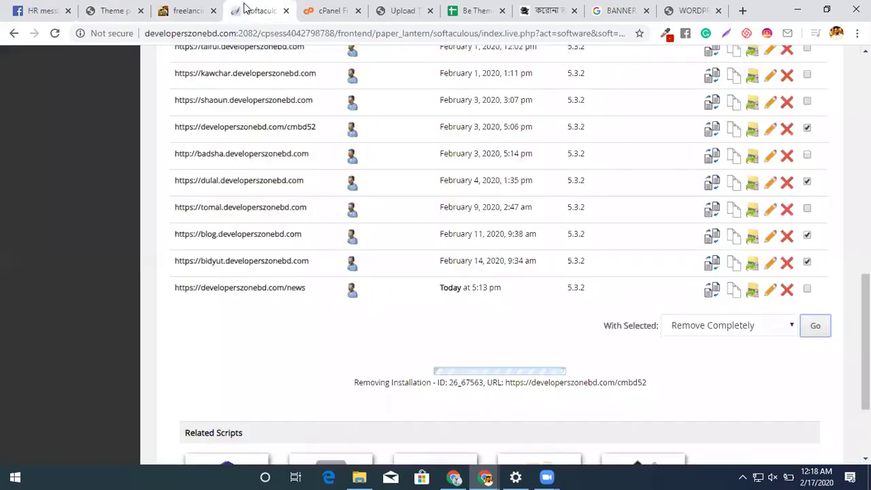
{"action": "left_click", "coordinate": [182, 8]}
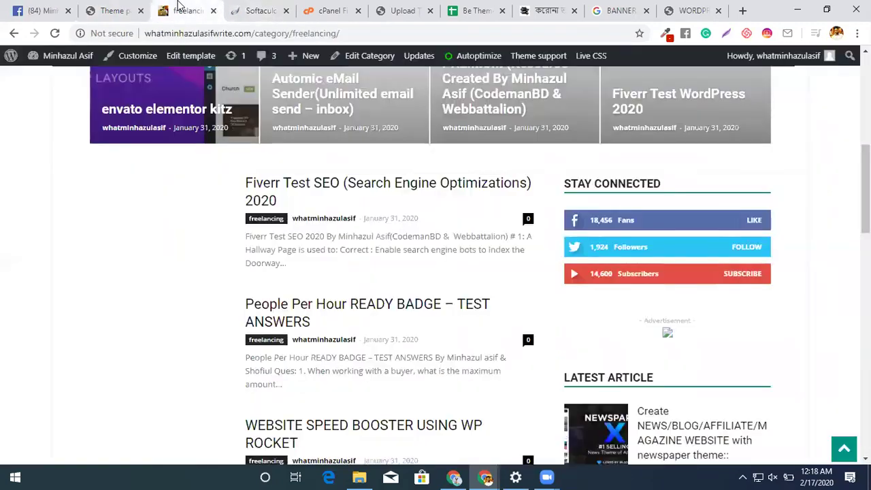
{"action": "left_click", "coordinate": [57, 35]}
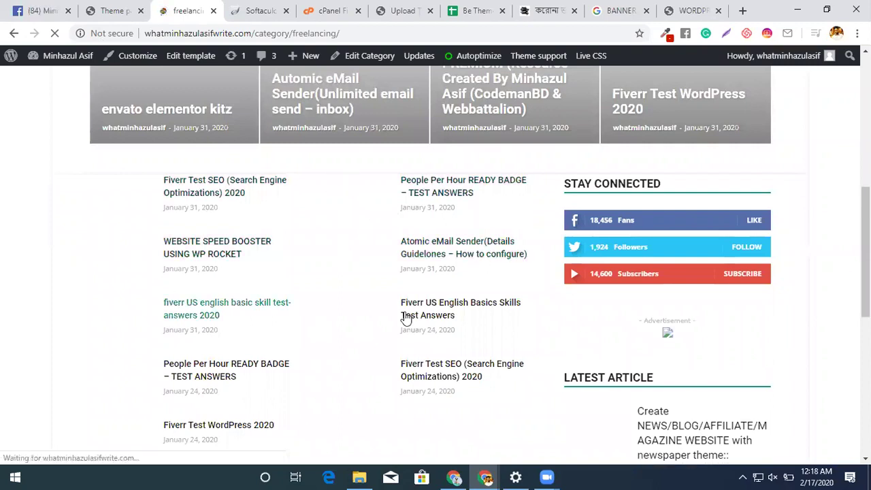
{"action": "scroll", "coordinate": [303, 237], "scroll_direction": "up", "scroll_amount": 3}
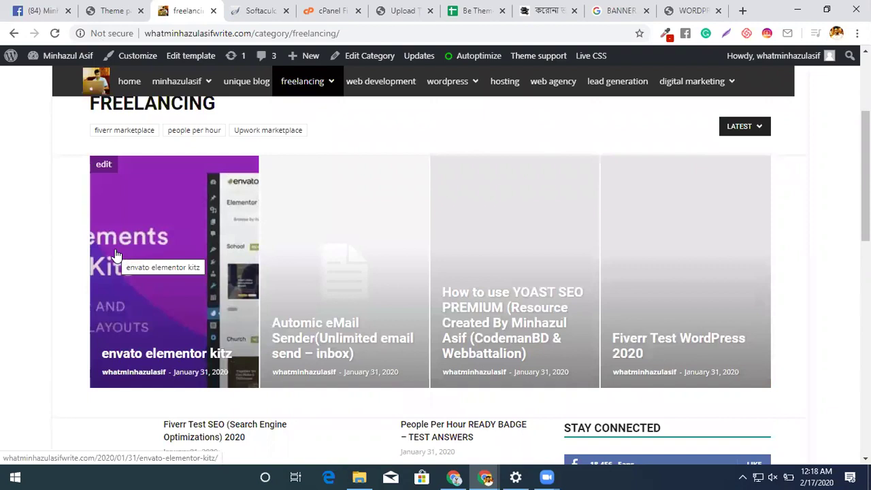
{"action": "scroll", "coordinate": [194, 95], "scroll_direction": "down", "scroll_amount": 3}
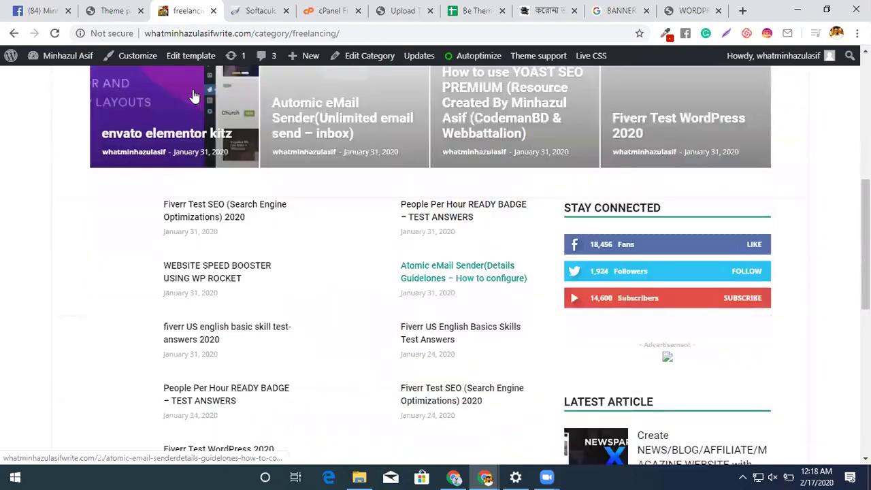
{"action": "left_click", "coordinate": [114, 10]}
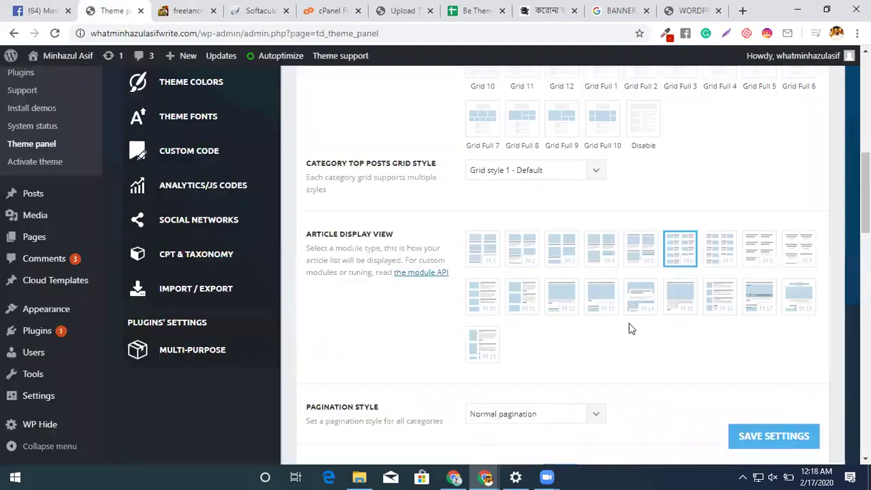
{"action": "scroll", "coordinate": [629, 329], "scroll_direction": "down", "scroll_amount": 3}
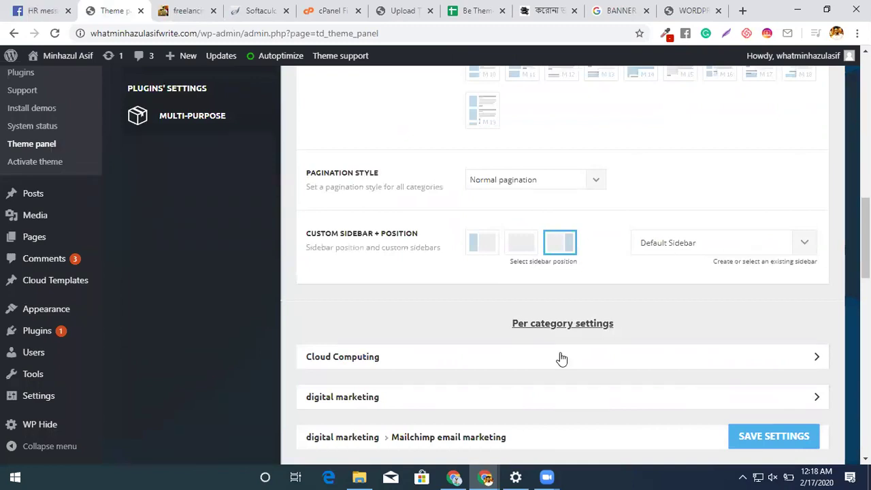
- Give the Freelancing category its own top posts style Grid 1 and article view M1, and save
{"action": "scroll", "coordinate": [561, 360], "scroll_direction": "down", "scroll_amount": 3}
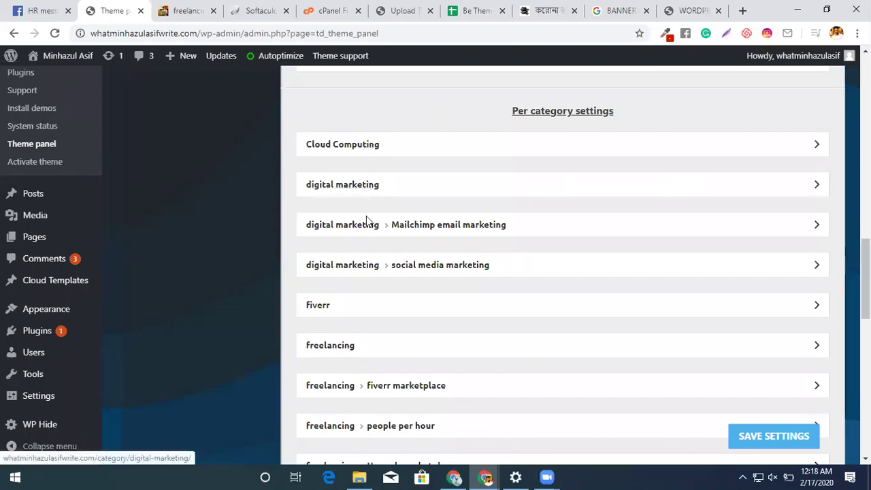
{"action": "left_click", "coordinate": [329, 346]}
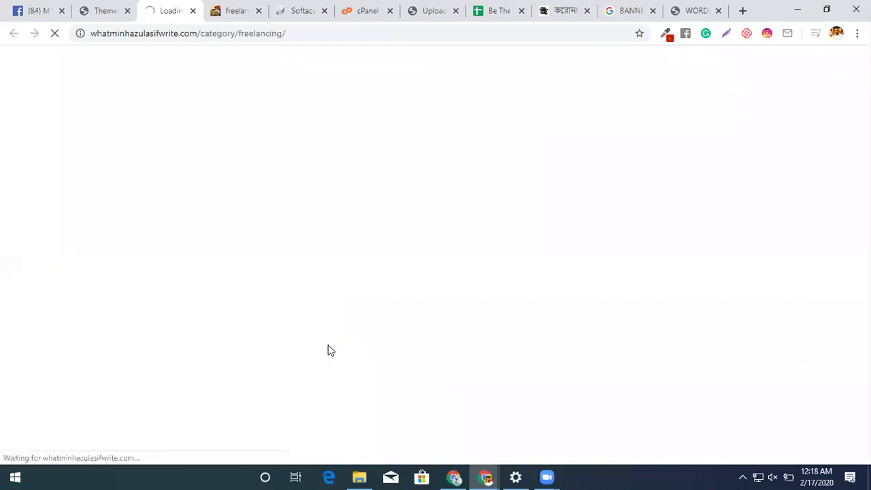
{"action": "left_click", "coordinate": [113, 15]}
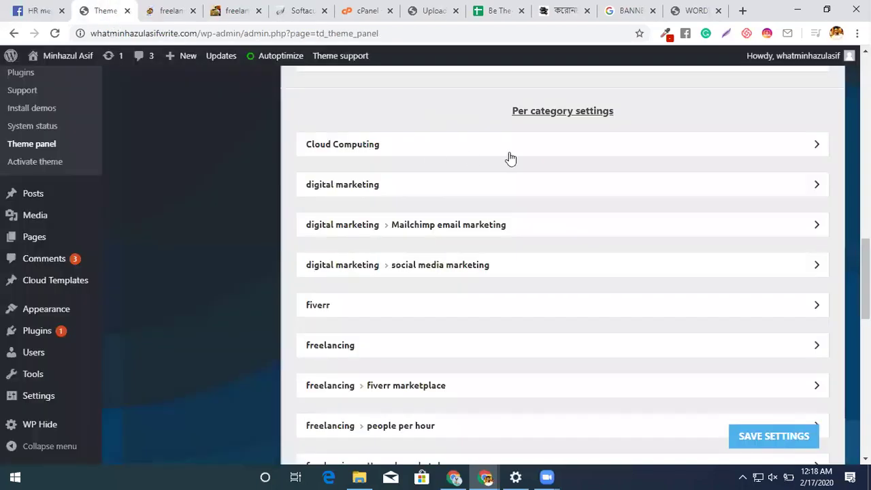
{"action": "left_click", "coordinate": [817, 350]}
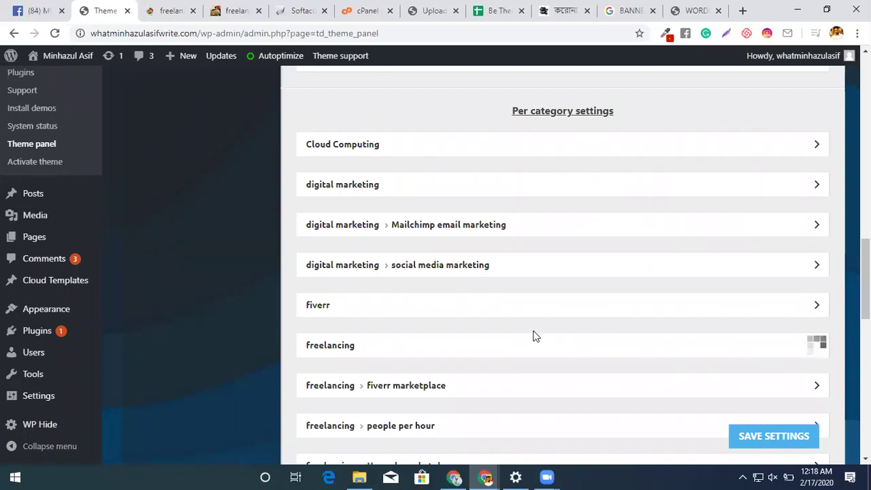
{"action": "scroll", "coordinate": [534, 336], "scroll_direction": "down", "scroll_amount": 2}
{"action": "scroll", "coordinate": [534, 336], "scroll_direction": "down", "scroll_amount": 1}
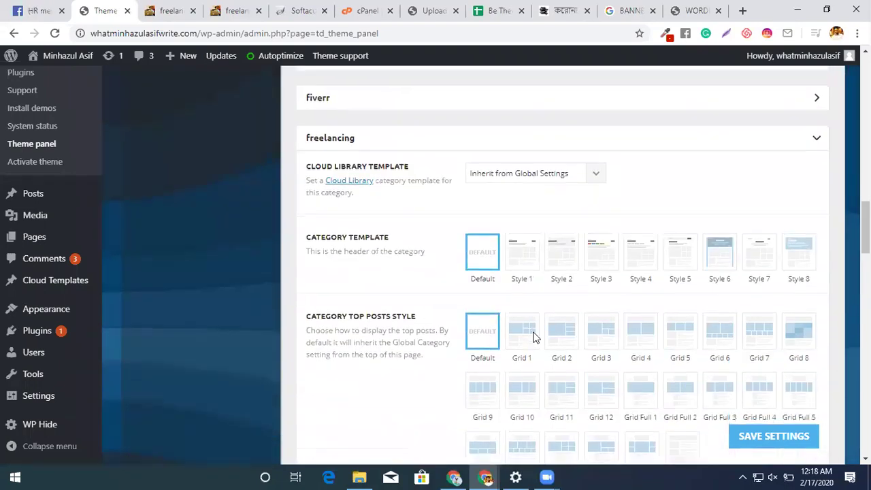
{"action": "scroll", "coordinate": [534, 337], "scroll_direction": "down", "scroll_amount": 2}
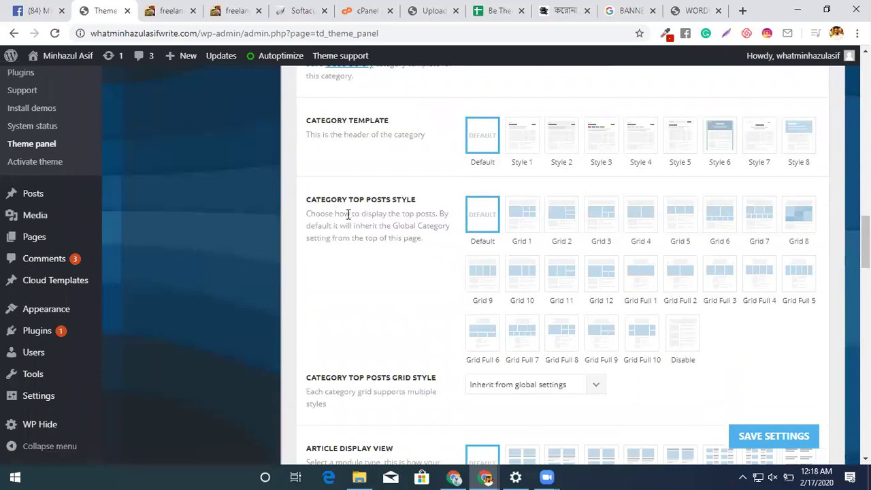
{"action": "left_click", "coordinate": [535, 219]}
{"action": "scroll", "coordinate": [500, 264], "scroll_direction": "down", "scroll_amount": 3}
{"action": "scroll", "coordinate": [500, 263], "scroll_direction": "down", "scroll_amount": 1}
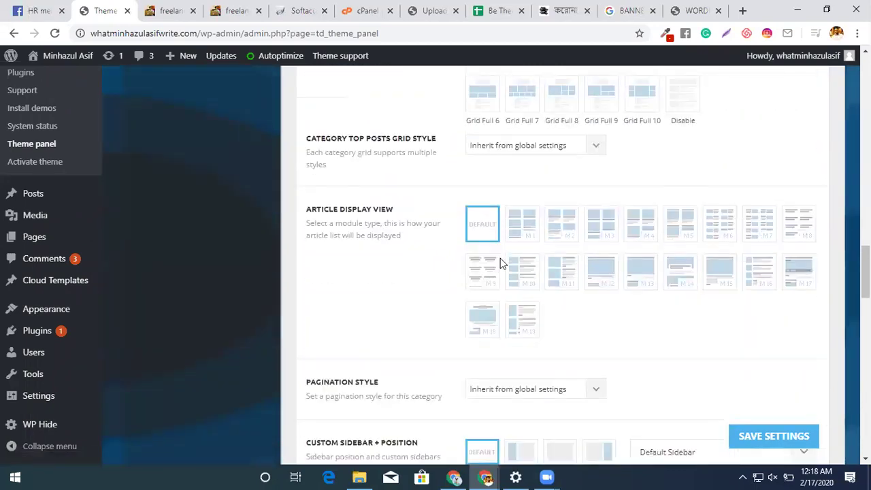
{"action": "left_click", "coordinate": [511, 235]}
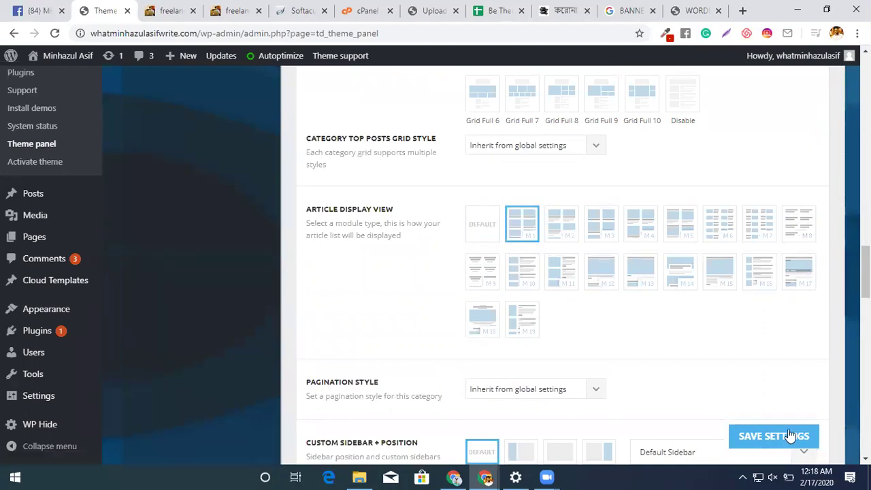
{"action": "left_click", "coordinate": [786, 440]}
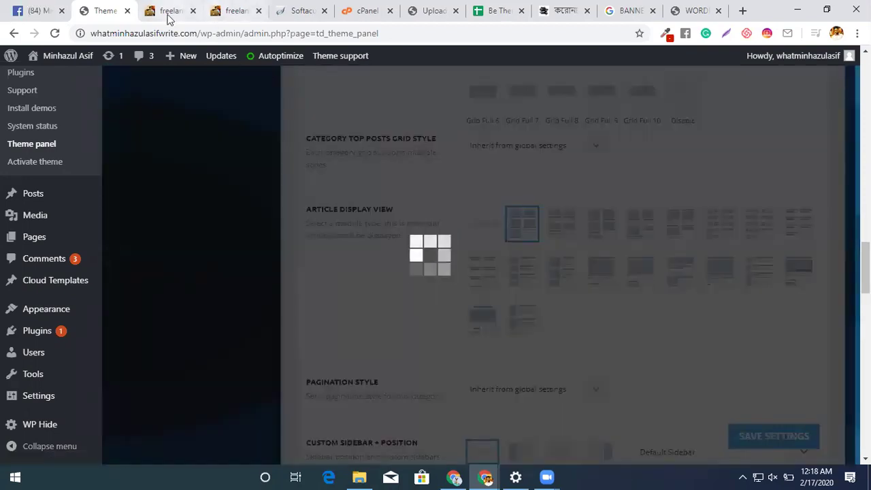
- Reload the live Freelancing page to preview the Grid 1 and M1 layout
{"action": "left_click", "coordinate": [168, 13]}
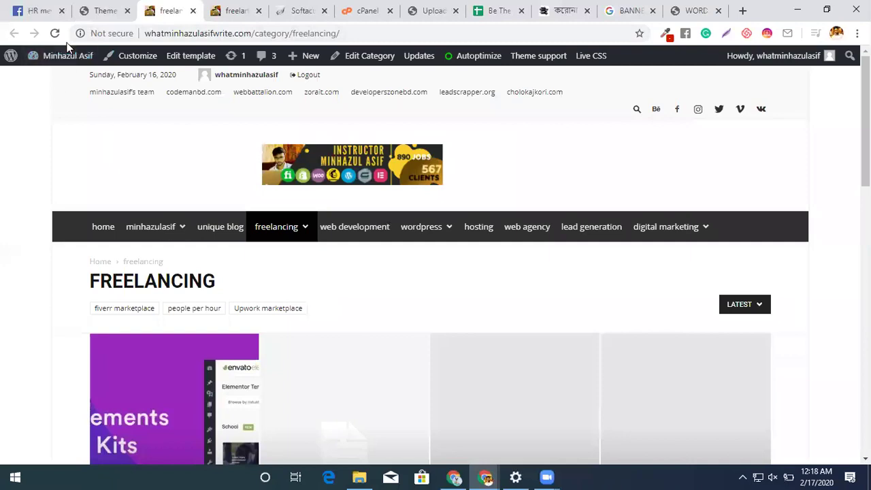
{"action": "left_click", "coordinate": [54, 34]}
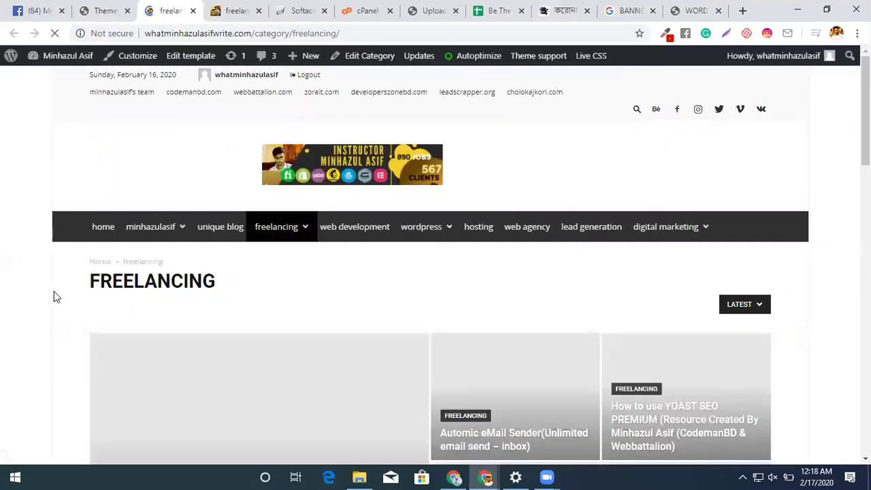
{"action": "scroll", "coordinate": [54, 291], "scroll_direction": "down", "scroll_amount": 3}
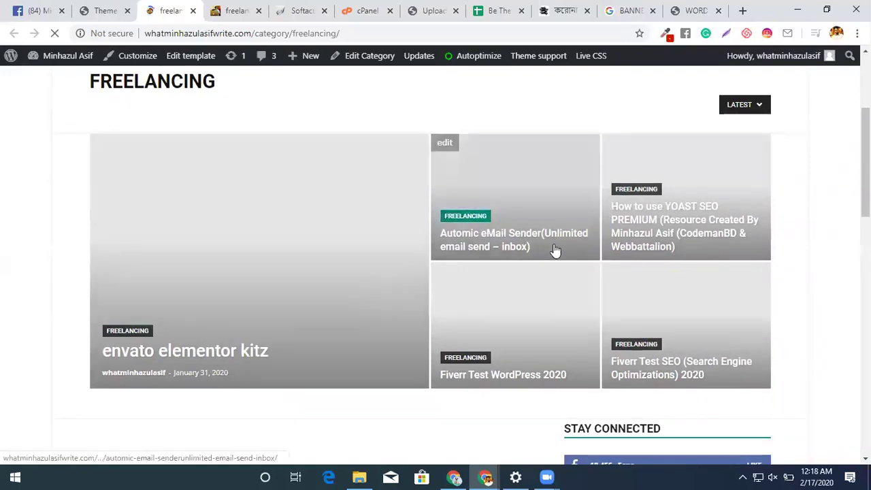
{"action": "scroll", "coordinate": [554, 251], "scroll_direction": "down", "scroll_amount": 5}
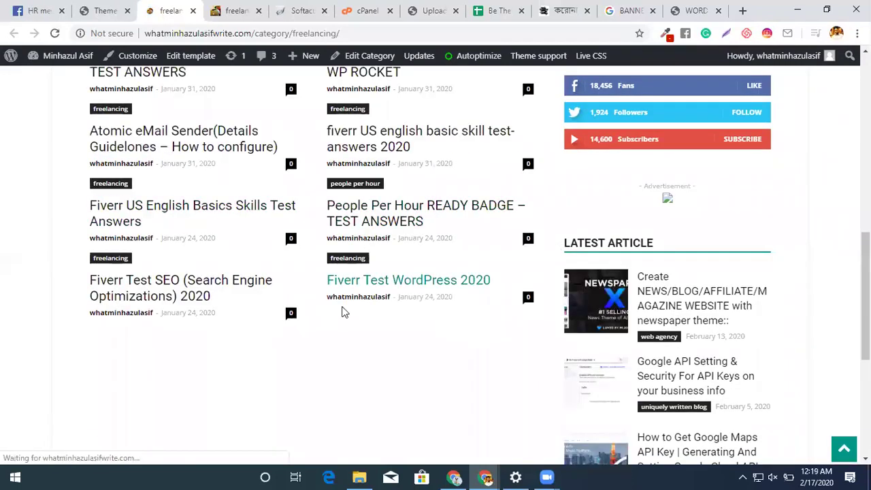
{"action": "left_click", "coordinate": [102, 10]}
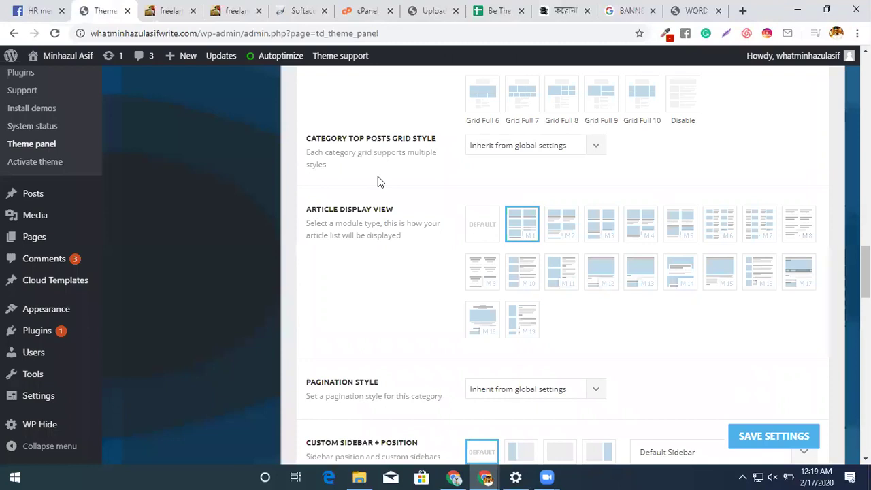
- Browse the per-category settings, checking the sidebar list without changing it
{"action": "scroll", "coordinate": [377, 176], "scroll_direction": "up", "scroll_amount": 7}
{"action": "scroll", "coordinate": [378, 180], "scroll_direction": "down", "scroll_amount": 1}
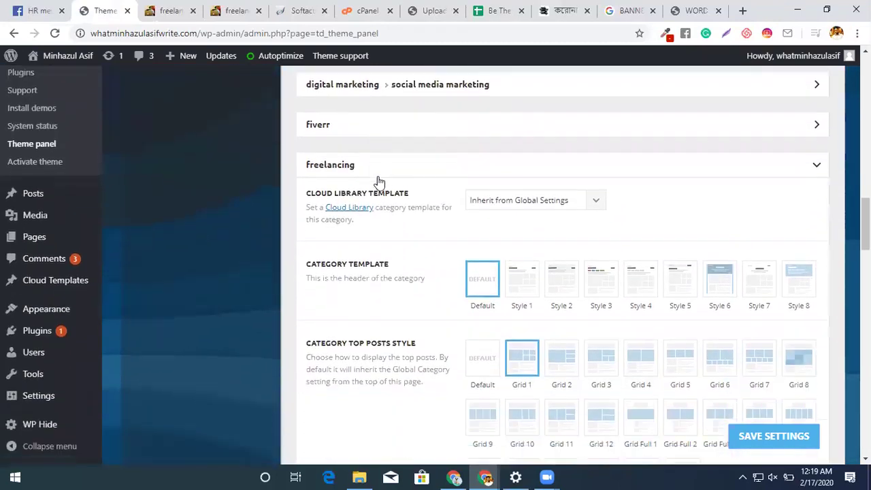
{"action": "scroll", "coordinate": [367, 372], "scroll_direction": "down", "scroll_amount": 3}
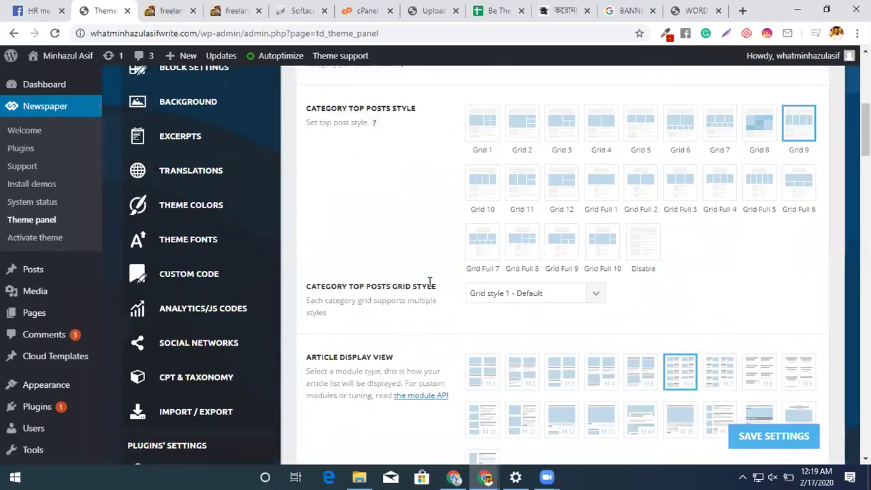
{"action": "scroll", "coordinate": [383, 174], "scroll_direction": "up", "scroll_amount": 2}
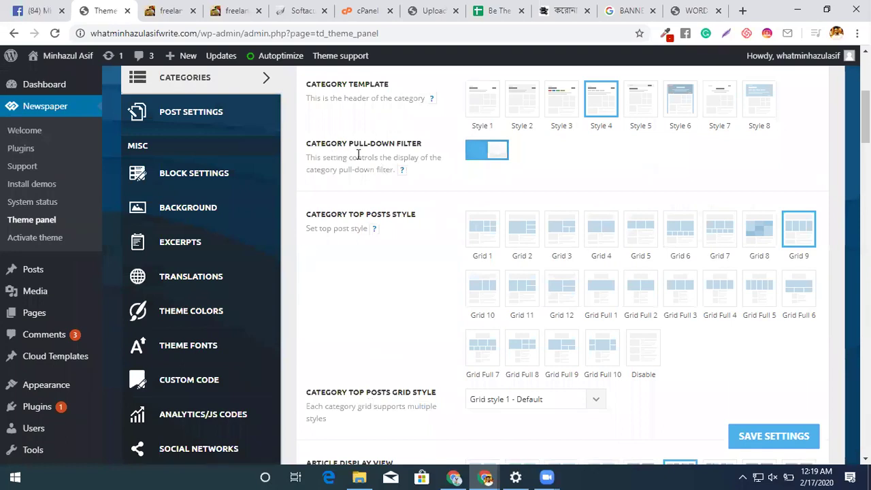
{"action": "scroll", "coordinate": [340, 212], "scroll_direction": "down", "scroll_amount": 3}
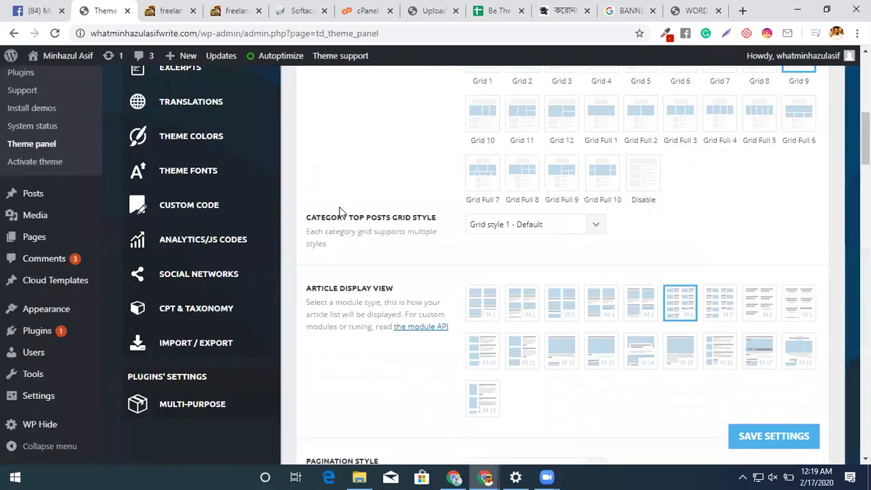
{"action": "scroll", "coordinate": [340, 213], "scroll_direction": "down", "scroll_amount": 1}
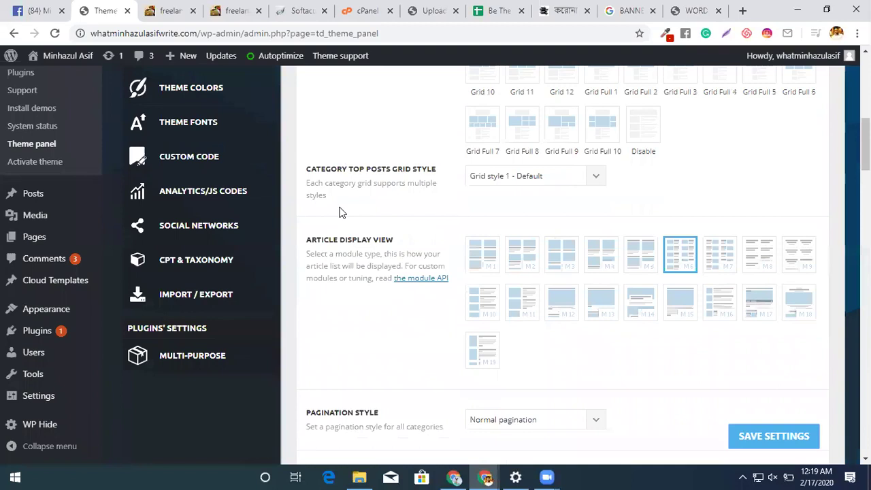
{"action": "scroll", "coordinate": [341, 212], "scroll_direction": "down", "scroll_amount": 2}
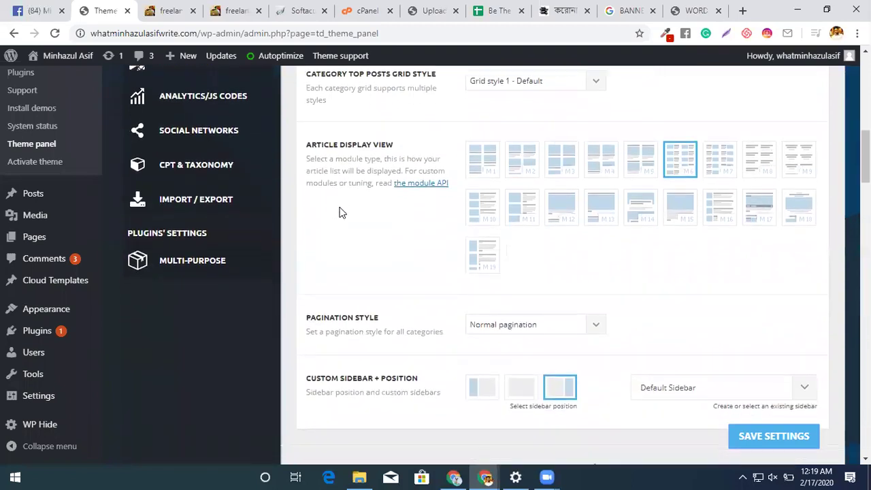
{"action": "scroll", "coordinate": [341, 212], "scroll_direction": "down", "scroll_amount": 3}
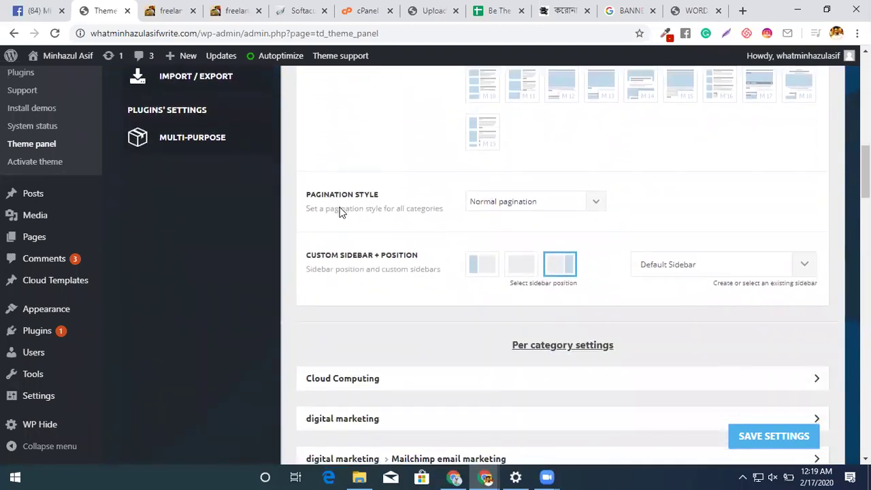
{"action": "scroll", "coordinate": [342, 212], "scroll_direction": "down", "scroll_amount": 2}
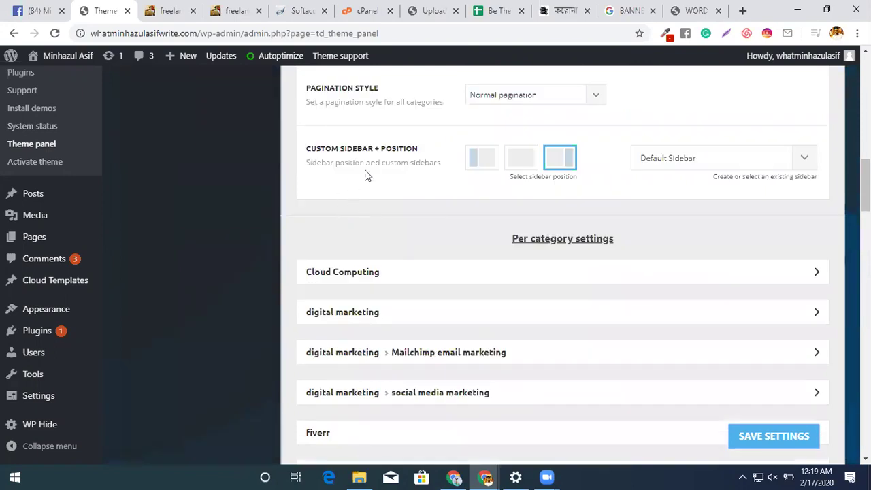
{"action": "left_click", "coordinate": [646, 158]}
{"action": "left_click", "coordinate": [645, 158]}
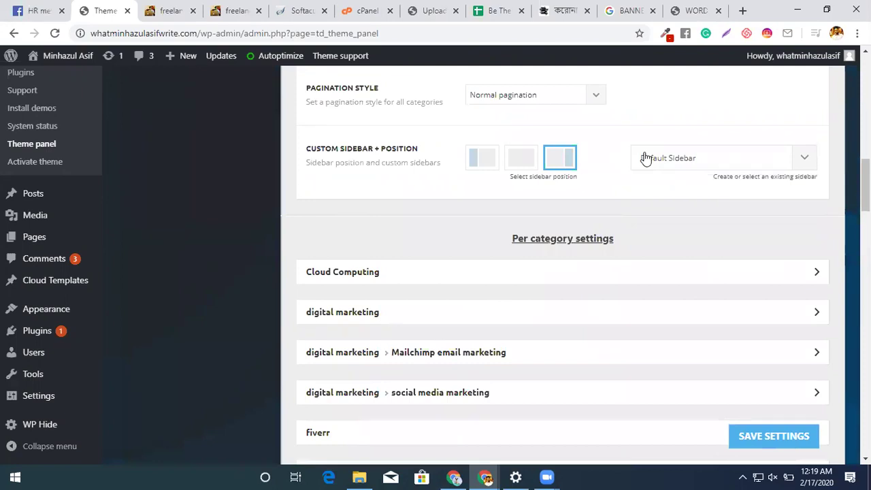
- Scroll back up and open the POST SETTINGS section
{"action": "scroll", "coordinate": [611, 127], "scroll_direction": "up", "scroll_amount": 2}
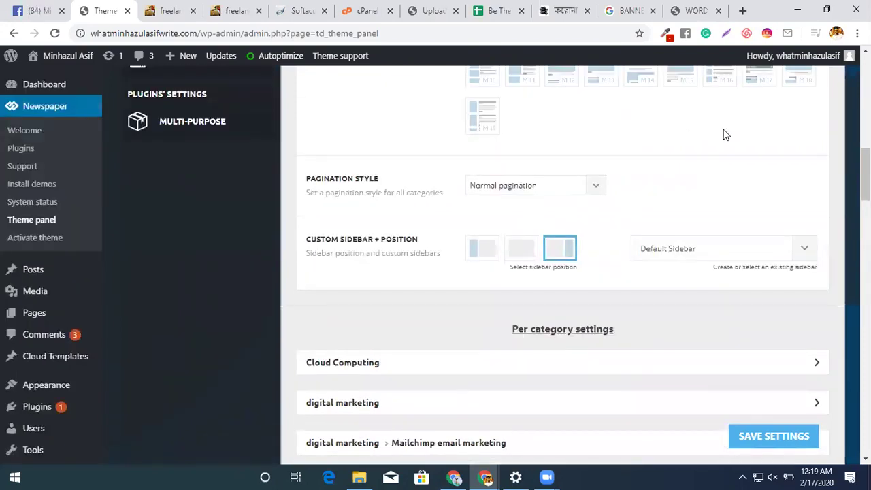
{"action": "scroll", "coordinate": [725, 133], "scroll_direction": "up", "scroll_amount": 3}
{"action": "scroll", "coordinate": [554, 156], "scroll_direction": "up", "scroll_amount": 5}
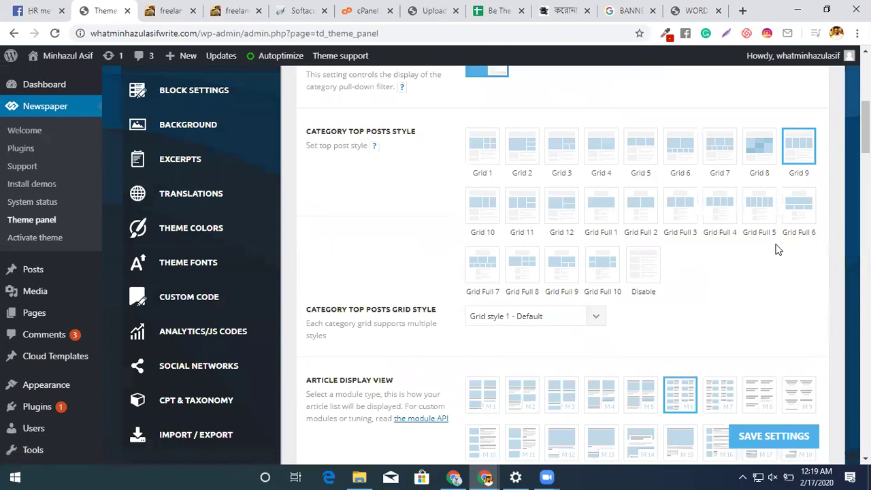
{"action": "scroll", "coordinate": [517, 218], "scroll_direction": "up", "scroll_amount": 4}
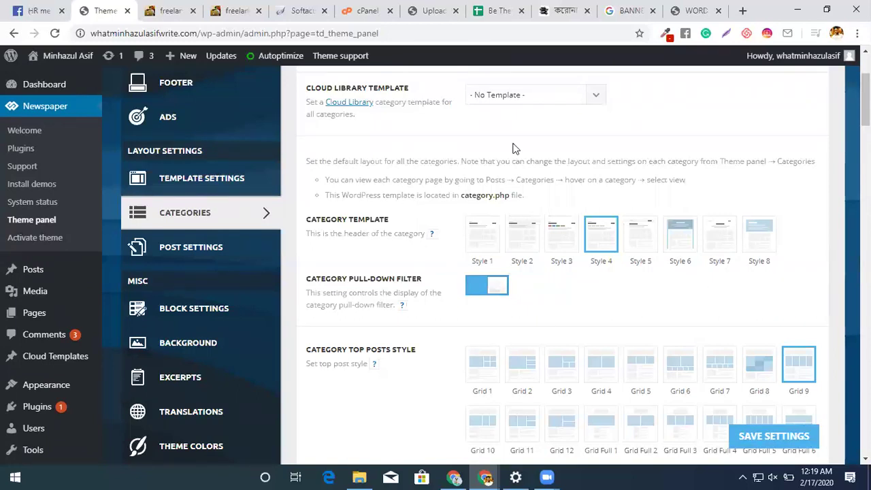
{"action": "scroll", "coordinate": [515, 148], "scroll_direction": "up", "scroll_amount": 3}
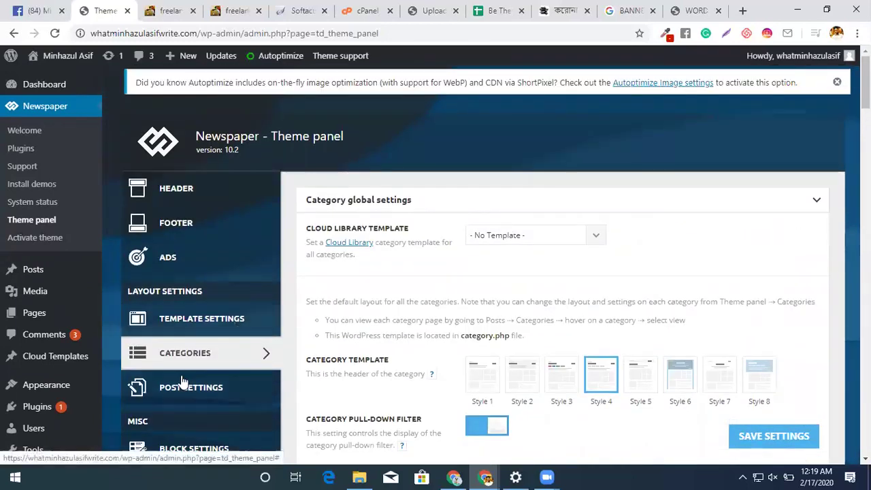
{"action": "left_click", "coordinate": [182, 382]}
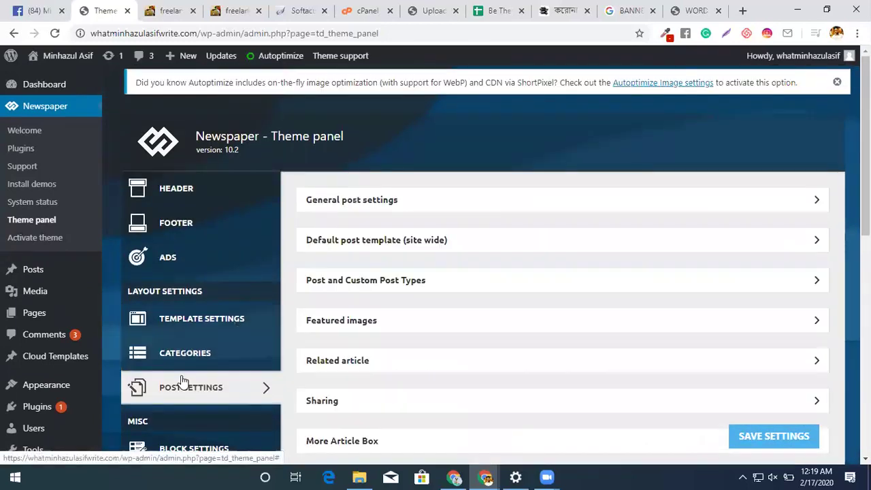
- Expand General post settings to show the site-wide Default post template choices
{"action": "left_click", "coordinate": [451, 200]}
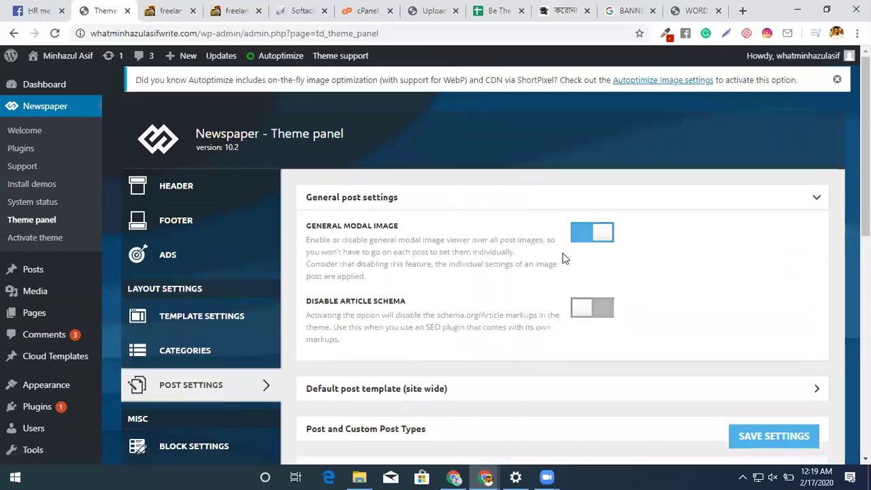
{"action": "scroll", "coordinate": [563, 256], "scroll_direction": "down", "scroll_amount": 3}
{"action": "left_click", "coordinate": [604, 207]}
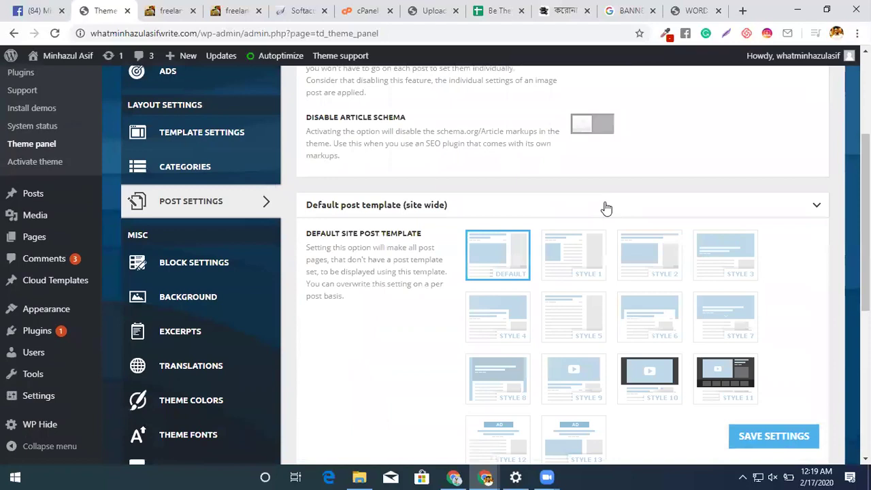
{"action": "scroll", "coordinate": [456, 327], "scroll_direction": "down", "scroll_amount": 2}
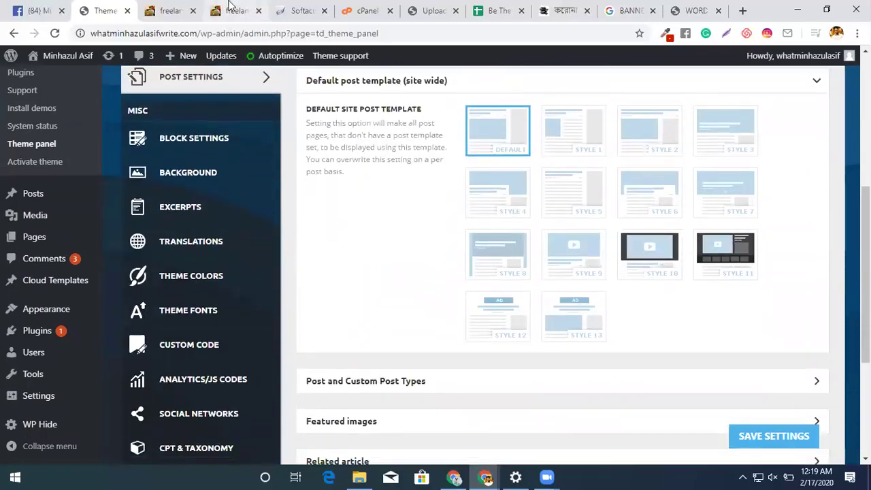
- Open the Fiverr Test SEO post from the Freelancing page and close the detached extra window
{"action": "left_click", "coordinate": [231, 11]}
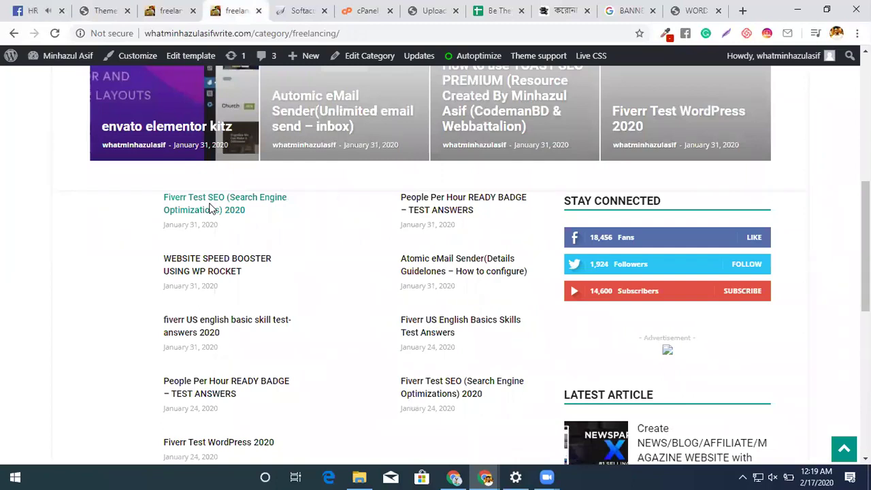
{"action": "left_click", "coordinate": [211, 208]}
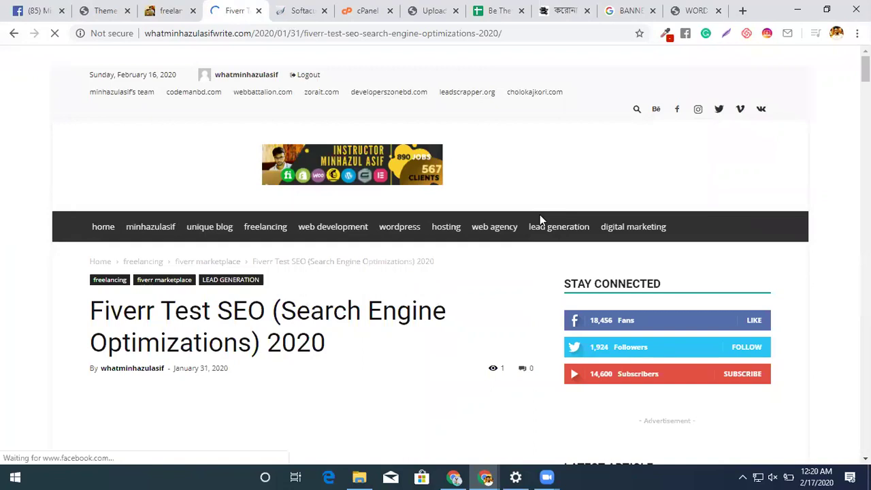
{"action": "scroll", "coordinate": [169, 157], "scroll_direction": "down", "scroll_amount": 3}
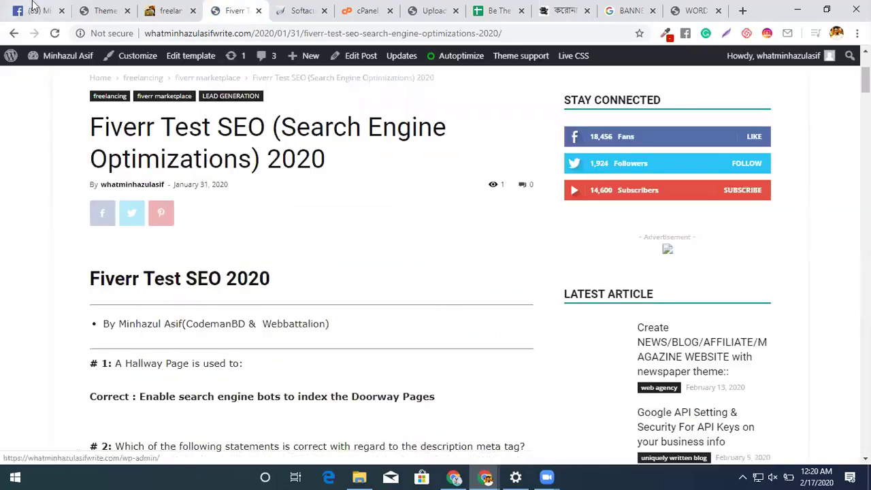
{"action": "left_click", "coordinate": [170, 10]}
{"action": "left_click_drag", "start_coordinate": [170, 10], "coordinate": [136, 85]}
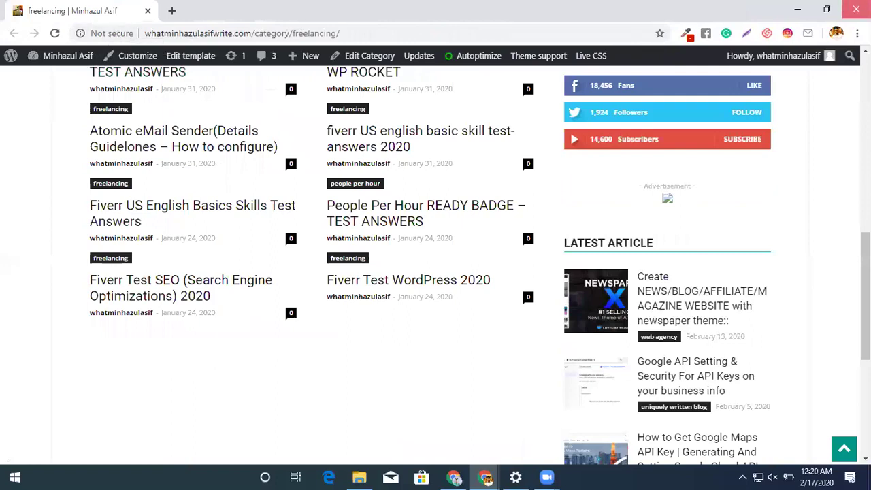
{"action": "left_click", "coordinate": [856, 10]}
{"action": "left_click", "coordinate": [117, 9]}
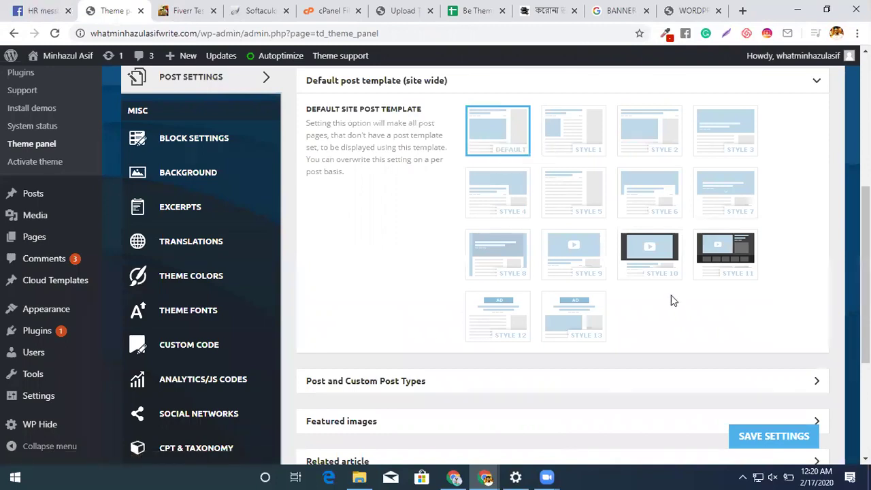
- Save Style 11 as the default post template and reload the Fiverr Test SEO post
{"action": "left_click", "coordinate": [705, 257]}
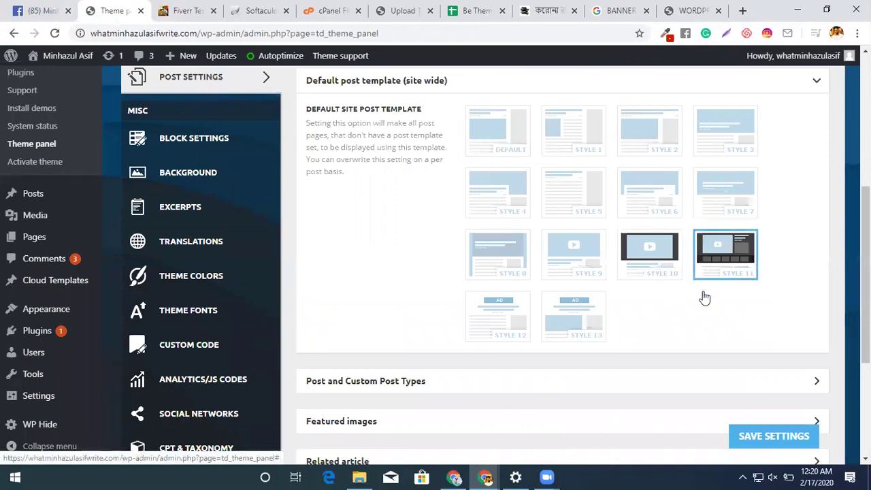
{"action": "scroll", "coordinate": [701, 311], "scroll_direction": "down", "scroll_amount": 1}
{"action": "left_click", "coordinate": [756, 437]}
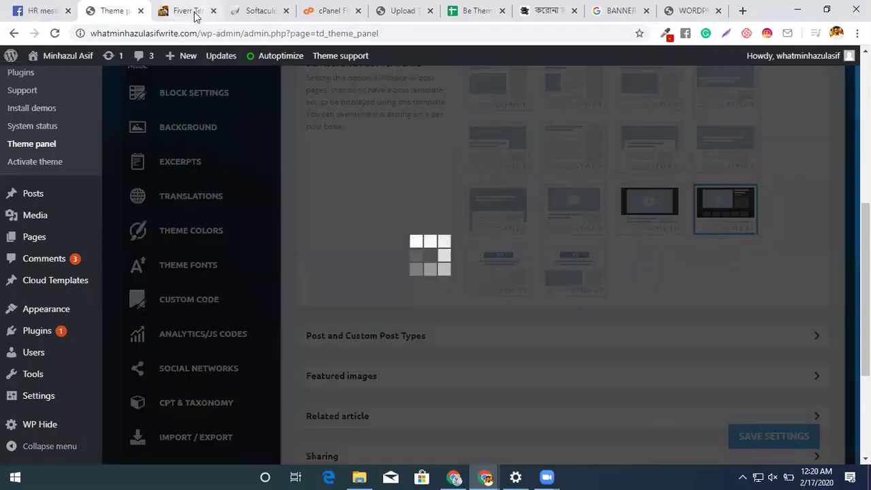
{"action": "left_click", "coordinate": [194, 12]}
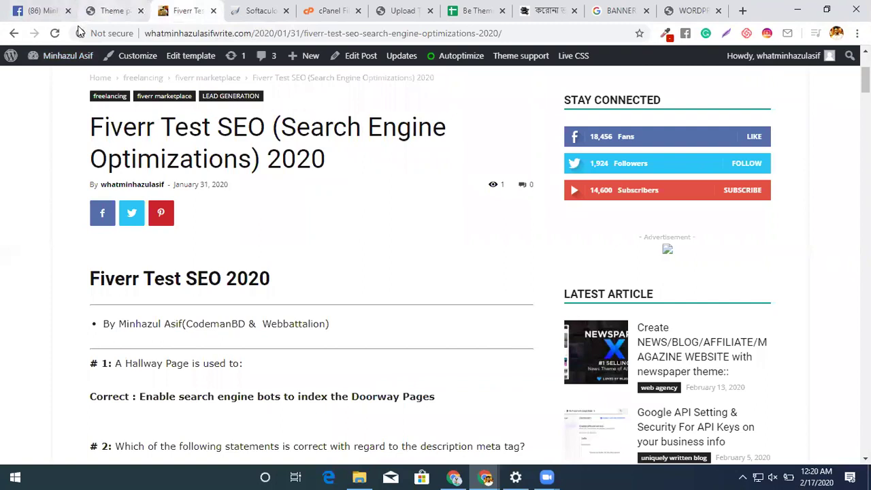
{"action": "left_click", "coordinate": [55, 33]}
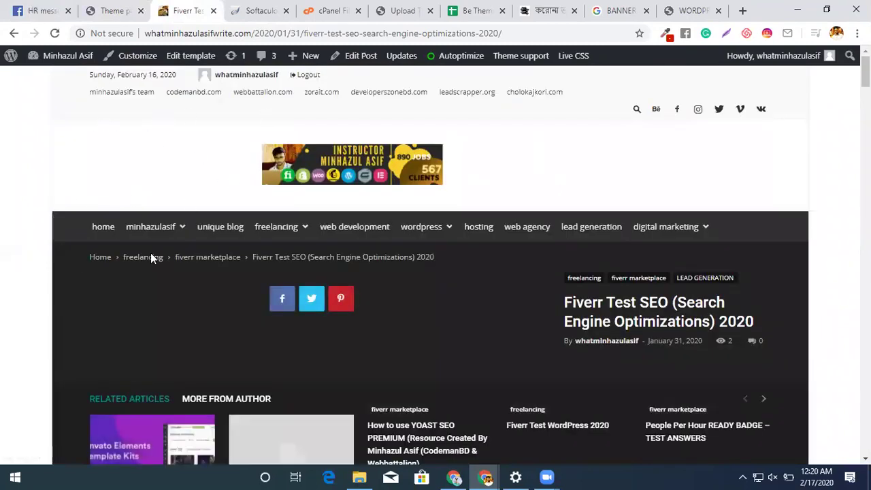
- Open the envato elementor kitz post and scroll through its Style 11 layout and related articles
{"action": "mouse_move", "coordinate": [295, 229]}
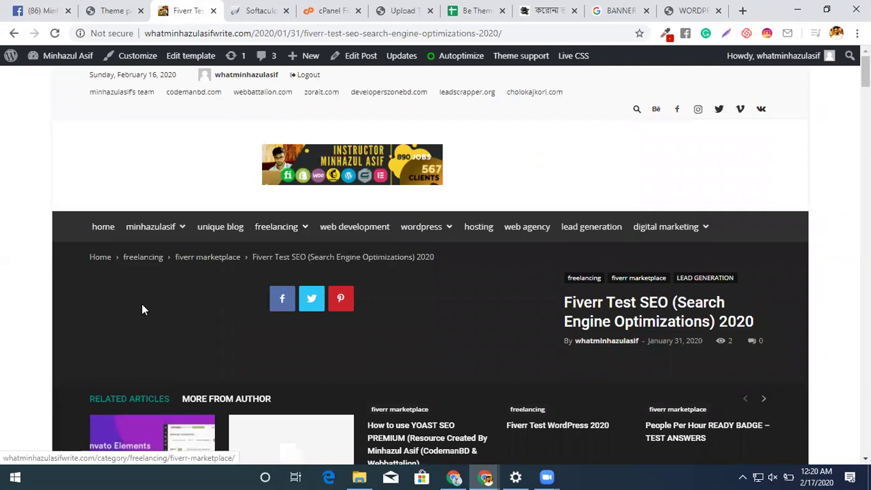
{"action": "scroll", "coordinate": [142, 304], "scroll_direction": "down", "scroll_amount": 4}
{"action": "left_click", "coordinate": [116, 247]}
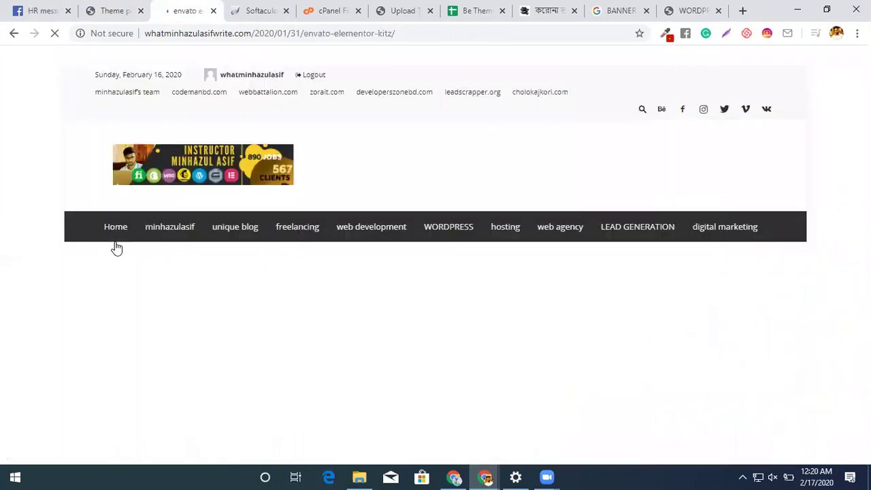
{"action": "scroll", "coordinate": [342, 189], "scroll_direction": "down", "scroll_amount": 2}
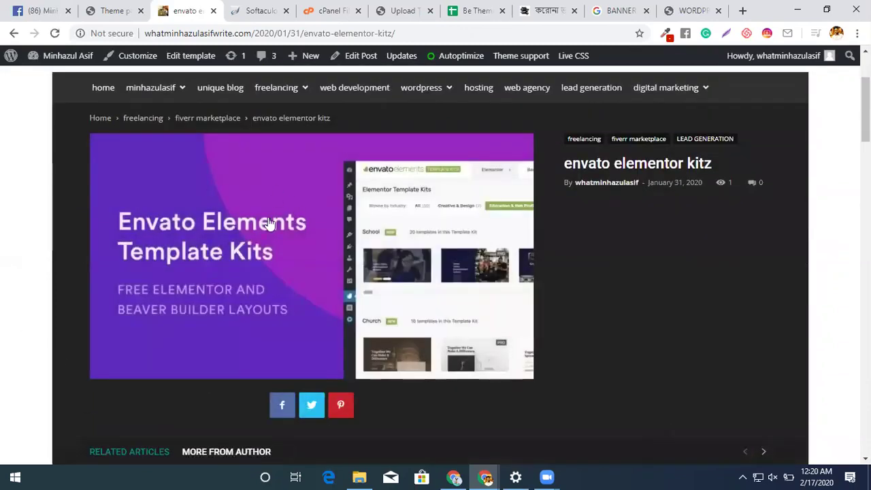
{"action": "left_click", "coordinate": [106, 11]}
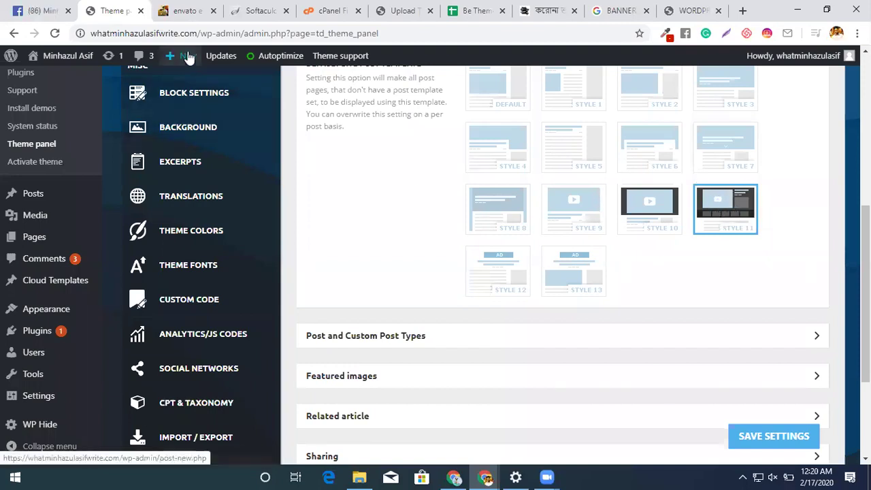
{"action": "left_click", "coordinate": [187, 11]}
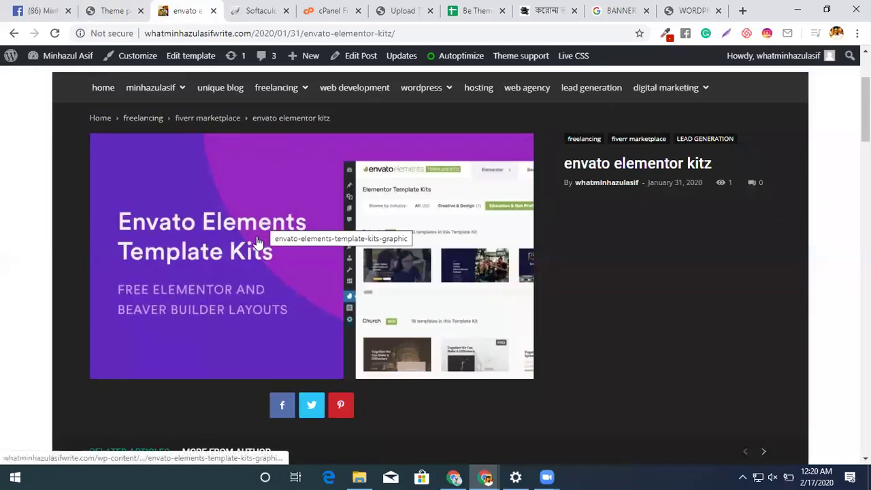
{"action": "scroll", "coordinate": [347, 264], "scroll_direction": "down", "scroll_amount": 1}
{"action": "scroll", "coordinate": [347, 264], "scroll_direction": "down", "scroll_amount": 2}
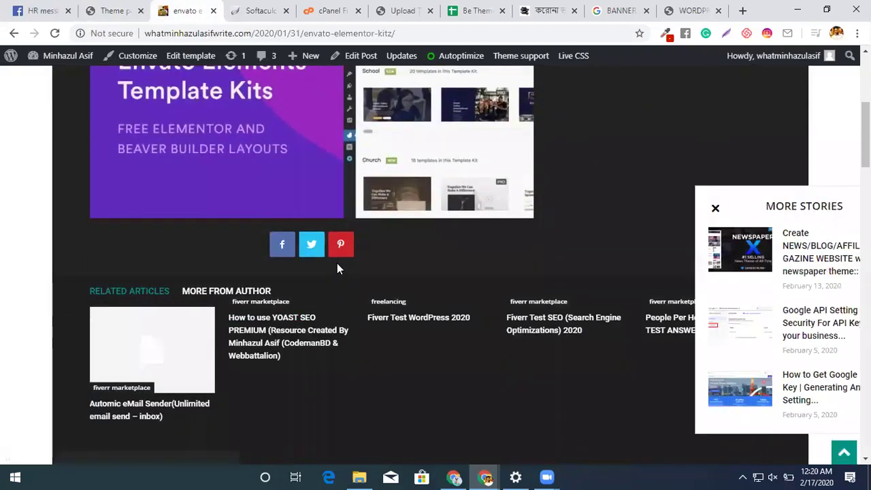
{"action": "scroll", "coordinate": [421, 232], "scroll_direction": "down", "scroll_amount": 2}
{"action": "scroll", "coordinate": [422, 231], "scroll_direction": "down", "scroll_amount": 1}
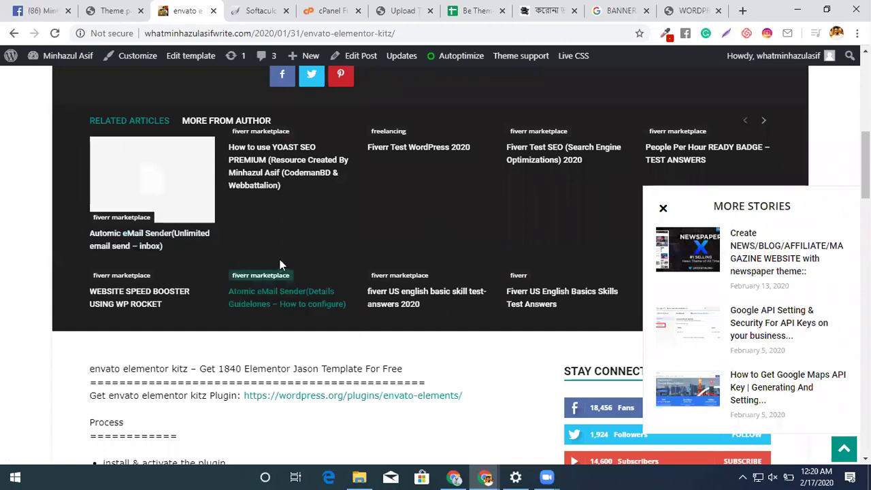
- Try Style 1 and Default, then pick Style 8 as the default post template
{"action": "left_click", "coordinate": [102, 11]}
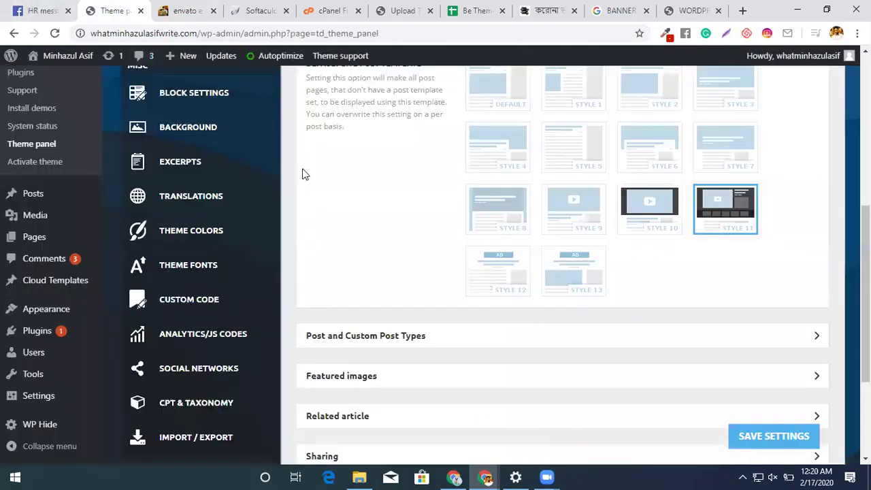
{"action": "scroll", "coordinate": [400, 255], "scroll_direction": "up", "scroll_amount": 2}
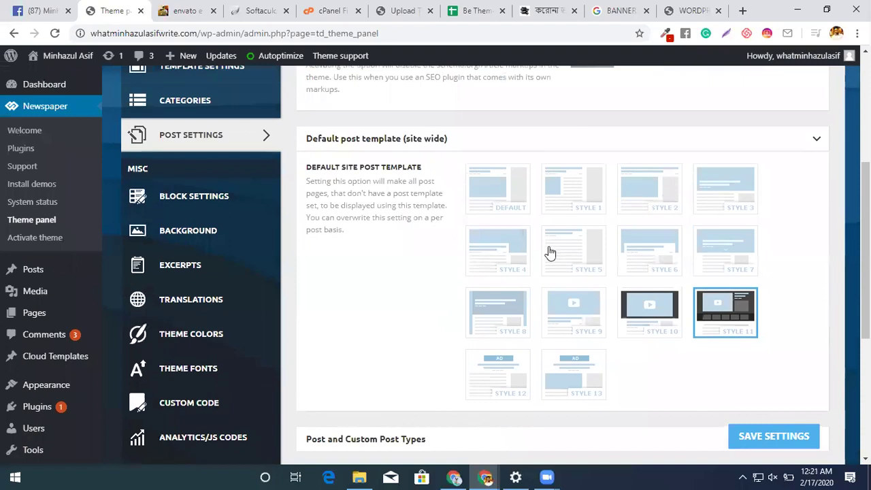
{"action": "left_click", "coordinate": [571, 197]}
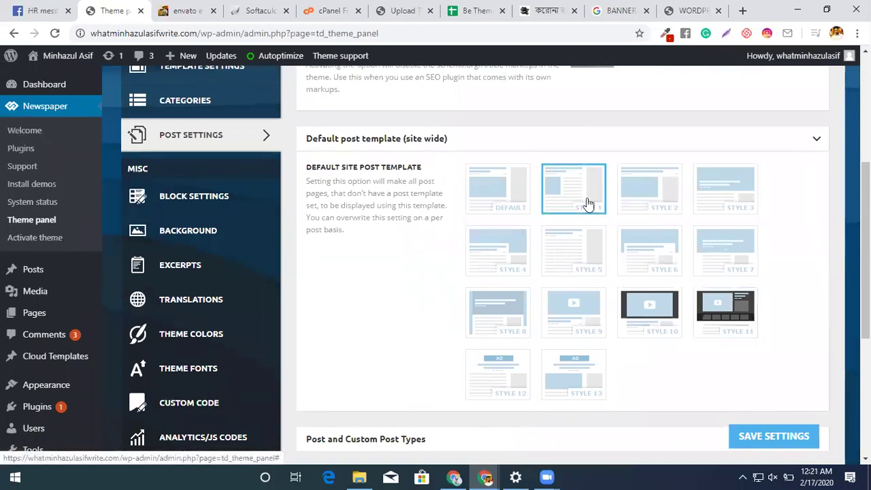
{"action": "left_click", "coordinate": [501, 200]}
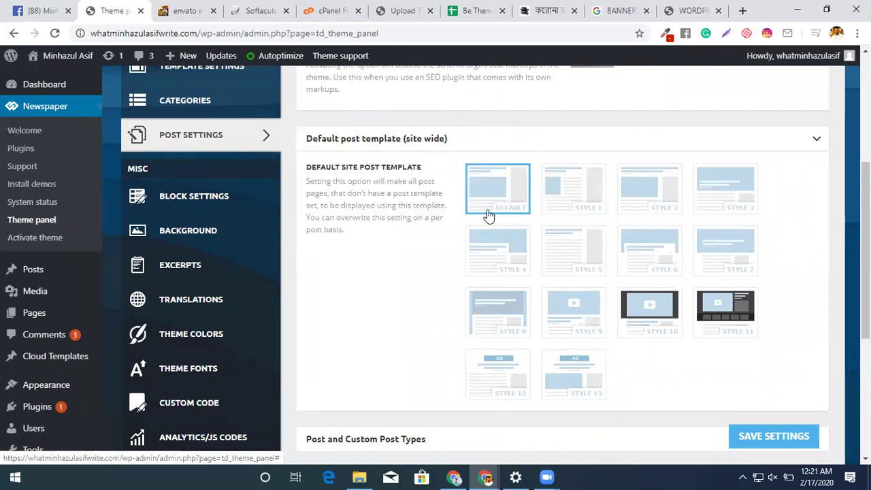
{"action": "scroll", "coordinate": [486, 215], "scroll_direction": "down", "scroll_amount": 2}
{"action": "left_click", "coordinate": [486, 212]}
- Expand the Post and Custom Post Types options
{"action": "scroll", "coordinate": [598, 229], "scroll_direction": "down", "scroll_amount": 2}
{"action": "scroll", "coordinate": [600, 229], "scroll_direction": "down", "scroll_amount": 1}
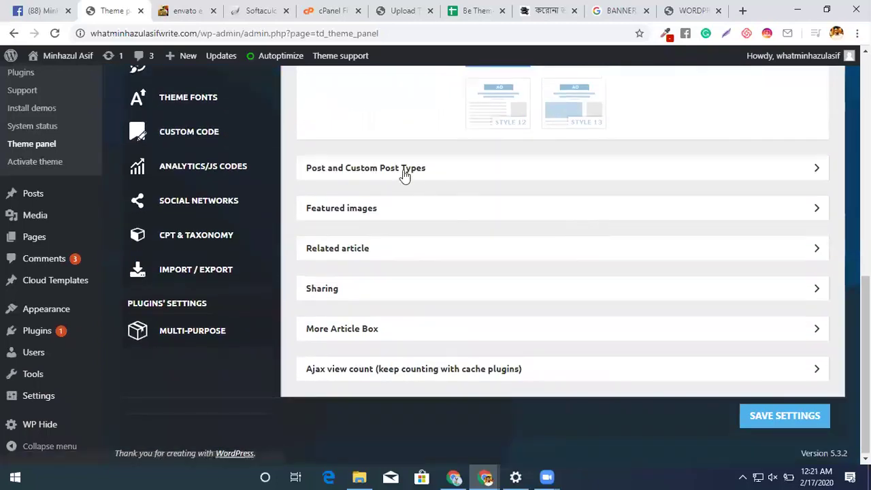
{"action": "left_click", "coordinate": [402, 171]}
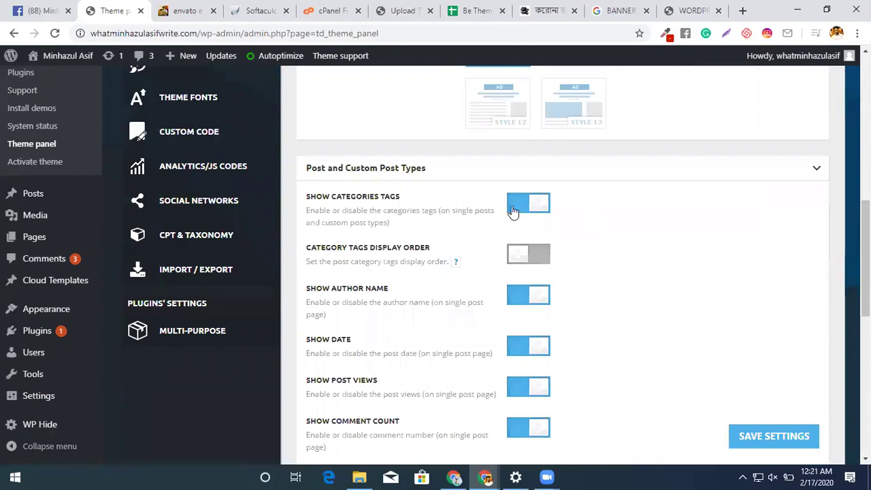
- Hide the author name on single posts, save, and reload the live post to preview
{"action": "left_click", "coordinate": [517, 295]}
{"action": "left_click", "coordinate": [765, 434]}
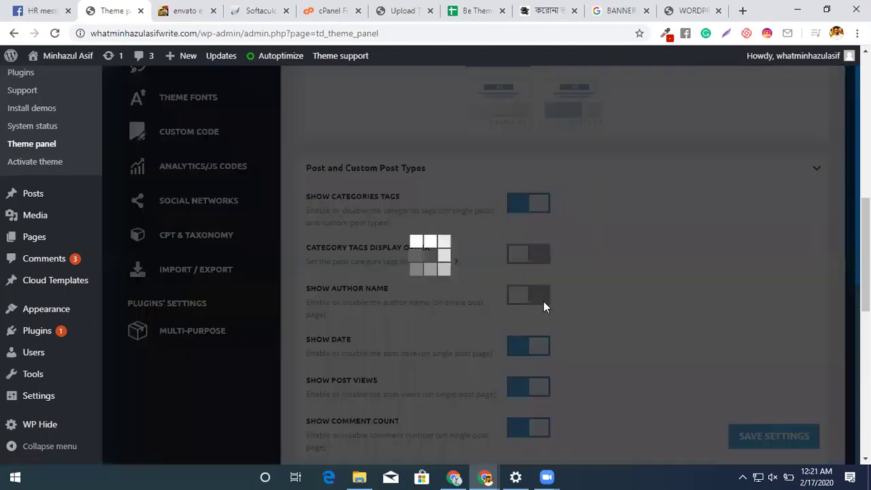
{"action": "left_click", "coordinate": [185, 10]}
{"action": "scroll", "coordinate": [190, 329], "scroll_direction": "down", "scroll_amount": 5}
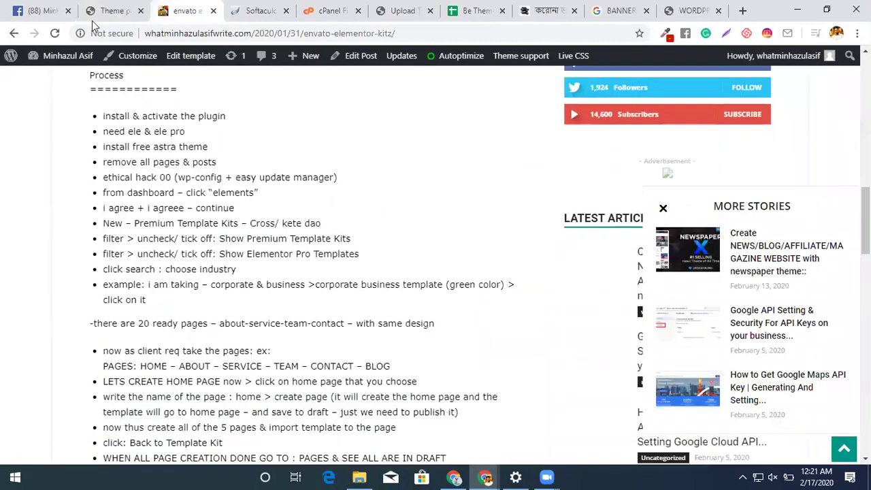
{"action": "left_click", "coordinate": [55, 34]}
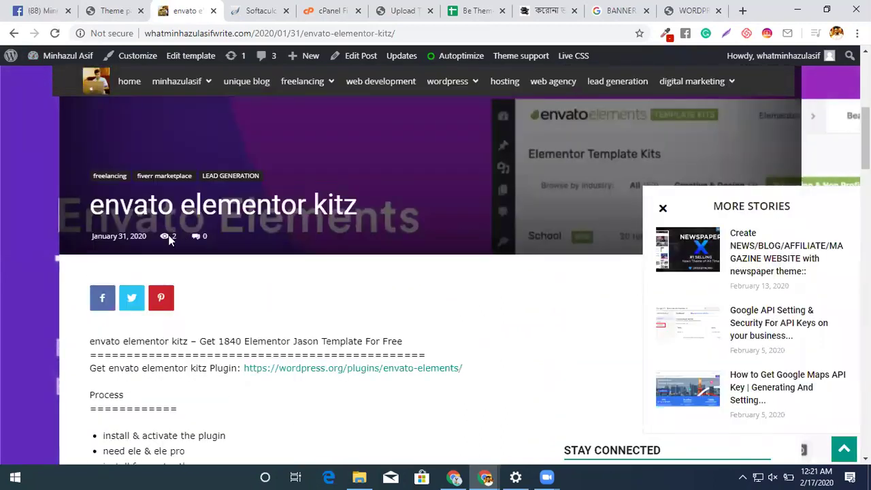
{"action": "left_click", "coordinate": [117, 11]}
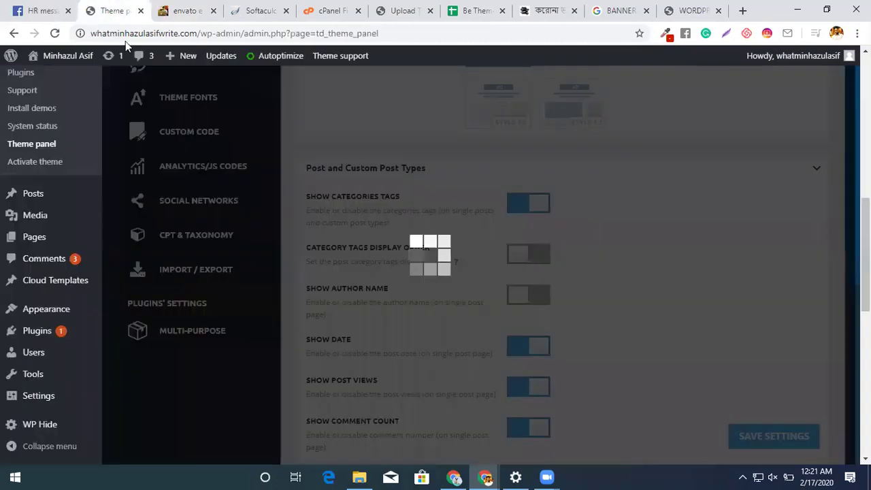
- Hide post views and comment count, save, and reload the live post to confirm
{"action": "scroll", "coordinate": [414, 334], "scroll_direction": "down", "scroll_amount": 2}
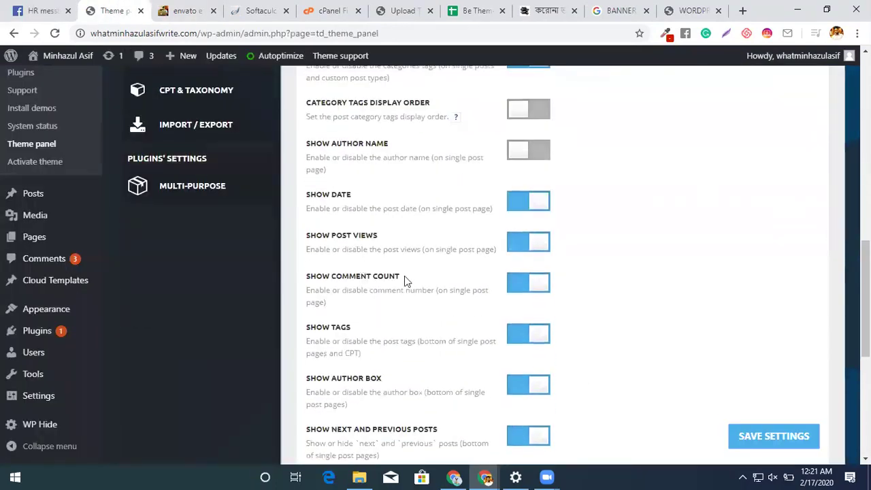
{"action": "left_click", "coordinate": [529, 243]}
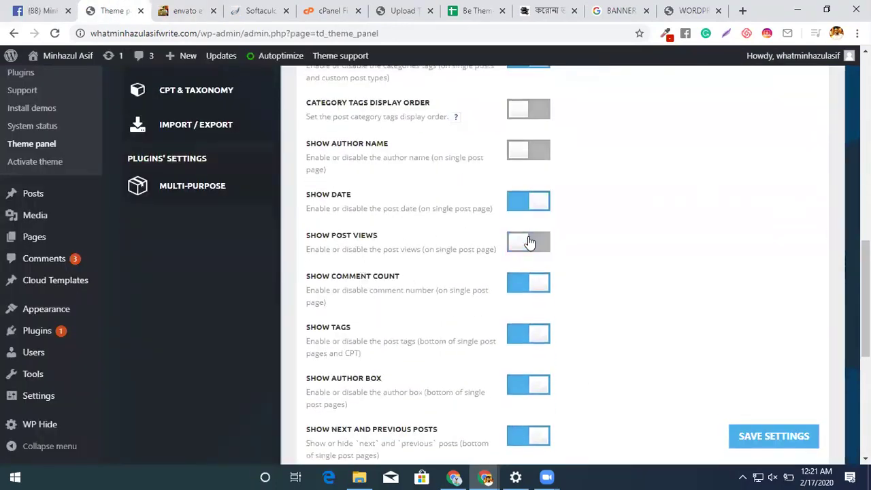
{"action": "left_click", "coordinate": [525, 288]}
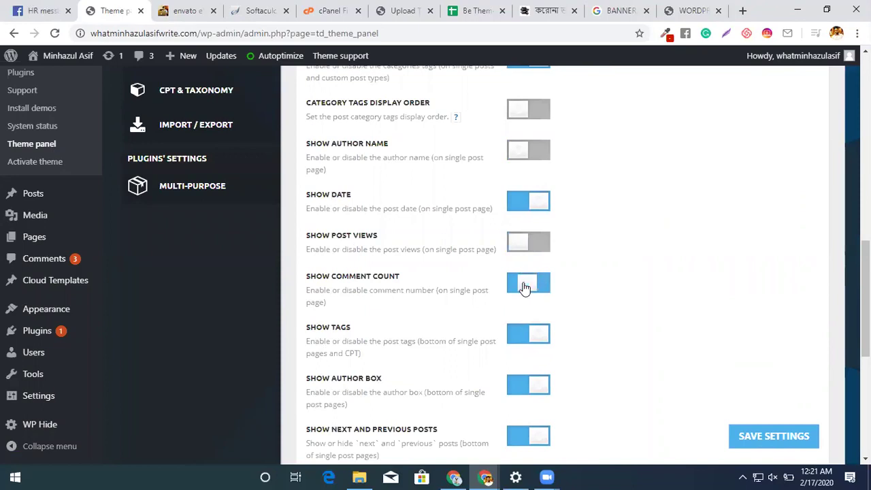
{"action": "left_click", "coordinate": [178, 12]}
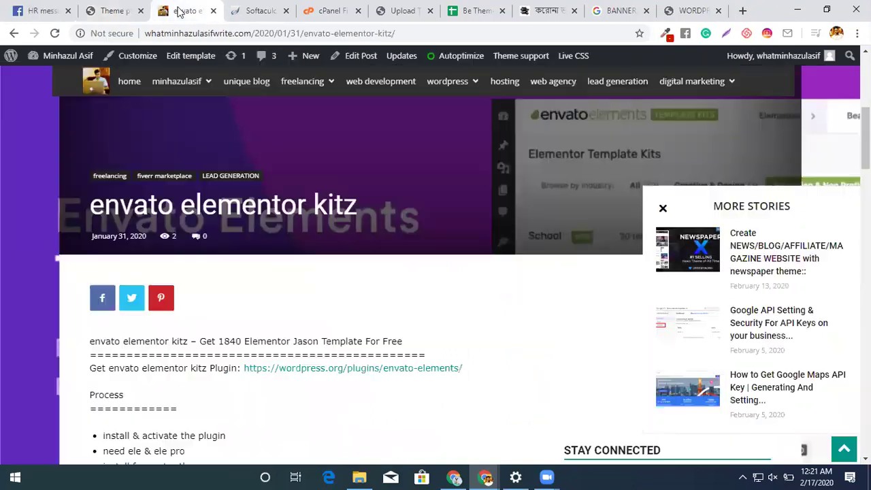
{"action": "left_click", "coordinate": [102, 7]}
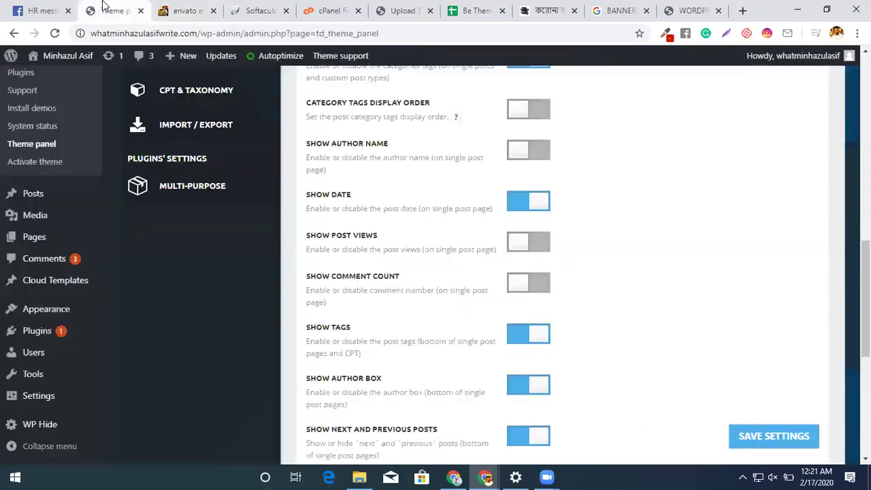
{"action": "left_click", "coordinate": [771, 434]}
{"action": "left_click", "coordinate": [178, 11]}
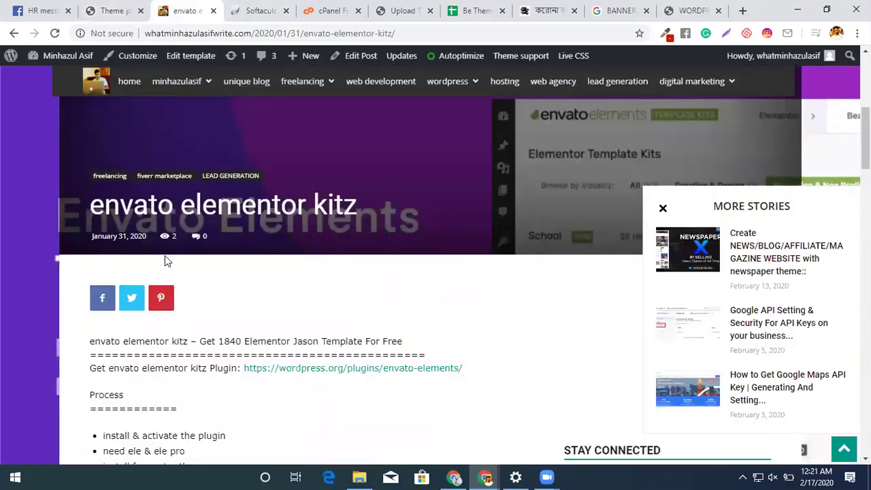
{"action": "left_click", "coordinate": [55, 35]}
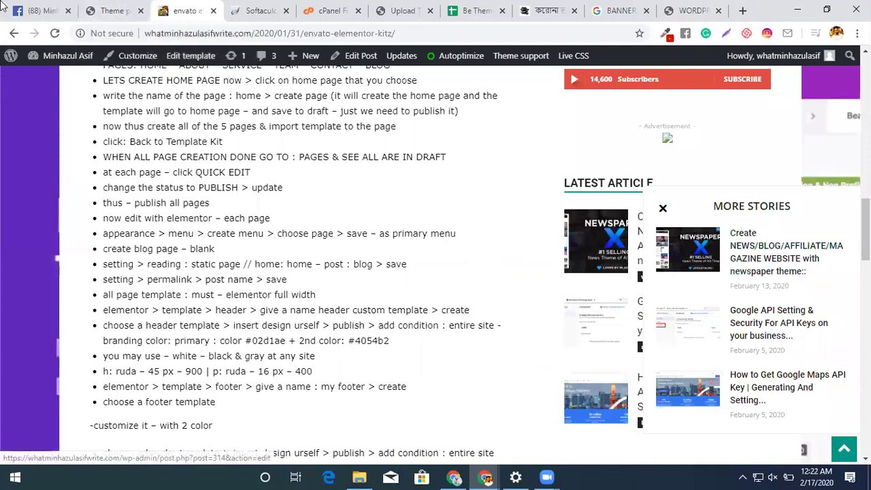
{"action": "left_click", "coordinate": [107, 19]}
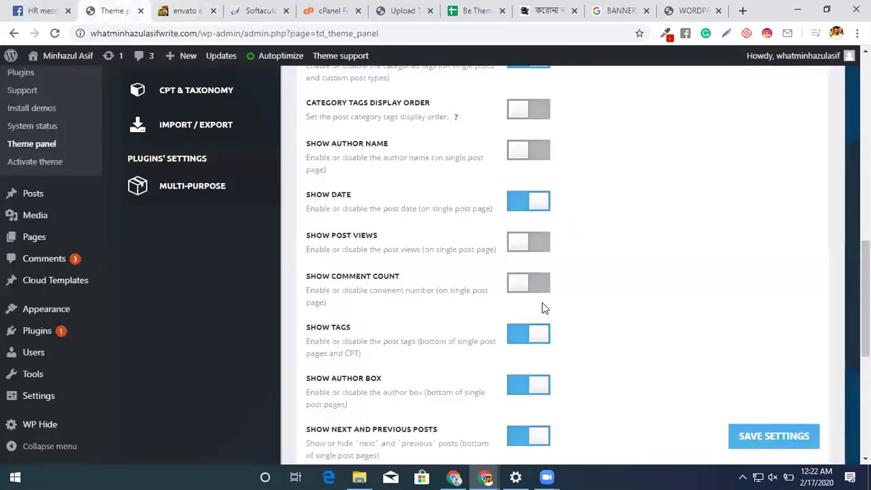
{"action": "scroll", "coordinate": [544, 307], "scroll_direction": "down", "scroll_amount": 5}
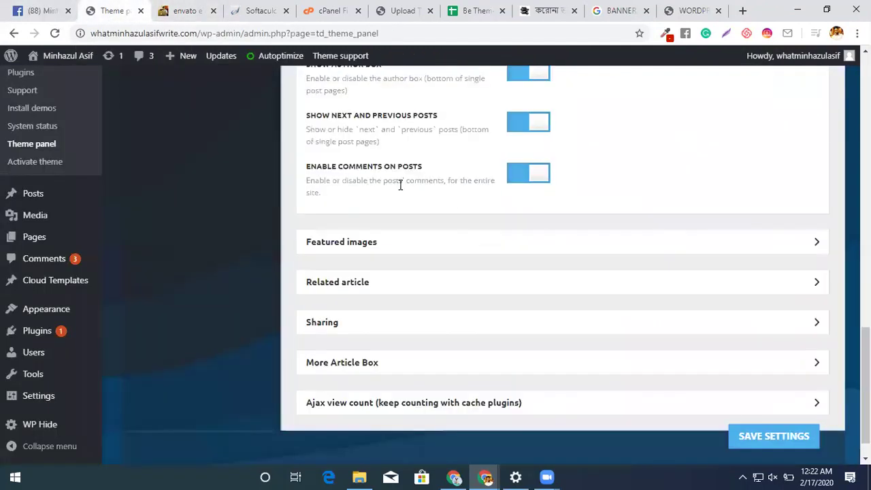
- Compare the live post's More Stories box, then expand the More Article Box settings
{"action": "scroll", "coordinate": [400, 185], "scroll_direction": "up", "scroll_amount": 1}
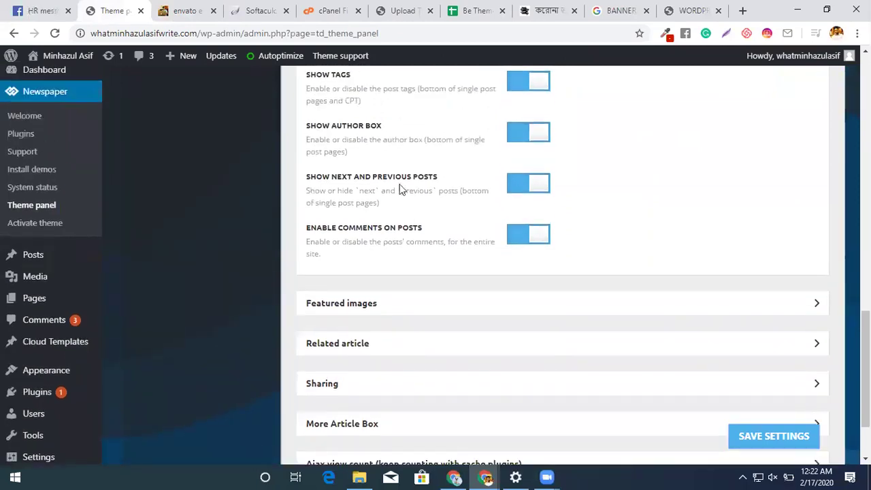
{"action": "scroll", "coordinate": [400, 189], "scroll_direction": "down", "scroll_amount": 1}
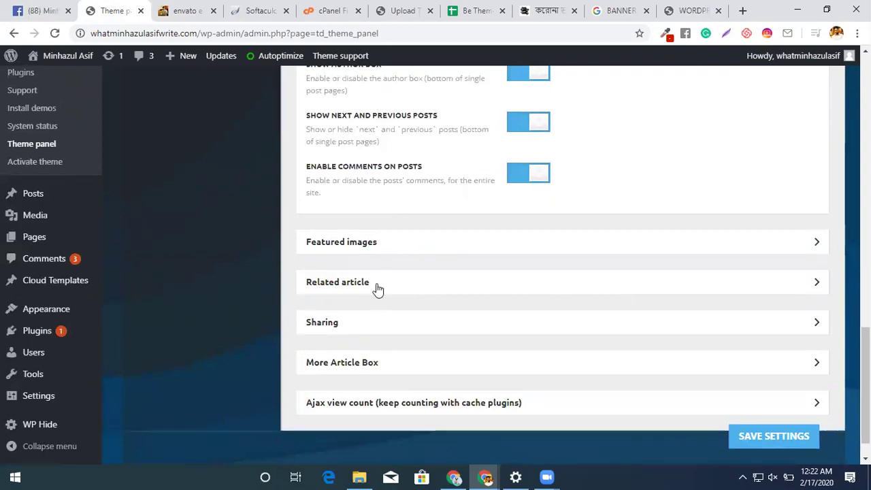
{"action": "left_click", "coordinate": [372, 292]}
{"action": "left_click", "coordinate": [181, 11]}
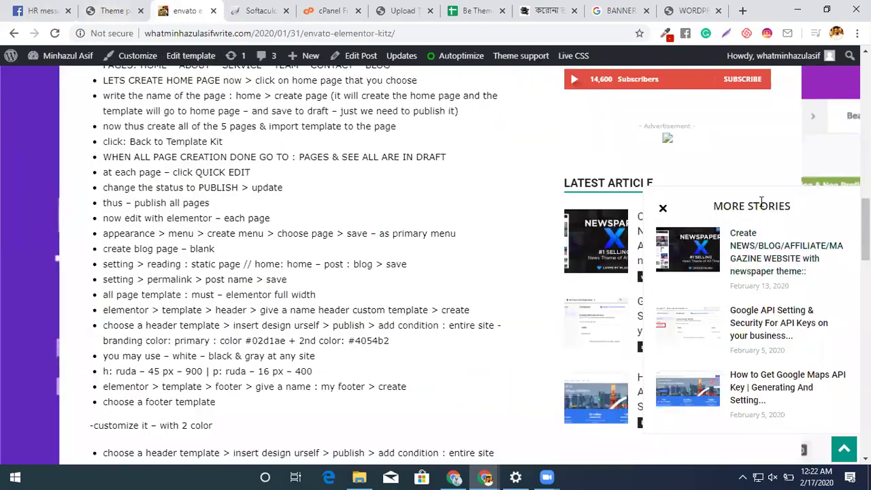
{"action": "left_click_drag", "start_coordinate": [753, 207], "coordinate": [133, 12]}
{"action": "left_click", "coordinate": [109, 10]}
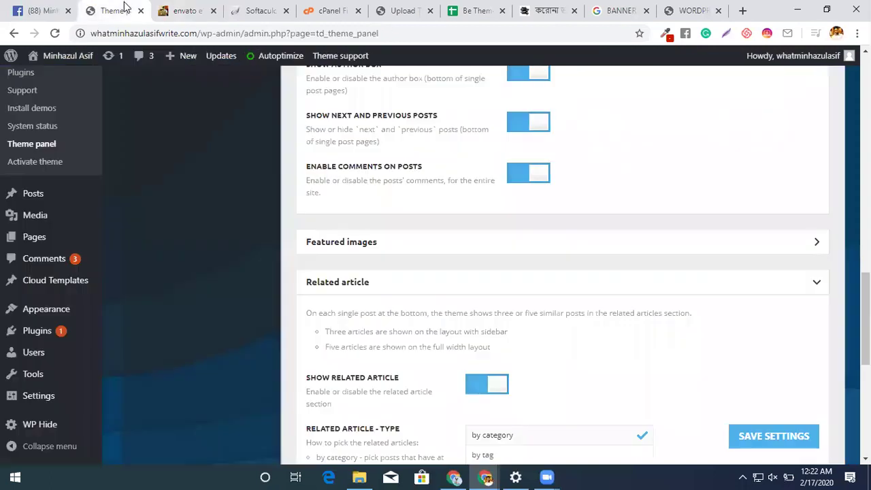
{"action": "scroll", "coordinate": [398, 310], "scroll_direction": "down", "scroll_amount": 5}
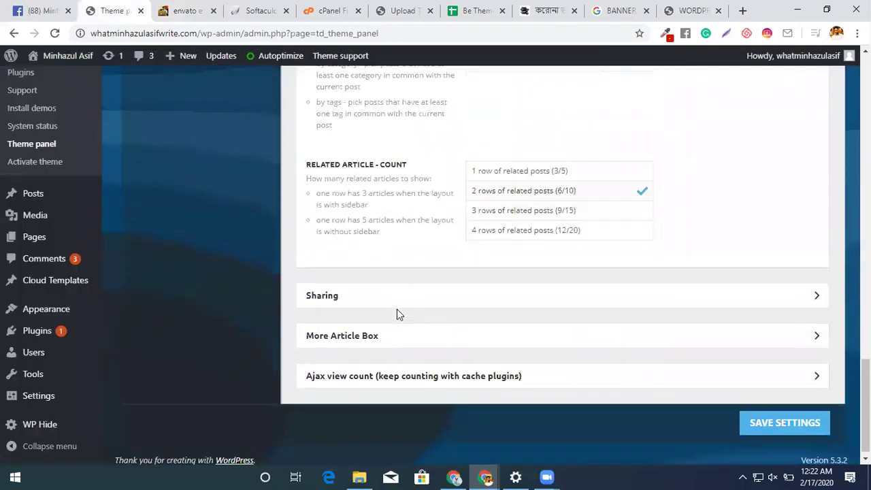
{"action": "left_click", "coordinate": [380, 337]}
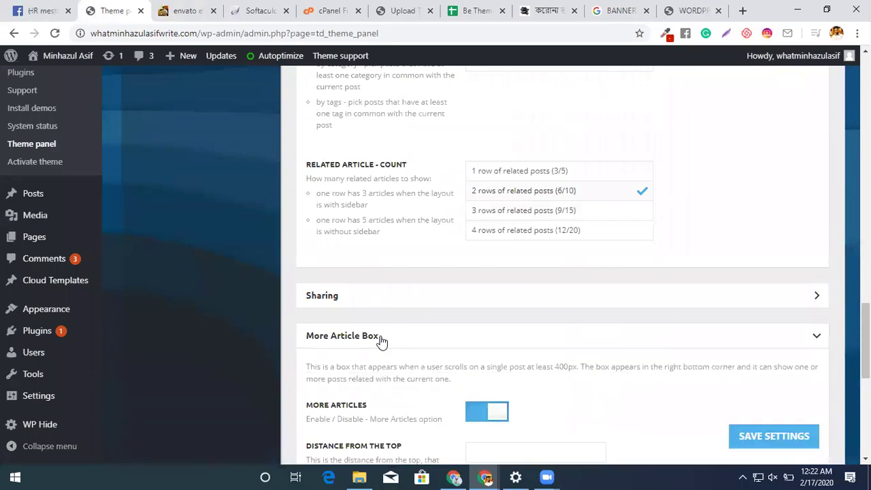
- Set the More Article Box distance from top to 800 and save
{"action": "scroll", "coordinate": [381, 341], "scroll_direction": "down", "scroll_amount": 3}
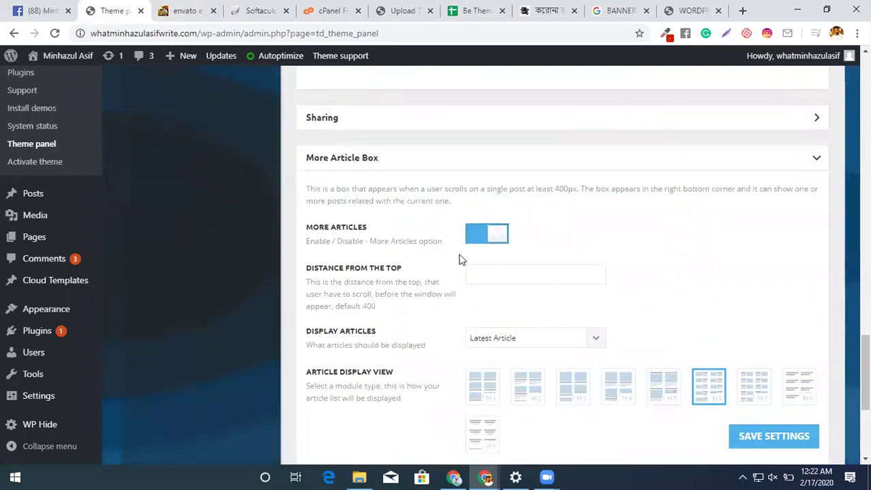
{"action": "scroll", "coordinate": [461, 257], "scroll_direction": "down", "scroll_amount": 1}
{"action": "triple_click", "coordinate": [378, 172]}
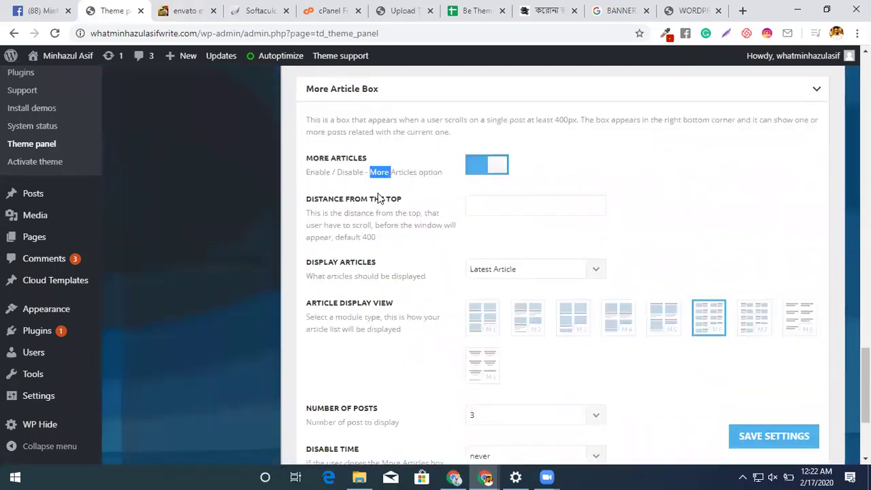
{"action": "left_click", "coordinate": [489, 203]}
{"action": "type", "text": "800"}
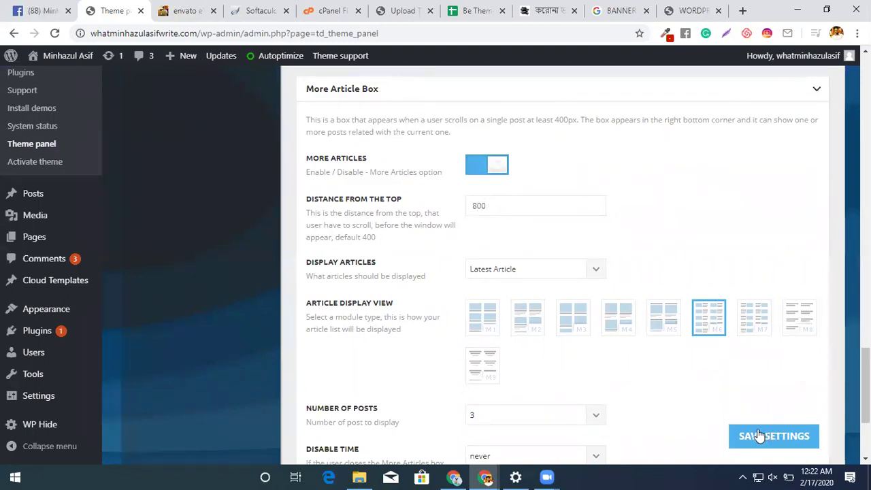
{"action": "left_click", "coordinate": [753, 434]}
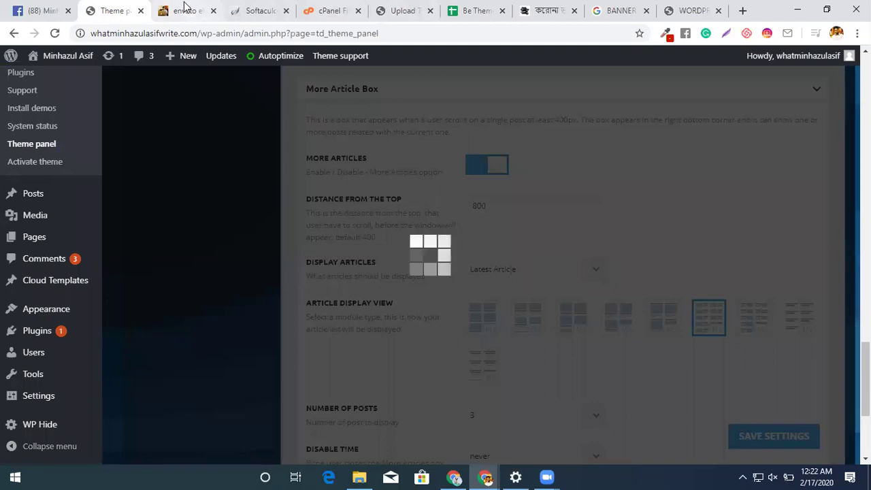
- Reload the live post and scroll to check the More Stories box
{"action": "left_click", "coordinate": [184, 9]}
{"action": "left_click", "coordinate": [53, 34]}
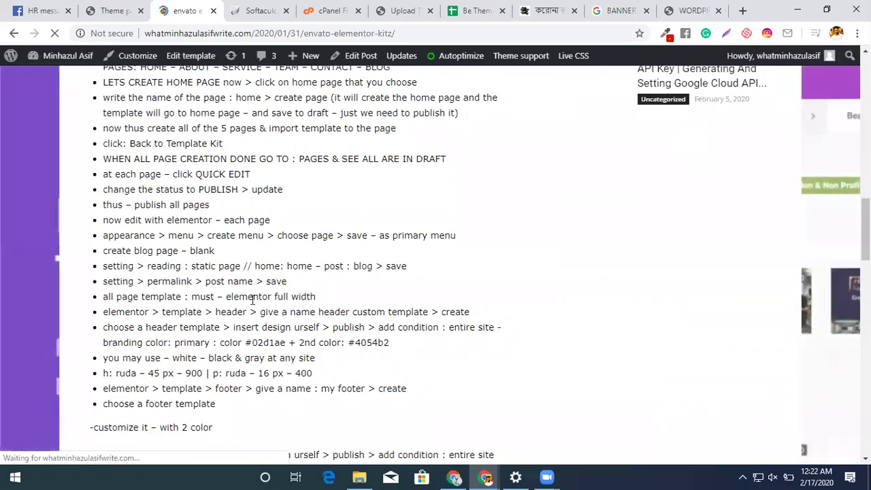
{"action": "scroll", "coordinate": [253, 295], "scroll_direction": "up", "scroll_amount": 10}
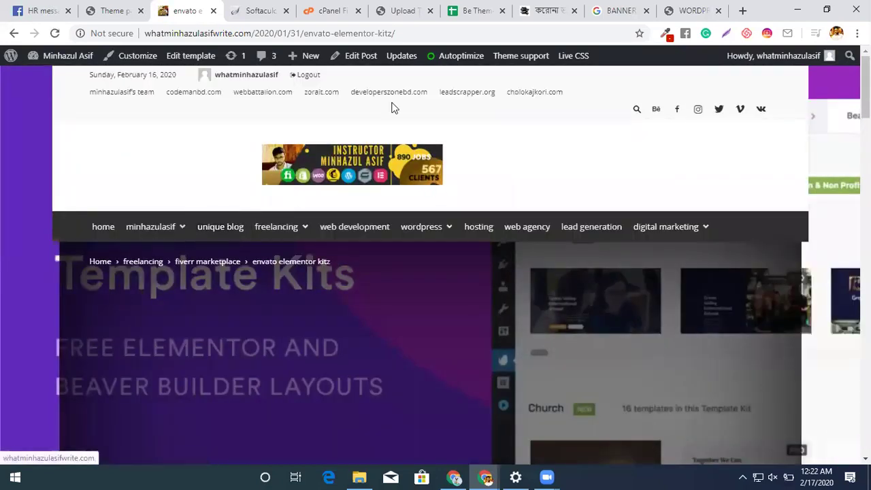
{"action": "scroll", "coordinate": [533, 225], "scroll_direction": "down", "scroll_amount": 4}
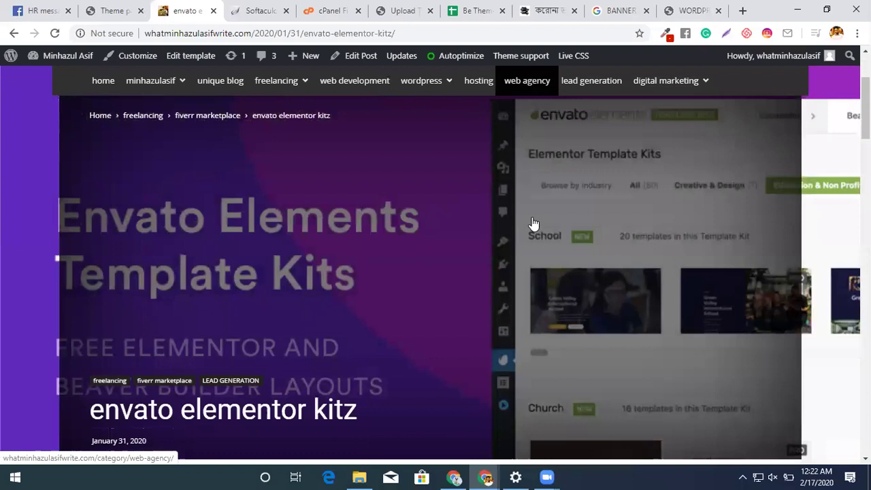
{"action": "scroll", "coordinate": [531, 221], "scroll_direction": "down", "scroll_amount": 4}
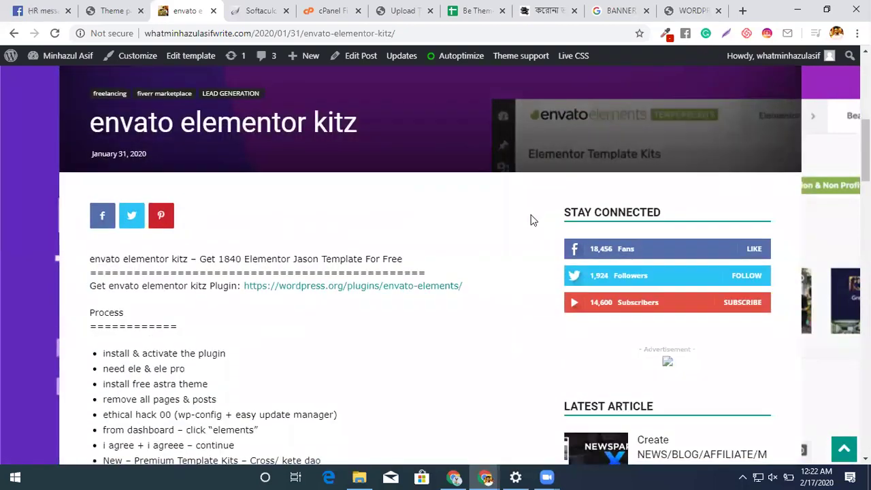
{"action": "scroll", "coordinate": [533, 220], "scroll_direction": "down", "scroll_amount": 2}
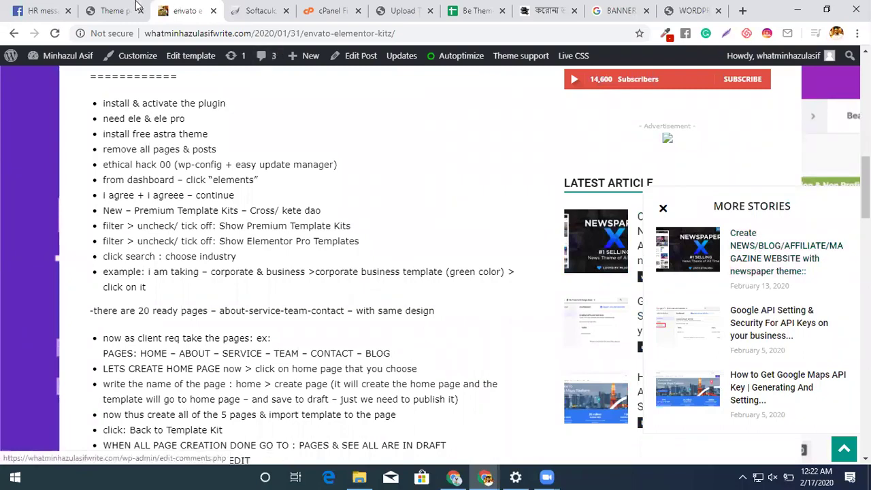
- Save the More Article Box settings again and preview three articles in More Stories
{"action": "left_click", "coordinate": [106, 7]}
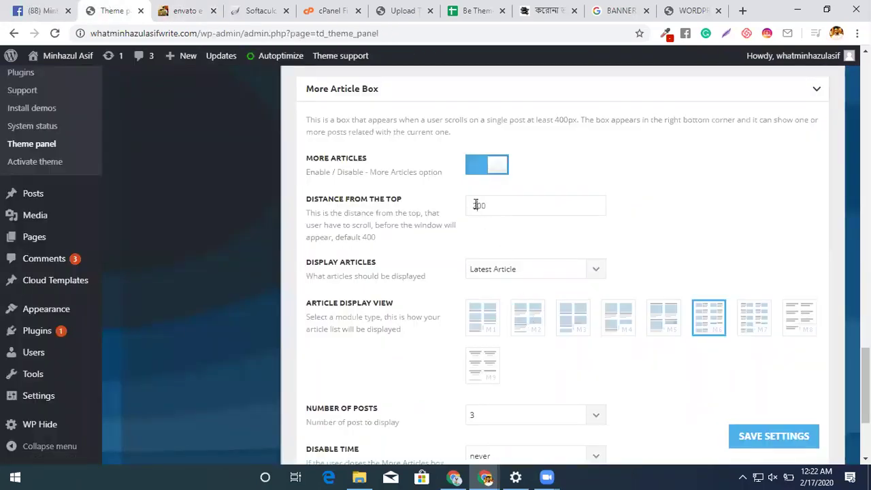
{"action": "left_click", "coordinate": [782, 438]}
{"action": "left_click", "coordinate": [183, 11]}
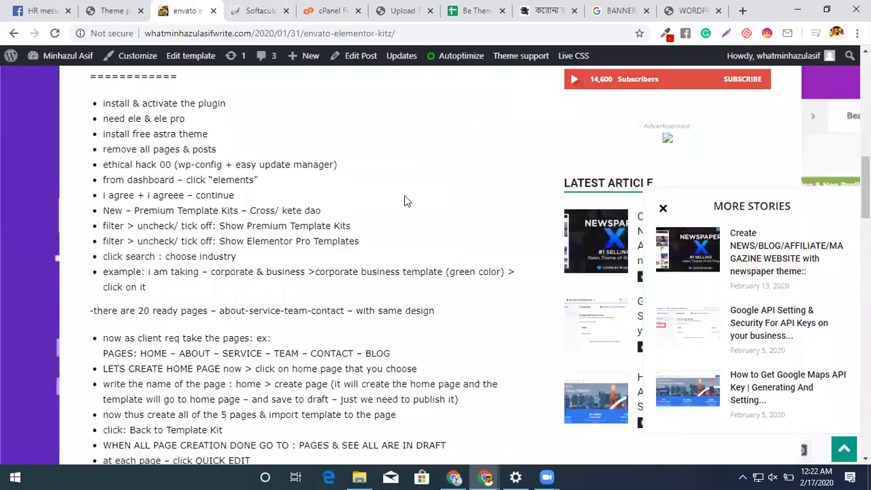
{"action": "scroll", "coordinate": [359, 183], "scroll_direction": "up", "scroll_amount": 15}
{"action": "left_click", "coordinate": [54, 32]}
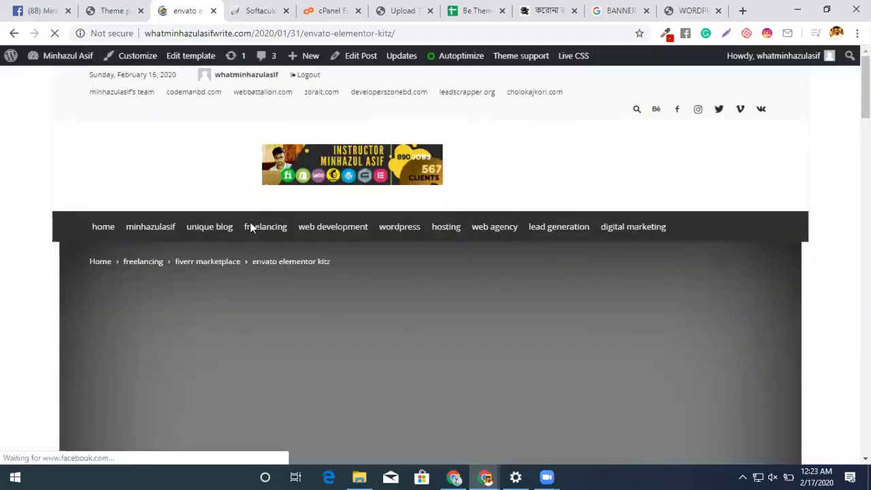
{"action": "mouse_move", "coordinate": [251, 228]}
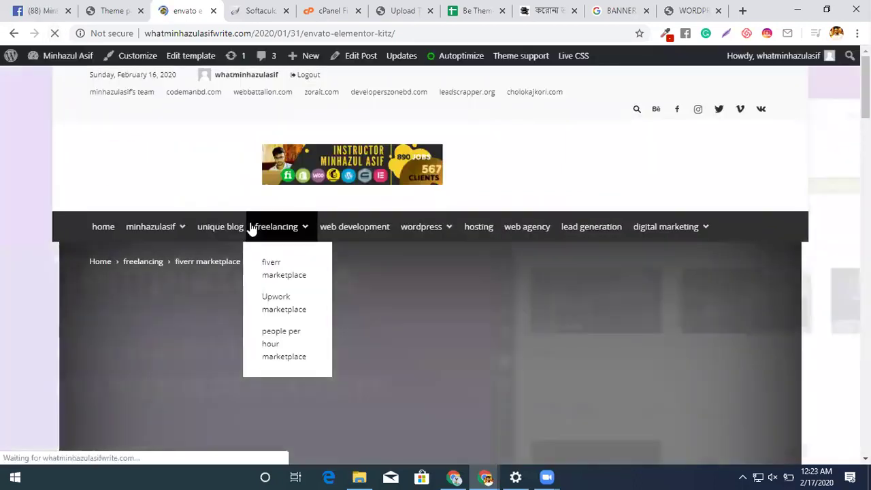
{"action": "scroll", "coordinate": [250, 216], "scroll_direction": "down", "scroll_amount": 4}
{"action": "scroll", "coordinate": [250, 215], "scroll_direction": "down", "scroll_amount": 6}
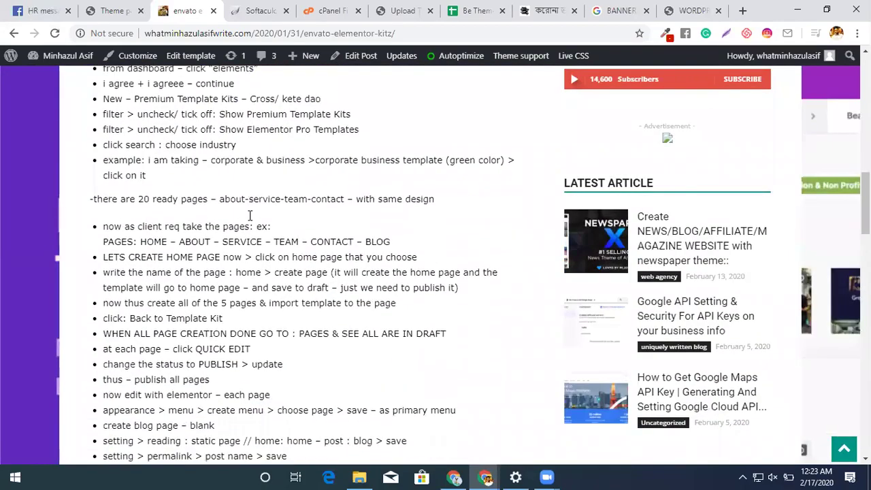
{"action": "scroll", "coordinate": [250, 216], "scroll_direction": "down", "scroll_amount": 4}
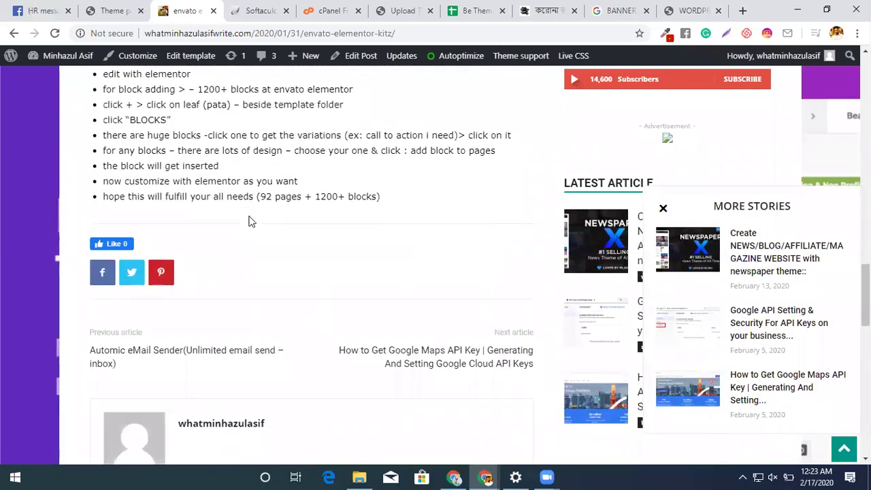
{"action": "left_click", "coordinate": [109, 10]}
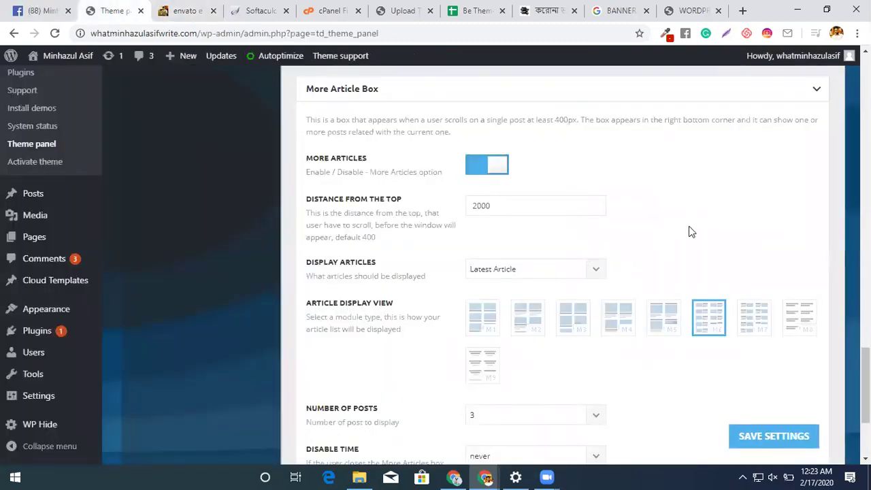
{"action": "scroll", "coordinate": [673, 236], "scroll_direction": "down", "scroll_amount": 2}
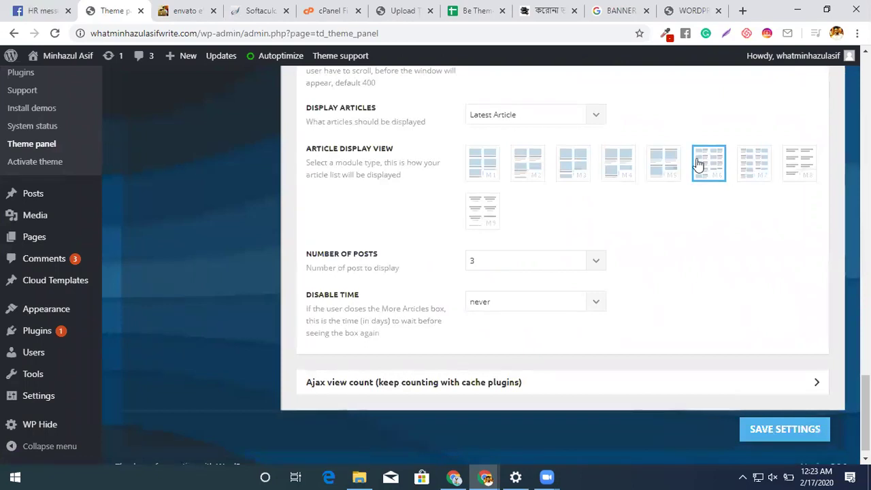
- Switch the More Article Box to the Module 5 view with 5 posts and save
{"action": "left_click", "coordinate": [155, 7]}
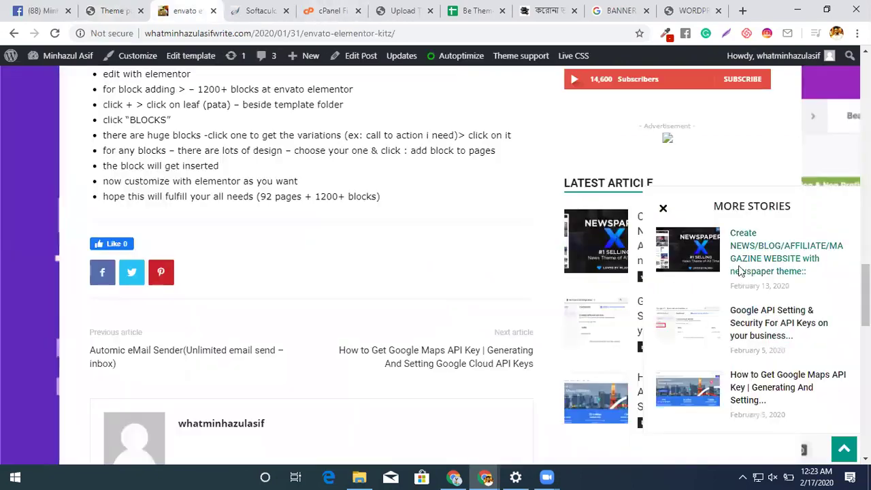
{"action": "left_click", "coordinate": [105, 8]}
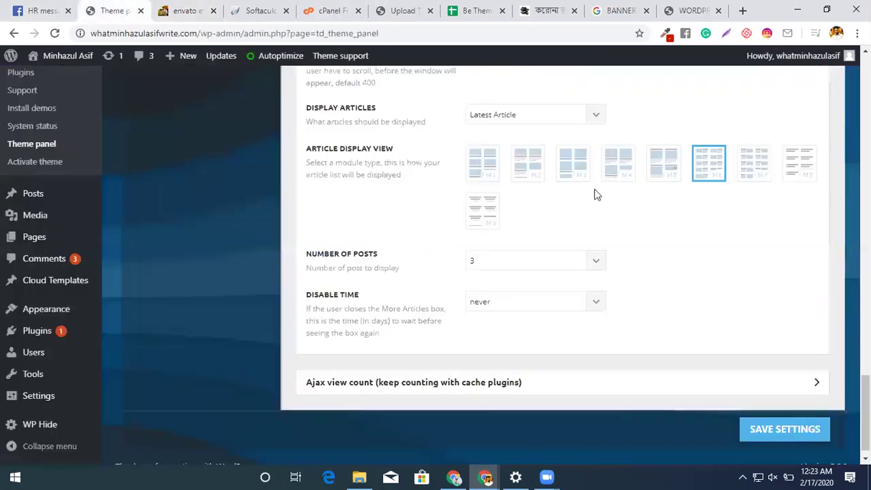
{"action": "left_click", "coordinate": [658, 177]}
{"action": "left_click", "coordinate": [495, 259]}
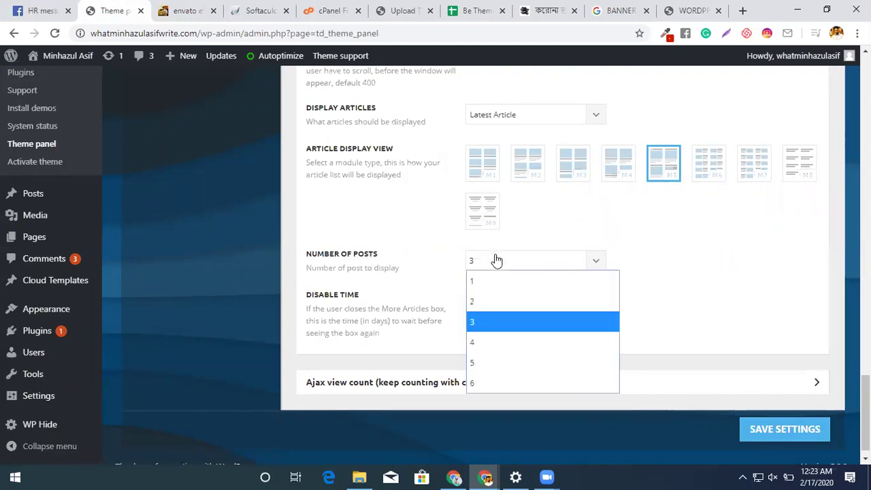
{"action": "left_click", "coordinate": [501, 363]}
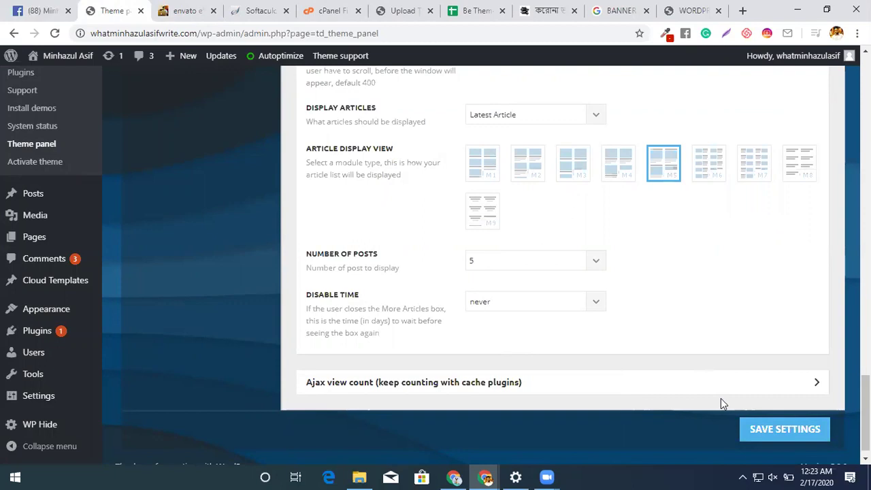
{"action": "left_click", "coordinate": [761, 424]}
- Reload the live post to preview the updated More Stories box
{"action": "left_click", "coordinate": [185, 10]}
{"action": "left_click", "coordinate": [58, 33]}
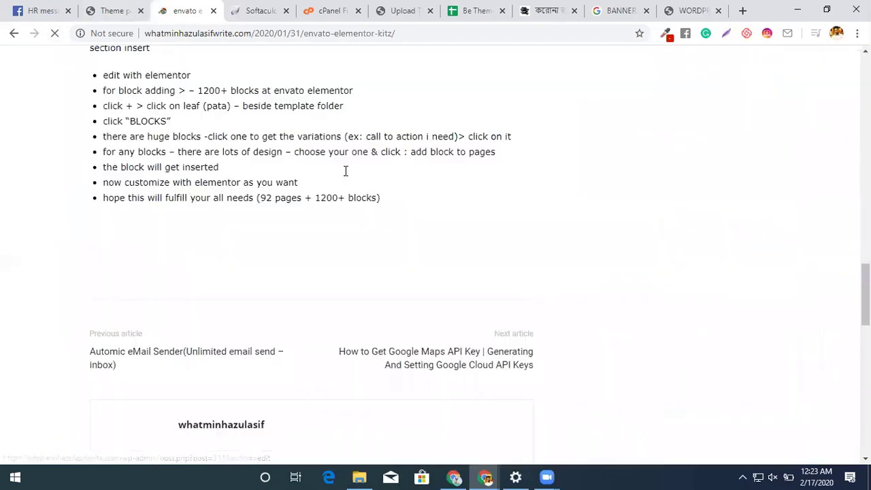
{"action": "scroll", "coordinate": [610, 292], "scroll_direction": "down", "scroll_amount": 10}
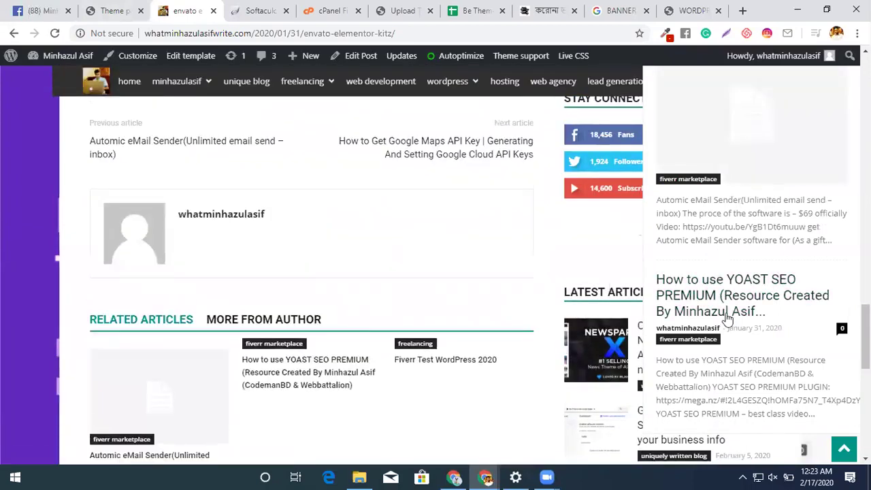
{"action": "scroll", "coordinate": [721, 217], "scroll_direction": "up", "scroll_amount": 5}
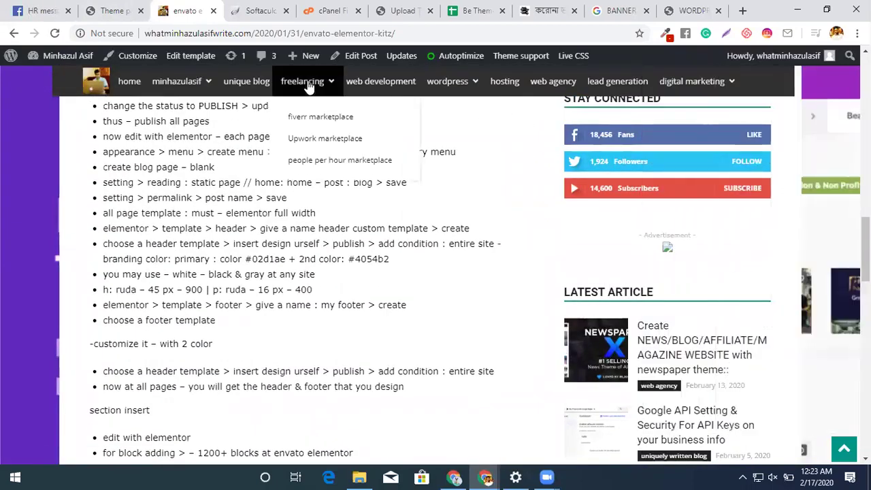
- Change the More Article Box view to Module 7 and save
{"action": "left_click", "coordinate": [102, 9]}
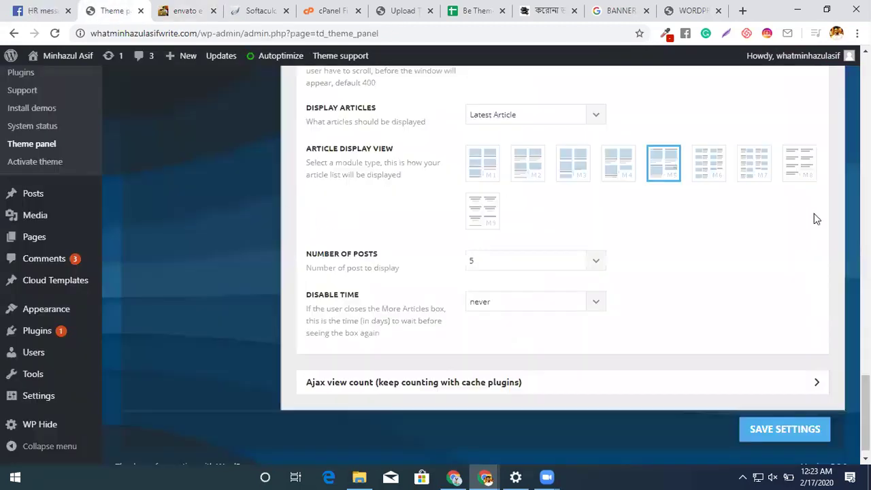
{"action": "left_click", "coordinate": [800, 163]}
{"action": "left_click", "coordinate": [754, 163]}
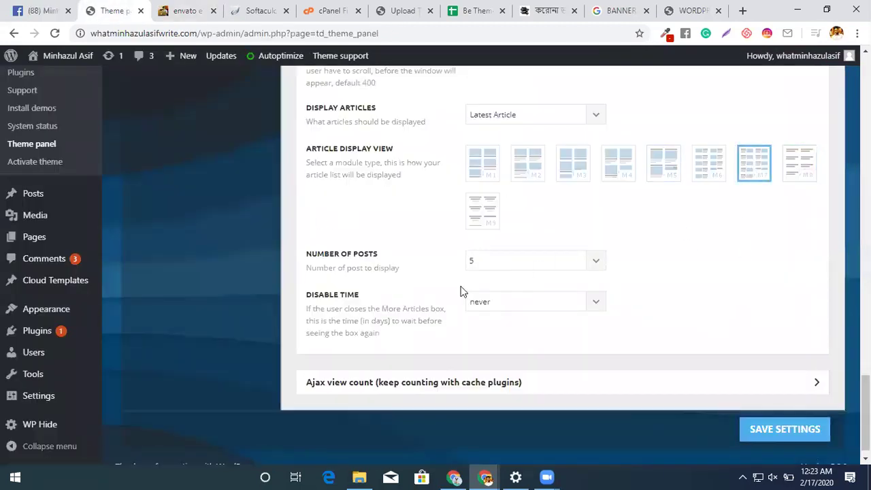
{"action": "left_click", "coordinate": [813, 432]}
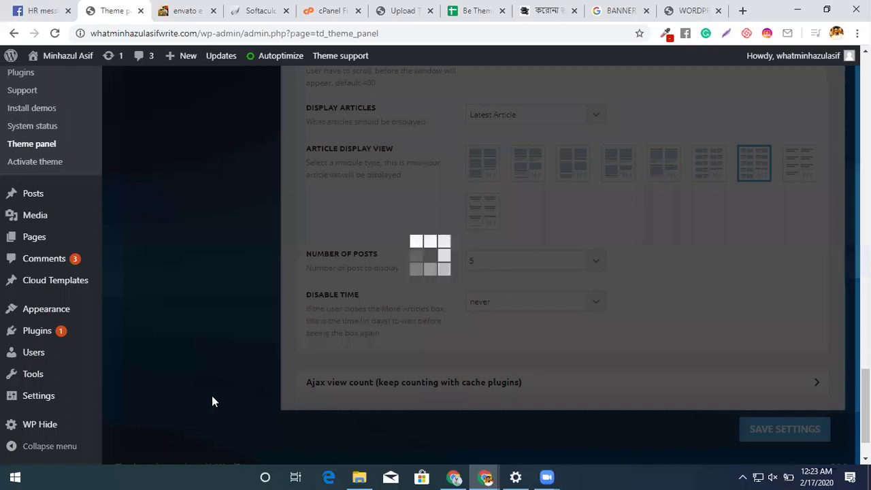
{"action": "scroll", "coordinate": [212, 401], "scroll_direction": "up", "scroll_amount": 10}
- Go from the live post to the site's home page
{"action": "left_click", "coordinate": [180, 10]}
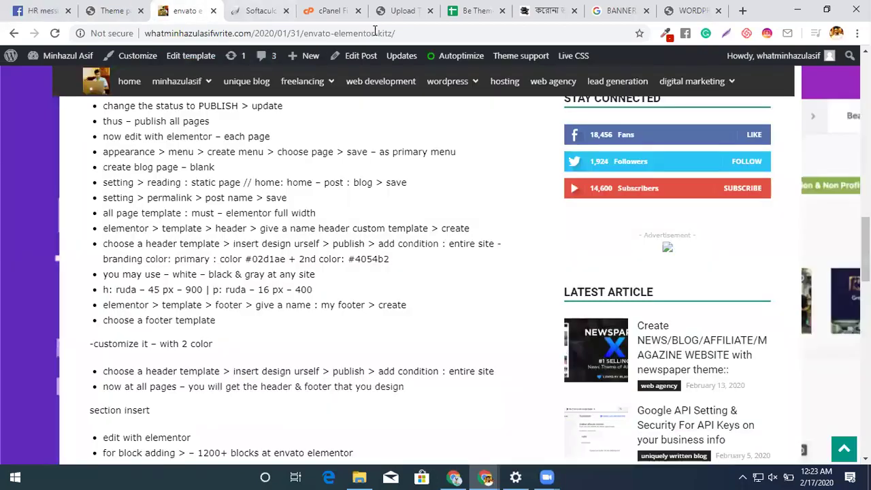
{"action": "left_click", "coordinate": [128, 81]}
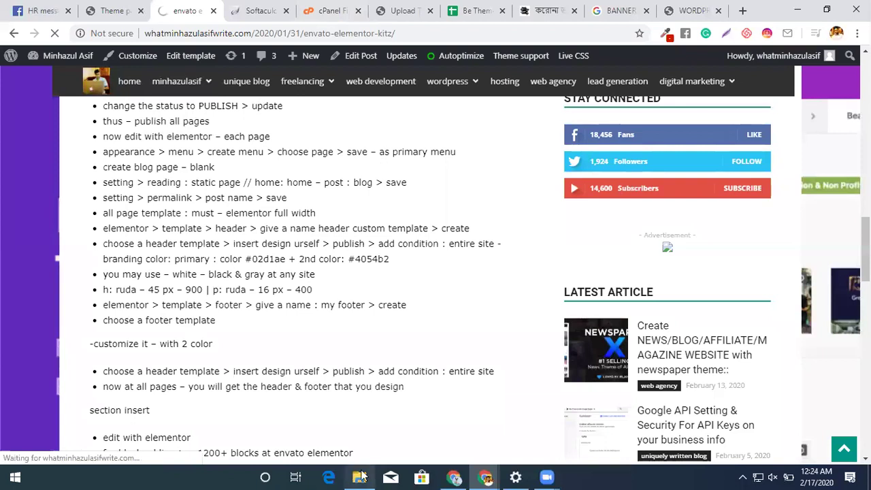
{"action": "mouse_move", "coordinate": [359, 476]}
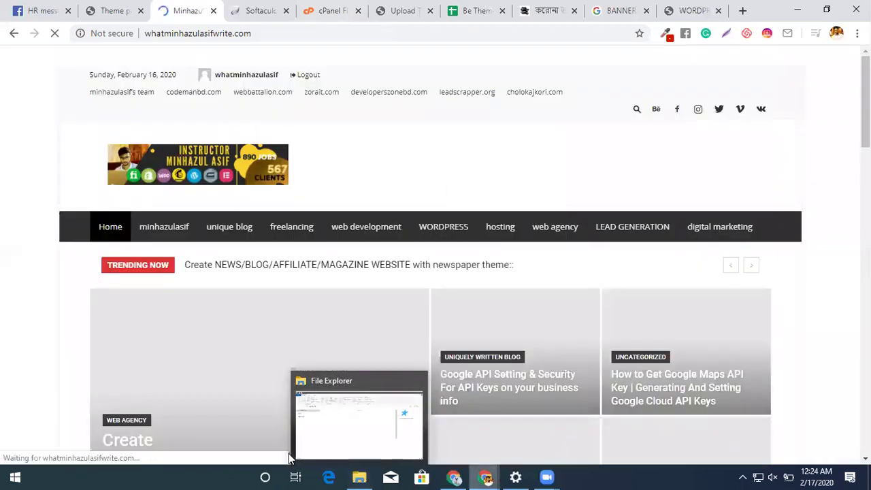
{"action": "scroll", "coordinate": [195, 253], "scroll_direction": "up", "scroll_amount": 5}
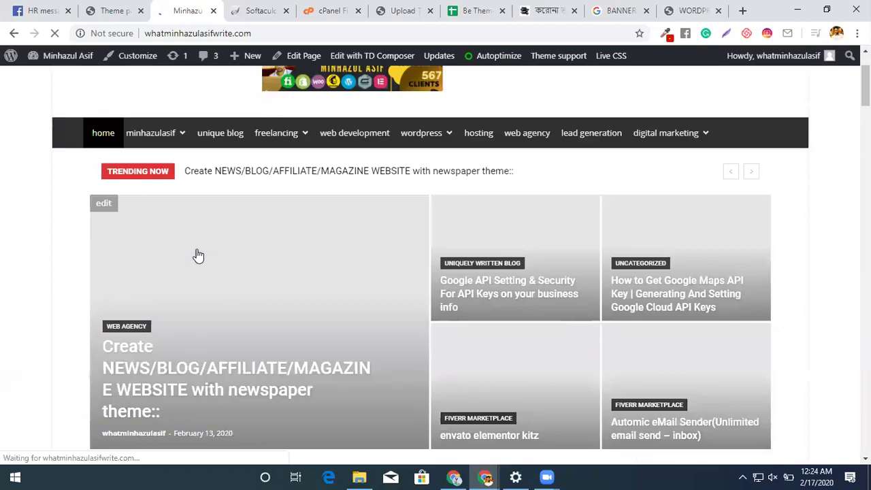
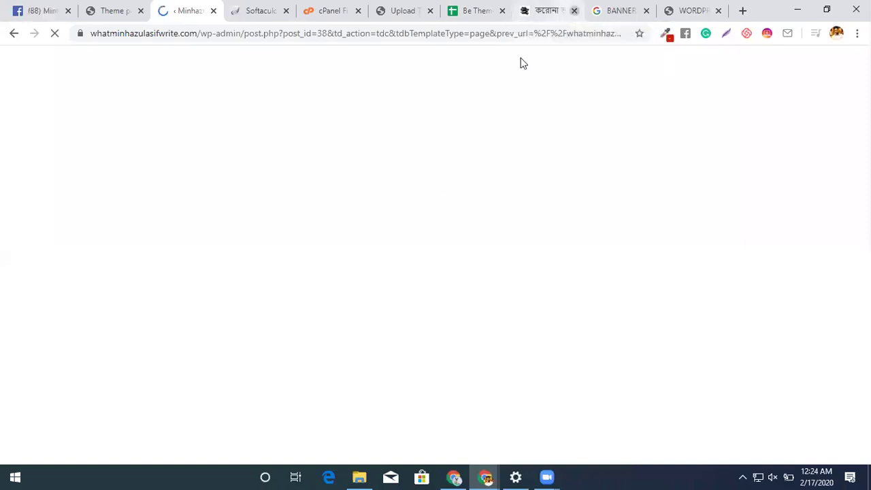
- Refresh the cPanel File Manager themes folder so the Newspaper folder appears
{"action": "left_click", "coordinate": [574, 11]}
{"action": "left_click", "coordinate": [348, 11]}
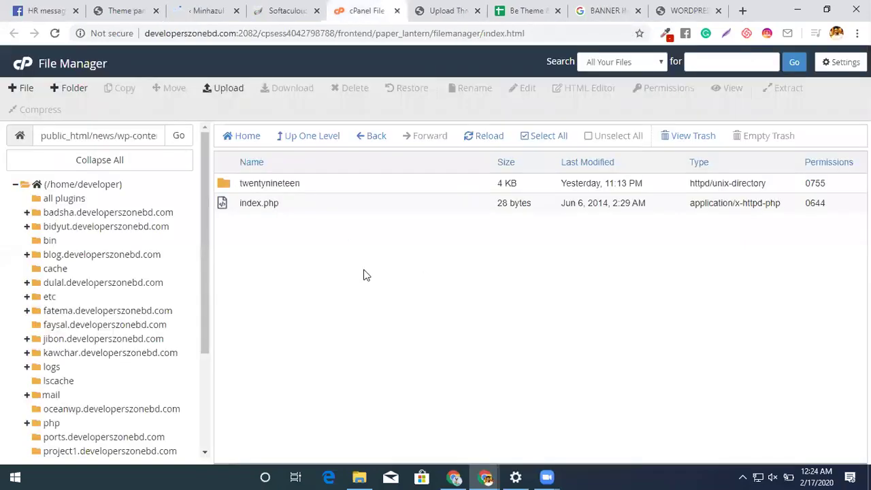
{"action": "left_click", "coordinate": [485, 138]}
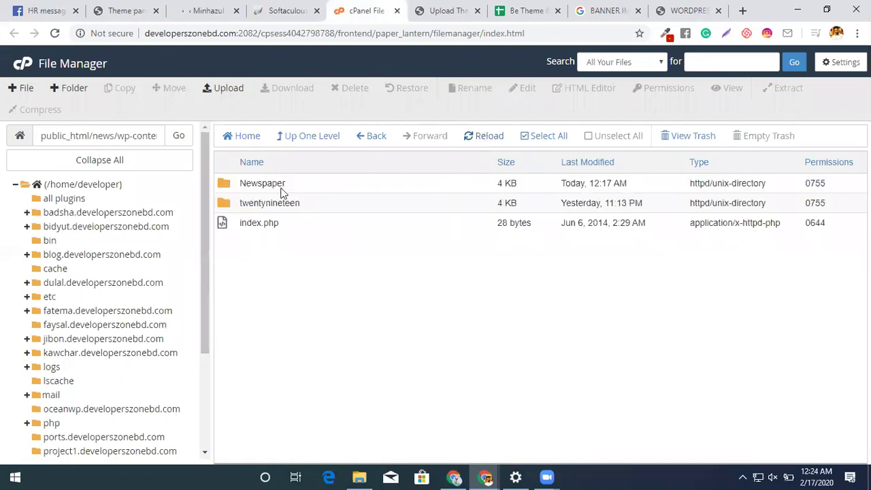
- Activate the uploaded Newspaper theme and load the homepage in tagDiv Composer
{"action": "left_click", "coordinate": [276, 10]}
{"action": "scroll", "coordinate": [231, 132], "scroll_direction": "up", "scroll_amount": 10}
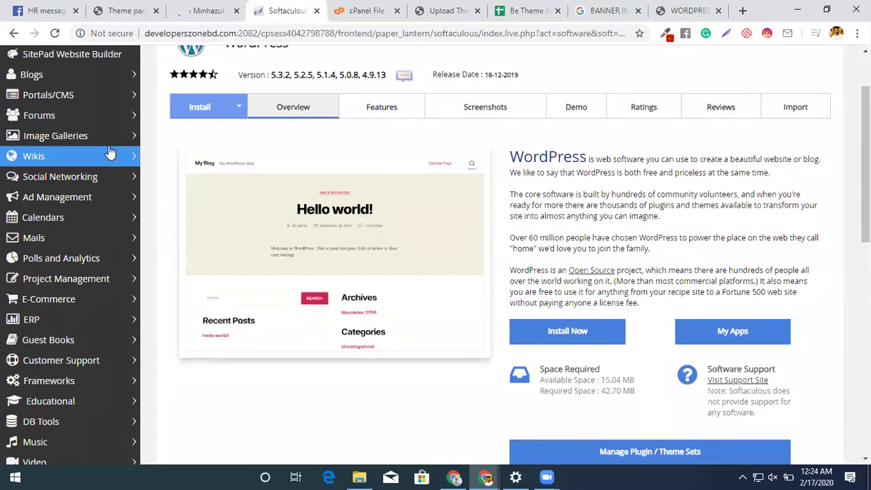
{"action": "left_click", "coordinate": [448, 10]}
{"action": "left_click", "coordinate": [182, 175]}
{"action": "left_click", "coordinate": [200, 8]}
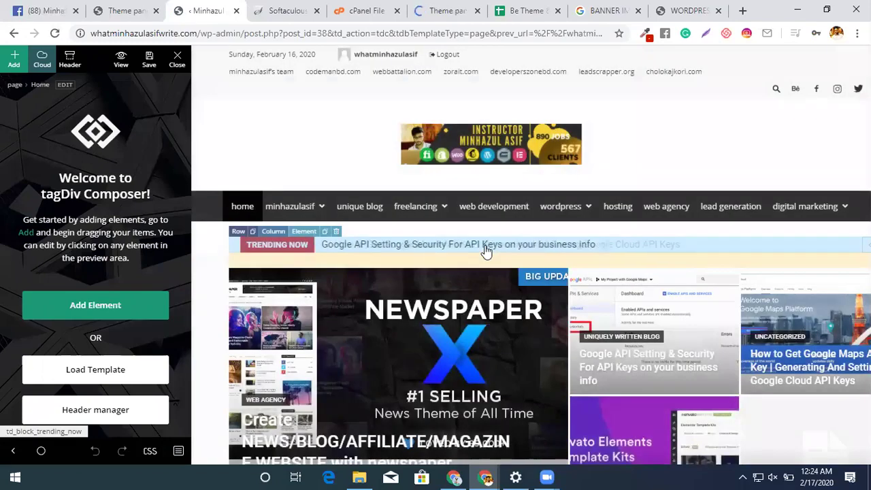
- Change the news ticker's custom title from Trending Now to 'Recent Posts'
{"action": "scroll", "coordinate": [486, 251], "scroll_direction": "down", "scroll_amount": 2}
{"action": "scroll", "coordinate": [487, 252], "scroll_direction": "down", "scroll_amount": 1}
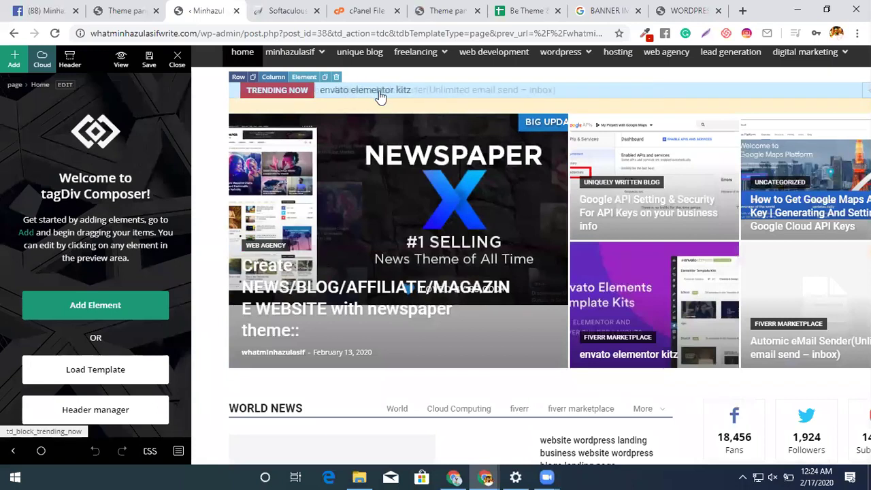
{"action": "left_click", "coordinate": [379, 95]}
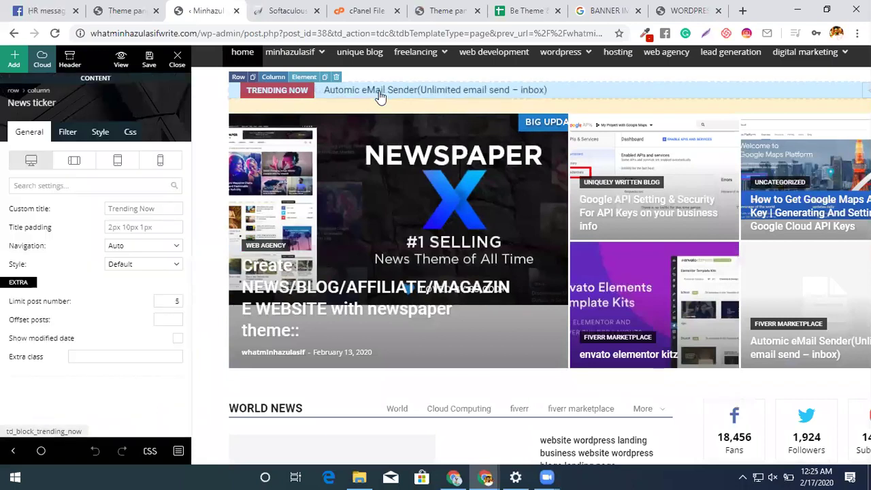
{"action": "left_click", "coordinate": [171, 208]}
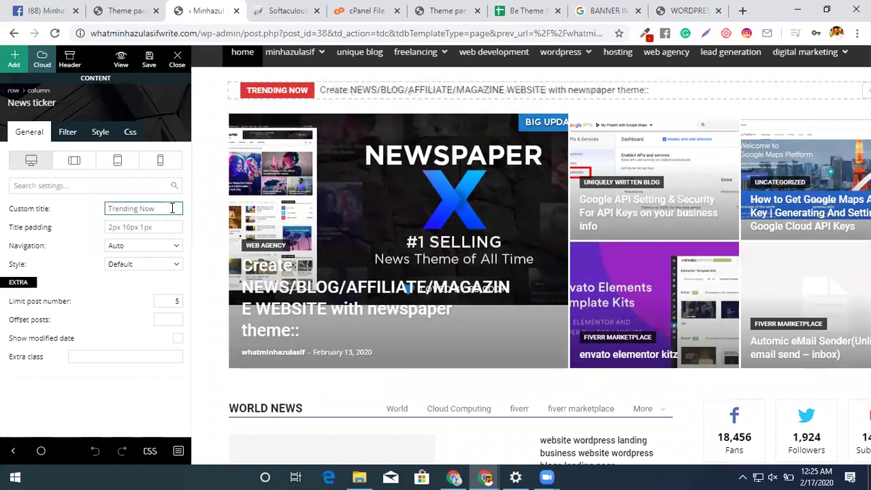
{"action": "type", "text": "Recent Posts"}
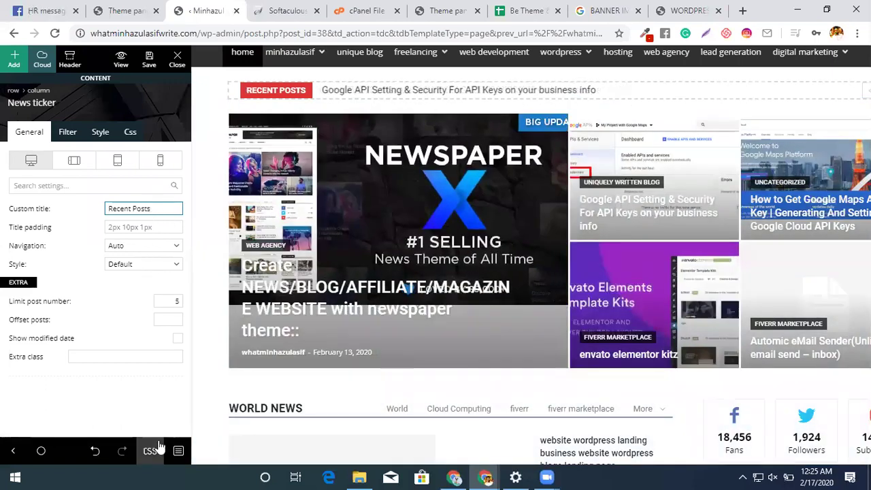
{"action": "left_click", "coordinate": [148, 62]}
- Select the Big Grid block and save the homepage changes with Ctrl+S
{"action": "left_click", "coordinate": [530, 173]}
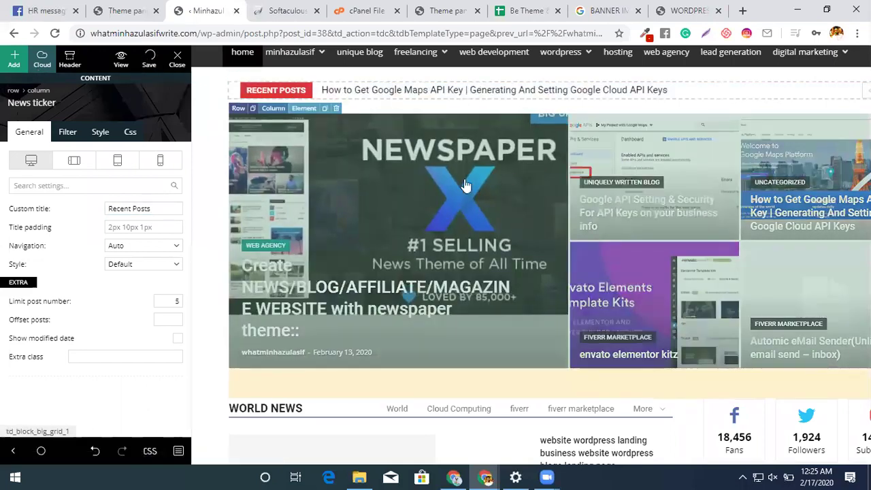
{"action": "key", "text": "ctrl+s"}
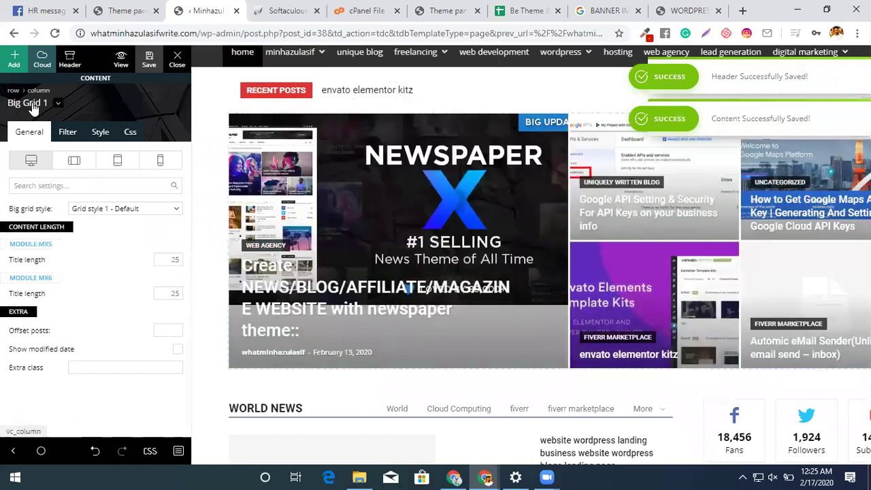
{"action": "left_click", "coordinate": [32, 103]}
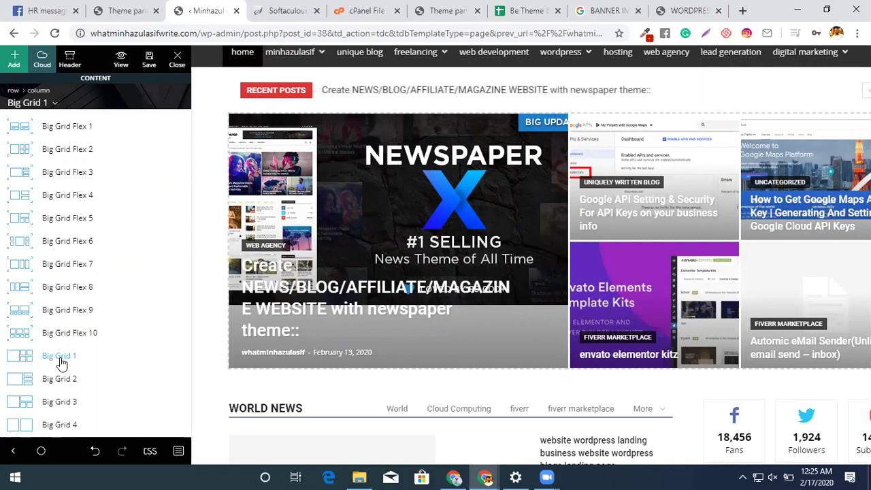
- Switch the top grid to Big Grid 6 using Grid style 7 - Rainbow
{"action": "scroll", "coordinate": [113, 246], "scroll_direction": "down", "scroll_amount": 2}
{"action": "scroll", "coordinate": [113, 247], "scroll_direction": "down", "scroll_amount": 3}
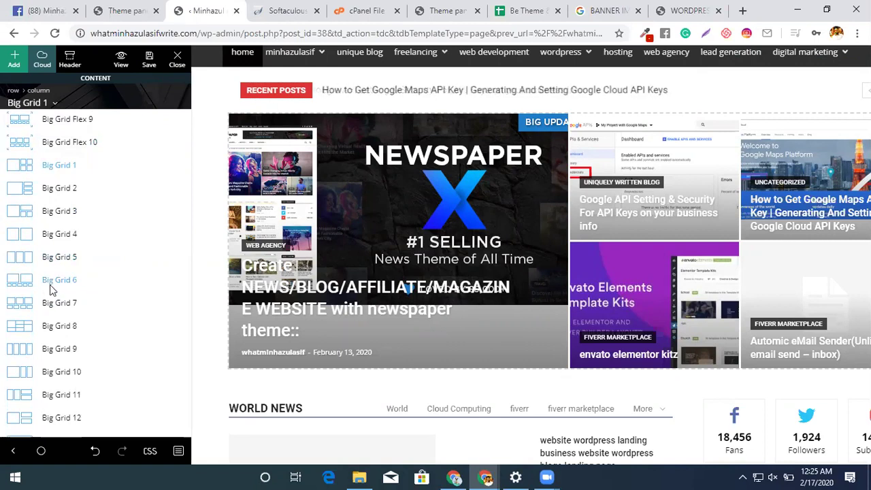
{"action": "left_click", "coordinate": [50, 285]}
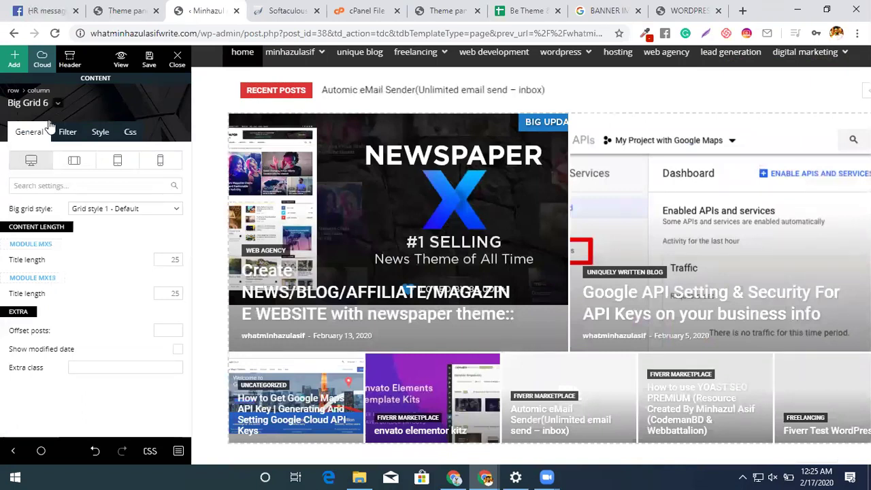
{"action": "left_click", "coordinate": [134, 211]}
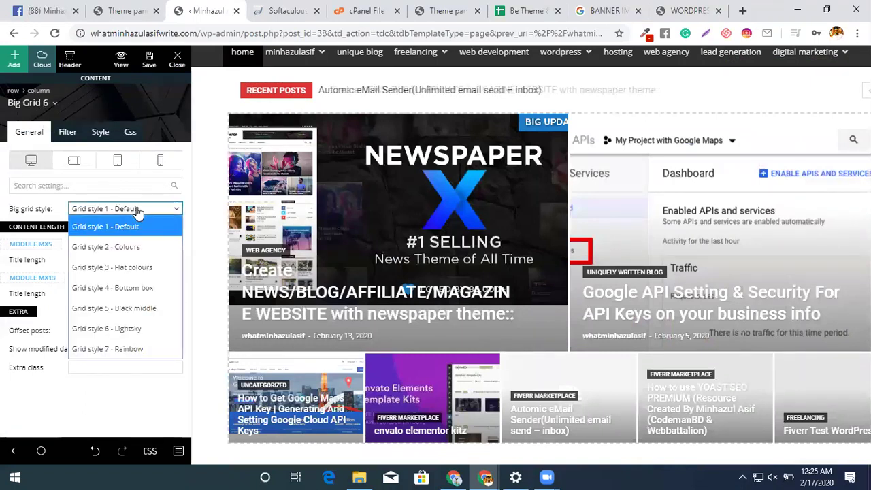
{"action": "left_click", "coordinate": [144, 349]}
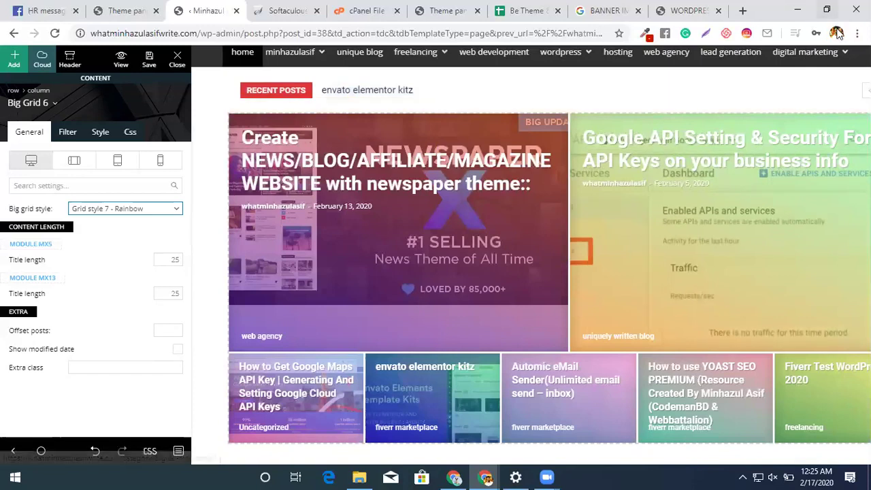
- Switch to the Fiverr Chrome profile and open the Fiverr blog, The Do List
{"action": "left_click", "coordinate": [836, 33]}
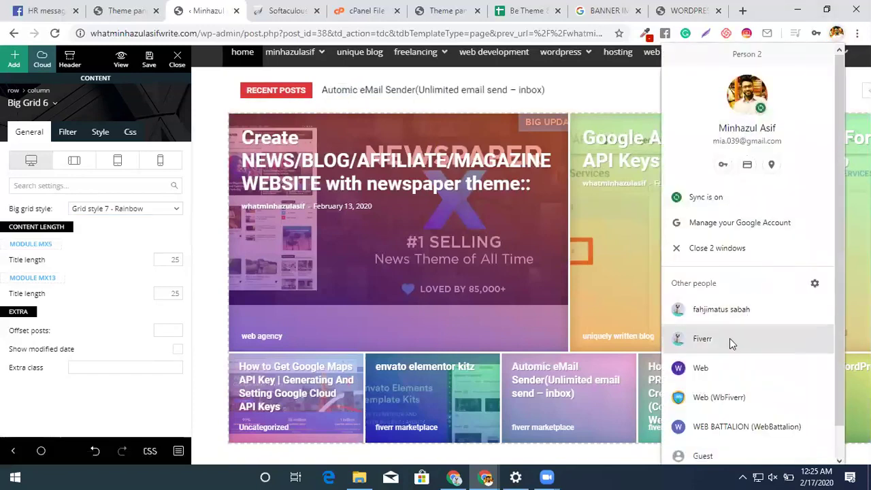
{"action": "left_click", "coordinate": [729, 338]}
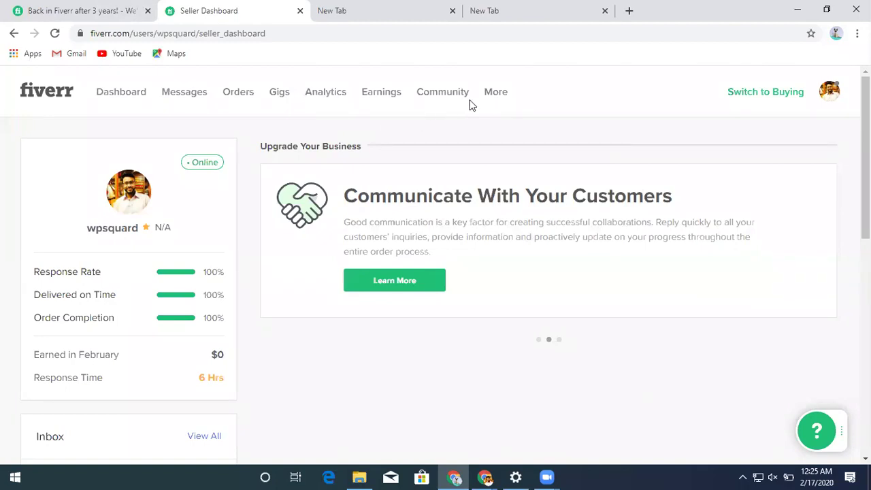
{"action": "mouse_move", "coordinate": [446, 91]}
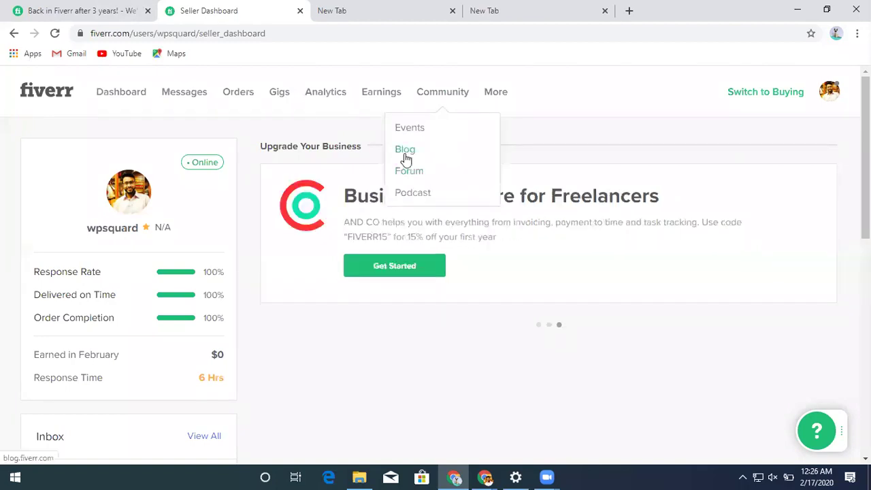
{"action": "left_click", "coordinate": [404, 155]}
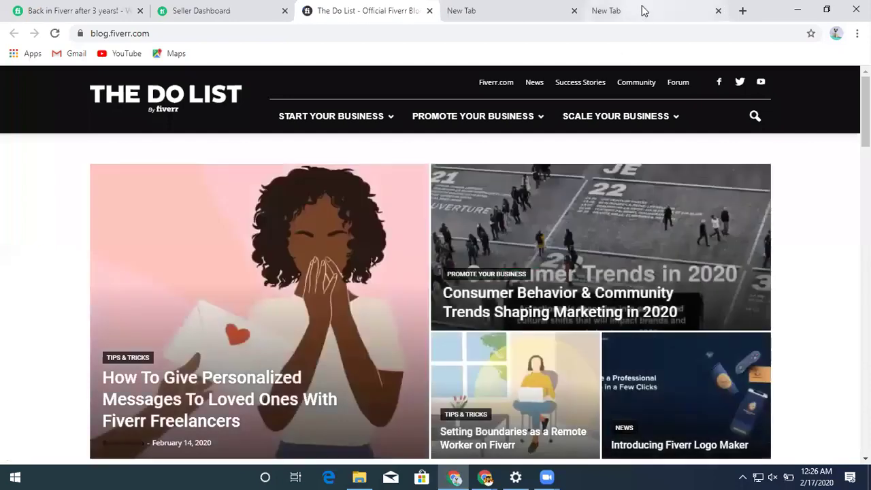
- Search Google for 'whats run chrome' in the empty new tab
{"action": "left_click", "coordinate": [638, 7]}
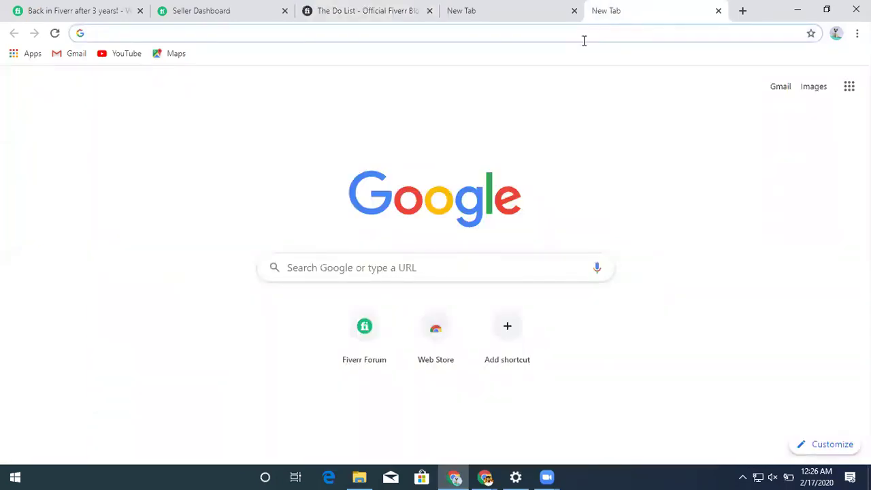
{"action": "type", "text": "whats"}
{"action": "key", "text": "BackSpace"}
{"action": "key", "text": "BackSpace"}
{"action": "key", "text": "BackSpace"}
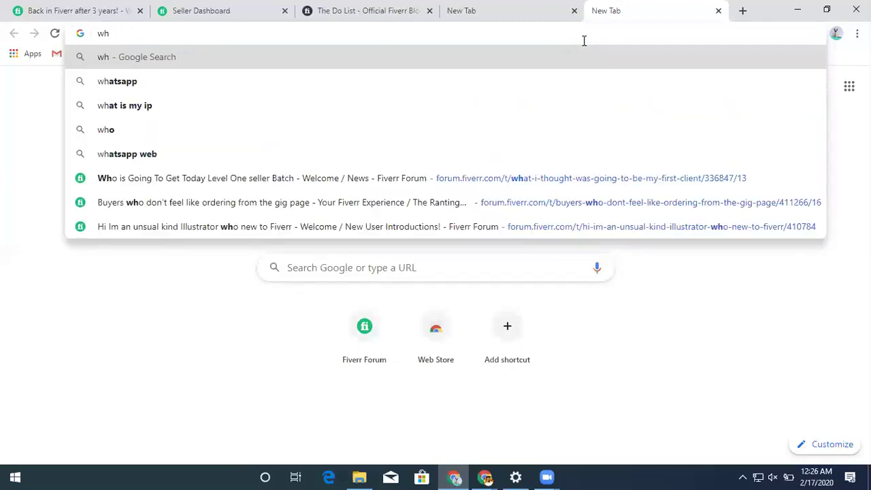
{"action": "type", "text": "zt"}
{"action": "key", "text": "BackSpace"}
{"action": "key", "text": "BackSpace"}
{"action": "type", "text": "ats run chrome"}
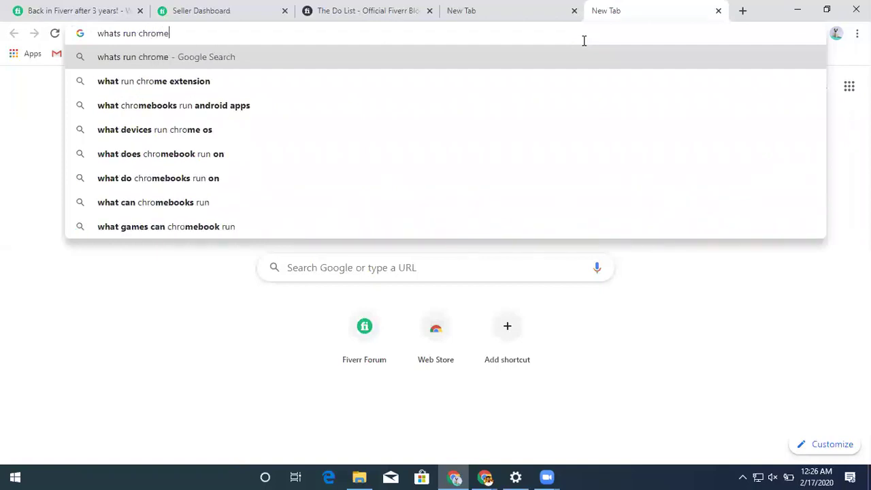
{"action": "key", "text": "Return"}
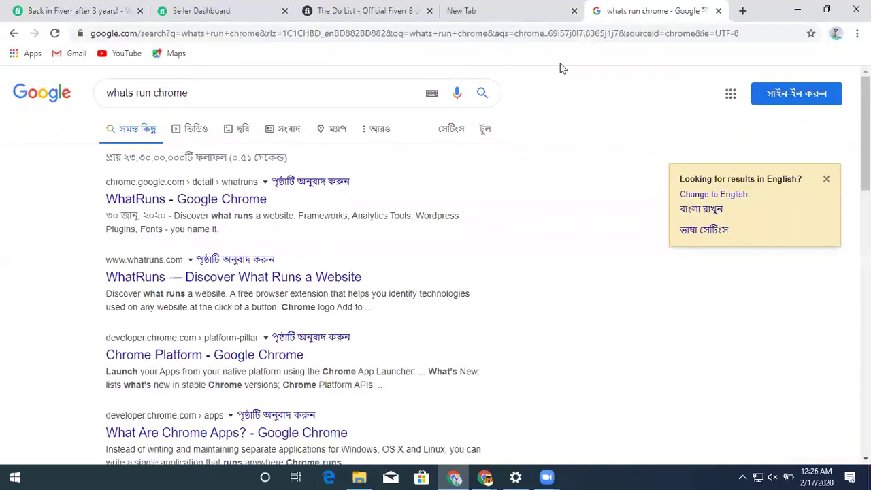
- Add the WhatRuns extension to Chrome from its Web Store page, then close the extra tab
{"action": "left_click", "coordinate": [238, 203]}
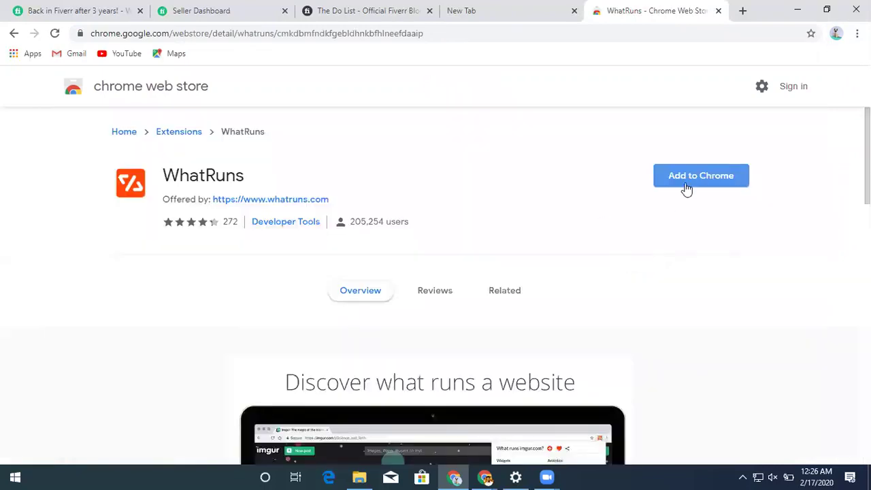
{"action": "left_click", "coordinate": [686, 178]}
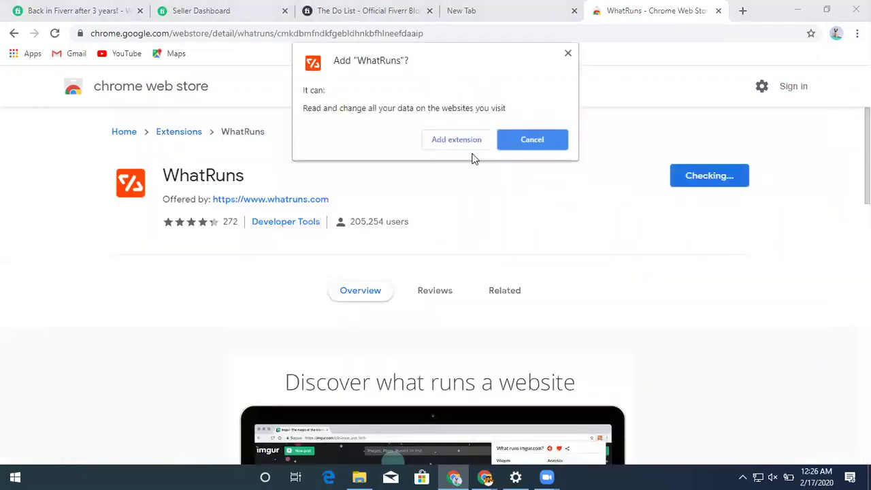
{"action": "left_click", "coordinate": [463, 140]}
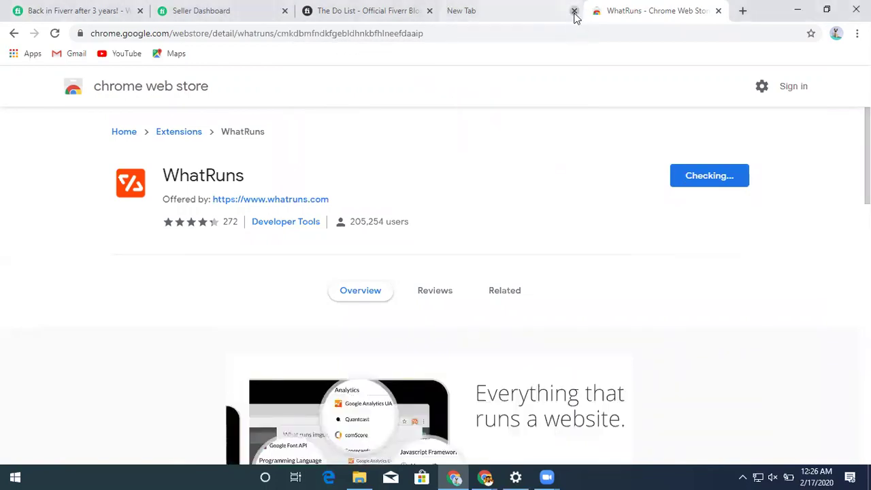
{"action": "left_click", "coordinate": [574, 11]}
- Use WhatRuns on the Fiverr blog to identify WordPress with the Newspaper theme
{"action": "left_click", "coordinate": [317, 10]}
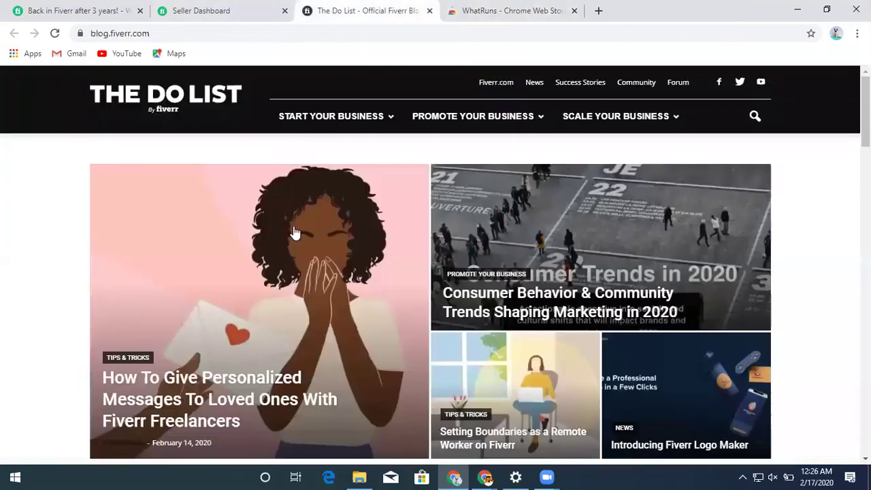
{"action": "scroll", "coordinate": [293, 275], "scroll_direction": "down", "scroll_amount": 4}
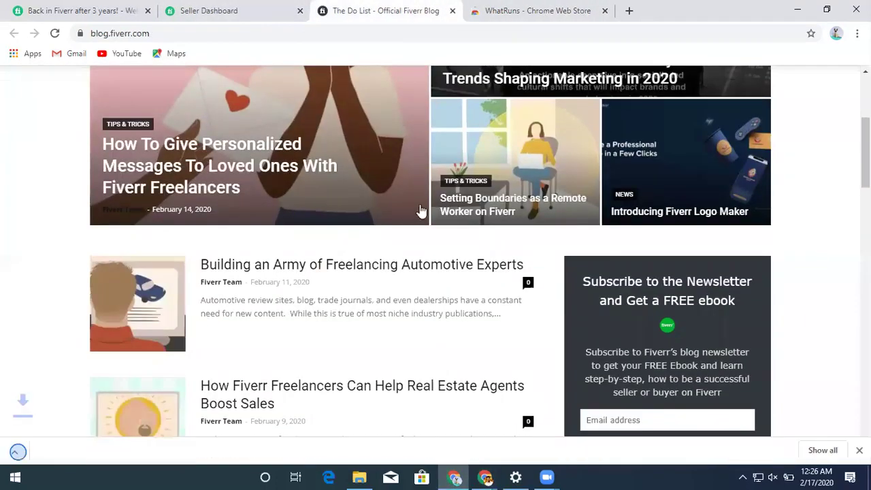
{"action": "scroll", "coordinate": [421, 211], "scroll_direction": "down", "scroll_amount": 3}
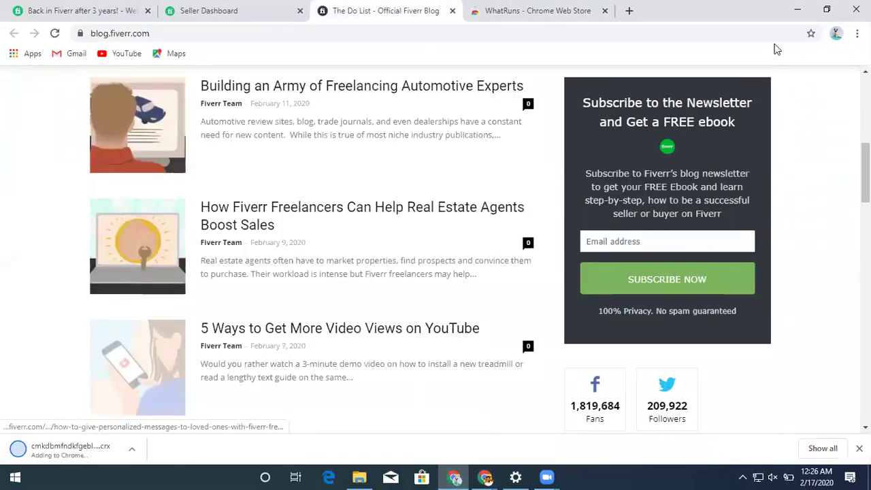
{"action": "scroll", "coordinate": [346, 315], "scroll_direction": "up", "scroll_amount": 6}
{"action": "scroll", "coordinate": [346, 315], "scroll_direction": "down", "scroll_amount": 3}
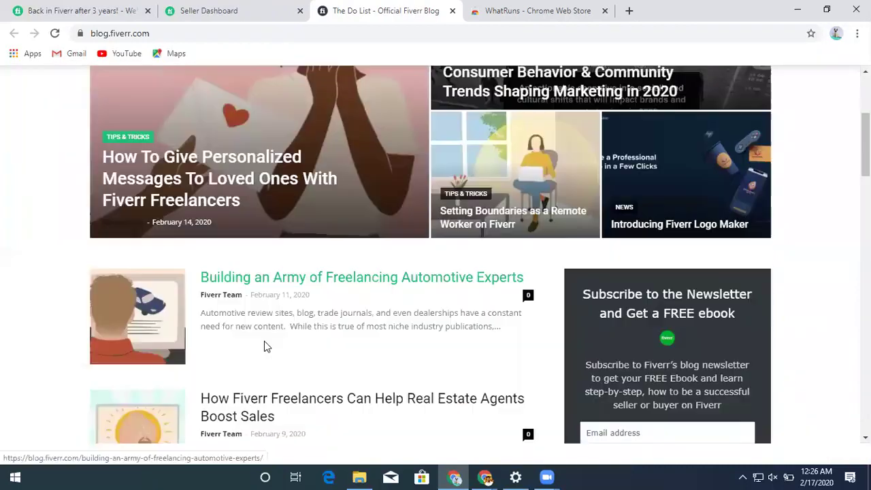
{"action": "scroll", "coordinate": [266, 346], "scroll_direction": "down", "scroll_amount": 8}
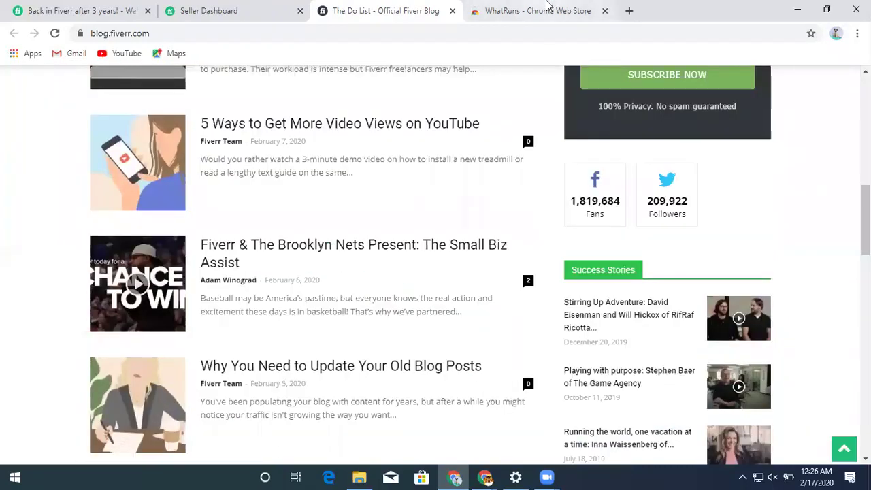
{"action": "left_click", "coordinate": [546, 5]}
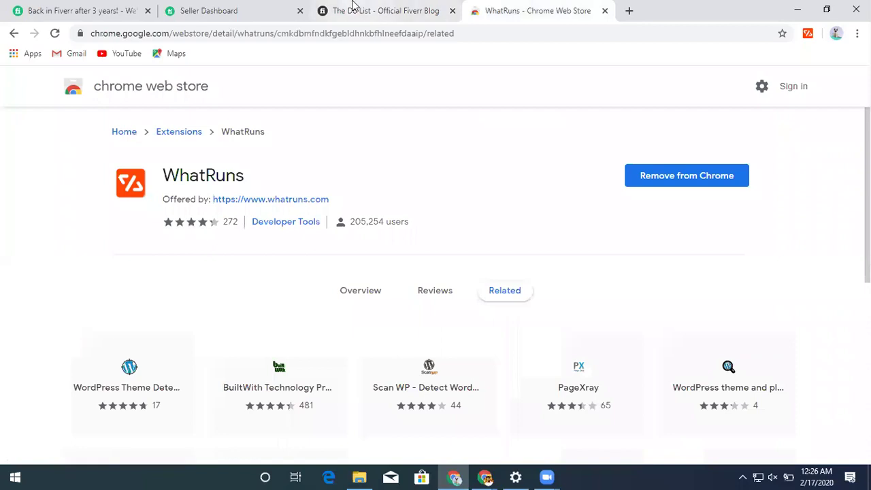
{"action": "left_click", "coordinate": [353, 6]}
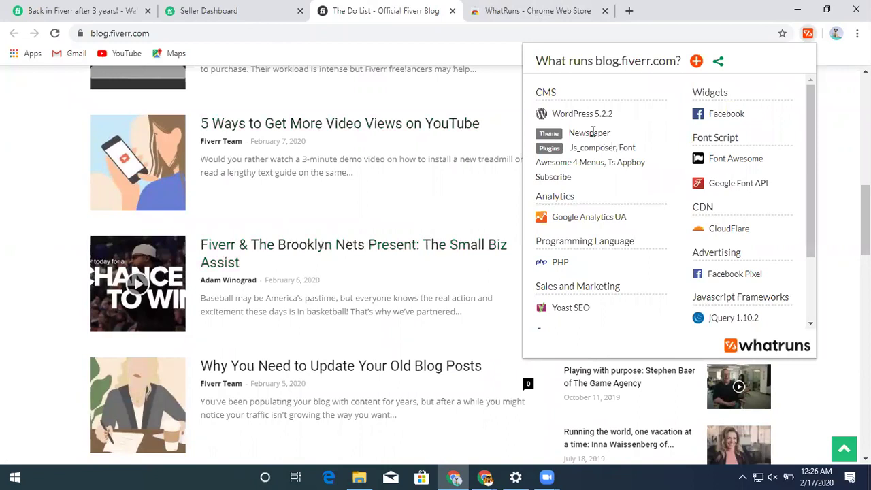
{"action": "left_click", "coordinate": [1, 342]}
- Inspect the Fiverr blog's lead article image through its right-click menu
{"action": "scroll", "coordinate": [242, 244], "scroll_direction": "up", "scroll_amount": 10}
{"action": "mouse_move", "coordinate": [472, 115]}
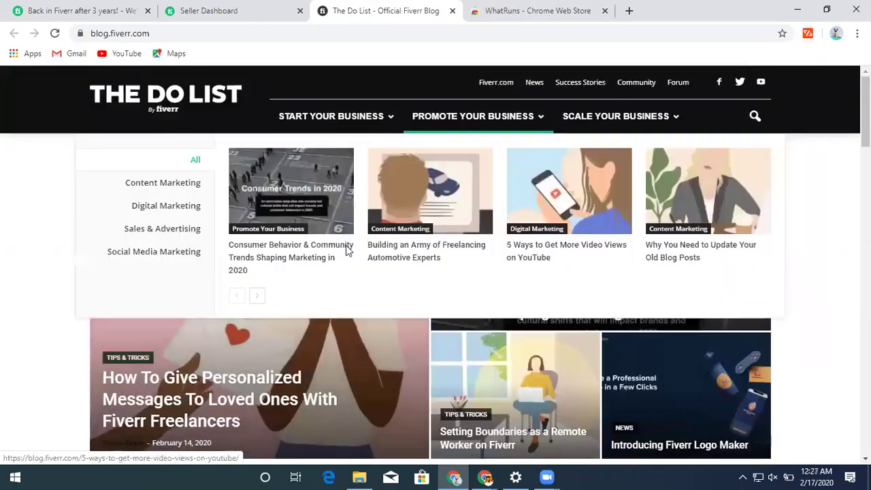
{"action": "right_click", "coordinate": [285, 319]}
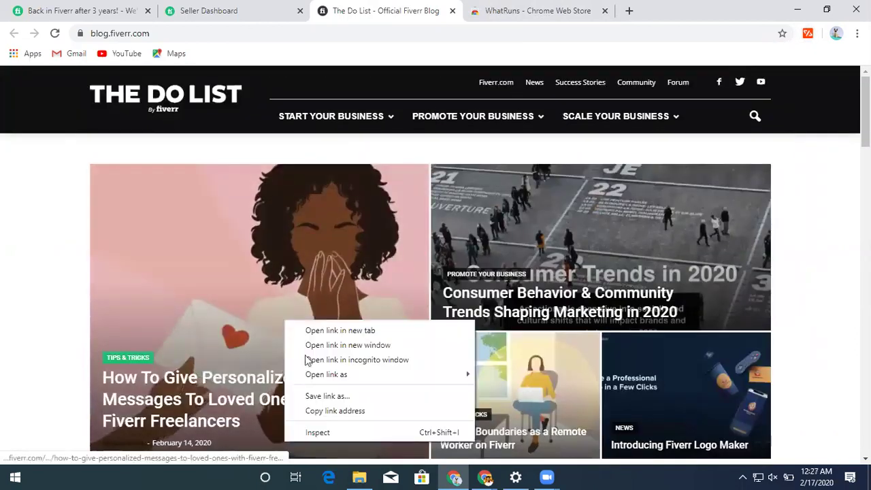
{"action": "left_click", "coordinate": [364, 433]}
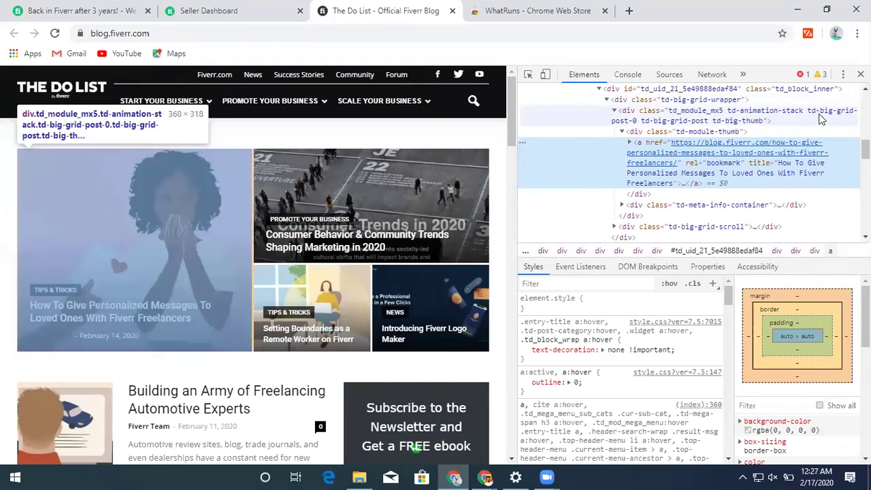
- Select the lead article's td-module-thumb div in the Elements panel to view its styles
{"action": "left_click", "coordinate": [646, 133]}
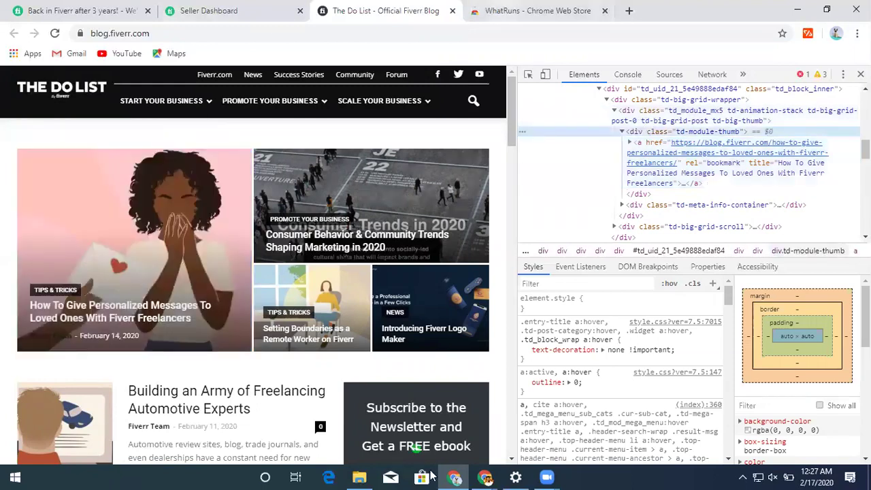
- Back in tagDiv Composer, swap the top grid for Big Grid Flex 6 with a different grid style
{"action": "mouse_move", "coordinate": [484, 477]}
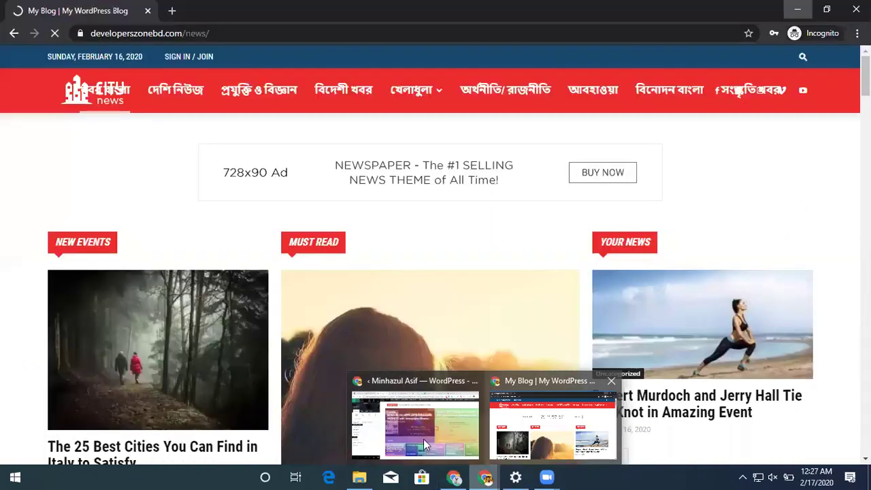
{"action": "left_click", "coordinate": [423, 439]}
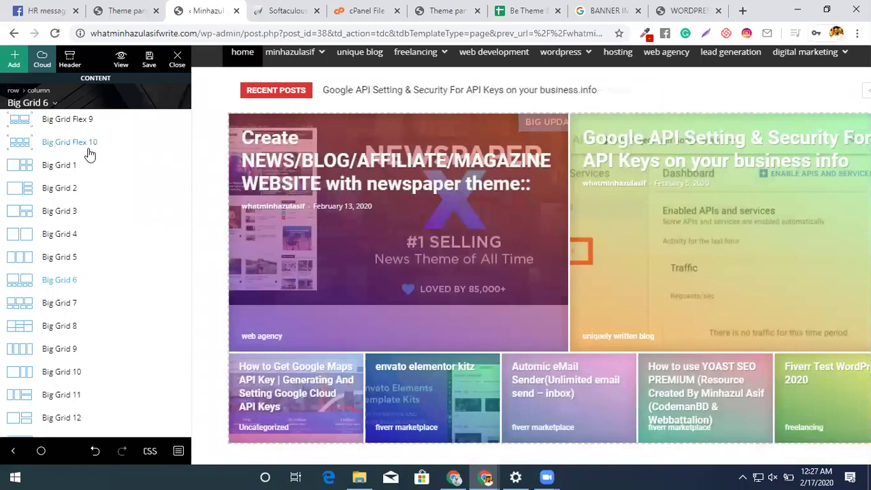
{"action": "scroll", "coordinate": [89, 155], "scroll_direction": "up", "scroll_amount": 2}
{"action": "scroll", "coordinate": [89, 154], "scroll_direction": "up", "scroll_amount": 3}
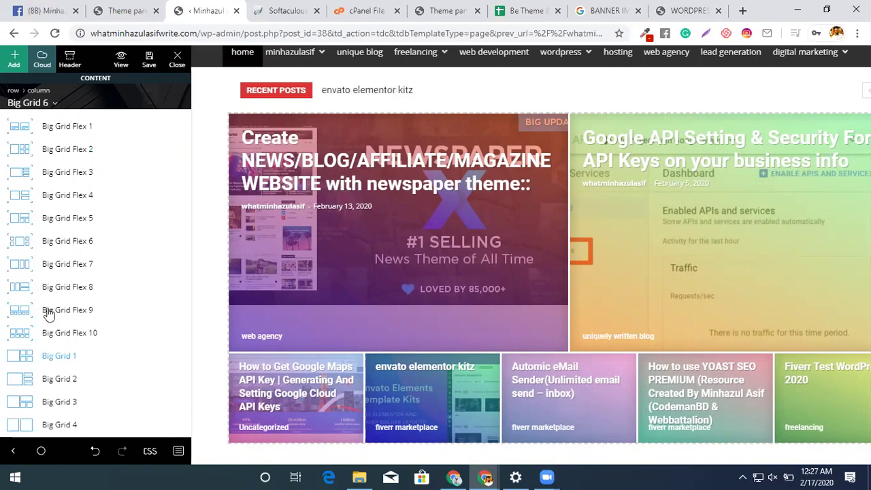
{"action": "left_click", "coordinate": [48, 243]}
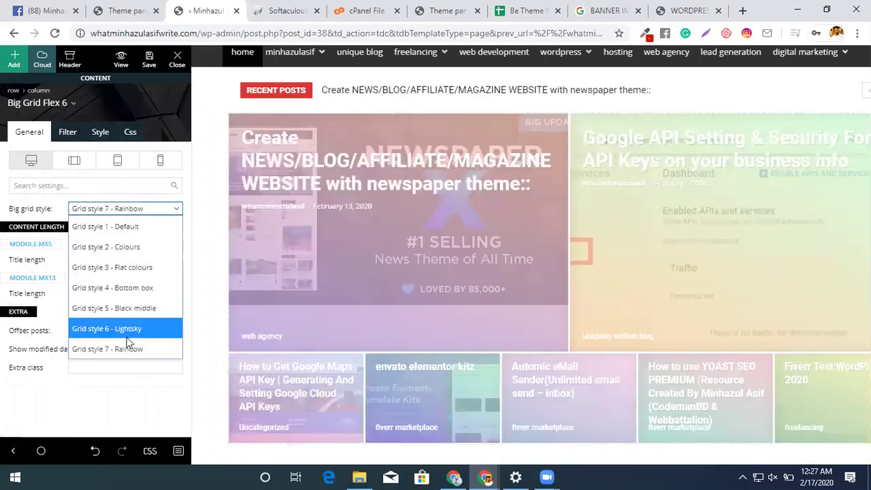
{"action": "left_click", "coordinate": [131, 347]}
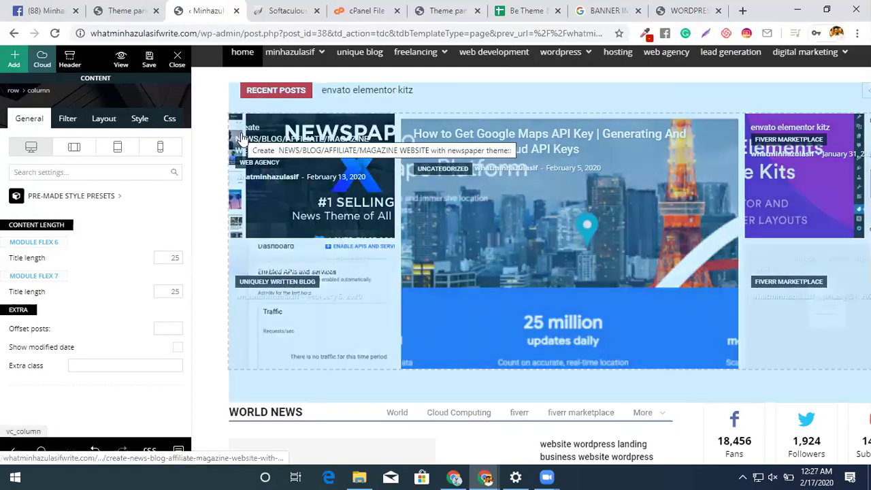
{"action": "left_click", "coordinate": [31, 99]}
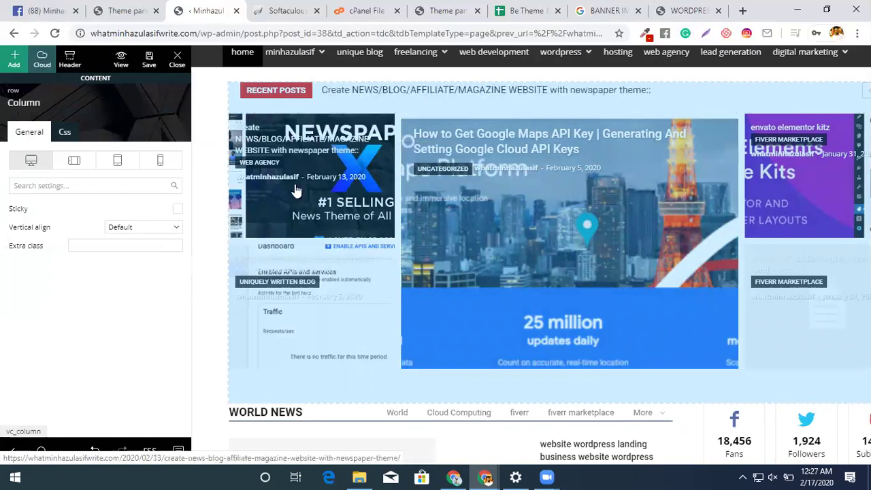
- Cancel closing the editor, then select the Recent Posts news ticker and its column
{"action": "left_click", "coordinate": [174, 65]}
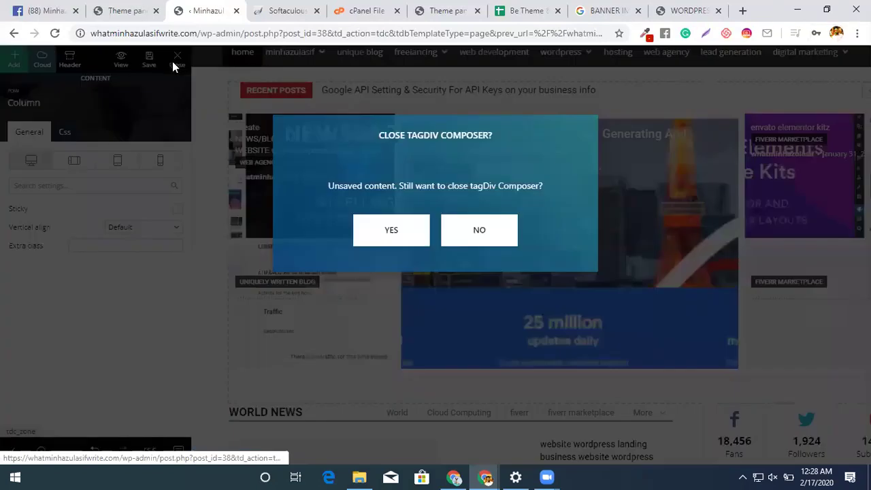
{"action": "left_click", "coordinate": [499, 240]}
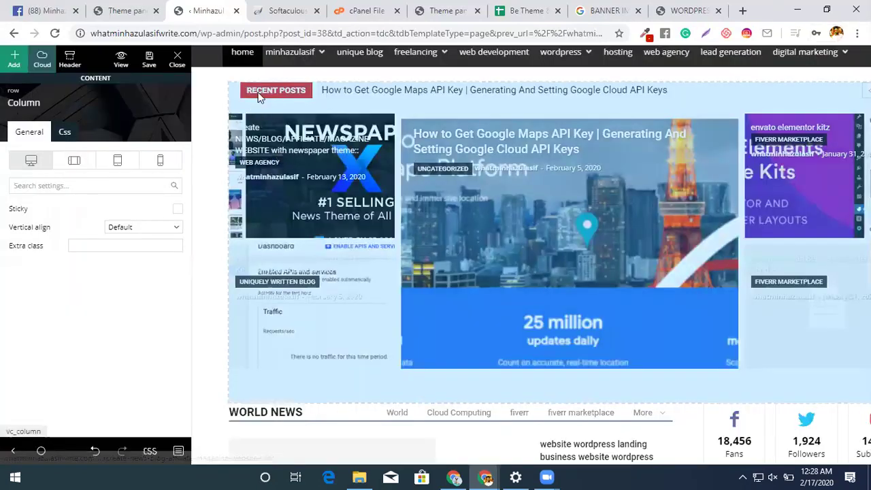
{"action": "left_click", "coordinate": [255, 87]}
{"action": "left_click", "coordinate": [242, 117]}
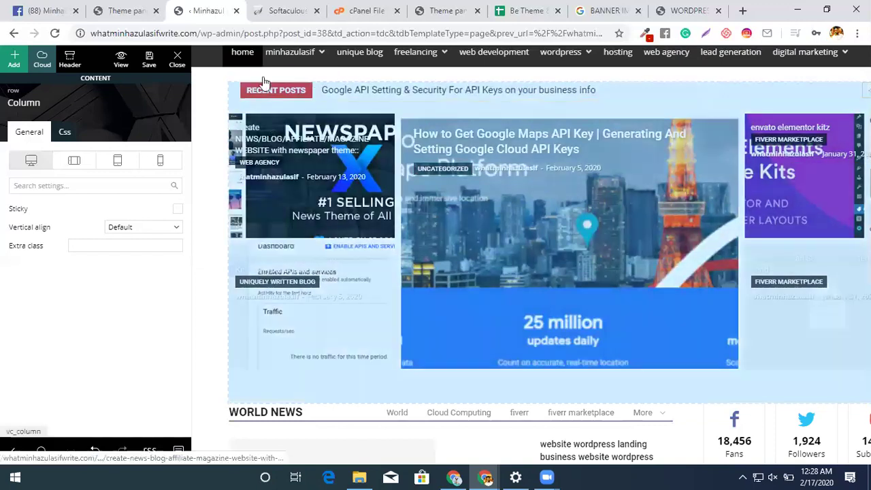
- Delete the Recent Posts news ticker element and confirm the deletion with YES
{"action": "left_click", "coordinate": [334, 80]}
{"action": "key", "text": "Delete"}
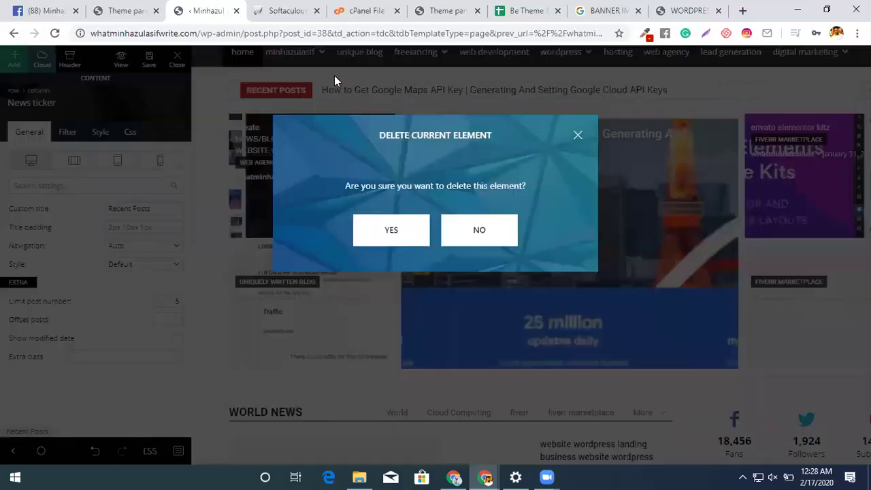
{"action": "left_click", "coordinate": [385, 233]}
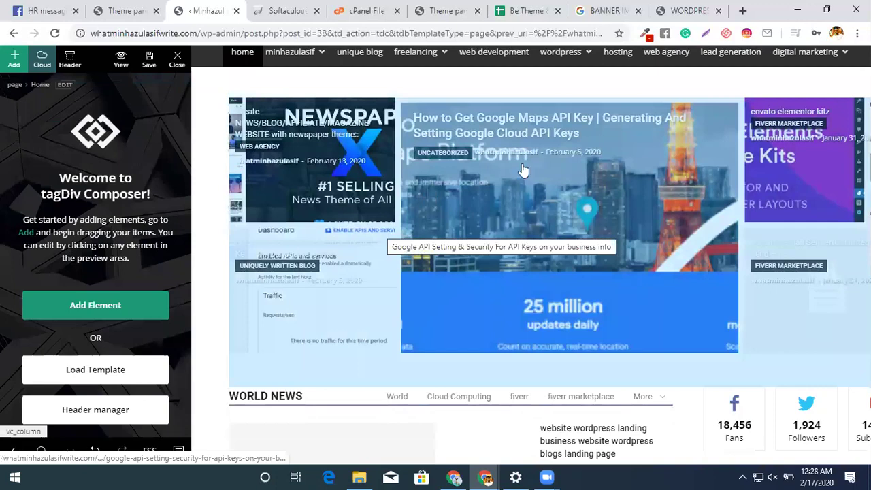
{"action": "left_click", "coordinate": [237, 120]}
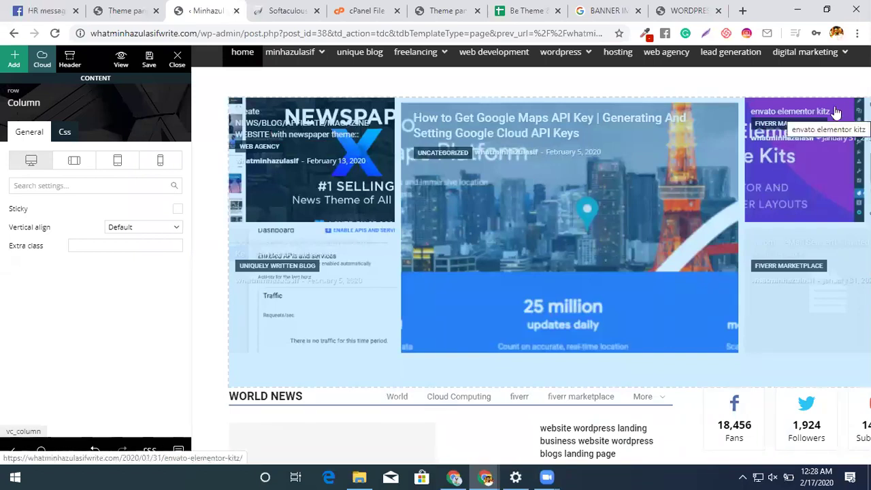
{"action": "left_click", "coordinate": [816, 83]}
{"action": "scroll", "coordinate": [753, 214], "scroll_direction": "up", "scroll_amount": 3}
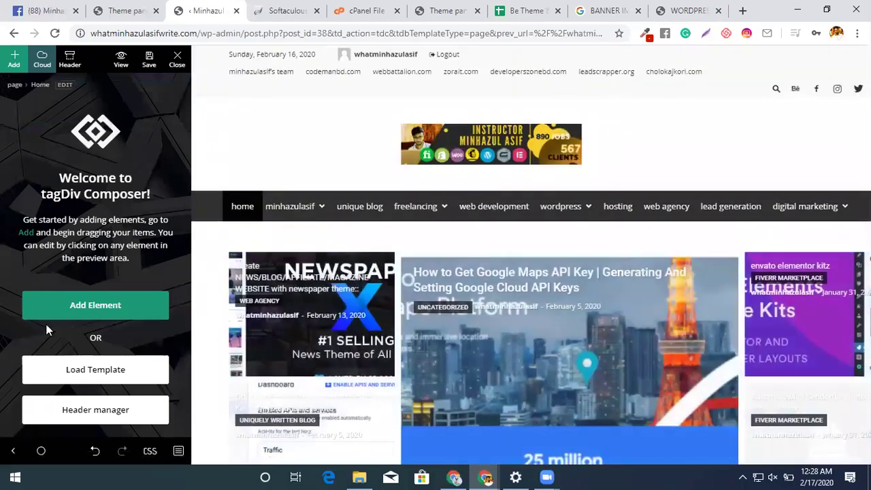
{"action": "left_click", "coordinate": [68, 311]}
- Drag a new row above the post grid, check tablet and desktop previews, and select its empty column
{"action": "left_click_drag", "start_coordinate": [43, 131], "coordinate": [365, 282]}
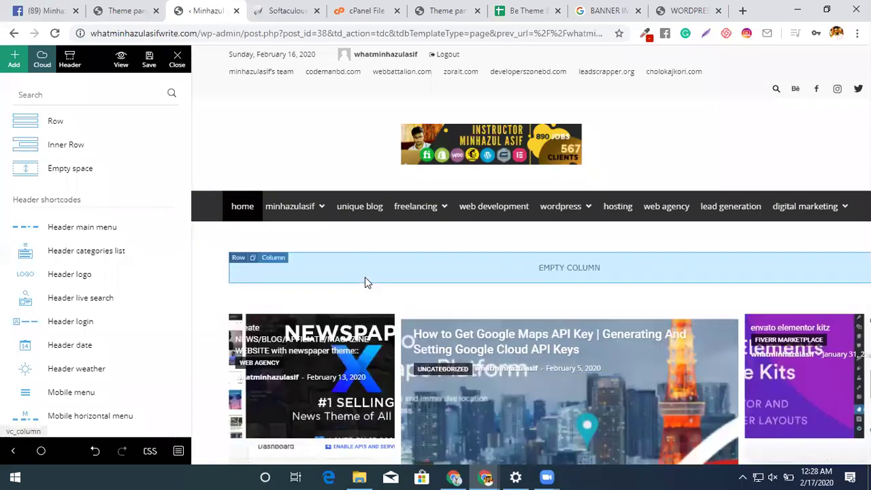
{"action": "left_click", "coordinate": [241, 262]}
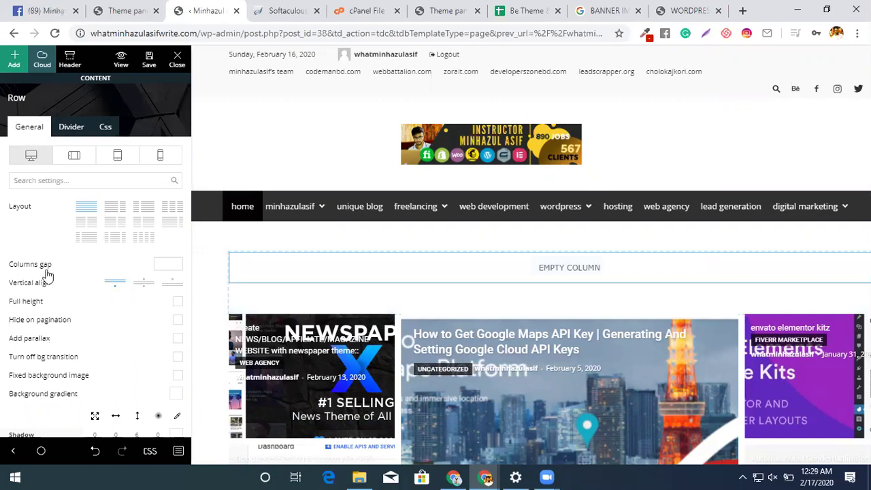
{"action": "left_click", "coordinate": [73, 157]}
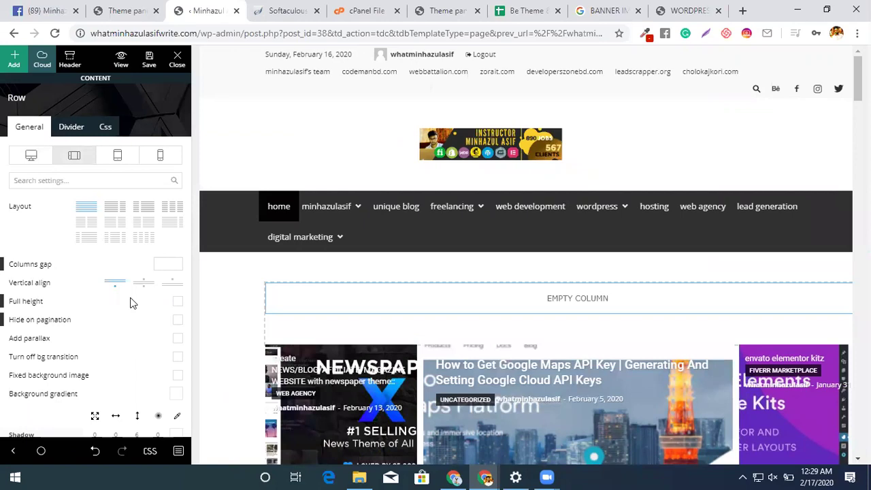
{"action": "left_click", "coordinate": [30, 157]}
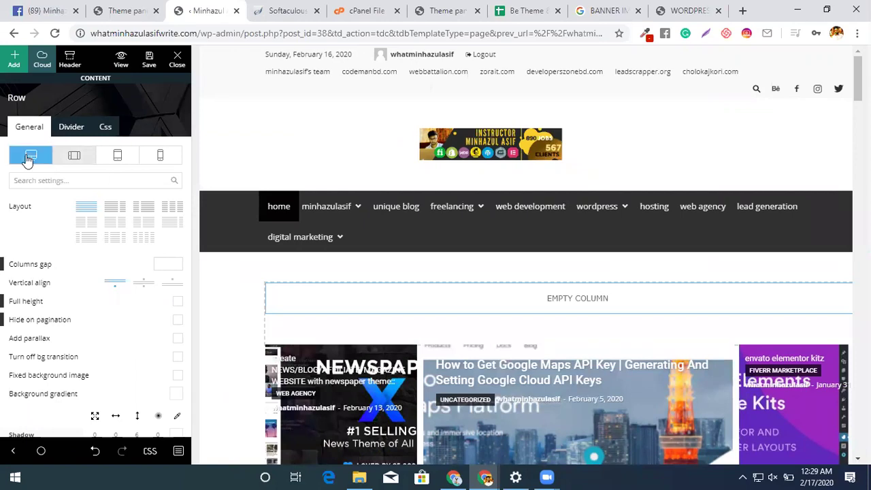
{"action": "left_click", "coordinate": [516, 268]}
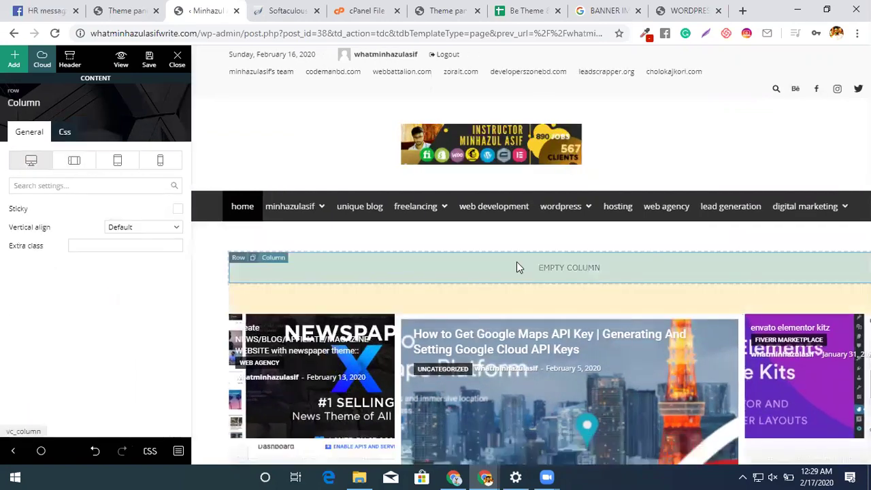
- Open the Add elements list and browse the available elements
{"action": "left_click", "coordinate": [7, 67]}
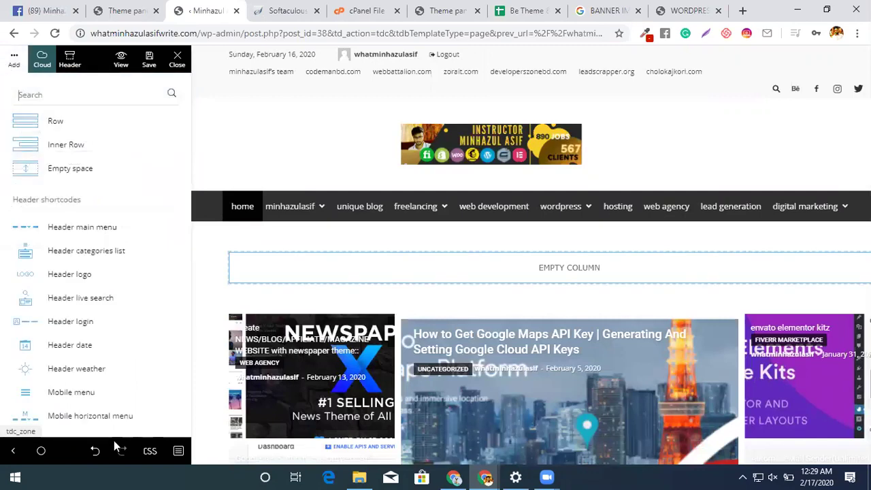
{"action": "scroll", "coordinate": [113, 360], "scroll_direction": "down", "scroll_amount": 5}
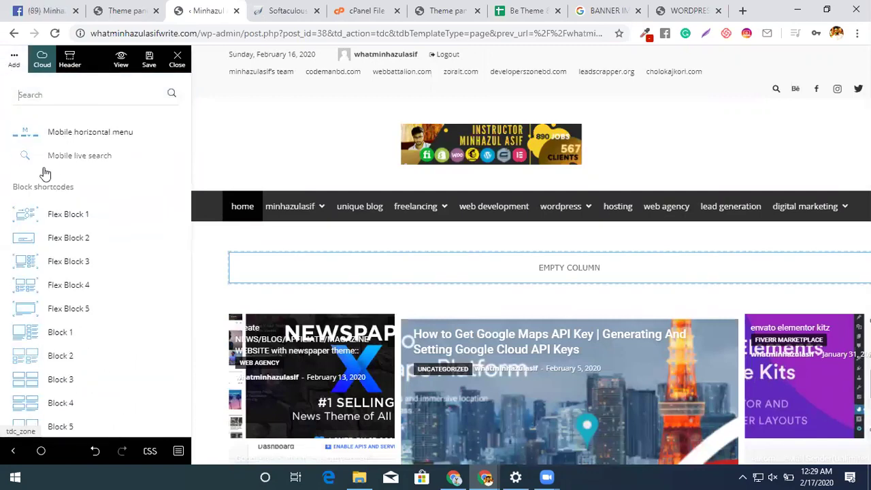
{"action": "scroll", "coordinate": [43, 170], "scroll_direction": "up", "scroll_amount": 3}
{"action": "scroll", "coordinate": [73, 240], "scroll_direction": "up", "scroll_amount": 2}
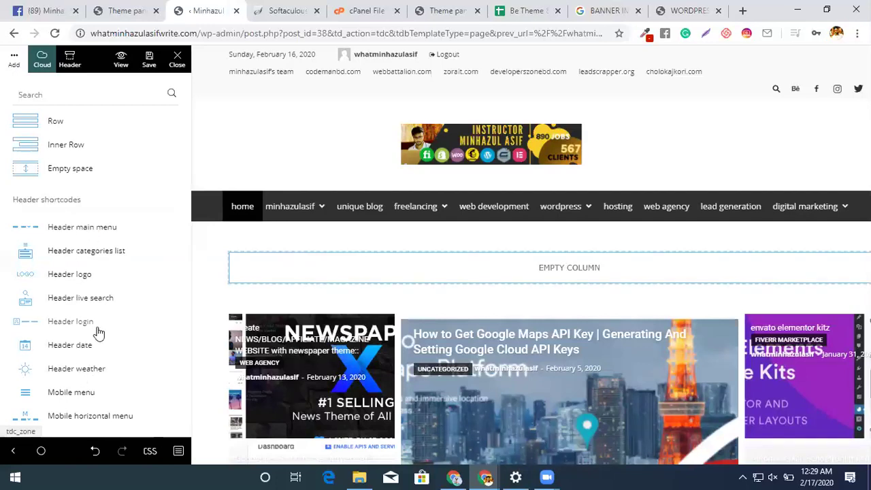
{"action": "scroll", "coordinate": [117, 382], "scroll_direction": "down", "scroll_amount": 1}
{"action": "scroll", "coordinate": [118, 383], "scroll_direction": "down", "scroll_amount": 15}
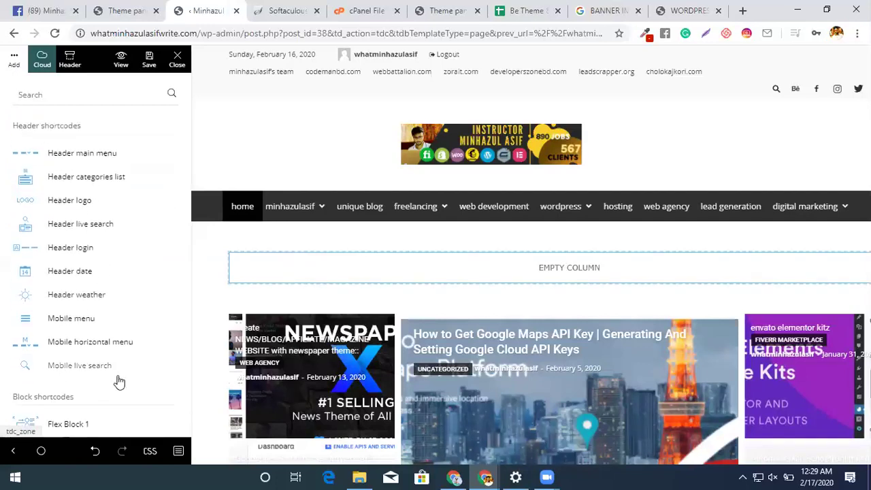
{"action": "scroll", "coordinate": [117, 382], "scroll_direction": "down", "scroll_amount": 10}
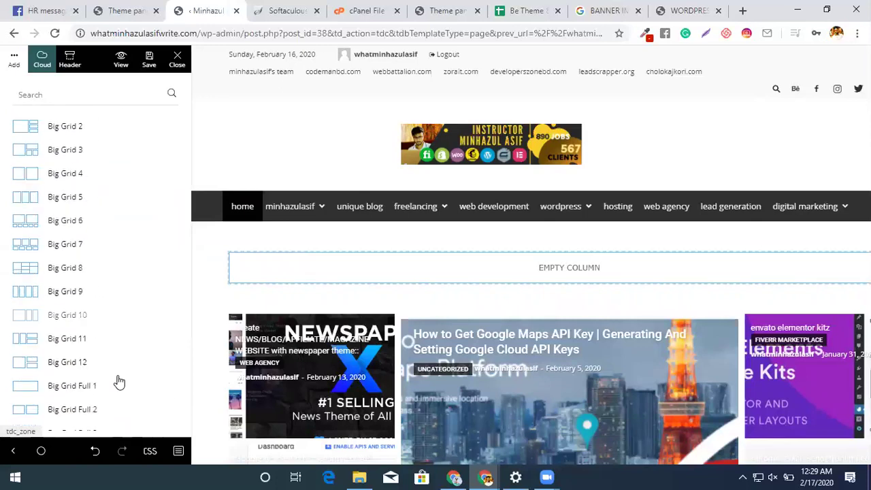
{"action": "scroll", "coordinate": [101, 279], "scroll_direction": "down", "scroll_amount": 2}
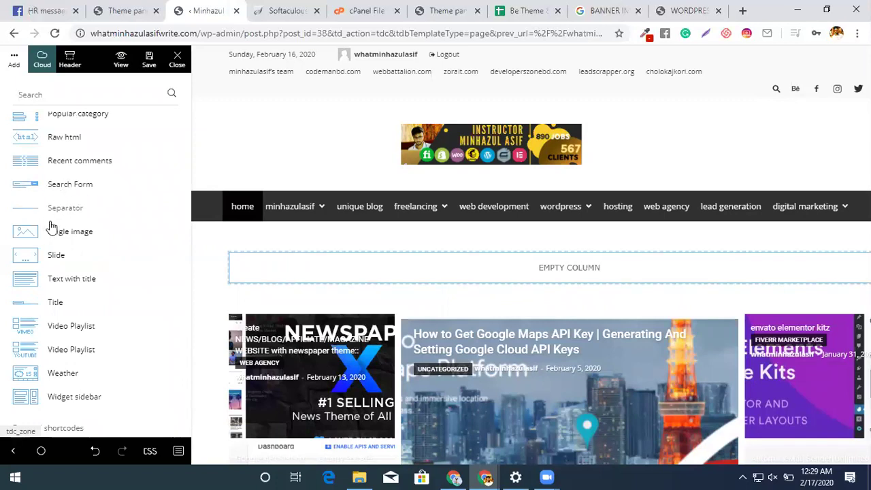
{"action": "scroll", "coordinate": [78, 294], "scroll_direction": "down", "scroll_amount": 1}
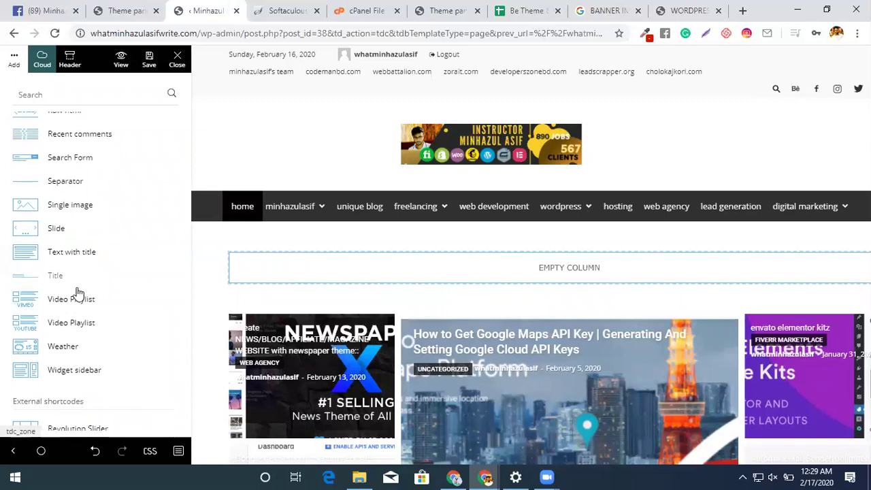
{"action": "scroll", "coordinate": [77, 268], "scroll_direction": "down", "scroll_amount": 2}
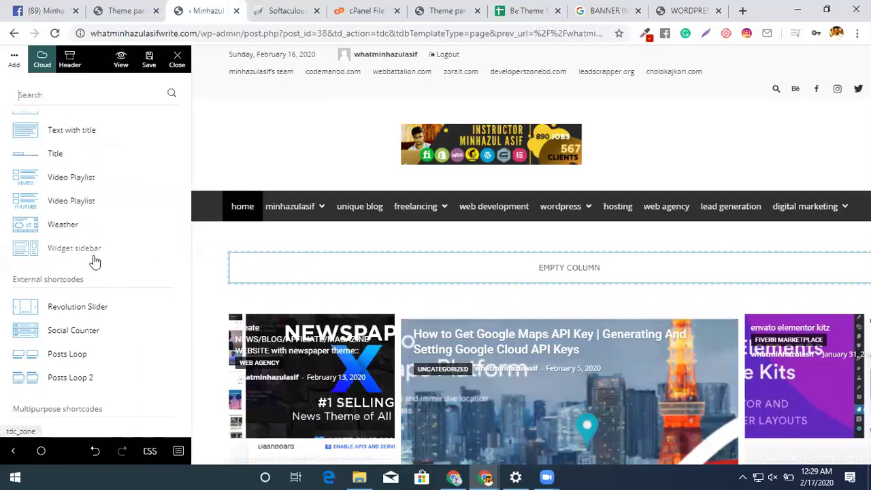
{"action": "scroll", "coordinate": [87, 293], "scroll_direction": "down", "scroll_amount": 2}
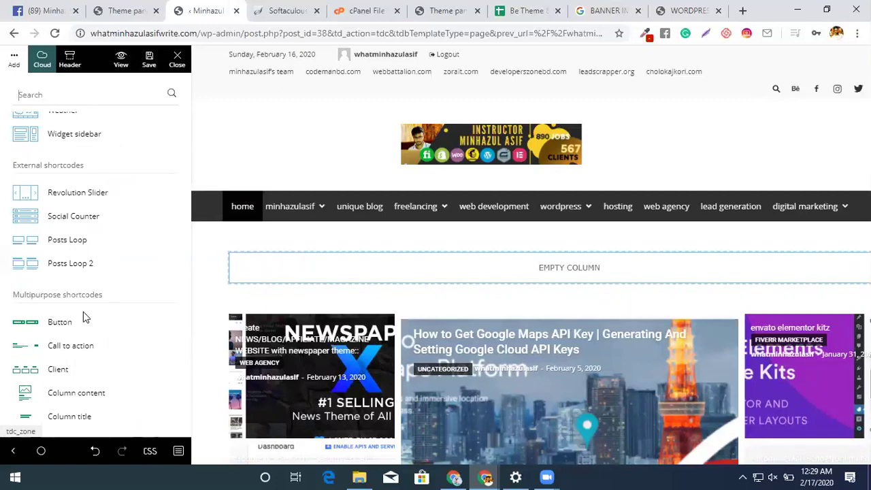
{"action": "scroll", "coordinate": [79, 343], "scroll_direction": "down", "scroll_amount": 3}
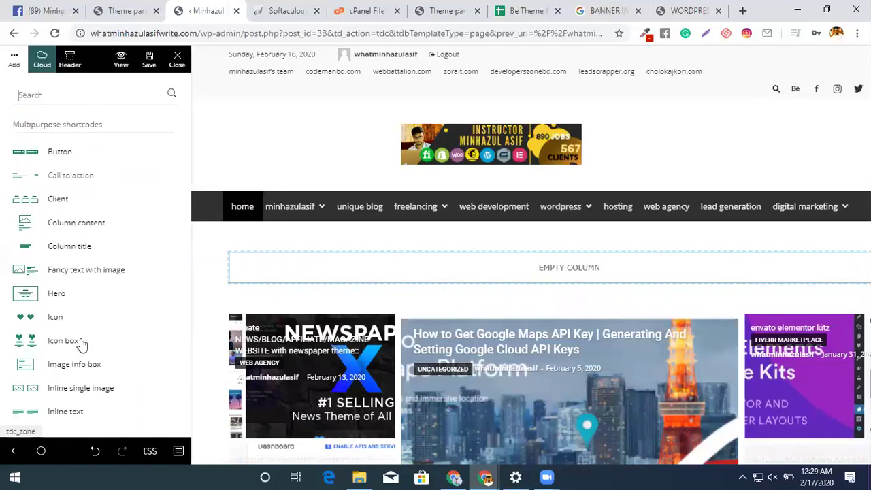
{"action": "scroll", "coordinate": [74, 385], "scroll_direction": "down", "scroll_amount": 2}
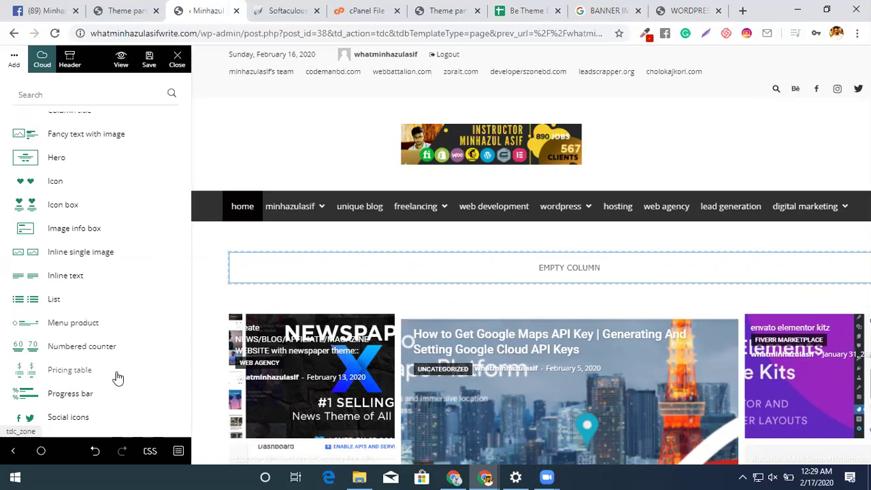
{"action": "scroll", "coordinate": [117, 378], "scroll_direction": "down", "scroll_amount": 2}
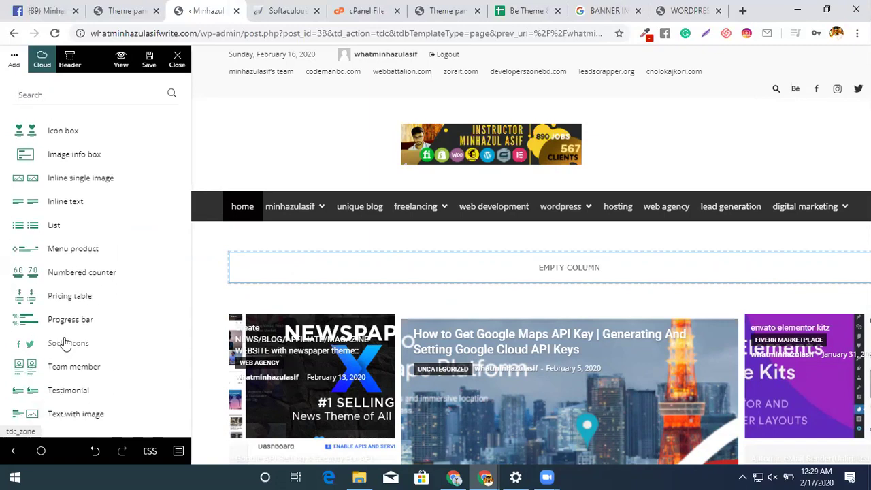
{"action": "scroll", "coordinate": [95, 278], "scroll_direction": "up", "scroll_amount": 5}
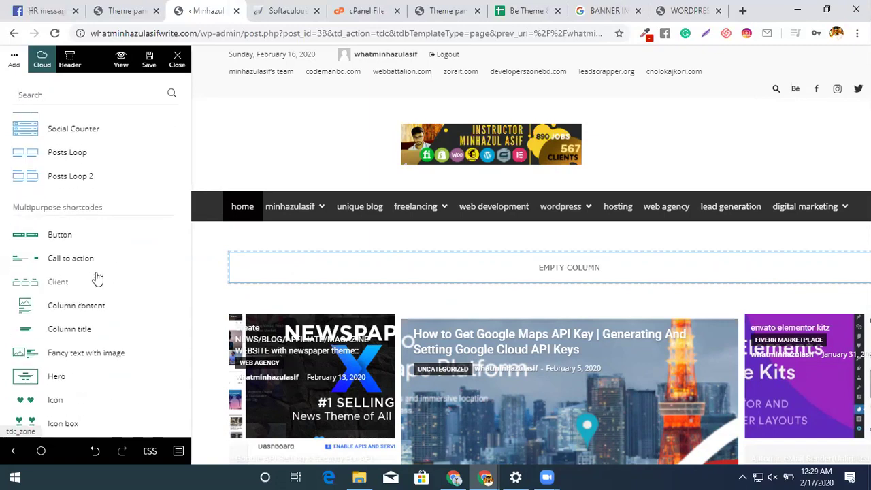
{"action": "scroll", "coordinate": [55, 253], "scroll_direction": "up", "scroll_amount": 3}
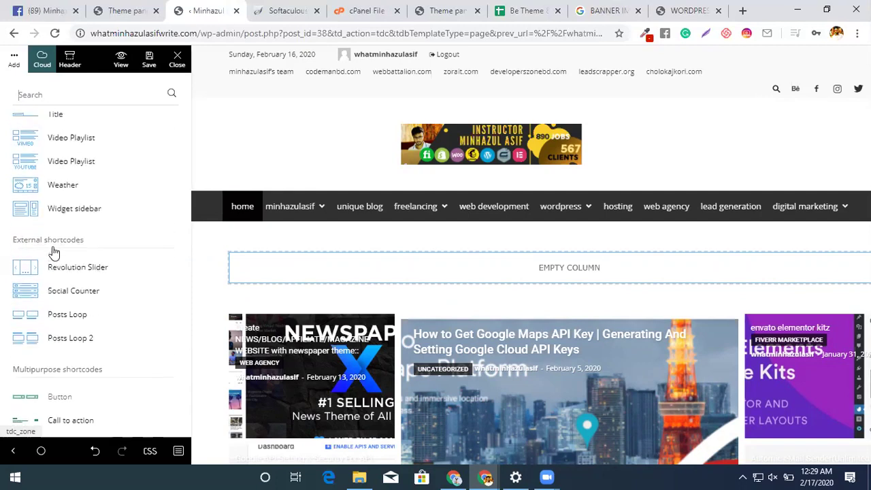
- Search the elements for 'ne' to show Inner Row and News ticker
{"action": "left_click", "coordinate": [25, 94]}
{"action": "type", "text": "nee"}
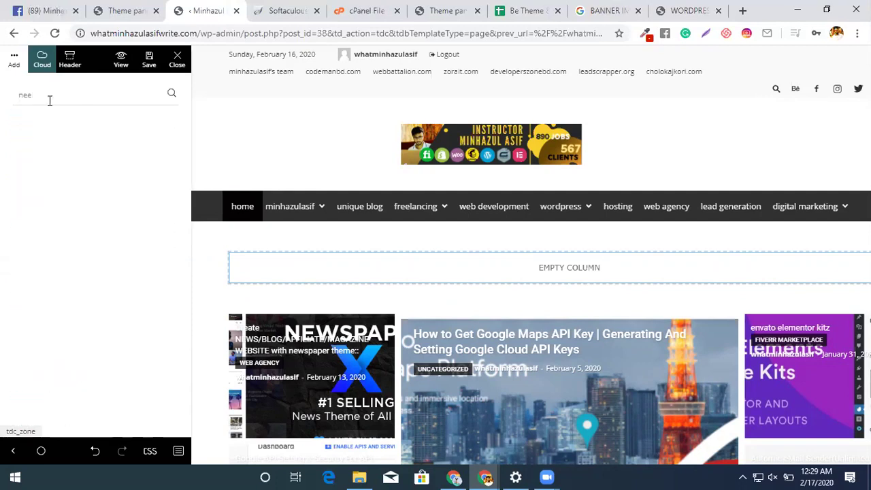
{"action": "key", "text": "BackSpace"}
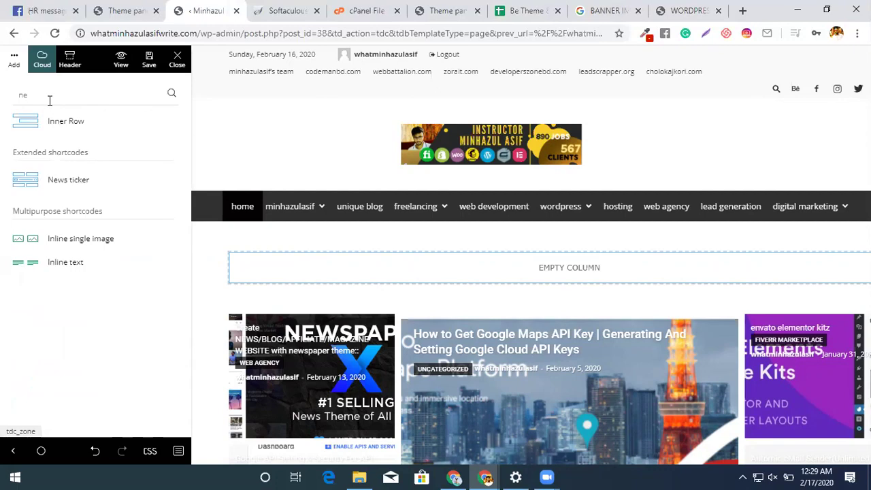
- Drop a News ticker into the empty column and title it 'recent po'
{"action": "left_click_drag", "start_coordinate": [68, 181], "coordinate": [386, 264]}
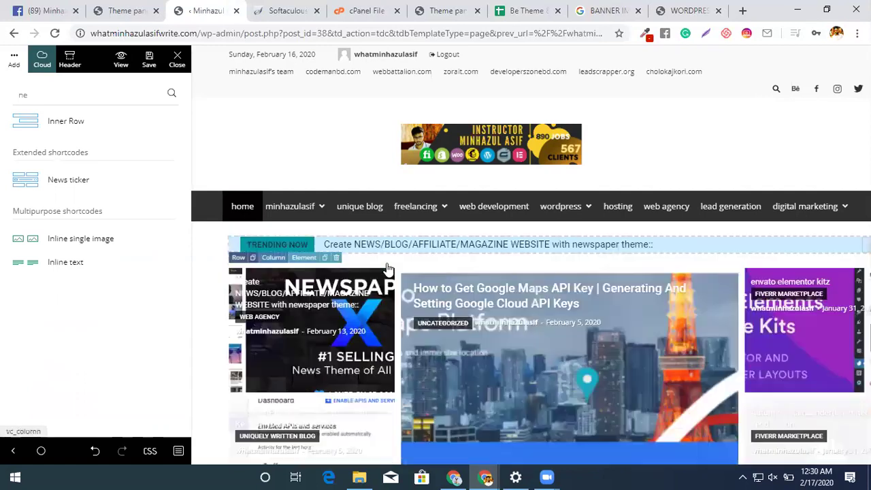
{"action": "left_click", "coordinate": [387, 268]}
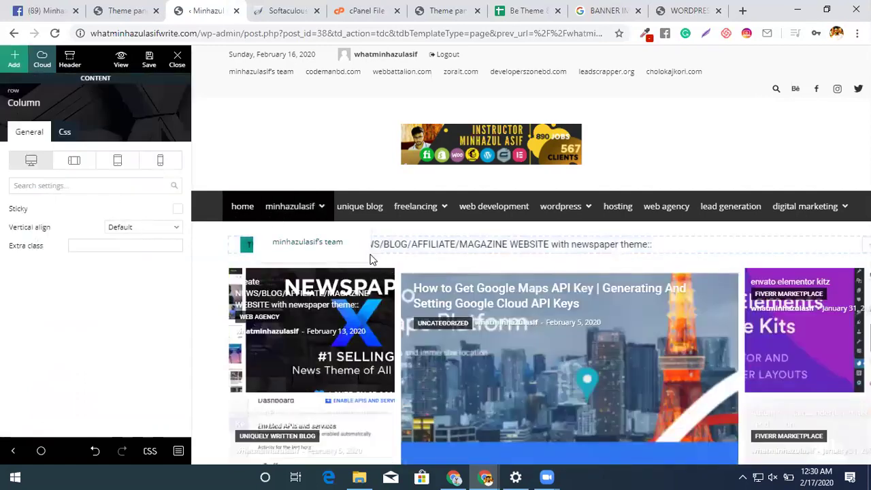
{"action": "left_click", "coordinate": [434, 251]}
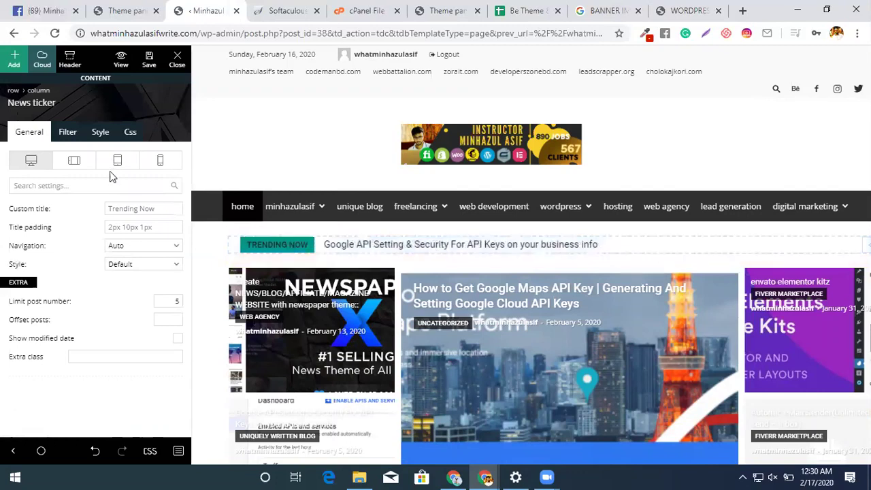
{"action": "left_click", "coordinate": [149, 202]}
{"action": "type", "text": "re"}
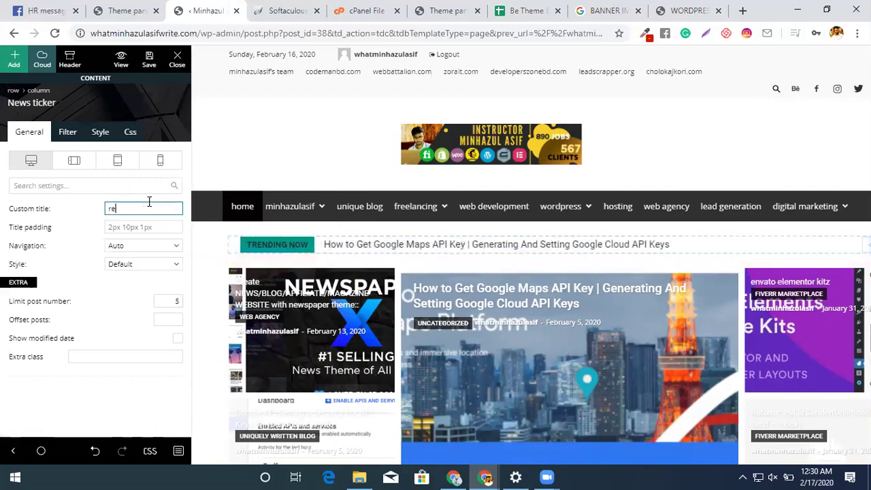
{"action": "type", "text": "cent posts"}
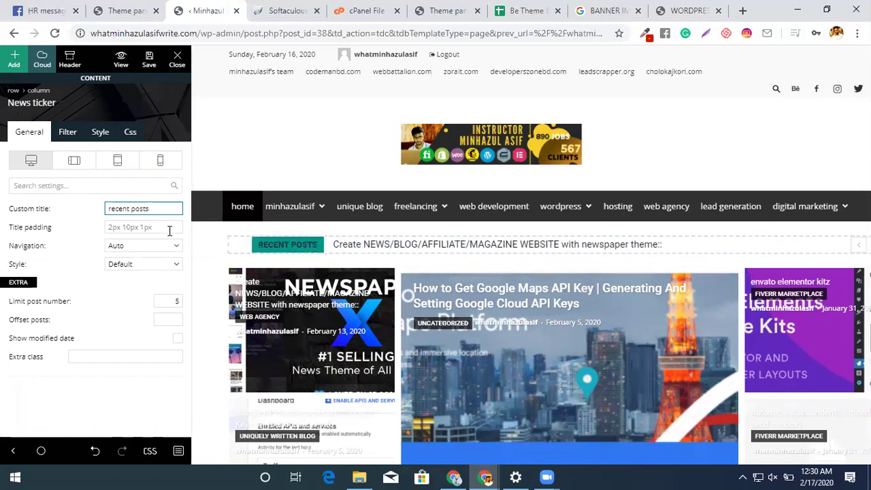
- Set the ticker's title background colour to red #dd3333
{"action": "left_click", "coordinate": [100, 132]}
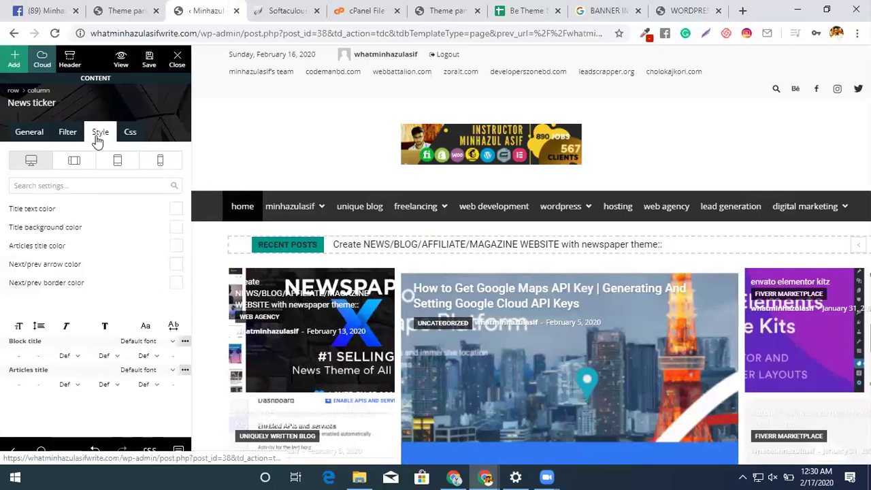
{"action": "left_click", "coordinate": [176, 231]}
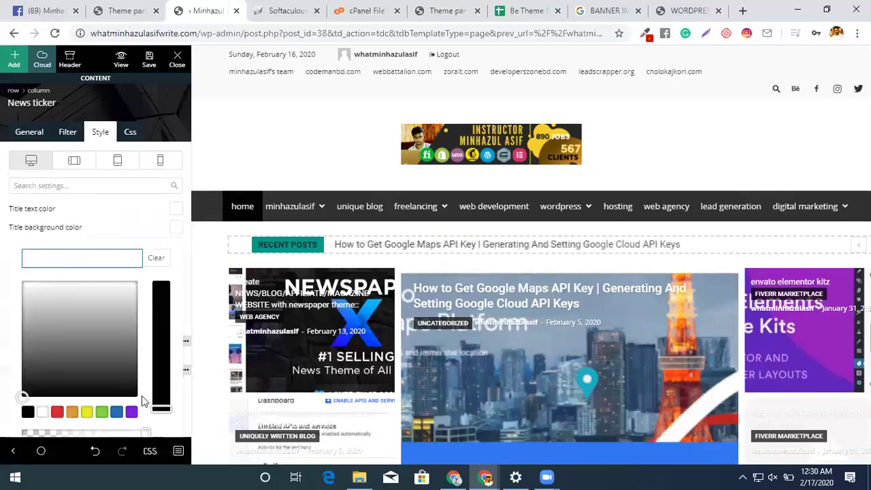
{"action": "left_click", "coordinate": [58, 411]}
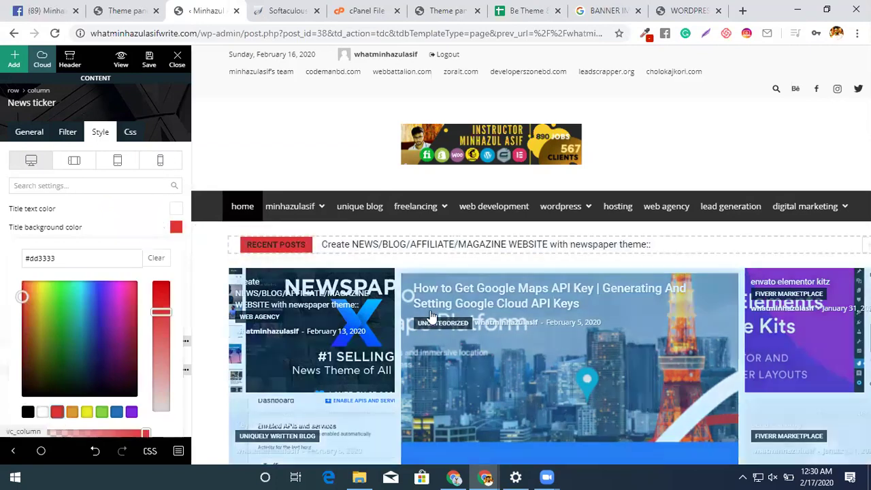
{"action": "left_click", "coordinate": [358, 359]}
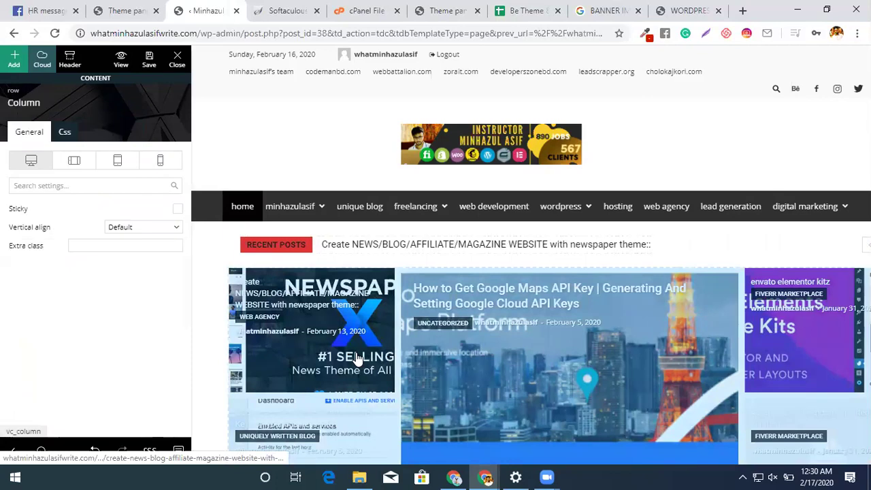
- Add a Big Grid Full 3 block below the Recent Posts ticker
{"action": "left_click", "coordinate": [14, 59]}
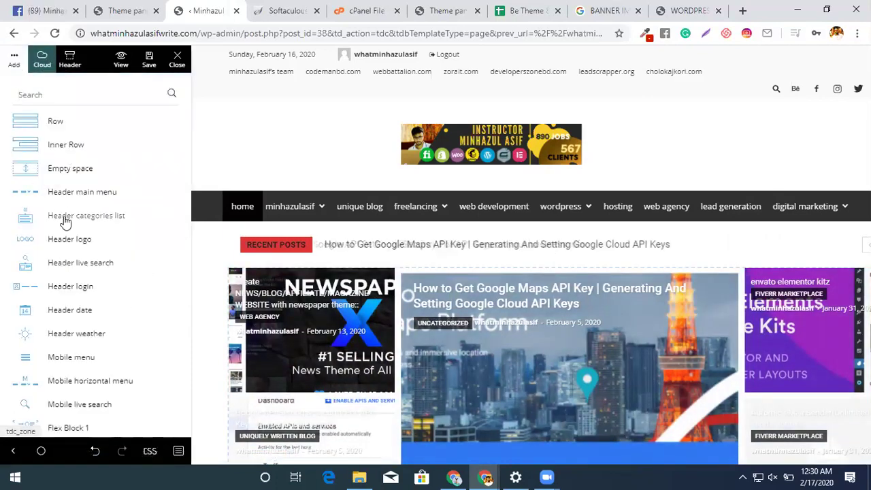
{"action": "scroll", "coordinate": [73, 381], "scroll_direction": "down", "scroll_amount": 10}
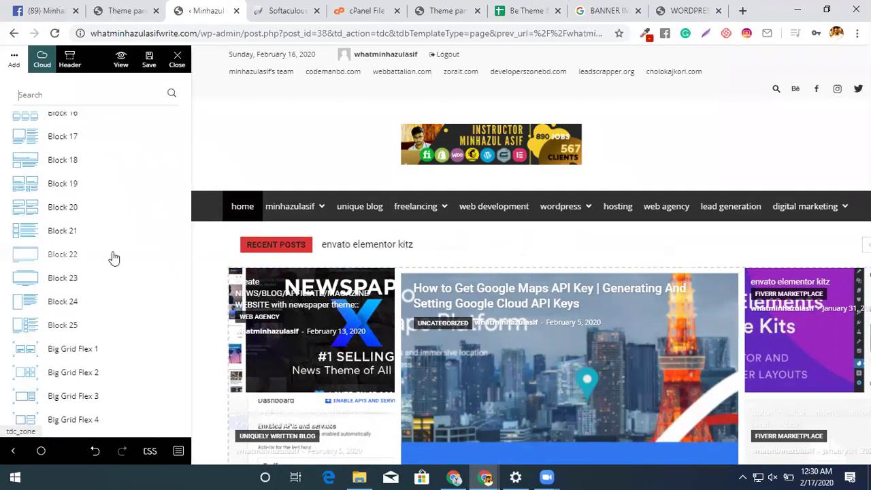
{"action": "scroll", "coordinate": [112, 258], "scroll_direction": "down", "scroll_amount": 5}
{"action": "scroll", "coordinate": [174, 262], "scroll_direction": "down", "scroll_amount": 4}
{"action": "scroll", "coordinate": [175, 262], "scroll_direction": "down", "scroll_amount": 6}
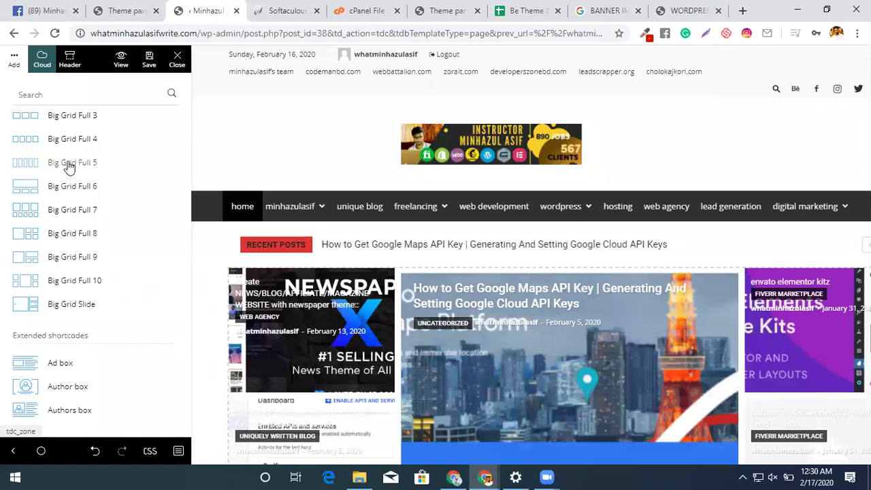
{"action": "scroll", "coordinate": [126, 245], "scroll_direction": "down", "scroll_amount": 3}
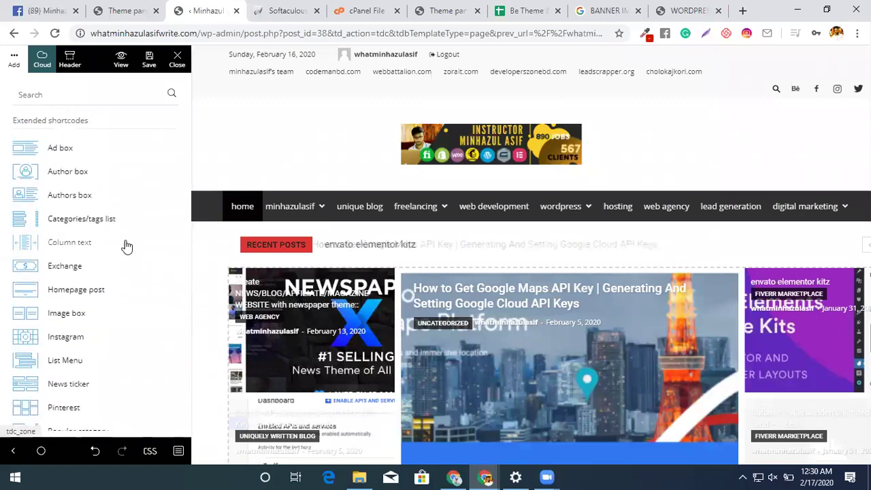
{"action": "scroll", "coordinate": [112, 359], "scroll_direction": "down", "scroll_amount": 2}
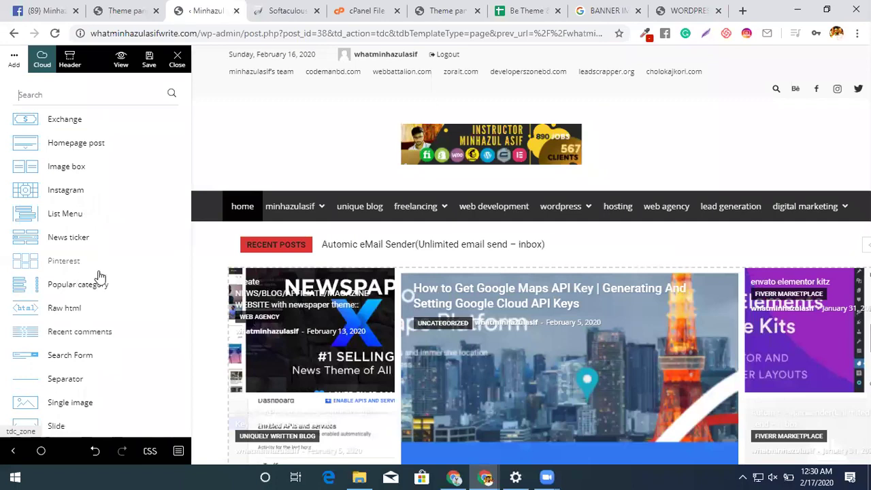
{"action": "scroll", "coordinate": [97, 277], "scroll_direction": "up", "scroll_amount": 3}
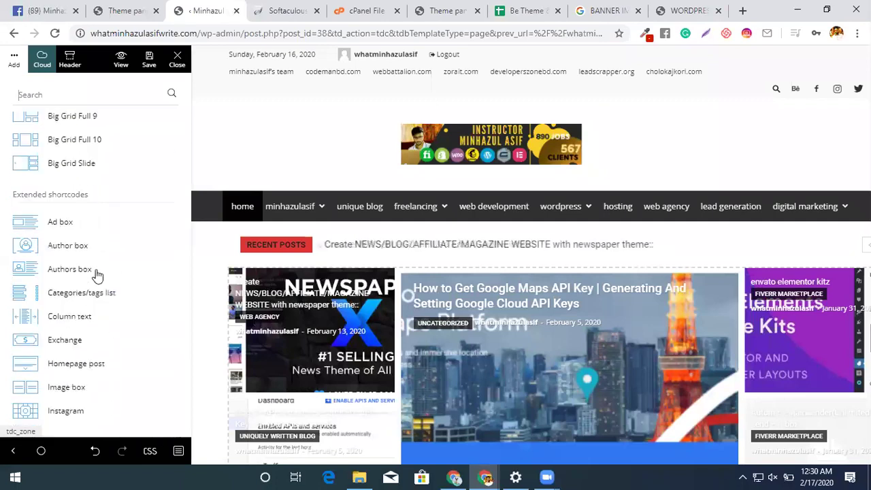
{"action": "scroll", "coordinate": [89, 164], "scroll_direction": "up", "scroll_amount": 2}
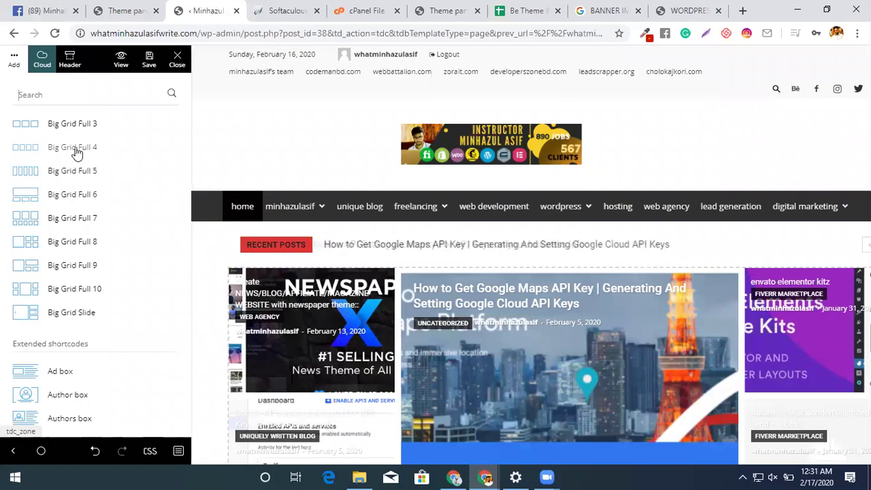
{"action": "left_click_drag", "start_coordinate": [77, 133], "coordinate": [421, 279]}
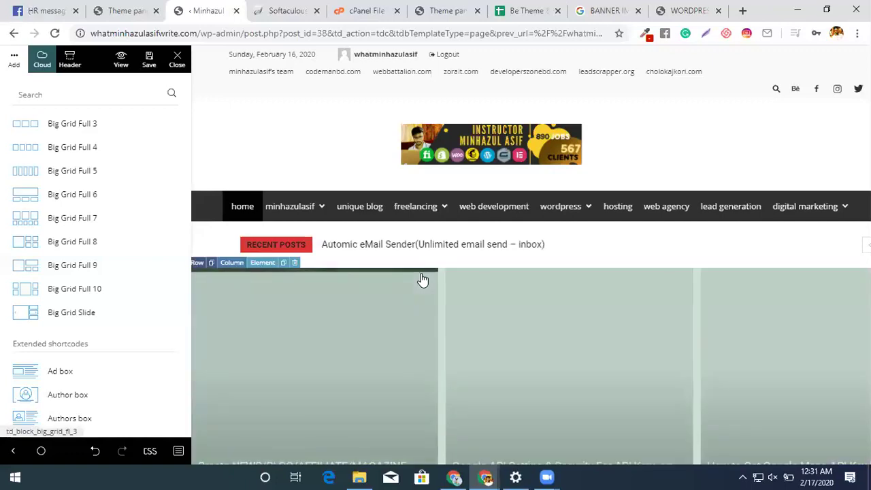
- Show the grid block's General settings with the Big grid style list
{"action": "scroll", "coordinate": [413, 318], "scroll_direction": "down", "scroll_amount": 2}
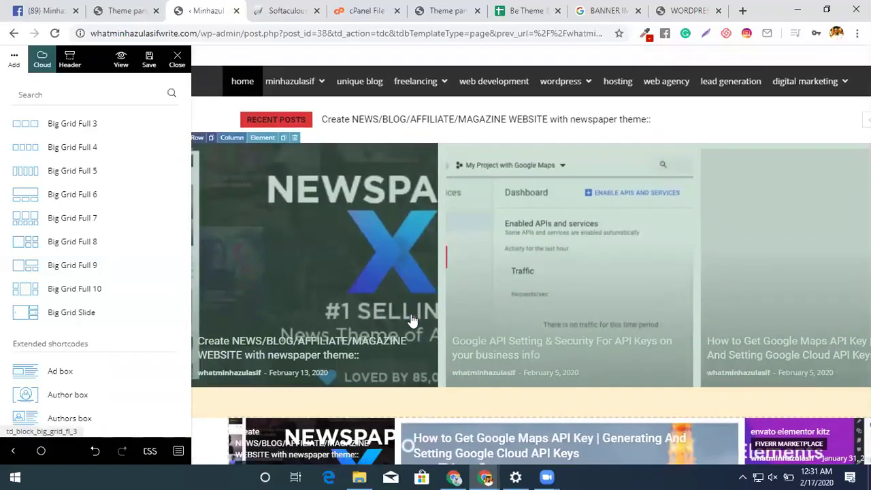
{"action": "scroll", "coordinate": [412, 319], "scroll_direction": "down", "scroll_amount": 1}
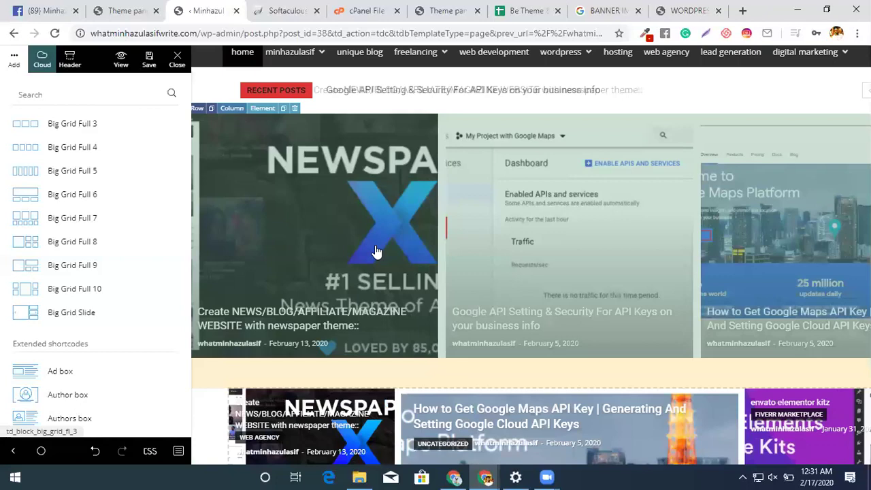
{"action": "left_click", "coordinate": [375, 249]}
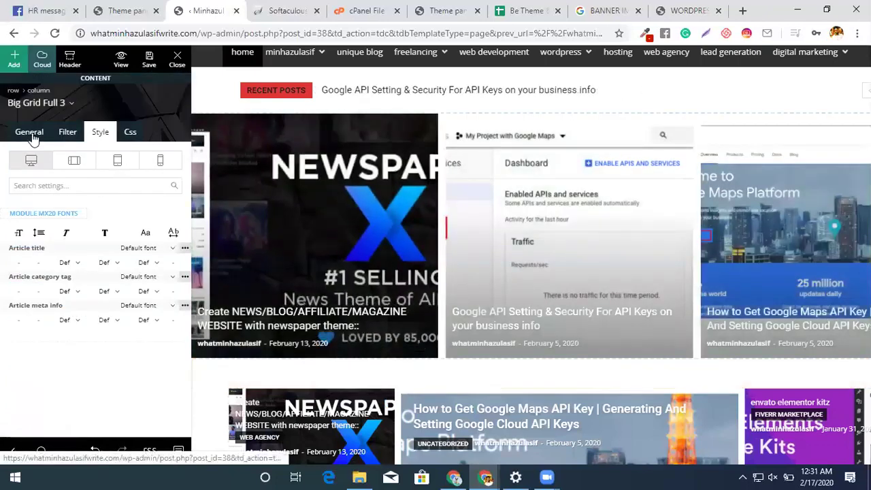
{"action": "left_click", "coordinate": [35, 134]}
{"action": "left_click", "coordinate": [121, 210]}
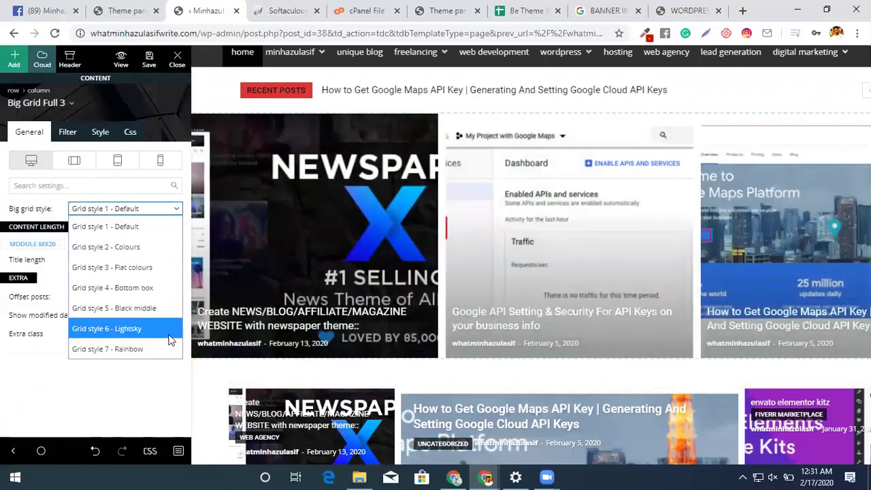
- Try Grid style 6 - Lightsky, then settle on Grid style 7 - Rainbow
{"action": "left_click", "coordinate": [168, 333]}
{"action": "left_click", "coordinate": [117, 208]}
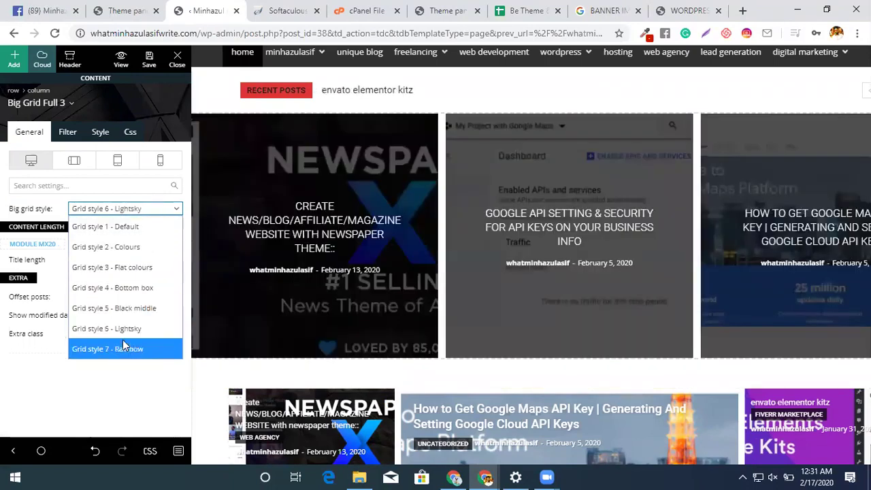
{"action": "left_click", "coordinate": [123, 340]}
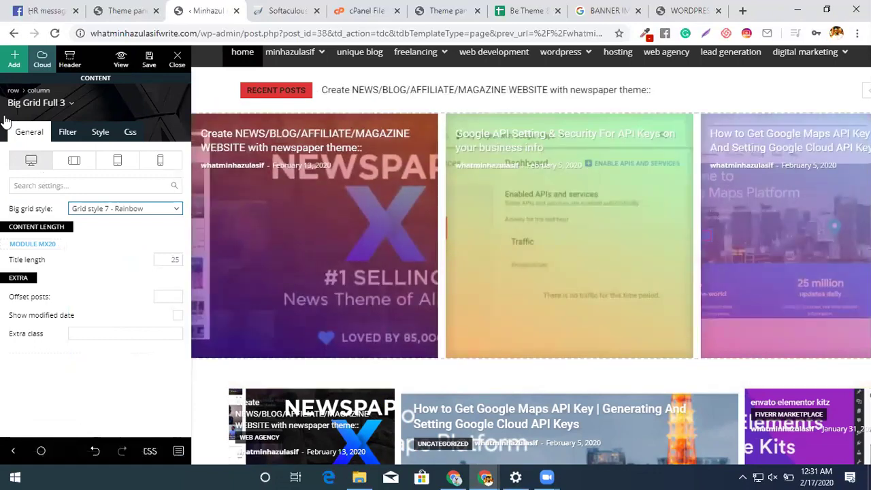
{"action": "left_click", "coordinate": [60, 104]}
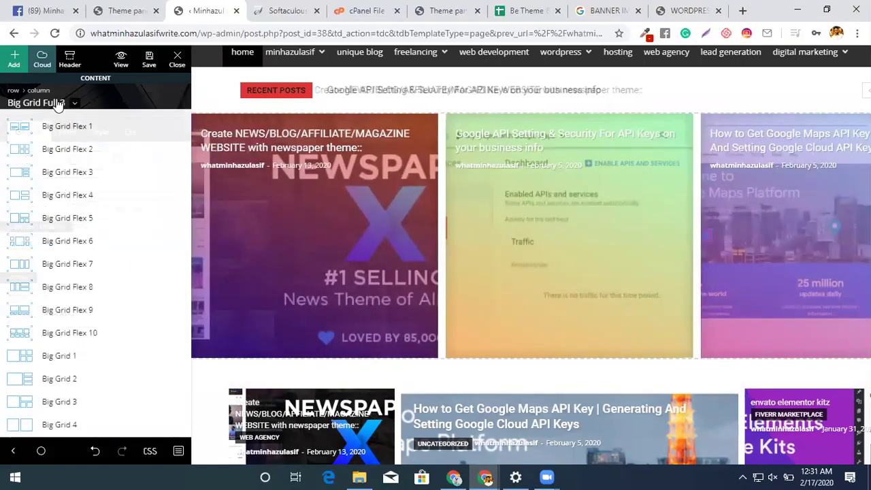
- Switch the grid block to Big Grid Flex 3, then to Big Grid Flex 4
{"action": "left_click", "coordinate": [60, 173]}
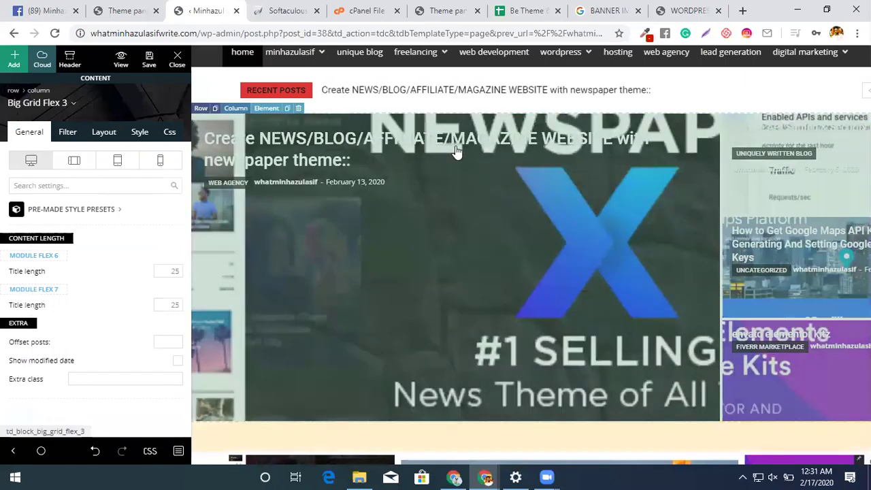
{"action": "scroll", "coordinate": [442, 272], "scroll_direction": "down", "scroll_amount": 3}
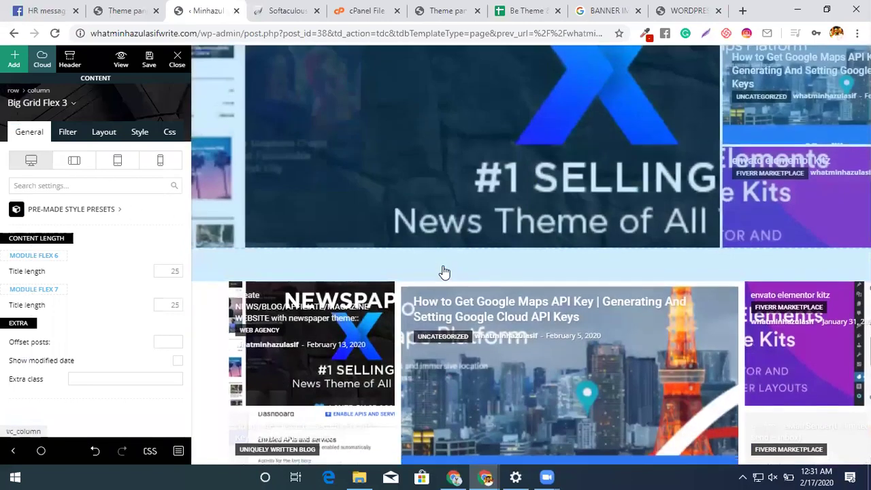
{"action": "scroll", "coordinate": [443, 272], "scroll_direction": "up", "scroll_amount": 4}
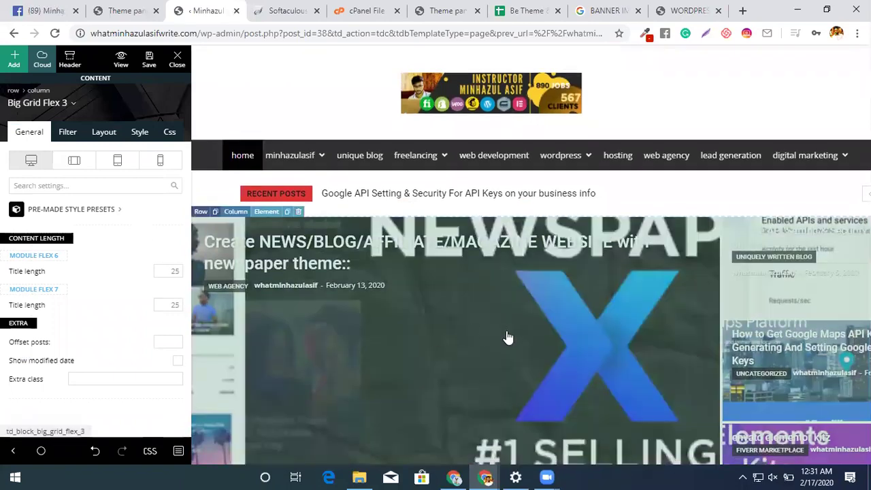
{"action": "scroll", "coordinate": [507, 335], "scroll_direction": "down", "scroll_amount": 3}
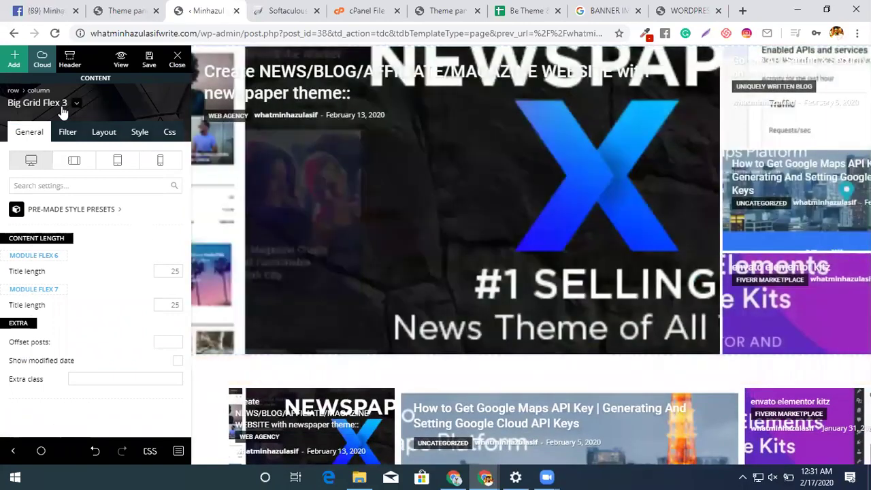
{"action": "left_click", "coordinate": [62, 112]}
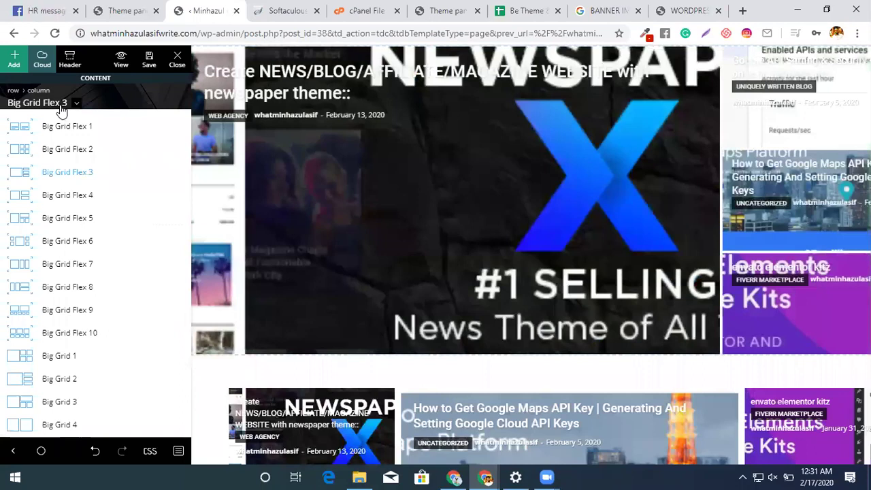
{"action": "left_click", "coordinate": [67, 196]}
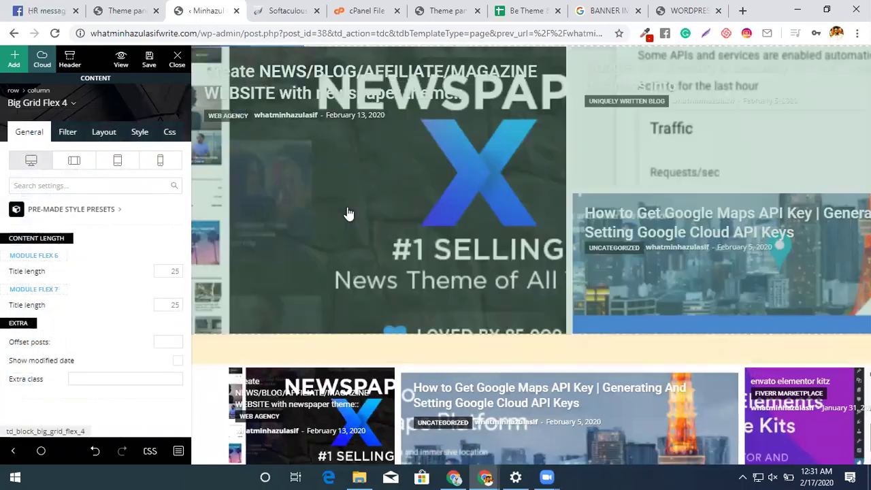
{"action": "scroll", "coordinate": [347, 214], "scroll_direction": "up", "scroll_amount": 3}
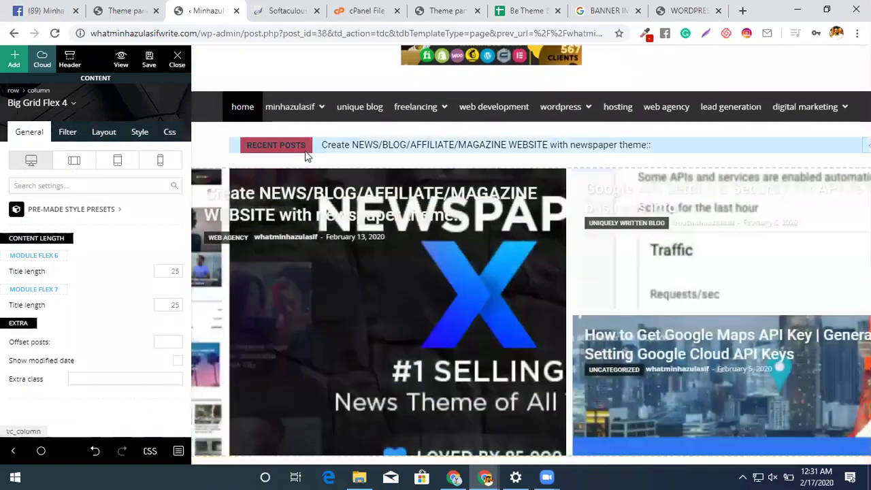
- Delete the Big Grid Flex 4 block, confirming with YES
{"action": "key", "text": "Delete"}
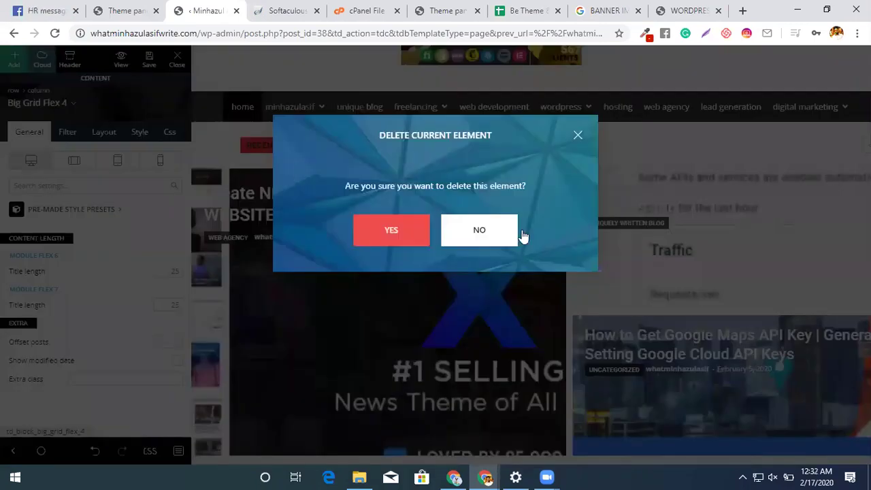
{"action": "left_click", "coordinate": [392, 232]}
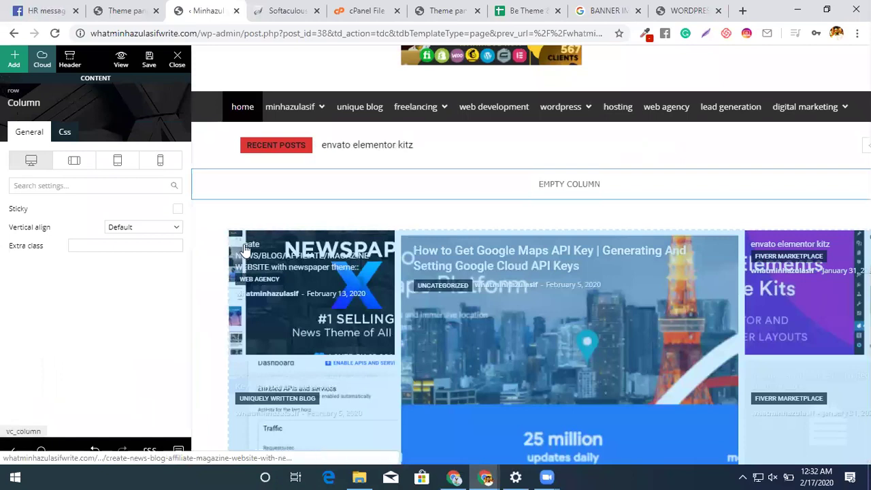
{"action": "scroll", "coordinate": [245, 249], "scroll_direction": "down", "scroll_amount": 2}
{"action": "scroll", "coordinate": [245, 250], "scroll_direction": "down", "scroll_amount": 3}
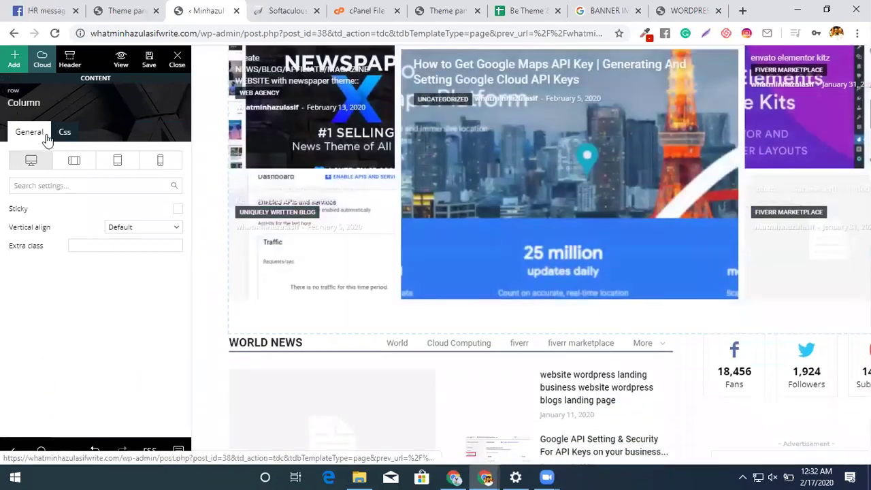
{"action": "scroll", "coordinate": [334, 279], "scroll_direction": "down", "scroll_amount": 2}
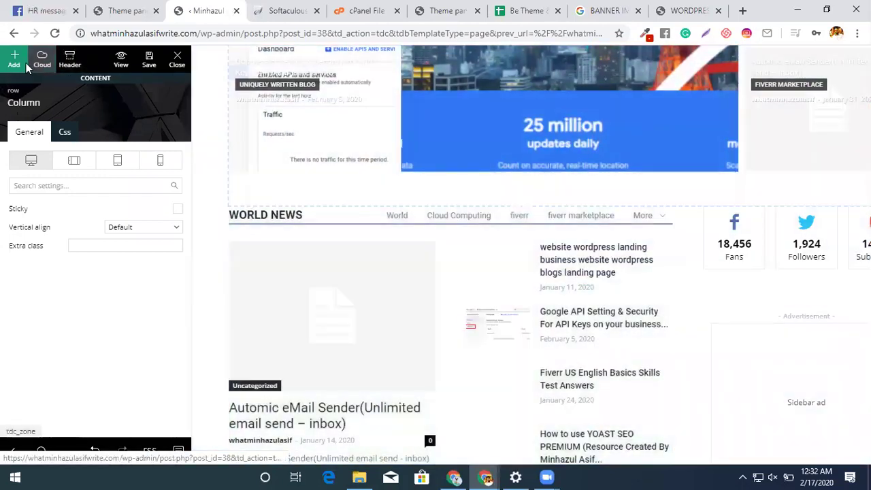
- Add a new row above World News with a 2/3 + 1/3 column layout
{"action": "left_click", "coordinate": [13, 59]}
{"action": "scroll", "coordinate": [65, 221], "scroll_direction": "up", "scroll_amount": 15}
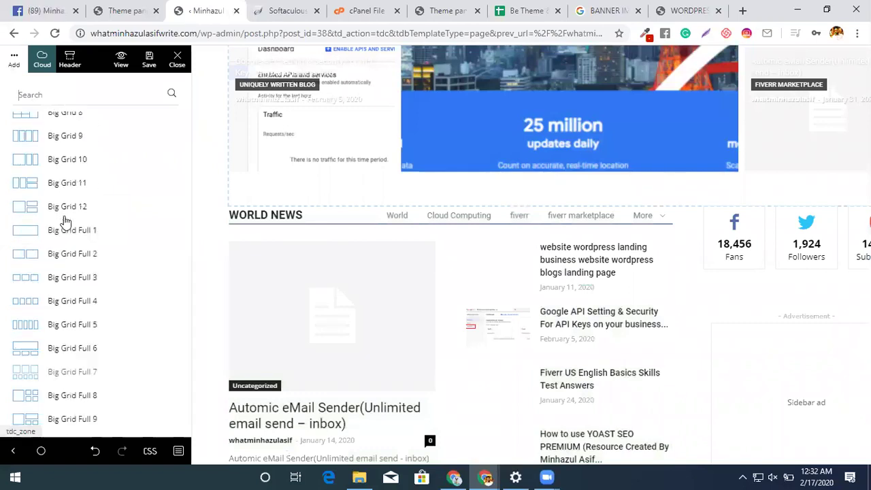
{"action": "scroll", "coordinate": [65, 221], "scroll_direction": "up", "scroll_amount": 6}
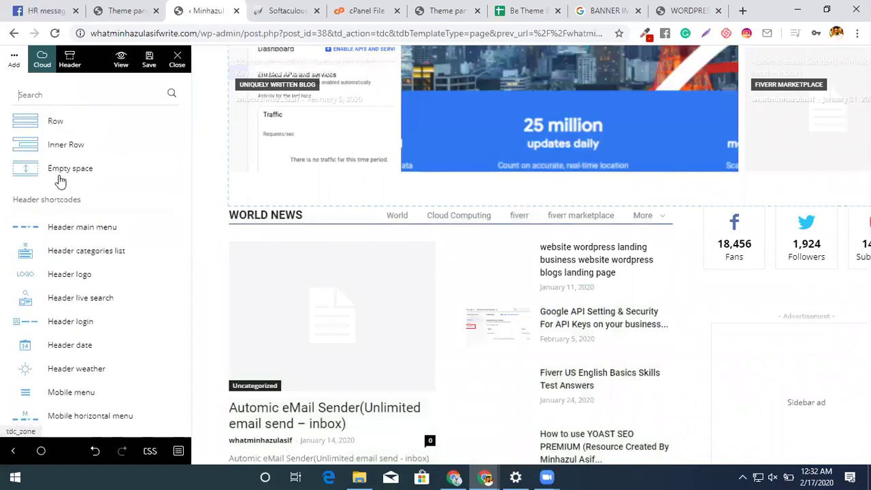
{"action": "left_click_drag", "start_coordinate": [55, 122], "coordinate": [289, 224]}
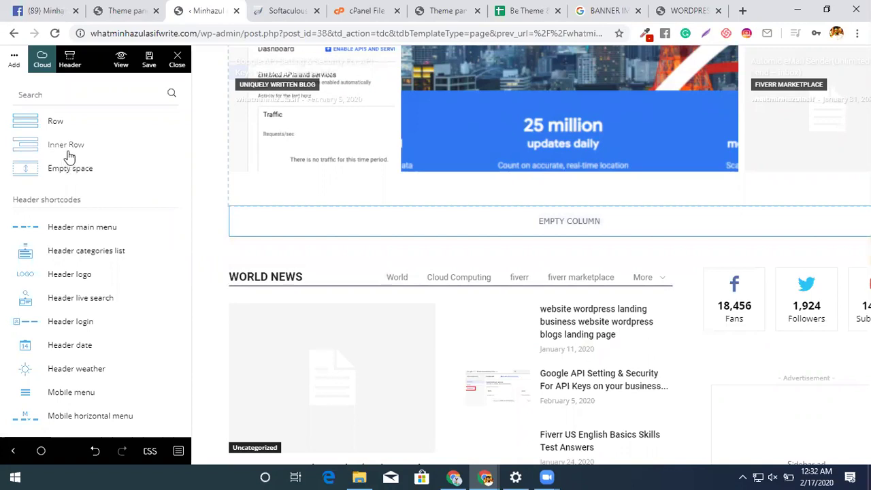
{"action": "left_click", "coordinate": [236, 206]}
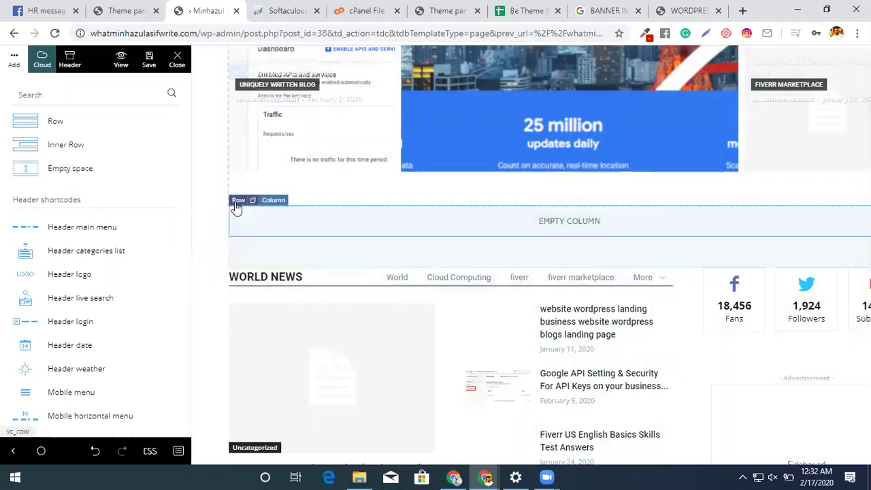
{"action": "left_click", "coordinate": [113, 209]}
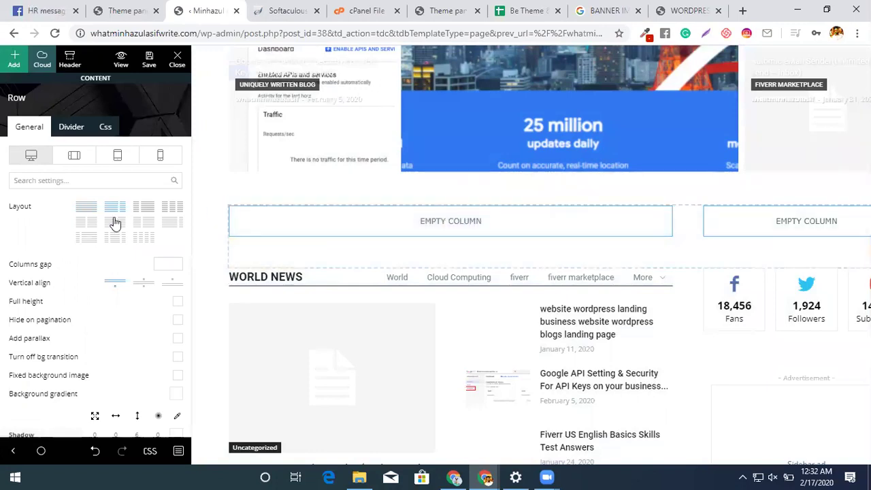
- Place Block 17 into the wide left column above World News
{"action": "left_click", "coordinate": [306, 229]}
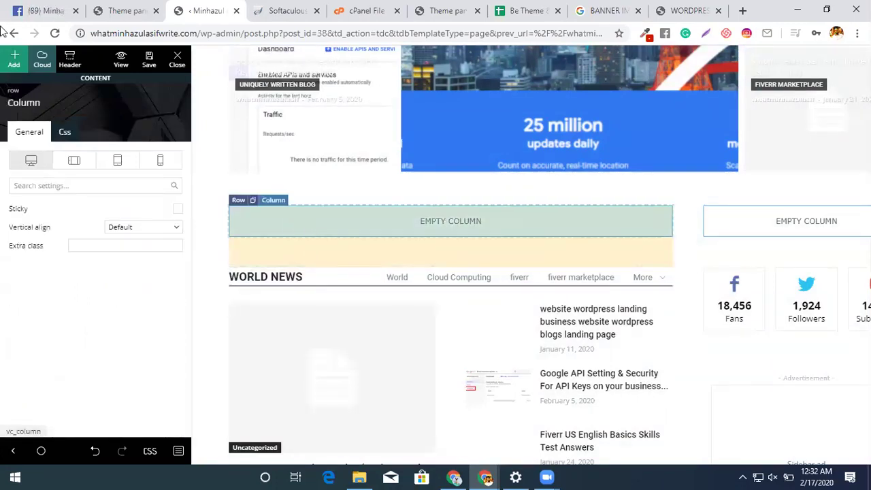
{"action": "left_click", "coordinate": [11, 57]}
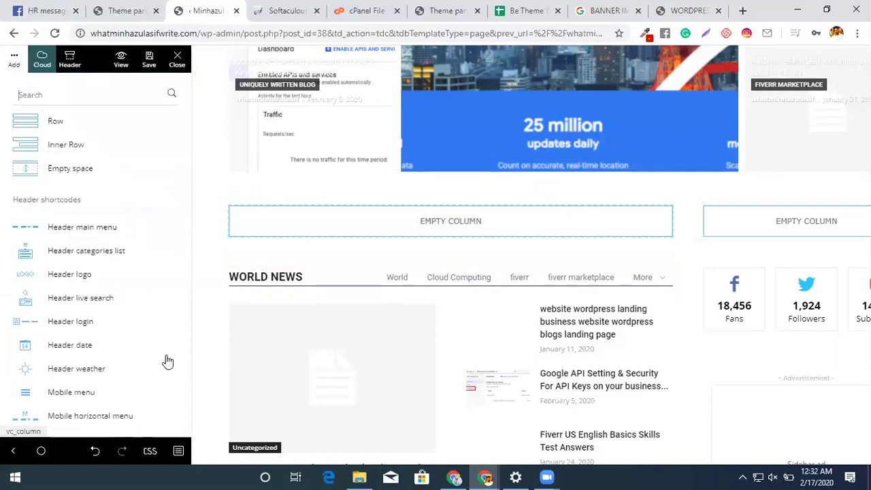
{"action": "scroll", "coordinate": [168, 361], "scroll_direction": "down", "scroll_amount": 9}
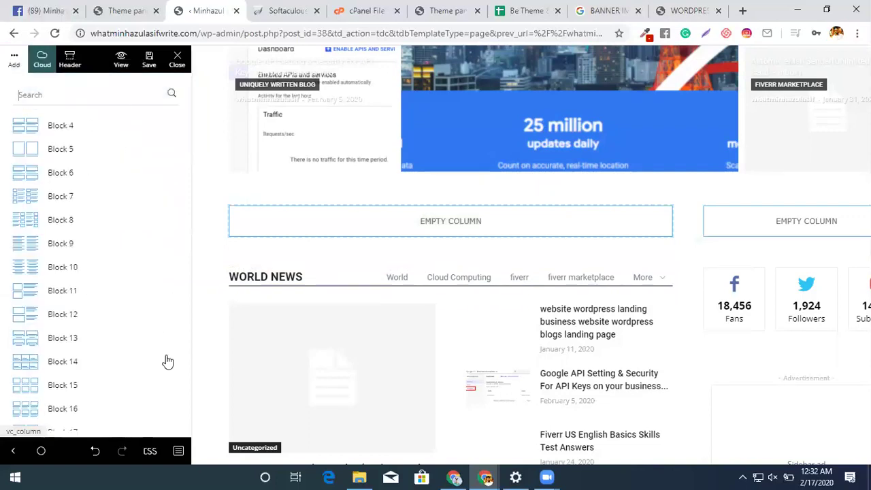
{"action": "scroll", "coordinate": [91, 338], "scroll_direction": "down", "scroll_amount": 4}
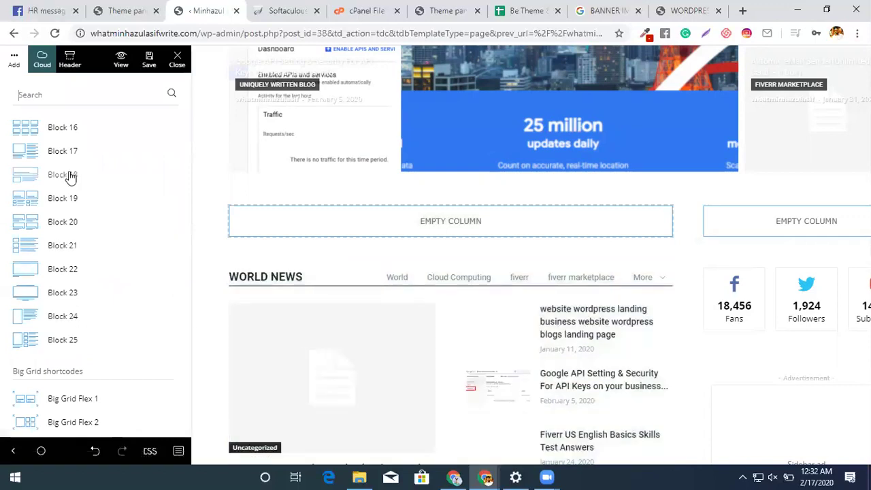
{"action": "left_click_drag", "start_coordinate": [65, 161], "coordinate": [366, 236]}
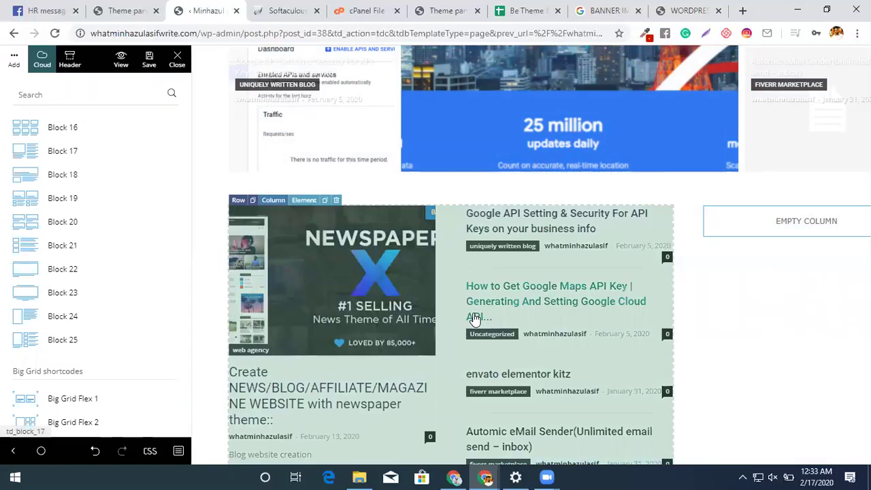
- Give Block 17 the custom title 'WordPRESS', removing the stray extra word
{"action": "left_click", "coordinate": [474, 320]}
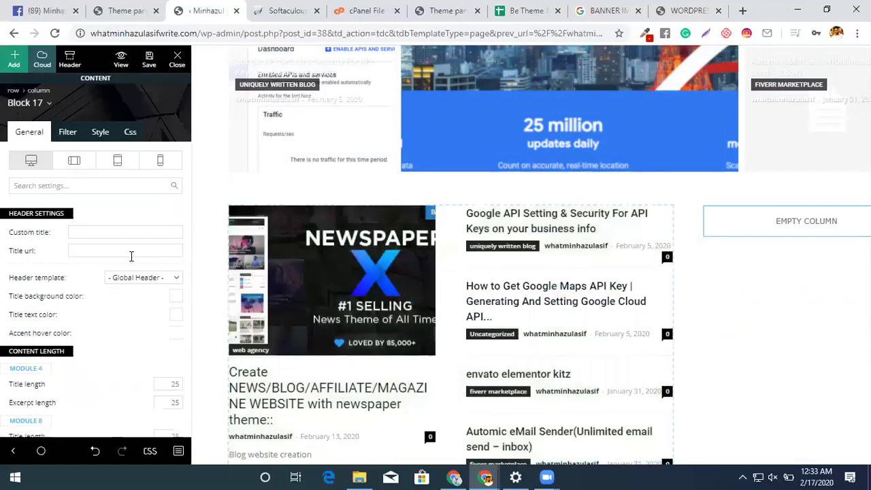
{"action": "left_click", "coordinate": [143, 232]}
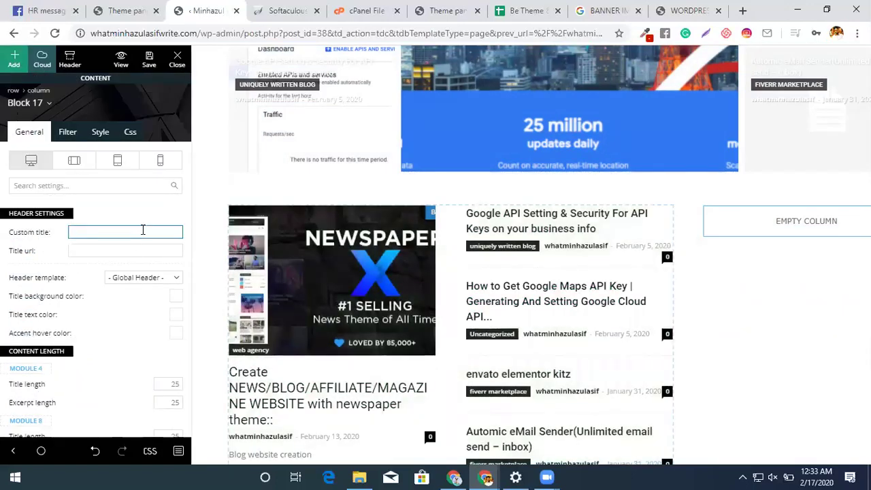
{"action": "type", "text": "Wo"}
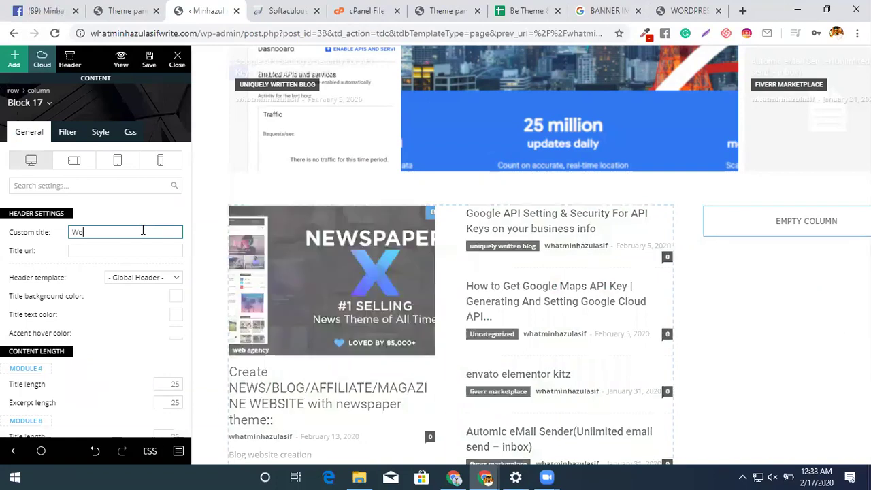
{"action": "type", "text": "rdPRESS"}
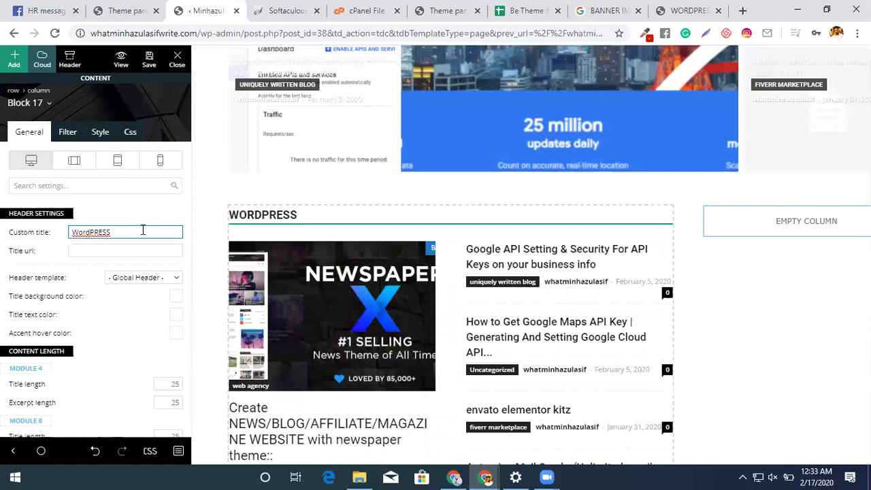
{"action": "type", "text": " B"}
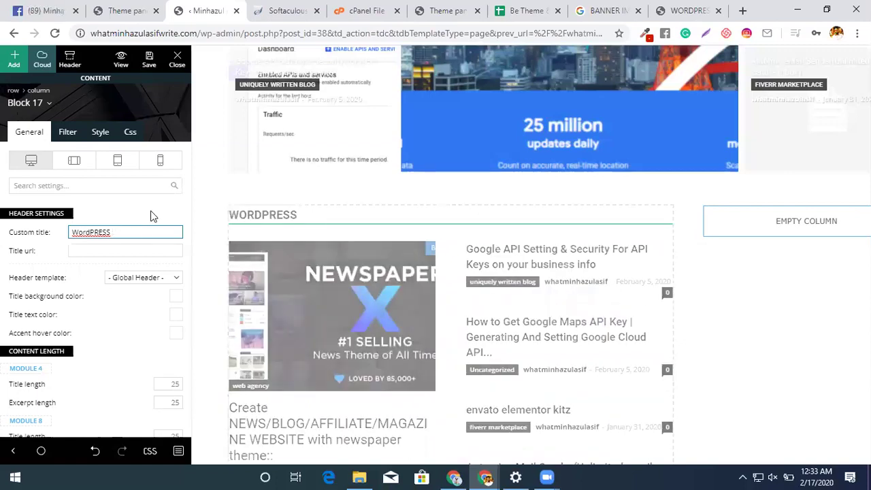
{"action": "type", "text": " NEWS"}
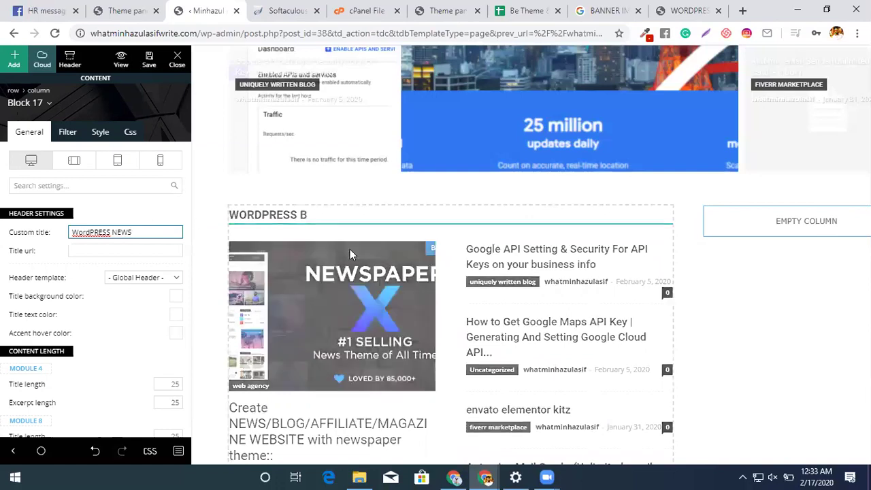
{"action": "double_click", "coordinate": [127, 232]}
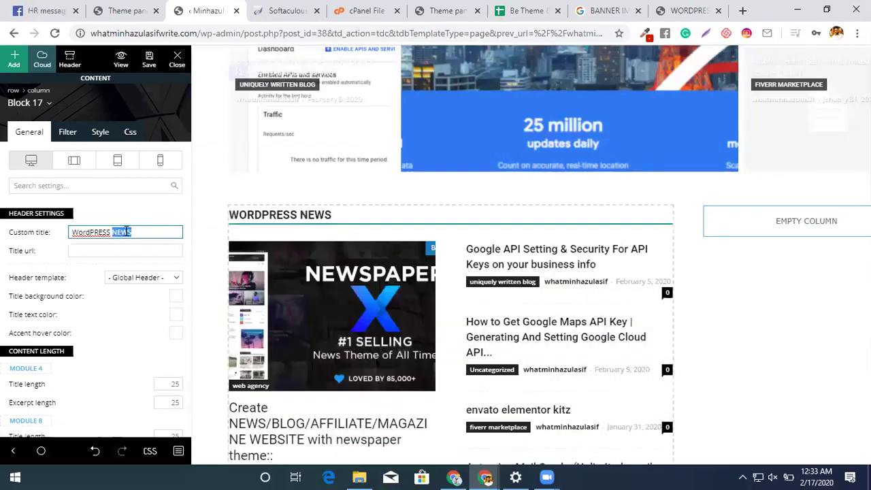
{"action": "key", "text": "BackSpace"}
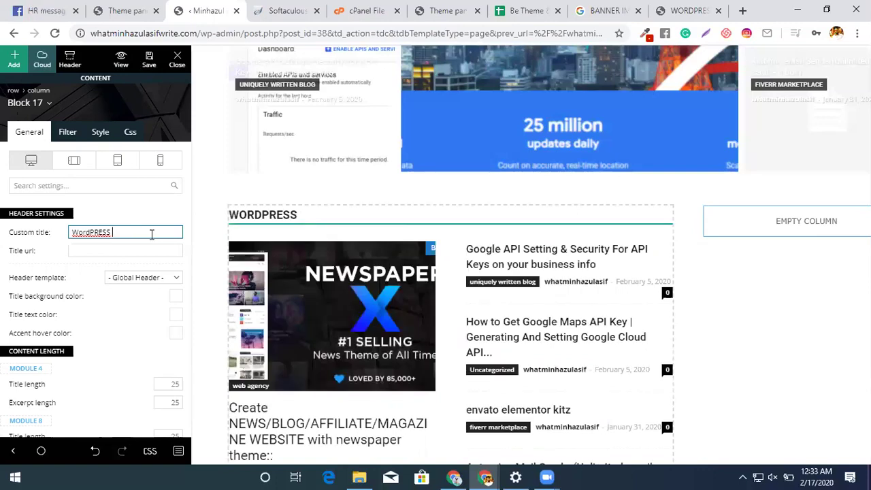
{"action": "left_click", "coordinate": [68, 133]}
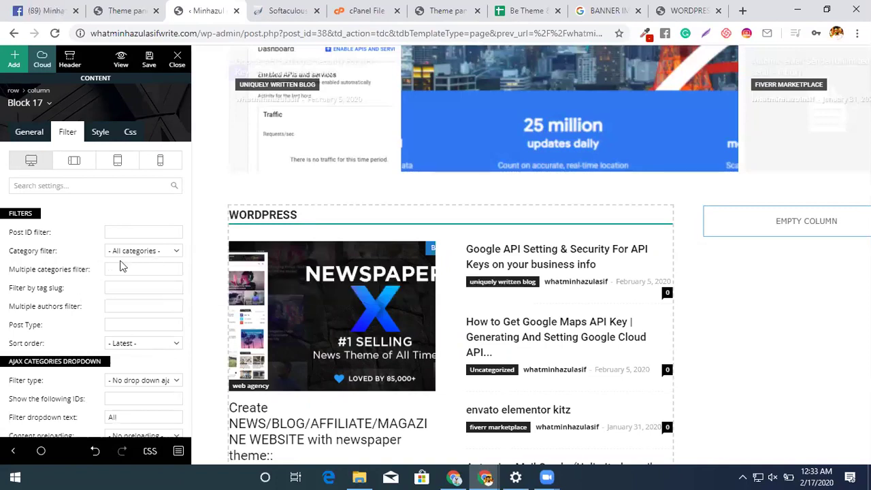
{"action": "left_click", "coordinate": [117, 268]}
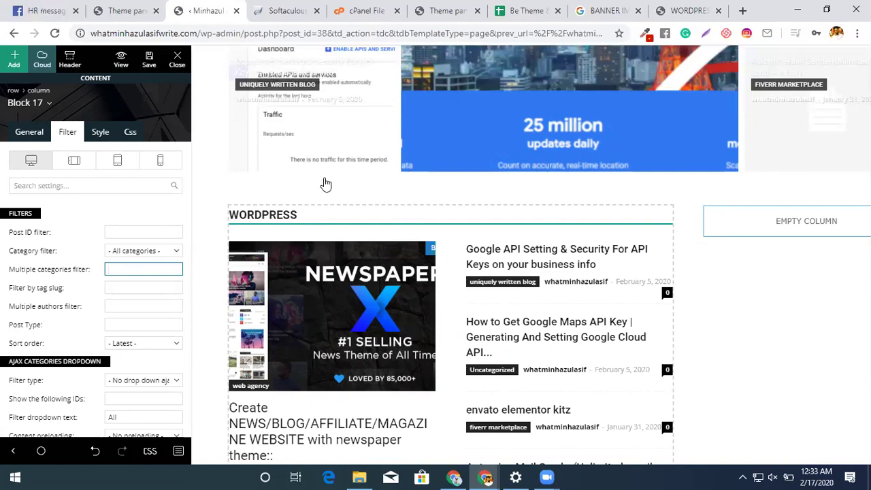
{"action": "scroll", "coordinate": [327, 184], "scroll_direction": "up", "scroll_amount": 6}
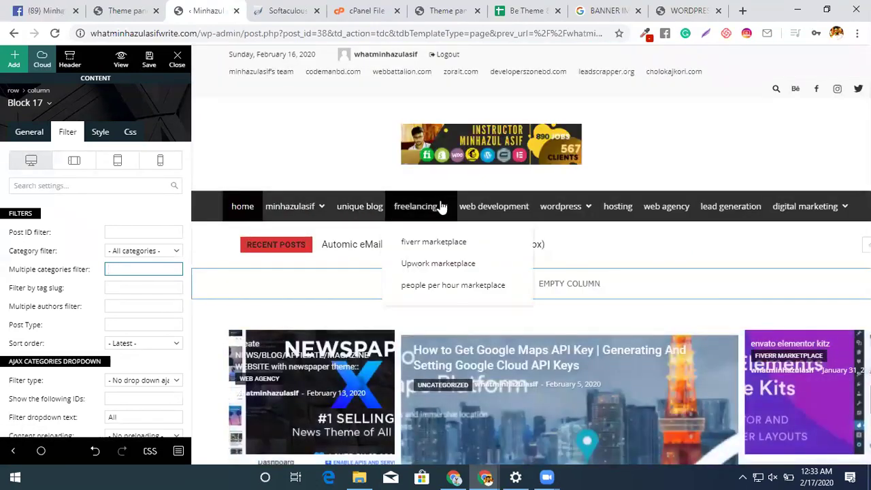
{"action": "mouse_move", "coordinate": [560, 206]}
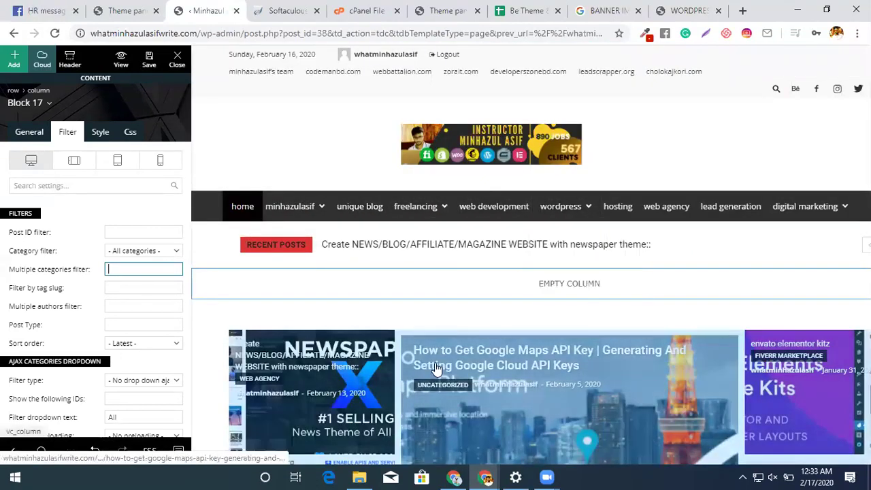
{"action": "scroll", "coordinate": [413, 370], "scroll_direction": "down", "scroll_amount": 6}
{"action": "scroll", "coordinate": [413, 369], "scroll_direction": "down", "scroll_amount": 1}
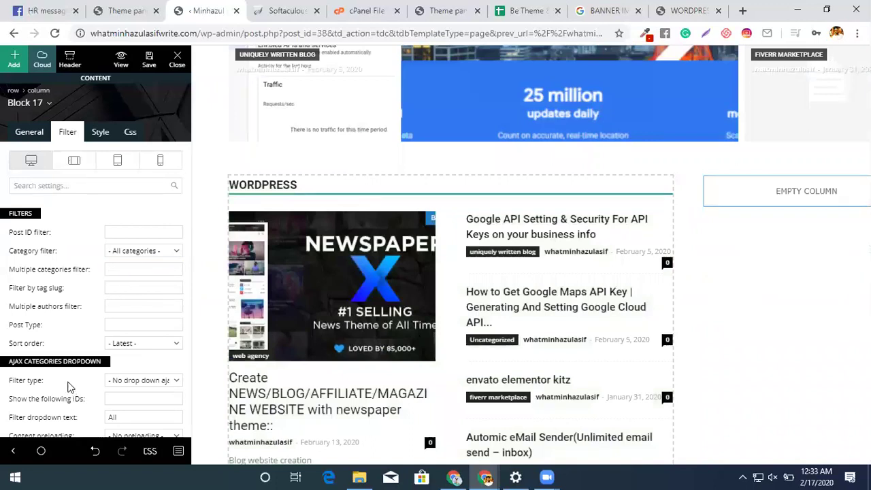
{"action": "scroll", "coordinate": [57, 367], "scroll_direction": "down", "scroll_amount": 1}
{"action": "scroll", "coordinate": [57, 368], "scroll_direction": "down", "scroll_amount": 2}
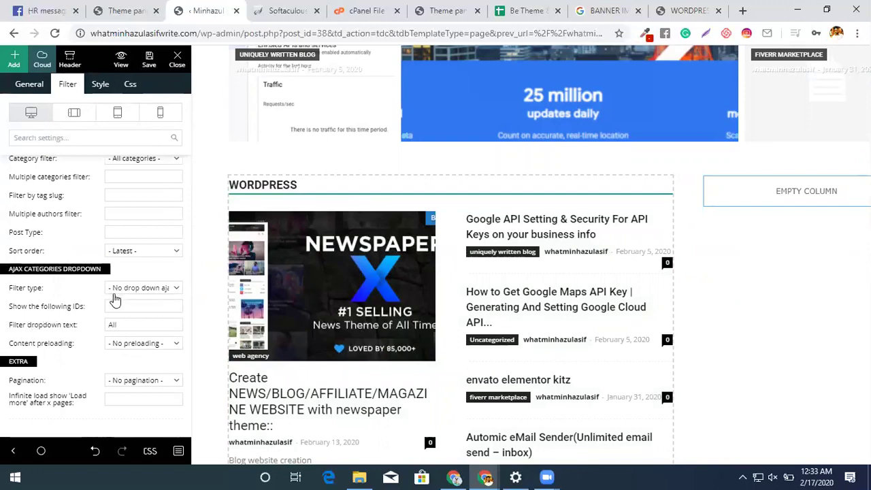
{"action": "scroll", "coordinate": [113, 297], "scroll_direction": "up", "scroll_amount": 3}
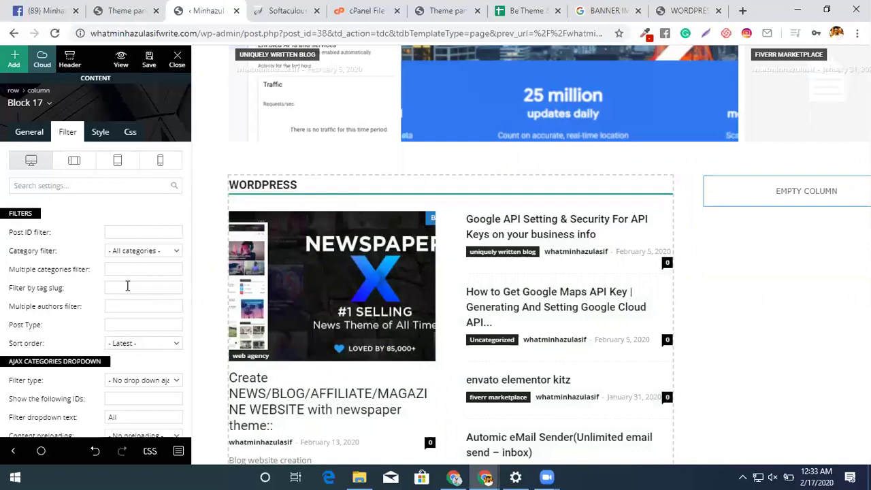
{"action": "left_click", "coordinate": [129, 268]}
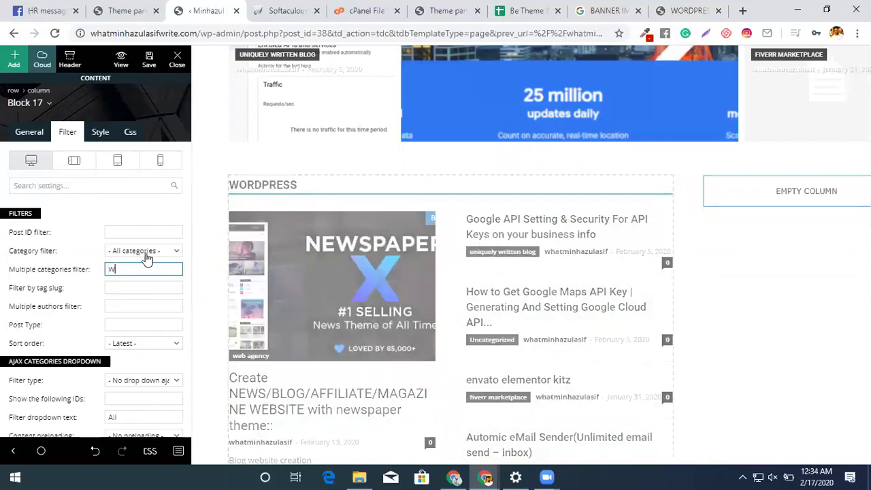
{"action": "left_click", "coordinate": [145, 253]}
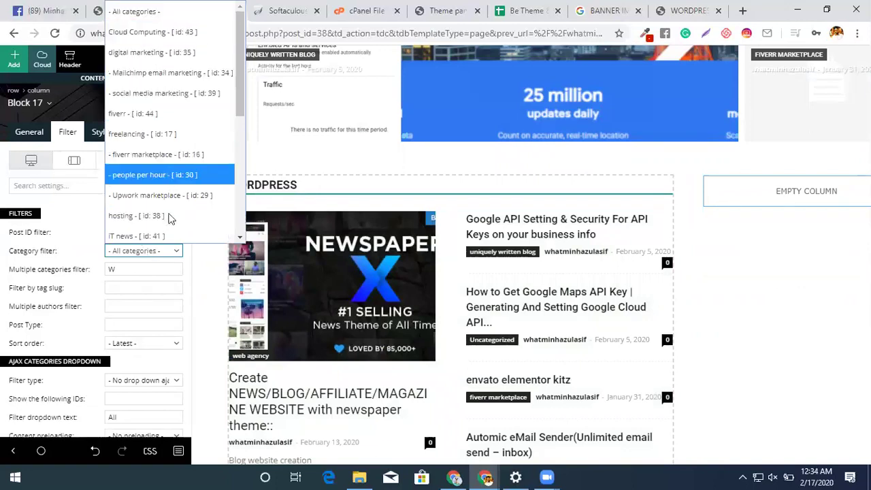
{"action": "scroll", "coordinate": [130, 270], "scroll_direction": "down", "scroll_amount": 3}
{"action": "scroll", "coordinate": [130, 270], "scroll_direction": "up", "scroll_amount": 3}
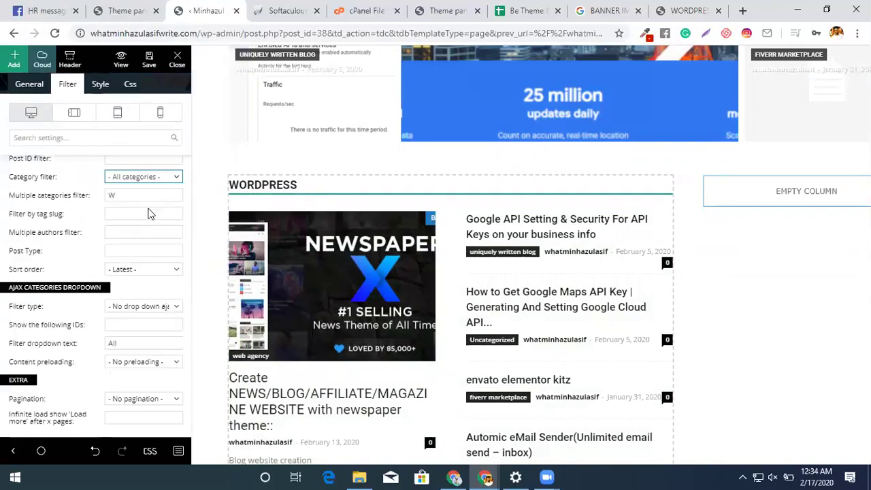
{"action": "left_click", "coordinate": [139, 251]}
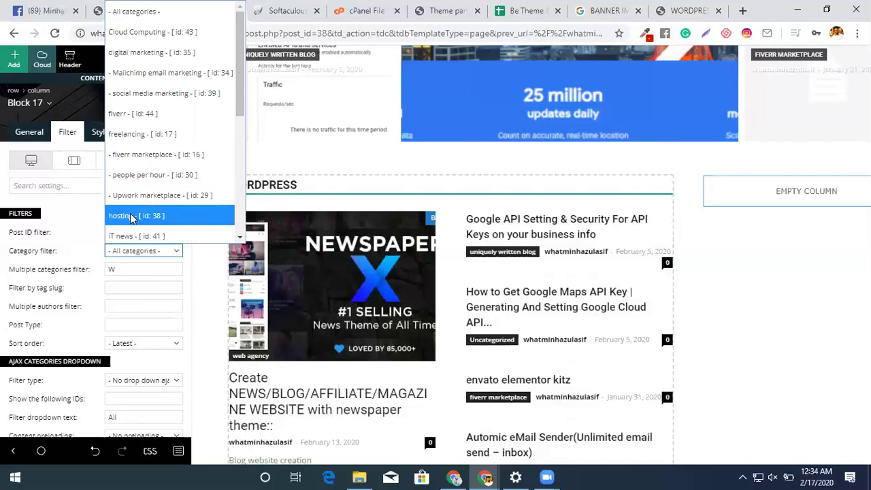
{"action": "scroll", "coordinate": [132, 216], "scroll_direction": "down", "scroll_amount": 2}
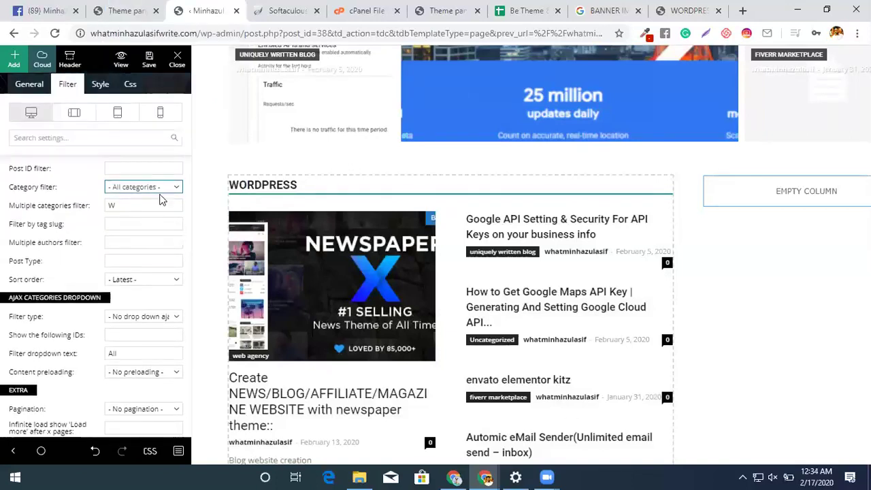
{"action": "left_click", "coordinate": [155, 191]}
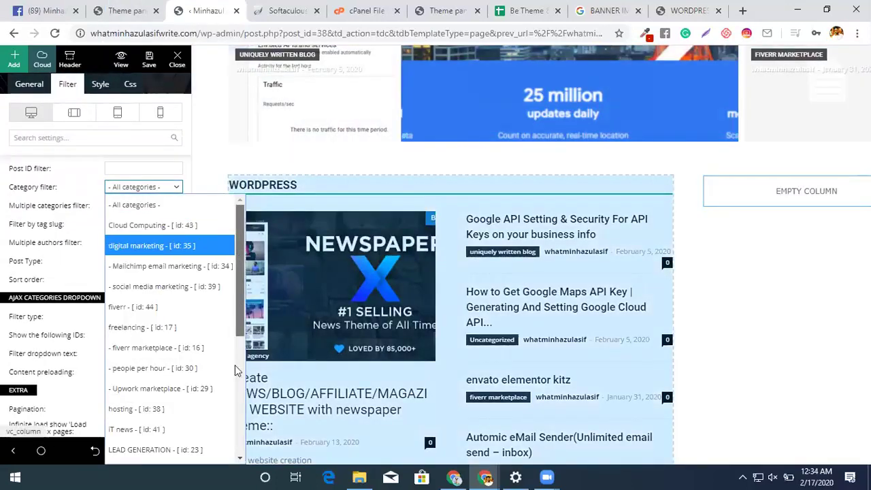
{"action": "left_click", "coordinate": [235, 371]}
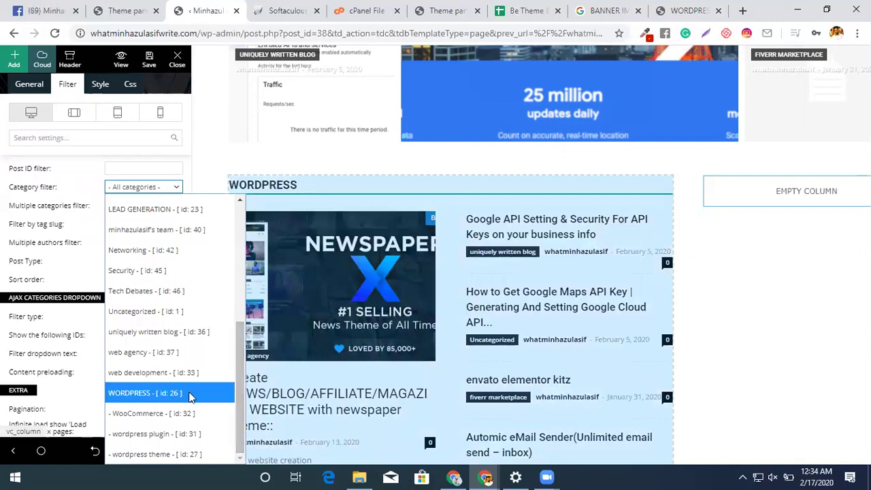
{"action": "left_click", "coordinate": [189, 397]}
{"action": "left_click", "coordinate": [138, 204]}
{"action": "type", "text": "W"}
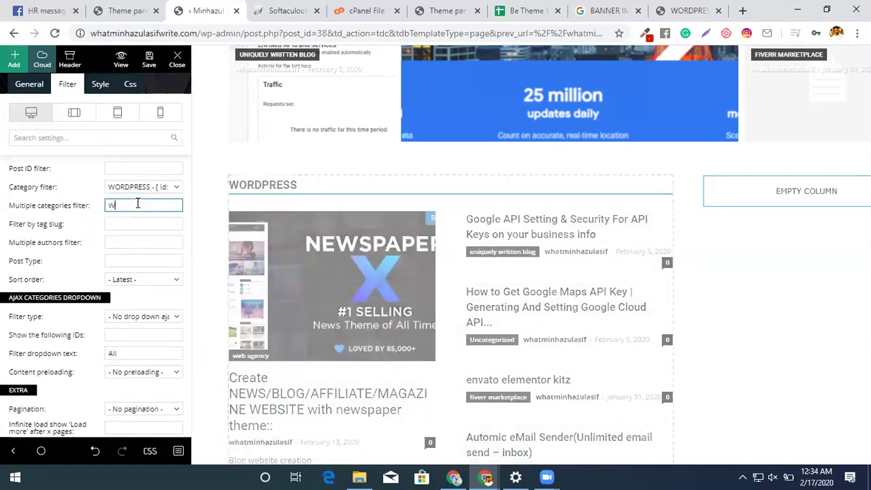
{"action": "left_click", "coordinate": [147, 187]}
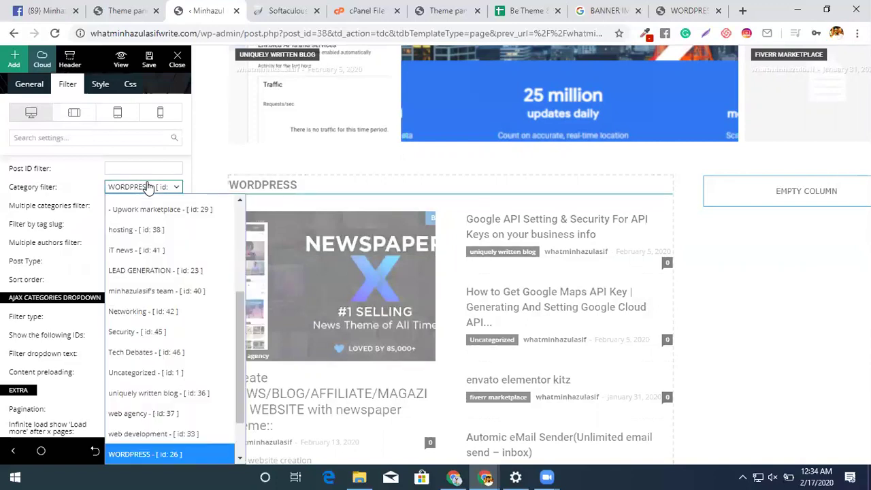
{"action": "left_click", "coordinate": [138, 192]}
{"action": "left_click", "coordinate": [126, 204]}
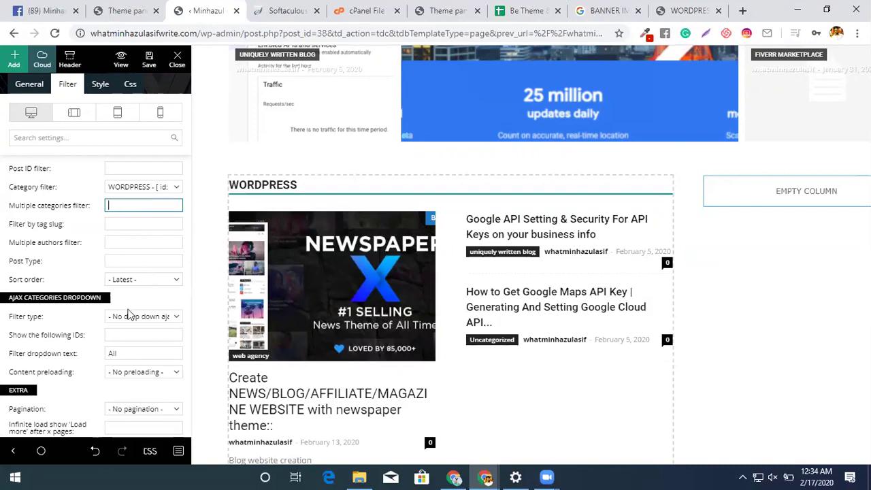
{"action": "left_click", "coordinate": [158, 319]}
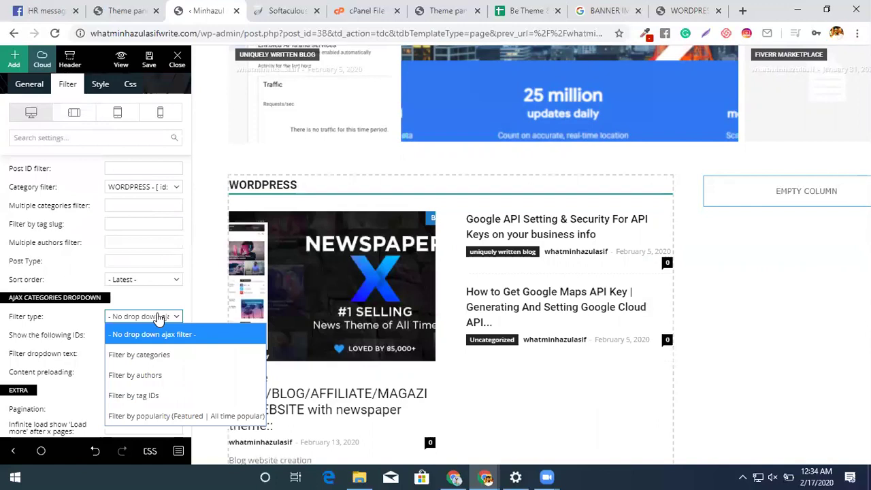
{"action": "left_click", "coordinate": [143, 334]}
{"action": "left_click", "coordinate": [139, 336]}
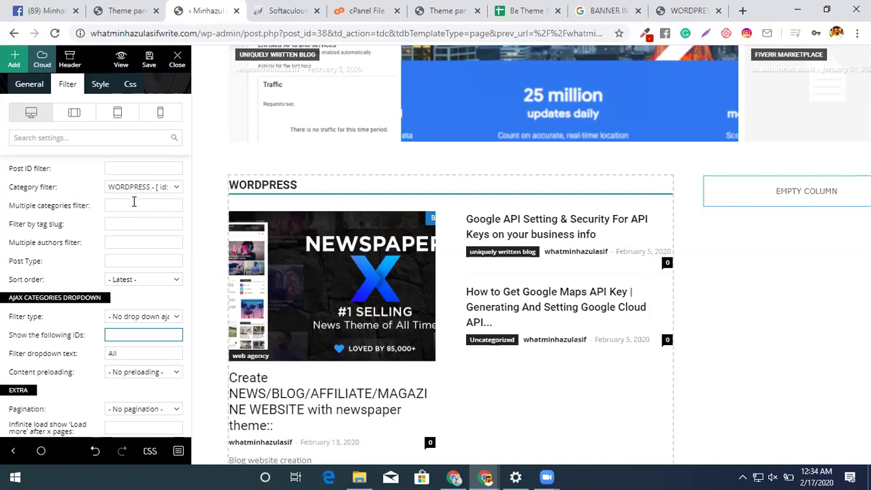
{"action": "left_click", "coordinate": [132, 205]}
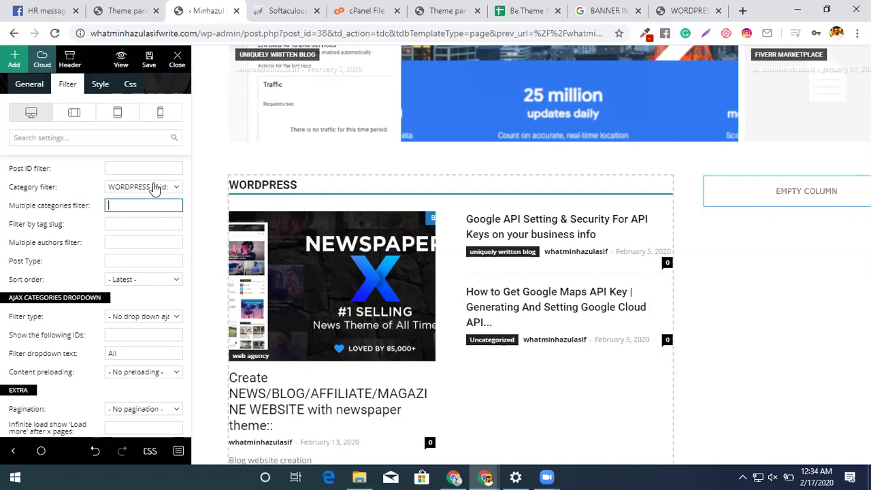
{"action": "left_click", "coordinate": [155, 190]}
{"action": "left_click", "coordinate": [145, 216]}
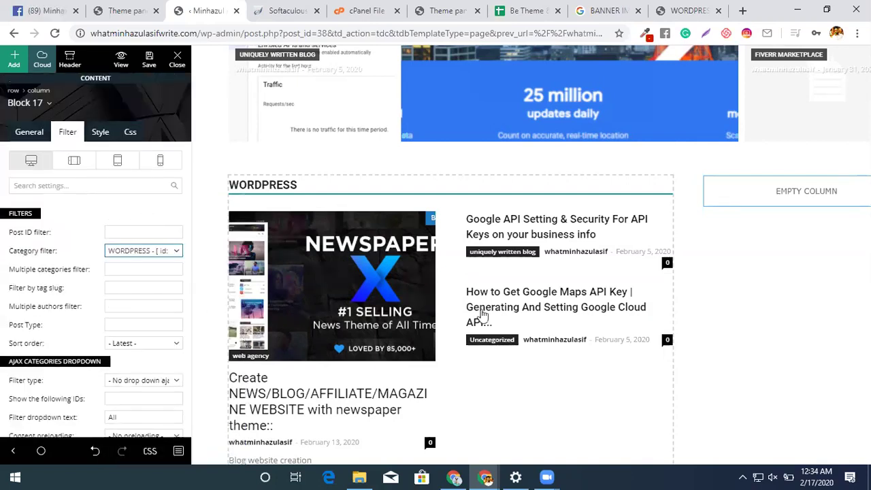
{"action": "scroll", "coordinate": [439, 315], "scroll_direction": "down", "scroll_amount": 5}
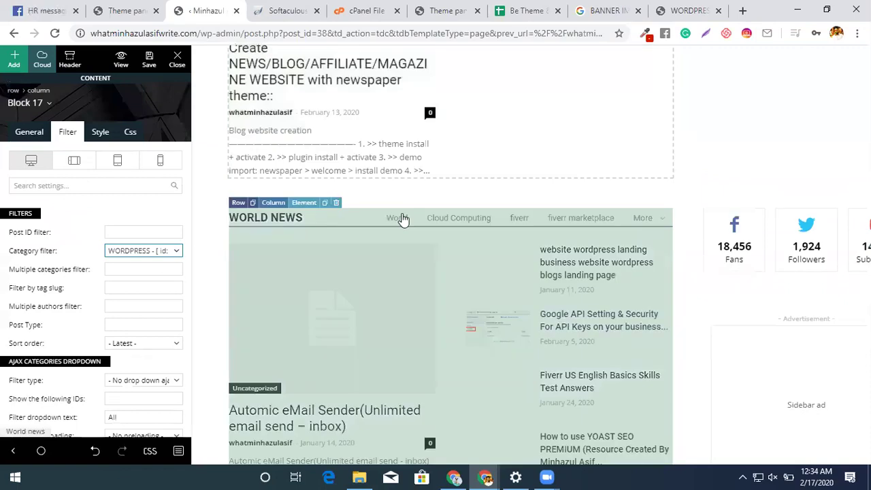
{"action": "scroll", "coordinate": [132, 337], "scroll_direction": "down", "scroll_amount": 3}
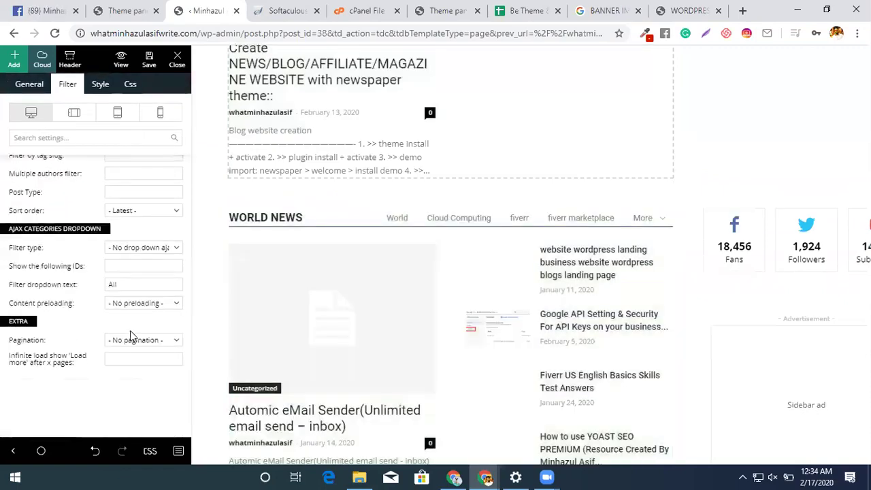
{"action": "scroll", "coordinate": [66, 202], "scroll_direction": "up", "scroll_amount": 3}
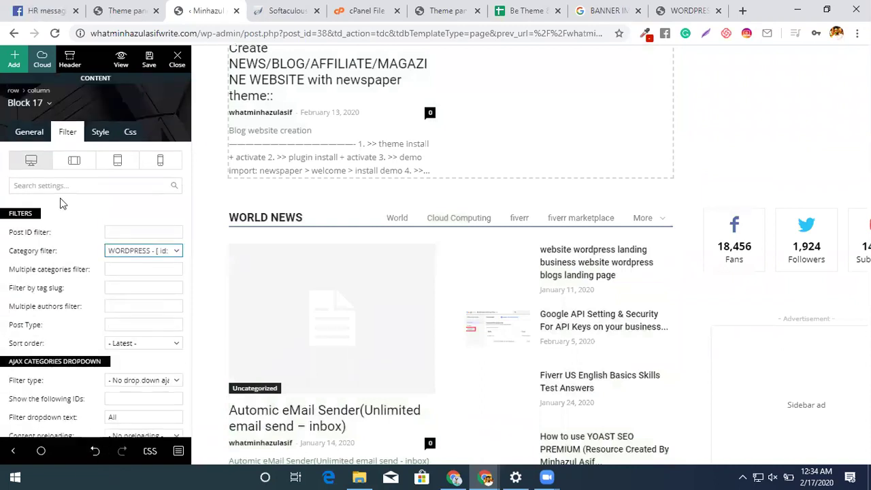
{"action": "left_click", "coordinate": [24, 132]}
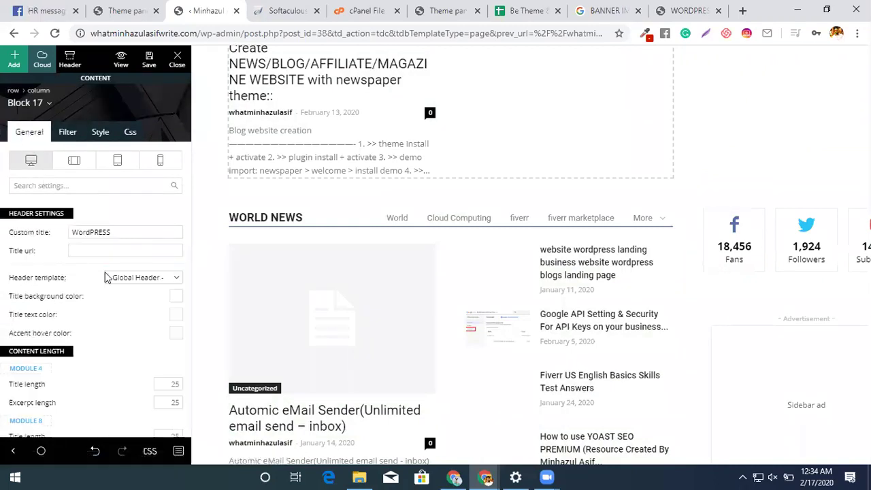
{"action": "scroll", "coordinate": [90, 300], "scroll_direction": "down", "scroll_amount": 1}
{"action": "scroll", "coordinate": [89, 298], "scroll_direction": "down", "scroll_amount": 2}
{"action": "scroll", "coordinate": [88, 296], "scroll_direction": "up", "scroll_amount": 3}
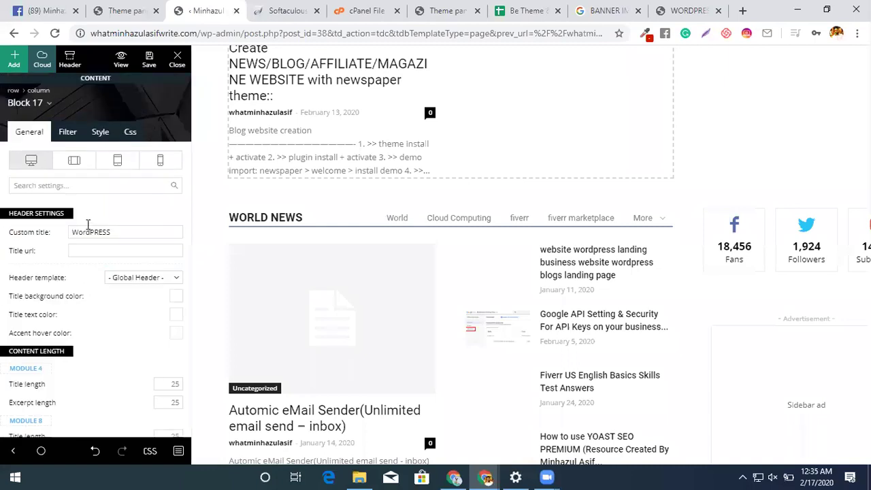
{"action": "left_click", "coordinate": [68, 132]}
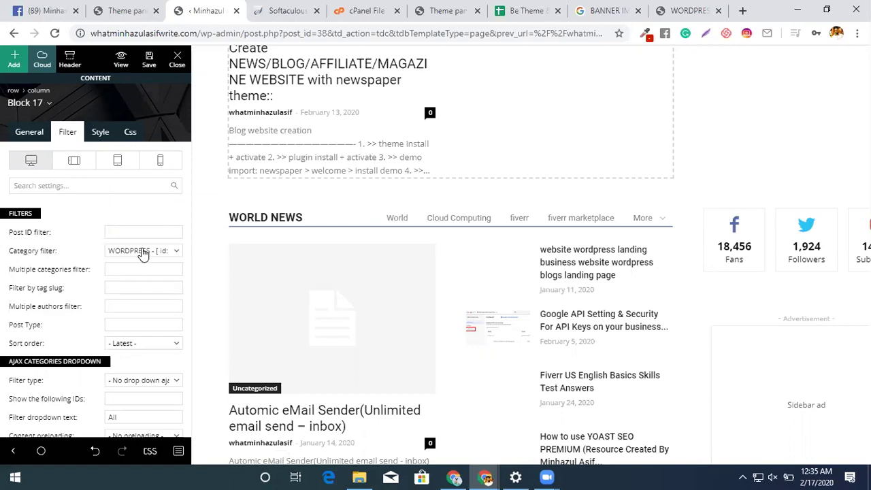
{"action": "scroll", "coordinate": [131, 319], "scroll_direction": "down", "scroll_amount": 3}
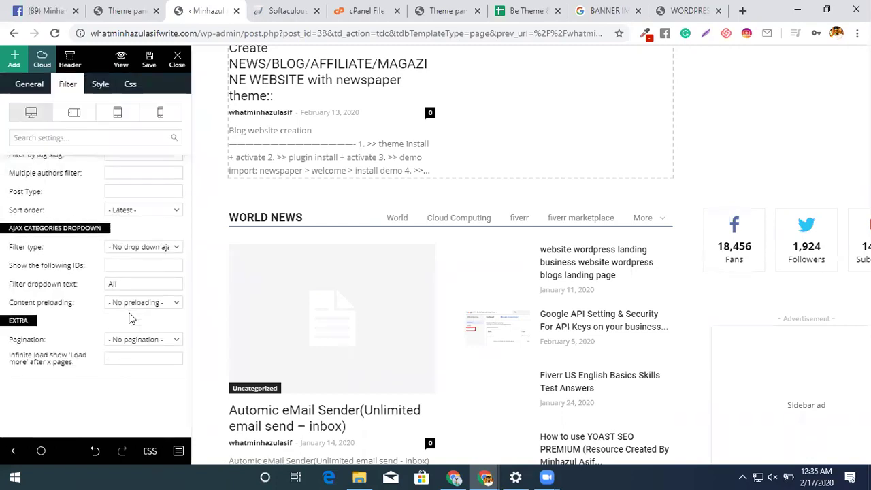
{"action": "left_click", "coordinate": [142, 247]}
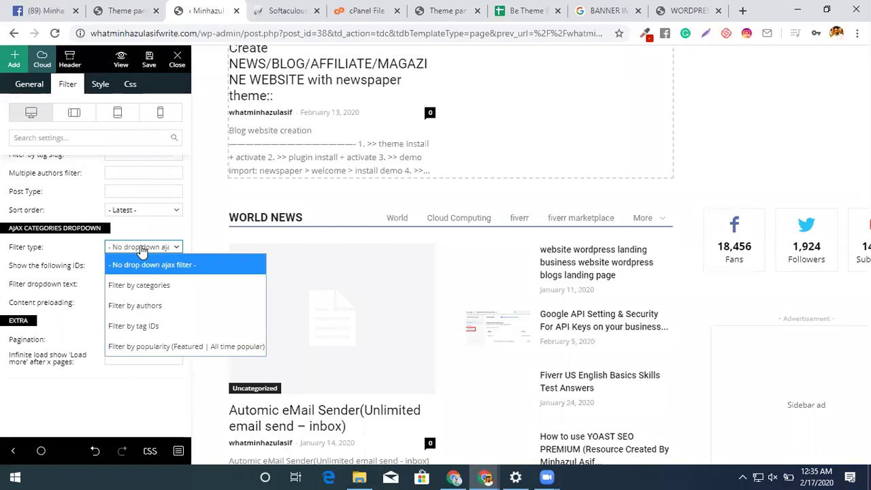
{"action": "left_click", "coordinate": [142, 248]}
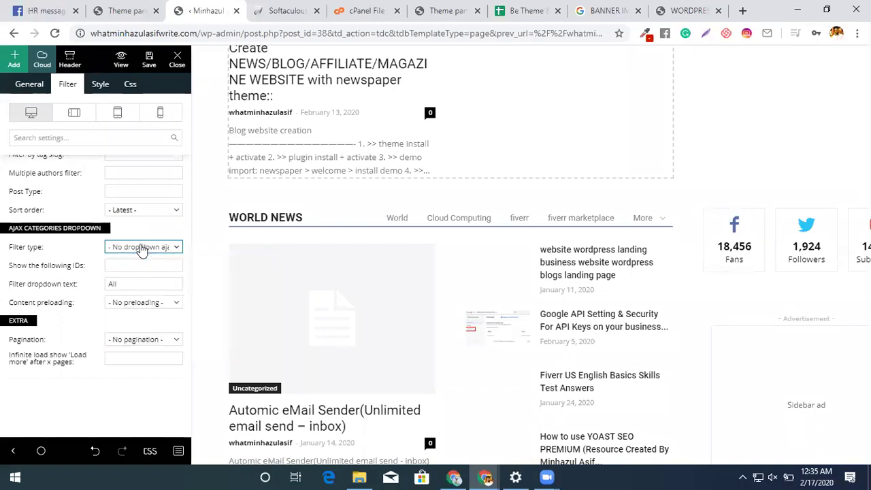
{"action": "scroll", "coordinate": [140, 251], "scroll_direction": "up", "scroll_amount": 3}
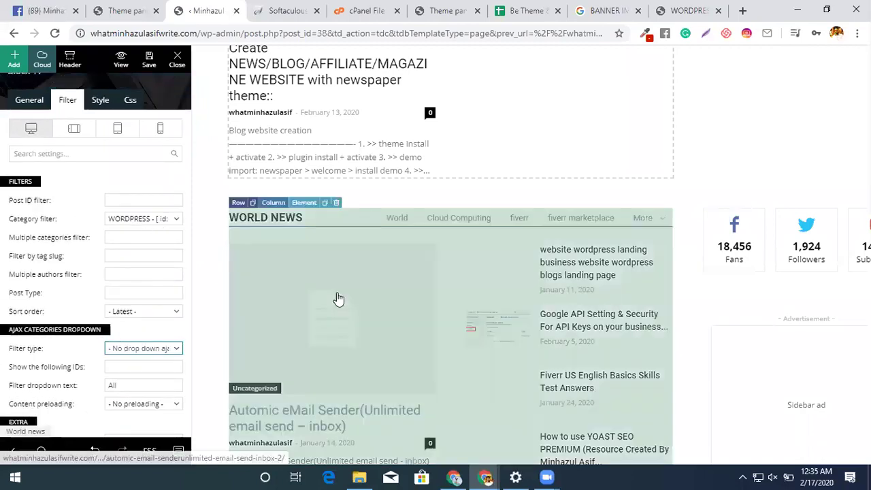
{"action": "scroll", "coordinate": [336, 297], "scroll_direction": "up", "scroll_amount": 3}
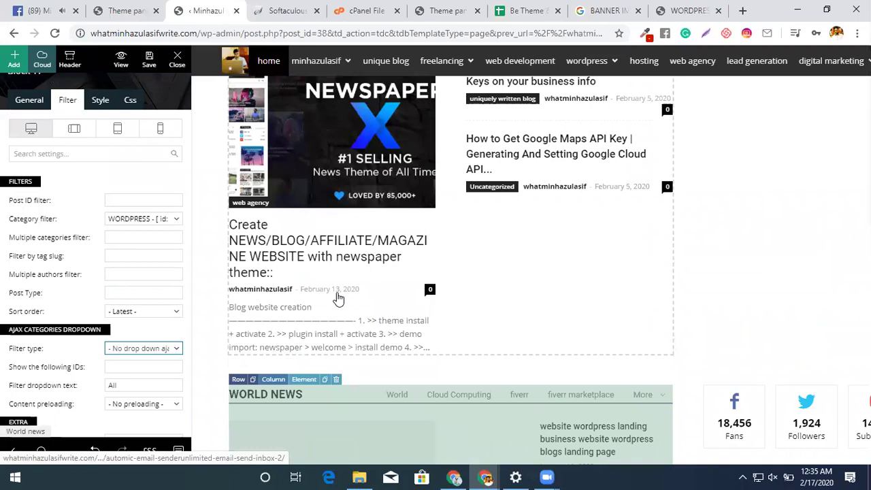
{"action": "scroll", "coordinate": [285, 272], "scroll_direction": "up", "scroll_amount": 1}
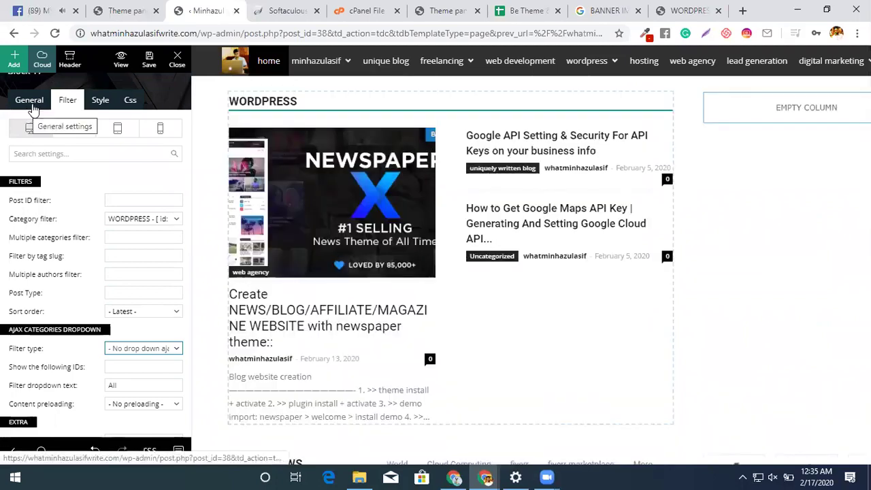
- Try Block Header 4 and Block Header 12 as Block 17's header template
{"action": "left_click", "coordinate": [31, 102]}
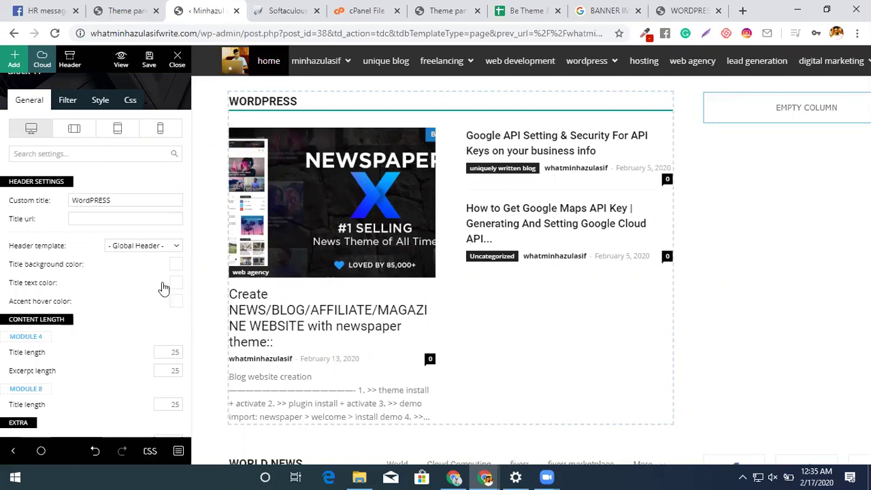
{"action": "scroll", "coordinate": [164, 289], "scroll_direction": "up", "scroll_amount": 1}
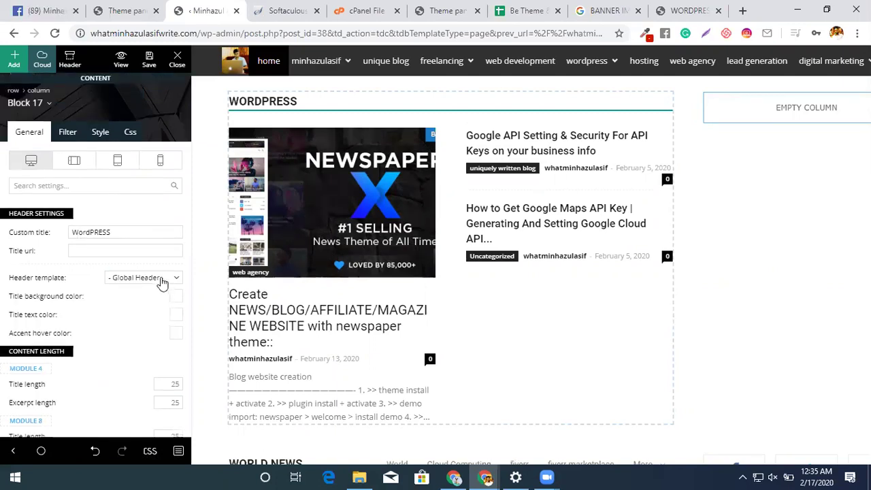
{"action": "left_click", "coordinate": [163, 280]}
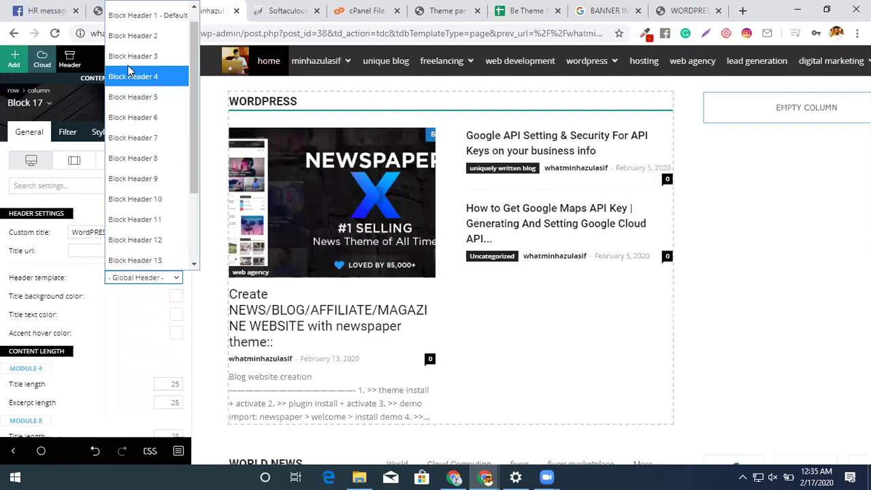
{"action": "left_click", "coordinate": [126, 77]}
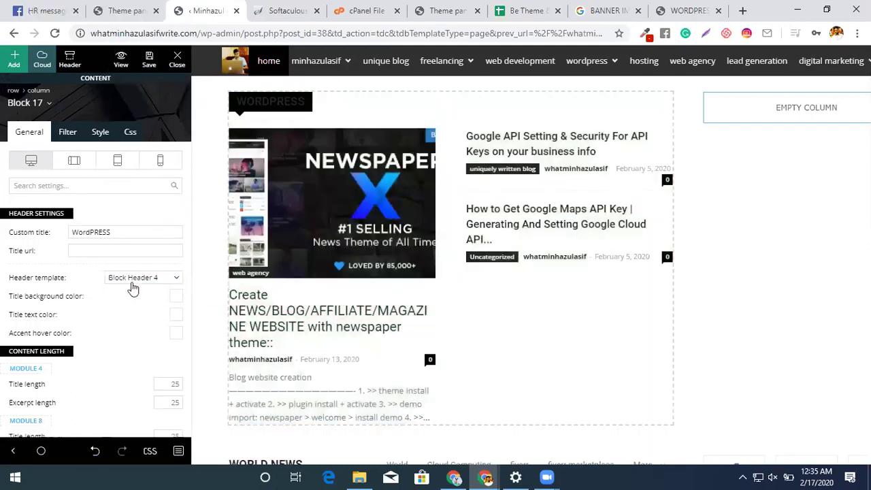
{"action": "left_click", "coordinate": [136, 281]}
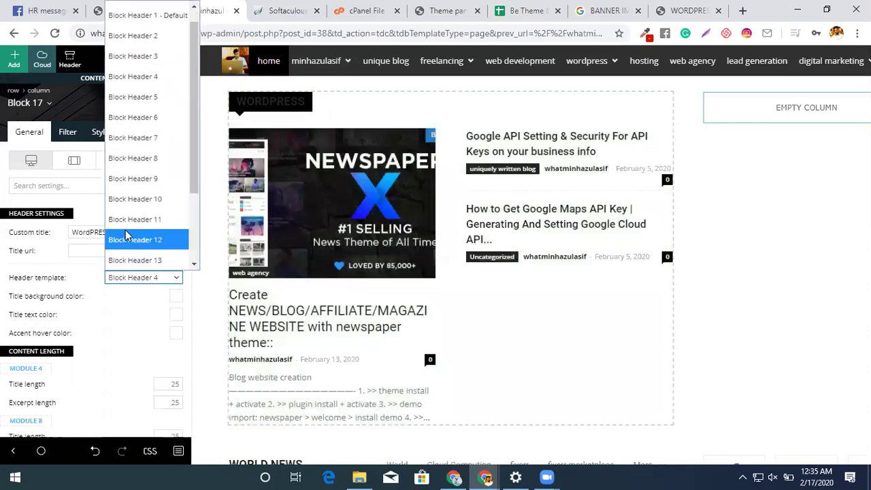
{"action": "left_click", "coordinate": [125, 232]}
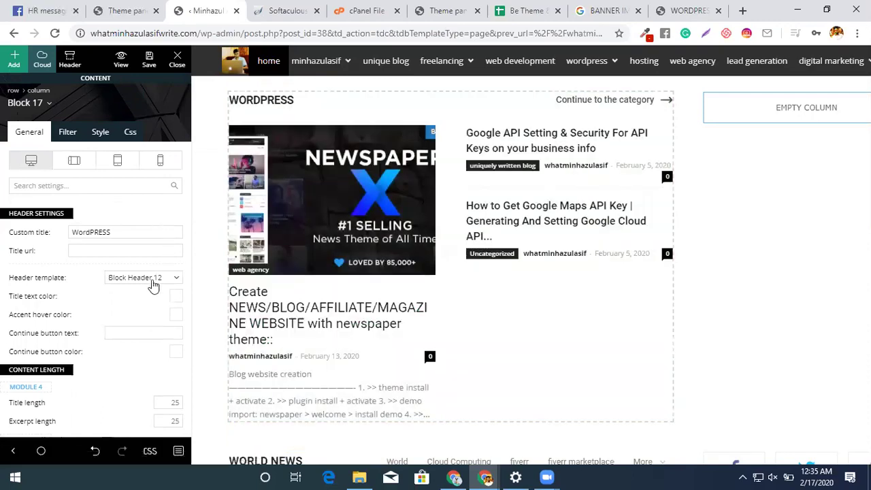
{"action": "left_click", "coordinate": [154, 278]}
{"action": "left_click", "coordinate": [130, 213]}
- Try Block Header 6, then settle on Block Header 2 for the heading
{"action": "scroll", "coordinate": [131, 213], "scroll_direction": "down", "scroll_amount": 1}
{"action": "scroll", "coordinate": [131, 217], "scroll_direction": "up", "scroll_amount": 1}
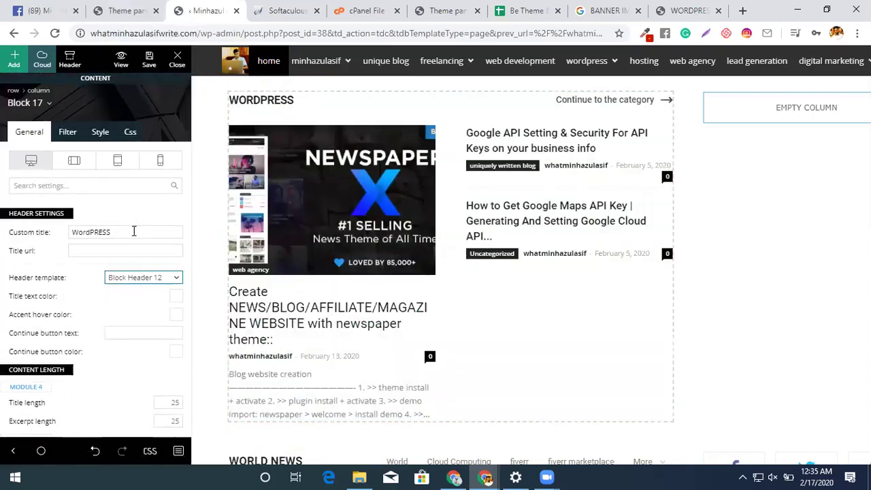
{"action": "left_click", "coordinate": [154, 279]}
{"action": "left_click", "coordinate": [158, 111]}
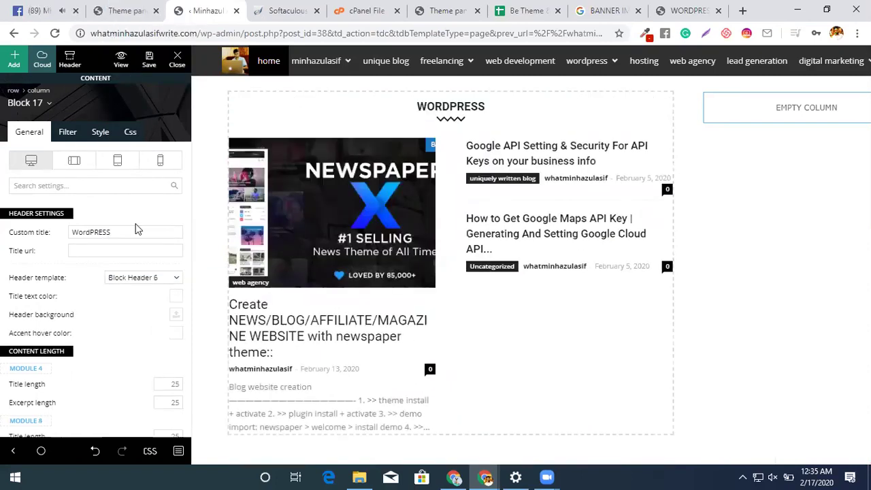
{"action": "left_click", "coordinate": [147, 285]}
{"action": "scroll", "coordinate": [143, 115], "scroll_direction": "down", "scroll_amount": 1}
{"action": "left_click", "coordinate": [142, 111]}
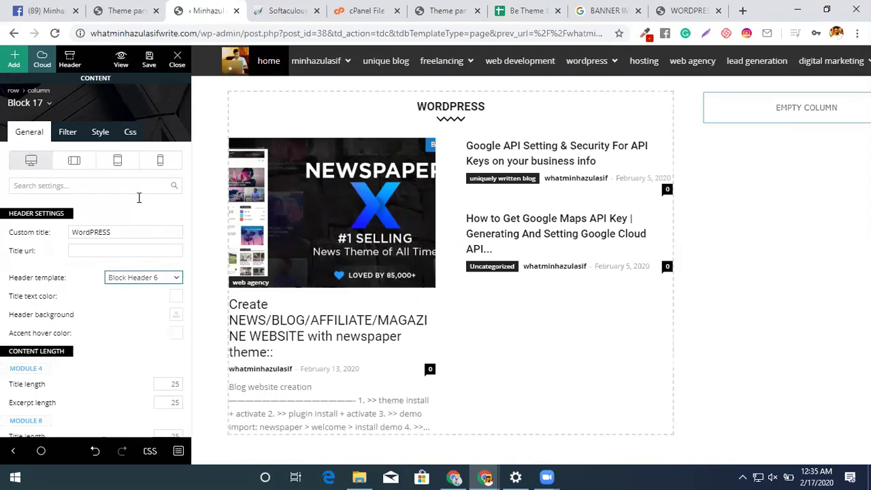
{"action": "left_click", "coordinate": [143, 278]}
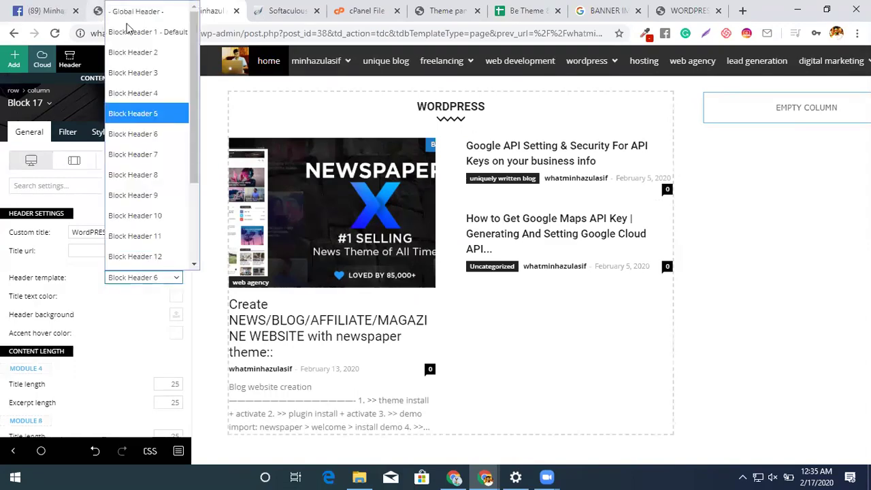
{"action": "left_click", "coordinate": [161, 53]}
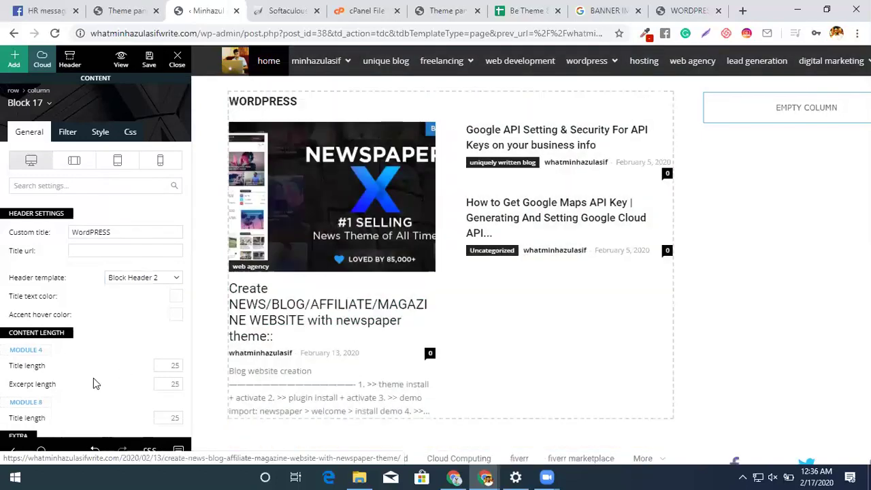
{"action": "left_click", "coordinate": [68, 136]}
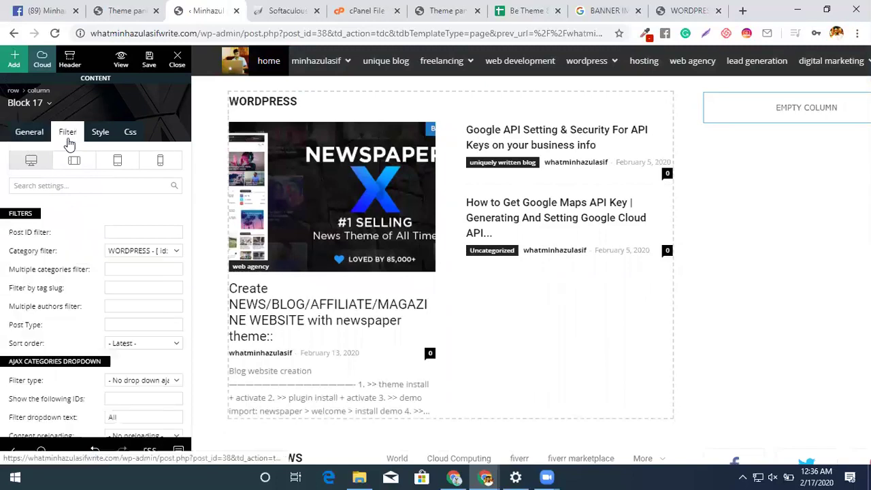
- Reset Block 17's Category filter to show all categories
{"action": "left_click", "coordinate": [151, 261]}
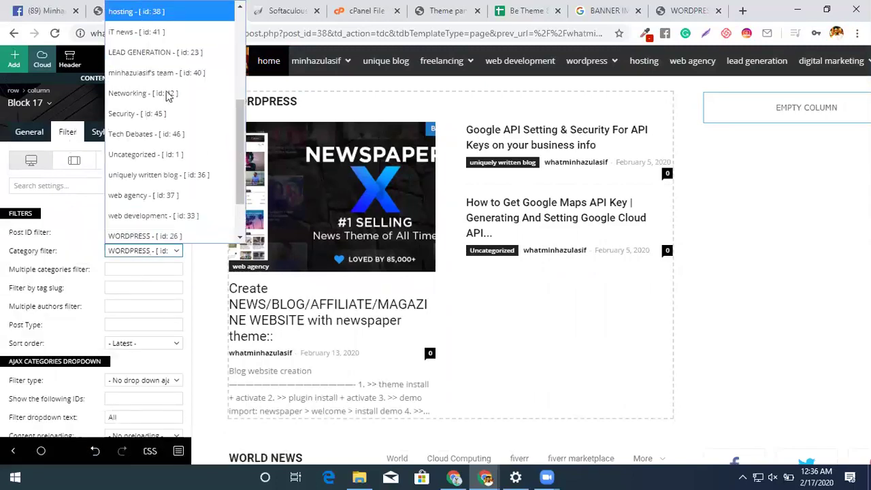
{"action": "key", "text": "Escape"}
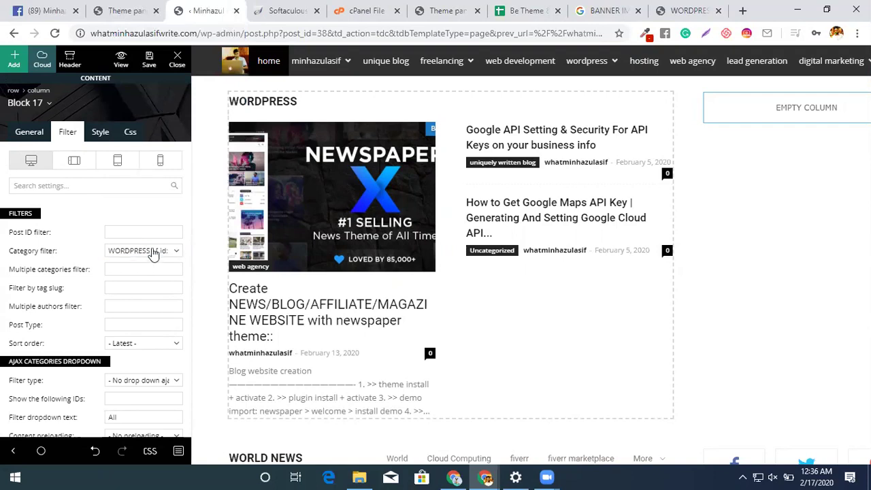
{"action": "left_click", "coordinate": [154, 253]}
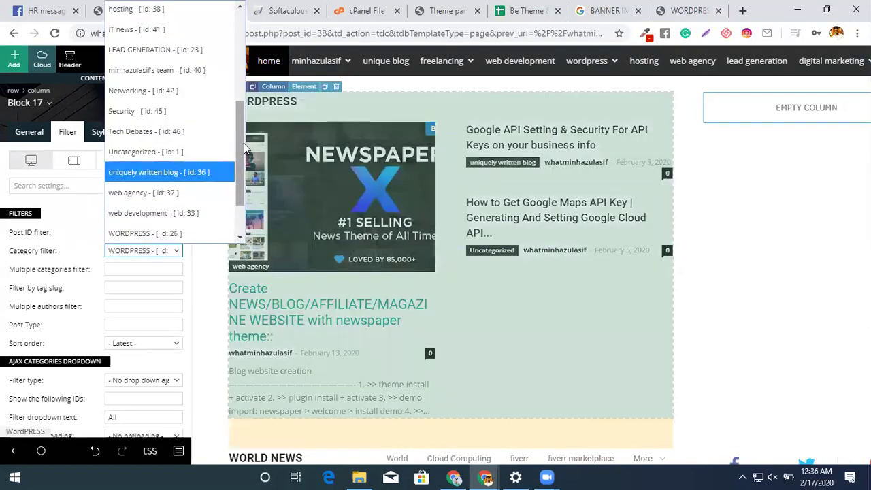
{"action": "left_click_drag", "start_coordinate": [240, 160], "coordinate": [247, 15]}
{"action": "scroll", "coordinate": [247, 15], "scroll_direction": "up", "scroll_amount": 1}
{"action": "left_click", "coordinate": [150, 10]}
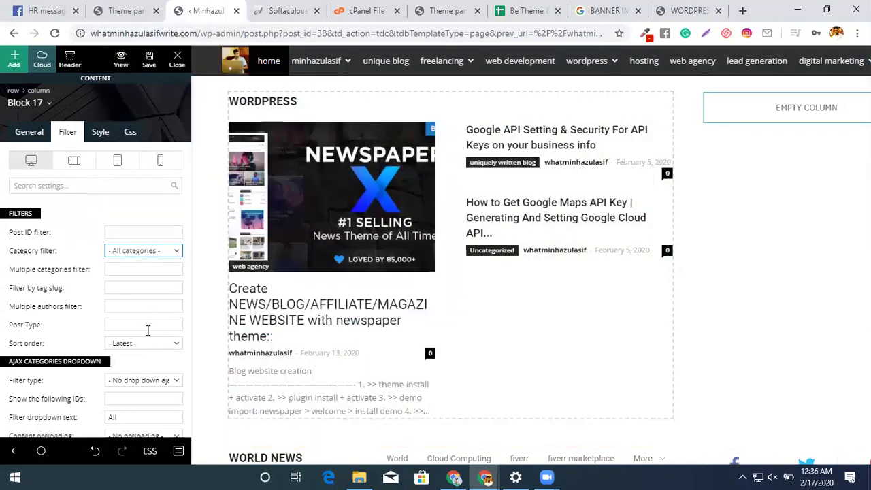
- Enter 'wordpress theme,' in the Multiple categories filter
{"action": "left_click", "coordinate": [142, 270]}
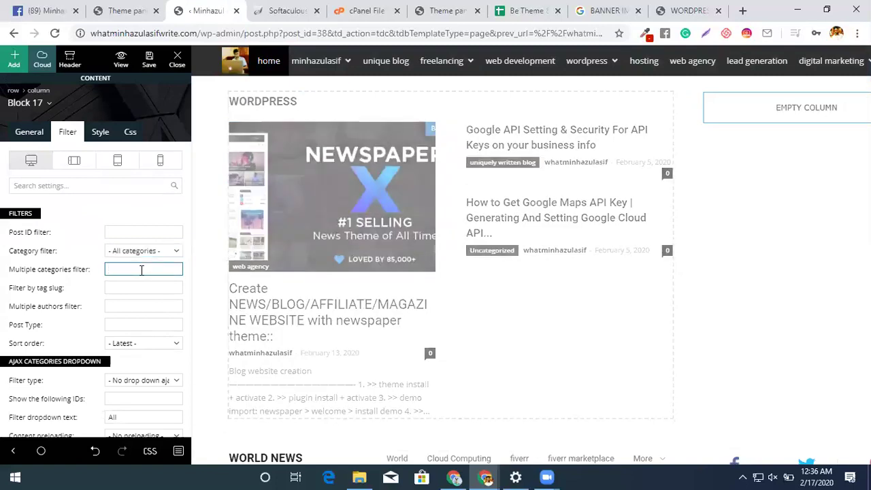
{"action": "type", "text": "WO"}
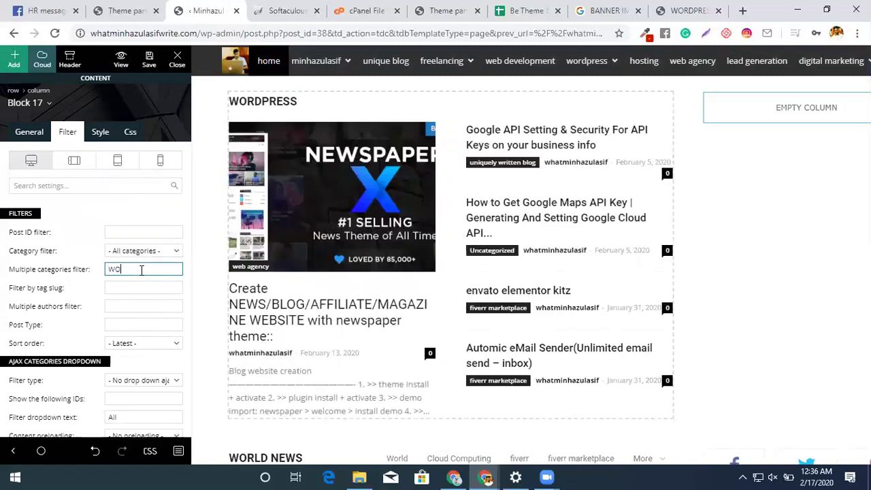
{"action": "type", "text": "RDPRESS,"}
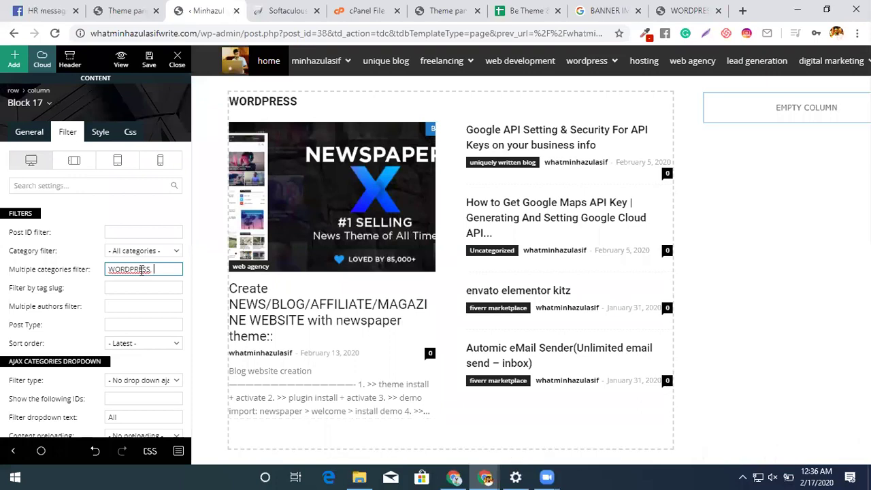
{"action": "type", "text": "DP"}
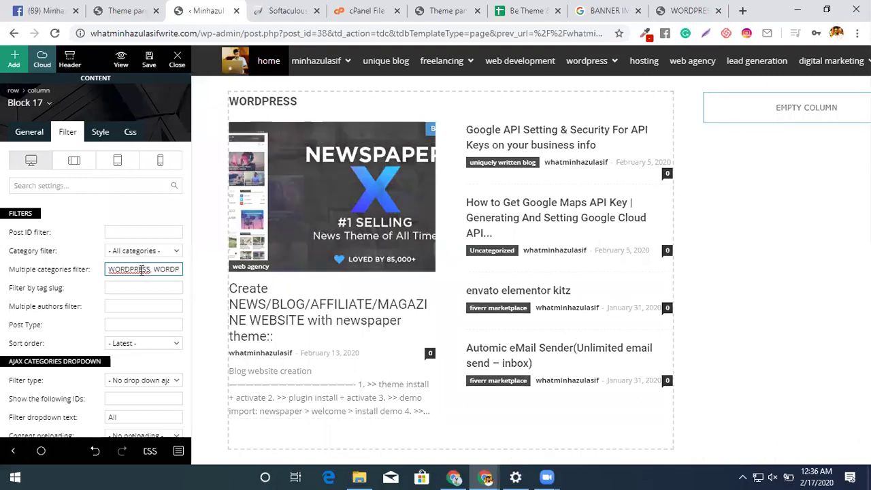
{"action": "key", "text": "ctrl+a"}
{"action": "key", "text": "BackSpace"}
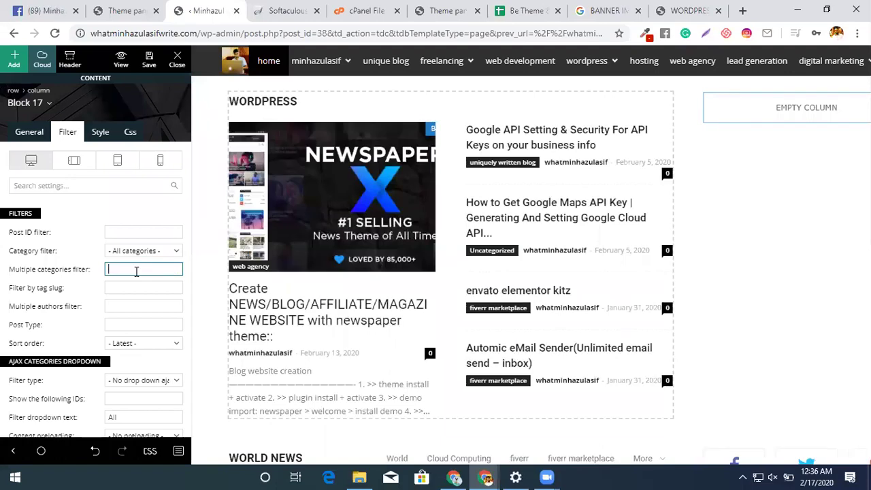
{"action": "type", "text": "WORDP"}
{"action": "key", "text": "BackSpace"}
{"action": "key", "text": "BackSpace"}
{"action": "key", "text": "BackSpace"}
{"action": "key", "text": "BackSpace"}
{"action": "key", "text": "BackSpace"}
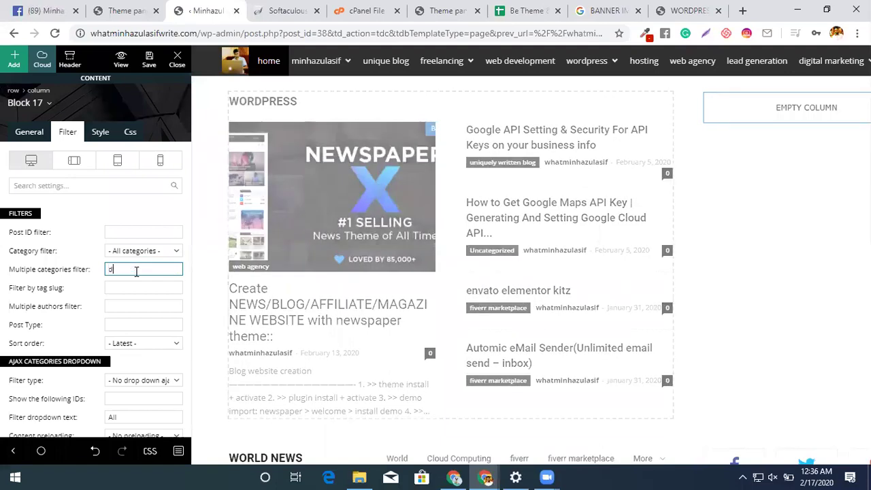
{"action": "key", "text": "BackSpace"}
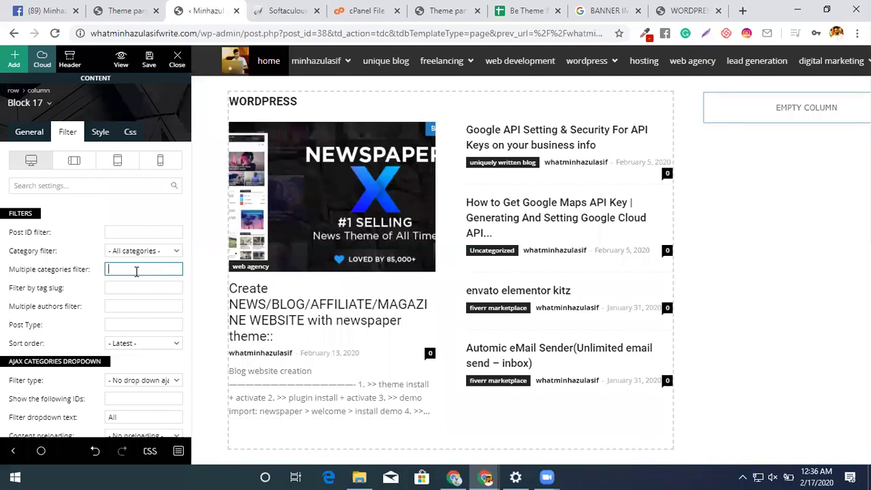
{"action": "type", "text": "wordpress"}
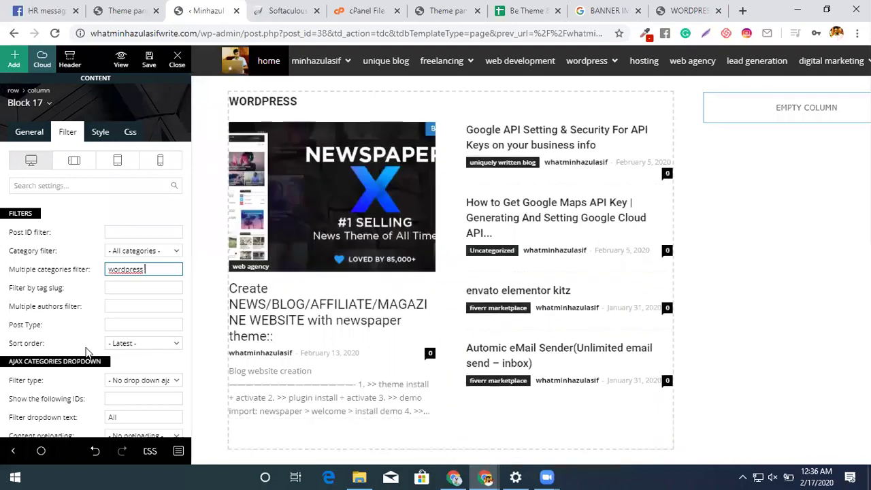
{"action": "type", "text": " theme,"}
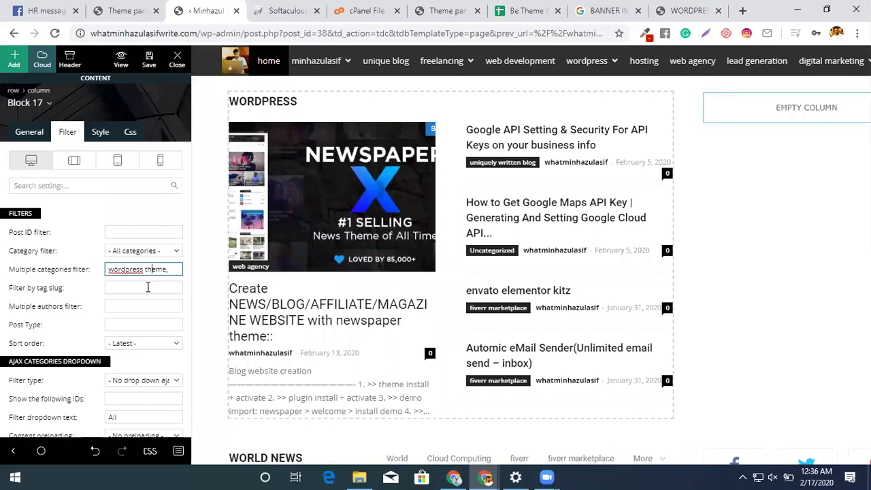
- Set Ajax filter type to 'Filter by categories' and clear the Multiple categories text
{"action": "scroll", "coordinate": [108, 366], "scroll_direction": "down", "scroll_amount": 1}
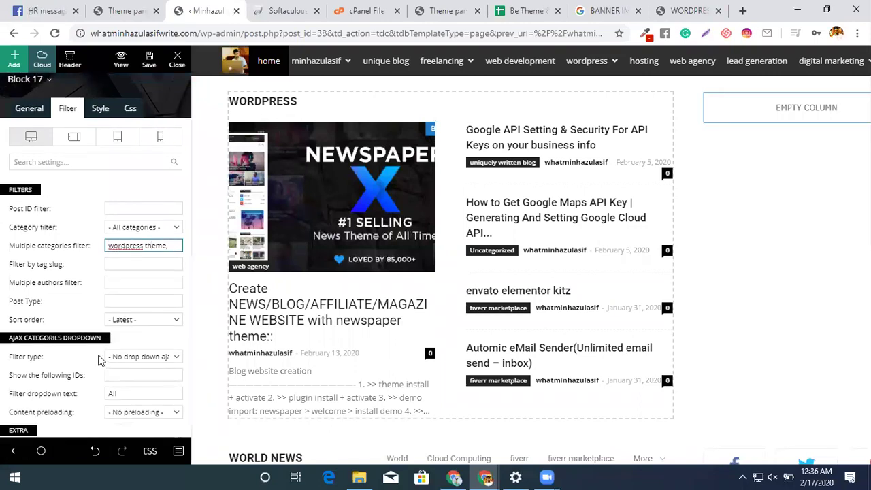
{"action": "left_click", "coordinate": [121, 365]}
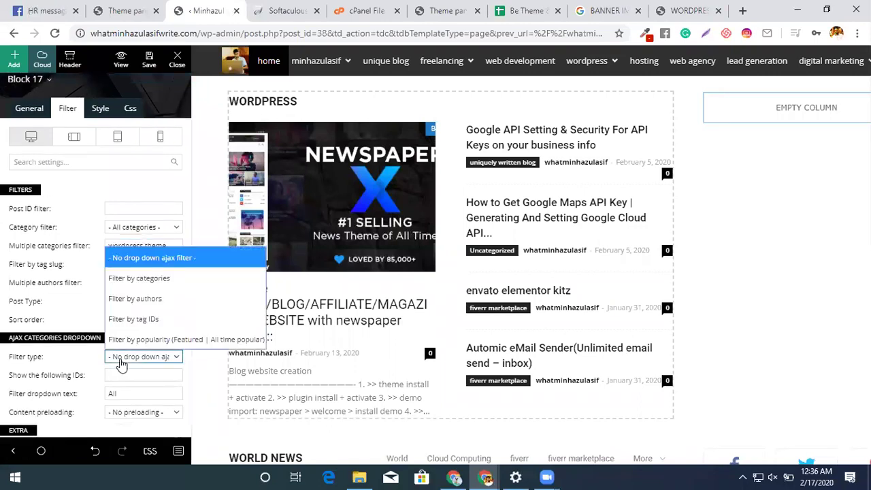
{"action": "left_click", "coordinate": [176, 277]}
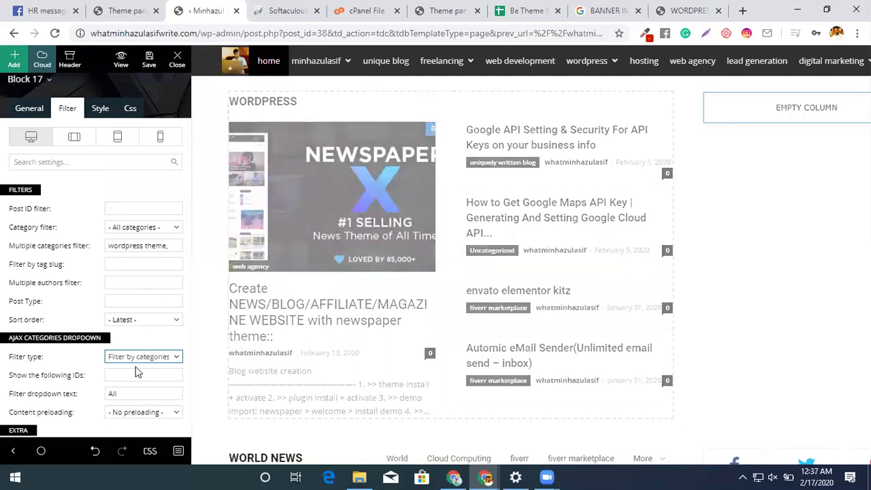
{"action": "left_click", "coordinate": [123, 375]}
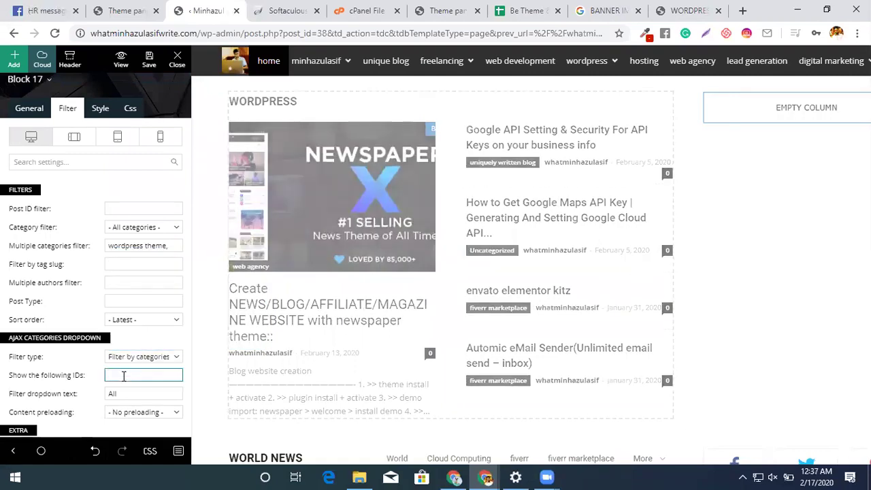
{"action": "left_click", "coordinate": [153, 249]}
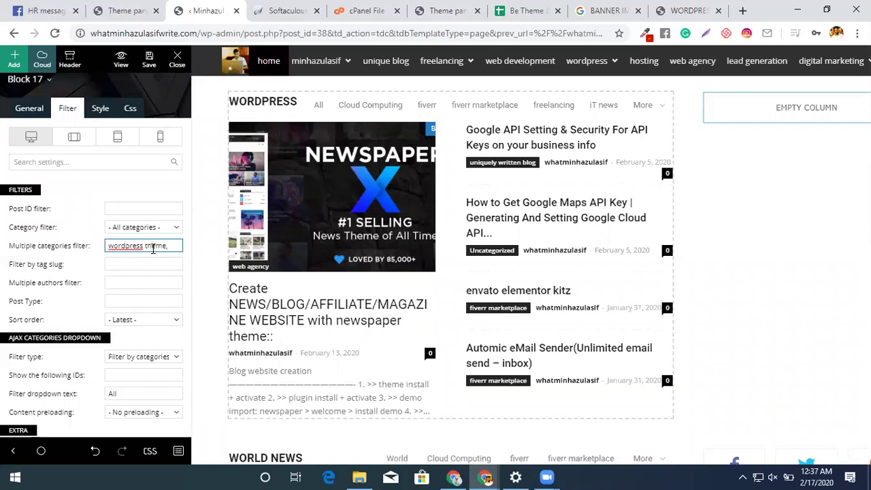
{"action": "key", "text": "ctrl+a"}
{"action": "key", "text": "BackSpace"}
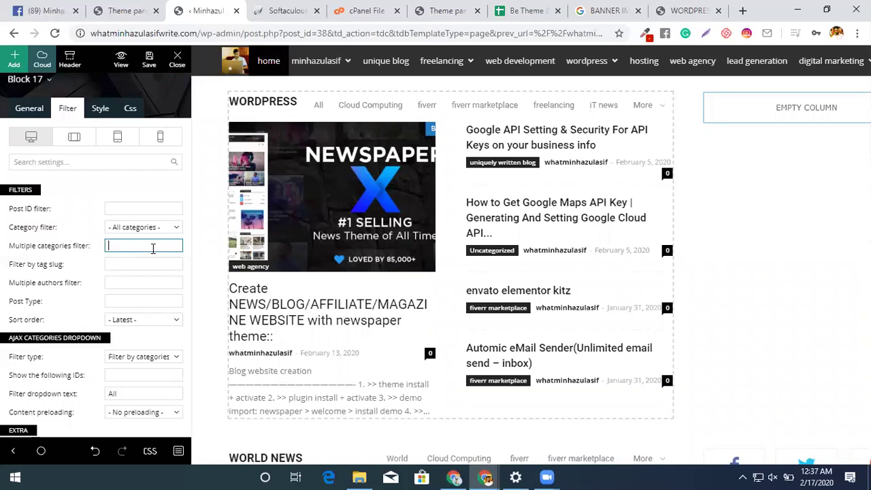
- Limit Block 17 to the WORDPRESS category
{"action": "left_click", "coordinate": [156, 231]}
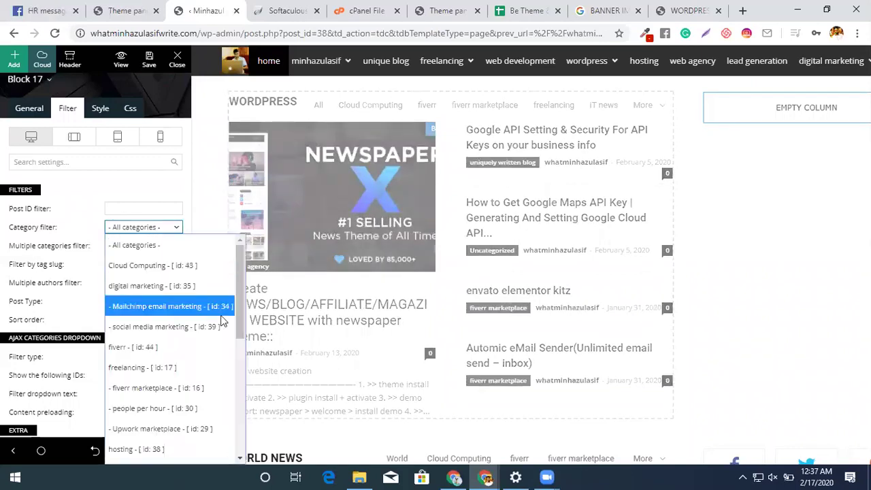
{"action": "scroll", "coordinate": [243, 318], "scroll_direction": "down", "scroll_amount": 1}
{"action": "scroll", "coordinate": [204, 381], "scroll_direction": "down", "scroll_amount": 5}
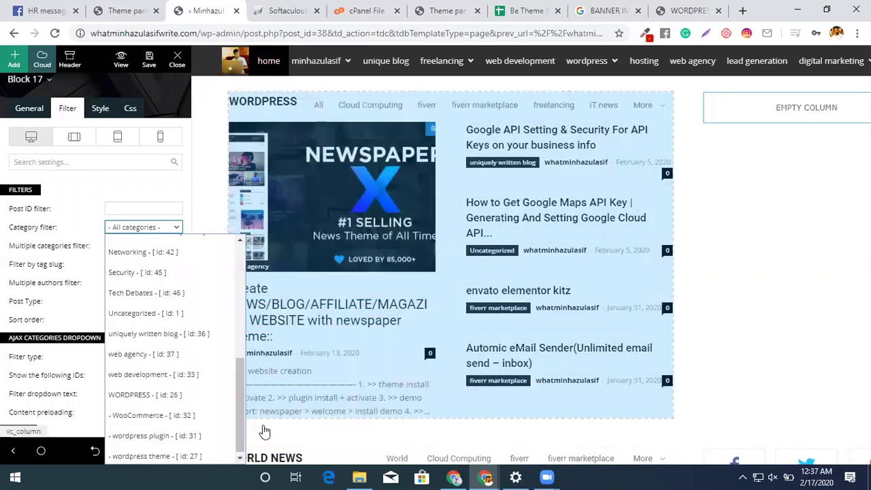
{"action": "left_click", "coordinate": [167, 447]}
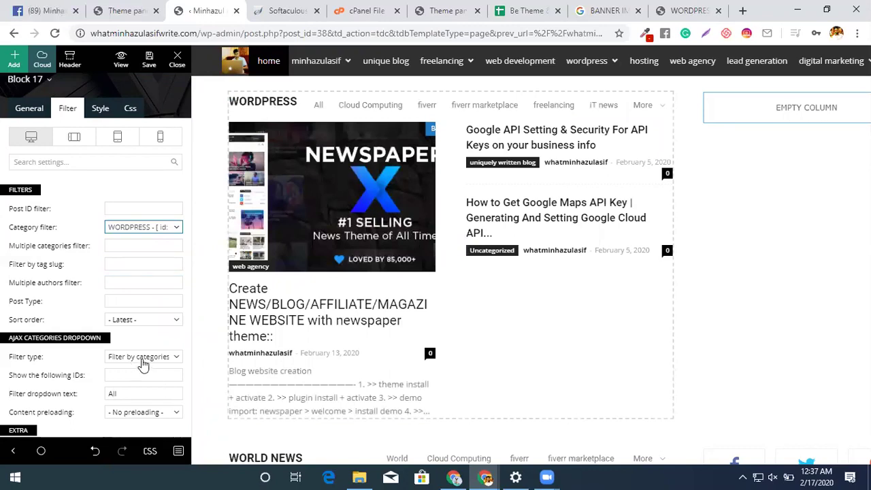
{"action": "left_click", "coordinate": [155, 235]}
{"action": "scroll", "coordinate": [152, 272], "scroll_direction": "up", "scroll_amount": 1}
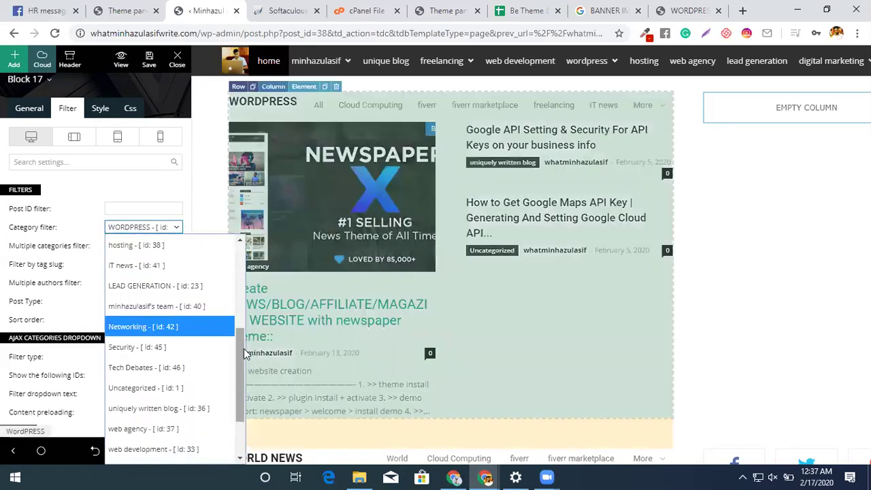
{"action": "scroll", "coordinate": [244, 348], "scroll_direction": "down", "scroll_amount": 1}
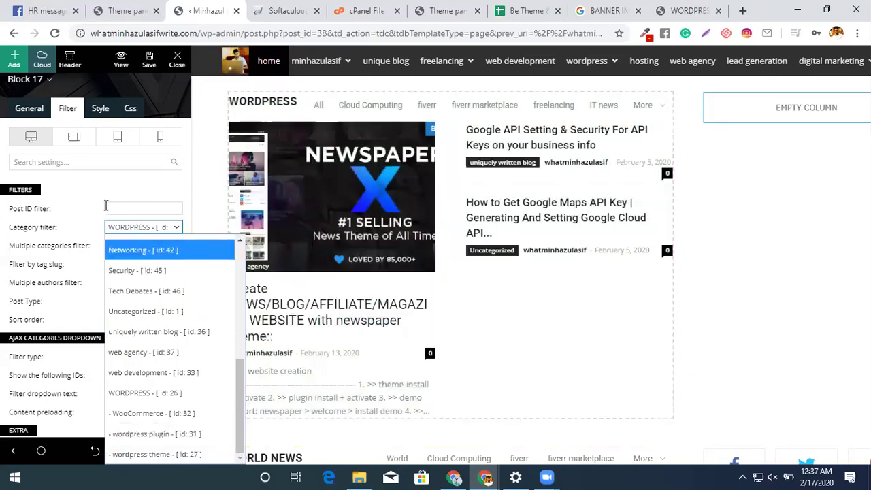
{"action": "left_click", "coordinate": [100, 206]}
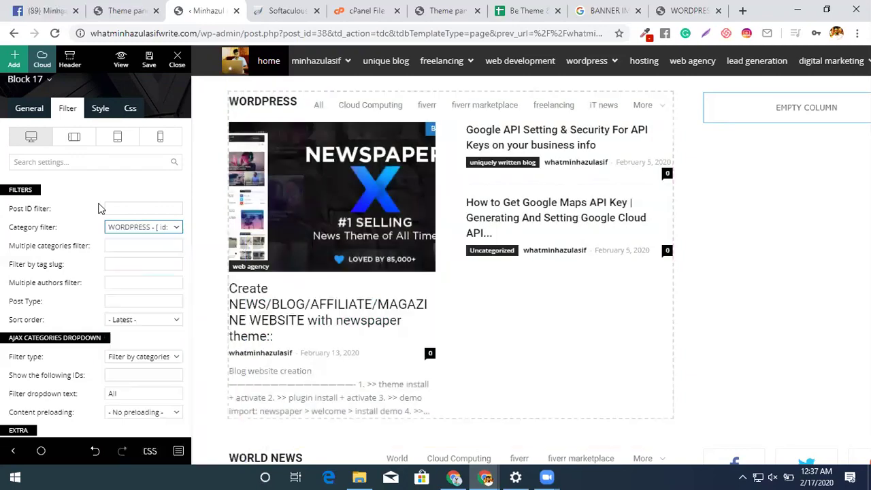
- Enter tab category IDs 30, 31, 32, then correct the first ID to 26 after checking categories
{"action": "left_click", "coordinate": [120, 372]}
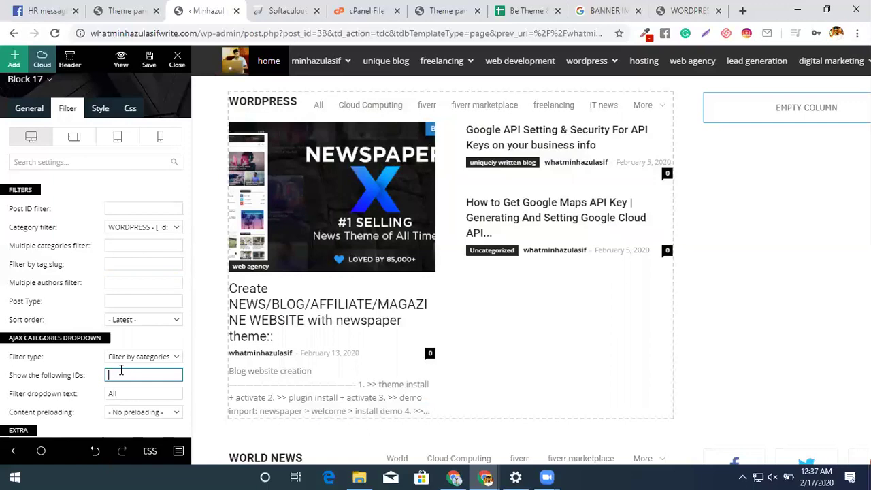
{"action": "type", "text": "30, 31, 32"}
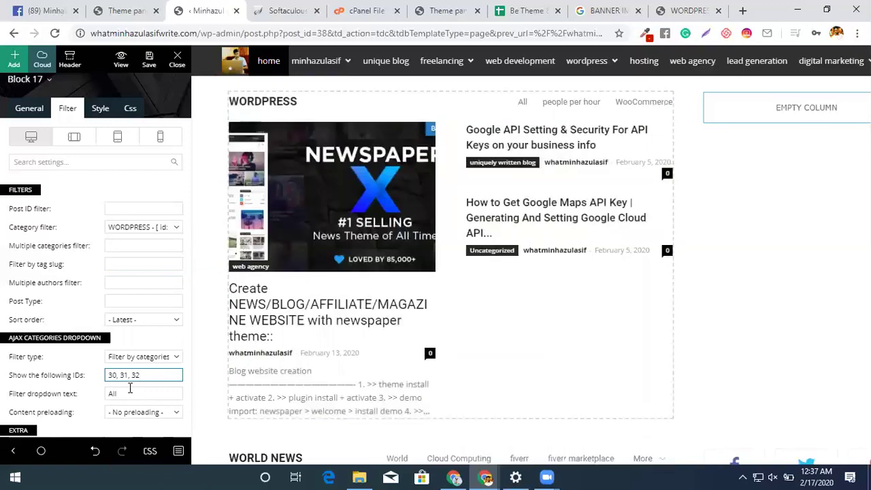
{"action": "left_click", "coordinate": [159, 231]}
{"action": "scroll", "coordinate": [159, 237], "scroll_direction": "up", "scroll_amount": 1}
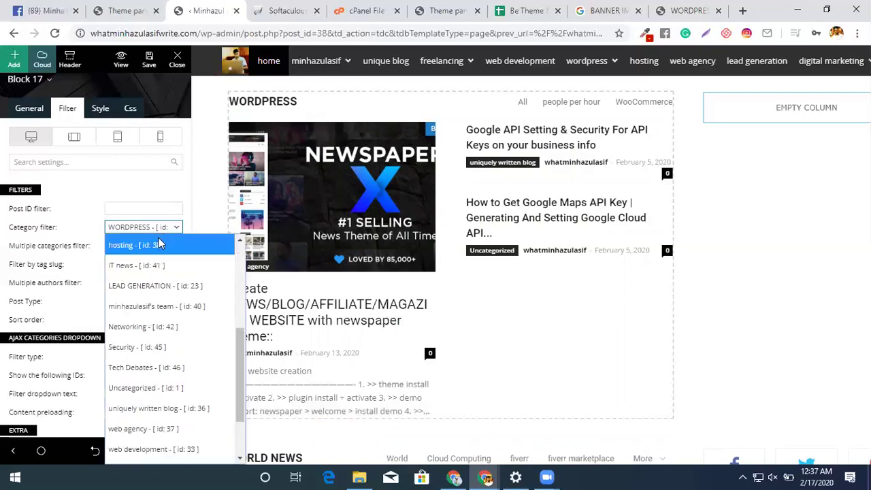
{"action": "scroll", "coordinate": [241, 352], "scroll_direction": "down", "scroll_amount": 1}
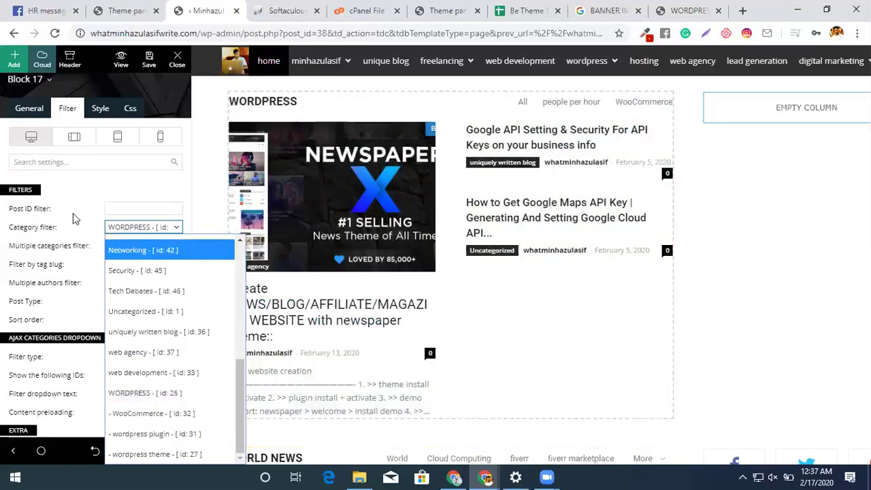
{"action": "left_click", "coordinate": [73, 213]}
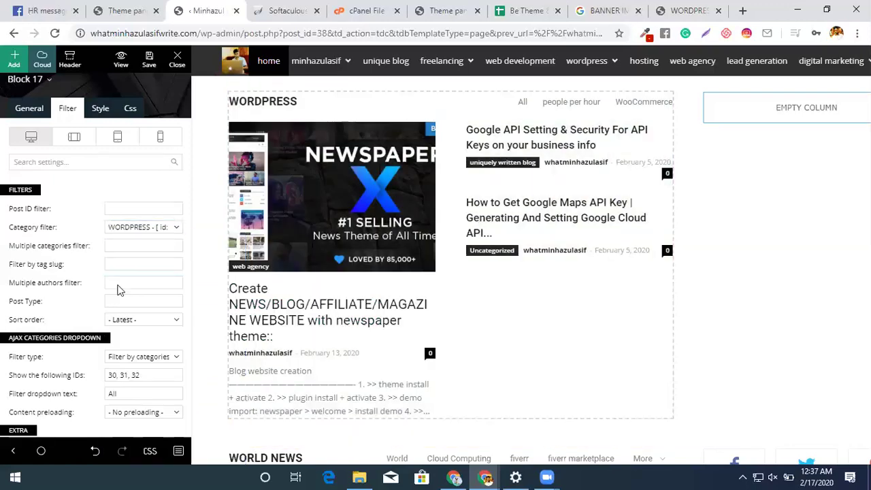
{"action": "left_click", "coordinate": [117, 373]}
{"action": "key", "text": "BackSpace"}
{"action": "key", "text": "BackSpace"}
{"action": "type", "text": "26"}
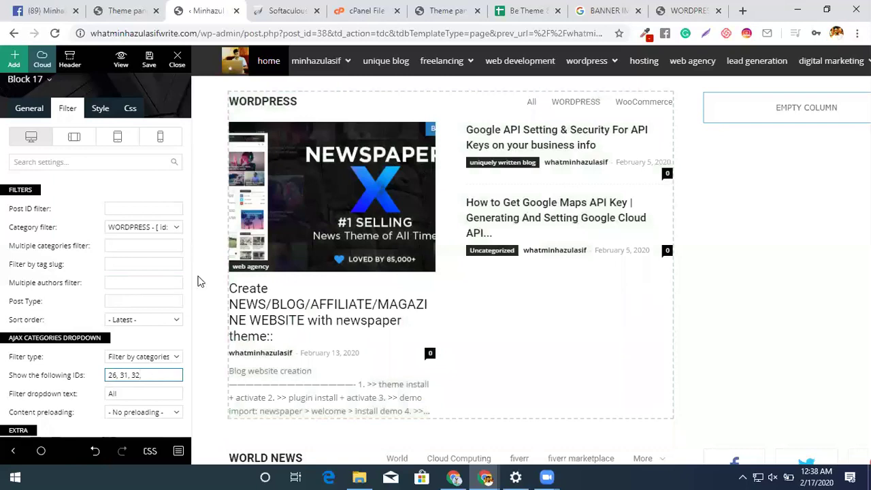
- Review the category filter and ajax filter options, keeping Category filter on WORDPRESS
{"action": "left_click", "coordinate": [170, 227]}
{"action": "key", "text": "Down"}
{"action": "key", "text": "Down"}
{"action": "key", "text": "Down"}
{"action": "key", "text": "Down"}
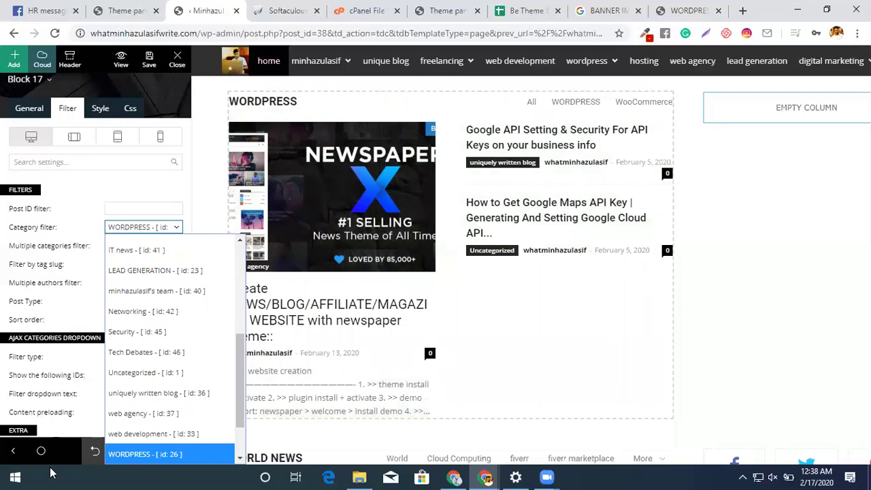
{"action": "left_click", "coordinate": [137, 356]}
{"action": "left_click", "coordinate": [171, 355]}
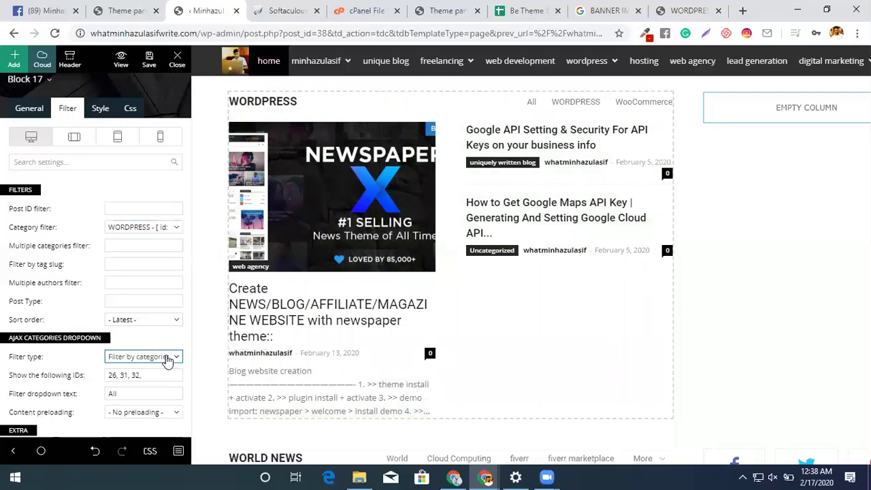
{"action": "left_click", "coordinate": [156, 230]}
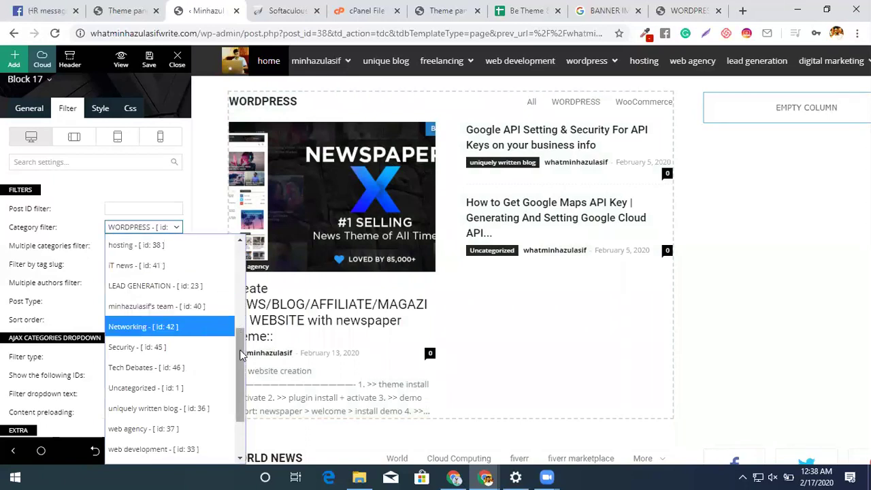
{"action": "left_click_drag", "start_coordinate": [241, 354], "coordinate": [243, 430]}
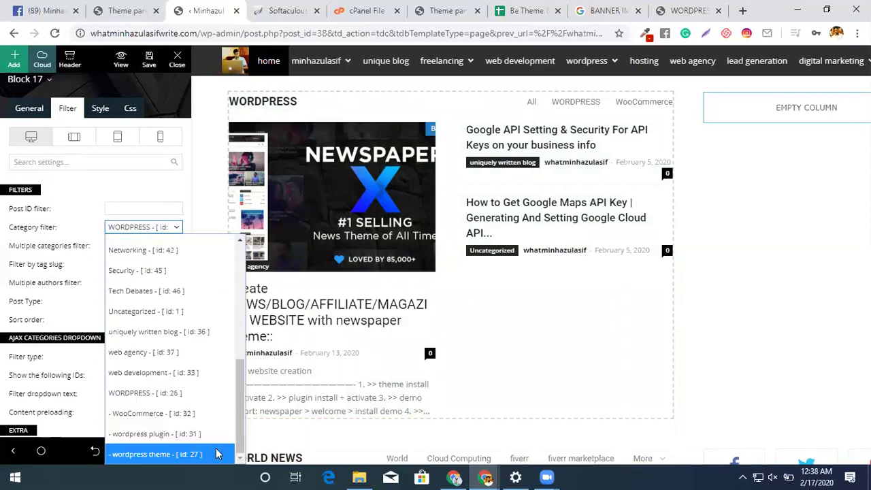
{"action": "left_click", "coordinate": [80, 310]}
- Append category ID 27 so the tab IDs read 26, 31, 32, 27
{"action": "left_click", "coordinate": [161, 374]}
{"action": "type", "text": "26, 31, 32, 2"}
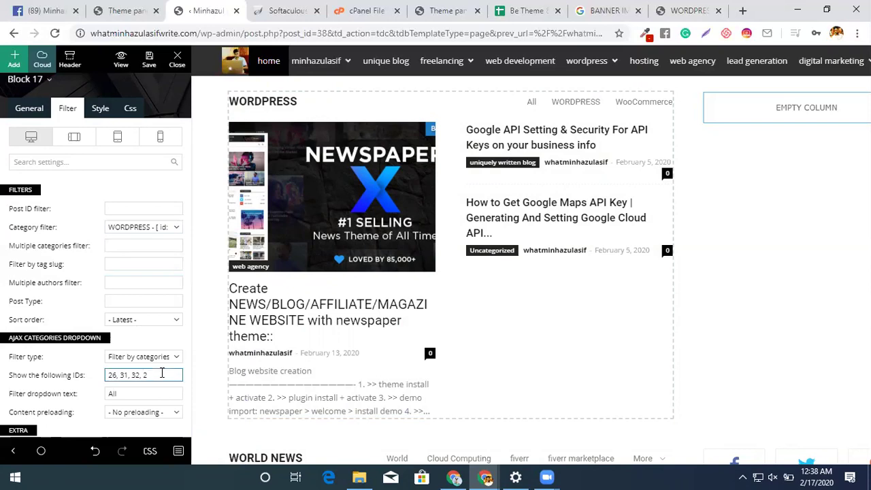
{"action": "type", "text": "7"}
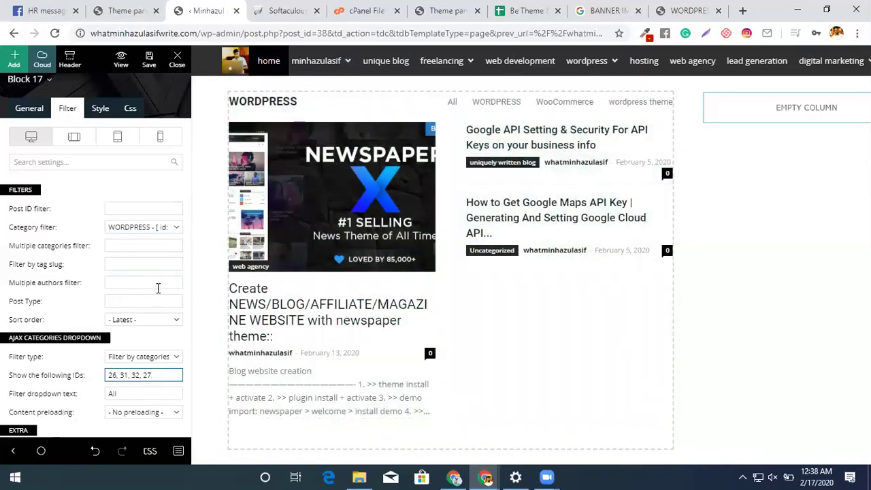
{"action": "left_click", "coordinate": [160, 227]}
{"action": "scroll", "coordinate": [183, 345], "scroll_direction": "up", "scroll_amount": 1}
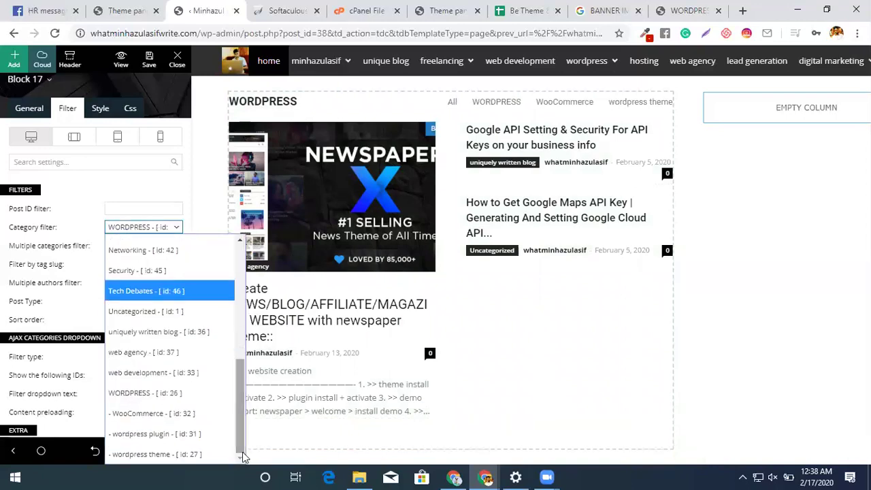
{"action": "left_click", "coordinate": [76, 300]}
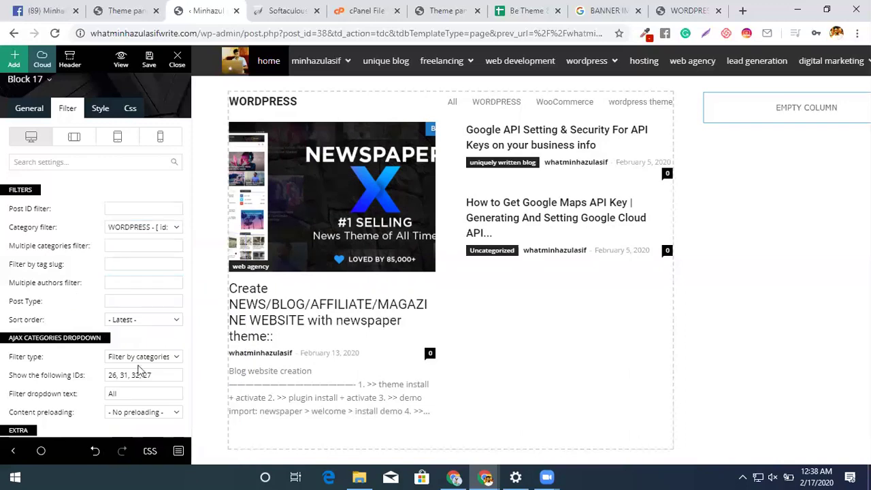
{"action": "left_click", "coordinate": [134, 375]}
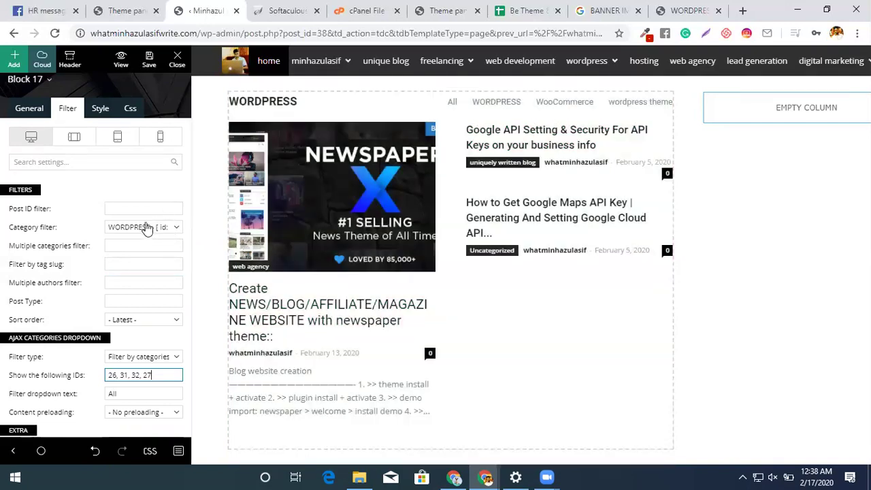
- Switch Block 17's Category filter to '- All categories -' and select the empty sidebar column
{"action": "left_click", "coordinate": [146, 227]}
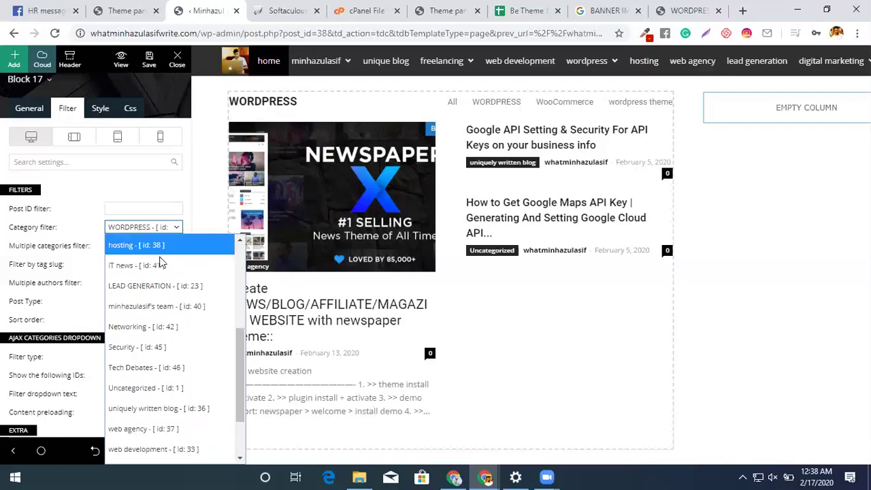
{"action": "left_click", "coordinate": [149, 228]}
{"action": "left_click", "coordinate": [145, 252]}
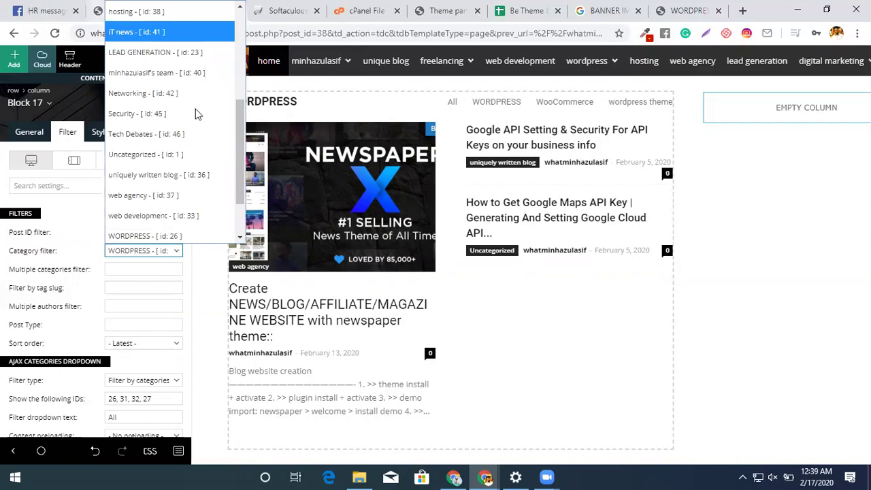
{"action": "left_click_drag", "start_coordinate": [239, 134], "coordinate": [230, 28]}
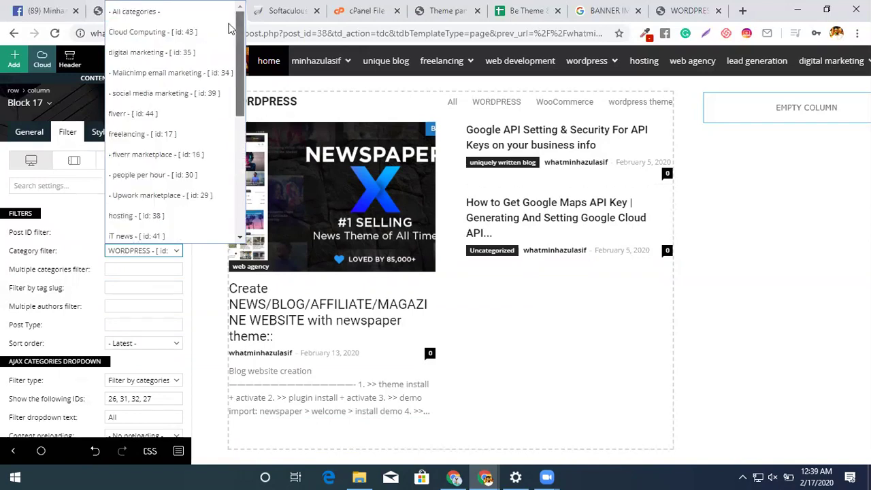
{"action": "left_click", "coordinate": [153, 252]}
{"action": "left_click", "coordinate": [153, 252]}
{"action": "scroll", "coordinate": [170, 34], "scroll_direction": "down", "scroll_amount": 1}
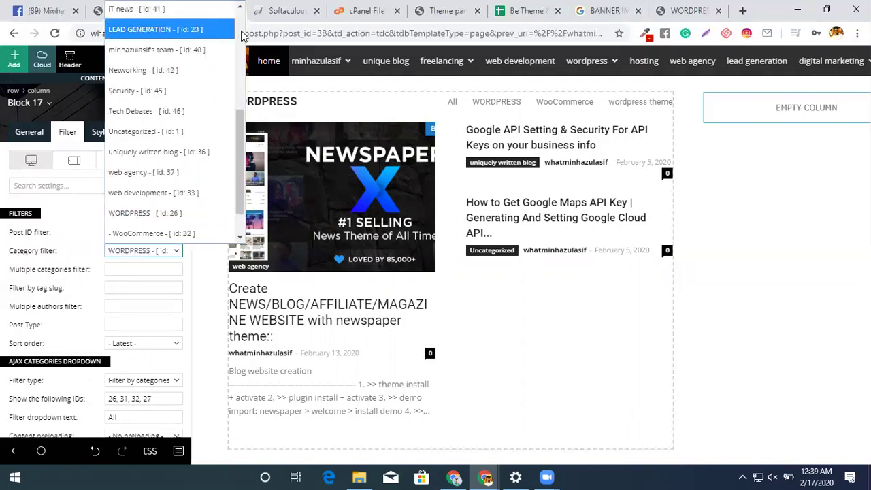
{"action": "left_click", "coordinate": [243, 35]}
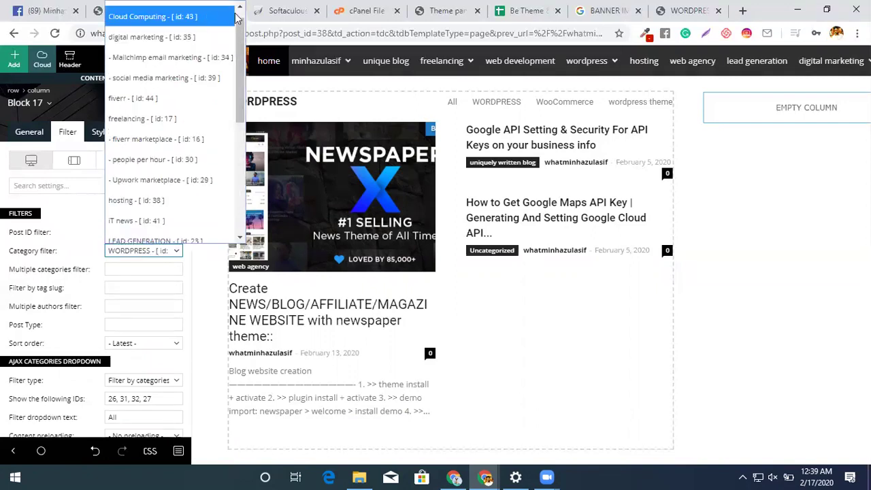
{"action": "scroll", "coordinate": [204, 18], "scroll_direction": "up", "scroll_amount": 1}
{"action": "left_click", "coordinate": [204, 16]}
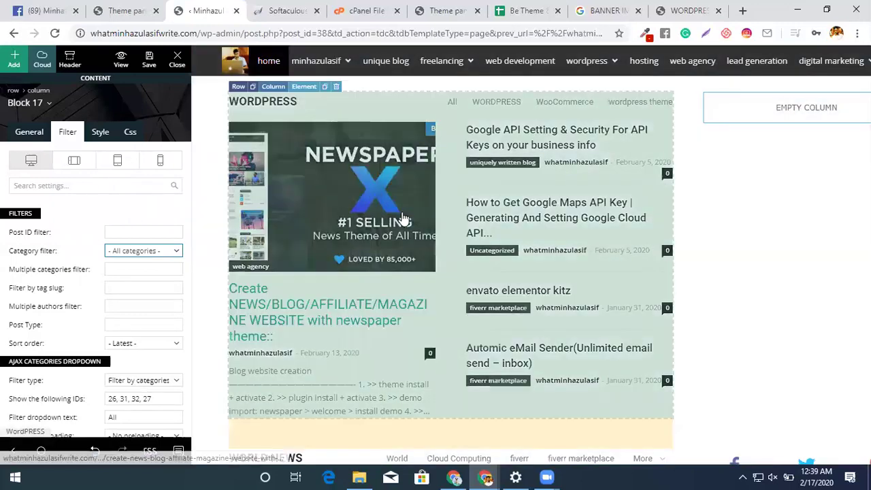
{"action": "left_click", "coordinate": [764, 116]}
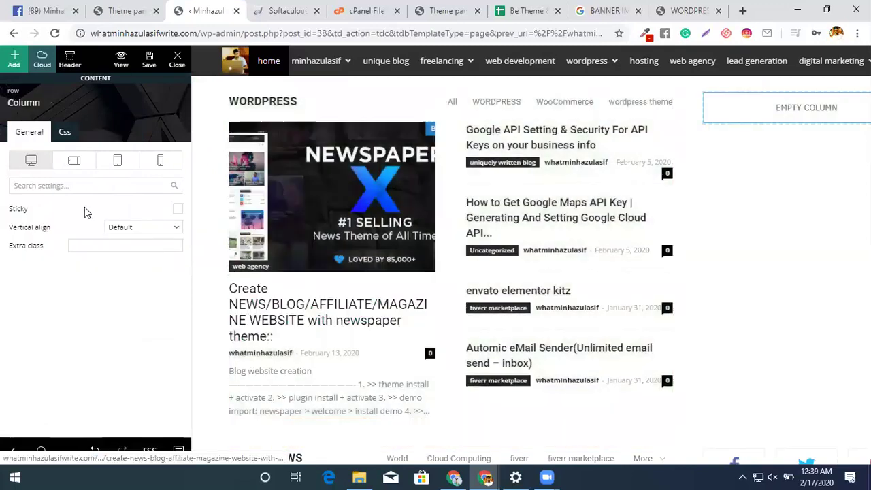
- Drop Block 21 from the block list into the empty sidebar column and open its settings
{"action": "left_click", "coordinate": [15, 61]}
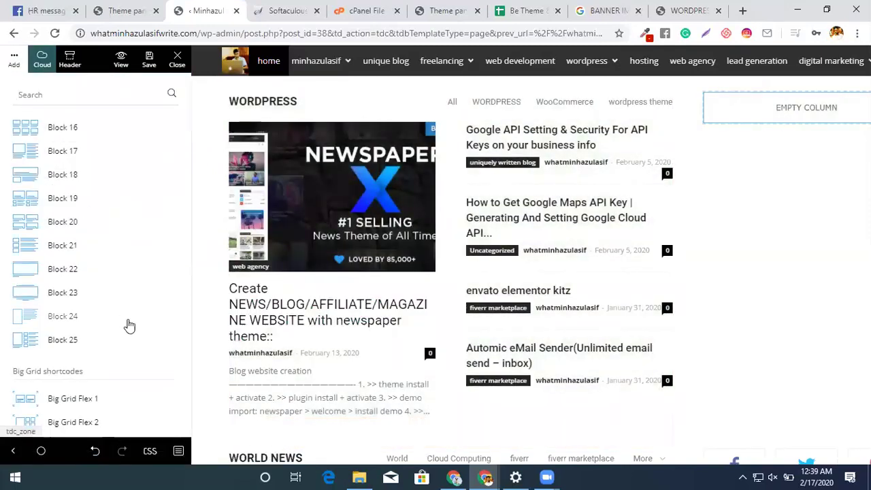
{"action": "left_click_drag", "start_coordinate": [67, 248], "coordinate": [783, 115]}
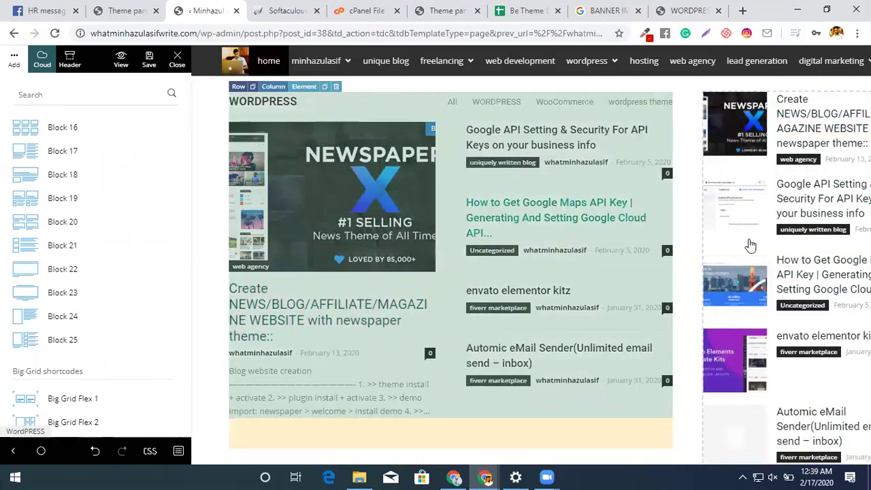
{"action": "left_click", "coordinate": [748, 245]}
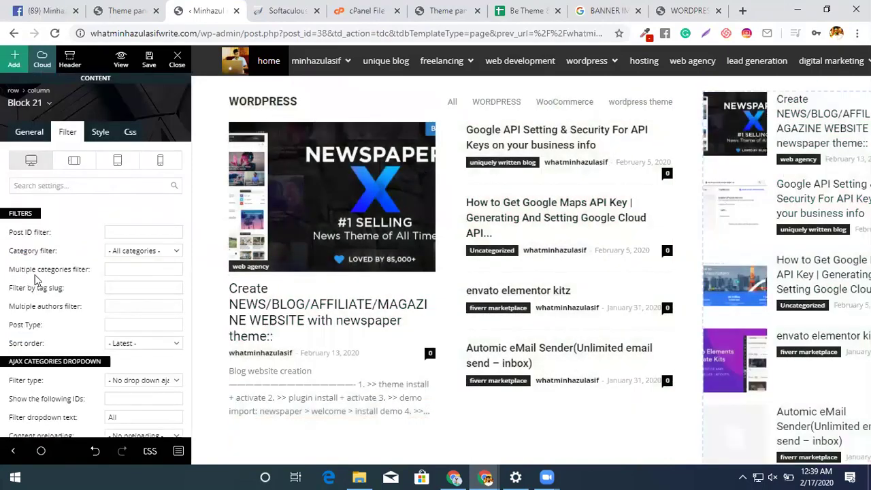
- Search Block 21's general settings for 'recent wordpres'
{"action": "left_click", "coordinate": [30, 132]}
{"action": "left_click", "coordinate": [69, 189]}
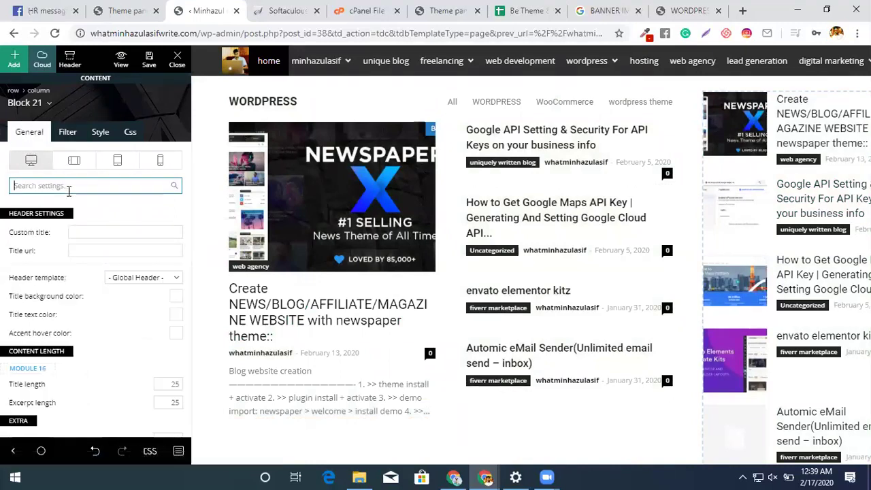
{"action": "type", "text": "REcent"}
{"action": "key", "text": "ctrl+a"}
{"action": "type", "text": "re"}
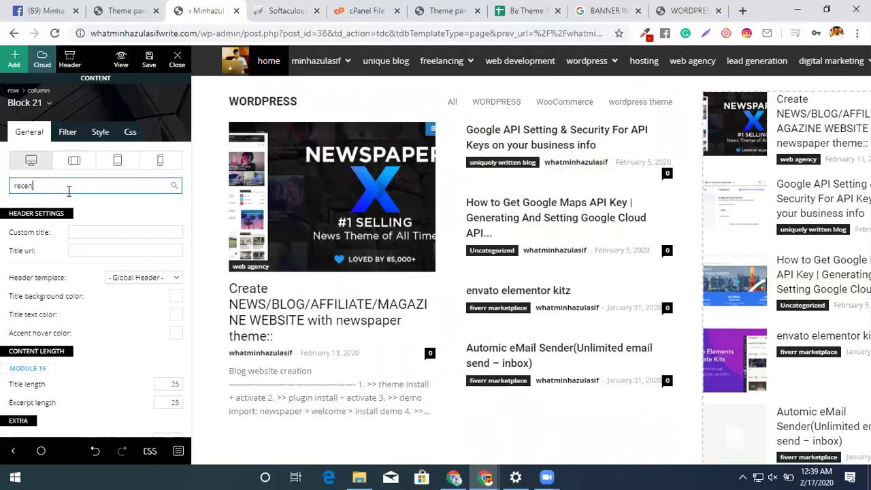
{"action": "type", "text": "cent wordpress posts"}
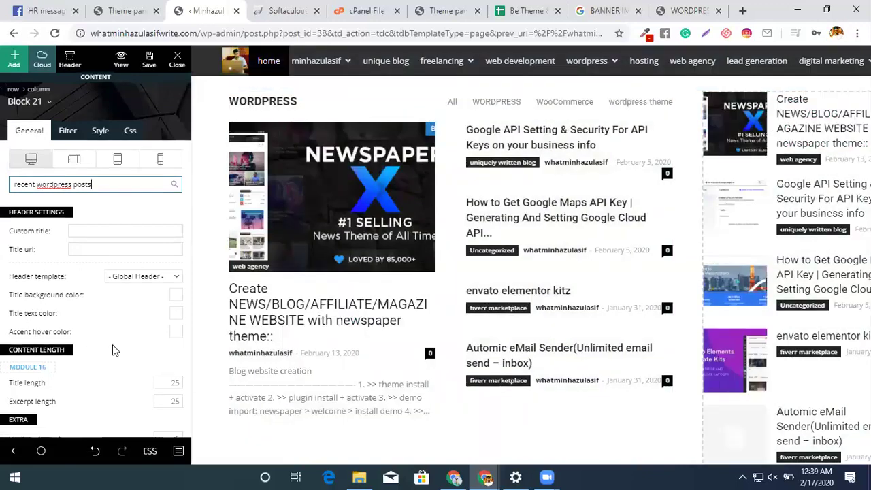
{"action": "scroll", "coordinate": [80, 226], "scroll_direction": "down", "scroll_amount": 2}
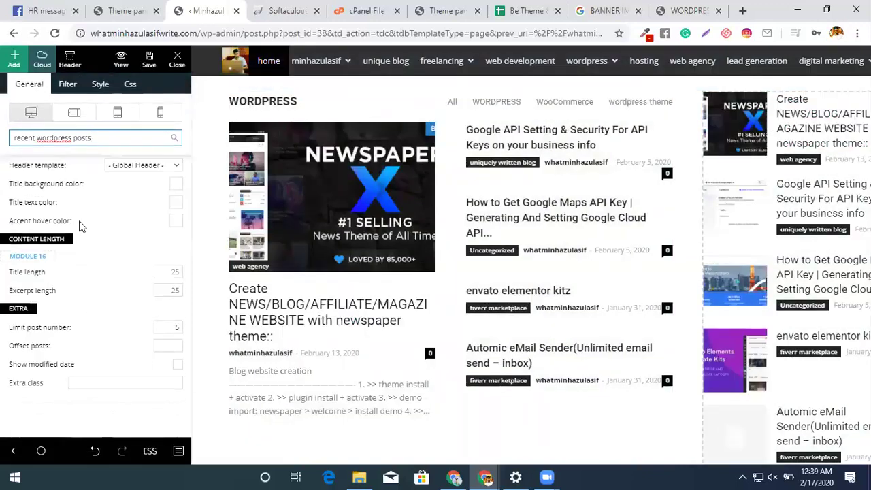
- Set Block 21's Sort order on the Filter tab to Oldest posts
{"action": "left_click", "coordinate": [68, 87]}
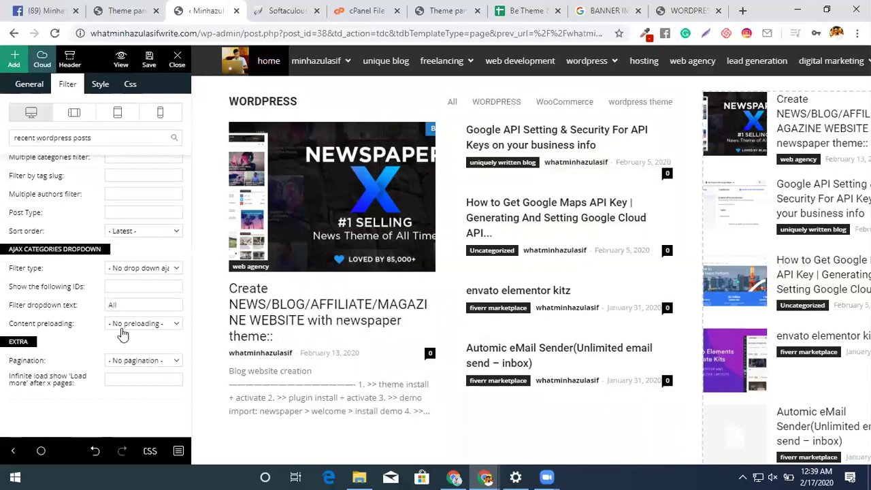
{"action": "left_click", "coordinate": [123, 233]}
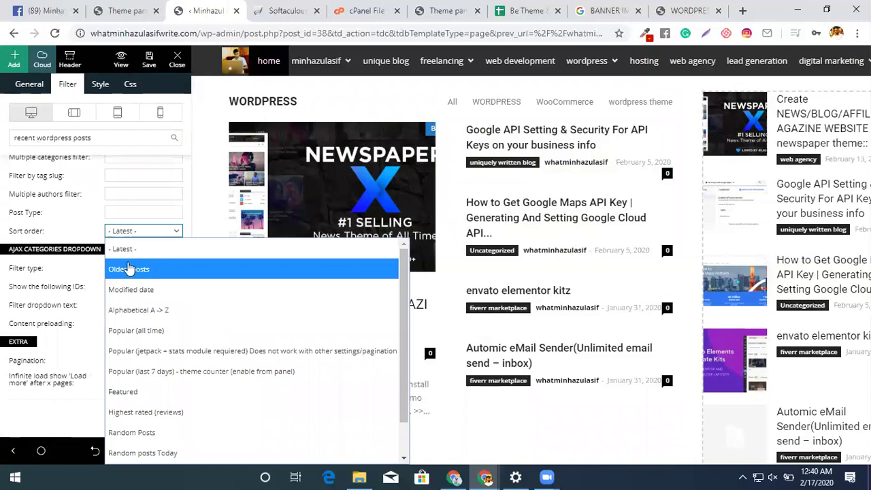
{"action": "left_click", "coordinate": [129, 269]}
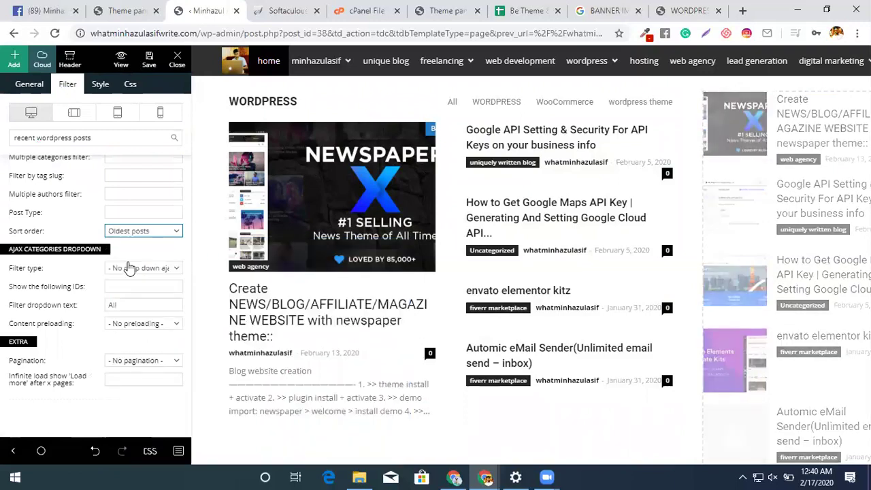
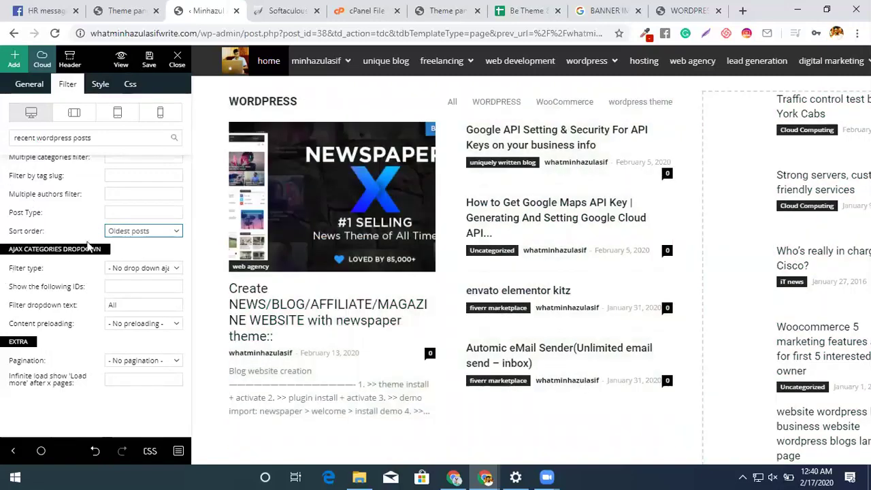
- In Block 21's General tab, set Limit post number to 4 and Title length to 6
{"action": "scroll", "coordinate": [88, 248], "scroll_direction": "up", "scroll_amount": 3}
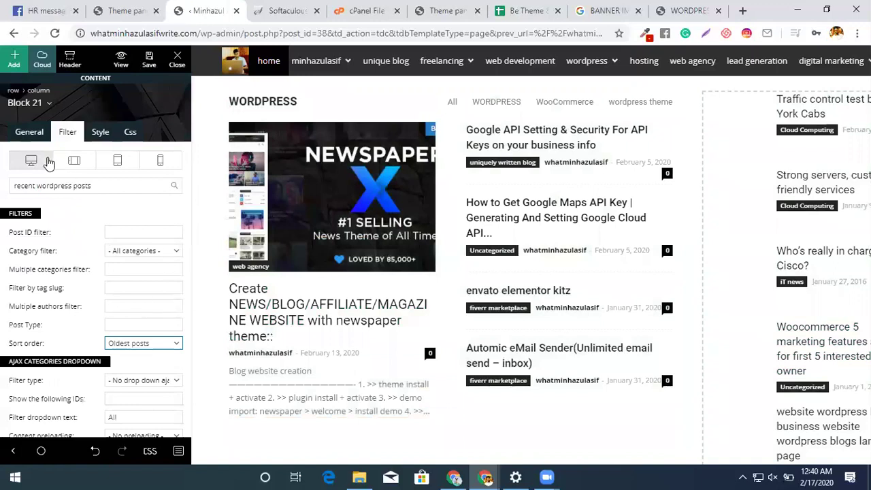
{"action": "left_click", "coordinate": [30, 133]}
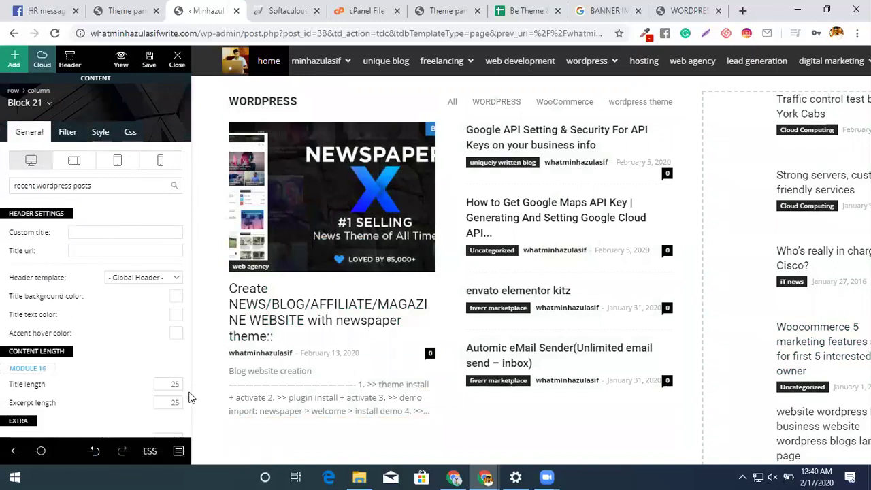
{"action": "scroll", "coordinate": [155, 306], "scroll_direction": "down", "scroll_amount": 3}
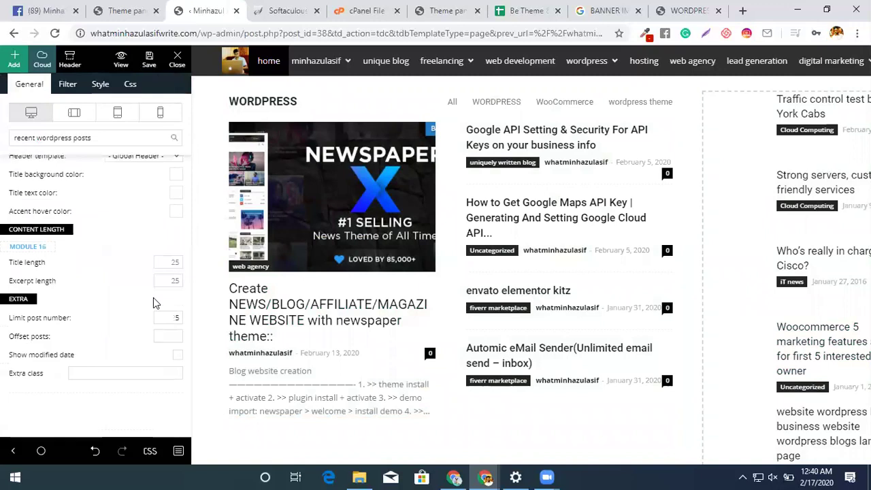
{"action": "double_click", "coordinate": [176, 317]}
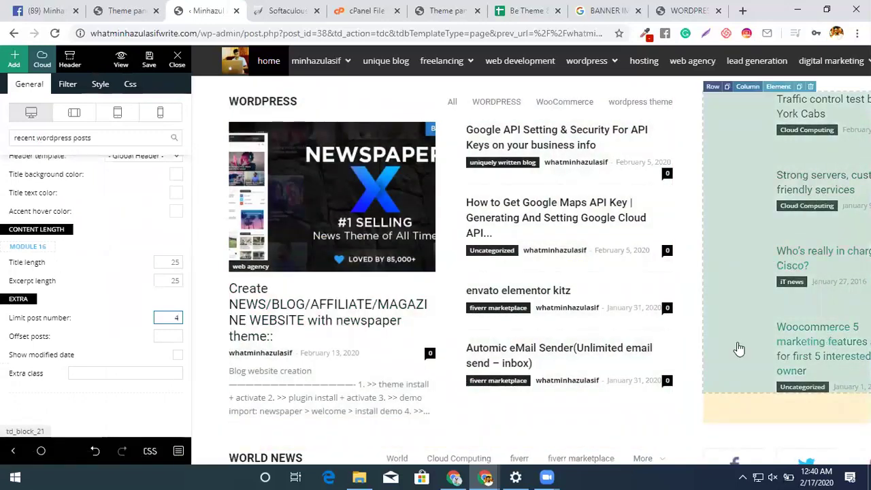
{"action": "left_click", "coordinate": [170, 262]}
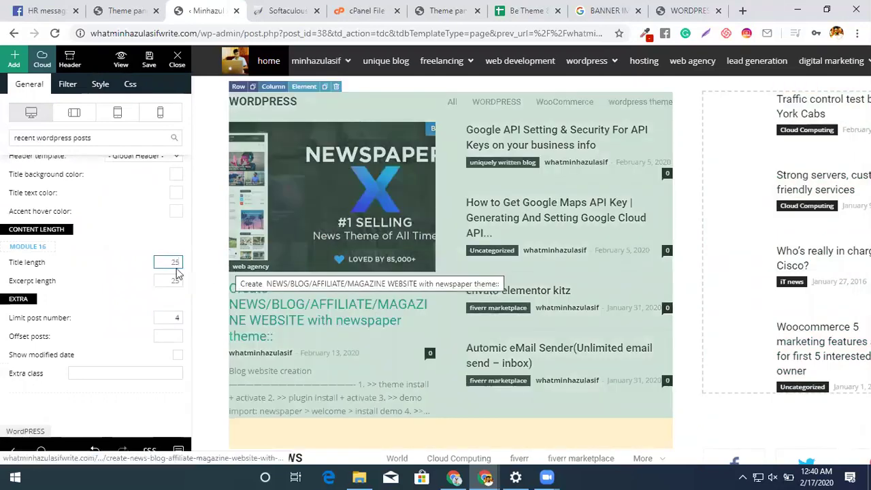
{"action": "key", "text": "BackSpace"}
{"action": "key", "text": "BackSpace"}
{"action": "type", "text": "10"}
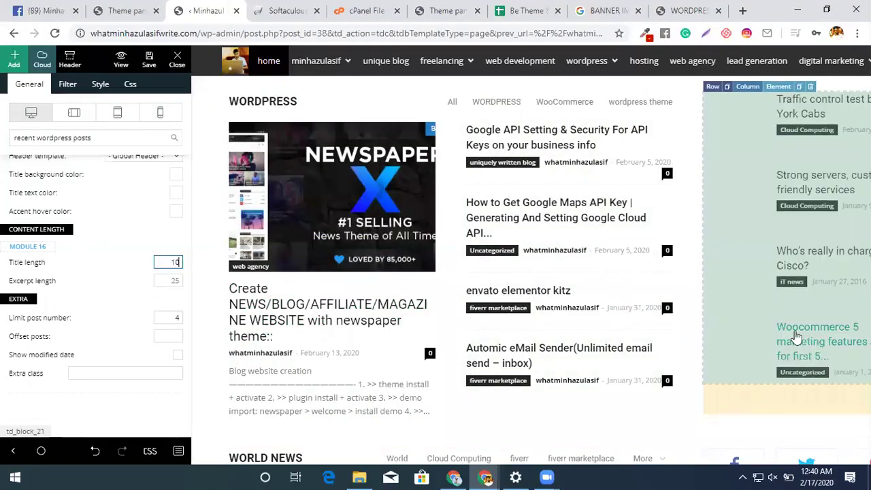
{"action": "key", "text": "BackSpace"}
{"action": "key", "text": "BackSpace"}
{"action": "type", "text": "6"}
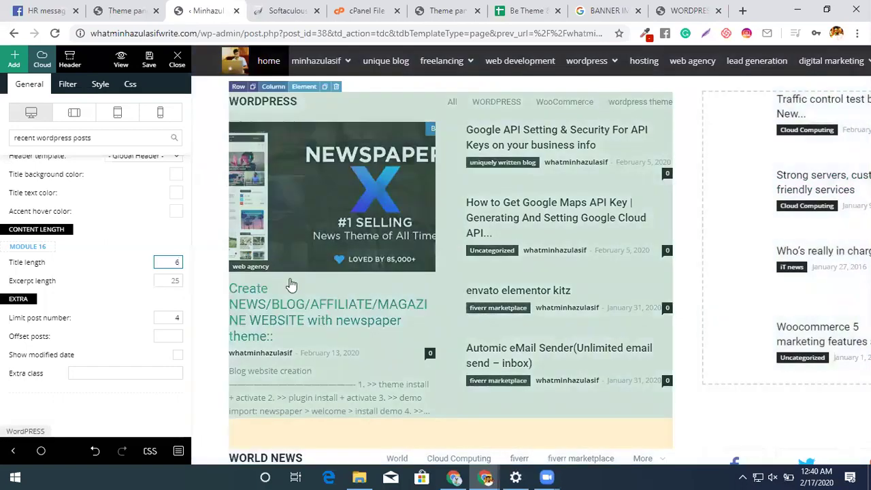
{"action": "scroll", "coordinate": [762, 186], "scroll_direction": "up", "scroll_amount": 2}
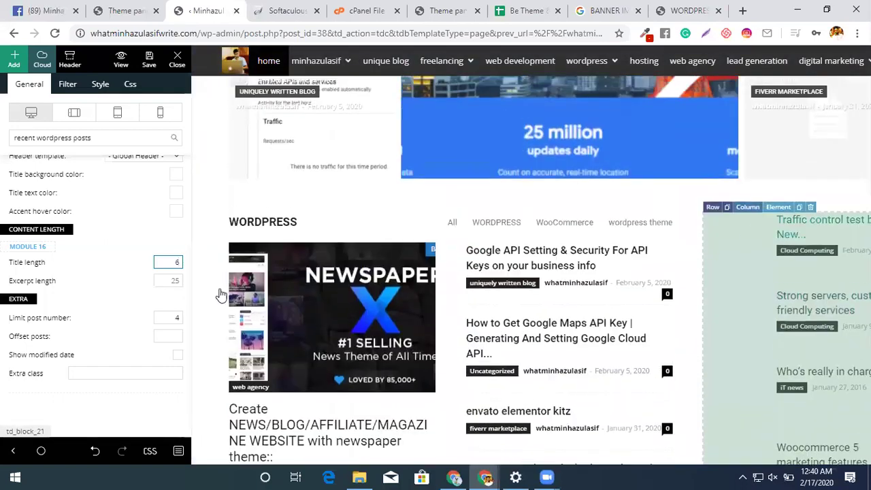
- Set the sidebar block's ajax Filter type to Filter by categories
{"action": "scroll", "coordinate": [136, 281], "scroll_direction": "up", "scroll_amount": 2}
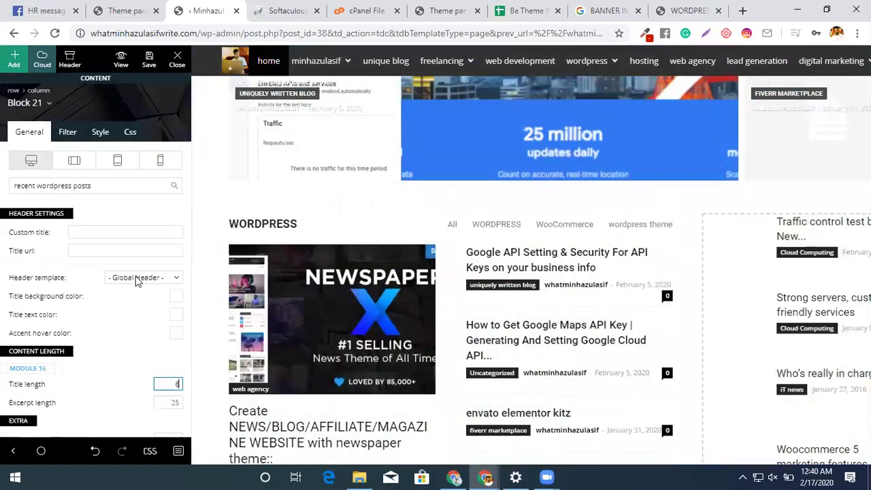
{"action": "left_click", "coordinate": [66, 134]}
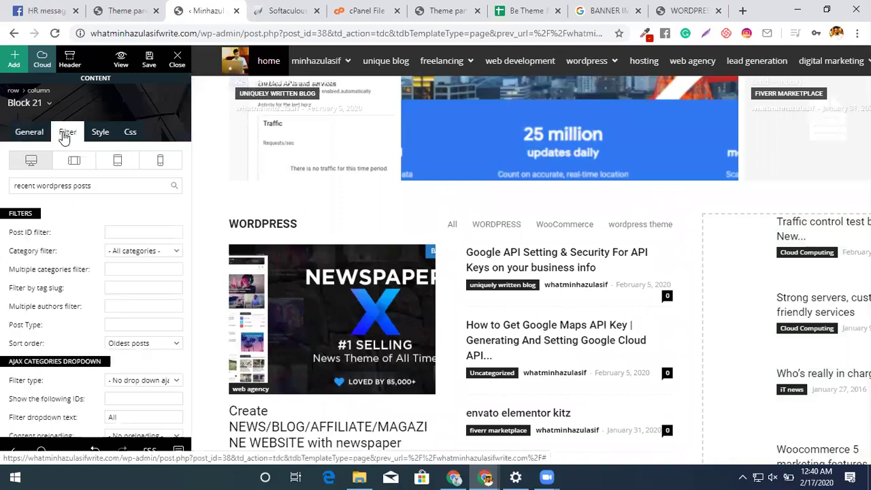
{"action": "left_click", "coordinate": [140, 381]}
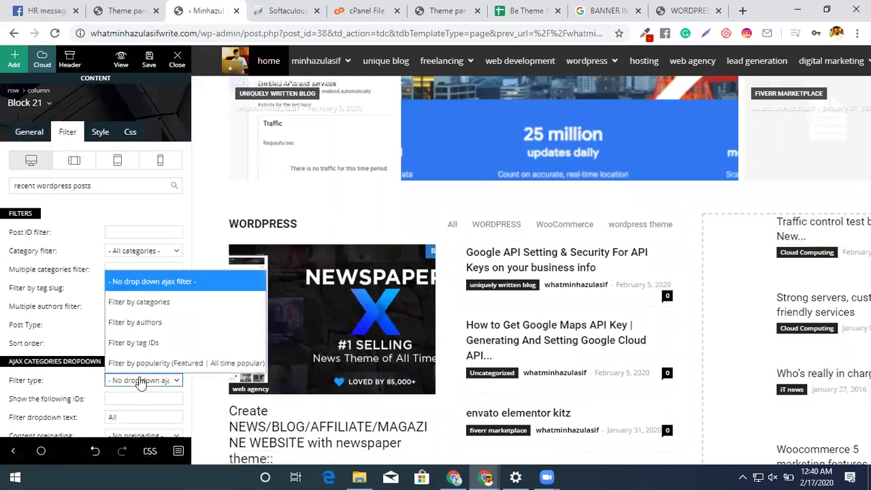
{"action": "left_click", "coordinate": [170, 302]}
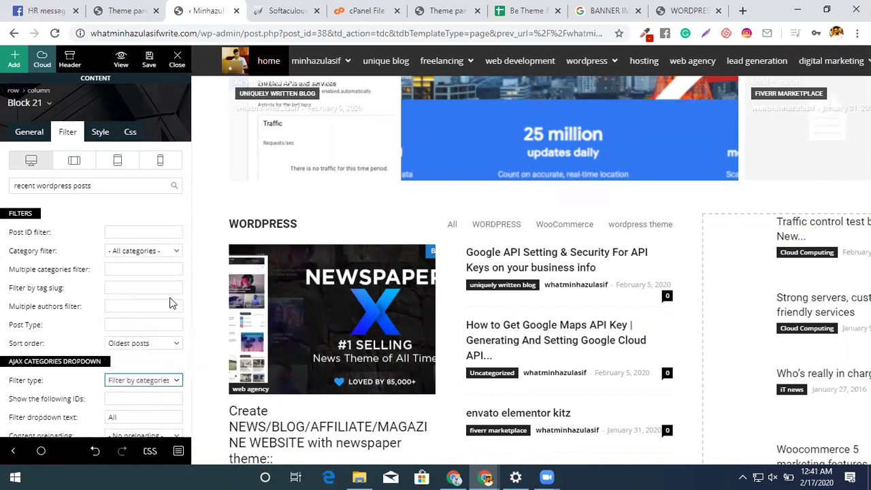
- Copy category IDs 26, 31, 32, 27 from the WORDPRESS block into the sidebar block's IDs field
{"action": "left_click", "coordinate": [140, 400]}
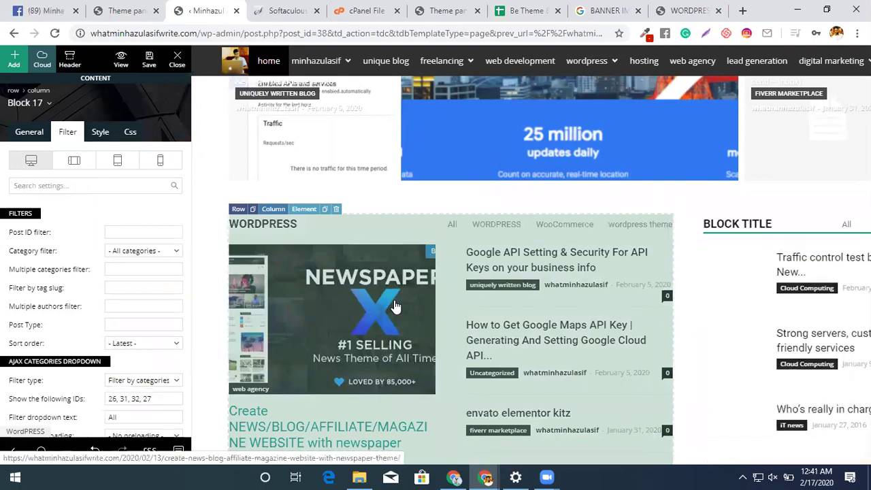
{"action": "left_click", "coordinate": [135, 398]}
{"action": "triple_click", "coordinate": [136, 398]}
{"action": "left_click", "coordinate": [136, 399]}
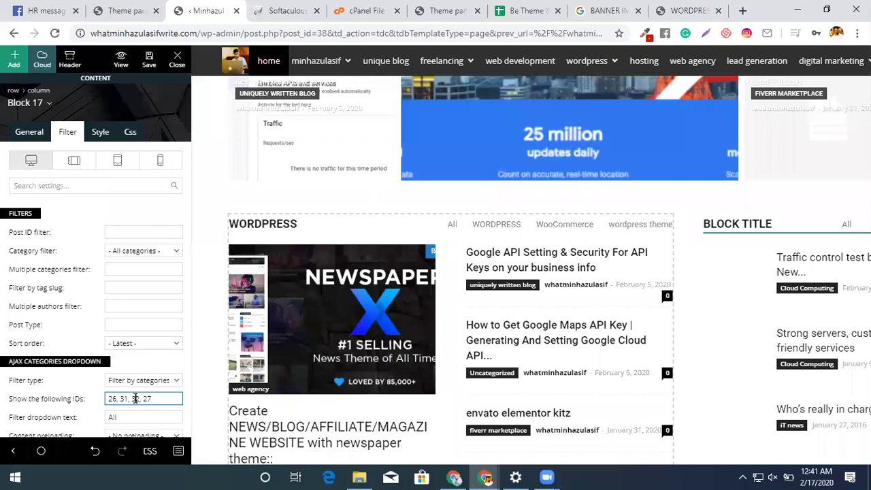
{"action": "left_click_drag", "start_coordinate": [162, 394], "coordinate": [84, 394]}
{"action": "key", "text": "ctrl+c"}
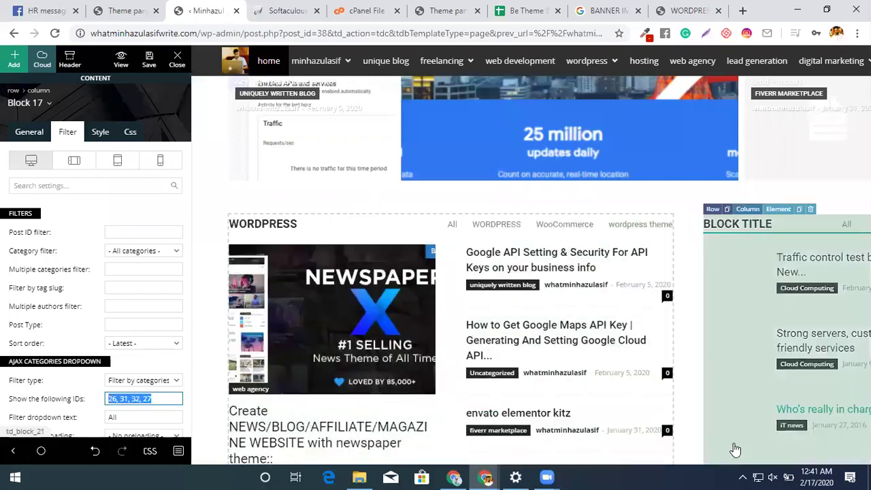
{"action": "left_click", "coordinate": [781, 355]}
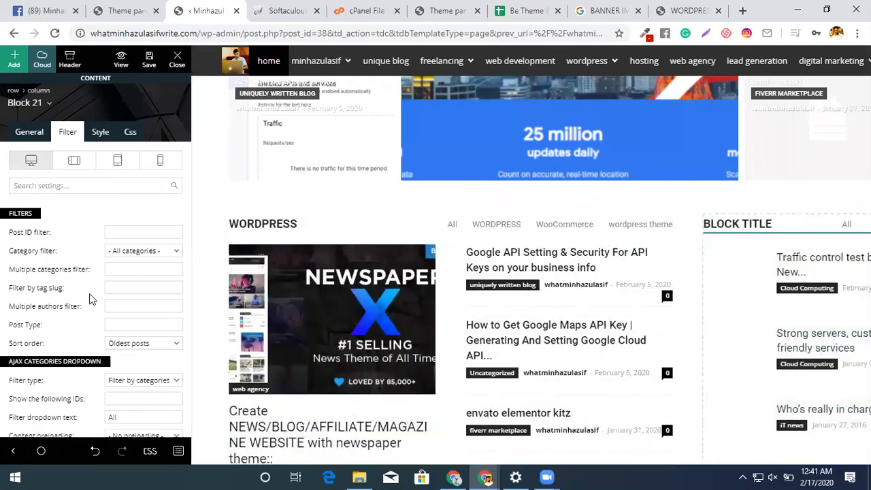
{"action": "left_click", "coordinate": [134, 404]}
{"action": "key", "text": "ctrl+v"}
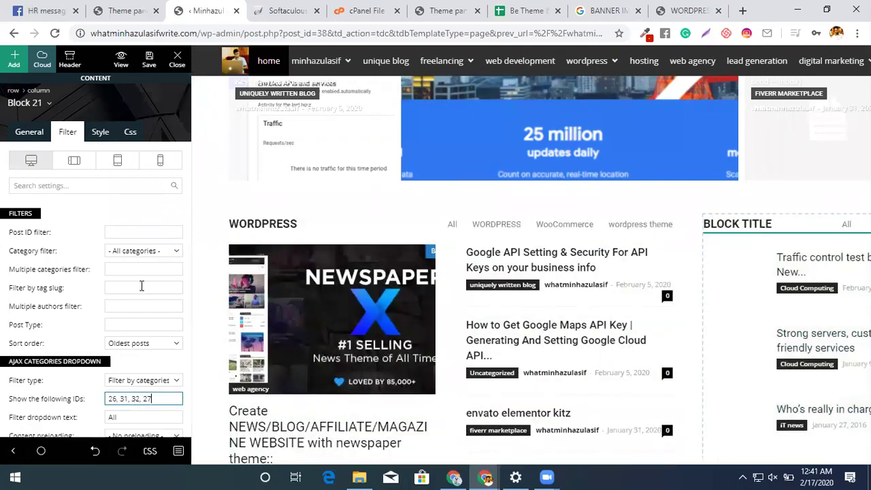
{"action": "left_click", "coordinate": [29, 133]}
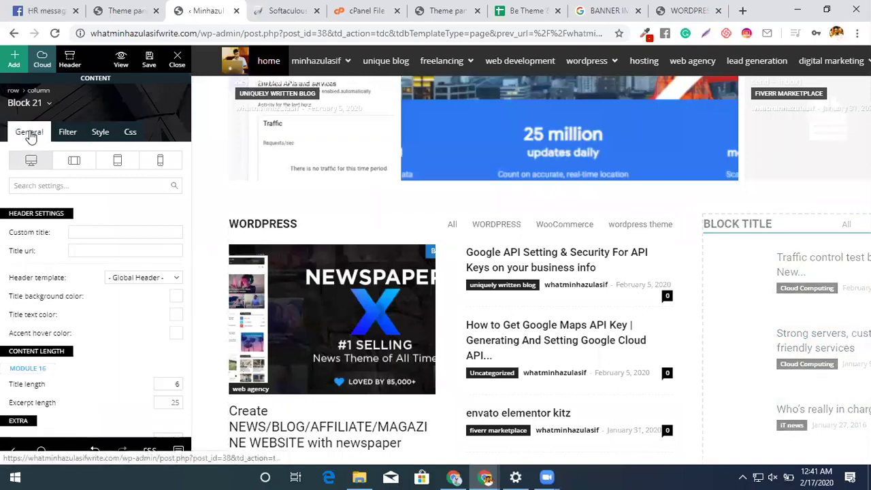
- Set the sidebar block's Custom title to 'popular wordpress'
{"action": "left_click", "coordinate": [100, 232]}
{"action": "type", "text": "recent wor"}
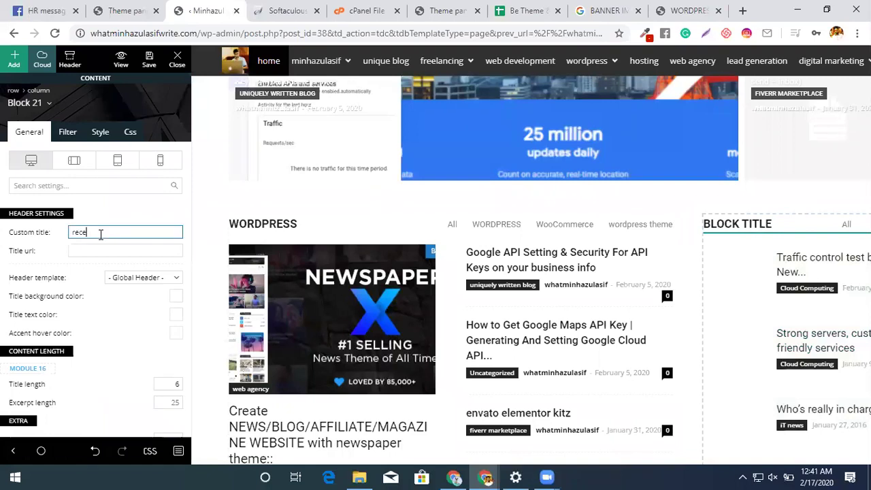
{"action": "type", "text": "dpress posts"}
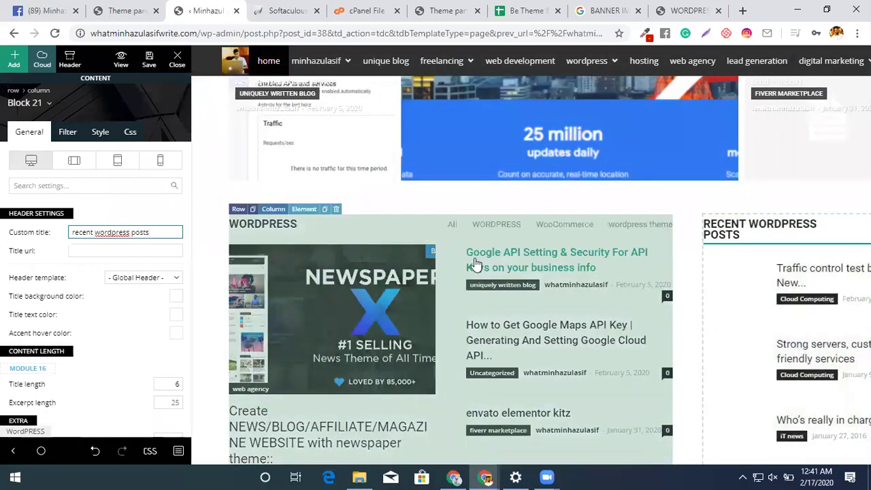
{"action": "double_click", "coordinate": [82, 232]}
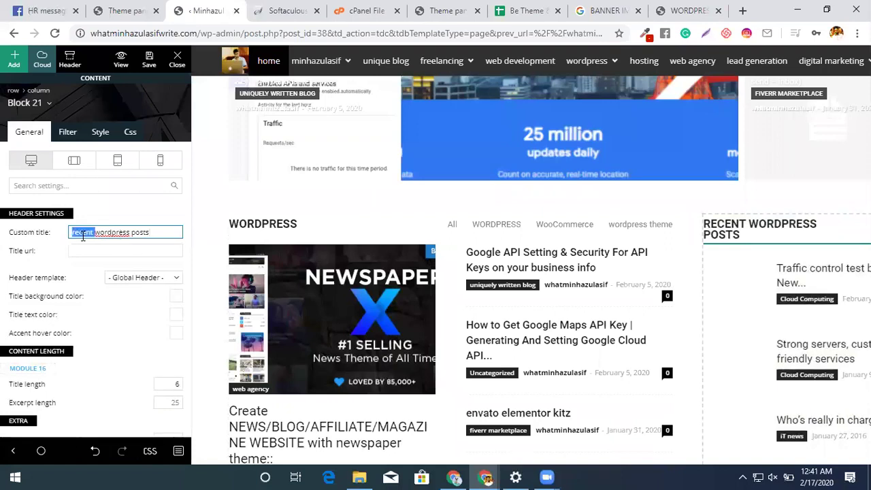
{"action": "type", "text": "o"}
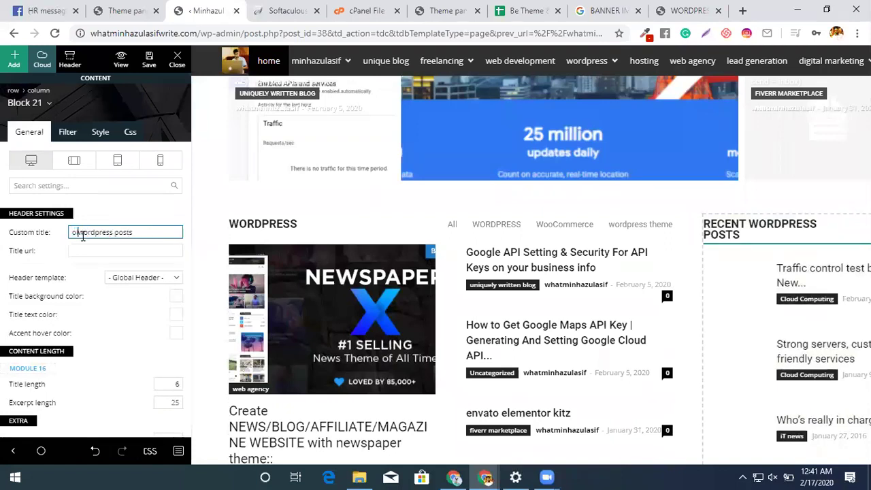
{"action": "key", "text": "BackSpace"}
{"action": "type", "text": "popu"}
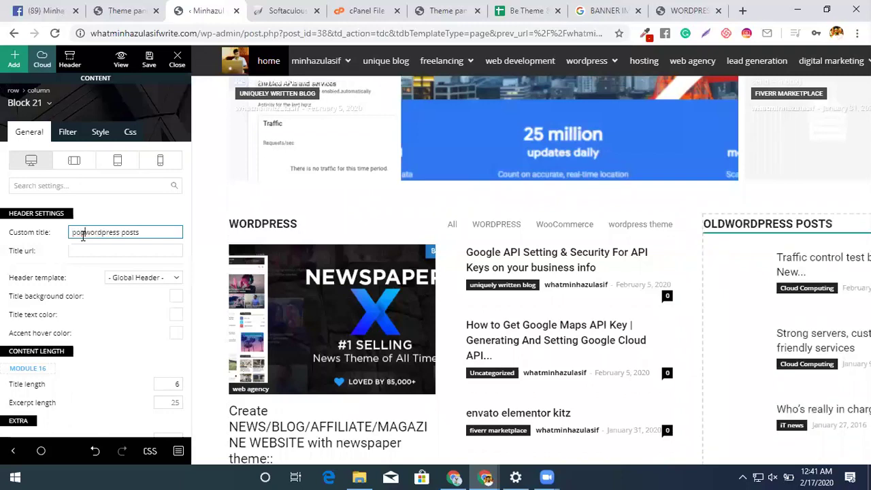
{"action": "type", "text": "lar"}
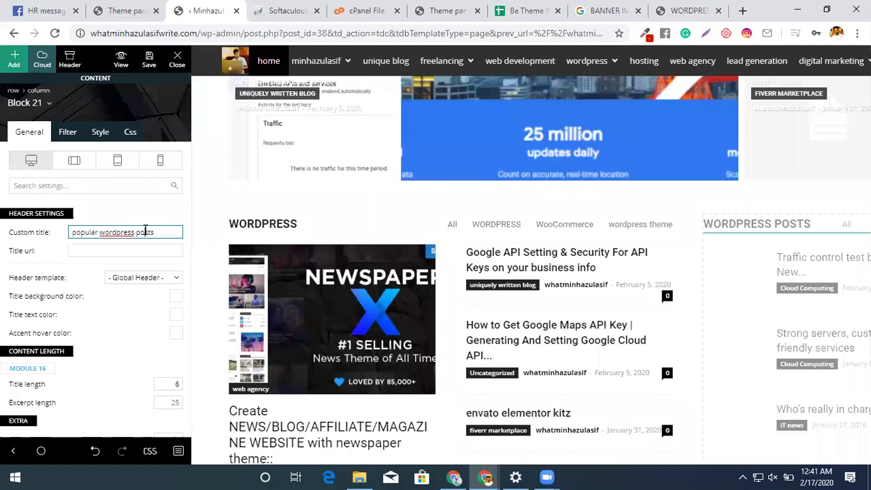
{"action": "double_click", "coordinate": [145, 231]}
{"action": "key", "text": "BackSpace"}
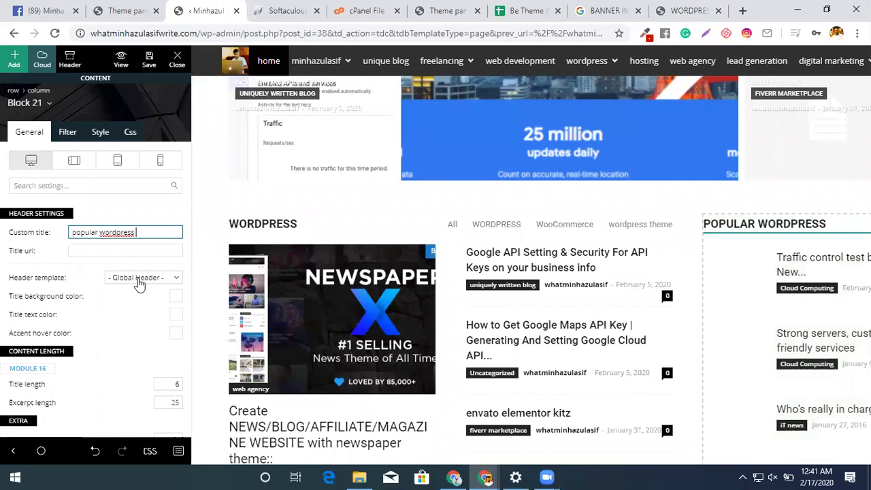
- Choose Block Header 10 as the header template
{"action": "left_click", "coordinate": [138, 277]}
{"action": "left_click", "coordinate": [135, 189]}
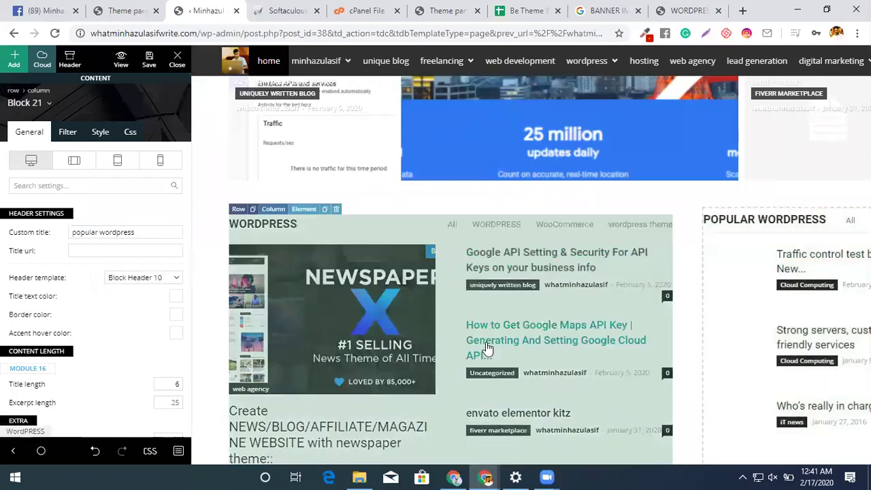
{"action": "scroll", "coordinate": [487, 347], "scroll_direction": "down", "scroll_amount": 4}
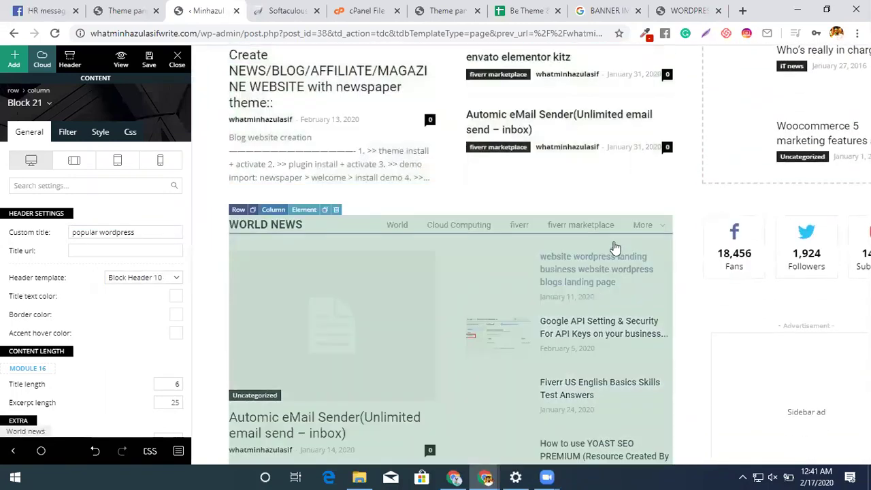
- Delete the WORLD NEWS block
{"action": "left_click", "coordinate": [336, 210]}
{"action": "left_click", "coordinate": [391, 232]}
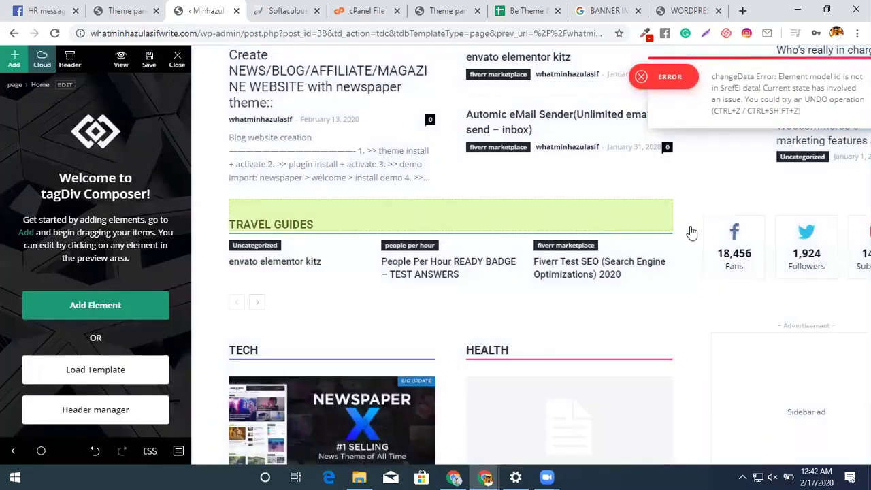
{"action": "scroll", "coordinate": [635, 243], "scroll_direction": "up", "scroll_amount": 3}
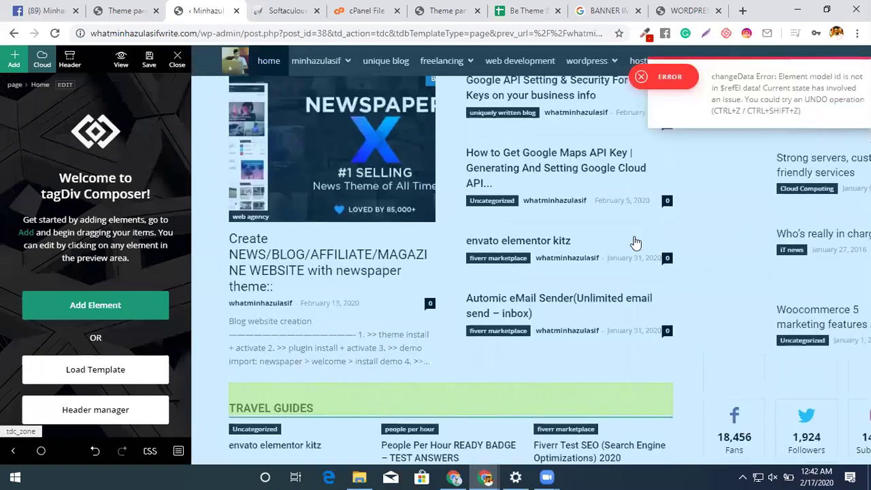
{"action": "scroll", "coordinate": [634, 243], "scroll_direction": "down", "scroll_amount": 3}
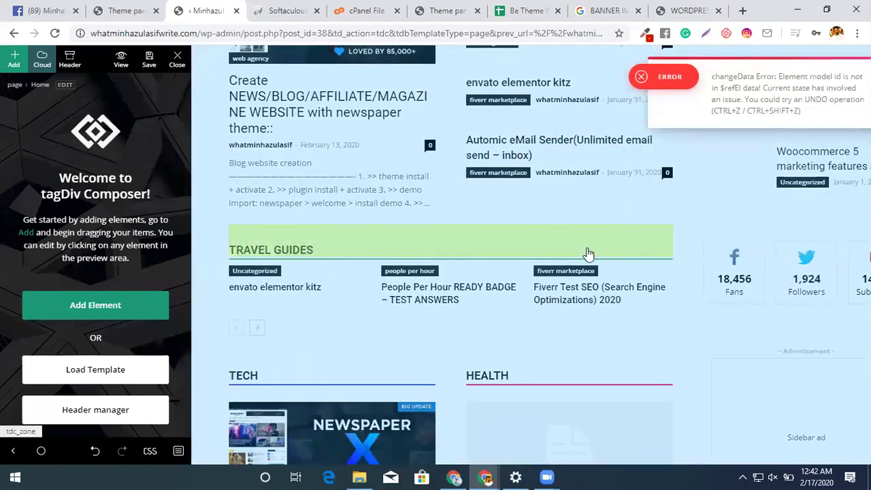
- Retitle the Travel Guides block 'freelancing news', keeping the global header style
{"action": "left_click", "coordinate": [571, 264]}
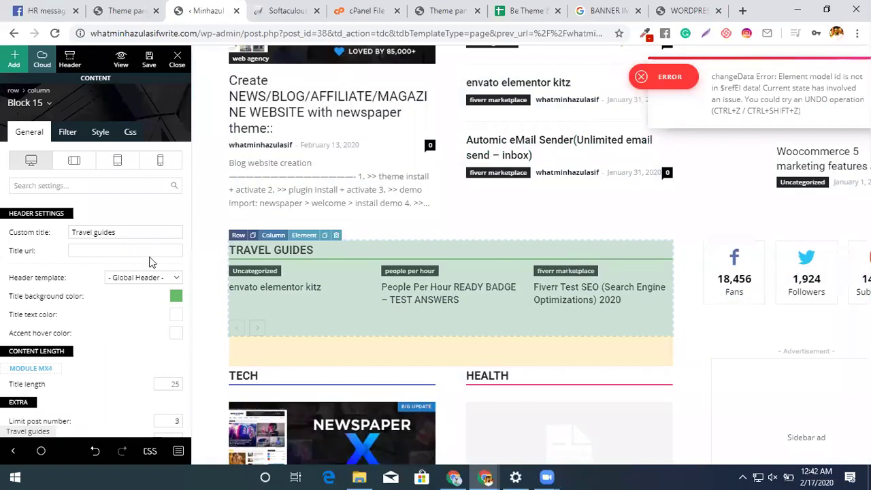
{"action": "triple_click", "coordinate": [106, 236]}
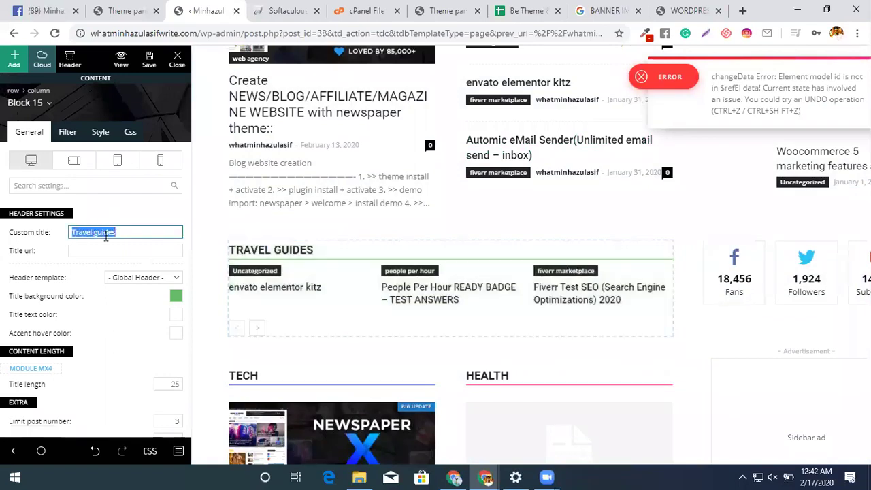
{"action": "type", "text": "free"}
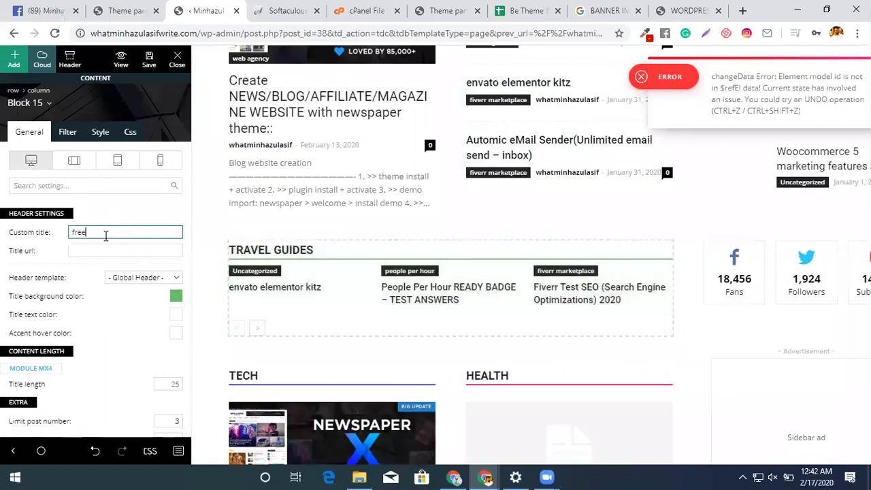
{"action": "type", "text": "lan"}
{"action": "key", "text": "BackSpace"}
{"action": "key", "text": "BackSpace"}
{"action": "key", "text": "BackSpace"}
{"action": "key", "text": "BackSpace"}
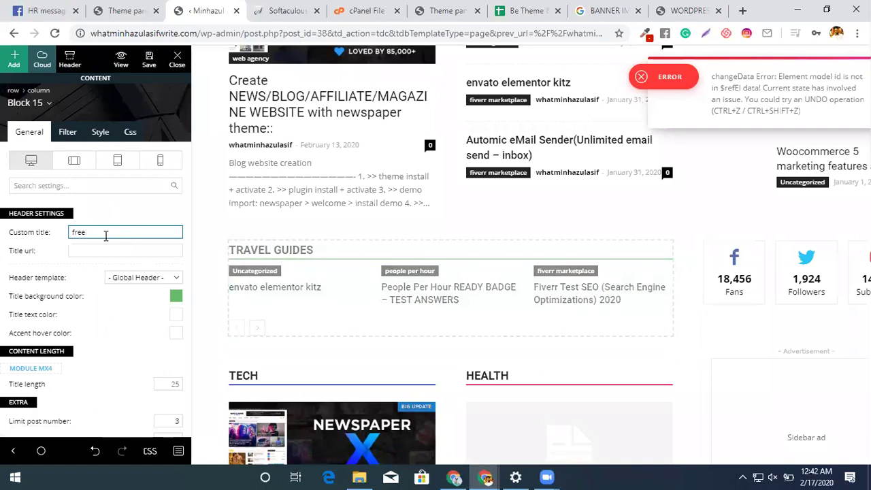
{"action": "type", "text": "elan"}
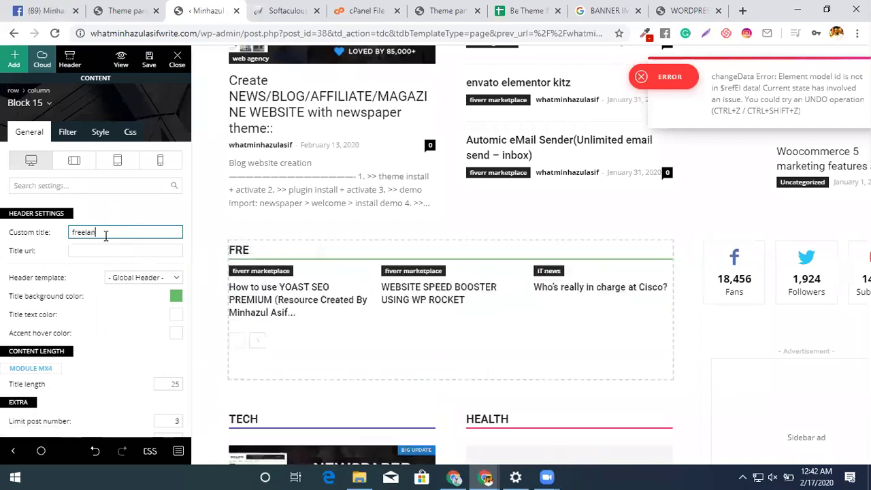
{"action": "type", "text": "cing news"}
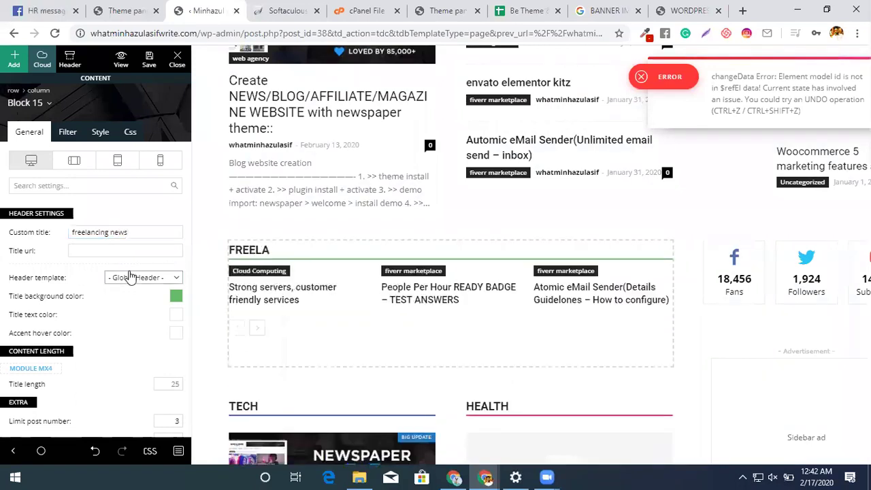
{"action": "left_click", "coordinate": [131, 277]}
{"action": "left_click", "coordinate": [132, 277]}
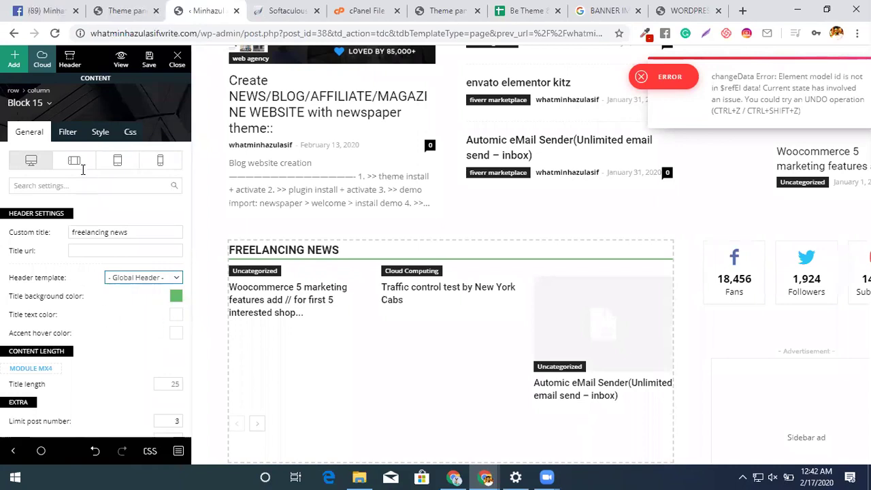
- Set the block's Category filter to freelancing
{"action": "left_click", "coordinate": [68, 134]}
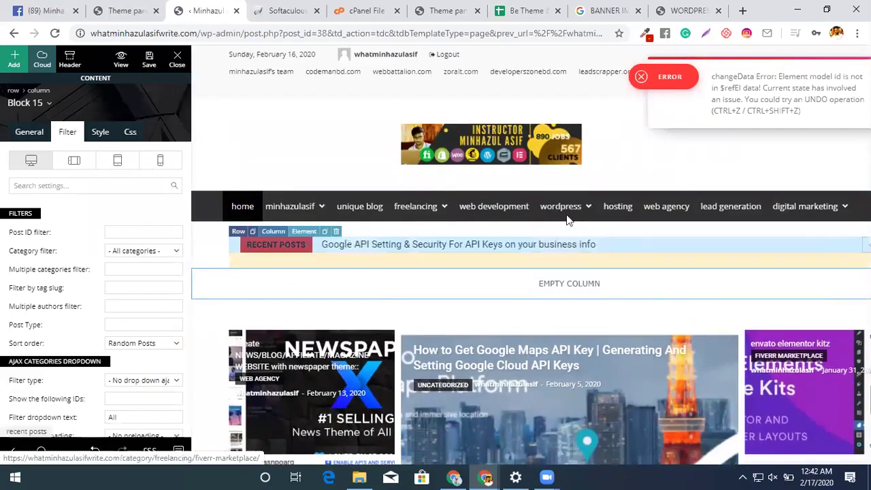
{"action": "mouse_move", "coordinate": [434, 200]}
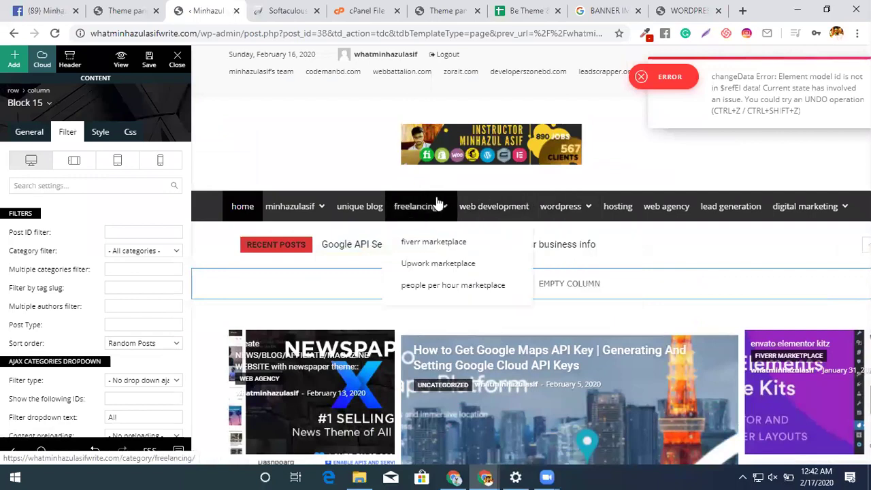
{"action": "scroll", "coordinate": [283, 245], "scroll_direction": "down", "scroll_amount": 5}
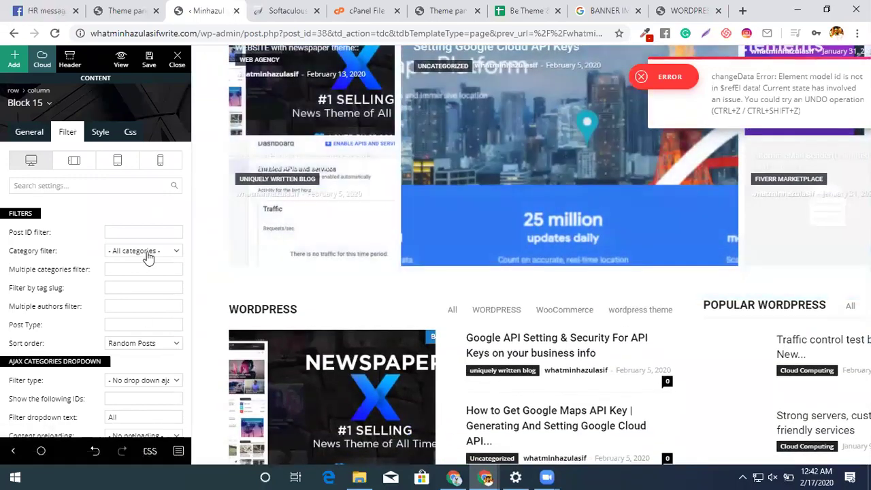
{"action": "left_click", "coordinate": [115, 269]}
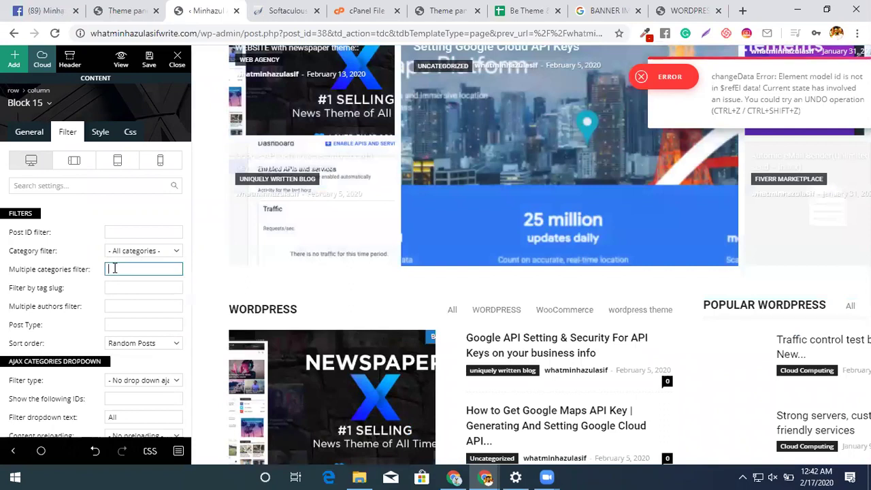
{"action": "left_click", "coordinate": [147, 251]}
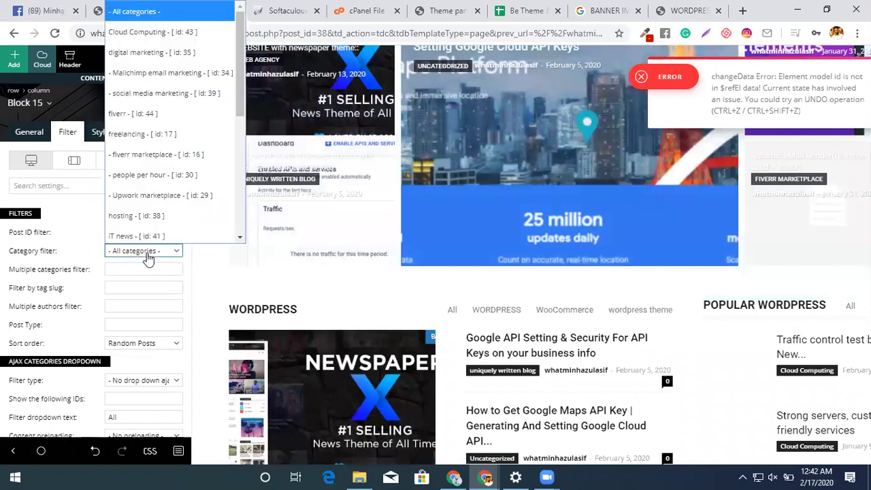
{"action": "scroll", "coordinate": [175, 225], "scroll_direction": "down", "scroll_amount": 2}
{"action": "scroll", "coordinate": [171, 235], "scroll_direction": "up", "scroll_amount": 2}
{"action": "left_click", "coordinate": [164, 253]}
{"action": "scroll", "coordinate": [199, 206], "scroll_direction": "down", "scroll_amount": 1}
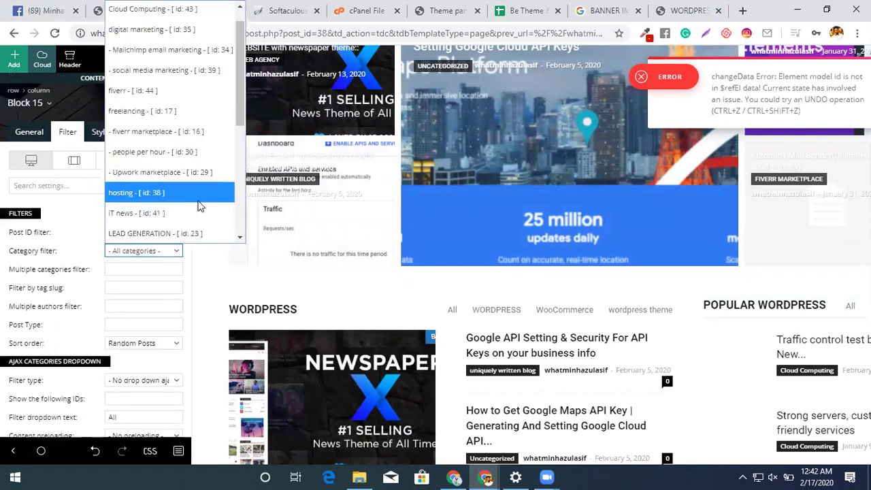
{"action": "left_click", "coordinate": [144, 112]}
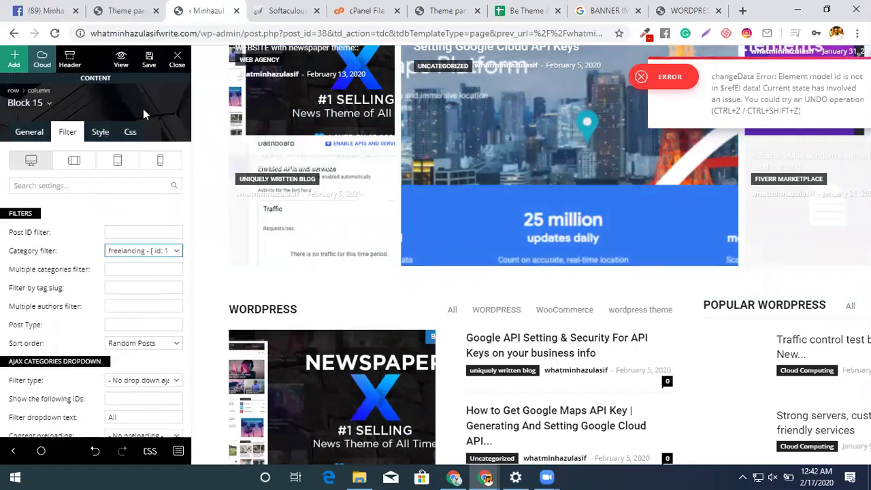
- Recheck the freelancing category selection and look up the category IDs
{"action": "left_click", "coordinate": [141, 273]}
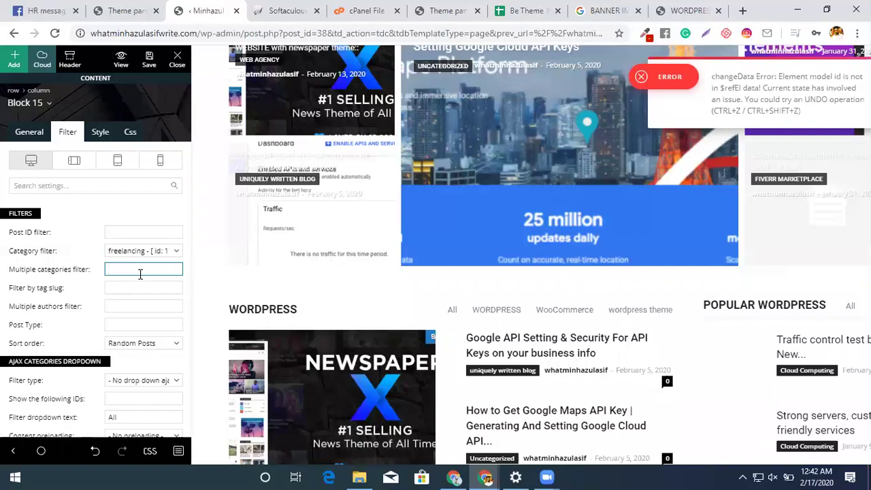
{"action": "left_click", "coordinate": [167, 252]}
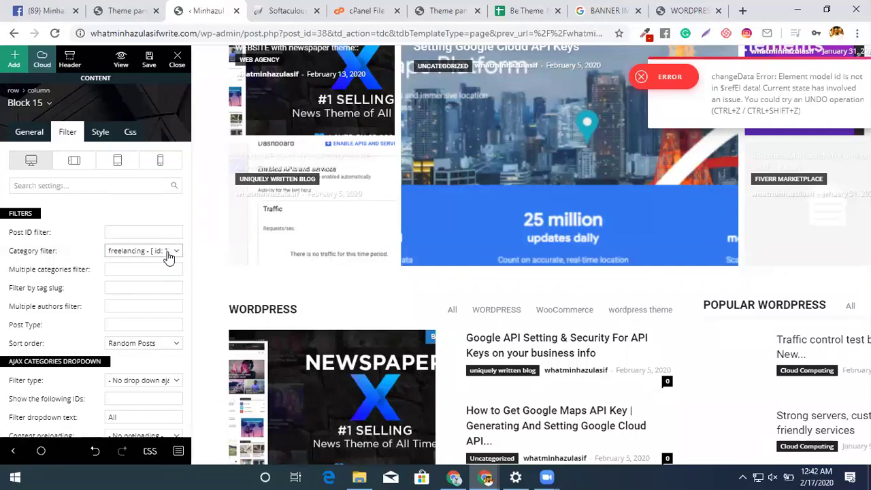
{"action": "left_click", "coordinate": [129, 287]}
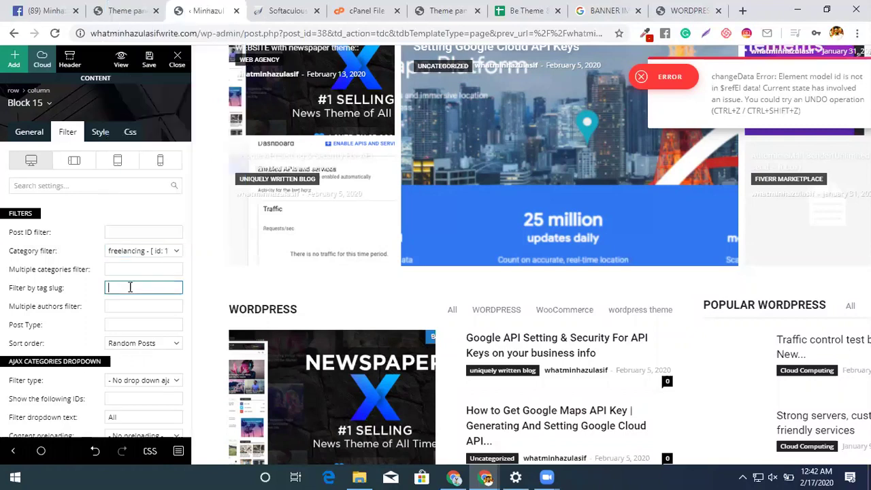
{"action": "left_click", "coordinate": [148, 269]}
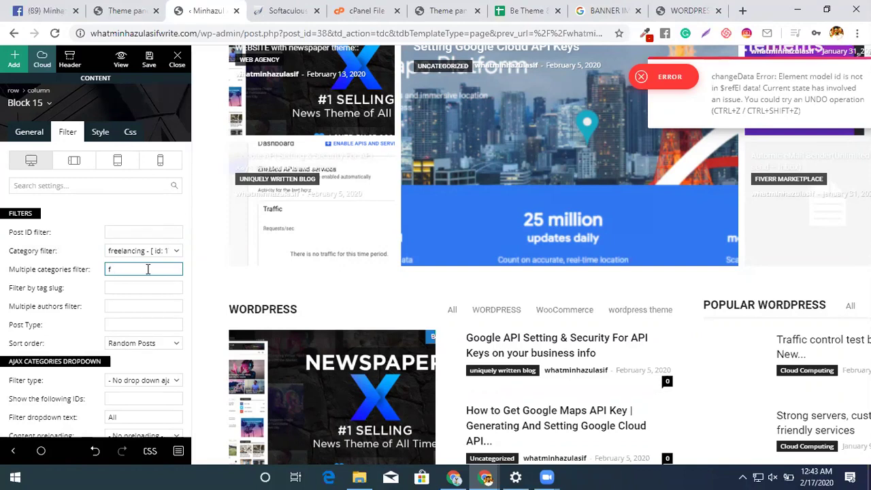
{"action": "left_click", "coordinate": [163, 250]}
{"action": "left_click", "coordinate": [162, 251]}
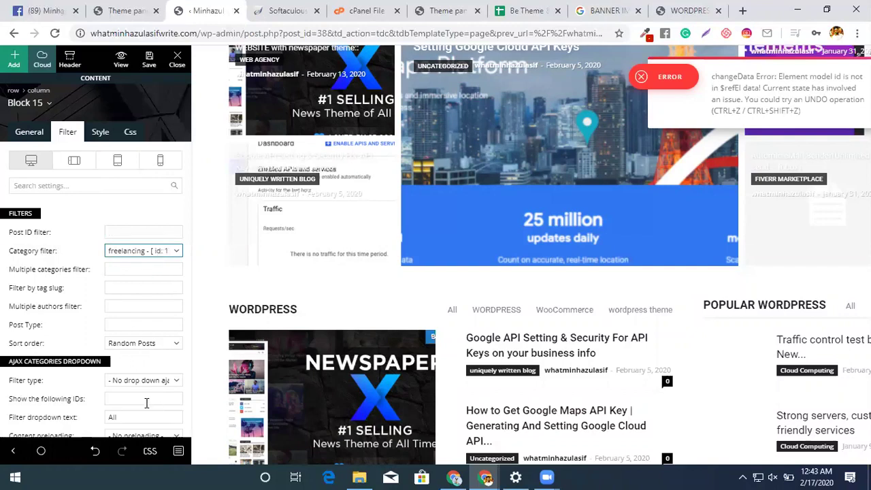
{"action": "left_click", "coordinate": [149, 255]}
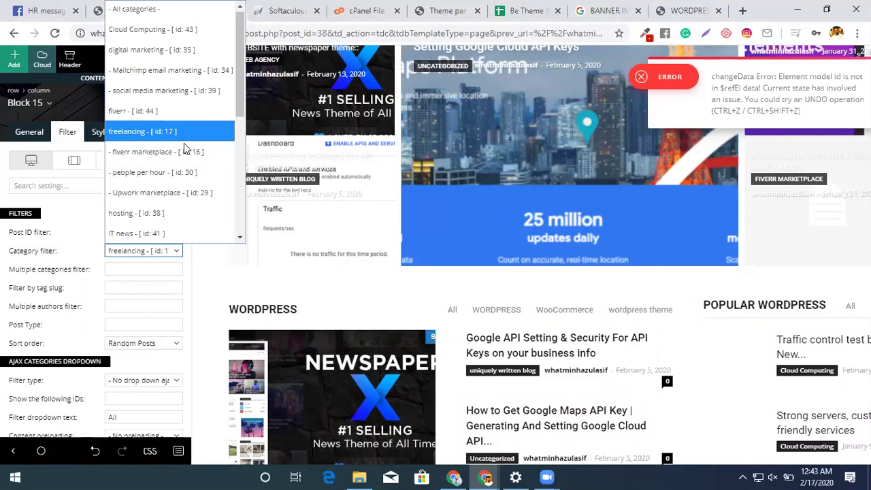
{"action": "left_click", "coordinate": [144, 383]}
- Set Filter type to Filter by categories and enter tab category IDs 16, 30, 29
{"action": "left_click", "coordinate": [140, 380]}
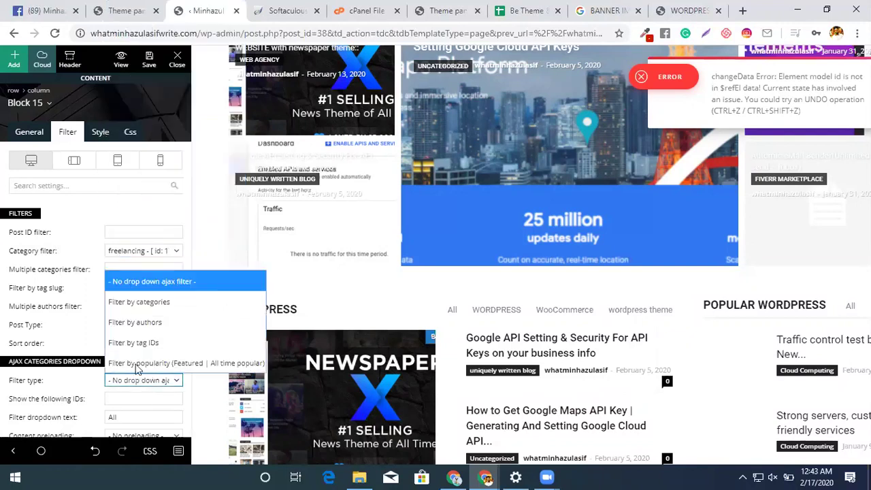
{"action": "left_click", "coordinate": [158, 302]}
{"action": "left_click", "coordinate": [143, 399]}
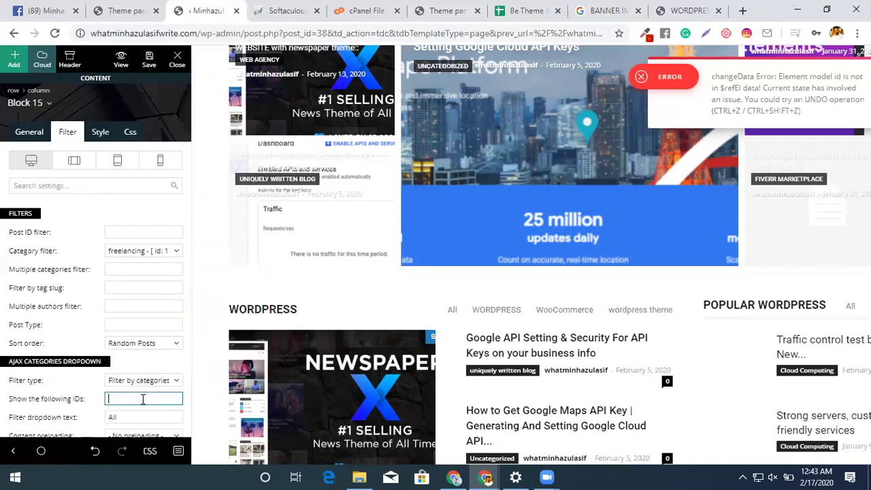
{"action": "type", "text": "17, 16, 30, 29"}
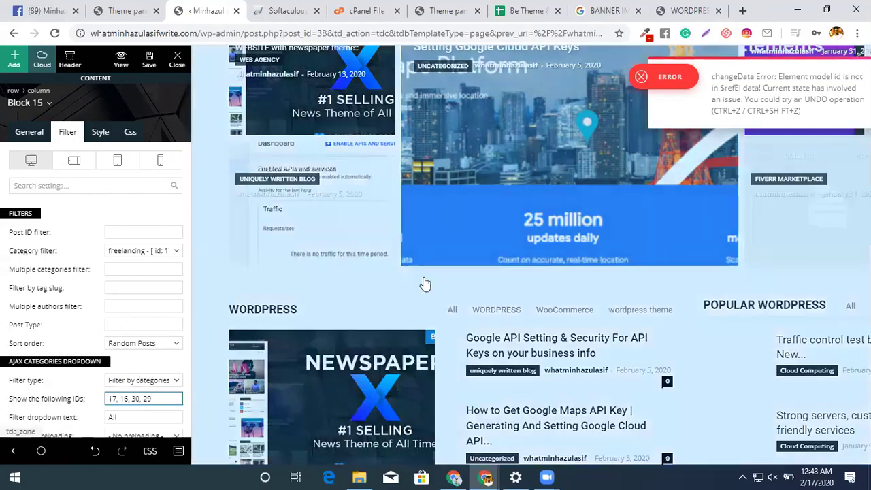
{"action": "scroll", "coordinate": [363, 350], "scroll_direction": "down", "scroll_amount": 7}
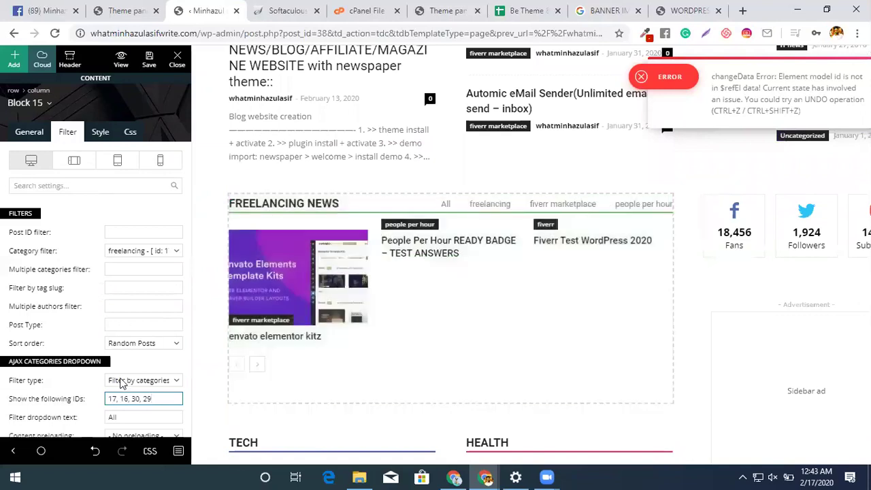
{"action": "left_click", "coordinate": [158, 262]}
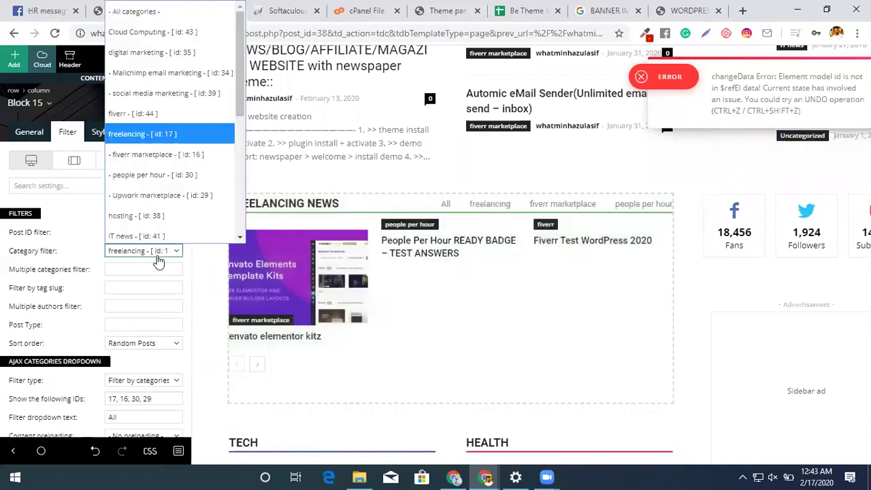
{"action": "left_click", "coordinate": [157, 257]}
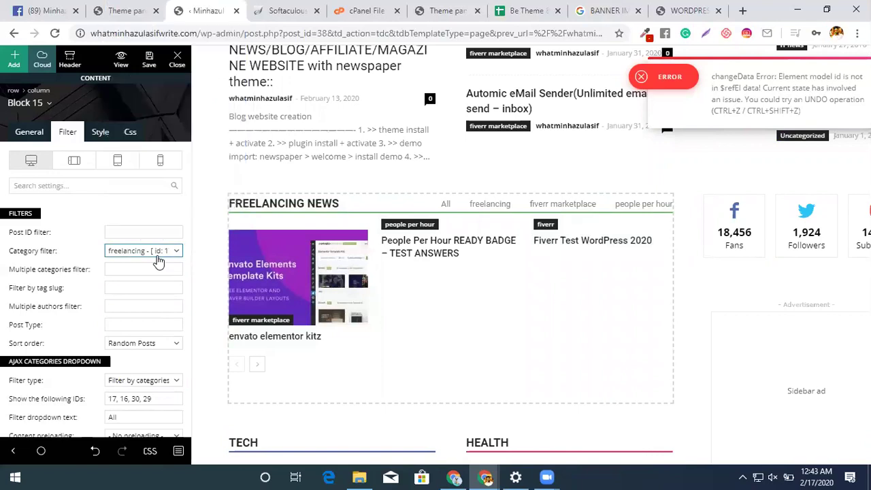
{"action": "left_click", "coordinate": [116, 399]}
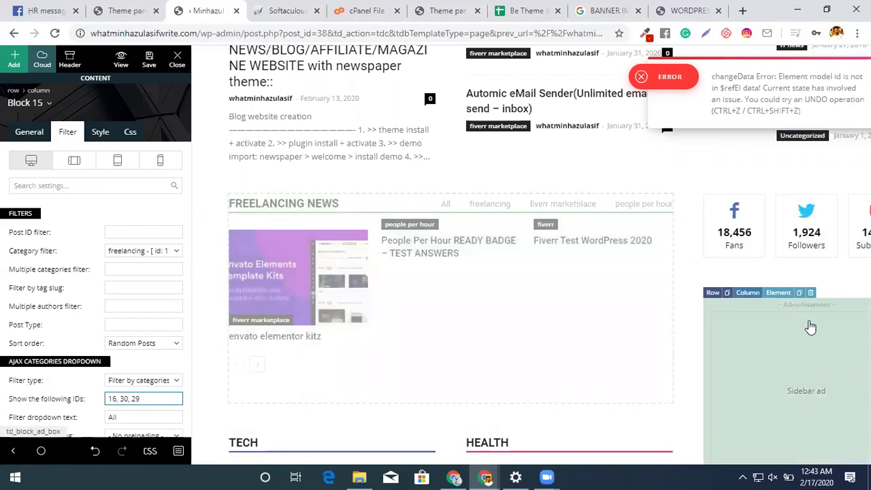
{"action": "left_click", "coordinate": [809, 327]}
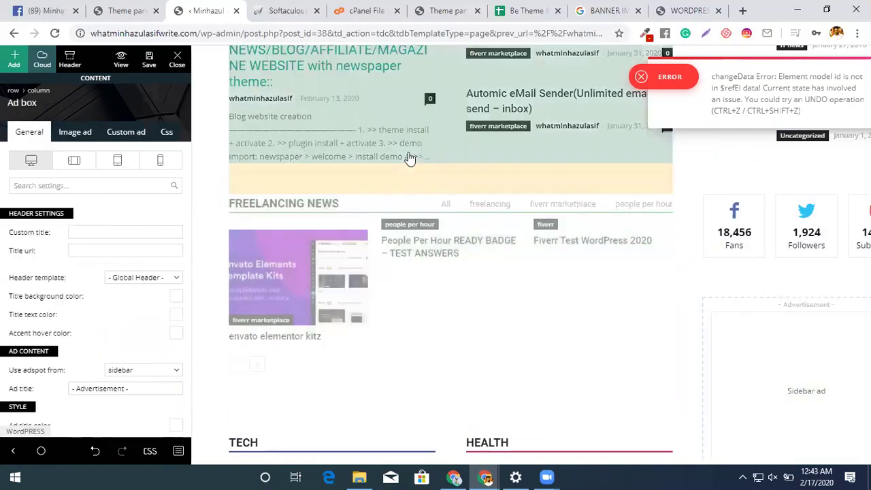
- Remove ID 26 from Block 17's dropdown IDs, leaving 31, 32, 27
{"action": "left_click", "coordinate": [411, 158]}
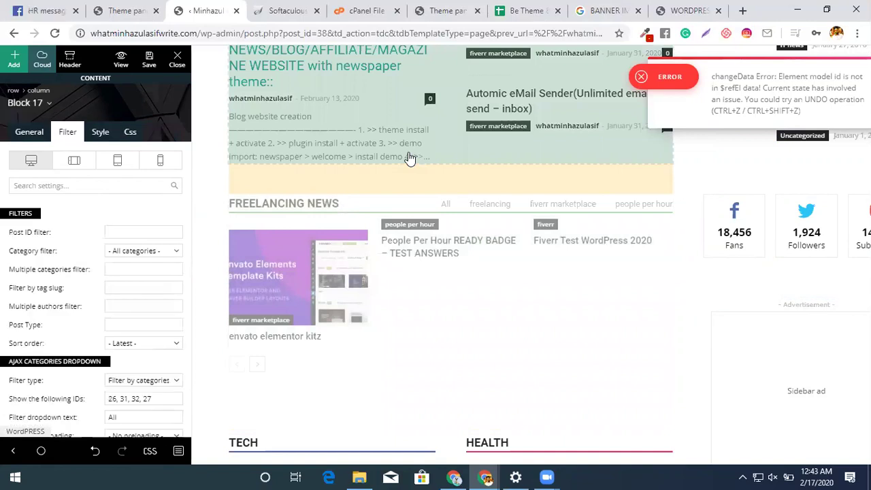
{"action": "left_click", "coordinate": [151, 250]}
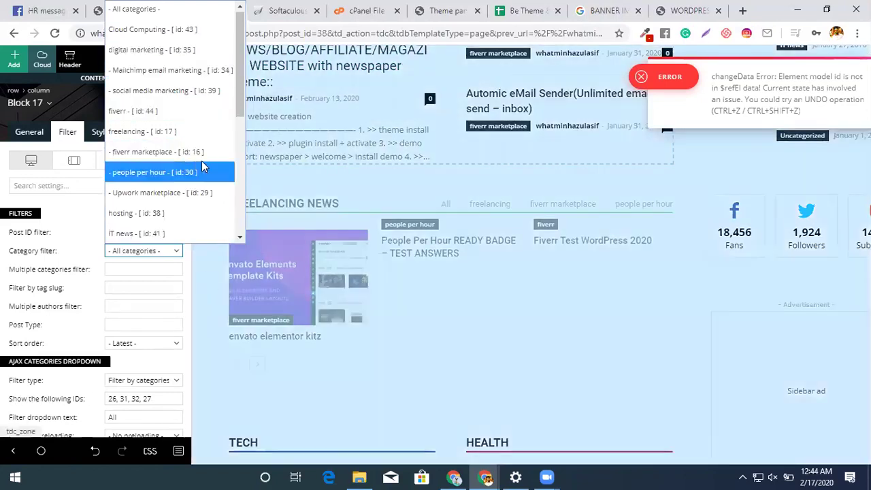
{"action": "left_click_drag", "start_coordinate": [238, 103], "coordinate": [238, 222]}
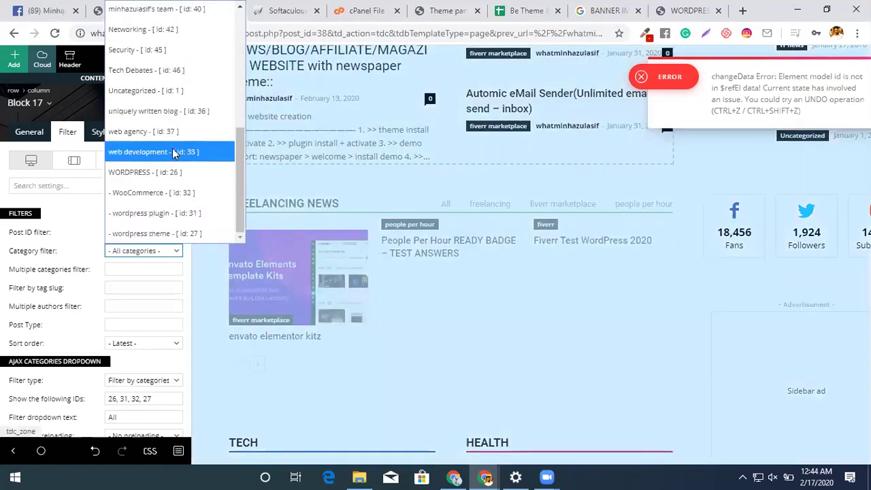
{"action": "left_click", "coordinate": [143, 317]}
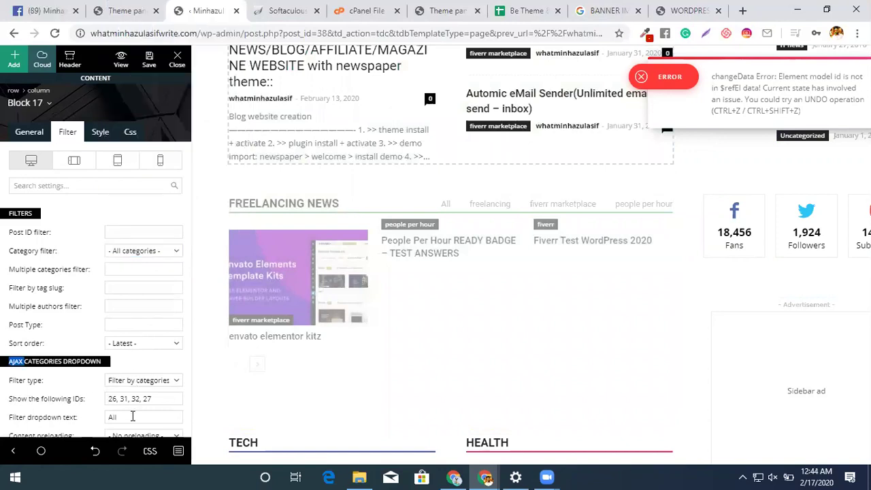
{"action": "left_click_drag", "start_coordinate": [121, 399], "coordinate": [39, 394]}
{"action": "key", "text": "BackSpace"}
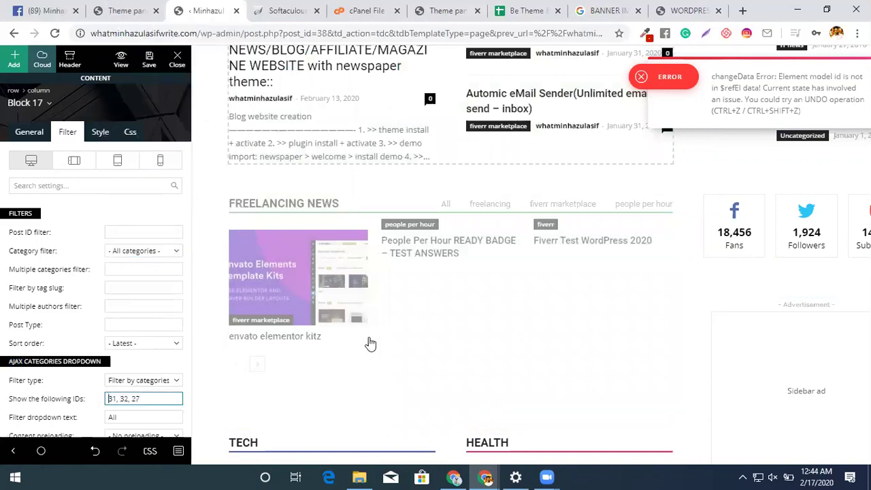
{"action": "scroll", "coordinate": [368, 339], "scroll_direction": "down", "scroll_amount": 3}
{"action": "scroll", "coordinate": [397, 292], "scroll_direction": "up", "scroll_amount": 3}
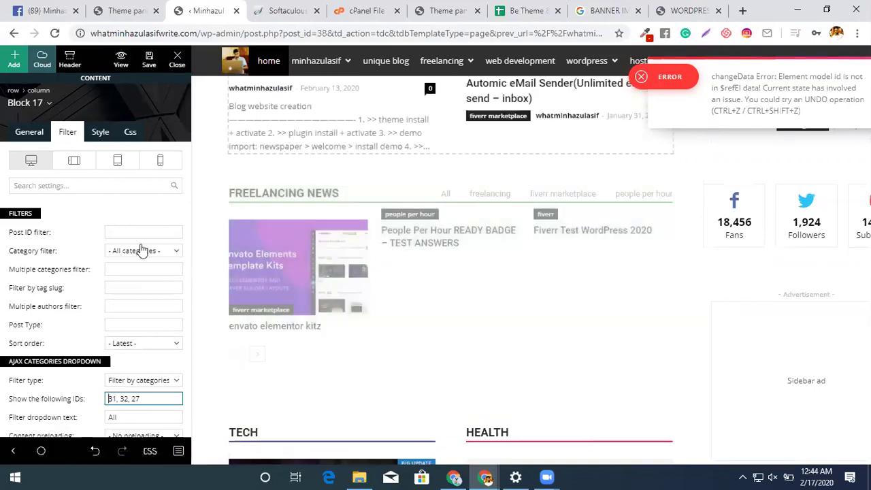
{"action": "scroll", "coordinate": [674, 303], "scroll_direction": "down", "scroll_amount": 3}
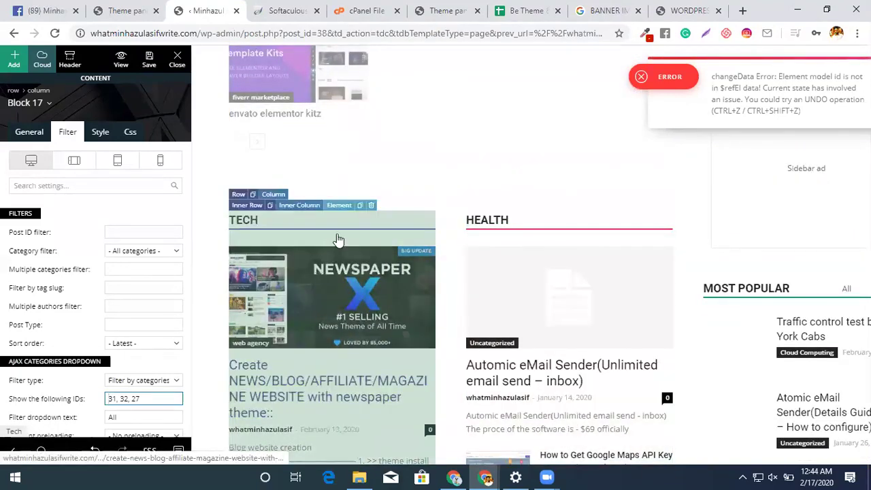
{"action": "left_click", "coordinate": [338, 239]}
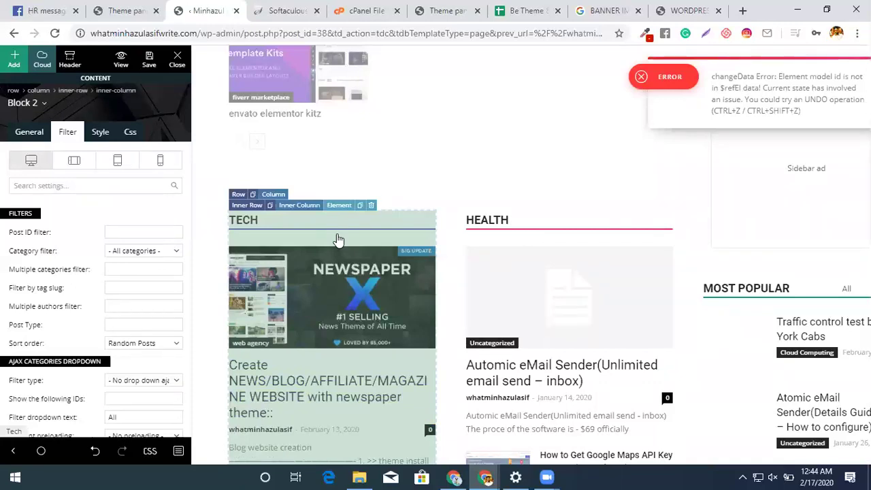
- Replace the TECH block's Custom title with 'web development'
{"action": "left_click", "coordinate": [31, 132]}
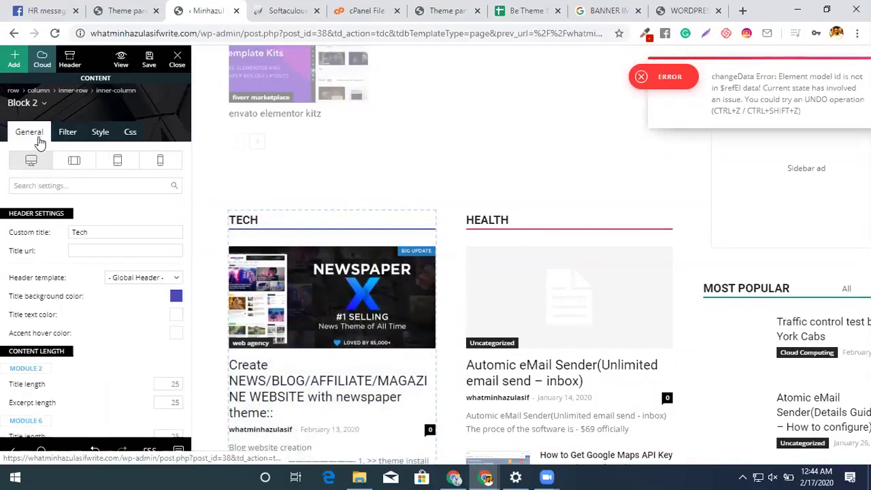
{"action": "double_click", "coordinate": [106, 228]}
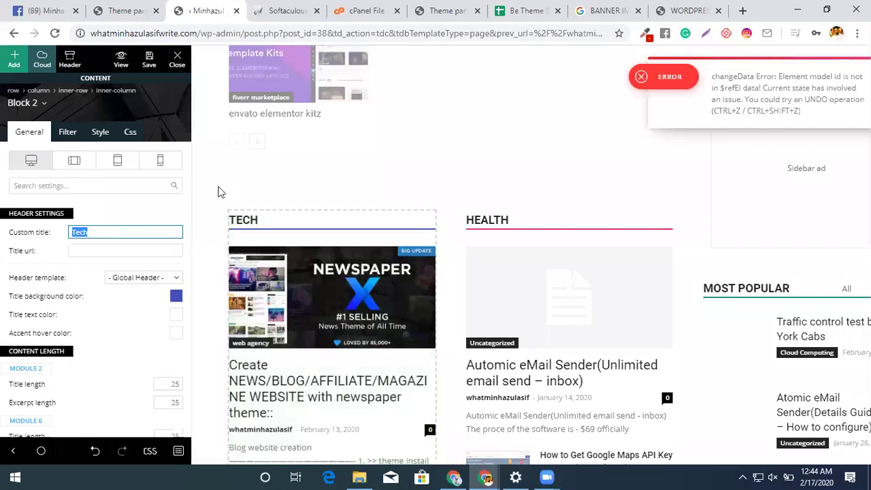
{"action": "type", "text": "we"}
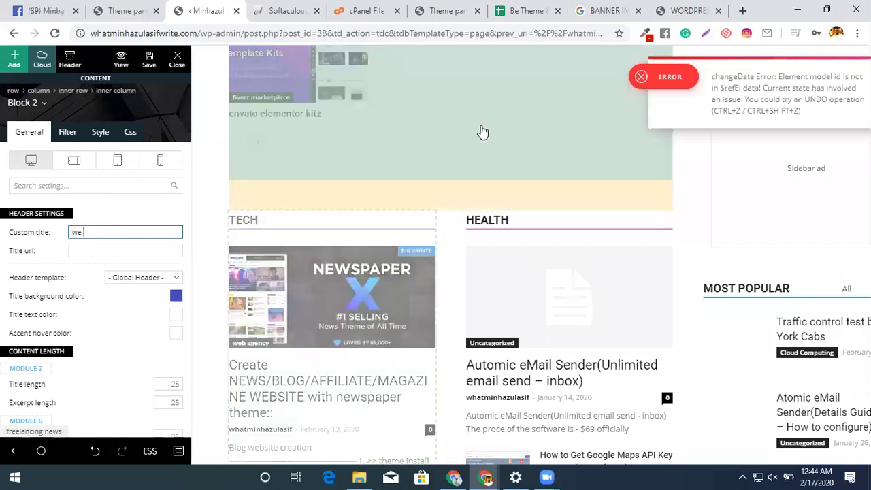
{"action": "type", "text": "b development"}
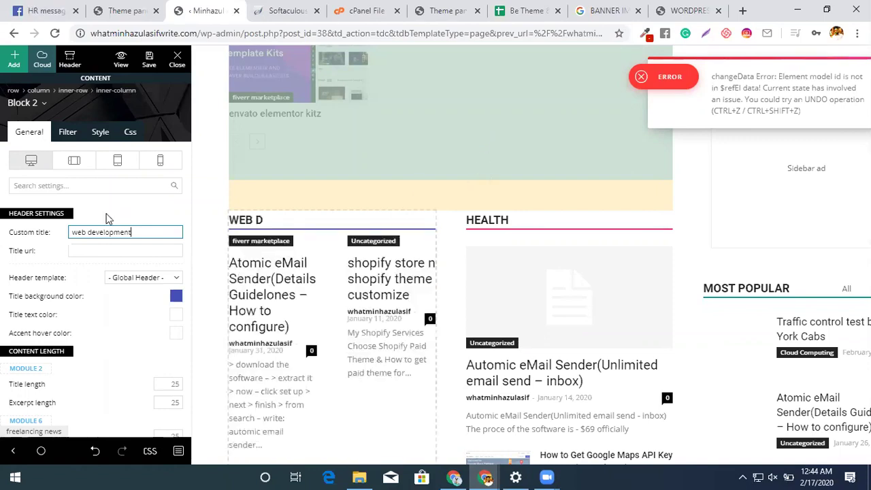
- Set the block's Category filter to web development
{"action": "left_click", "coordinate": [68, 136]}
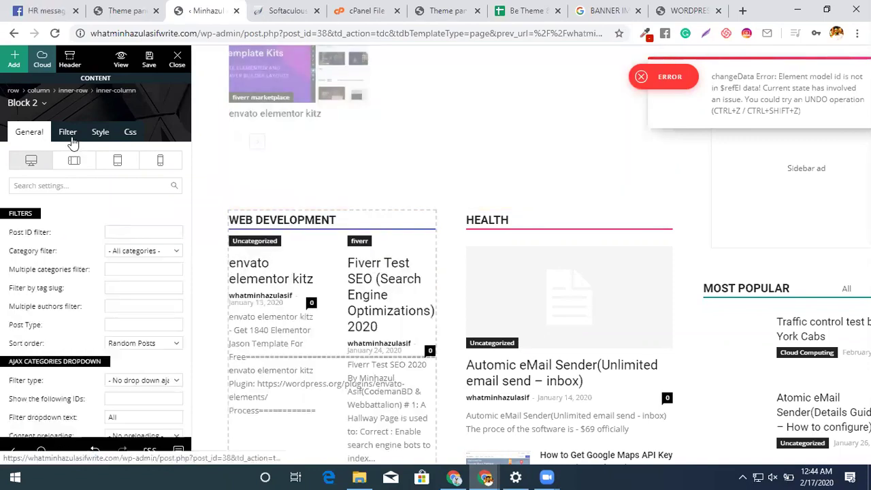
{"action": "left_click", "coordinate": [136, 250]}
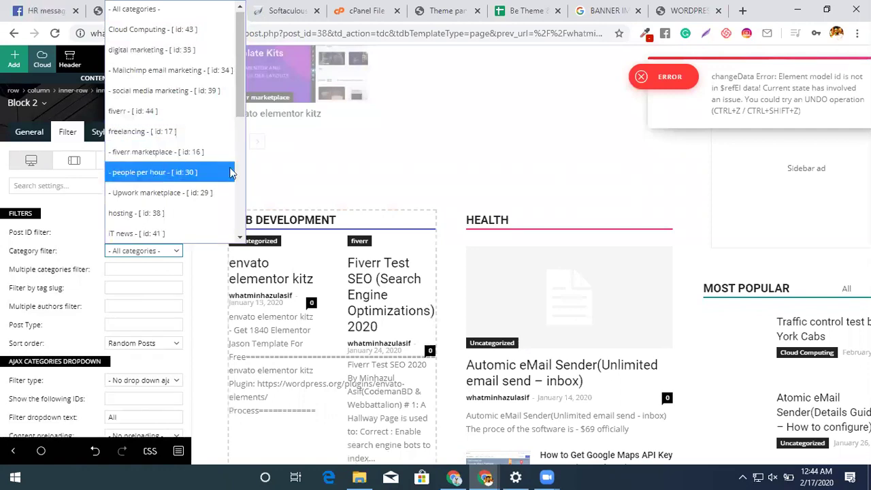
{"action": "left_click", "coordinate": [241, 133]}
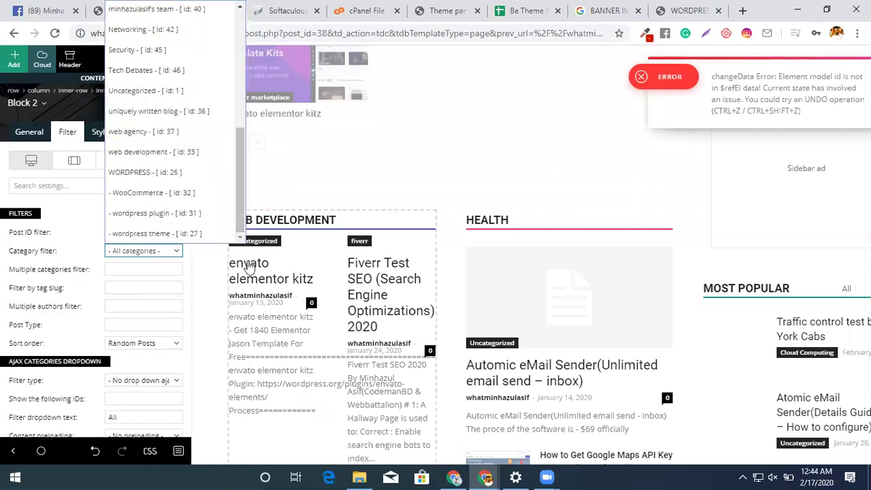
{"action": "scroll", "coordinate": [232, 197], "scroll_direction": "up", "scroll_amount": 3}
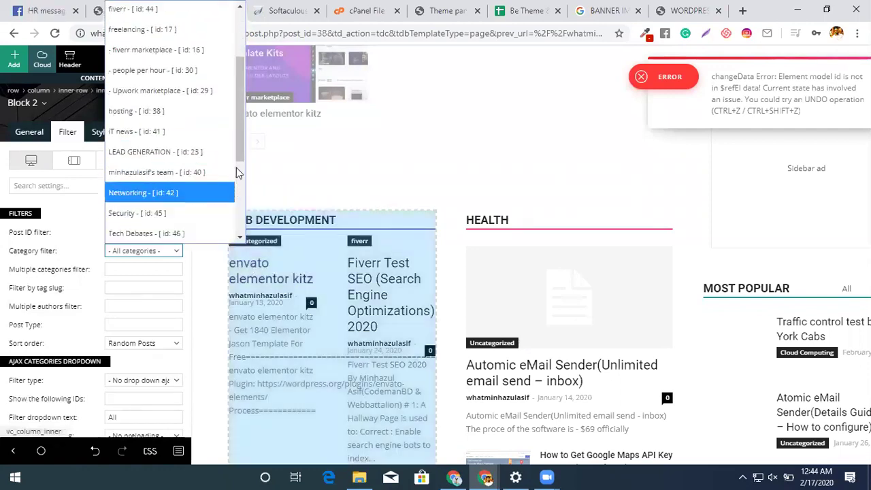
{"action": "scroll", "coordinate": [231, 177], "scroll_direction": "down", "scroll_amount": 3}
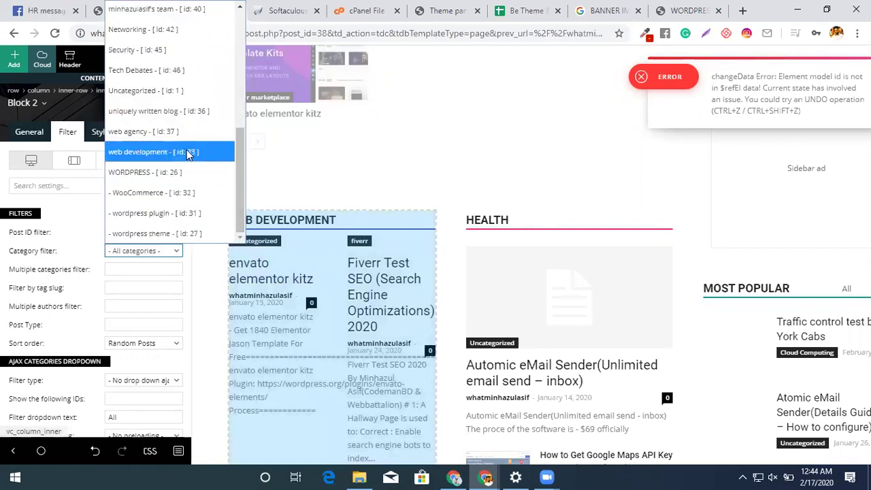
{"action": "left_click", "coordinate": [189, 152]}
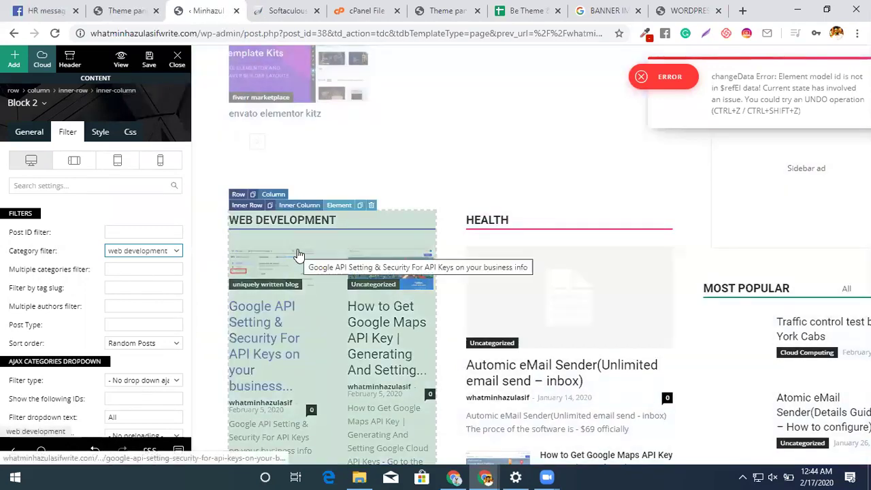
{"action": "scroll", "coordinate": [373, 143], "scroll_direction": "up", "scroll_amount": 3}
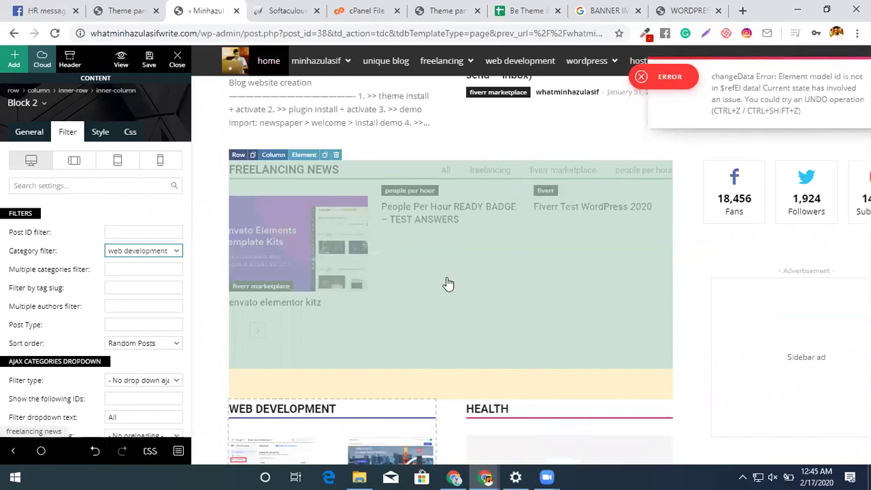
{"action": "scroll", "coordinate": [448, 283], "scroll_direction": "down", "scroll_amount": 3}
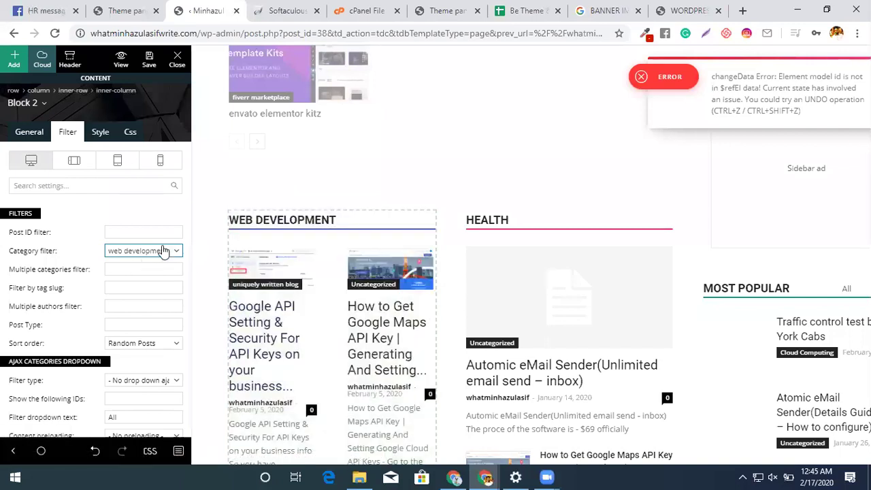
{"action": "key", "text": "ctrl+z"}
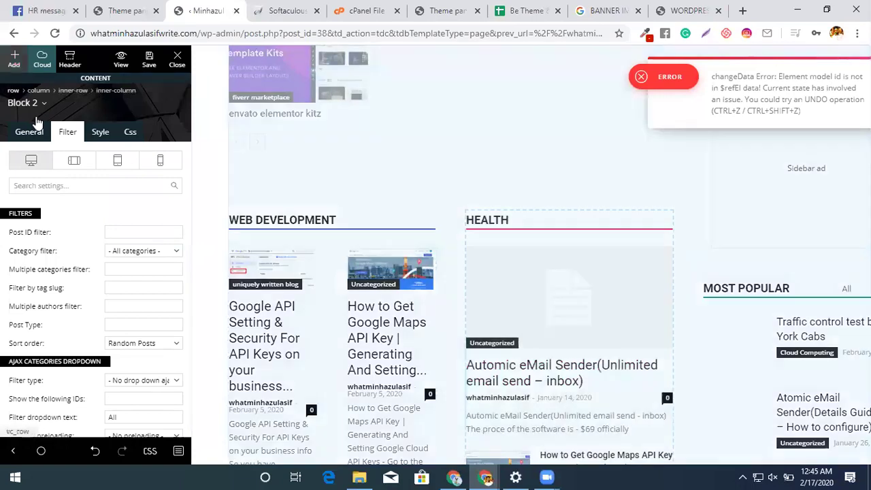
- Replace the Health block's Custom title with 'lead generation'
{"action": "left_click", "coordinate": [29, 132]}
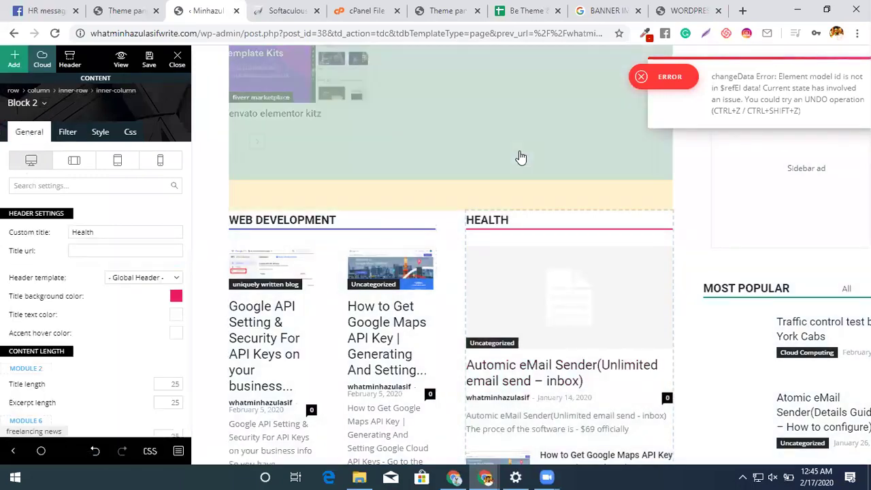
{"action": "scroll", "coordinate": [519, 156], "scroll_direction": "up", "scroll_amount": 10}
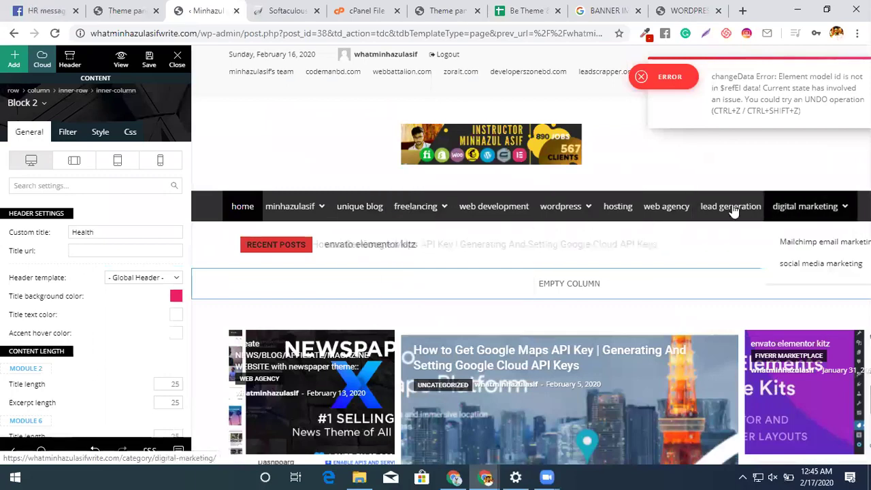
{"action": "scroll", "coordinate": [540, 405], "scroll_direction": "down", "scroll_amount": 3}
{"action": "scroll", "coordinate": [539, 404], "scroll_direction": "up", "scroll_amount": 3}
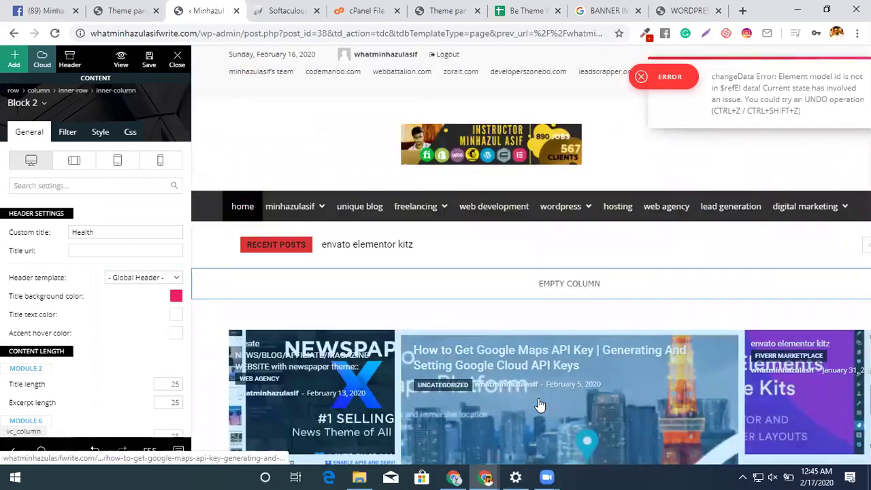
{"action": "scroll", "coordinate": [540, 405], "scroll_direction": "down", "scroll_amount": 10}
{"action": "scroll", "coordinate": [539, 404], "scroll_direction": "down", "scroll_amount": 5}
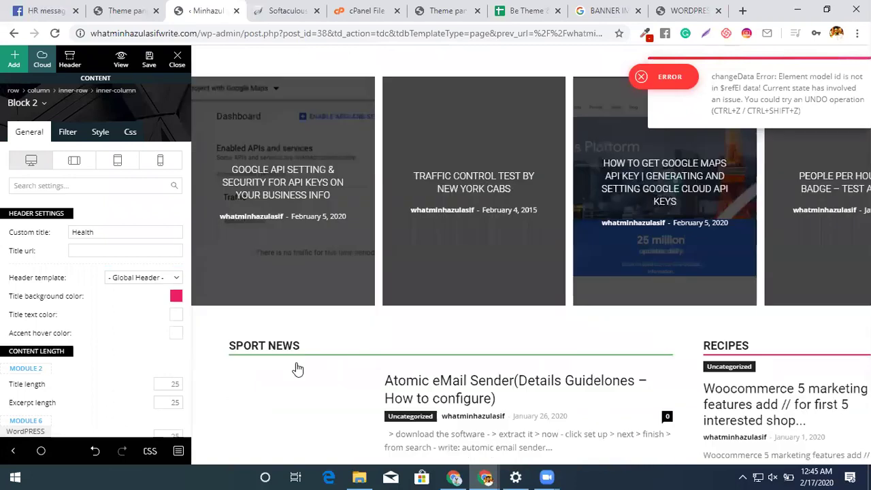
{"action": "scroll", "coordinate": [411, 206], "scroll_direction": "up", "scroll_amount": 6}
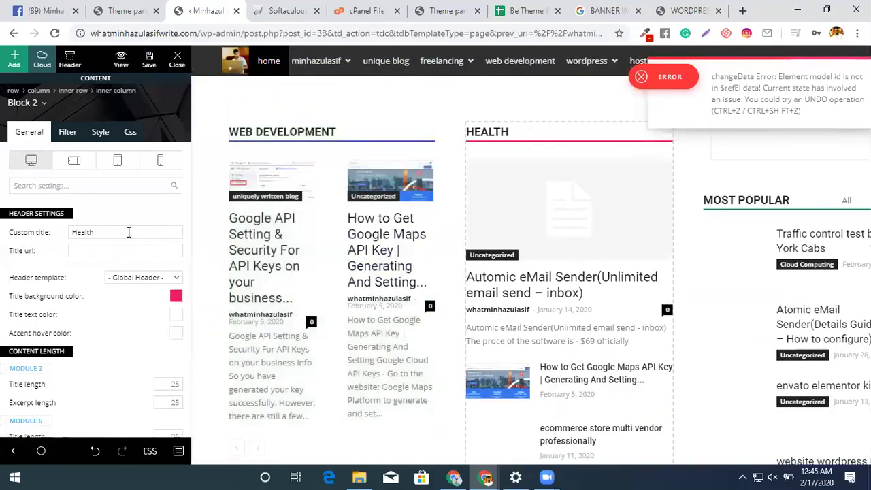
{"action": "double_click", "coordinate": [129, 232]}
{"action": "type", "text": "lea"}
{"action": "type", "text": "d ge"}
{"action": "type", "text": "bne"}
{"action": "key", "text": "BackSpace"}
{"action": "key", "text": "BackSpace"}
{"action": "key", "text": "BackSpace"}
{"action": "type", "text": "ne"}
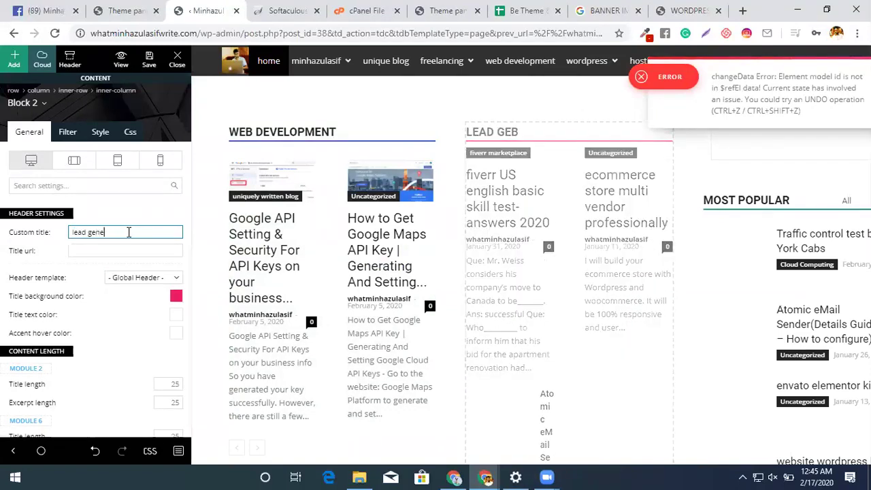
{"action": "type", "text": "ration"}
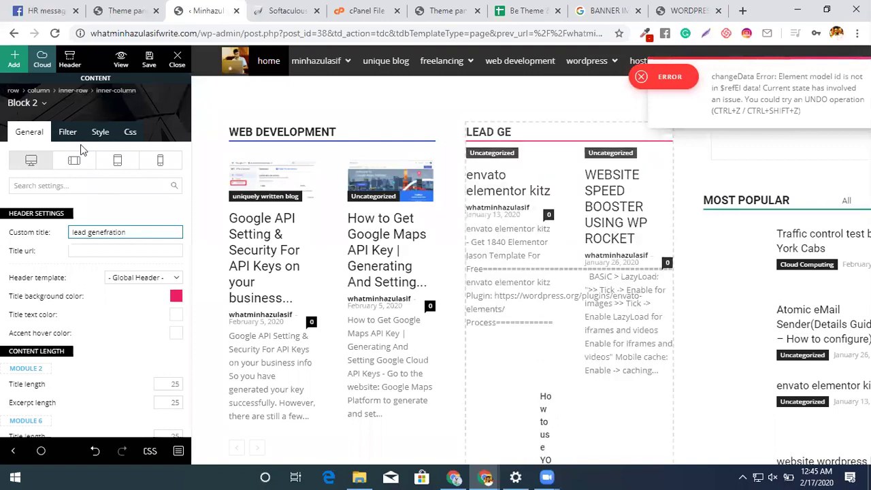
- Set the block's Category filter to LEAD GENERATION
{"action": "left_click", "coordinate": [67, 131]}
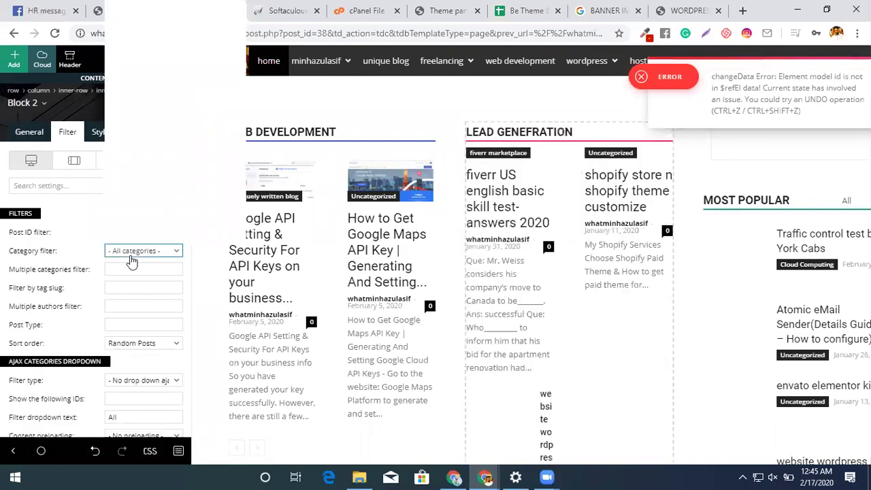
{"action": "left_click", "coordinate": [131, 257]}
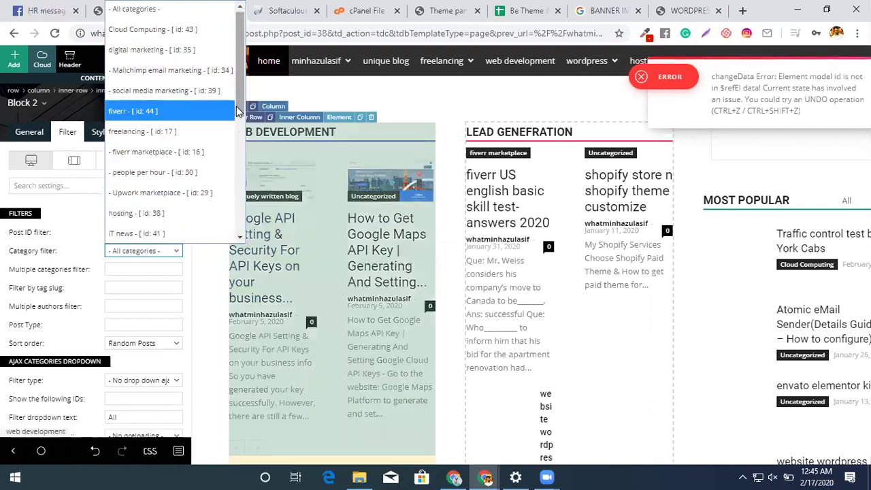
{"action": "scroll", "coordinate": [219, 183], "scroll_direction": "down", "scroll_amount": 6}
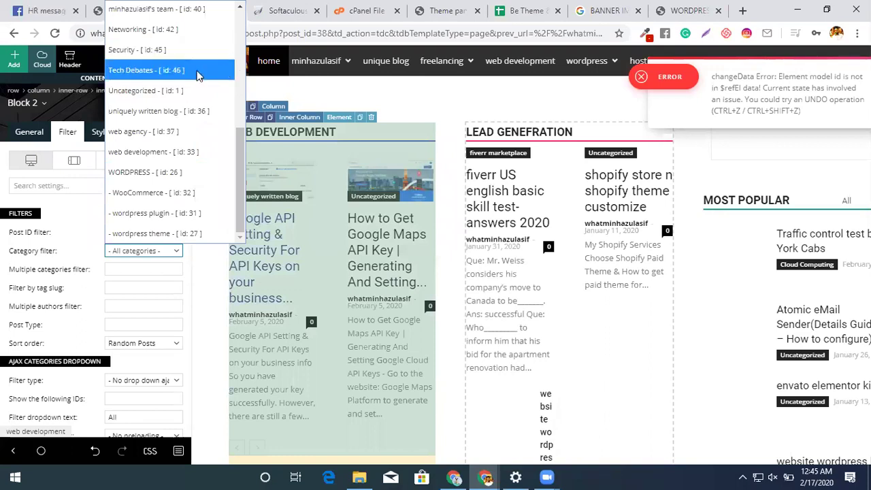
{"action": "scroll", "coordinate": [172, 6], "scroll_direction": "up", "scroll_amount": 1}
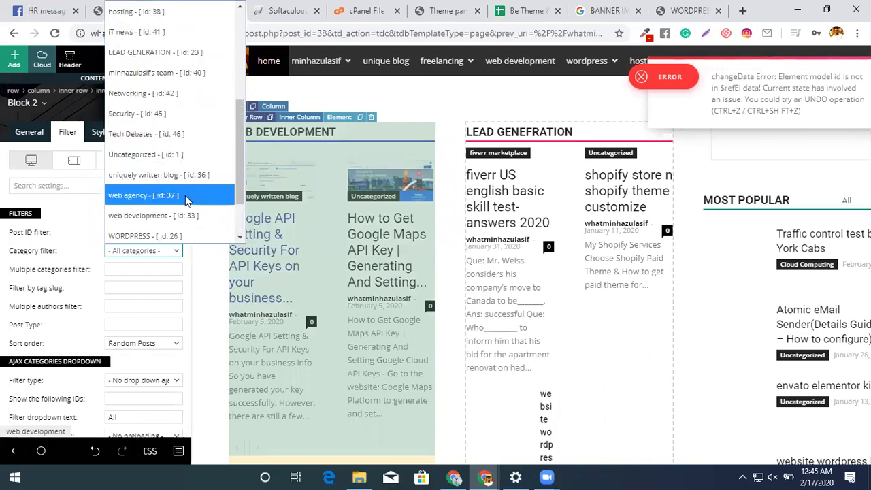
{"action": "left_click", "coordinate": [166, 53]}
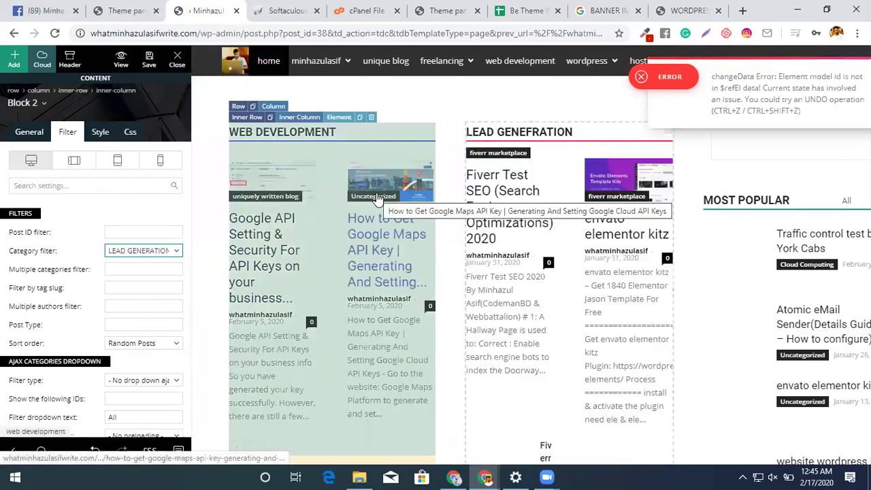
- Reselect the Lead Genefration block and open its block template list
{"action": "left_click", "coordinate": [375, 197]}
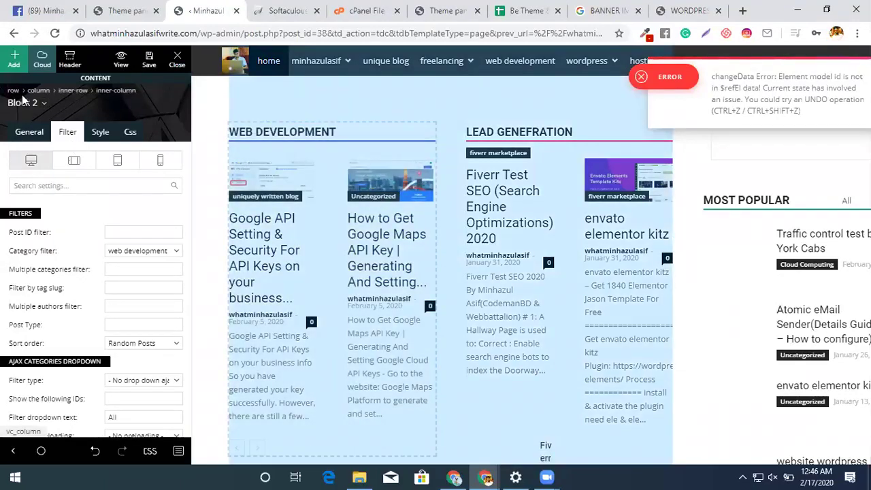
{"action": "left_click", "coordinate": [39, 91]}
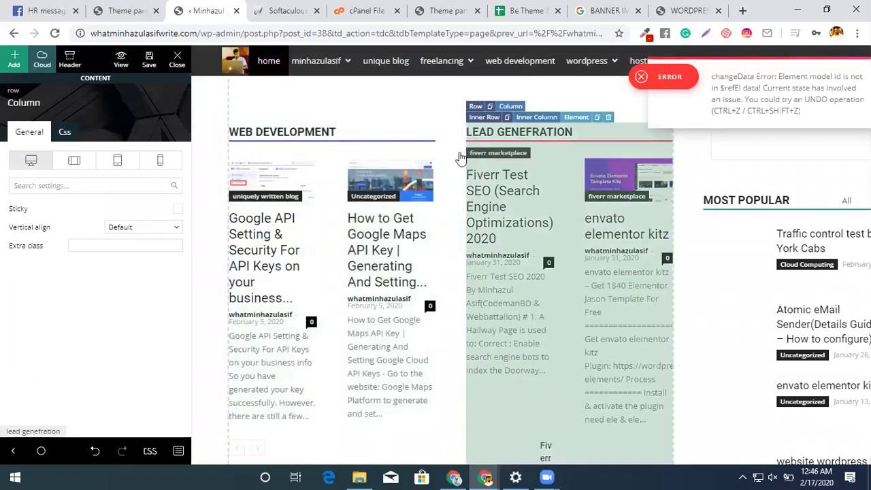
{"action": "left_click", "coordinate": [460, 158]}
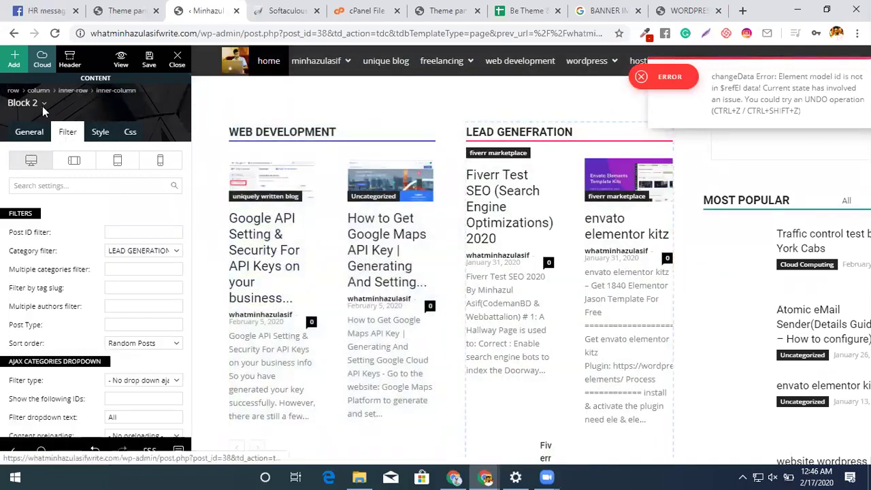
{"action": "left_click", "coordinate": [43, 105]}
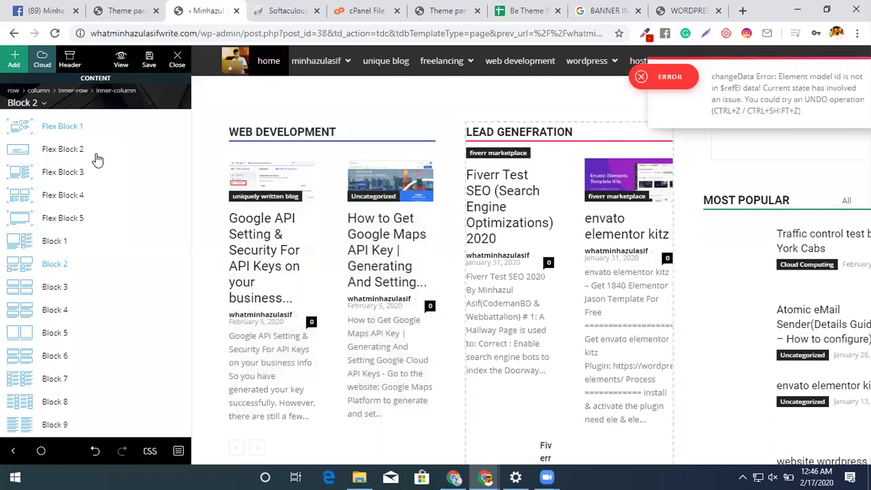
- Try the Flex Block 2 layout, then switch to Block 12 and reopen the template list
{"action": "left_click", "coordinate": [48, 149]}
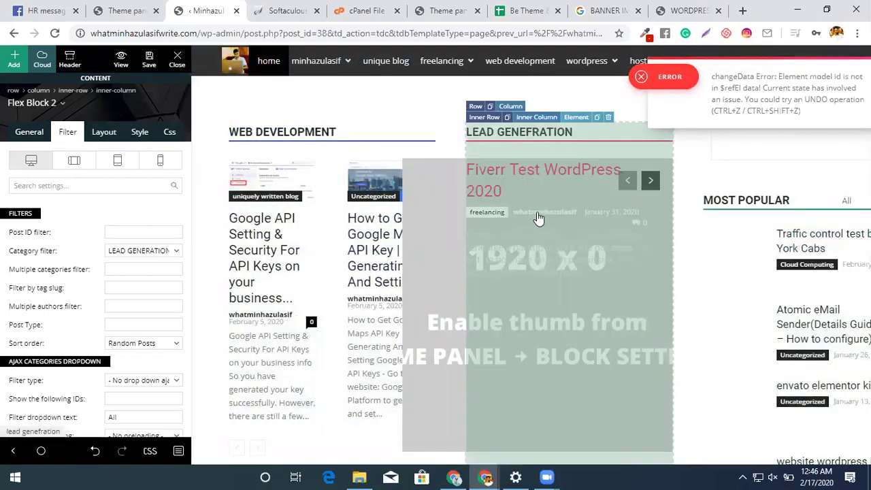
{"action": "left_click", "coordinate": [32, 108]}
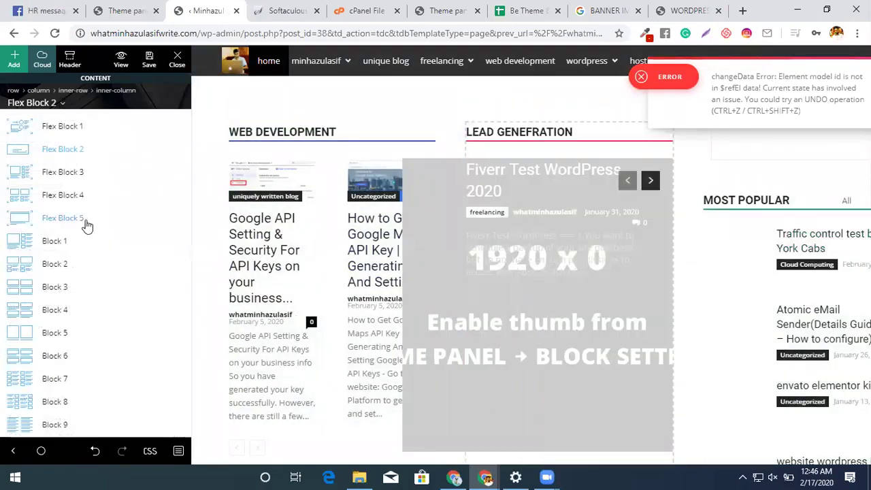
{"action": "scroll", "coordinate": [86, 225], "scroll_direction": "down", "scroll_amount": 5}
{"action": "scroll", "coordinate": [87, 225], "scroll_direction": "up", "scroll_amount": 4}
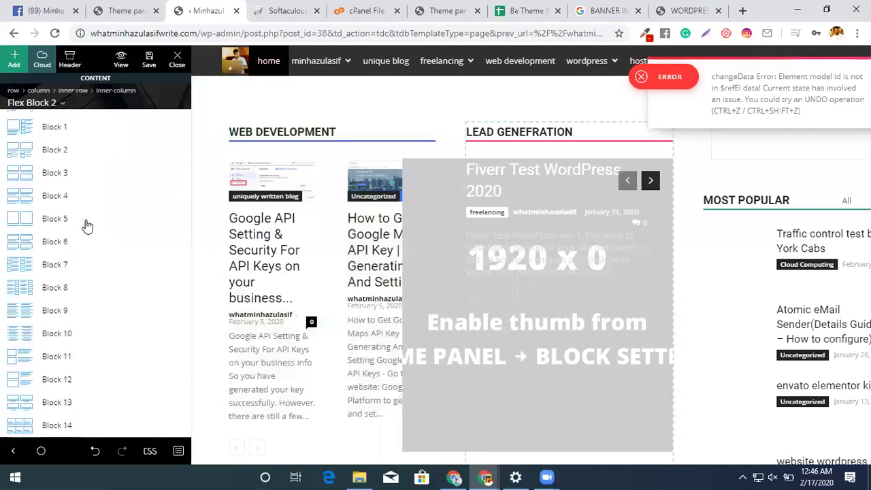
{"action": "scroll", "coordinate": [78, 303], "scroll_direction": "down", "scroll_amount": 3}
{"action": "left_click", "coordinate": [51, 251]}
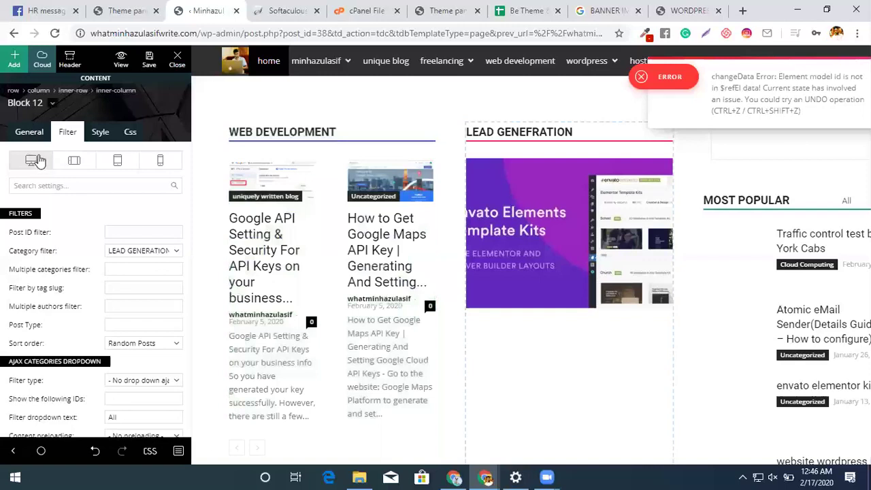
{"action": "left_click", "coordinate": [24, 104]}
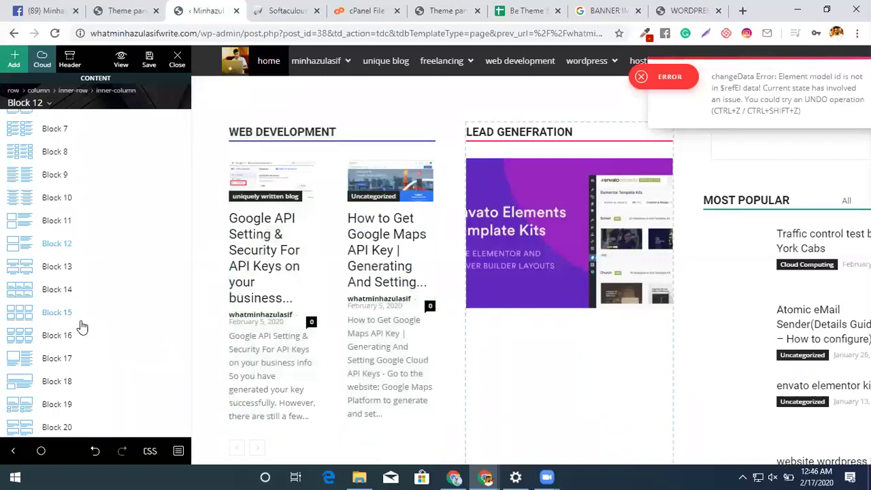
{"action": "scroll", "coordinate": [82, 327], "scroll_direction": "down", "scroll_amount": 3}
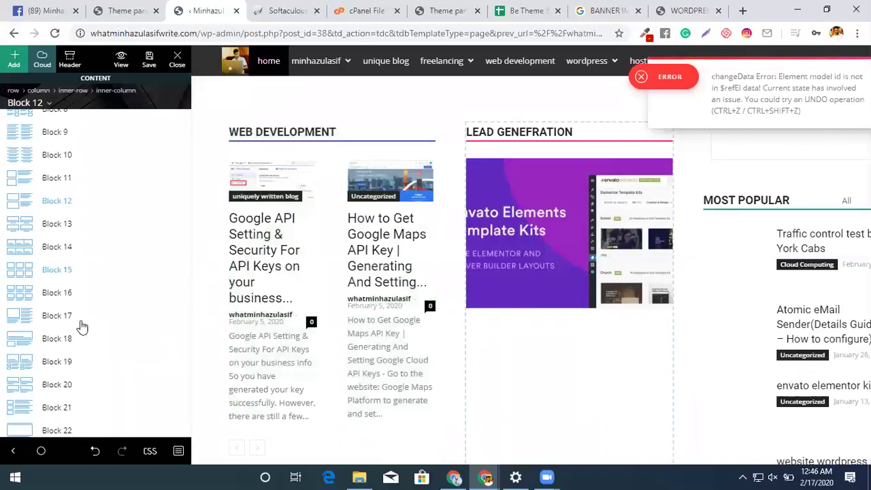
{"action": "scroll", "coordinate": [81, 327], "scroll_direction": "down", "scroll_amount": 1}
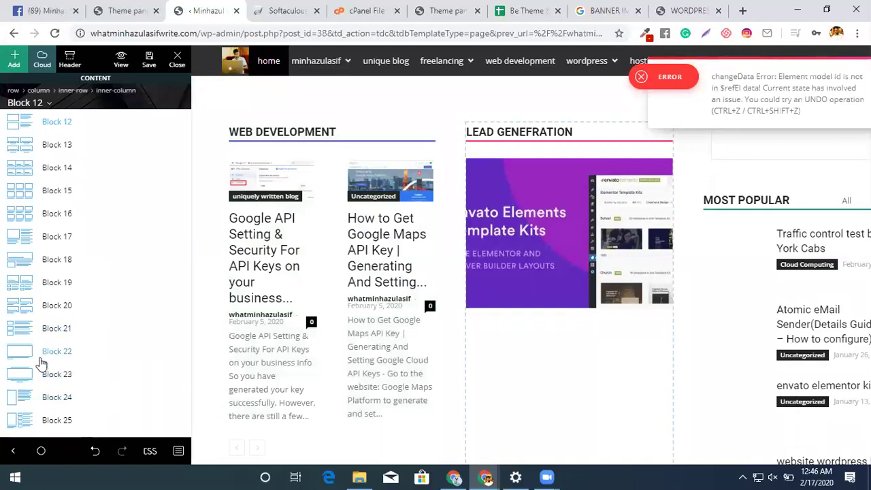
- Apply the Block 23 layout and preview its centred titles, excerpts and Read more links
{"action": "left_click", "coordinate": [45, 379]}
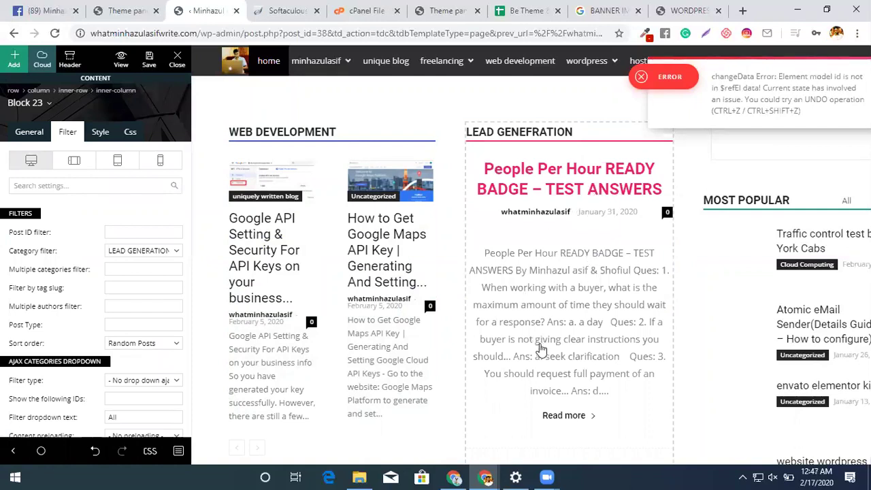
{"action": "scroll", "coordinate": [517, 412], "scroll_direction": "down", "scroll_amount": 3}
{"action": "scroll", "coordinate": [517, 411], "scroll_direction": "up", "scroll_amount": 2}
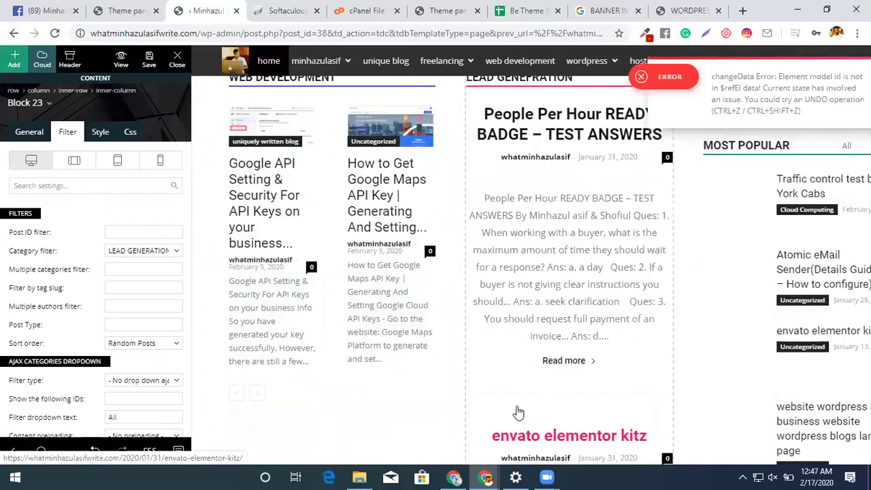
{"action": "scroll", "coordinate": [517, 411], "scroll_direction": "down", "scroll_amount": 6}
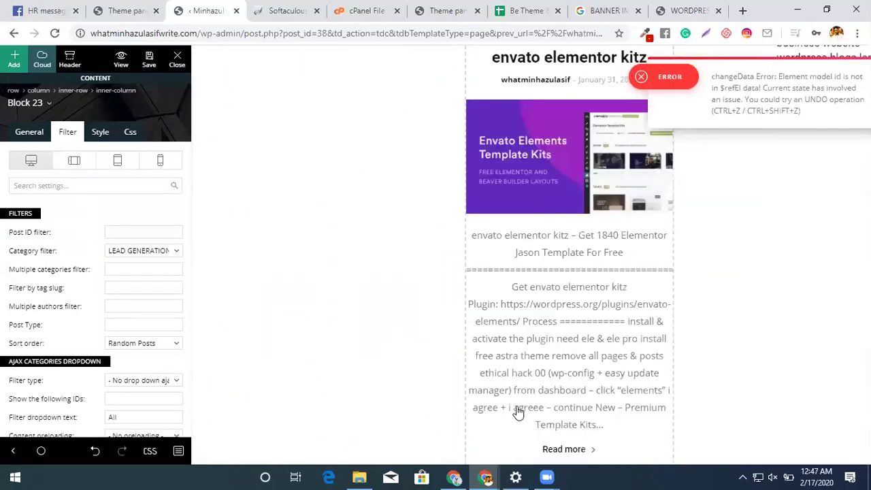
{"action": "scroll", "coordinate": [517, 411], "scroll_direction": "up", "scroll_amount": 2}
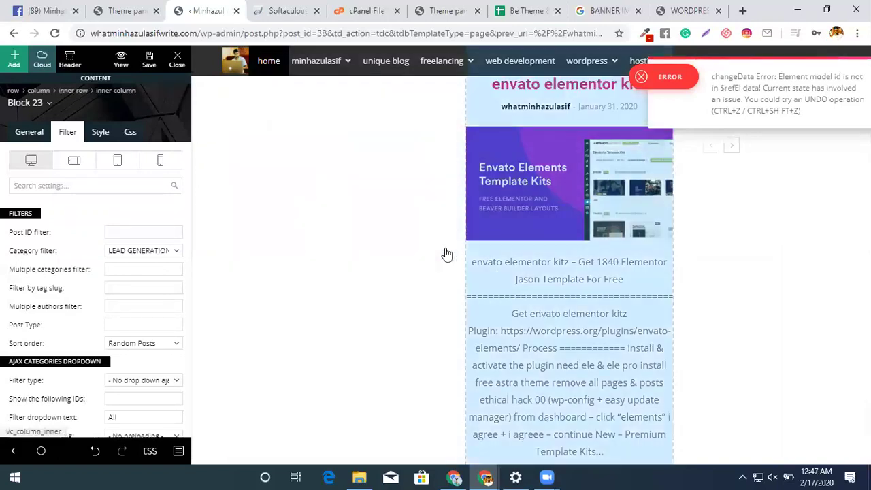
{"action": "scroll", "coordinate": [446, 253], "scroll_direction": "up", "scroll_amount": 5}
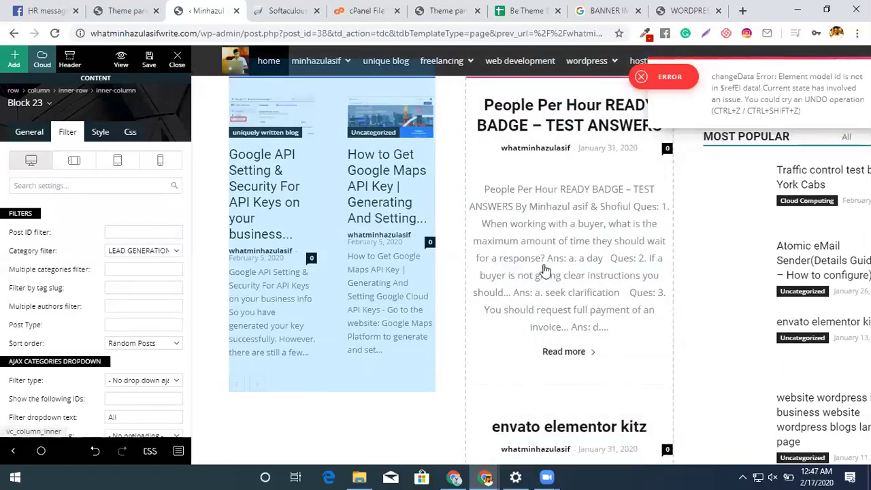
{"action": "scroll", "coordinate": [546, 272], "scroll_direction": "down", "scroll_amount": 4}
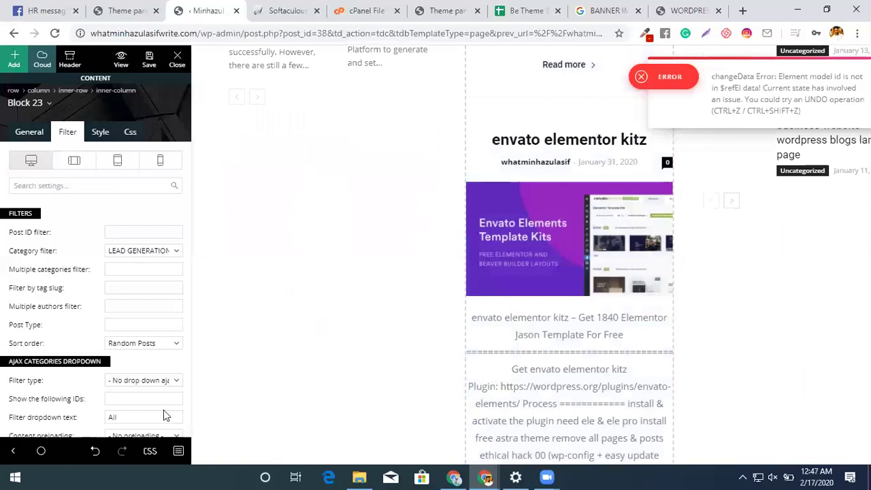
{"action": "scroll", "coordinate": [88, 345], "scroll_direction": "down", "scroll_amount": 3}
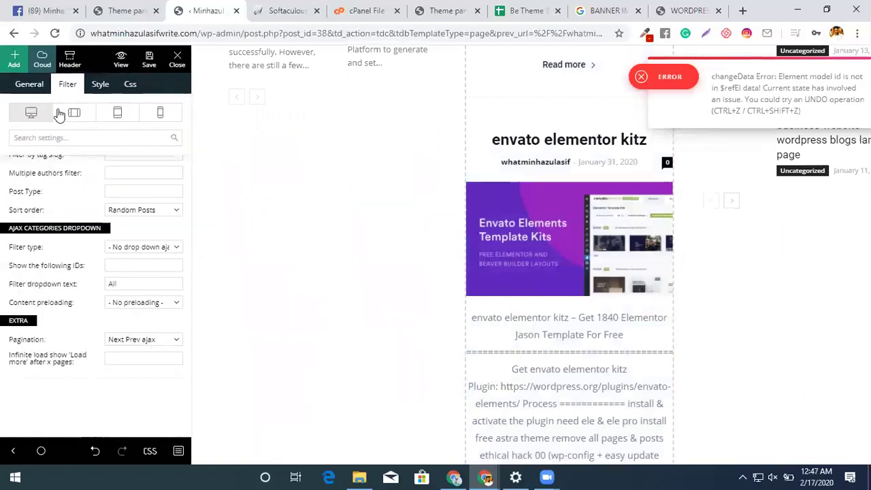
- Set the Lead Genefration block's title and excerpt length to 10 and limit it to 2 posts
{"action": "left_click", "coordinate": [34, 84]}
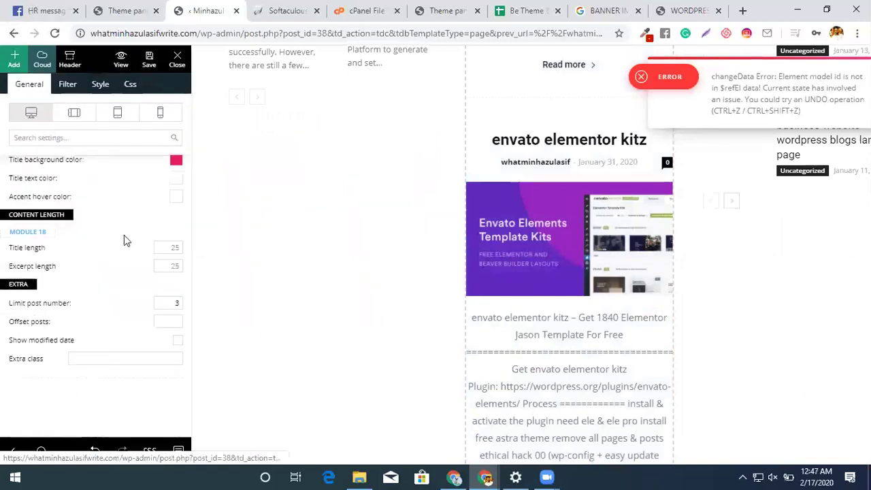
{"action": "left_click", "coordinate": [170, 246]}
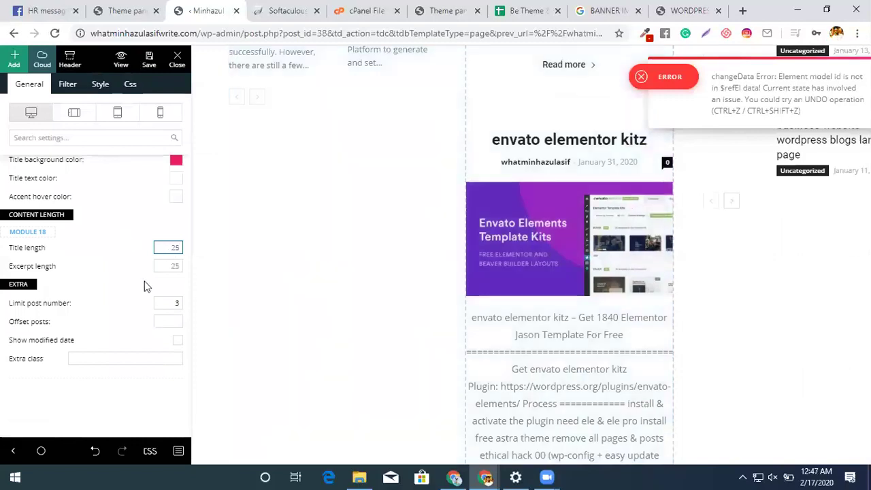
{"action": "left_click", "coordinate": [173, 266]}
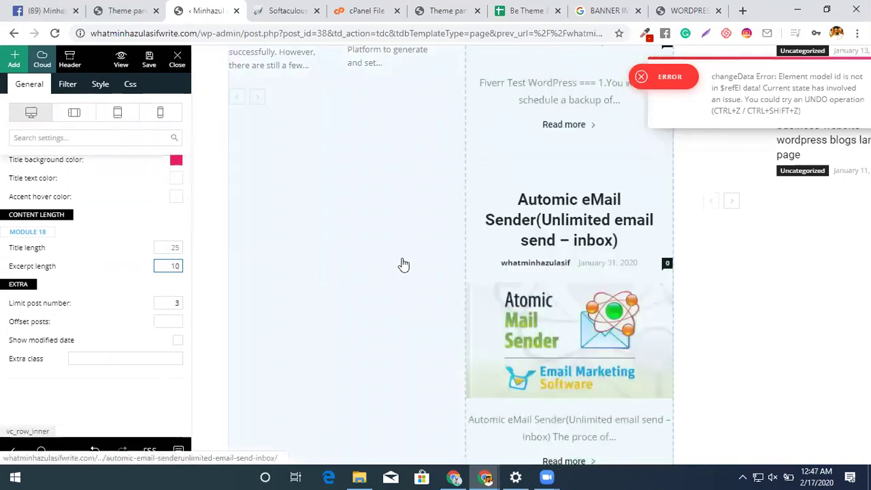
{"action": "left_click", "coordinate": [175, 249]}
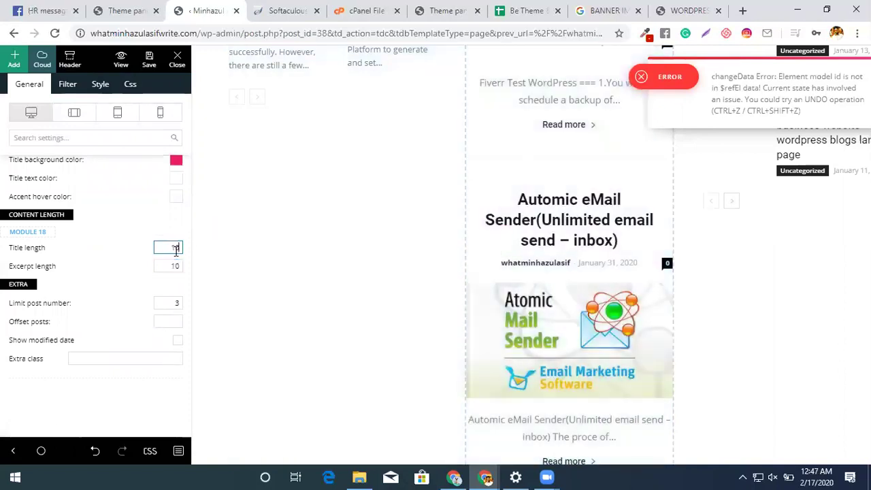
{"action": "type", "text": "0"}
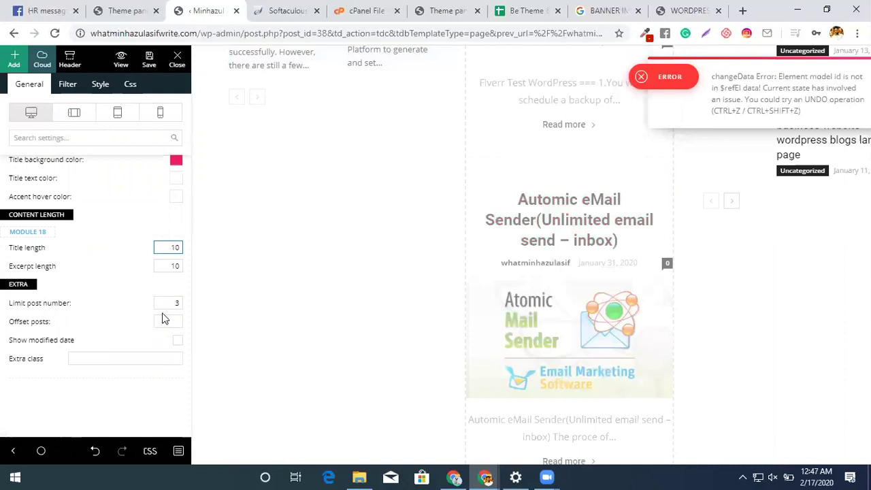
{"action": "left_click", "coordinate": [182, 304]}
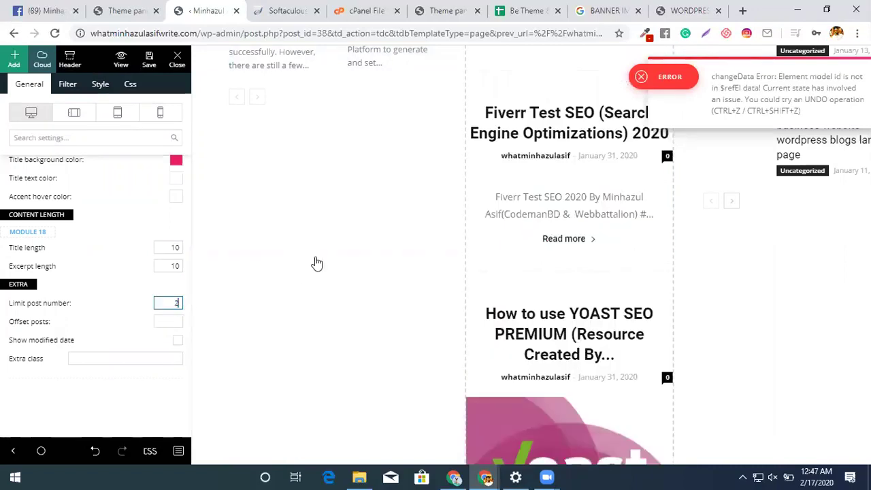
{"action": "type", "text": "2"}
{"action": "scroll", "coordinate": [317, 263], "scroll_direction": "up", "scroll_amount": 4}
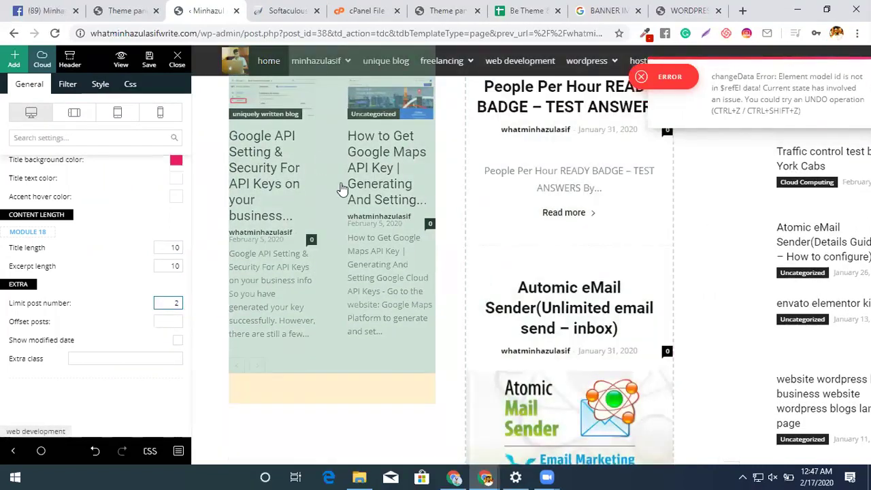
- Select the Web Development posts module and look at its block settings
{"action": "left_click", "coordinate": [341, 188]}
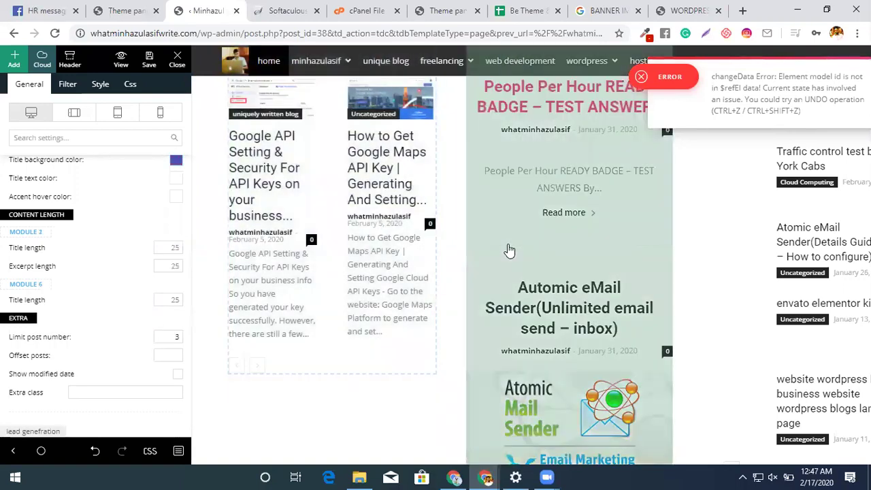
{"action": "scroll", "coordinate": [508, 250], "scroll_direction": "up", "scroll_amount": 4}
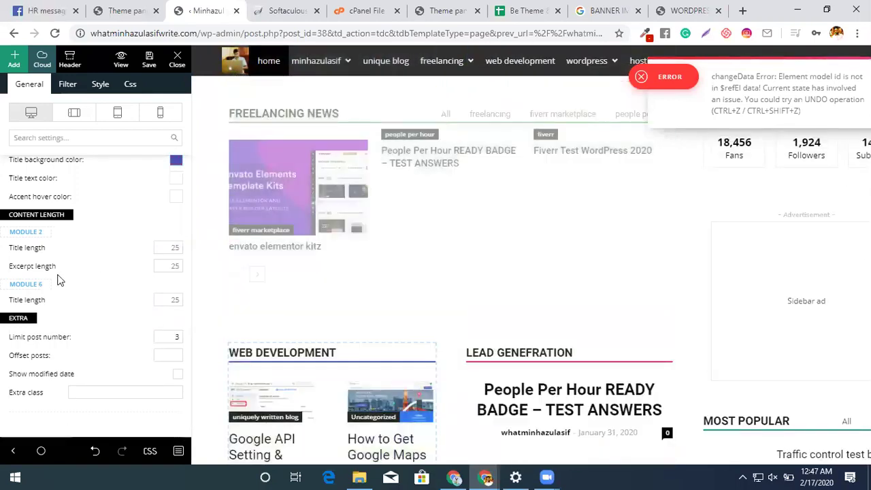
{"action": "left_click", "coordinate": [231, 401]}
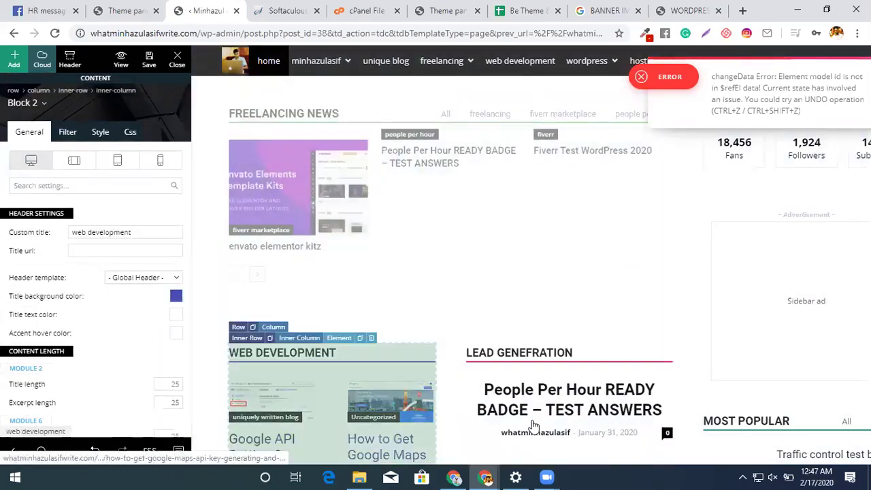
{"action": "scroll", "coordinate": [534, 425], "scroll_direction": "down", "scroll_amount": 4}
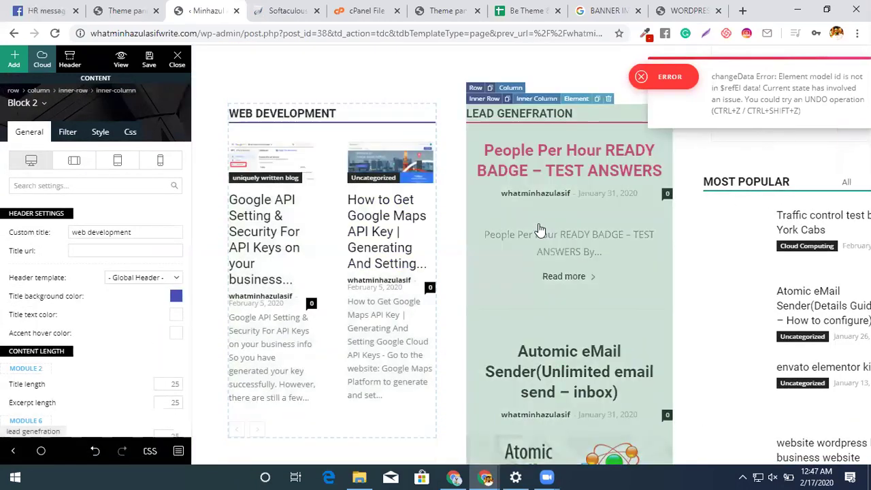
- Switch the Lead Genefration block to the Block 2 layout showing two posts side by side
{"action": "left_click", "coordinate": [539, 230]}
{"action": "left_click", "coordinate": [26, 102]}
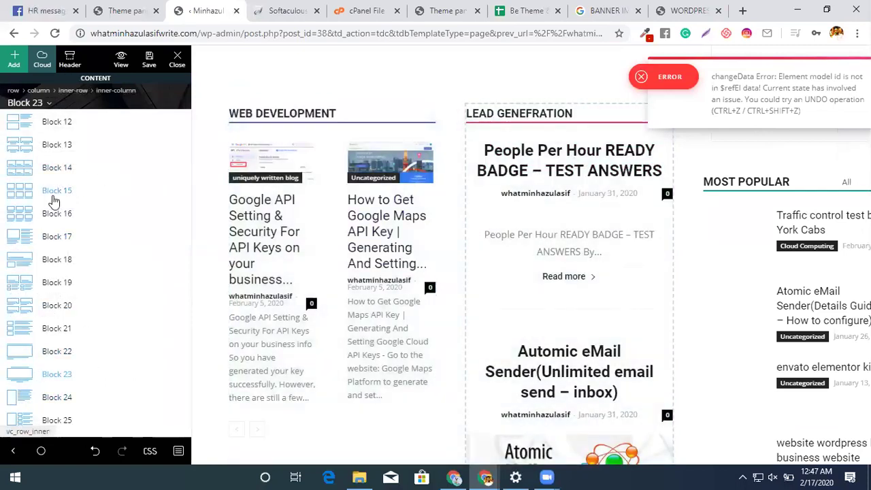
{"action": "scroll", "coordinate": [54, 199], "scroll_direction": "up", "scroll_amount": 3}
{"action": "scroll", "coordinate": [54, 177], "scroll_direction": "up", "scroll_amount": 3}
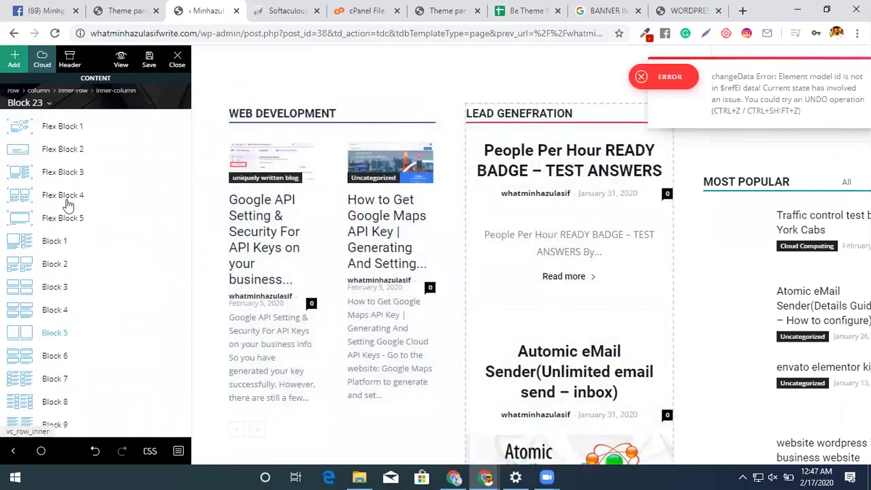
{"action": "left_click", "coordinate": [80, 273]}
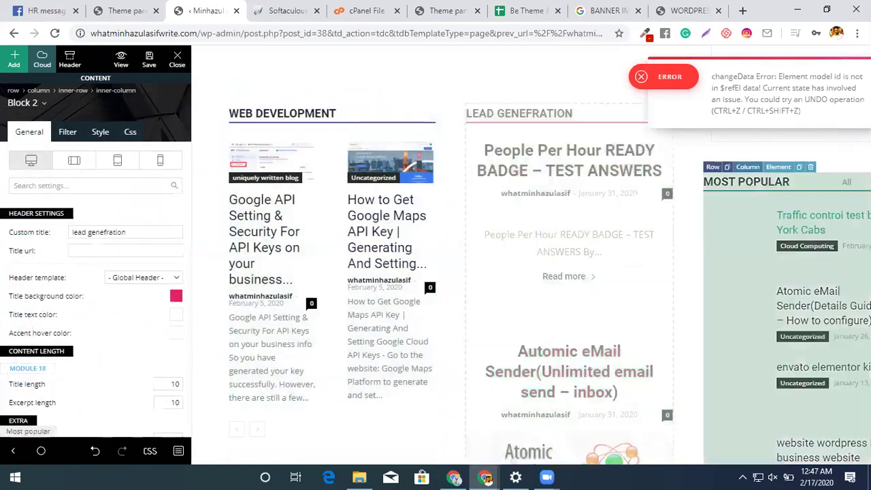
{"action": "left_click", "coordinate": [742, 205]}
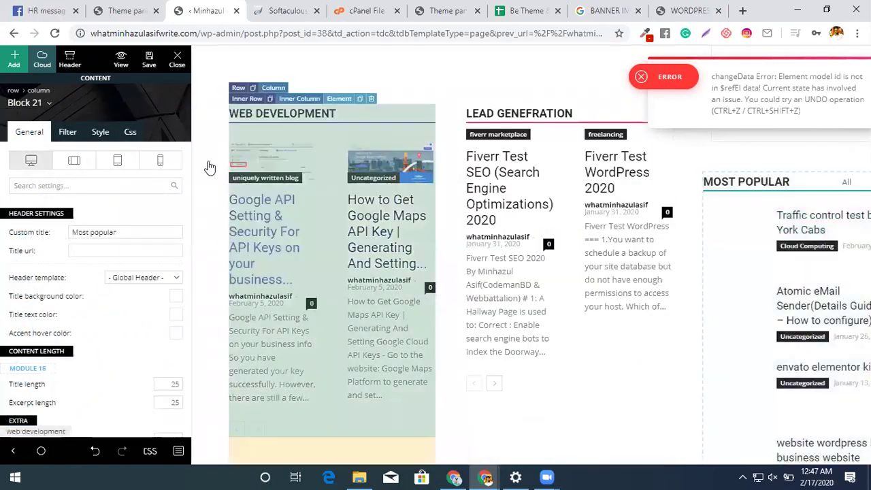
{"action": "left_click", "coordinate": [129, 10]}
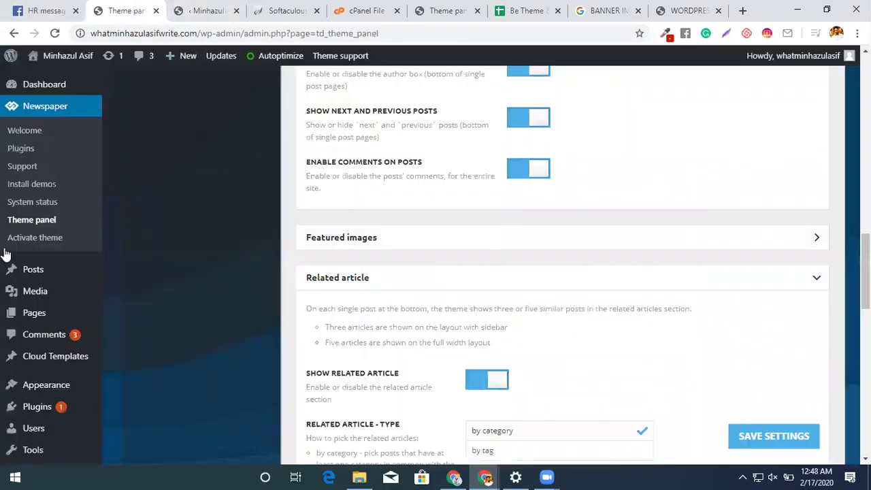
- Bring up WordPress's All Posts list of 30 published posts from the admin sidebar
{"action": "left_click", "coordinate": [37, 277]}
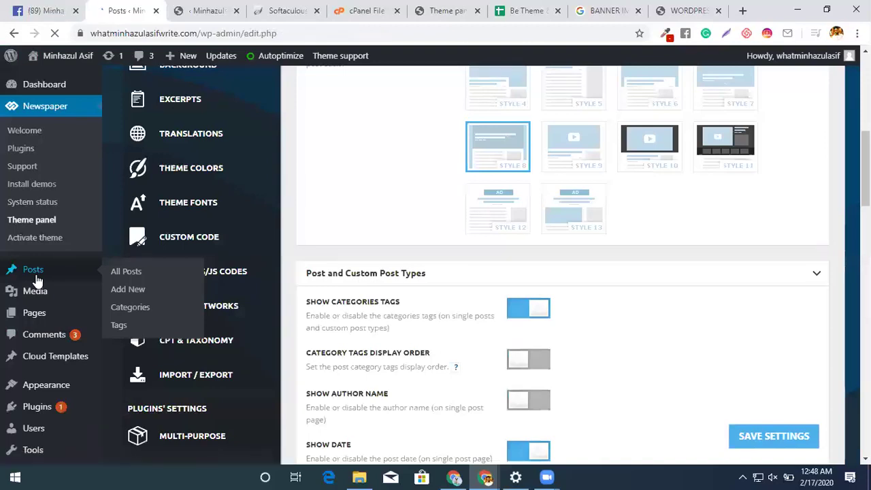
{"action": "scroll", "coordinate": [442, 196], "scroll_direction": "down", "scroll_amount": 4}
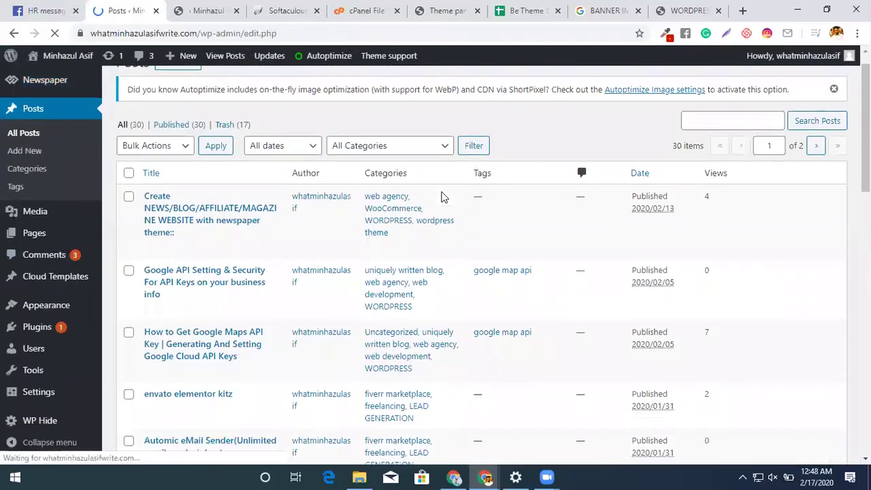
{"action": "scroll", "coordinate": [182, 226], "scroll_direction": "up", "scroll_amount": 3}
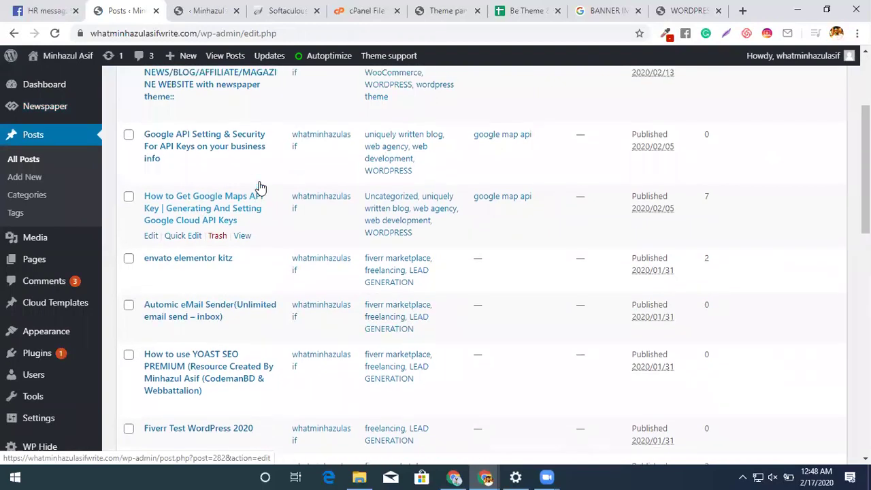
- Add the tag 'popular' to the Google API post via Quick Edit and update it
{"action": "left_click", "coordinate": [188, 311]}
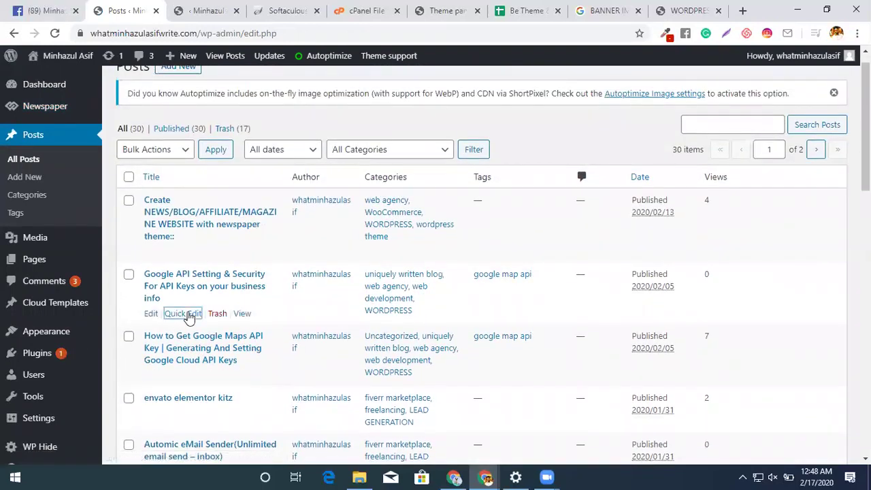
{"action": "left_click", "coordinate": [673, 308]}
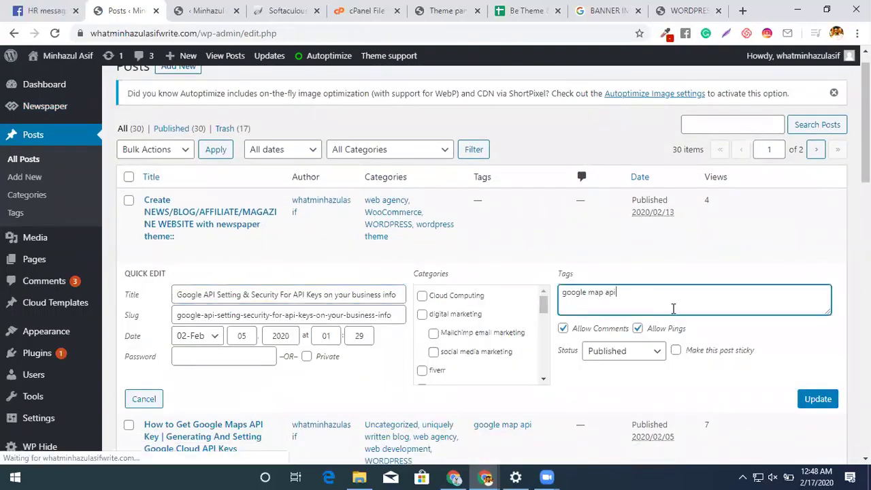
{"action": "type", "text": ", popular"}
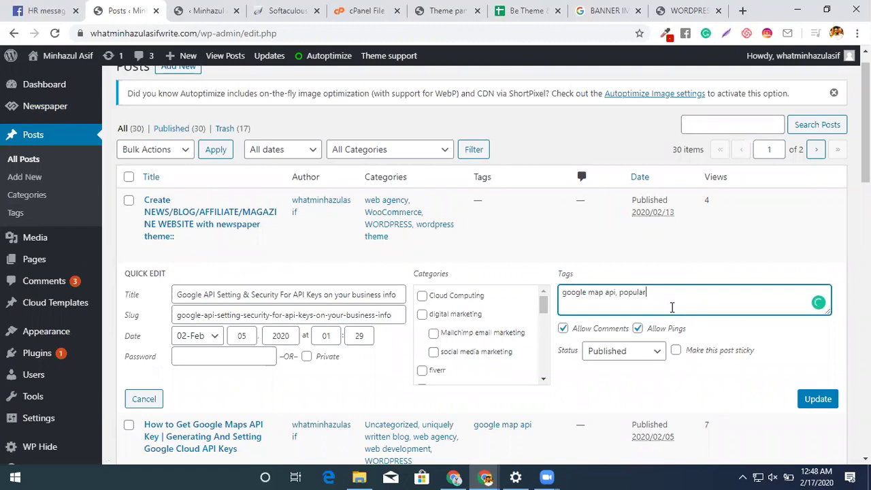
{"action": "double_click", "coordinate": [636, 291]}
{"action": "key", "text": "ctrl+c"}
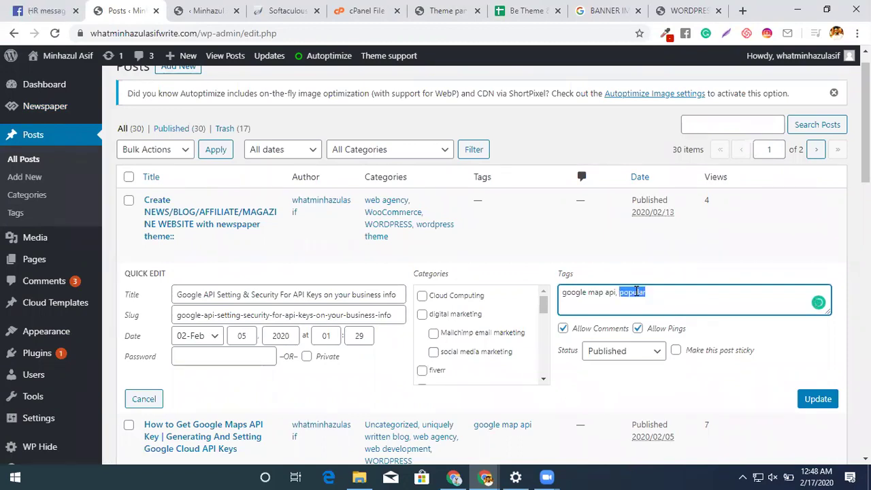
{"action": "key", "text": "Right"}
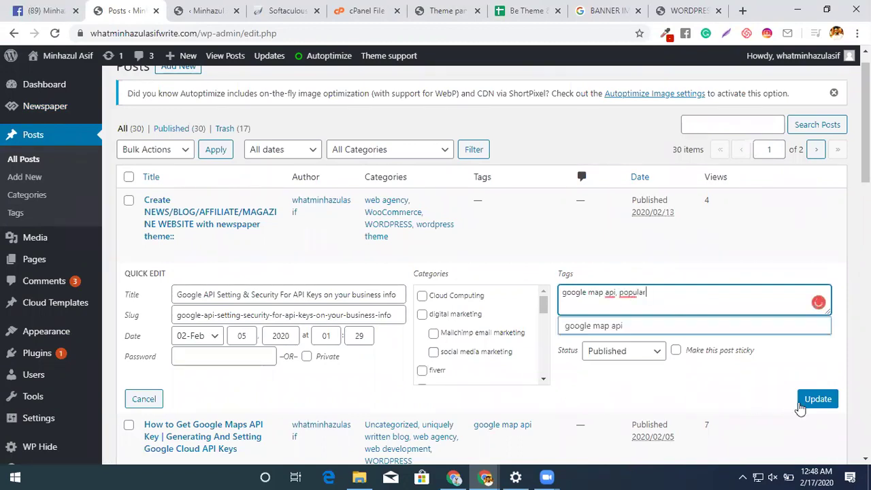
{"action": "left_click", "coordinate": [811, 400]}
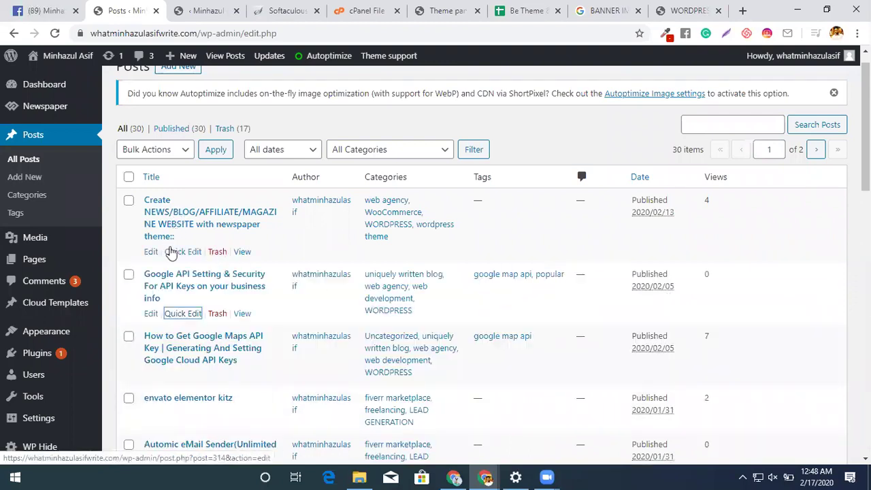
- Paste the 'popular' tag into the Automic eMail Sender post's tags via Quick Edit
{"action": "left_click", "coordinate": [182, 251]}
{"action": "left_click", "coordinate": [674, 234]}
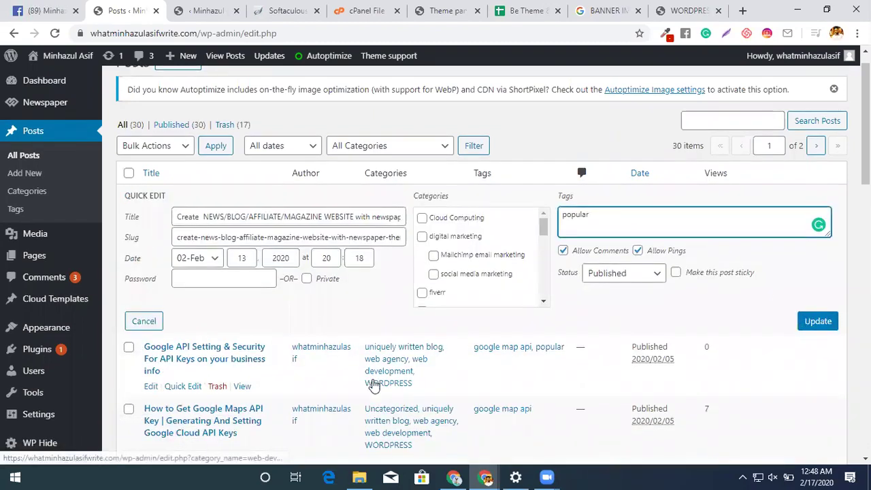
{"action": "scroll", "coordinate": [376, 380], "scroll_direction": "down", "scroll_amount": 3}
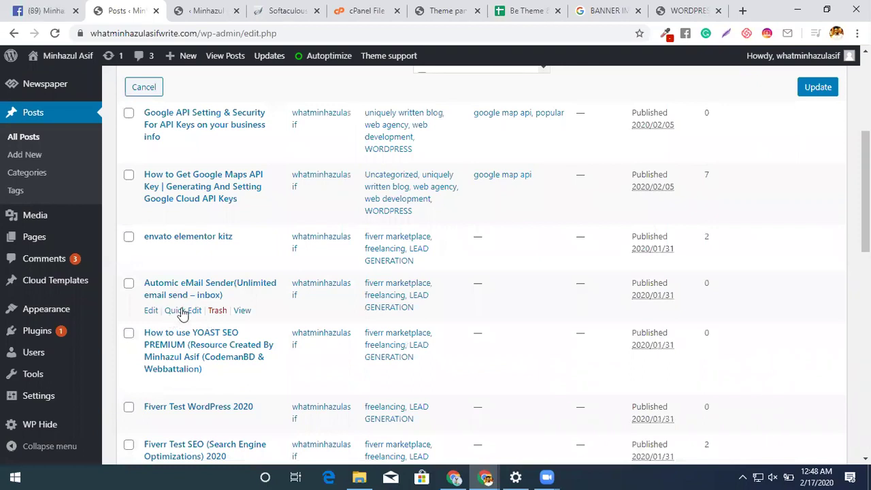
{"action": "left_click", "coordinate": [183, 310]}
{"action": "left_click", "coordinate": [604, 310]}
{"action": "key", "text": "ctrl+v"}
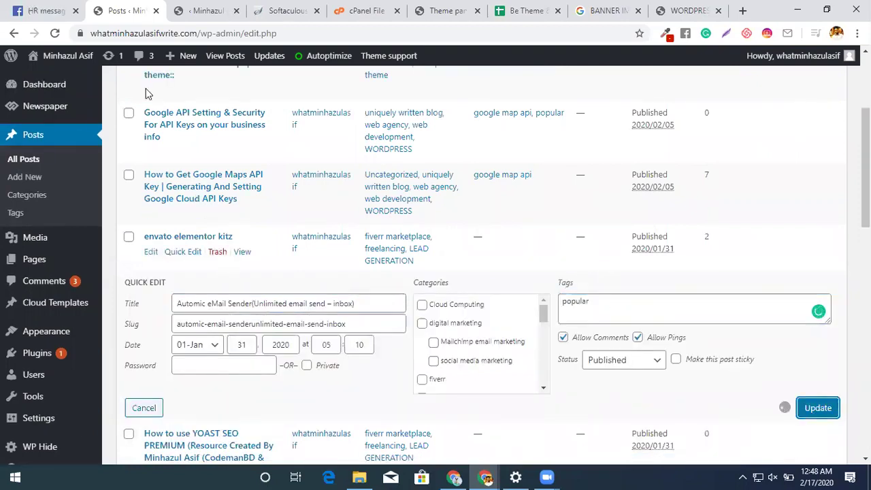
- Tag the Fiverr Test WordPress 2020 post 'popular', update it, and return to the page editor
{"action": "left_click", "coordinate": [191, 9]}
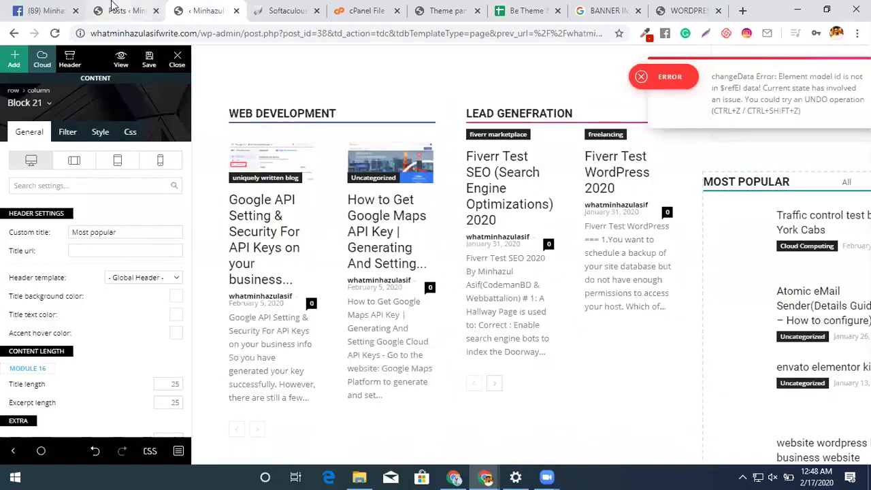
{"action": "left_click", "coordinate": [114, 10]}
{"action": "scroll", "coordinate": [257, 238], "scroll_direction": "down", "scroll_amount": 4}
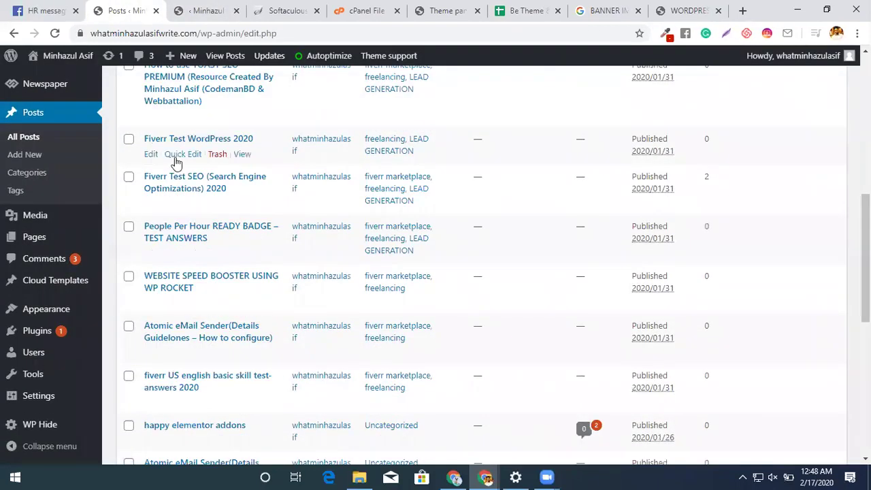
{"action": "left_click", "coordinate": [180, 153]}
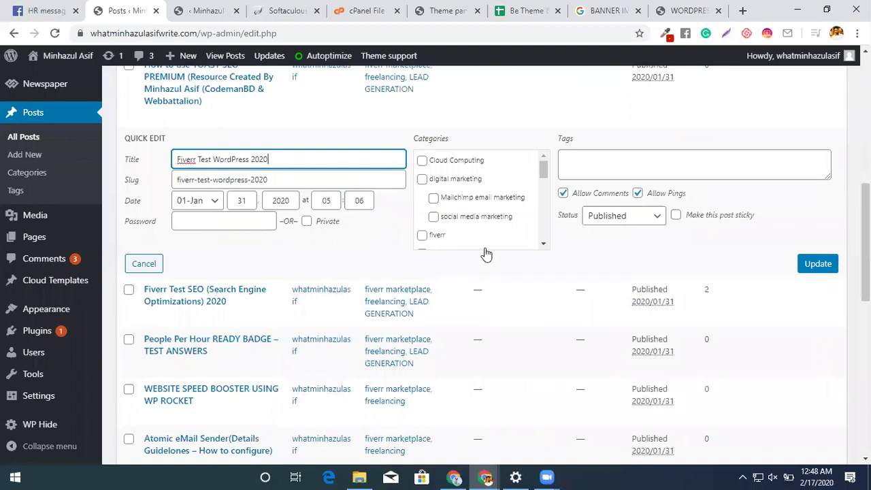
{"action": "left_click", "coordinate": [662, 156]}
{"action": "type", "text": "popular"}
{"action": "left_click", "coordinate": [810, 264]}
{"action": "left_click", "coordinate": [204, 11]}
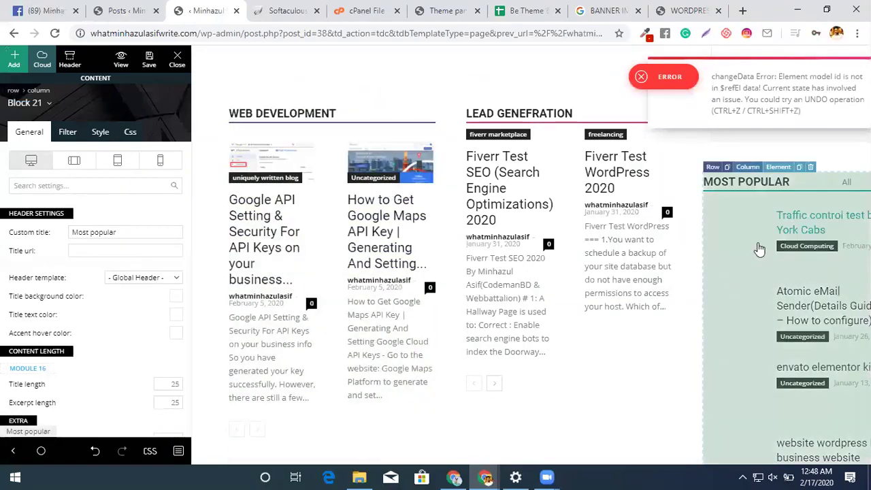
- Review the Most popular block's filter, keeping all categories and setting up a tag filter
{"action": "left_click", "coordinate": [74, 131]}
{"action": "left_click", "coordinate": [131, 251]}
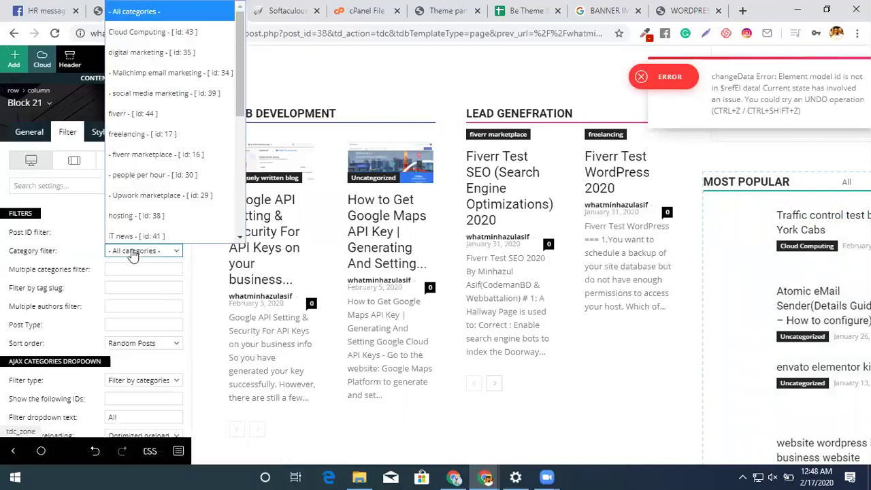
{"action": "left_click", "coordinate": [133, 252]}
{"action": "left_click", "coordinate": [153, 381]}
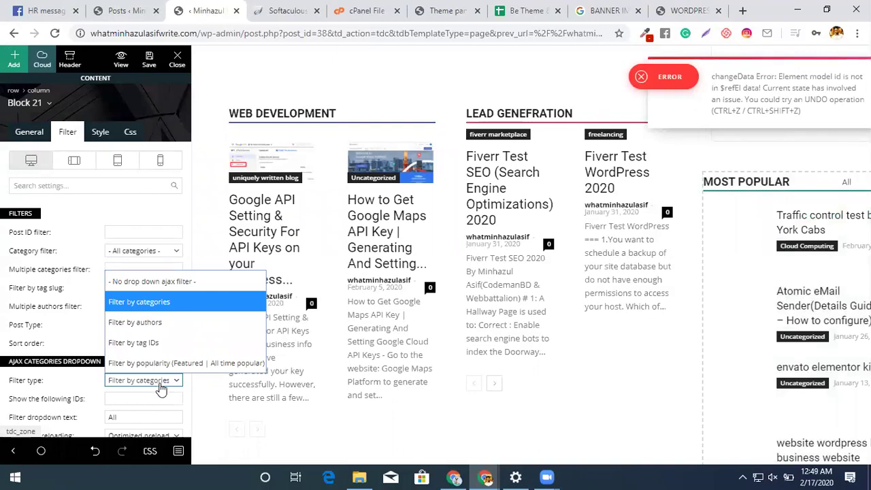
{"action": "left_click", "coordinate": [161, 386]}
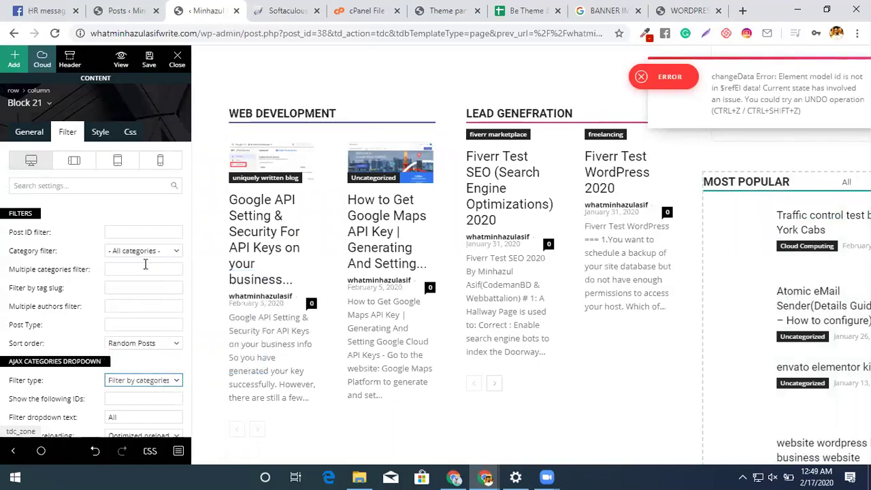
{"action": "left_click", "coordinate": [173, 252]}
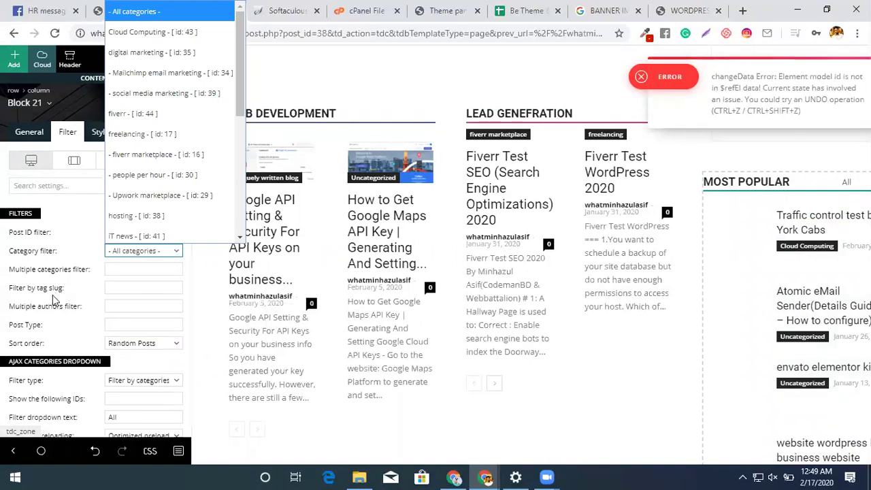
{"action": "left_click", "coordinate": [118, 287]}
{"action": "left_click", "coordinate": [118, 286]}
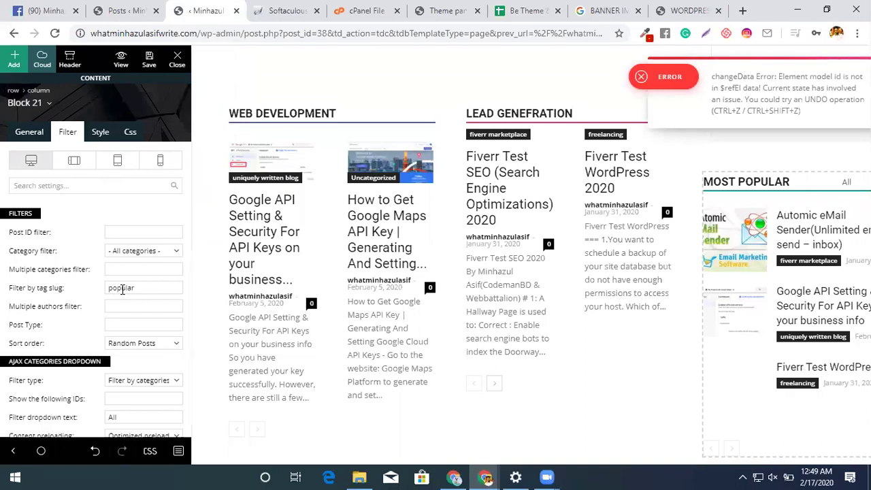
{"action": "scroll", "coordinate": [122, 290], "scroll_direction": "down", "scroll_amount": 3}
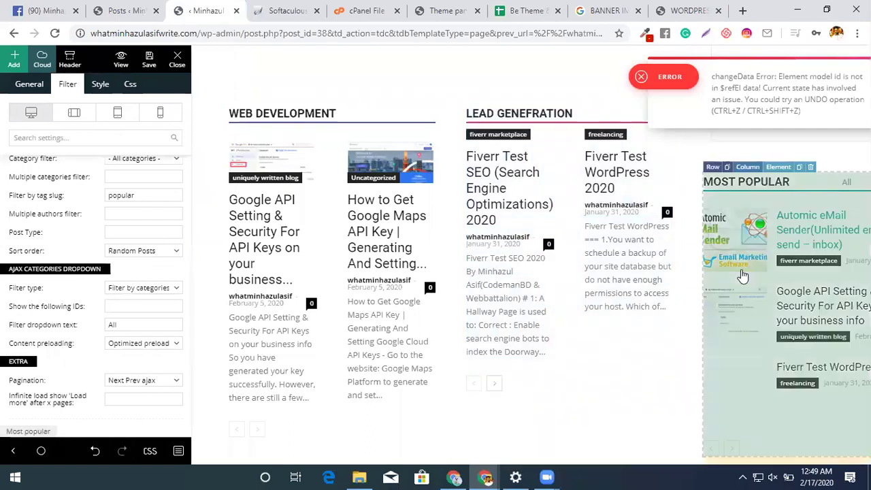
{"action": "scroll", "coordinate": [742, 275], "scroll_direction": "up", "scroll_amount": 6}
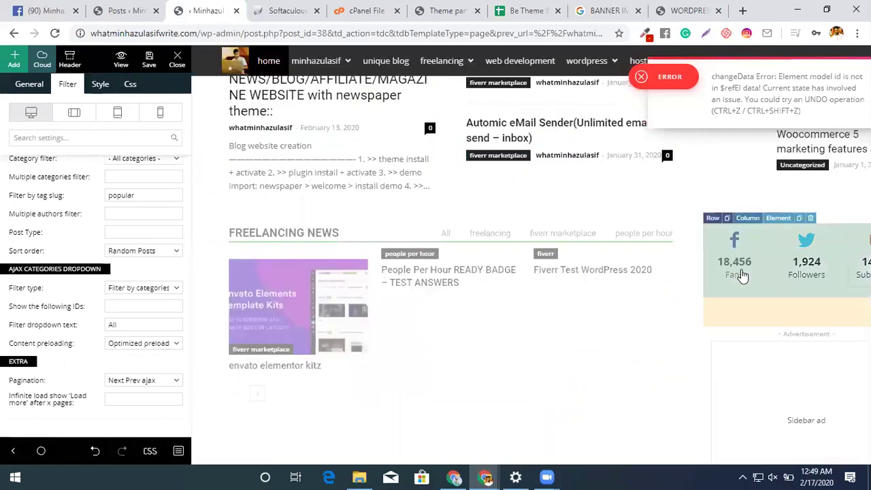
{"action": "scroll", "coordinate": [758, 320], "scroll_direction": "down", "scroll_amount": 2}
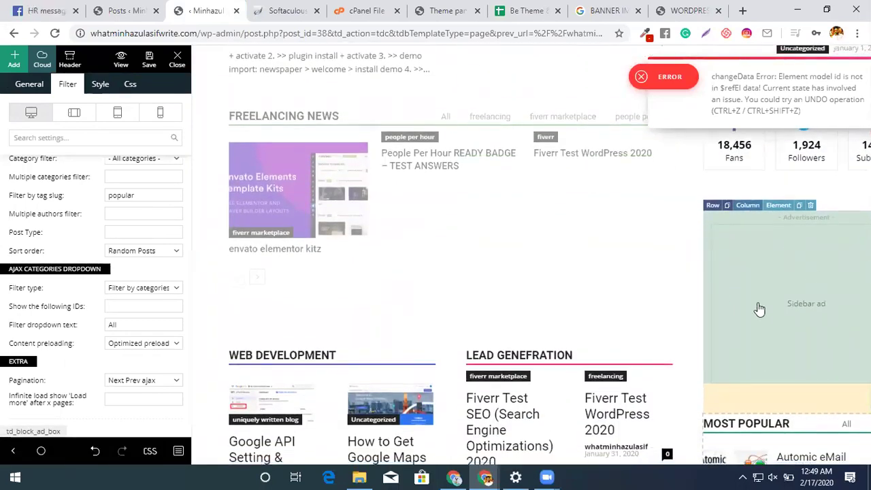
- Select the Sidebar ad block, then reach the Newspaper theme Welcome page from the posts tab
{"action": "left_click", "coordinate": [760, 308]}
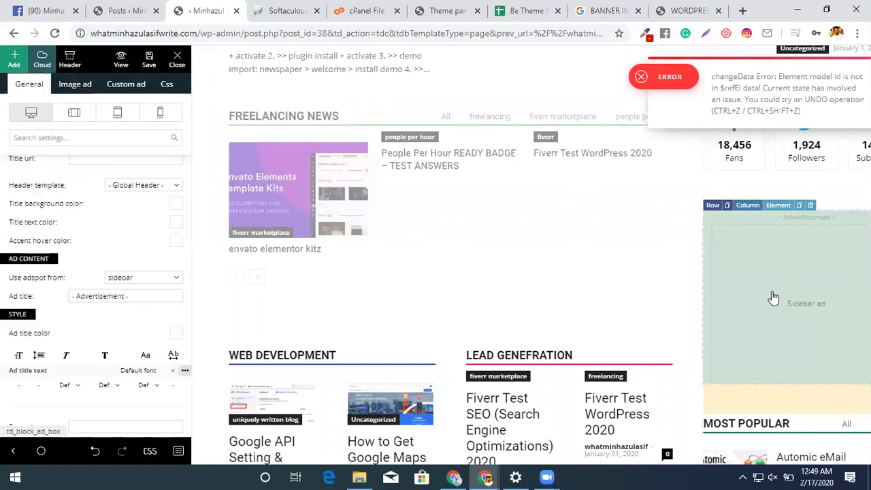
{"action": "left_click", "coordinate": [93, 7]}
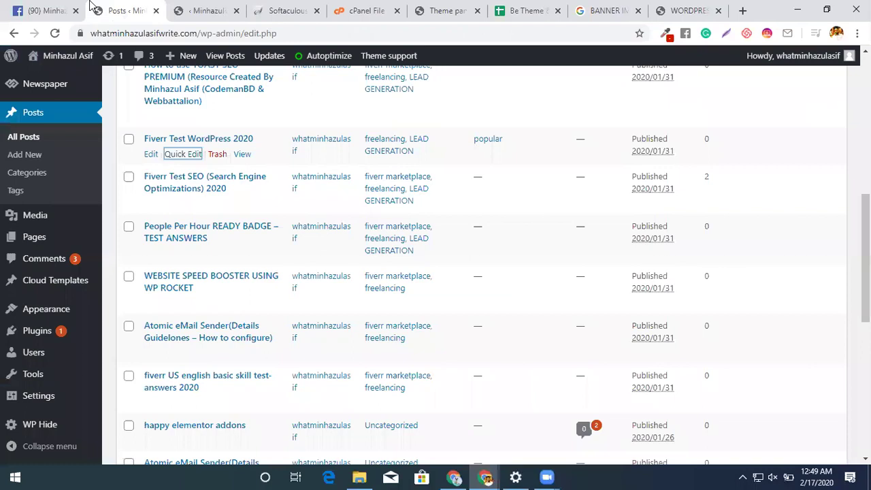
{"action": "scroll", "coordinate": [38, 108], "scroll_direction": "up", "scroll_amount": 3}
{"action": "left_click", "coordinate": [38, 107]}
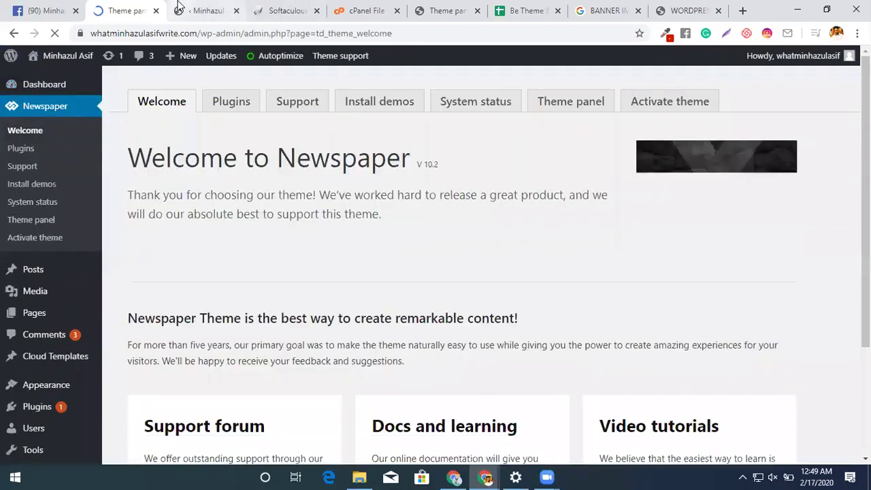
- Open the Newspaper theme panel's Ads settings, with the Media Library in a separate tab
{"action": "scroll", "coordinate": [528, 306], "scroll_direction": "down", "scroll_amount": 3}
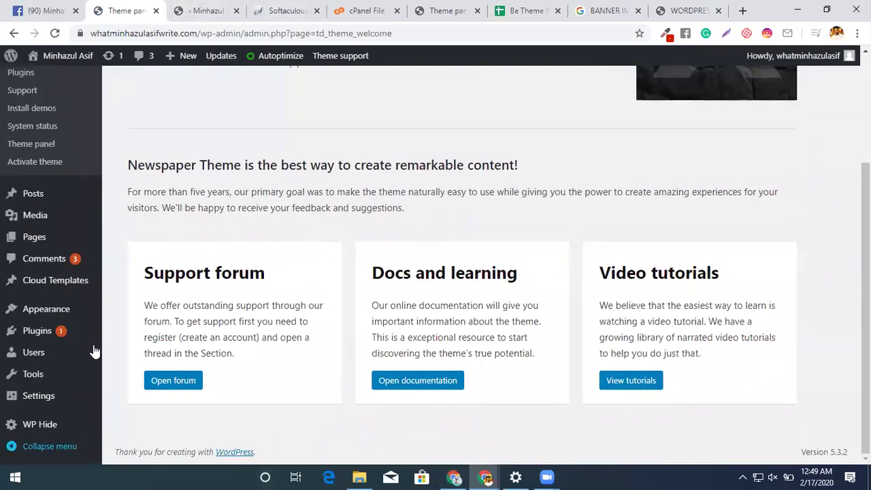
{"action": "left_click", "coordinate": [24, 151]}
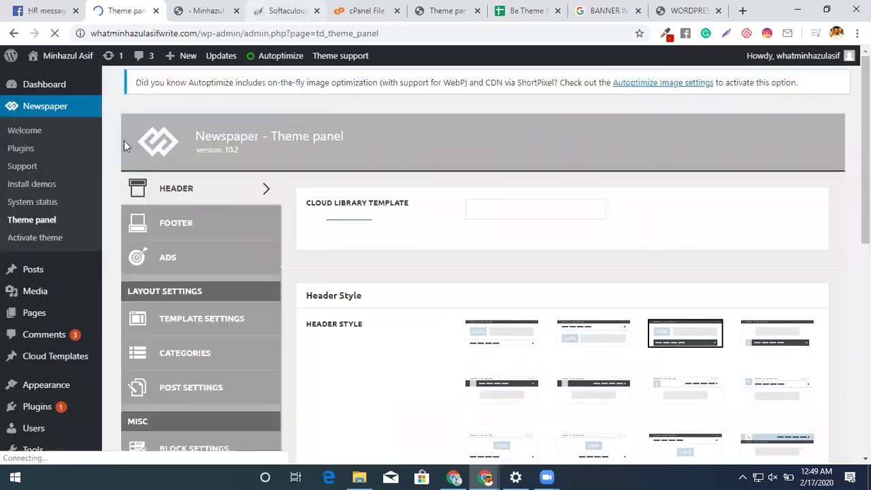
{"action": "right_click", "coordinate": [32, 291]}
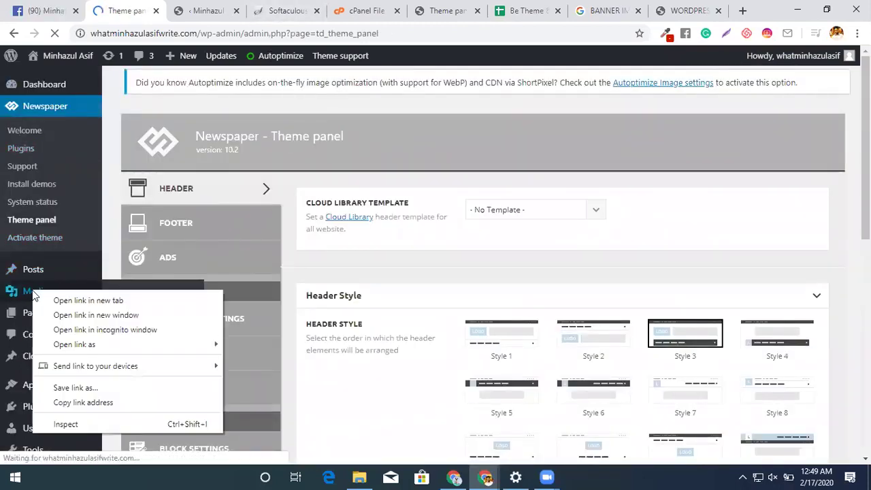
{"action": "left_click", "coordinate": [93, 301]}
{"action": "left_click", "coordinate": [196, 16]}
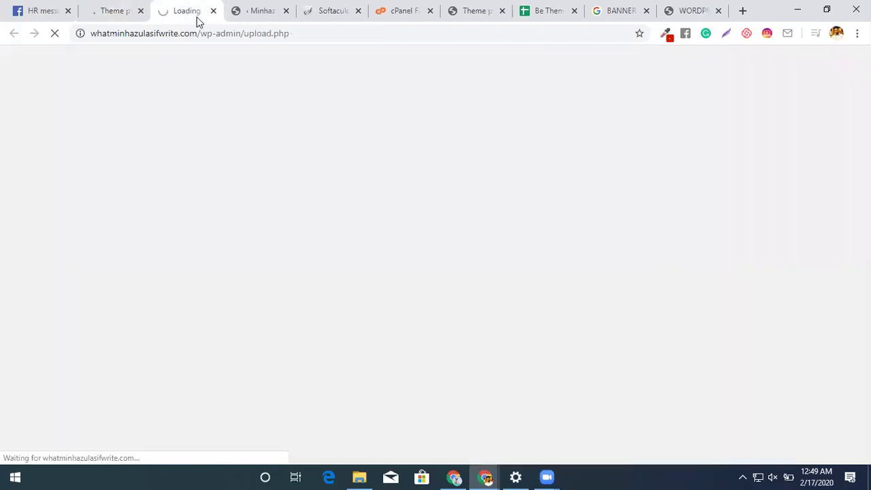
{"action": "left_click", "coordinate": [105, 11]}
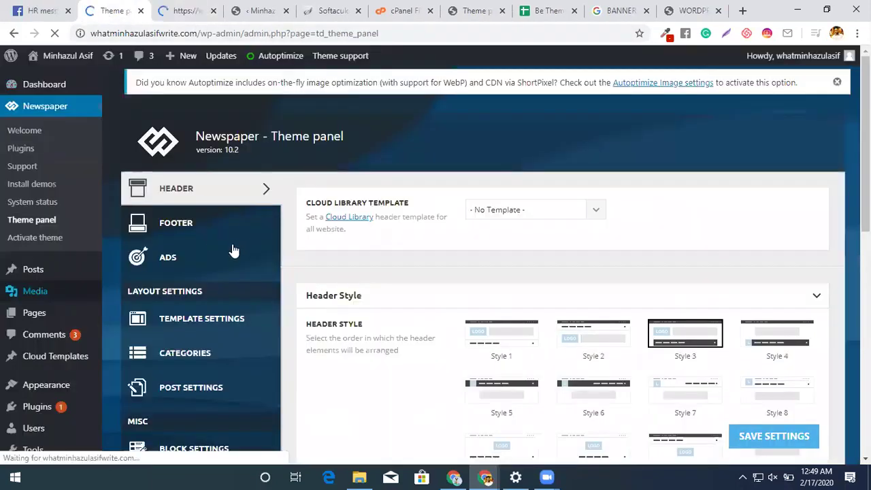
{"action": "left_click", "coordinate": [217, 262]}
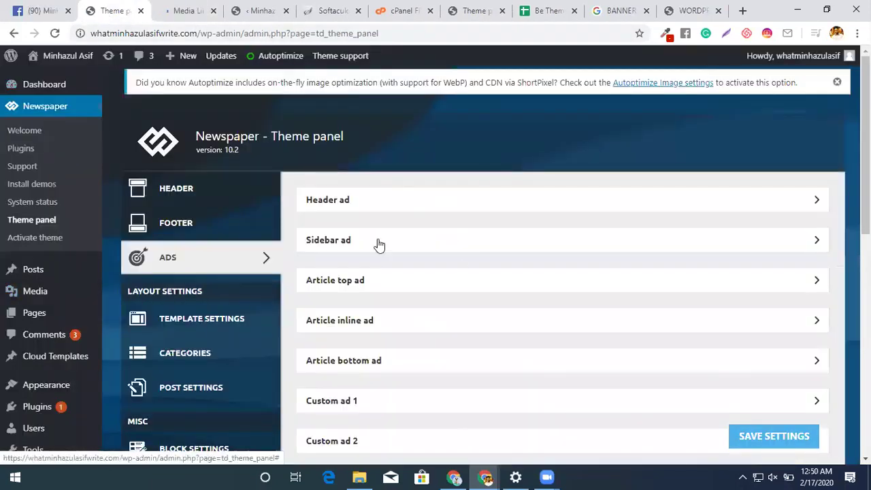
- Replace rec300.jpg in the sidebar ad code with the laptop photo's link and save settings
{"action": "left_click", "coordinate": [177, 8]}
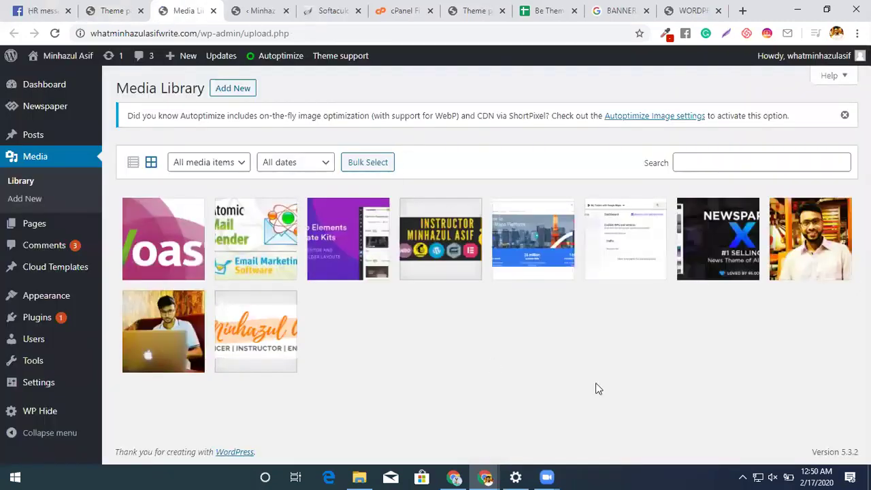
{"action": "left_click", "coordinate": [157, 334]}
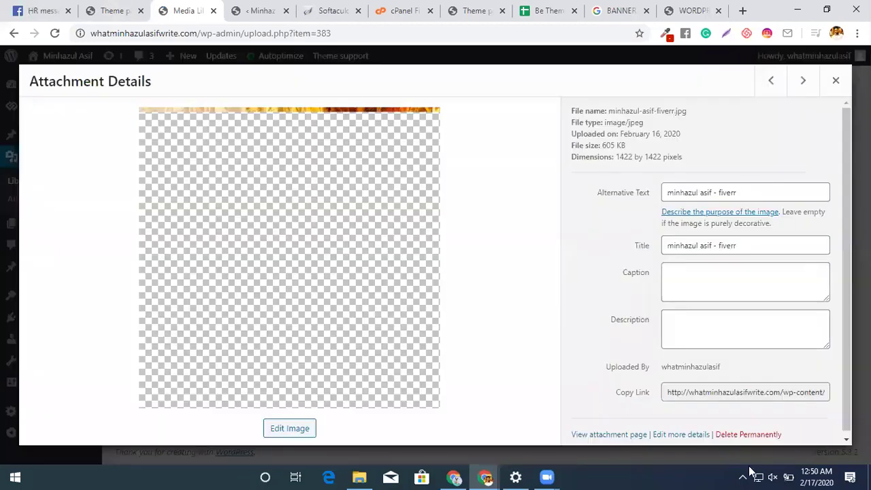
{"action": "left_click", "coordinate": [760, 398]}
{"action": "left_click", "coordinate": [760, 399]}
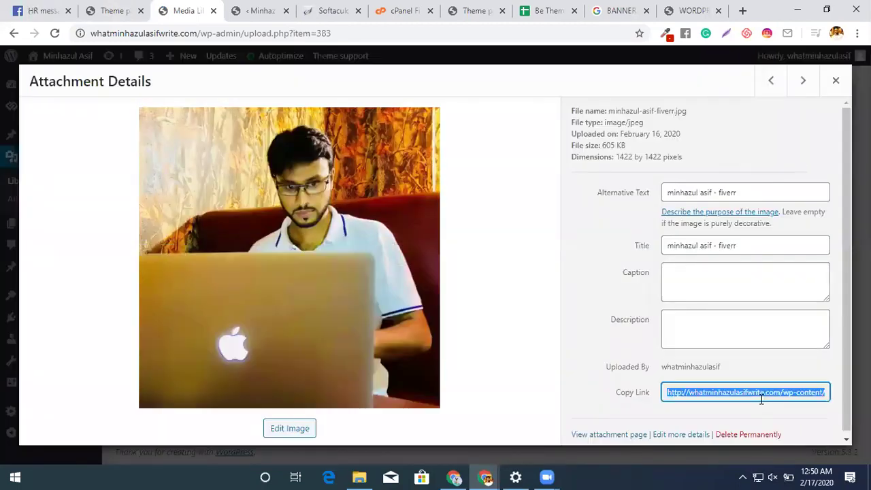
{"action": "left_click", "coordinate": [116, 10]}
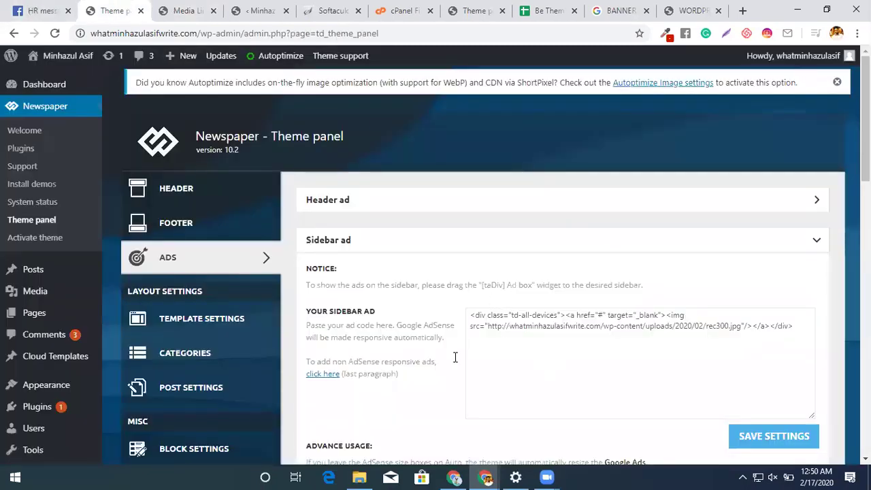
{"action": "left_click_drag", "start_coordinate": [489, 326], "coordinate": [733, 339]}
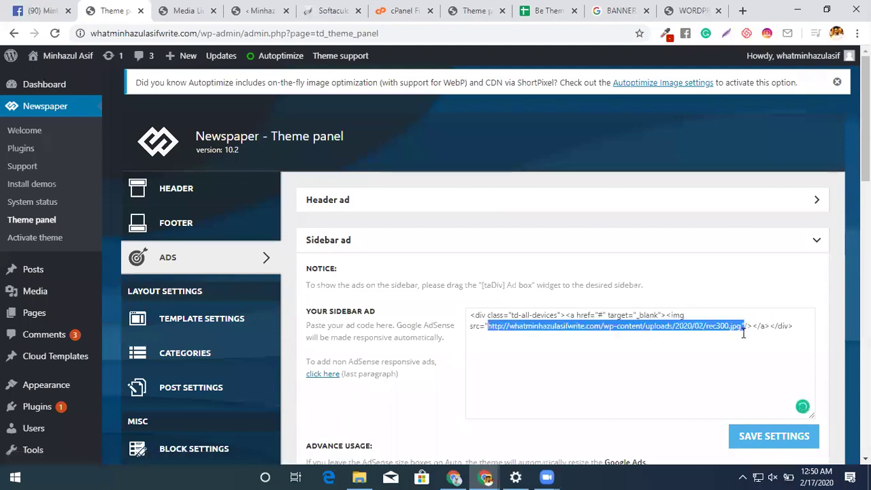
{"action": "type", "text": "http://whatminhazulasifwrite.com/wp-content/uploads/2020/02/minhazul-asif-fiverr.jpg"}
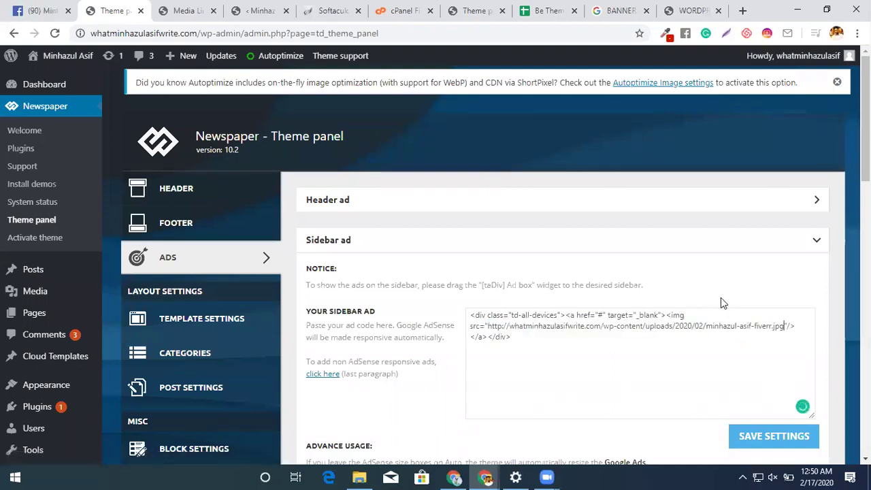
{"action": "left_click", "coordinate": [760, 438]}
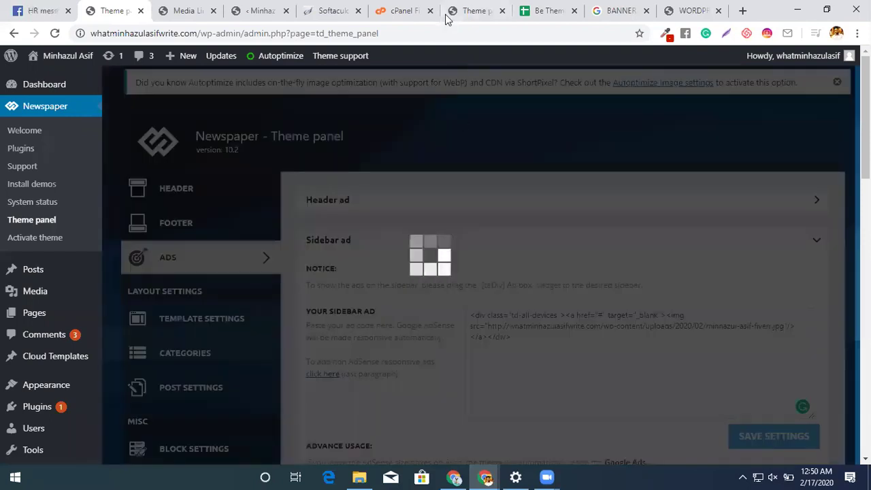
{"action": "left_click", "coordinate": [182, 11]}
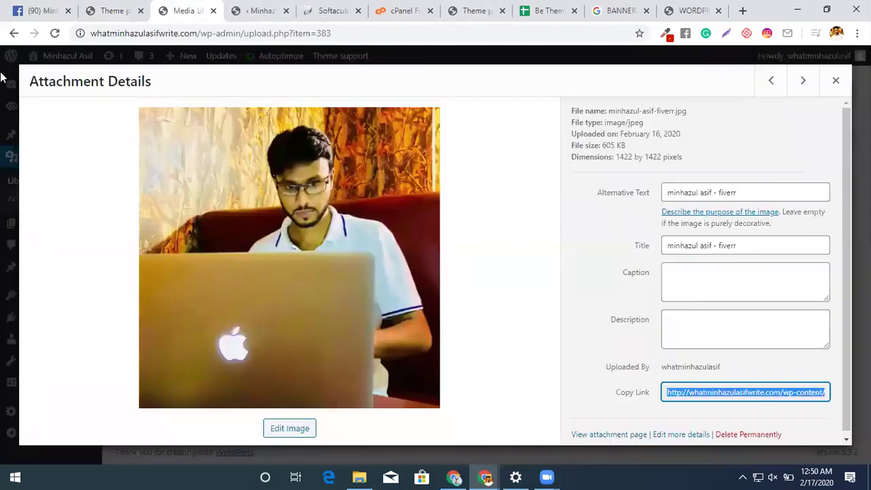
{"action": "left_click", "coordinate": [252, 11]}
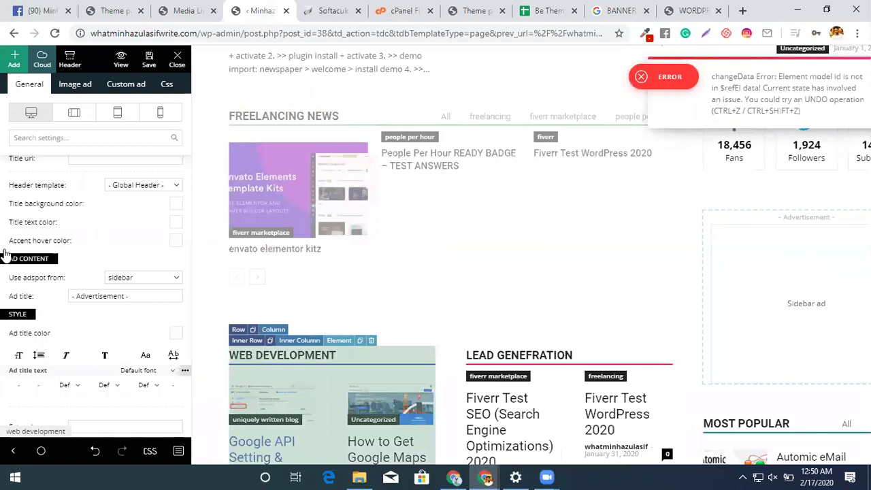
- Save the homepage in tagDiv Composer, reload the editor, and scroll down to the Big Grid row
{"action": "left_click", "coordinate": [146, 59]}
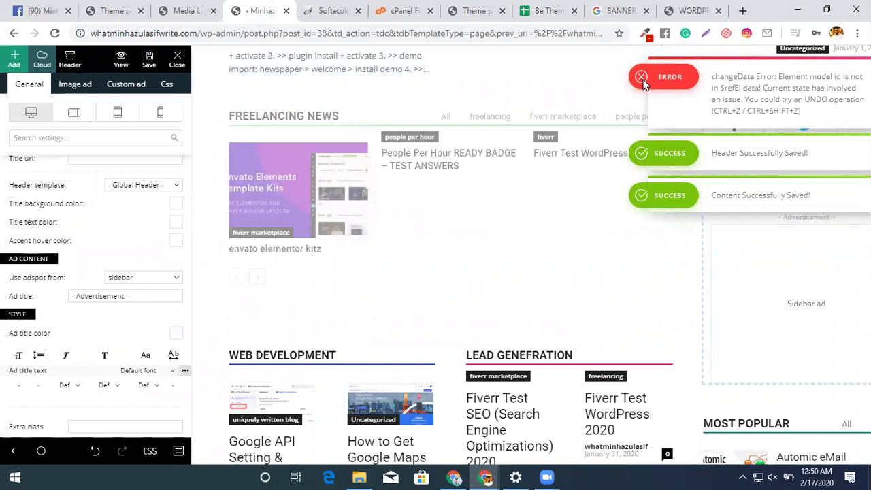
{"action": "left_click", "coordinate": [60, 32]}
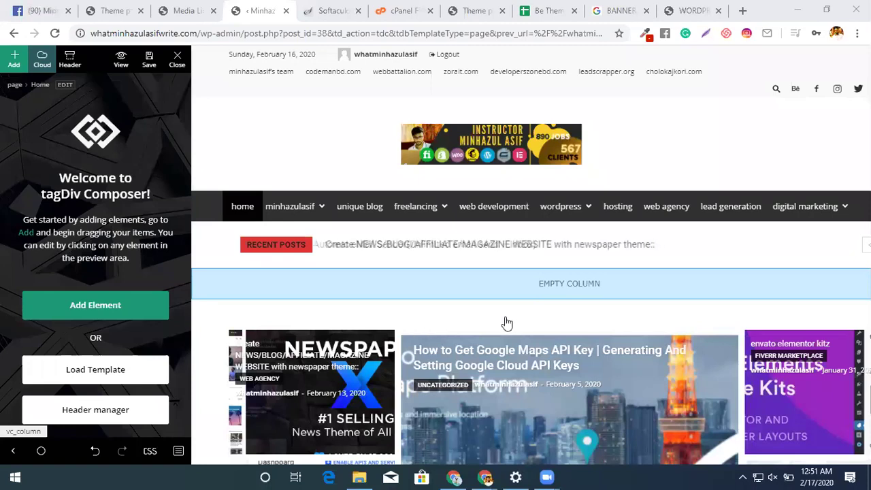
{"action": "scroll", "coordinate": [504, 323], "scroll_direction": "down", "scroll_amount": 4}
{"action": "scroll", "coordinate": [483, 336], "scroll_direction": "down", "scroll_amount": 5}
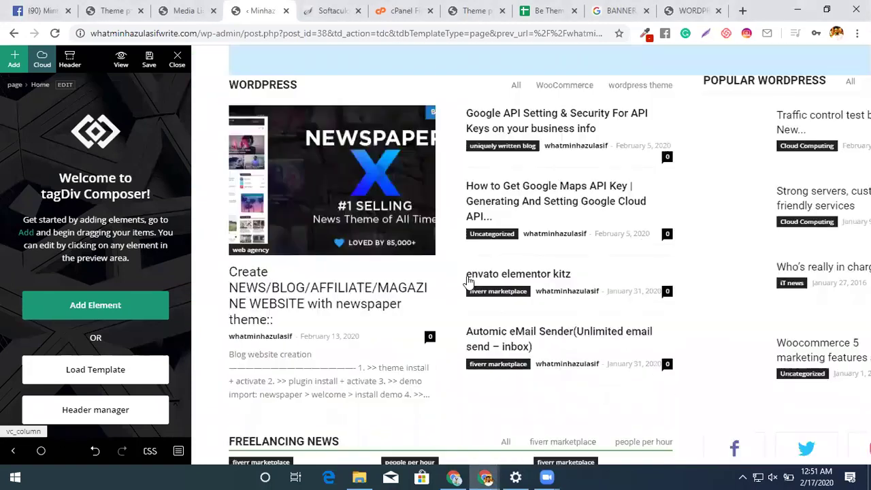
{"action": "scroll", "coordinate": [455, 164], "scroll_direction": "down", "scroll_amount": 5}
{"action": "scroll", "coordinate": [454, 164], "scroll_direction": "down", "scroll_amount": 3}
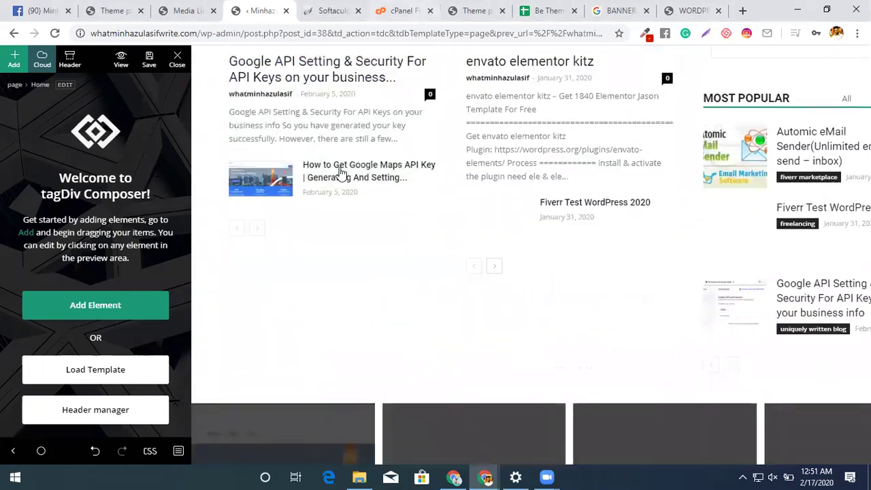
{"action": "scroll", "coordinate": [517, 230], "scroll_direction": "down", "scroll_amount": 2}
- Restrict the Big Grid Full 4 block to the 'uniquely written blog' category, keeping its layout
{"action": "scroll", "coordinate": [517, 230], "scroll_direction": "down", "scroll_amount": 3}
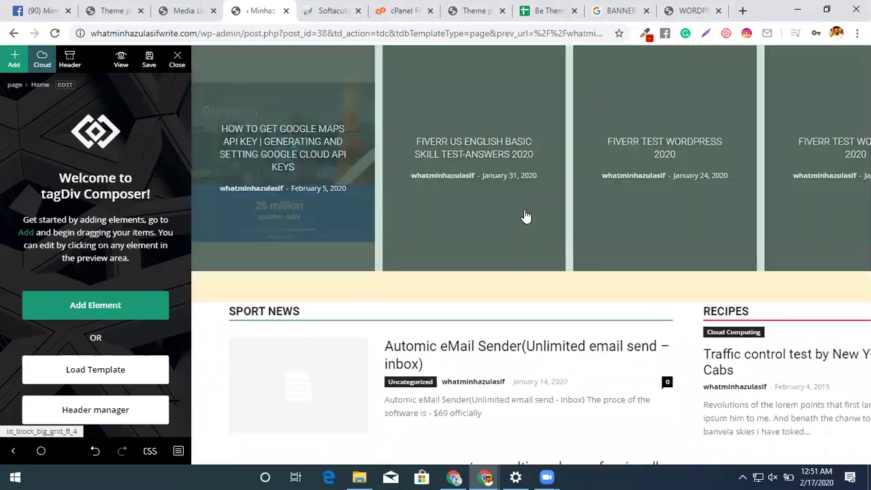
{"action": "left_click", "coordinate": [338, 267]}
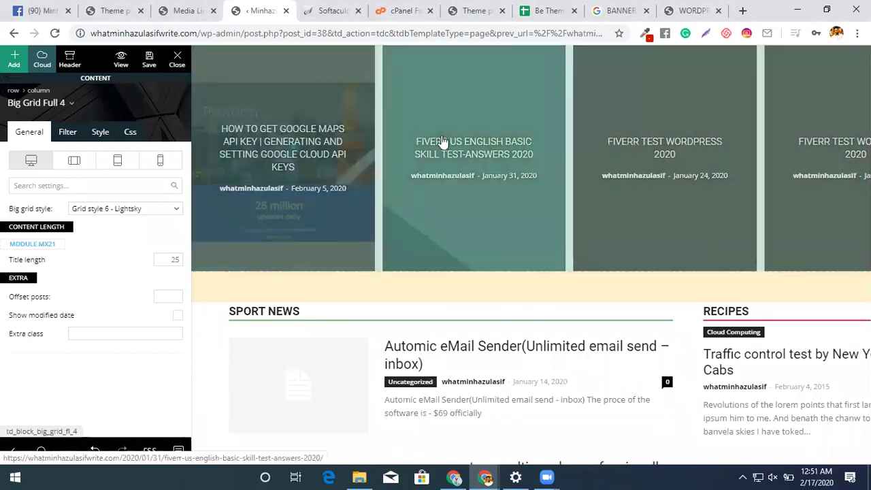
{"action": "scroll", "coordinate": [429, 146], "scroll_direction": "up", "scroll_amount": 2}
{"action": "scroll", "coordinate": [425, 151], "scroll_direction": "up", "scroll_amount": 1}
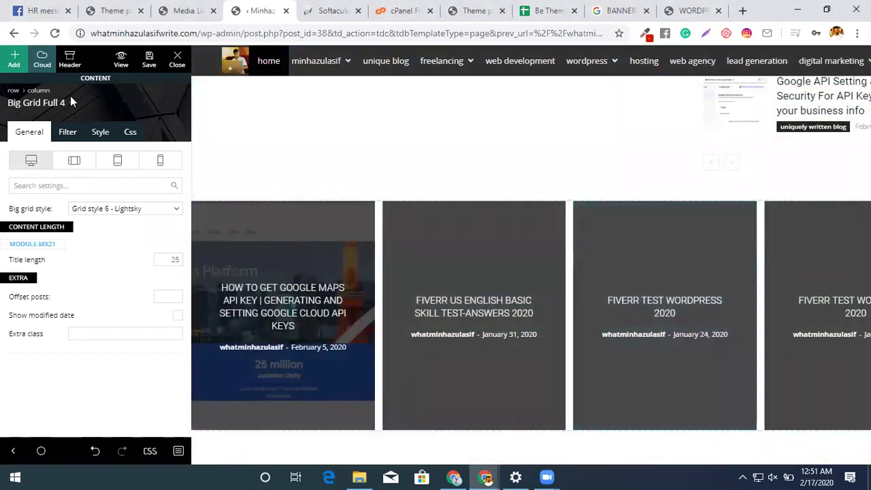
{"action": "left_click", "coordinate": [71, 100]}
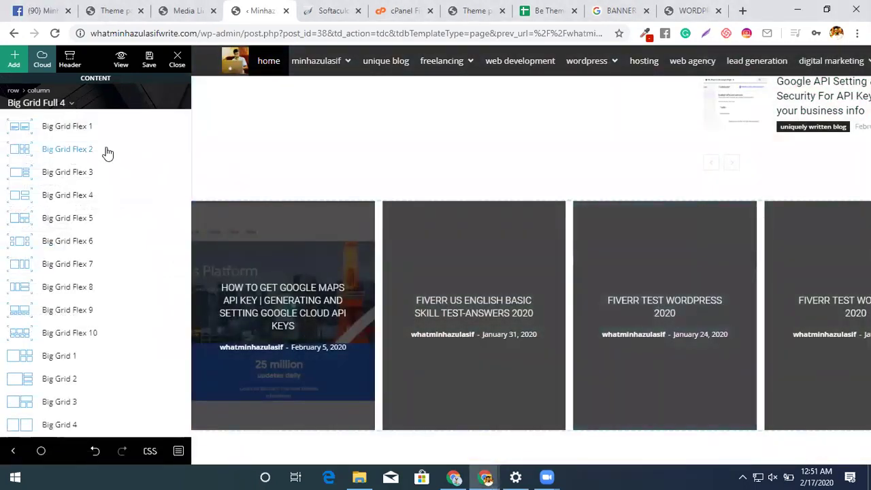
{"action": "left_click", "coordinate": [356, 168]}
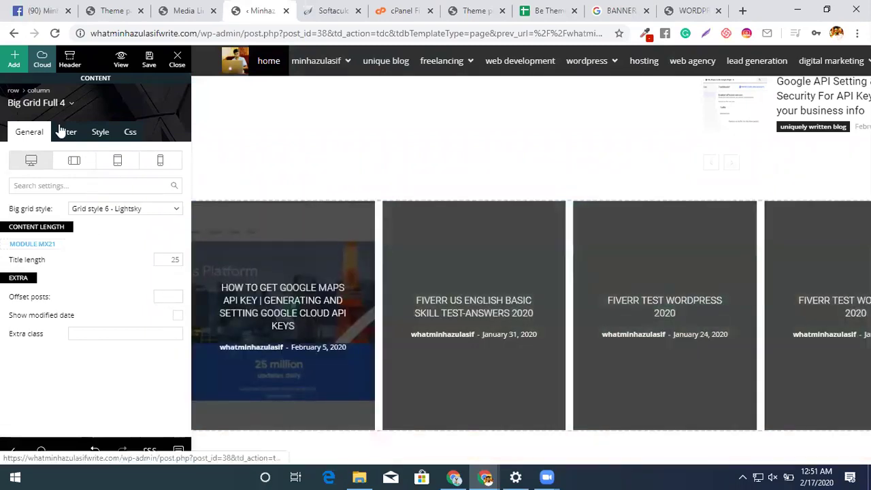
{"action": "left_click", "coordinate": [60, 132]}
{"action": "left_click", "coordinate": [156, 251]}
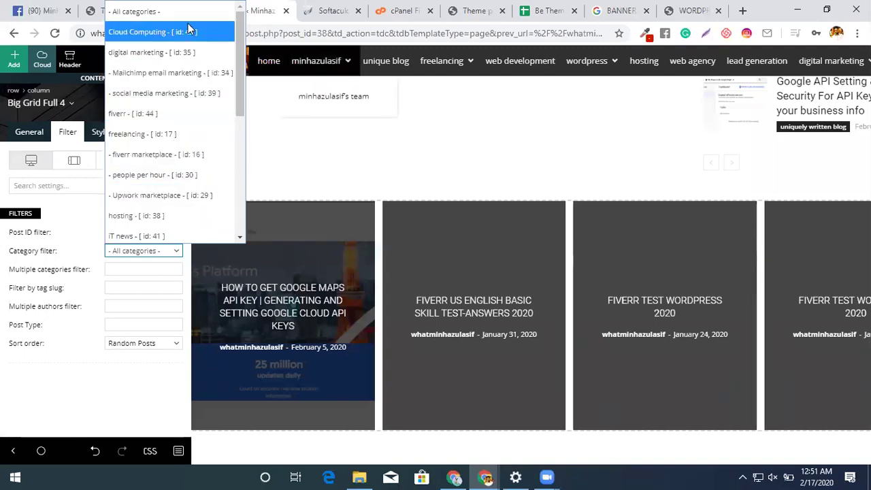
{"action": "scroll", "coordinate": [231, 136], "scroll_direction": "down", "scroll_amount": 3}
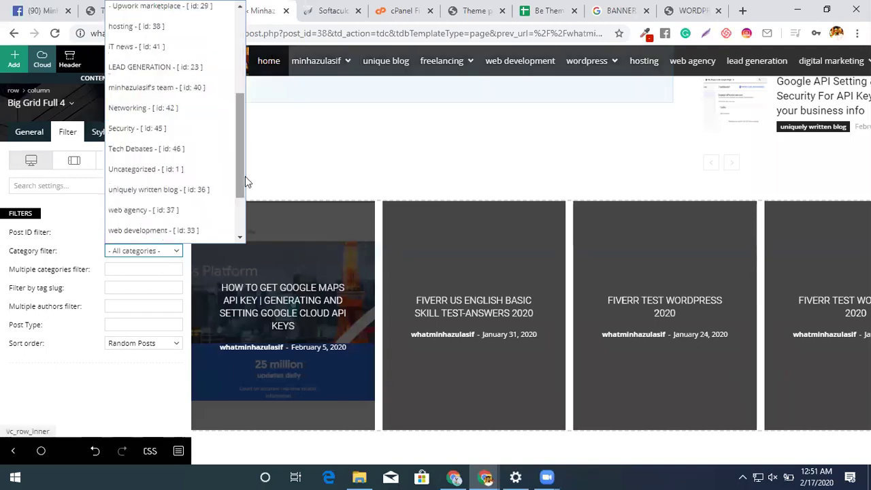
{"action": "left_click", "coordinate": [202, 184]}
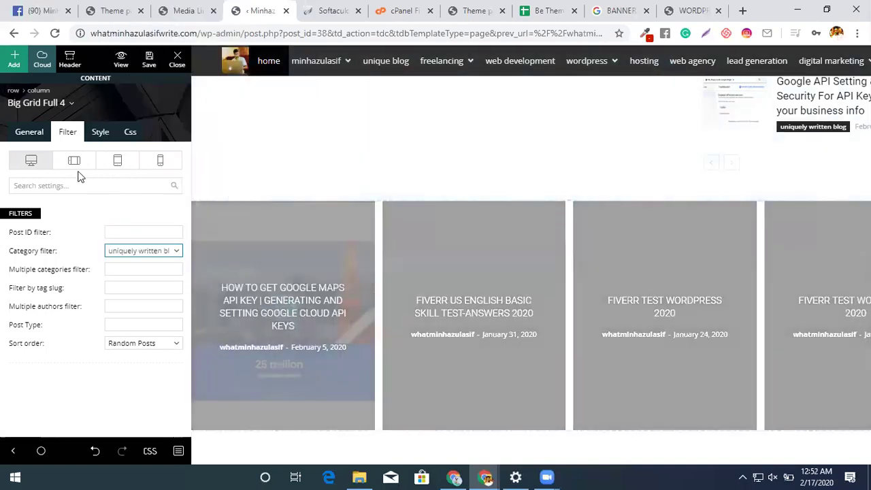
{"action": "left_click", "coordinate": [30, 132]}
{"action": "left_click", "coordinate": [129, 210]}
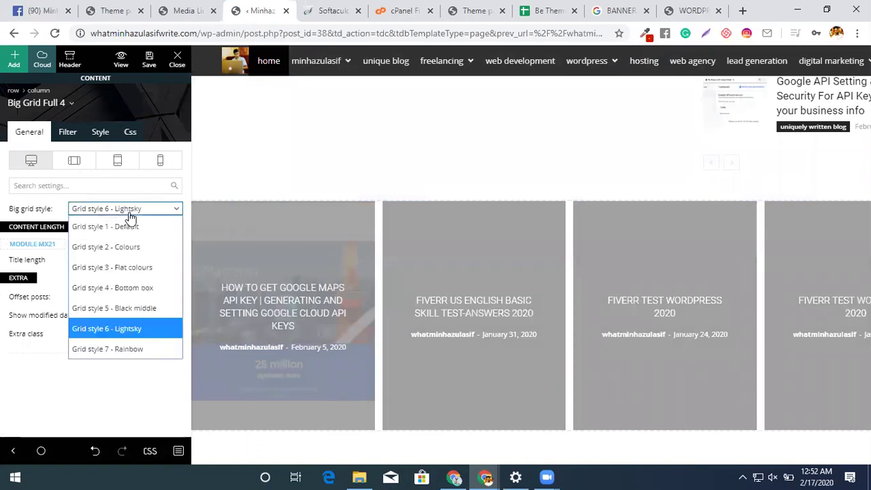
- Apply Grid style 5 - Black middle, then reselect the Big Grid block
{"action": "left_click", "coordinate": [135, 308]}
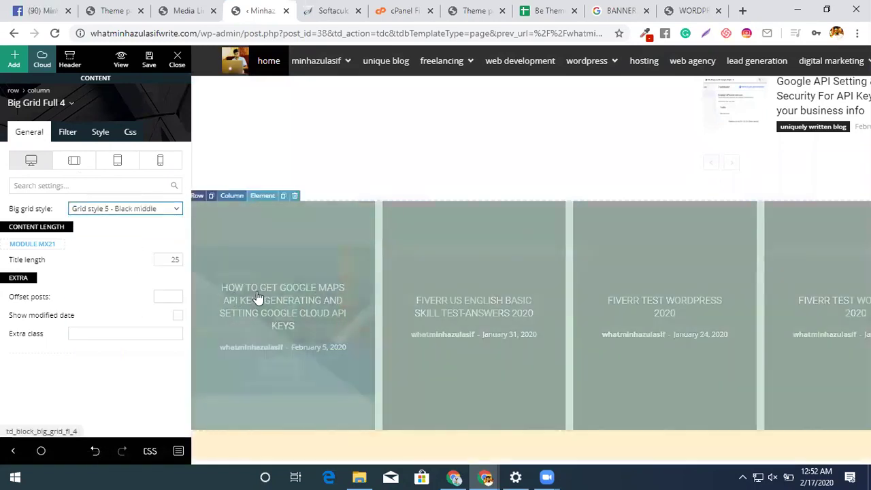
{"action": "left_click", "coordinate": [76, 383]}
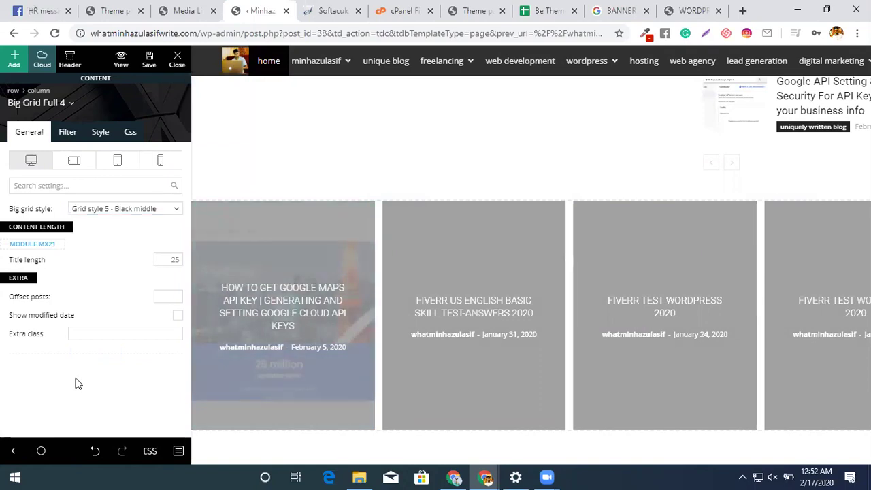
{"action": "left_click", "coordinate": [357, 87]}
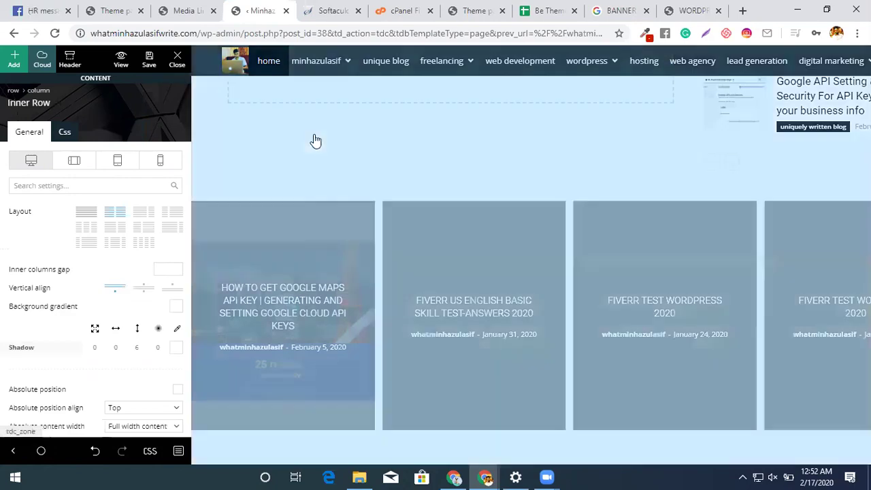
{"action": "left_click", "coordinate": [315, 140]}
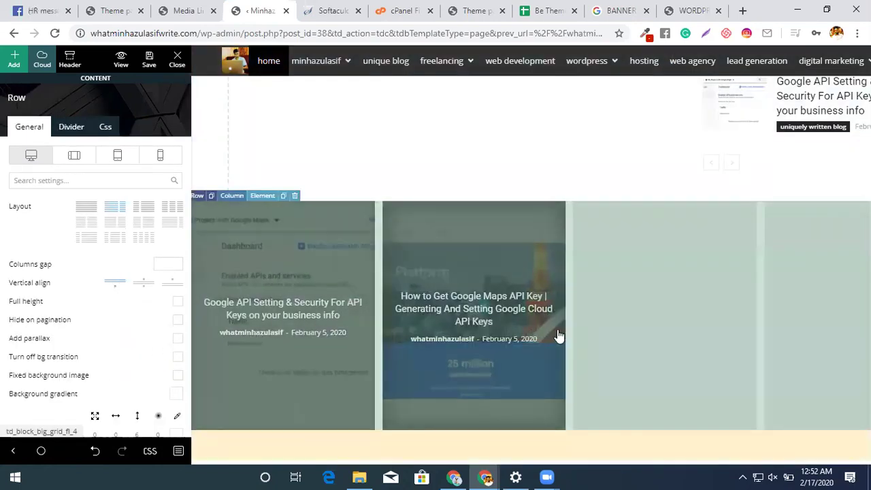
{"action": "left_click", "coordinate": [558, 335]}
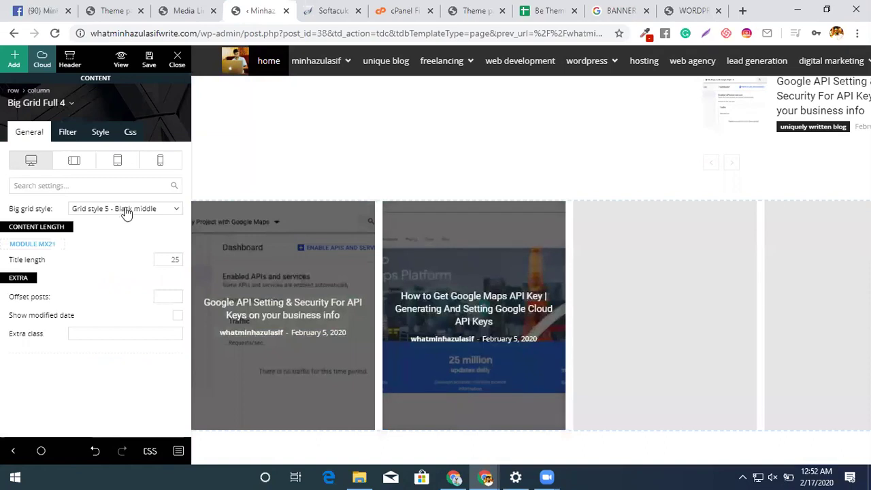
- Preview Grid styles 2 - Colours, 4 - Bottom box, 5 - Black middle, 7 - Rainbow and 6 - Lightsky
{"action": "left_click", "coordinate": [126, 209]}
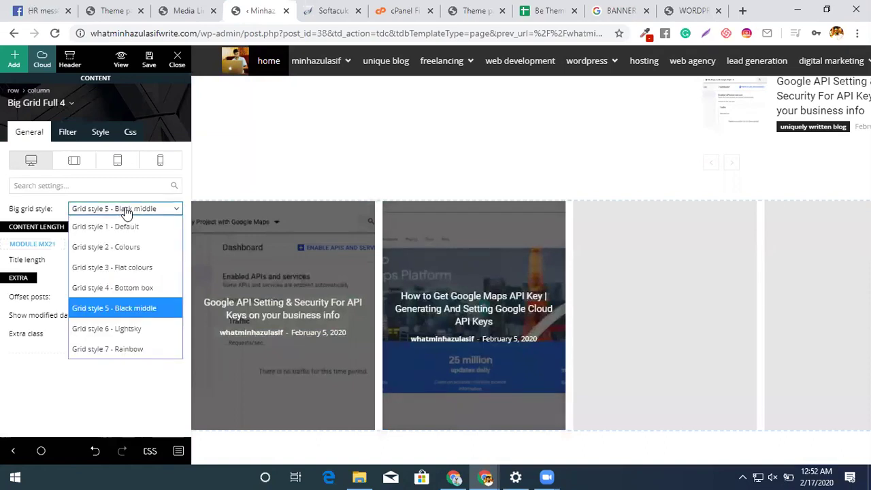
{"action": "left_click", "coordinate": [116, 247]}
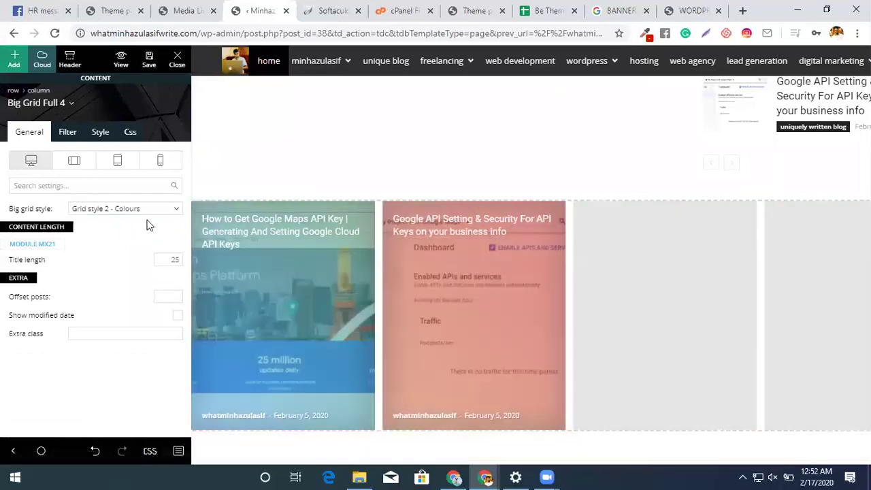
{"action": "left_click", "coordinate": [156, 211]}
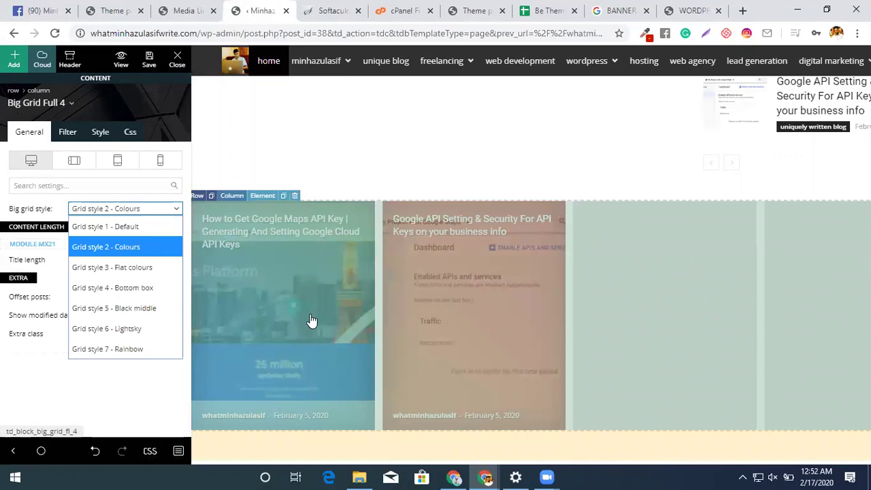
{"action": "left_click", "coordinate": [121, 288]}
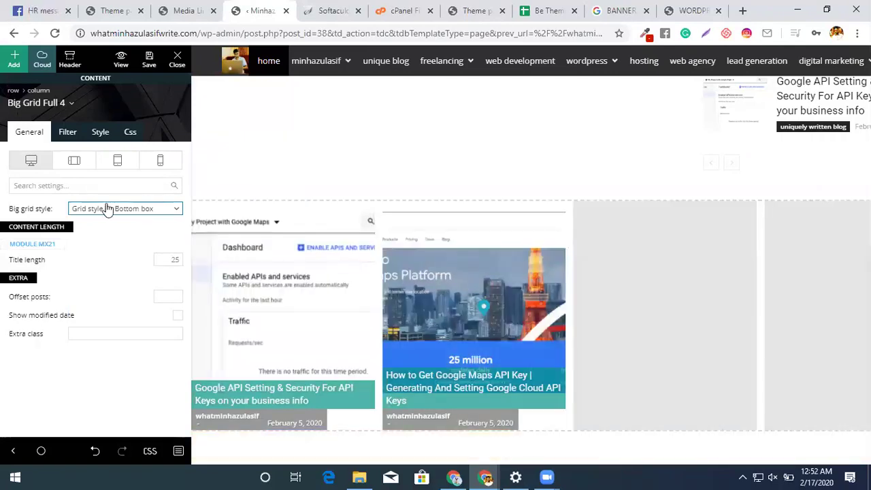
{"action": "left_click", "coordinate": [106, 210]}
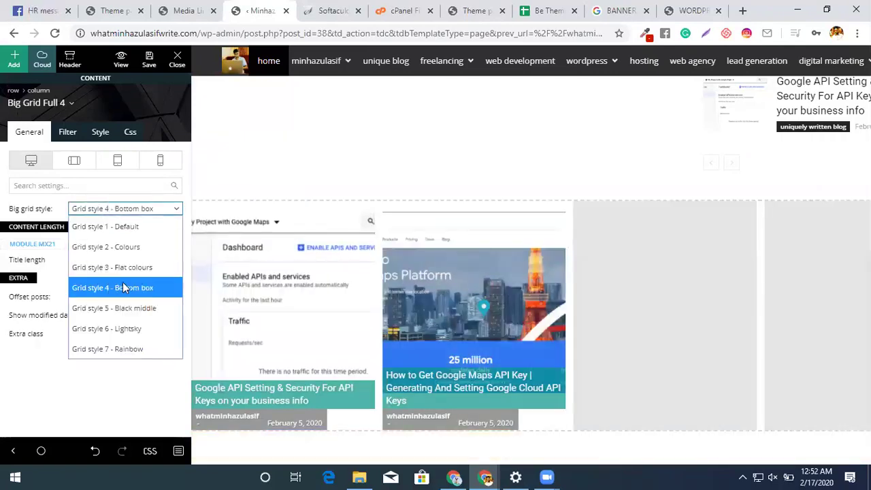
{"action": "left_click", "coordinate": [123, 305]}
{"action": "left_click", "coordinate": [138, 211]}
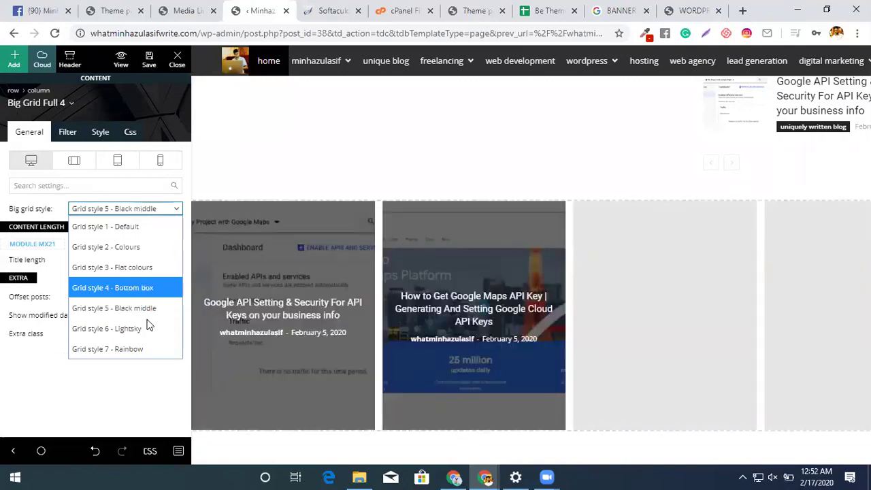
{"action": "left_click", "coordinate": [150, 344]}
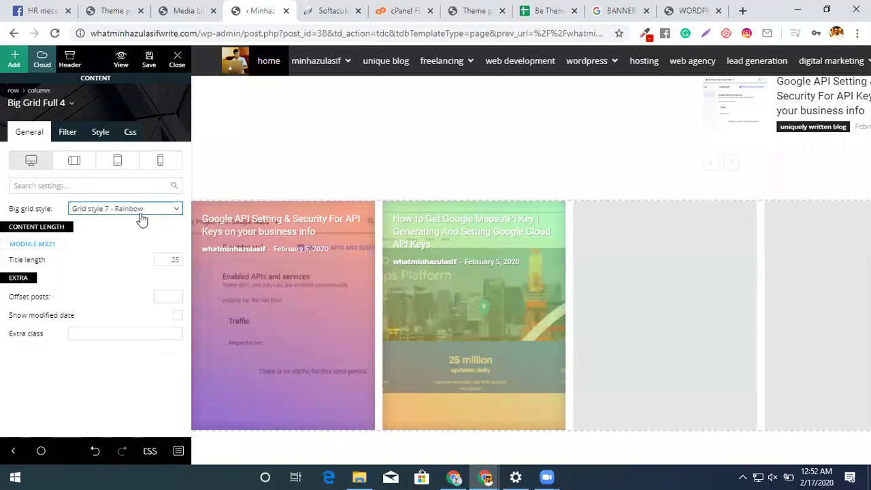
{"action": "left_click", "coordinate": [144, 208]}
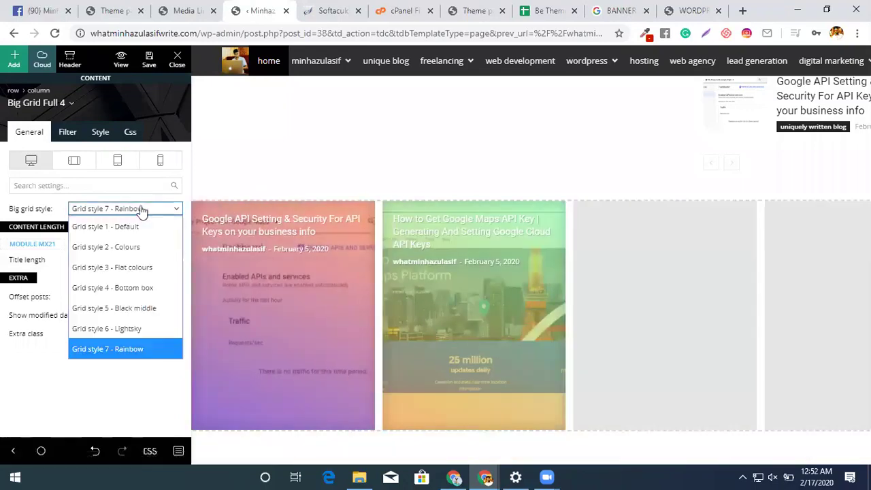
{"action": "left_click", "coordinate": [145, 328]}
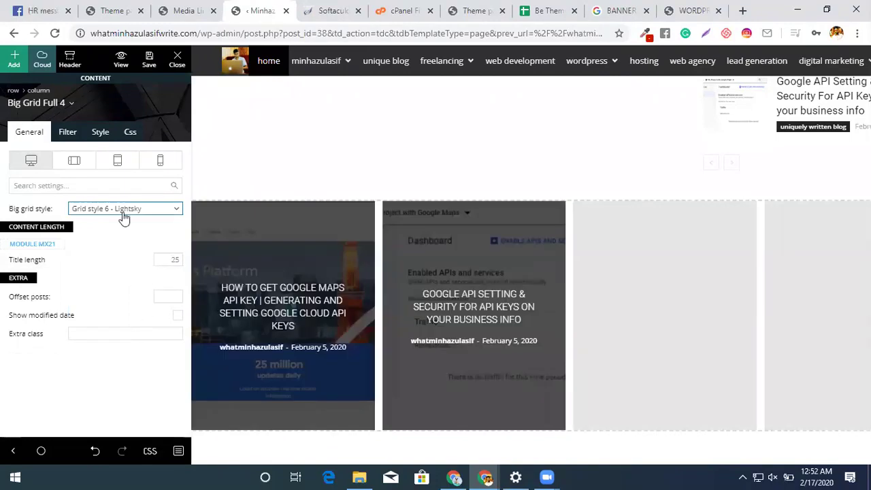
- Compare style 5 once more, settle on Grid style 6 - Lightsky, and save the homepage
{"action": "left_click", "coordinate": [124, 211]}
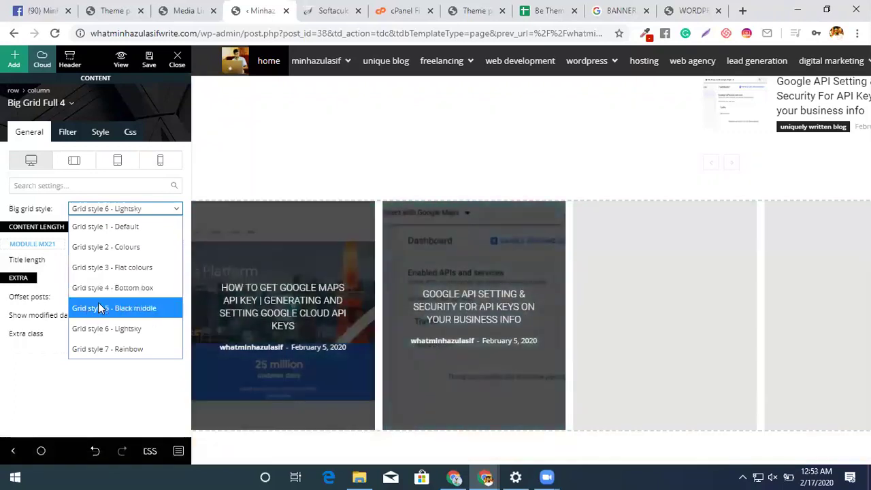
{"action": "left_click", "coordinate": [98, 308]}
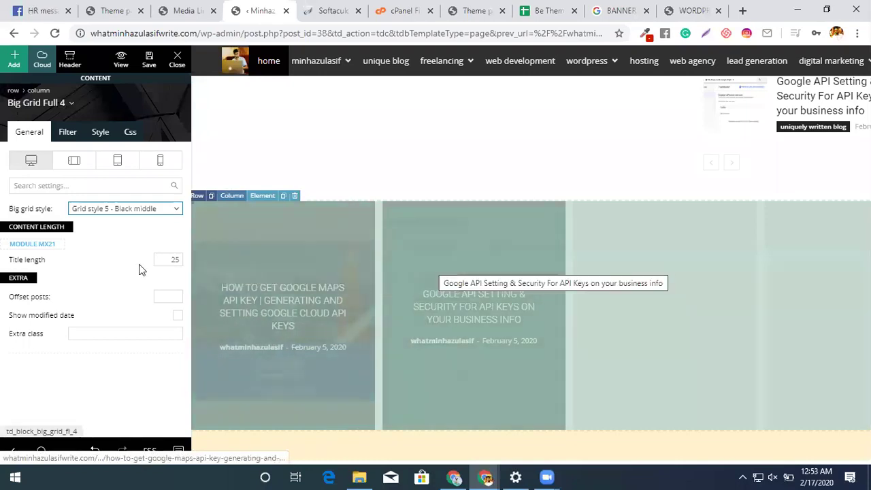
{"action": "left_click", "coordinate": [136, 209]}
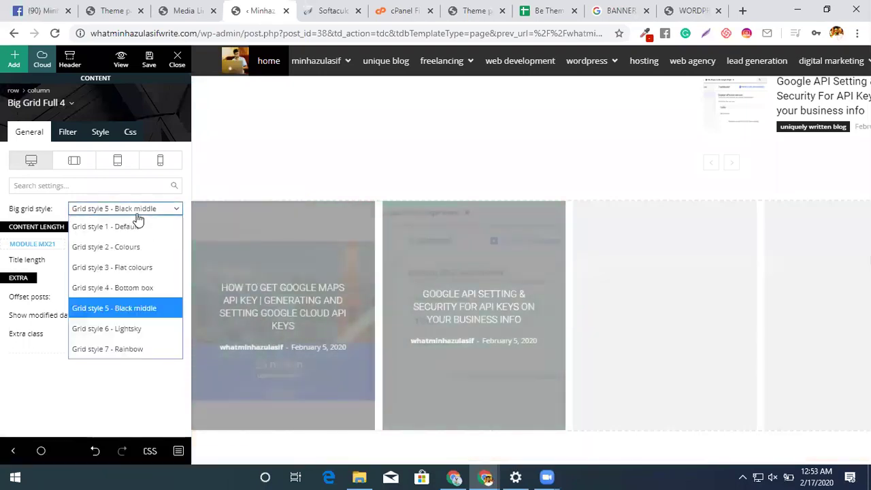
{"action": "left_click", "coordinate": [136, 327]}
{"action": "scroll", "coordinate": [345, 165], "scroll_direction": "down", "scroll_amount": 5}
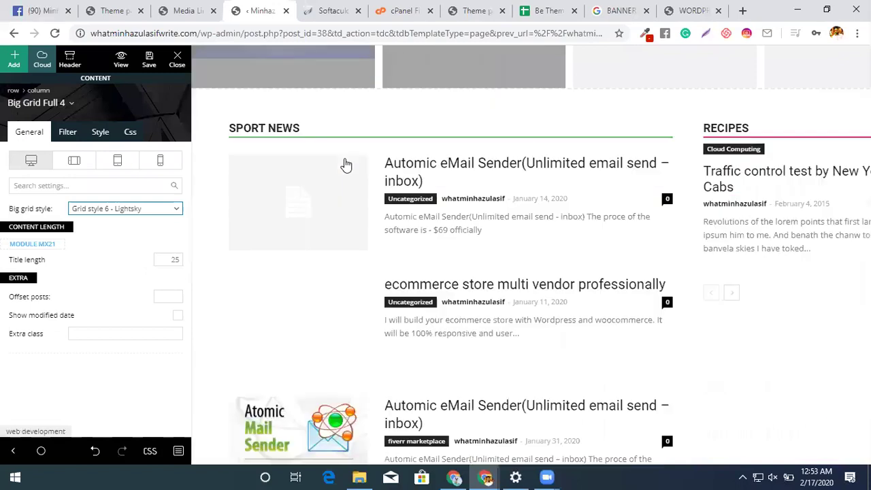
{"action": "scroll", "coordinate": [345, 166], "scroll_direction": "down", "scroll_amount": 4}
{"action": "scroll", "coordinate": [344, 165], "scroll_direction": "up", "scroll_amount": 5}
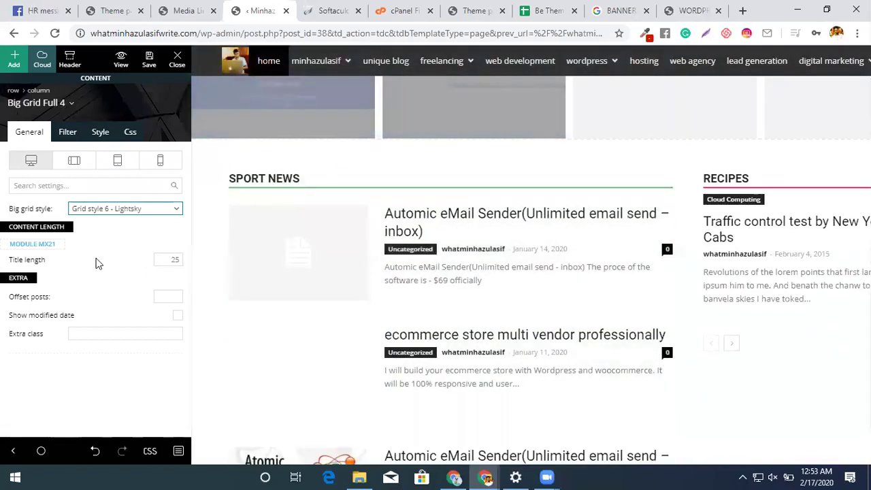
{"action": "mouse_move", "coordinate": [534, 214]}
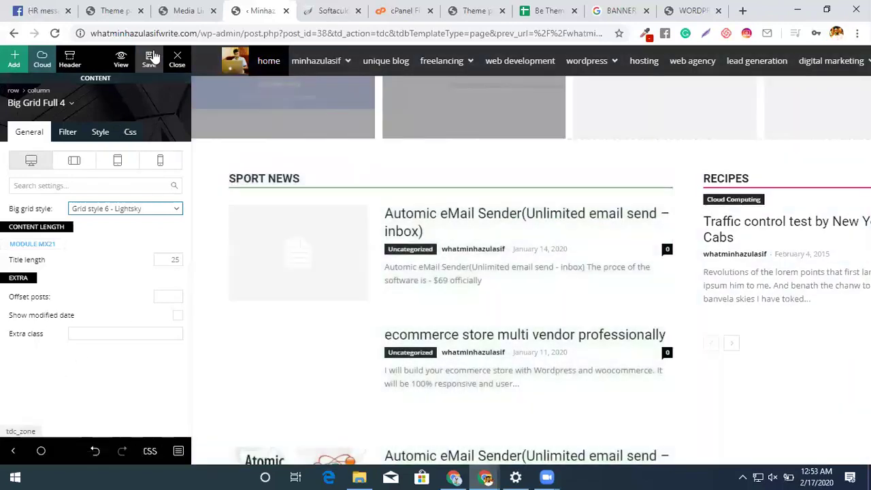
{"action": "left_click", "coordinate": [149, 59]}
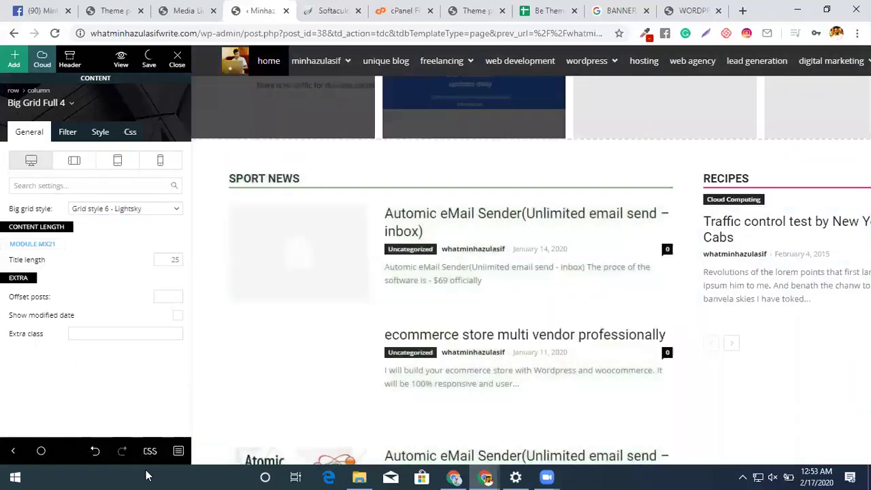
- Open the Facebook live post 'A COMPLETE - NEWSPAPER THEME X - CUSTOMIZE' and expand its description
{"action": "left_click", "coordinate": [43, 10]}
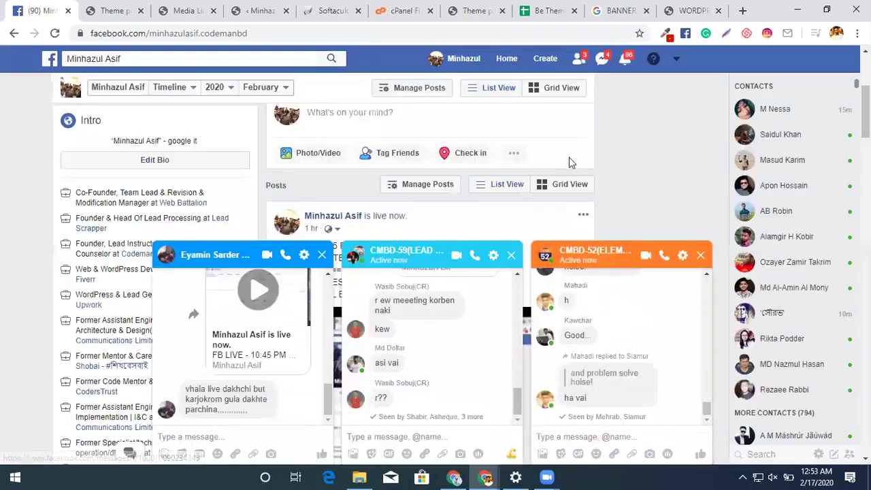
{"action": "scroll", "coordinate": [564, 158], "scroll_direction": "down", "scroll_amount": 3}
{"action": "scroll", "coordinate": [565, 159], "scroll_direction": "down", "scroll_amount": 2}
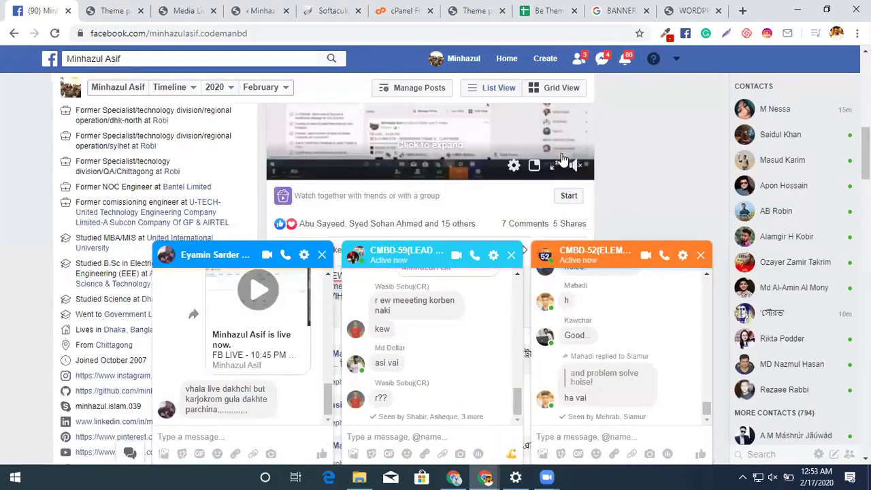
{"action": "scroll", "coordinate": [473, 188], "scroll_direction": "down", "scroll_amount": 1}
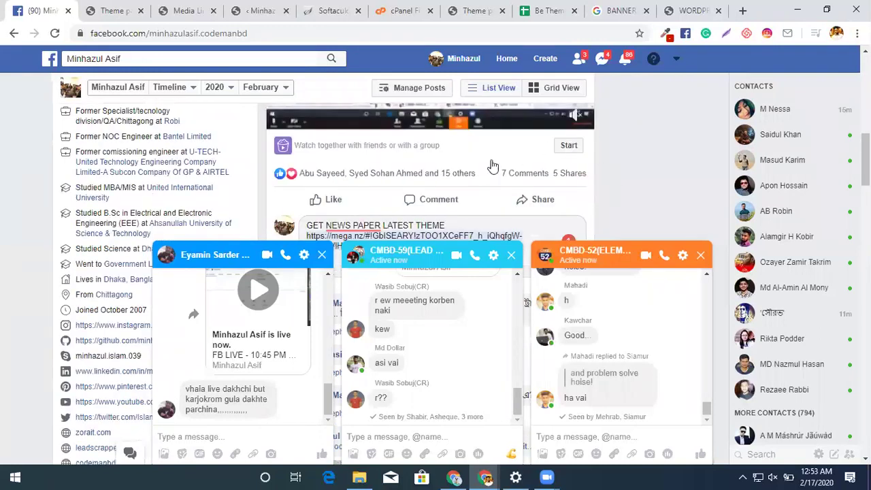
{"action": "scroll", "coordinate": [433, 189], "scroll_direction": "up", "scroll_amount": 3}
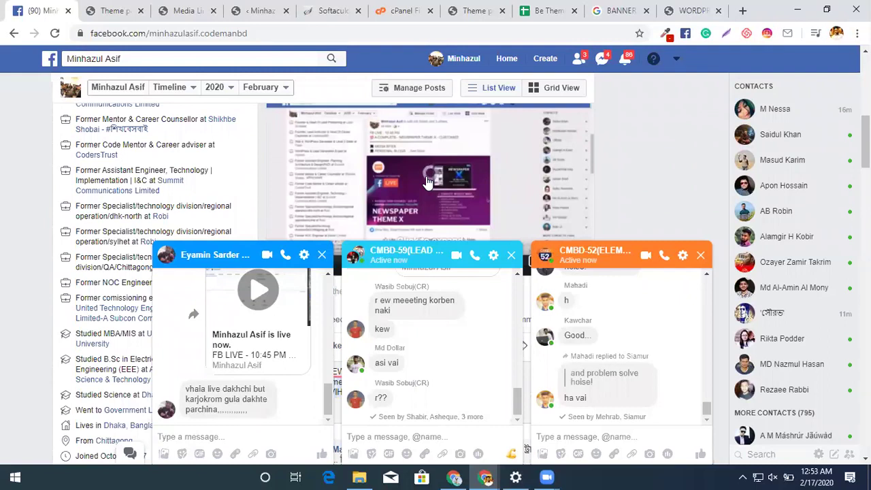
{"action": "left_click", "coordinate": [427, 183]}
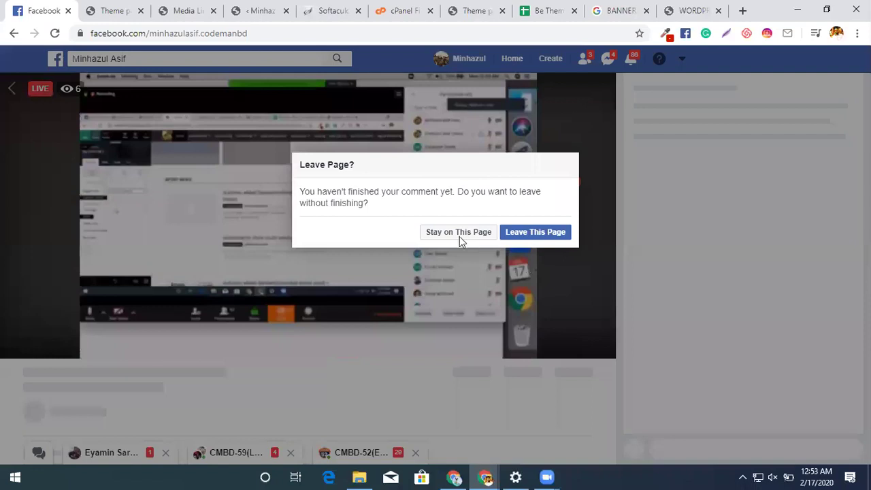
{"action": "left_click", "coordinate": [470, 234]}
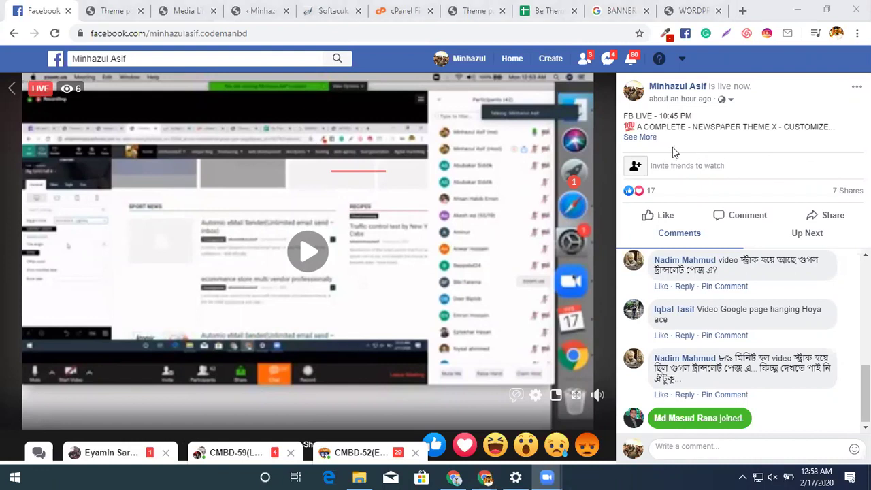
{"action": "left_click", "coordinate": [639, 138]}
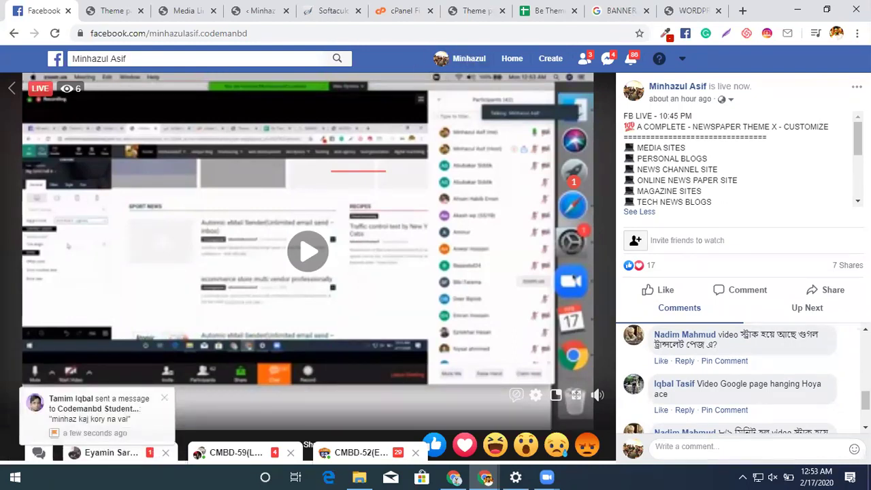
{"action": "left_click", "coordinate": [856, 87]}
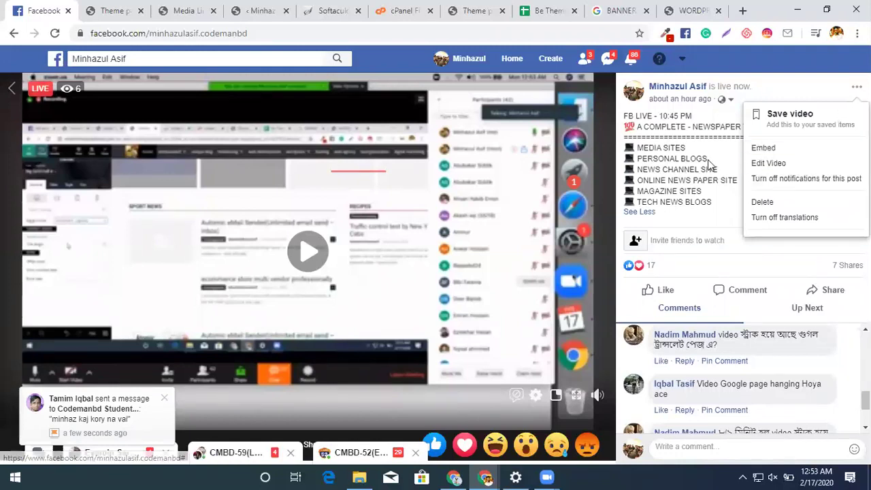
{"action": "left_click", "coordinate": [660, 211]}
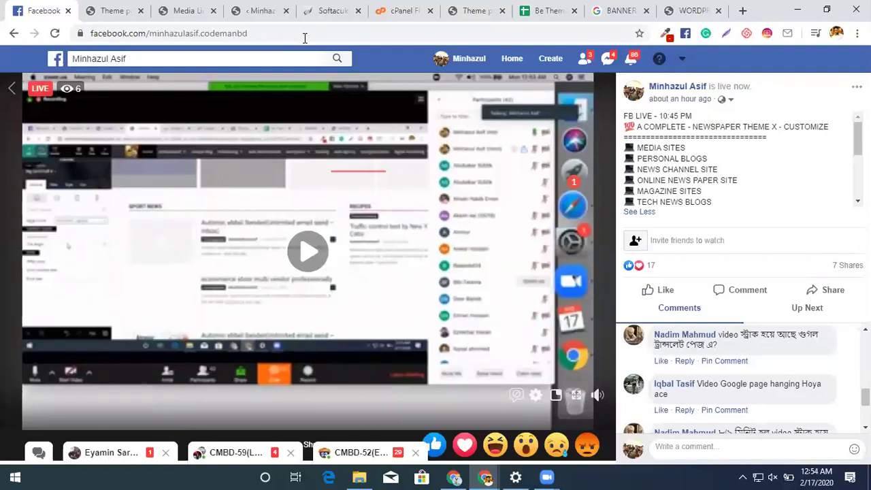
- Go back to the cPanel home page and open the WordPress installer in Softaculous
{"action": "left_click", "coordinate": [473, 11]}
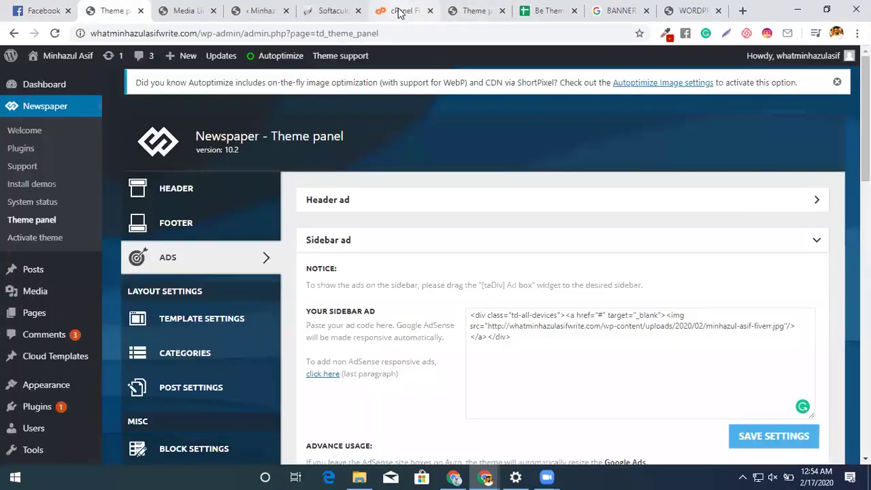
{"action": "left_click", "coordinate": [404, 10]}
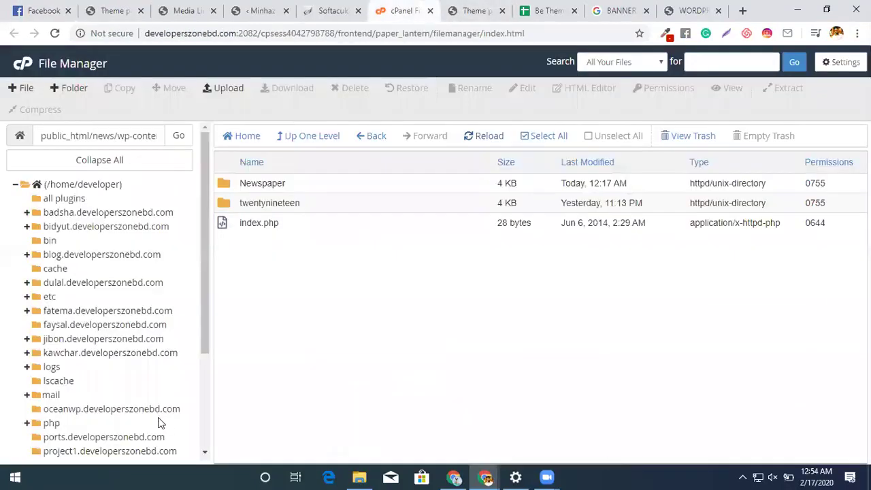
{"action": "left_click", "coordinate": [20, 66]}
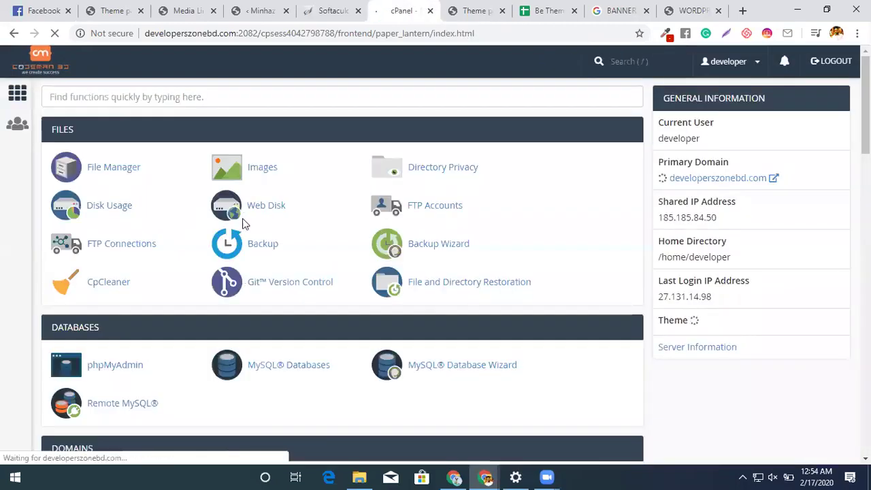
{"action": "scroll", "coordinate": [243, 224], "scroll_direction": "down", "scroll_amount": 9}
{"action": "scroll", "coordinate": [243, 224], "scroll_direction": "down", "scroll_amount": 10}
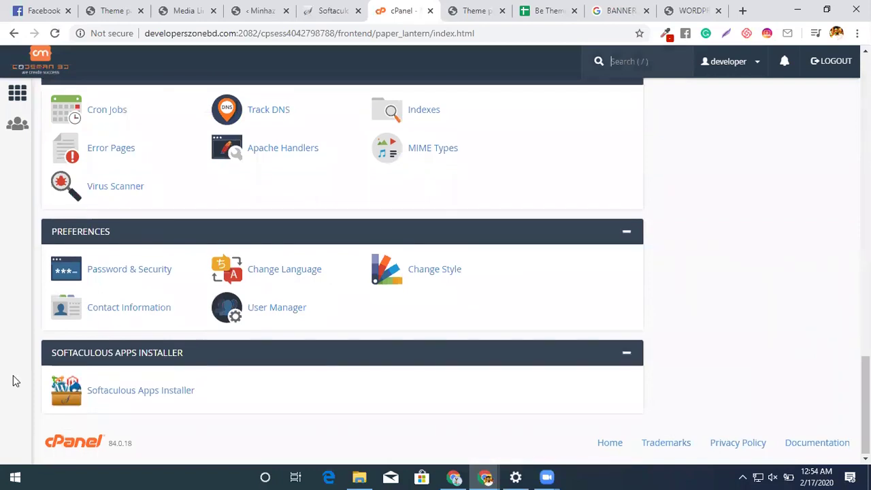
{"action": "left_click", "coordinate": [83, 439]}
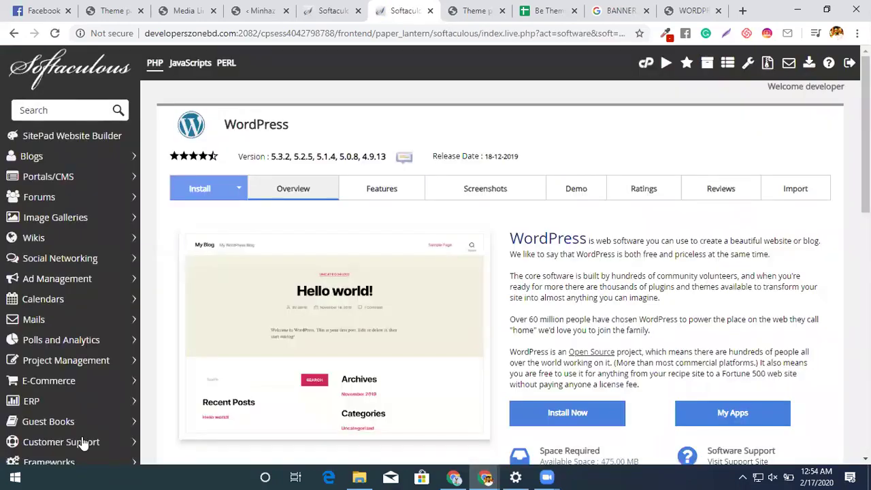
- Open Clone for the news installation, return to the overview, then open the news installation's edit page
{"action": "scroll", "coordinate": [520, 403], "scroll_direction": "down", "scroll_amount": 3}
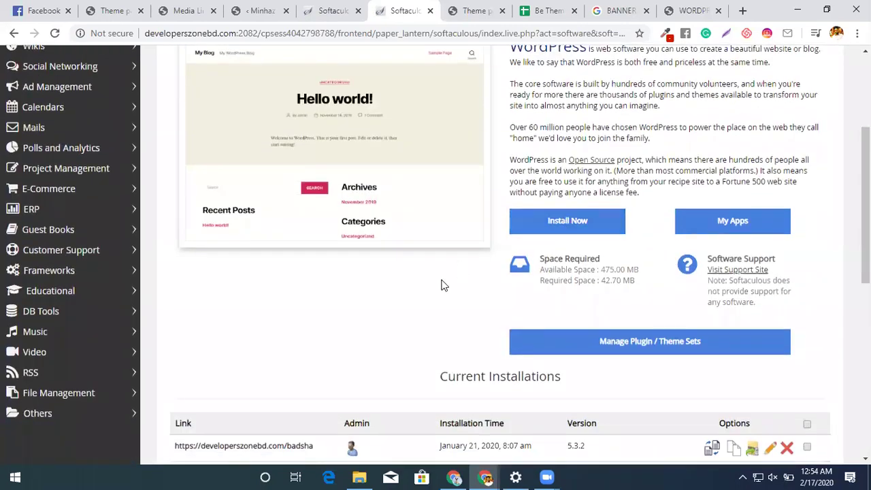
{"action": "scroll", "coordinate": [413, 315], "scroll_direction": "down", "scroll_amount": 6}
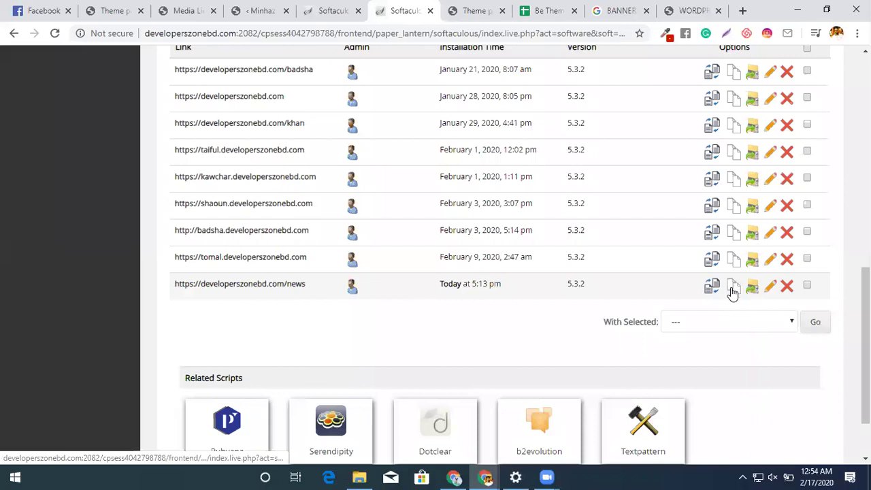
{"action": "left_click", "coordinate": [734, 294]}
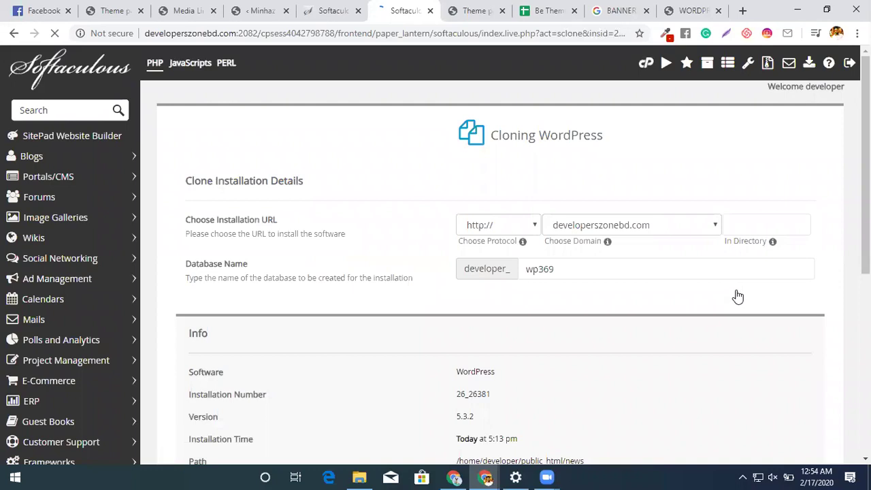
{"action": "scroll", "coordinate": [683, 362], "scroll_direction": "down", "scroll_amount": 5}
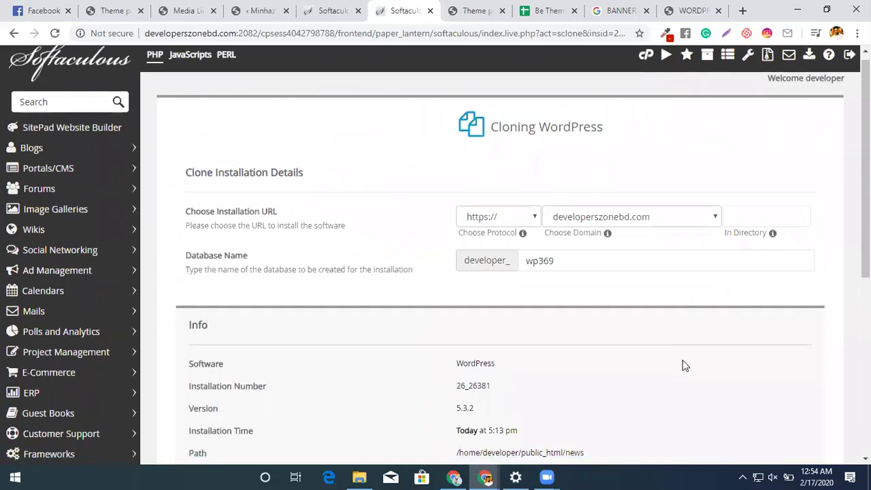
{"action": "left_click", "coordinate": [485, 341]}
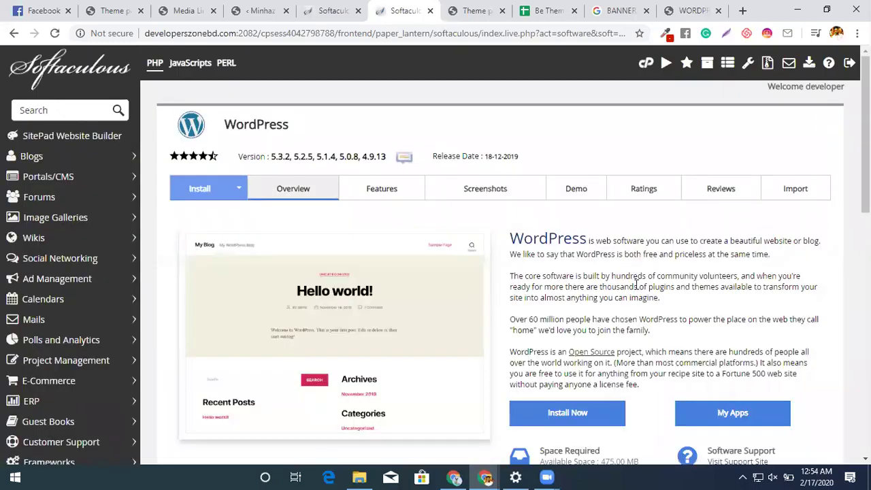
{"action": "scroll", "coordinate": [636, 284], "scroll_direction": "down", "scroll_amount": 15}
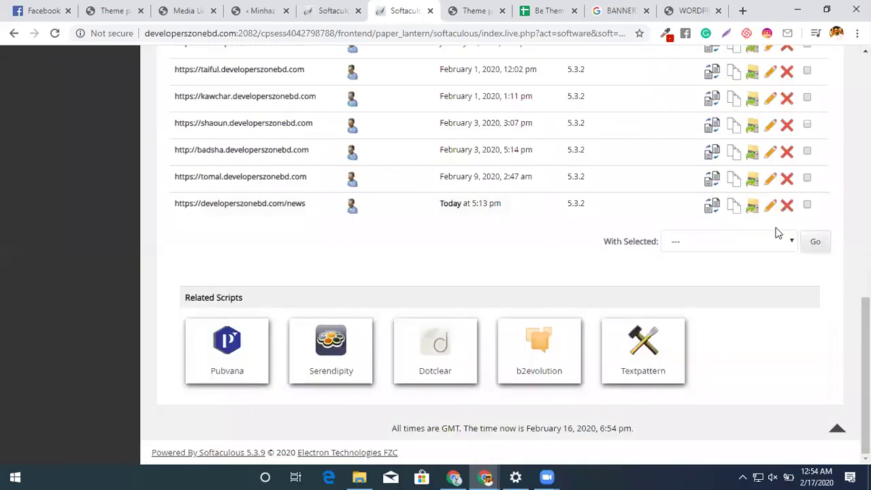
{"action": "left_click", "coordinate": [769, 206]}
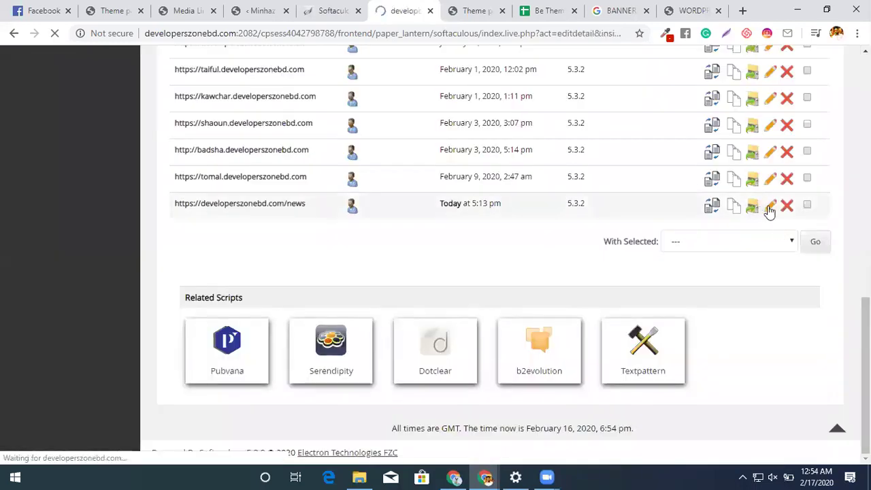
- Set backup location to Local Folder, automated backups to Once a week, and Backup Rotation to 1
{"action": "scroll", "coordinate": [637, 310], "scroll_direction": "down", "scroll_amount": 5}
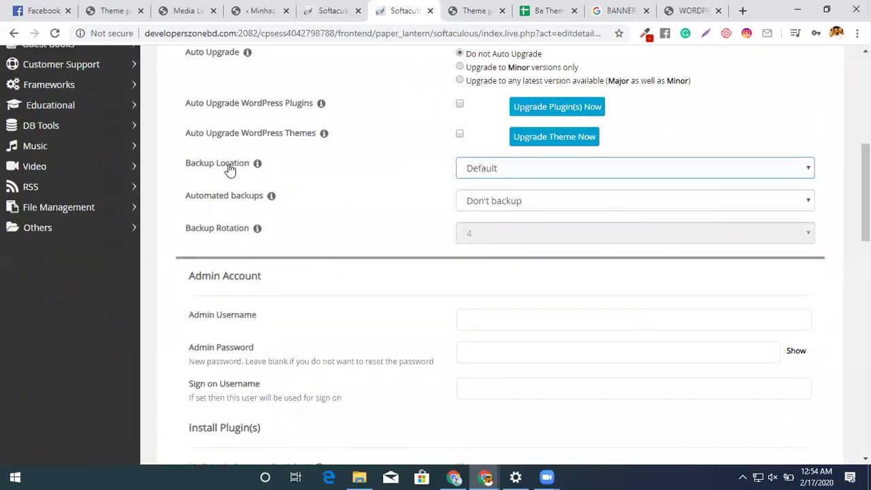
{"action": "left_click", "coordinate": [562, 170]}
{"action": "left_click", "coordinate": [487, 209]}
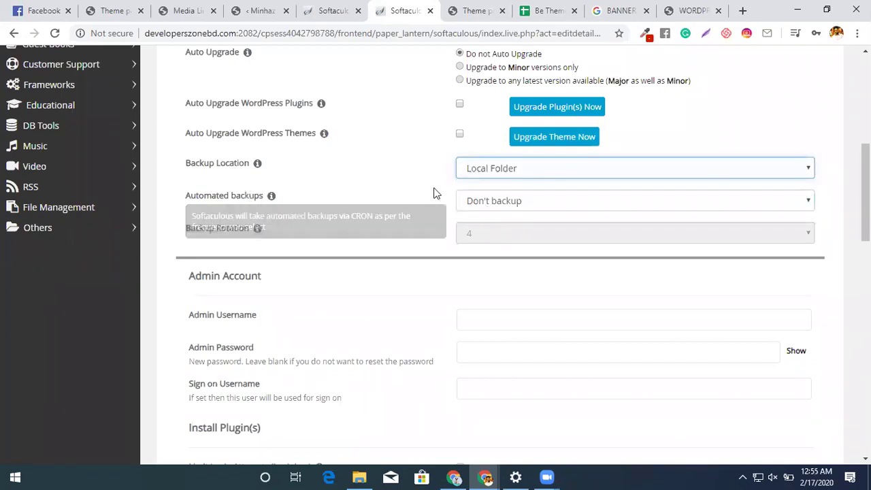
{"action": "left_click", "coordinate": [479, 203]}
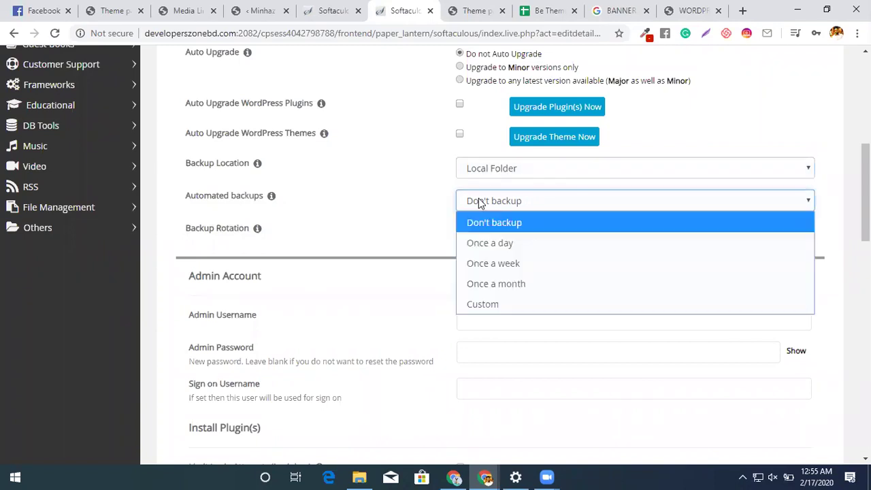
{"action": "left_click", "coordinate": [518, 267]}
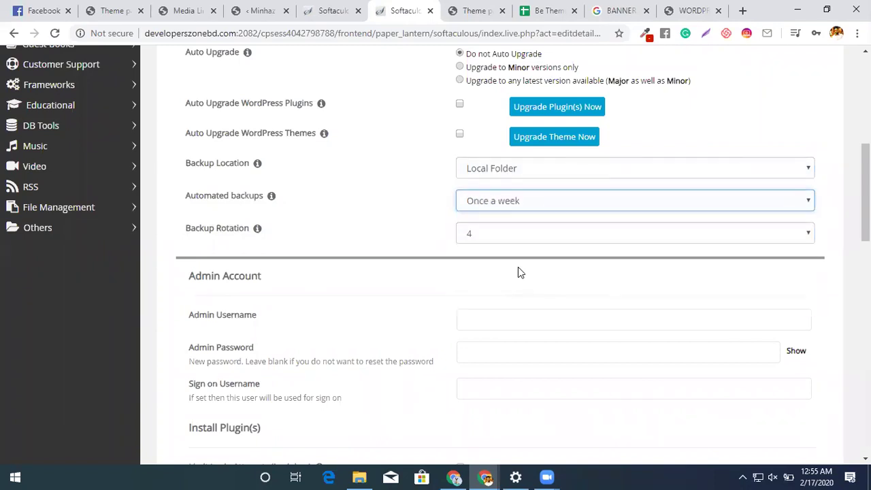
{"action": "left_click", "coordinate": [497, 234]}
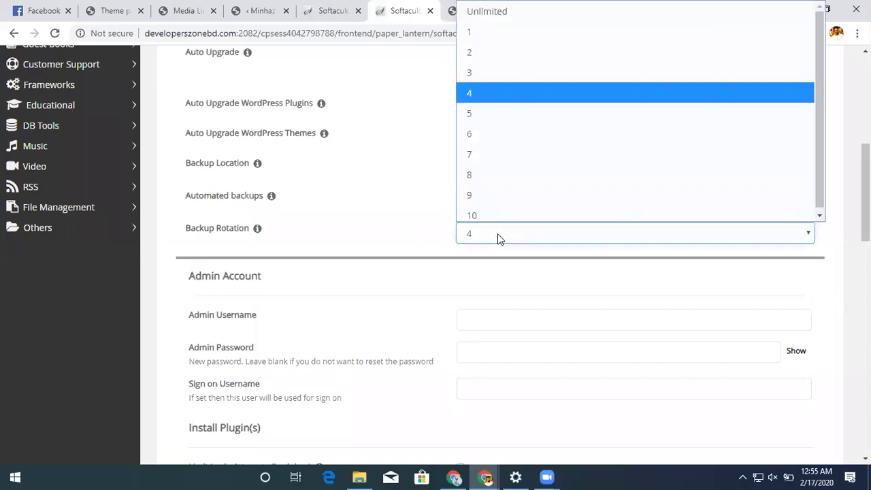
{"action": "left_click", "coordinate": [524, 42]}
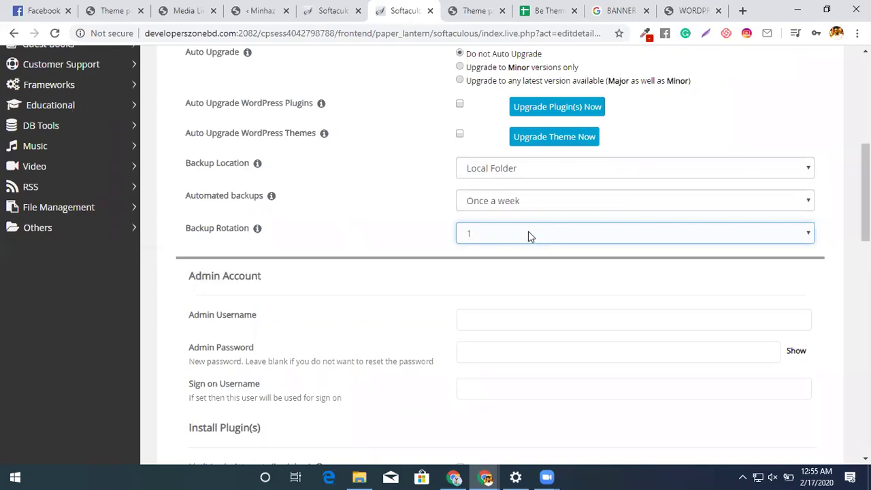
- Keep the weekly schedule and save the installation details
{"action": "left_click", "coordinate": [528, 199]}
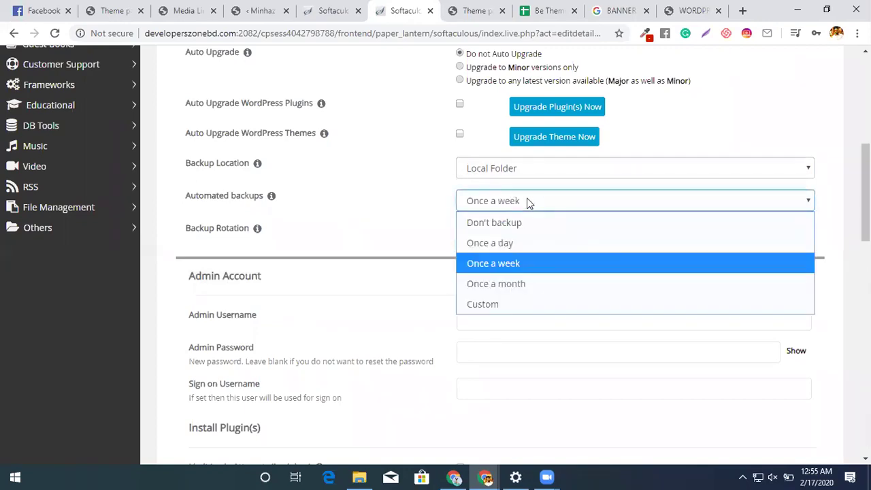
{"action": "left_click", "coordinate": [387, 206]}
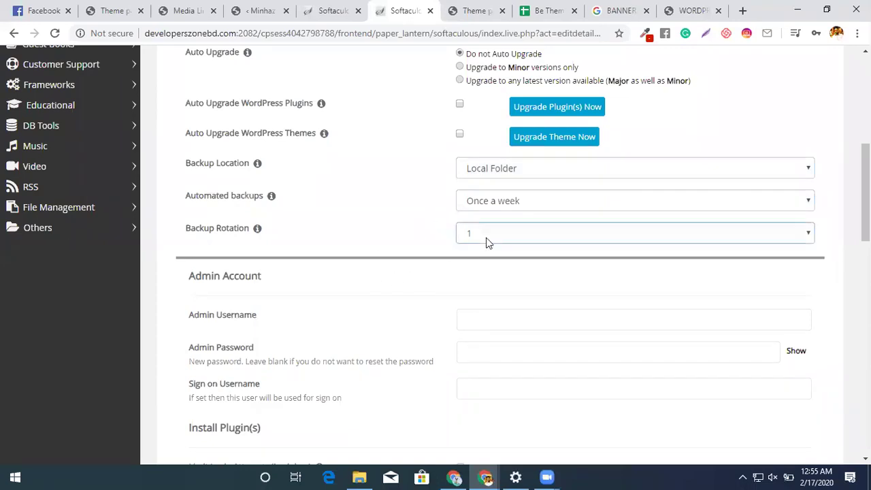
{"action": "scroll", "coordinate": [391, 242], "scroll_direction": "down", "scroll_amount": 3}
{"action": "scroll", "coordinate": [391, 242], "scroll_direction": "down", "scroll_amount": 8}
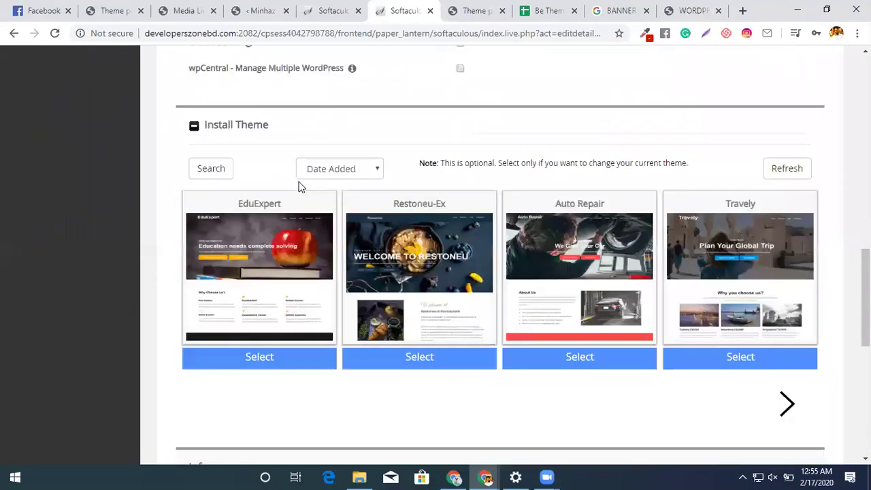
{"action": "scroll", "coordinate": [528, 390], "scroll_direction": "down", "scroll_amount": 1}
{"action": "left_click", "coordinate": [489, 335]}
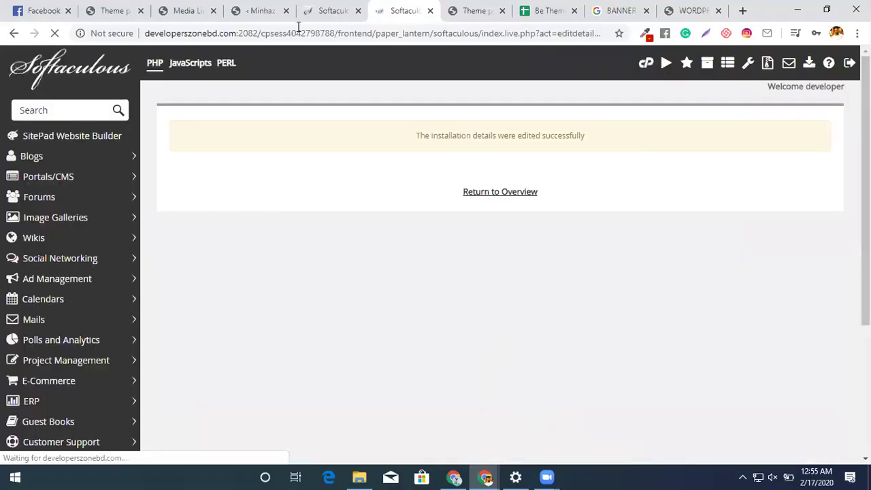
- Return to the WordPress admin tab and go to Plugins > Add New
{"action": "left_click", "coordinate": [303, 6]}
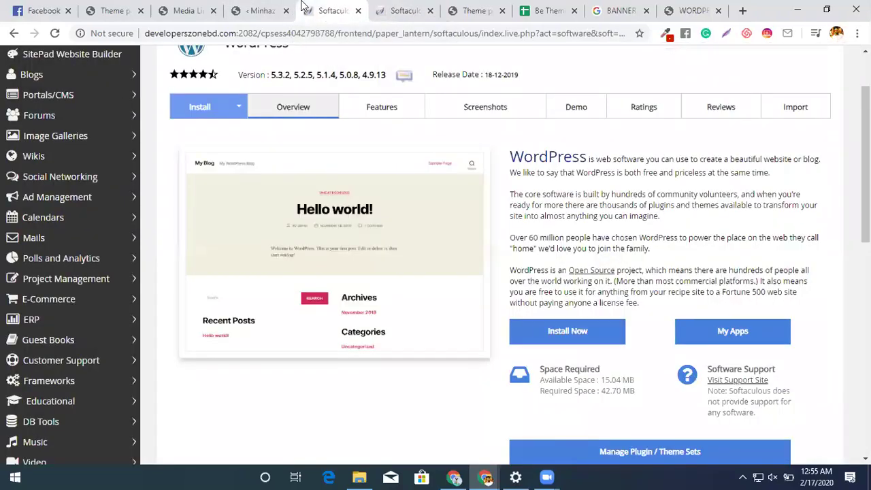
{"action": "left_click", "coordinate": [244, 5]}
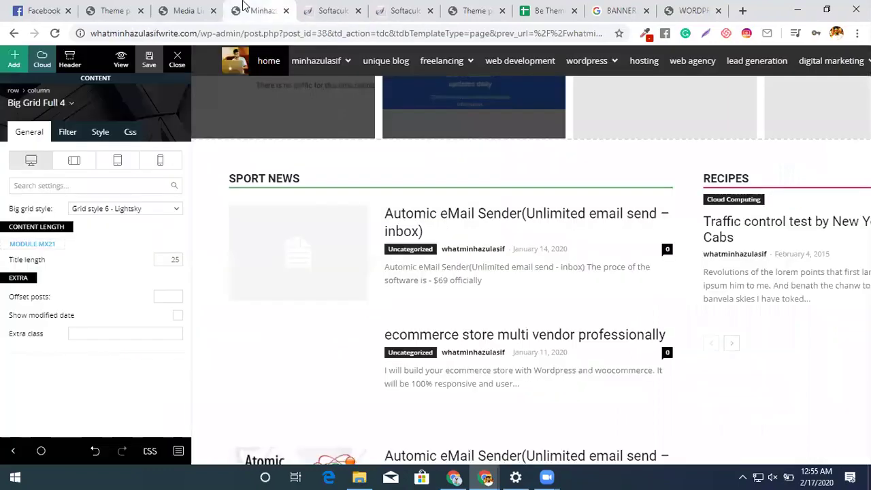
{"action": "left_click", "coordinate": [189, 11]}
{"action": "left_click", "coordinate": [139, 5]}
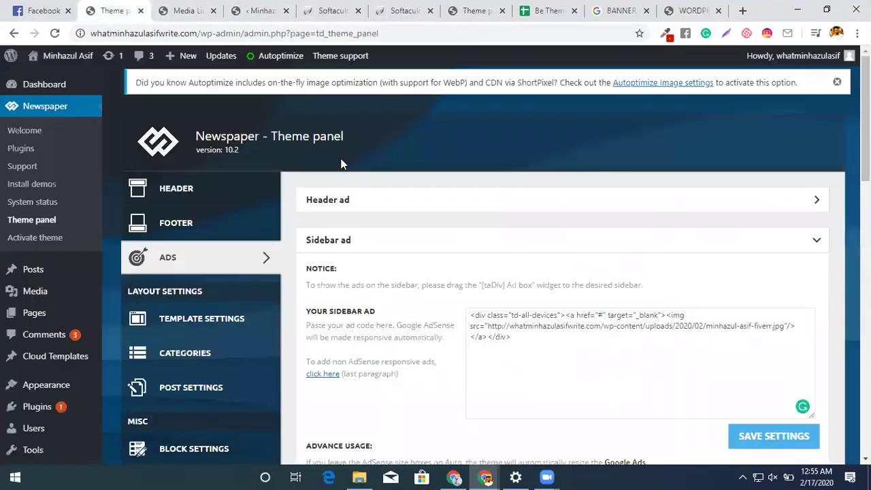
{"action": "scroll", "coordinate": [7, 329], "scroll_direction": "down", "scroll_amount": 5}
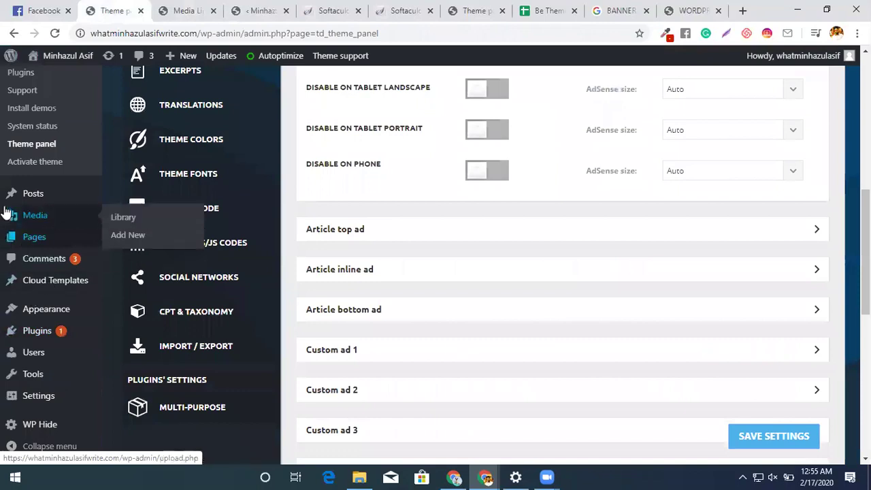
{"action": "scroll", "coordinate": [61, 401], "scroll_direction": "down", "scroll_amount": 5}
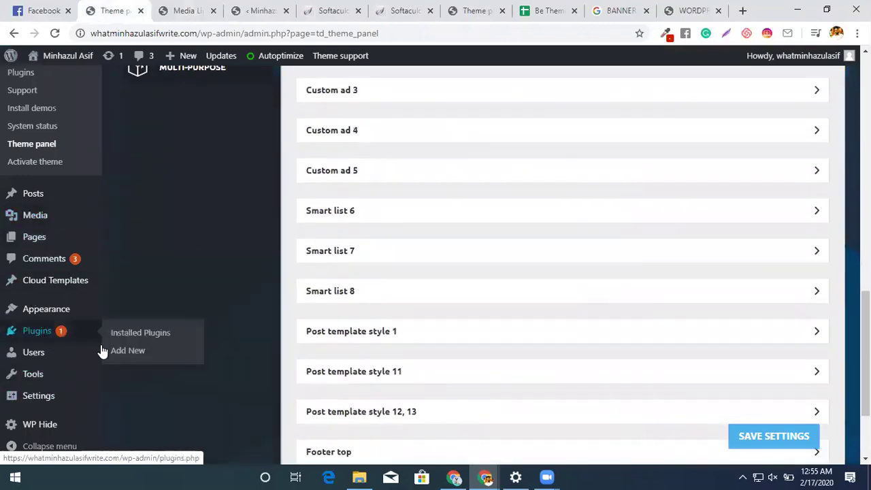
{"action": "left_click", "coordinate": [115, 353]}
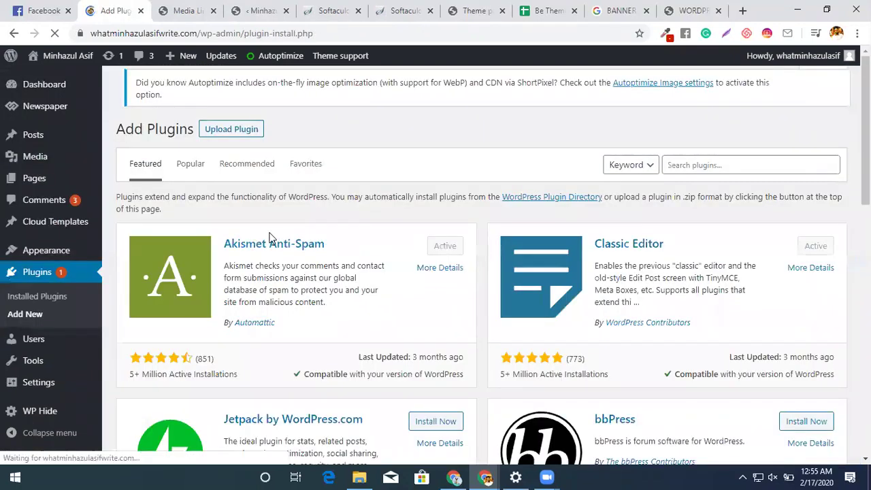
- Search for 'itheme security' and install the iThemes Security plugin
{"action": "left_click", "coordinate": [748, 160]}
{"action": "type", "text": "ithem"}
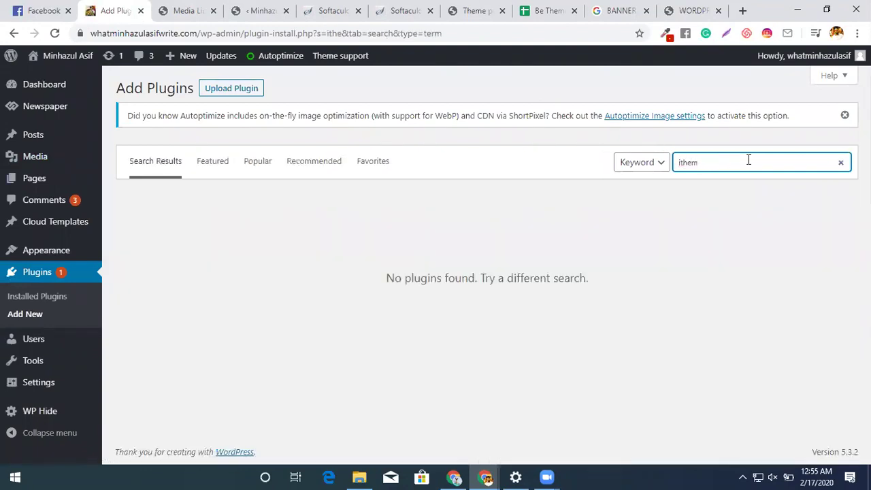
{"action": "type", "text": "e se"}
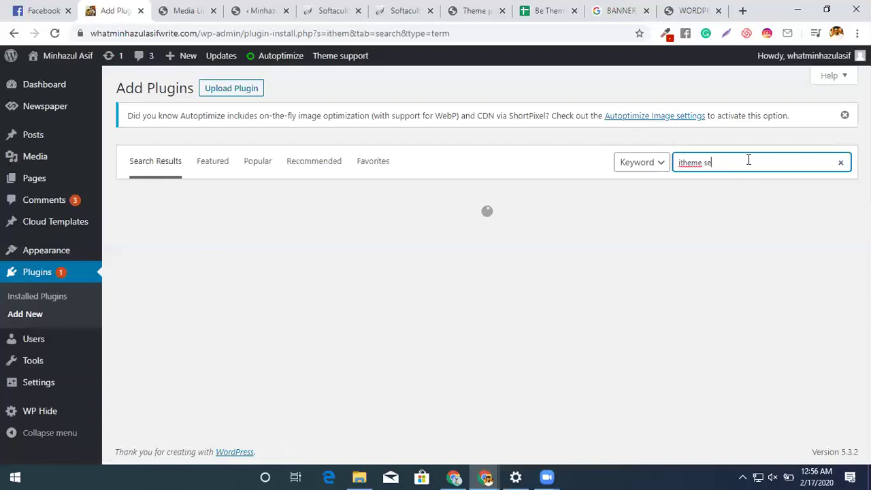
{"action": "type", "text": "curity"}
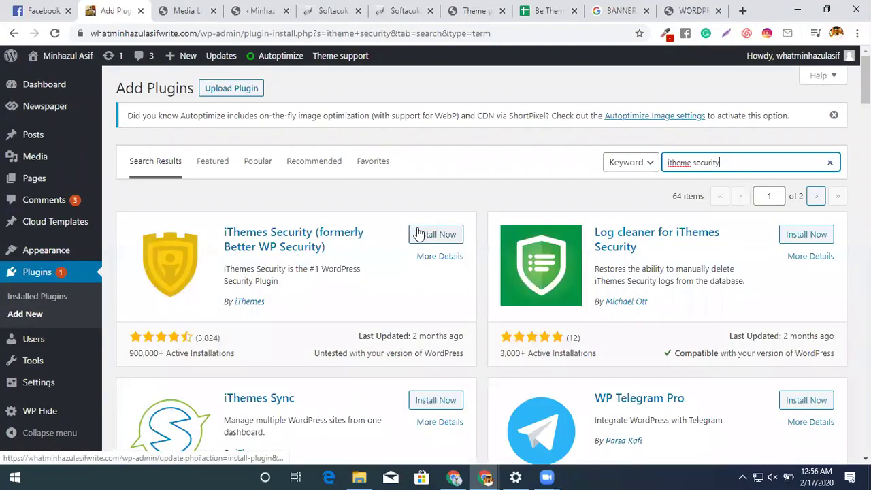
{"action": "left_click", "coordinate": [421, 240]}
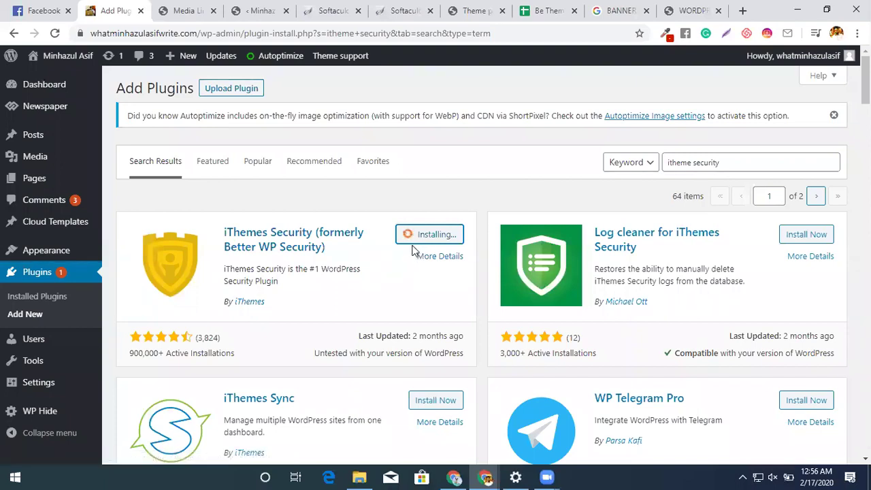
- Go from Softaculous to the cPanel home and open File Manager in a new tab
{"action": "left_click", "coordinate": [322, 10]}
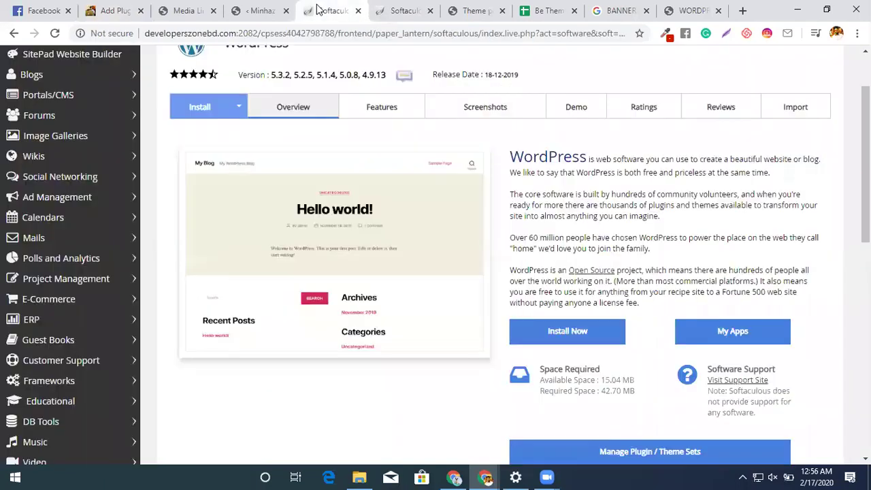
{"action": "scroll", "coordinate": [297, 262], "scroll_direction": "up", "scroll_amount": 2}
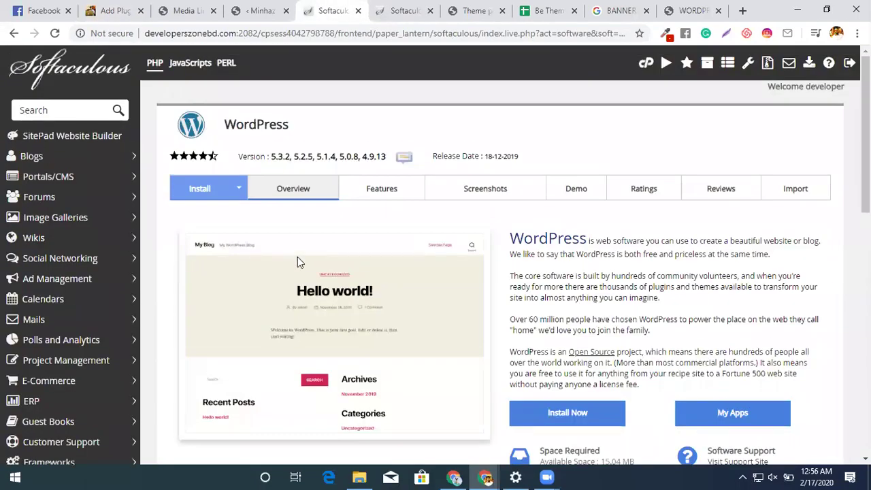
{"action": "left_click", "coordinate": [645, 62]}
{"action": "left_click", "coordinate": [113, 167]}
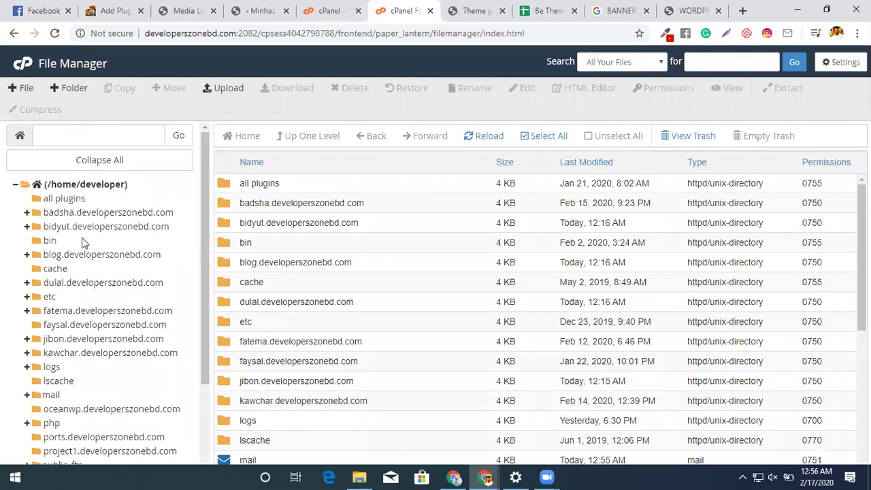
- Back in the Add Plugins tab, activate iThemes Security
{"action": "scroll", "coordinate": [82, 233], "scroll_direction": "down", "scroll_amount": 2}
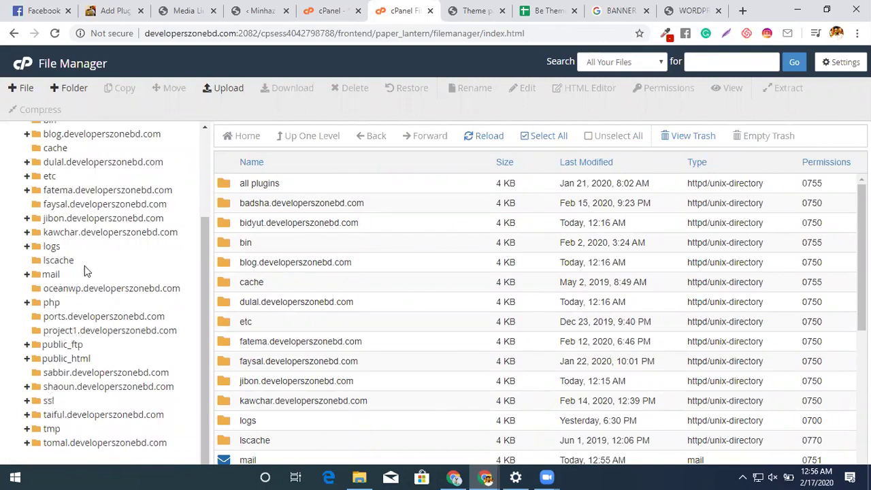
{"action": "scroll", "coordinate": [61, 211], "scroll_direction": "up", "scroll_amount": 2}
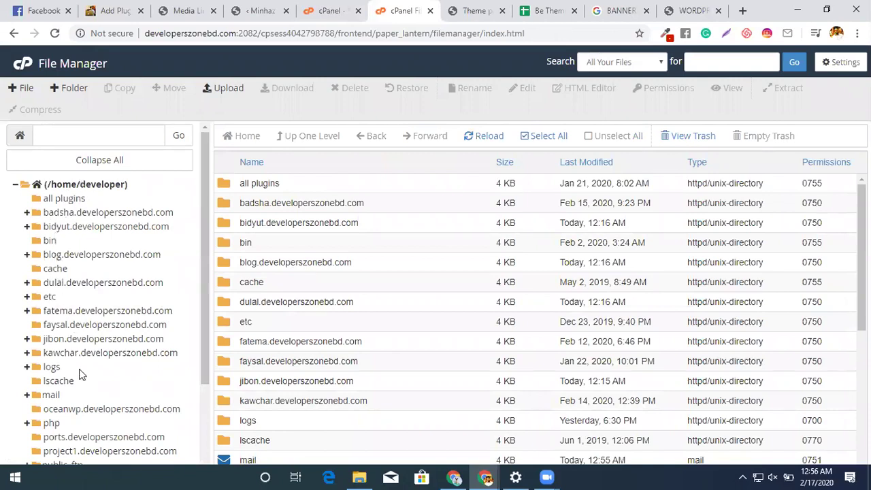
{"action": "scroll", "coordinate": [79, 373], "scroll_direction": "down", "scroll_amount": 2}
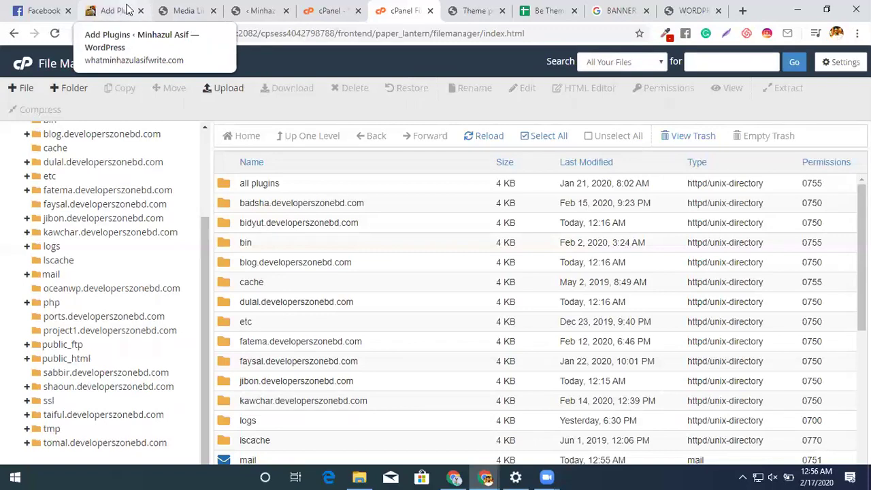
{"action": "left_click", "coordinate": [117, 11]}
{"action": "left_click", "coordinate": [450, 239]}
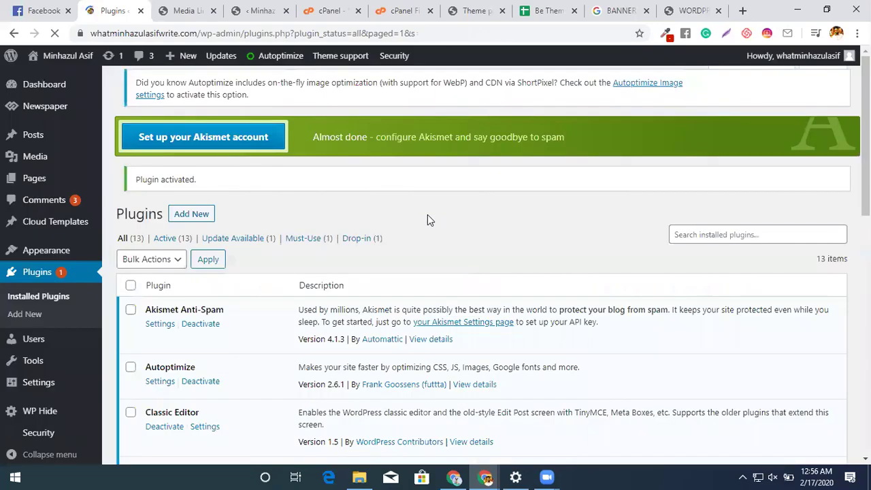
- Open the iThemes Security check and run Secure Site
{"action": "mouse_move", "coordinate": [59, 438]}
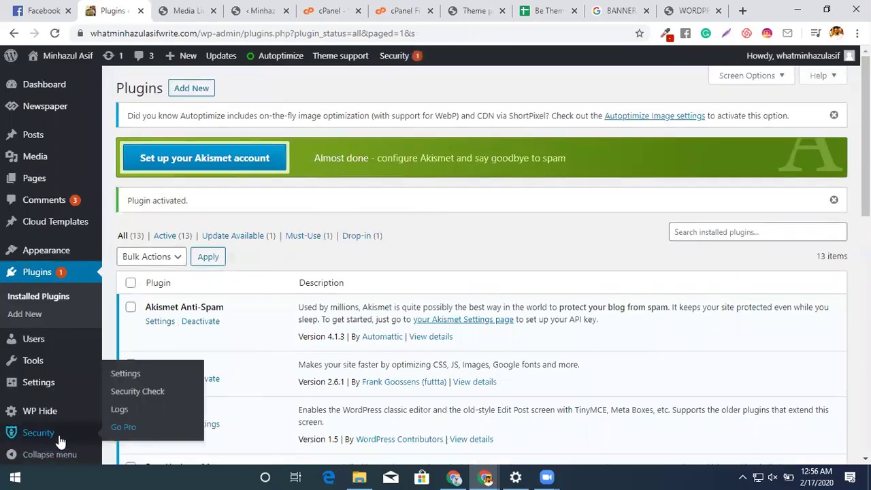
{"action": "left_click", "coordinate": [133, 391]}
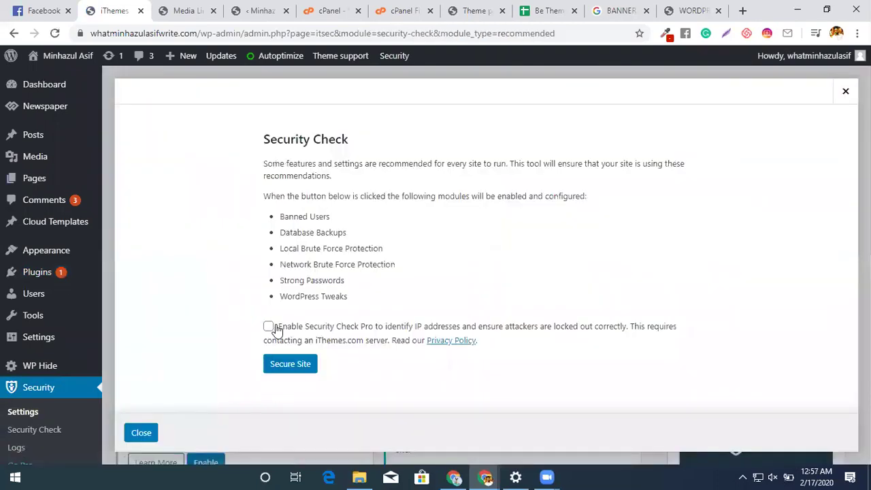
{"action": "left_click", "coordinate": [269, 327]}
{"action": "left_click", "coordinate": [292, 364]}
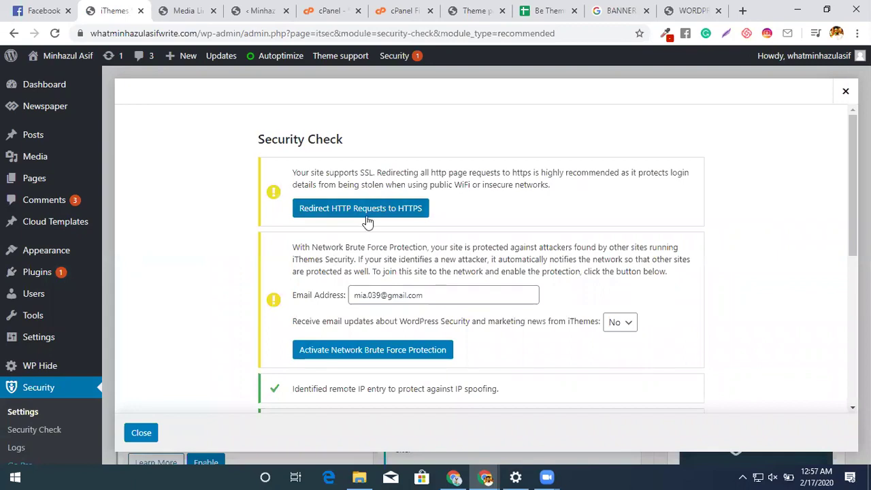
- Enable HTTP-to-HTTPS redirects and network brute force protection, then close the results
{"action": "left_click", "coordinate": [404, 210]}
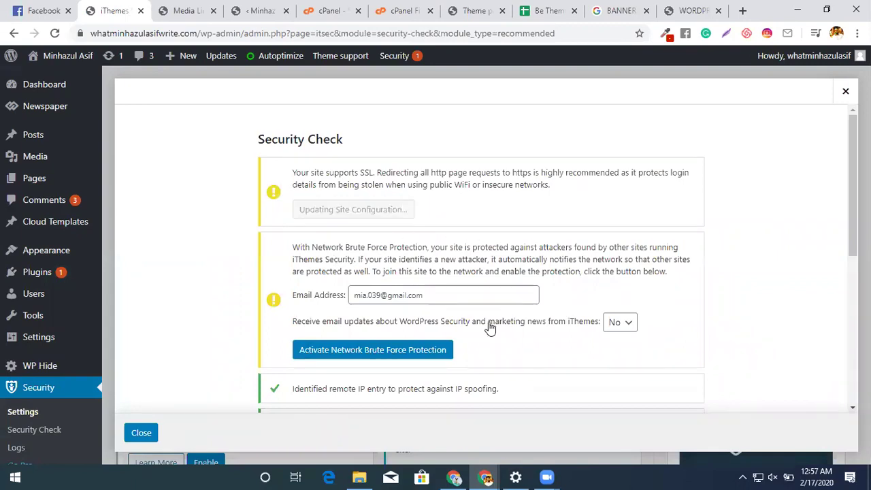
{"action": "scroll", "coordinate": [367, 333], "scroll_direction": "down", "scroll_amount": 3}
{"action": "left_click", "coordinate": [334, 194]}
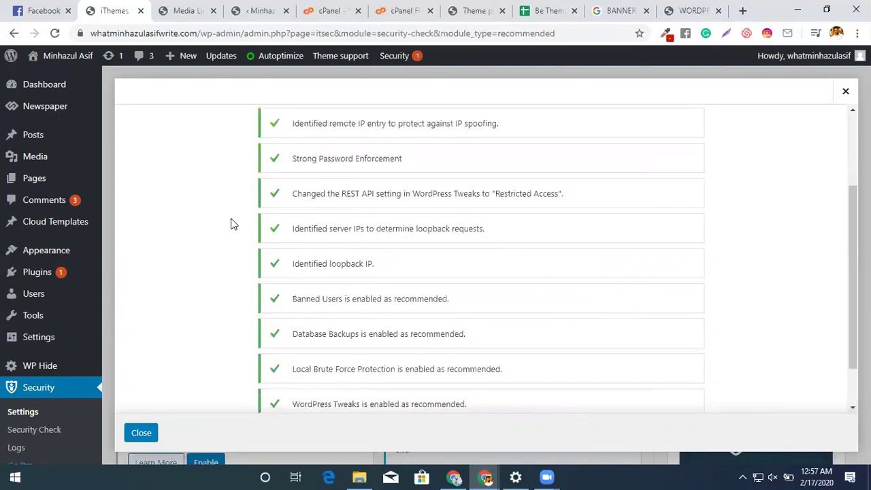
{"action": "scroll", "coordinate": [277, 252], "scroll_direction": "up", "scroll_amount": 2}
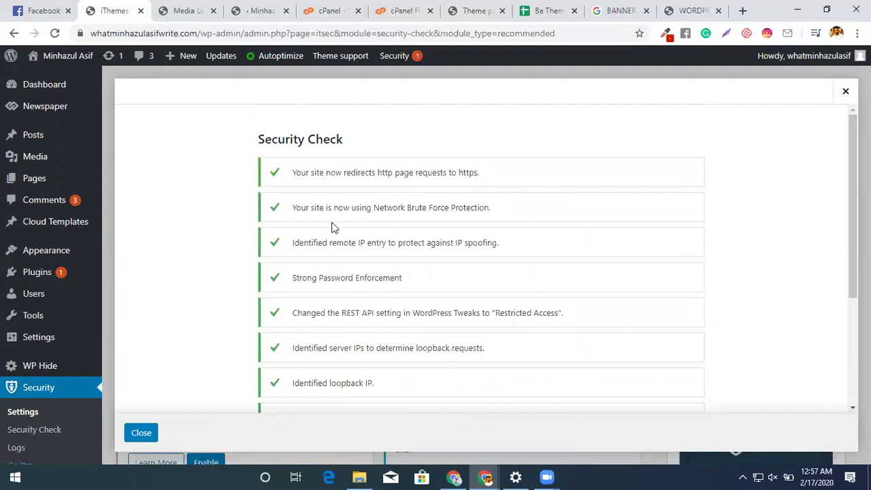
{"action": "scroll", "coordinate": [321, 306], "scroll_direction": "down", "scroll_amount": 3}
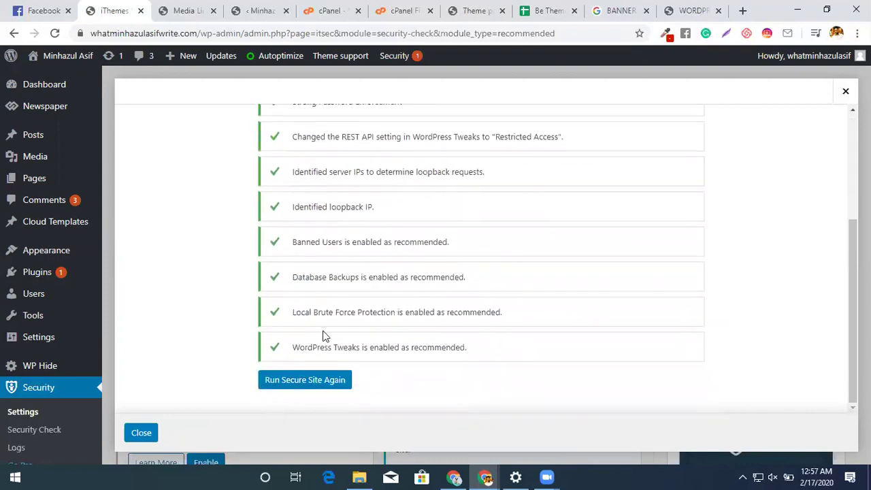
{"action": "left_click_drag", "start_coordinate": [318, 311], "coordinate": [447, 298]}
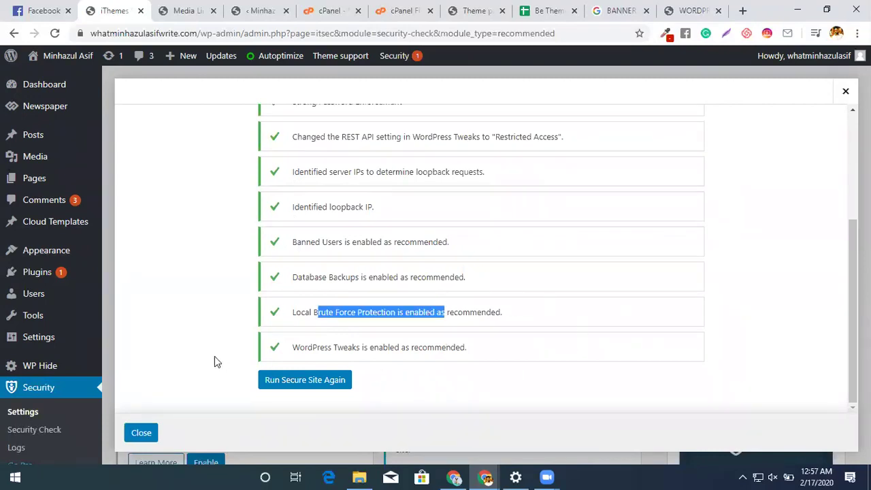
{"action": "left_click", "coordinate": [140, 437]}
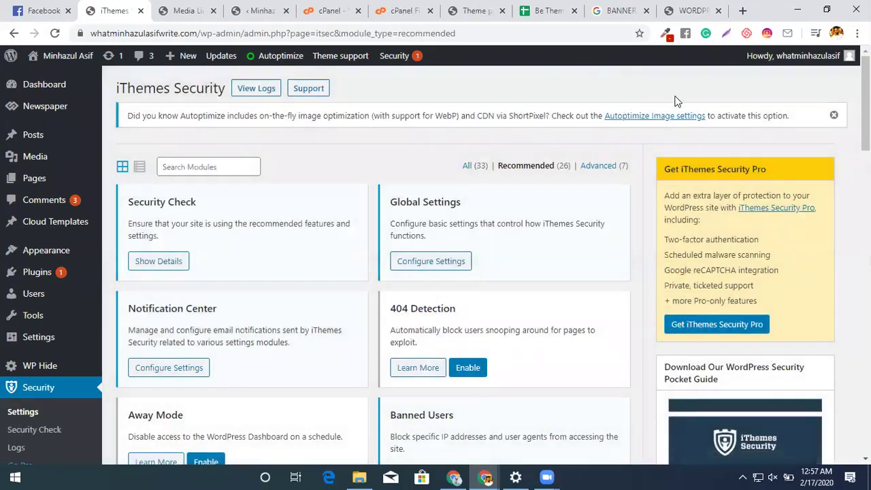
- Set Database Backups to save locally and by email, retaining 1 backup
{"action": "scroll", "coordinate": [273, 268], "scroll_direction": "down", "scroll_amount": 3}
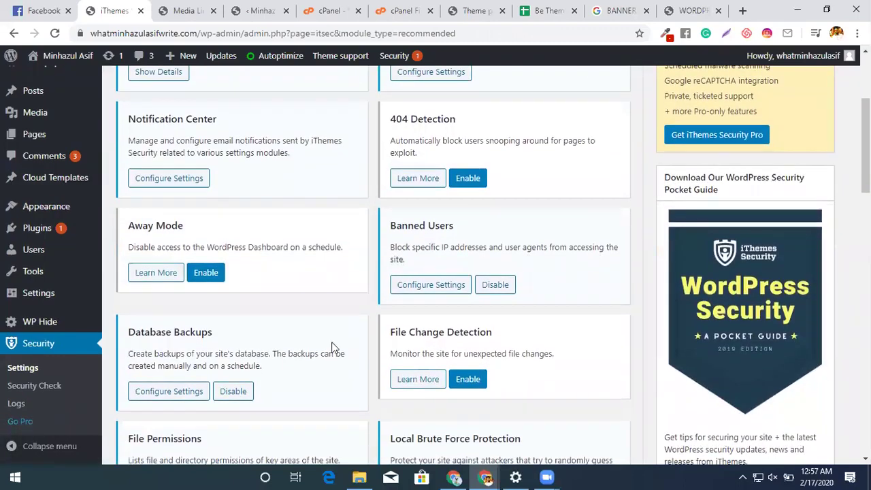
{"action": "scroll", "coordinate": [331, 347], "scroll_direction": "down", "scroll_amount": 3}
{"action": "left_click", "coordinate": [161, 167]}
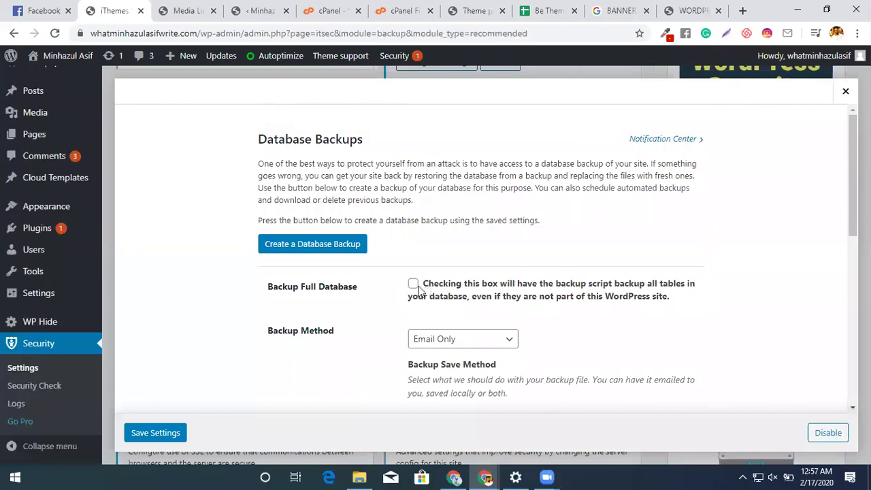
{"action": "scroll", "coordinate": [376, 313], "scroll_direction": "down", "scroll_amount": 3}
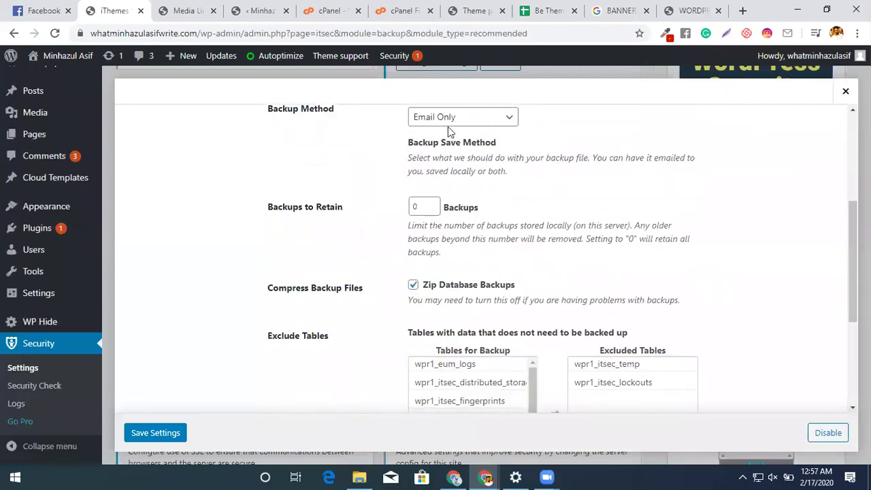
{"action": "left_click", "coordinate": [475, 120]}
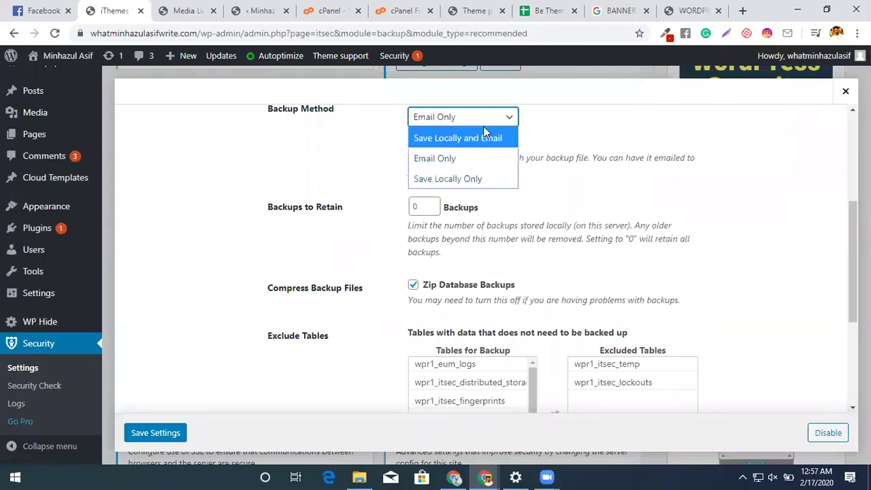
{"action": "left_click", "coordinate": [479, 139]}
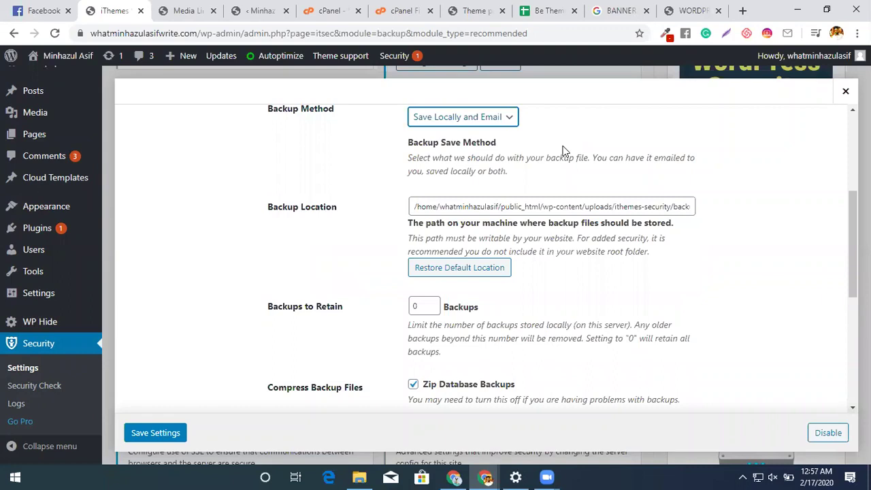
{"action": "scroll", "coordinate": [301, 307], "scroll_direction": "down", "scroll_amount": 3}
{"action": "double_click", "coordinate": [423, 154]}
{"action": "type", "text": "1"}
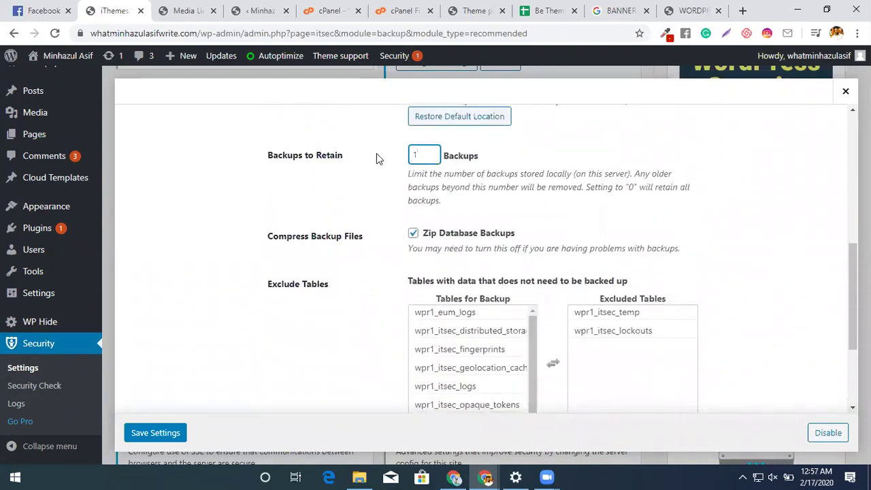
- Turn on scheduled database backups every 30 days and save the settings
{"action": "scroll", "coordinate": [239, 223], "scroll_direction": "down", "scroll_amount": 2}
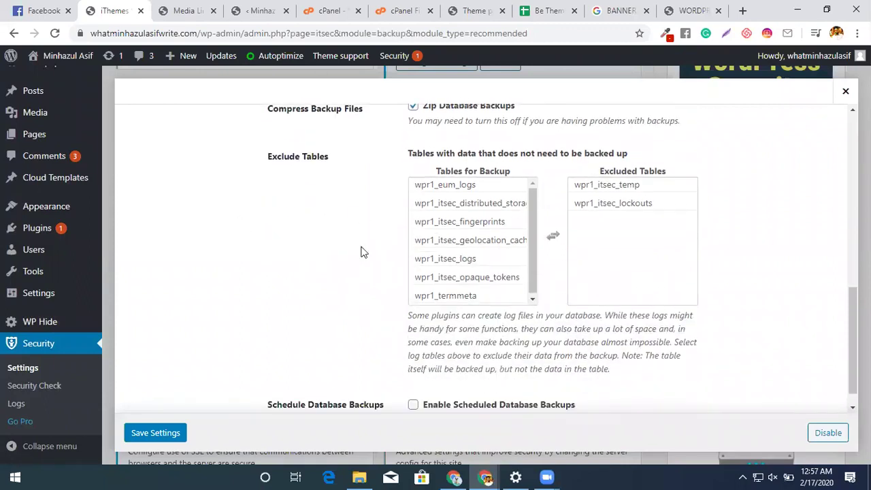
{"action": "scroll", "coordinate": [361, 252], "scroll_direction": "down", "scroll_amount": 1}
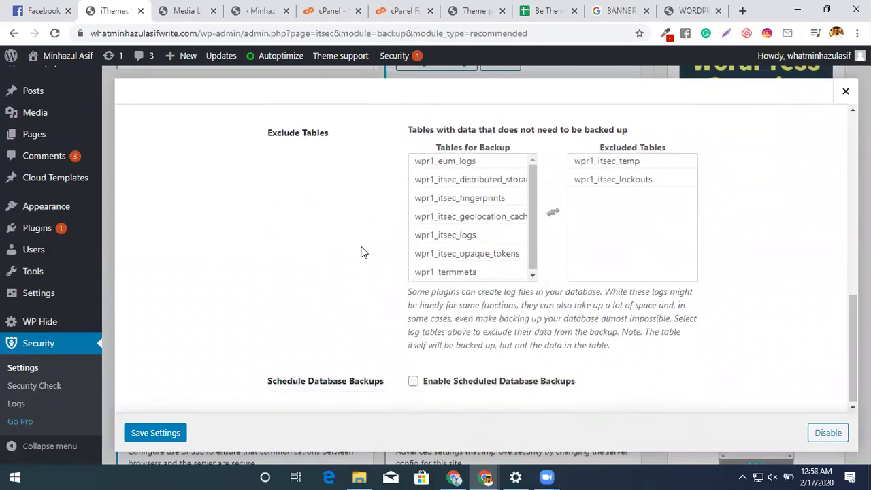
{"action": "left_click", "coordinate": [413, 379]}
{"action": "left_click", "coordinate": [426, 367]}
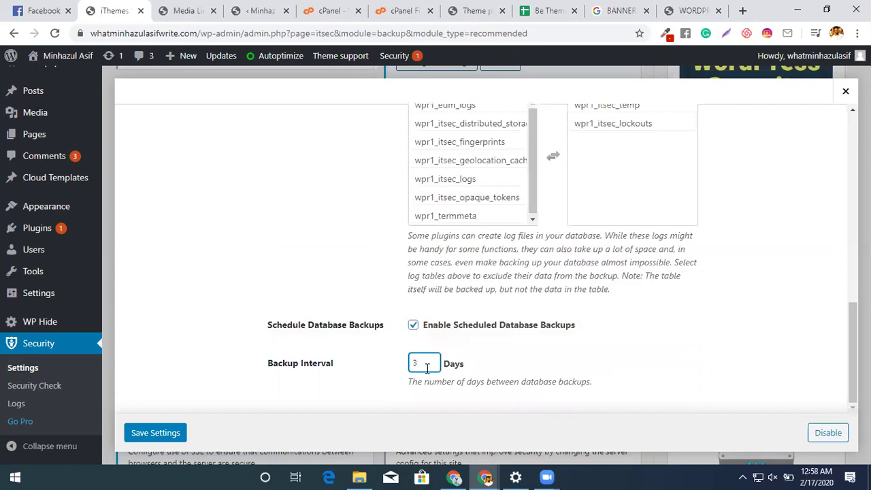
{"action": "type", "text": "0"}
{"action": "left_click", "coordinate": [333, 252]}
{"action": "left_click", "coordinate": [157, 432]}
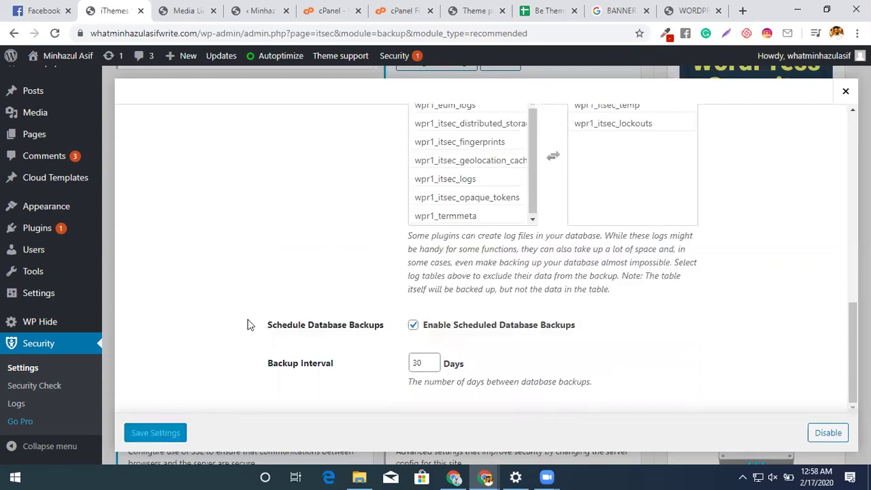
{"action": "scroll", "coordinate": [247, 319], "scroll_direction": "up", "scroll_amount": 2}
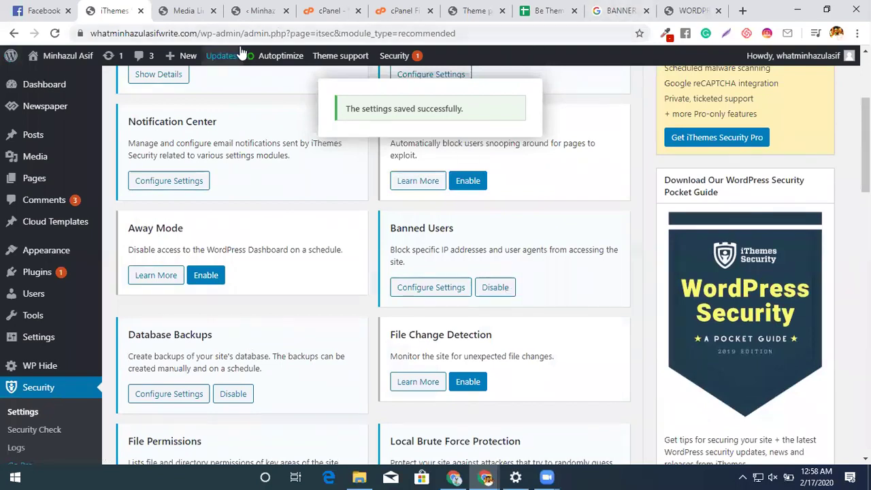
{"action": "left_click_drag", "start_coordinate": [239, 33], "coordinate": [2, 17]}
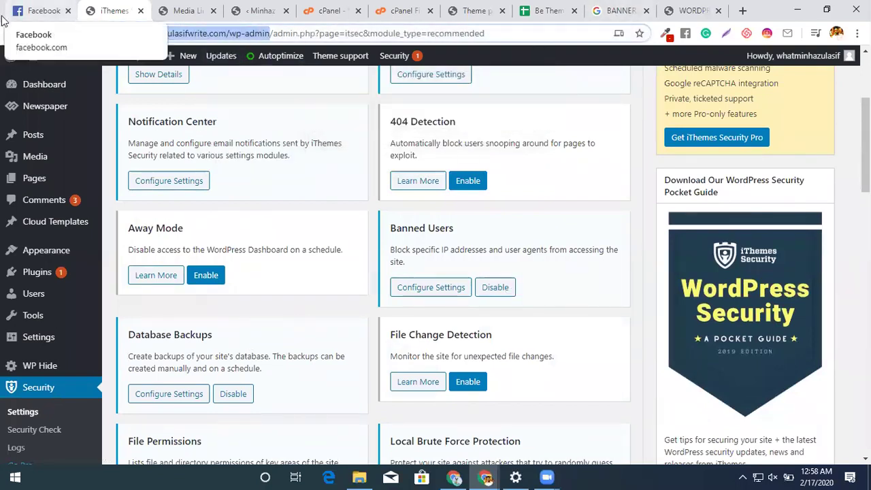
- Load the pasted photo link in a new browser tab
{"action": "left_click", "coordinate": [4, 17]}
{"action": "key", "text": "ctrl+t"}
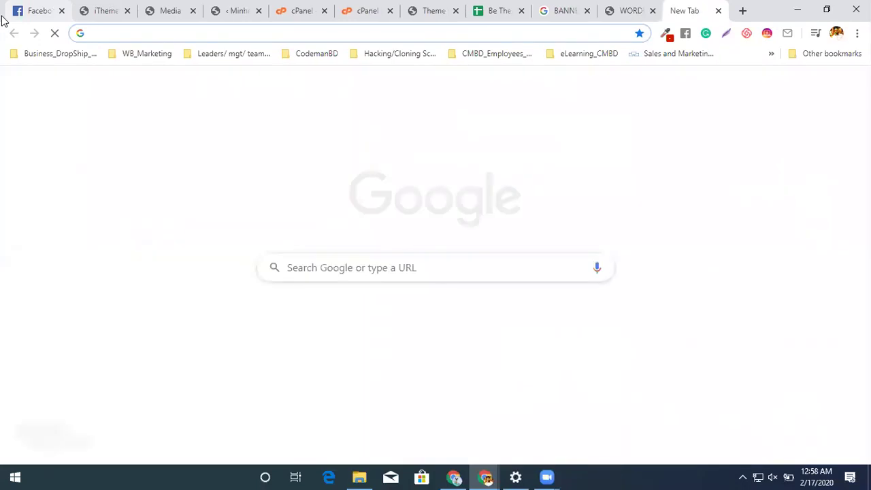
{"action": "type", "text": "http://whatminhazulasifwrite.com/wp-content/uploads/2020/02/minhazul-asif-fiverr.jpg"}
{"action": "key", "text": "Return"}
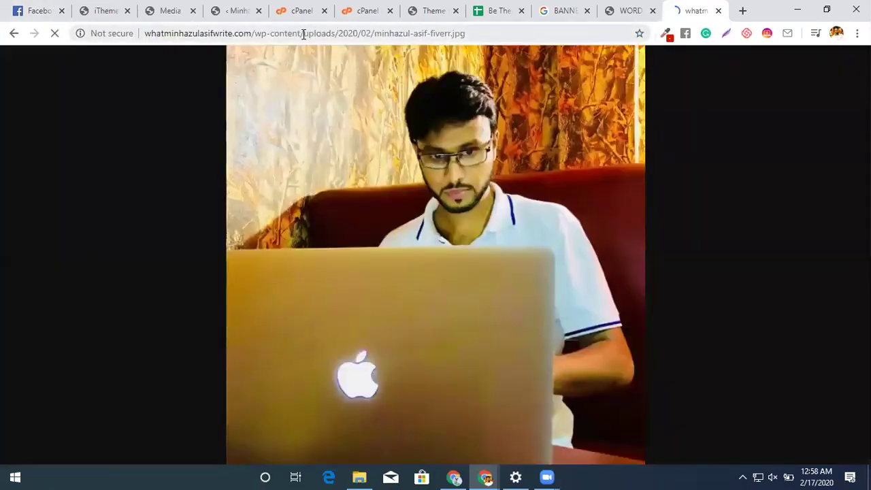
- Change that address to the site's /wp-admin dashboard, then return to the iThemes Security tab
{"action": "left_click_drag", "start_coordinate": [300, 32], "coordinate": [582, 114]}
{"action": "key", "text": "BackSpace"}
{"action": "key", "text": "BackSpace"}
{"action": "key", "text": "BackSpace"}
{"action": "key", "text": "BackSpace"}
{"action": "key", "text": "BackSpace"}
{"action": "key", "text": "BackSpace"}
{"action": "key", "text": "BackSpace"}
{"action": "key", "text": "BackSpace"}
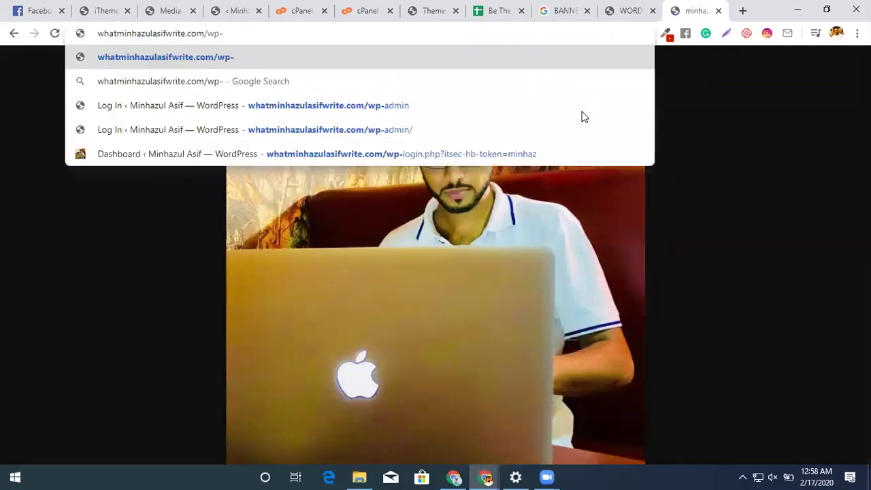
{"action": "type", "text": "admin"}
{"action": "key", "text": "Return"}
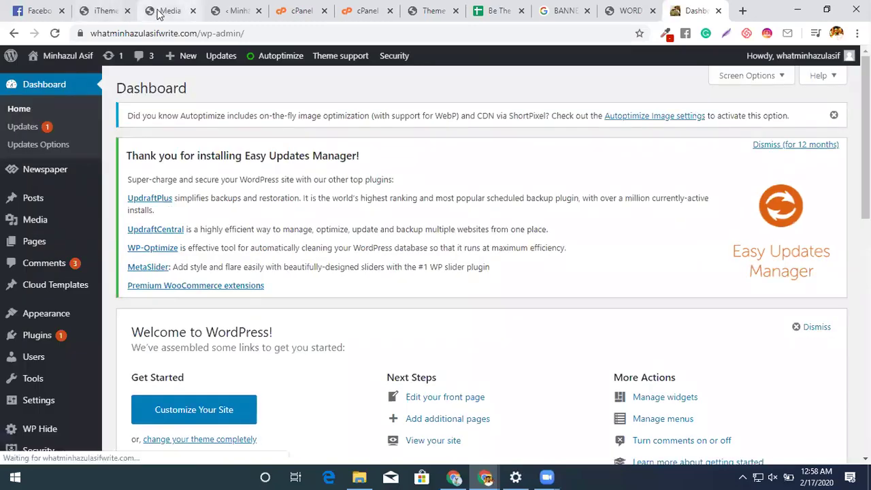
{"action": "left_click", "coordinate": [167, 10]}
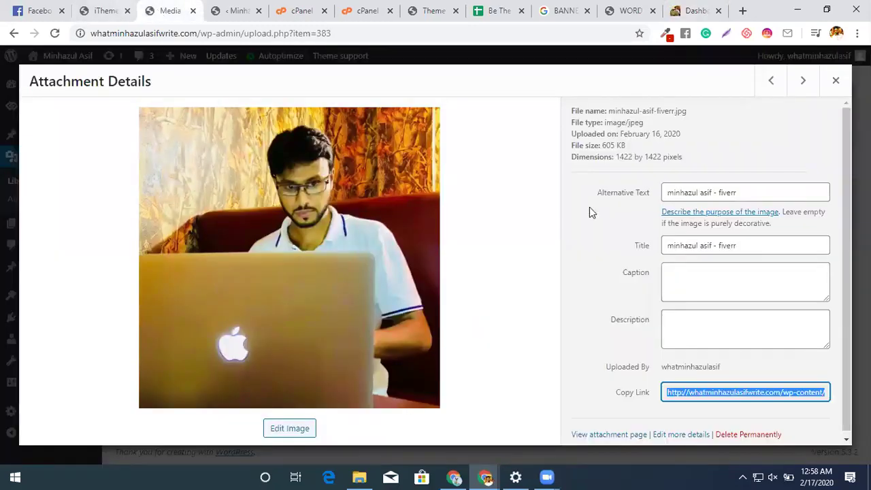
{"action": "key", "text": "ctrl+shift+Tab"}
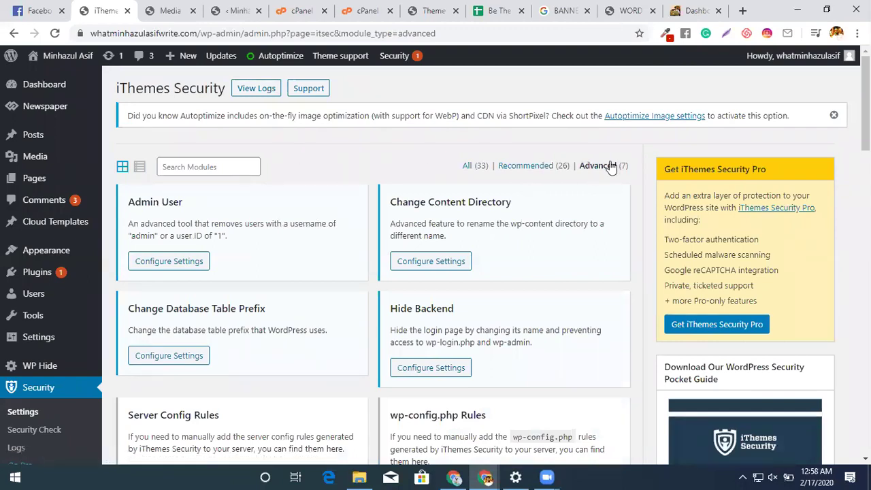
- Enable Hide Backend and set the login slug to 'minha'
{"action": "scroll", "coordinate": [239, 353], "scroll_direction": "down", "scroll_amount": 3}
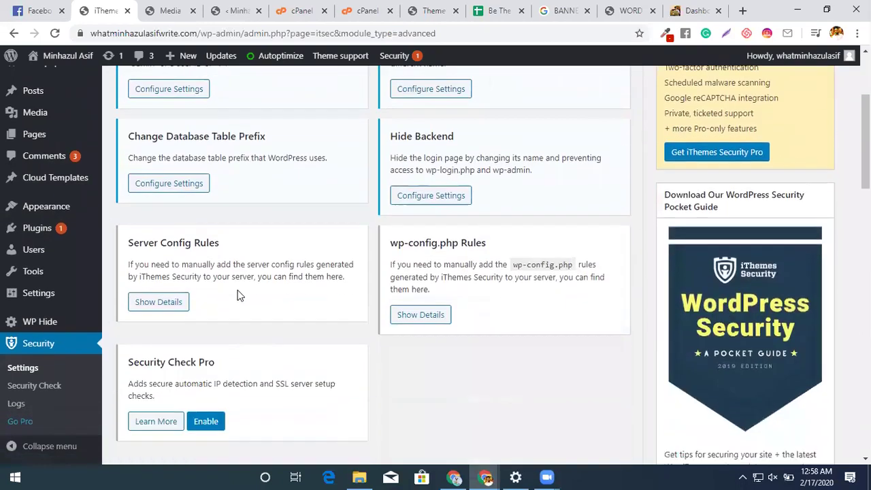
{"action": "triple_click", "coordinate": [430, 120]}
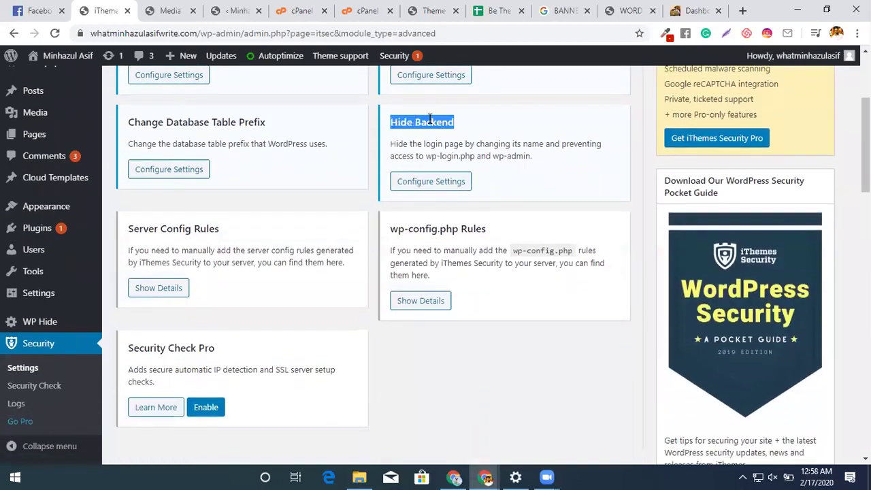
{"action": "left_click", "coordinate": [409, 198]}
{"action": "left_click", "coordinate": [399, 181]}
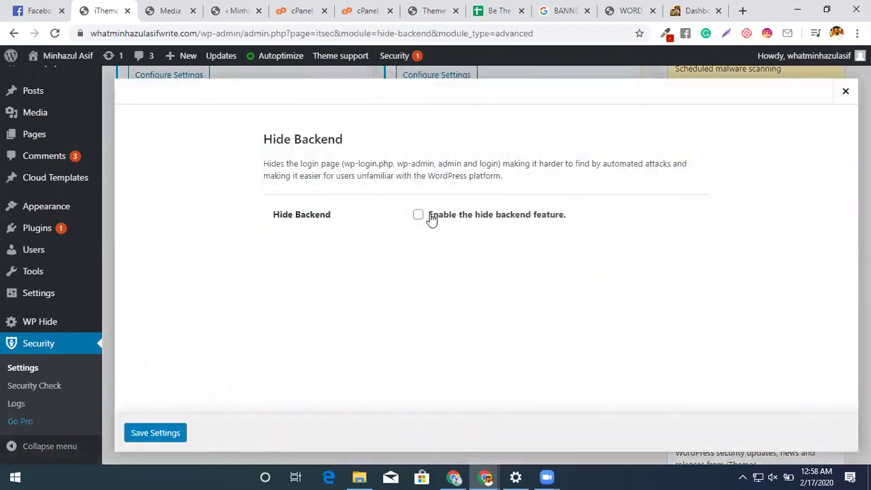
{"action": "left_click", "coordinate": [417, 215]}
{"action": "double_click", "coordinate": [455, 203]}
{"action": "scroll", "coordinate": [455, 177], "scroll_direction": "down", "scroll_amount": 1}
{"action": "type", "text": "minhaz"}
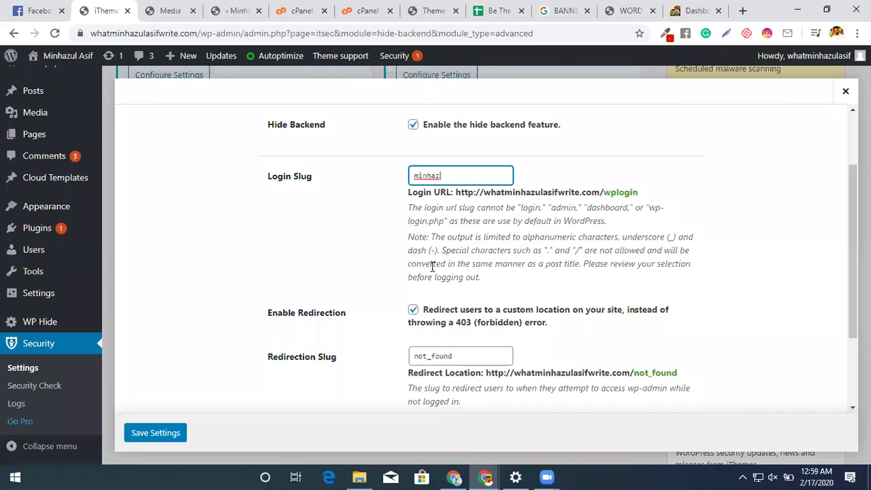
- Change the redirection slug to 404 and save the Hide Backend settings
{"action": "scroll", "coordinate": [431, 266], "scroll_direction": "down", "scroll_amount": 2}
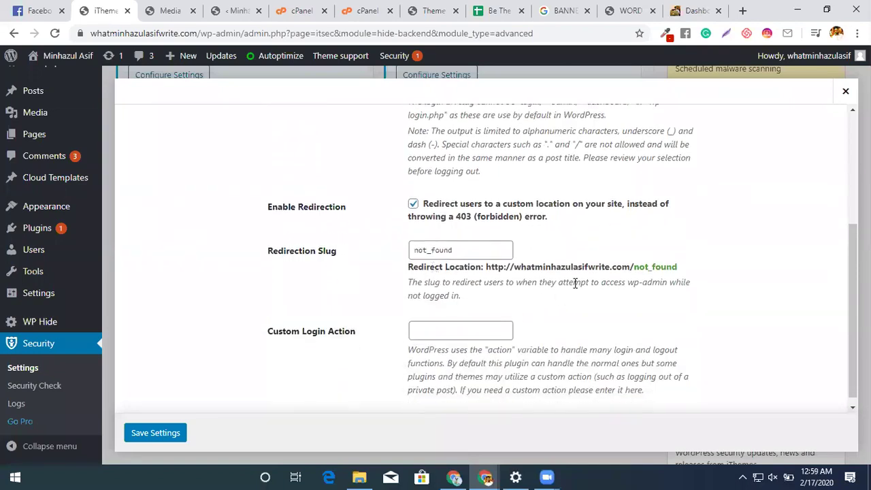
{"action": "double_click", "coordinate": [496, 253]}
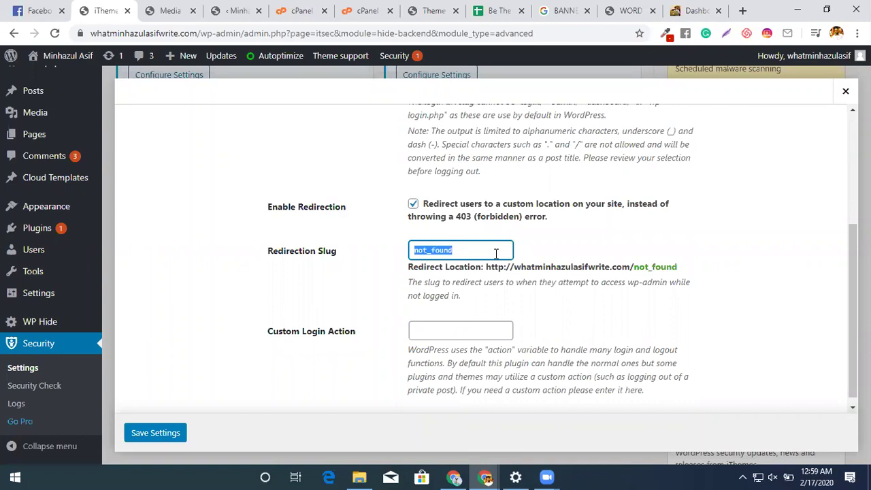
{"action": "type", "text": "404"}
{"action": "scroll", "coordinate": [328, 261], "scroll_direction": "up", "scroll_amount": 3}
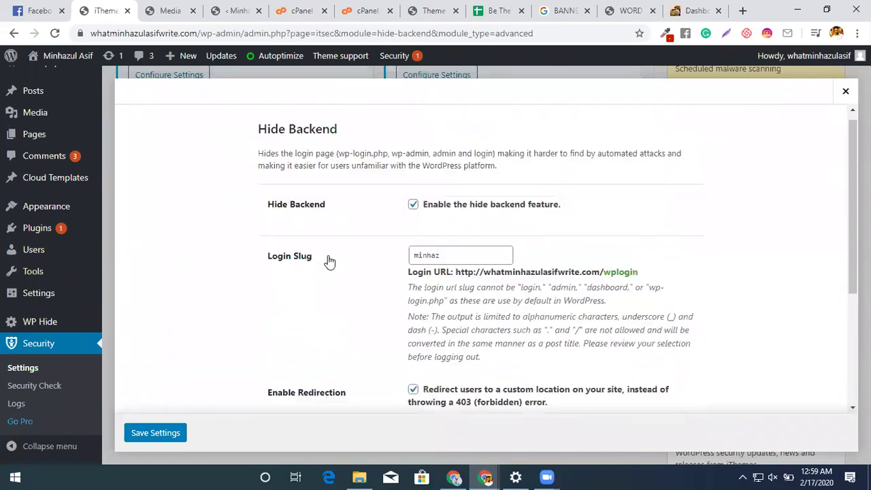
{"action": "double_click", "coordinate": [453, 265]}
{"action": "left_click", "coordinate": [647, 236]}
{"action": "double_click", "coordinate": [462, 270]}
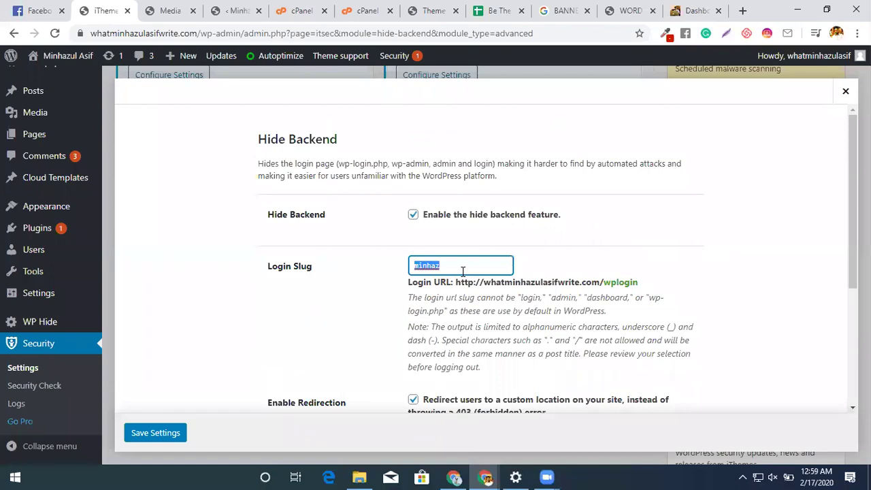
{"action": "scroll", "coordinate": [347, 324], "scroll_direction": "down", "scroll_amount": 3}
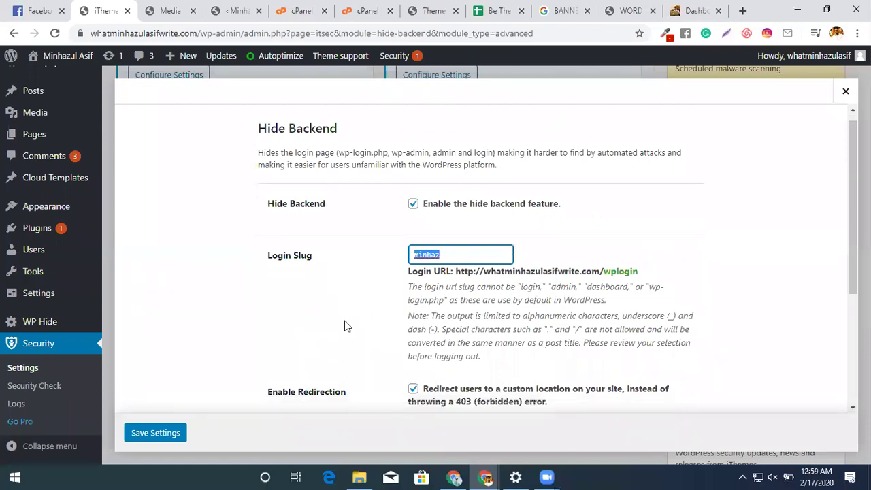
{"action": "left_click", "coordinate": [172, 432]}
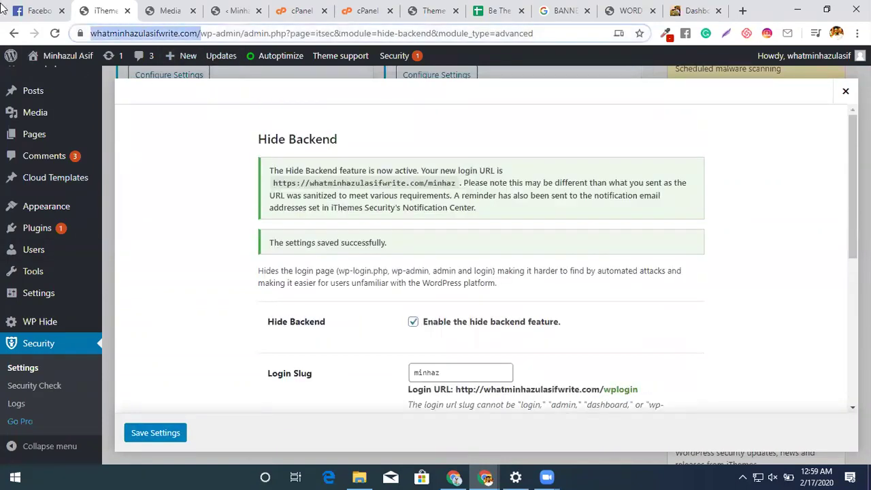
- Load the site's /WP_ADMIN address in an incognito window and see the 404 page
{"action": "left_click_drag", "start_coordinate": [229, 33], "coordinate": [3, 7]}
{"action": "key", "text": "ctrl+c"}
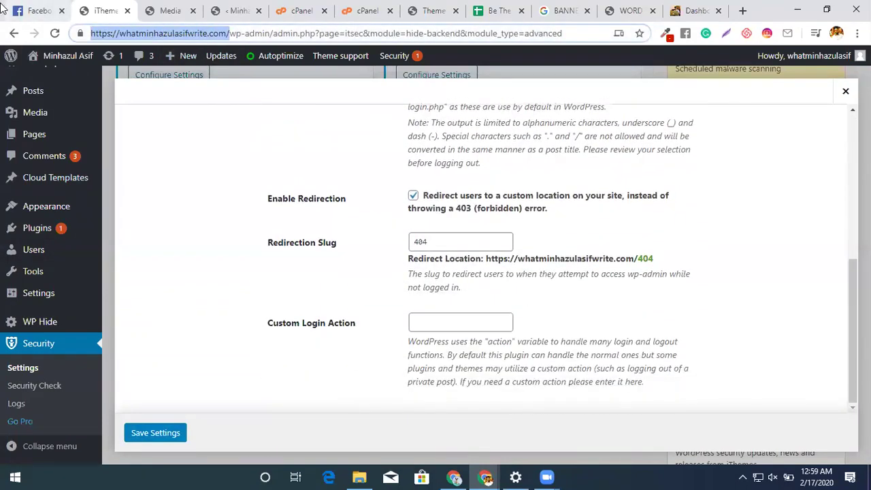
{"action": "key", "text": "ctrl+shift+n"}
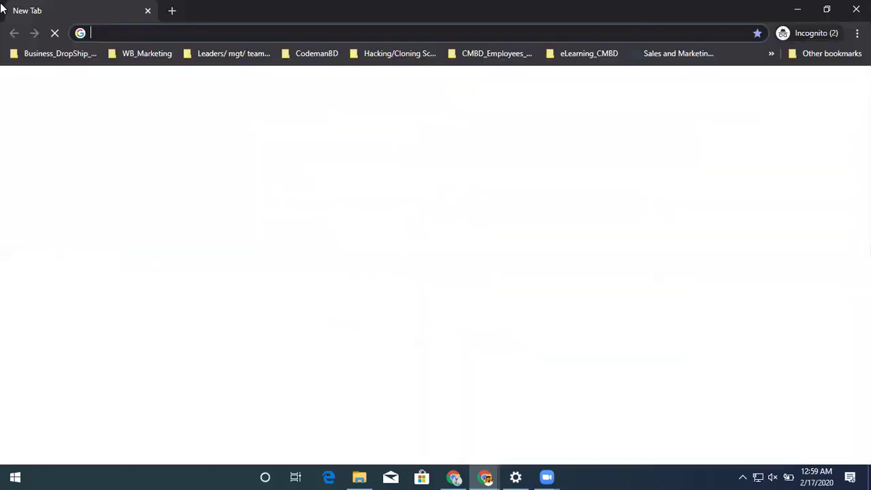
{"action": "key", "text": "ctrl+v"}
{"action": "type", "text": "WP_ADMIN"}
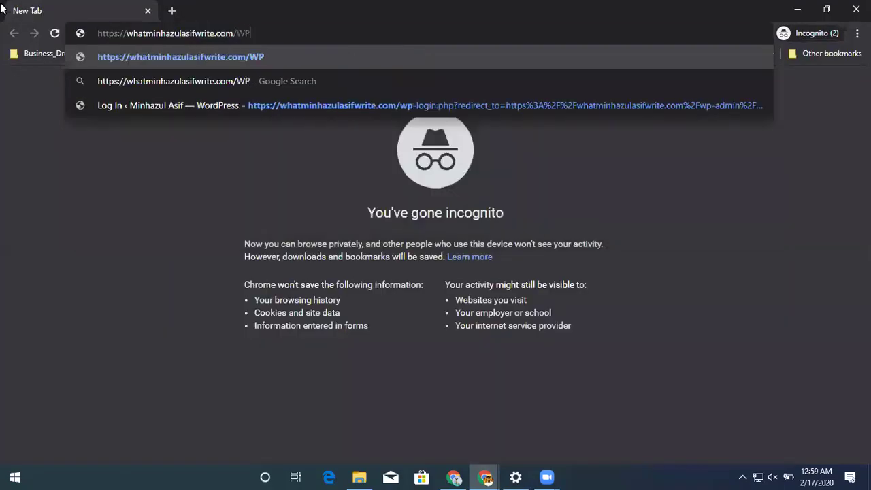
{"action": "key", "text": "Return"}
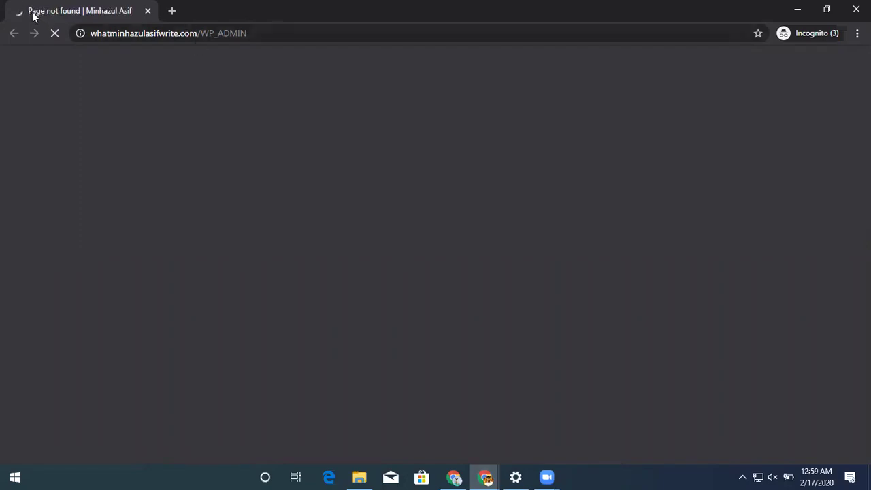
- Edit the incognito address to try a 'wp-conf' path instead
{"action": "double_click", "coordinate": [201, 34]}
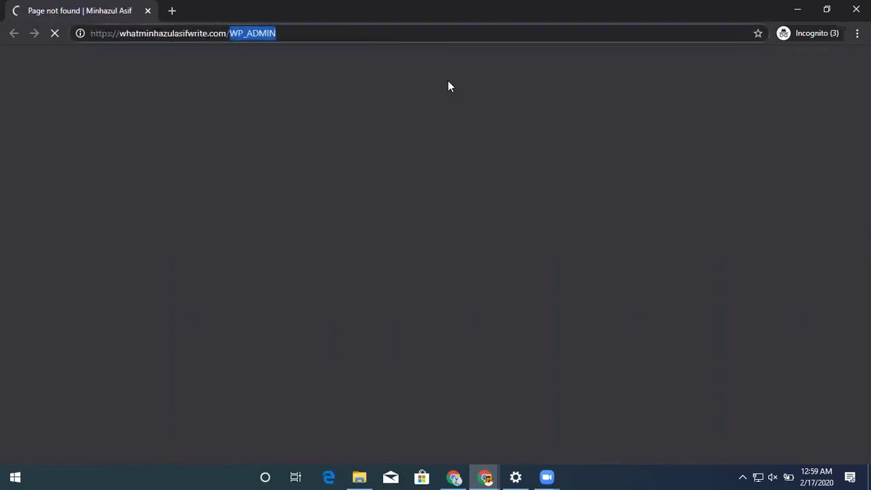
{"action": "type", "text": "WP"}
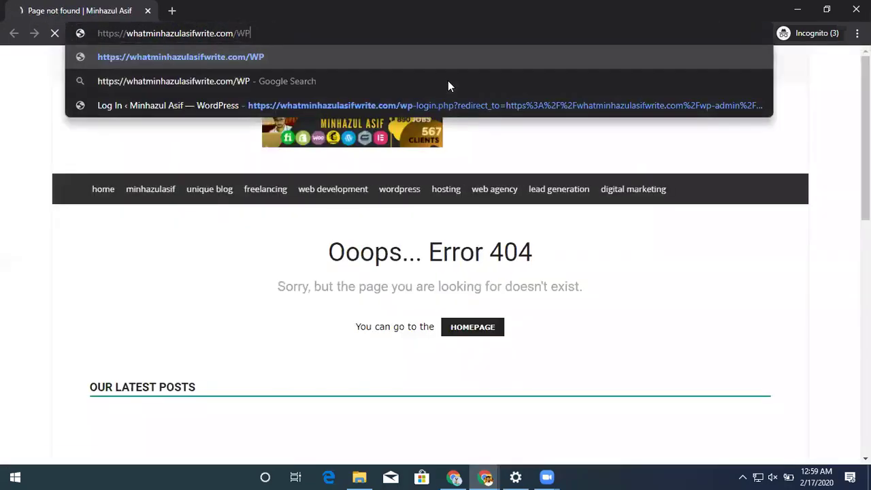
{"action": "key", "text": "BackSpace"}
{"action": "key", "text": "BackSpace"}
{"action": "type", "text": "wp-conf"}
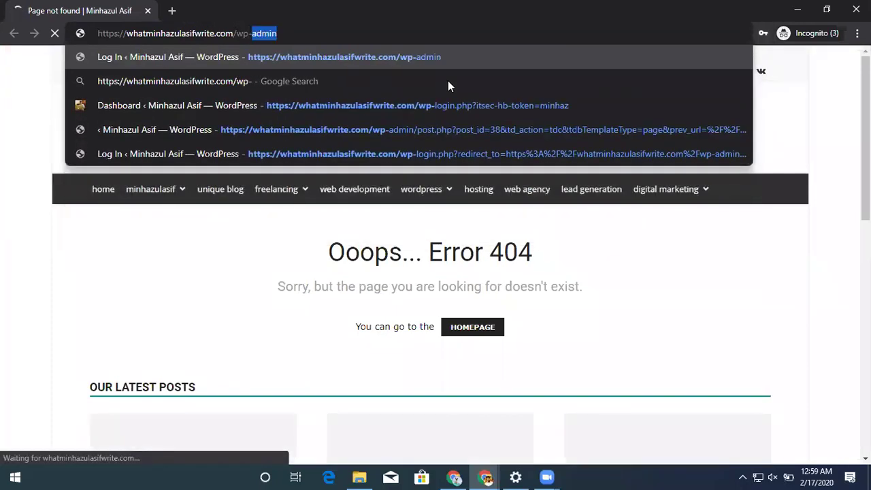
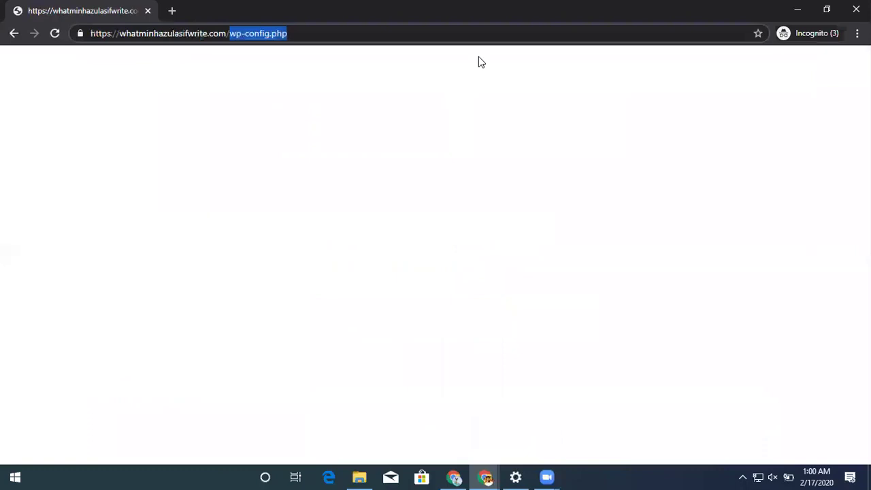
- Load the new custom login slug to confirm the login page appears, then close that private window
{"action": "type", "text": "minhaz"}
{"action": "left_click", "coordinate": [478, 57]}
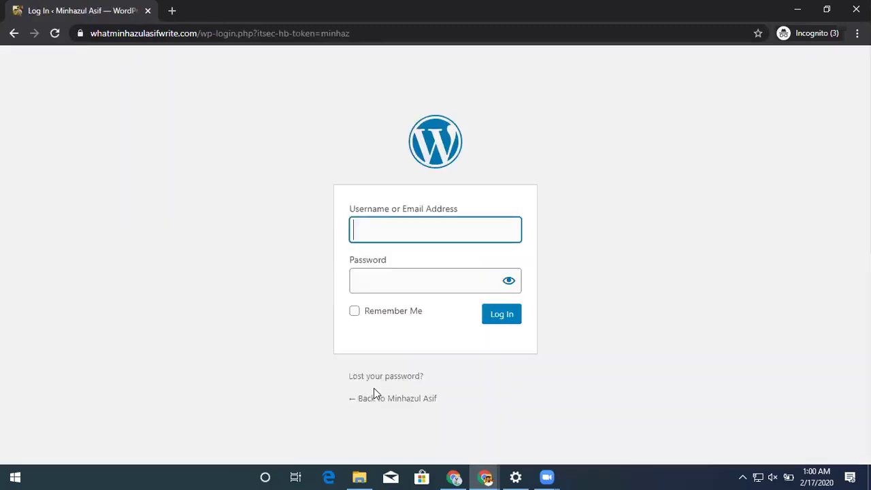
{"action": "left_click", "coordinate": [855, 9]}
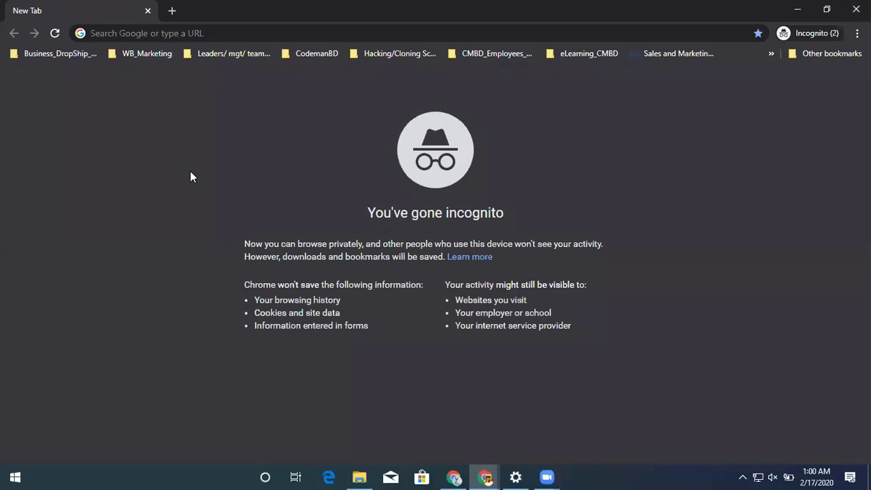
- Close the last private window and the Hide Backend settings
{"action": "left_click", "coordinate": [856, 10]}
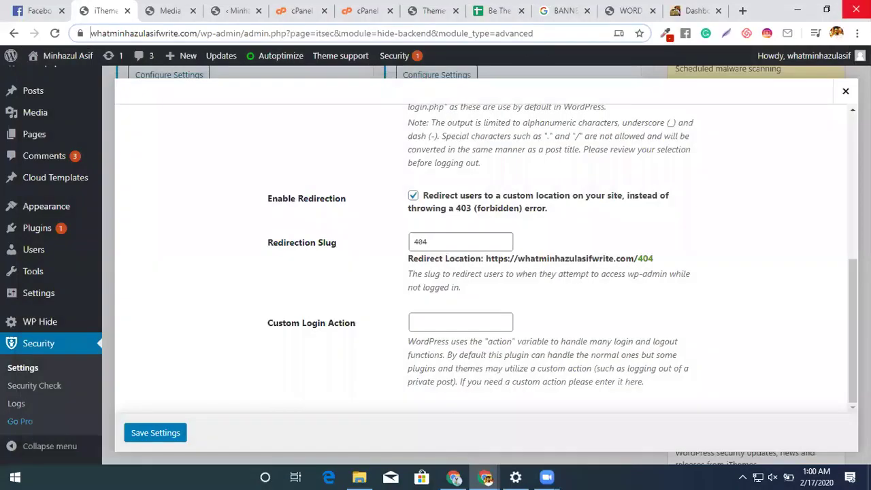
{"action": "scroll", "coordinate": [191, 148], "scroll_direction": "up", "scroll_amount": 2}
{"action": "scroll", "coordinate": [191, 147], "scroll_direction": "up", "scroll_amount": 3}
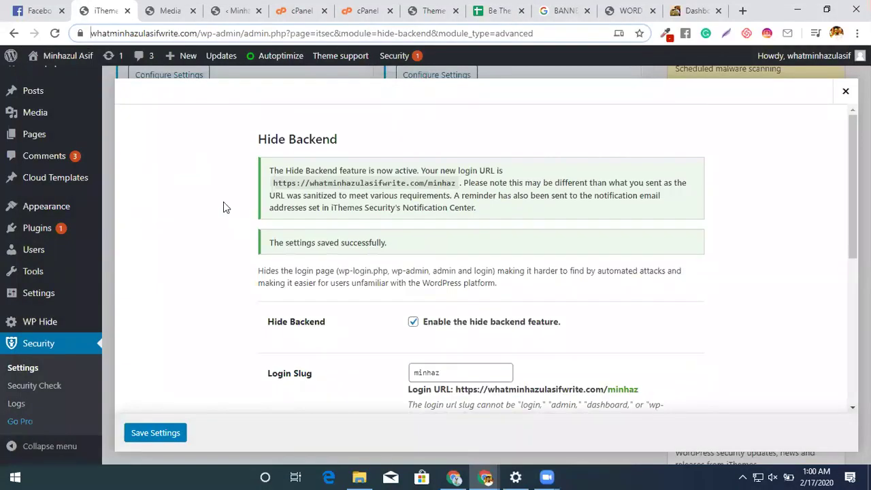
{"action": "left_click", "coordinate": [845, 90]}
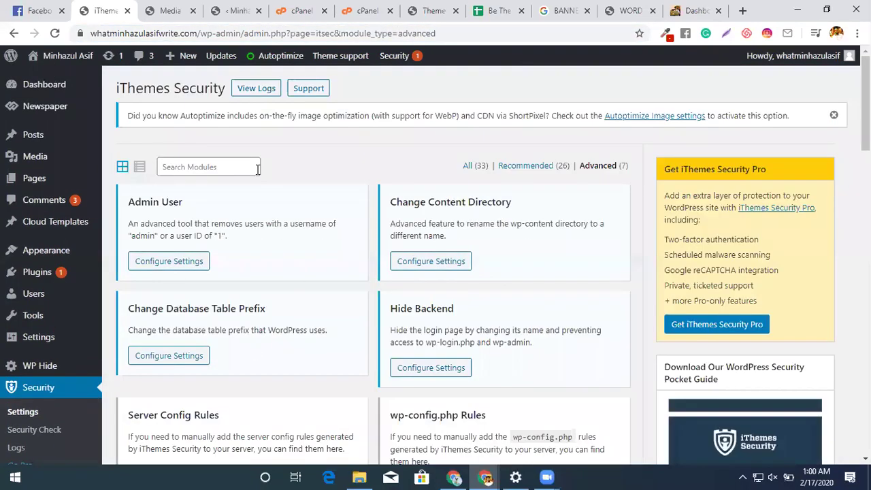
- Show all security modules and open the Local Brute Force Protection settings
{"action": "left_click", "coordinate": [467, 166]}
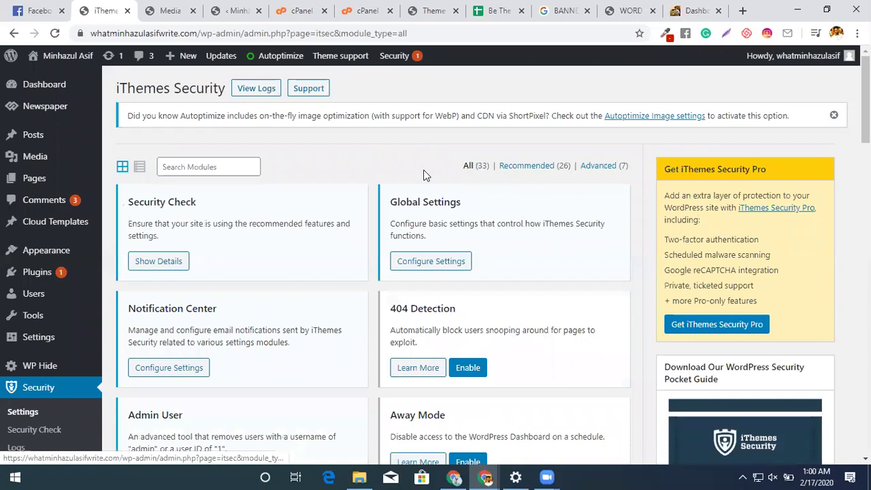
{"action": "scroll", "coordinate": [323, 282], "scroll_direction": "down", "scroll_amount": 3}
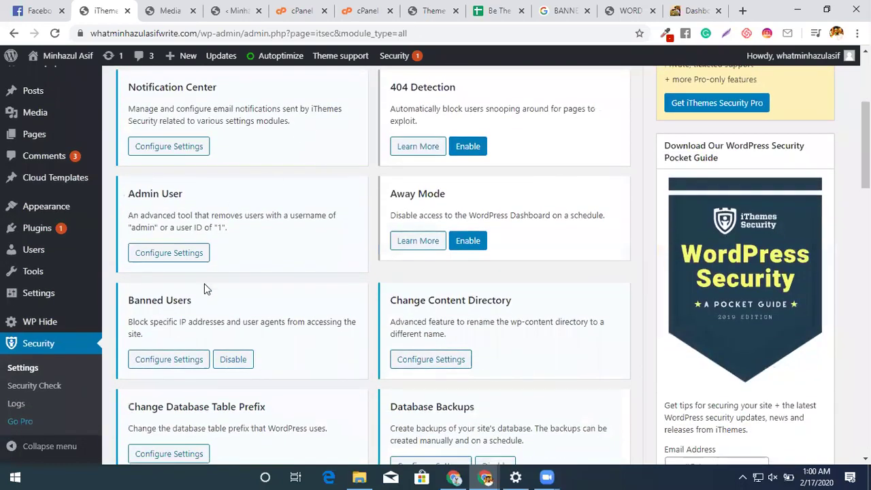
{"action": "scroll", "coordinate": [204, 288], "scroll_direction": "down", "scroll_amount": 4}
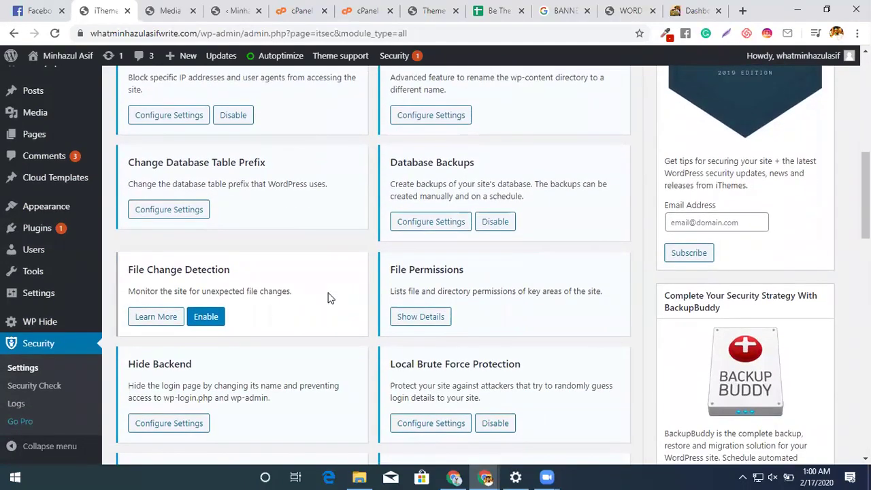
{"action": "scroll", "coordinate": [329, 297], "scroll_direction": "down", "scroll_amount": 1}
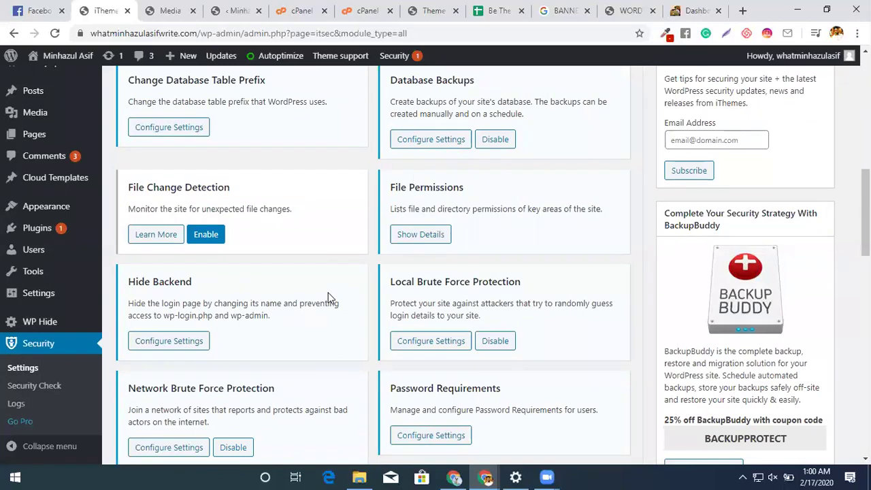
{"action": "left_click", "coordinate": [412, 343]}
- Save Local Brute Force Protection with 3 attempts per host, 5 per user, and auto-ban "admin"
{"action": "scroll", "coordinate": [521, 278], "scroll_direction": "down", "scroll_amount": 2}
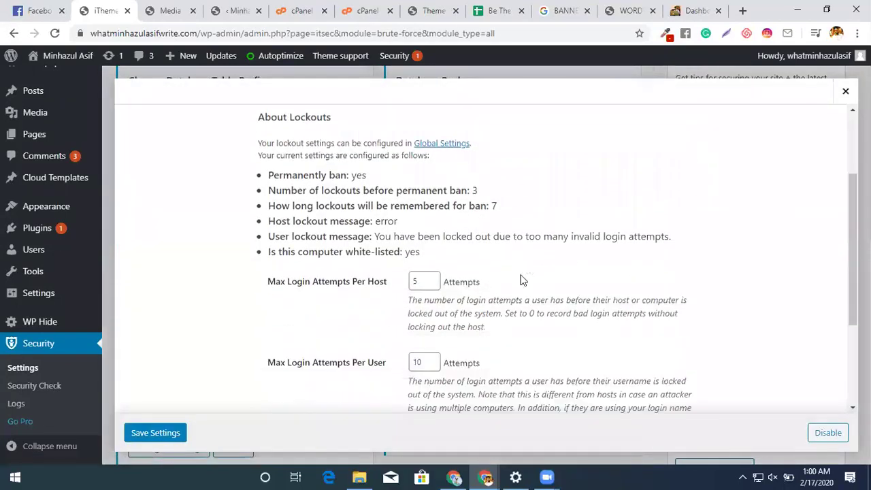
{"action": "double_click", "coordinate": [437, 249]}
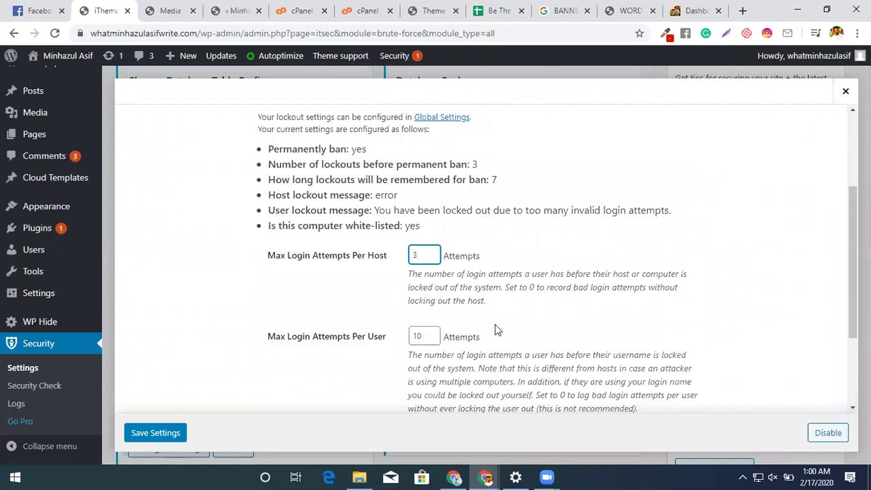
{"action": "scroll", "coordinate": [494, 324], "scroll_direction": "down", "scroll_amount": 2}
{"action": "left_click", "coordinate": [429, 313]}
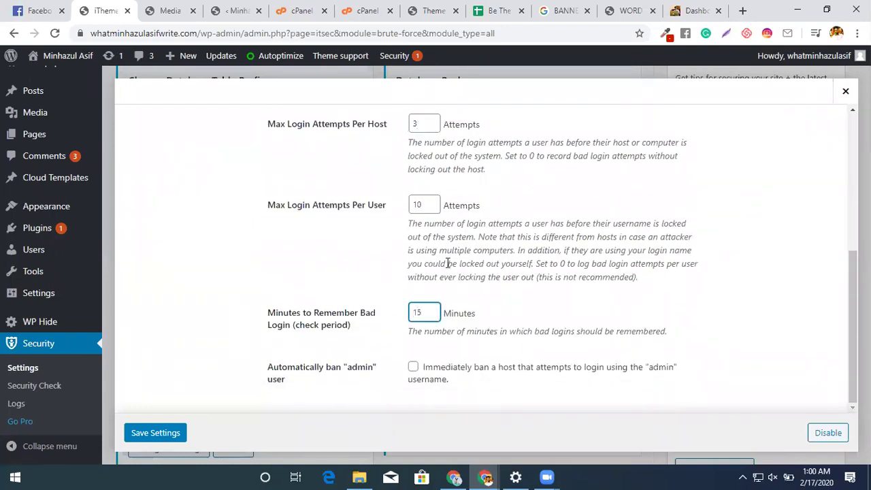
{"action": "double_click", "coordinate": [422, 199]}
{"action": "type", "text": "5"}
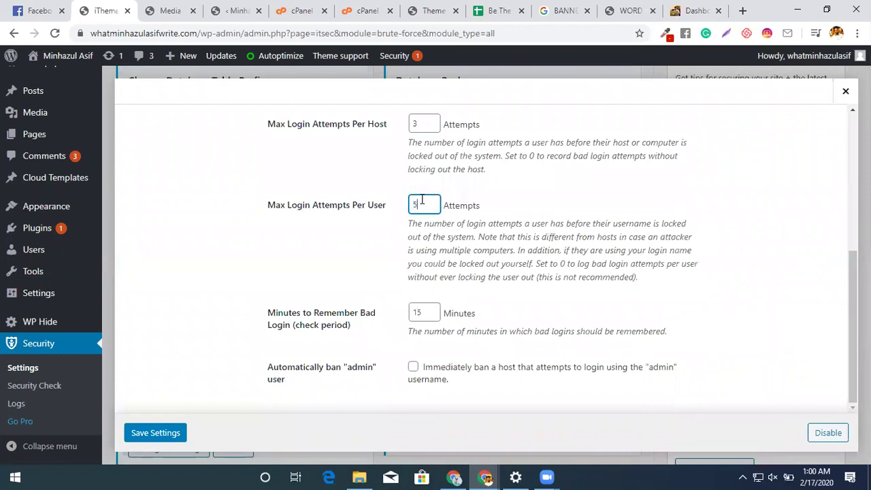
{"action": "left_click", "coordinate": [414, 368]}
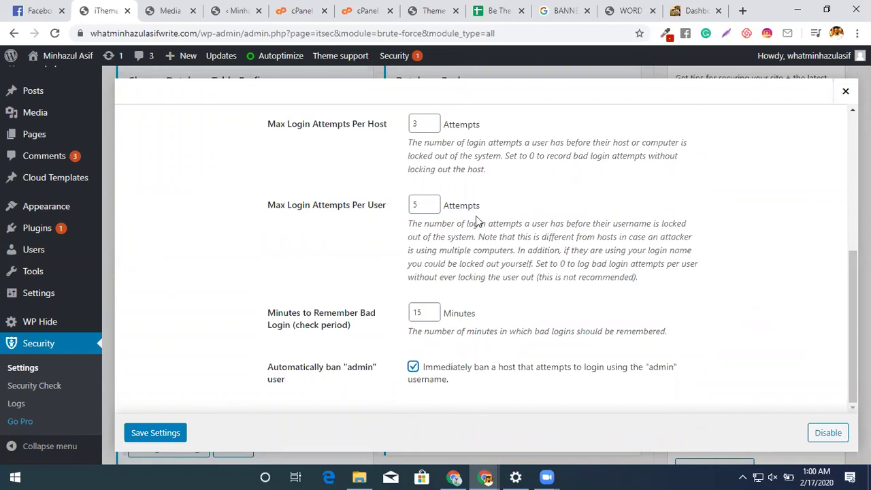
{"action": "scroll", "coordinate": [476, 219], "scroll_direction": "up", "scroll_amount": 4}
{"action": "scroll", "coordinate": [540, 276], "scroll_direction": "down", "scroll_amount": 4}
{"action": "left_click", "coordinate": [151, 431]}
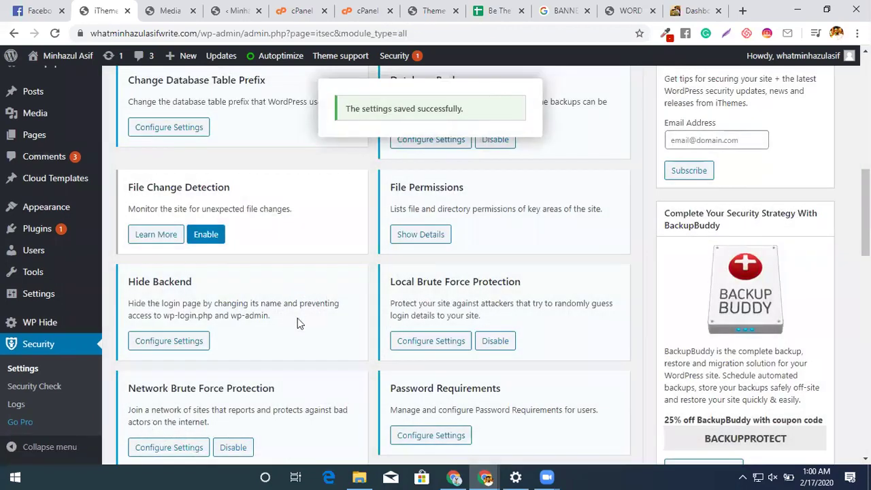
- Find the Admin User module on the settings page and open its settings
{"action": "key", "text": "ctrl+f"}
{"action": "type", "text": "whi"}
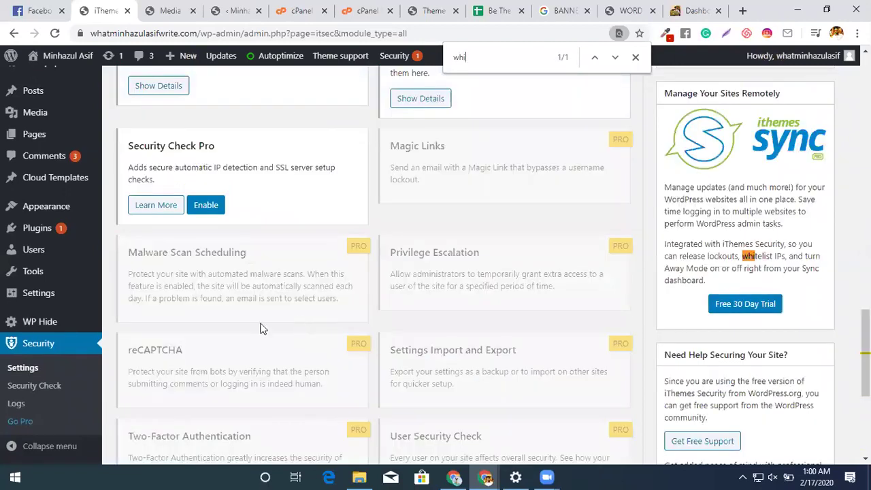
{"action": "scroll", "coordinate": [348, 225], "scroll_direction": "up", "scroll_amount": 5}
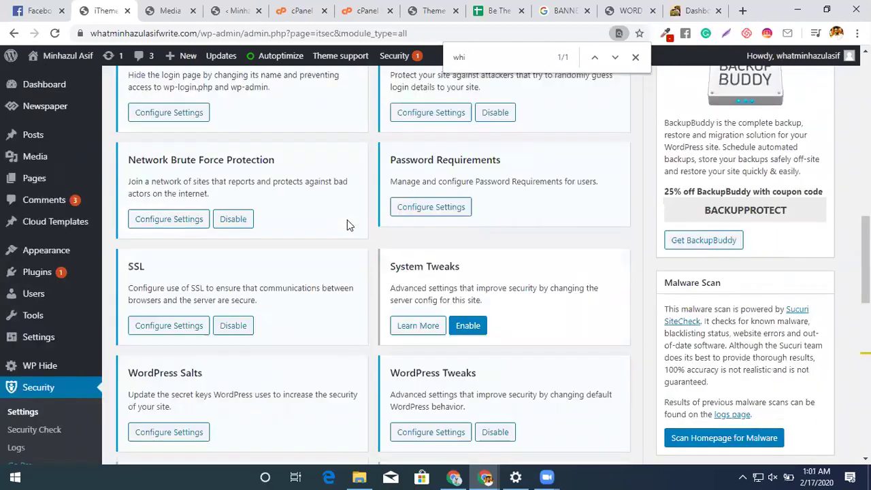
{"action": "scroll", "coordinate": [374, 283], "scroll_direction": "up", "scroll_amount": 3}
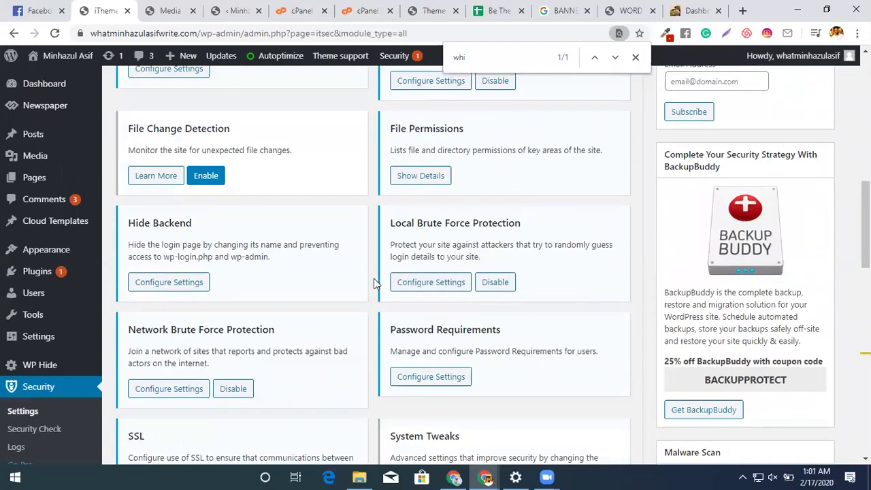
{"action": "scroll", "coordinate": [337, 222], "scroll_direction": "up", "scroll_amount": 3}
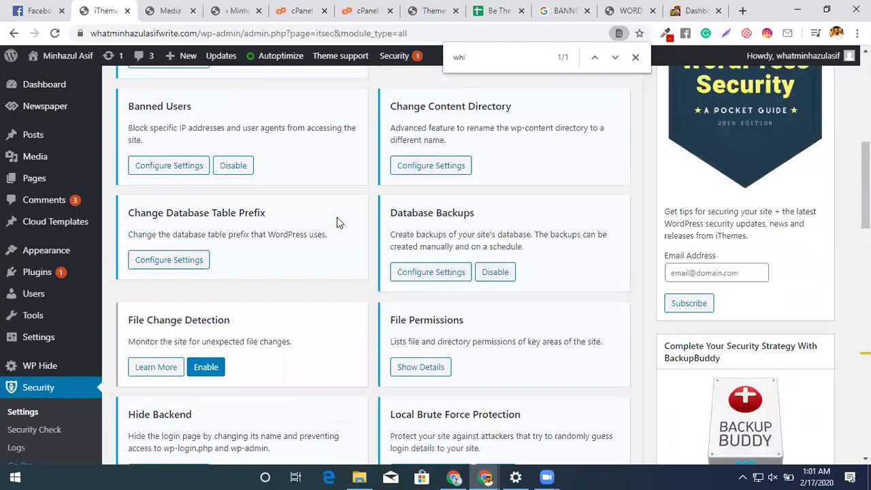
{"action": "type", "text": "te"}
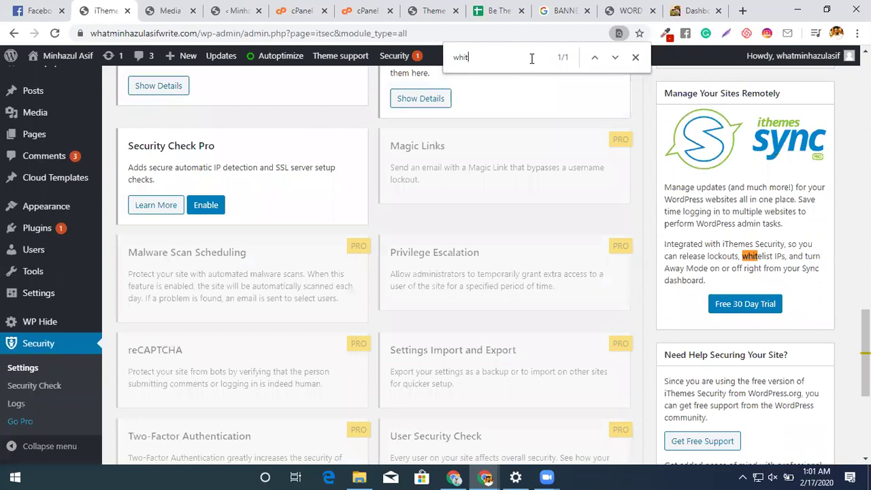
{"action": "key", "text": "BackSpace"}
{"action": "scroll", "coordinate": [307, 306], "scroll_direction": "up", "scroll_amount": 4}
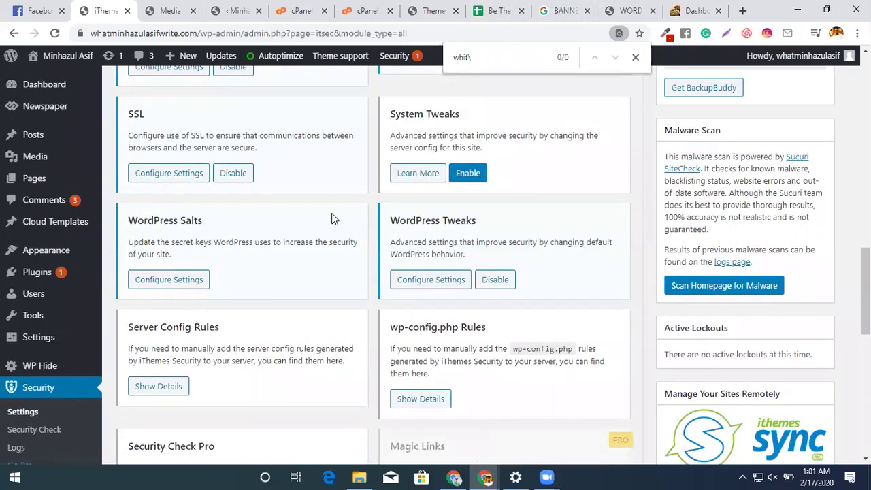
{"action": "scroll", "coordinate": [334, 217], "scroll_direction": "up", "scroll_amount": 4}
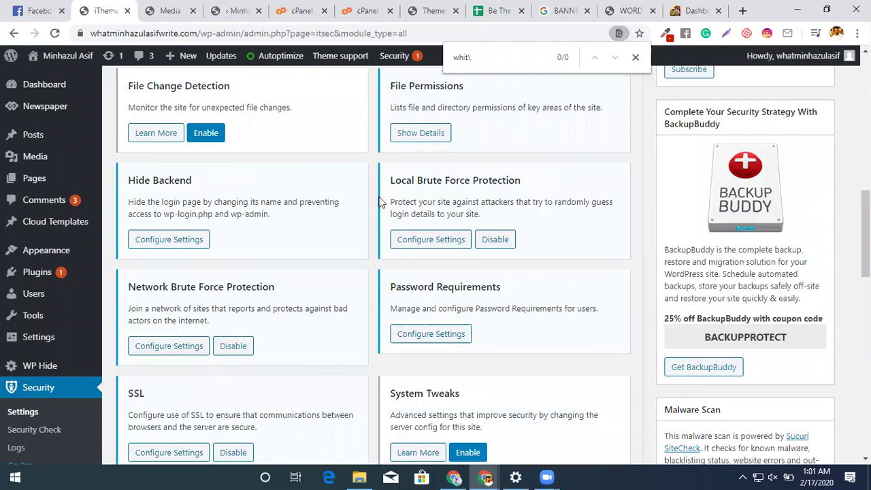
{"action": "scroll", "coordinate": [381, 202], "scroll_direction": "up", "scroll_amount": 2}
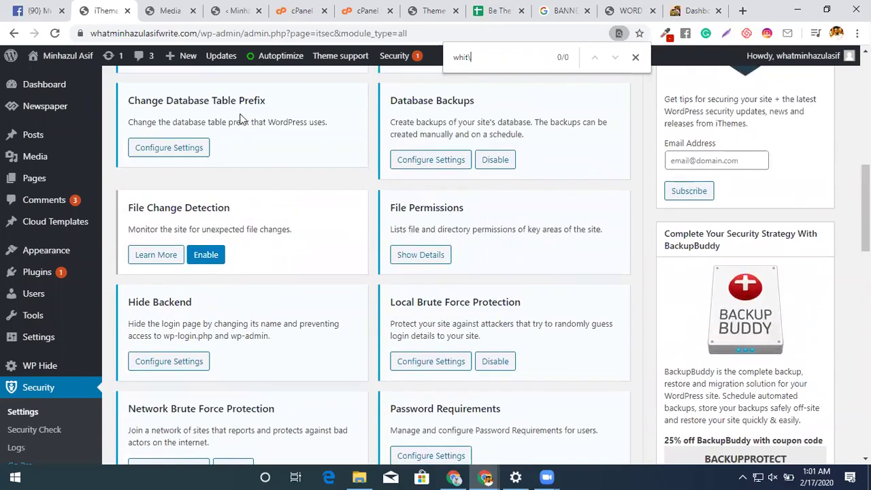
{"action": "scroll", "coordinate": [240, 119], "scroll_direction": "up", "scroll_amount": 5}
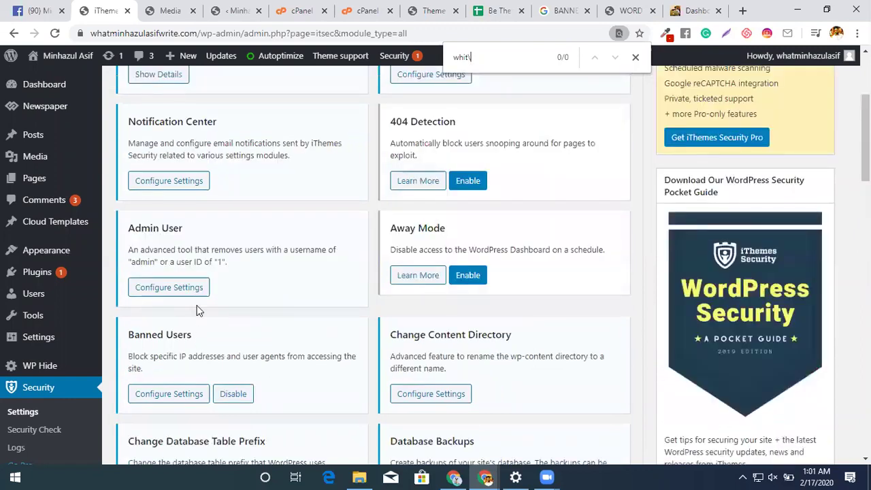
{"action": "left_click", "coordinate": [169, 287]}
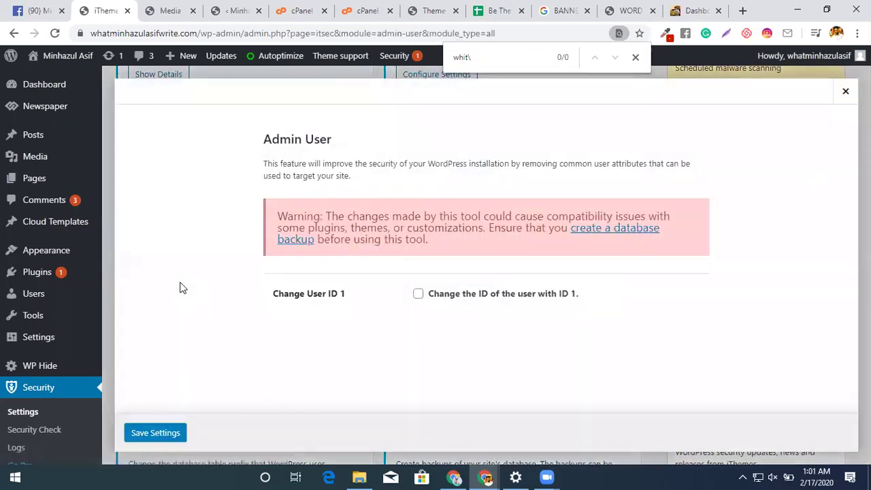
- Leave Change User ID 1 unticked and close Admin User without saving
{"action": "left_click", "coordinate": [418, 293]}
{"action": "left_click", "coordinate": [418, 293]}
{"action": "left_click", "coordinate": [845, 91]}
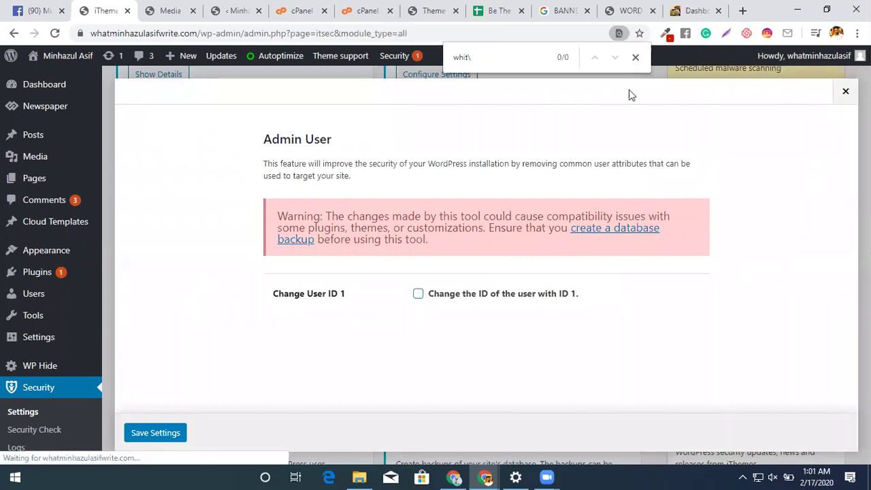
- Review the Global Settings, including the Host Lockout Message, and close them unchanged
{"action": "scroll", "coordinate": [324, 172], "scroll_direction": "up", "scroll_amount": 1}
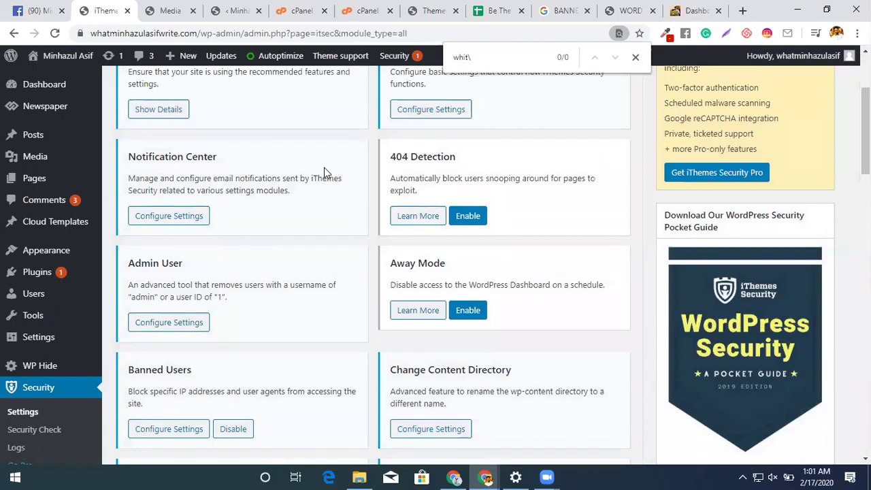
{"action": "scroll", "coordinate": [202, 226], "scroll_direction": "up", "scroll_amount": 1}
{"action": "scroll", "coordinate": [249, 301], "scroll_direction": "up", "scroll_amount": 2}
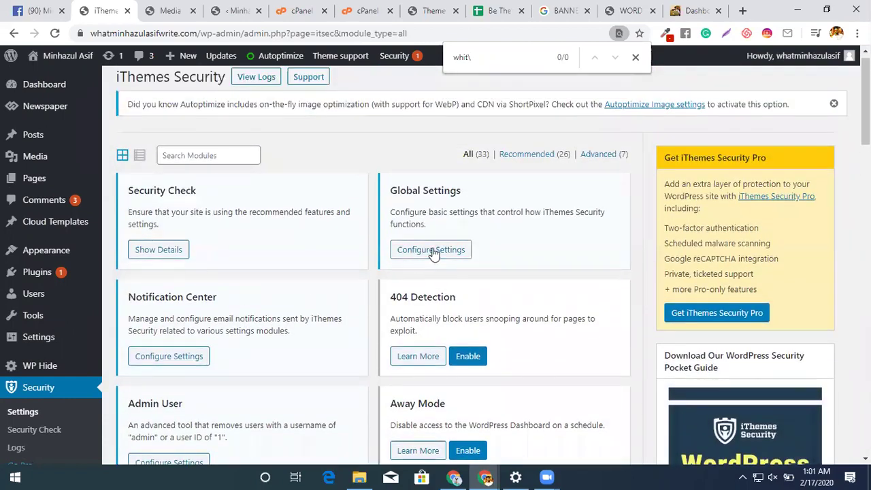
{"action": "left_click", "coordinate": [432, 251]}
{"action": "left_click", "coordinate": [522, 298]}
{"action": "scroll", "coordinate": [727, 213], "scroll_direction": "down", "scroll_amount": 3}
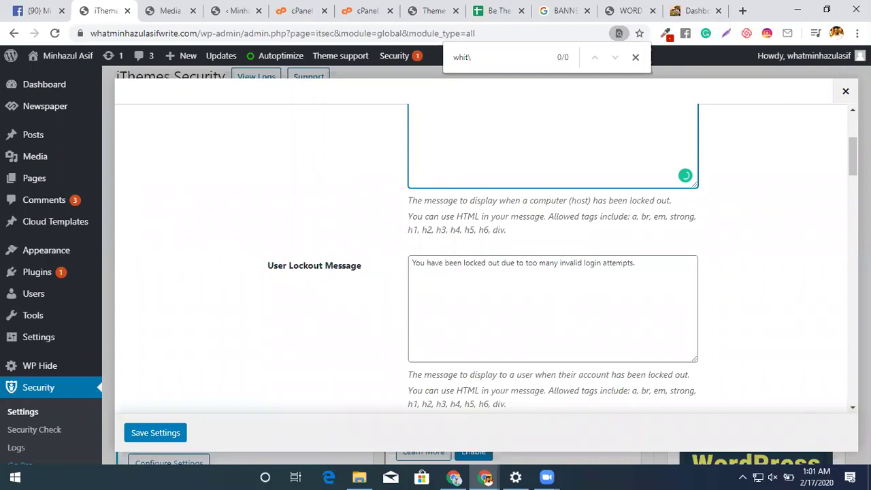
{"action": "key", "text": "Escape"}
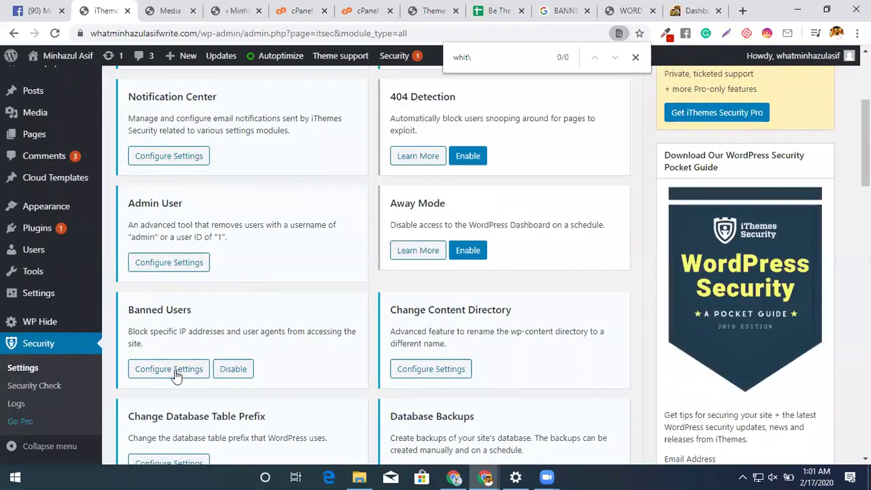
- Enable the HackRepair.com blacklist in Banned Users and save the settings
{"action": "scroll", "coordinate": [175, 376], "scroll_direction": "down", "scroll_amount": 2}
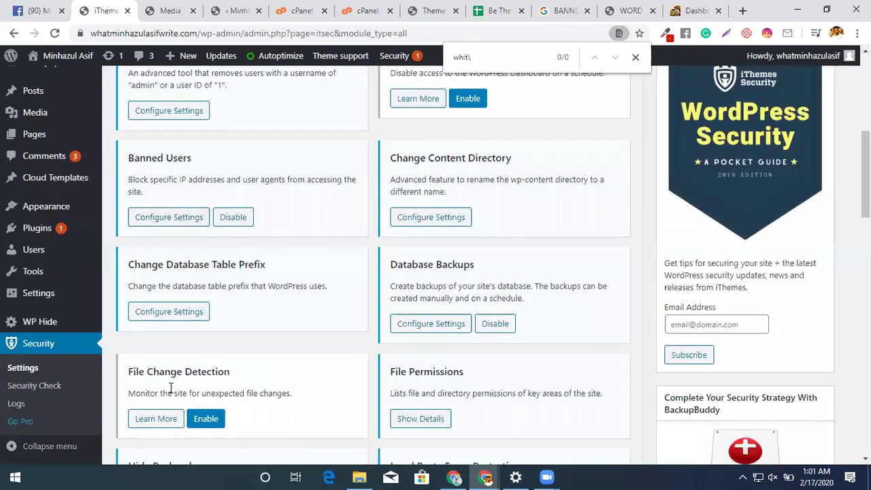
{"action": "left_click", "coordinate": [169, 217]}
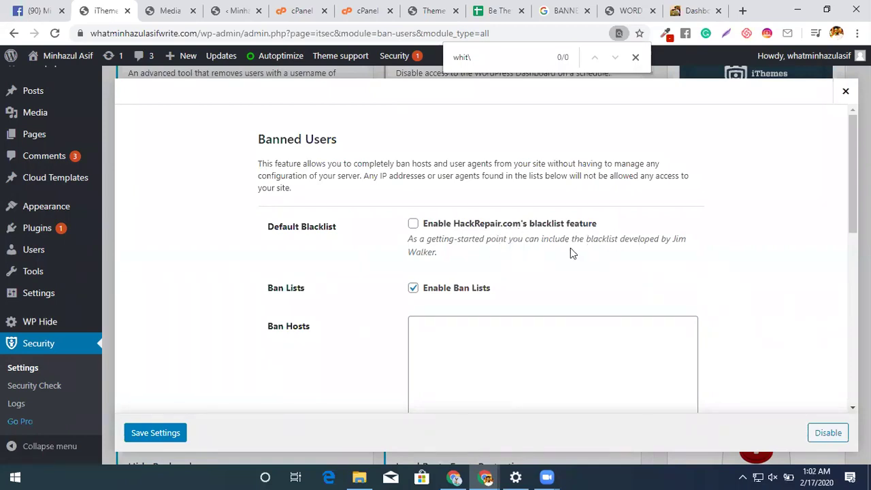
{"action": "scroll", "coordinate": [420, 306], "scroll_direction": "down", "scroll_amount": 2}
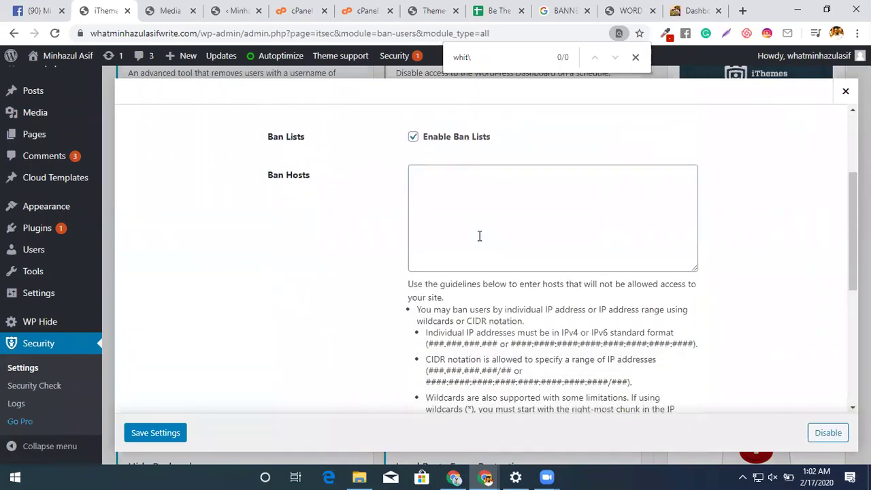
{"action": "scroll", "coordinate": [479, 235], "scroll_direction": "down", "scroll_amount": 4}
{"action": "left_click", "coordinate": [487, 276]}
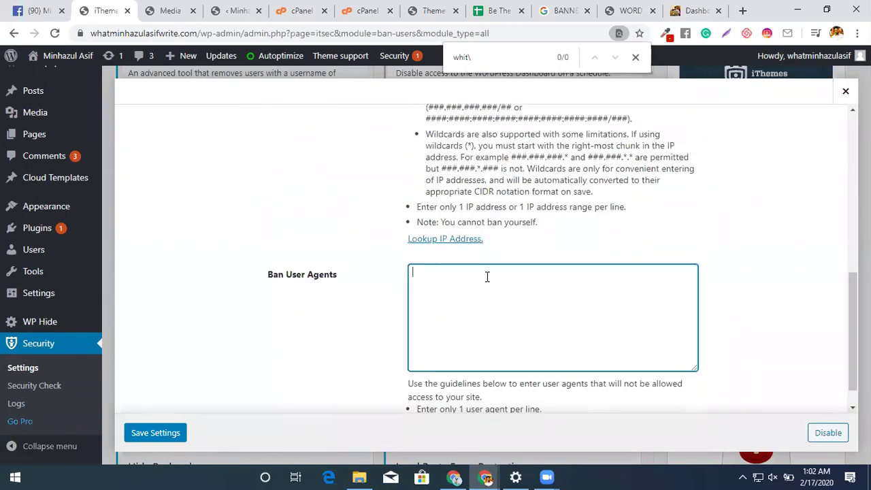
{"action": "scroll", "coordinate": [487, 276], "scroll_direction": "up", "scroll_amount": 6}
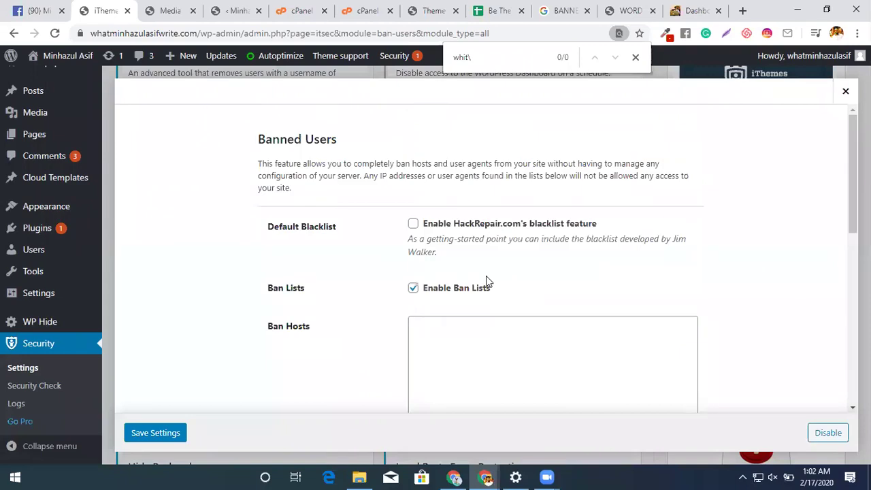
{"action": "left_click", "coordinate": [413, 224]}
{"action": "scroll", "coordinate": [593, 340], "scroll_direction": "down", "scroll_amount": 4}
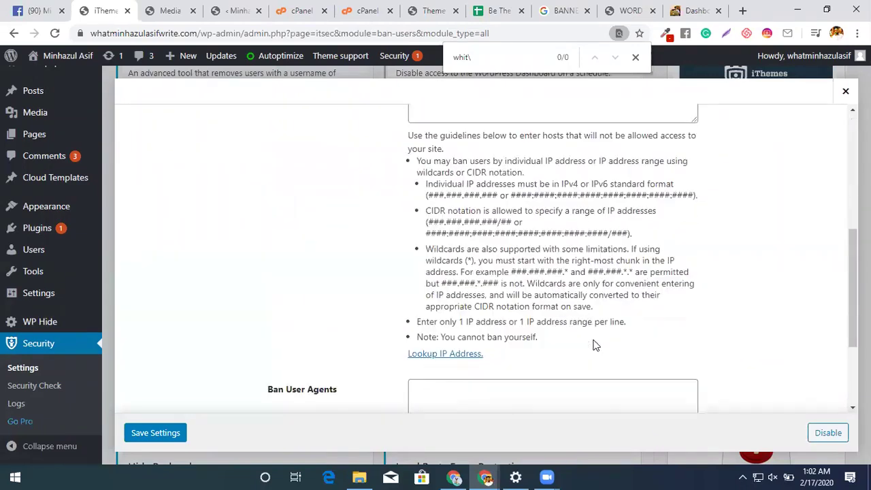
{"action": "scroll", "coordinate": [263, 406], "scroll_direction": "down", "scroll_amount": 2}
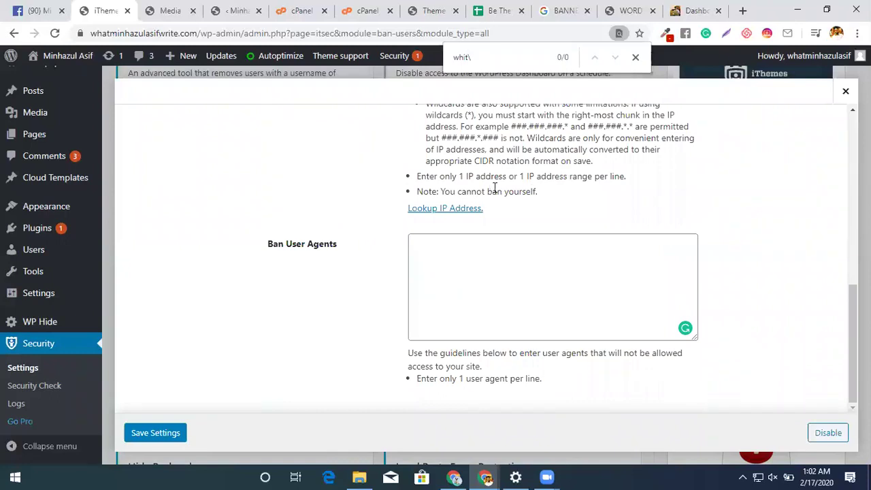
{"action": "left_click", "coordinate": [471, 259]}
{"action": "left_click", "coordinate": [213, 409]}
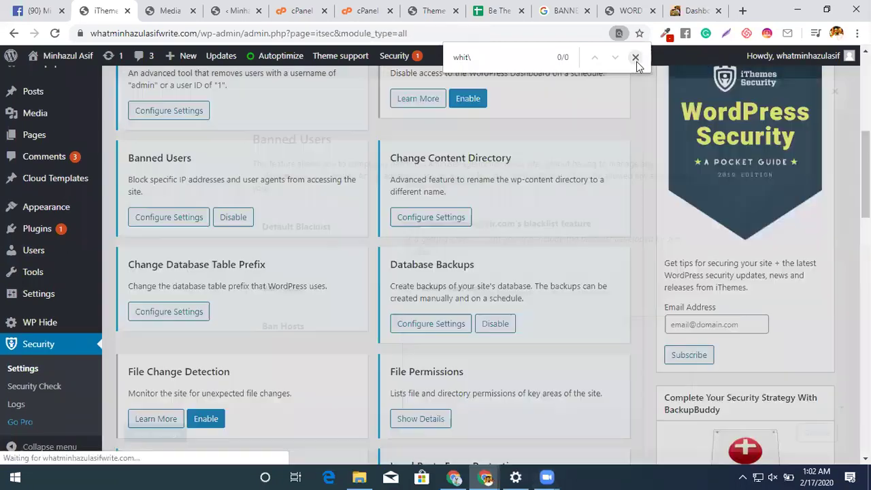
{"action": "left_click", "coordinate": [636, 58]}
- Scroll through the module list and dismiss the Autoptimize image-optimization notice
{"action": "scroll", "coordinate": [180, 313], "scroll_direction": "up", "scroll_amount": 2}
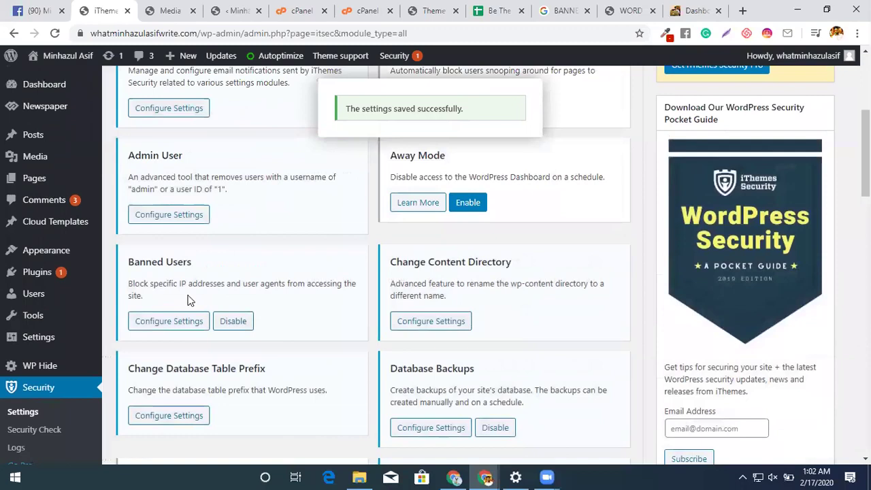
{"action": "scroll", "coordinate": [489, 292], "scroll_direction": "up", "scroll_amount": 4}
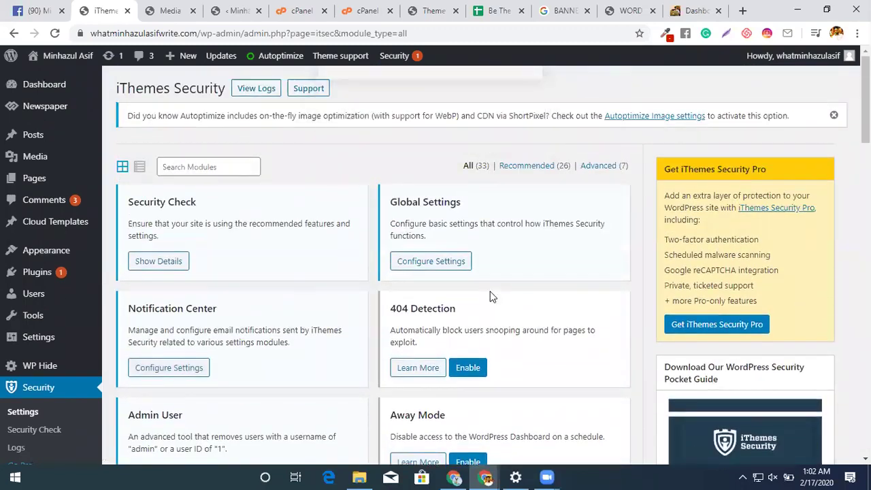
{"action": "scroll", "coordinate": [626, 311], "scroll_direction": "down", "scroll_amount": 3}
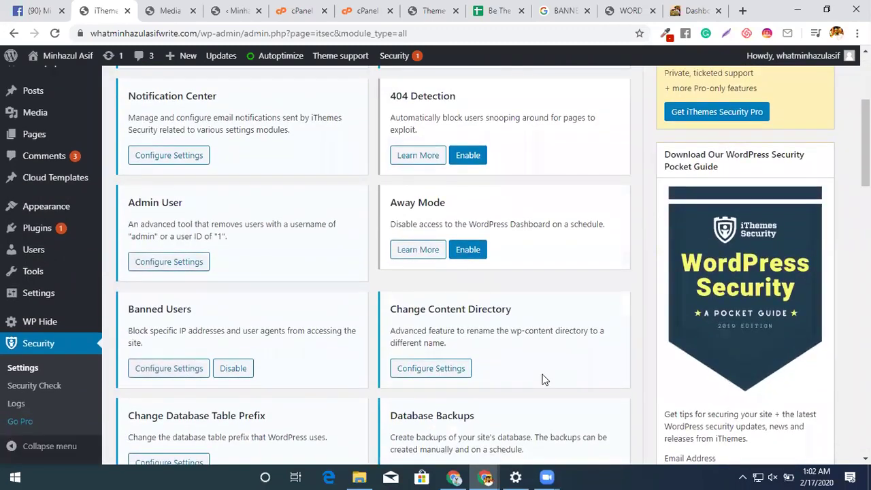
{"action": "scroll", "coordinate": [544, 379], "scroll_direction": "down", "scroll_amount": 4}
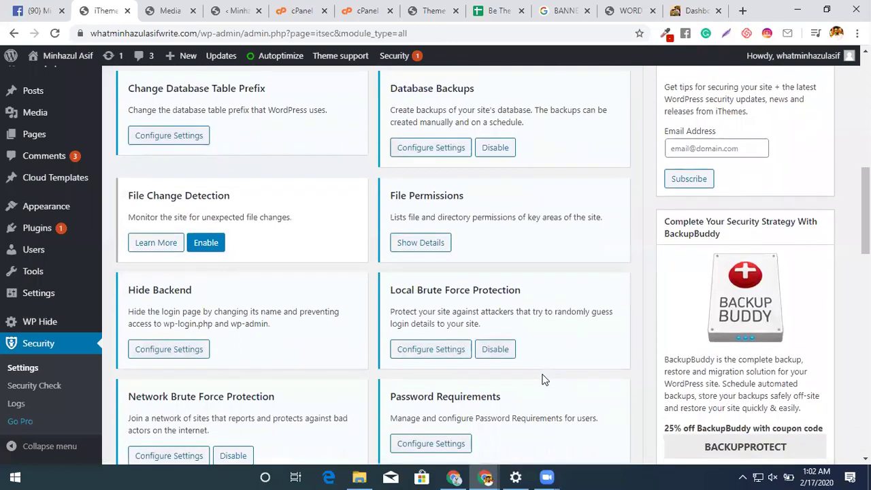
{"action": "scroll", "coordinate": [544, 379], "scroll_direction": "down", "scroll_amount": 3}
{"action": "scroll", "coordinate": [545, 379], "scroll_direction": "down", "scroll_amount": 1}
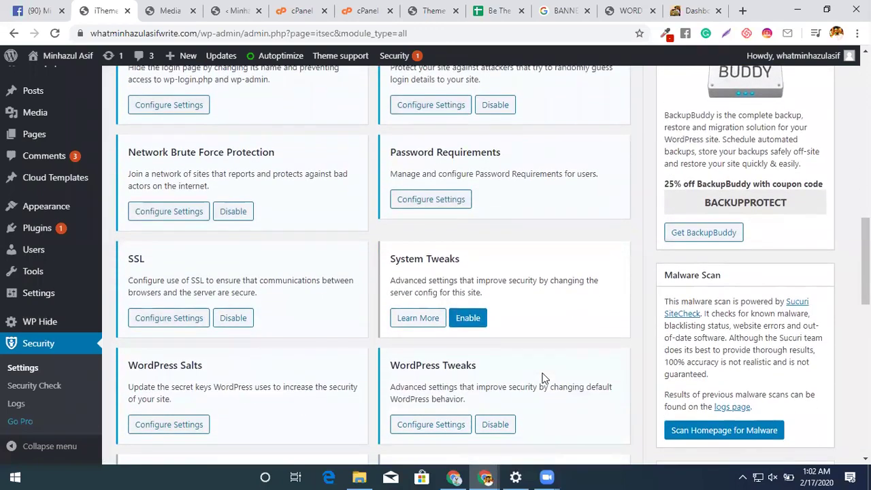
{"action": "scroll", "coordinate": [389, 378], "scroll_direction": "down", "scroll_amount": 1}
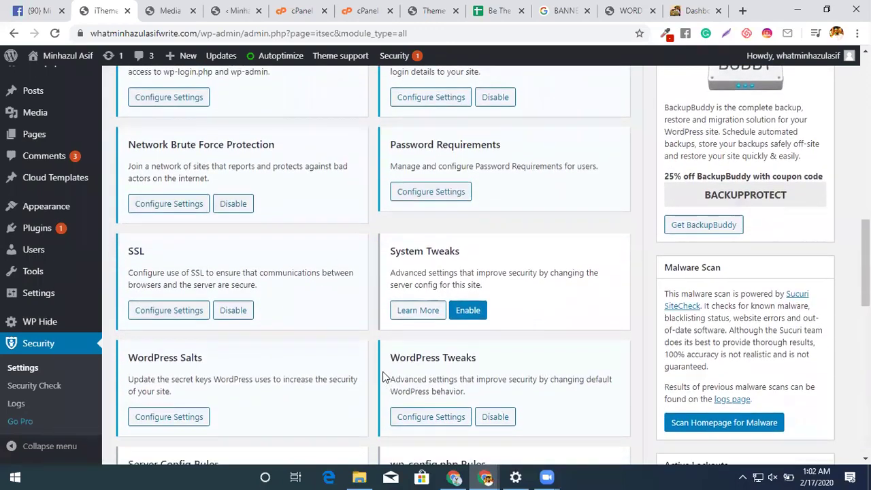
{"action": "scroll", "coordinate": [362, 362], "scroll_direction": "down", "scroll_amount": 2}
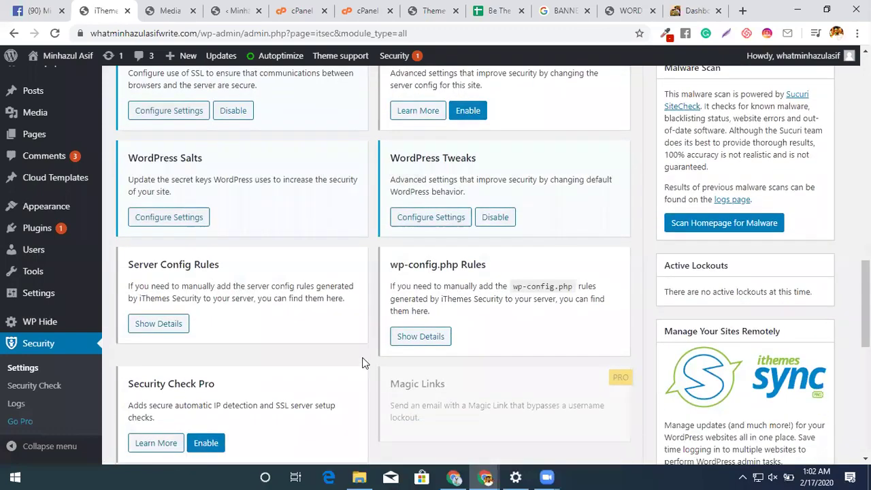
{"action": "scroll", "coordinate": [362, 362], "scroll_direction": "down", "scroll_amount": 3}
{"action": "scroll", "coordinate": [342, 224], "scroll_direction": "down", "scroll_amount": 4}
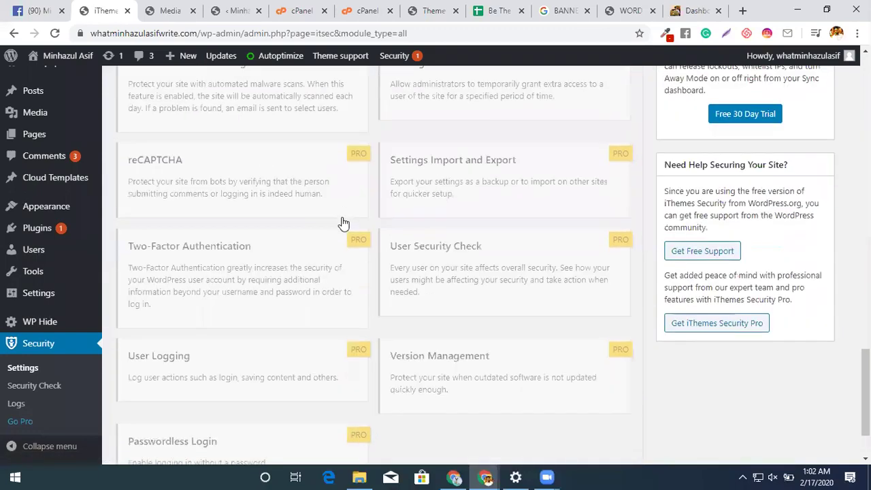
{"action": "scroll", "coordinate": [323, 156], "scroll_direction": "up", "scroll_amount": 10}
{"action": "scroll", "coordinate": [323, 155], "scroll_direction": "up", "scroll_amount": 10}
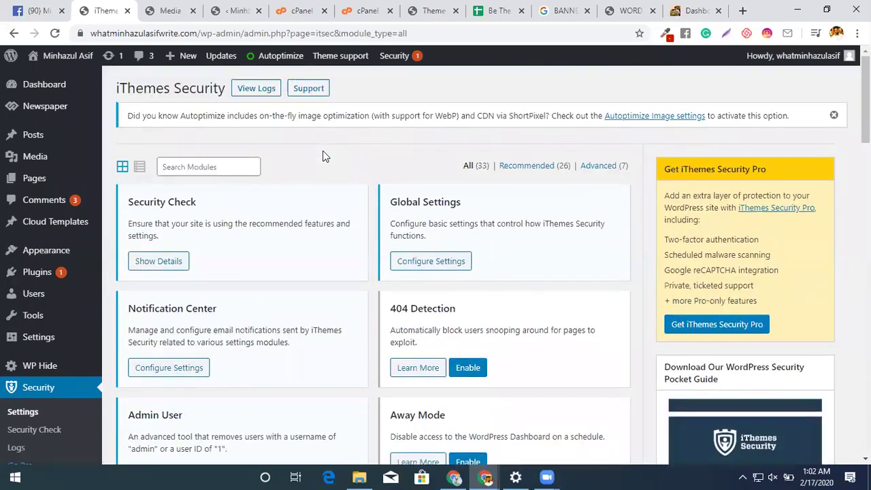
{"action": "left_click", "coordinate": [834, 115]}
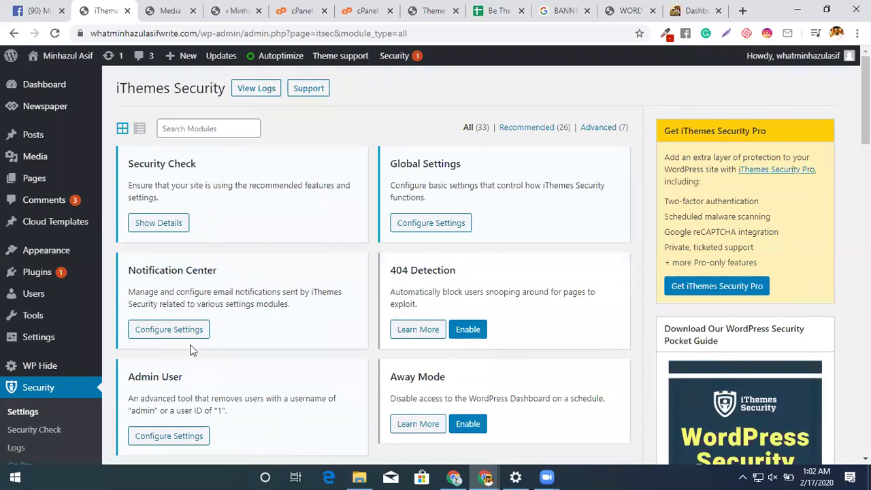
{"action": "left_click", "coordinate": [445, 8]}
- Enter elements.envato.com in the address bar and open the Envato Elements site from the results
{"action": "left_click", "coordinate": [619, 12]}
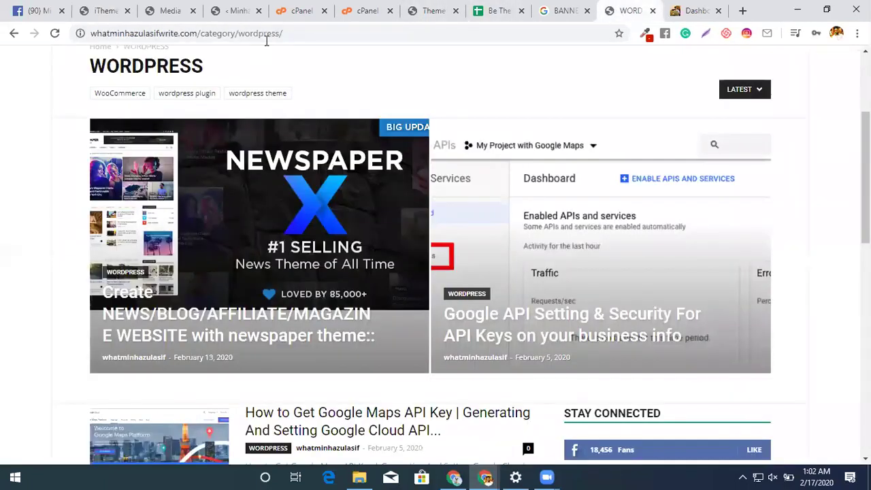
{"action": "left_click", "coordinate": [293, 33]}
{"action": "type", "text": "e:"}
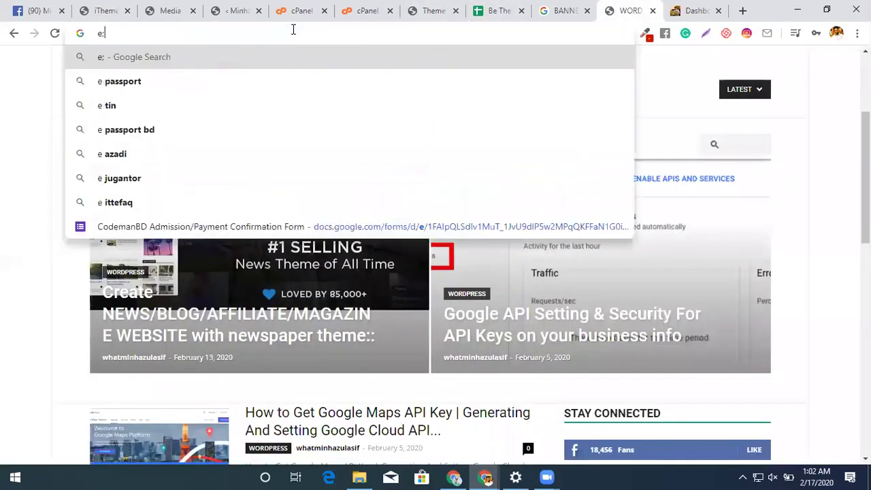
{"action": "key", "text": "BackSpace"}
{"action": "key", "text": "BackSpace"}
{"action": "type", "text": "ele"}
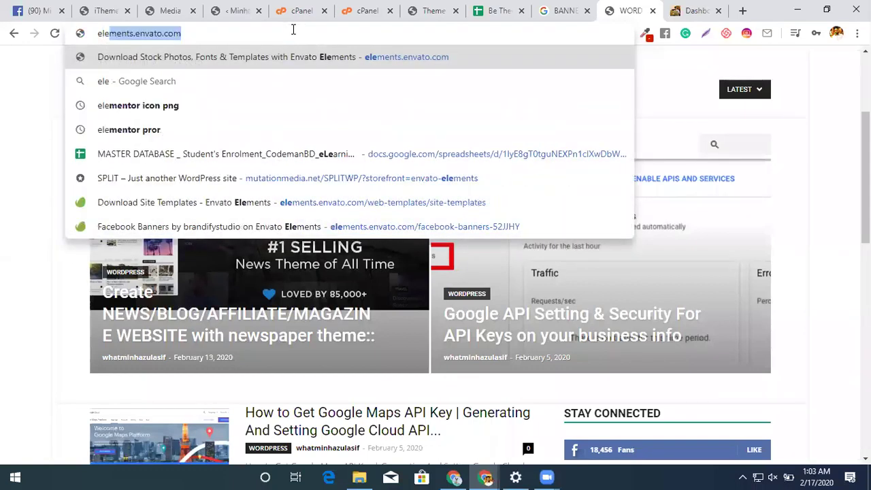
{"action": "key", "text": "Right"}
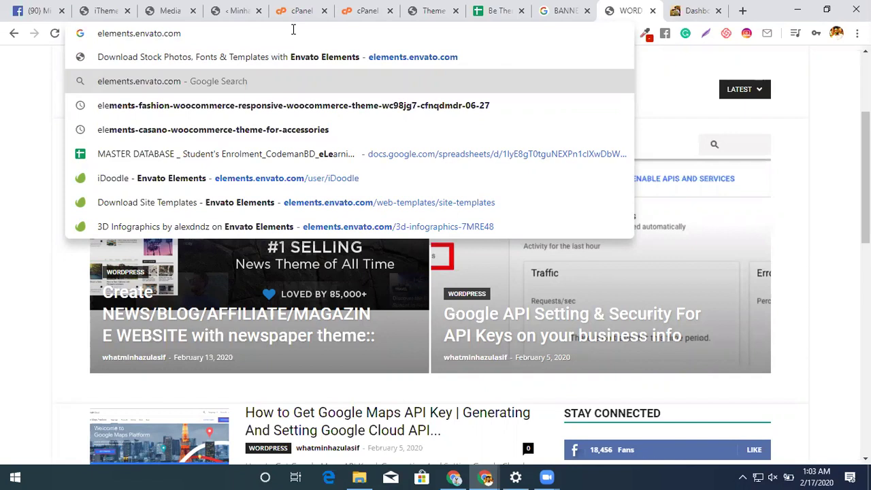
{"action": "key", "text": "Return"}
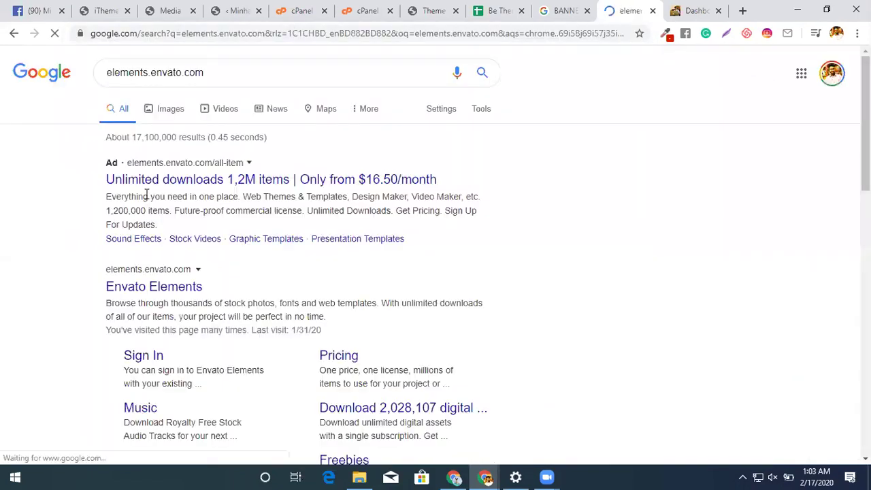
{"action": "left_click", "coordinate": [143, 288]}
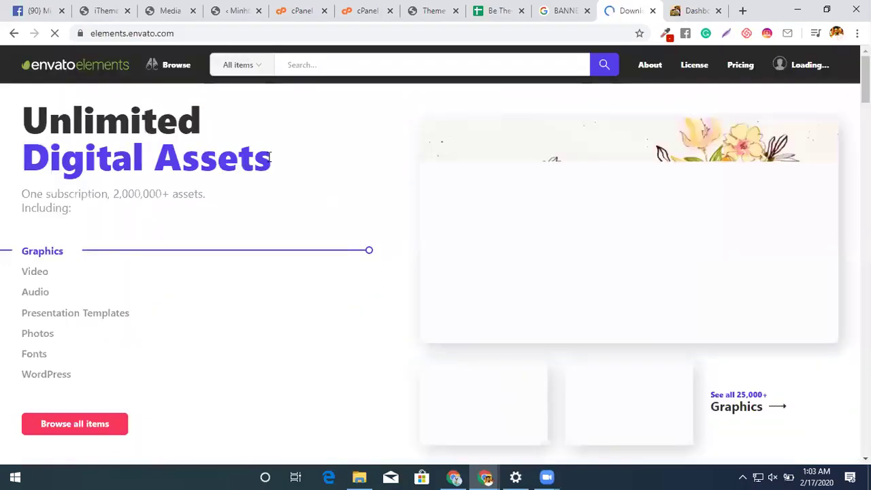
- Search Envato Elements' Graphics category for "banner"
{"action": "left_click", "coordinate": [242, 64]}
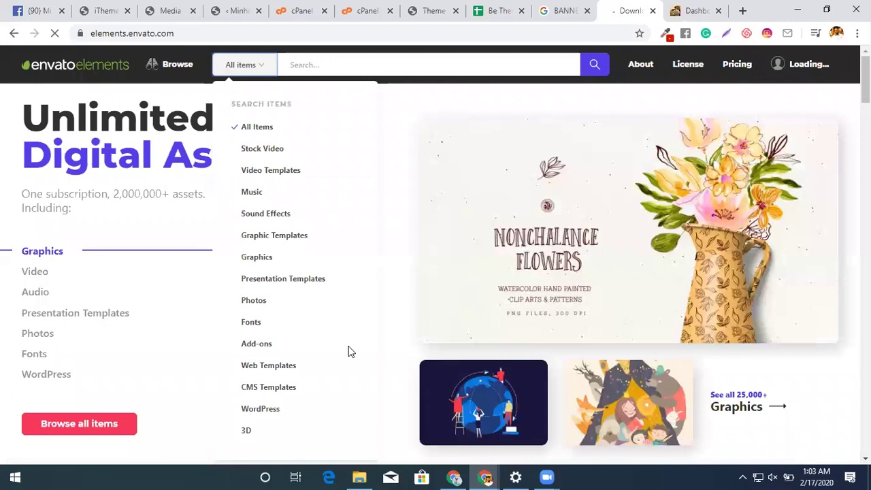
{"action": "left_click", "coordinate": [262, 264]}
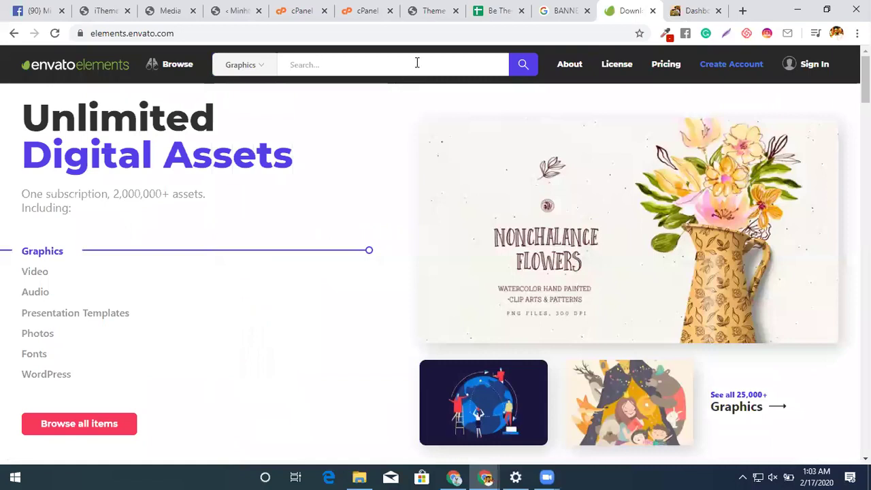
{"action": "type", "text": "bann"}
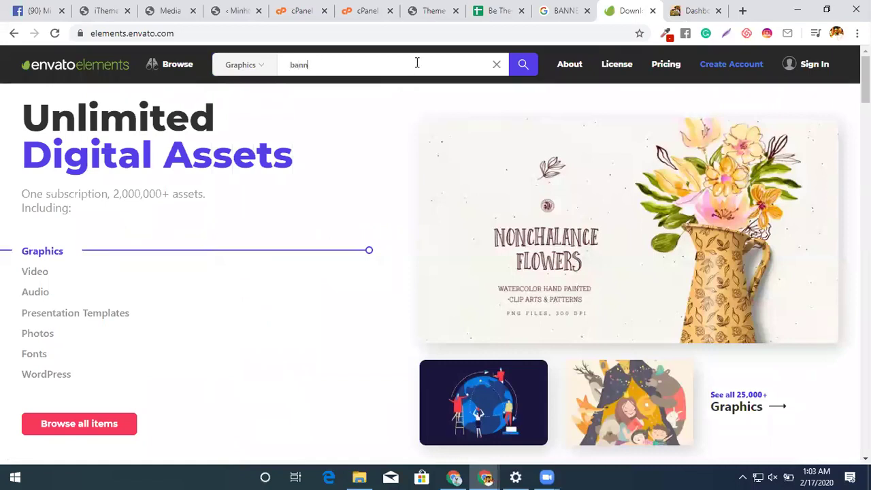
{"action": "type", "text": "er"}
{"action": "key", "text": "Return"}
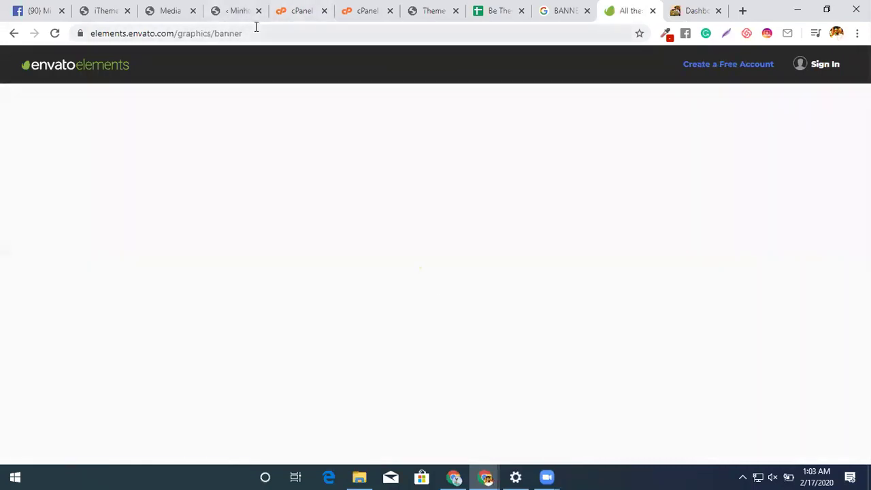
{"action": "left_click", "coordinate": [220, 28]}
- View the Facebook Sports Banners item, return to the banner results, and close the Dashboard tab
{"action": "left_click", "coordinate": [216, 31]}
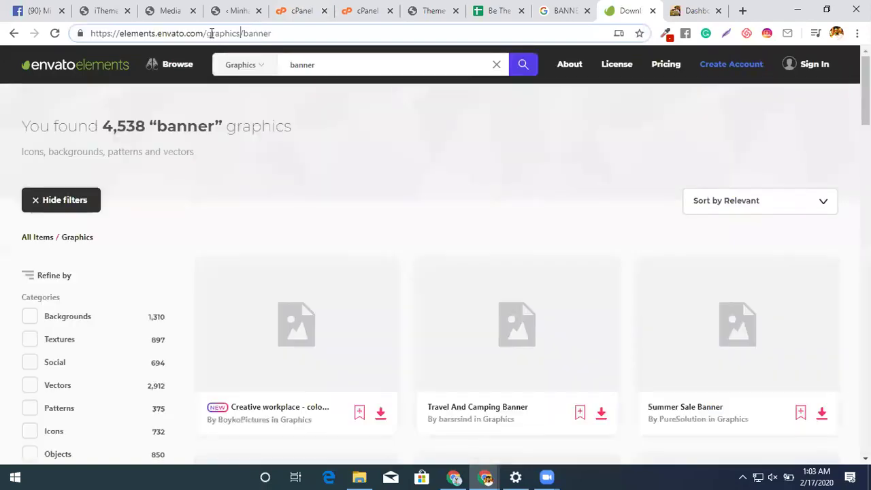
{"action": "left_click_drag", "start_coordinate": [244, 33], "coordinate": [90, 33]}
{"action": "scroll", "coordinate": [484, 340], "scroll_direction": "down", "scroll_amount": 10}
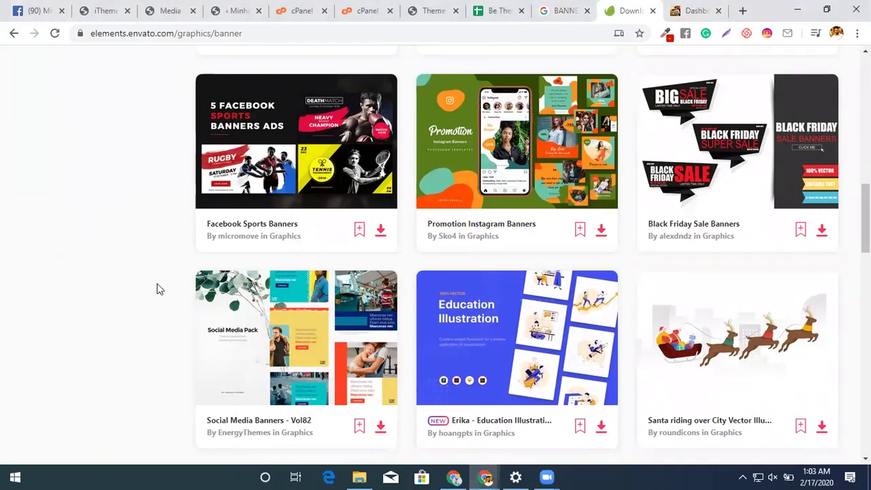
{"action": "left_click", "coordinate": [295, 143]}
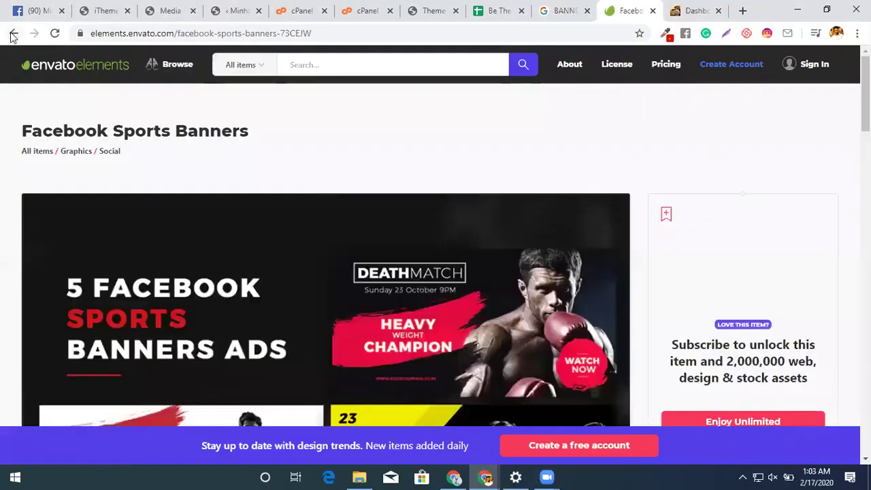
{"action": "left_click", "coordinate": [13, 33]}
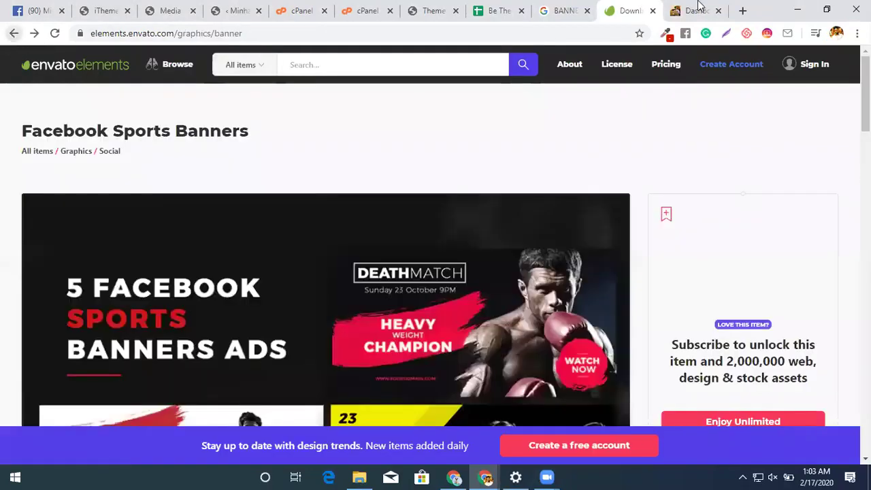
{"action": "scroll", "coordinate": [156, 267], "scroll_direction": "up", "scroll_amount": 5}
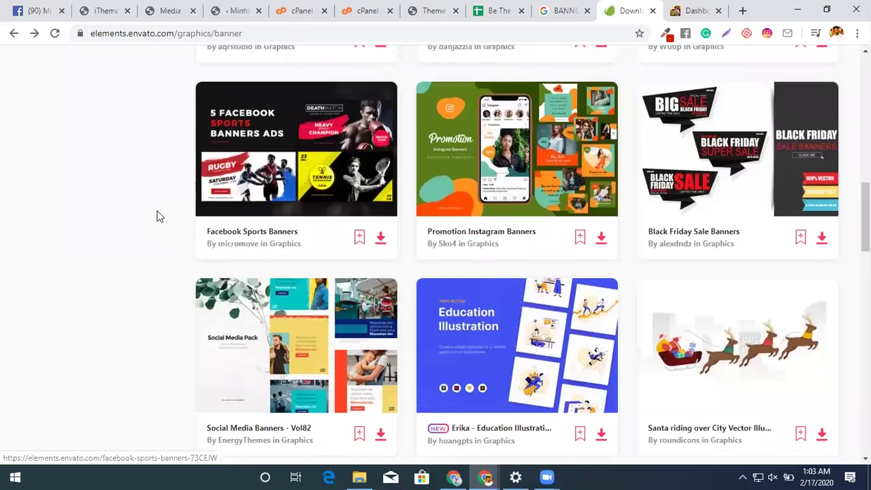
{"action": "scroll", "coordinate": [125, 146], "scroll_direction": "up", "scroll_amount": 5}
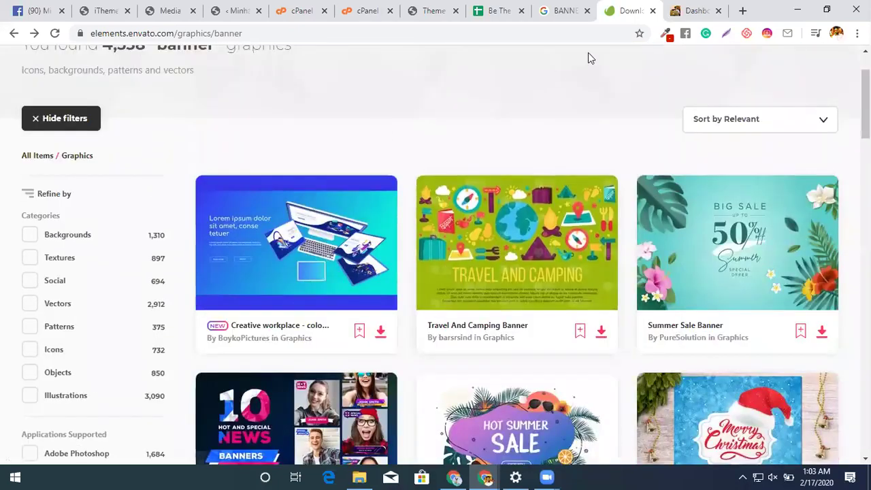
{"action": "left_click", "coordinate": [704, 10]}
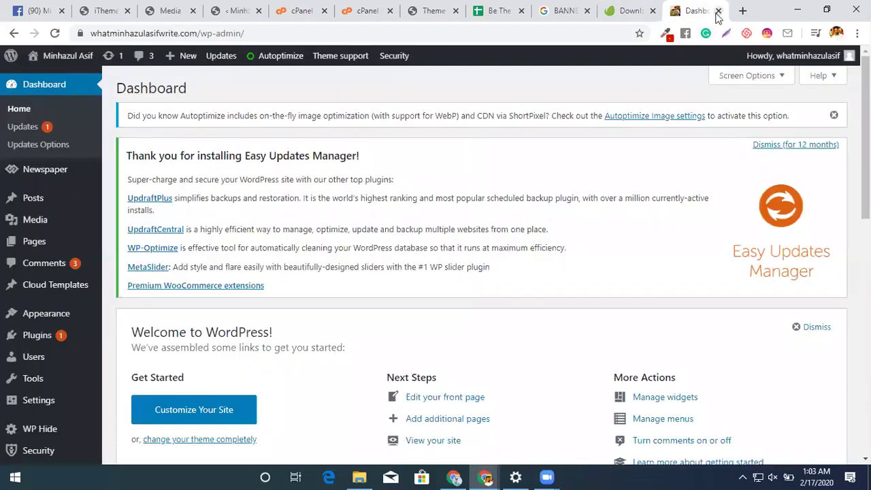
{"action": "left_click", "coordinate": [717, 11]}
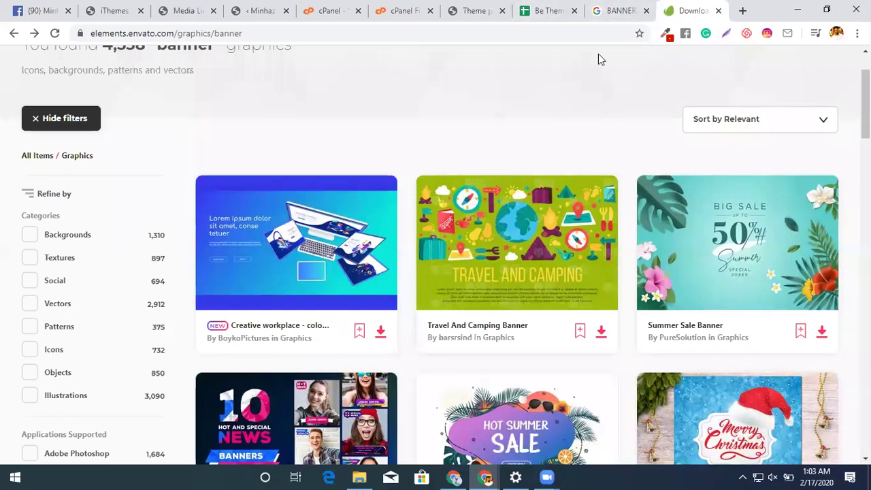